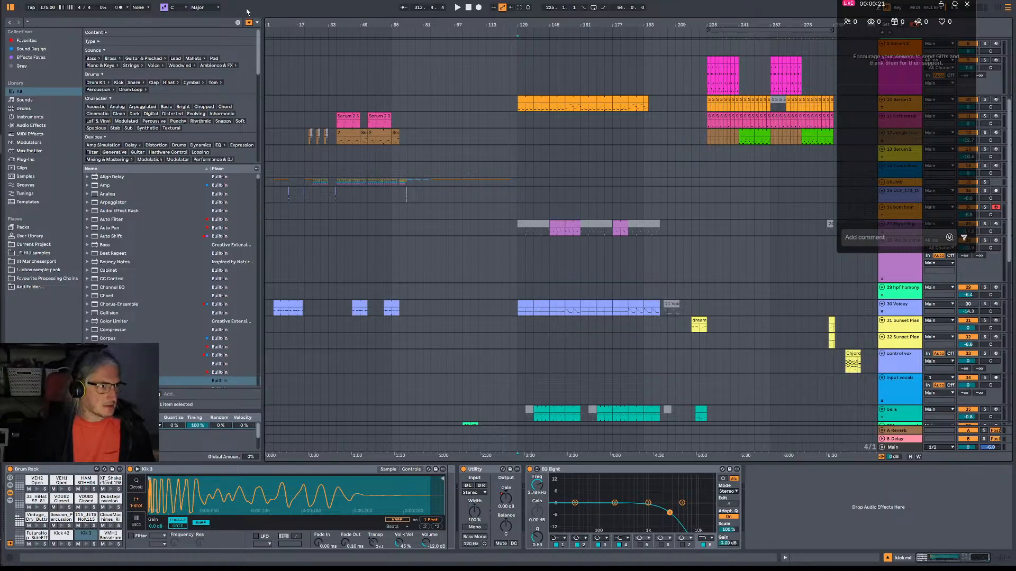
Play the arrangement from bar 129 and toggle the Voicey track's activator repeatedly to compare the sound with and without it.
{"action": "left_click", "coordinate": [521, 194]}
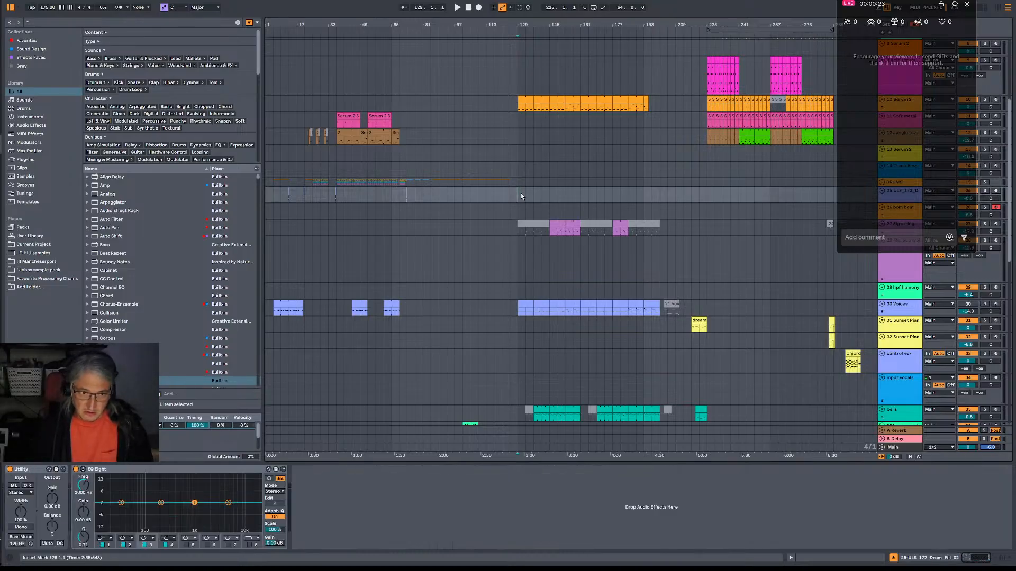
{"action": "key", "text": "space"}
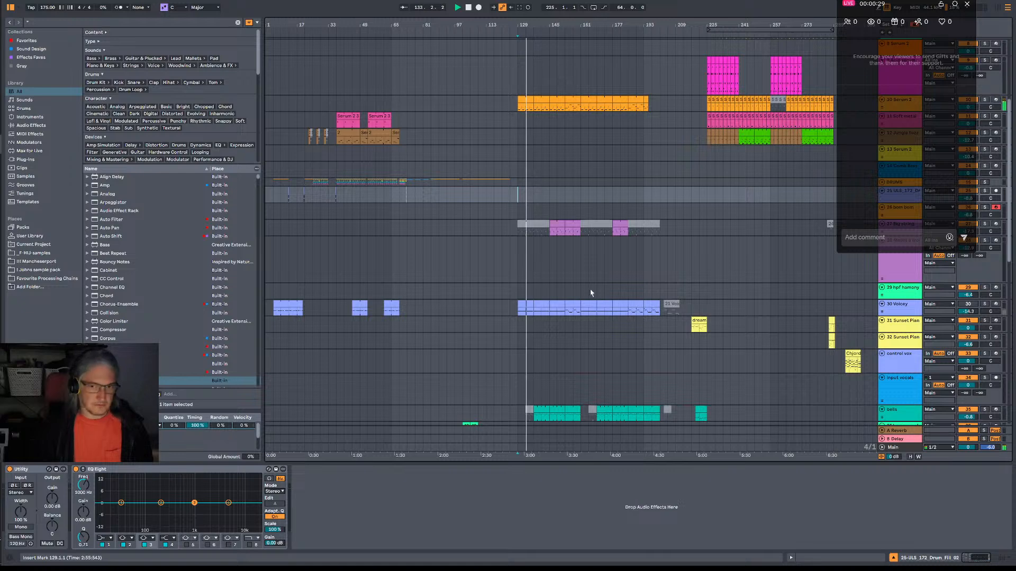
{"action": "left_click", "coordinate": [966, 304]}
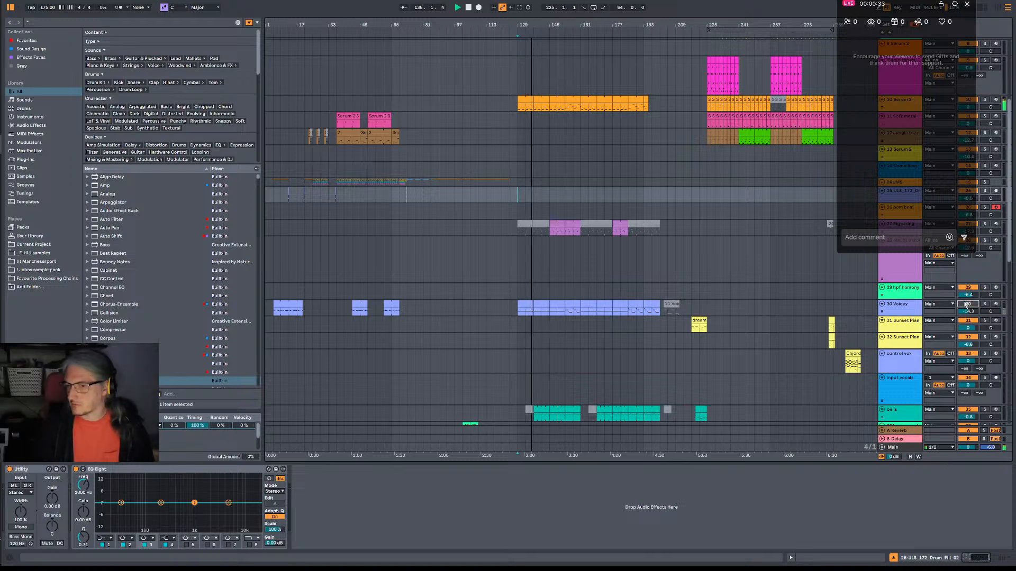
{"action": "left_click", "coordinate": [966, 305]}
{"action": "left_click", "coordinate": [966, 305]}
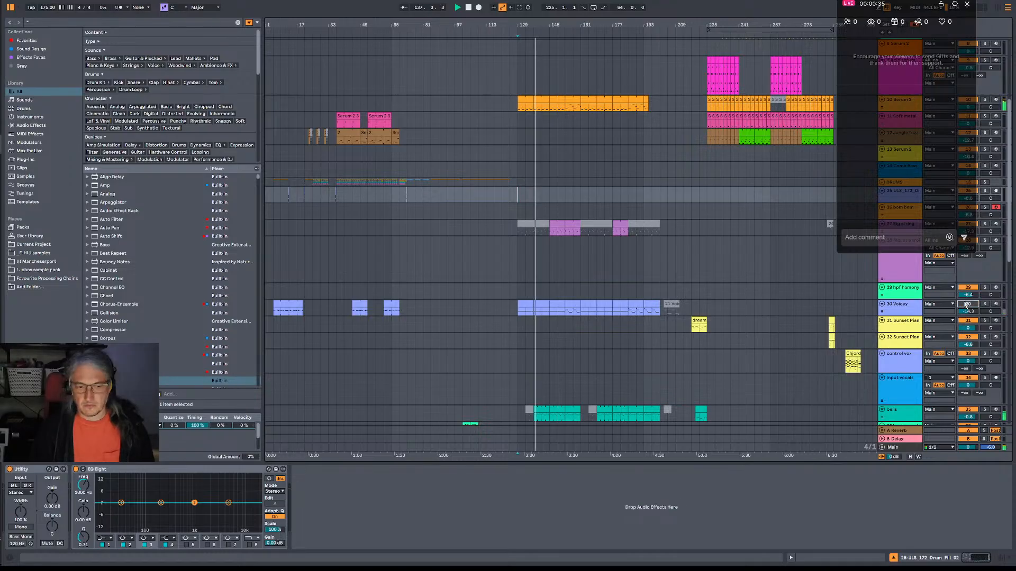
{"action": "left_click", "coordinate": [966, 305]}
{"action": "left_click", "coordinate": [965, 305]}
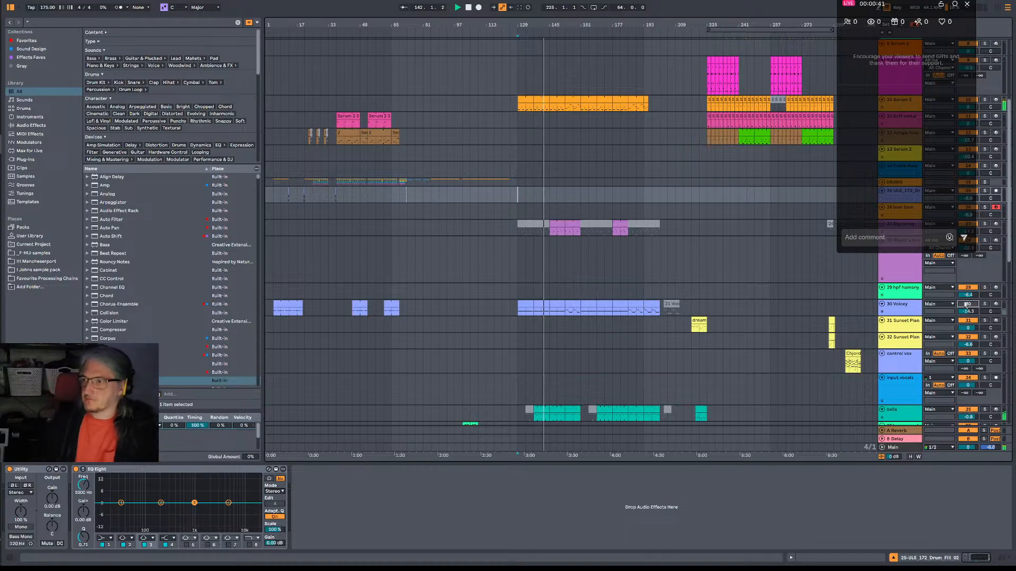
{"action": "left_click", "coordinate": [966, 305]}
{"action": "left_click", "coordinate": [966, 305]}
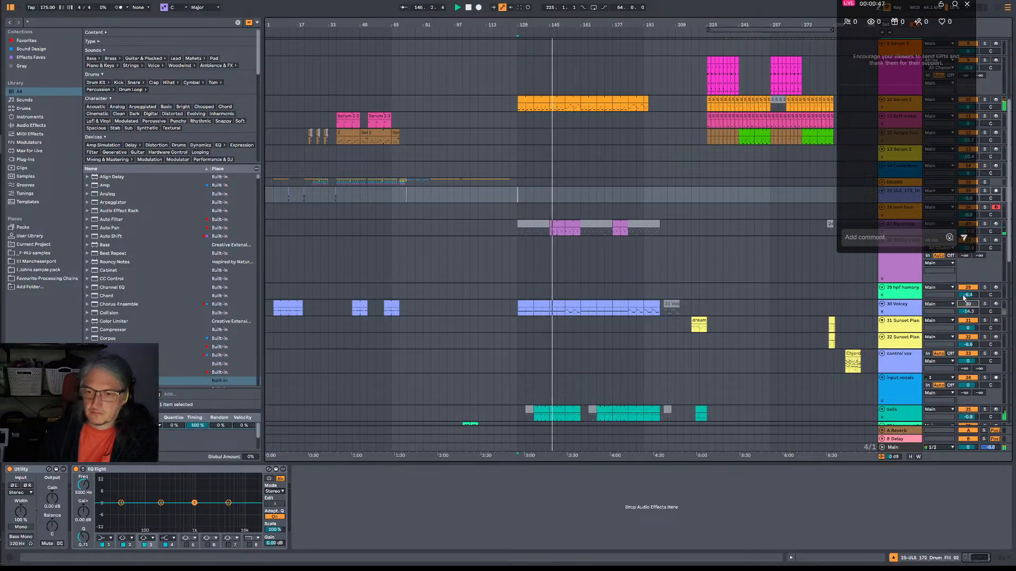
Shift the live chat window clear of the mixer controls and raise the Big string track's volume to -10.4 dB.
{"action": "left_click_drag", "start_coordinate": [896, 5], "coordinate": [828, 15]}
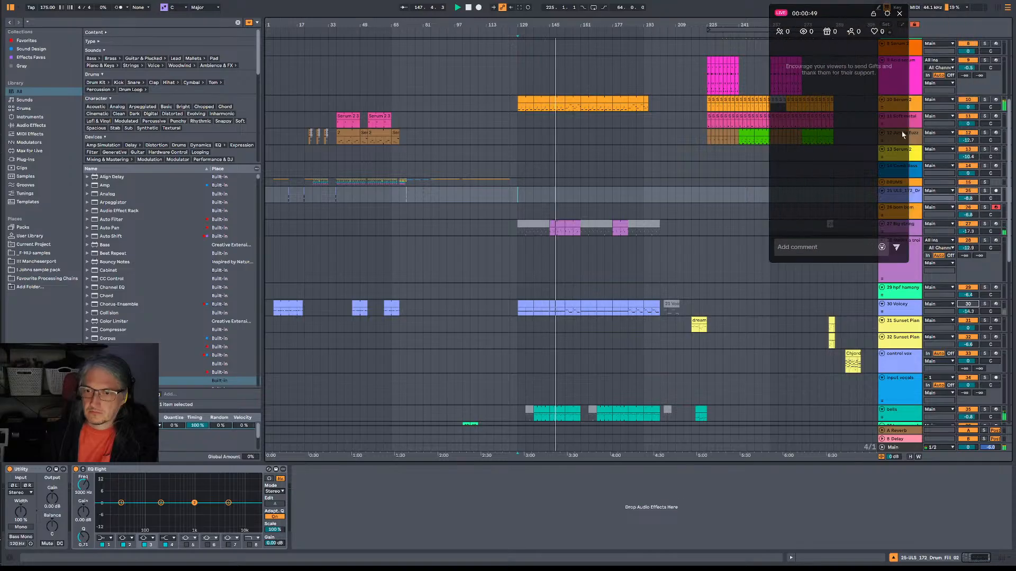
{"action": "left_click_drag", "start_coordinate": [967, 231], "coordinate": [968, 213]}
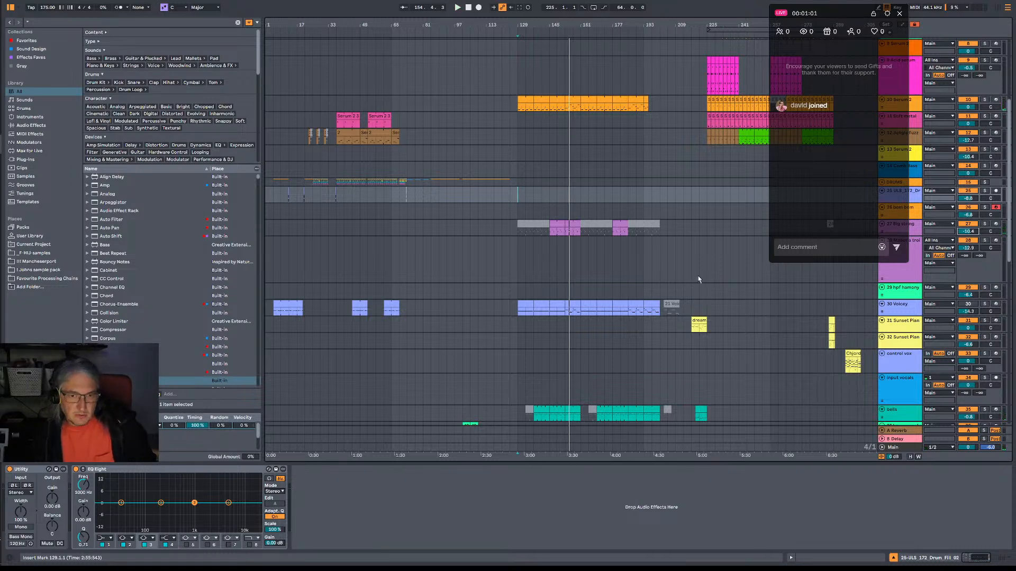
Play the section from bar 225 at the Jungle Fuzz clips and look over the tracks while it plays.
{"action": "scroll", "coordinate": [665, 210], "scroll_direction": "down", "scroll_amount": 1}
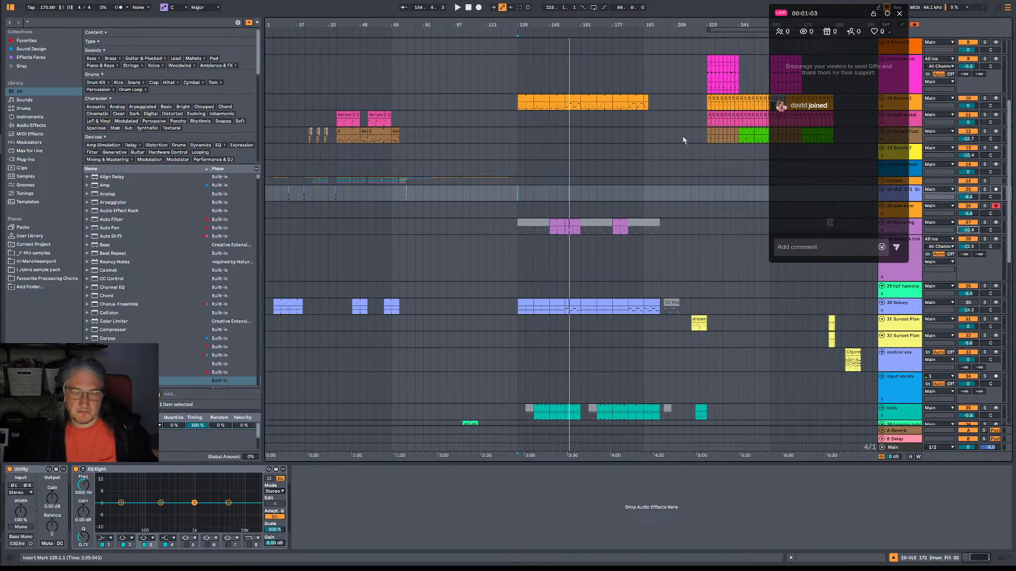
{"action": "left_click", "coordinate": [707, 135]}
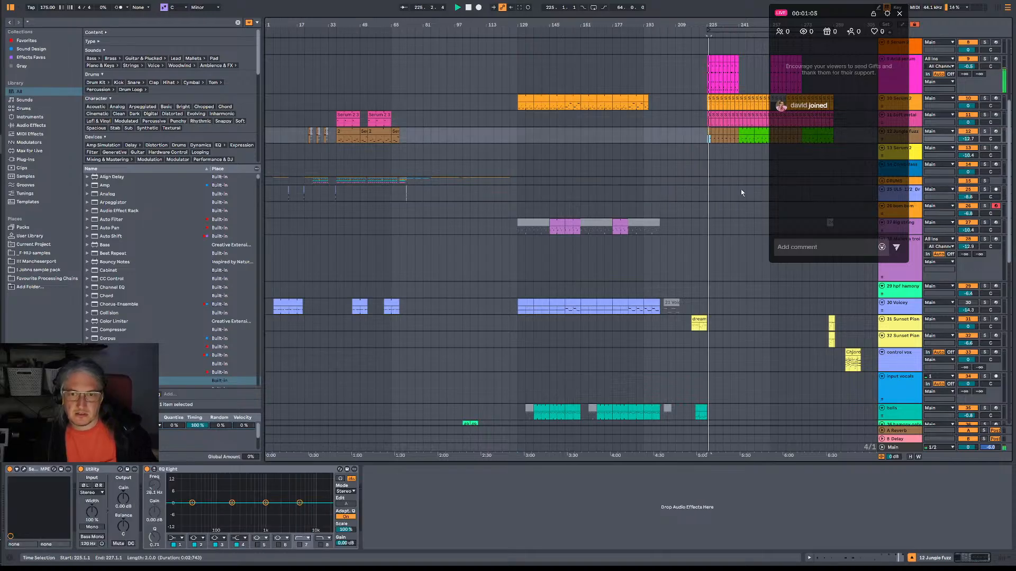
{"action": "scroll", "coordinate": [745, 299], "scroll_direction": "down", "scroll_amount": 5}
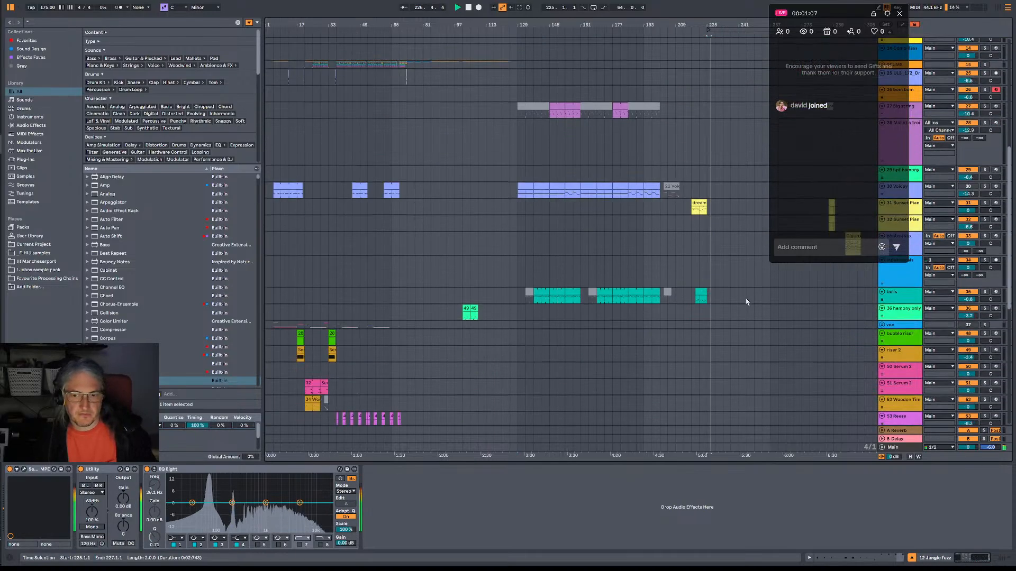
{"action": "scroll", "coordinate": [746, 299], "scroll_direction": "up", "scroll_amount": 3}
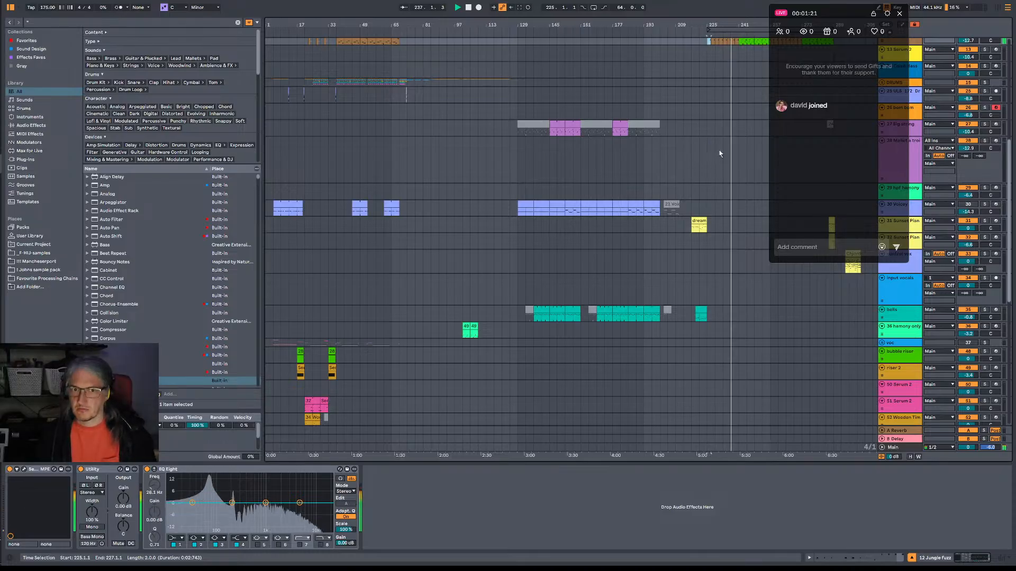
{"action": "scroll", "coordinate": [723, 142], "scroll_direction": "down", "scroll_amount": 2}
{"action": "scroll", "coordinate": [723, 143], "scroll_direction": "up", "scroll_amount": 10}
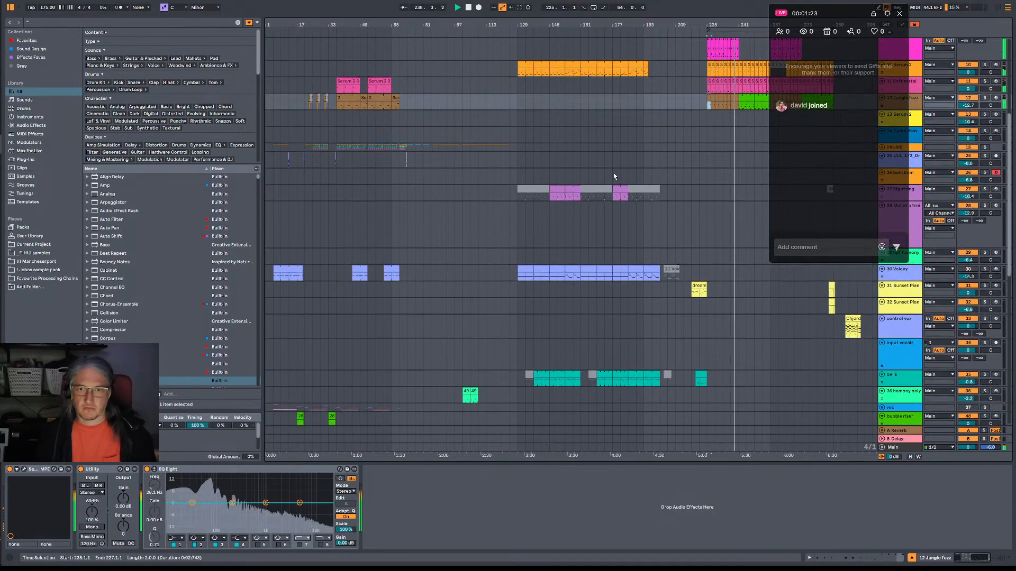
{"action": "scroll", "coordinate": [749, 136], "scroll_direction": "up", "scroll_amount": 1}
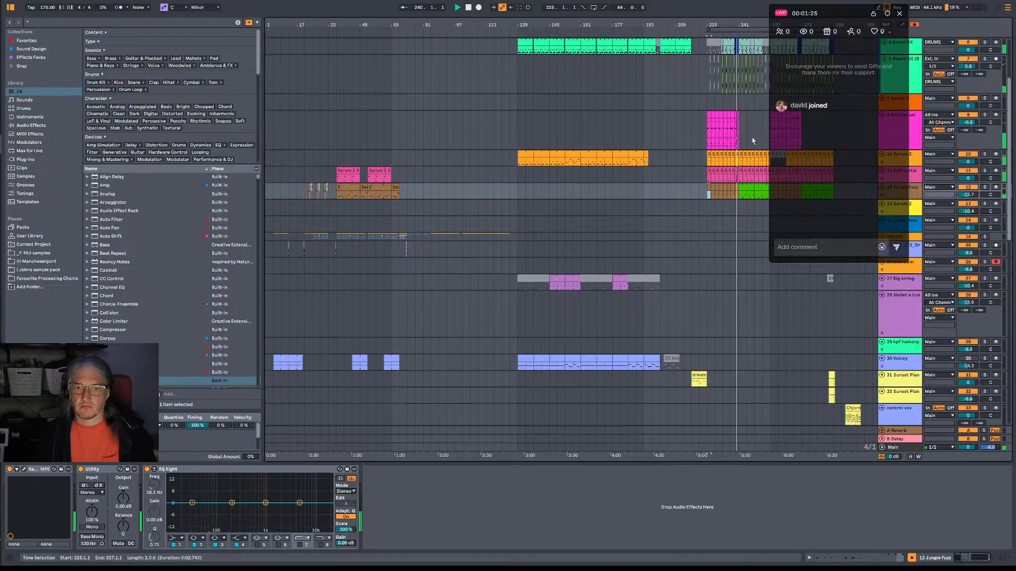
{"action": "scroll", "coordinate": [750, 136], "scroll_direction": "up", "scroll_amount": 5}
{"action": "scroll", "coordinate": [749, 136], "scroll_direction": "up", "scroll_amount": 1}
{"action": "scroll", "coordinate": [741, 145], "scroll_direction": "down", "scroll_amount": 8}
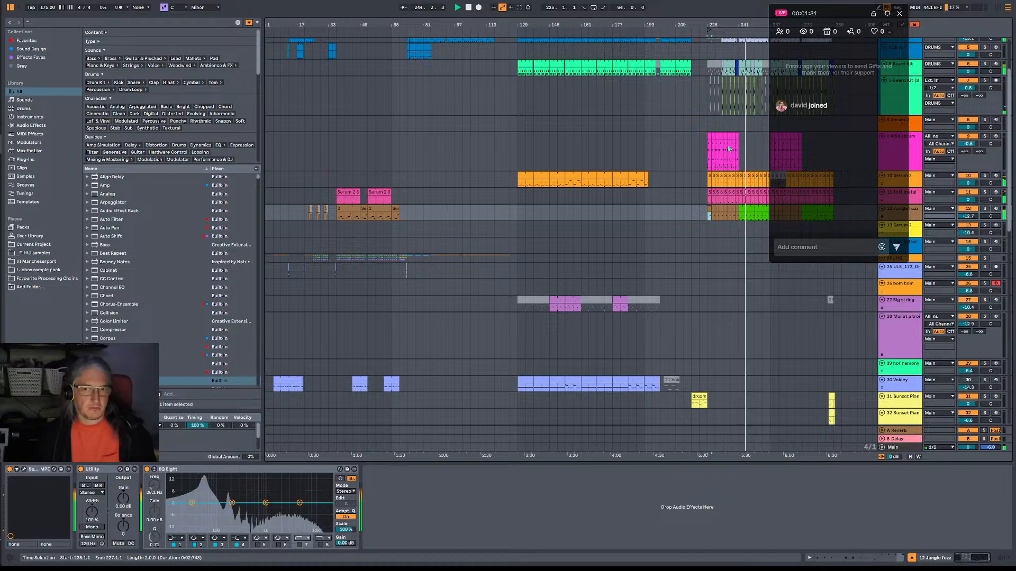
{"action": "key", "text": "space"}
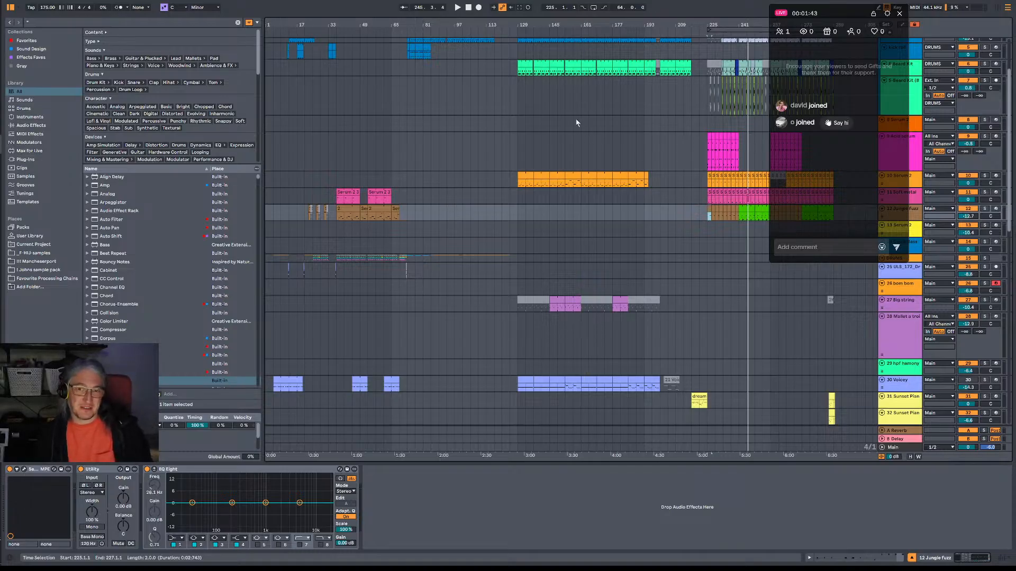
Delete the clips from bar 129 onward on the tracks below the Beard Kit tracks, down to the harmony only track.
{"action": "left_click_drag", "start_coordinate": [520, 126], "coordinate": [846, 389]}
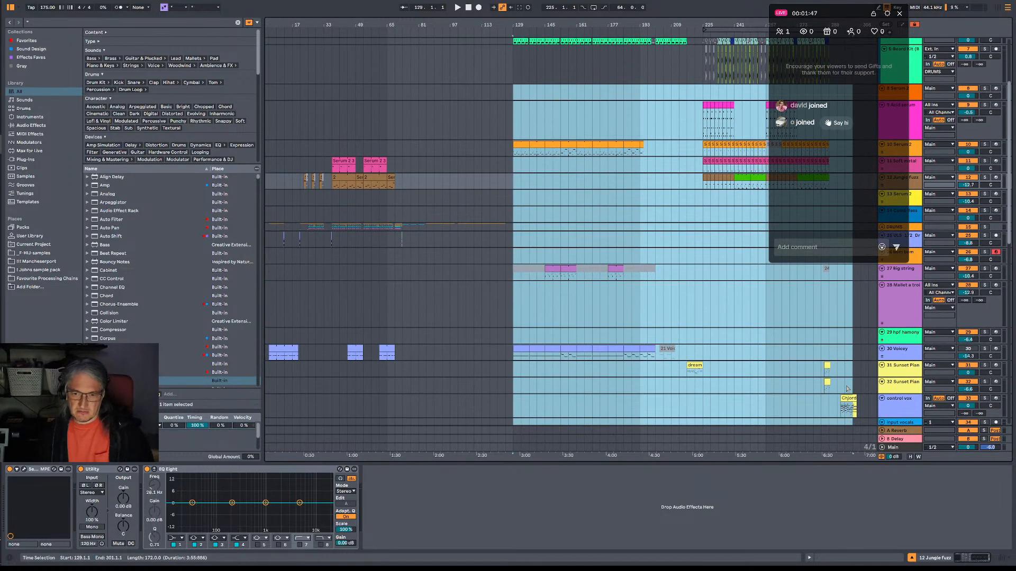
{"action": "scroll", "coordinate": [847, 376], "scroll_direction": "down", "scroll_amount": 3}
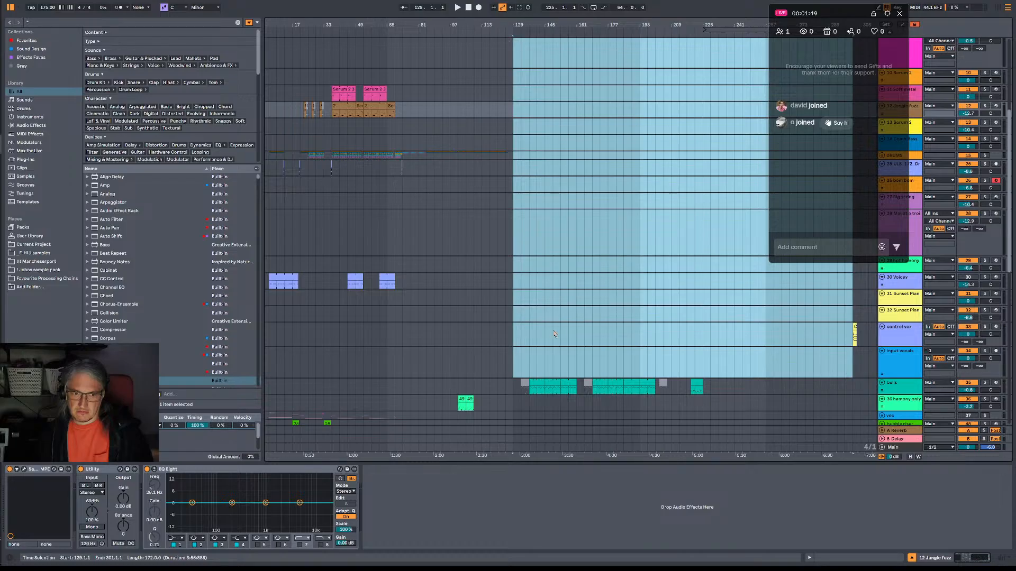
{"action": "left_click_drag", "start_coordinate": [513, 311], "coordinate": [867, 403]}
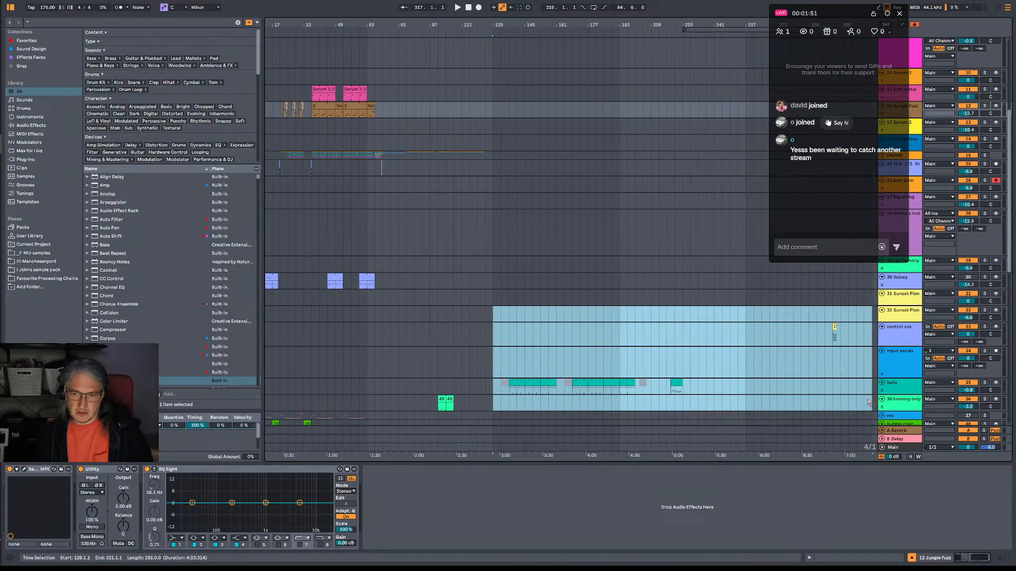
{"action": "key", "text": "Delete"}
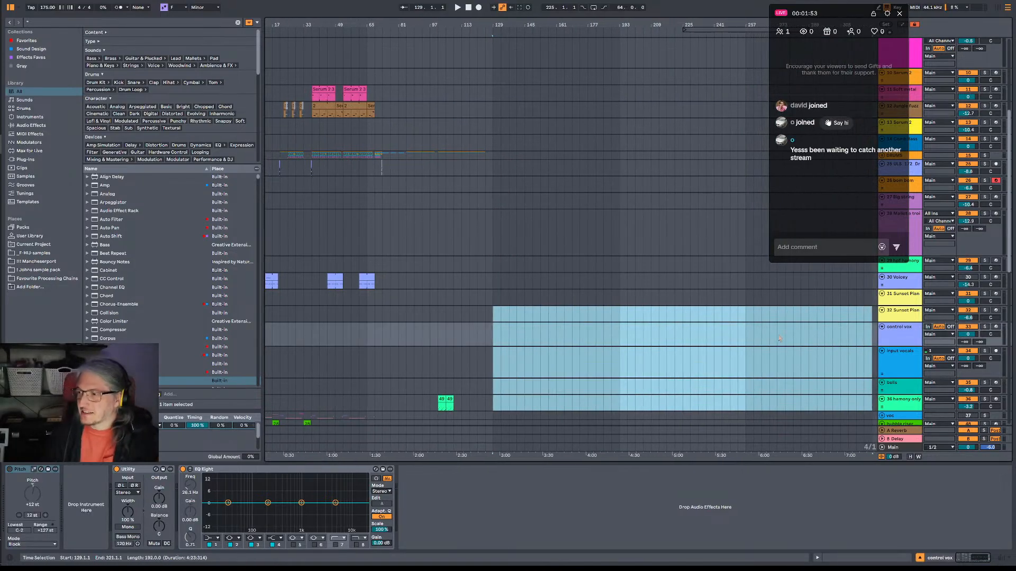
Play short passages from bar 21 and bar 37 to hear the remaining riser, Serum 2 and Reese clips.
{"action": "scroll", "coordinate": [587, 282], "scroll_direction": "down", "scroll_amount": 5}
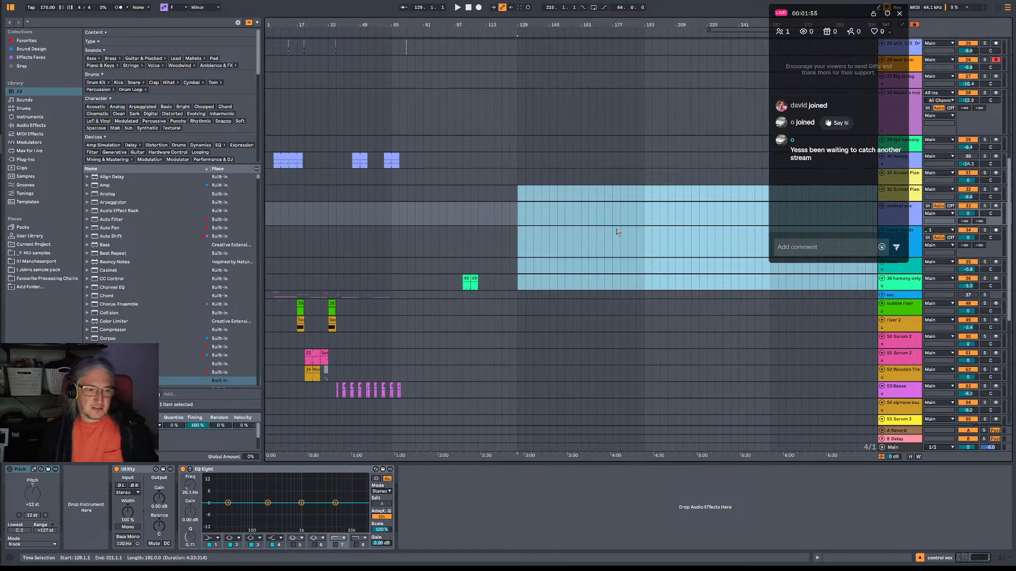
{"action": "left_click", "coordinate": [316, 328]}
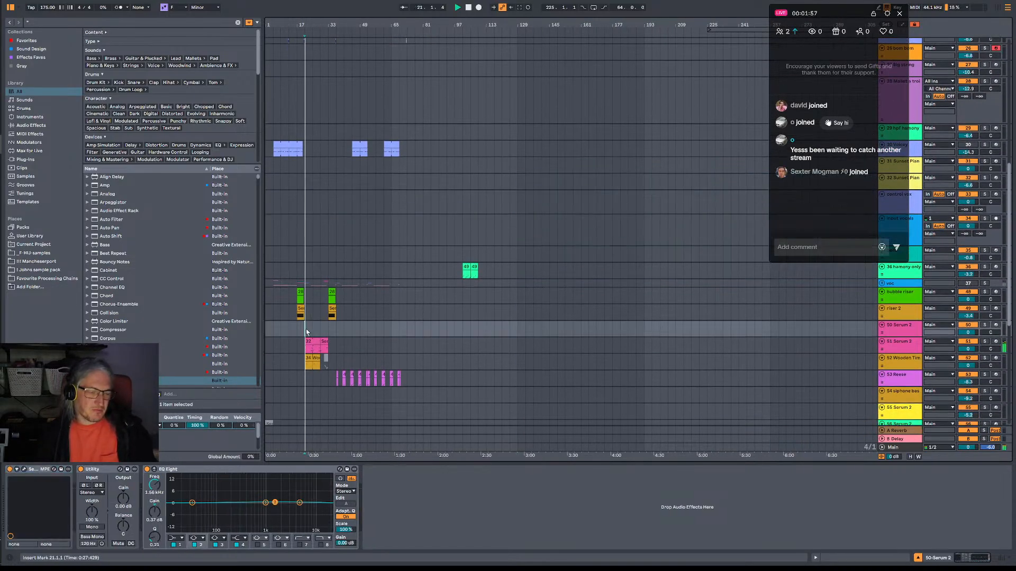
{"action": "key", "text": "space"}
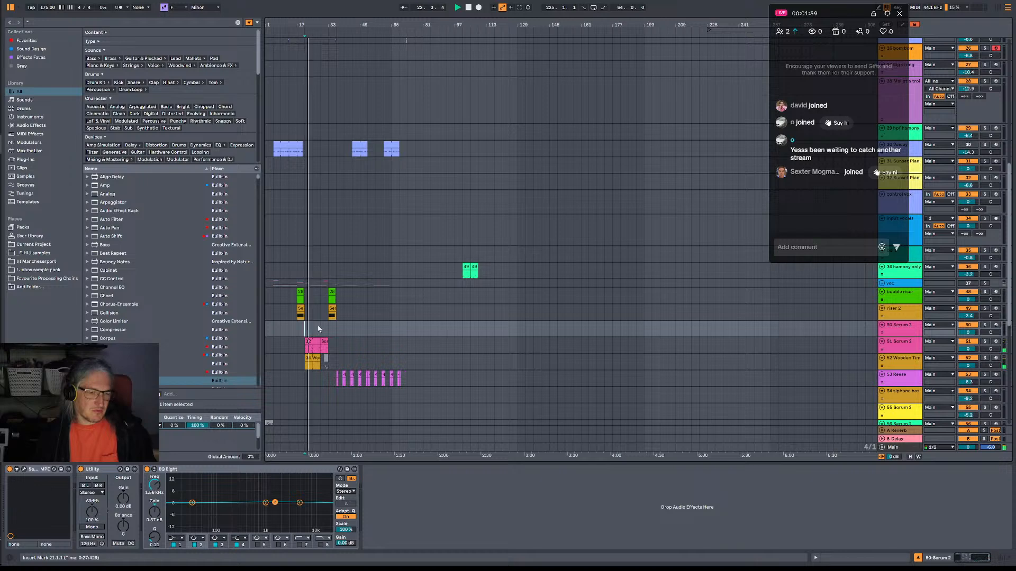
{"action": "key", "text": "space"}
{"action": "scroll", "coordinate": [328, 315], "scroll_direction": "down", "scroll_amount": 1}
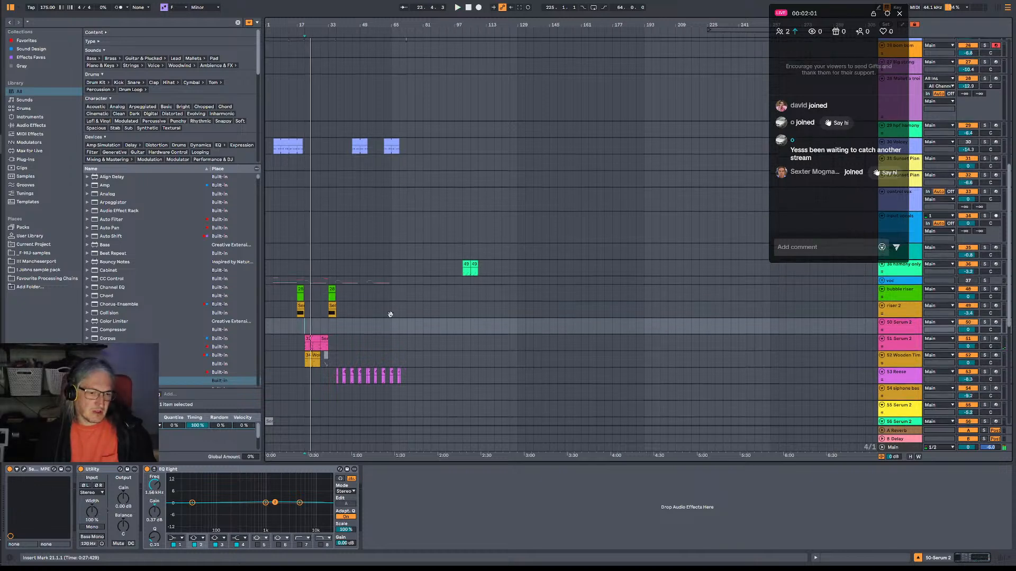
{"action": "left_click", "coordinate": [339, 304]}
{"action": "key", "text": "space"}
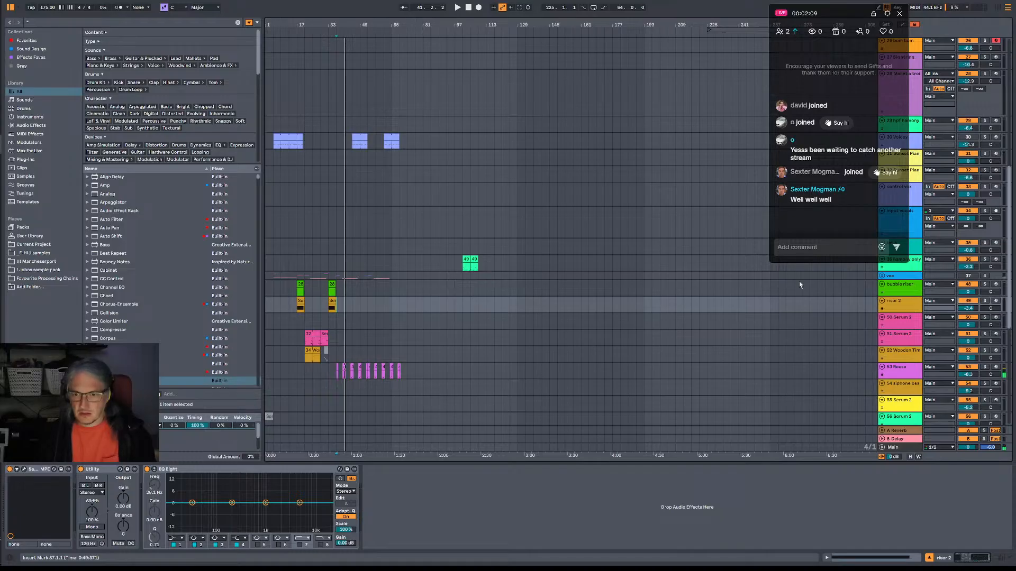
Delete the clips from bar 13 to 77 on the bubble riser track and those below, and from bar 29 on the lowest tracks.
{"action": "scroll", "coordinate": [397, 263], "scroll_direction": "down", "scroll_amount": 2}
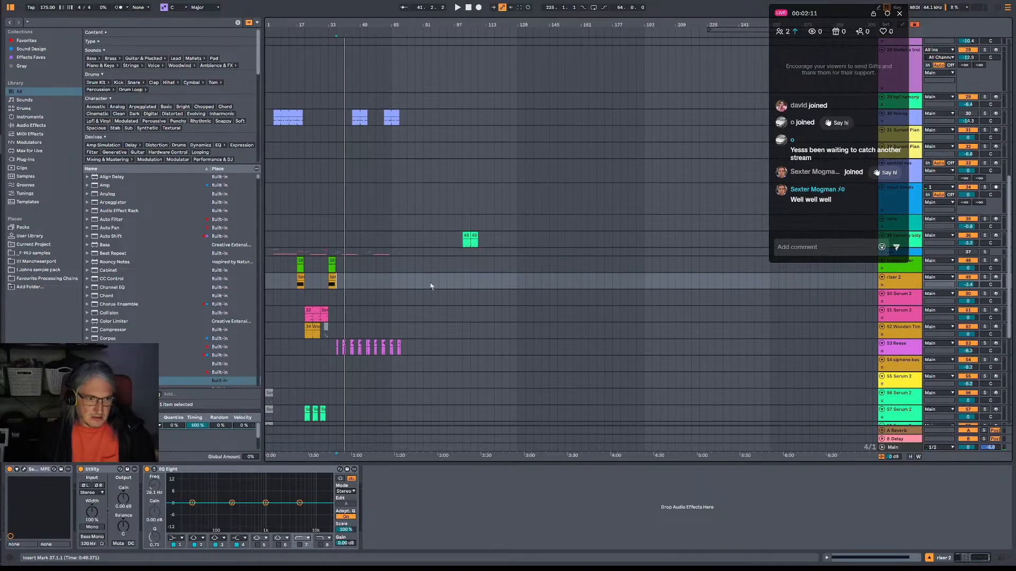
{"action": "left_click_drag", "start_coordinate": [286, 267], "coordinate": [415, 423]}
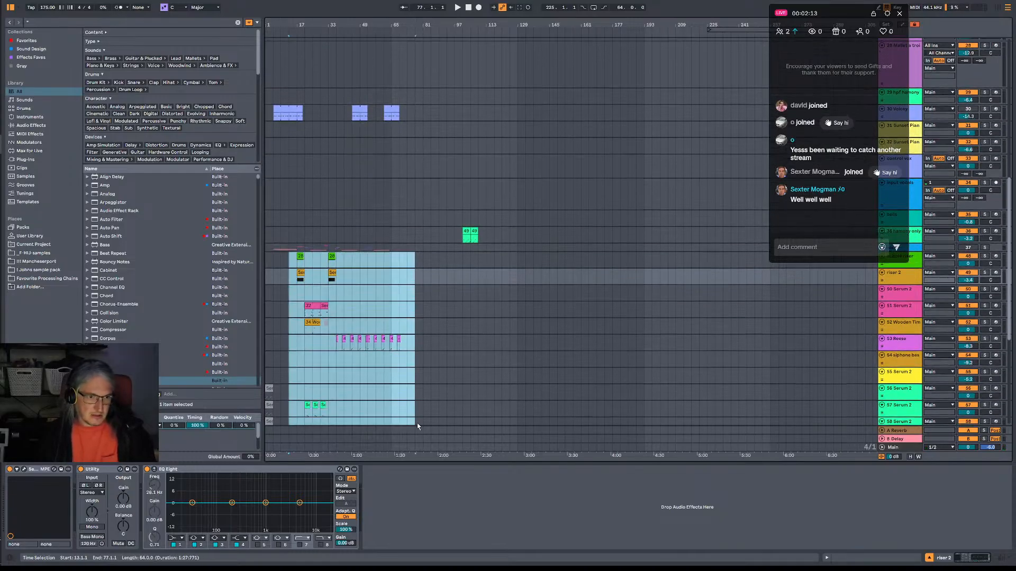
{"action": "scroll", "coordinate": [415, 370], "scroll_direction": "down", "scroll_amount": 8}
{"action": "scroll", "coordinate": [414, 363], "scroll_direction": "down", "scroll_amount": 5}
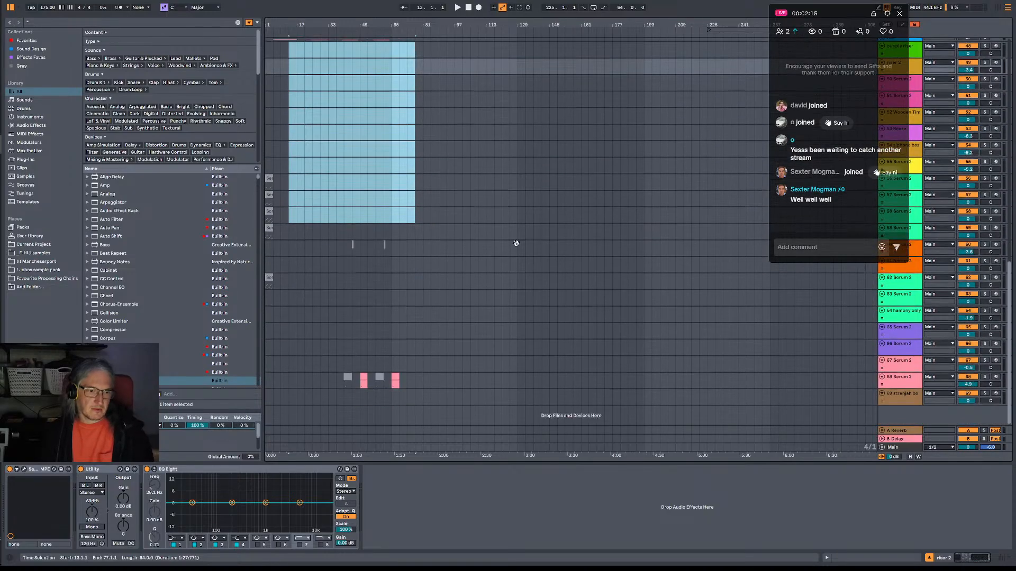
{"action": "left_click_drag", "start_coordinate": [416, 403], "coordinate": [320, 261]}
{"action": "key", "text": "Delete"}
Delete the leftover clips between bars 1 and 93 on the lower Serum 2 tracks.
{"action": "scroll", "coordinate": [446, 183], "scroll_direction": "up", "scroll_amount": 1}
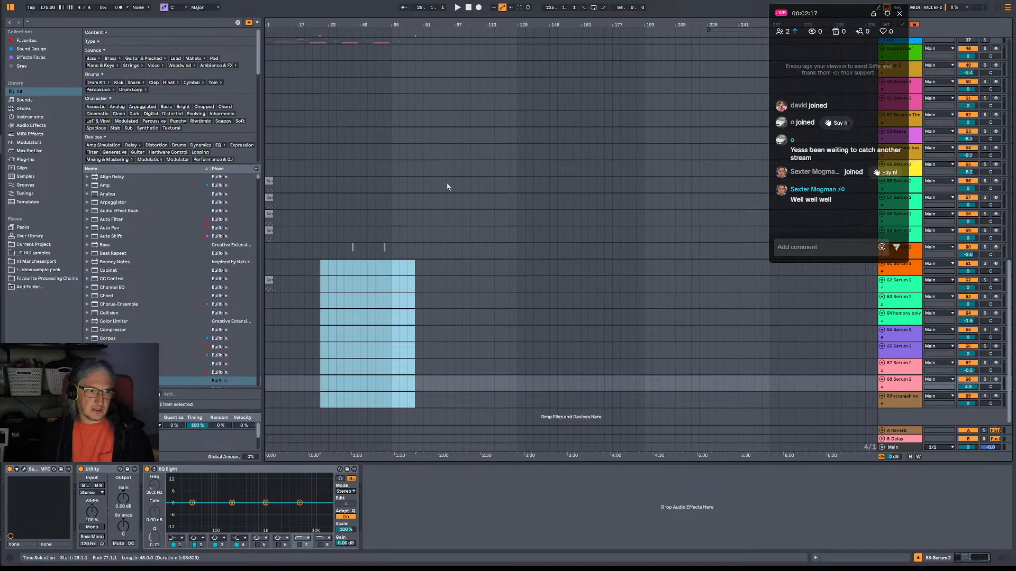
{"action": "left_click_drag", "start_coordinate": [446, 173], "coordinate": [252, 287]}
{"action": "scroll", "coordinate": [424, 211], "scroll_direction": "up", "scroll_amount": 12}
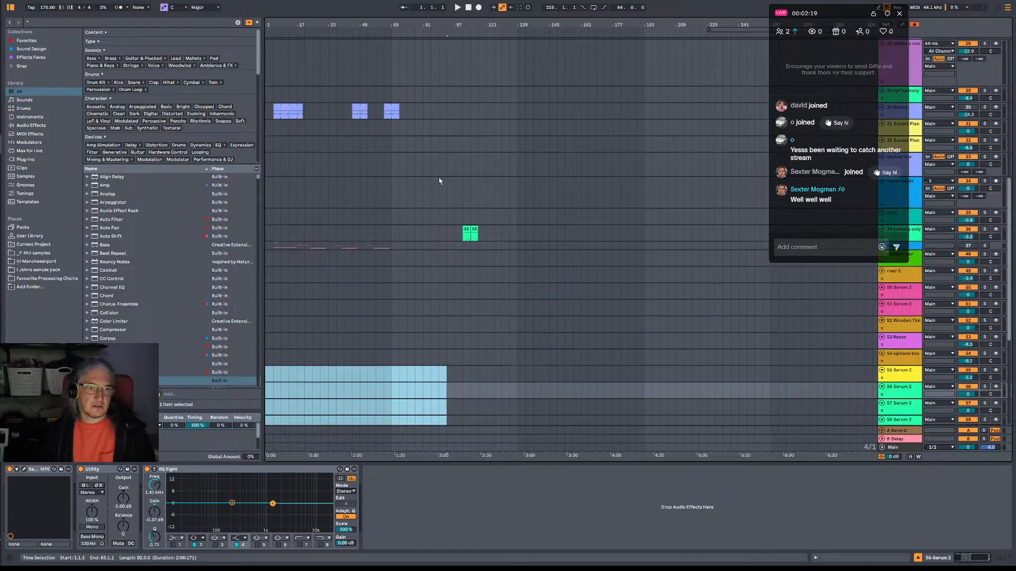
Delete the green harmony only clips and the Voicey clips between bars 1 and 89.
{"action": "left_click_drag", "start_coordinate": [422, 177], "coordinate": [496, 252]}
{"action": "scroll", "coordinate": [429, 144], "scroll_direction": "up", "scroll_amount": 6}
{"action": "left_click_drag", "start_coordinate": [439, 188], "coordinate": [217, 277]}
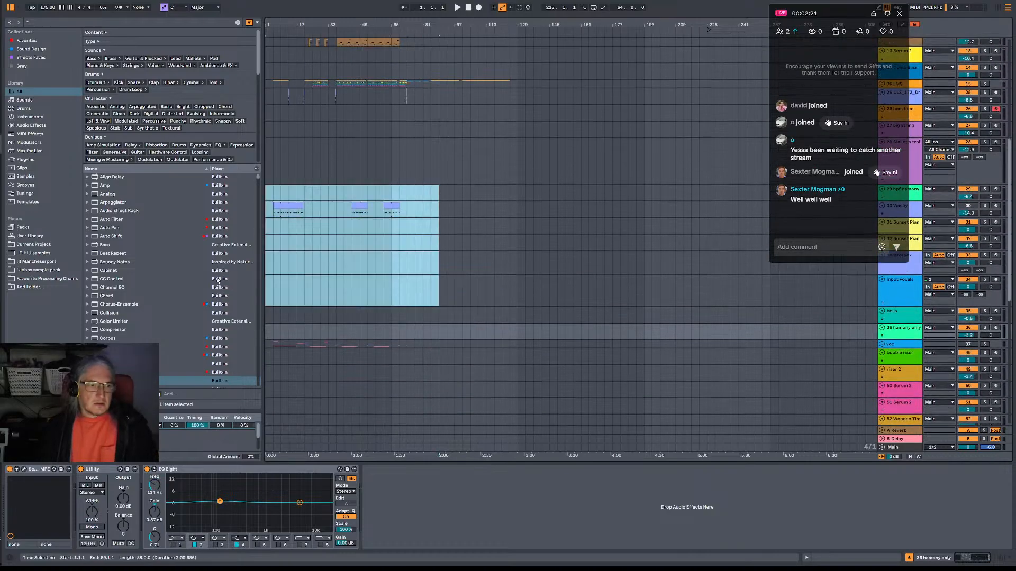
{"action": "key", "text": "Delete"}
{"action": "scroll", "coordinate": [343, 201], "scroll_direction": "up", "scroll_amount": 1}
{"action": "scroll", "coordinate": [343, 201], "scroll_direction": "up", "scroll_amount": 10}
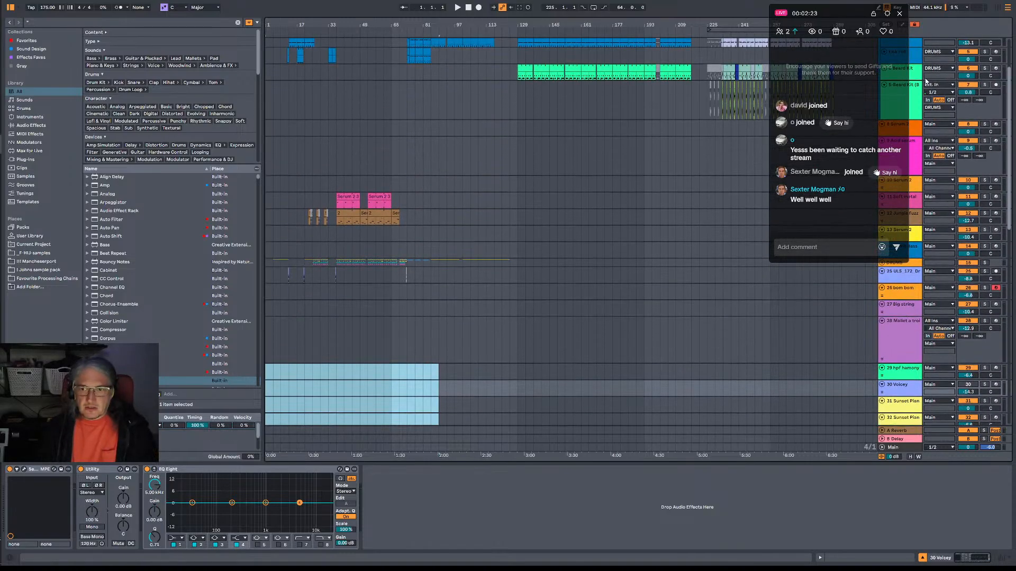
Move the live chat window farther from the track headers and place the insert marker at bar 97 on the Soft metal track.
{"action": "left_click_drag", "start_coordinate": [836, 13], "coordinate": [799, 15]}
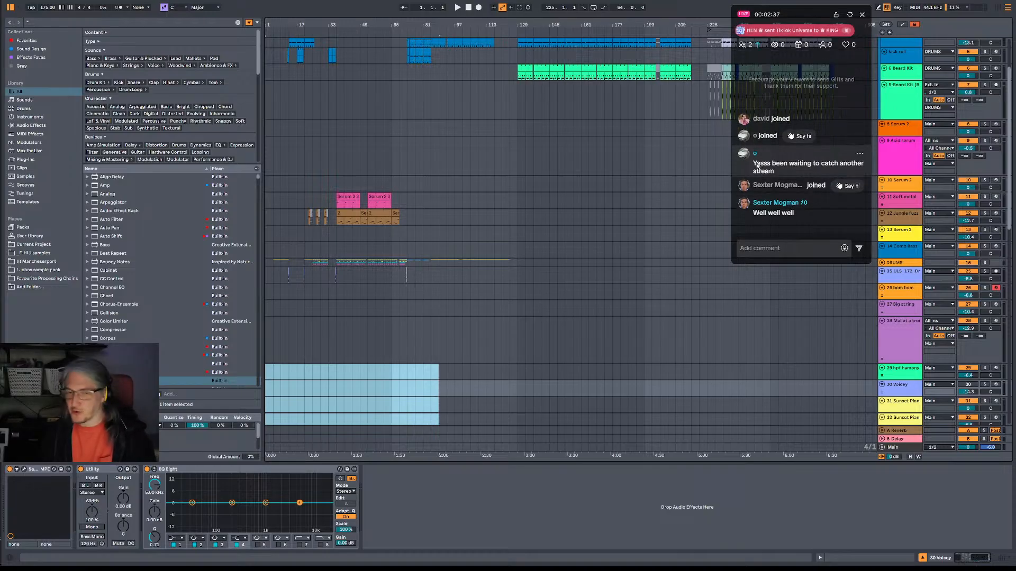
{"action": "left_click", "coordinate": [454, 201]}
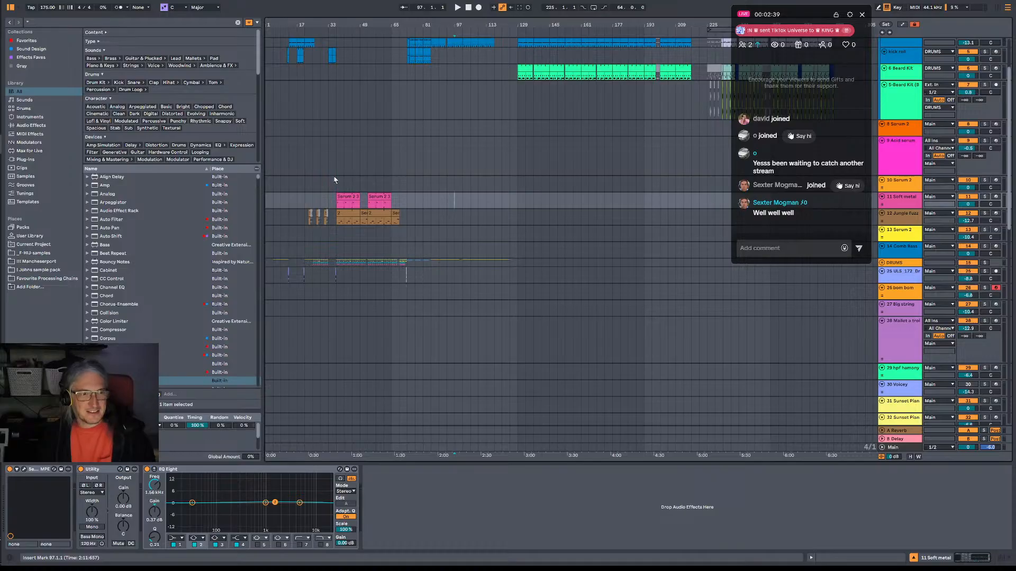
{"action": "scroll", "coordinate": [334, 180], "scroll_direction": "up", "scroll_amount": 4}
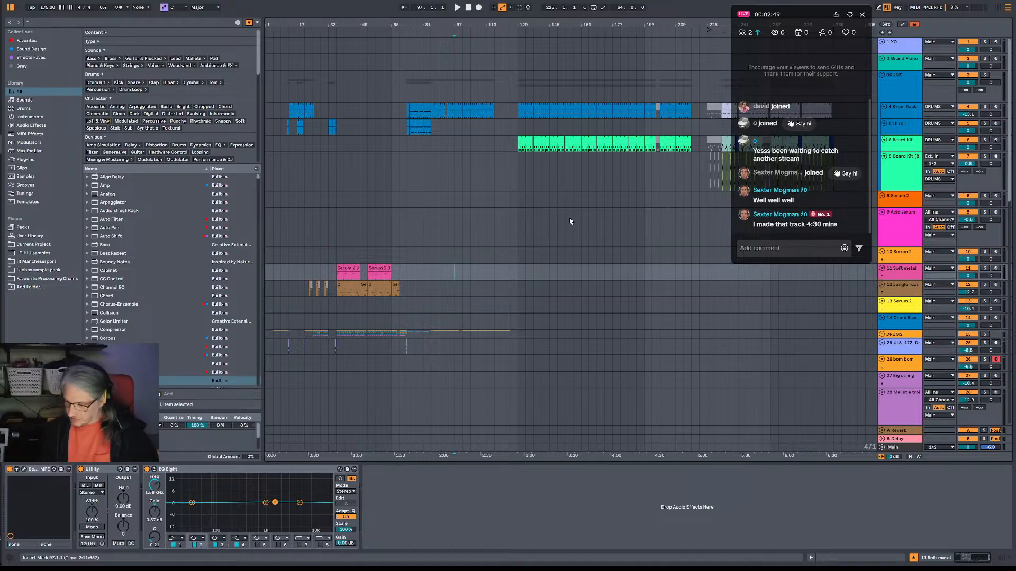
Delete the clips between bars 17 and 93 on the Acid serum through Jungle fuzz tracks.
{"action": "left_click", "coordinate": [444, 195]}
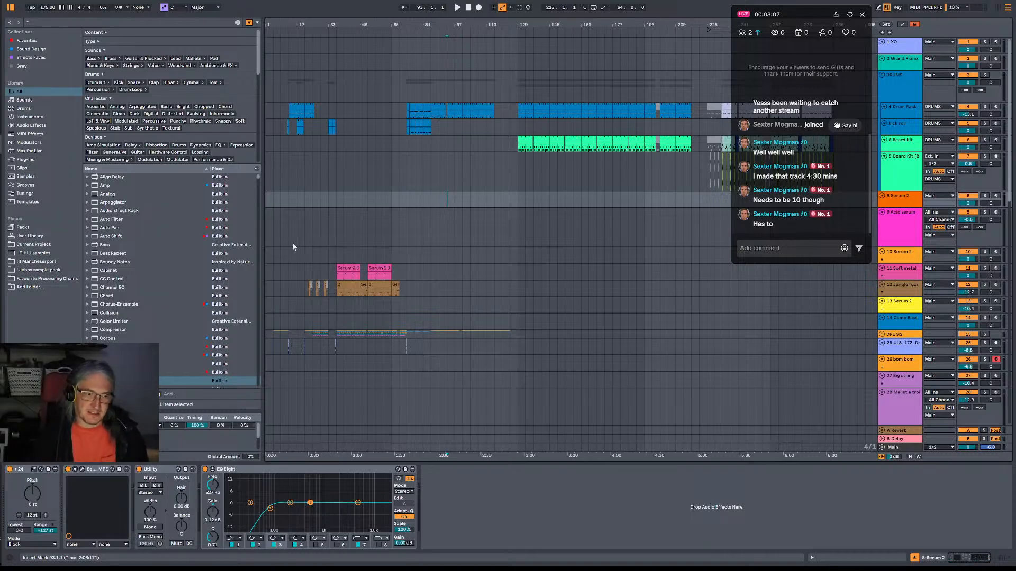
{"action": "scroll", "coordinate": [319, 266], "scroll_direction": "down", "scroll_amount": 1}
{"action": "left_click_drag", "start_coordinate": [297, 219], "coordinate": [445, 280]}
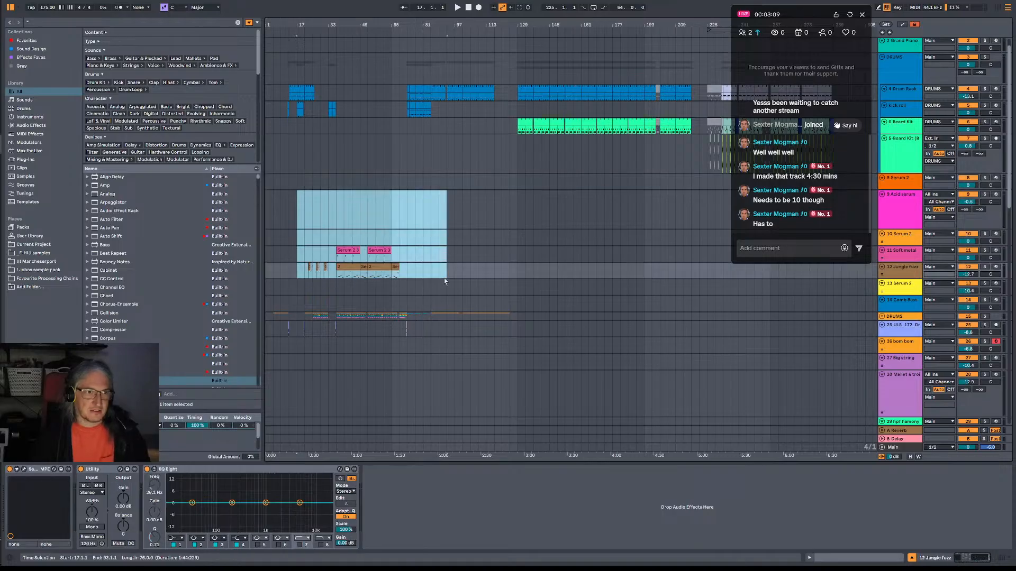
{"action": "key", "text": "Delete"}
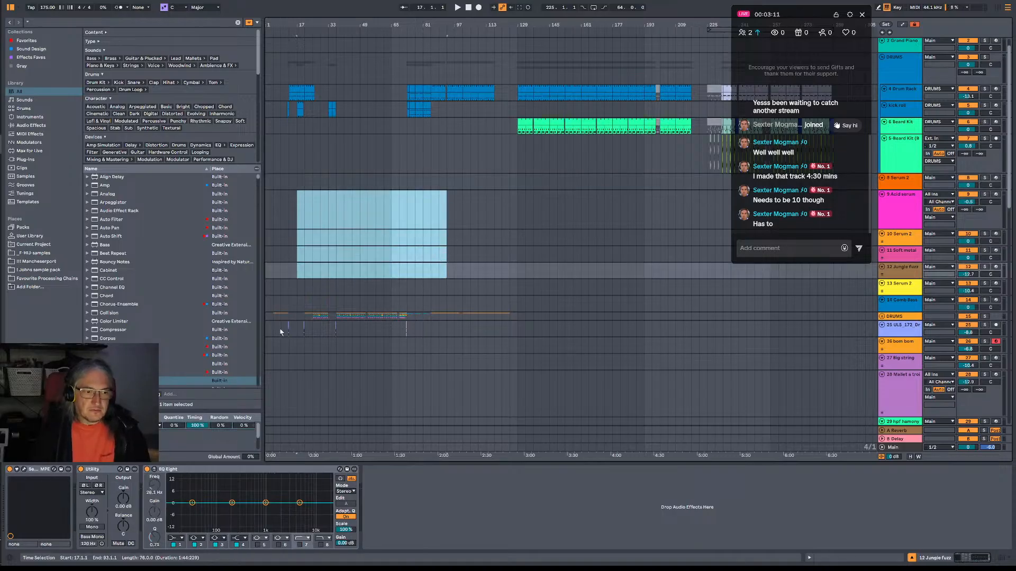
Listen to the drum fill just before bar 37 on the ULS 172 Drum Fill track and select that track.
{"action": "left_click", "coordinate": [335, 331]}
{"action": "key", "text": "space"}
{"action": "key", "text": "space"}
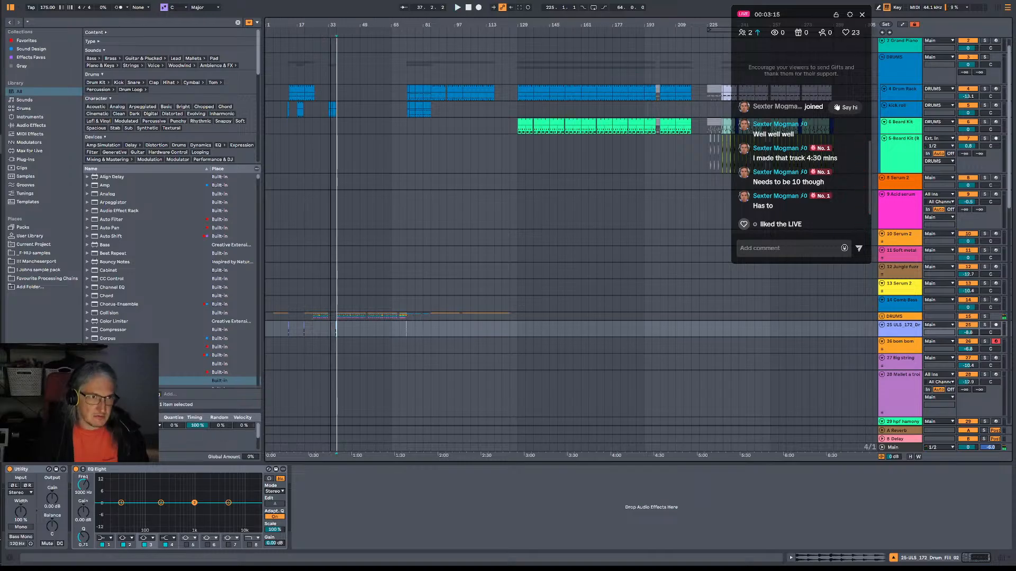
{"action": "left_click_drag", "start_coordinate": [328, 26], "coordinate": [332, 137]}
{"action": "left_click", "coordinate": [398, 333]}
{"action": "key", "text": "space"}
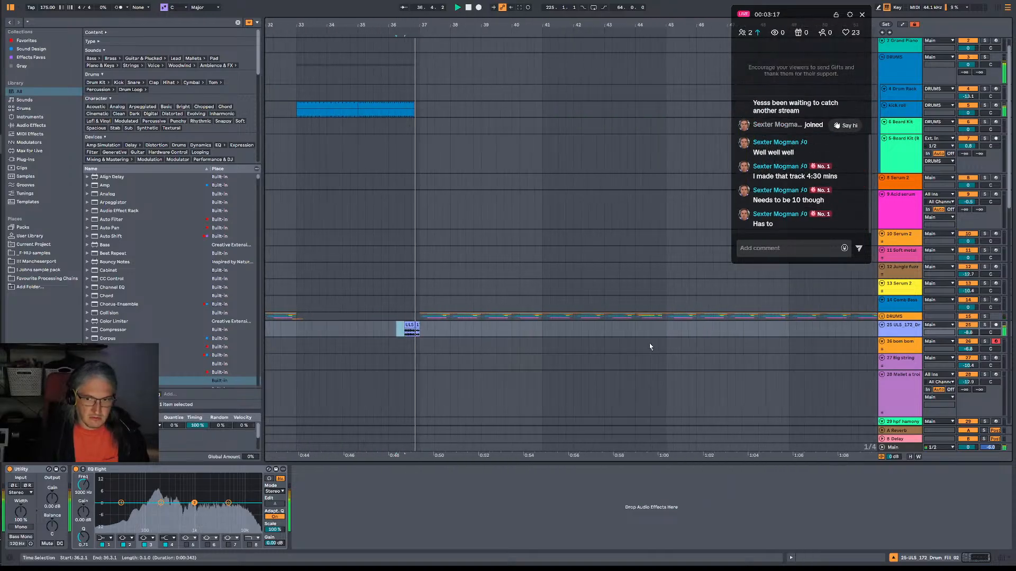
{"action": "key", "text": "space"}
{"action": "left_click", "coordinate": [904, 328]}
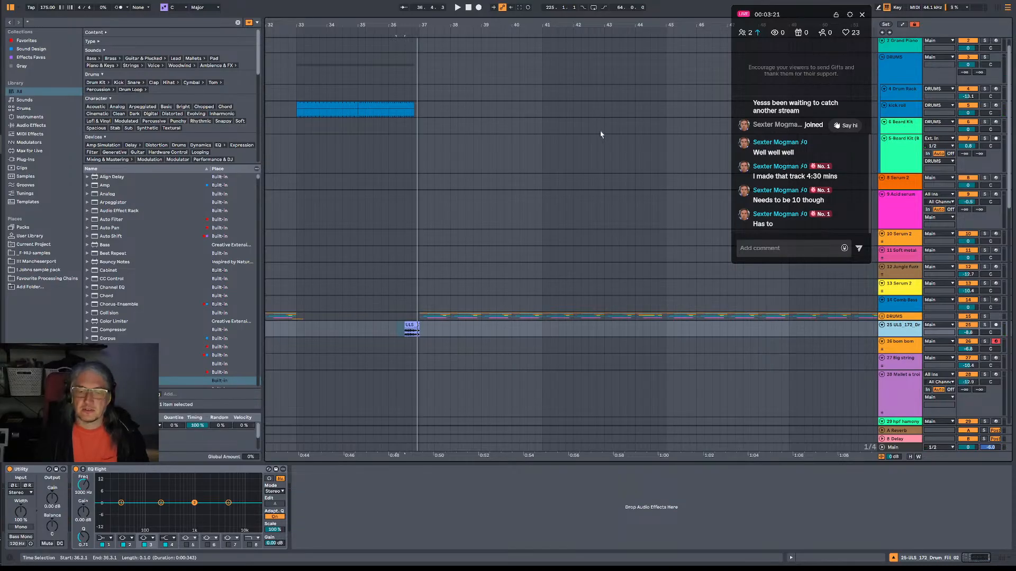
Place the insert marker at bar 129 on the kick roll track and play the drums from there.
{"action": "scroll", "coordinate": [649, 206], "scroll_direction": "up", "scroll_amount": 1}
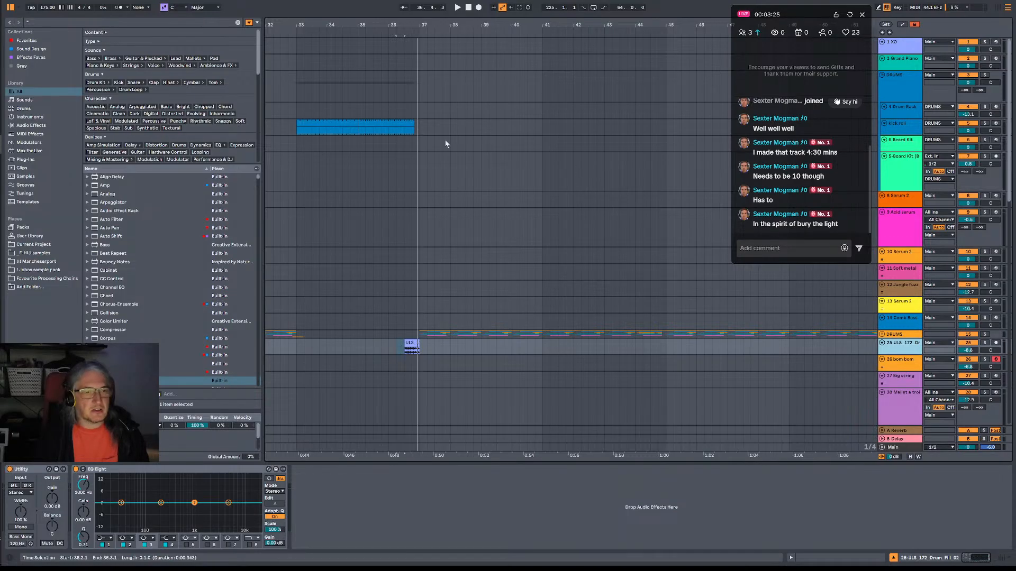
{"action": "scroll", "coordinate": [460, 129], "scroll_direction": "down", "scroll_amount": 2}
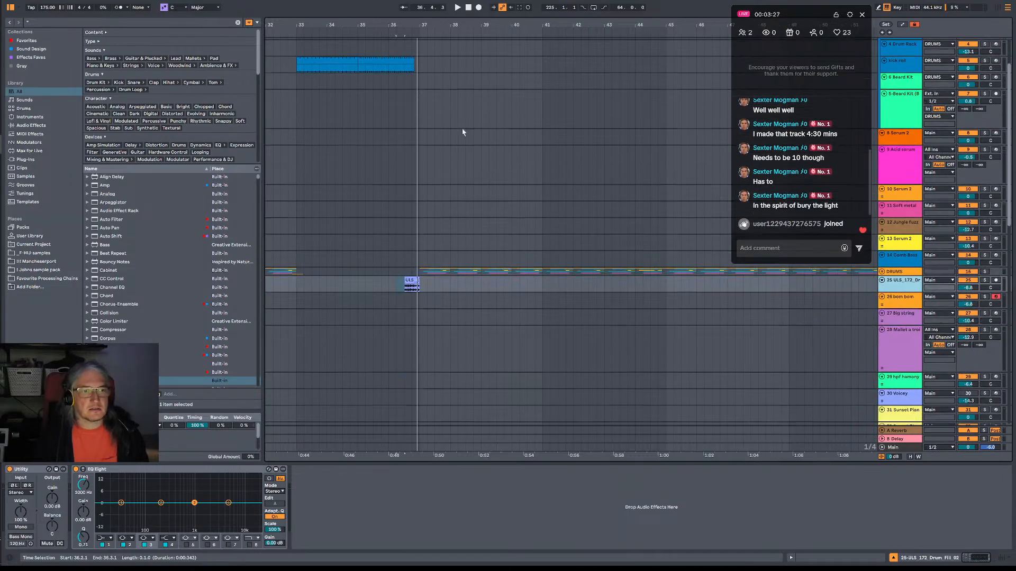
{"action": "scroll", "coordinate": [462, 132], "scroll_direction": "up", "scroll_amount": 2}
{"action": "left_click_drag", "start_coordinate": [494, 25], "coordinate": [494, 22]}
{"action": "left_click_drag", "start_coordinate": [453, 25], "coordinate": [513, 94]}
{"action": "left_click", "coordinate": [617, 128]}
{"action": "key", "text": "space"}
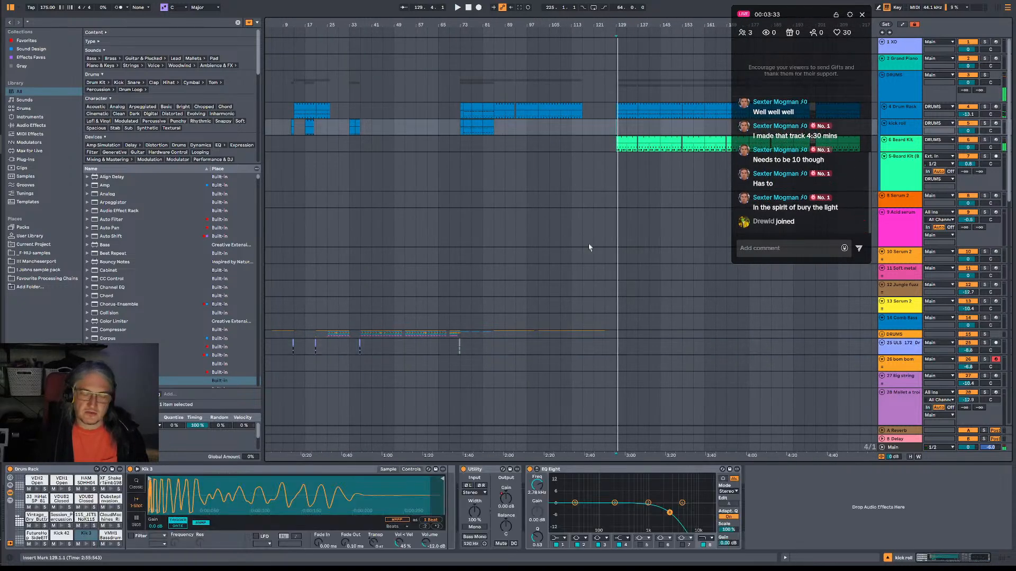
Move the live chat window off the timeline and move the 16 bars of Beard Kit clips at bar 257 to bar 37.
{"action": "scroll", "coordinate": [415, 290], "scroll_direction": "down", "scroll_amount": 3}
{"action": "left_click", "coordinate": [363, 271]}
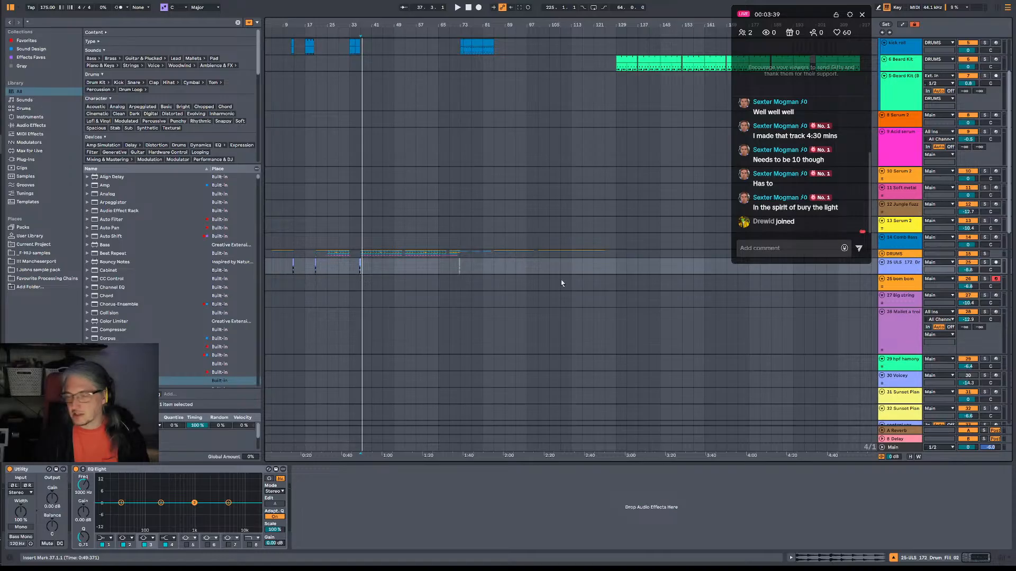
{"action": "scroll", "coordinate": [498, 52], "scroll_direction": "down", "scroll_amount": 2}
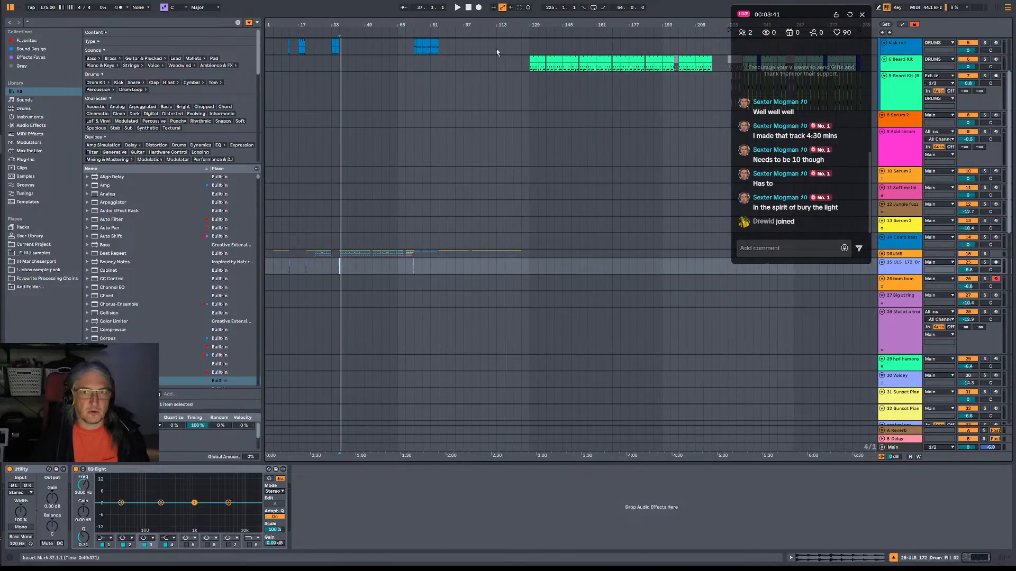
{"action": "left_click_drag", "start_coordinate": [765, 14], "coordinate": [871, 41]}
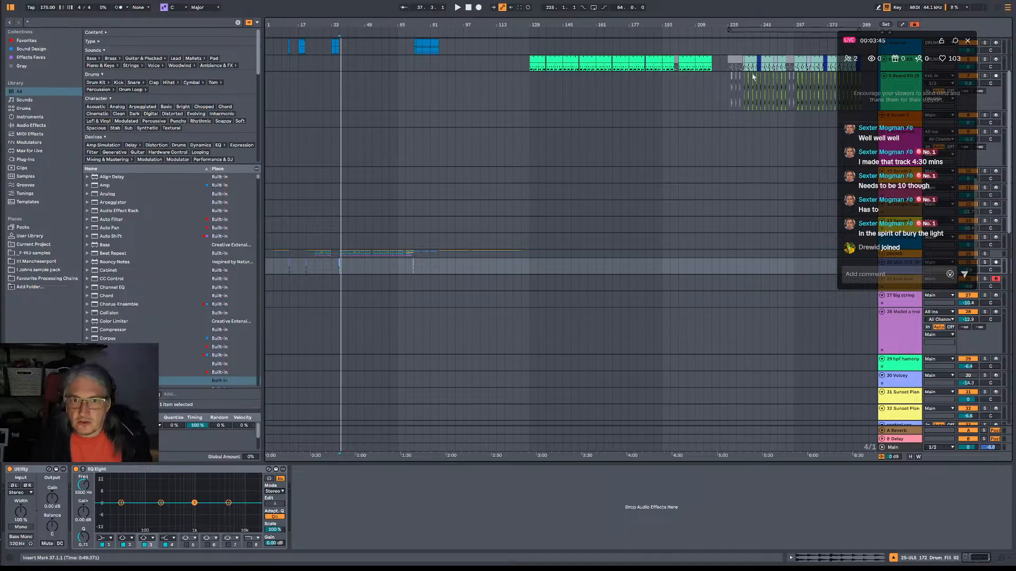
{"action": "left_click_drag", "start_coordinate": [798, 69], "coordinate": [344, 75]}
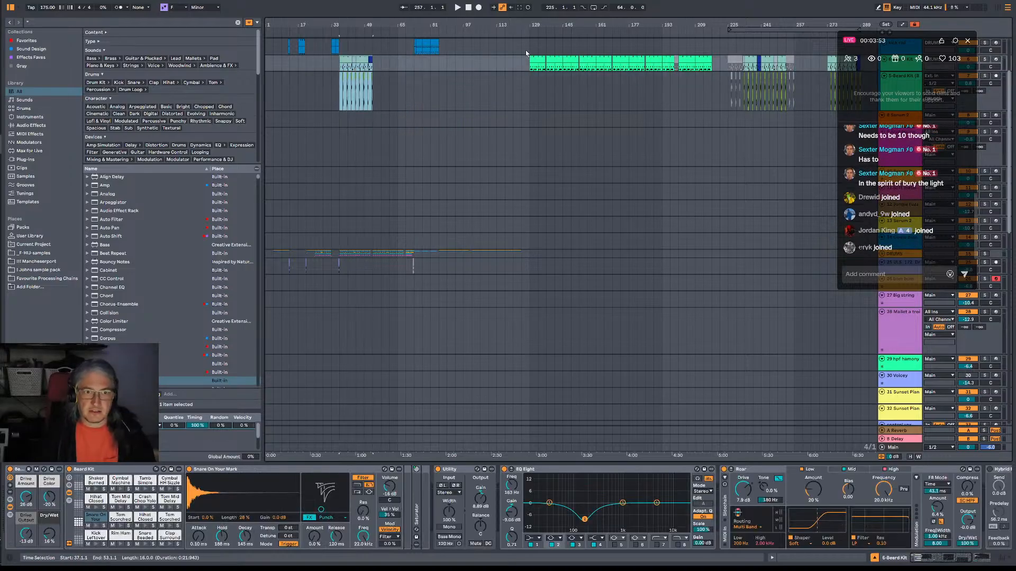
Select bars 129 to 385 on the Beard Kit and lower tracks, and bars 85 to 141 from the DRUMS group down.
{"action": "left_click_drag", "start_coordinate": [526, 53], "coordinate": [870, 248]}
{"action": "scroll", "coordinate": [746, 286], "scroll_direction": "down", "scroll_amount": 3}
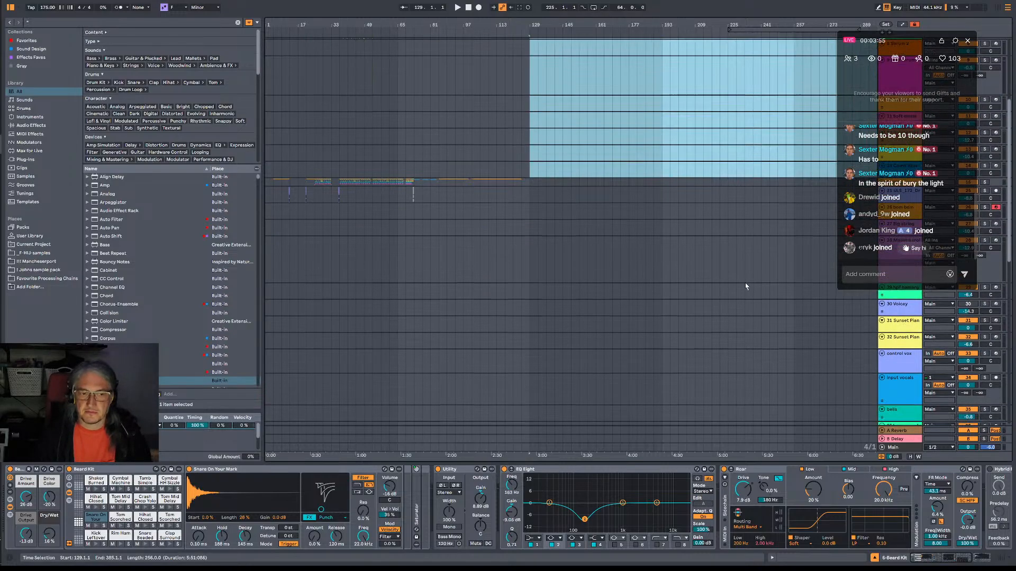
{"action": "scroll", "coordinate": [745, 286], "scroll_direction": "down", "scroll_amount": 2}
{"action": "left_click_drag", "start_coordinate": [554, 128], "coordinate": [441, 200]}
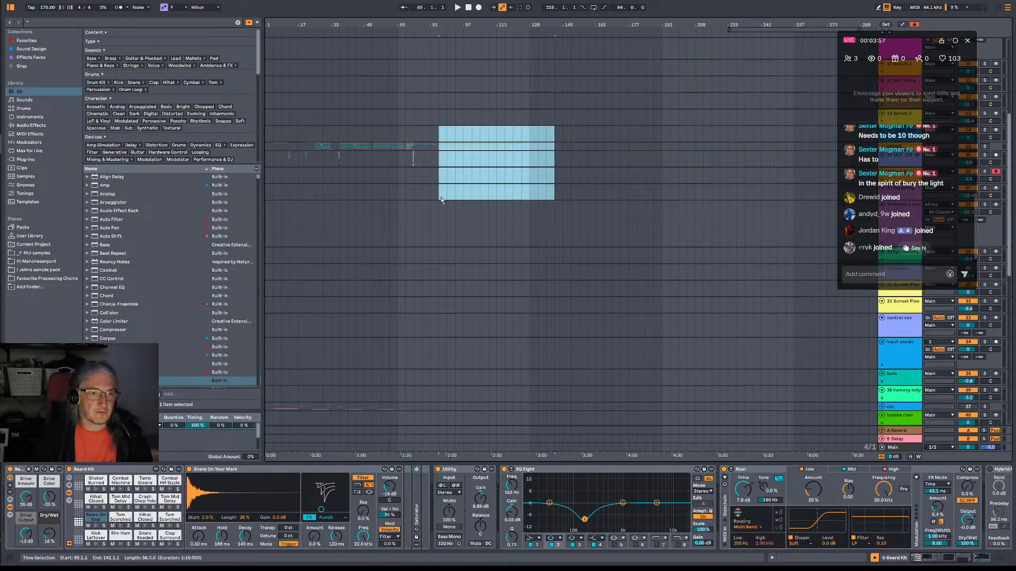
Listen to the DRUMS group from bar 85.
{"action": "left_click", "coordinate": [443, 148]}
{"action": "key", "text": "space"}
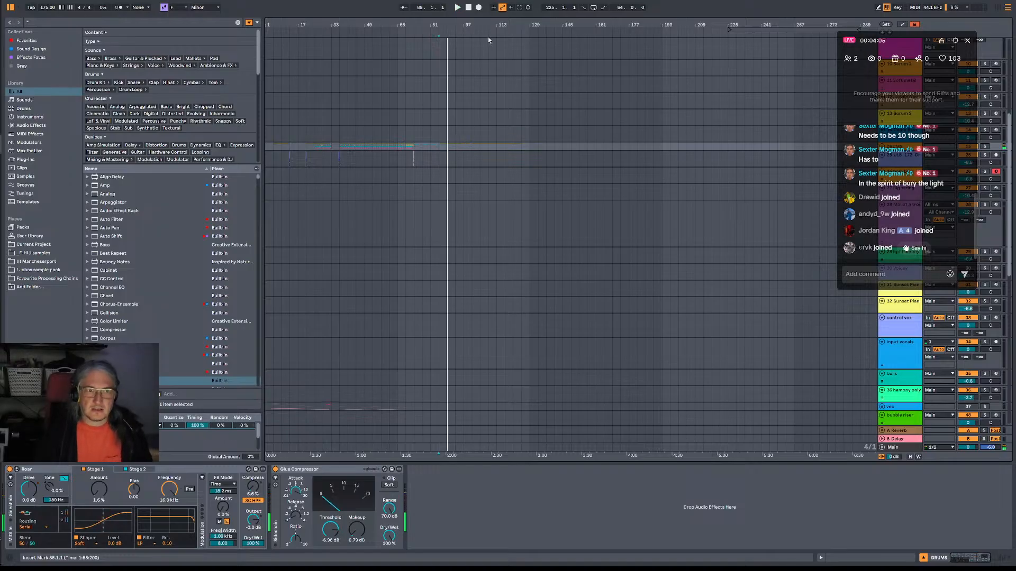
{"action": "left_click_drag", "start_coordinate": [472, 24], "coordinate": [467, 64]}
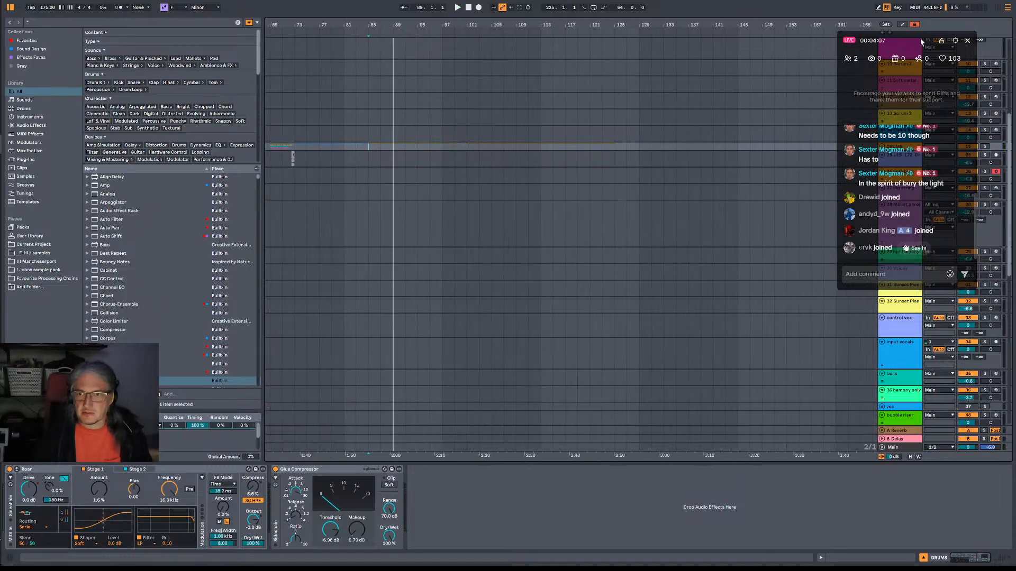
Unfold the DRUMS group and open the Drum Rack clip at bar 85 in the note editor.
{"action": "left_click_drag", "start_coordinate": [921, 42], "coordinate": [859, 274]}
{"action": "left_click", "coordinate": [368, 180]}
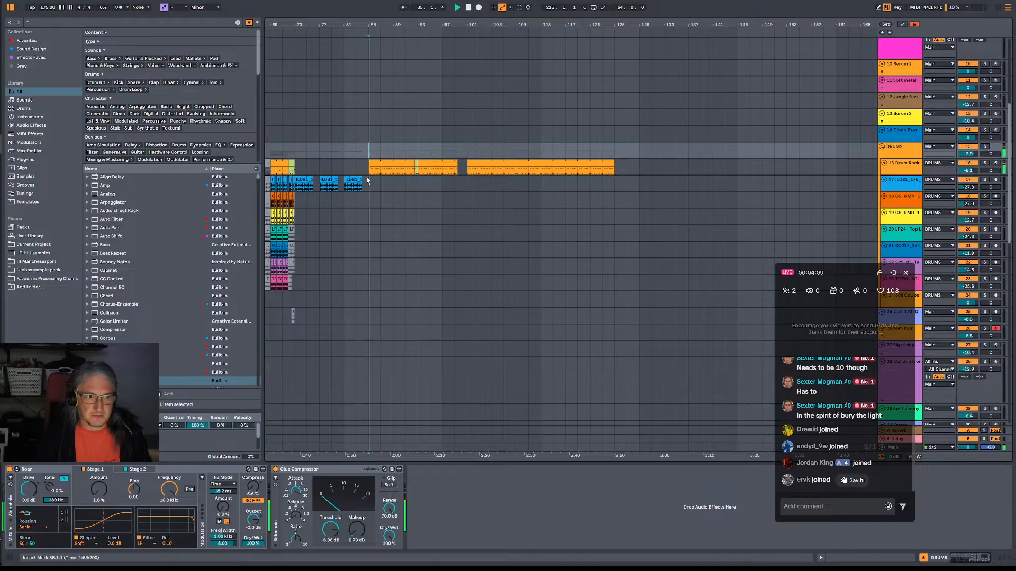
{"action": "double_click", "coordinate": [380, 163]}
{"action": "key", "text": "space"}
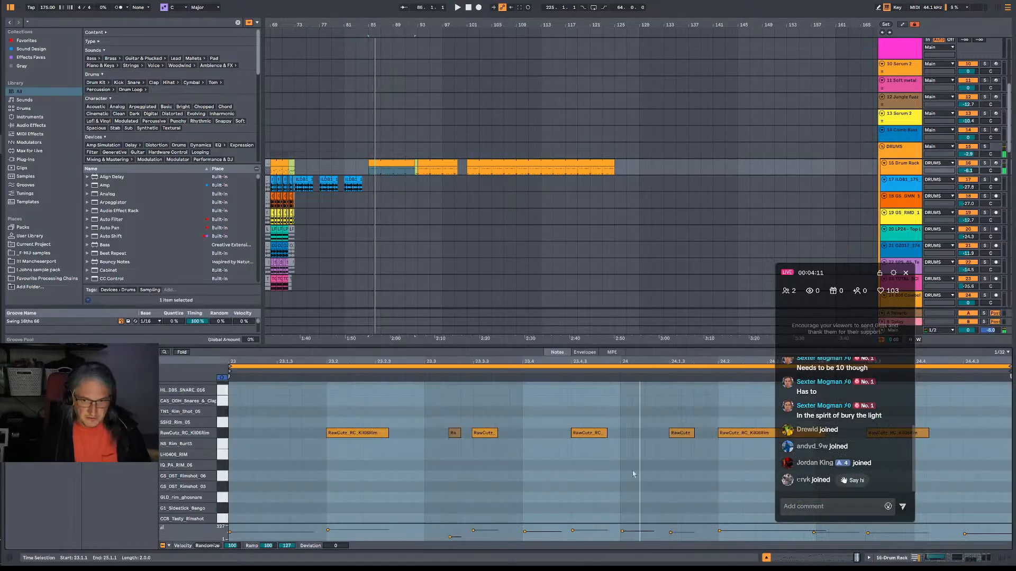
Move the live chat window clear of the note editor and read through its messages.
{"action": "left_click_drag", "start_coordinate": [842, 270], "coordinate": [801, 6]}
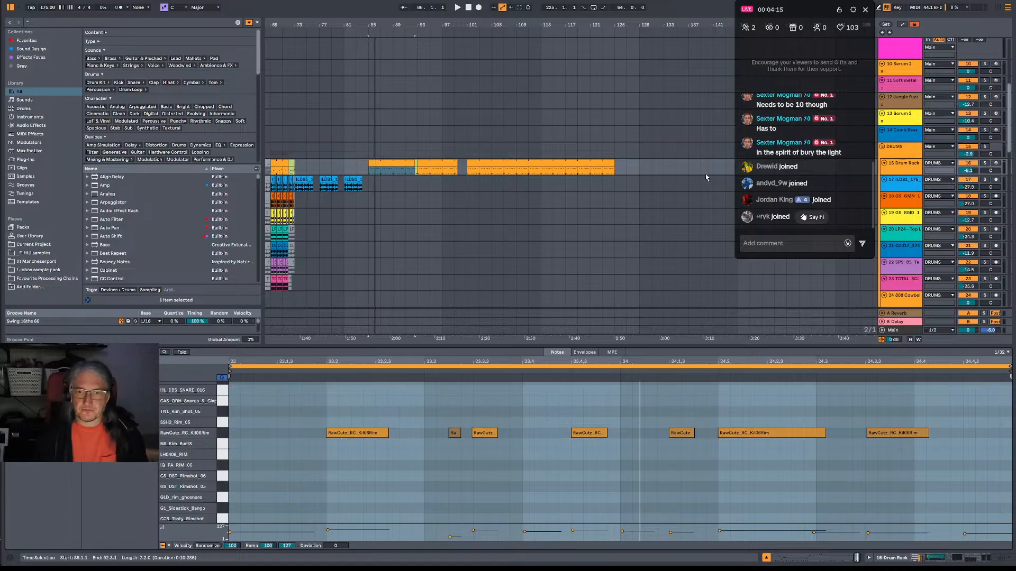
{"action": "scroll", "coordinate": [801, 158], "scroll_direction": "up", "scroll_amount": 4}
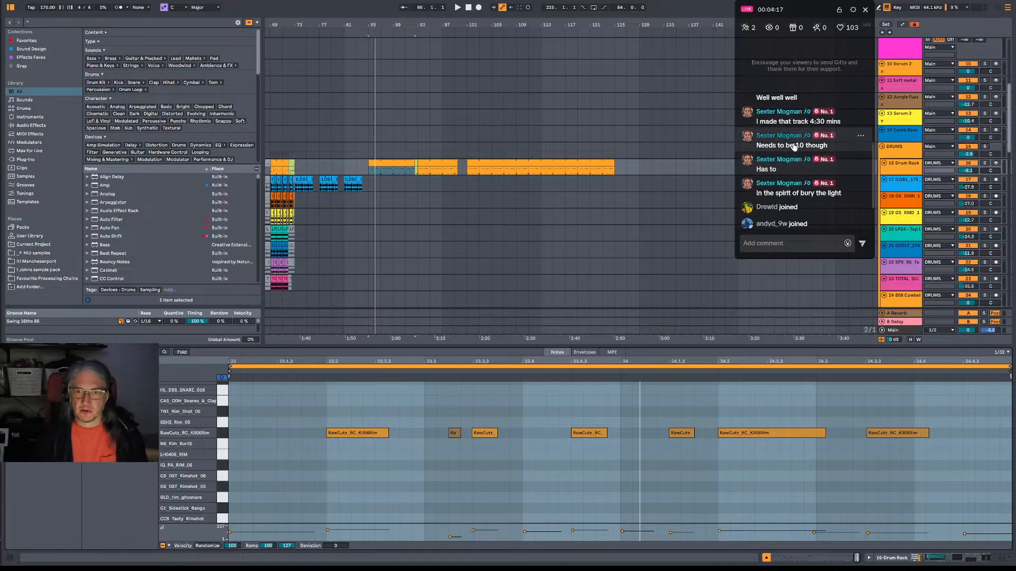
{"action": "scroll", "coordinate": [802, 157], "scroll_direction": "down", "scroll_amount": 4}
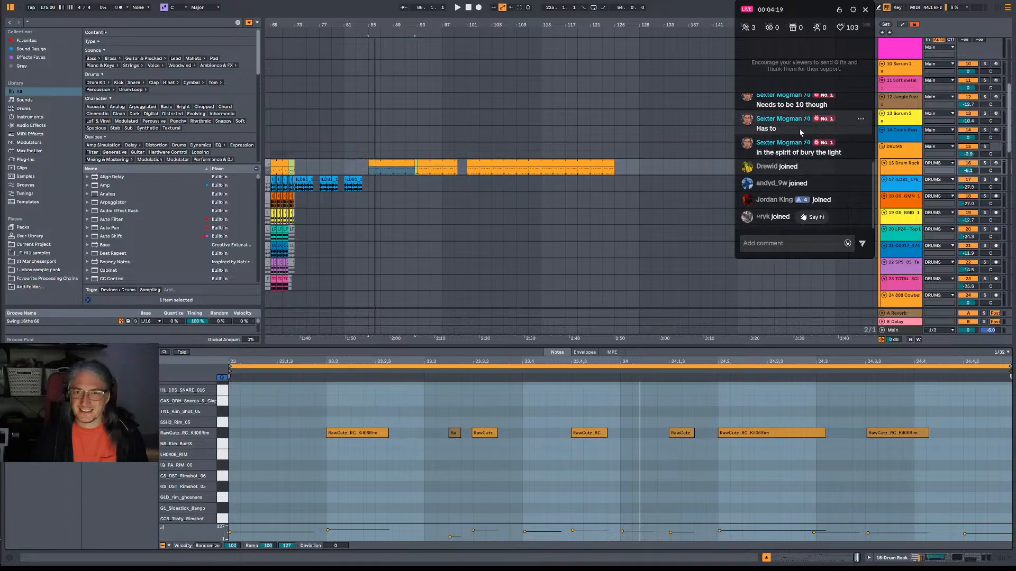
{"action": "scroll", "coordinate": [815, 127], "scroll_direction": "down", "scroll_amount": 5}
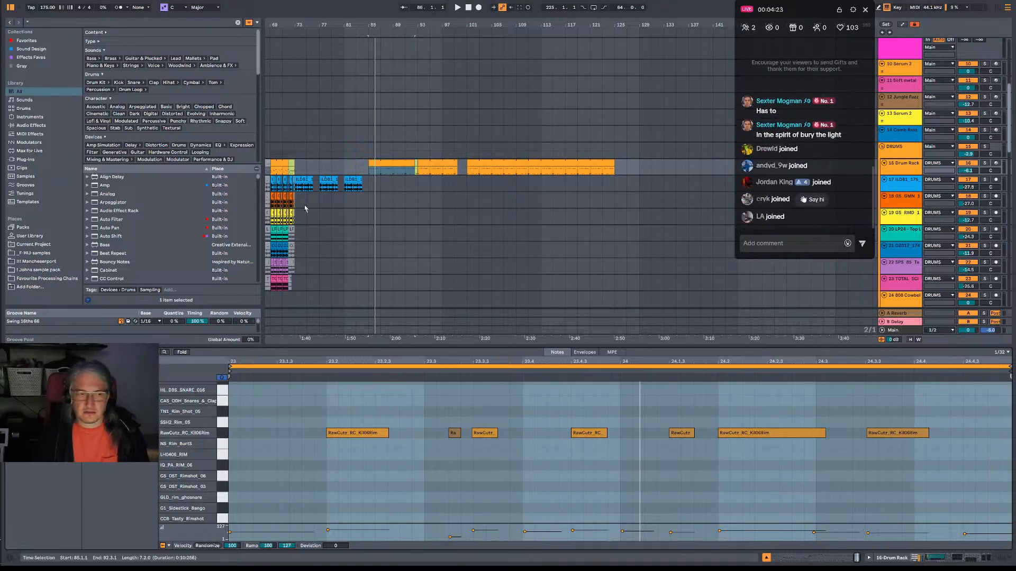
Listen to the Drum Rack track from bar 85 and delete its clips between bars 85 and 101.
{"action": "left_click", "coordinate": [372, 176]}
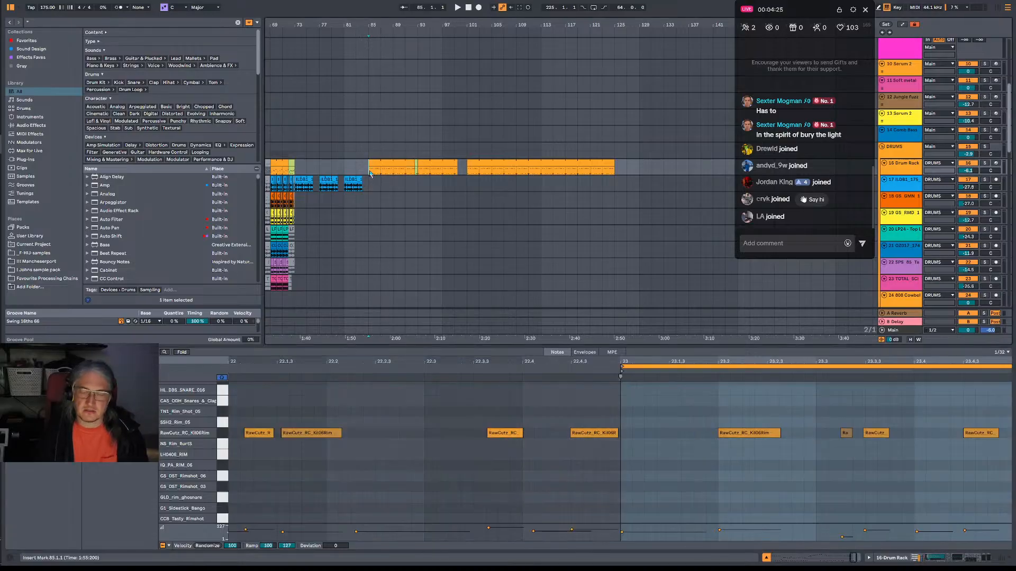
{"action": "key", "text": "space"}
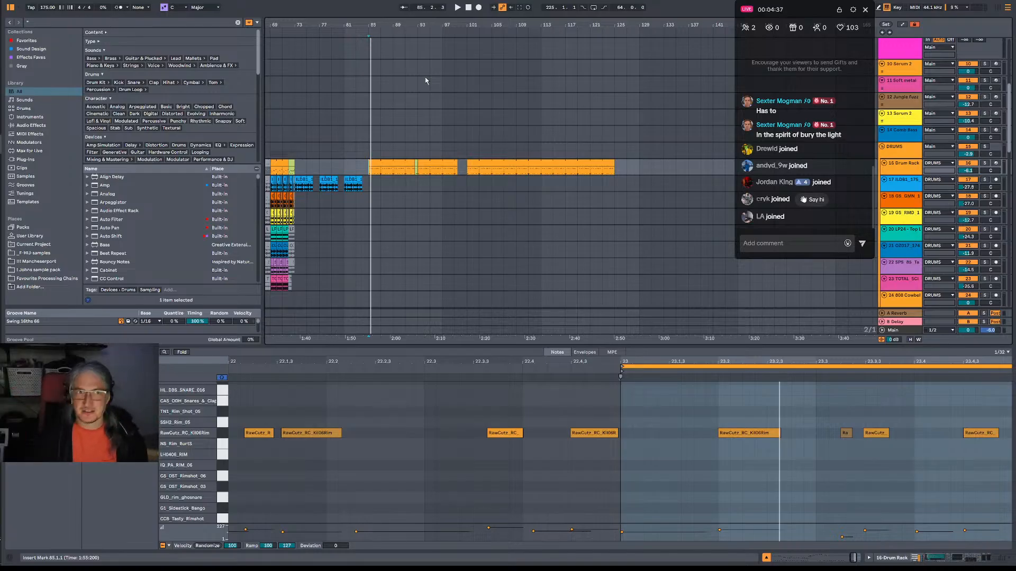
{"action": "key", "text": "space"}
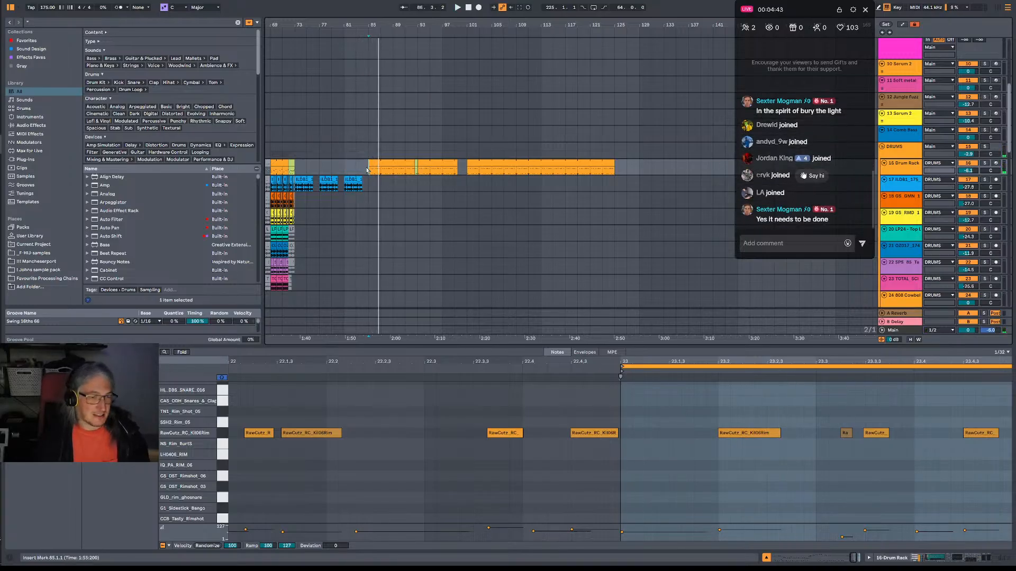
{"action": "left_click_drag", "start_coordinate": [369, 170], "coordinate": [390, 171]}
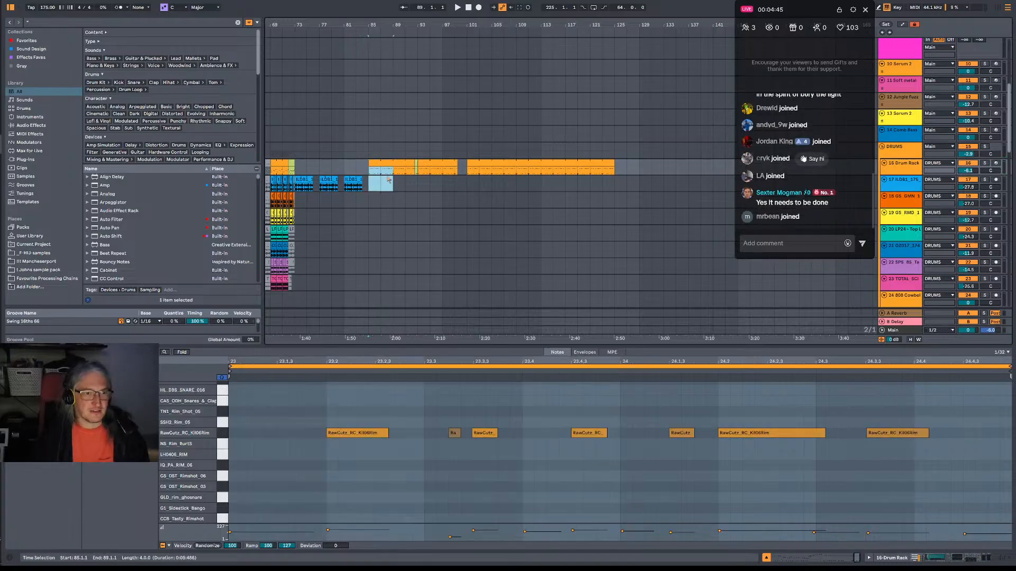
{"action": "left_click_drag", "start_coordinate": [469, 171], "coordinate": [372, 168]}
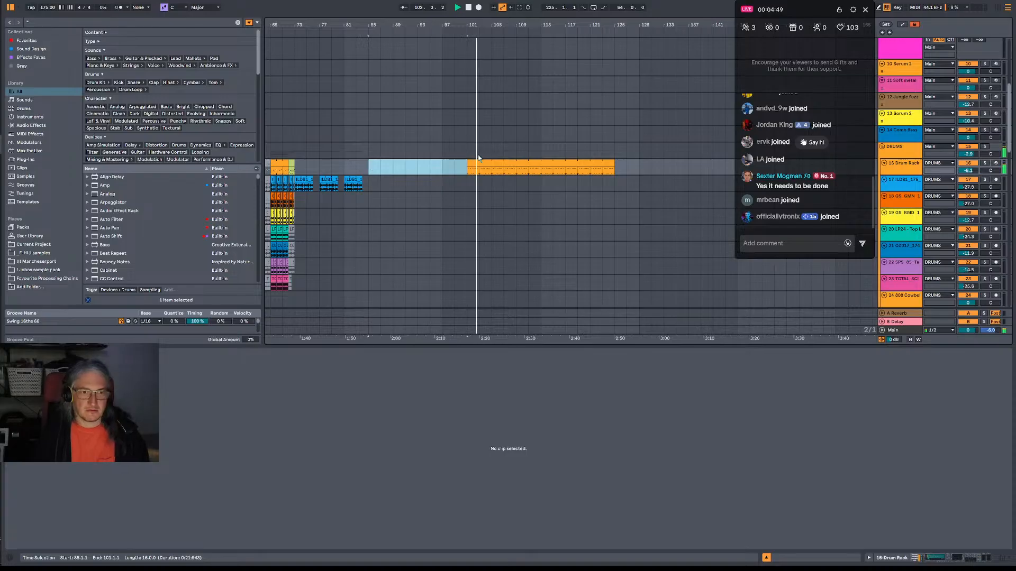
Try a short IQ_PA_RIM_06 note at 23.3.1 in the Drum Rack clip at bar 101 and remove it.
{"action": "left_click", "coordinate": [504, 171]}
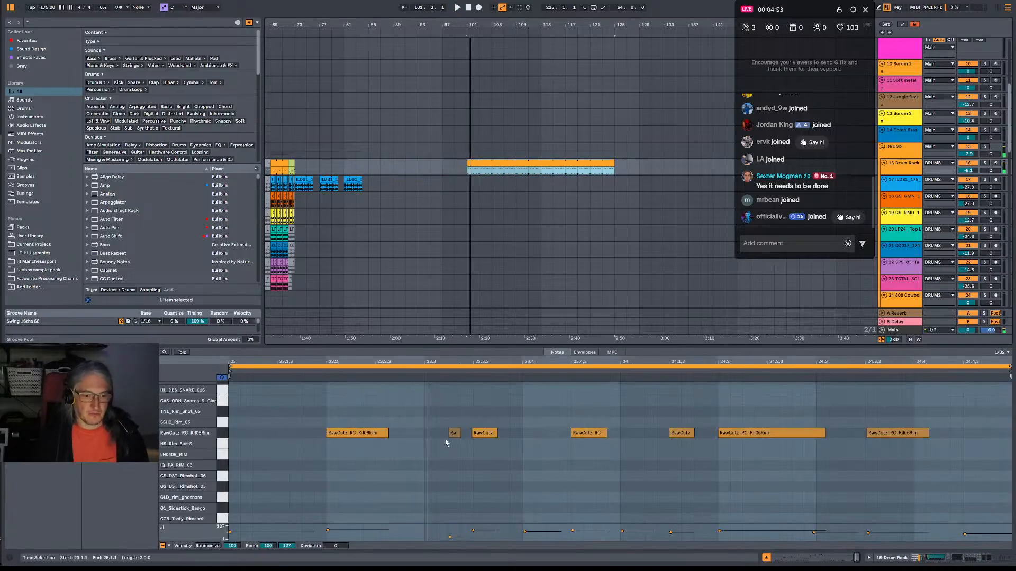
{"action": "double_click", "coordinate": [443, 465]}
{"action": "key", "text": "space"}
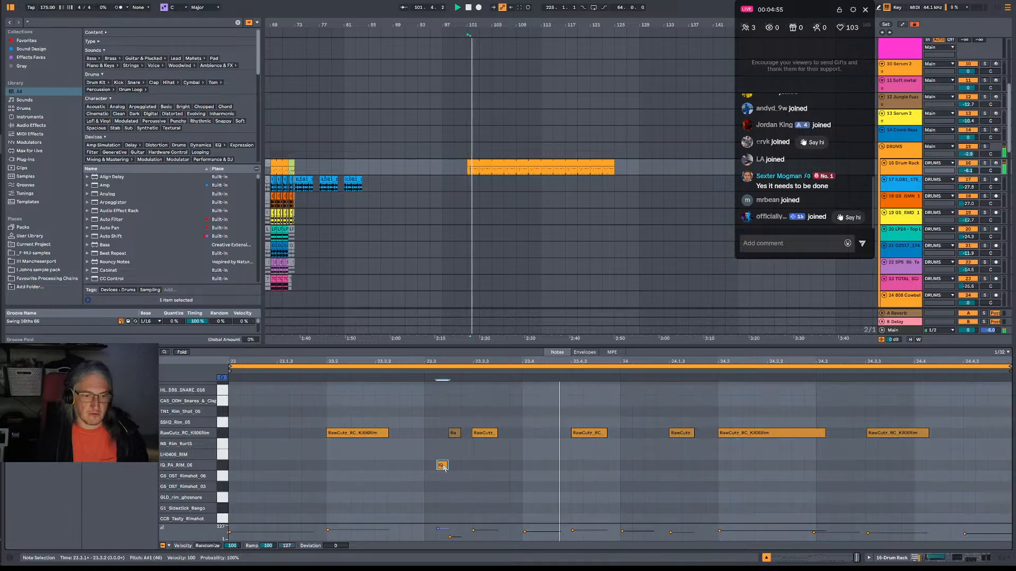
{"action": "double_click", "coordinate": [443, 465]}
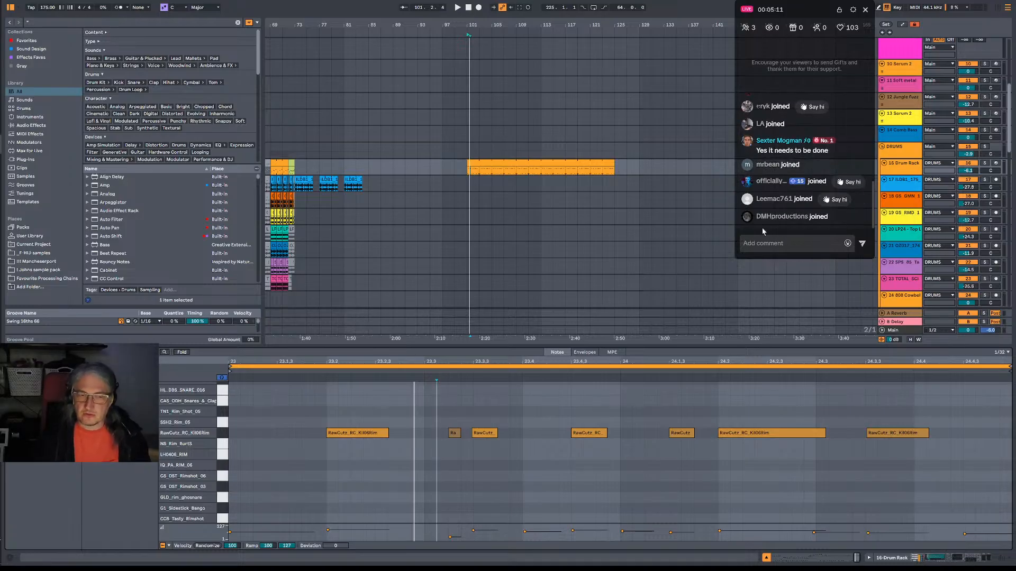
Place the insert marker at bar 37 on the Drum Rack track and play the drums from there.
{"action": "left_click", "coordinate": [466, 169]}
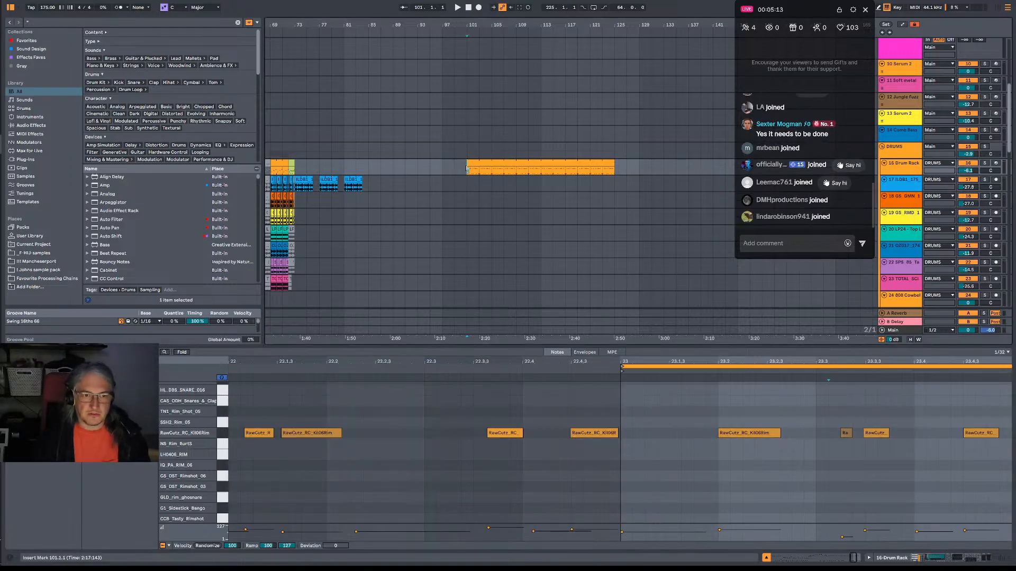
{"action": "left_click", "coordinate": [477, 173]}
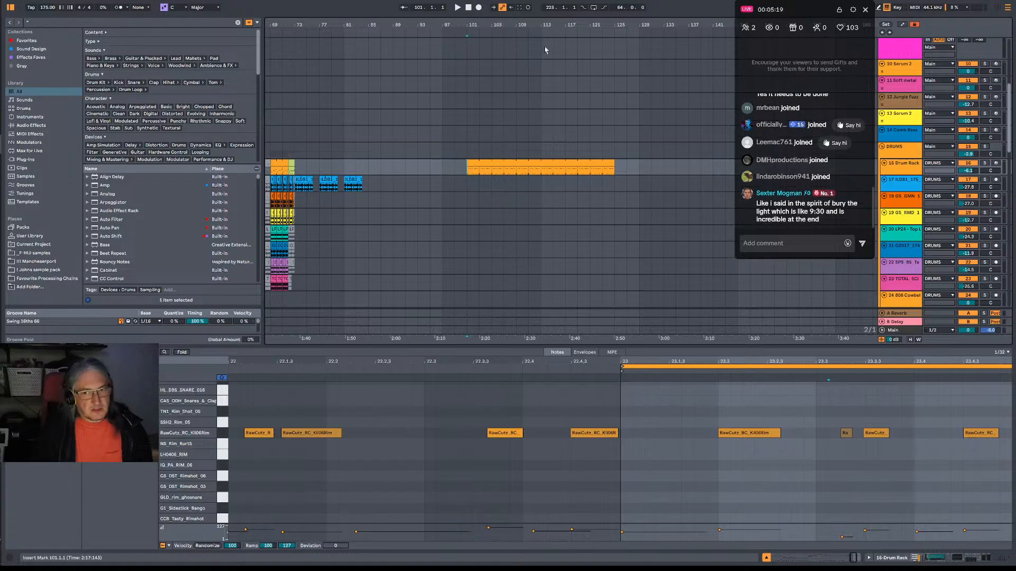
{"action": "left_click_drag", "start_coordinate": [529, 26], "coordinate": [688, 26]}
{"action": "left_click", "coordinate": [362, 170]}
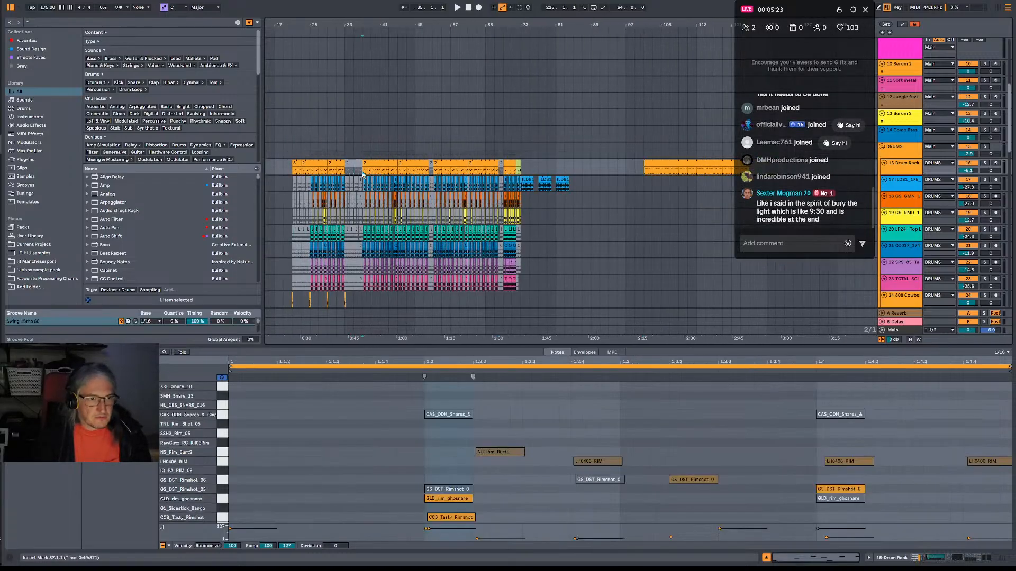
{"action": "key", "text": "space"}
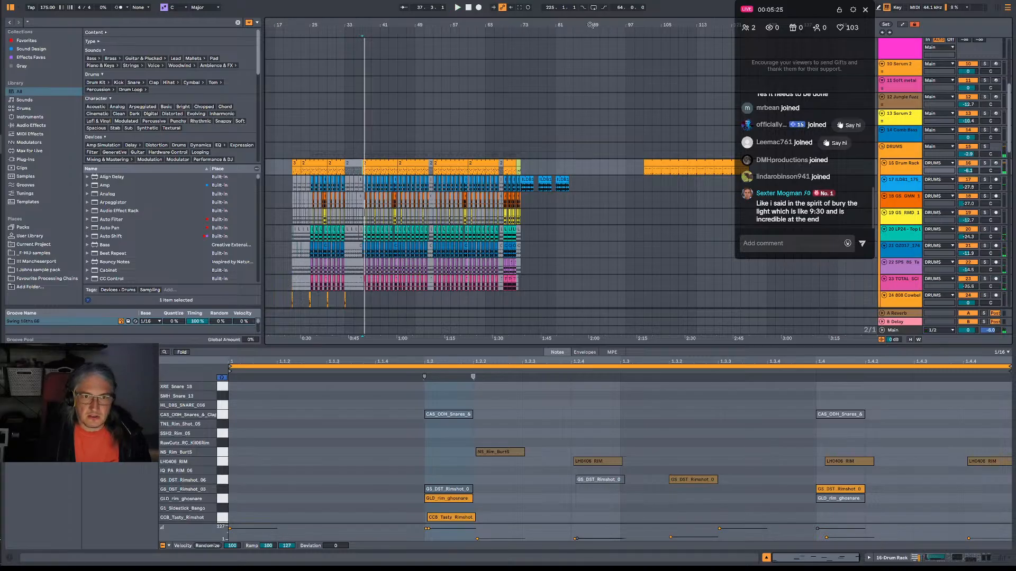
Play the separate orange Drum Rack clip from its start at bar 101.
{"action": "left_click_drag", "start_coordinate": [590, 24], "coordinate": [538, 24]}
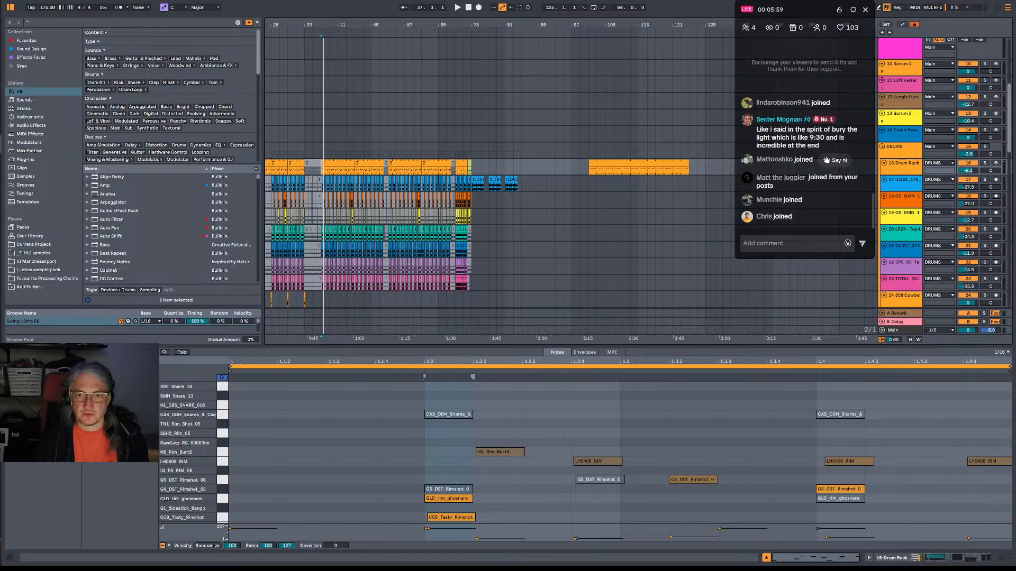
{"action": "left_click", "coordinate": [591, 169]}
{"action": "key", "text": "space"}
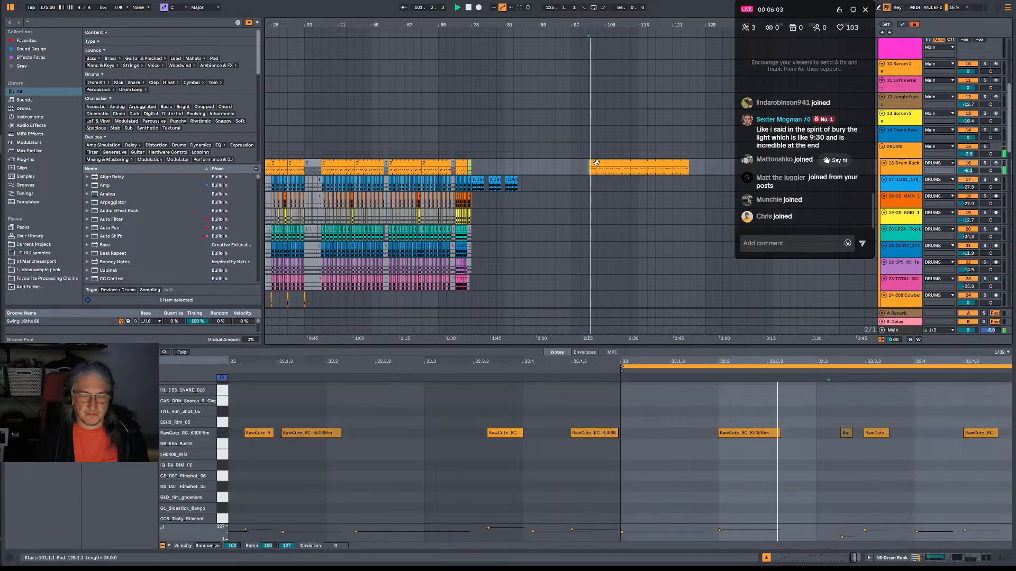
Briefly solo the 4 Drum Rack track near the start of the track list to hear it alone.
{"action": "scroll", "coordinate": [616, 206], "scroll_direction": "down", "scroll_amount": 1}
{"action": "scroll", "coordinate": [616, 205], "scroll_direction": "down", "scroll_amount": 2}
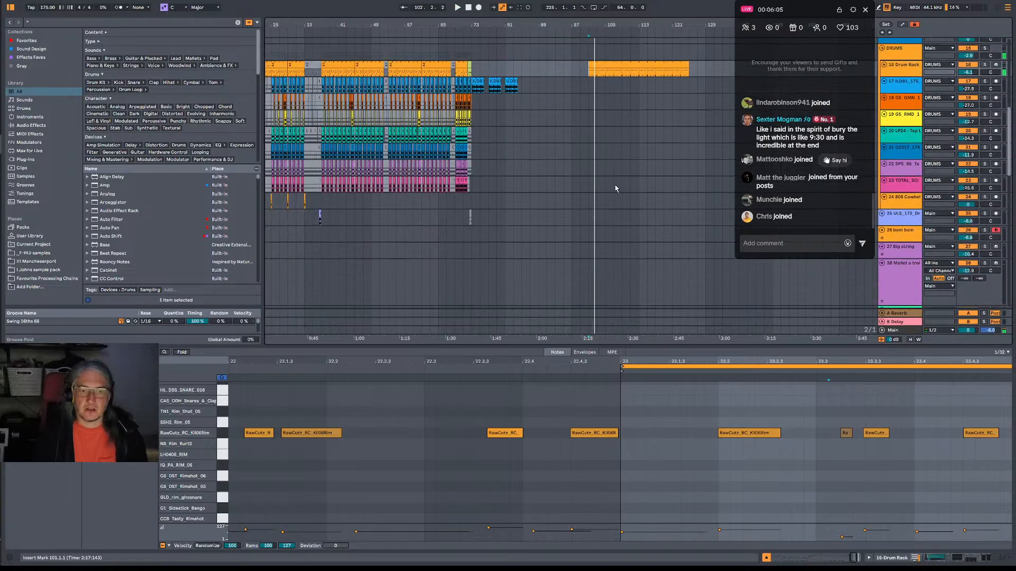
{"action": "scroll", "coordinate": [614, 169], "scroll_direction": "up", "scroll_amount": 6}
{"action": "scroll", "coordinate": [618, 157], "scroll_direction": "up", "scroll_amount": 1}
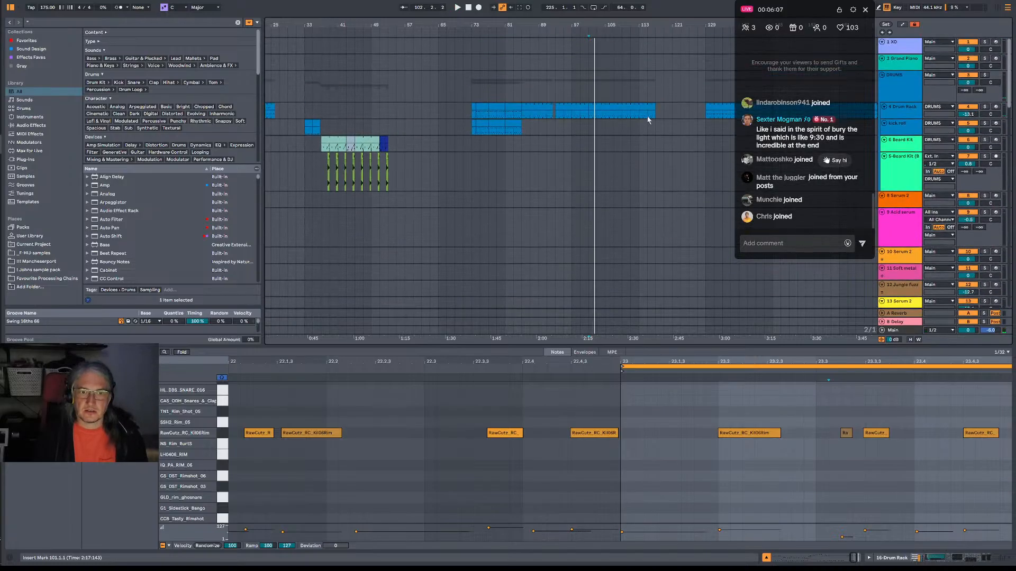
{"action": "left_click", "coordinate": [984, 108]}
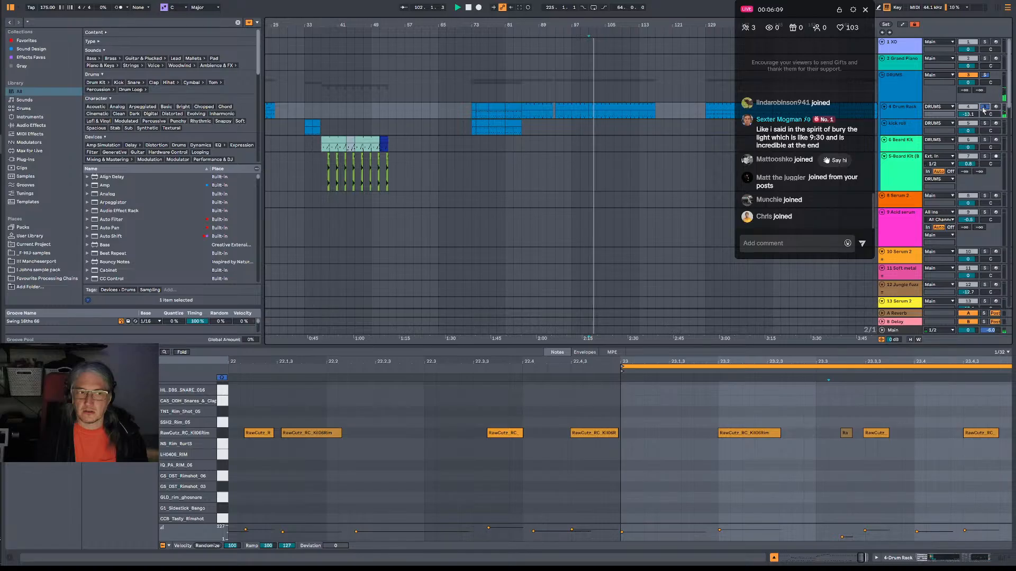
{"action": "left_click", "coordinate": [984, 107]}
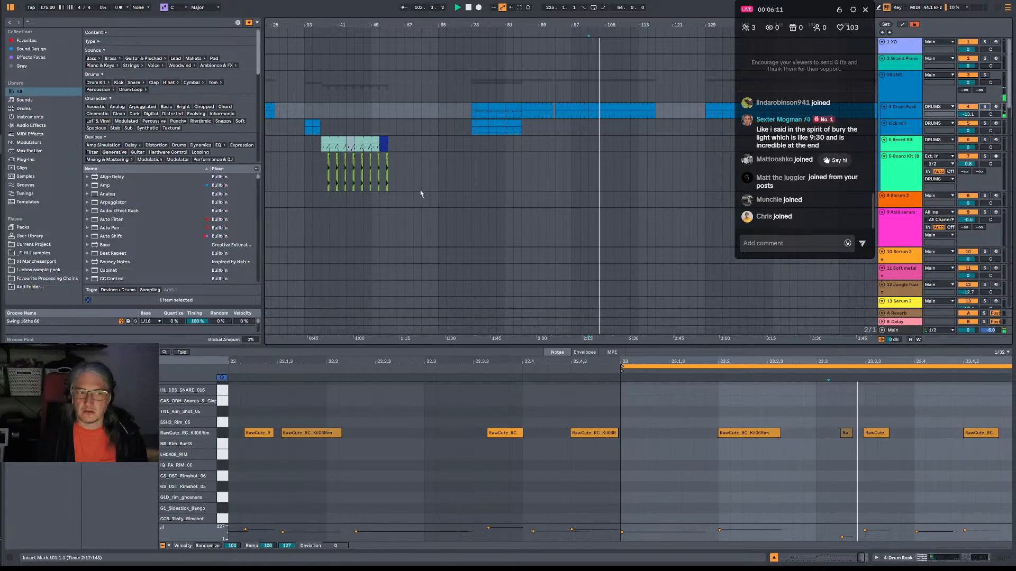
Play the arrangement from bar 37 on the 6 Beard Kit track and deactivate that track.
{"action": "left_click", "coordinate": [322, 153]}
{"action": "scroll", "coordinate": [328, 172], "scroll_direction": "down", "scroll_amount": 5}
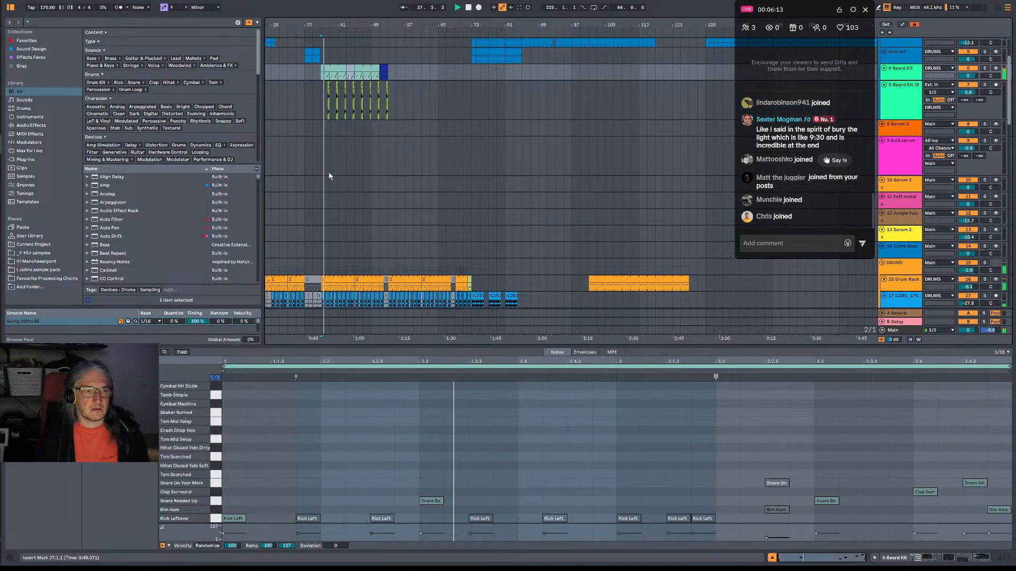
{"action": "scroll", "coordinate": [328, 176], "scroll_direction": "up", "scroll_amount": 3}
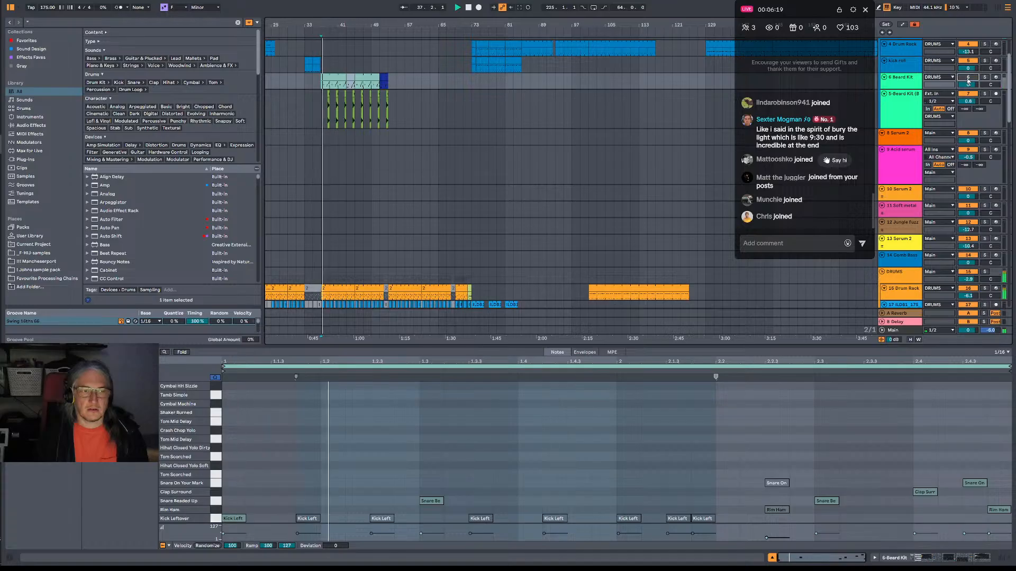
{"action": "scroll", "coordinate": [460, 167], "scroll_direction": "down", "scroll_amount": 2}
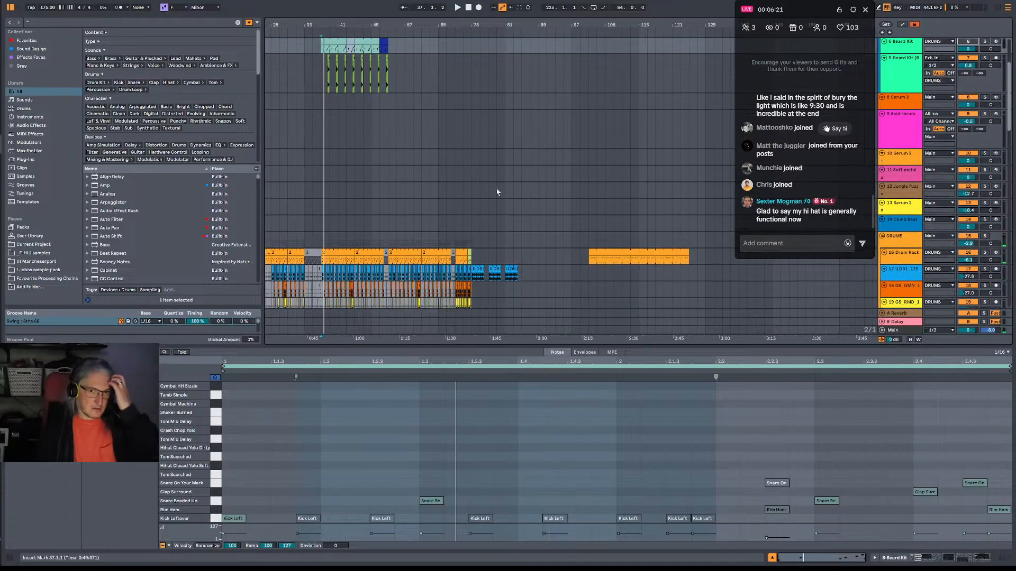
Play the first clip on the 16 Drum Rack track from bar 5.
{"action": "left_click_drag", "start_coordinate": [473, 176], "coordinate": [588, 127]}
{"action": "scroll", "coordinate": [589, 127], "scroll_direction": "down", "scroll_amount": 3}
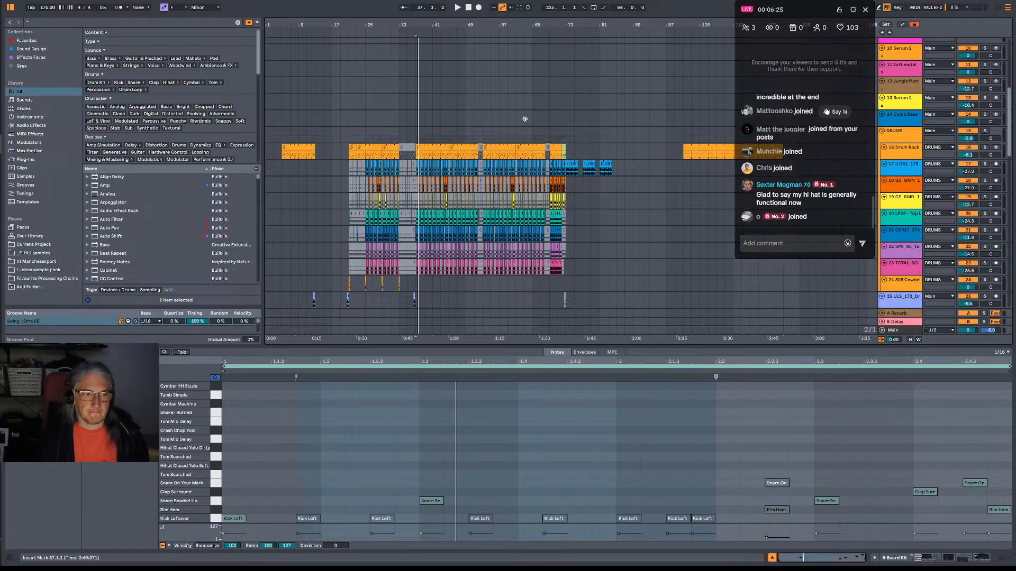
{"action": "scroll", "coordinate": [525, 119], "scroll_direction": "down", "scroll_amount": 5}
{"action": "left_click", "coordinate": [282, 62]}
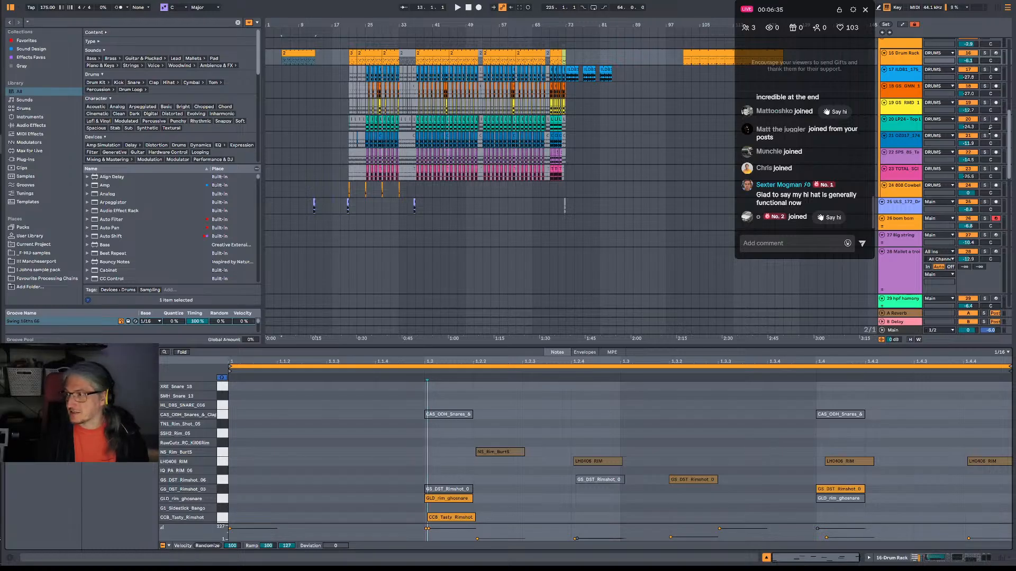
{"action": "key", "text": "space"}
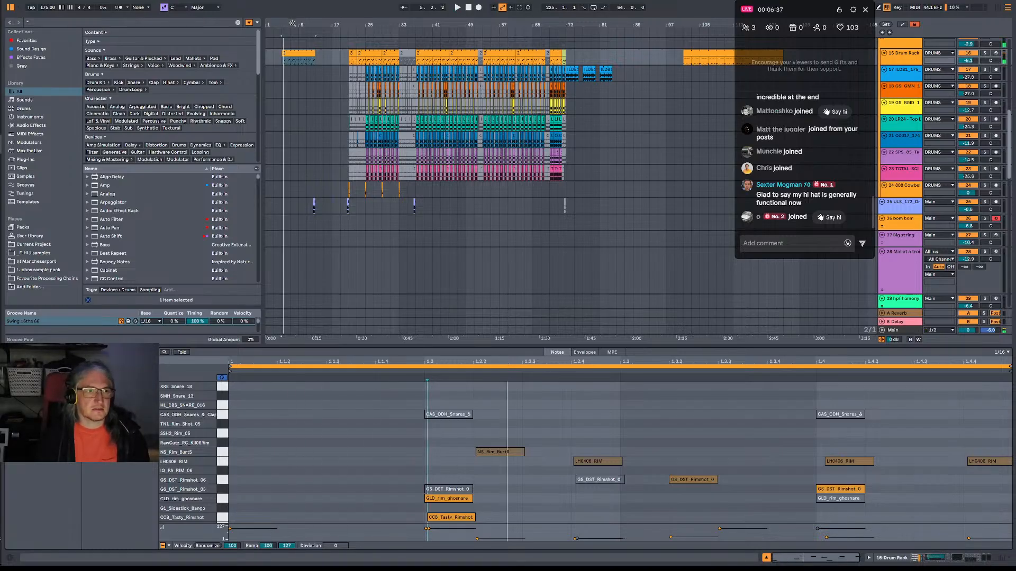
Deactivate the NS_Rim_BurtS, LH0406 RIM and GS_DST_Rimshot_06 notes between 1.2.2 and 1.4.4 in the bar 5 clip and play it back.
{"action": "left_click_drag", "start_coordinate": [292, 23], "coordinate": [318, 70]}
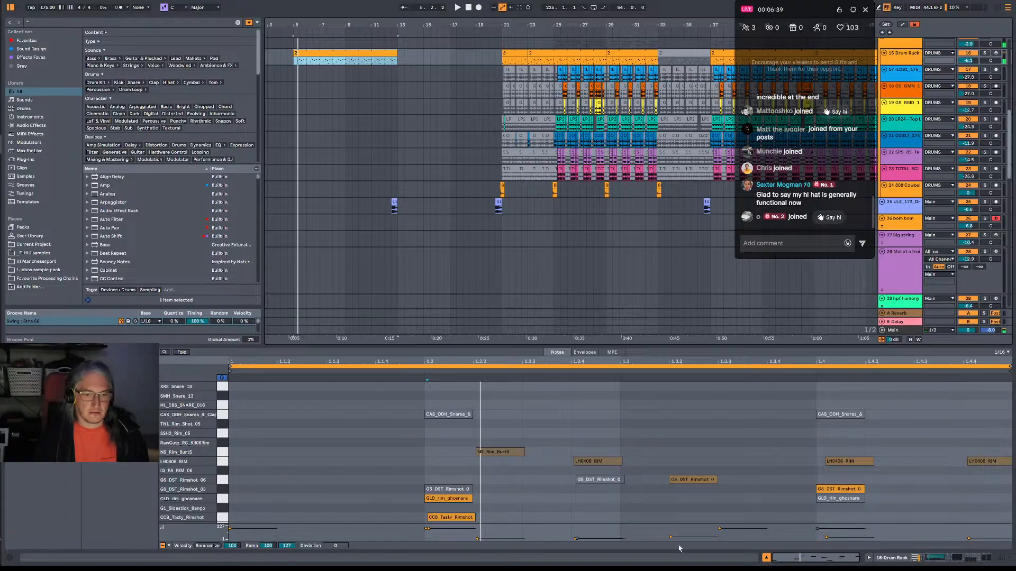
{"action": "mouse_move", "coordinate": [476, 379]}
{"action": "left_mouse_down"}
{"action": "mouse_move", "coordinate": [623, 462]}
{"action": "mouse_move", "coordinate": [601, 462]}
{"action": "left_mouse_up"}
{"action": "key", "text": "0"}
{"action": "key", "text": "0"}
{"action": "left_click", "coordinate": [670, 466]}
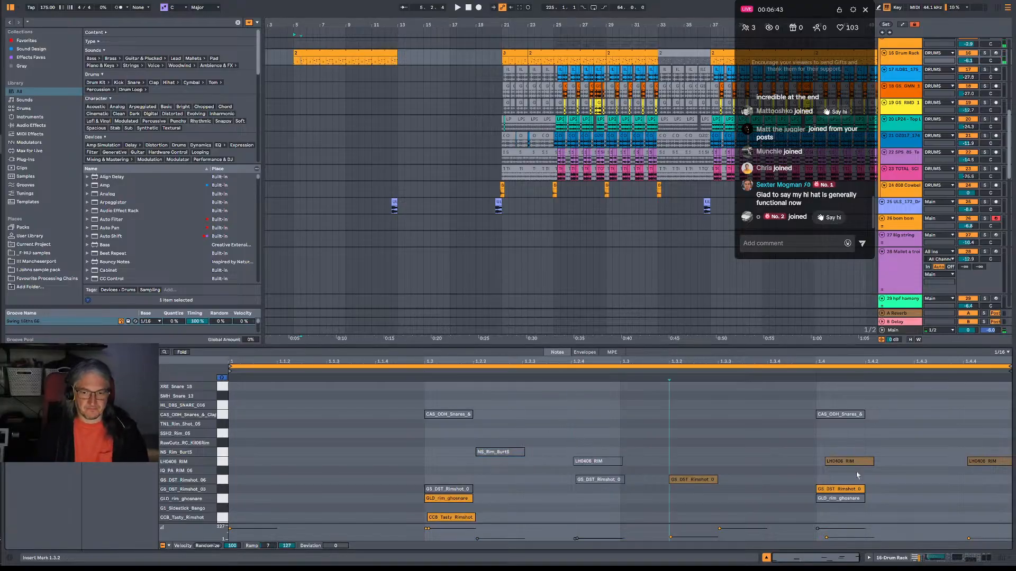
{"action": "left_click_drag", "start_coordinate": [857, 475], "coordinate": [993, 486]}
{"action": "key", "text": "0"}
{"action": "key", "text": "space"}
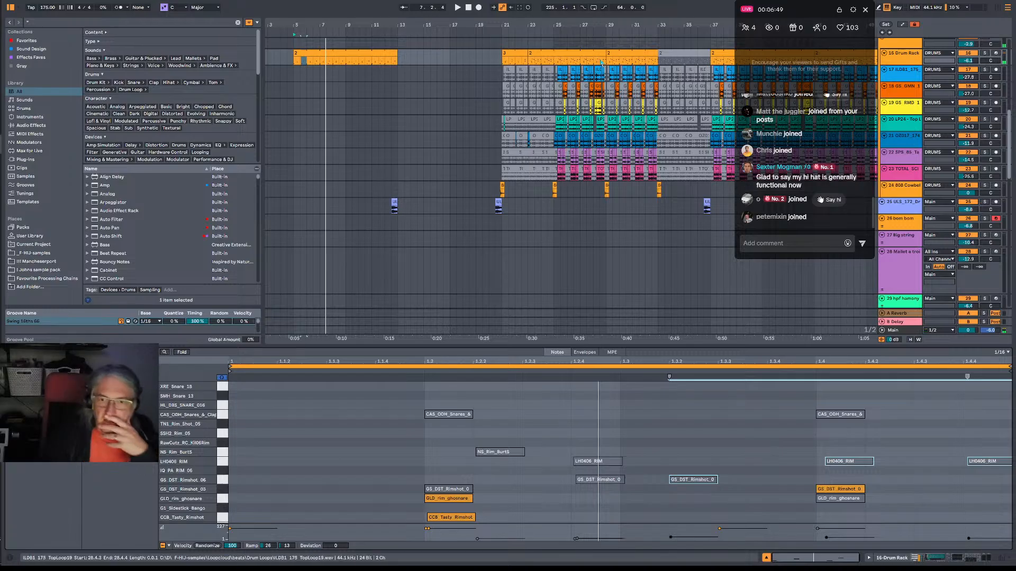
Browse the sample folders and open ESSENTIAL DRUM BREAKS inside JOONIES DNB DRUM COLLECTION VOL1.
{"action": "mouse_move", "coordinate": [597, 23]}
{"action": "left_mouse_down"}
{"action": "mouse_move", "coordinate": [597, 3]}
{"action": "mouse_move", "coordinate": [609, 23]}
{"action": "left_mouse_up"}
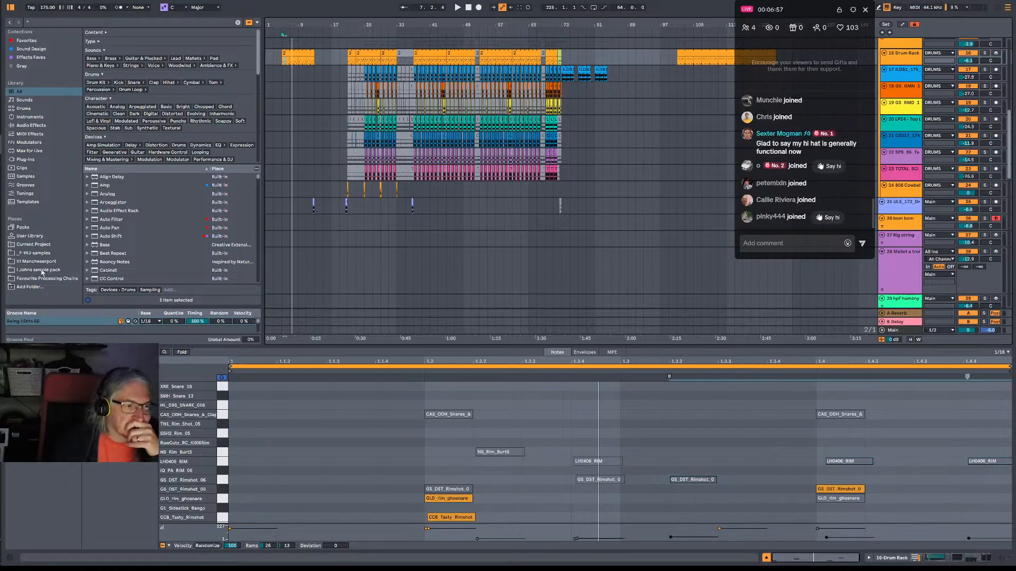
{"action": "left_click", "coordinate": [38, 262]}
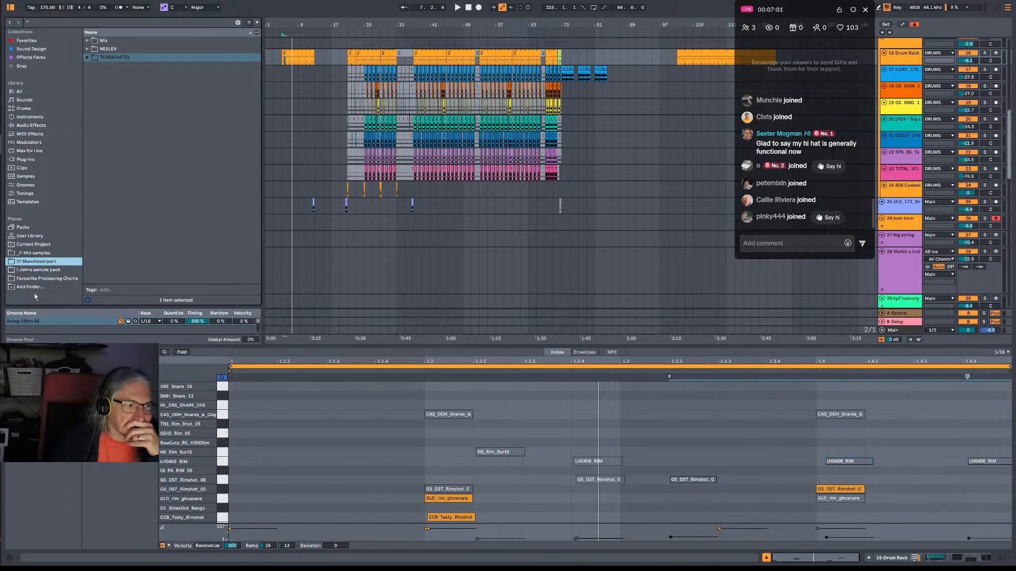
{"action": "left_click", "coordinate": [39, 270]}
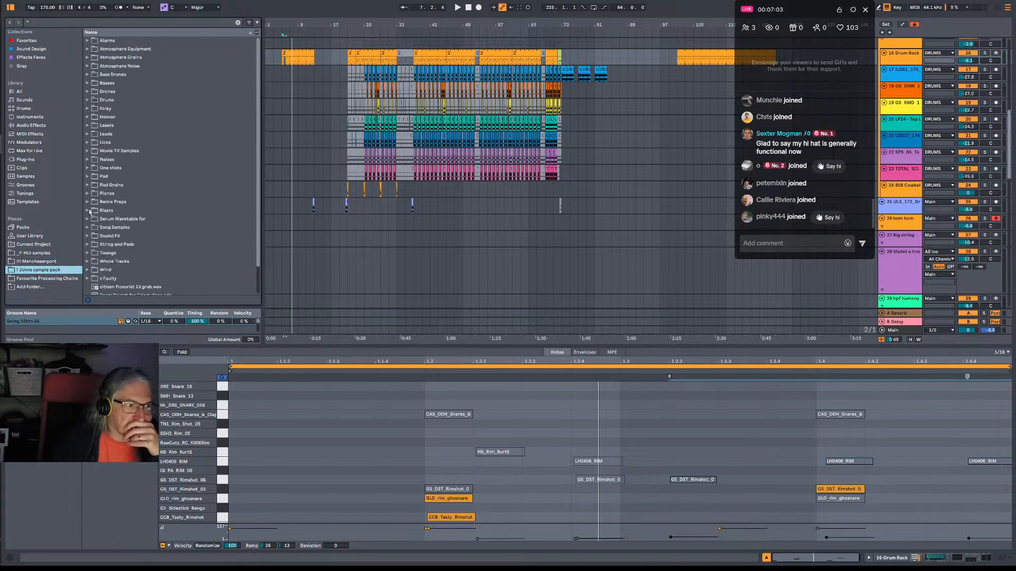
{"action": "left_click", "coordinate": [30, 254]}
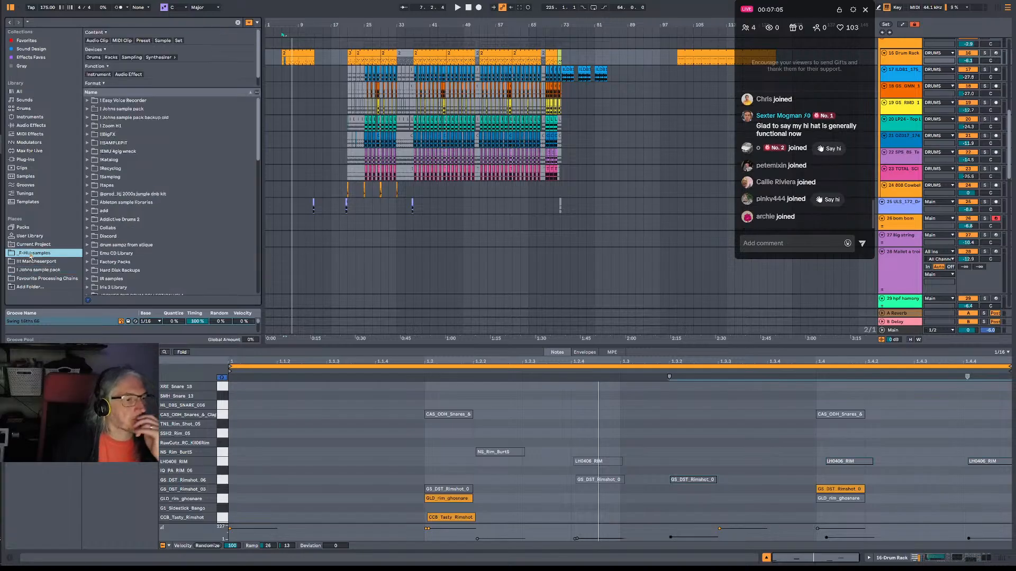
{"action": "scroll", "coordinate": [116, 212], "scroll_direction": "down", "scroll_amount": 4}
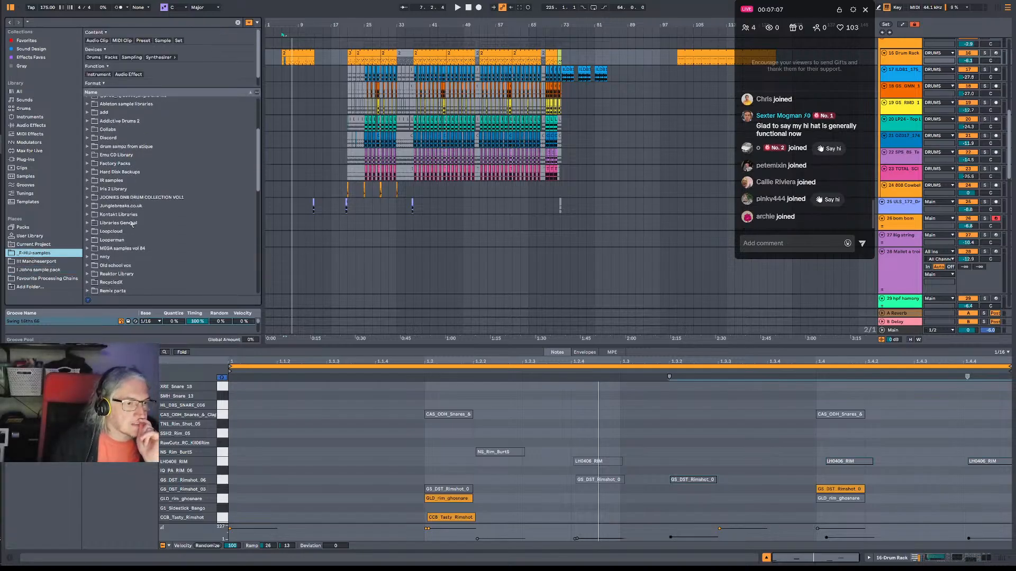
{"action": "left_click", "coordinate": [87, 180]}
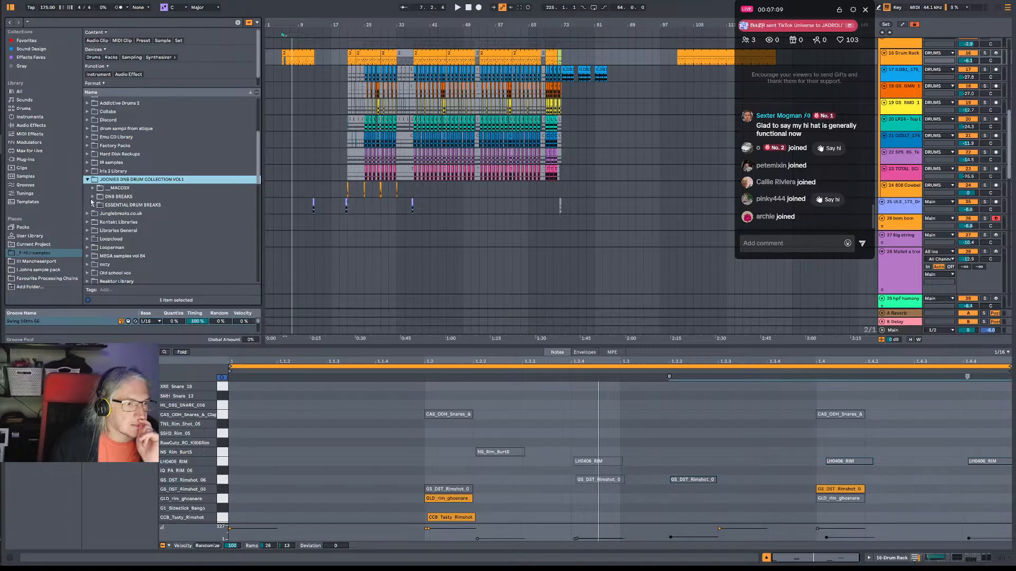
{"action": "left_click", "coordinate": [94, 204]}
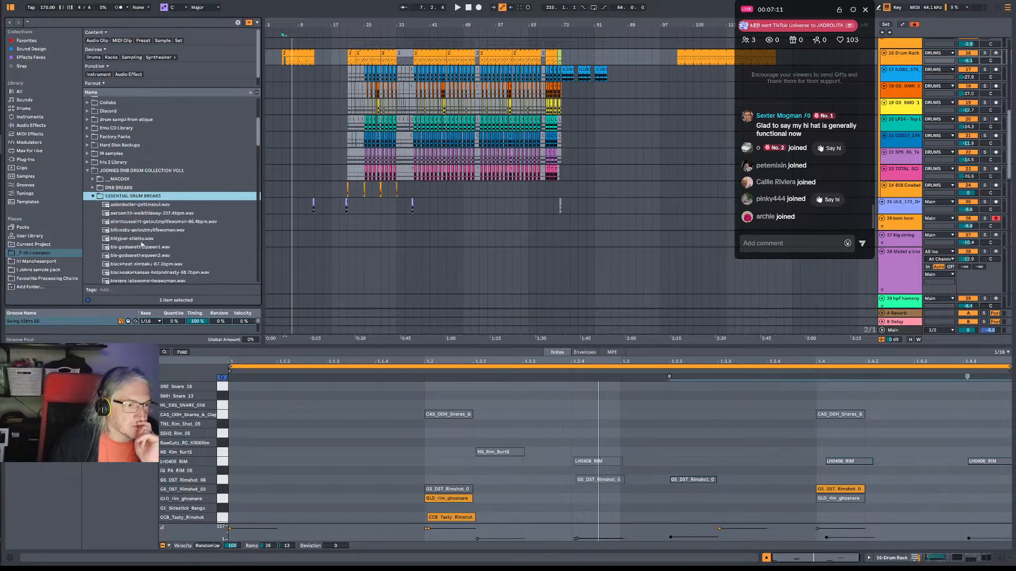
Preview the btexpress-stillgood, blackoakarkansas-hotandnasty, blackheat-zimbaku and cameo-rigormortis drum breaks.
{"action": "scroll", "coordinate": [142, 245], "scroll_direction": "down", "scroll_amount": 1}
{"action": "left_click", "coordinate": [142, 244]}
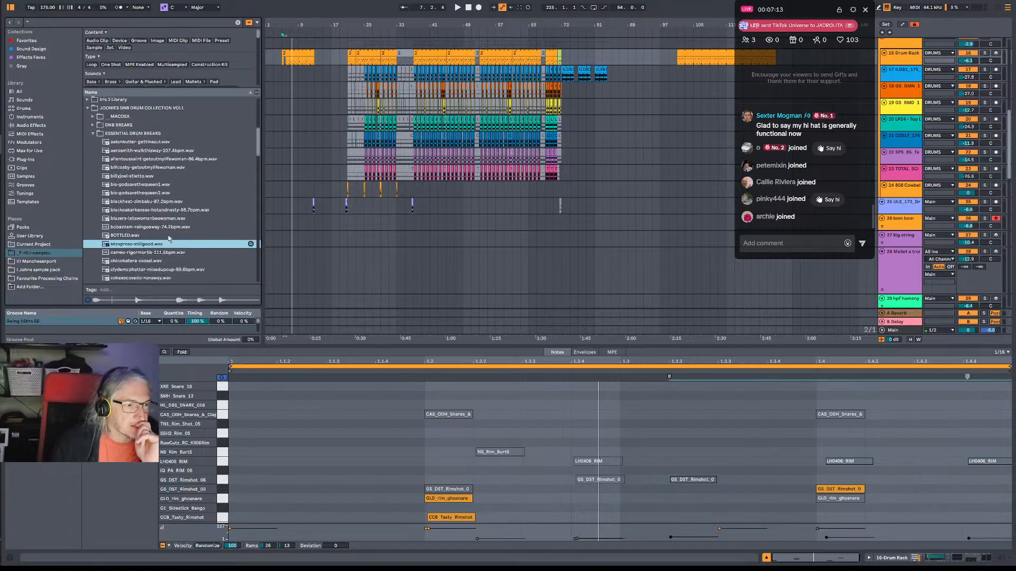
{"action": "left_click", "coordinate": [132, 210]}
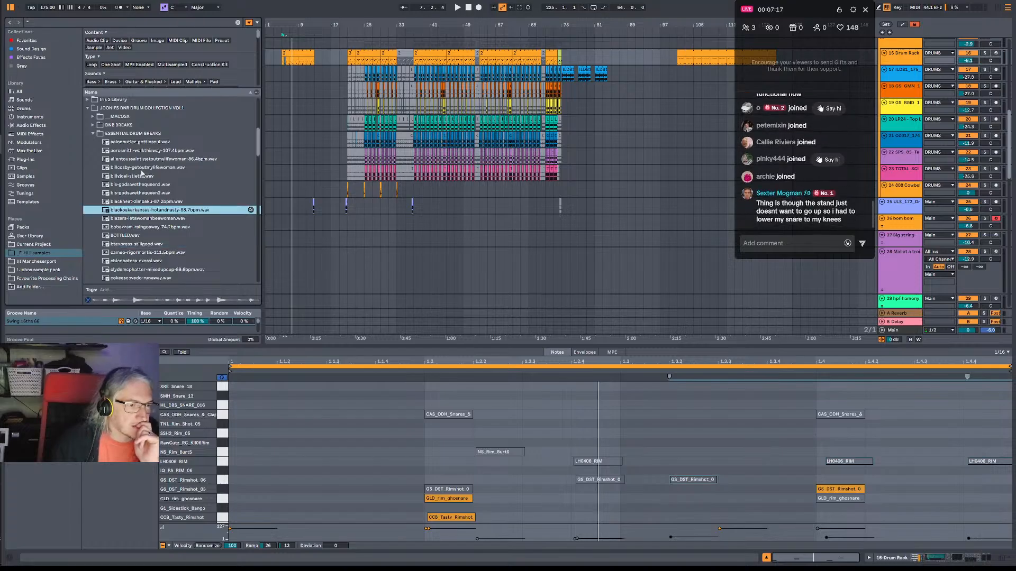
{"action": "key", "text": "Up"}
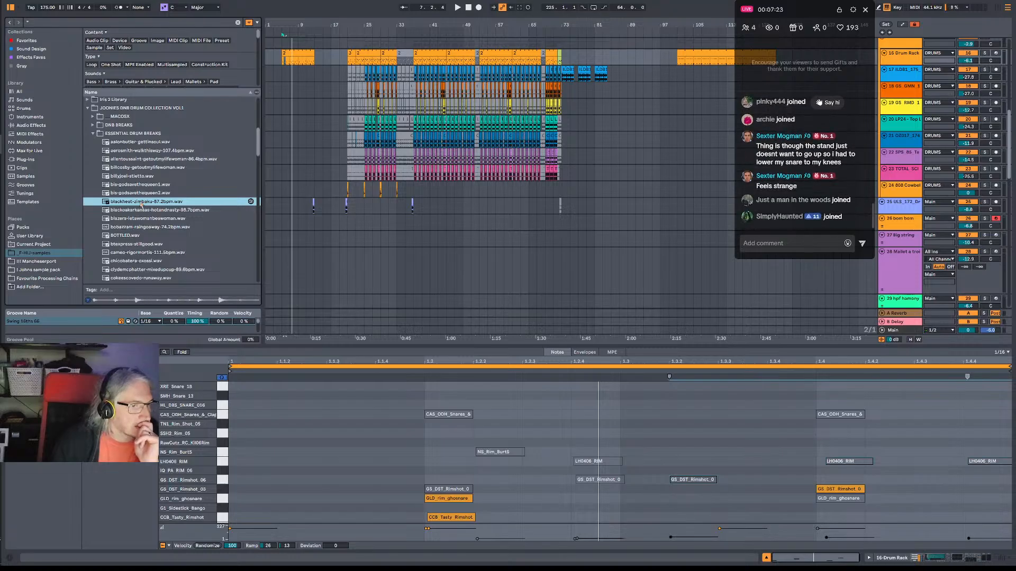
{"action": "left_click", "coordinate": [151, 253]}
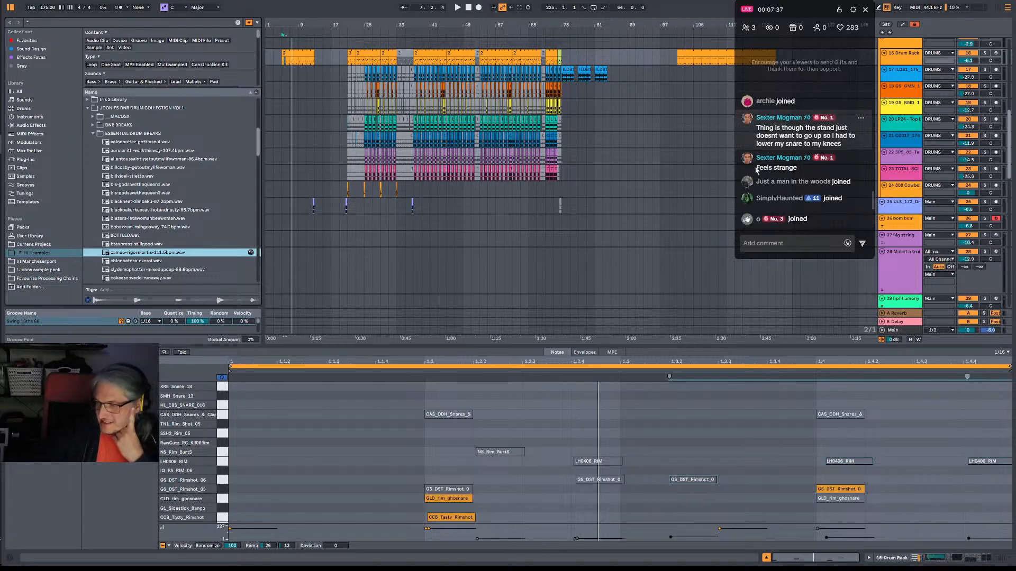
Preview both bis-godsavethequeen breaks and the clydemcphatter-mixedupcup break.
{"action": "scroll", "coordinate": [157, 208], "scroll_direction": "down", "scroll_amount": 3}
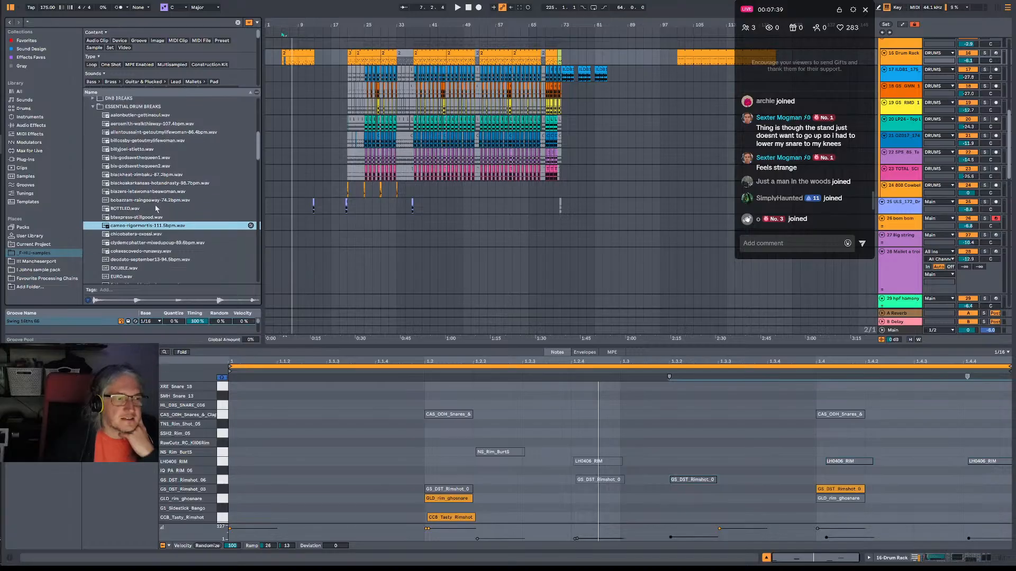
{"action": "scroll", "coordinate": [156, 208], "scroll_direction": "down", "scroll_amount": 2}
{"action": "left_click", "coordinate": [154, 148]}
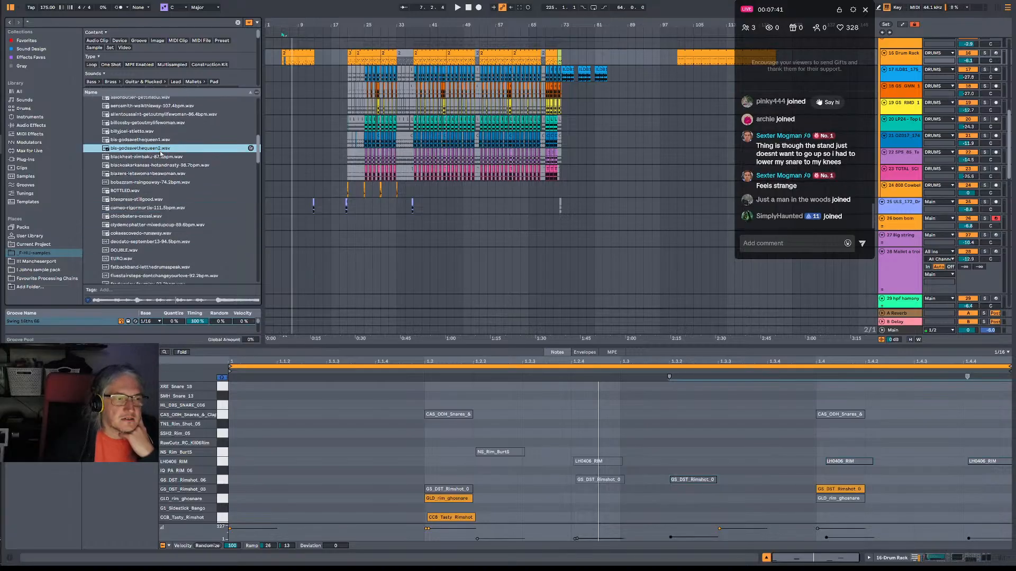
{"action": "left_click", "coordinate": [152, 139]}
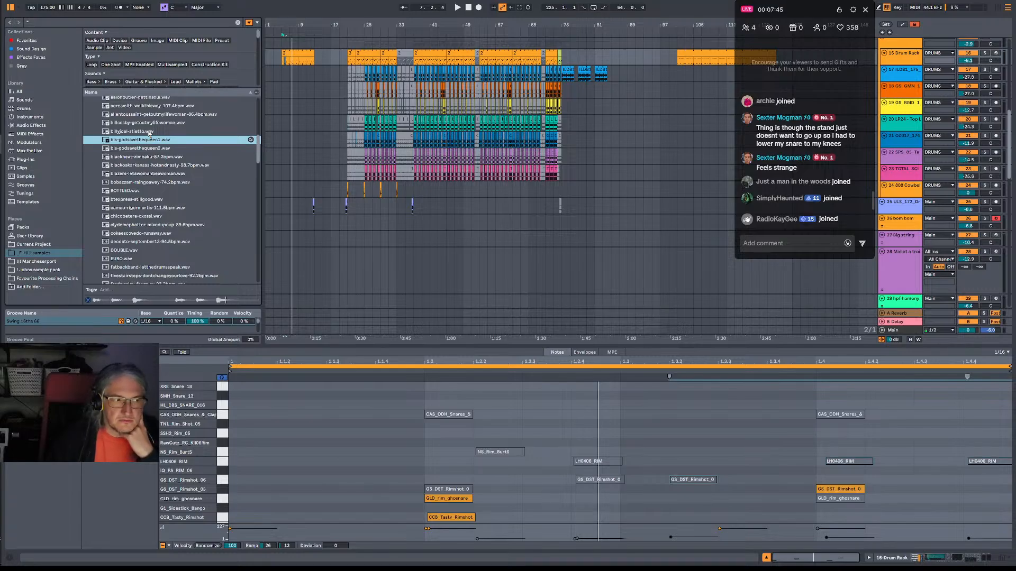
{"action": "left_click", "coordinate": [168, 225]}
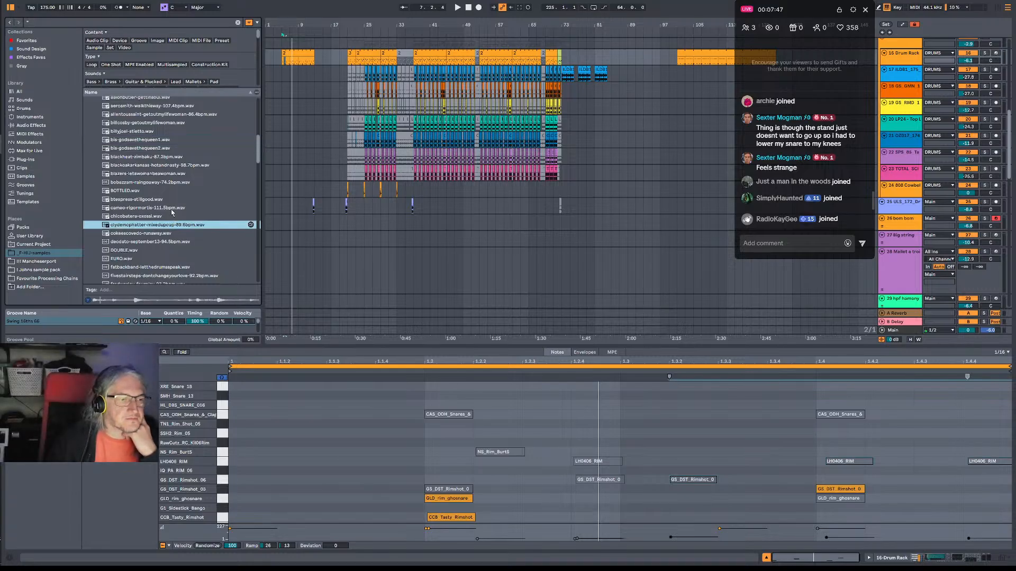
Preview the fivestairsteps-dontchangeyourlove, honkytonkwoman and lyncollins-thinkaboutit breaks further down the folder.
{"action": "scroll", "coordinate": [172, 210], "scroll_direction": "down", "scroll_amount": 3}
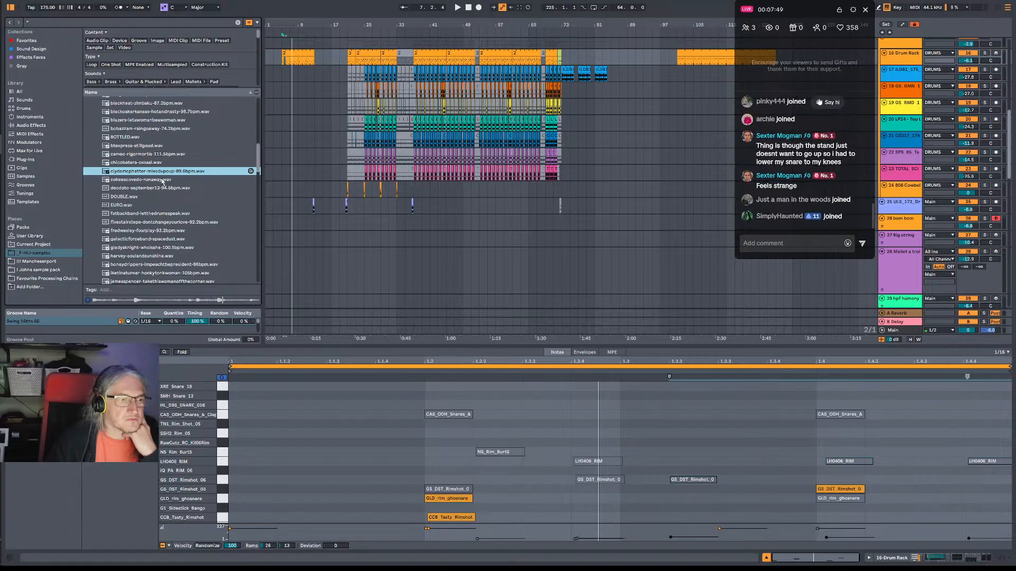
{"action": "left_click", "coordinate": [175, 222]}
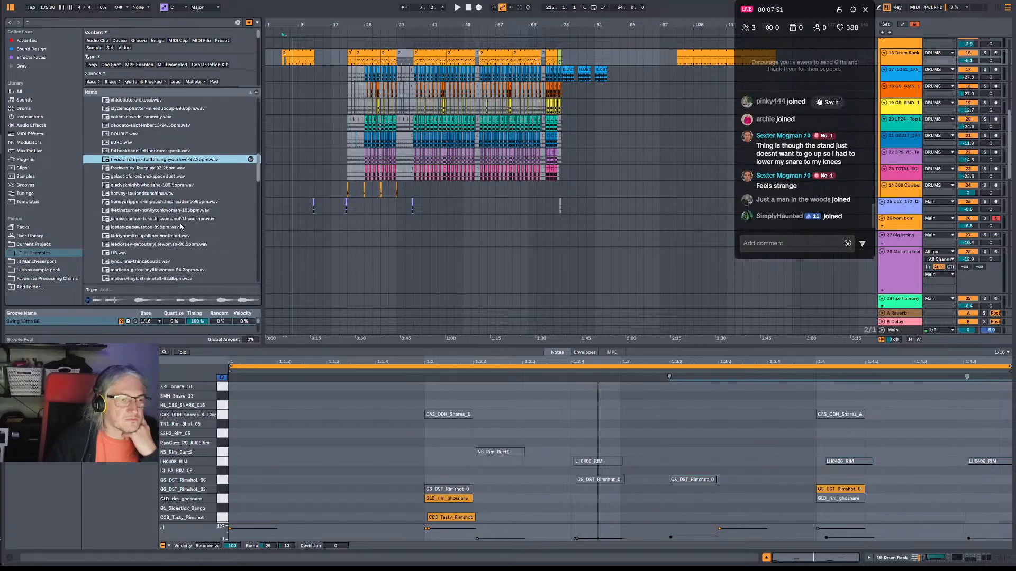
{"action": "scroll", "coordinate": [177, 210], "scroll_direction": "down", "scroll_amount": 3}
{"action": "left_click", "coordinate": [177, 210]}
{"action": "scroll", "coordinate": [174, 214], "scroll_direction": "down", "scroll_amount": 2}
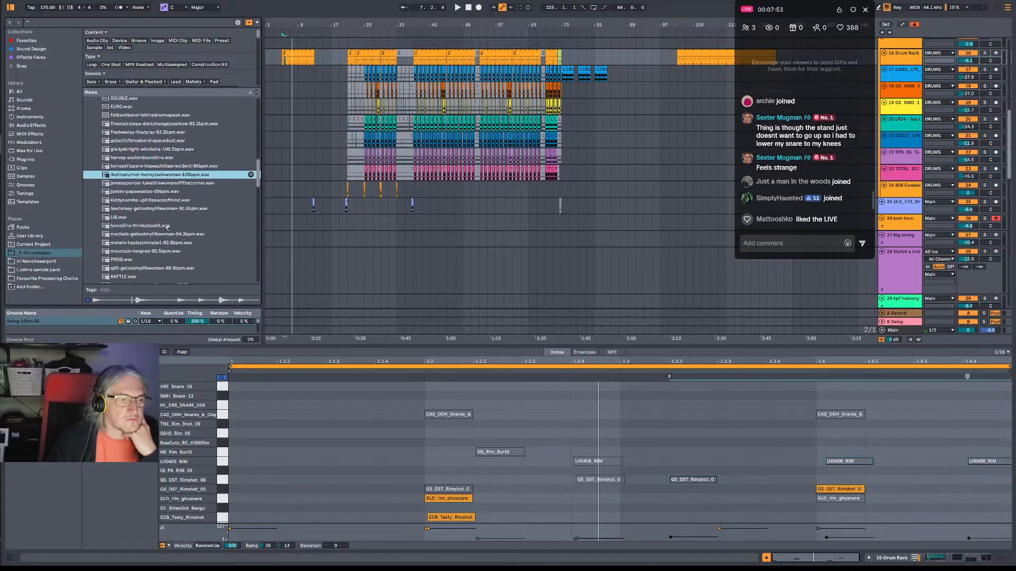
{"action": "left_click", "coordinate": [166, 227]}
{"action": "scroll", "coordinate": [157, 237], "scroll_direction": "down", "scroll_amount": 2}
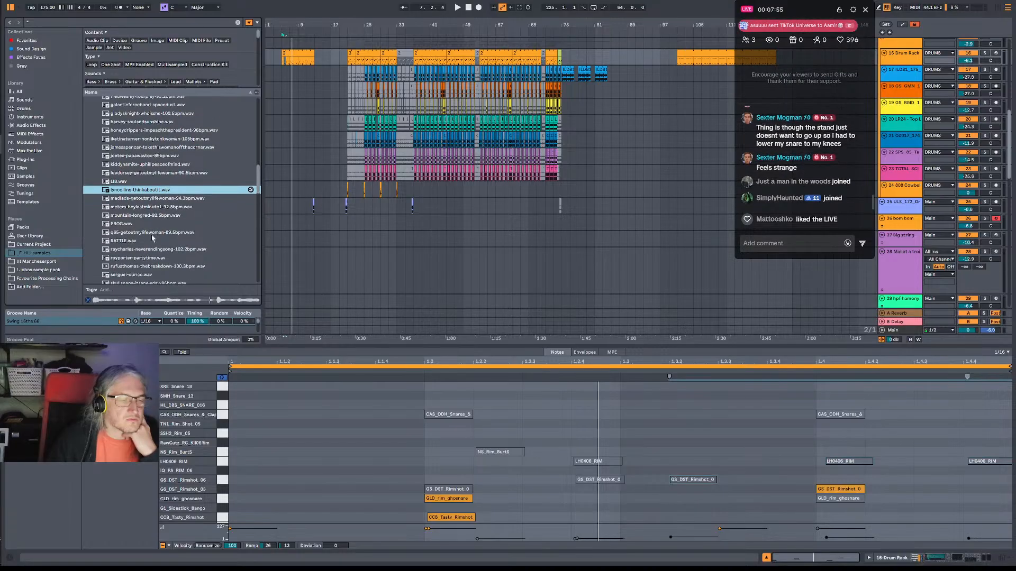
{"action": "scroll", "coordinate": [168, 169], "scroll_direction": "up", "scroll_amount": 3}
{"action": "scroll", "coordinate": [201, 185], "scroll_direction": "down", "scroll_amount": 5}
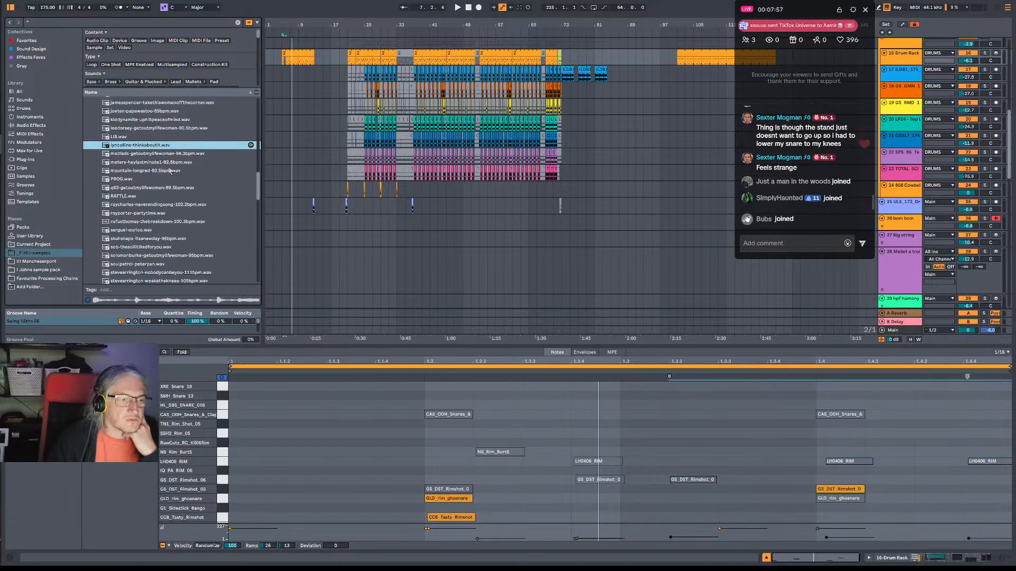
Preview the raycharles-neverendingsong and serguei breaks and the final break in the ESSENTIAL DRUM BREAKS folder.
{"action": "left_click", "coordinate": [222, 200]}
{"action": "scroll", "coordinate": [222, 199], "scroll_direction": "down", "scroll_amount": 2}
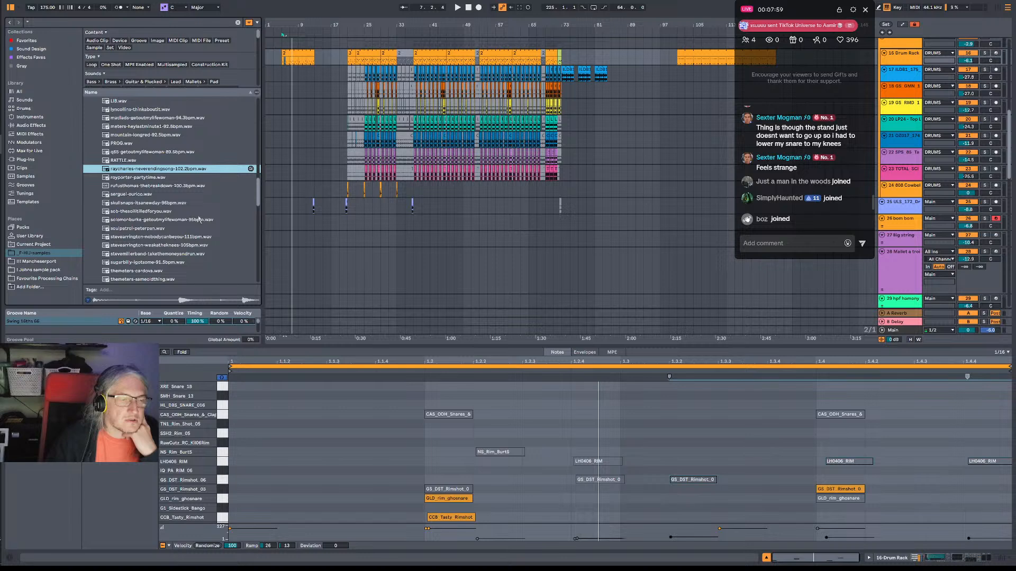
{"action": "left_click", "coordinate": [149, 195]}
{"action": "scroll", "coordinate": [216, 214], "scroll_direction": "down", "scroll_amount": 2}
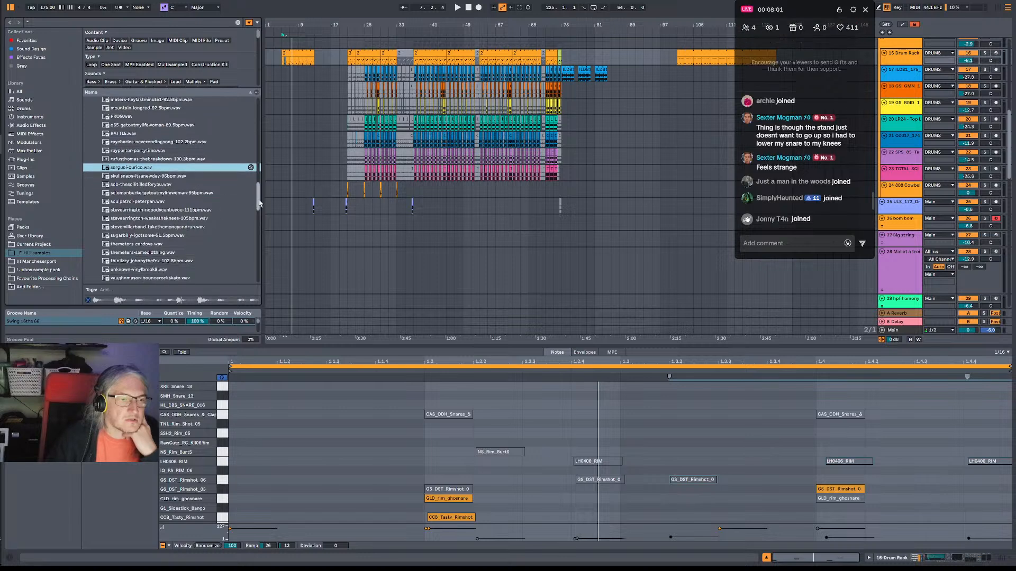
{"action": "left_click_drag", "start_coordinate": [259, 202], "coordinate": [257, 229]}
{"action": "left_click", "coordinate": [228, 187]}
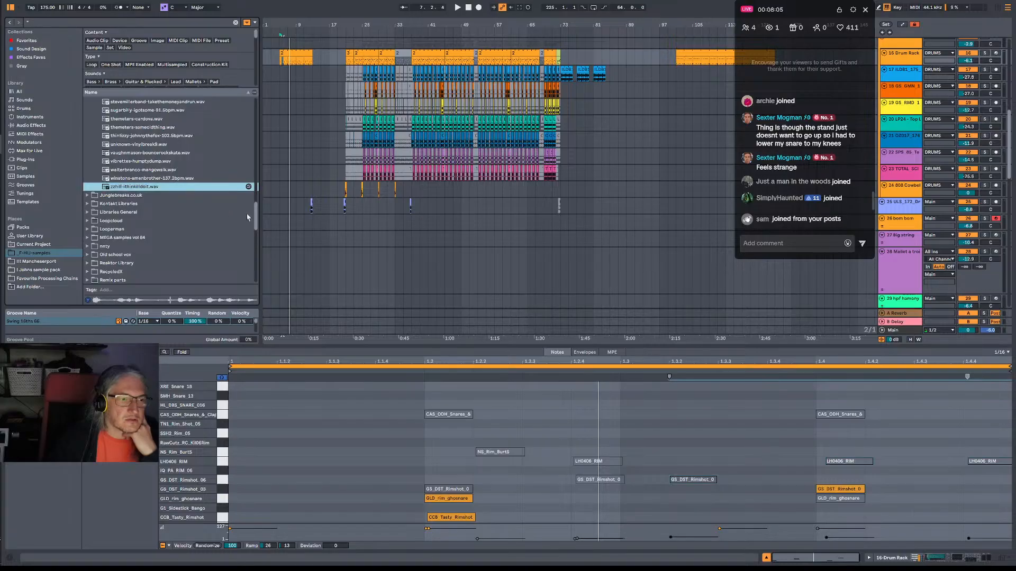
Open the DNB BREAKS folder in JOONIES DNB DRUM COLLECTION VOL1 and preview DNB_BREAK_01 to DNB_BREAK_04.
{"action": "left_click_drag", "start_coordinate": [255, 216], "coordinate": [252, 126]}
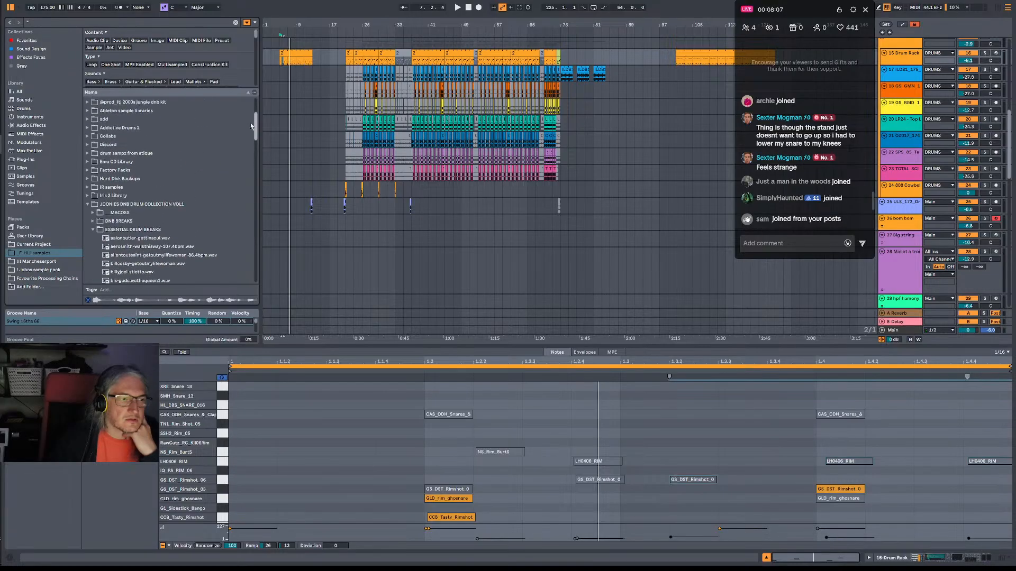
{"action": "left_click", "coordinate": [93, 221]}
{"action": "scroll", "coordinate": [139, 204], "scroll_direction": "down", "scroll_amount": 2}
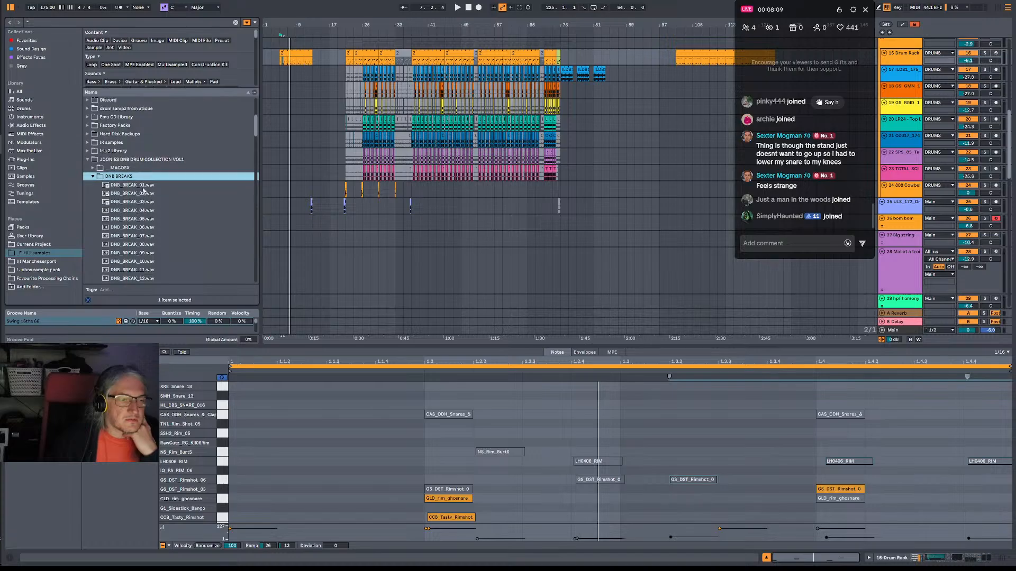
{"action": "left_click", "coordinate": [147, 186]}
{"action": "left_click", "coordinate": [147, 194]}
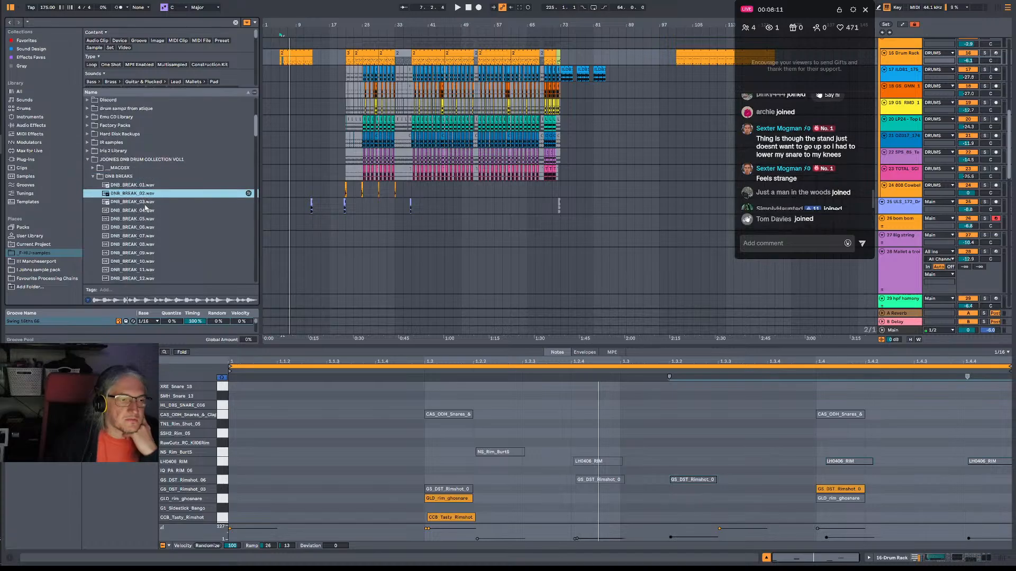
{"action": "left_click", "coordinate": [147, 204]}
{"action": "left_click", "coordinate": [147, 211]}
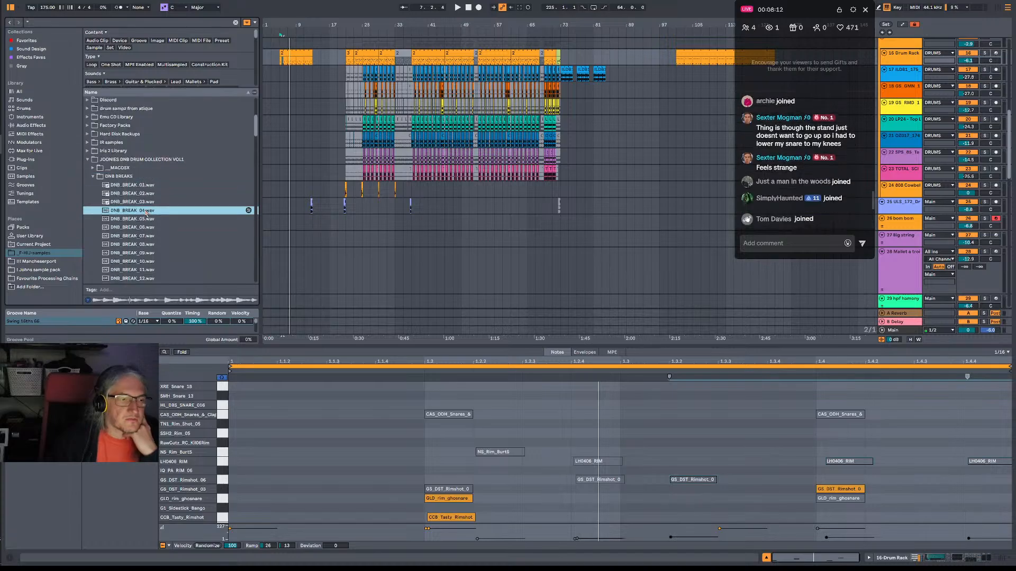
Preview the drum breaks DNB_BREAK_05 to DNB_BREAK_10 one after another.
{"action": "left_click", "coordinate": [149, 220]}
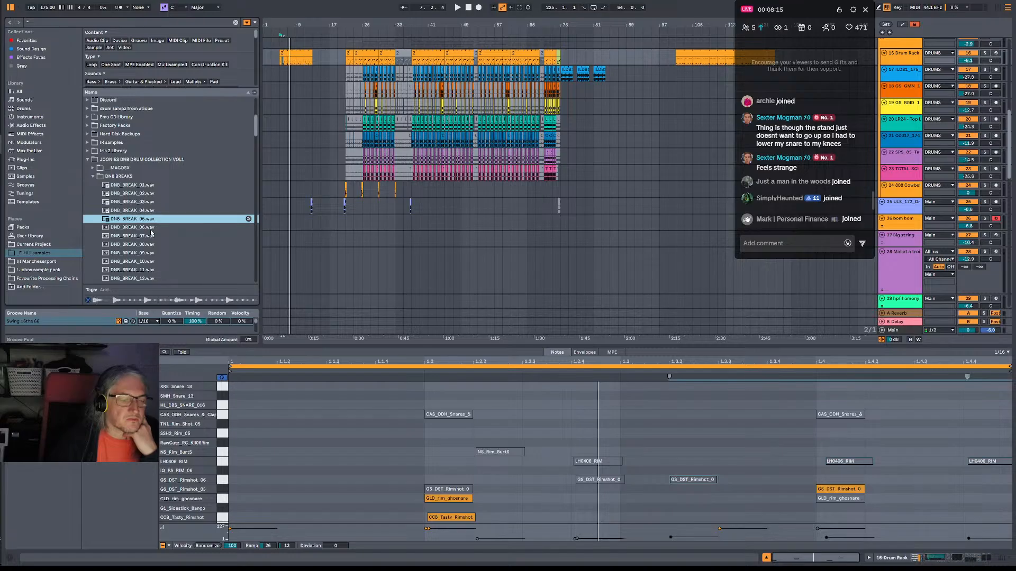
{"action": "left_click", "coordinate": [153, 228]}
{"action": "left_click", "coordinate": [154, 238]}
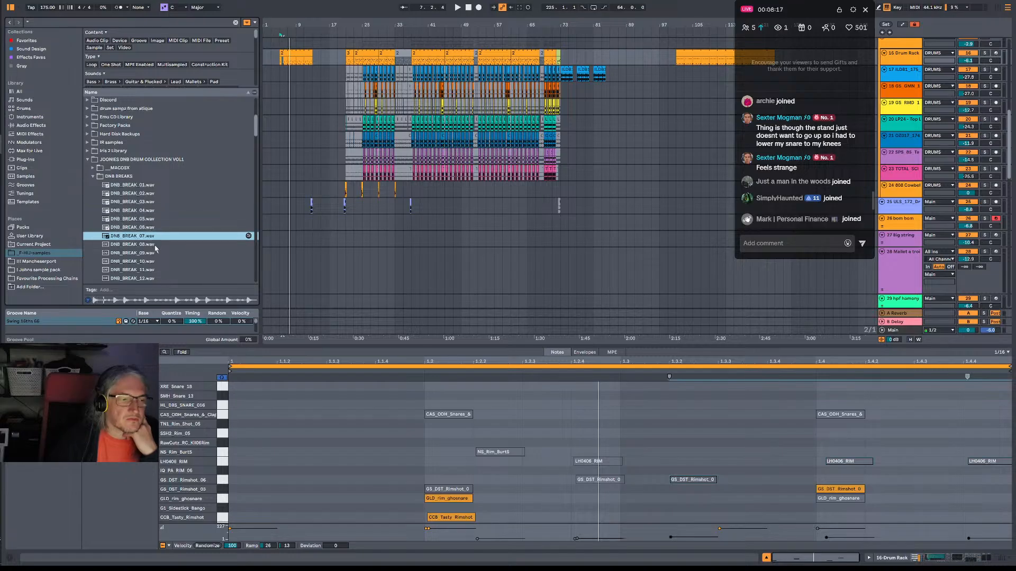
{"action": "left_click", "coordinate": [153, 244]}
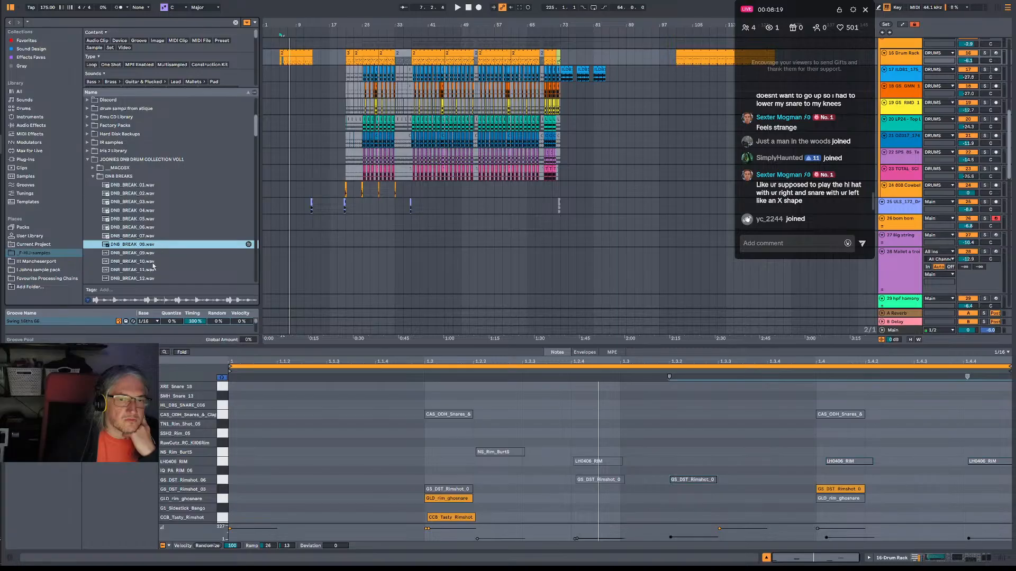
{"action": "key", "text": "Down"}
{"action": "left_click", "coordinate": [151, 261]}
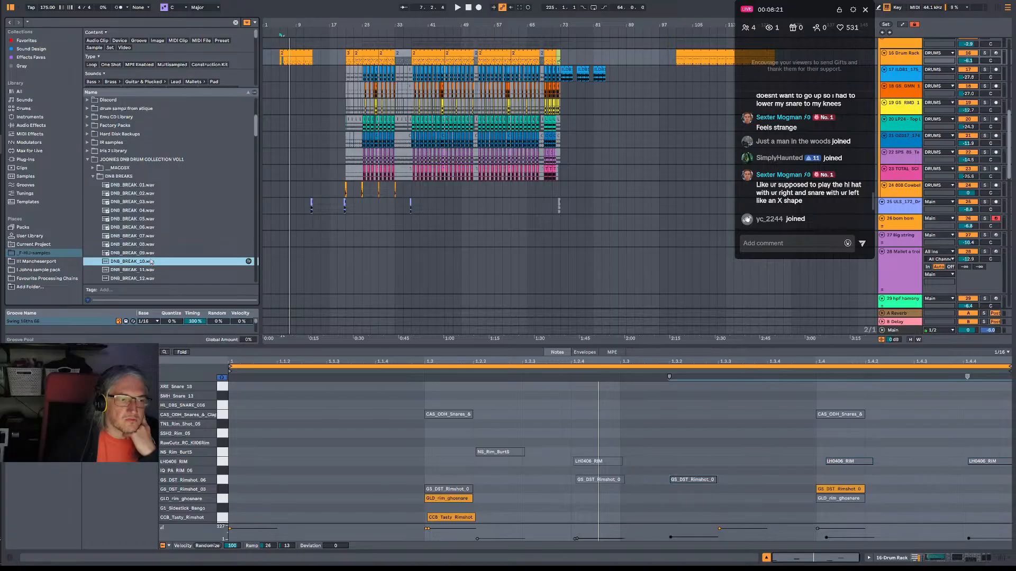
Preview DNB_BREAK_11 to DNB_BREAK_14, DNB_BREAK_17 and DNB_BREAK_22 further down the DNB BREAKS folder.
{"action": "scroll", "coordinate": [150, 259], "scroll_direction": "down", "scroll_amount": 3}
{"action": "left_click", "coordinate": [149, 208]}
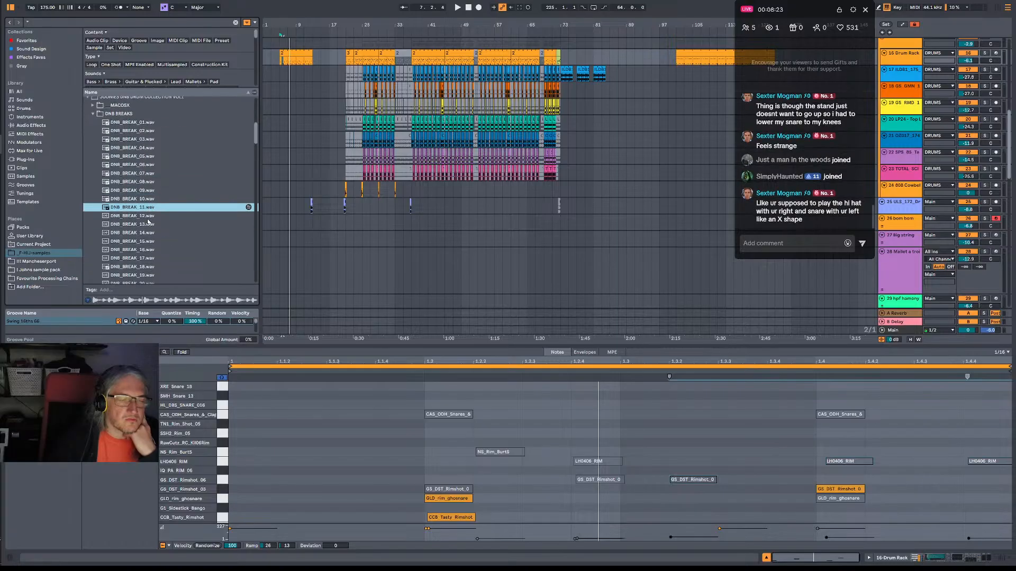
{"action": "key", "text": "Down"}
{"action": "key", "text": "Down"}
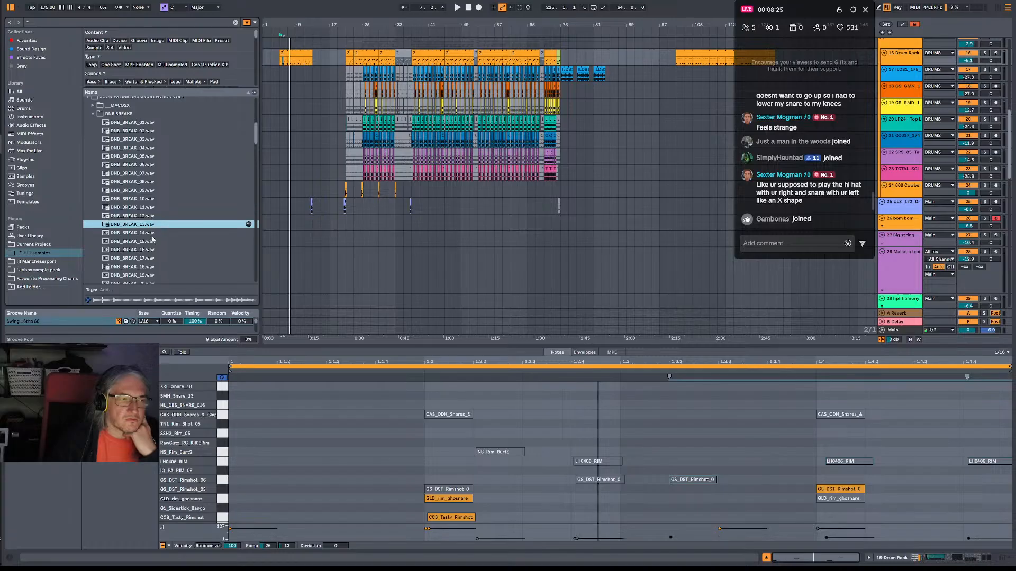
{"action": "key", "text": "Down"}
{"action": "left_click", "coordinate": [154, 259]}
{"action": "scroll", "coordinate": [158, 252], "scroll_direction": "down", "scroll_amount": 3}
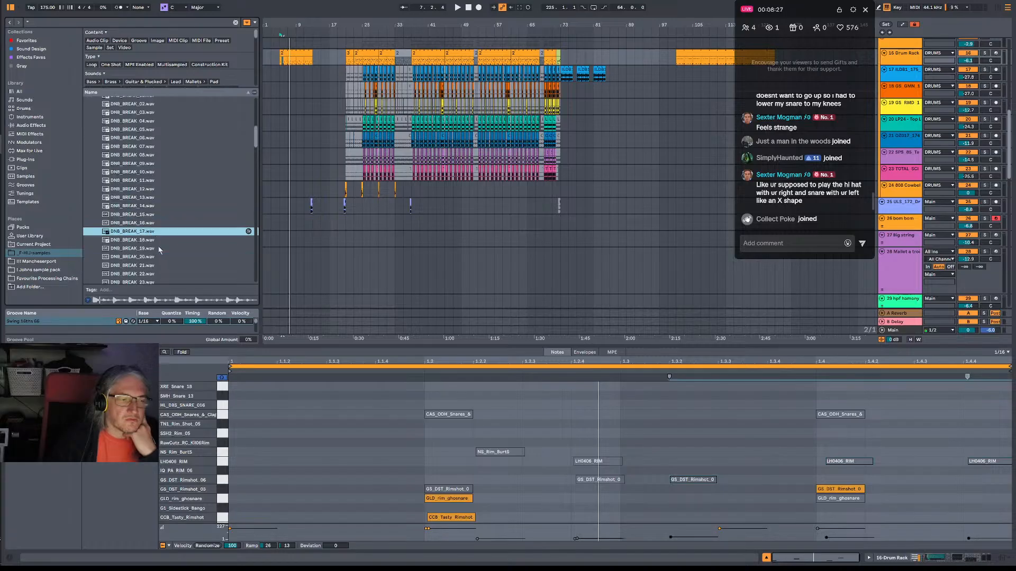
{"action": "left_click", "coordinate": [157, 239]}
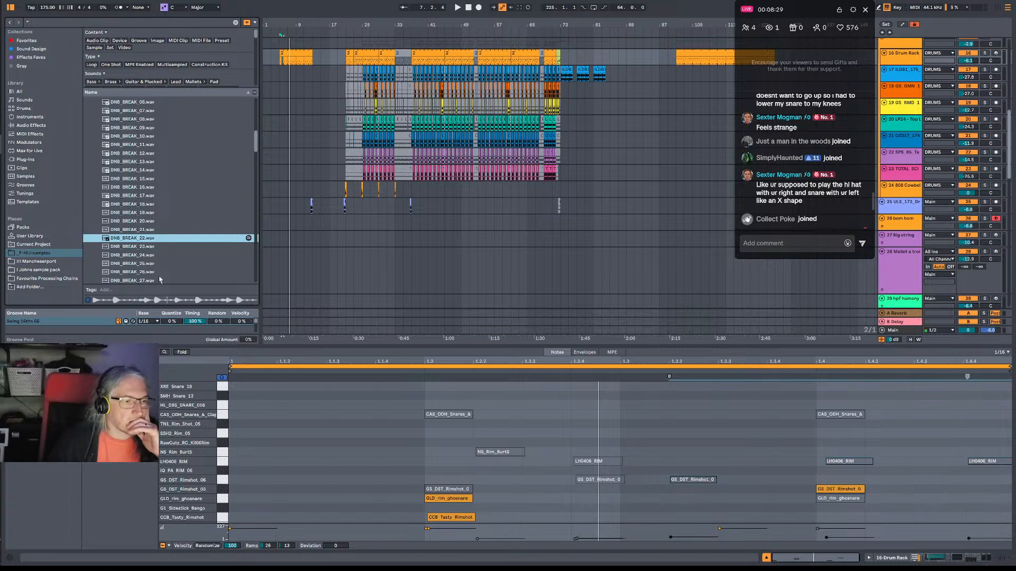
Preview the drum breaks DNB_BREAK_26 to DNB_BREAK_30 one after another.
{"action": "scroll", "coordinate": [158, 277], "scroll_direction": "down", "scroll_amount": 3}
{"action": "left_click", "coordinate": [159, 209]}
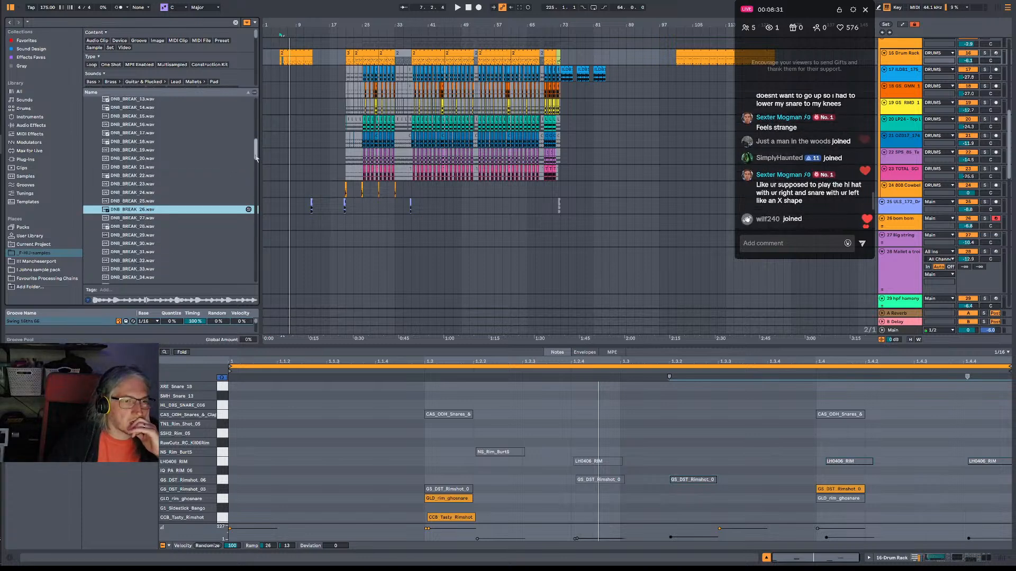
{"action": "left_click", "coordinate": [152, 218]}
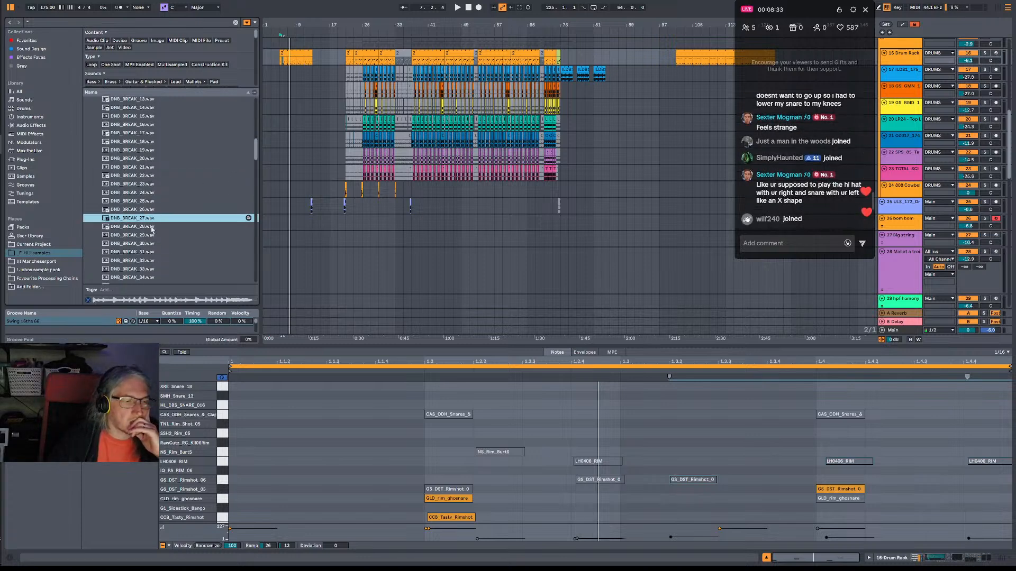
{"action": "left_click", "coordinate": [153, 229]}
{"action": "left_click", "coordinate": [154, 236]}
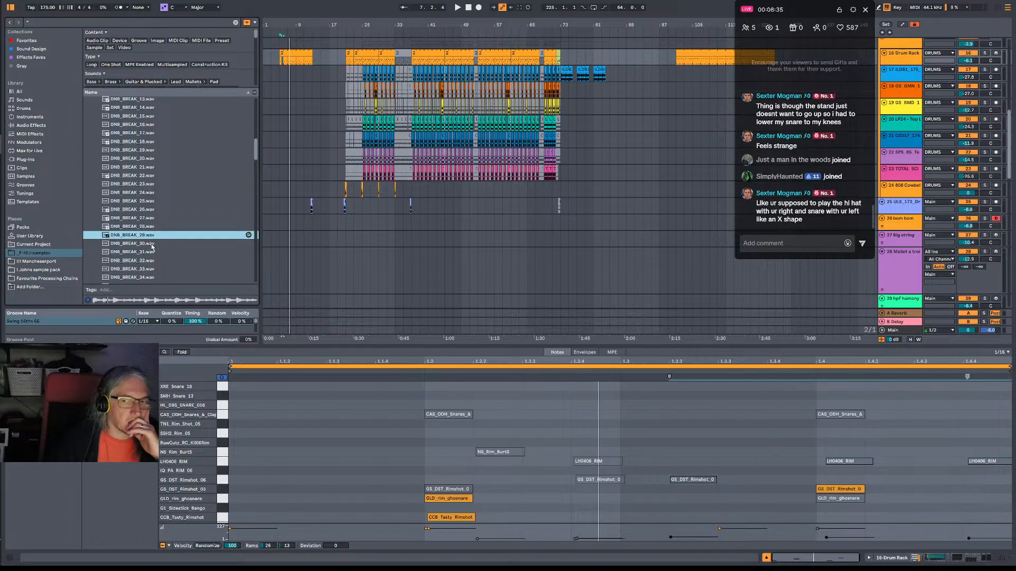
{"action": "left_click", "coordinate": [153, 244]}
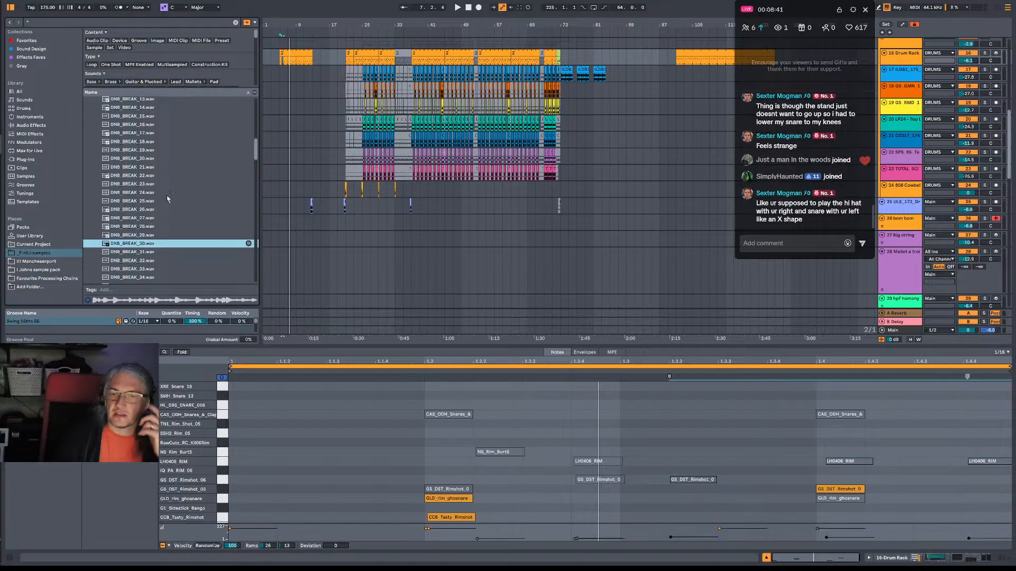
{"action": "scroll", "coordinate": [818, 205], "scroll_direction": "up", "scroll_amount": 3}
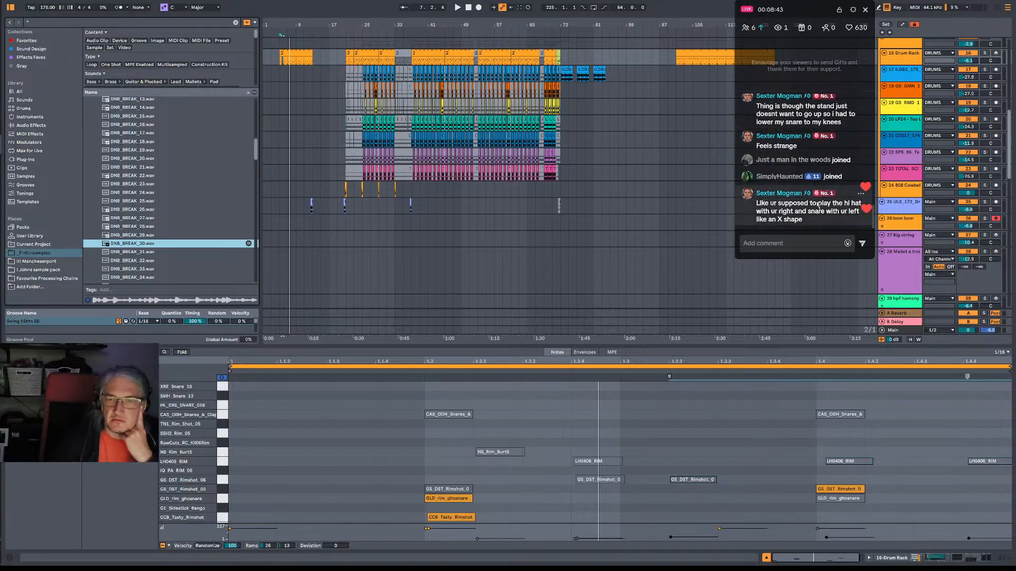
{"action": "scroll", "coordinate": [774, 190], "scroll_direction": "up", "scroll_amount": 2}
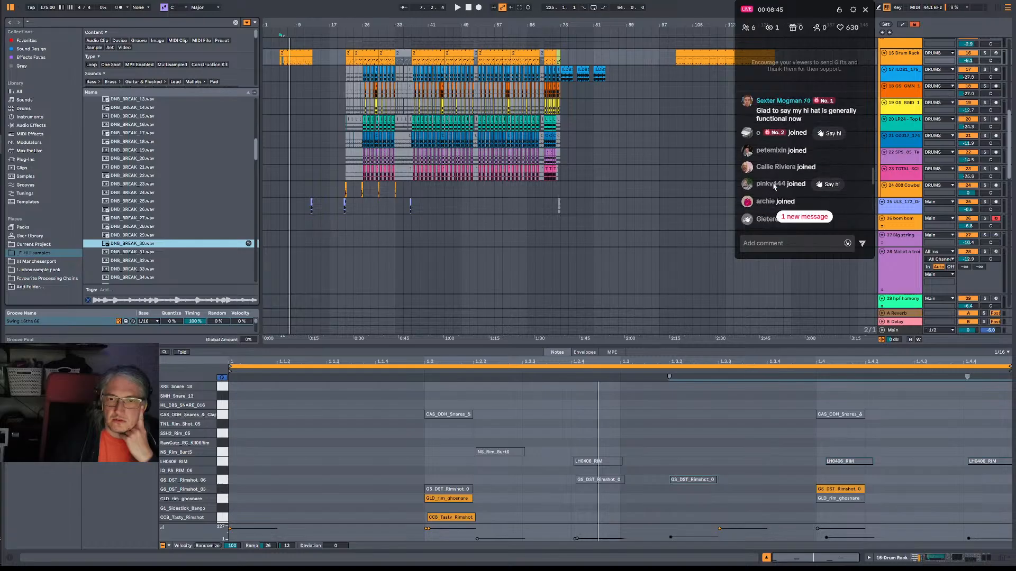
{"action": "scroll", "coordinate": [773, 184], "scroll_direction": "up", "scroll_amount": 3}
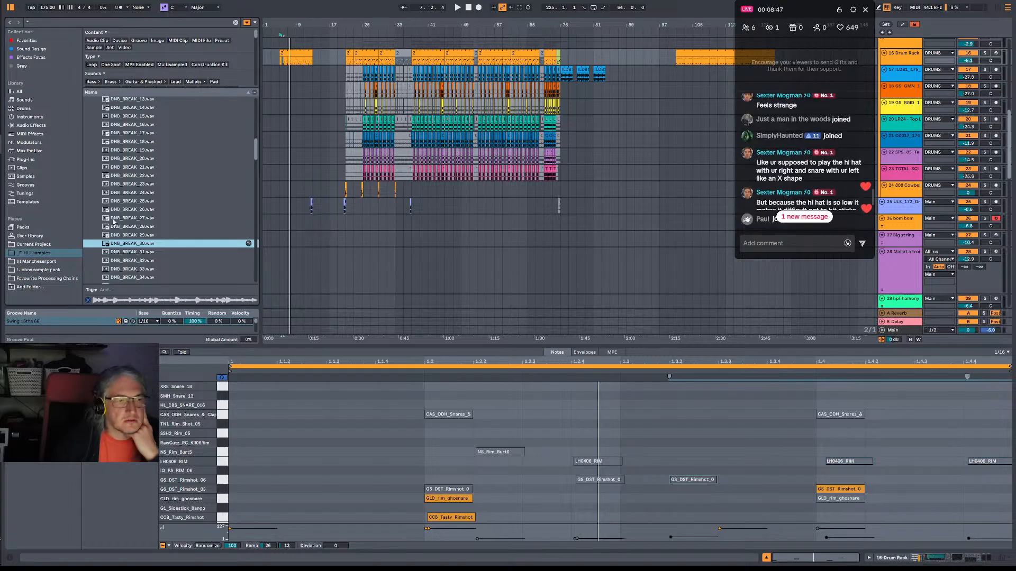
{"action": "scroll", "coordinate": [787, 166], "scroll_direction": "down", "scroll_amount": 3}
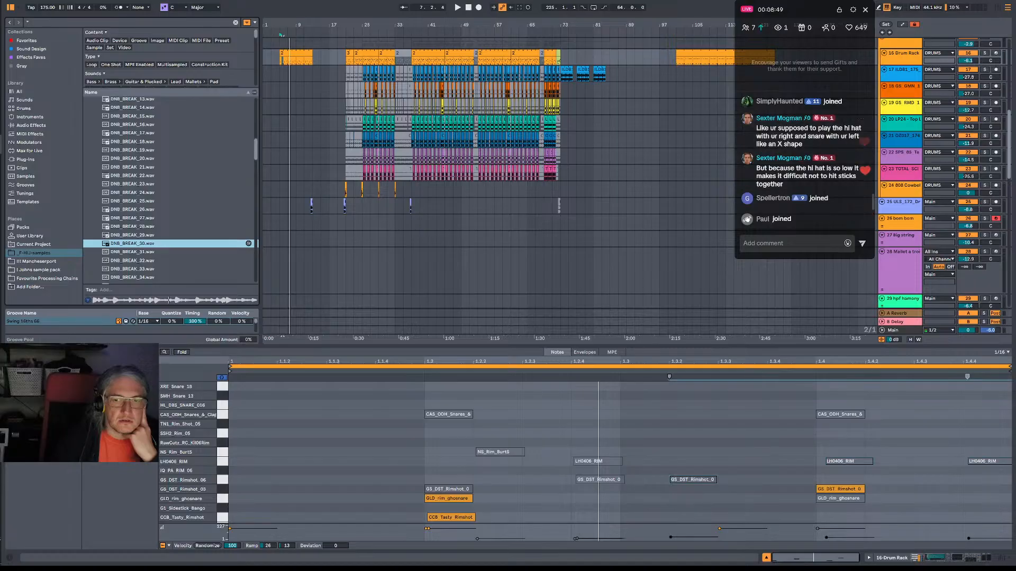
Preview DNB_BREAK_32, DNB_BREAK_34 and DNB_BREAK_38 in the DNB BREAKS folder.
{"action": "left_click", "coordinate": [159, 260]}
{"action": "scroll", "coordinate": [159, 258], "scroll_direction": "down", "scroll_amount": 3}
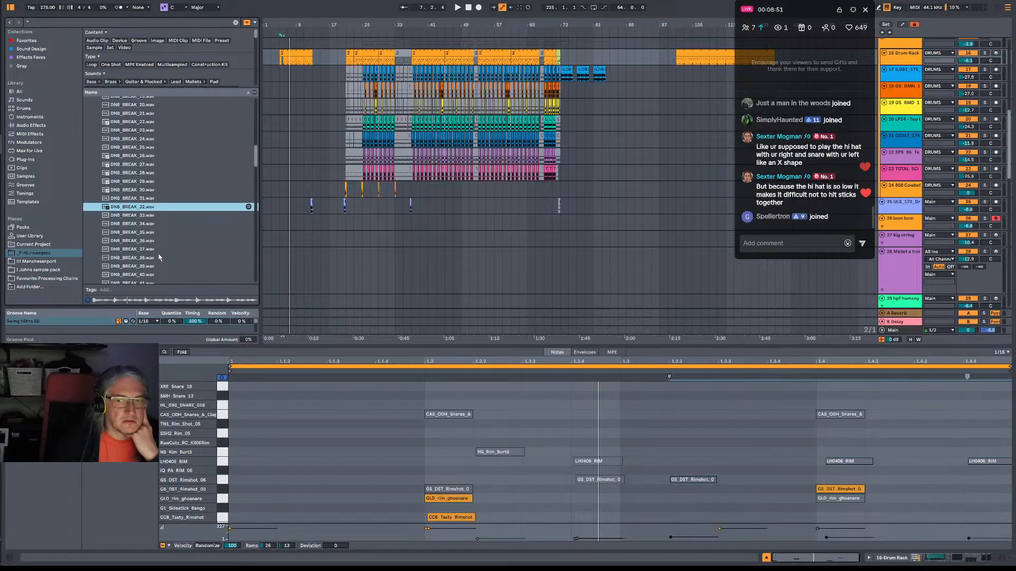
{"action": "left_click", "coordinate": [151, 224]}
{"action": "scroll", "coordinate": [186, 233], "scroll_direction": "down", "scroll_amount": 3}
{"action": "left_click", "coordinate": [156, 198]}
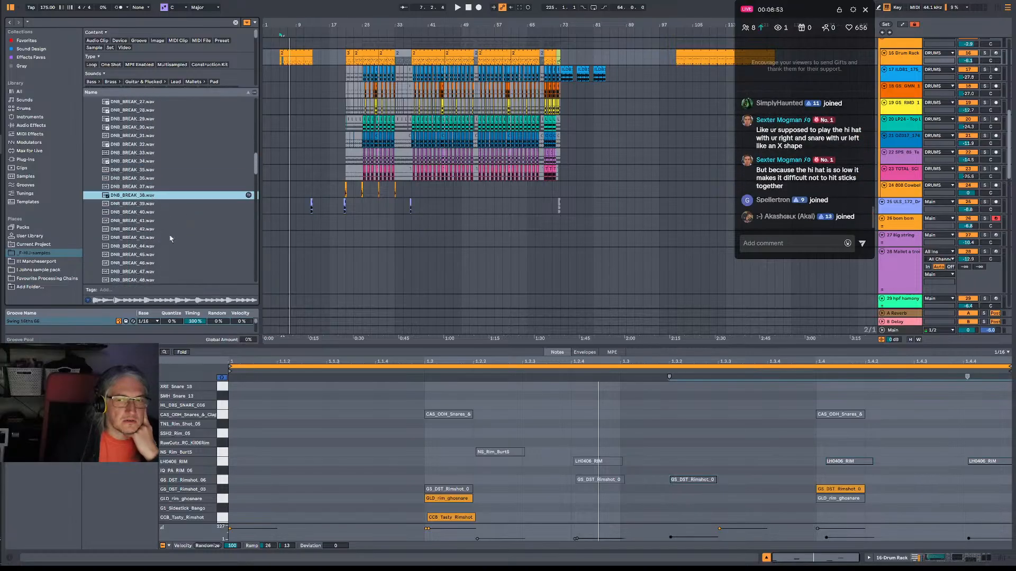
Sample a few breaks further down the DNB BREAKS folder, including DNB_BREAK_52, DNB_BREAK_53 and DNB_BREAK_56.
{"action": "scroll", "coordinate": [169, 240], "scroll_direction": "down", "scroll_amount": 1}
{"action": "left_click", "coordinate": [160, 264]}
{"action": "scroll", "coordinate": [193, 228], "scroll_direction": "down", "scroll_amount": 3}
{"action": "scroll", "coordinate": [197, 220], "scroll_direction": "down", "scroll_amount": 3}
{"action": "left_click", "coordinate": [206, 242]}
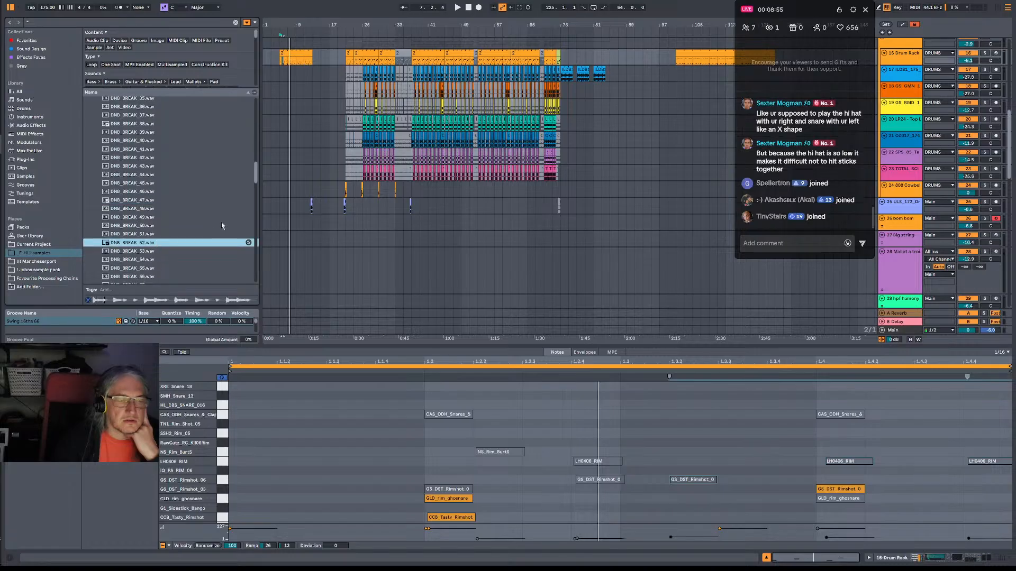
{"action": "scroll", "coordinate": [219, 226], "scroll_direction": "down", "scroll_amount": 5}
{"action": "left_click", "coordinate": [154, 189]}
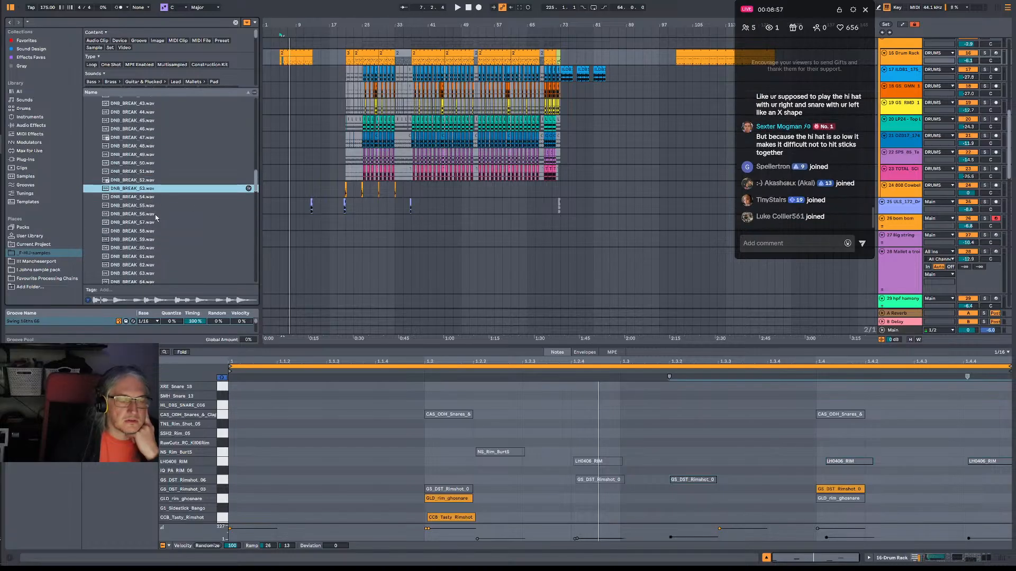
{"action": "left_click", "coordinate": [157, 214]}
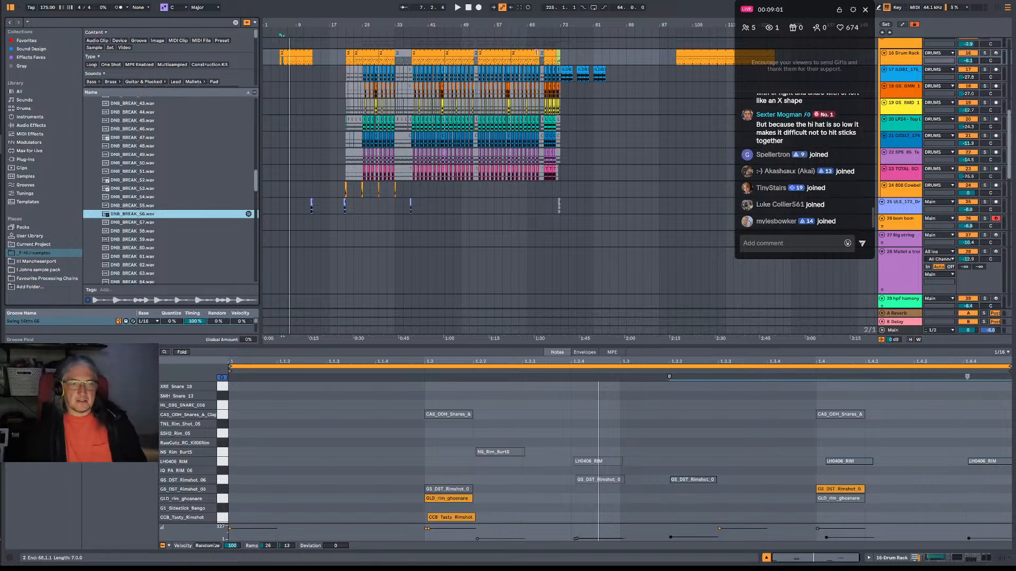
Play the arrangement briefly, fold the lower DRUMS group and mute it.
{"action": "key", "text": "space"}
{"action": "key", "text": "space"}
{"action": "left_click", "coordinate": [539, 26]}
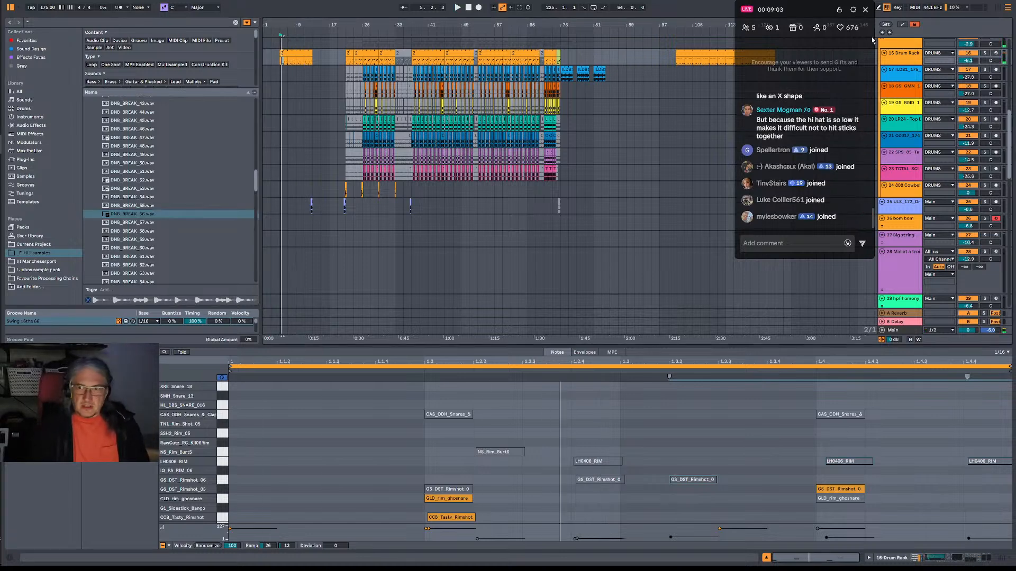
{"action": "scroll", "coordinate": [894, 80], "scroll_direction": "up", "scroll_amount": 3}
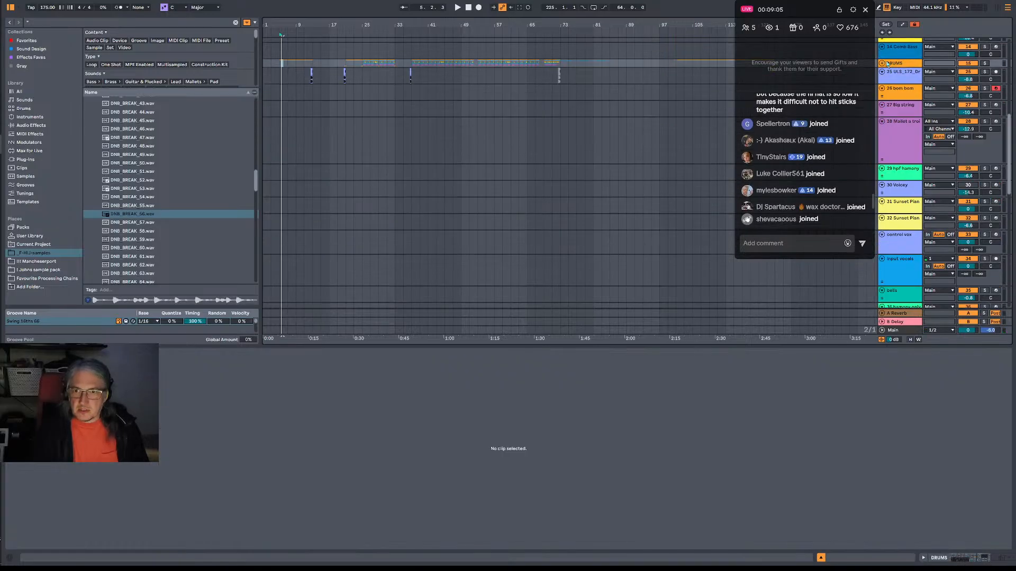
{"action": "left_click", "coordinate": [882, 63]}
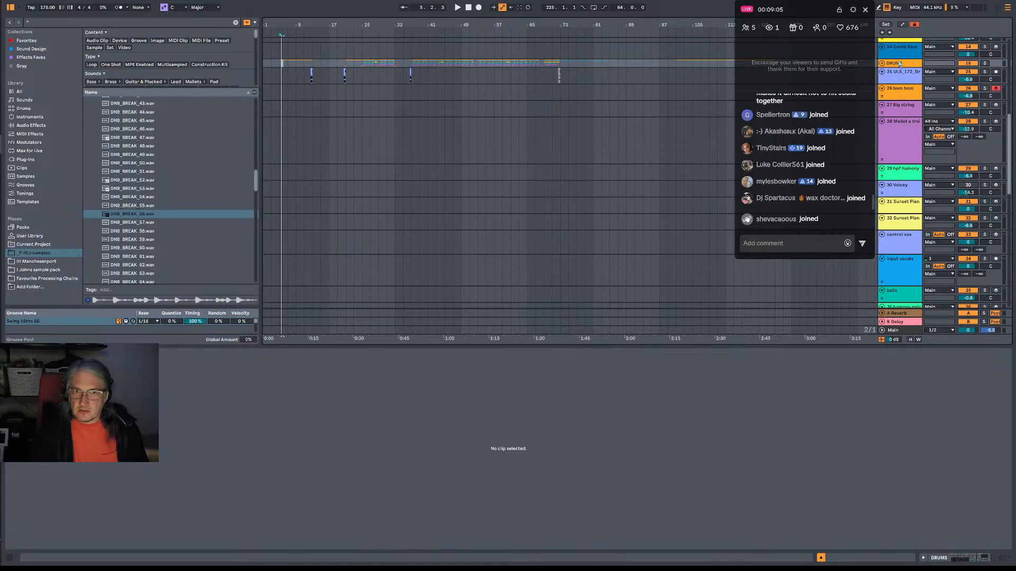
{"action": "left_click", "coordinate": [964, 64]}
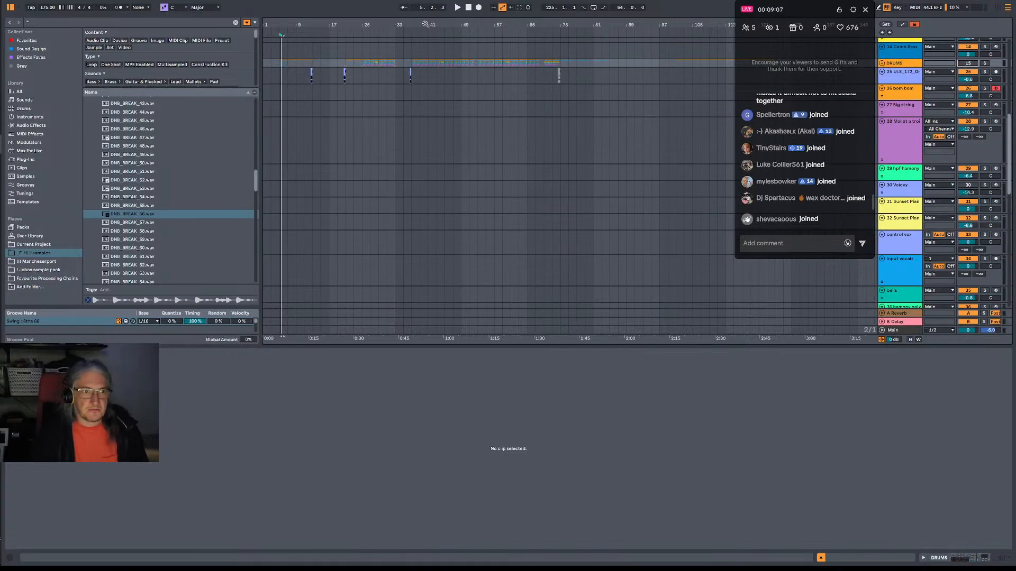
Insert a new MIDI track directly below the ULS_172 drum fill track.
{"action": "scroll", "coordinate": [402, 104], "scroll_direction": "up", "scroll_amount": 5, "text": "ctrl"}
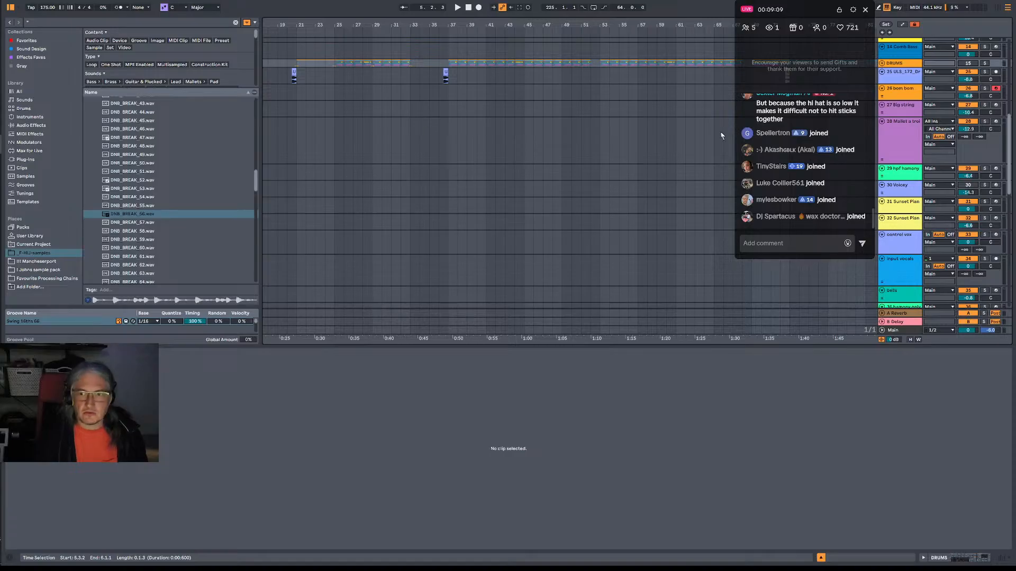
{"action": "scroll", "coordinate": [908, 225], "scroll_direction": "down", "scroll_amount": 5}
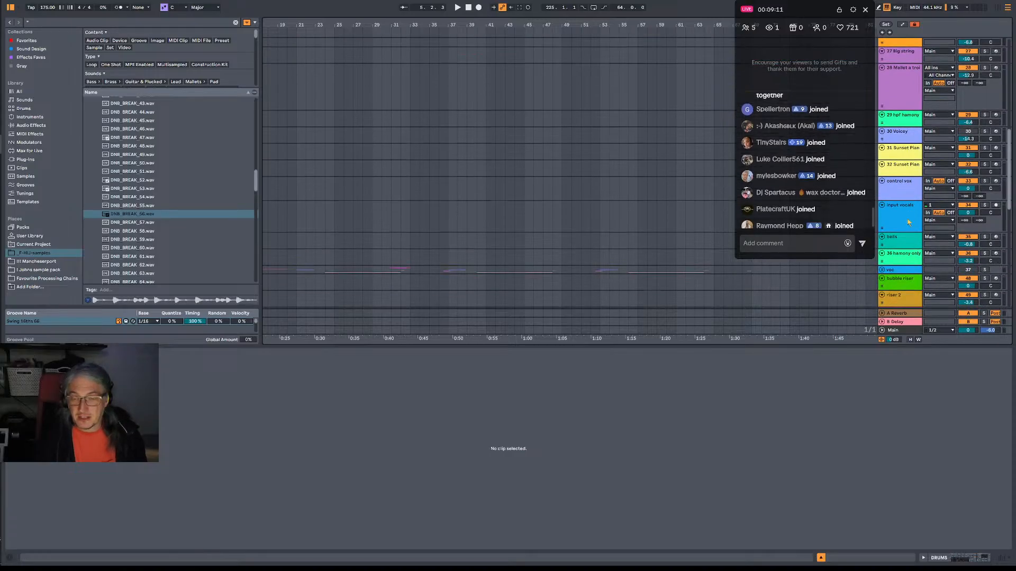
{"action": "scroll", "coordinate": [907, 217], "scroll_direction": "up", "scroll_amount": 10}
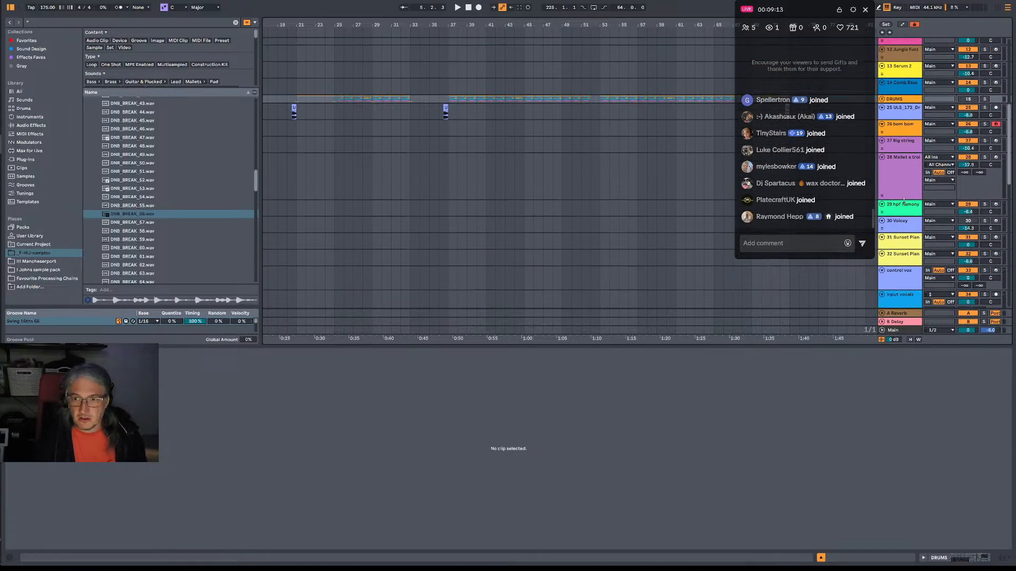
{"action": "scroll", "coordinate": [893, 155], "scroll_direction": "up", "scroll_amount": 12}
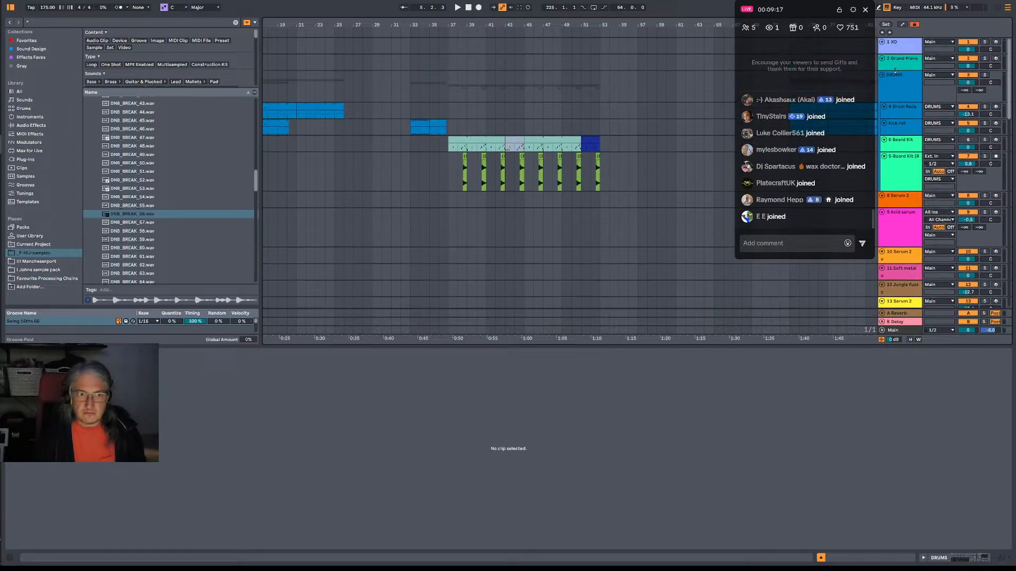
{"action": "scroll", "coordinate": [912, 164], "scroll_direction": "down", "scroll_amount": 8}
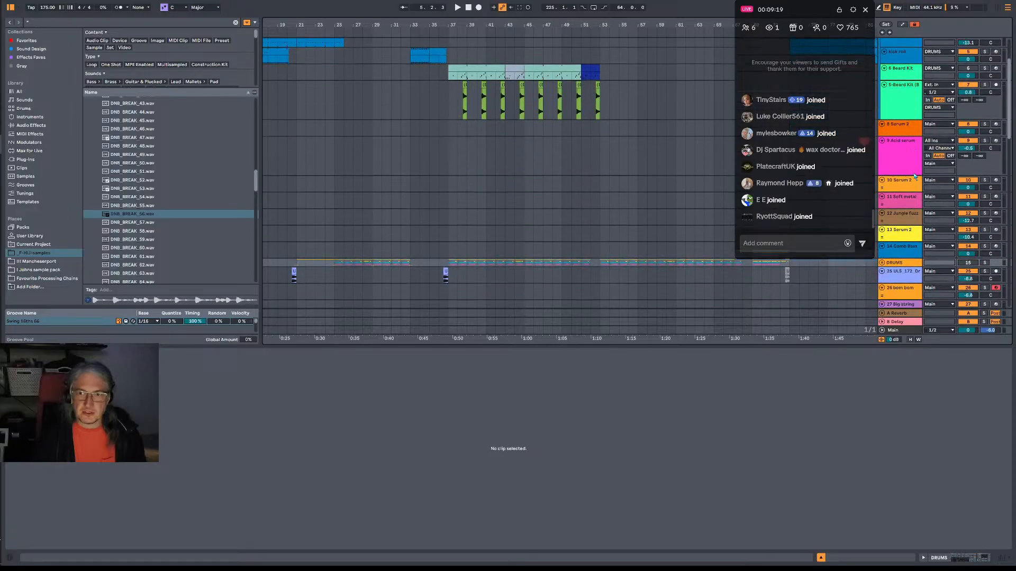
{"action": "scroll", "coordinate": [899, 153], "scroll_direction": "down", "scroll_amount": 3}
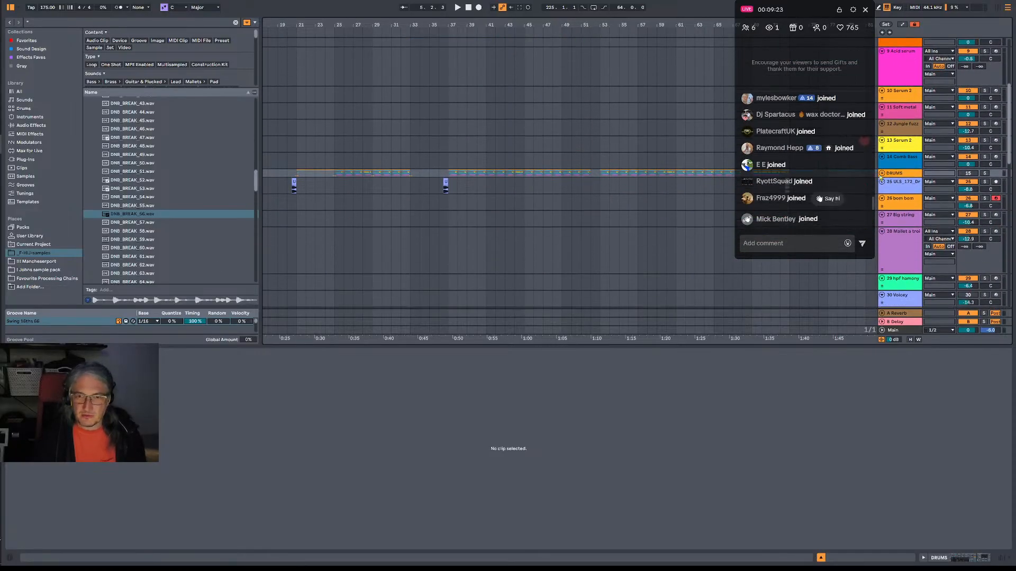
{"action": "left_click", "coordinate": [905, 193]}
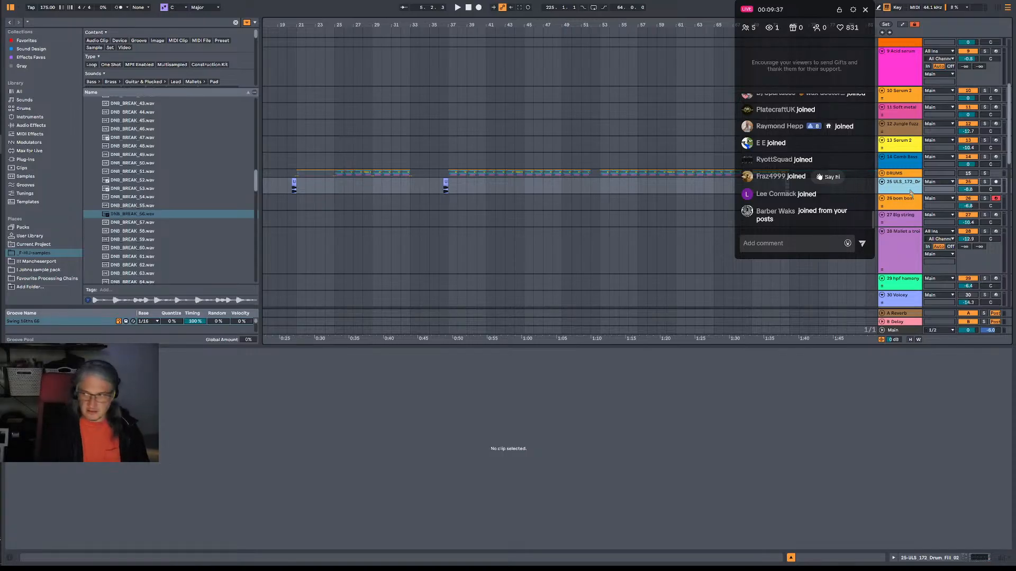
{"action": "key", "text": "ctrl+shift+t"}
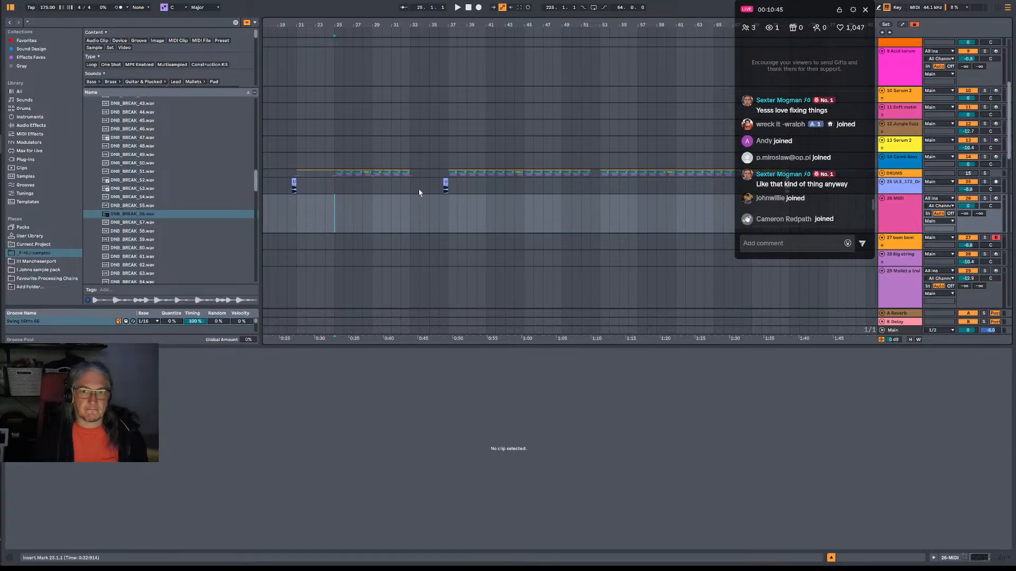
Shorten the second Drum Rack clip to end at bar 25 and play the section leading up to that point.
{"action": "key", "text": "space"}
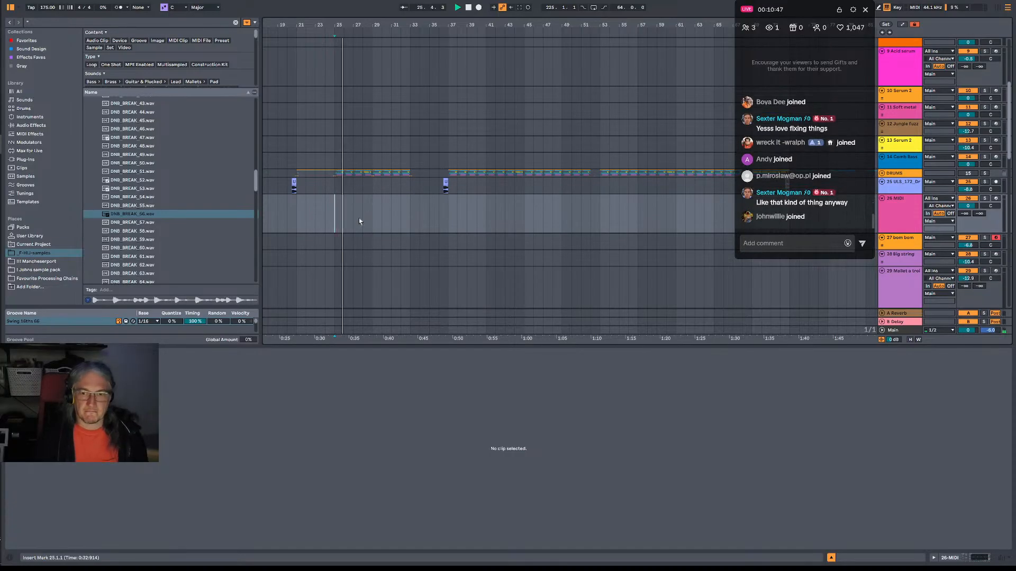
{"action": "scroll", "coordinate": [340, 219], "scroll_direction": "up", "scroll_amount": 3}
{"action": "scroll", "coordinate": [340, 219], "scroll_direction": "up", "scroll_amount": 4}
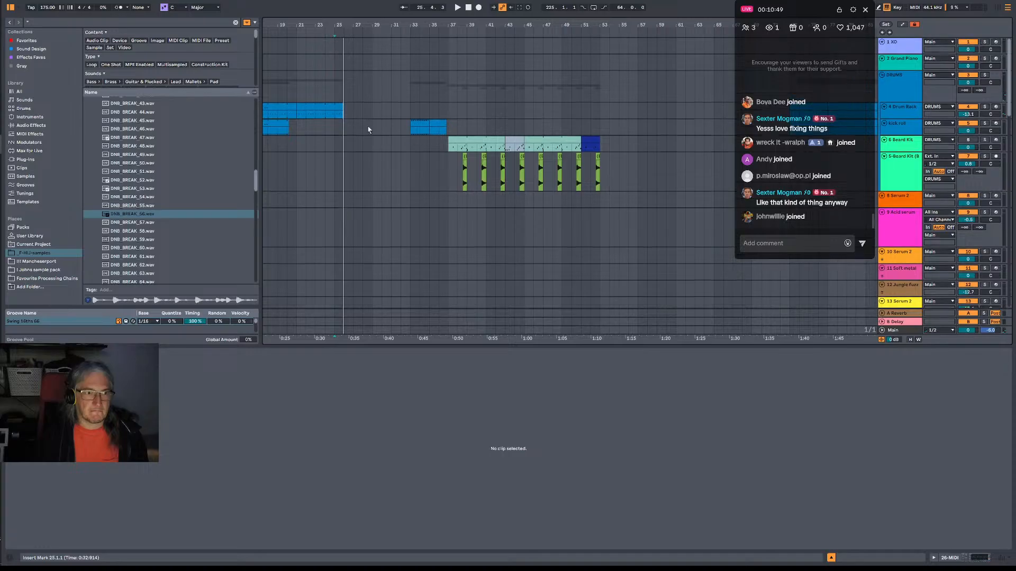
{"action": "left_click", "coordinate": [333, 109]}
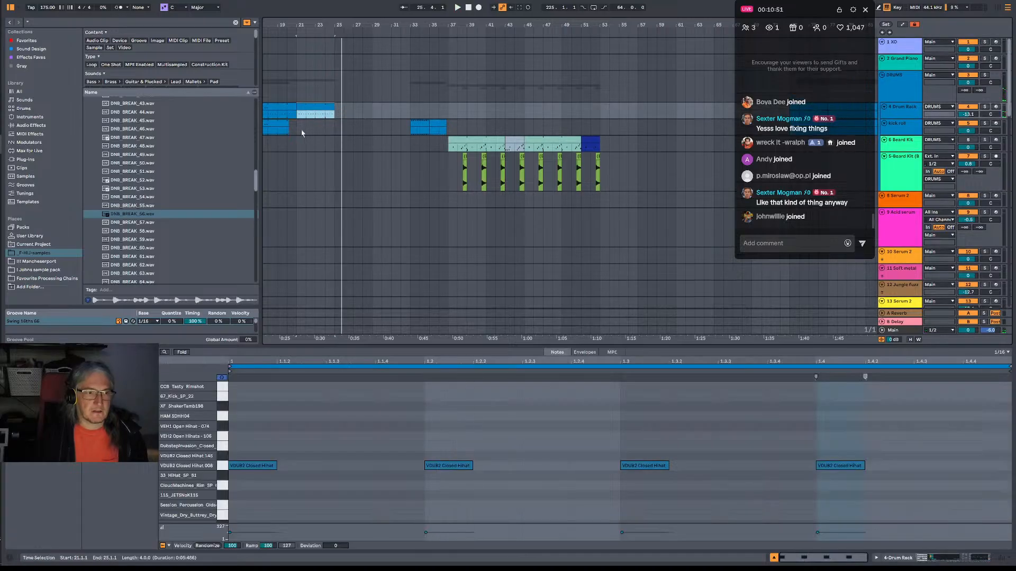
{"action": "left_click", "coordinate": [344, 196]}
{"action": "scroll", "coordinate": [343, 198], "scroll_direction": "down", "scroll_amount": 6}
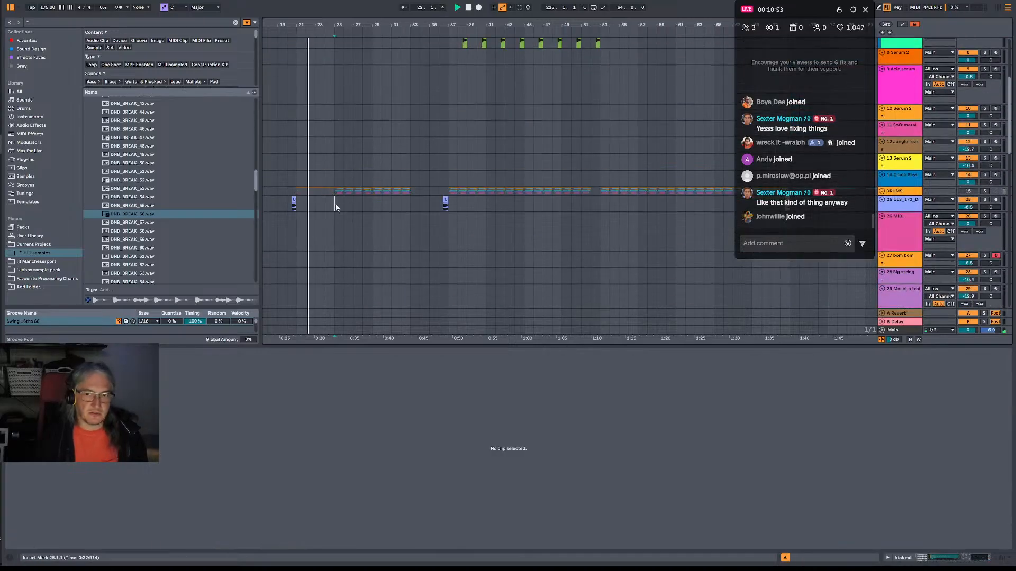
{"action": "left_click", "coordinate": [335, 228]}
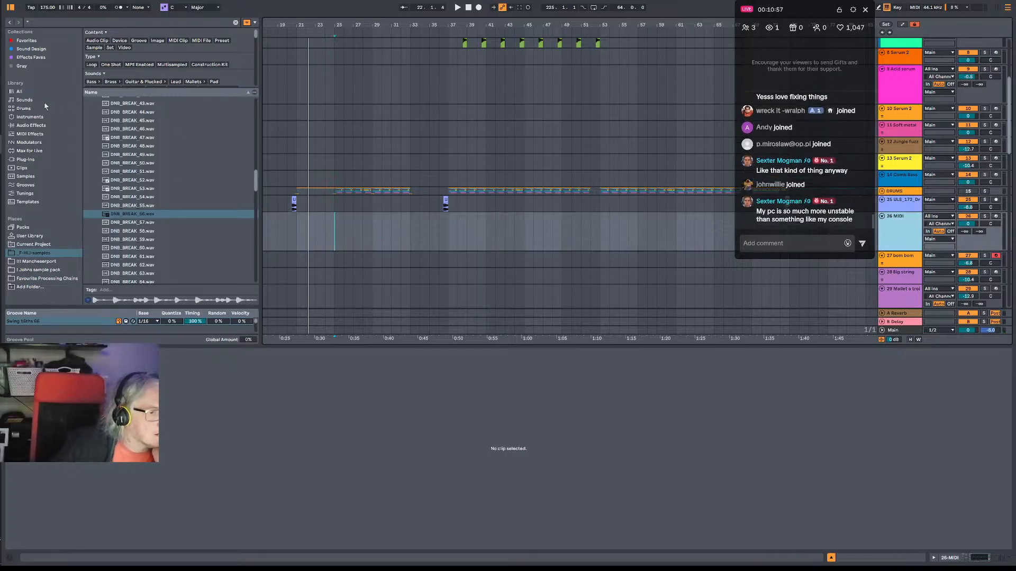
Preview DNB_BREAK_56 to DNB_BREAK_59 in order and return to DNB_BREAK_57.
{"action": "left_click", "coordinate": [158, 215]}
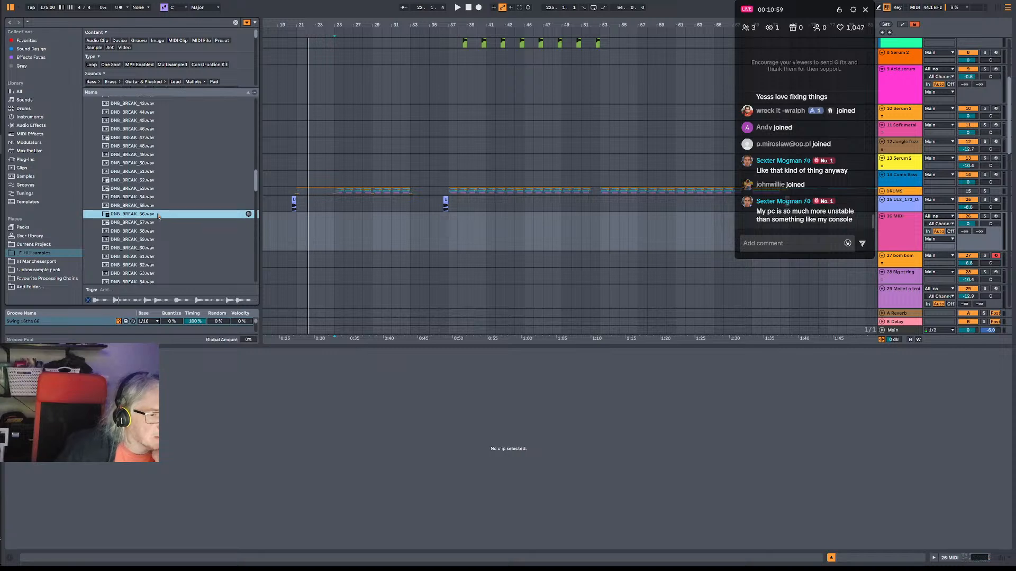
{"action": "left_click", "coordinate": [156, 224]}
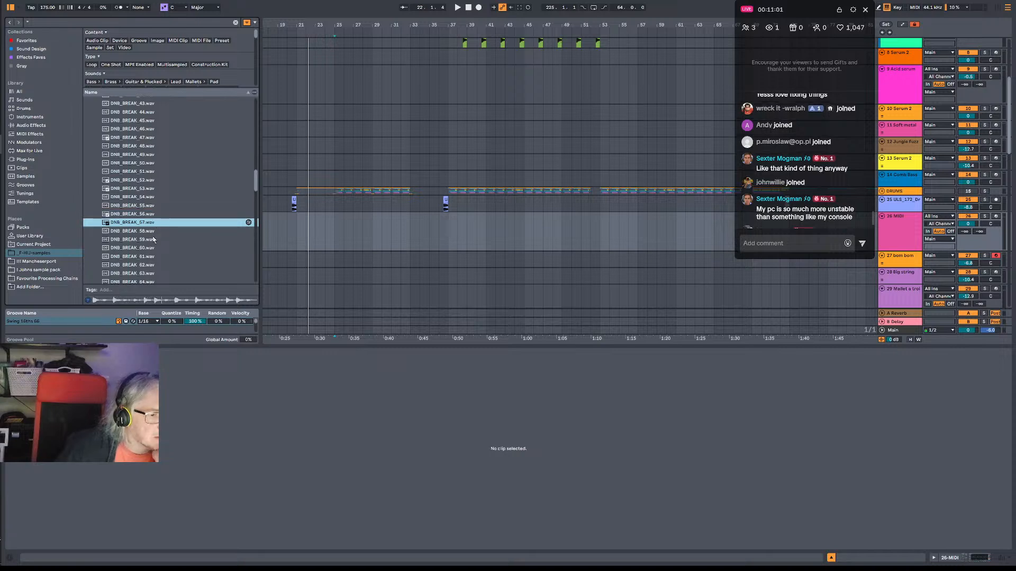
{"action": "left_click", "coordinate": [153, 233]}
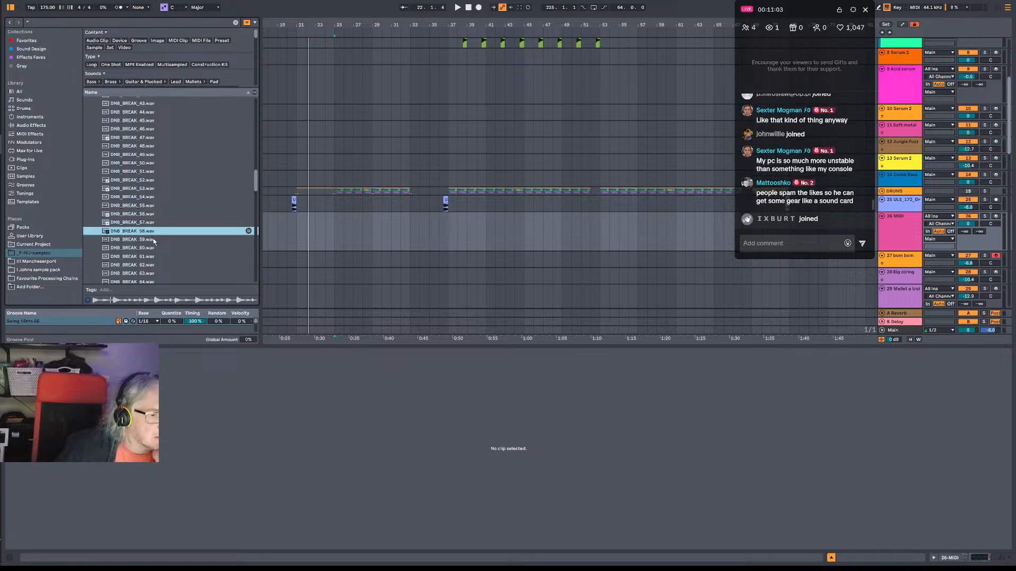
{"action": "left_click", "coordinate": [153, 241]}
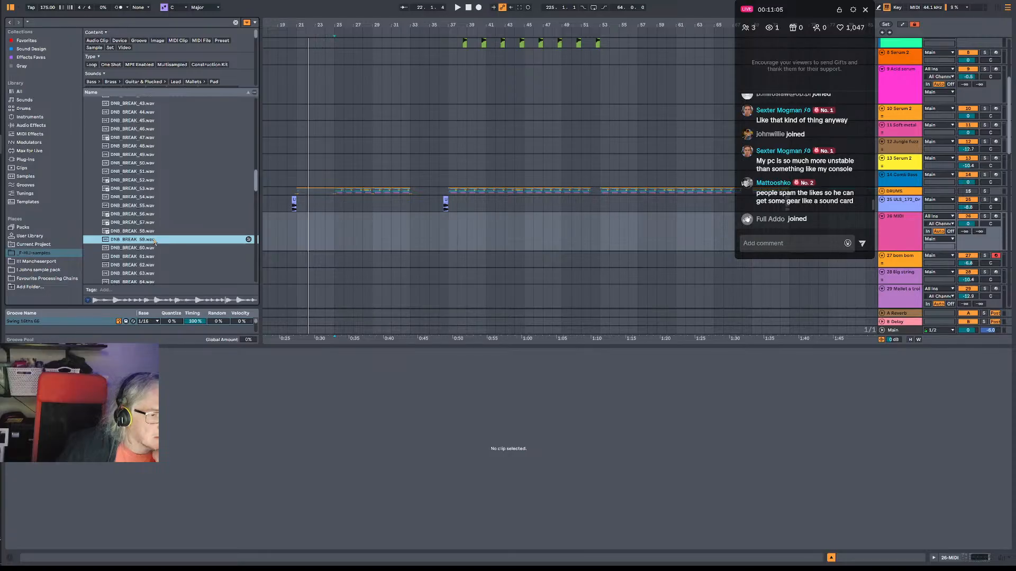
{"action": "left_click", "coordinate": [154, 224]}
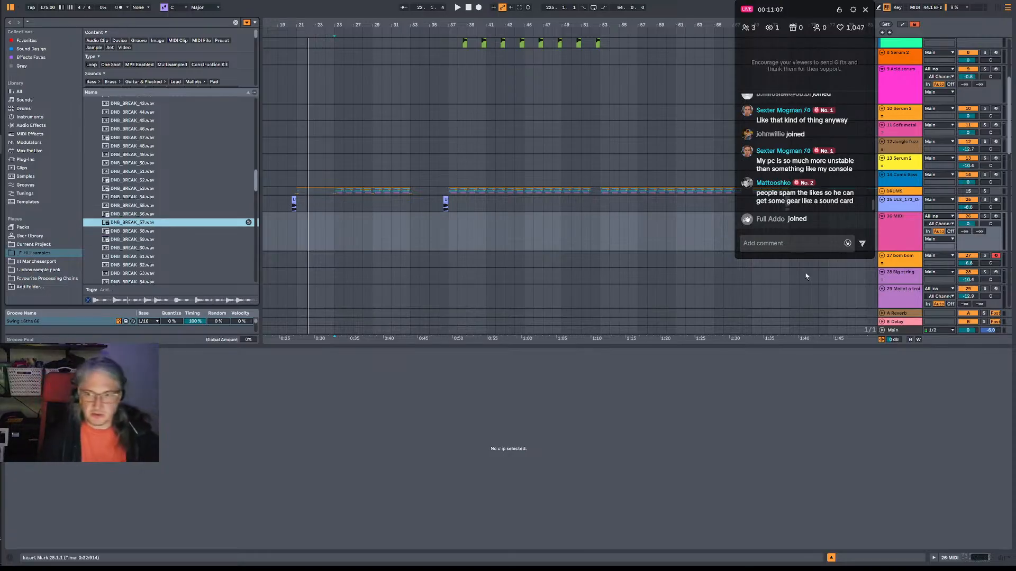
Insert an audio track below the new MIDI track and place DNB_BREAK_57.wav on it at bar 25.
{"action": "left_click", "coordinate": [910, 228]}
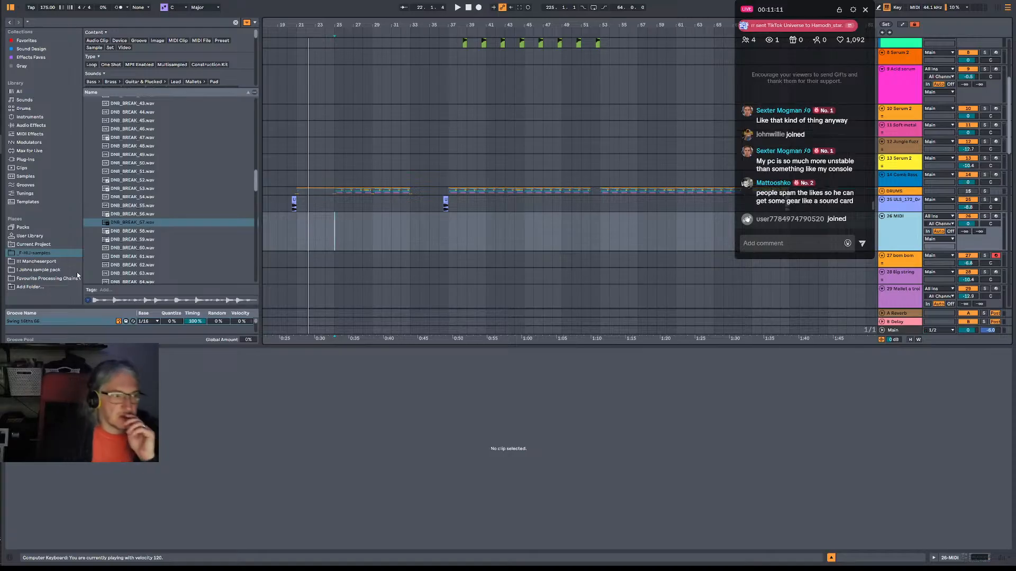
{"action": "key", "text": "ctrl+t"}
{"action": "left_click_drag", "start_coordinate": [271, 306], "coordinate": [338, 264]}
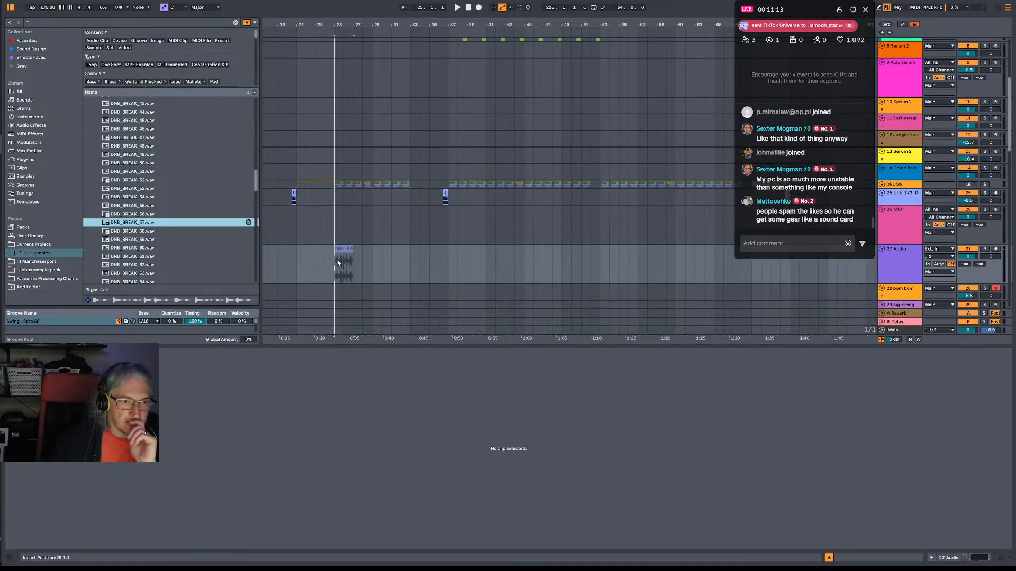
Preview DNB_BREAK_58, DNB_BREAK_61 and DNB_BREAK_64 in the DNB BREAKS folder.
{"action": "left_click", "coordinate": [150, 232]}
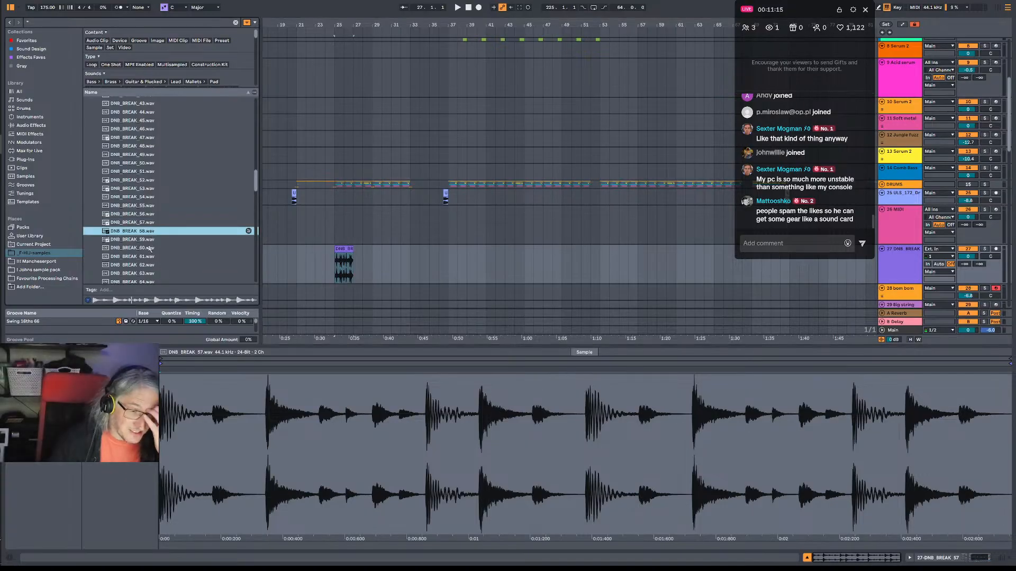
{"action": "left_click", "coordinate": [153, 257]}
{"action": "scroll", "coordinate": [165, 254], "scroll_direction": "down", "scroll_amount": 3}
{"action": "left_click", "coordinate": [164, 230]}
{"action": "scroll", "coordinate": [175, 254], "scroll_direction": "down", "scroll_amount": 3}
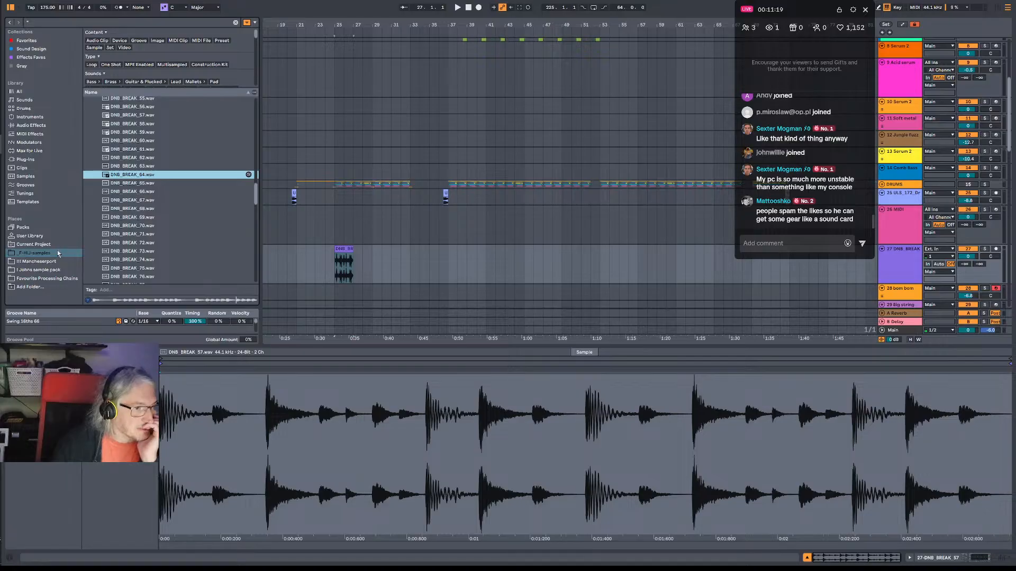
Collapse the DNB BREAKS folder and expand the ESSENTIAL DRUM BREAKS folder.
{"action": "scroll", "coordinate": [142, 159], "scroll_direction": "up", "scroll_amount": 9}
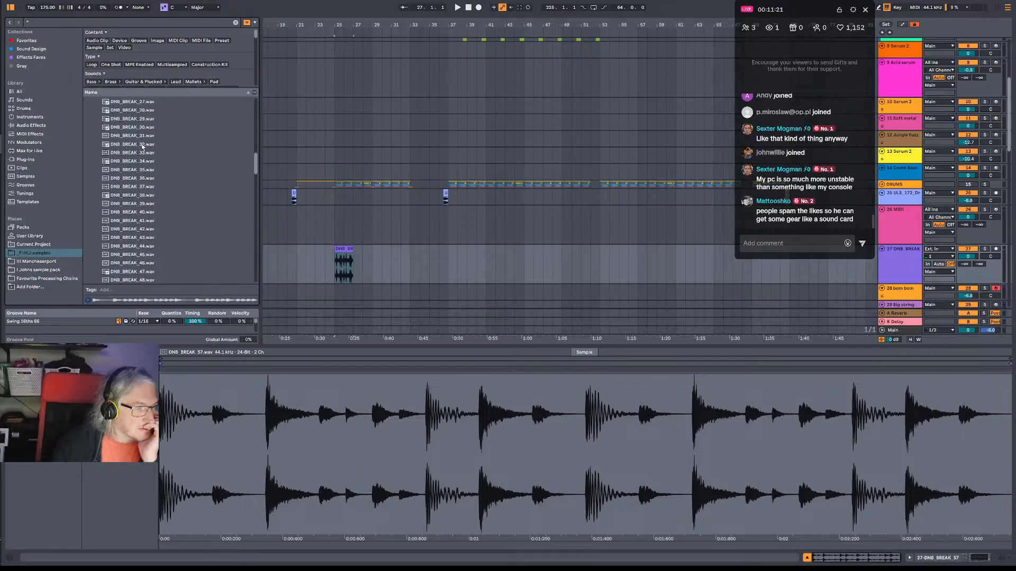
{"action": "scroll", "coordinate": [142, 147], "scroll_direction": "up", "scroll_amount": 12}
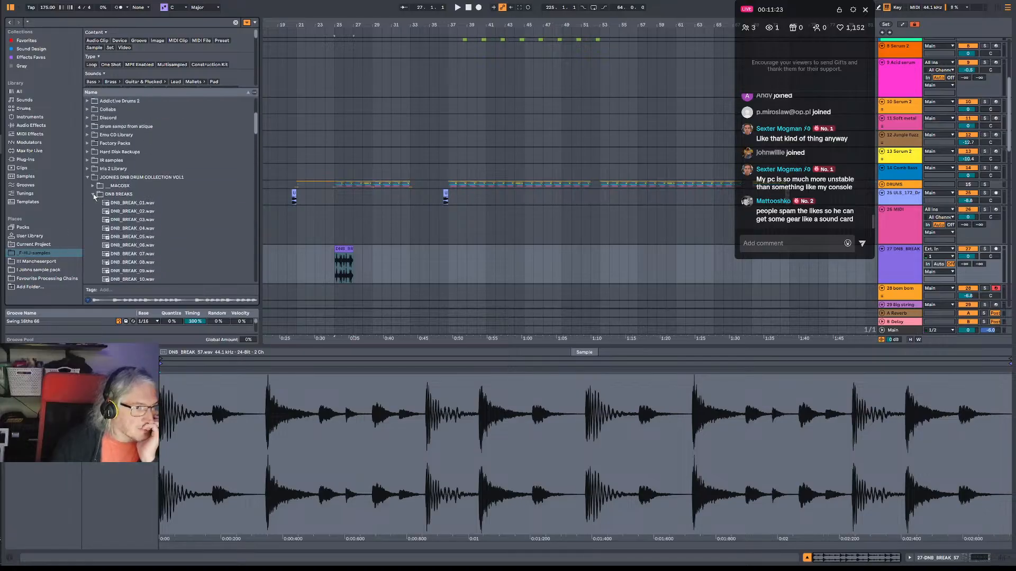
{"action": "left_click", "coordinate": [94, 195]}
{"action": "left_click", "coordinate": [93, 203]}
{"action": "scroll", "coordinate": [151, 256], "scroll_direction": "down", "scroll_amount": 5}
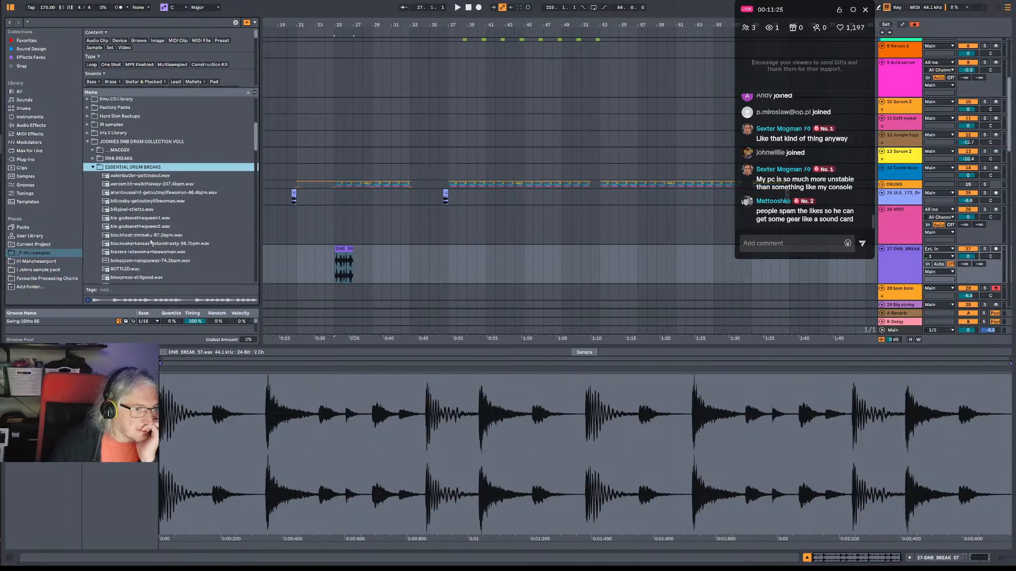
Preview DOUBLE.wav, EURO.wav, fatbackband-letthedrumspeak.wav and the fivestairsteps-dontchangeyourlove break in the ESSENTIAL DRUM BREAKS folder.
{"action": "scroll", "coordinate": [180, 234], "scroll_direction": "down", "scroll_amount": 2}
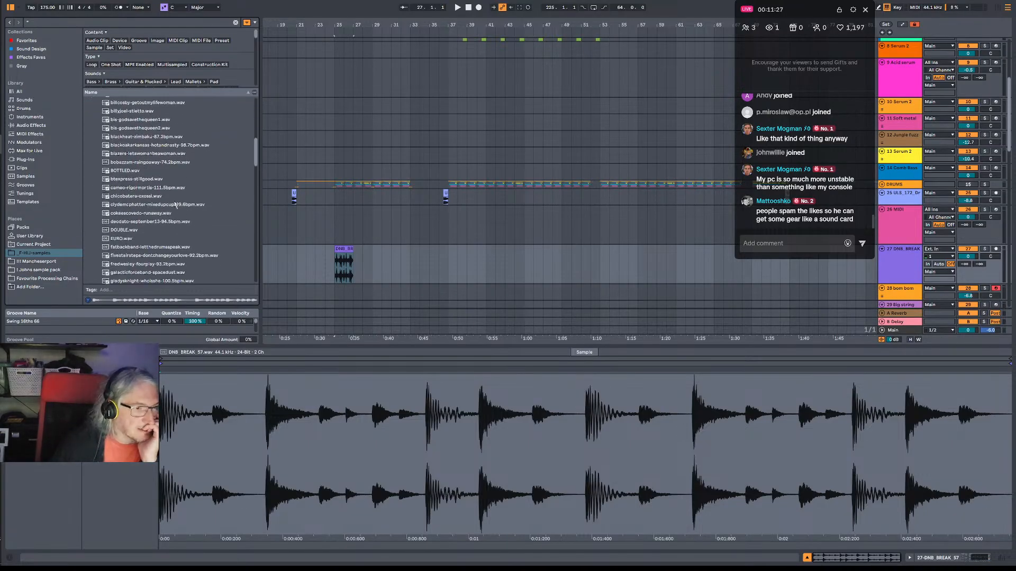
{"action": "left_click", "coordinate": [133, 231]}
{"action": "scroll", "coordinate": [143, 234], "scroll_direction": "down", "scroll_amount": 4}
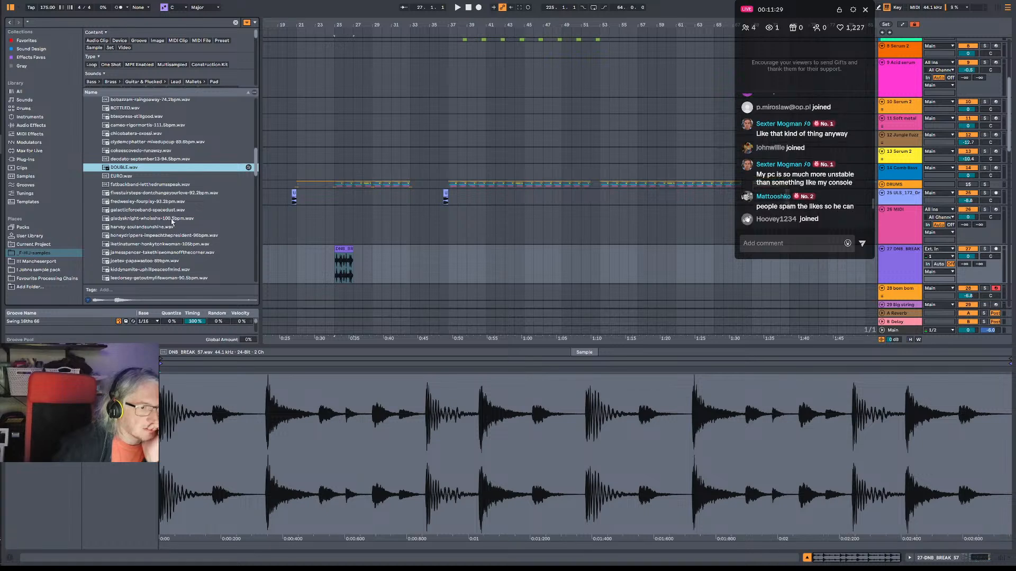
{"action": "key", "text": "Down"}
{"action": "key", "text": "Down"}
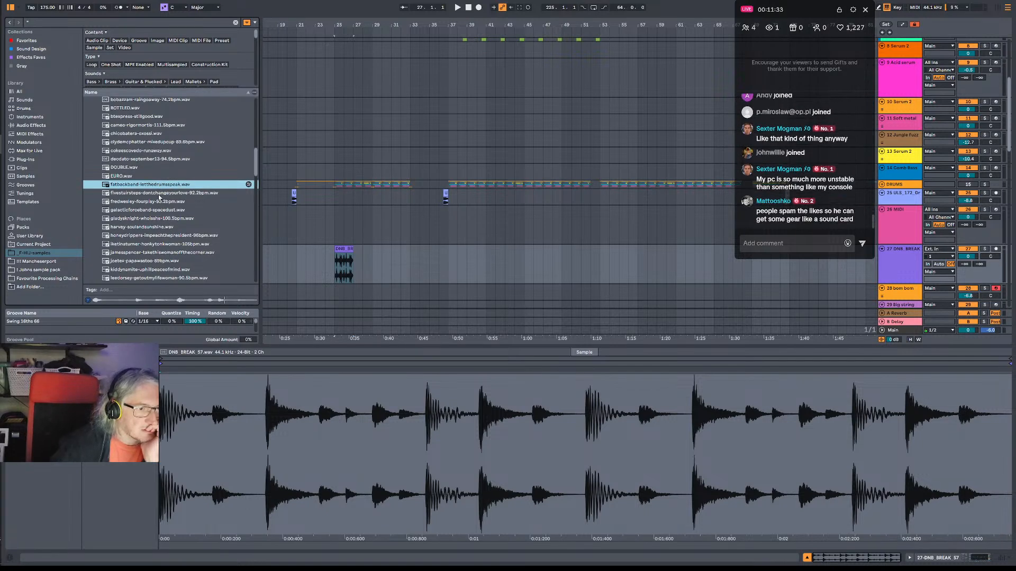
{"action": "key", "text": "Down"}
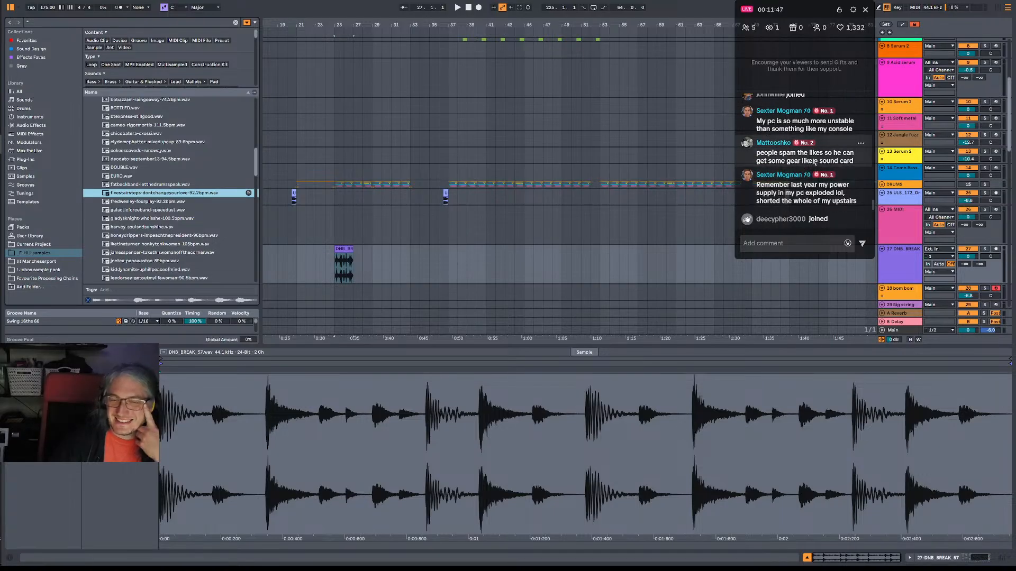
{"action": "scroll", "coordinate": [816, 161], "scroll_direction": "up", "scroll_amount": 1}
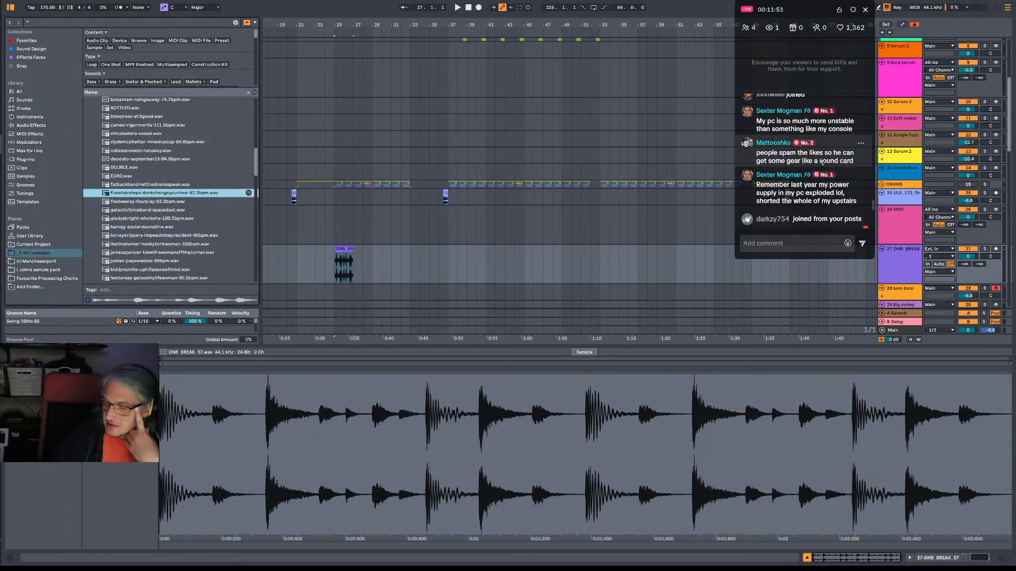
{"action": "scroll", "coordinate": [821, 162], "scroll_direction": "up", "scroll_amount": 1}
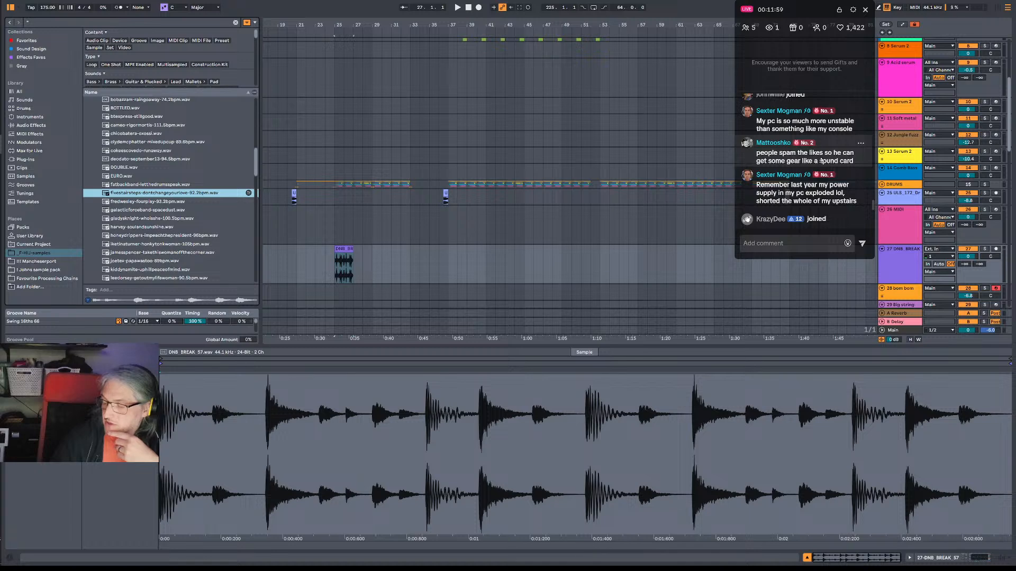
{"action": "scroll", "coordinate": [821, 162], "scroll_direction": "up", "scroll_amount": 1}
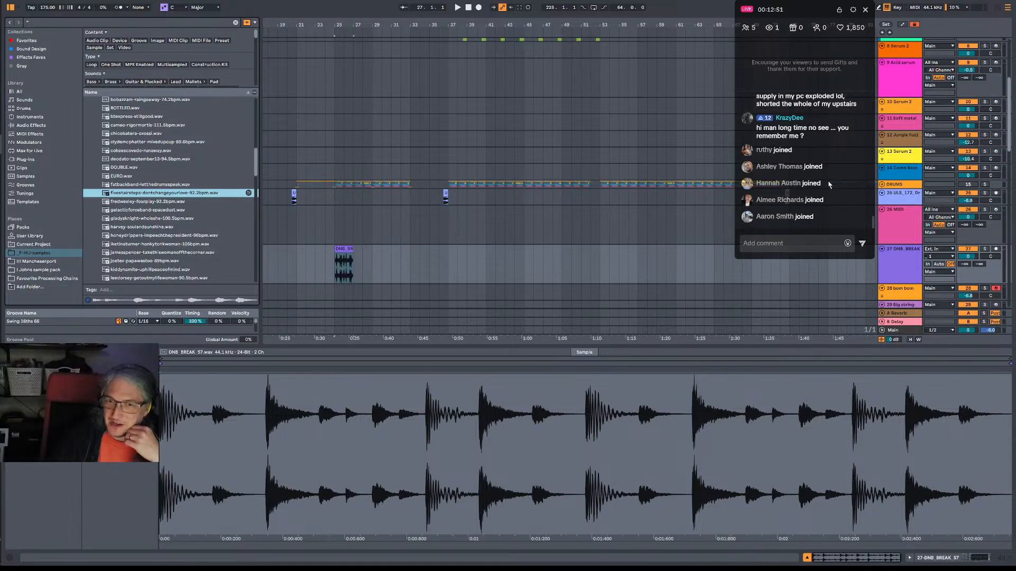
{"action": "scroll", "coordinate": [840, 195], "scroll_direction": "up", "scroll_amount": 1}
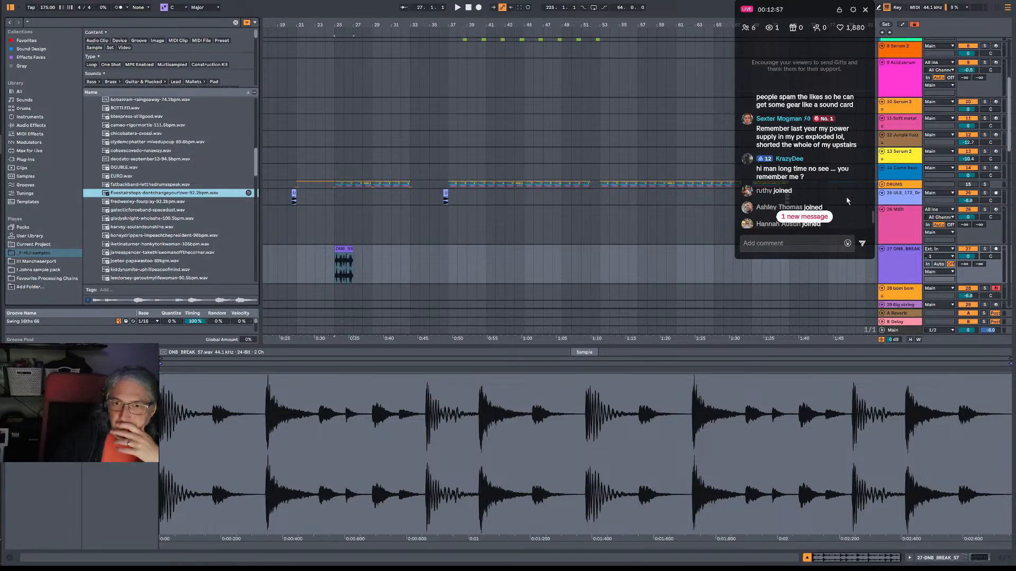
{"action": "scroll", "coordinate": [847, 201], "scroll_direction": "up", "scroll_amount": 1}
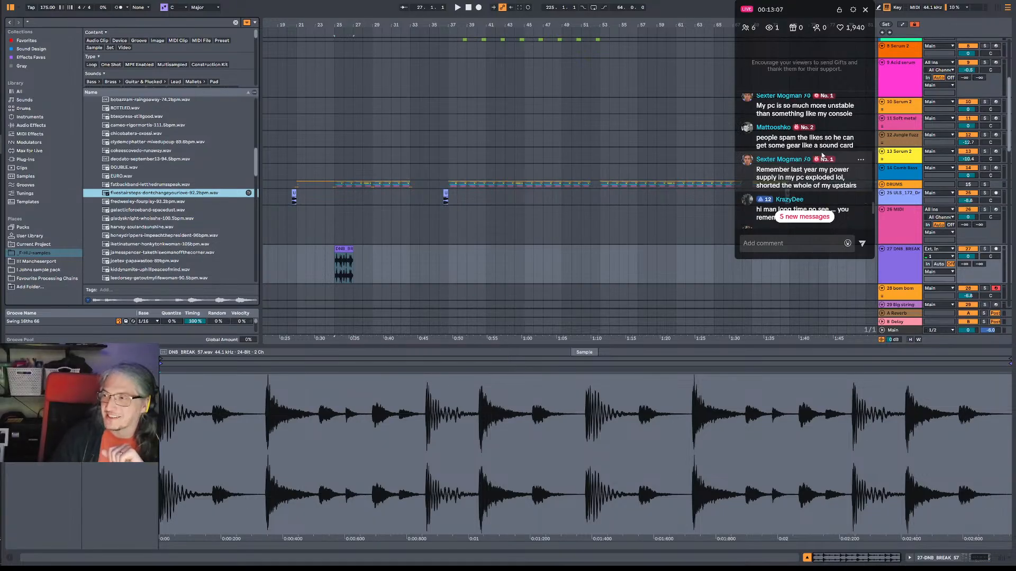
{"action": "scroll", "coordinate": [831, 185], "scroll_direction": "down", "scroll_amount": 1}
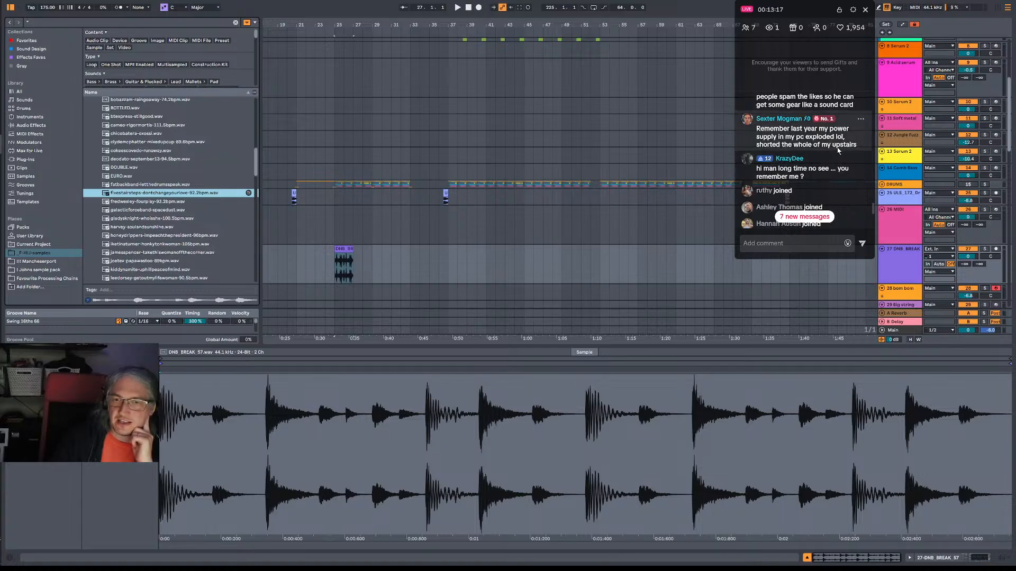
Read through the recent viewer comments in the live stream chat.
{"action": "scroll", "coordinate": [838, 150], "scroll_direction": "down", "scroll_amount": 2}
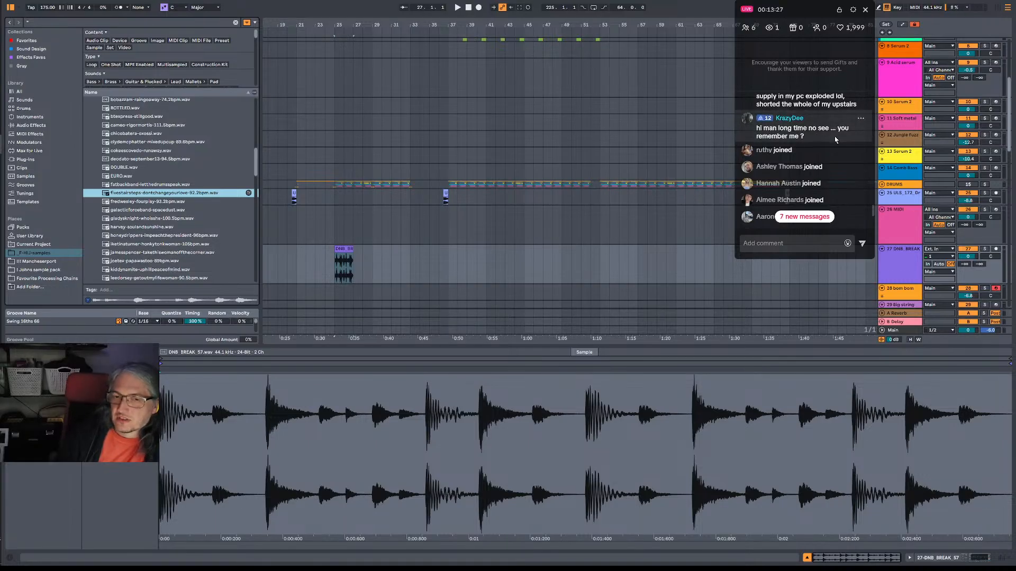
{"action": "scroll", "coordinate": [836, 140], "scroll_direction": "down", "scroll_amount": 2}
{"action": "scroll", "coordinate": [836, 140], "scroll_direction": "up", "scroll_amount": 2}
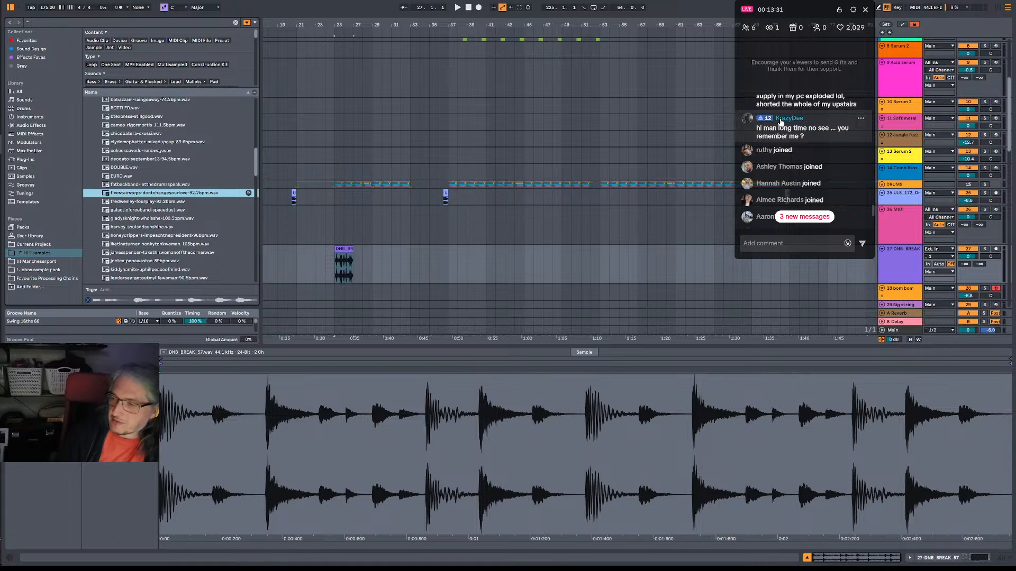
{"action": "scroll", "coordinate": [821, 173], "scroll_direction": "down", "scroll_amount": 5}
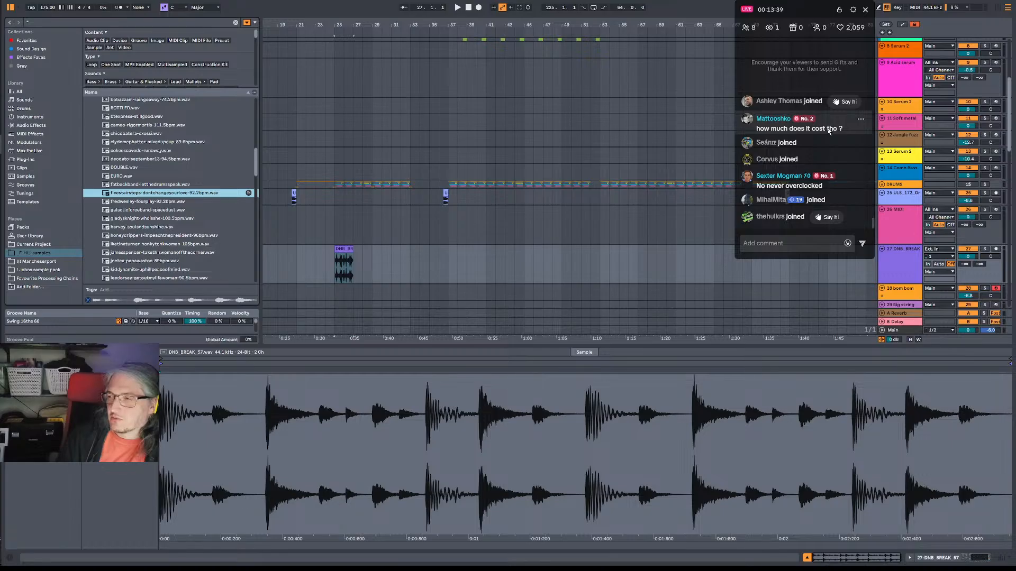
{"action": "scroll", "coordinate": [829, 131], "scroll_direction": "up", "scroll_amount": 1}
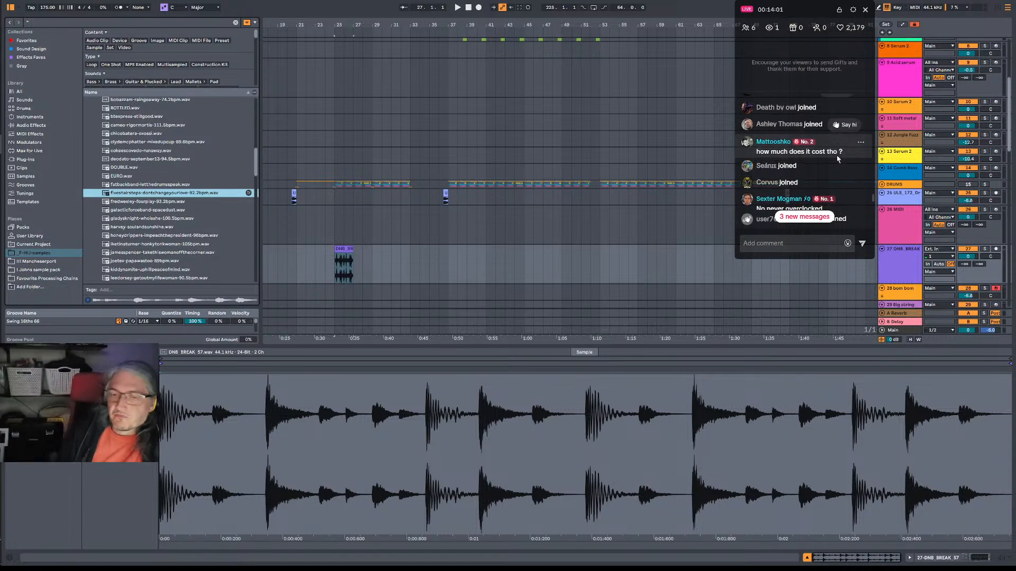
{"action": "scroll", "coordinate": [839, 159], "scroll_direction": "down", "scroll_amount": 2}
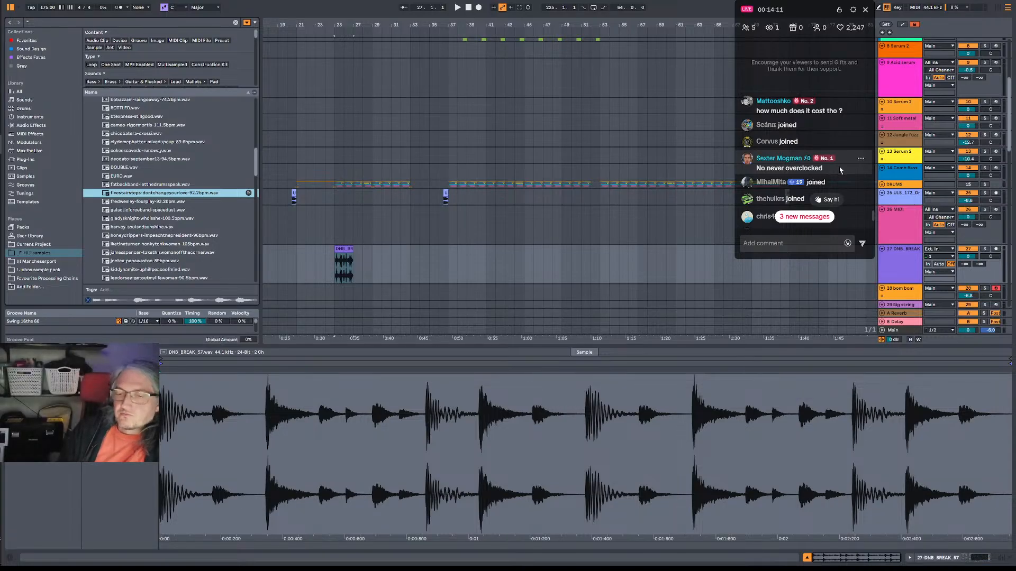
{"action": "scroll", "coordinate": [840, 171], "scroll_direction": "down", "scroll_amount": 1}
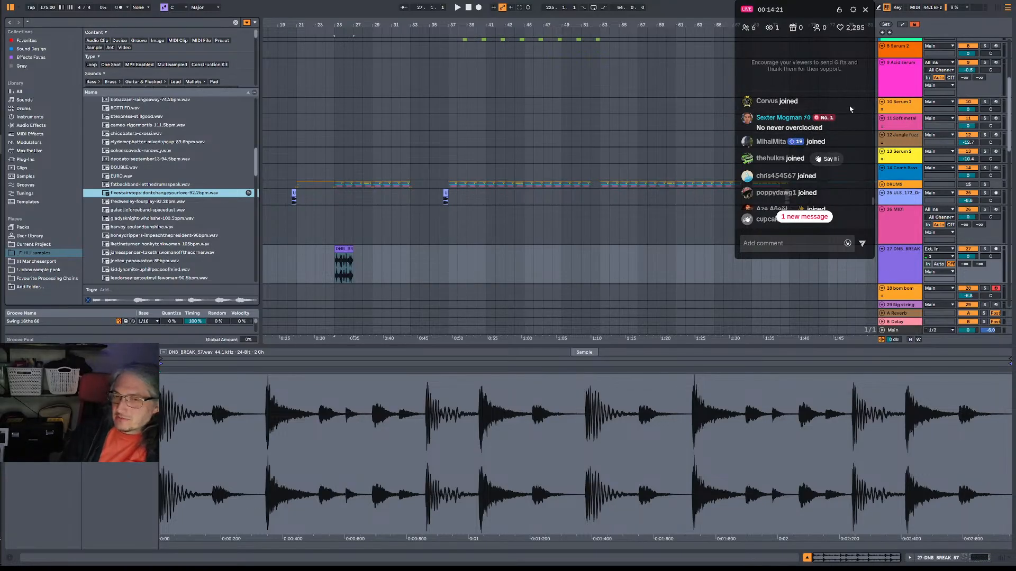
{"action": "scroll", "coordinate": [810, 137], "scroll_direction": "down", "scroll_amount": 2}
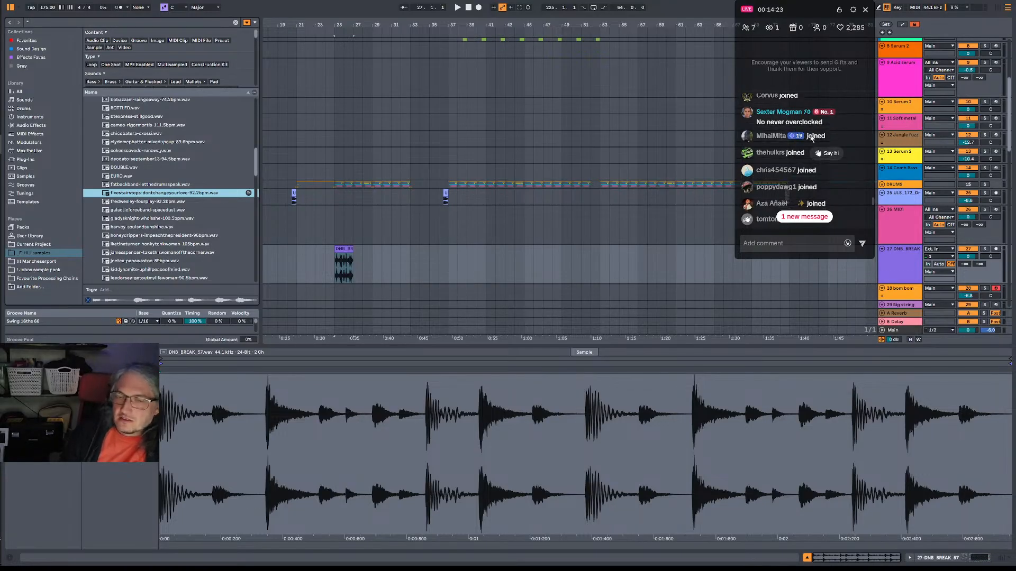
{"action": "scroll", "coordinate": [818, 136], "scroll_direction": "up", "scroll_amount": 2}
{"action": "scroll", "coordinate": [819, 136], "scroll_direction": "up", "scroll_amount": 1}
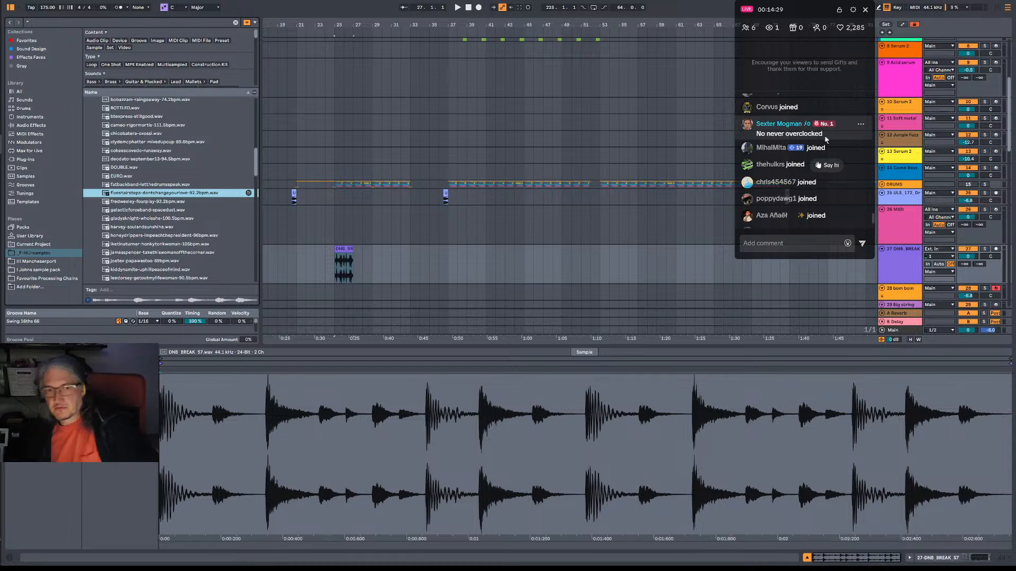
{"action": "scroll", "coordinate": [850, 137], "scroll_direction": "up", "scroll_amount": 2}
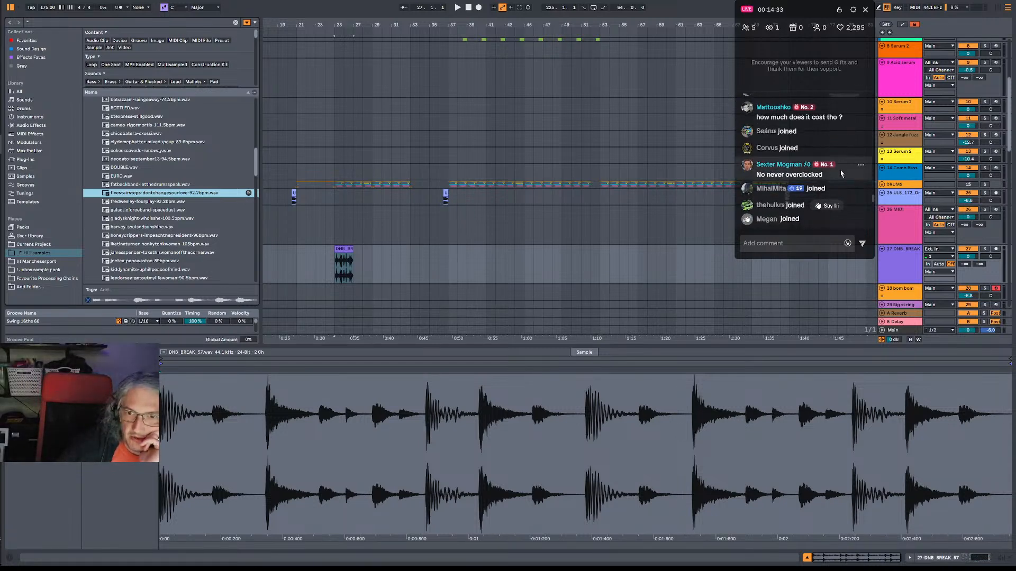
{"action": "scroll", "coordinate": [845, 135], "scroll_direction": "up", "scroll_amount": 3}
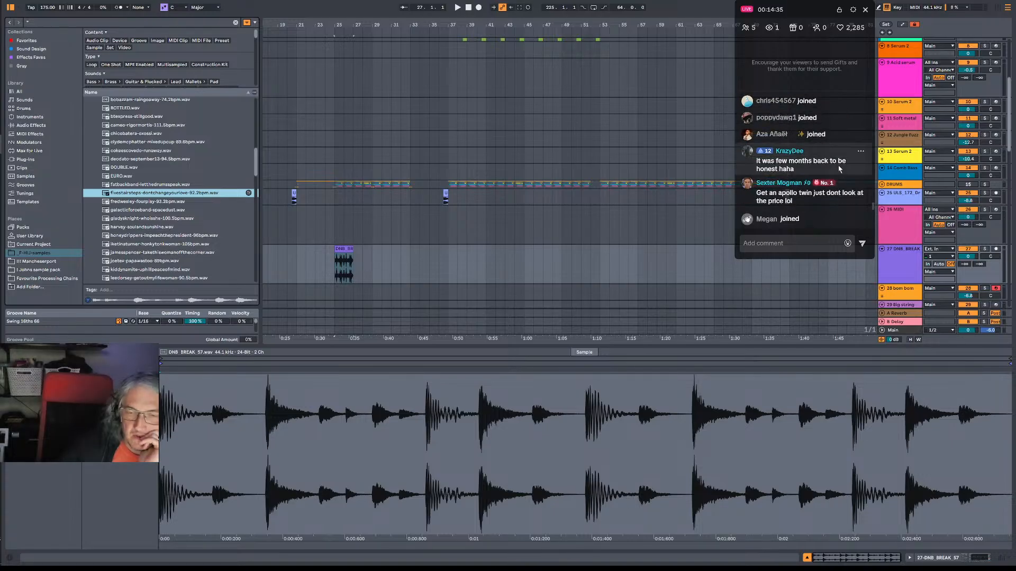
{"action": "scroll", "coordinate": [808, 180], "scroll_direction": "up", "scroll_amount": 1}
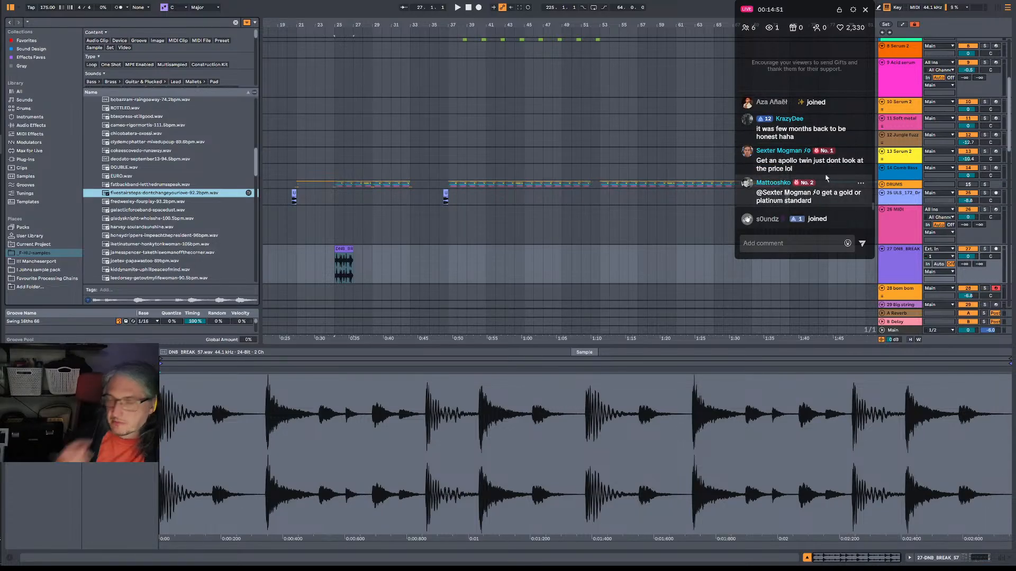
{"action": "scroll", "coordinate": [827, 174], "scroll_direction": "up", "scroll_amount": 1}
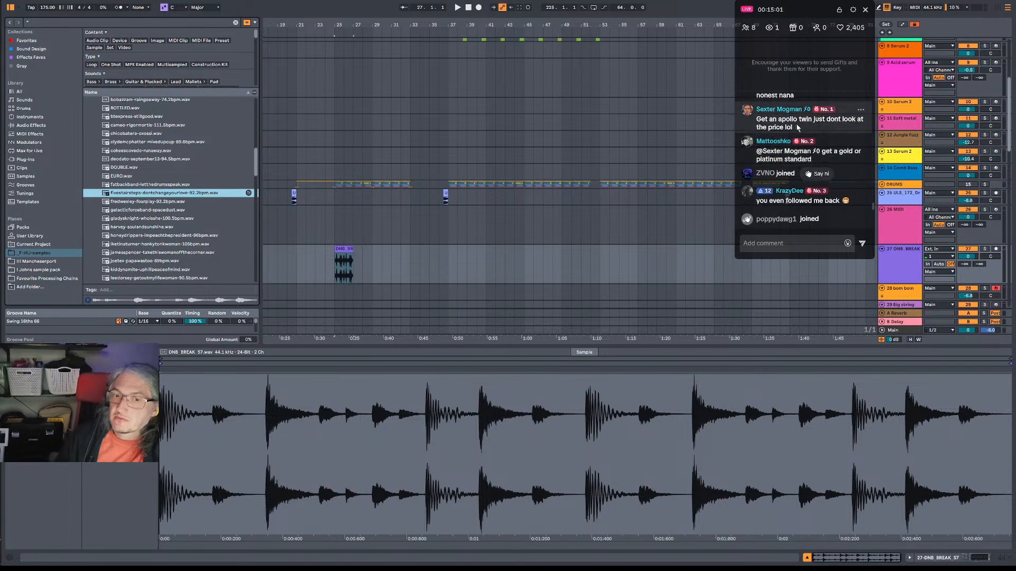
{"action": "scroll", "coordinate": [796, 127], "scroll_direction": "up", "scroll_amount": 2}
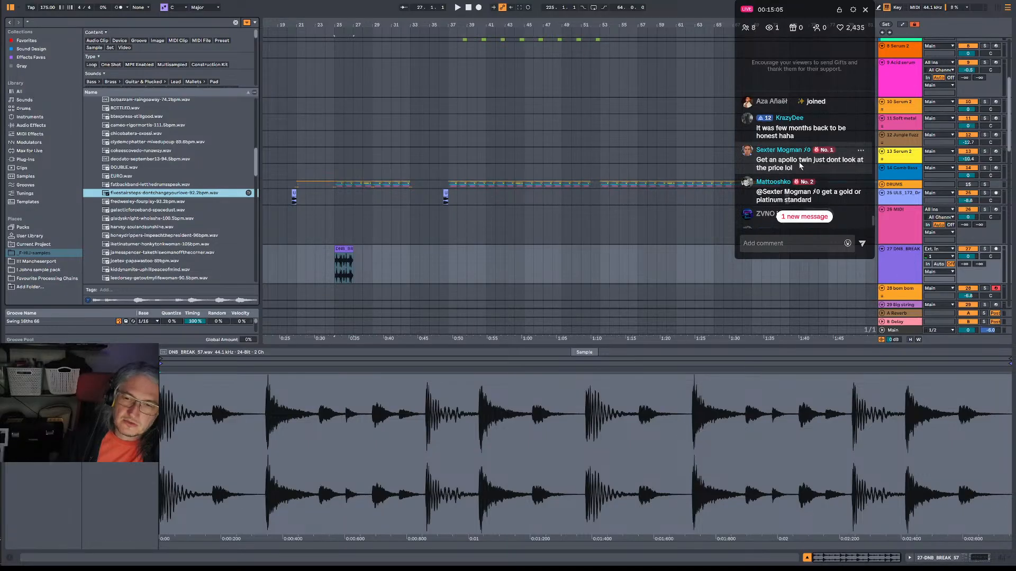
{"action": "scroll", "coordinate": [800, 166], "scroll_direction": "down", "scroll_amount": 2}
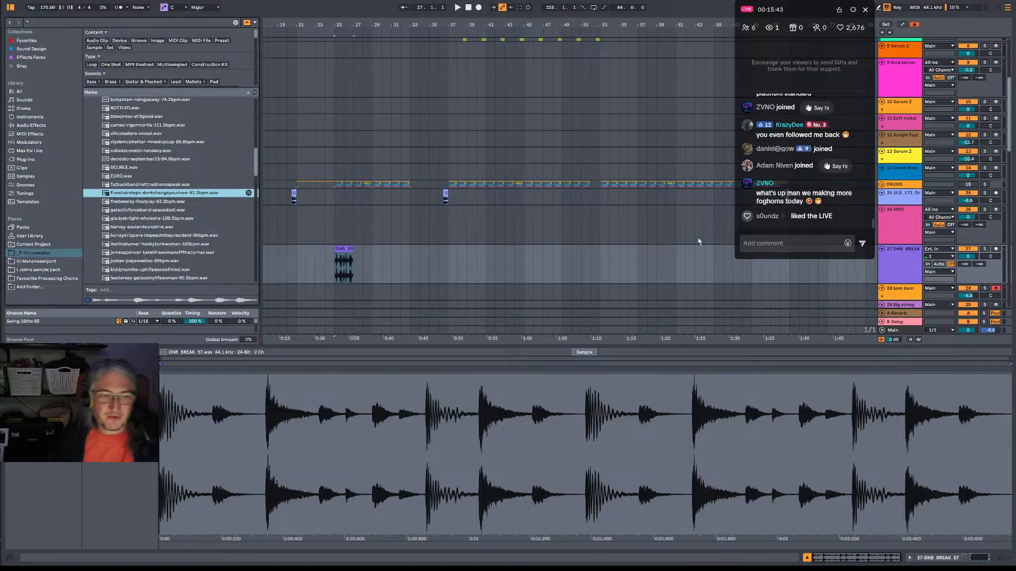
Set the DNB_BREAK_57 audio track's volume to -5.0 dB and play the break from bar 25.
{"action": "left_click", "coordinate": [334, 273]}
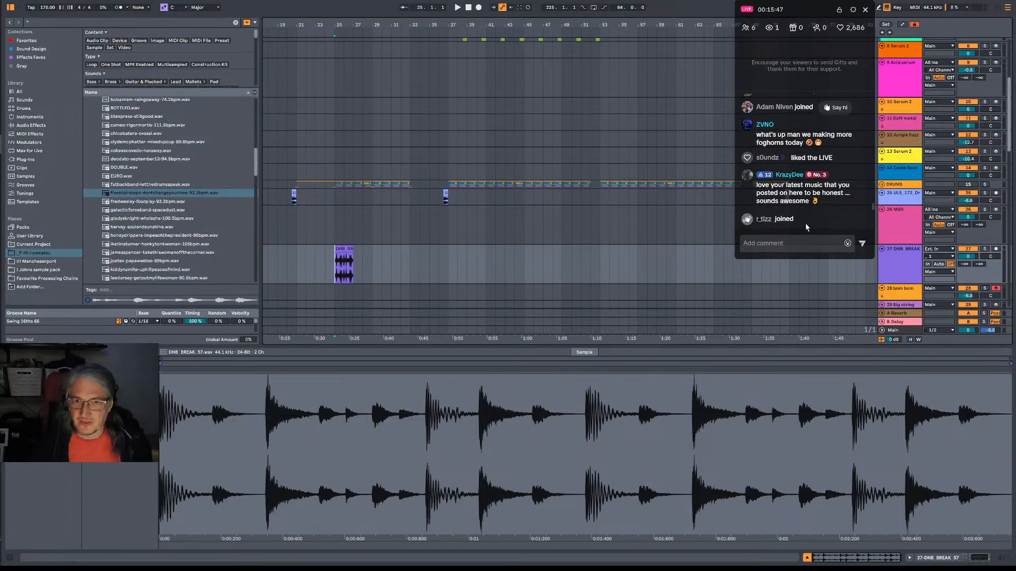
{"action": "left_click_drag", "start_coordinate": [968, 257], "coordinate": [968, 268]}
{"action": "key", "text": "space"}
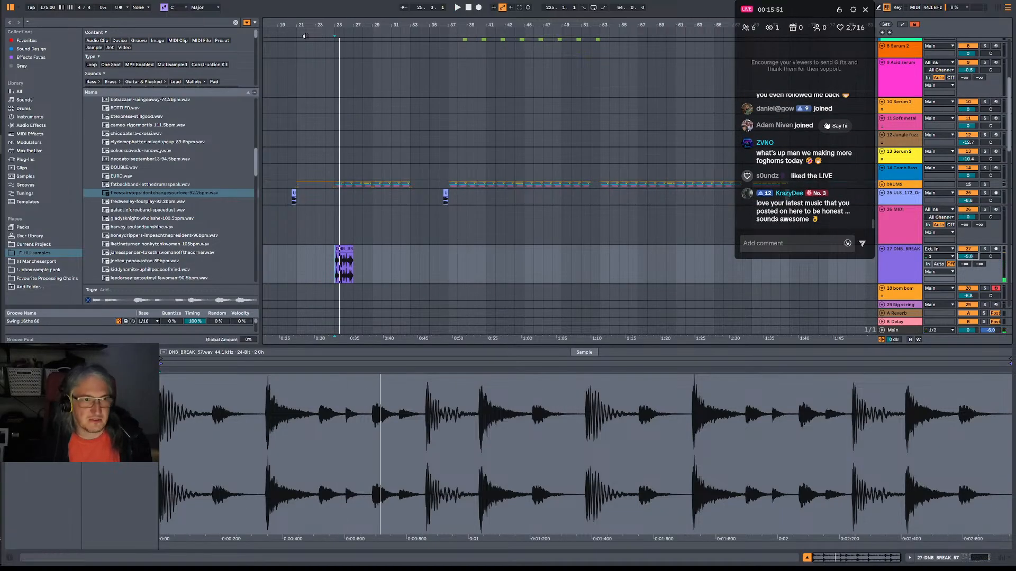
Stop playback and turn on warping for the DNB_BREAK_57 audio clip at bar 25.
{"action": "left_click_drag", "start_coordinate": [340, 26], "coordinate": [370, 90]}
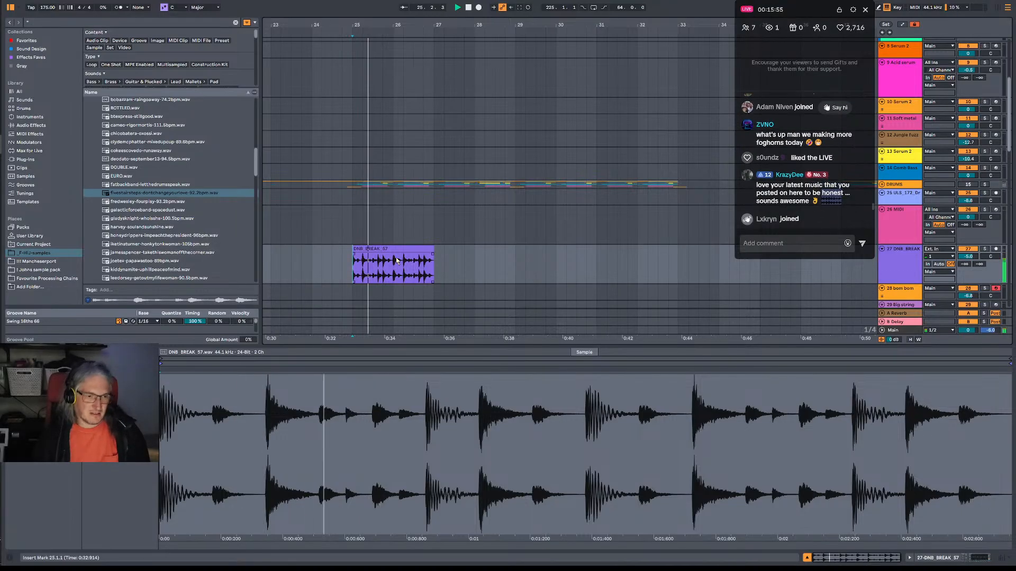
{"action": "left_click", "coordinate": [430, 249]}
{"action": "key", "text": "space"}
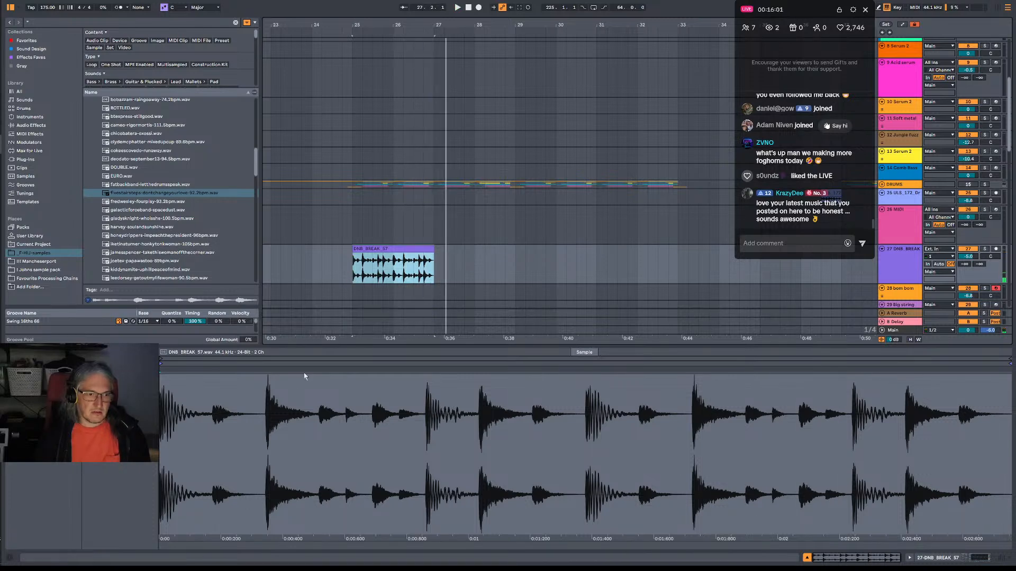
{"action": "left_click", "coordinate": [98, 366]}
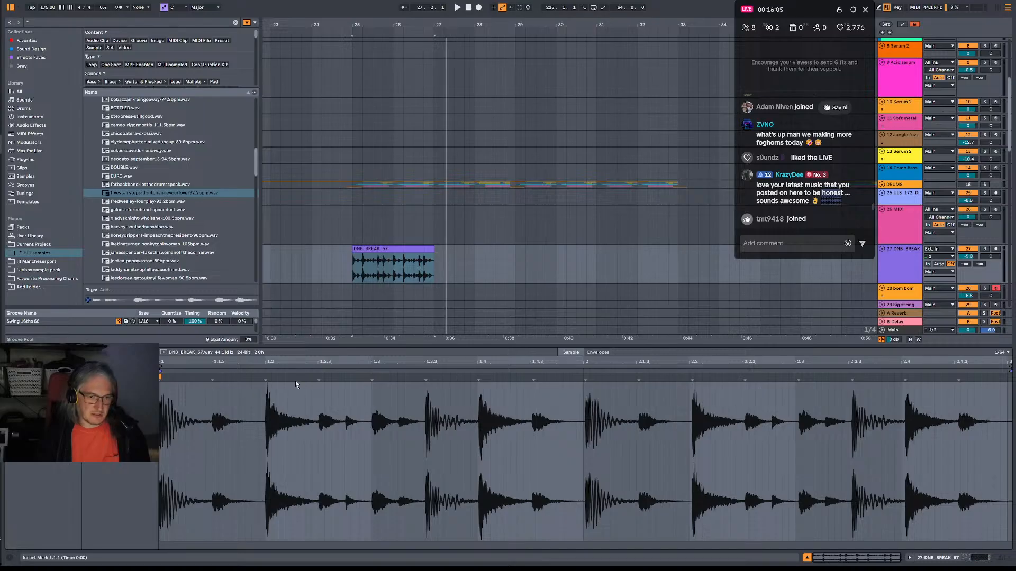
{"action": "scroll", "coordinate": [819, 155], "scroll_direction": "up", "scroll_amount": 1}
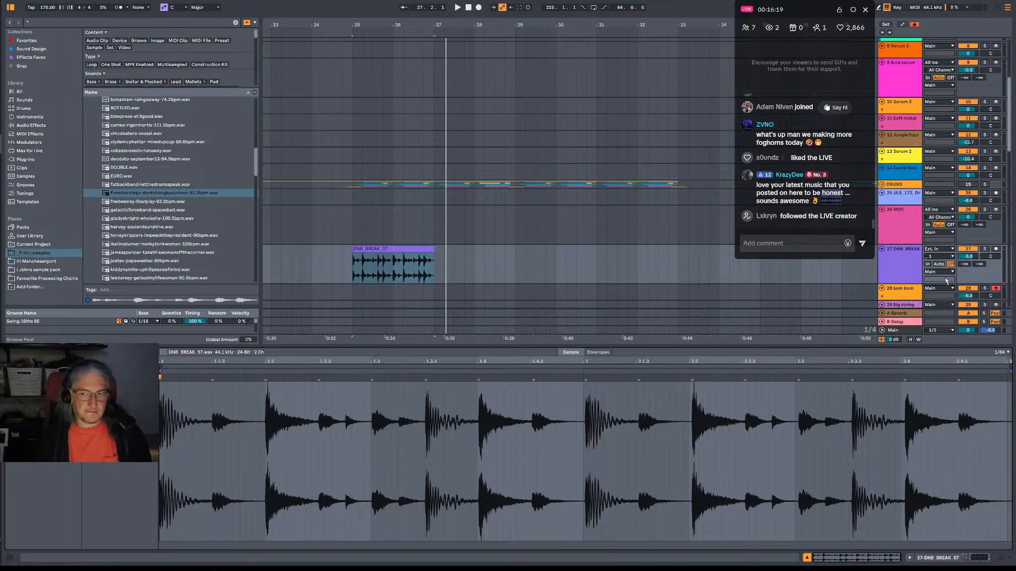
Slice the DNB_BREAK_57 clip to a new MIDI track, one slice per Transient, with the Drum Slicer Extra preset and warped timing preserved.
{"action": "right_click", "coordinate": [379, 252]}
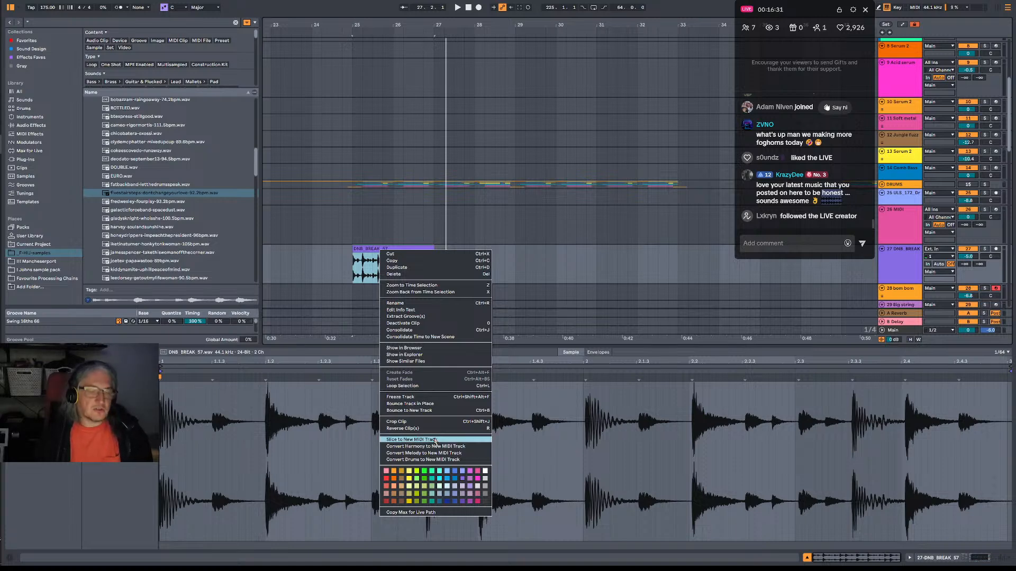
{"action": "left_click", "coordinate": [388, 440]}
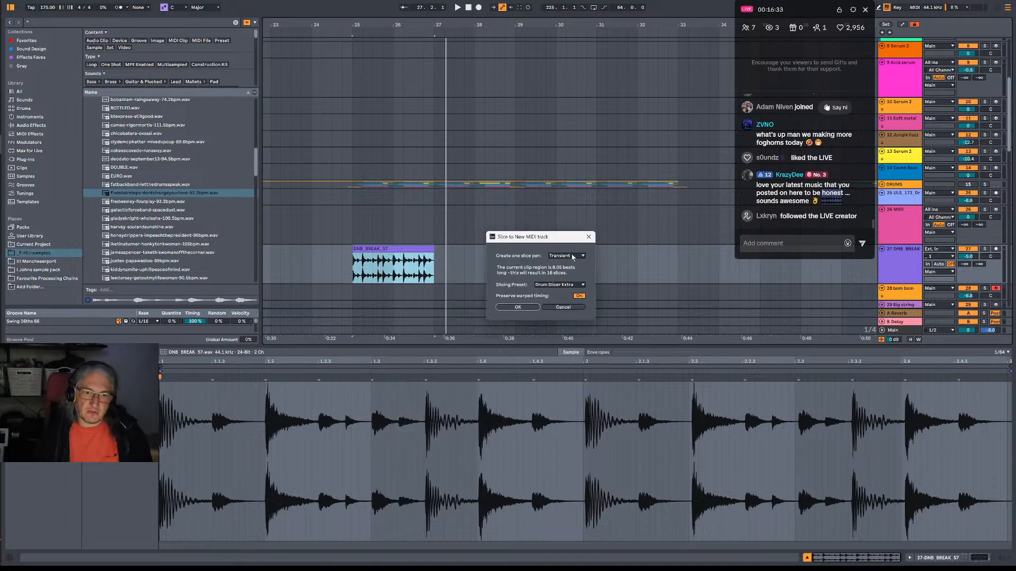
{"action": "left_click", "coordinate": [573, 258]}
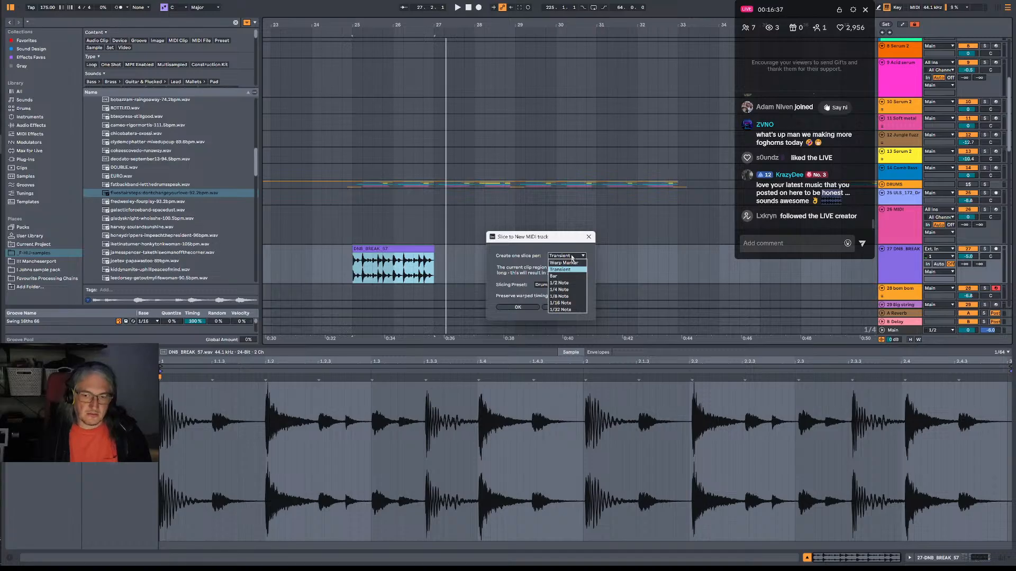
{"action": "left_click", "coordinate": [566, 269]}
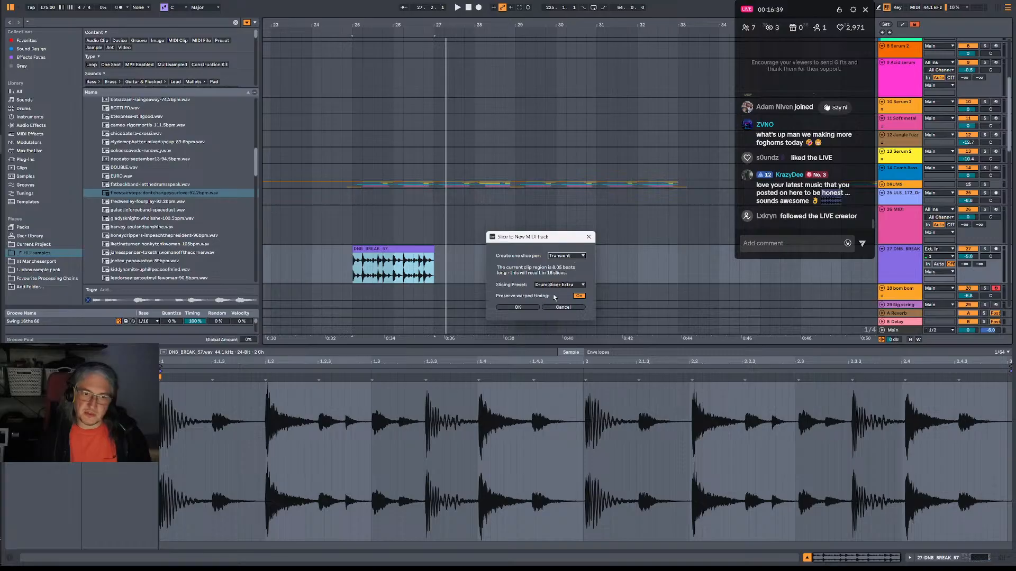
{"action": "left_click", "coordinate": [531, 307]}
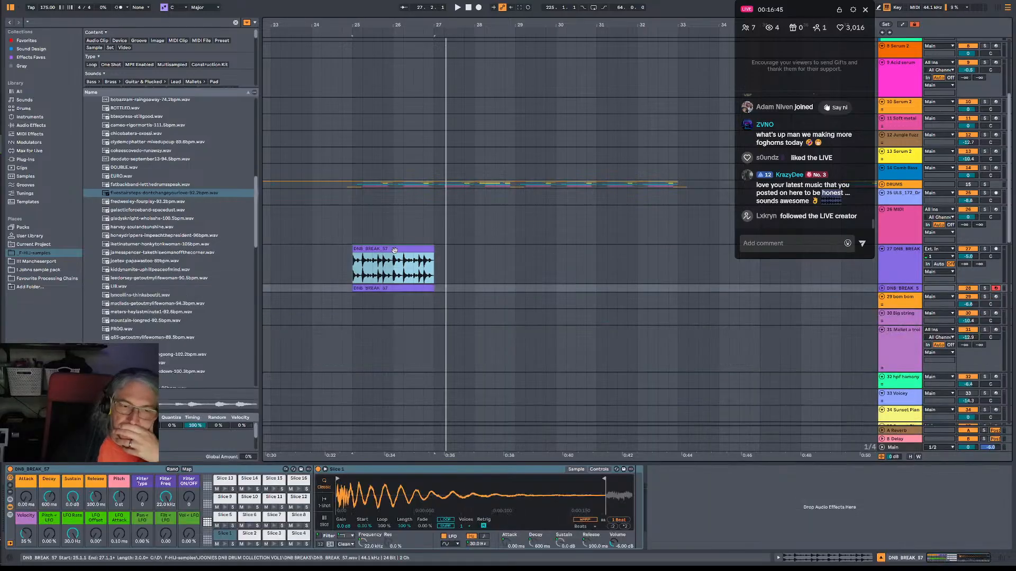
Unfold the sliced MIDI track, fold and mute the original DNB_BREAK_57 audio track, and play from bar 25.
{"action": "left_click", "coordinate": [882, 279]}
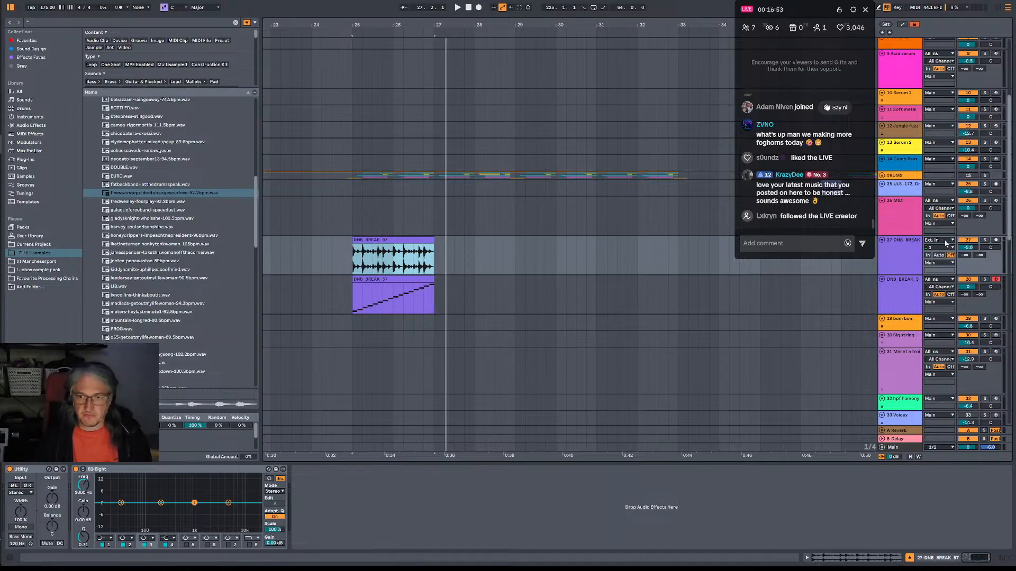
{"action": "left_click", "coordinate": [882, 241]}
{"action": "key", "text": "space"}
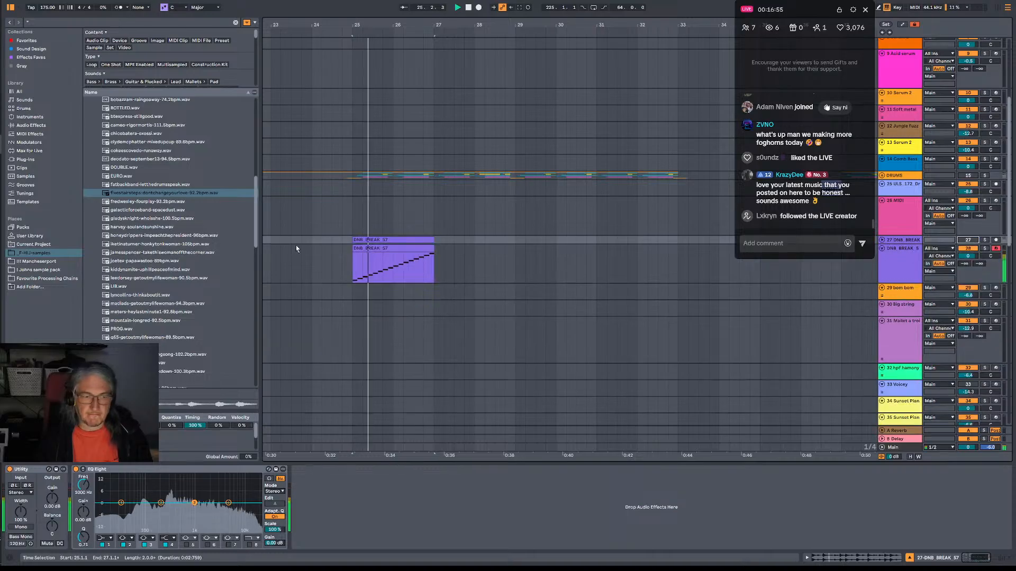
In the sliced MIDI clip, deactivate the notes from Slice 2 to Slice 16, keeping only Slice 3 and Slice 7 of them active.
{"action": "double_click", "coordinate": [382, 247]}
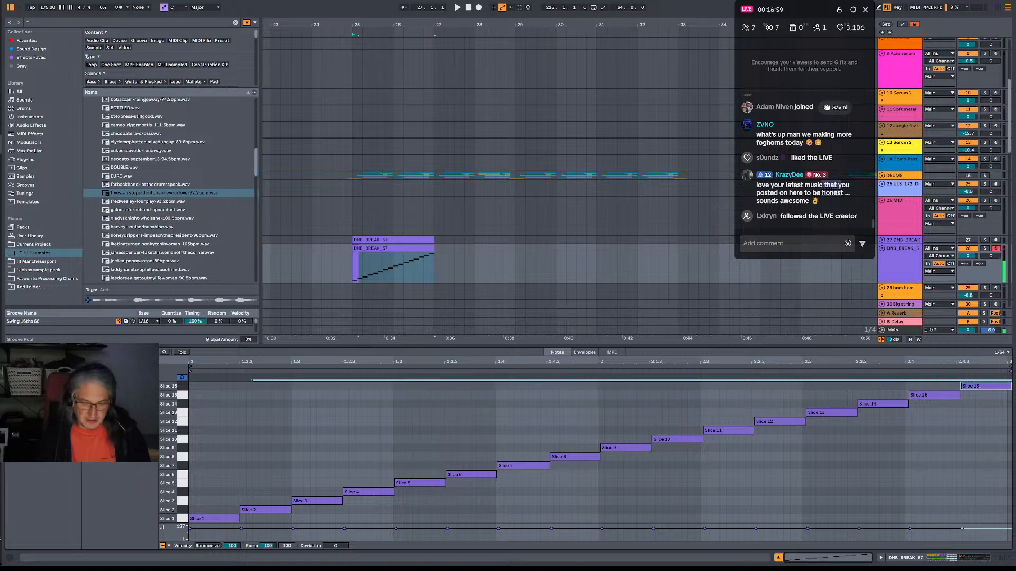
{"action": "left_click_drag", "start_coordinate": [256, 391], "coordinate": [980, 559]}
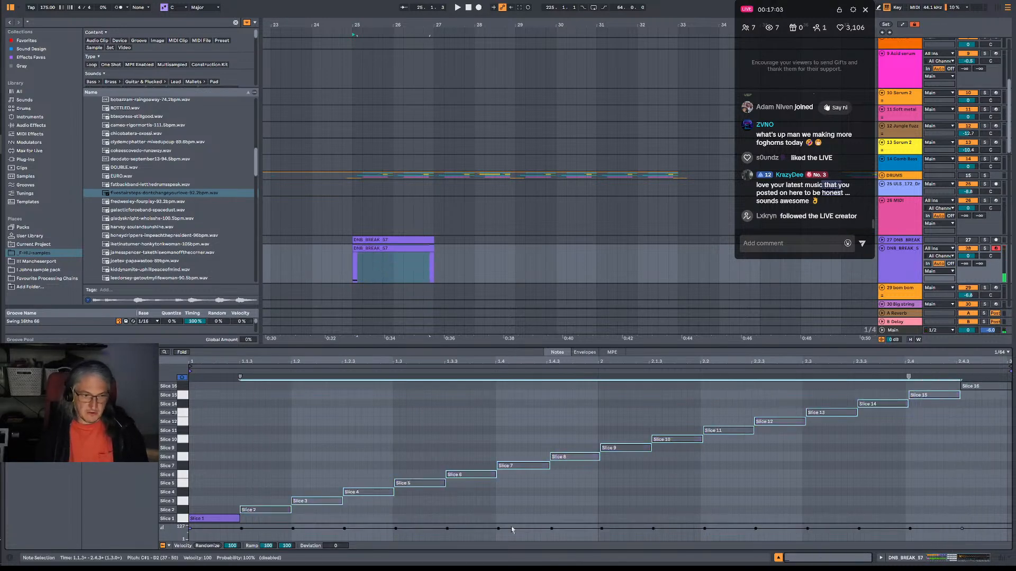
{"action": "left_click", "coordinate": [312, 501]}
{"action": "key", "text": "space"}
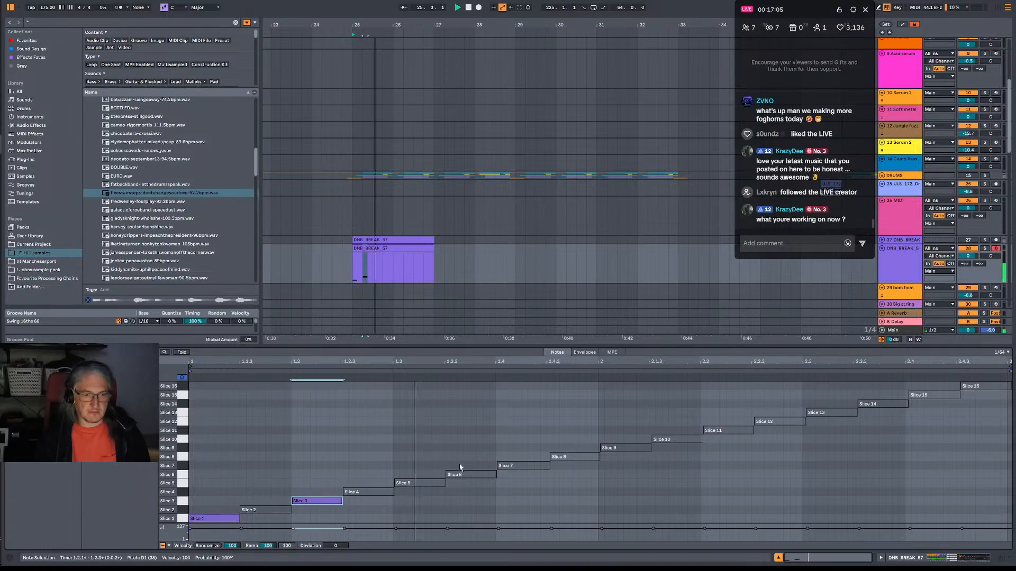
{"action": "left_click", "coordinate": [518, 466]}
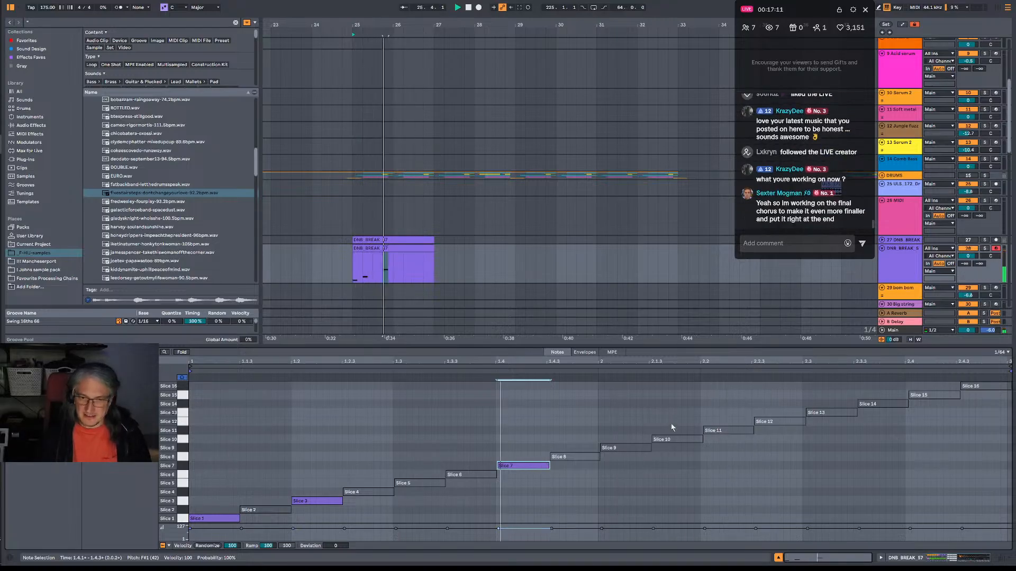
Reactivate the Slice 10, 11, 14 and 15 notes in the clip, leaving the Slice 16 note deactivated.
{"action": "left_click", "coordinate": [681, 440]}
{"action": "key", "text": "space"}
{"action": "left_click_drag", "start_coordinate": [658, 414], "coordinate": [722, 464]}
{"action": "left_click_drag", "start_coordinate": [896, 388], "coordinate": [967, 440]}
{"action": "key", "text": "0"}
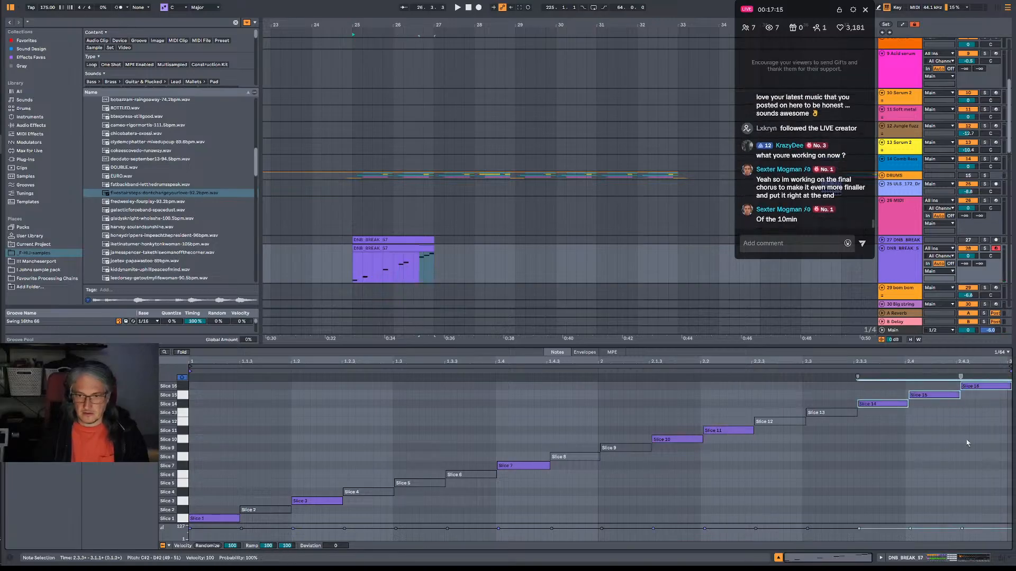
{"action": "key", "text": "space"}
{"action": "left_click", "coordinate": [1000, 387]}
{"action": "key", "text": "0"}
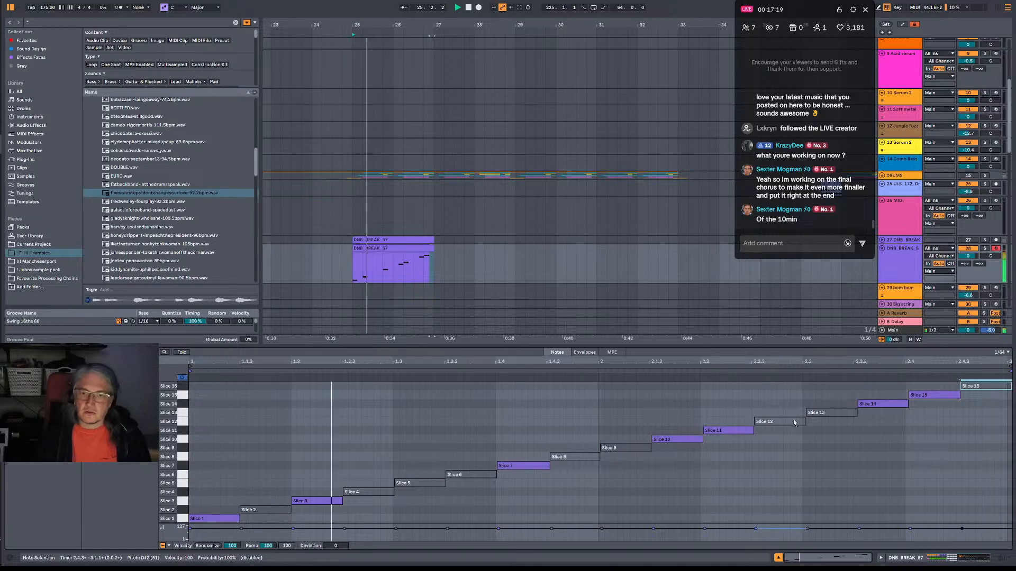
Add Slice 6 notes near 2.2.3 and 2.3 and a Slice 9 note at 2.3.3, and play the edited pattern.
{"action": "left_click", "coordinate": [669, 441]}
{"action": "key", "text": "space"}
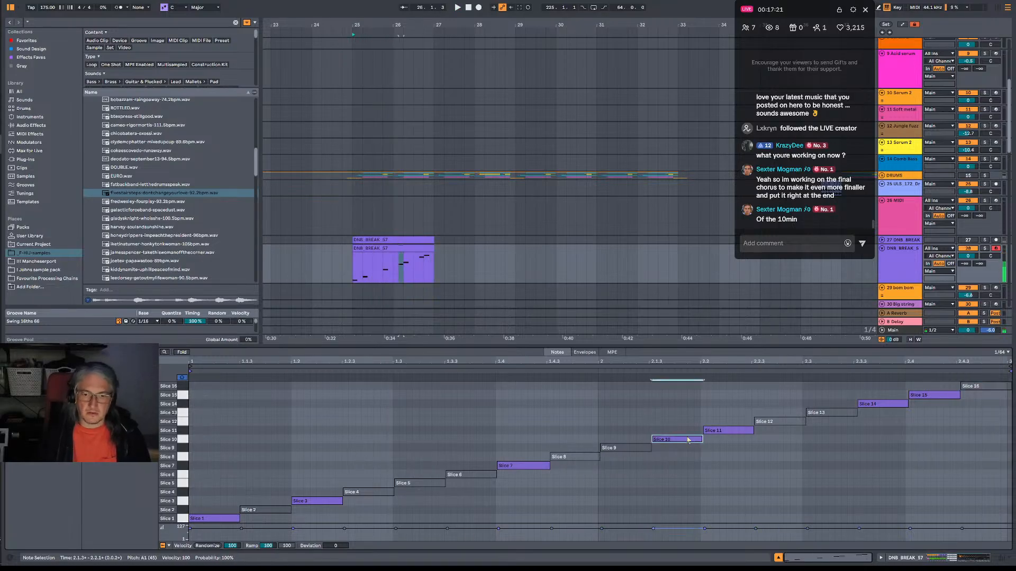
{"action": "mouse_move", "coordinate": [674, 440]}
{"action": "left_mouse_down"}
{"action": "mouse_move", "coordinate": [760, 444]}
{"action": "mouse_move", "coordinate": [779, 516]}
{"action": "mouse_move", "coordinate": [780, 480]}
{"action": "mouse_move", "coordinate": [874, 478]}
{"action": "mouse_move", "coordinate": [881, 448]}
{"action": "left_mouse_up"}
{"action": "key", "text": "space"}
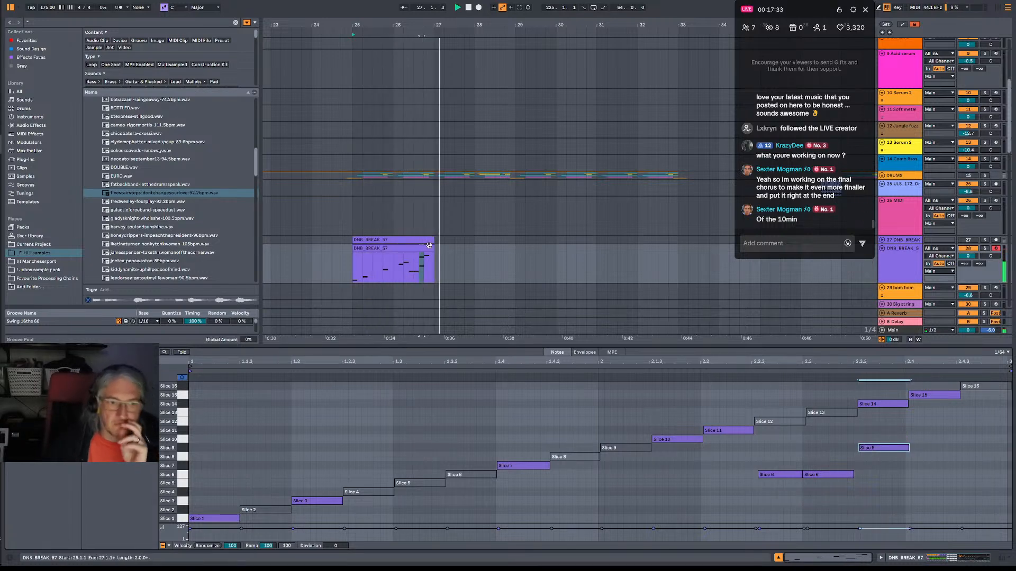
Loop the sliced DNB_BREAK_57 MIDI clip and extend it to bar 29.
{"action": "left_click_drag", "start_coordinate": [434, 252], "coordinate": [511, 258]}
{"action": "right_click", "coordinate": [451, 367]}
{"action": "left_click", "coordinate": [469, 376]}
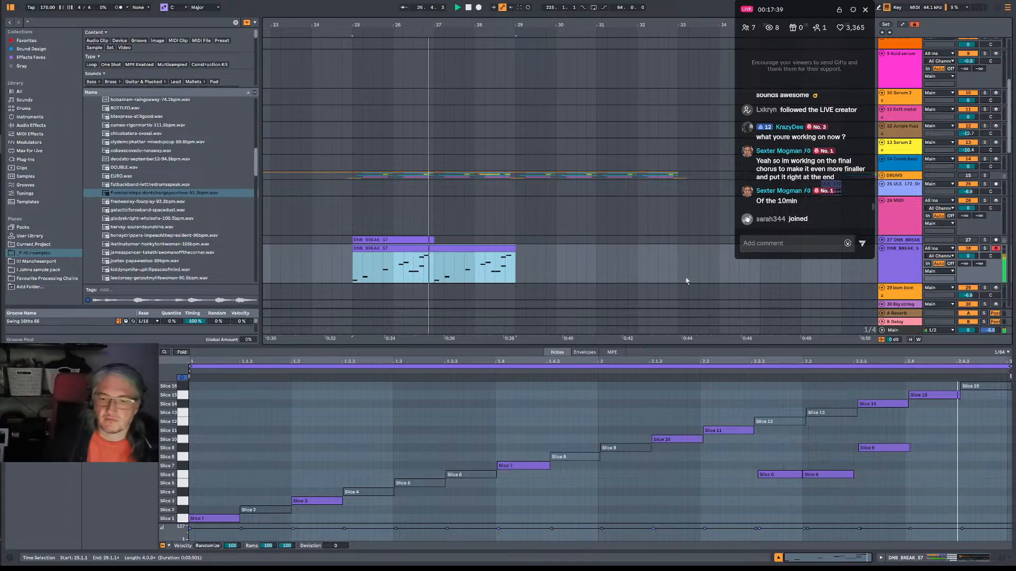
Add a note at 1.3.3, lengthen it to end at 1.4, place it on Slice 4, and play the pattern.
{"action": "left_click", "coordinate": [466, 475]}
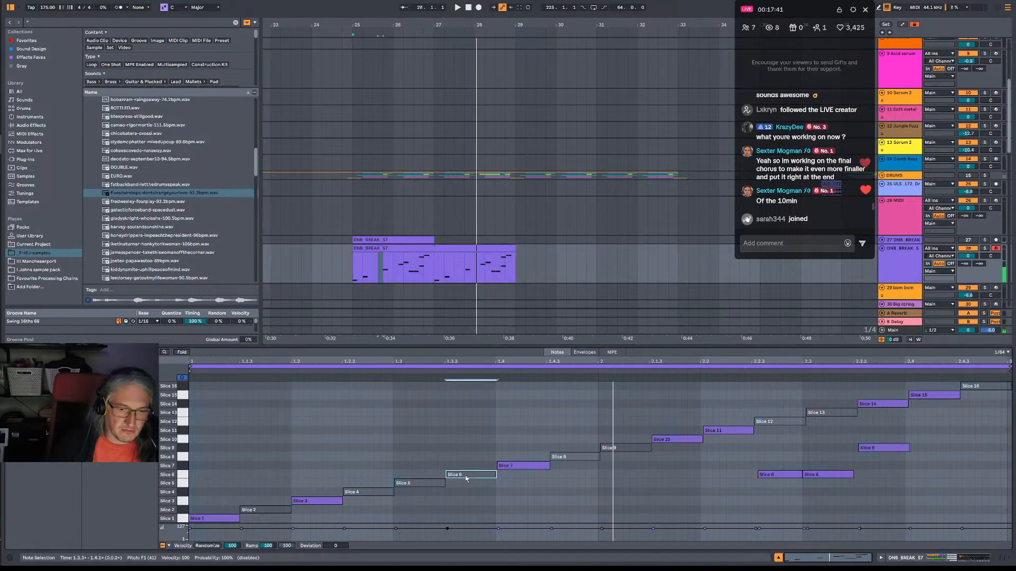
{"action": "left_click", "coordinate": [470, 487]}
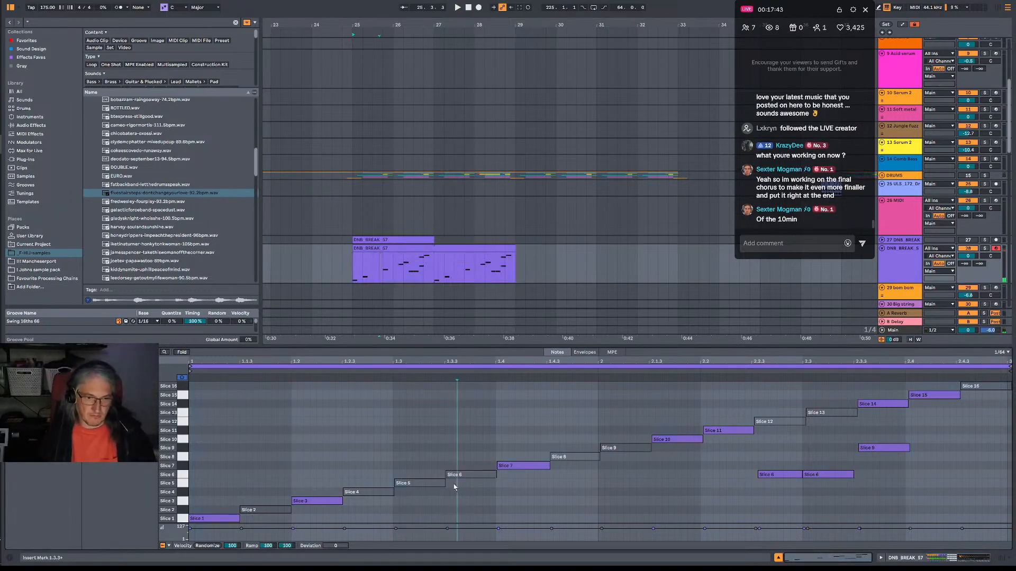
{"action": "double_click", "coordinate": [454, 487]}
{"action": "key", "text": "space"}
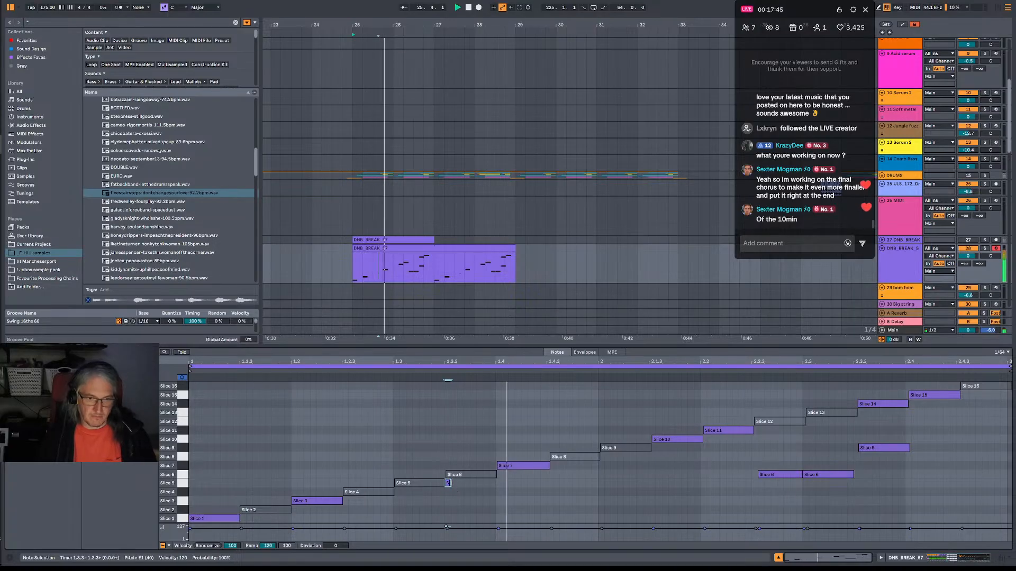
{"action": "left_click_drag", "start_coordinate": [449, 483], "coordinate": [492, 492]}
{"action": "key", "text": "space"}
{"action": "key", "text": "space"}
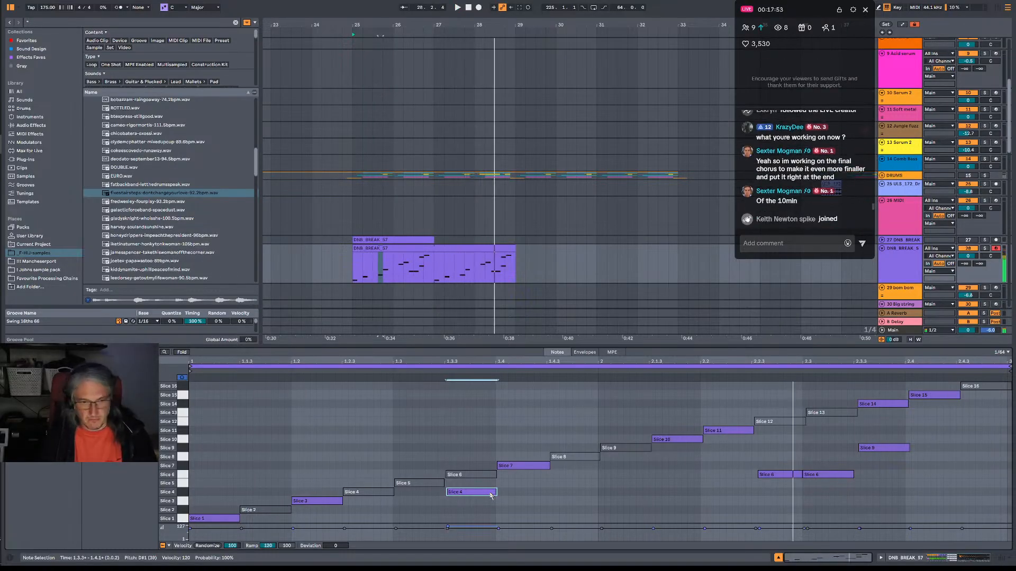
Move the added note at 1.3.3 up to Slice 10, comparing it with Slice 9 during playback.
{"action": "key", "text": "space"}
{"action": "left_click_drag", "start_coordinate": [490, 495], "coordinate": [492, 451]}
{"action": "key", "text": "space"}
{"action": "key", "text": "Up"}
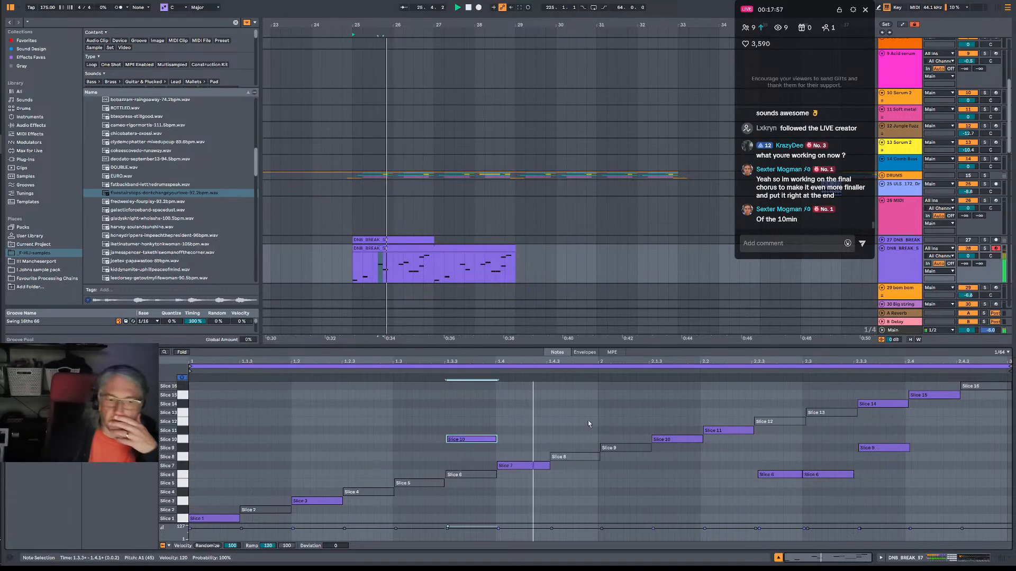
{"action": "key", "text": "Down"}
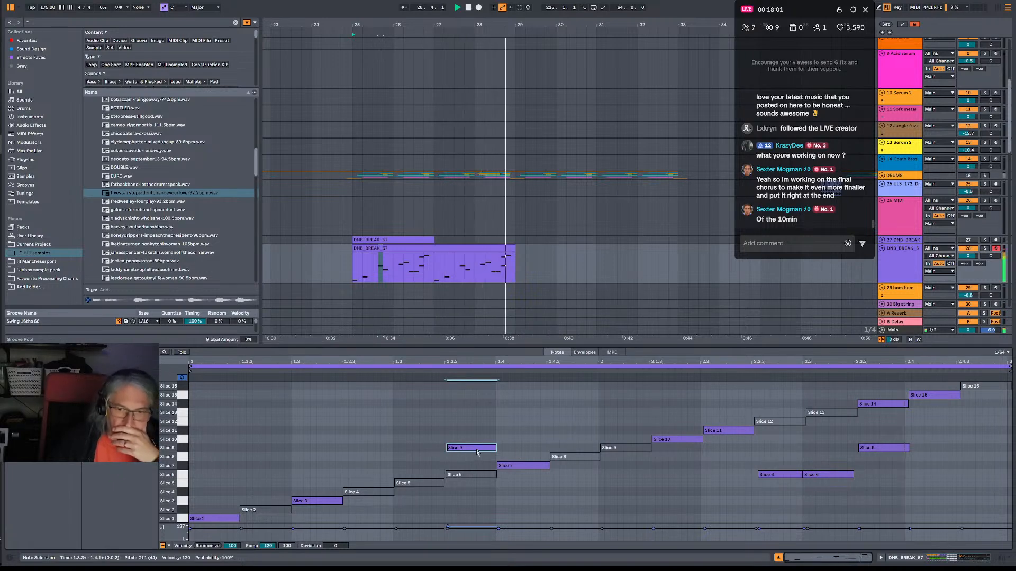
{"action": "left_click_drag", "start_coordinate": [479, 448], "coordinate": [479, 441]}
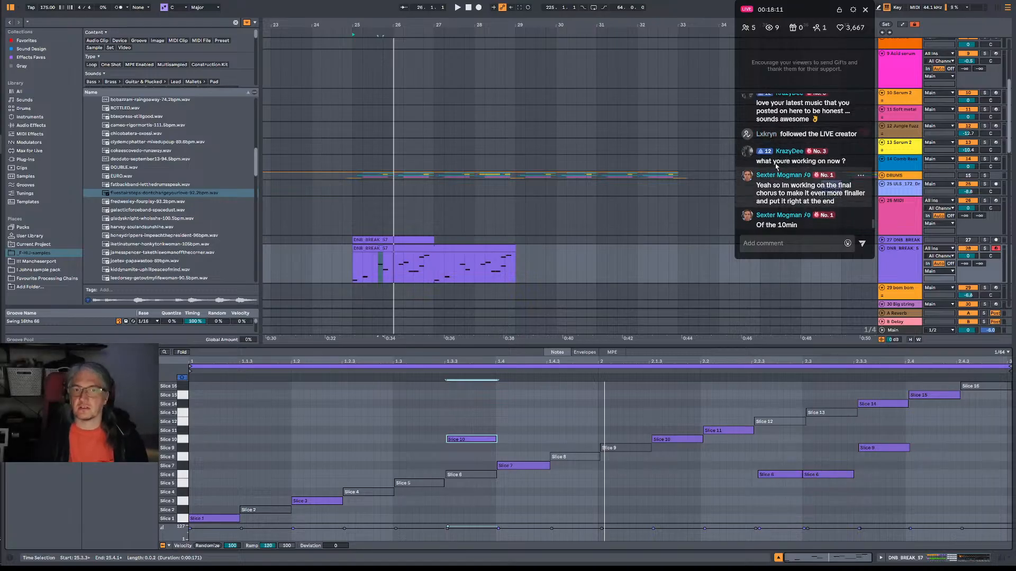
{"action": "scroll", "coordinate": [799, 179], "scroll_direction": "up", "scroll_amount": 1}
{"action": "scroll", "coordinate": [797, 190], "scroll_direction": "up", "scroll_amount": 1}
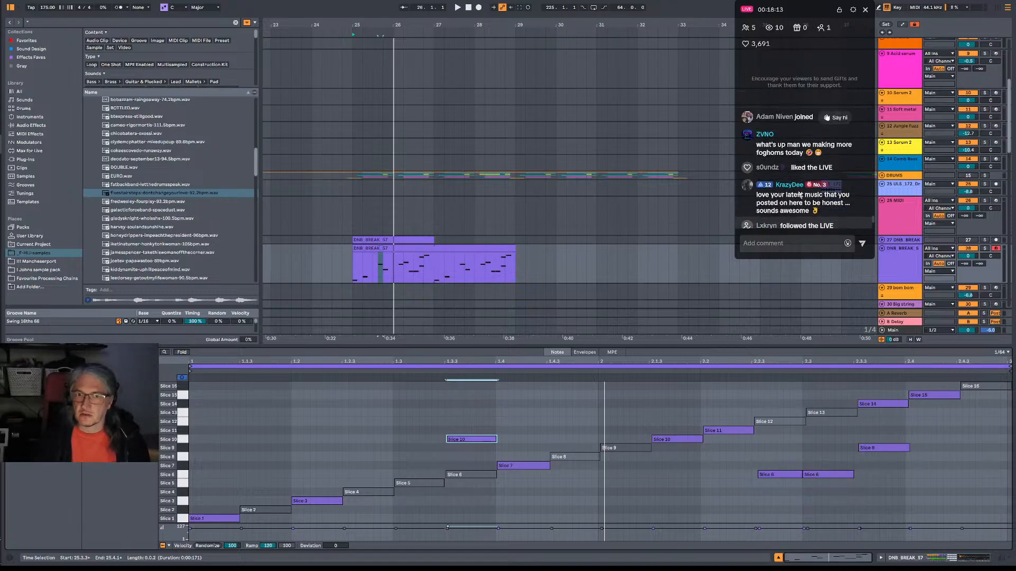
{"action": "scroll", "coordinate": [839, 198], "scroll_direction": "down", "scroll_amount": 3}
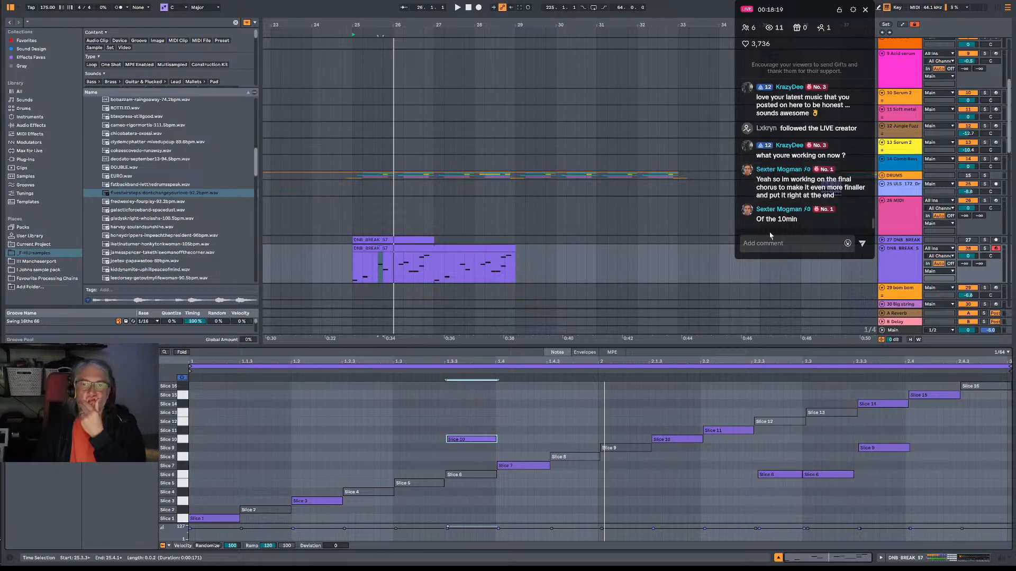
Play the pattern from bar 25 and examine the Slice 3, Slice 7 and Slice 8 samples in the DNB_BREAK_57 drum rack.
{"action": "left_click", "coordinate": [357, 274]}
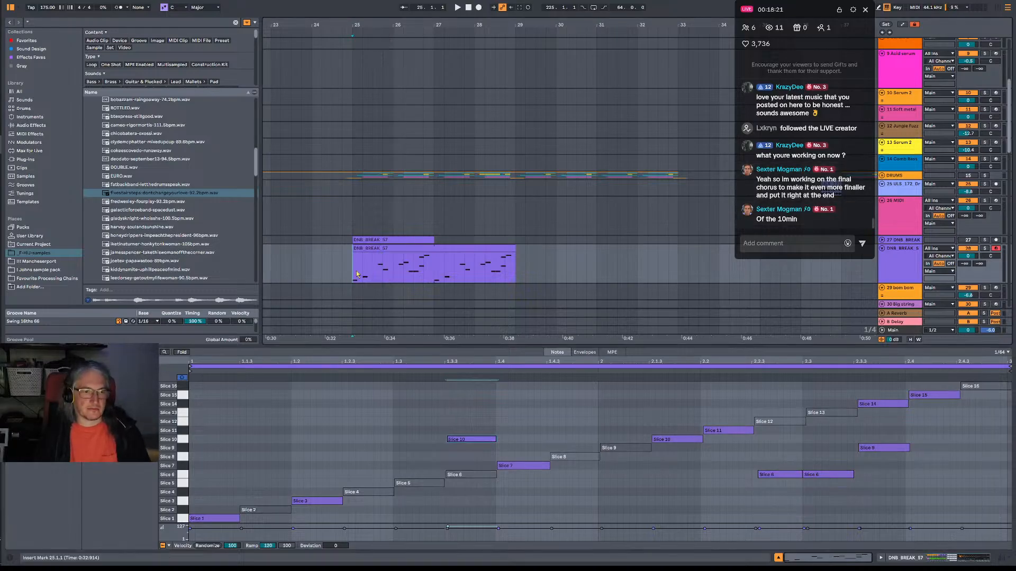
{"action": "key", "text": "space"}
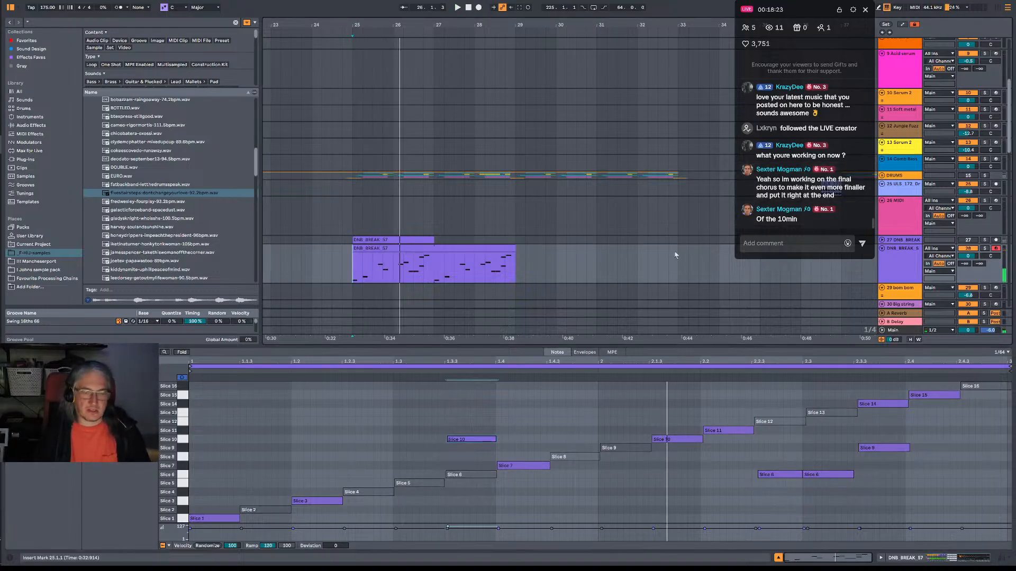
{"action": "double_click", "coordinate": [902, 264]}
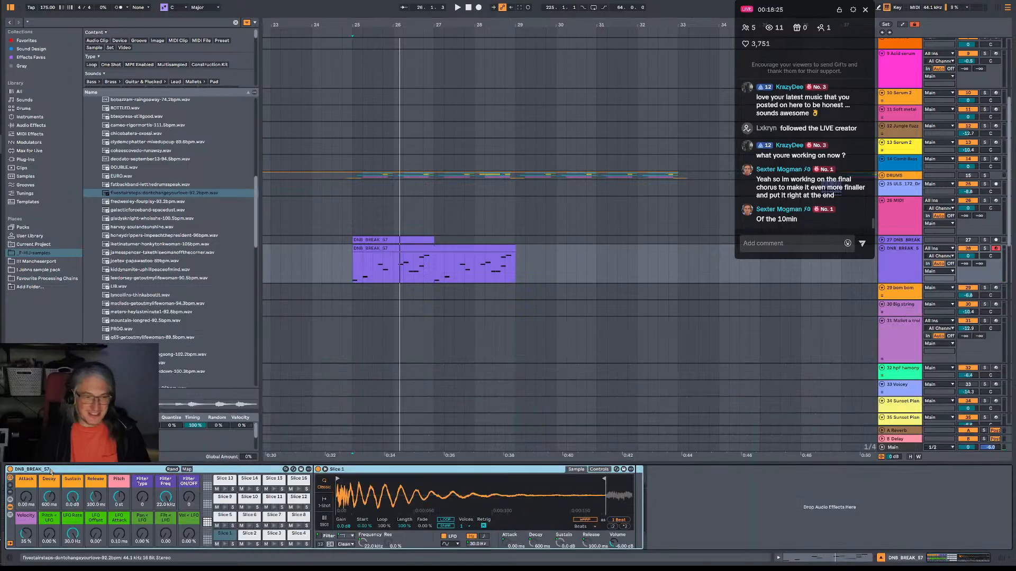
{"action": "key", "text": "space"}
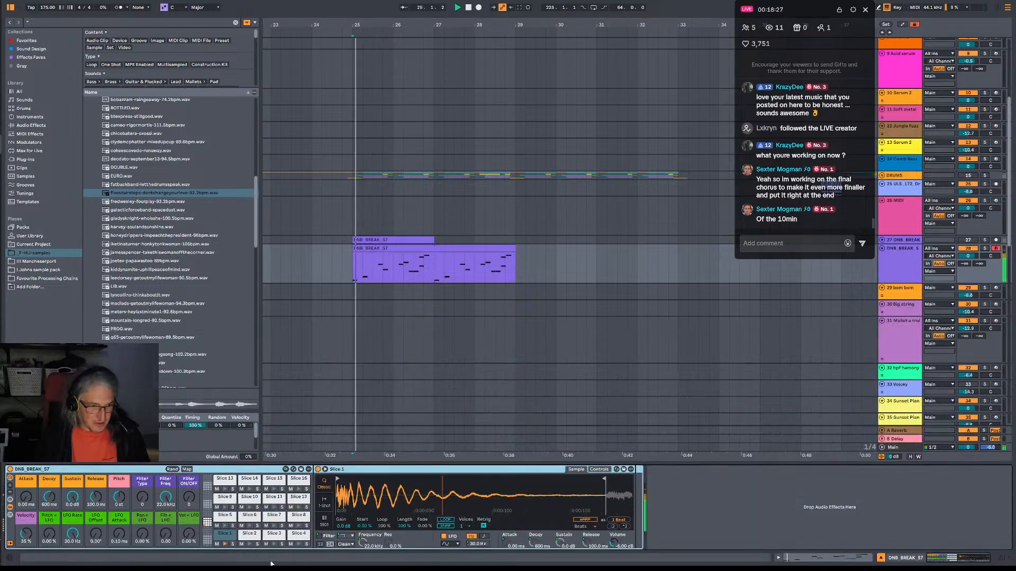
{"action": "left_click", "coordinate": [270, 535]}
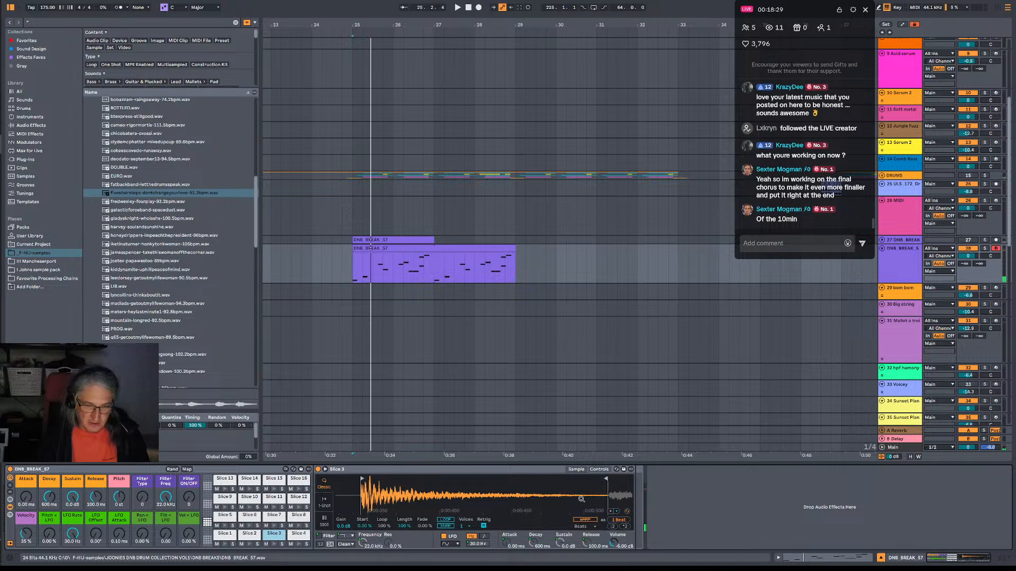
{"action": "key", "text": "space"}
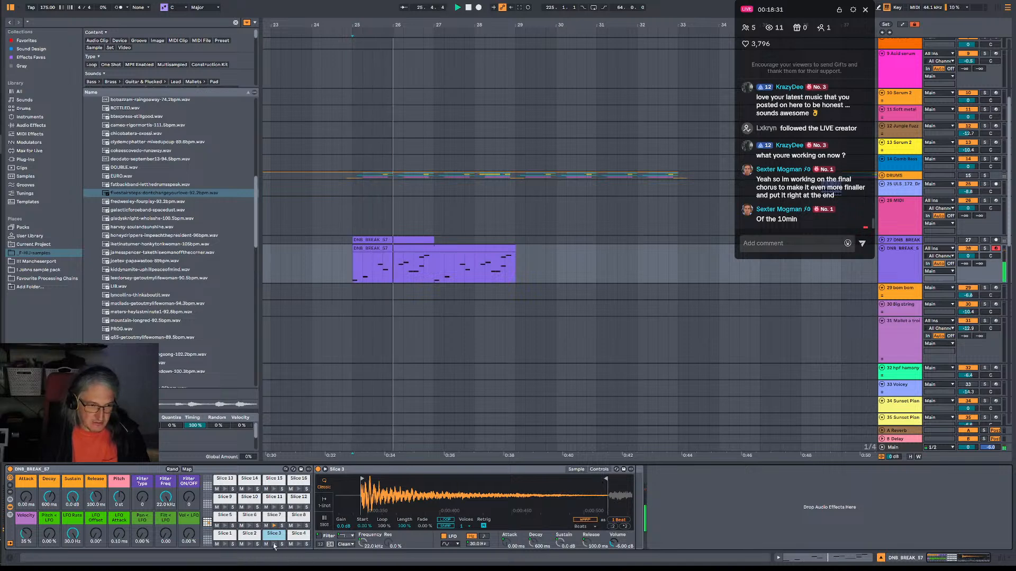
{"action": "key", "text": "space"}
{"action": "left_click", "coordinate": [275, 516]}
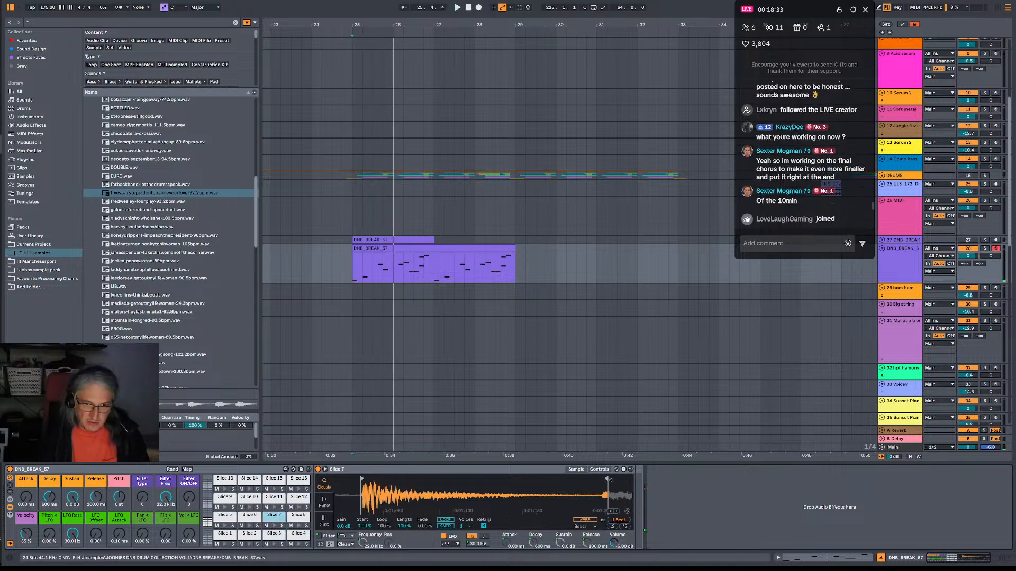
{"action": "left_click", "coordinate": [298, 516]}
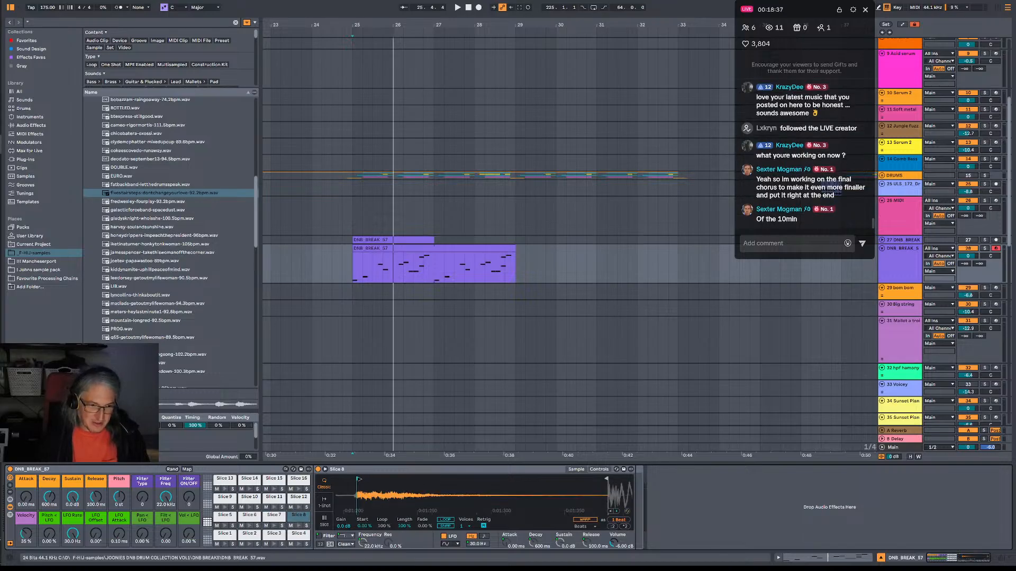
{"action": "key", "text": "space"}
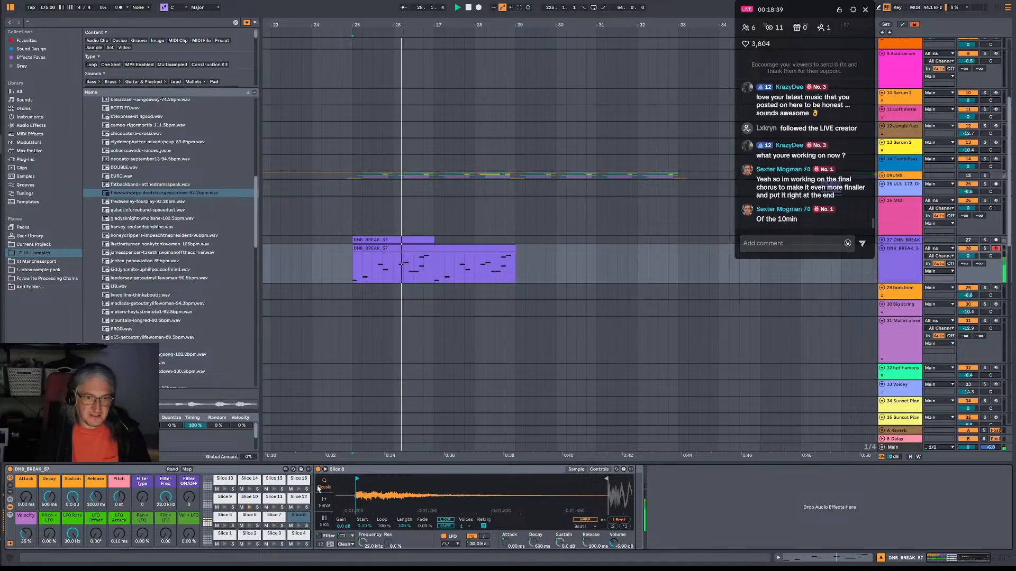
{"action": "key", "text": "space"}
Reopen the sliced clip's notes, move the Slice 14 note down to Slice 9 in place of the existing one, and play it.
{"action": "key", "text": "space"}
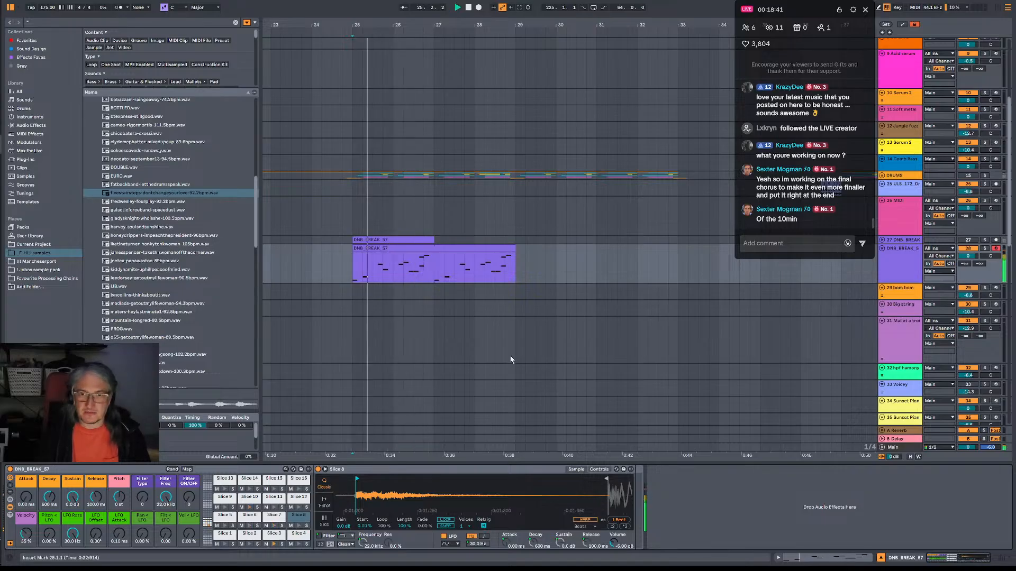
{"action": "double_click", "coordinate": [513, 259]}
{"action": "key", "text": "space"}
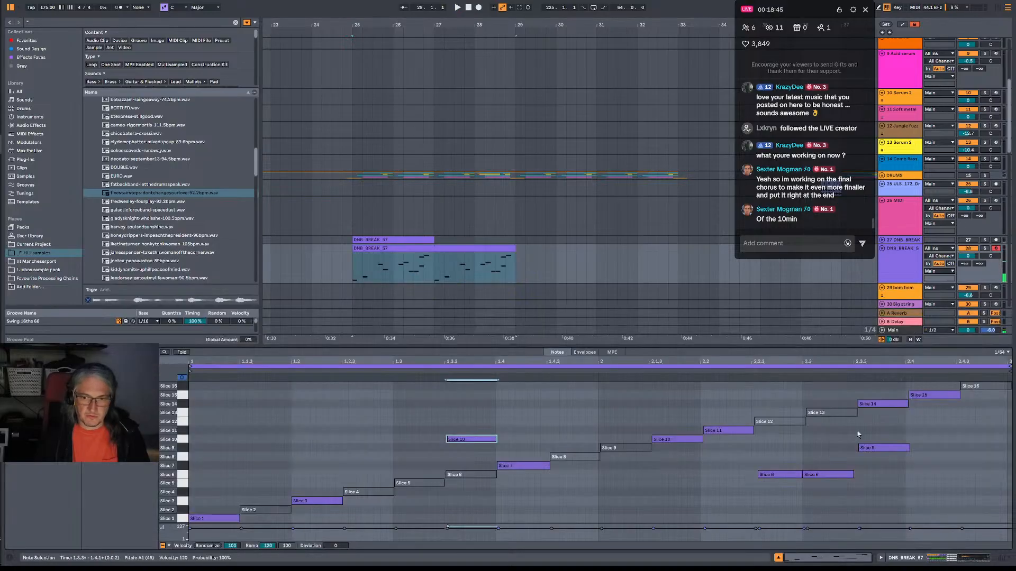
{"action": "left_click_drag", "start_coordinate": [868, 407], "coordinate": [877, 448]}
{"action": "key", "text": "space"}
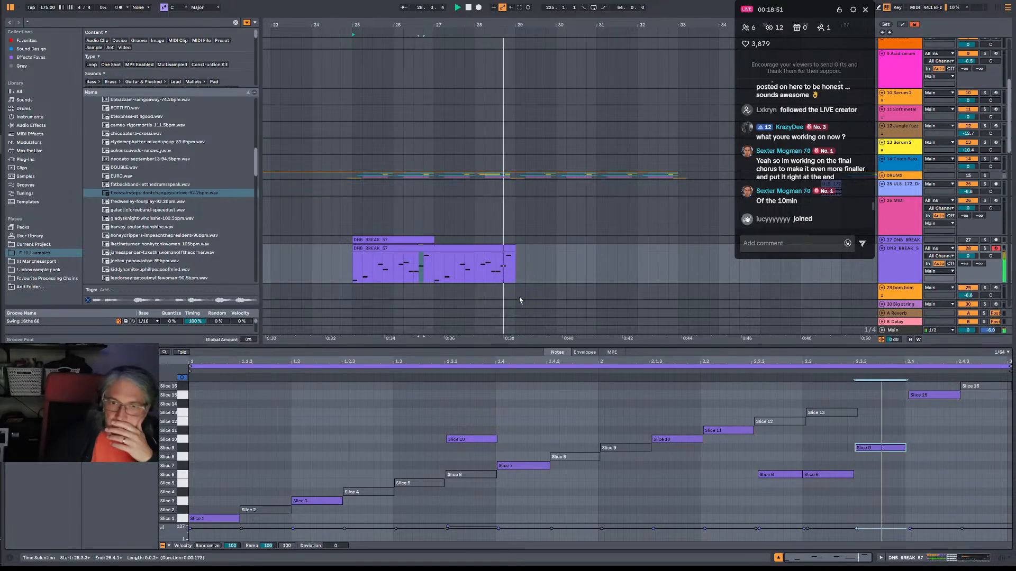
Extend the looped sliced clip to bar 33, select its first two bars, and play from bar 25.
{"action": "left_click_drag", "start_coordinate": [497, 259], "coordinate": [683, 248]}
{"action": "key", "text": "space"}
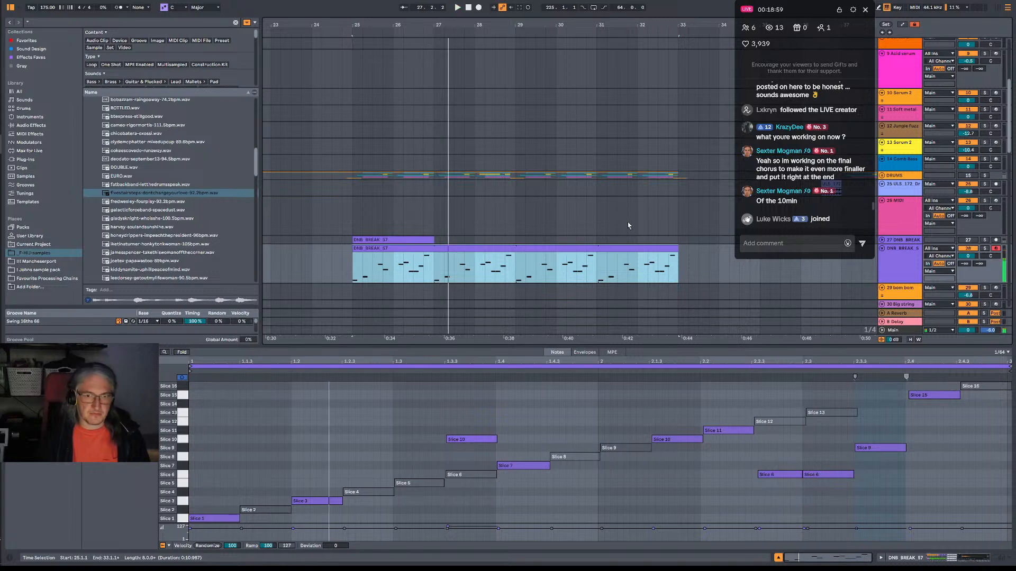
{"action": "left_click_drag", "start_coordinate": [1009, 366], "coordinate": [1005, 367]}
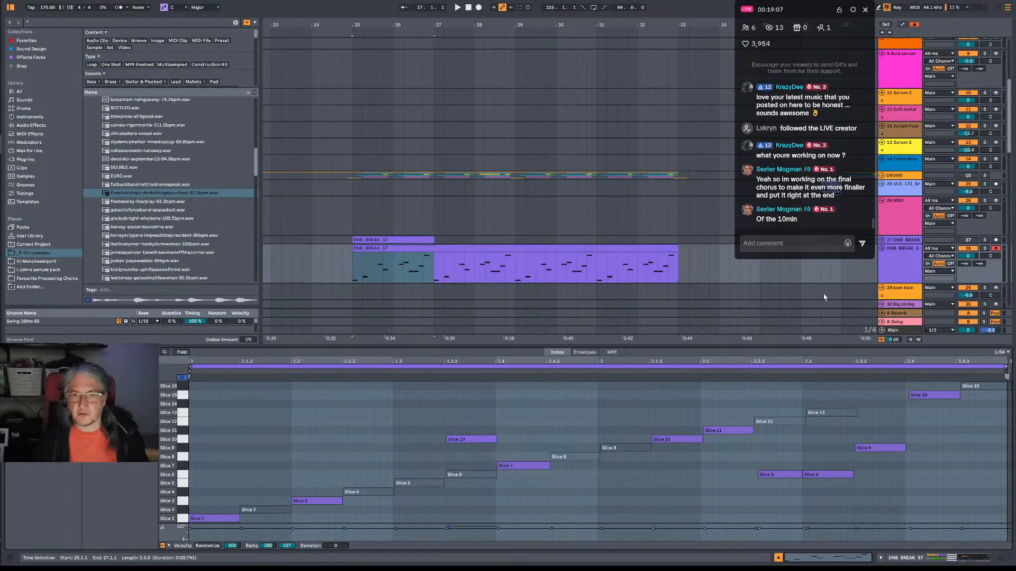
{"action": "key", "text": "space"}
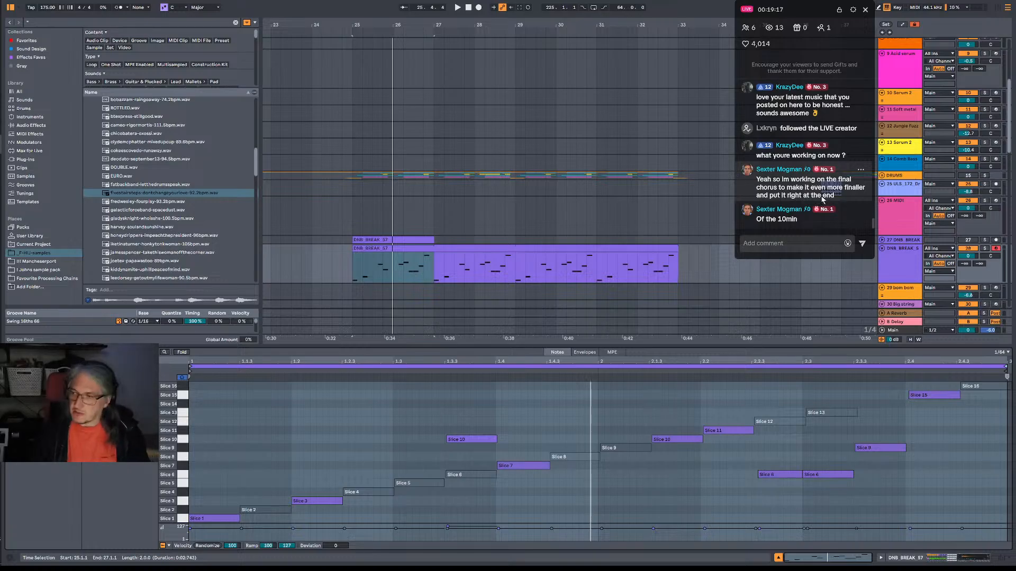
{"action": "left_click", "coordinate": [356, 276]}
{"action": "key", "text": "space"}
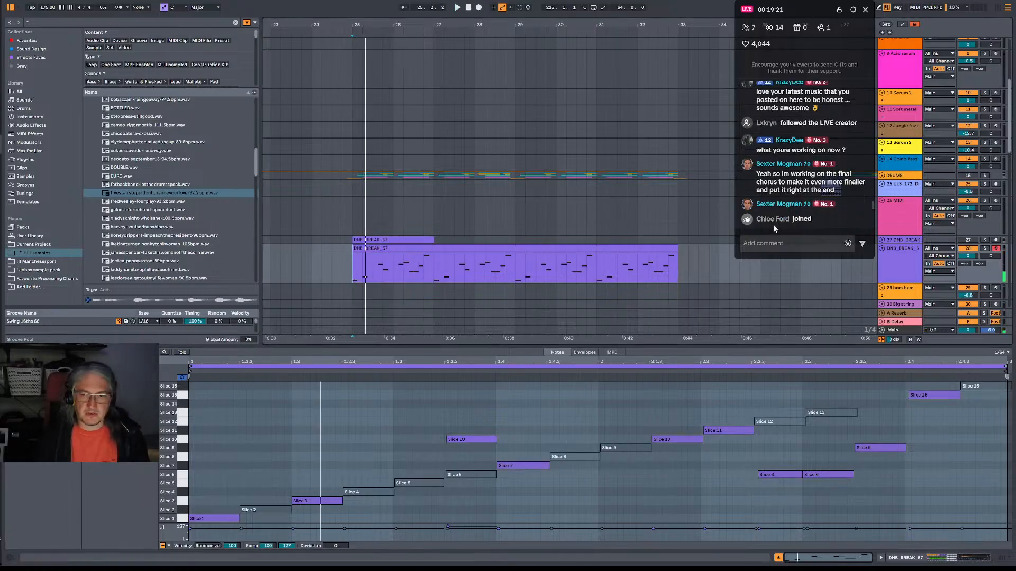
Arm track 33 Voicey and play the sliced drum pattern from bar 25.
{"action": "scroll", "coordinate": [721, 258], "scroll_direction": "down", "scroll_amount": 1}
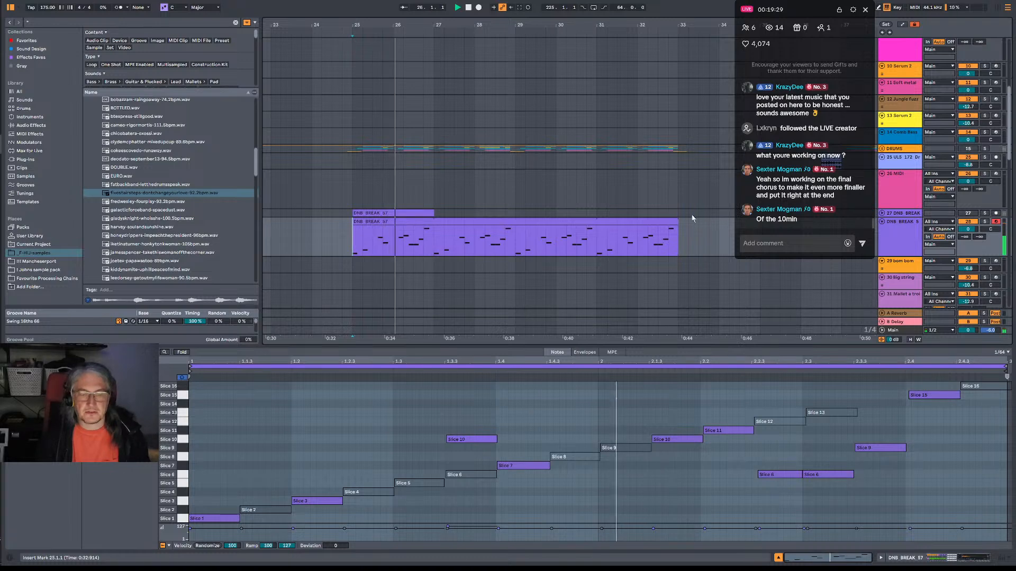
{"action": "scroll", "coordinate": [916, 255], "scroll_direction": "down", "scroll_amount": 3}
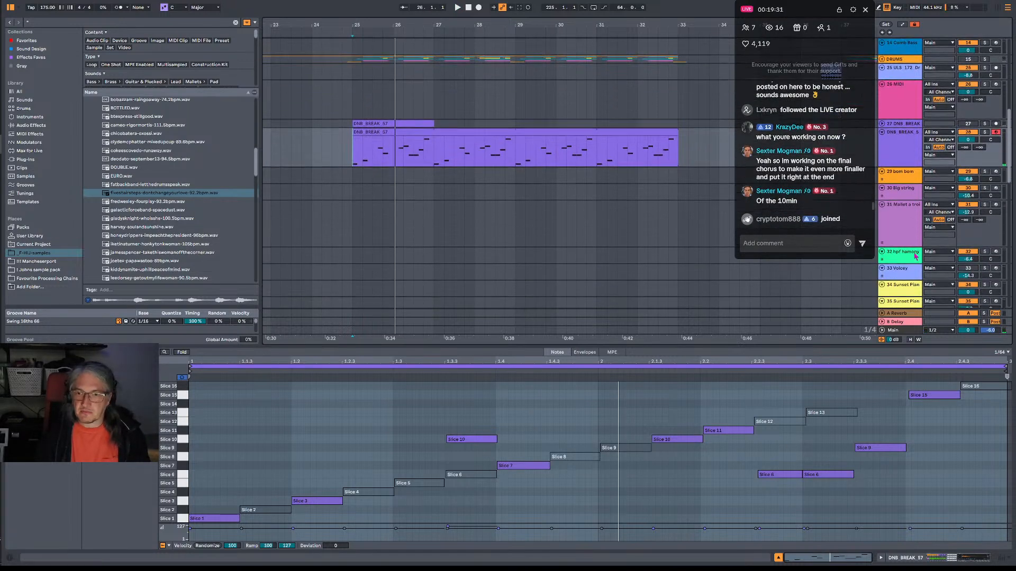
{"action": "left_click", "coordinate": [996, 269]}
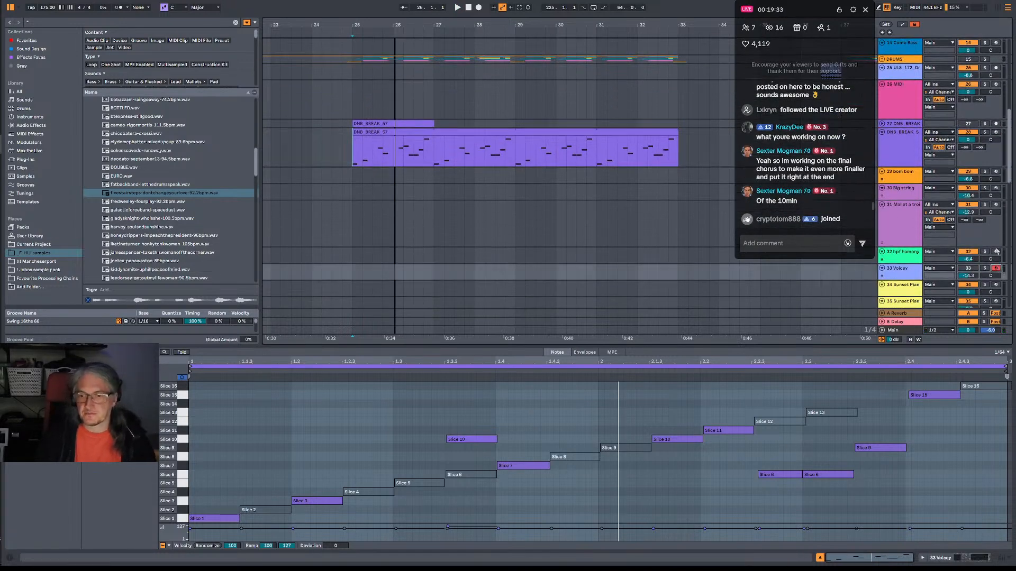
{"action": "key", "text": "space"}
{"action": "left_click", "coordinate": [350, 151]}
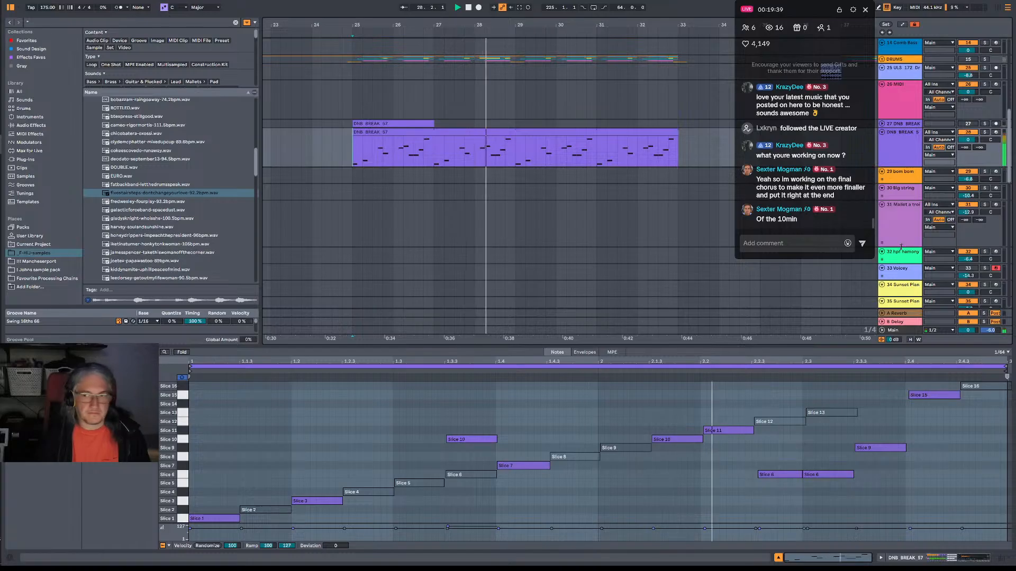
Arm track 29 and then track 31 Mallet a trois, and fold tracks 31 and 30 Big string.
{"action": "left_click", "coordinate": [995, 172]}
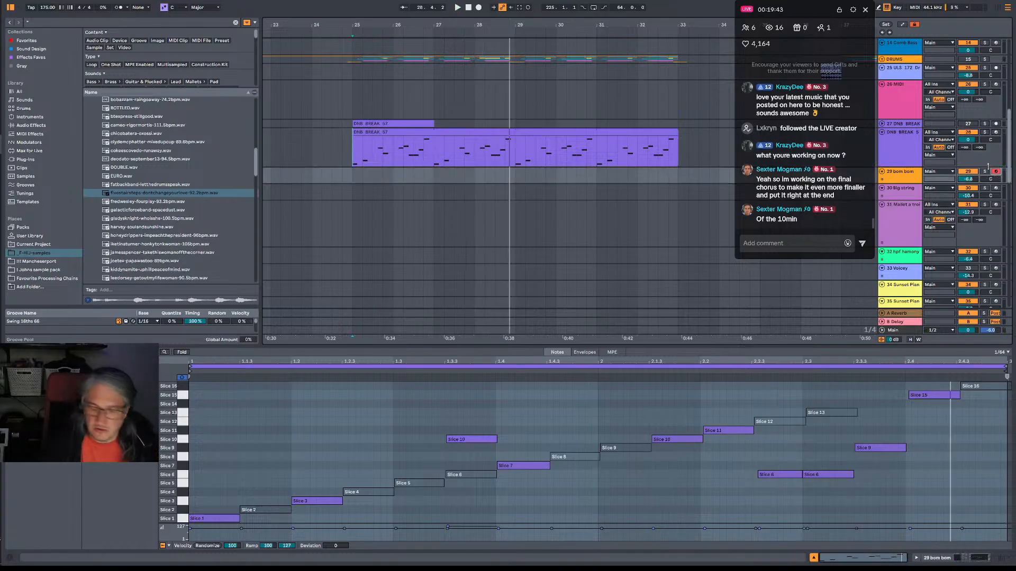
{"action": "left_click", "coordinate": [996, 205]}
{"action": "left_click", "coordinate": [882, 205]}
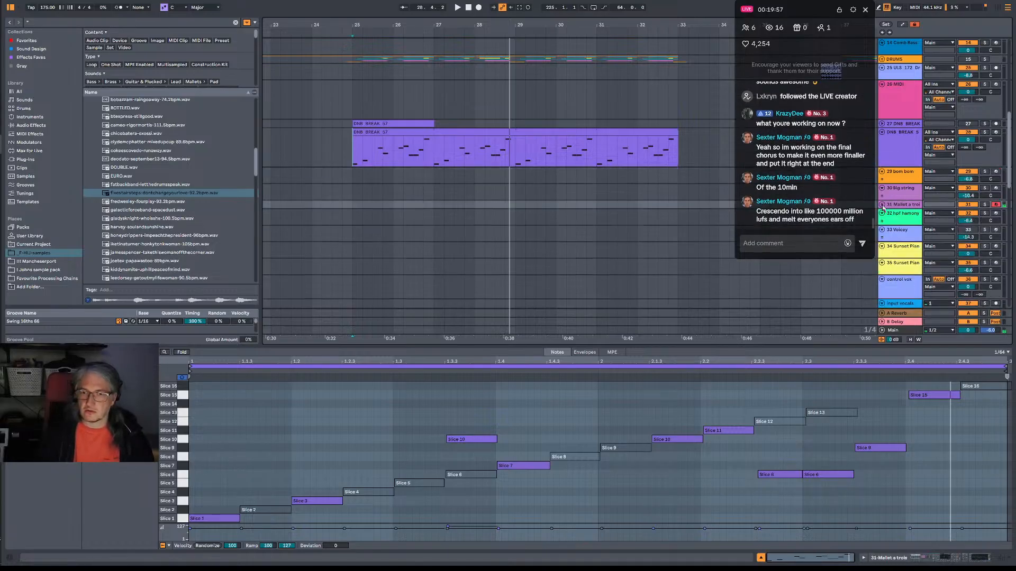
{"action": "left_click", "coordinate": [882, 189]}
Arm in turn track 32 hpf harmony, Sunset Pianos tracks 34 and 35, and finally the control vox track.
{"action": "left_click", "coordinate": [995, 206]}
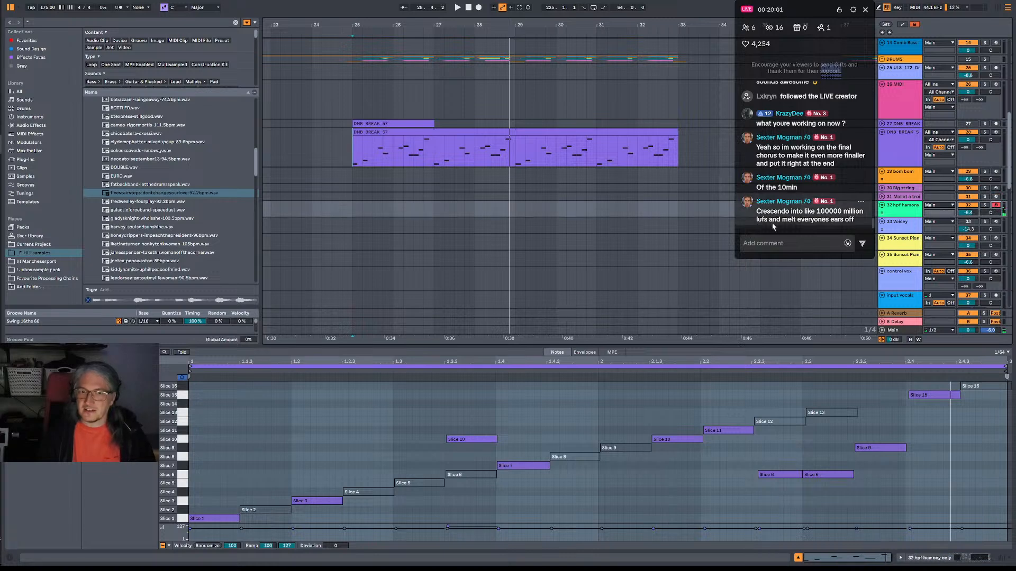
{"action": "left_click", "coordinate": [996, 239]}
{"action": "left_click", "coordinate": [997, 255]}
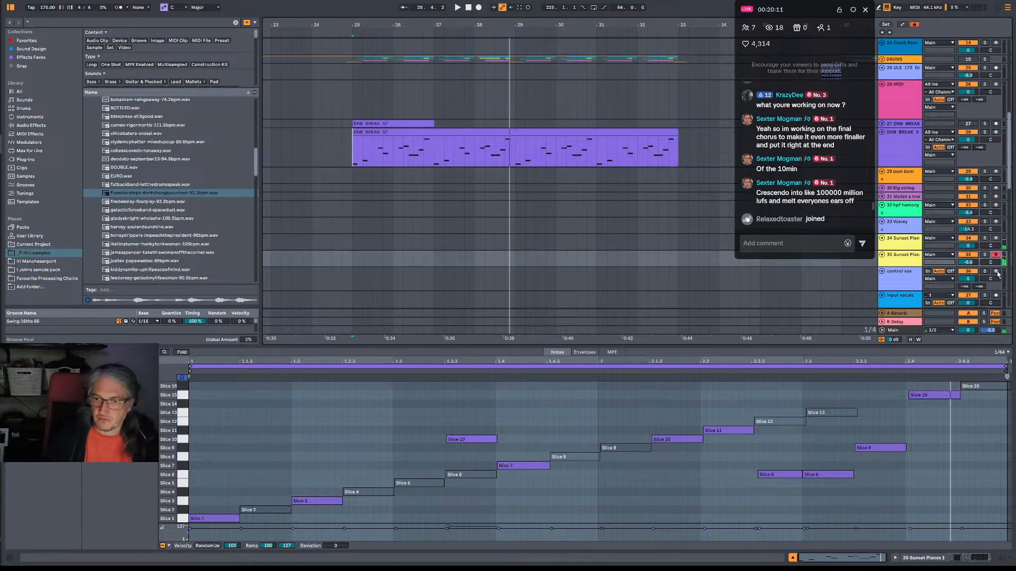
{"action": "left_click", "coordinate": [996, 272]}
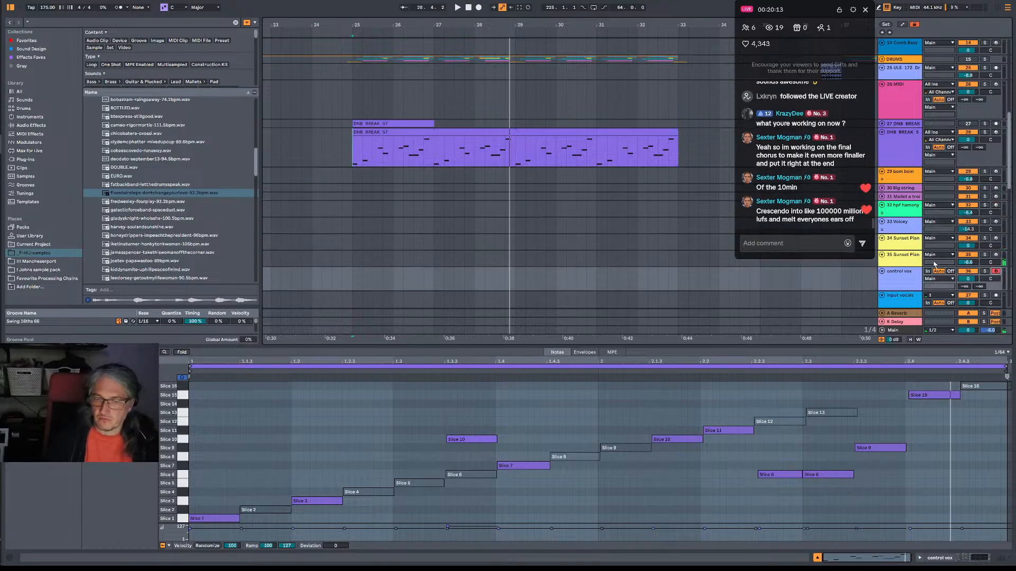
Arm in turn track 39 harmony only, track 53 Serum 2 and track 54 Serum 2, and play from bar 25.
{"action": "scroll", "coordinate": [993, 254], "scroll_direction": "down", "scroll_amount": 5}
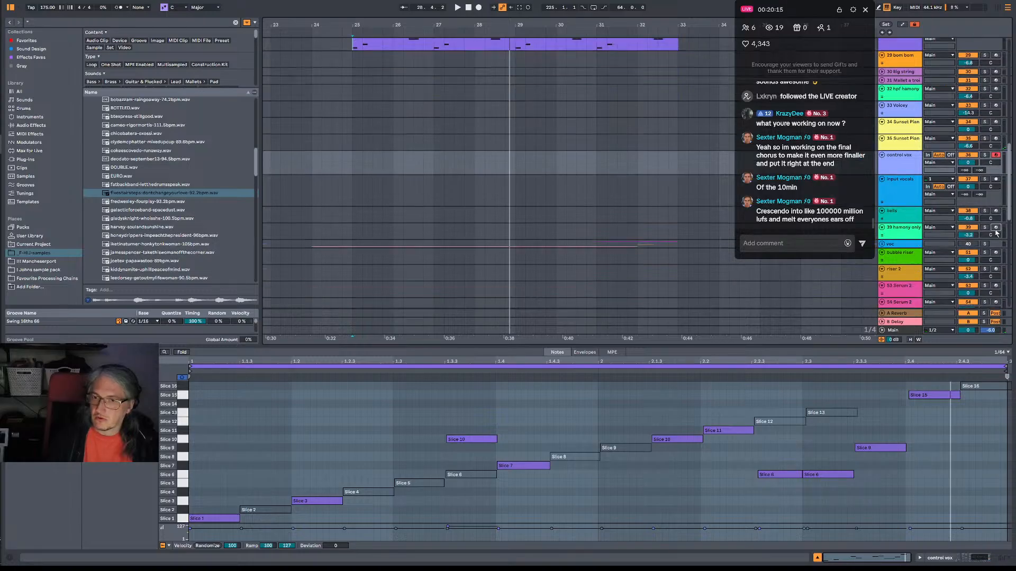
{"action": "left_click", "coordinate": [995, 228]}
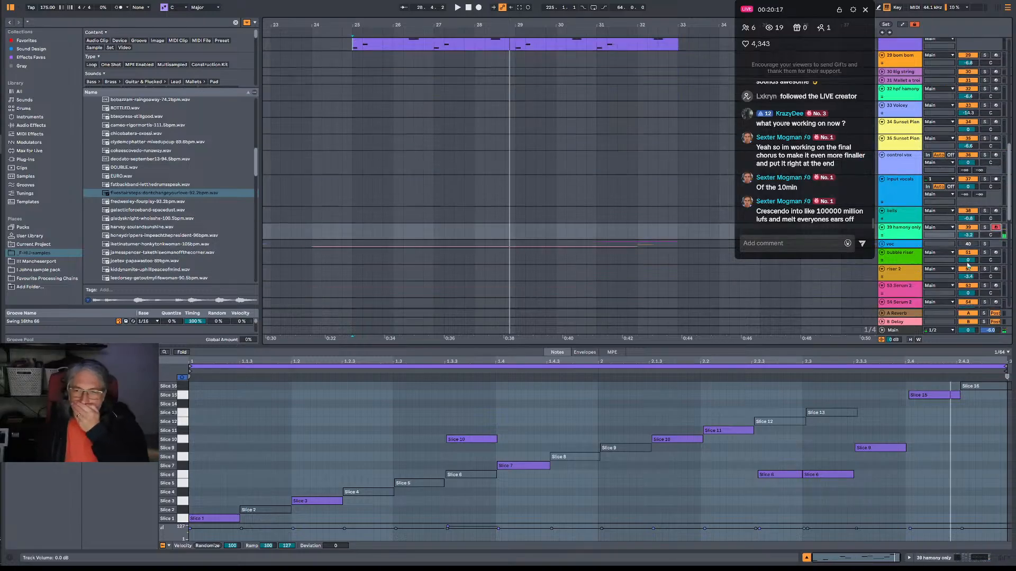
{"action": "left_click", "coordinate": [996, 286]}
{"action": "scroll", "coordinate": [898, 277], "scroll_direction": "down", "scroll_amount": 3}
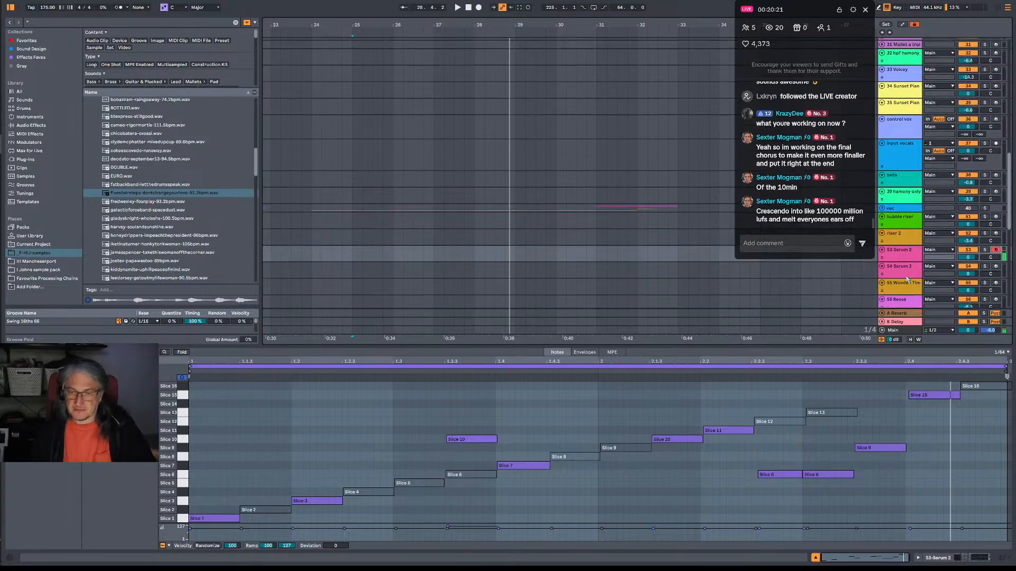
{"action": "left_click", "coordinate": [997, 267]}
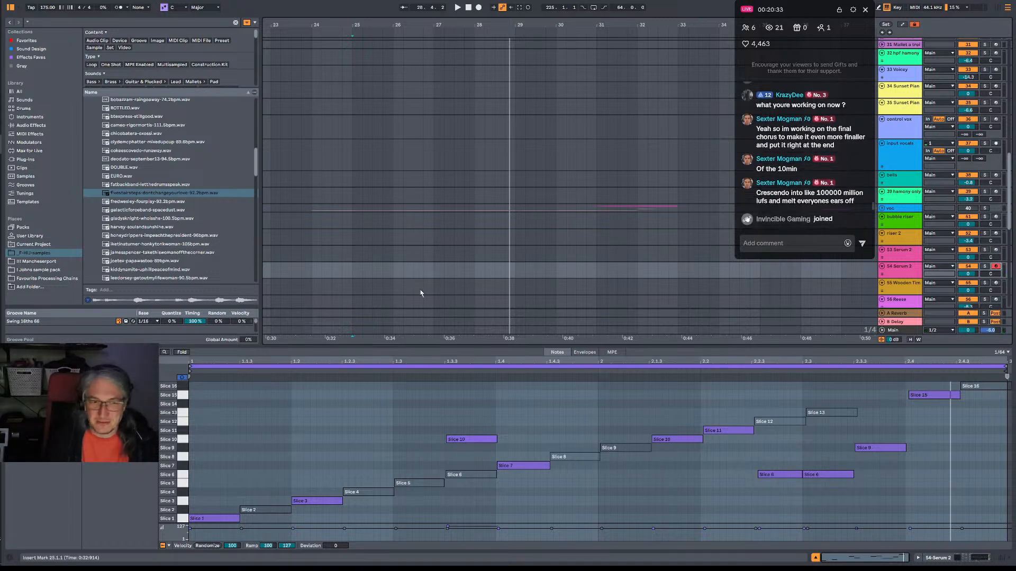
{"action": "left_click", "coordinate": [353, 272]}
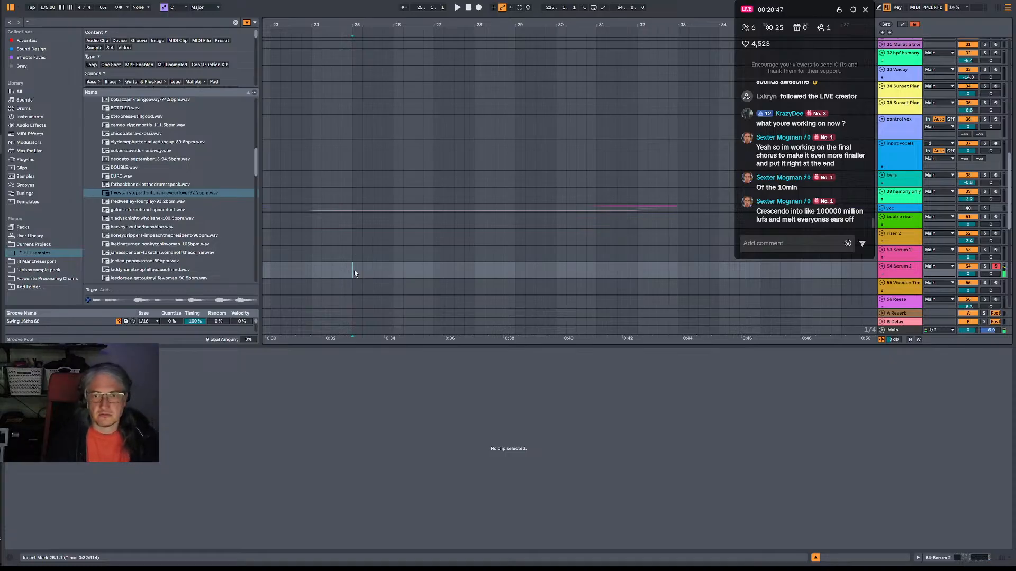
{"action": "key", "text": "space"}
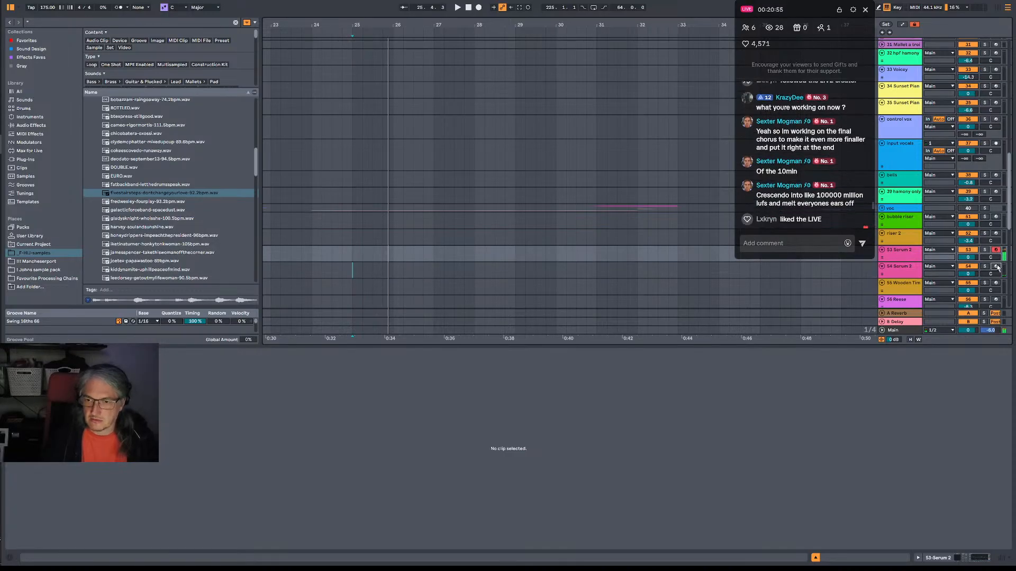
Arm in turn track 26 MIDI, track 30 Big string, track 9 Acid serum and finally track 11 Soft metal.
{"action": "scroll", "coordinate": [898, 276], "scroll_direction": "down", "scroll_amount": 1}
{"action": "scroll", "coordinate": [898, 276], "scroll_direction": "down", "scroll_amount": 2}
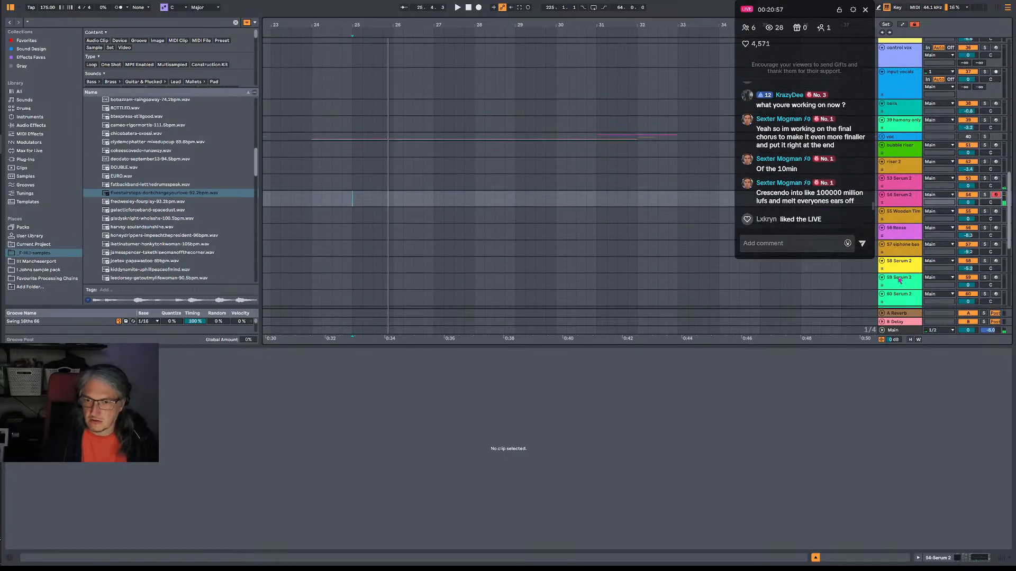
{"action": "scroll", "coordinate": [998, 212], "scroll_direction": "up", "scroll_amount": 10}
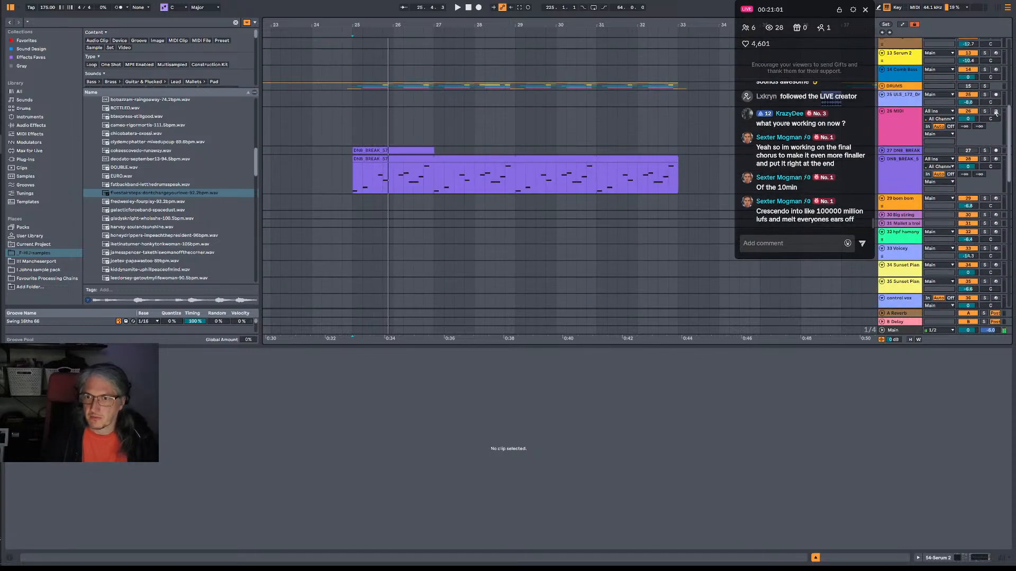
{"action": "left_click", "coordinate": [995, 112]}
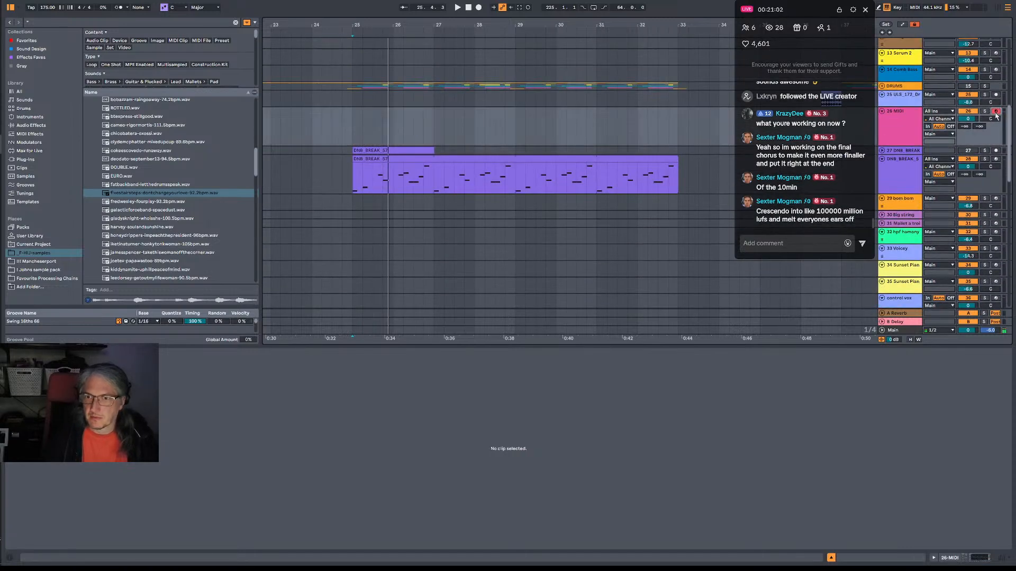
{"action": "left_click", "coordinate": [996, 214]}
{"action": "scroll", "coordinate": [984, 118], "scroll_direction": "up", "scroll_amount": 4}
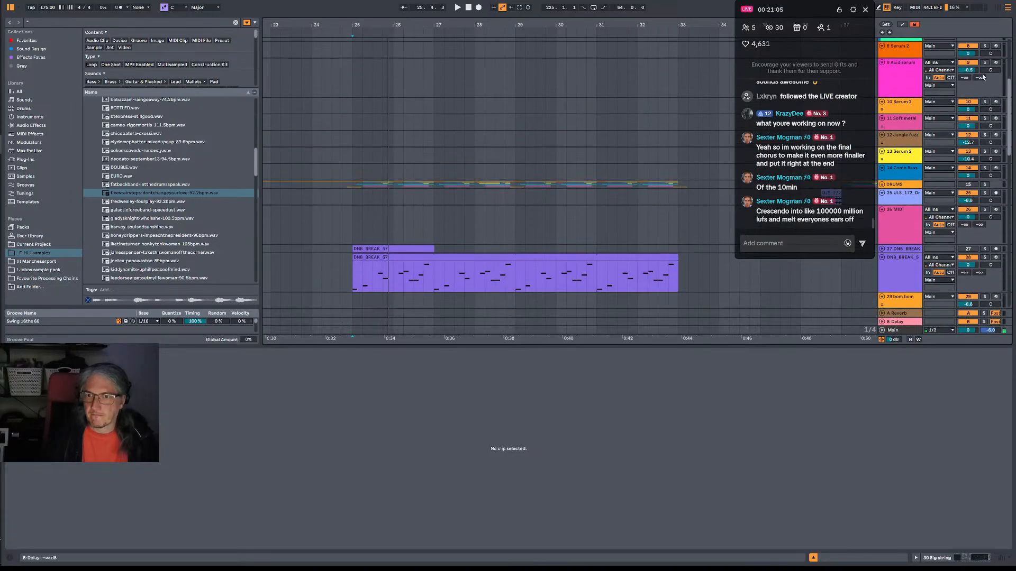
{"action": "left_click", "coordinate": [996, 63]}
{"action": "scroll", "coordinate": [1000, 133], "scroll_direction": "up", "scroll_amount": 2}
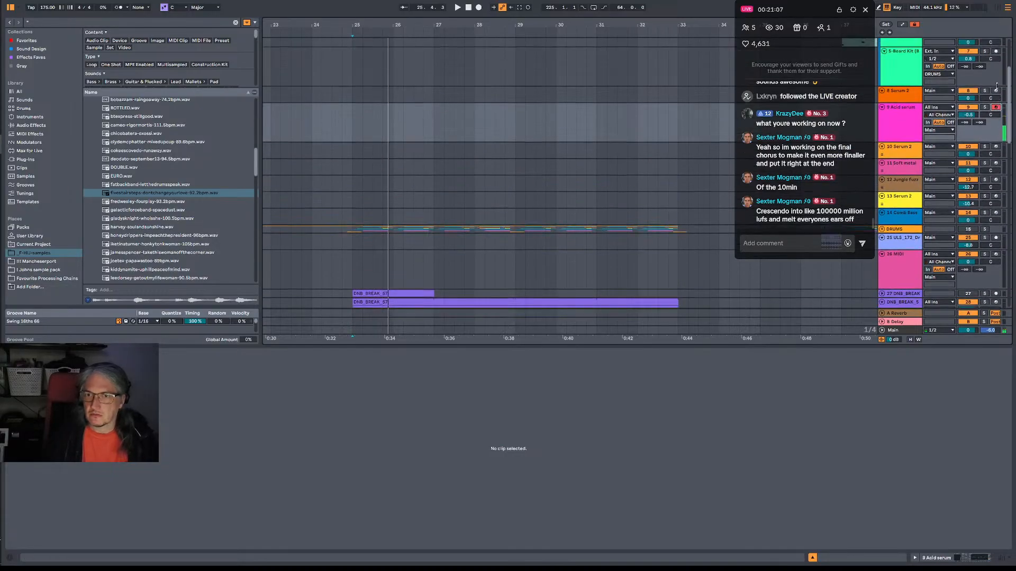
{"action": "left_click", "coordinate": [996, 173]}
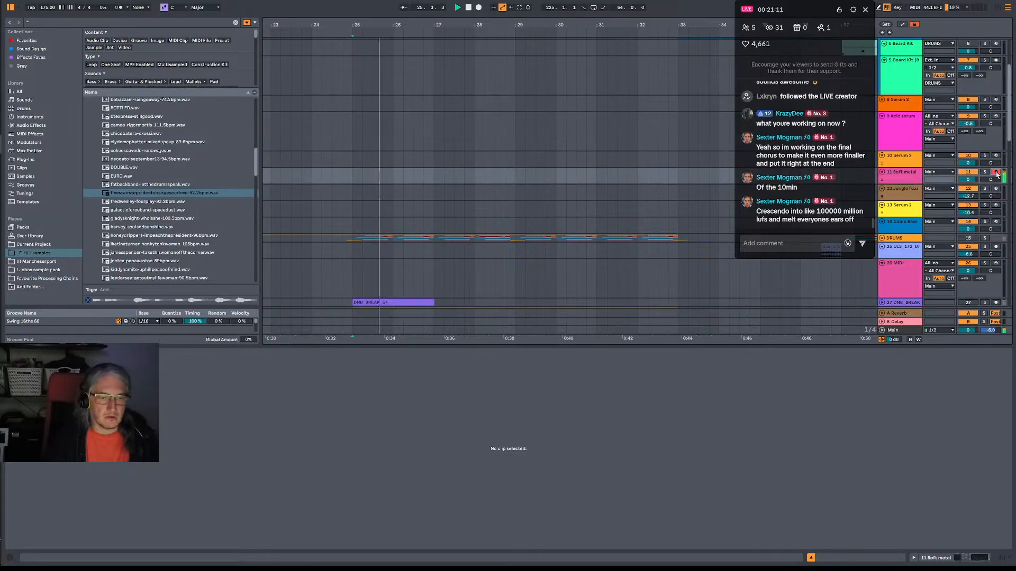
Open the Serum 2 instrument on track 11 Soft metal and save its sound as a preset in the user BASS > Forghorns folder.
{"action": "double_click", "coordinate": [919, 181]}
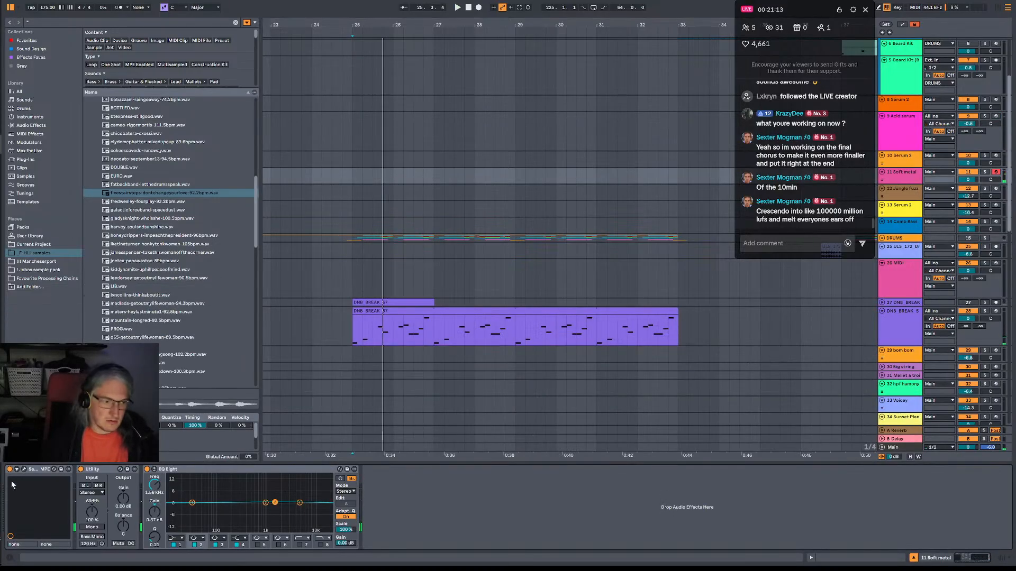
{"action": "left_click", "coordinate": [22, 471]}
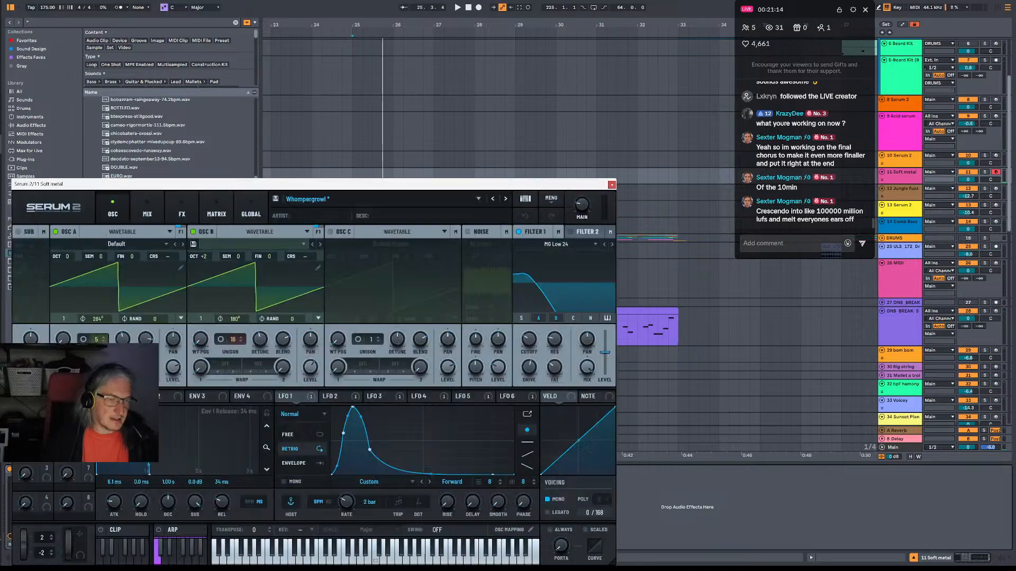
{"action": "left_click", "coordinate": [274, 200]}
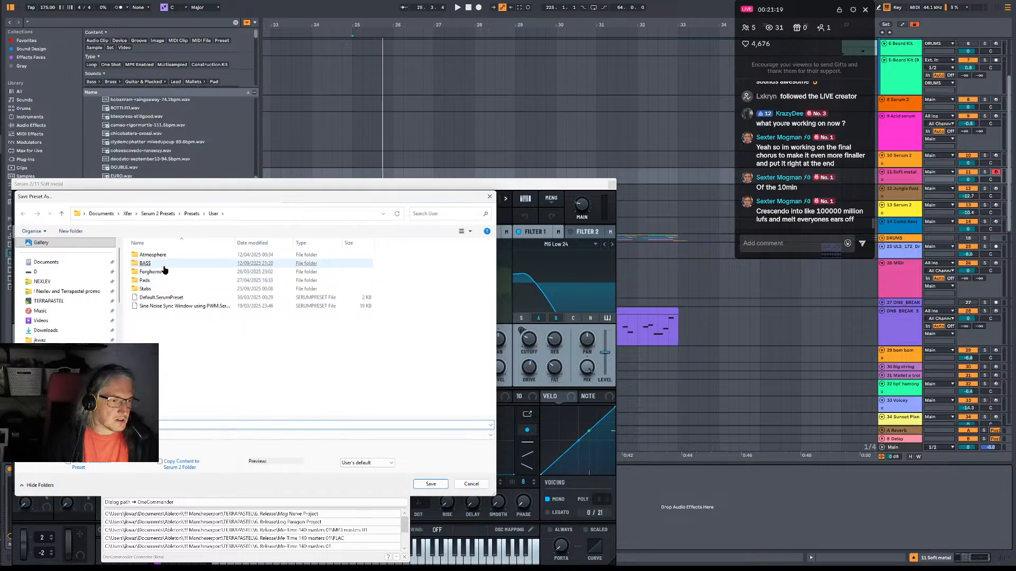
{"action": "double_click", "coordinate": [146, 264]}
{"action": "left_click", "coordinate": [177, 269]}
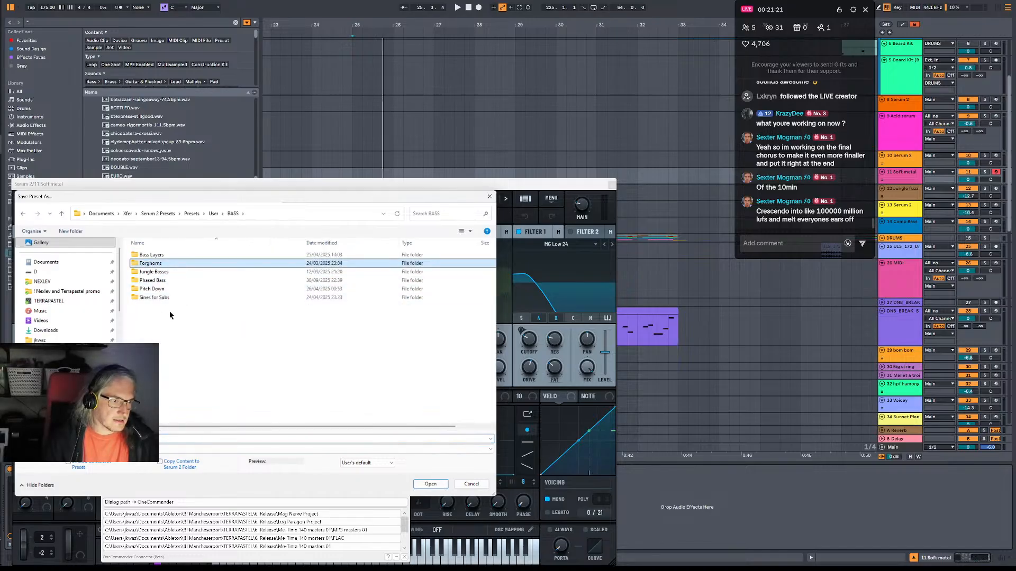
{"action": "double_click", "coordinate": [151, 264]}
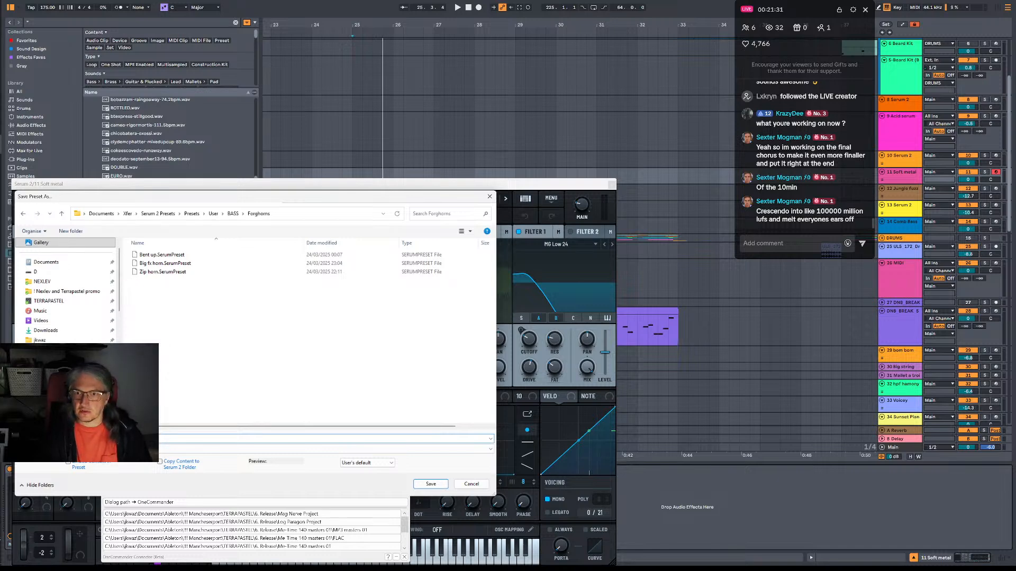
{"action": "key", "text": "Escape"}
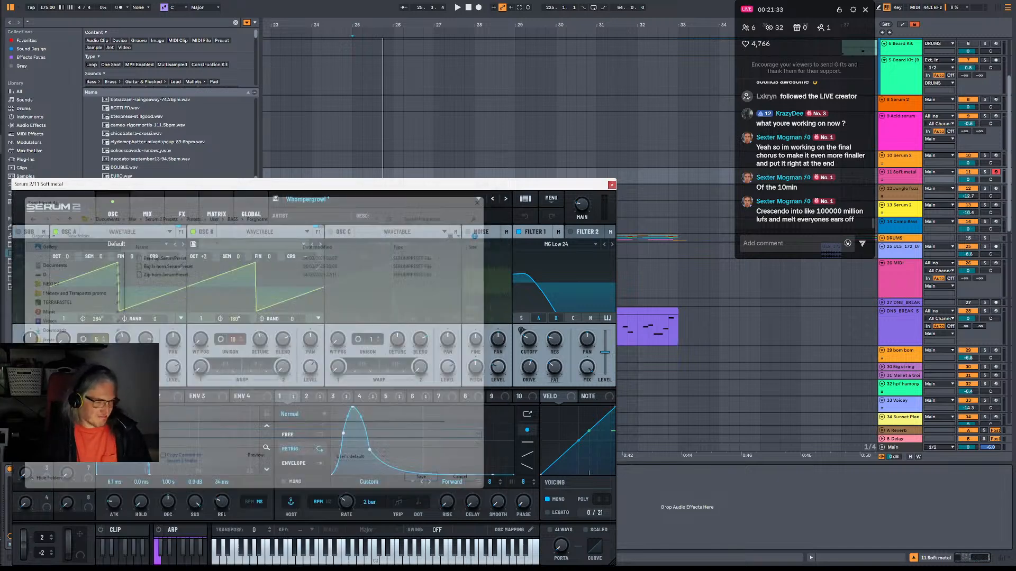
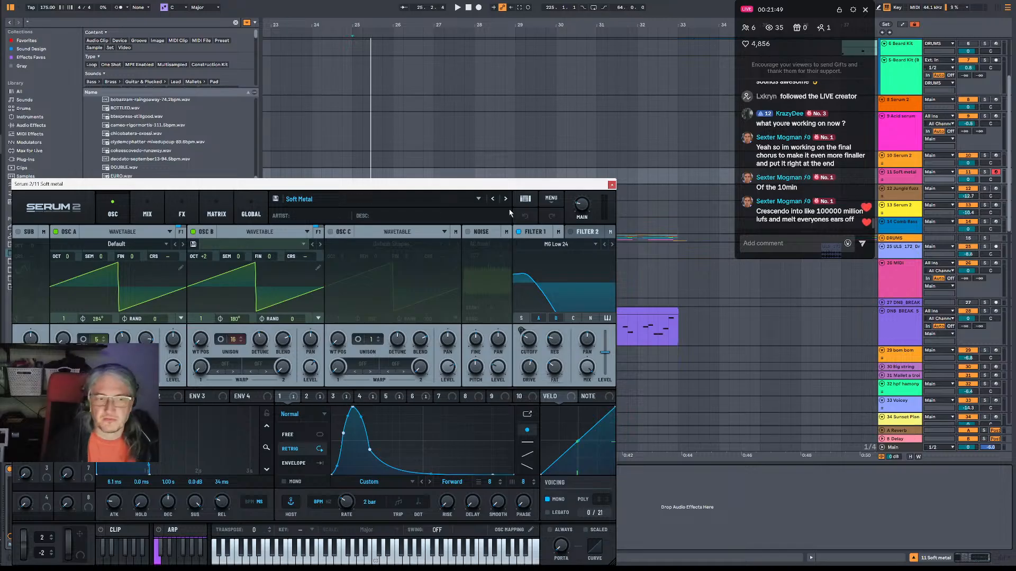
Review the patch's effects and modulation routings, and raise the output of LFO 5's modulation of Main Tuning.
{"action": "left_click", "coordinate": [307, 397]}
{"action": "left_click", "coordinate": [181, 211]}
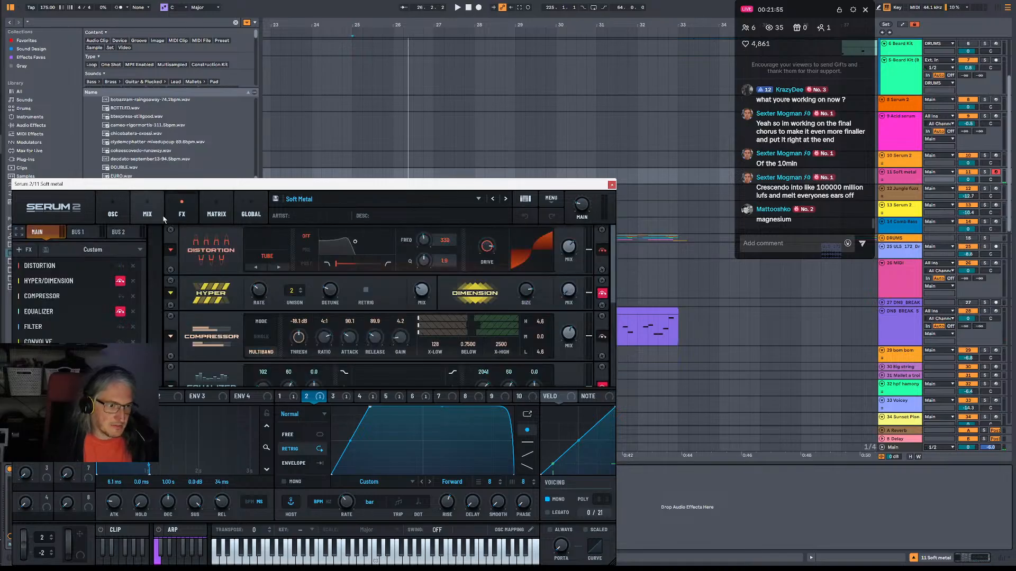
{"action": "left_click", "coordinate": [216, 211]}
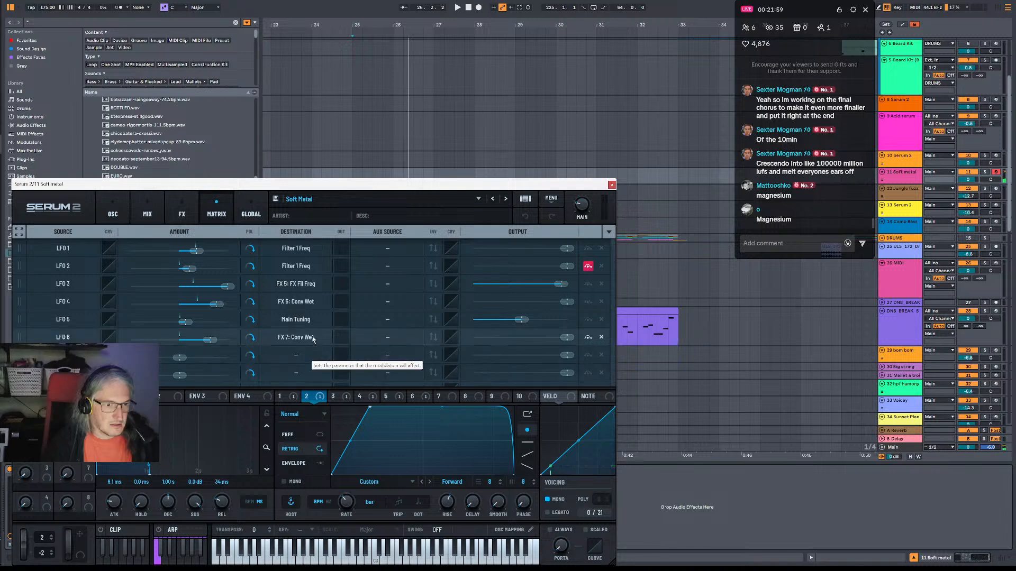
{"action": "left_click", "coordinate": [386, 396]}
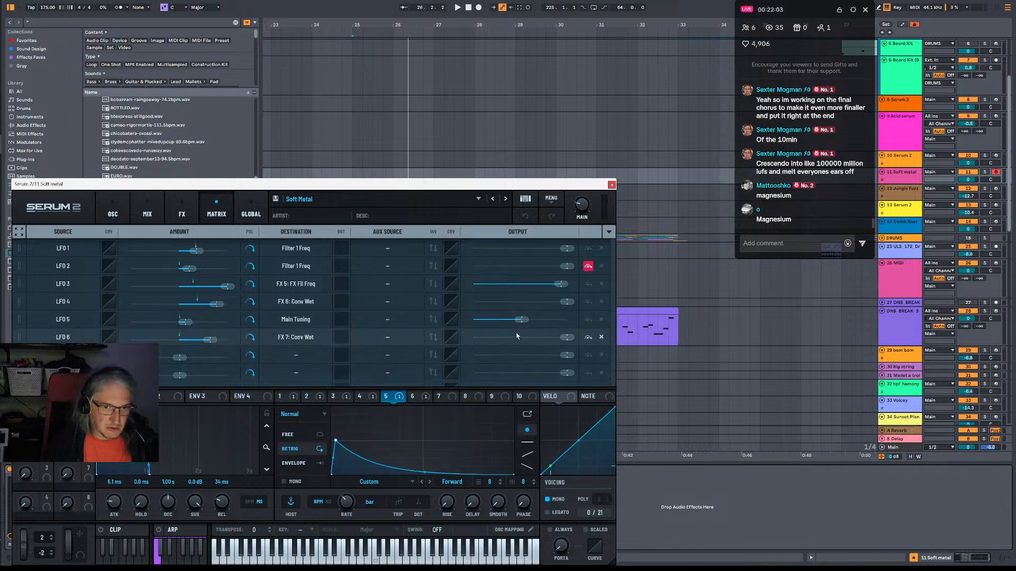
{"action": "left_click_drag", "start_coordinate": [520, 320], "coordinate": [548, 322]}
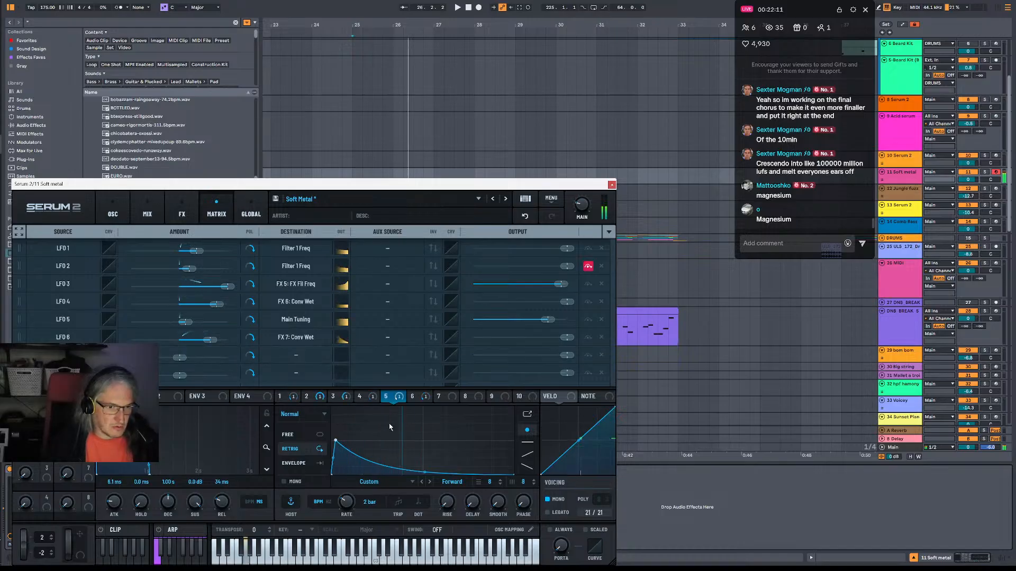
Set LFO 1's rate to 8 bar and shift the peak of LFO 2's curve later for a slower rise.
{"action": "left_click", "coordinate": [293, 399]}
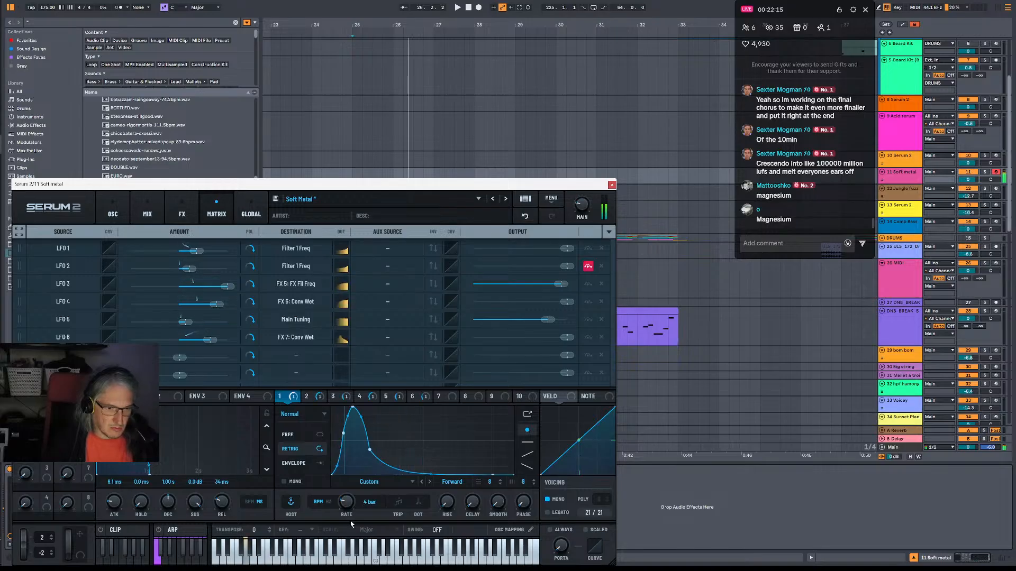
{"action": "left_click_drag", "start_coordinate": [351, 522], "coordinate": [355, 531]}
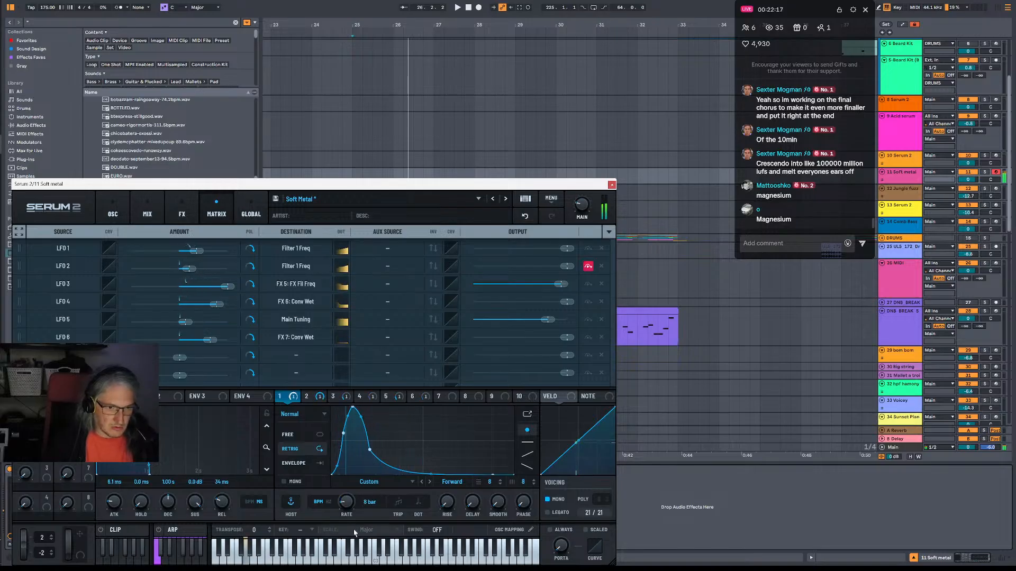
{"action": "left_click_drag", "start_coordinate": [358, 408], "coordinate": [420, 389]}
{"action": "left_click", "coordinate": [306, 397]}
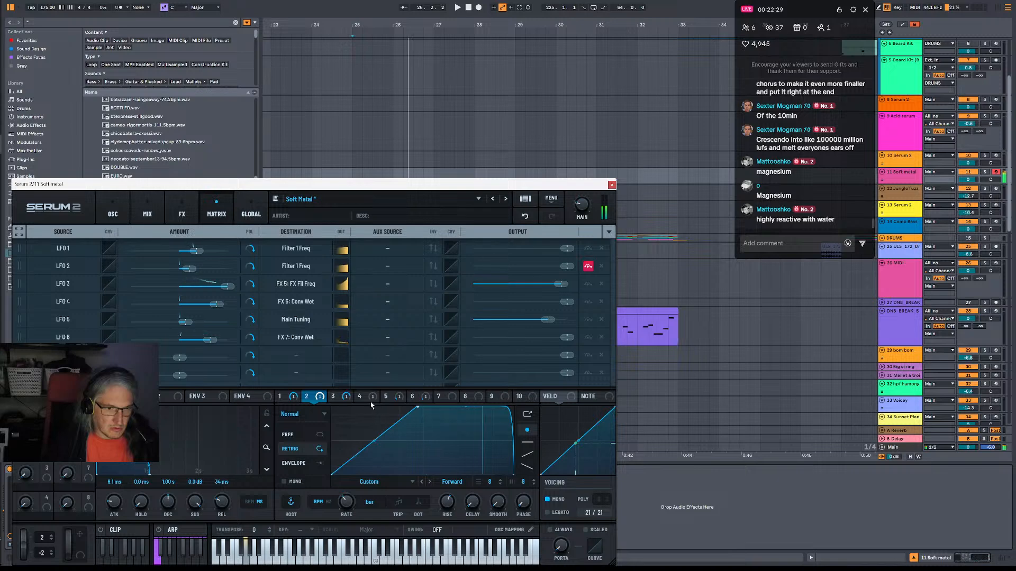
Set LFO 3's rate to 3 bar and pull the sharp peak of its curve lower and slightly earlier.
{"action": "left_click", "coordinate": [345, 398]}
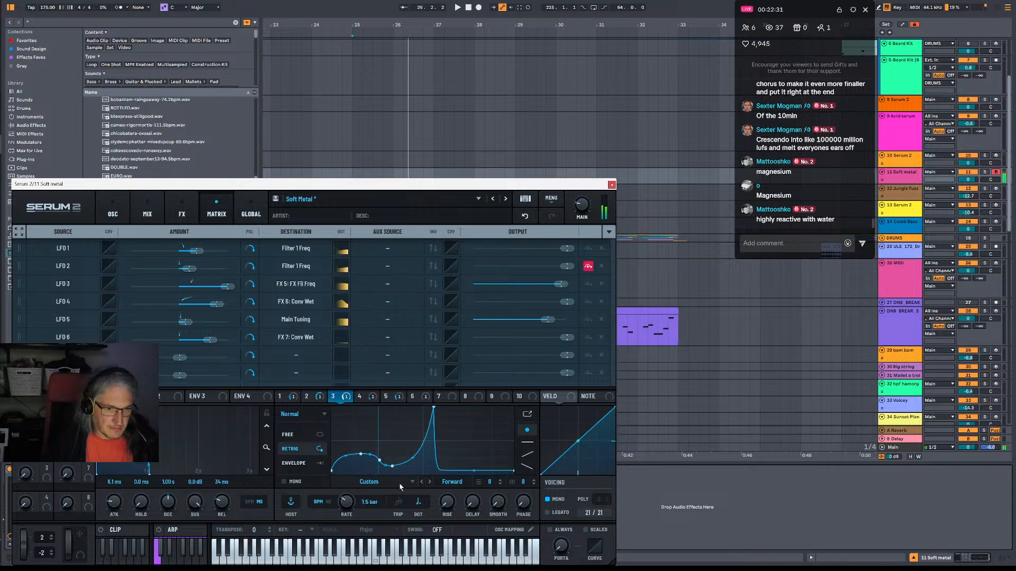
{"action": "left_click_drag", "start_coordinate": [348, 511], "coordinate": [350, 516]}
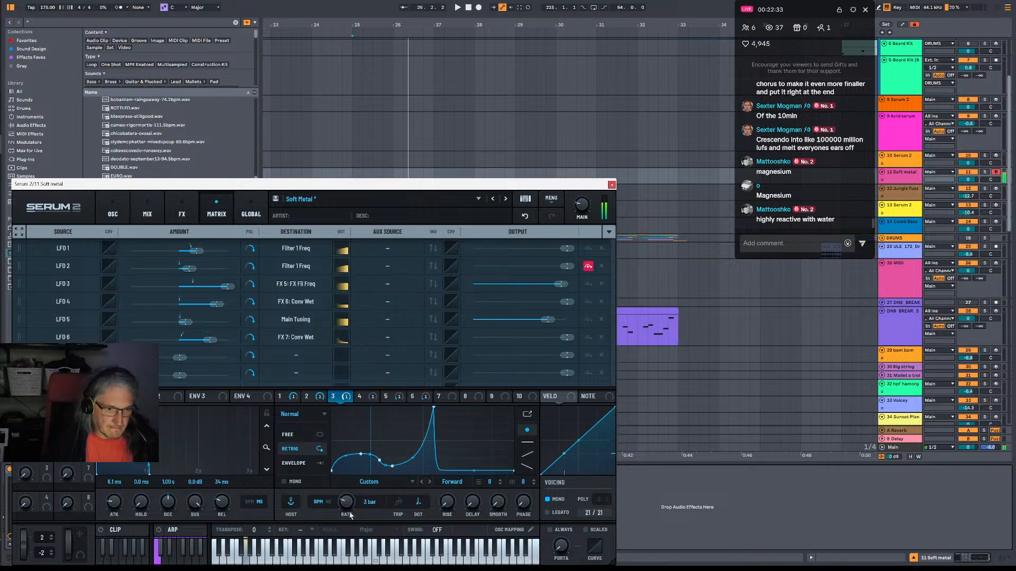
{"action": "left_click_drag", "start_coordinate": [434, 407], "coordinate": [424, 432]}
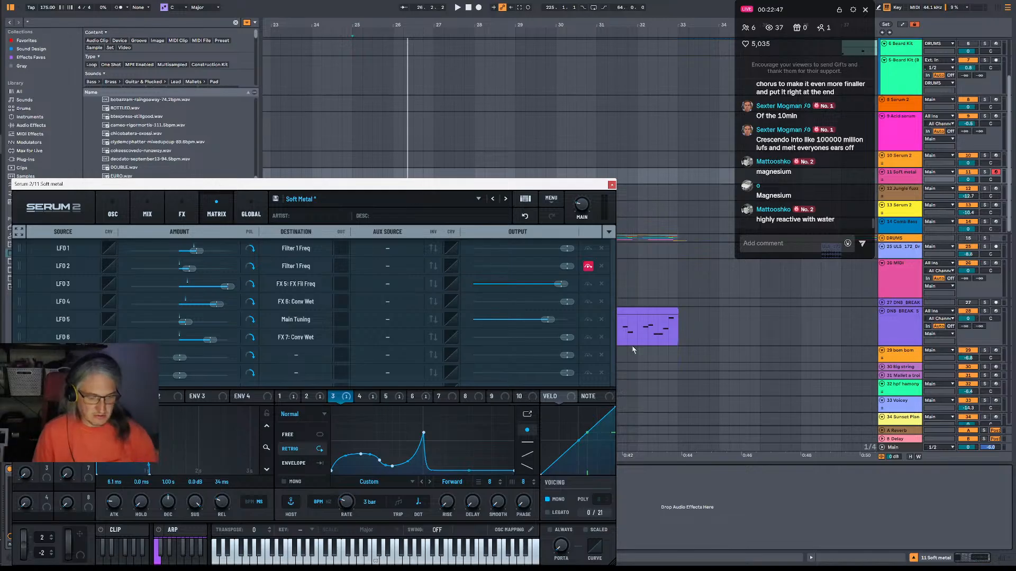
Play the break with the sound and increase the size of the L90 Plate - Gold Plate Convolve effect.
{"action": "key", "text": "space"}
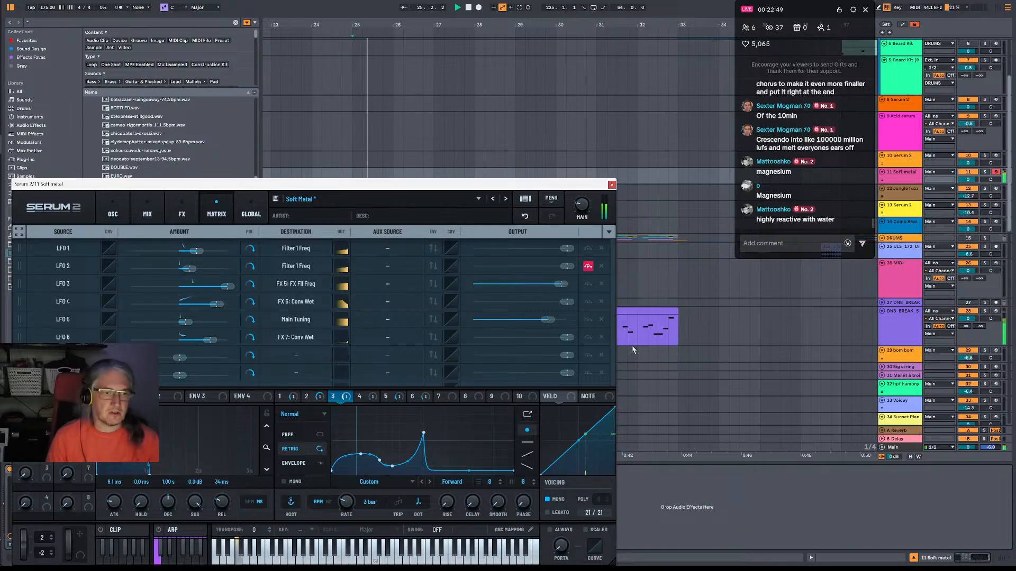
{"action": "key", "text": "space"}
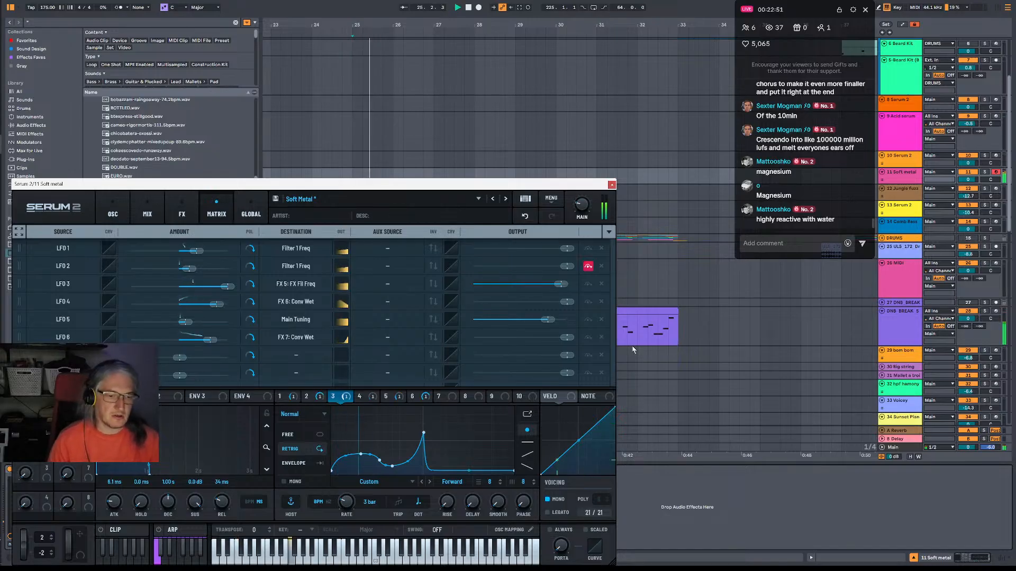
{"action": "left_click", "coordinate": [126, 214]}
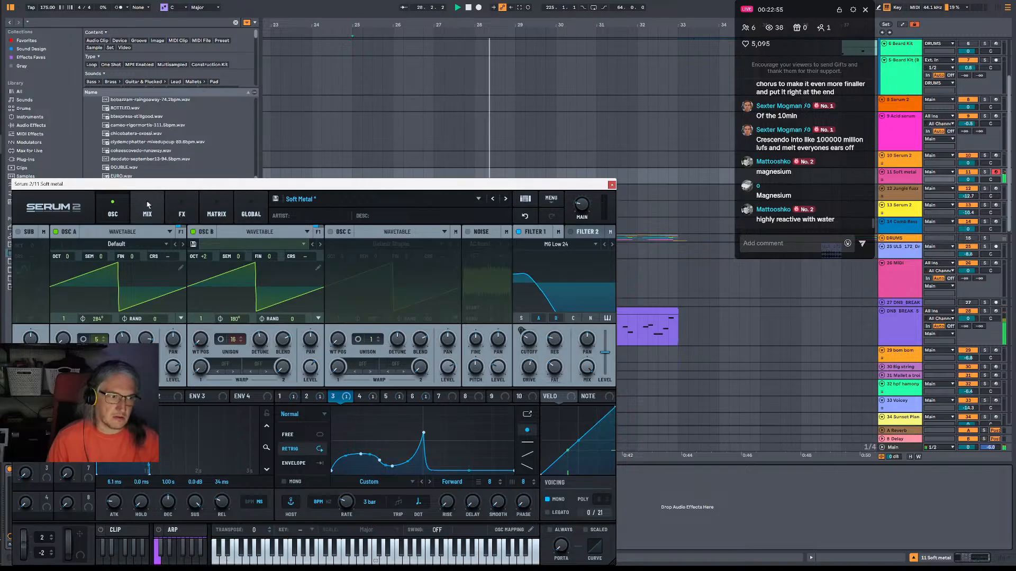
{"action": "left_click", "coordinate": [147, 212]}
{"action": "left_click", "coordinate": [182, 212]}
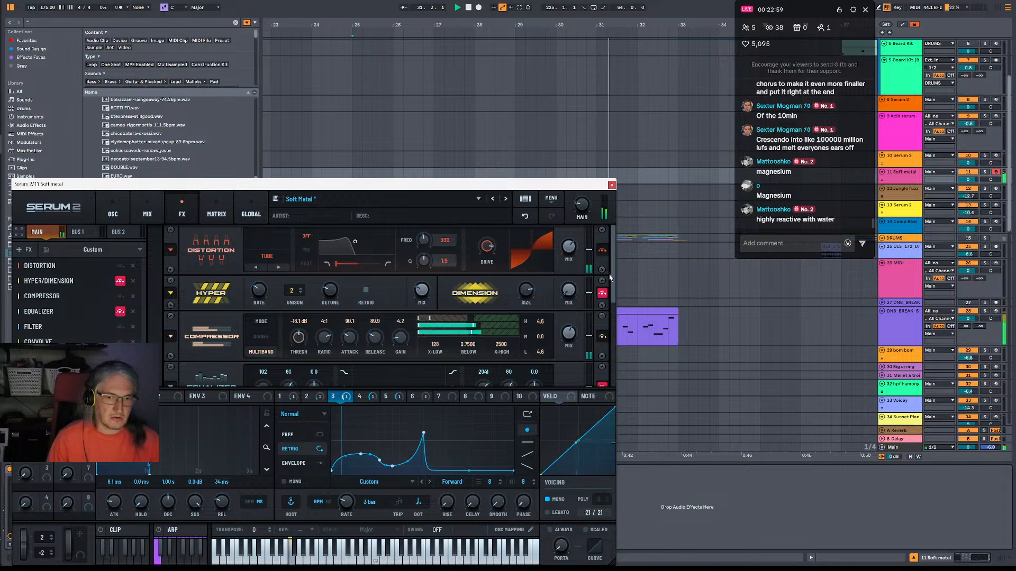
{"action": "scroll", "coordinate": [614, 307], "scroll_direction": "down", "scroll_amount": 3}
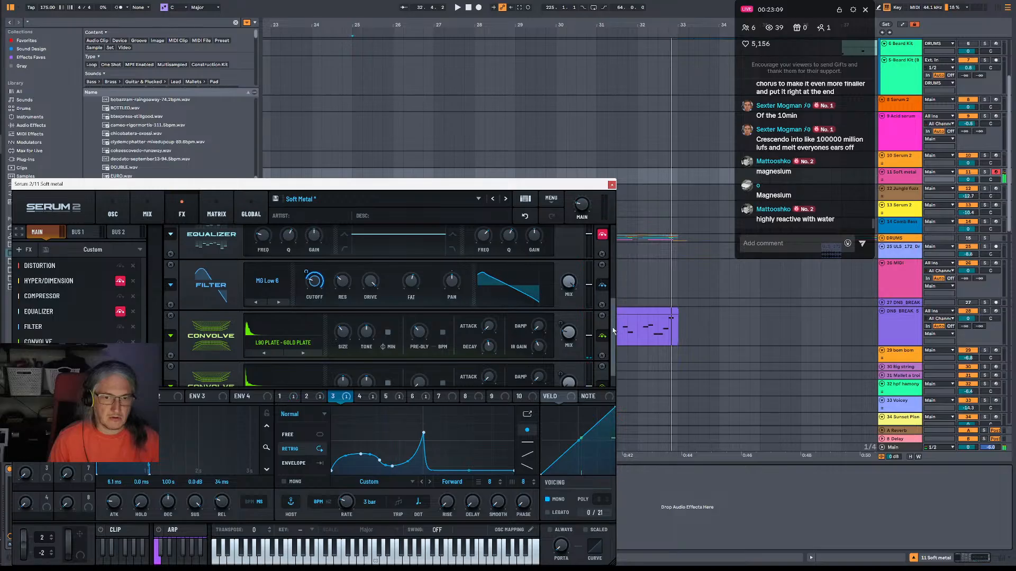
{"action": "scroll", "coordinate": [579, 296], "scroll_direction": "down", "scroll_amount": 1}
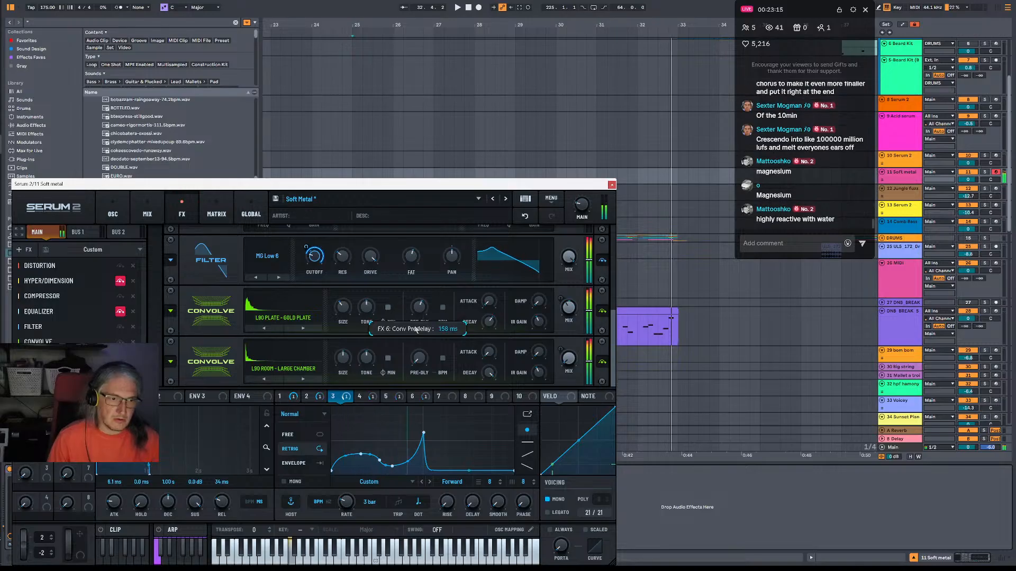
{"action": "left_click_drag", "start_coordinate": [342, 311], "coordinate": [342, 305]}
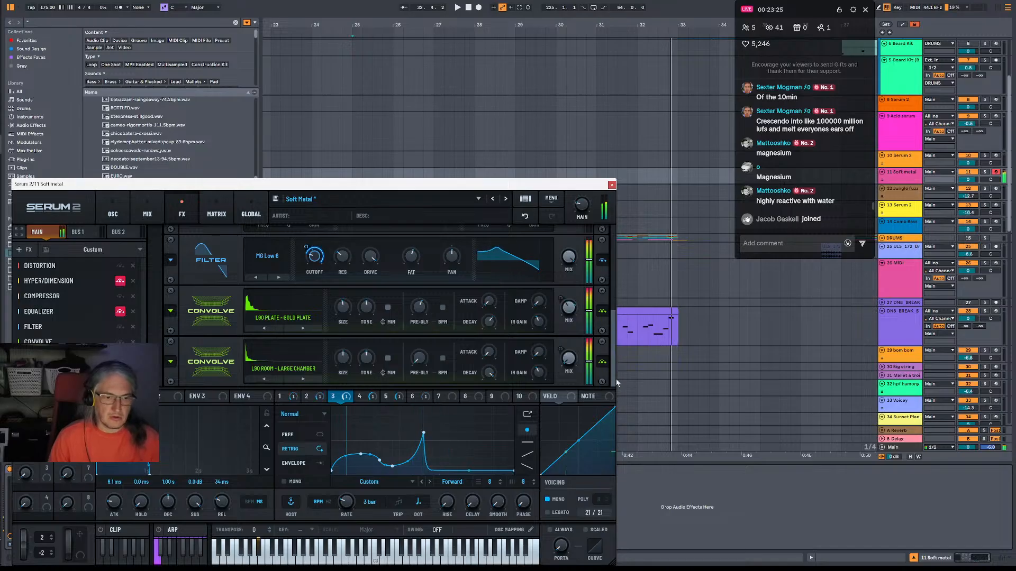
Add a second Filter to the end of the main effects chain and set its type to High 24.
{"action": "left_click", "coordinate": [45, 382]}
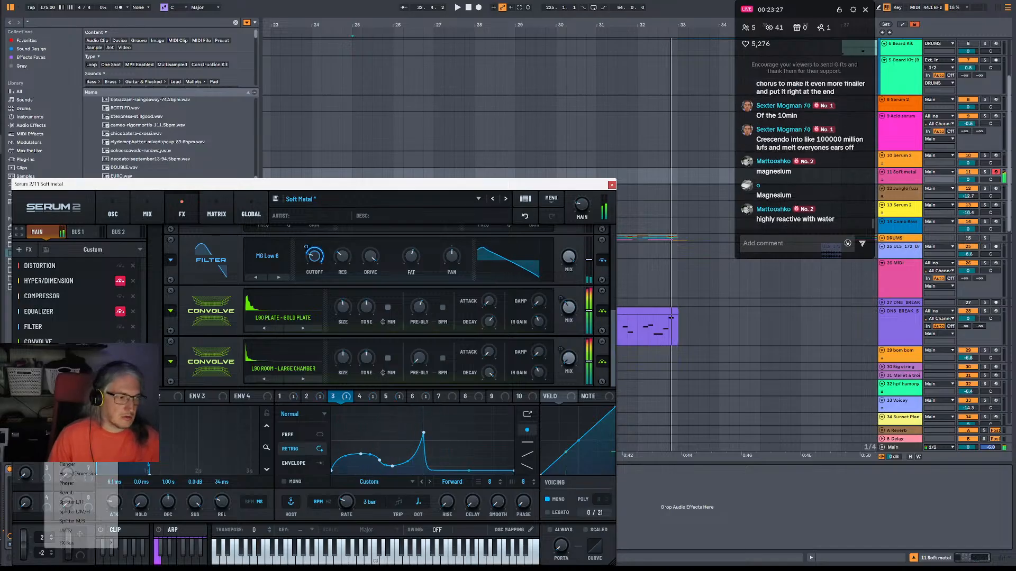
{"action": "left_click", "coordinate": [80, 455]}
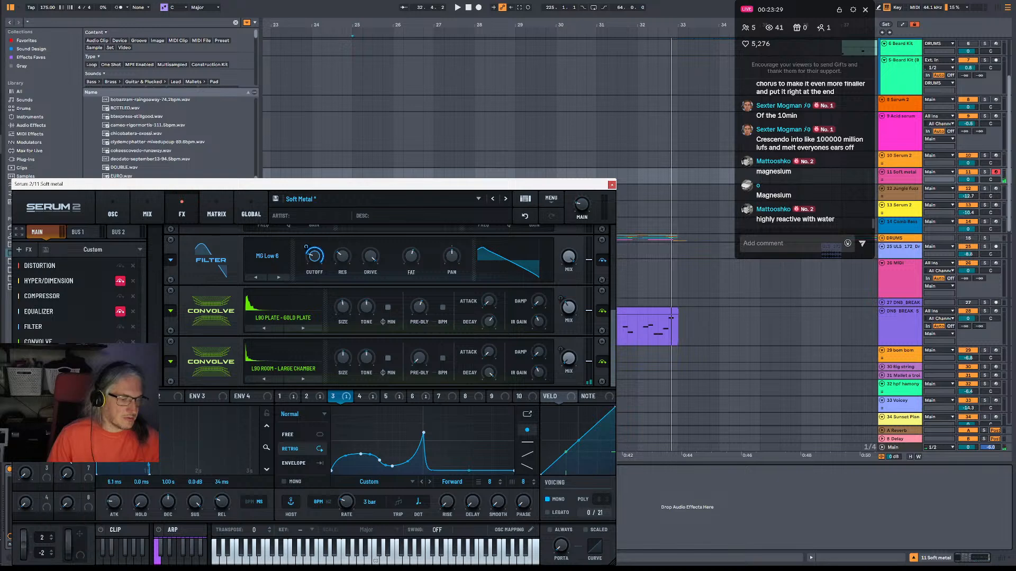
{"action": "left_click", "coordinate": [275, 362]}
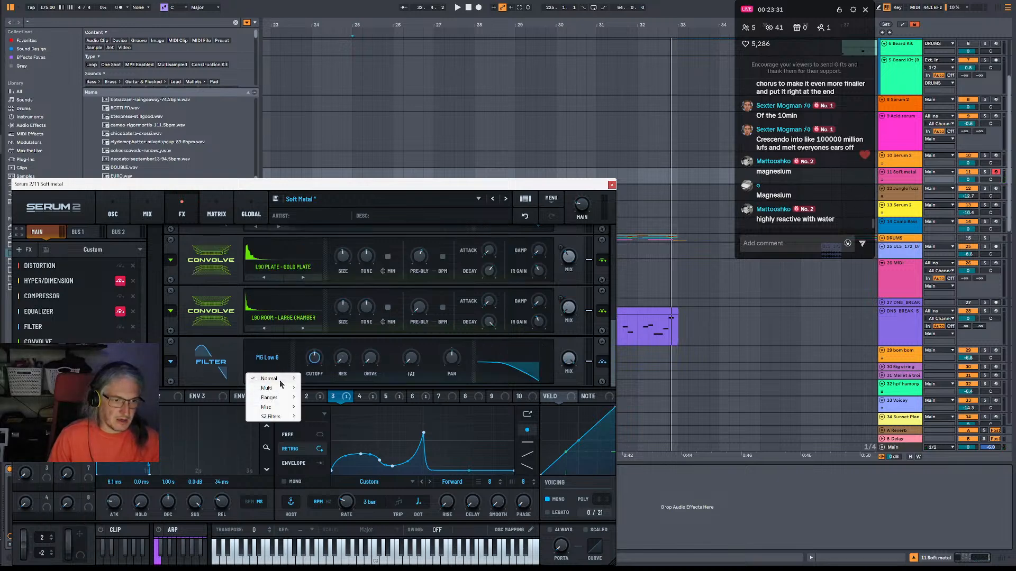
{"action": "mouse_move", "coordinate": [281, 381]}
{"action": "left_click", "coordinate": [323, 483]}
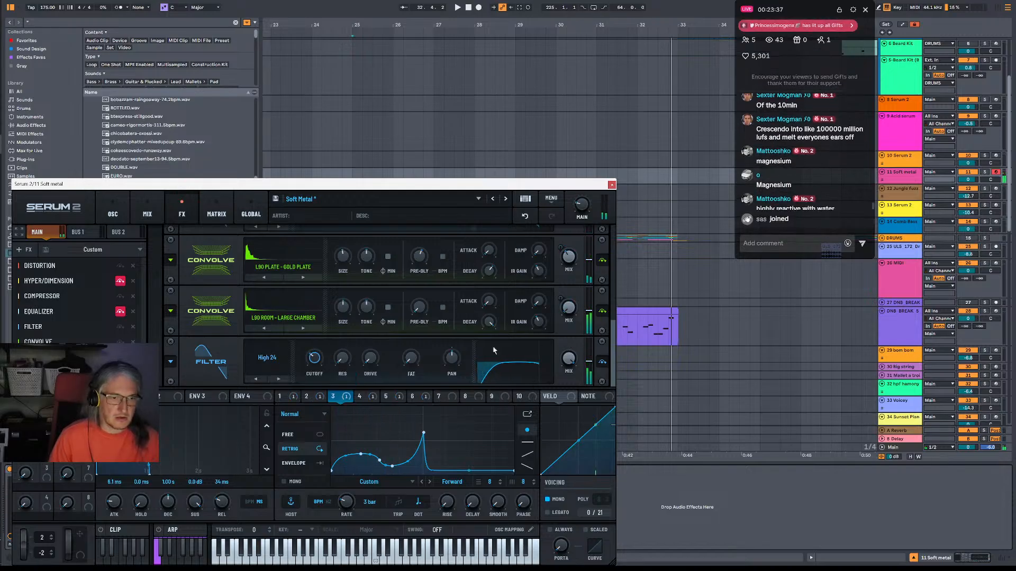
Route the sub oscillator to the Direct output and play the sound against the break.
{"action": "left_click", "coordinate": [113, 211]}
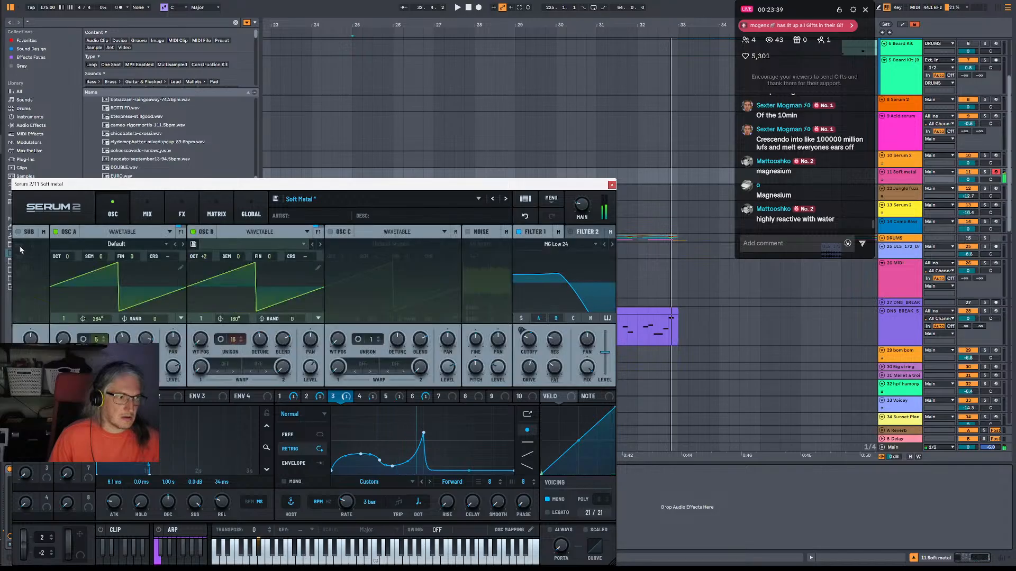
{"action": "left_click", "coordinate": [44, 232]}
{"action": "left_click", "coordinate": [88, 247]}
{"action": "left_click", "coordinate": [63, 277]}
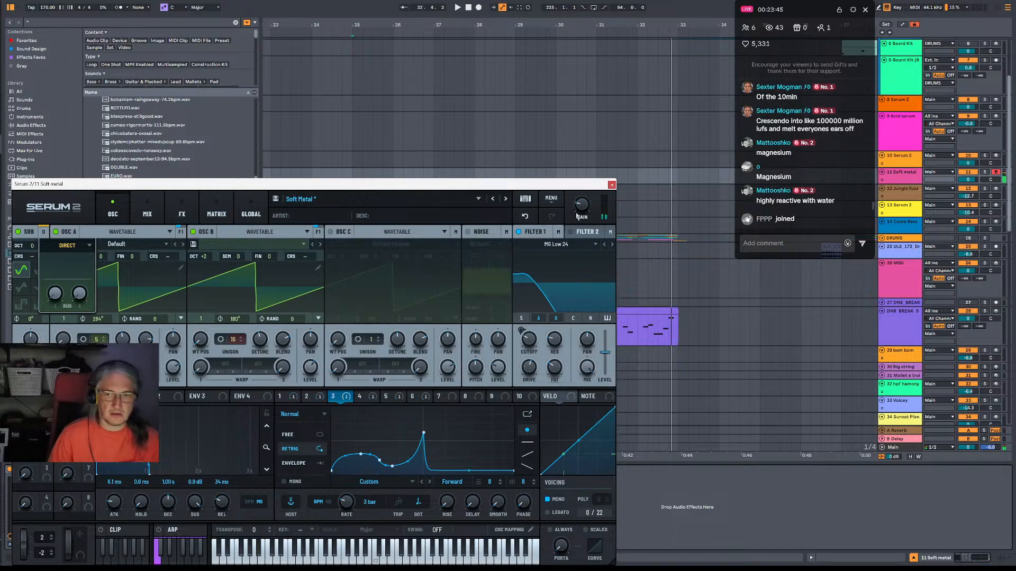
{"action": "key", "text": "space"}
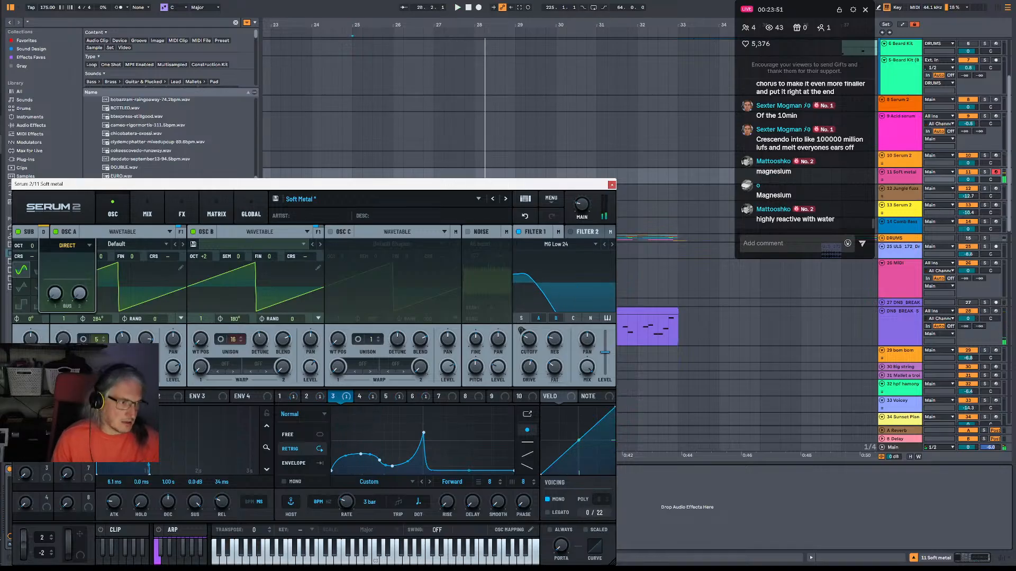
Check the patch's global, modulation and mixer settings, and bypass the High 24 Filter at the end of the effects chain.
{"action": "left_click", "coordinate": [249, 213]}
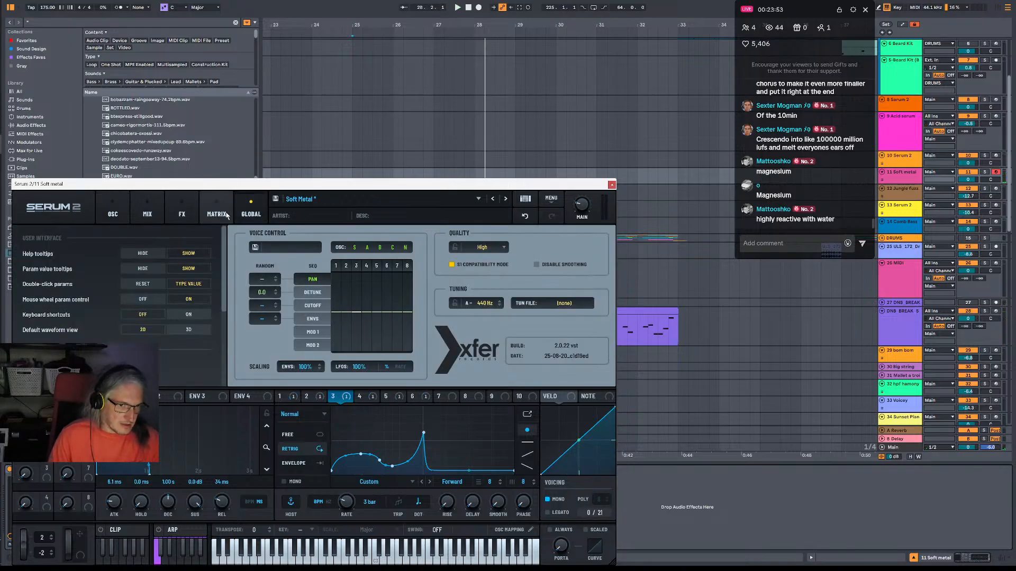
{"action": "left_click", "coordinate": [216, 212]}
{"action": "left_click", "coordinate": [149, 213]}
{"action": "left_click", "coordinate": [185, 213]}
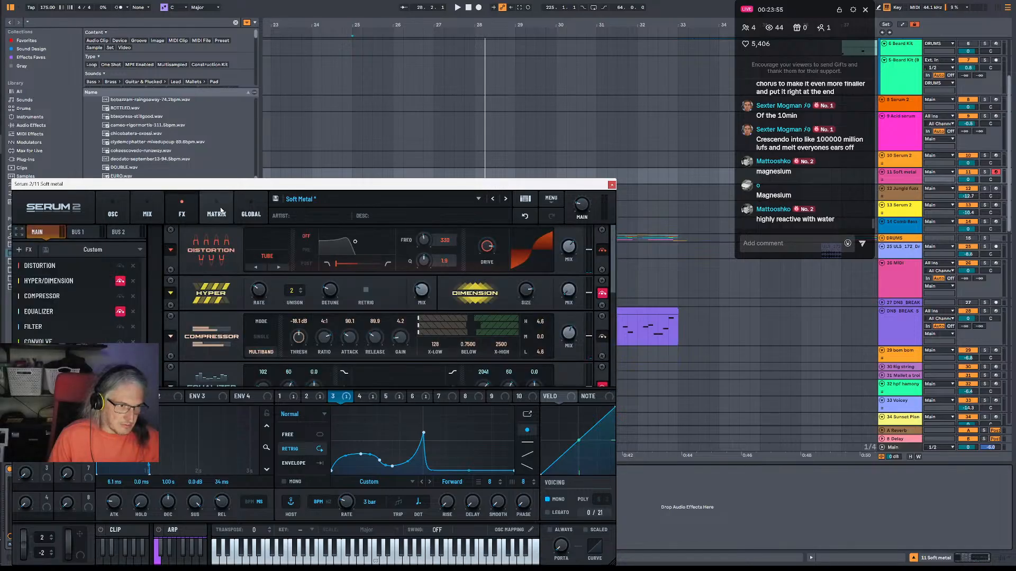
{"action": "left_click", "coordinate": [217, 213]}
{"action": "left_click", "coordinate": [150, 213]}
{"action": "left_click", "coordinate": [183, 212]}
{"action": "scroll", "coordinate": [596, 366], "scroll_direction": "down", "scroll_amount": 8}
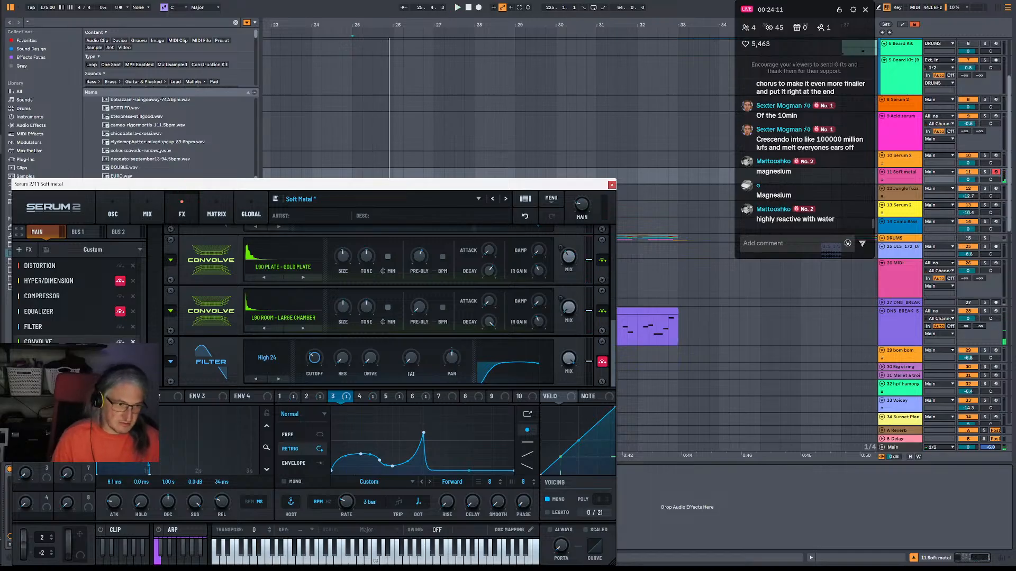
Raise the tone of the Large Chamber Convolve and set the Gold Plate Convolve's tone to 35%.
{"action": "left_click", "coordinate": [113, 214]}
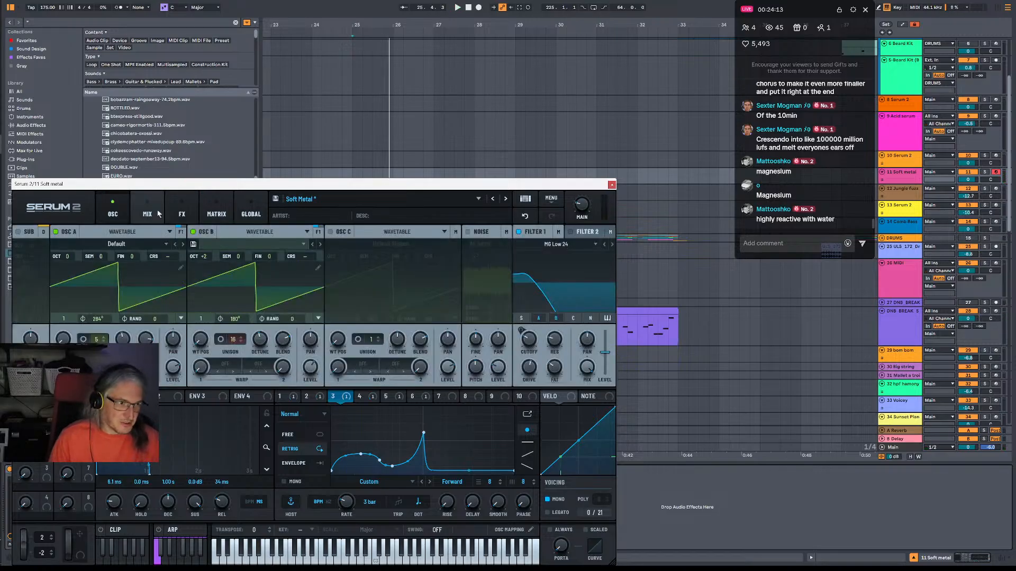
{"action": "left_click", "coordinate": [181, 214]}
{"action": "left_click", "coordinate": [147, 214]}
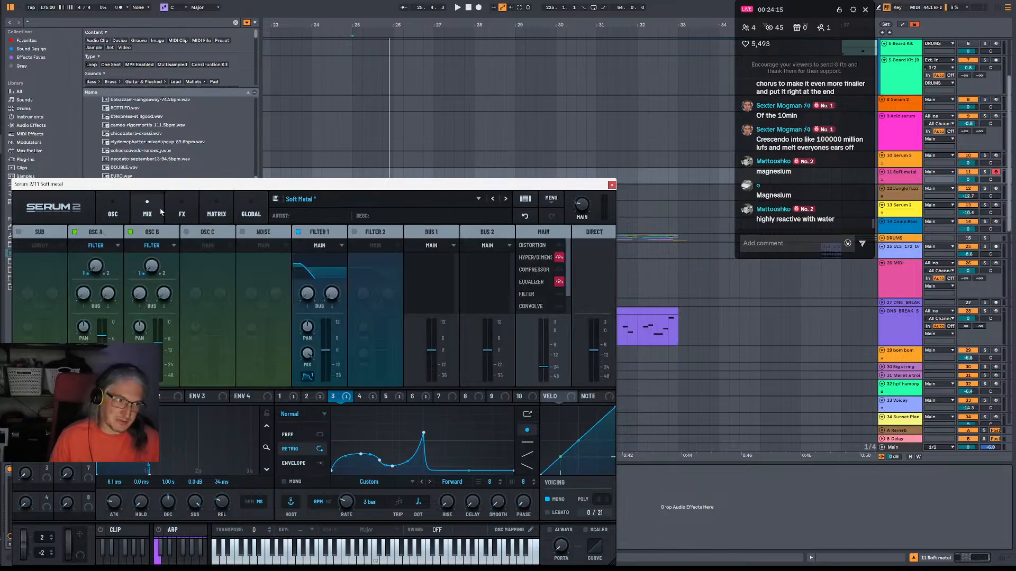
{"action": "left_click", "coordinate": [181, 214]}
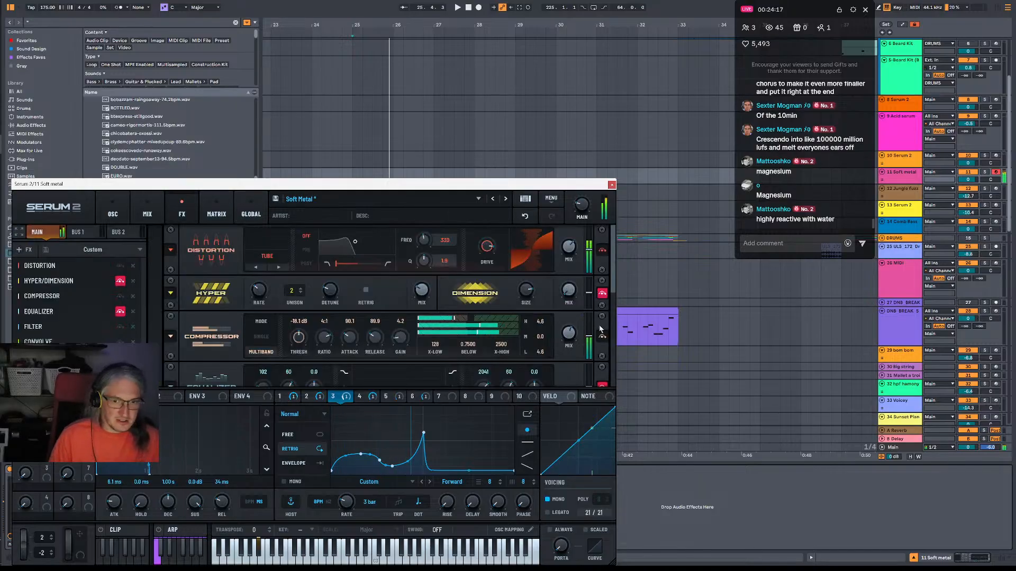
{"action": "scroll", "coordinate": [603, 338], "scroll_direction": "down", "scroll_amount": 5}
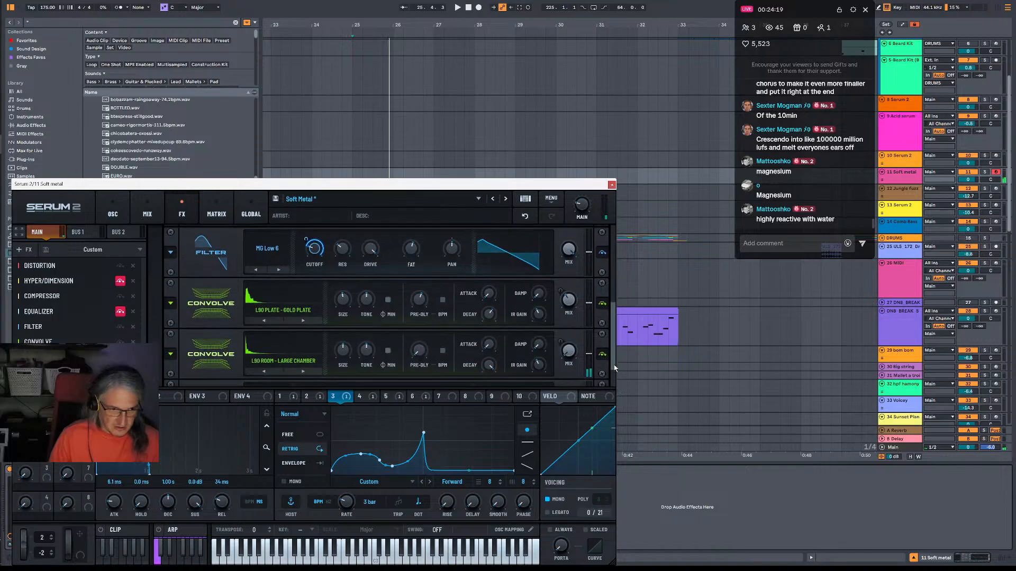
{"action": "scroll", "coordinate": [608, 370], "scroll_direction": "down", "scroll_amount": 2}
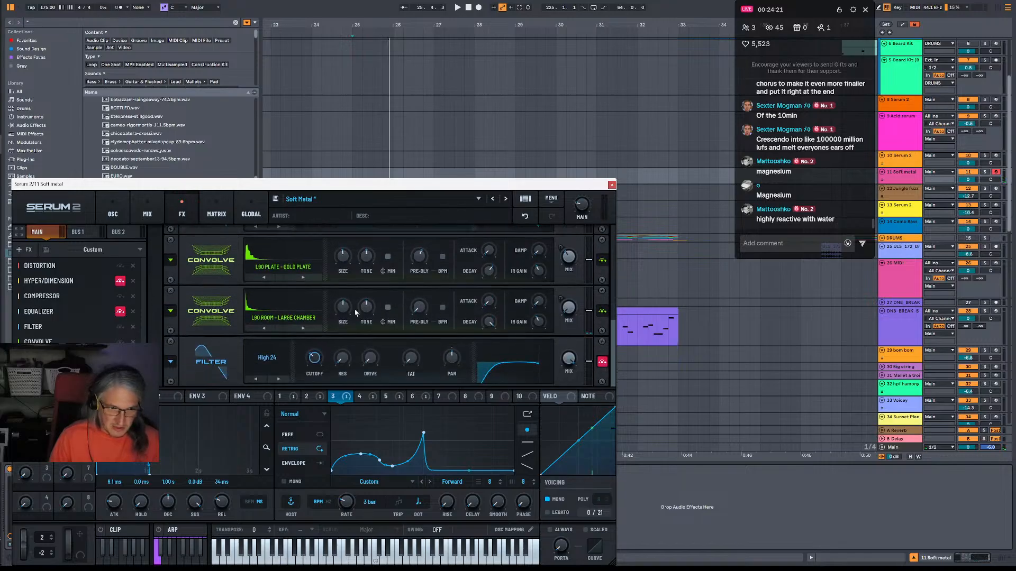
{"action": "left_click_drag", "start_coordinate": [364, 307], "coordinate": [367, 294]}
{"action": "left_click_drag", "start_coordinate": [366, 259], "coordinate": [366, 250]}
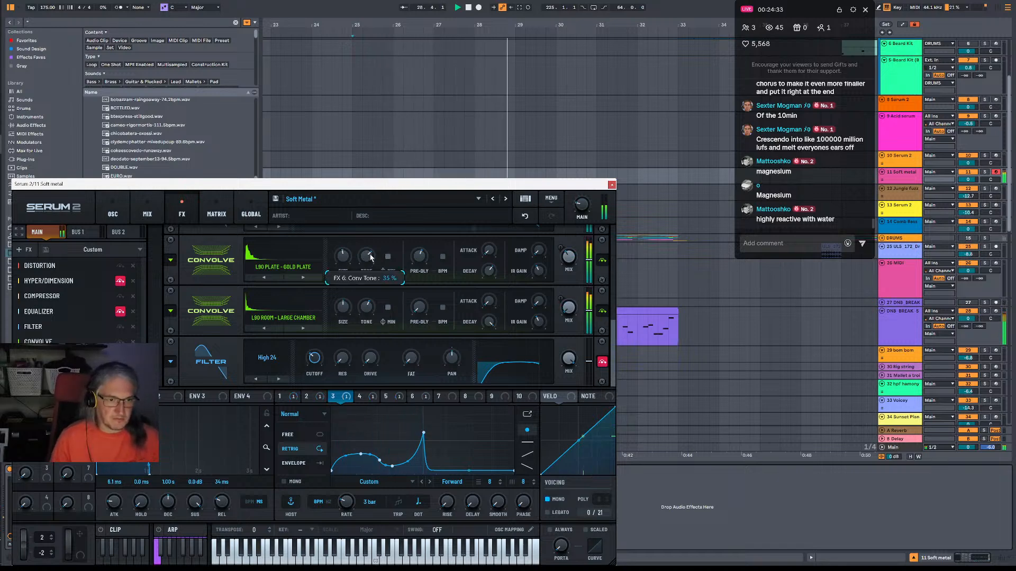
{"action": "mouse_move", "coordinate": [568, 270]}
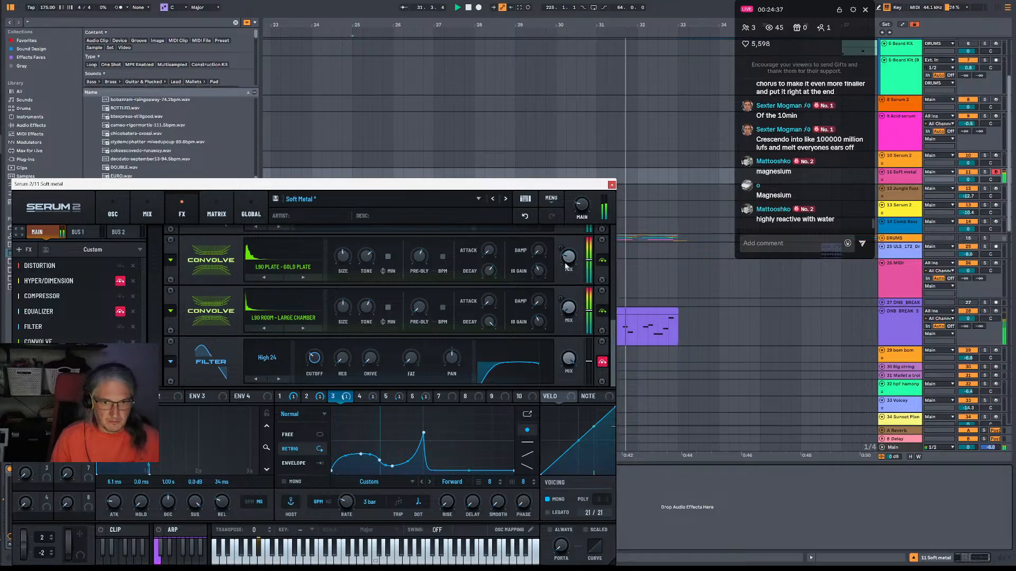
{"action": "scroll", "coordinate": [582, 296], "scroll_direction": "up", "scroll_amount": 3}
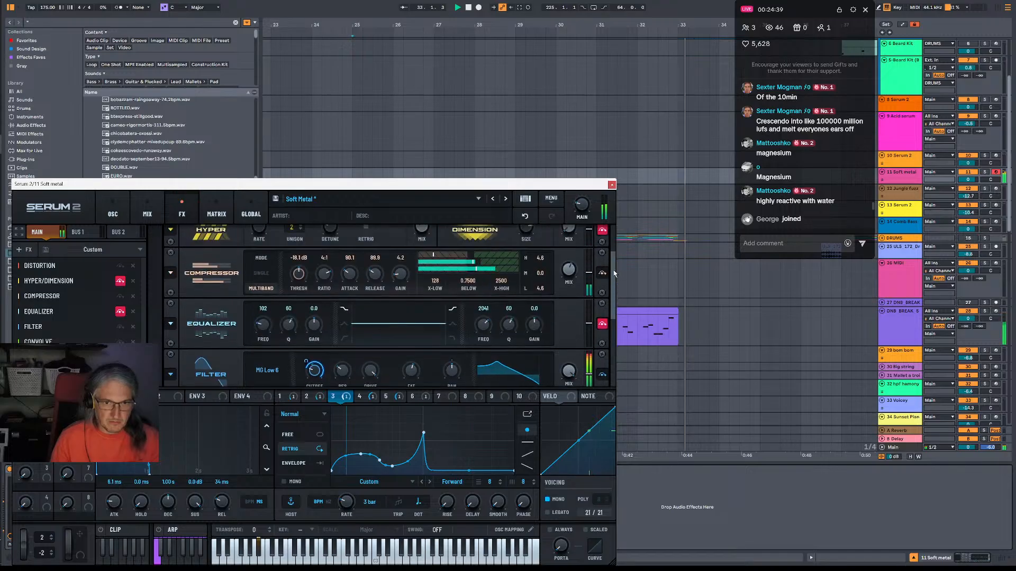
Compare the patch with the Distortion bypassed and active, and do the same for the multiband Compressor.
{"action": "scroll", "coordinate": [569, 259], "scroll_direction": "up", "scroll_amount": 1}
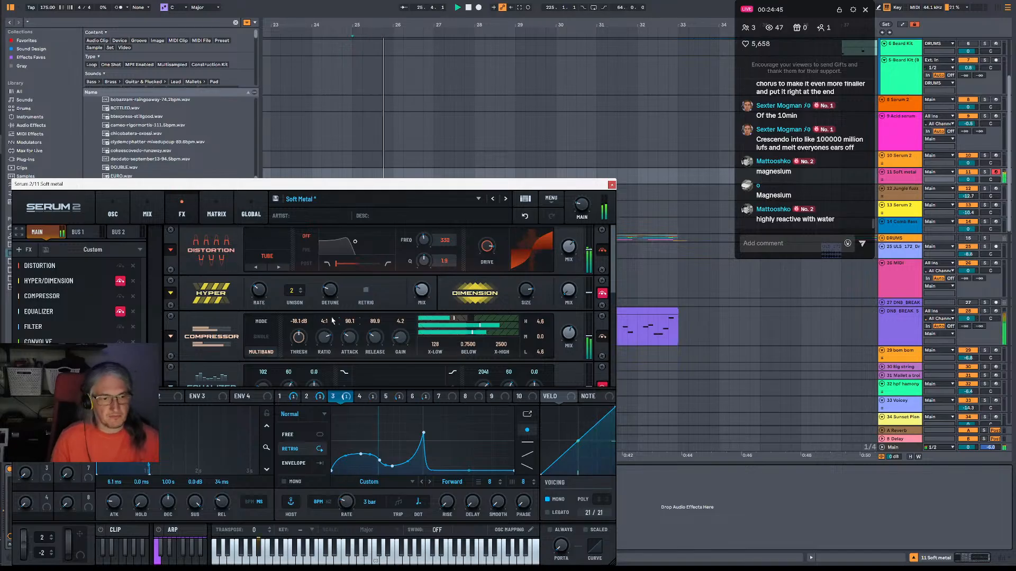
{"action": "left_click", "coordinate": [602, 250]}
{"action": "left_click", "coordinate": [603, 251]}
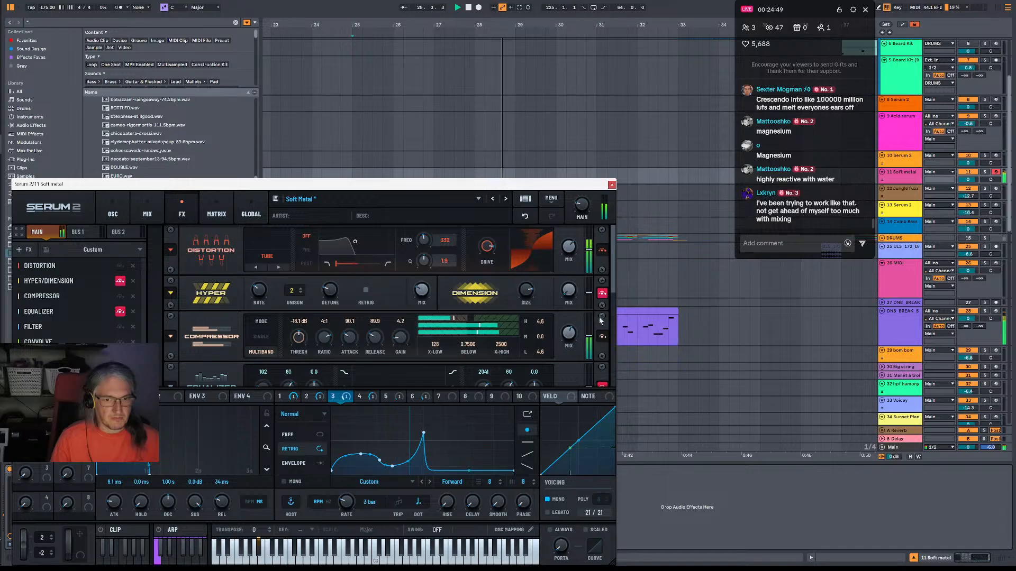
{"action": "left_click", "coordinate": [601, 337]}
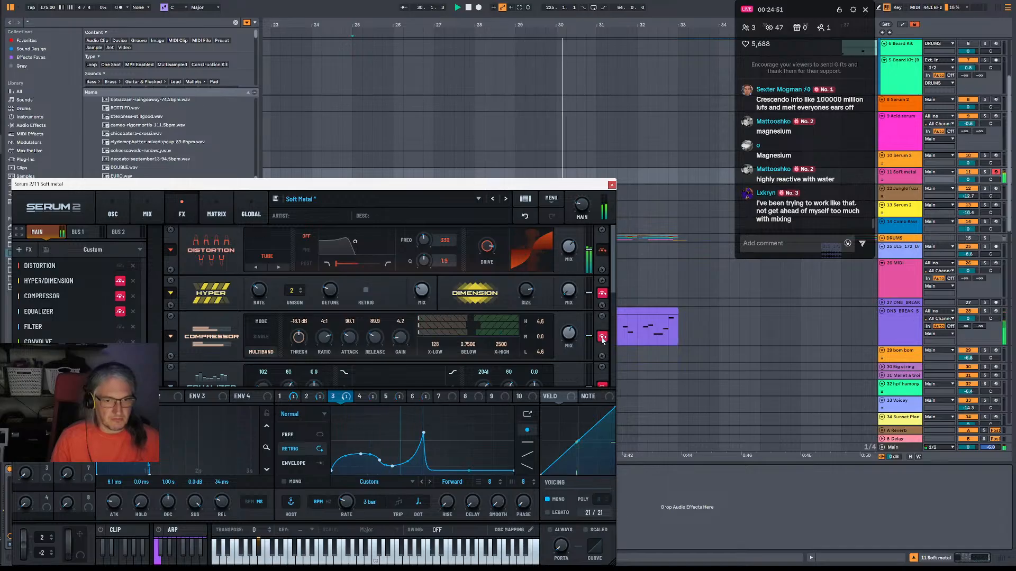
{"action": "left_click", "coordinate": [603, 337]}
Adjust the MG Low 6 Filter's resonance and set LFO 3's modulation of its cutoff to 24%.
{"action": "scroll", "coordinate": [339, 316], "scroll_direction": "down", "scroll_amount": 3}
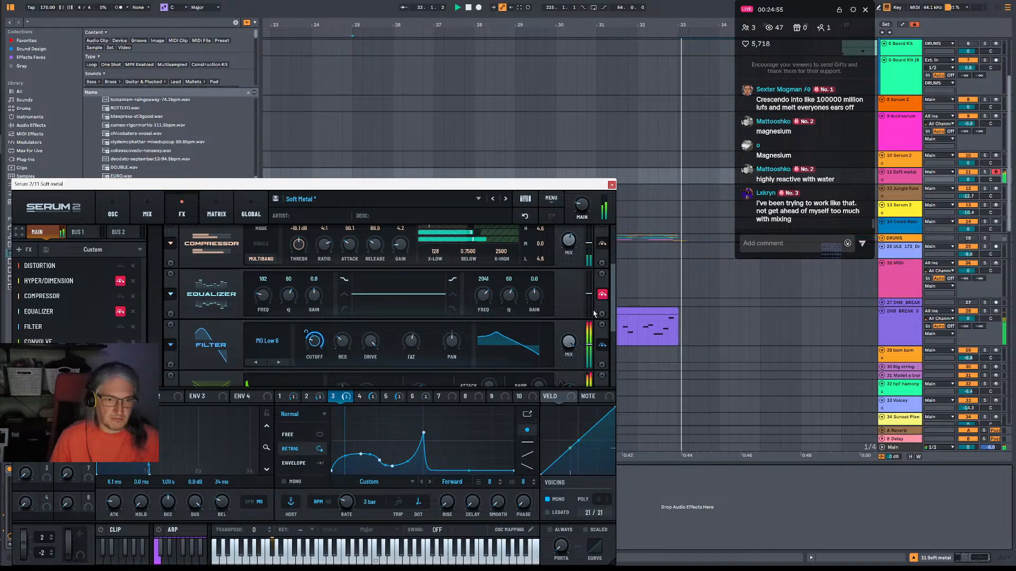
{"action": "mouse_move", "coordinate": [321, 336]}
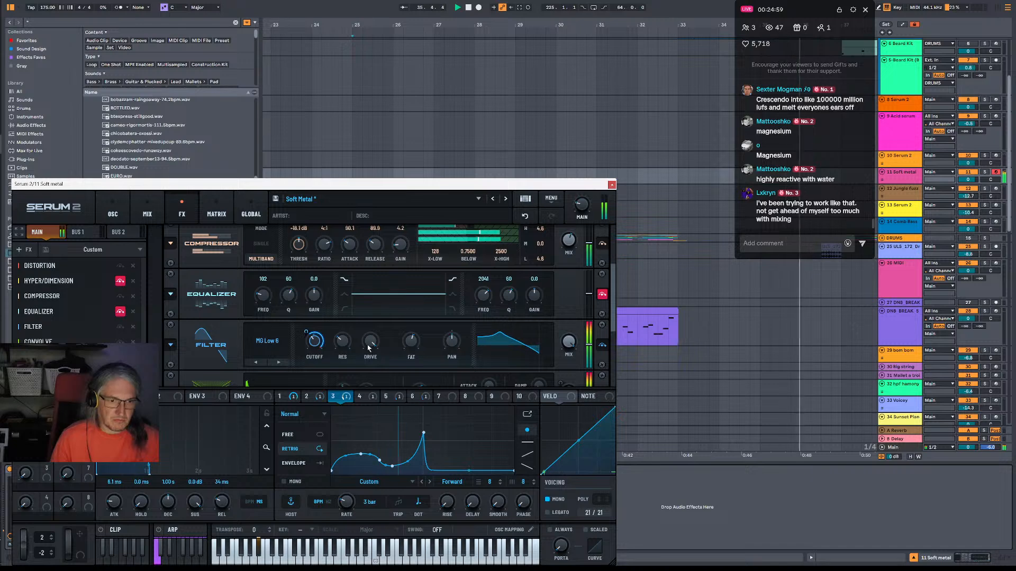
{"action": "left_click_drag", "start_coordinate": [345, 343], "coordinate": [350, 326]}
{"action": "mouse_move", "coordinate": [307, 334]}
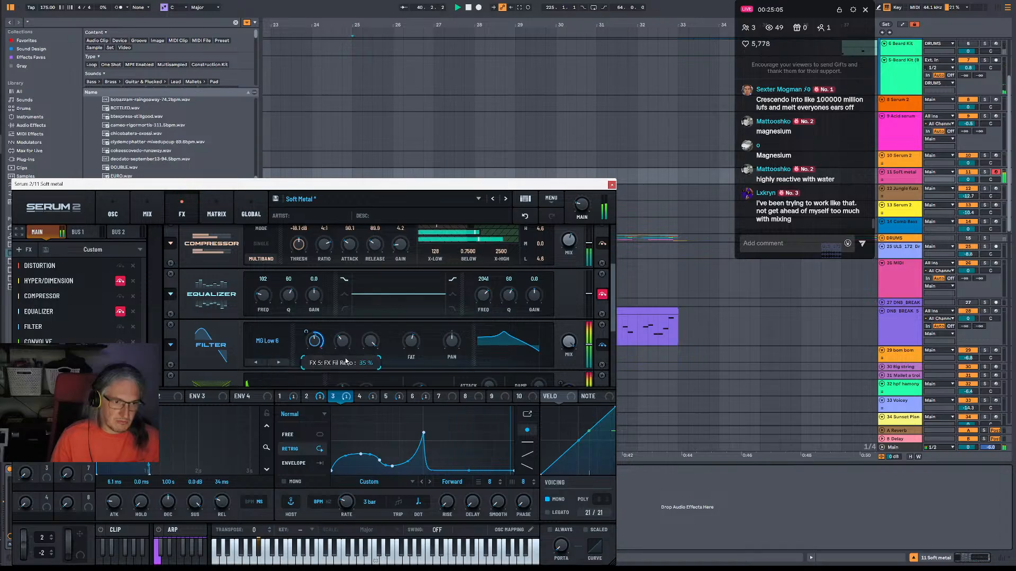
{"action": "left_click_drag", "start_coordinate": [307, 334], "coordinate": [303, 363]}
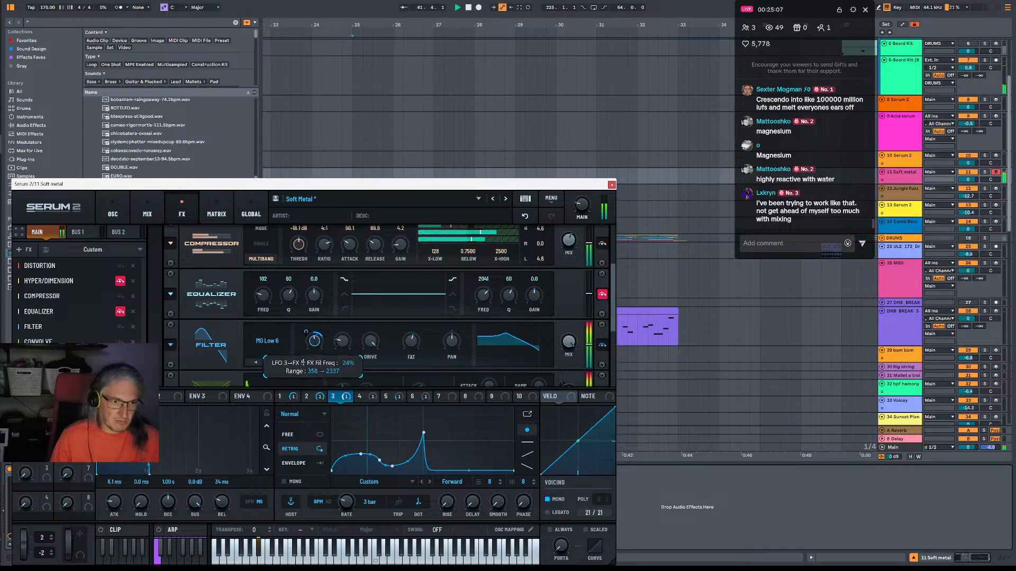
Play the reshaped patch against the break and record a Soft Metal clip of about two bars from bar 25.
{"action": "key", "text": "space"}
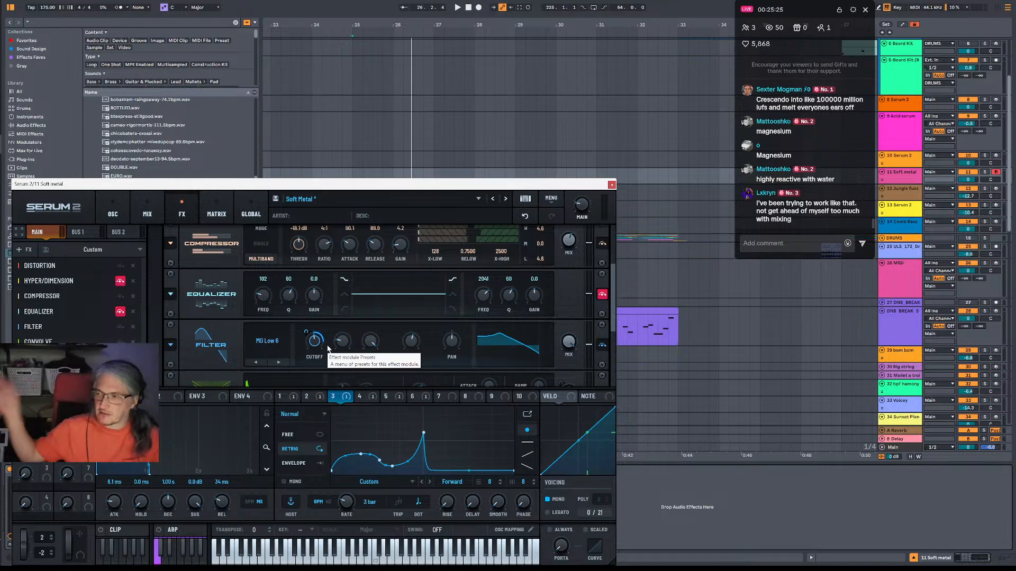
{"action": "key", "text": "space"}
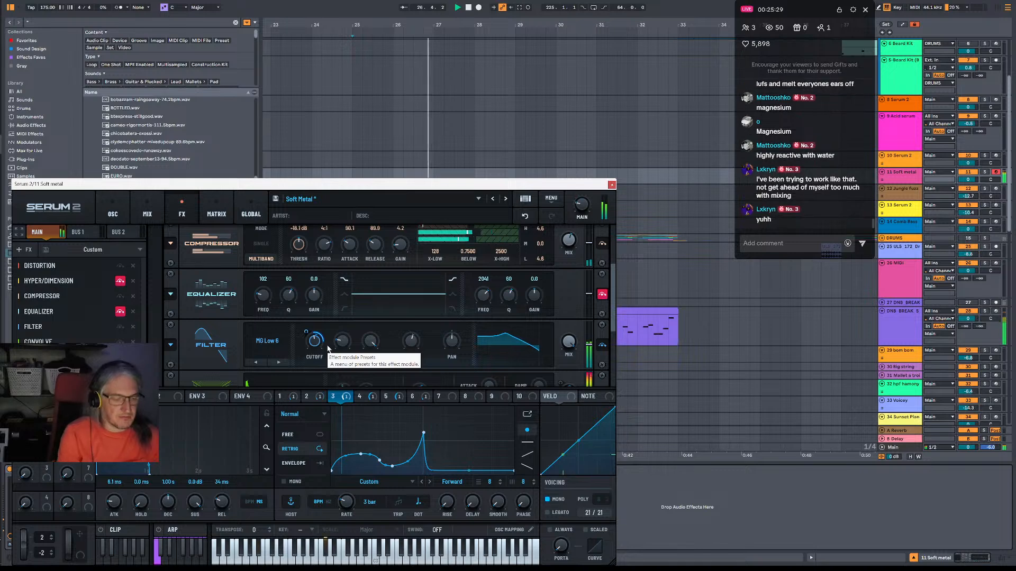
{"action": "key", "text": "space"}
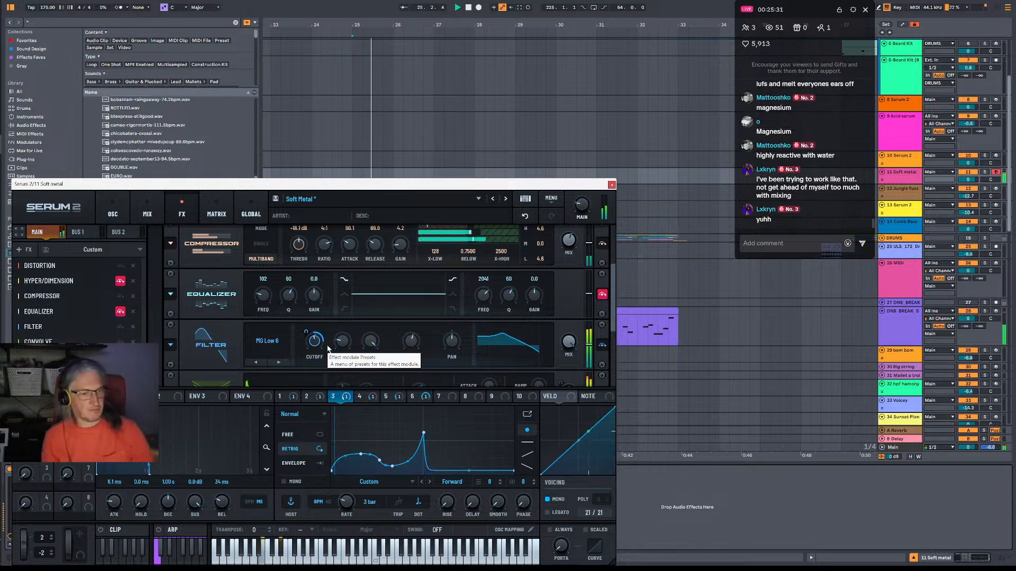
{"action": "key", "text": "space"}
{"action": "key", "text": "space"}
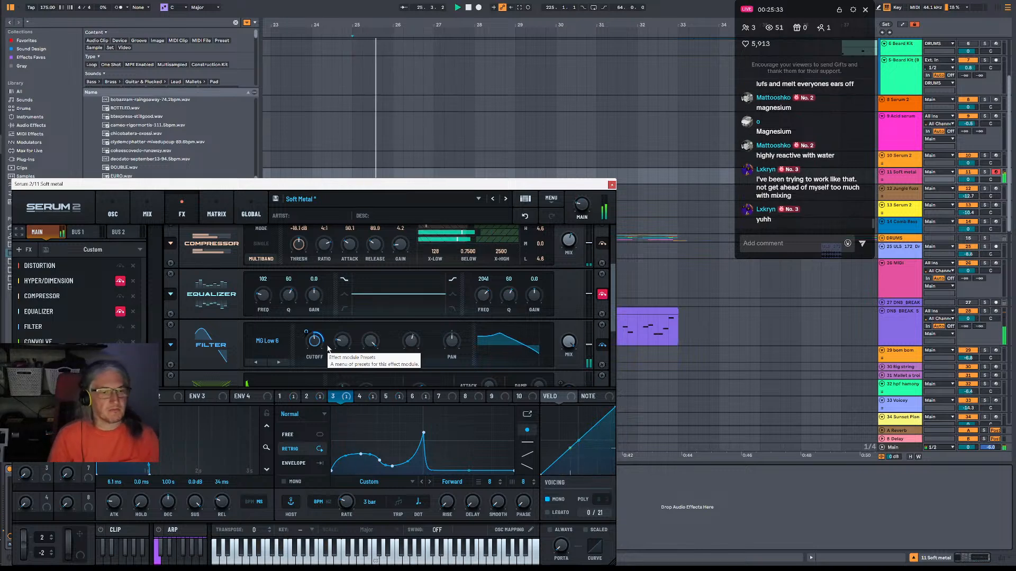
{"action": "key", "text": "space"}
{"action": "key", "text": "space"}
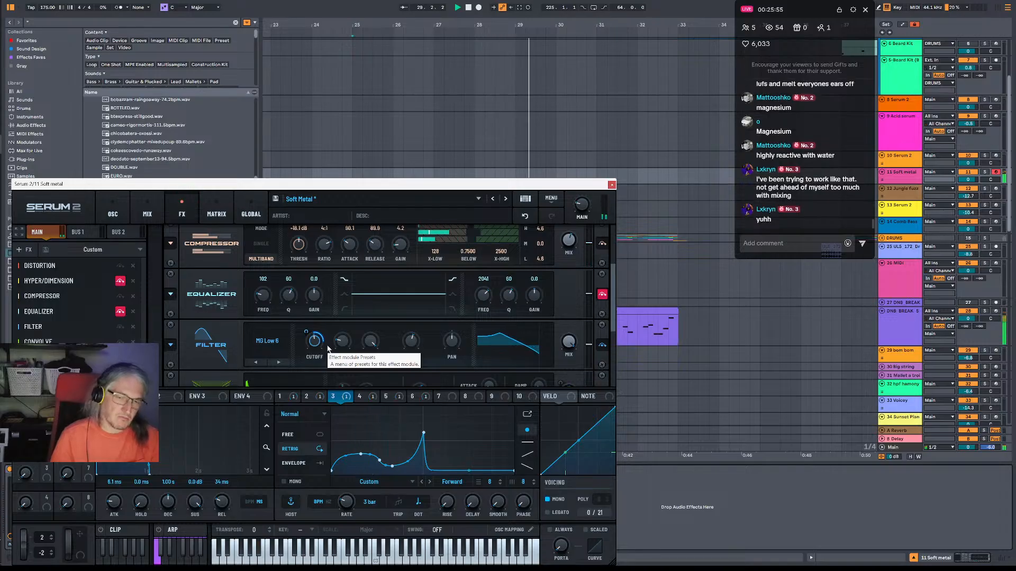
{"action": "key", "text": "space"}
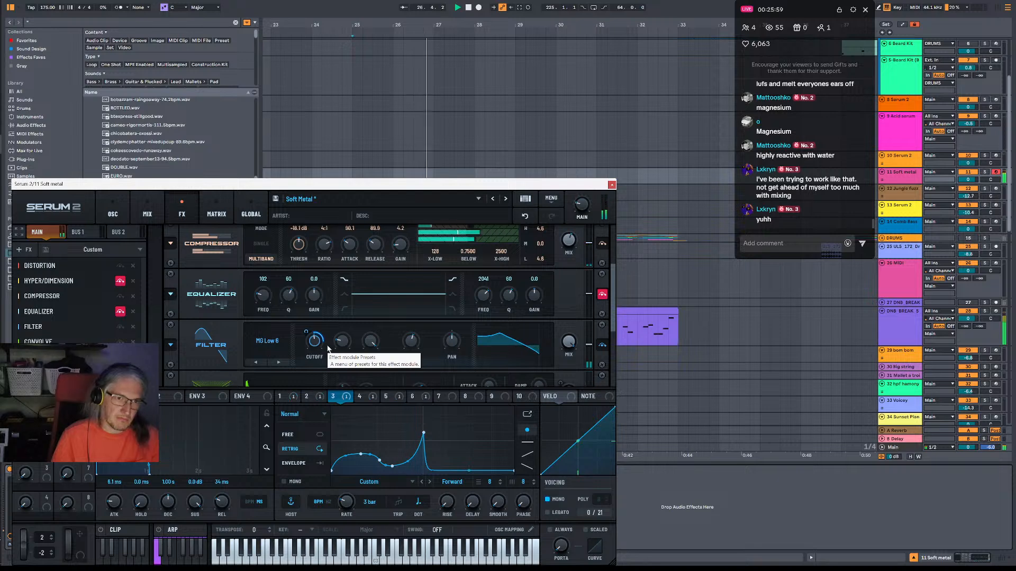
{"action": "key", "text": "space"}
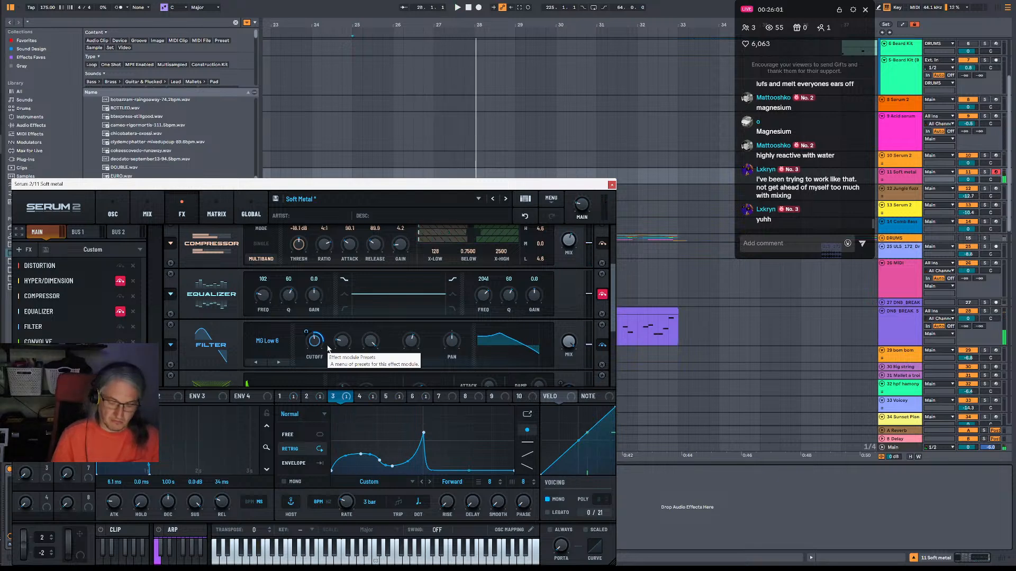
{"action": "key", "text": "F9"}
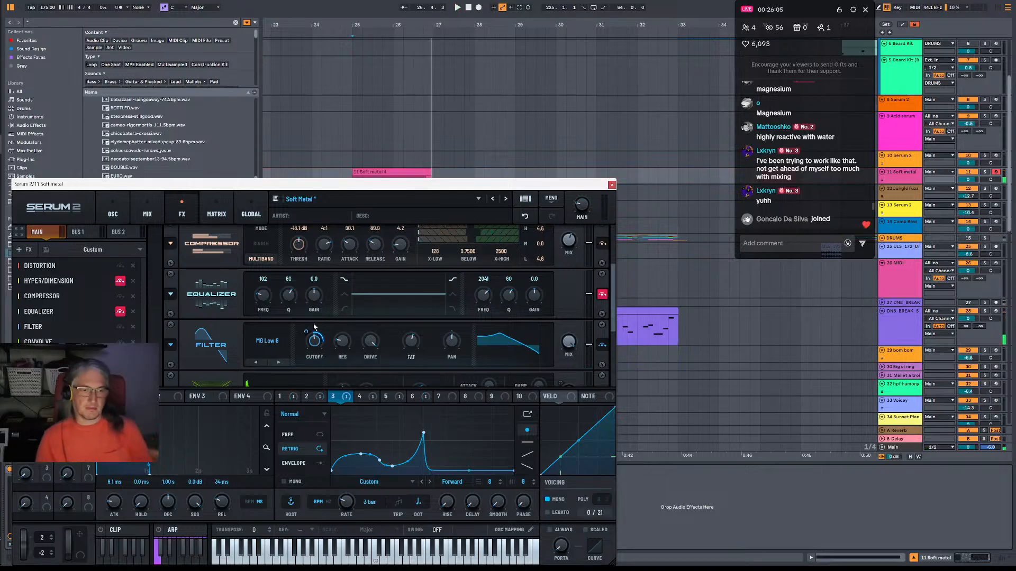
Close the synth window, arm the Jungle Fuzz track and capture the played notes into a clip starting at bar 26.
{"action": "left_click", "coordinate": [611, 186]}
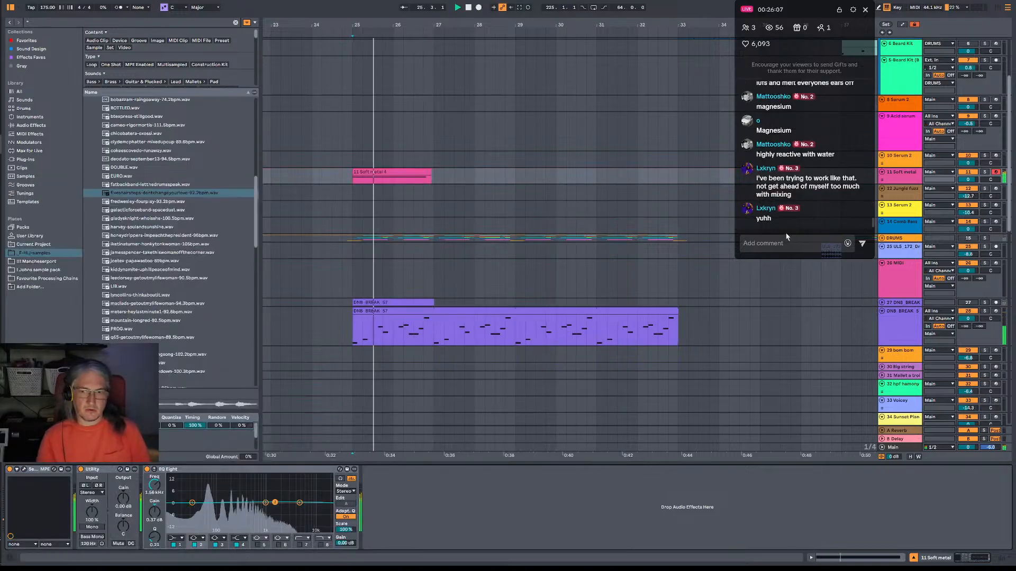
{"action": "left_click", "coordinate": [995, 189]}
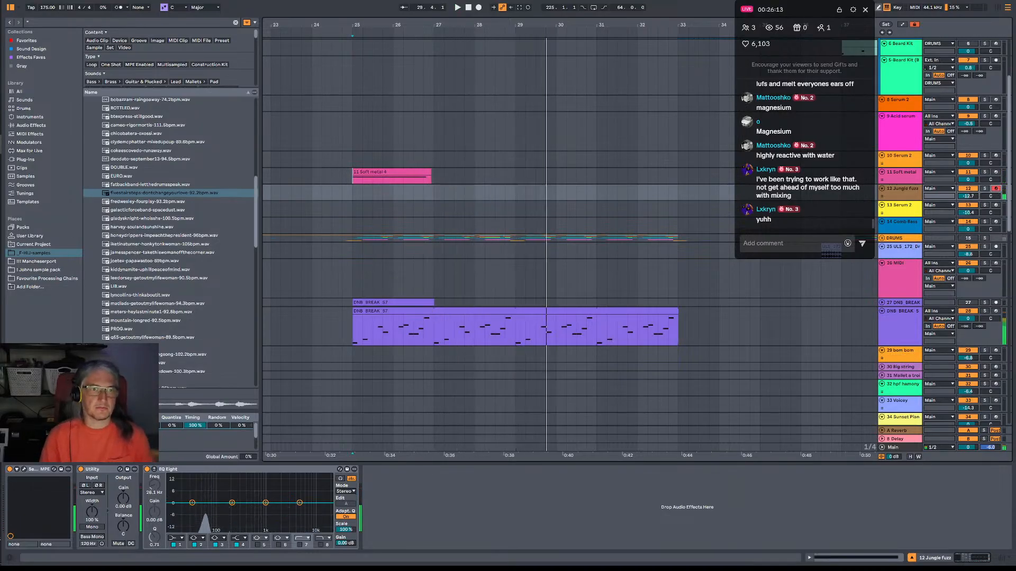
{"action": "left_click", "coordinate": [520, 7]}
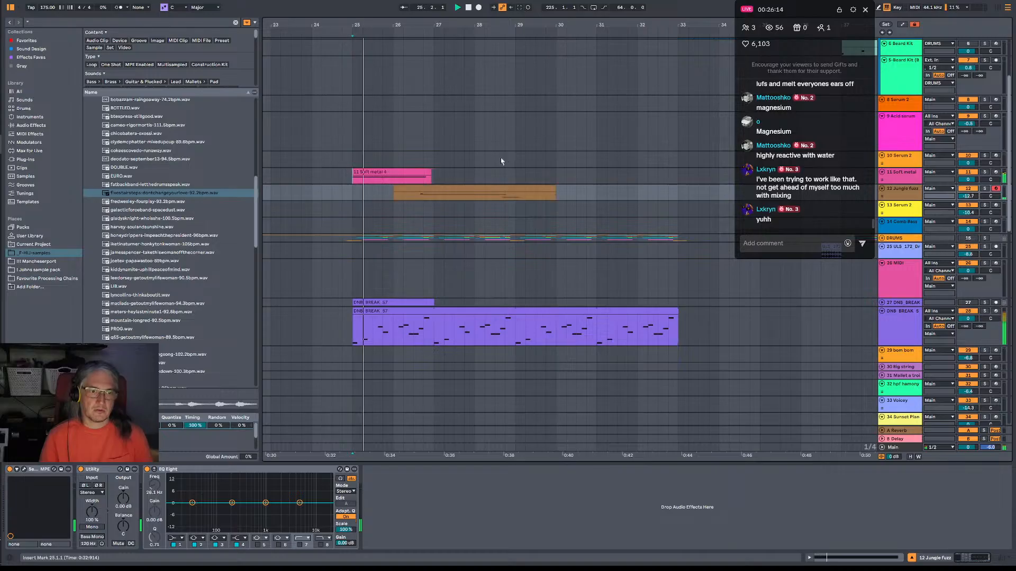
In the Jungle Fuzz clip, start the F1 note at 2.1.1 and move the G1 note to G#1 at 1.4.1, lengthened to overlap F1.
{"action": "left_click", "coordinate": [426, 187]}
{"action": "double_click", "coordinate": [427, 188]}
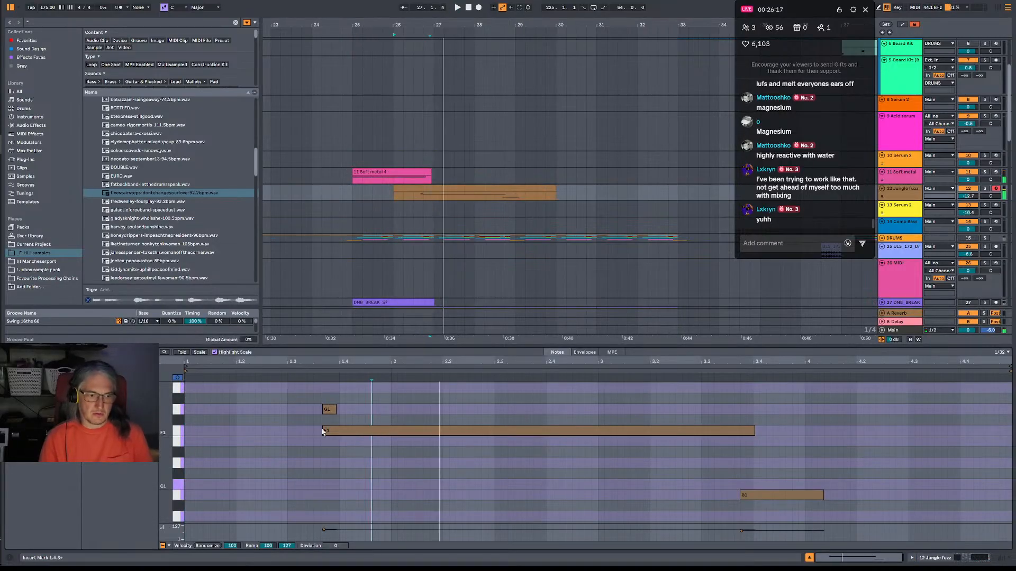
{"action": "left_click_drag", "start_coordinate": [325, 433], "coordinate": [391, 433]}
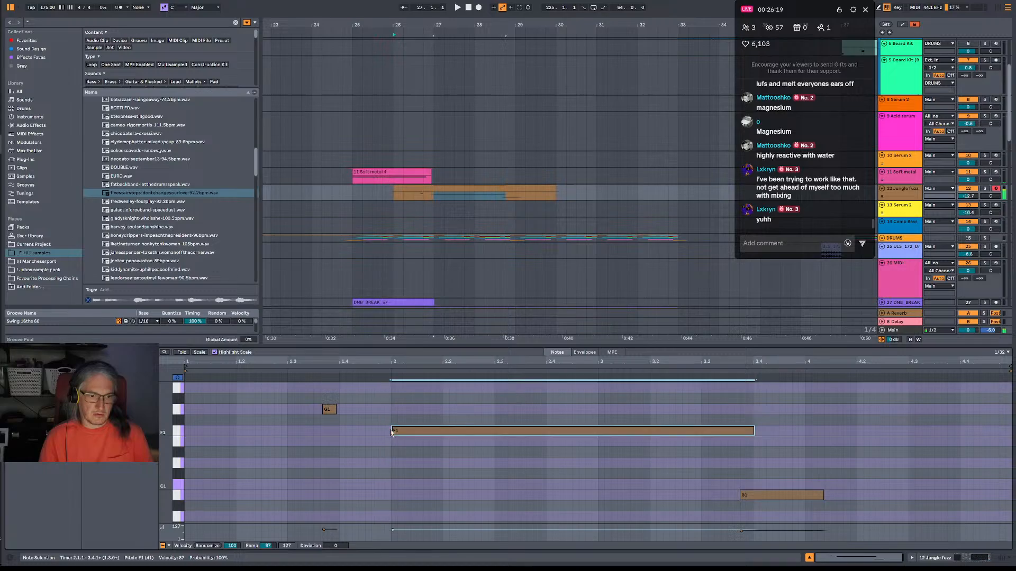
{"action": "left_click", "coordinate": [333, 410]}
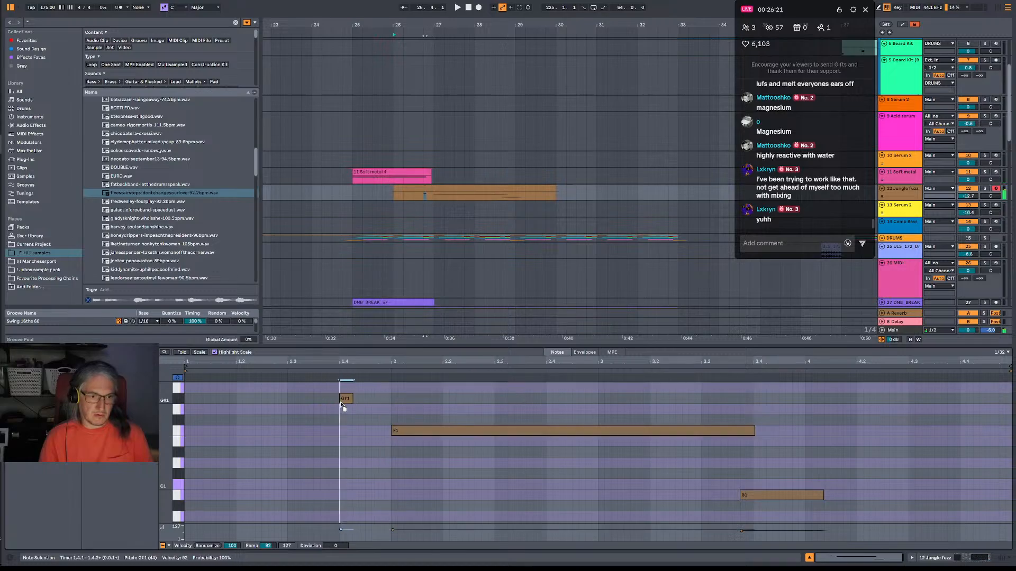
{"action": "left_click_drag", "start_coordinate": [352, 398], "coordinate": [410, 398]}
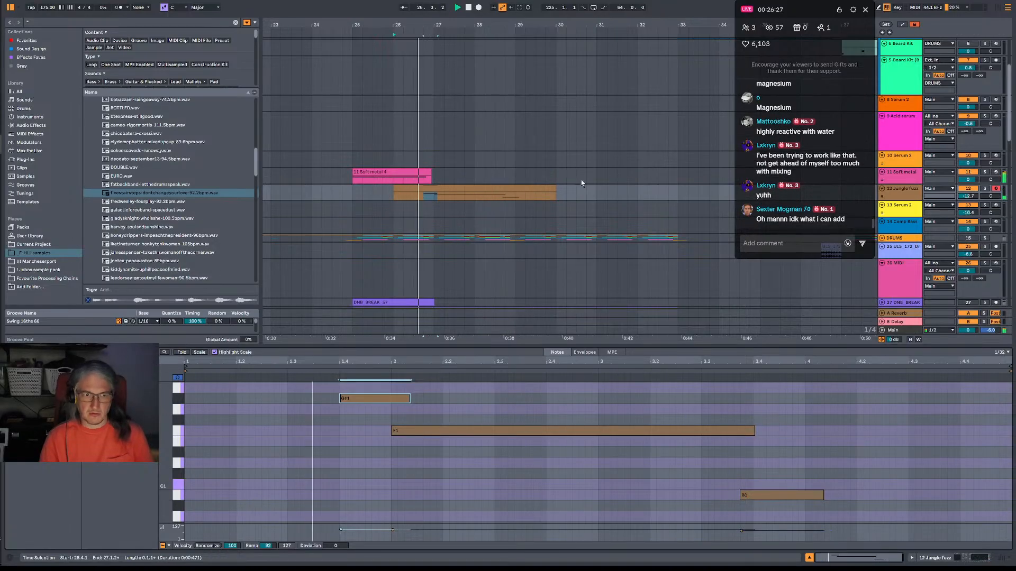
Trim the Jungle Fuzz clip to end at bar 29 and start its B0 note at 3.3.3.
{"action": "left_click_drag", "start_coordinate": [555, 189], "coordinate": [513, 188]}
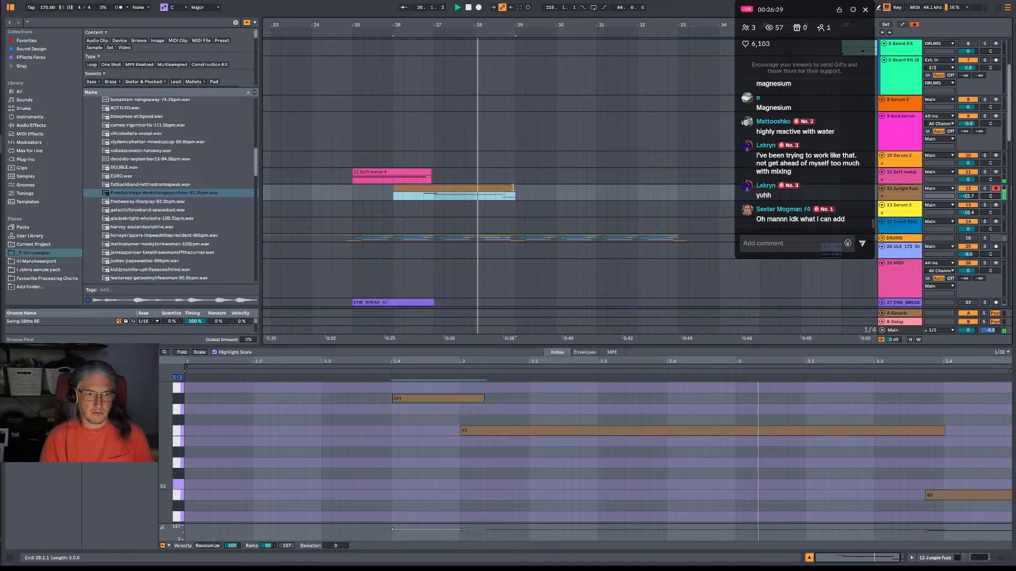
{"action": "left_click", "coordinate": [919, 495]}
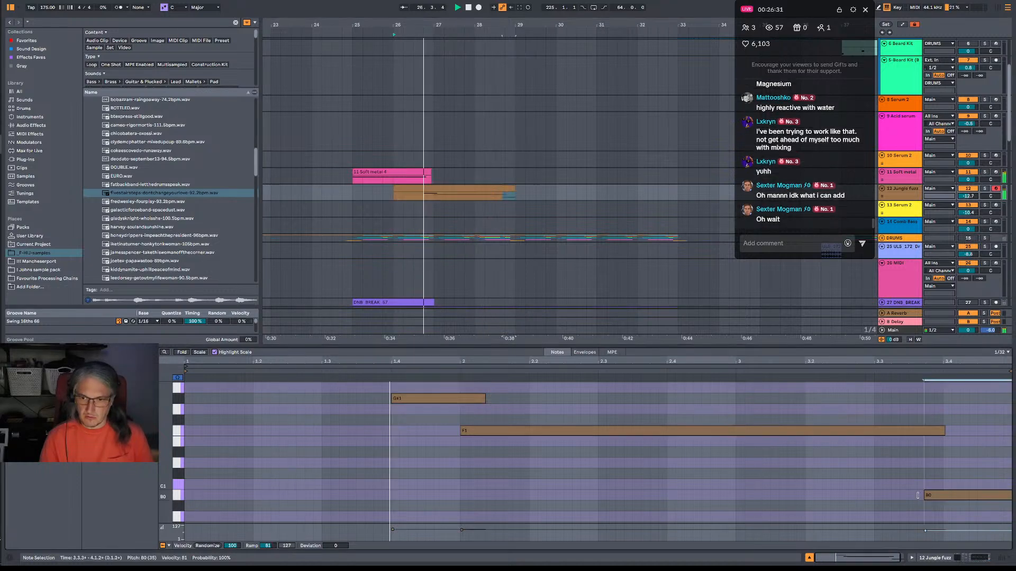
{"action": "left_click_drag", "start_coordinate": [918, 495], "coordinate": [903, 495]}
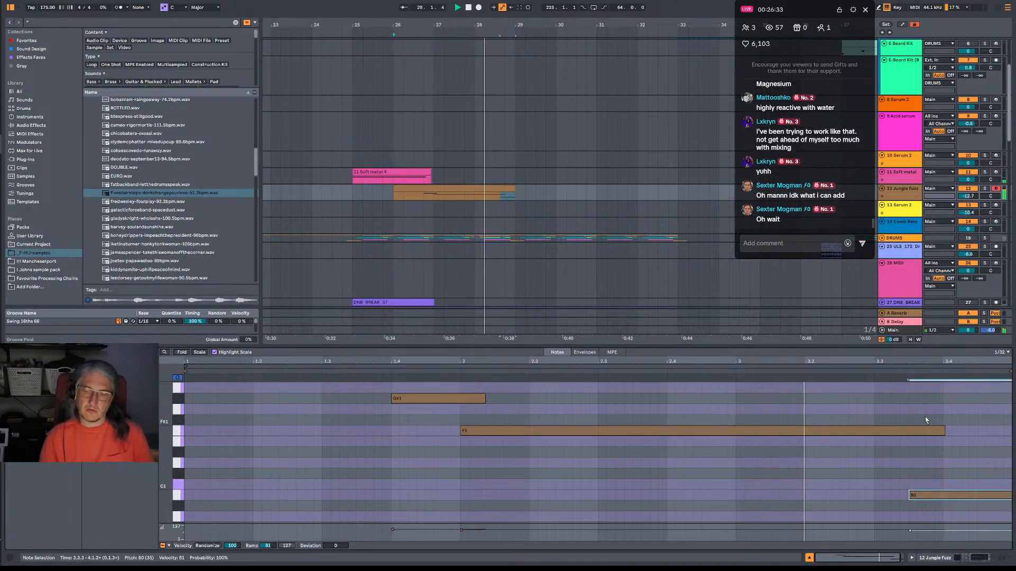
{"action": "key", "text": "space"}
{"action": "key", "text": "space"}
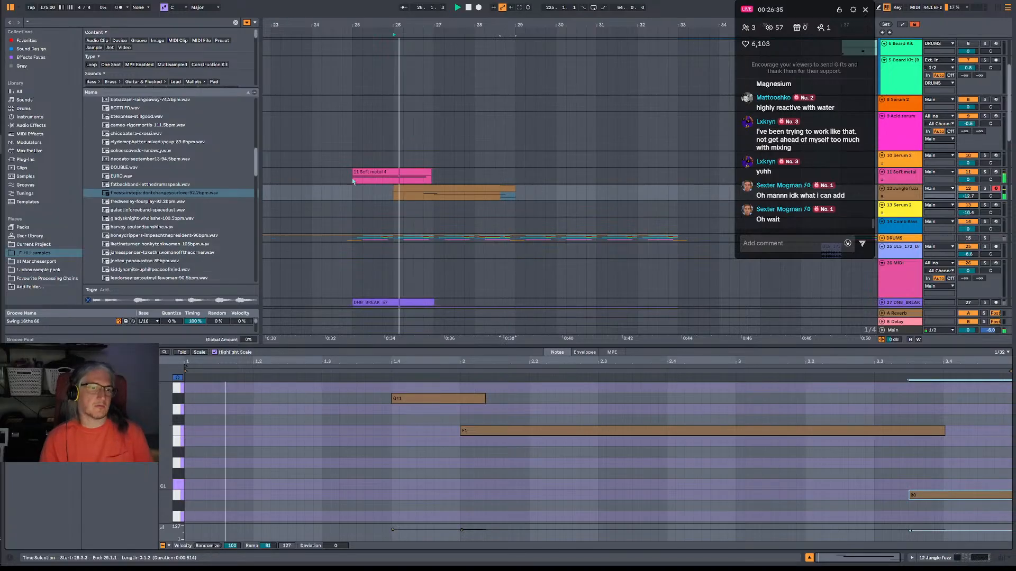
Loop bars 25 to 29 around the Soft Metal and Jungle Fuzz clips and play them from bar 25.
{"action": "left_click_drag", "start_coordinate": [353, 181], "coordinate": [519, 193]}
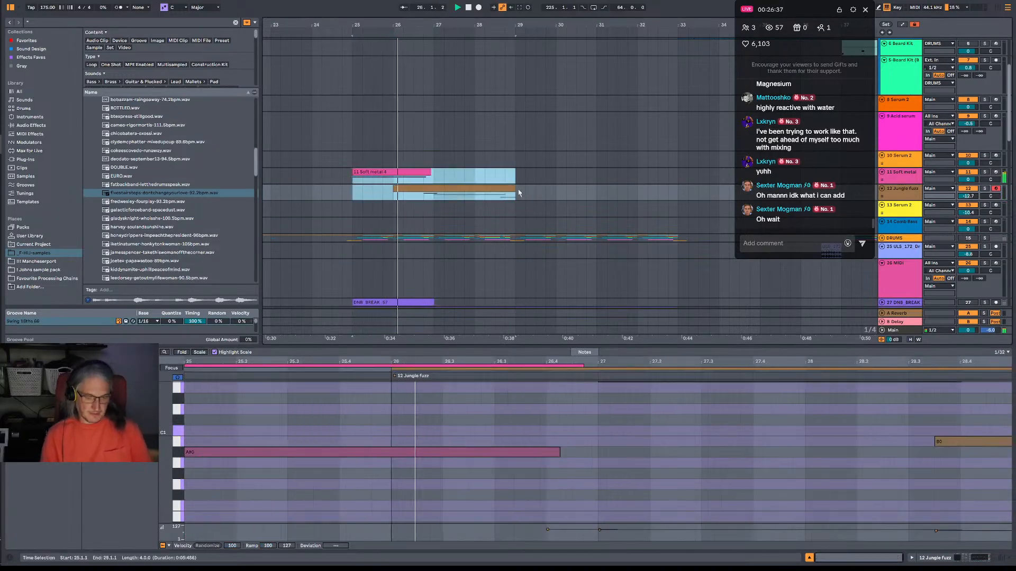
{"action": "key", "text": "ctrl+l"}
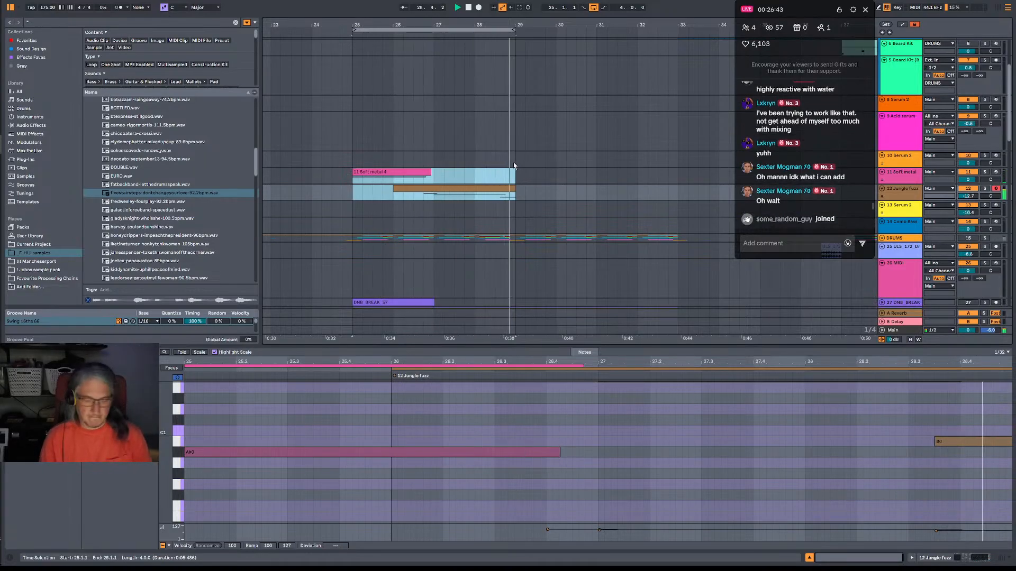
{"action": "left_click", "coordinate": [555, 182]}
{"action": "left_click", "coordinate": [431, 193]}
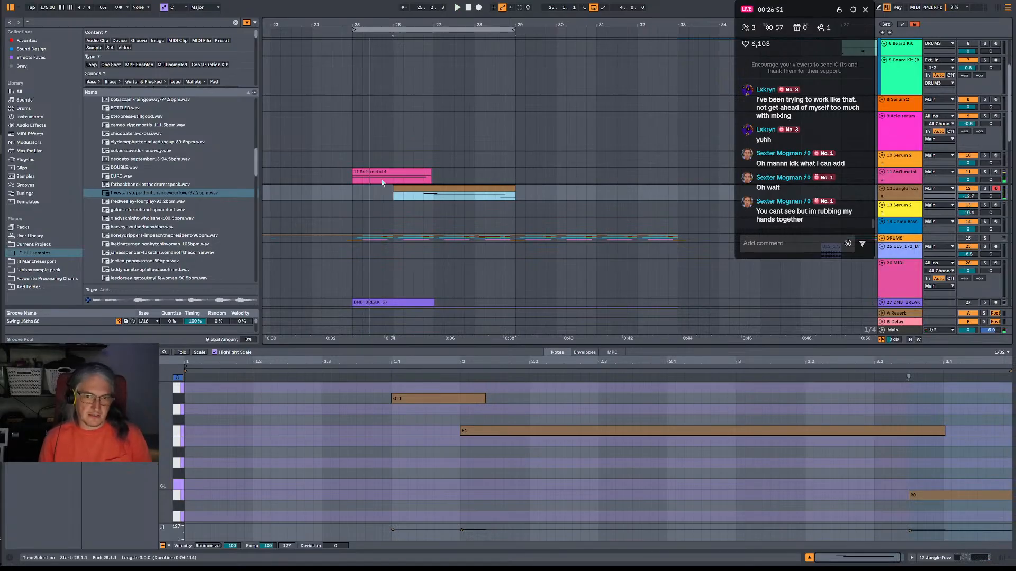
{"action": "left_click", "coordinate": [353, 181]}
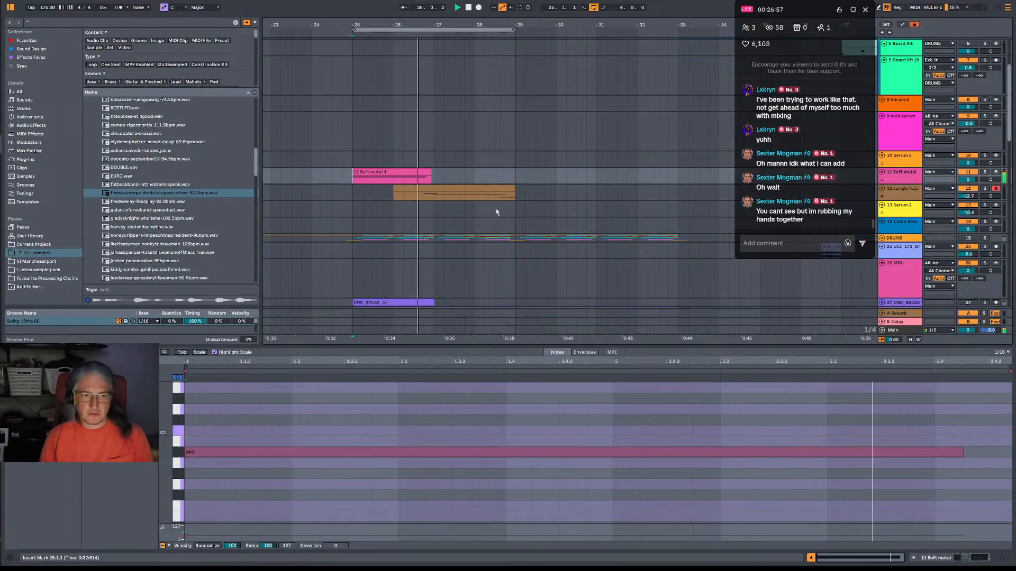
Open the DNB BREAK 57 MIDI clip and nudge the first of the paired Slice 6 notes and the Slice 11 note slightly earlier.
{"action": "scroll", "coordinate": [454, 228], "scroll_direction": "down", "scroll_amount": 3}
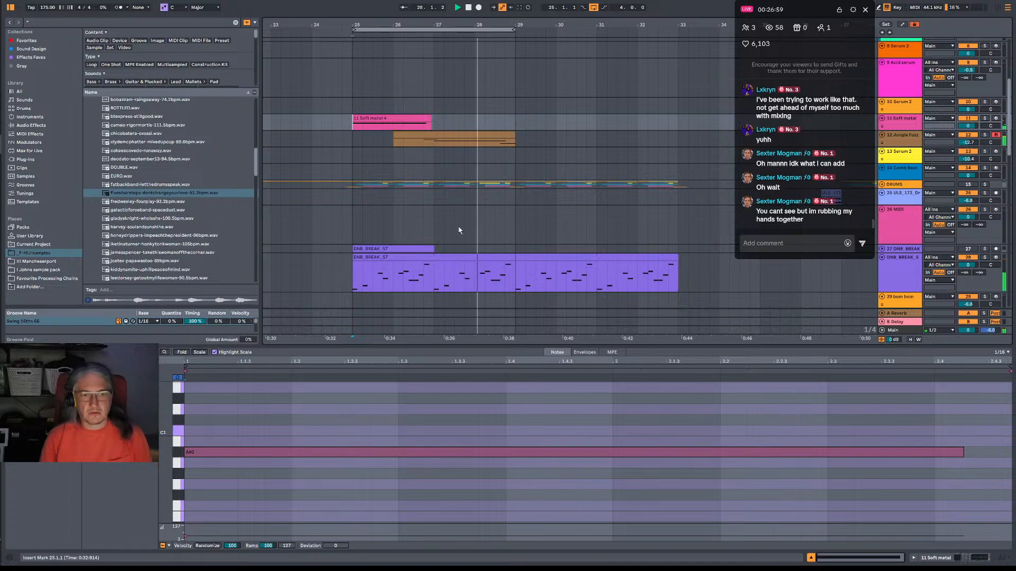
{"action": "scroll", "coordinate": [459, 230], "scroll_direction": "down", "scroll_amount": 2}
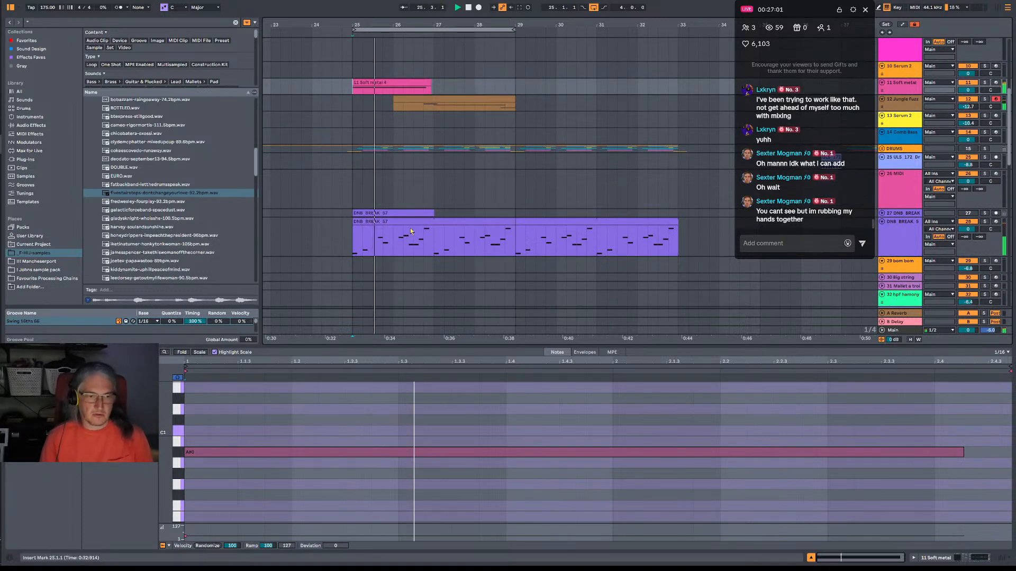
{"action": "left_click", "coordinate": [461, 223]}
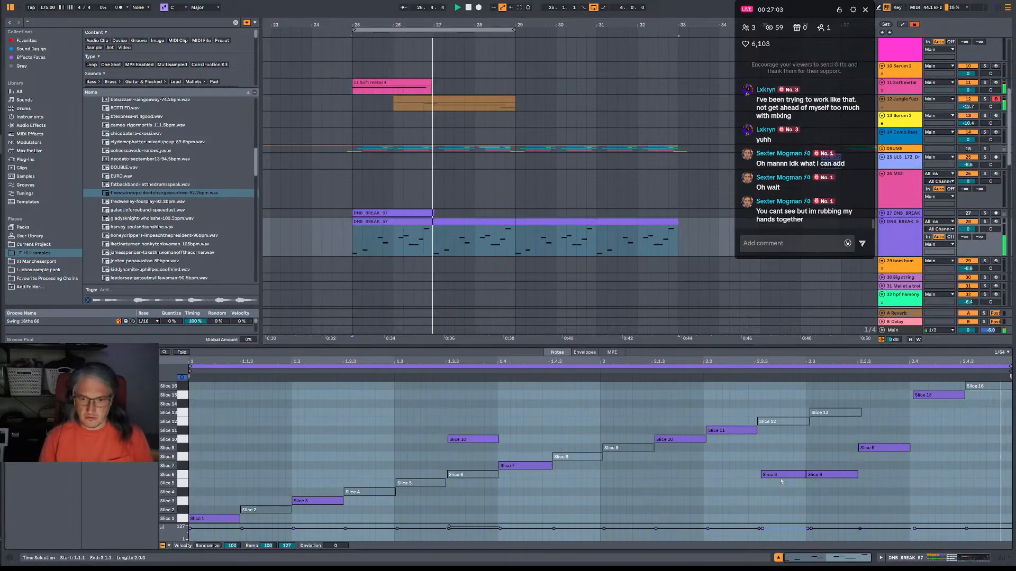
{"action": "left_click_drag", "start_coordinate": [784, 481], "coordinate": [779, 481]}
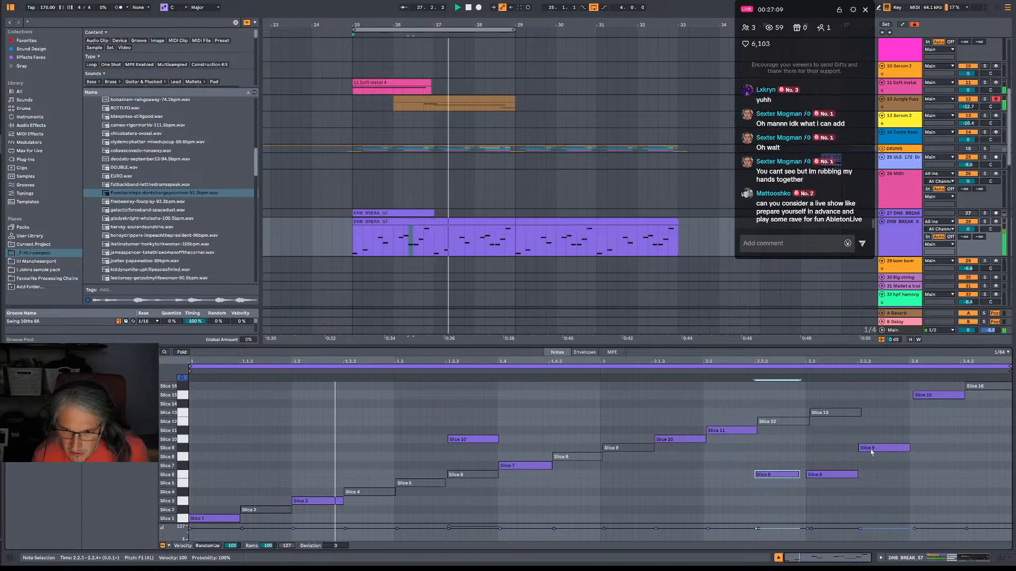
{"action": "left_click", "coordinate": [733, 431]}
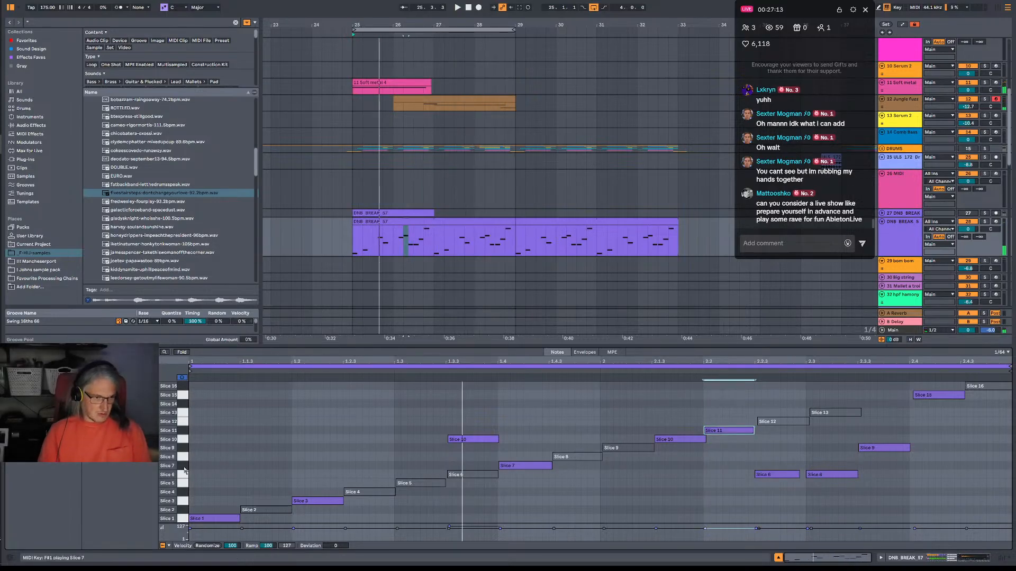
Audition Slice 10, add a Slice 10 note from 1.2.3 to 1.3.1 in the break's MIDI clip, and deactivate it.
{"action": "left_click", "coordinate": [183, 440]}
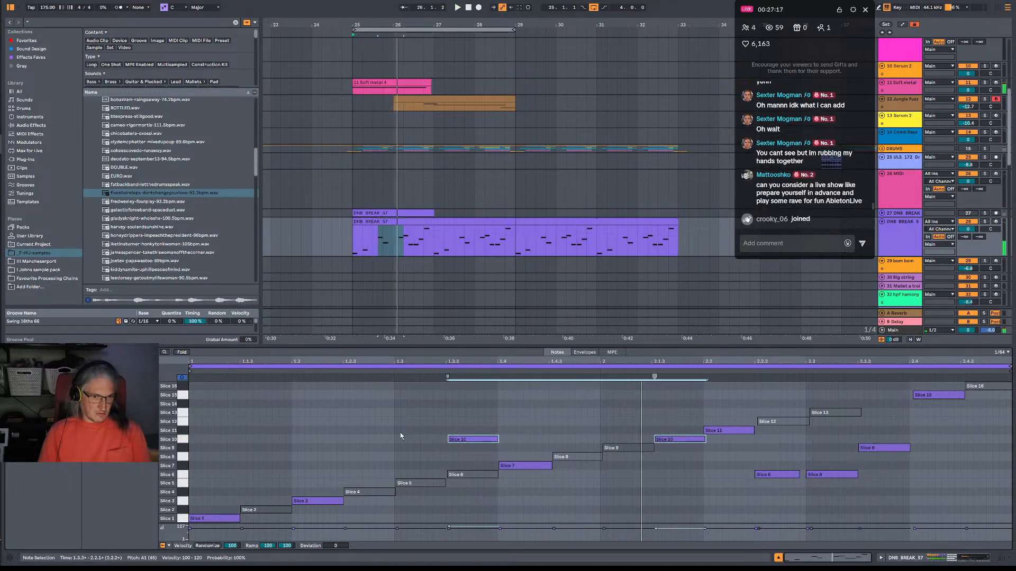
{"action": "left_click", "coordinate": [355, 447]}
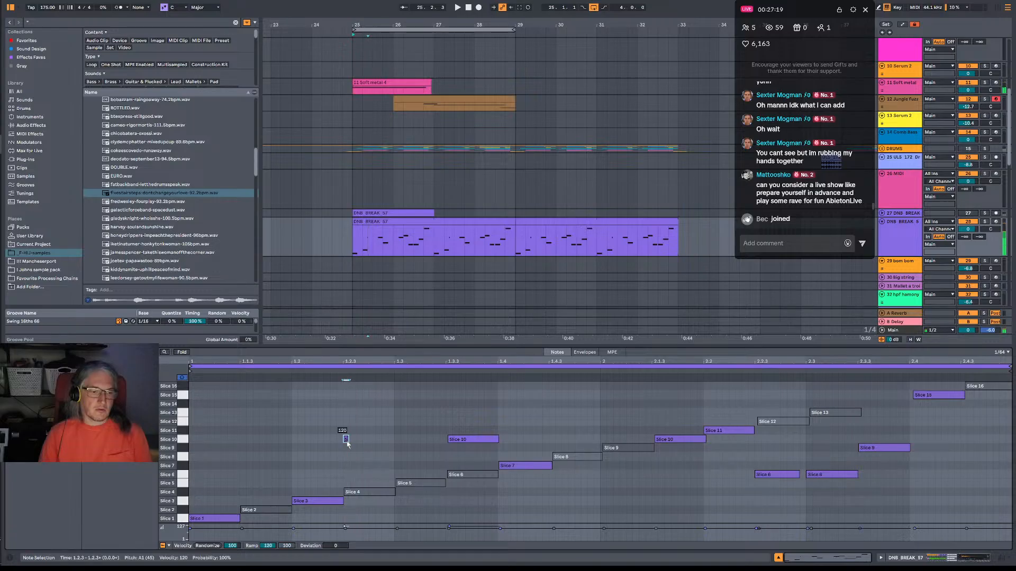
{"action": "left_click_drag", "start_coordinate": [347, 443], "coordinate": [410, 441]}
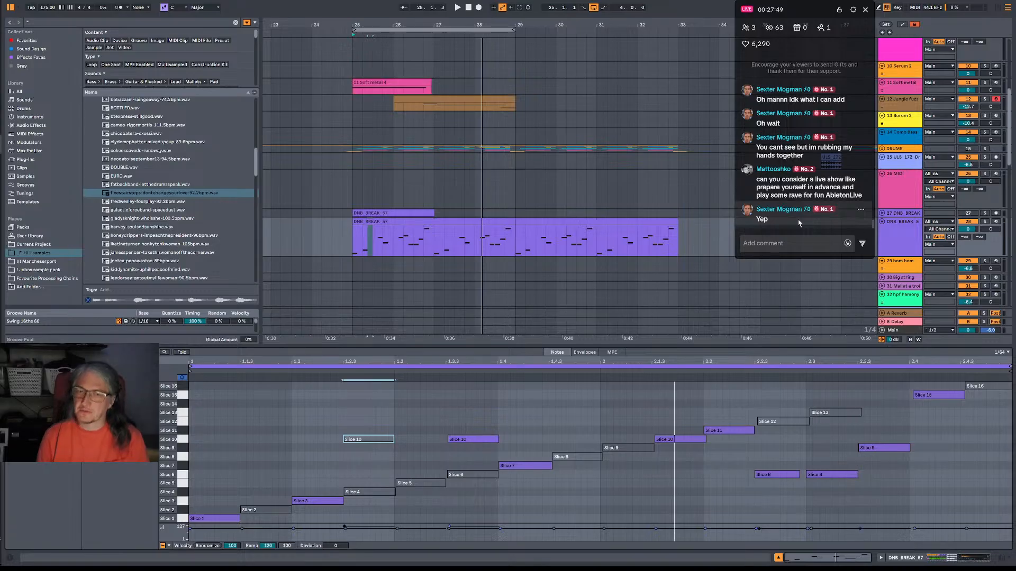
{"action": "key", "text": "space"}
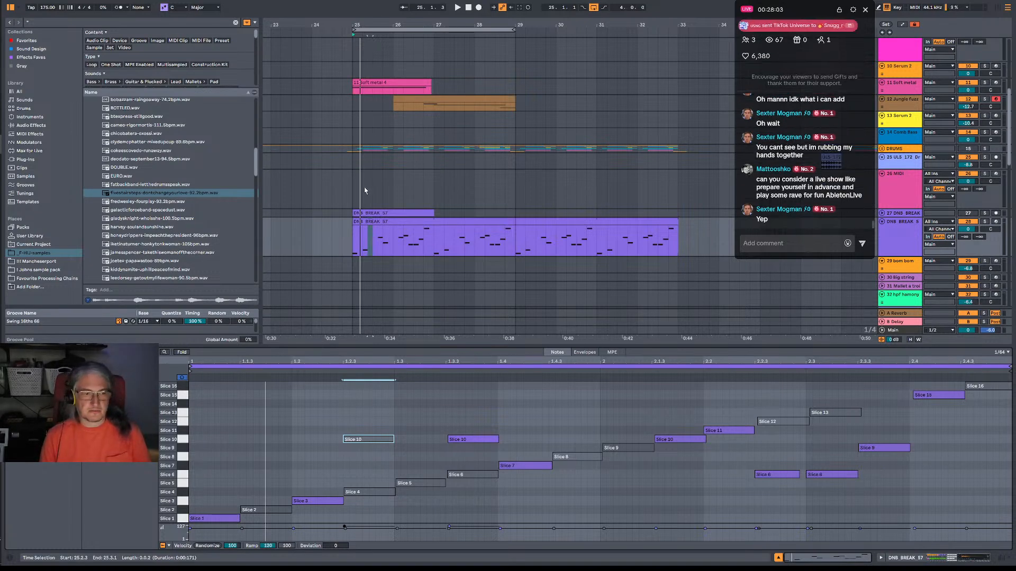
Look over the tracks and mixer in Session View, return to the arrangement and play the bass and break clips.
{"action": "left_click", "coordinate": [353, 195]}
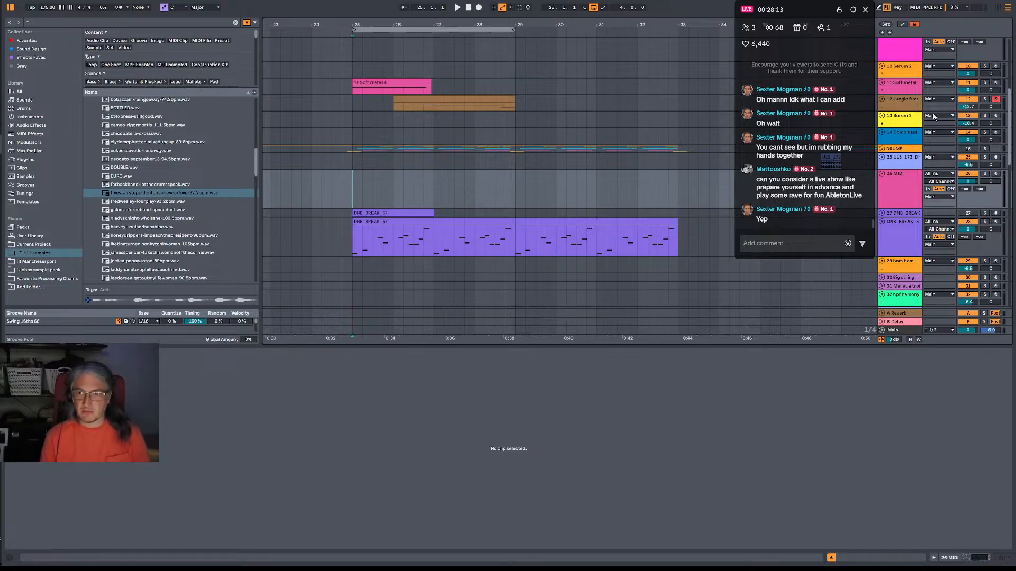
{"action": "right_click", "coordinate": [471, 223]}
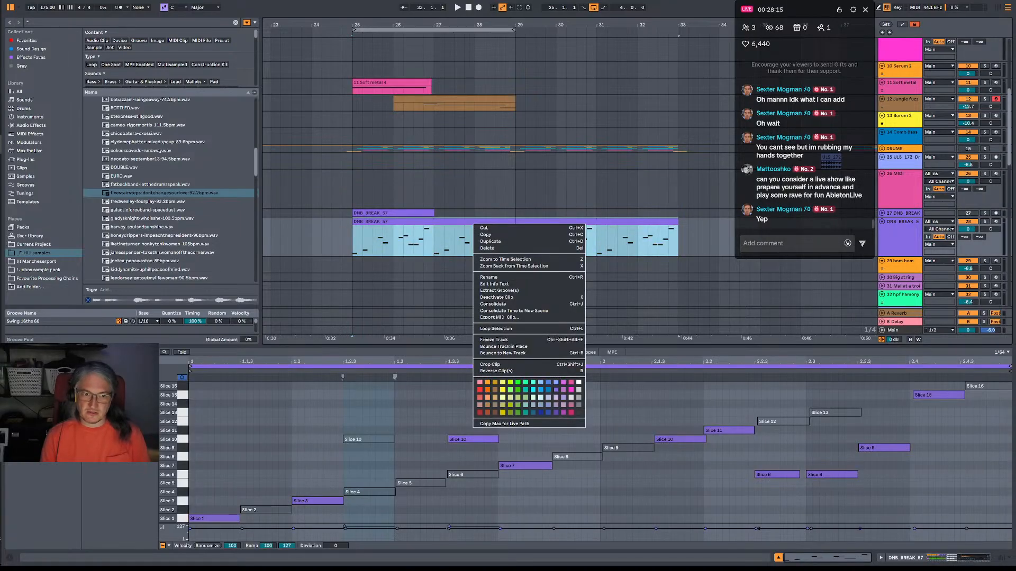
{"action": "left_click", "coordinate": [999, 10]}
{"action": "left_click", "coordinate": [998, 10]}
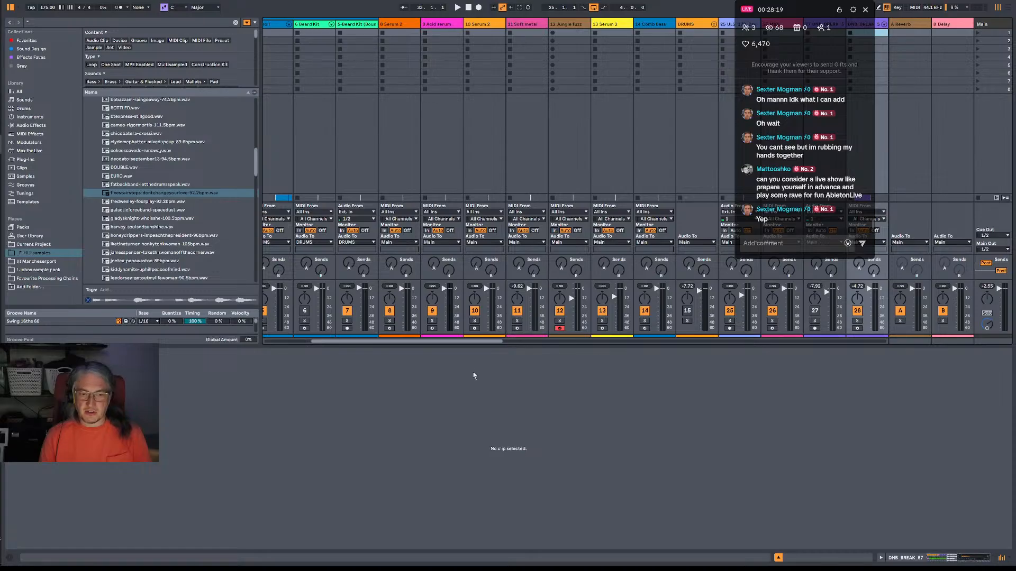
{"action": "left_click_drag", "start_coordinate": [466, 342], "coordinate": [418, 342]}
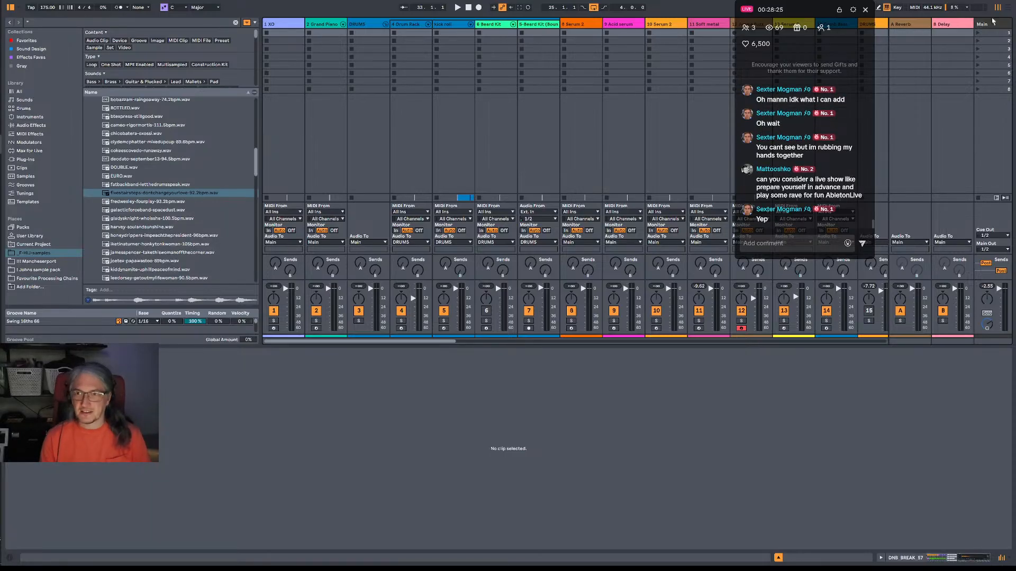
{"action": "left_click", "coordinate": [1007, 11]}
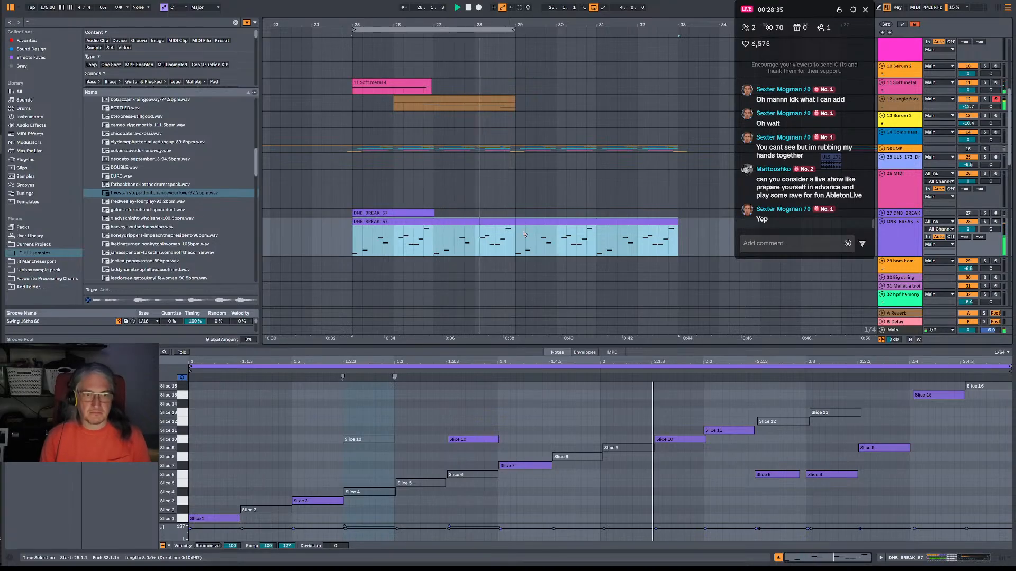
{"action": "scroll", "coordinate": [503, 183], "scroll_direction": "up", "scroll_amount": 4}
{"action": "scroll", "coordinate": [503, 184], "scroll_direction": "down", "scroll_amount": 2}
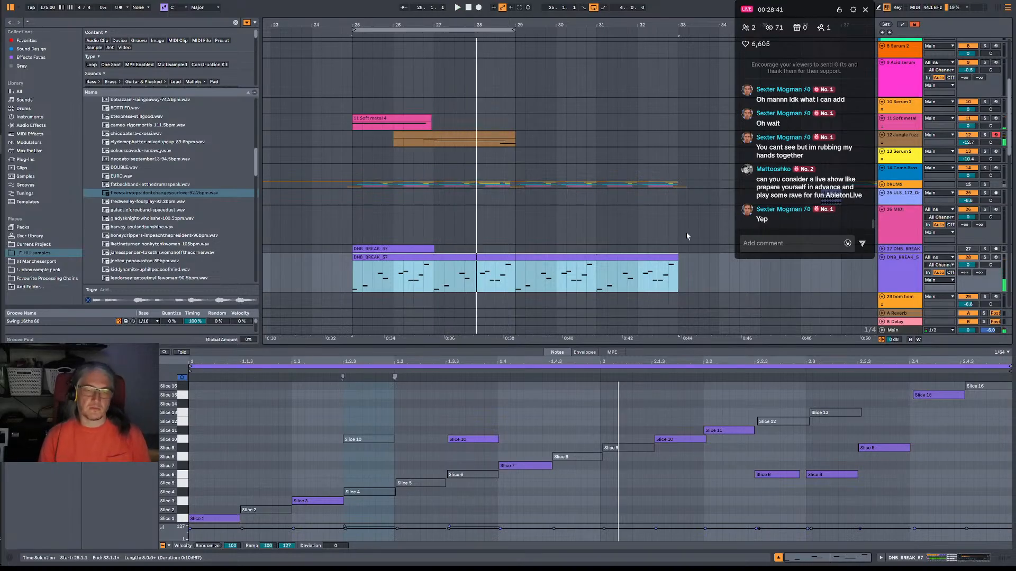
{"action": "scroll", "coordinate": [673, 240], "scroll_direction": "down", "scroll_amount": 2}
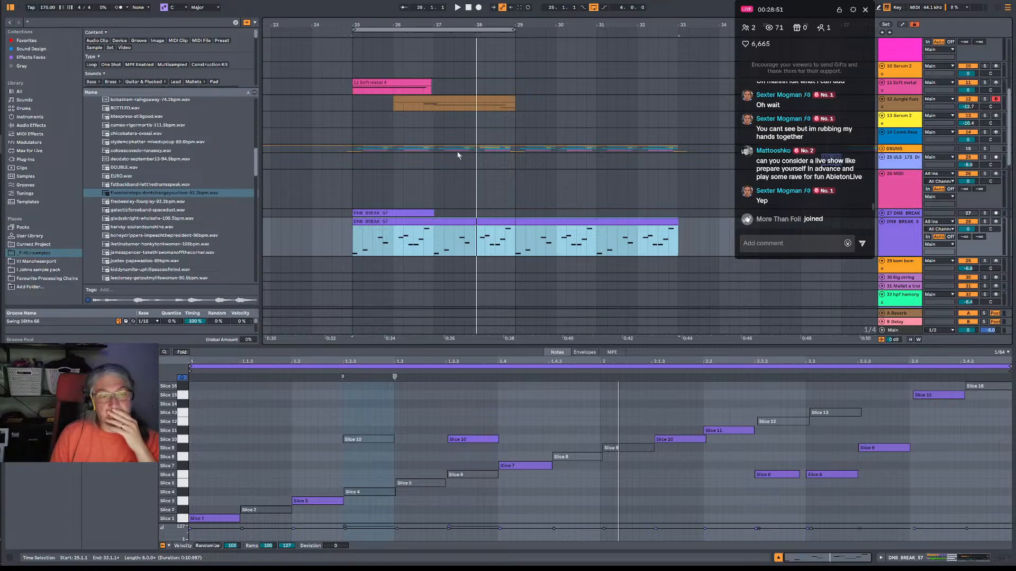
{"action": "scroll", "coordinate": [426, 197], "scroll_direction": "down", "scroll_amount": 5}
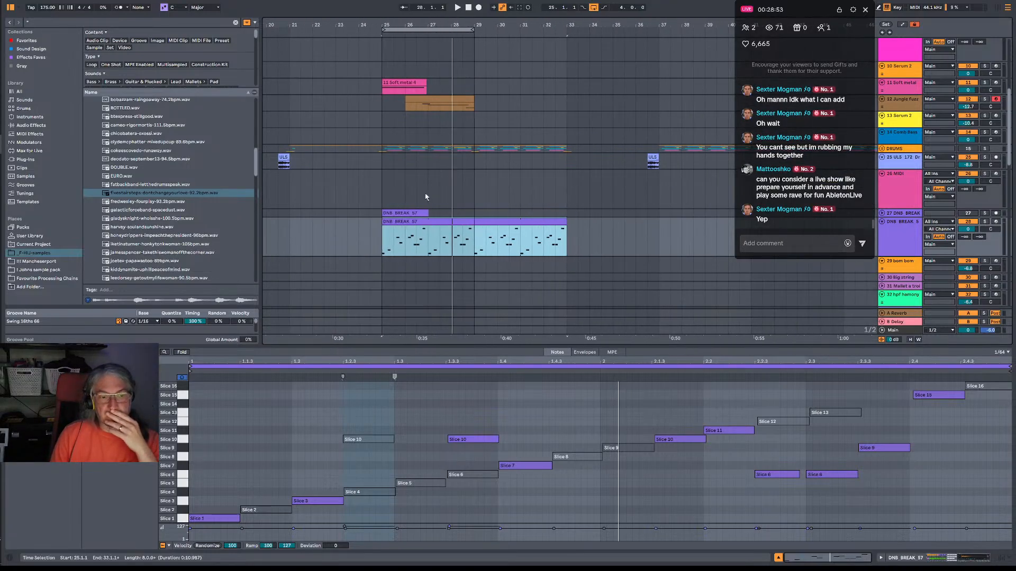
{"action": "left_click", "coordinate": [912, 246]}
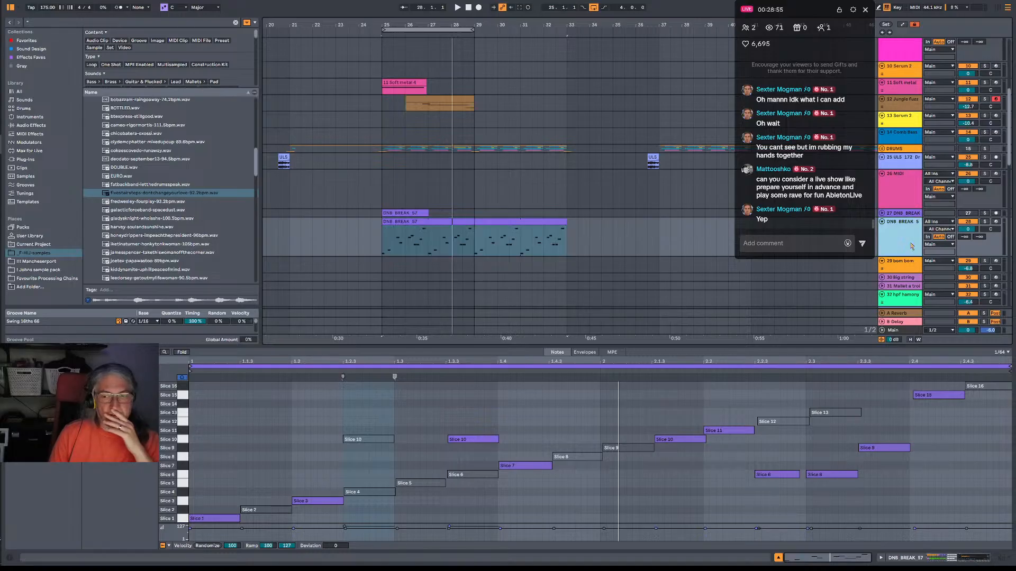
{"action": "left_click_drag", "start_coordinate": [378, 83], "coordinate": [478, 228]}
{"action": "key", "text": "ctrl+d"}
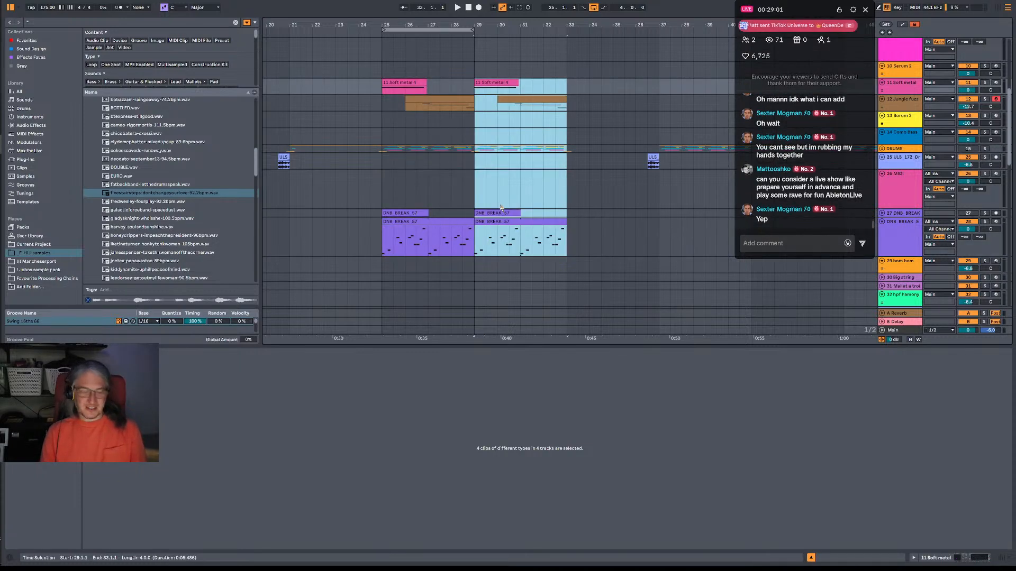
{"action": "key", "text": "ctrl+z"}
Duplicate the time of bars 25 to 29 across the bass and break tracks three times, up to bar 41, and play from bar 25.
{"action": "left_click_drag", "start_coordinate": [383, 92], "coordinate": [474, 239]}
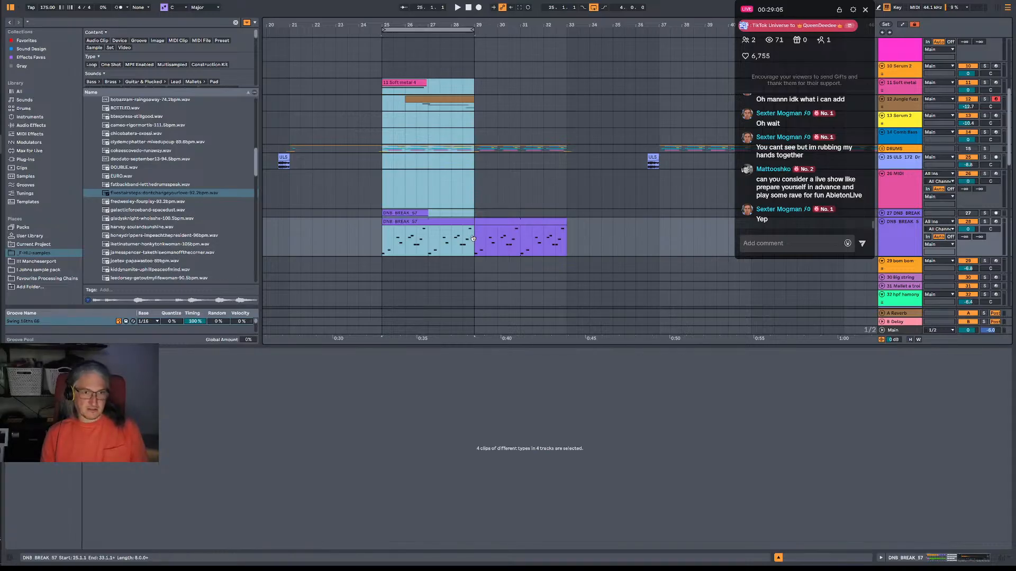
{"action": "key", "text": "ctrl+d"}
{"action": "key", "text": "ctrl+shift+d"}
{"action": "key", "text": "ctrl+shift+d"}
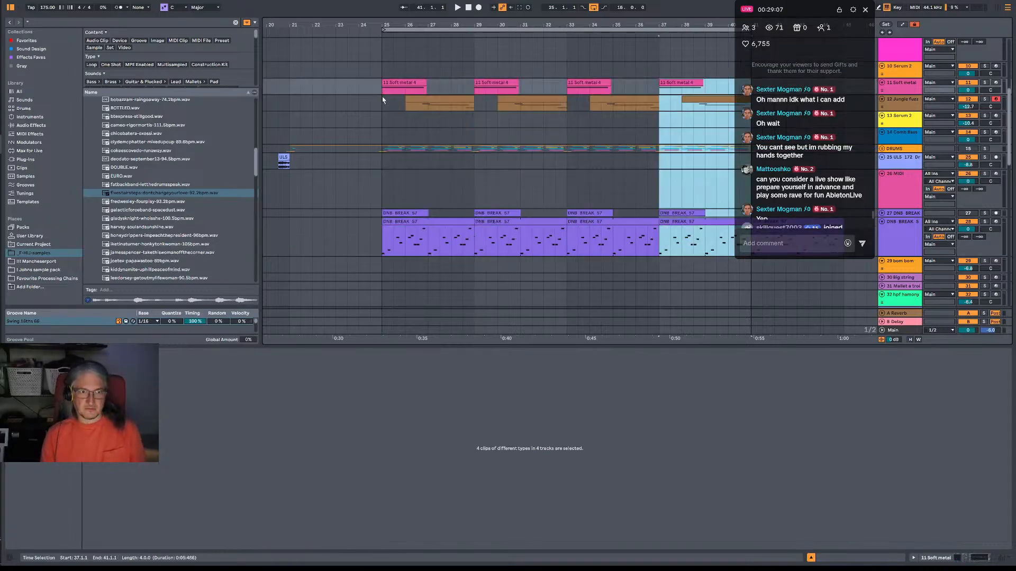
{"action": "left_click", "coordinate": [383, 91]}
{"action": "key", "text": "space"}
{"action": "left_click_drag", "start_coordinate": [458, 25], "coordinate": [362, 20]}
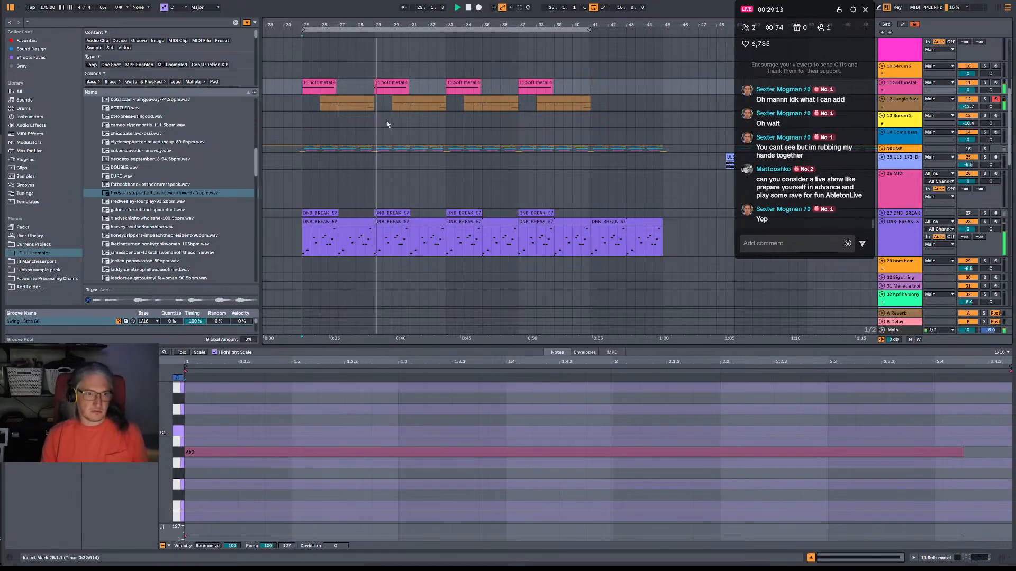
Open the second Jungle Fuzz clip, at bar 30, and add a C2 note from 3.1.1 to 3.4.1.
{"action": "left_click", "coordinate": [429, 222]}
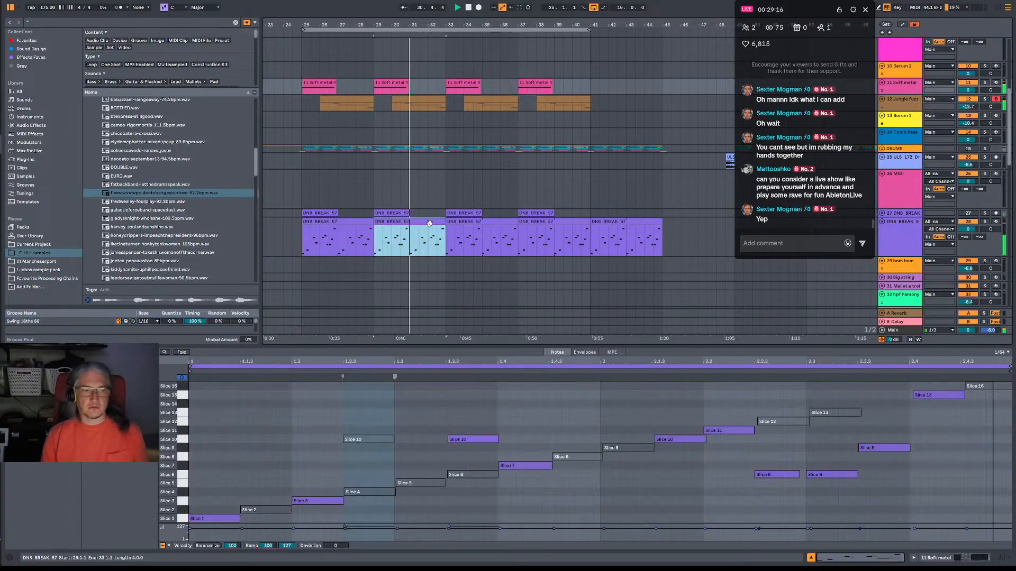
{"action": "left_click", "coordinate": [418, 103]}
{"action": "scroll", "coordinate": [778, 423], "scroll_direction": "up", "scroll_amount": 4}
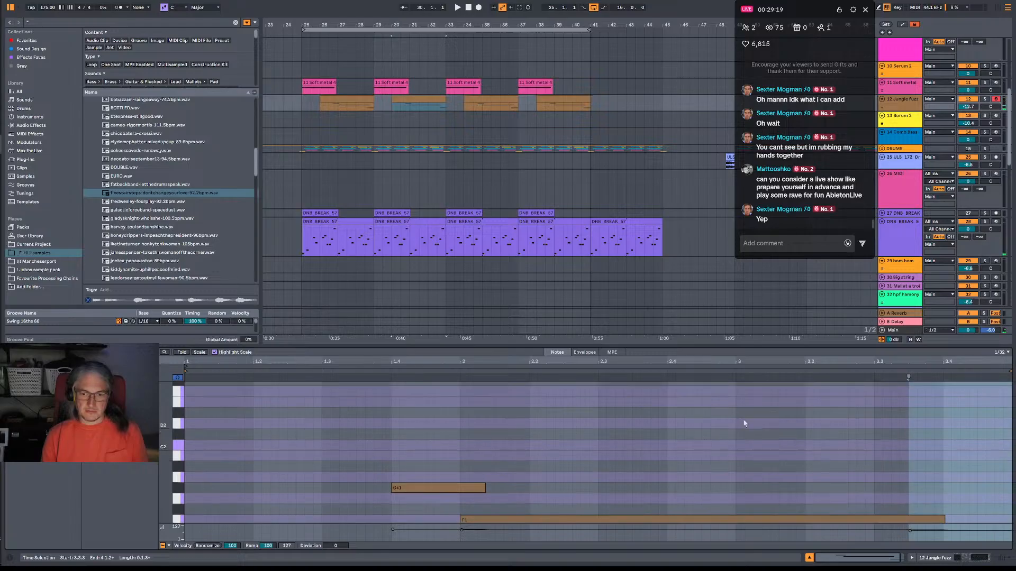
{"action": "double_click", "coordinate": [740, 423]}
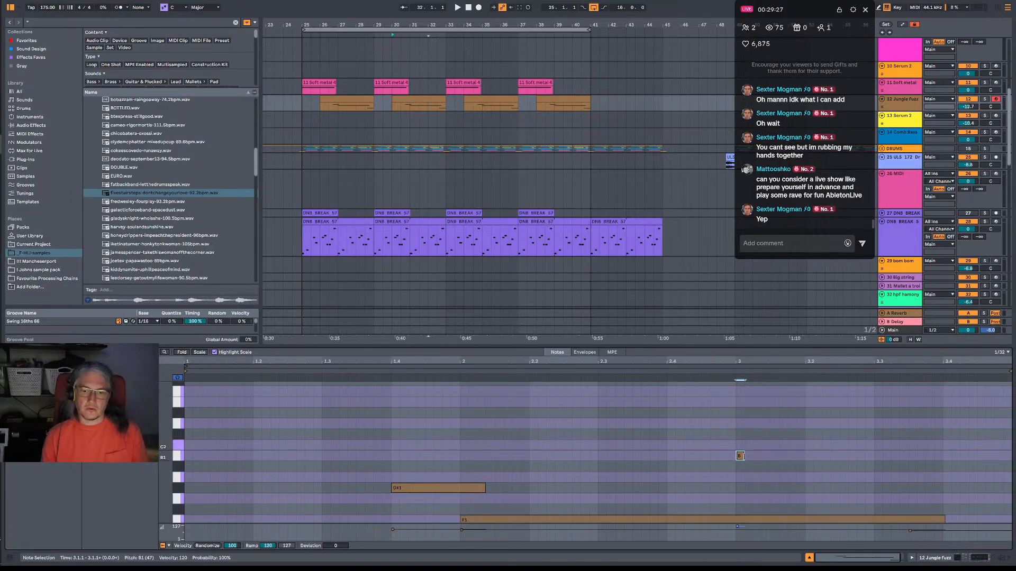
{"action": "left_click_drag", "start_coordinate": [742, 456], "coordinate": [906, 450]}
{"action": "key", "text": "space"}
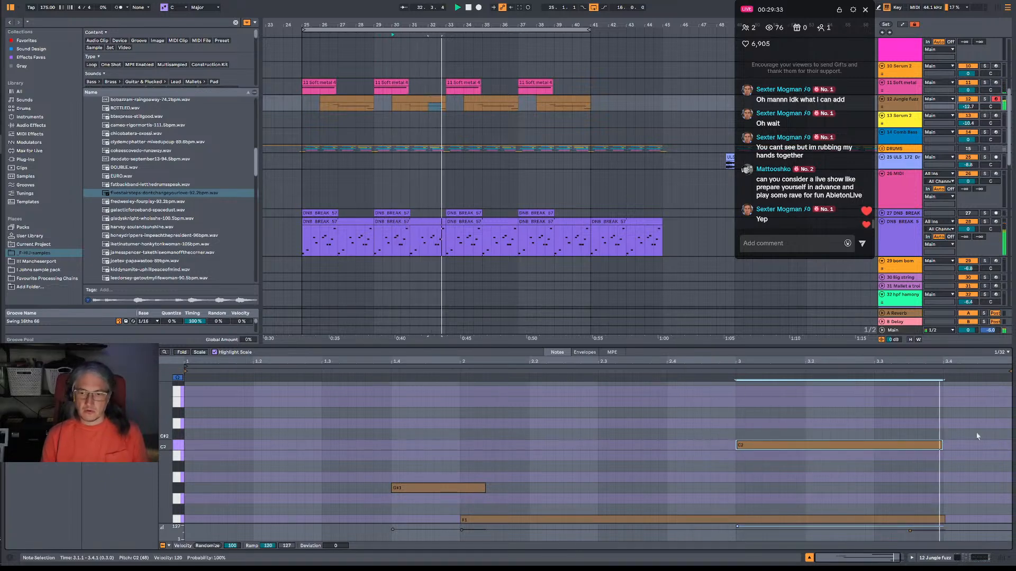
Shorten the F1 note in the bar 30 Jungle Fuzz clip to end at 3.3.1.
{"action": "scroll", "coordinate": [932, 454], "scroll_direction": "down", "scroll_amount": 3}
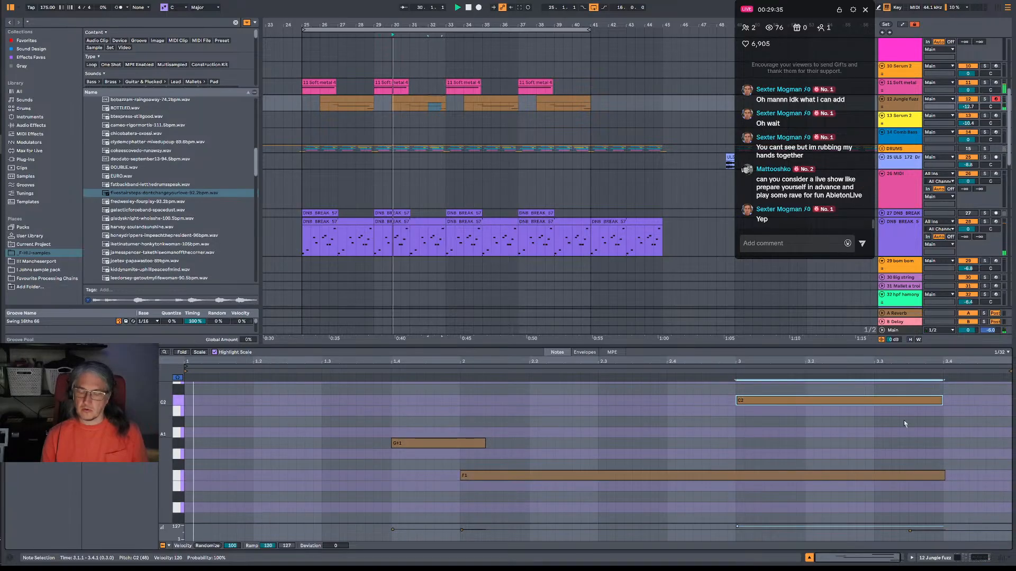
{"action": "left_click_drag", "start_coordinate": [944, 475], "coordinate": [879, 475]}
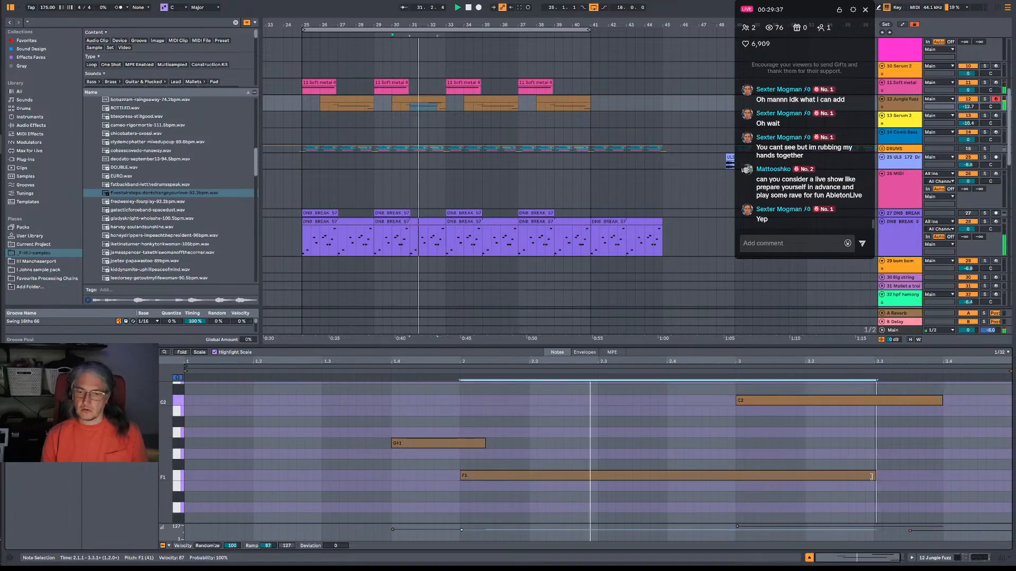
{"action": "scroll", "coordinate": [881, 472], "scroll_direction": "down", "scroll_amount": 2}
{"action": "scroll", "coordinate": [893, 465], "scroll_direction": "down", "scroll_amount": 2}
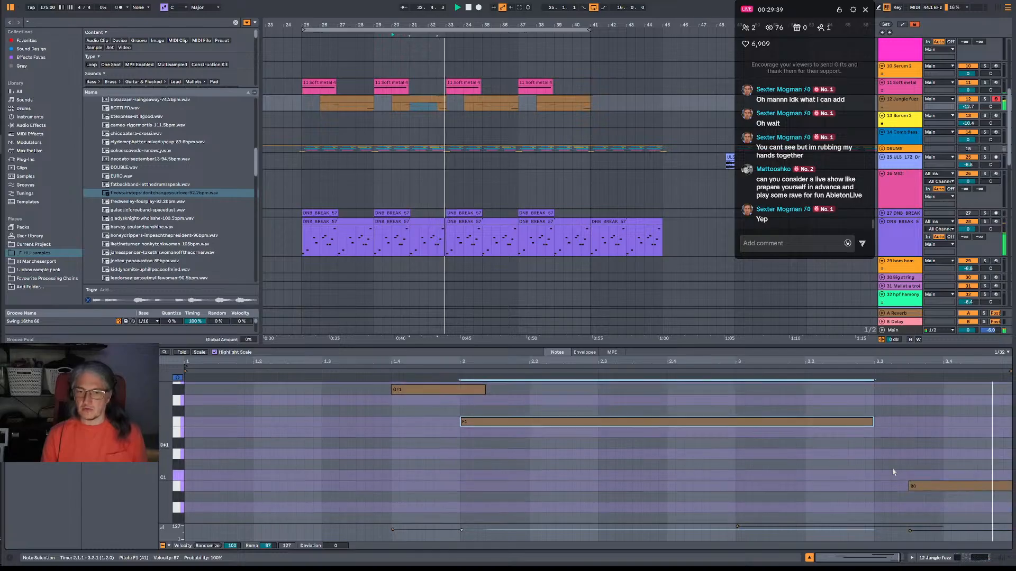
{"action": "scroll", "coordinate": [868, 435], "scroll_direction": "up", "scroll_amount": 1}
{"action": "scroll", "coordinate": [862, 429], "scroll_direction": "up", "scroll_amount": 1}
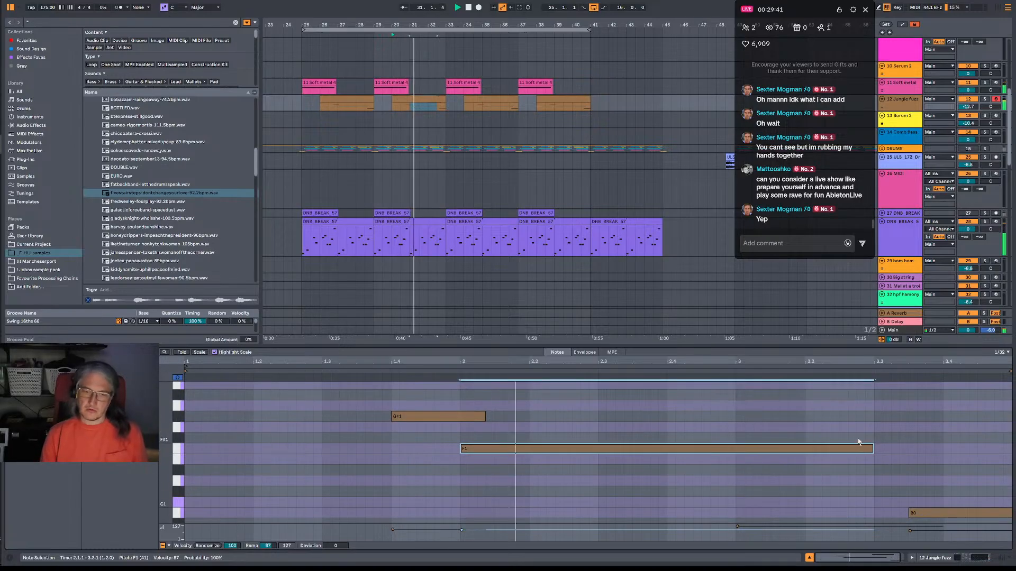
Rename the Jungle Fuzz clip at bar 30 as 2 and copy it over the clip at bar 38.
{"action": "left_click", "coordinate": [436, 98]}
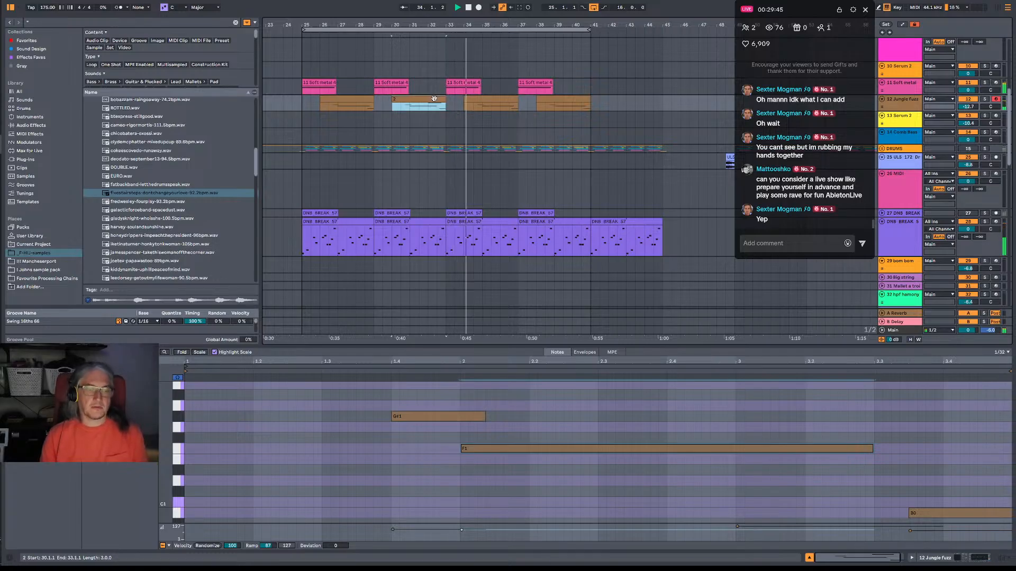
{"action": "left_click", "coordinate": [560, 102]}
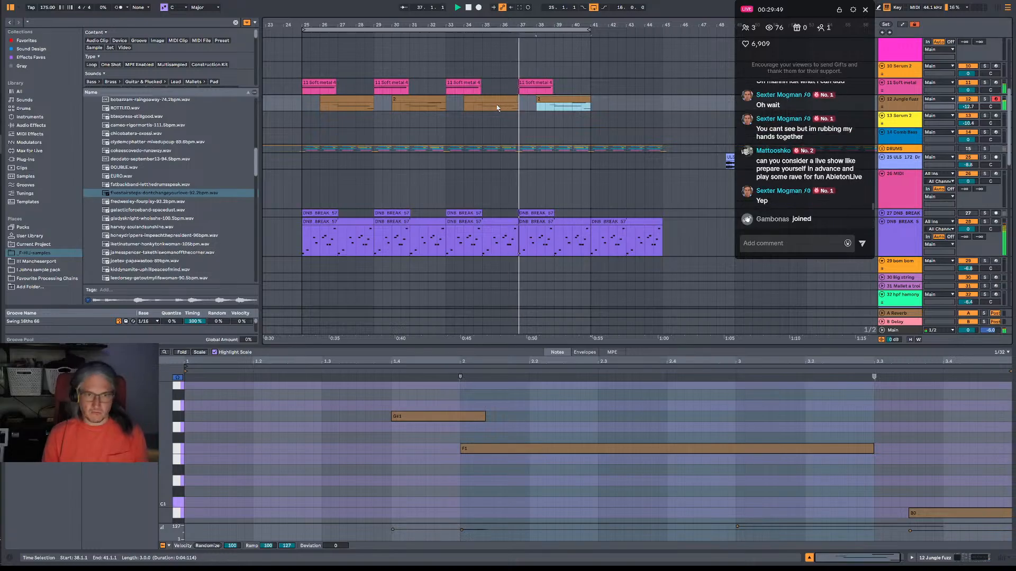
In the Jungle Fuzz clip at bar 34, add a D#1 note from 3.2.3 to 3.4.1 and shorten F1 to end at 3.3.4.
{"action": "left_click", "coordinate": [480, 108]}
{"action": "key", "text": "space"}
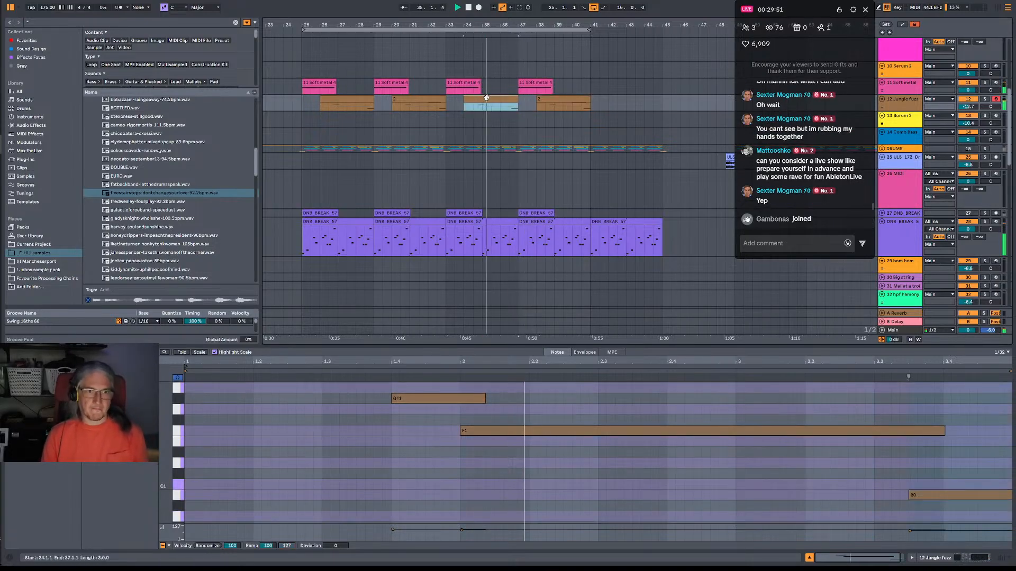
{"action": "left_click", "coordinate": [177, 461]}
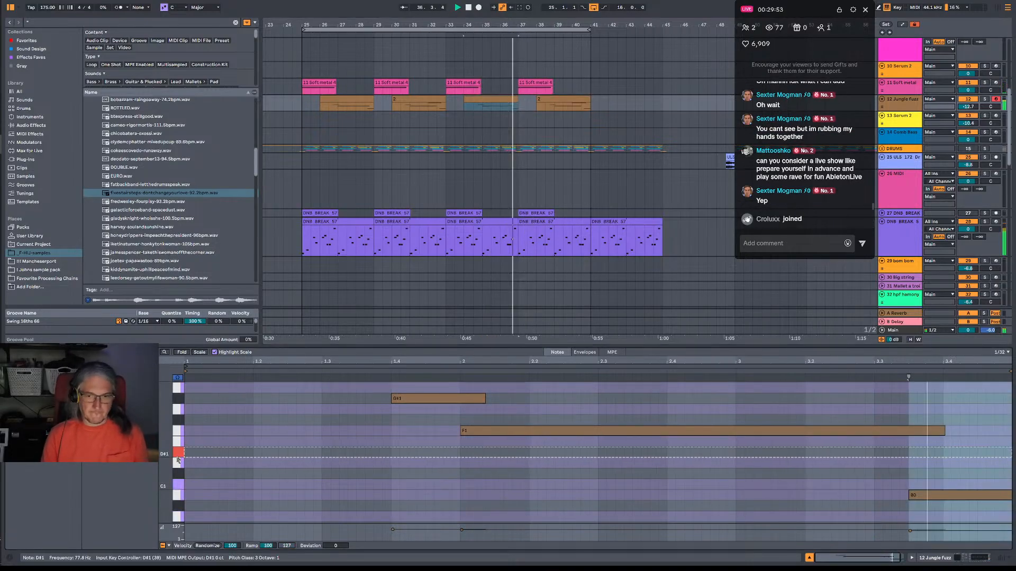
{"action": "key", "text": "space"}
{"action": "key", "text": "space"}
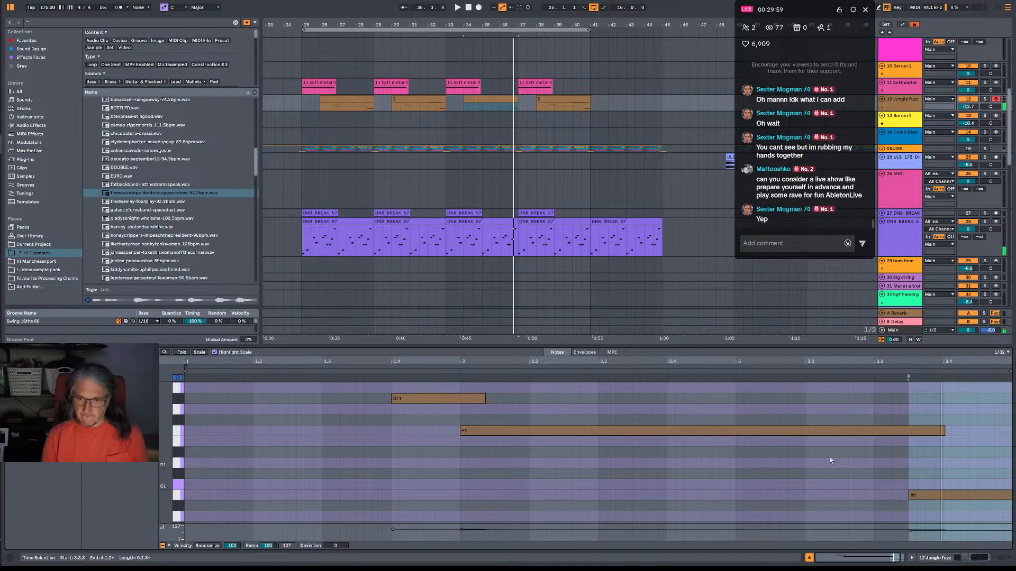
{"action": "mouse_move", "coordinate": [845, 453]}
{"action": "left_mouse_down"}
{"action": "mouse_move", "coordinate": [943, 452]}
{"action": "mouse_move", "coordinate": [945, 431]}
{"action": "mouse_move", "coordinate": [925, 430]}
{"action": "left_mouse_up"}
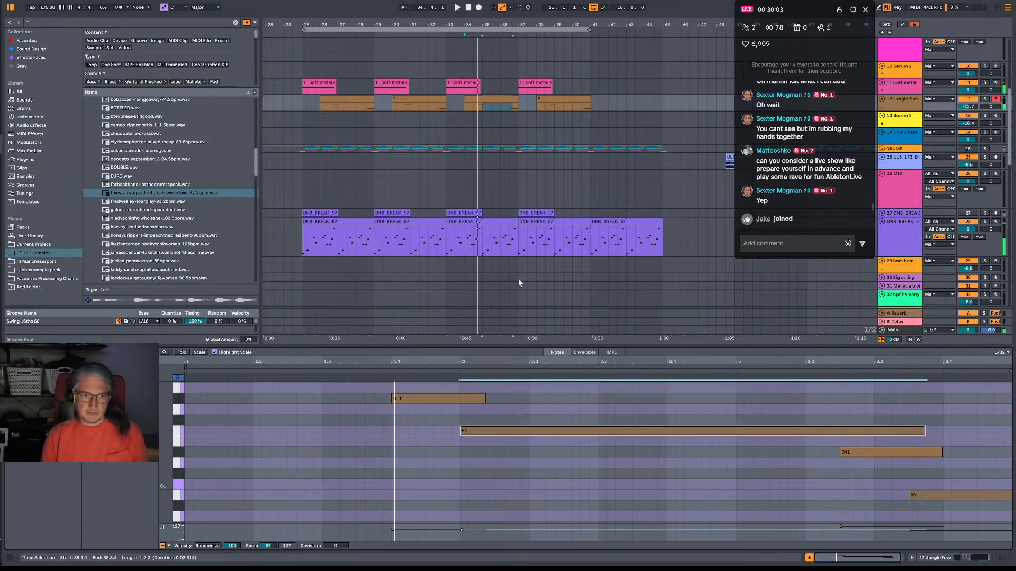
{"action": "key", "text": "space"}
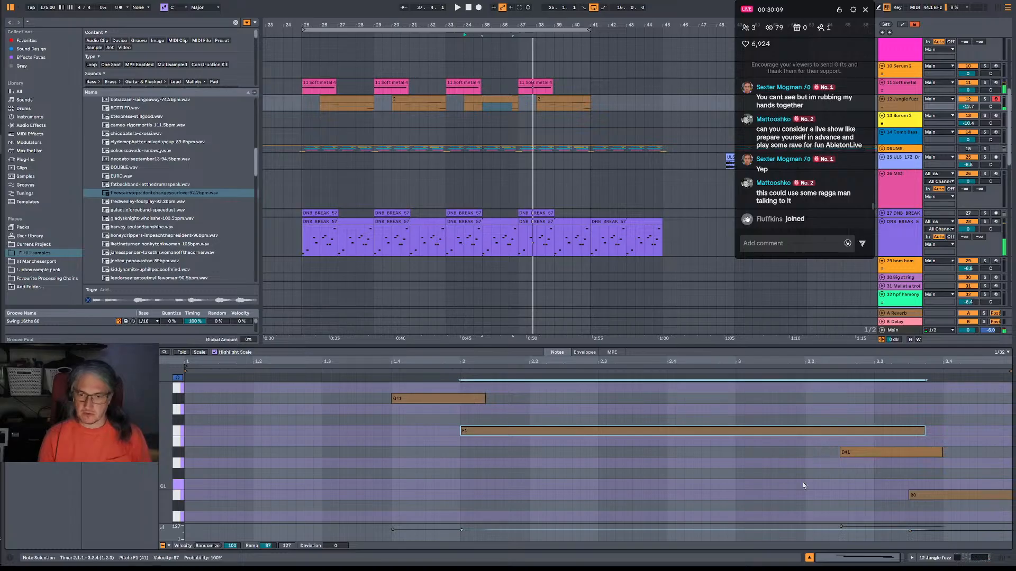
Move the D#1 note in the bar 34 Jungle Fuzz clip earlier to start at 3.2.1 and play the phrase back.
{"action": "left_click_drag", "start_coordinate": [869, 452], "coordinate": [835, 453]}
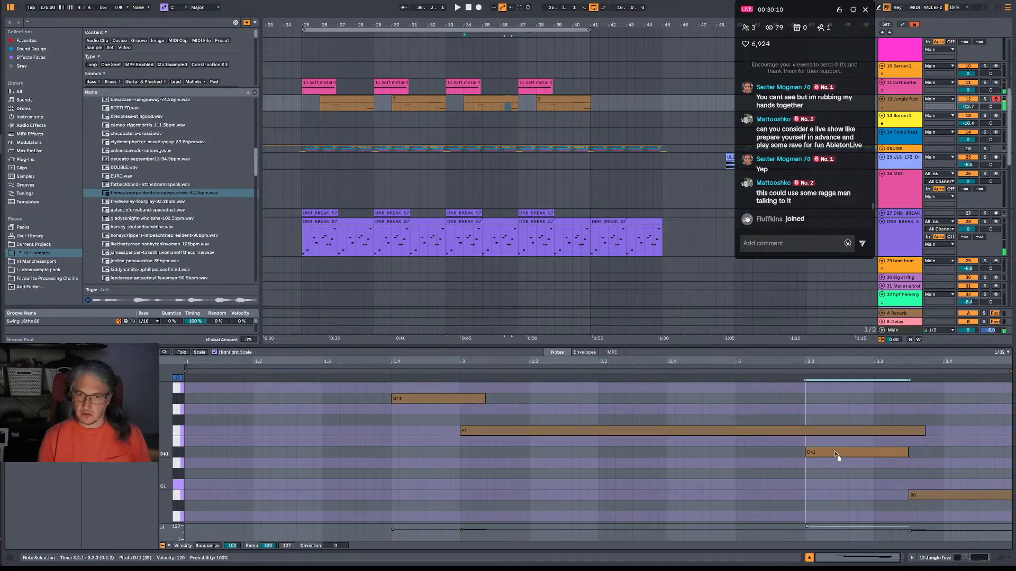
{"action": "left_click", "coordinate": [458, 372]}
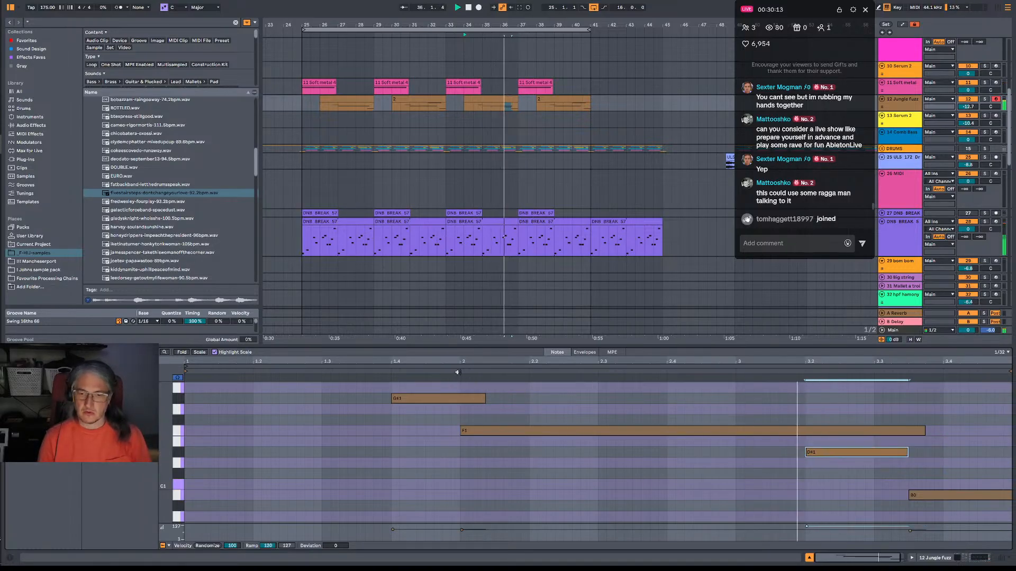
{"action": "key", "text": "space"}
{"action": "key", "text": "space"}
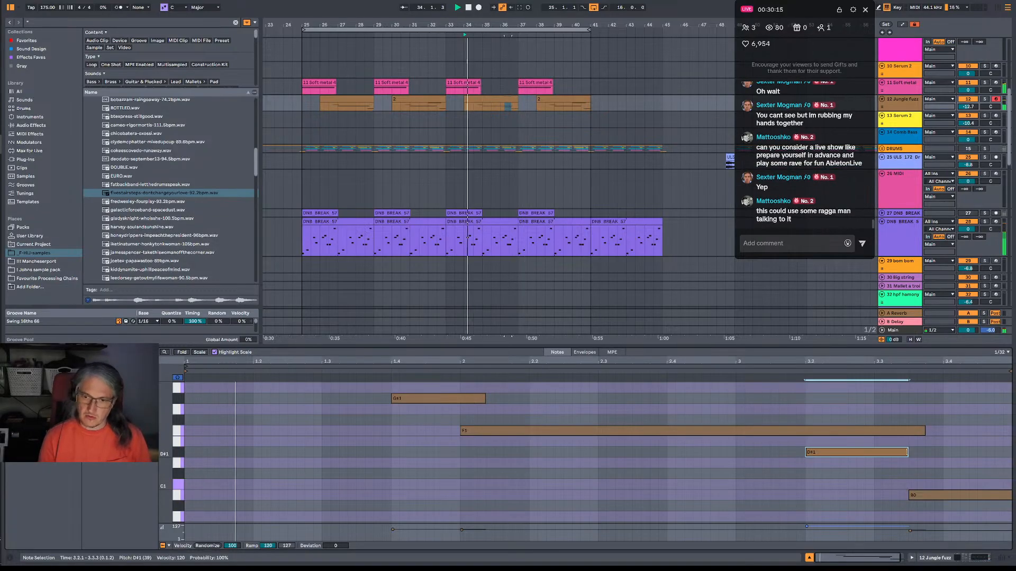
Lengthen the D#1 note in the bar 34 Jungle Fuzz clip slightly past 3.3.3 and play the phrase back.
{"action": "left_click_drag", "start_coordinate": [908, 452], "coordinate": [916, 453]}
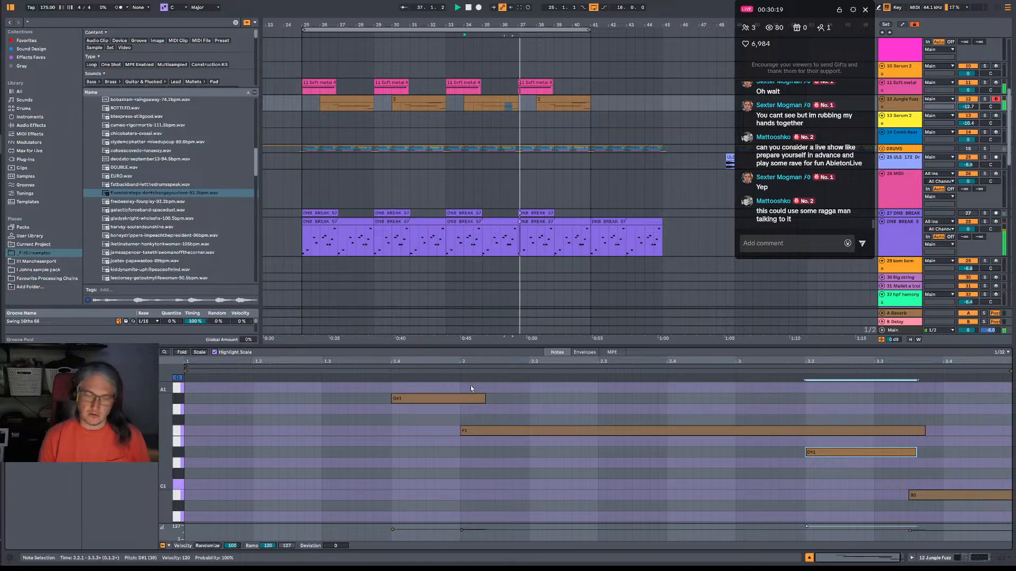
{"action": "key", "text": "space"}
{"action": "key", "text": "space"}
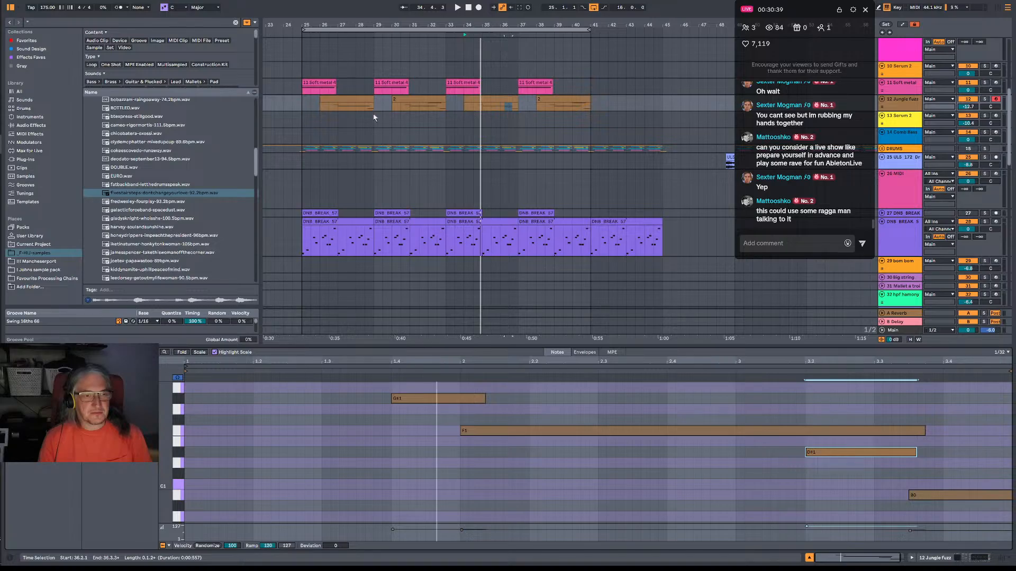
{"action": "left_click", "coordinate": [335, 110]}
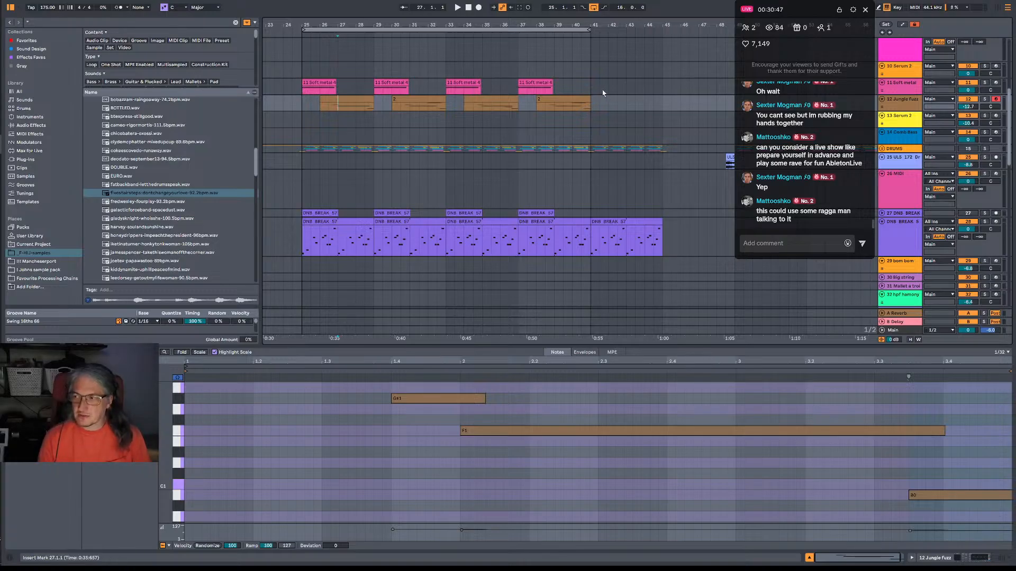
{"action": "left_click", "coordinate": [486, 108]}
{"action": "key", "text": "space"}
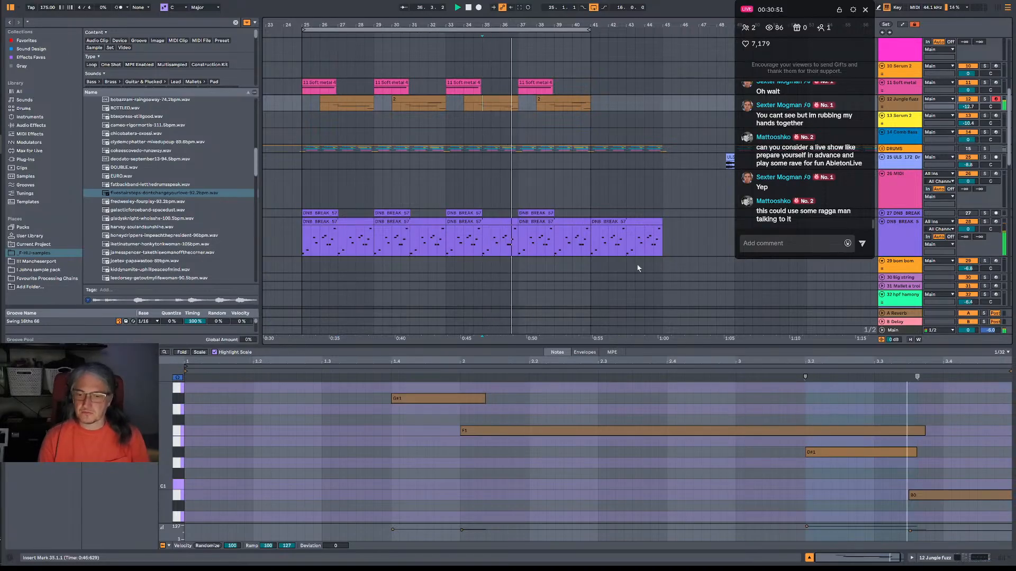
Try the D#1 note in the bar 34 Jungle Fuzz clip at 3.2.3, delete it, and play on.
{"action": "left_click_drag", "start_coordinate": [852, 453], "coordinate": [886, 455]}
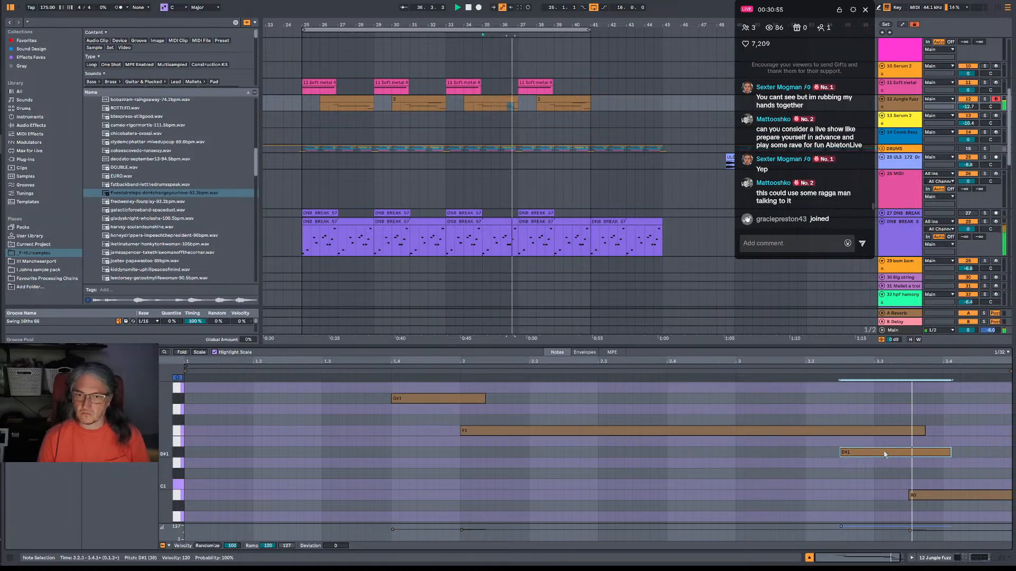
{"action": "key", "text": "Delete"}
{"action": "key", "text": "space"}
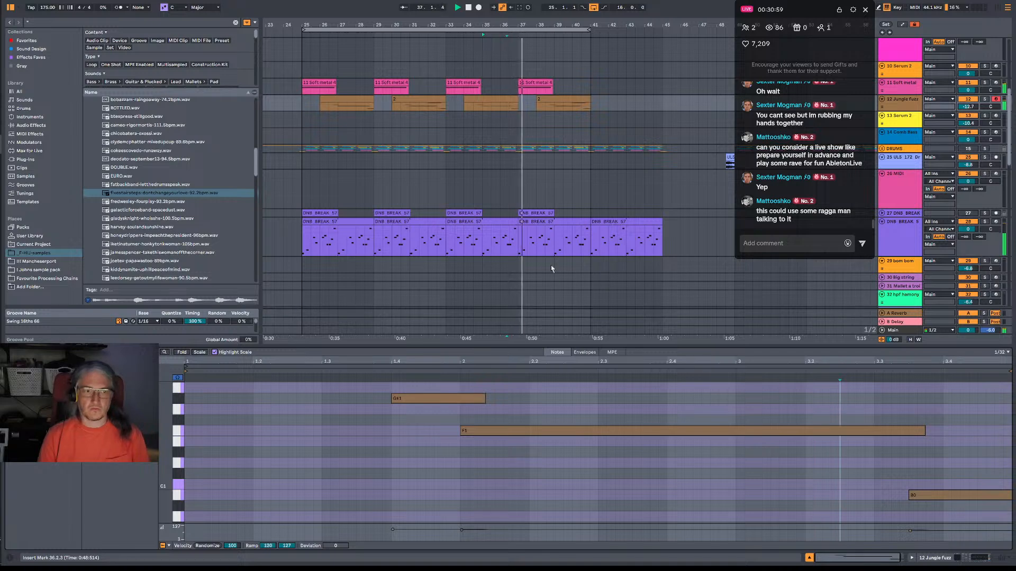
Play the arrangement back from just before bar 25 to review the bass phrases over the break.
{"action": "left_click", "coordinate": [293, 99]}
{"action": "key", "text": "space"}
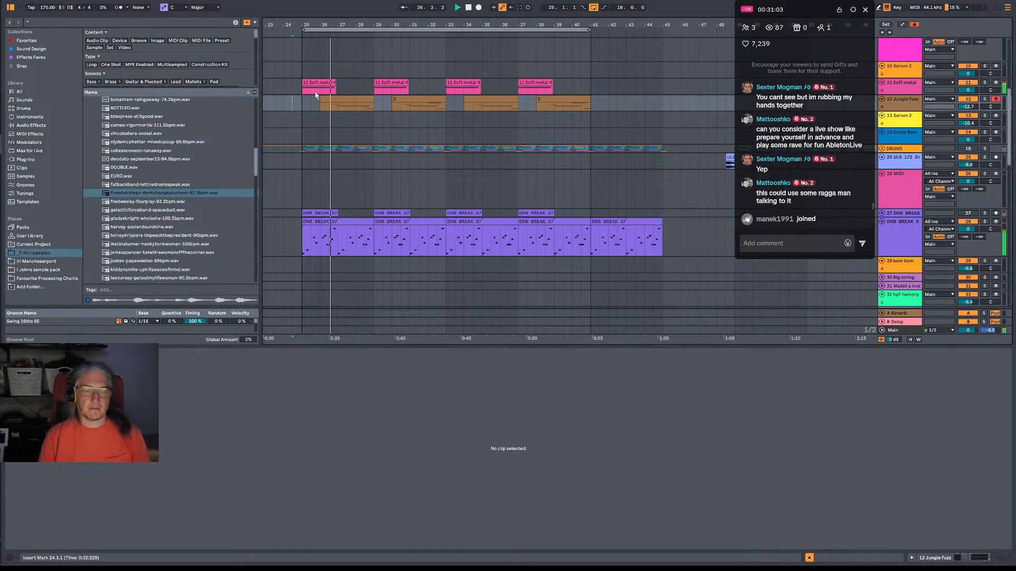
{"action": "left_click", "coordinate": [302, 90]}
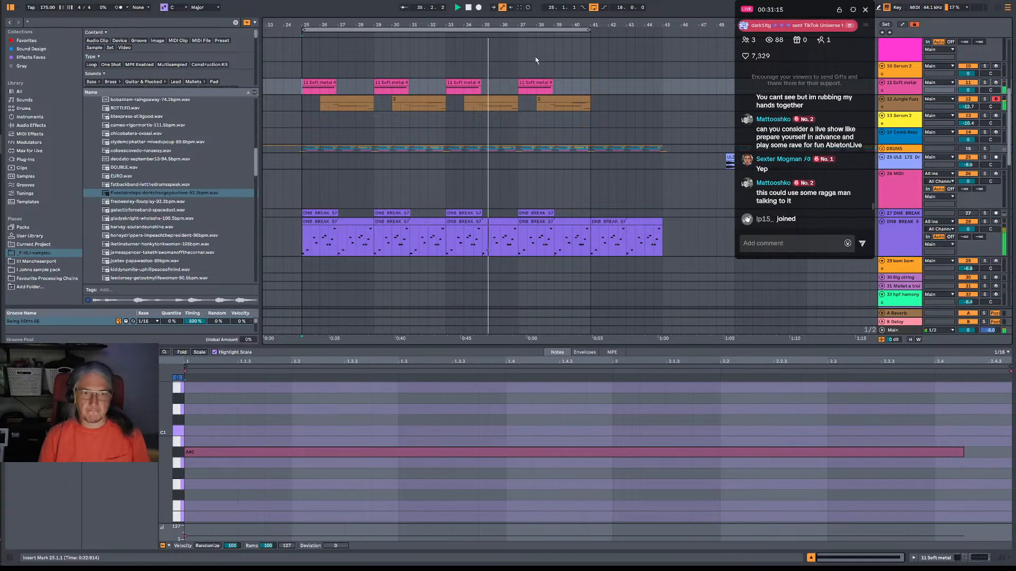
{"action": "key", "text": "minus"}
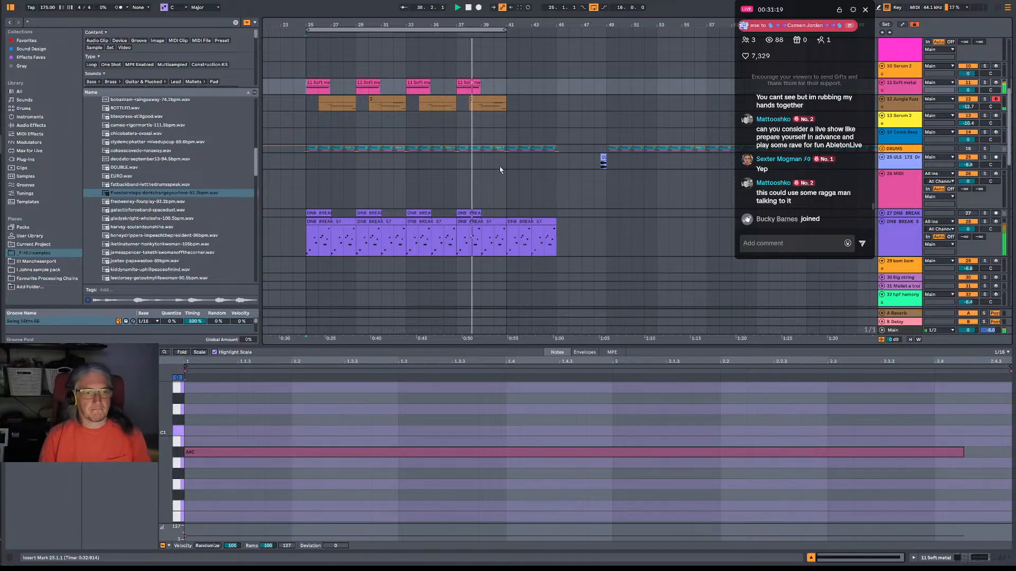
In the DNB break clip at bar 39, repeat the opening Slice 1 note back to back as eighth notes past the clip's end.
{"action": "left_click", "coordinate": [492, 237]}
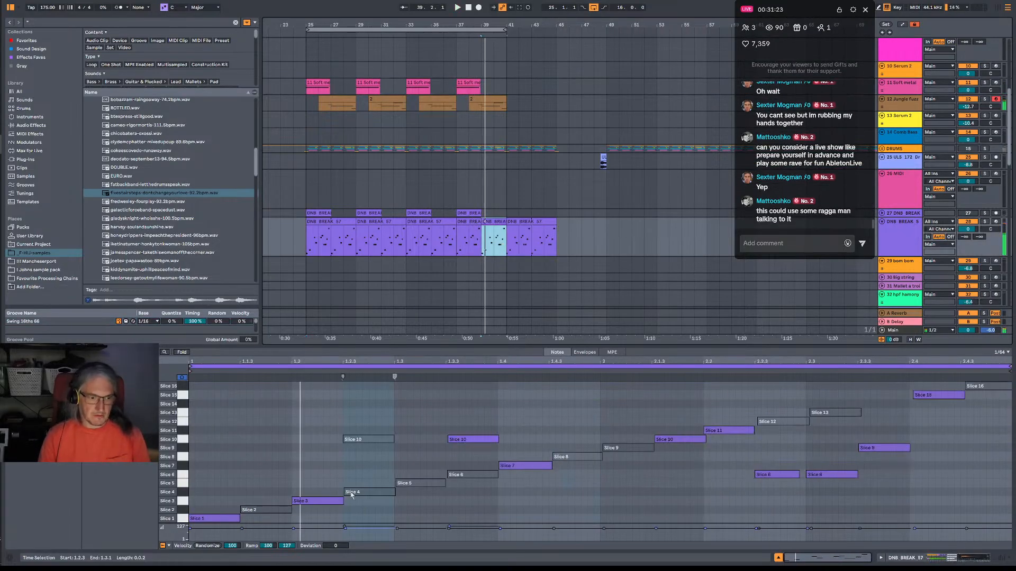
{"action": "left_click", "coordinate": [236, 520]}
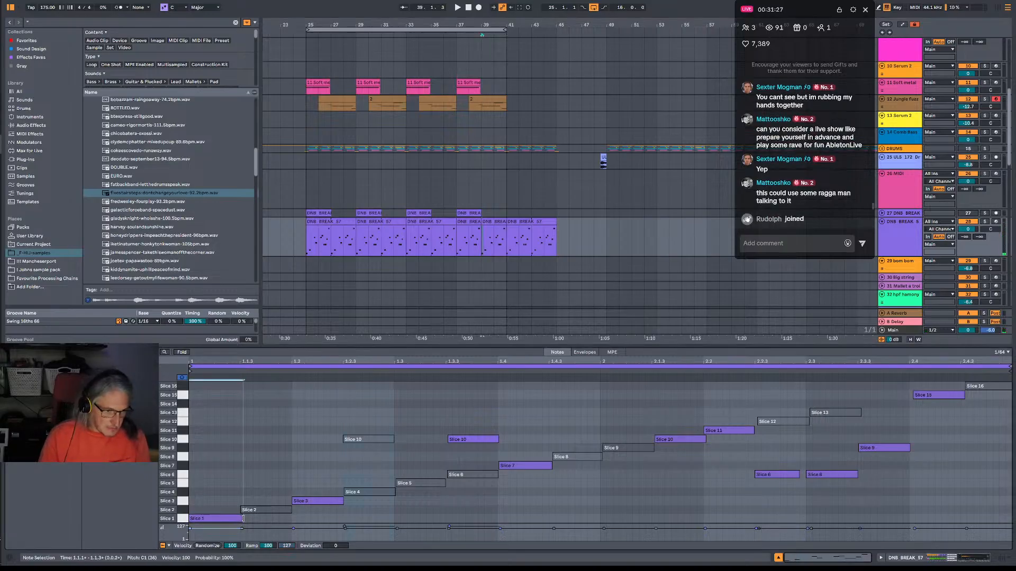
{"action": "mouse_move", "coordinate": [241, 518]}
{"action": "left_mouse_down"}
{"action": "mouse_move", "coordinate": [229, 517]}
{"action": "mouse_move", "coordinate": [239, 521]}
{"action": "left_mouse_up"}
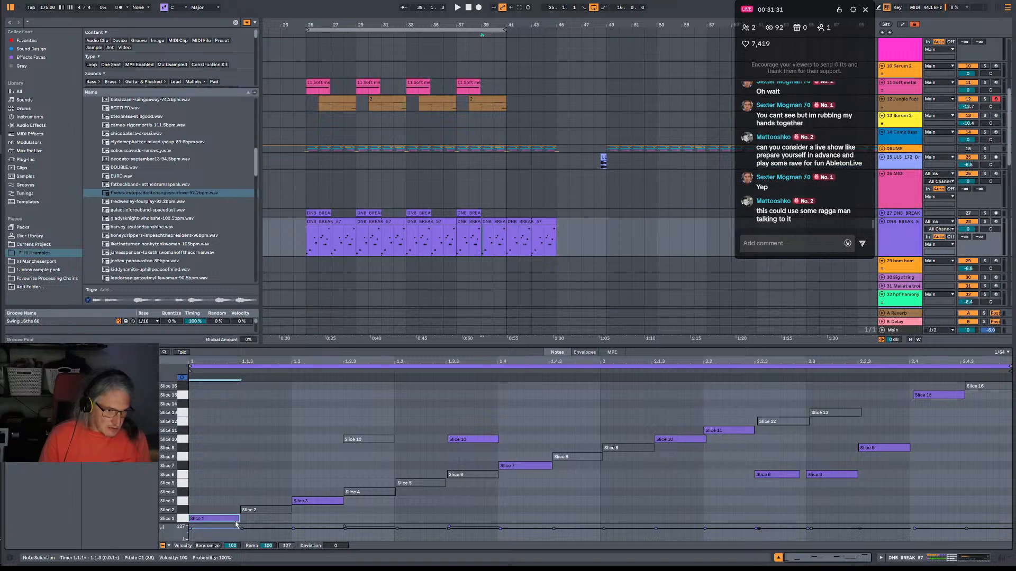
{"action": "key", "text": "ctrl+d"}
{"action": "key", "text": "ctrl+d"}
{"action": "key", "text": "ctrl+d"}
{"action": "key", "text": "ctrl+d"}
{"action": "key", "text": "ctrl+d"}
{"action": "key", "text": "ctrl+d"}
{"action": "key", "text": "ctrl+d"}
{"action": "key", "text": "ctrl+d"}
{"action": "key", "text": "ctrl+d"}
{"action": "key", "text": "ctrl+d"}
{"action": "key", "text": "ctrl+d"}
{"action": "key", "text": "ctrl+d"}
{"action": "key", "text": "ctrl+d"}
{"action": "key", "text": "ctrl+d"}
{"action": "key", "text": "ctrl+d"}
{"action": "key", "text": "ctrl+d"}
{"action": "key", "text": "ctrl+d"}
{"action": "key", "text": "ctrl+d"}
{"action": "key", "text": "ctrl+d"}
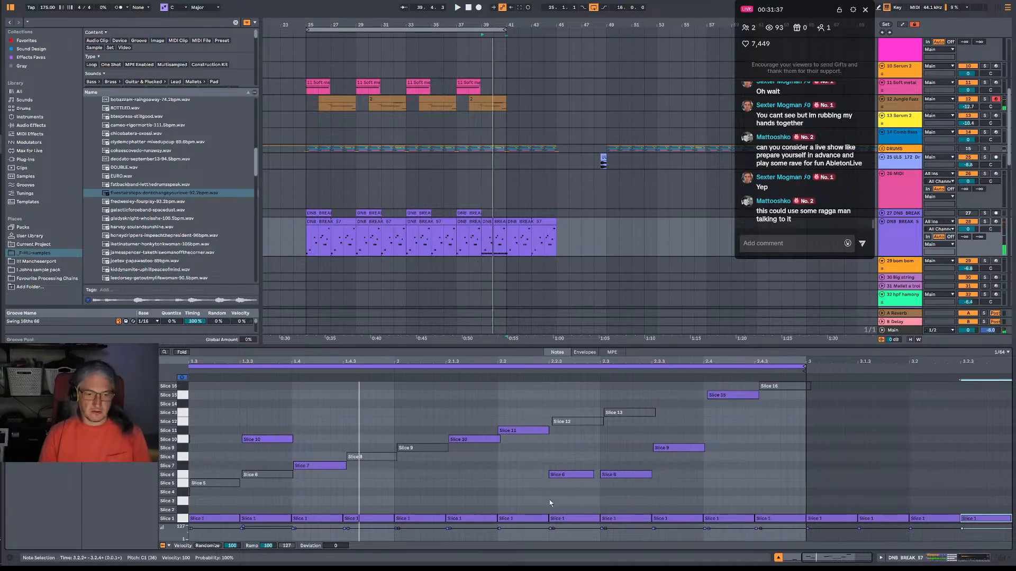
Halve the Slice 1 note at 2.2.1 to a sixteenth and repeat it up to the end of the bar 39 break clip.
{"action": "left_click", "coordinate": [549, 513]}
{"action": "left_click_drag", "start_coordinate": [548, 520], "coordinate": [536, 520]}
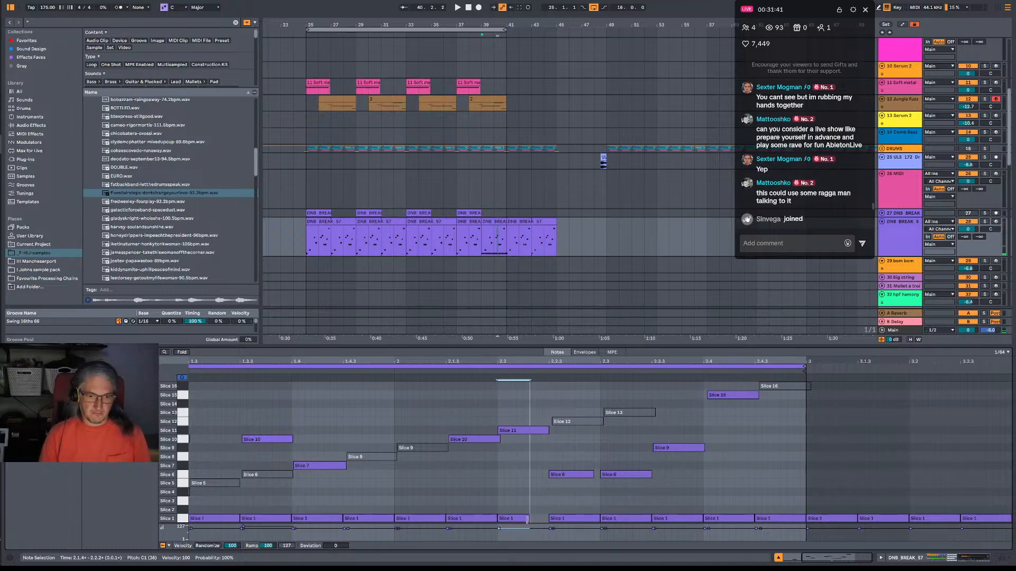
{"action": "left_click", "coordinate": [518, 522]}
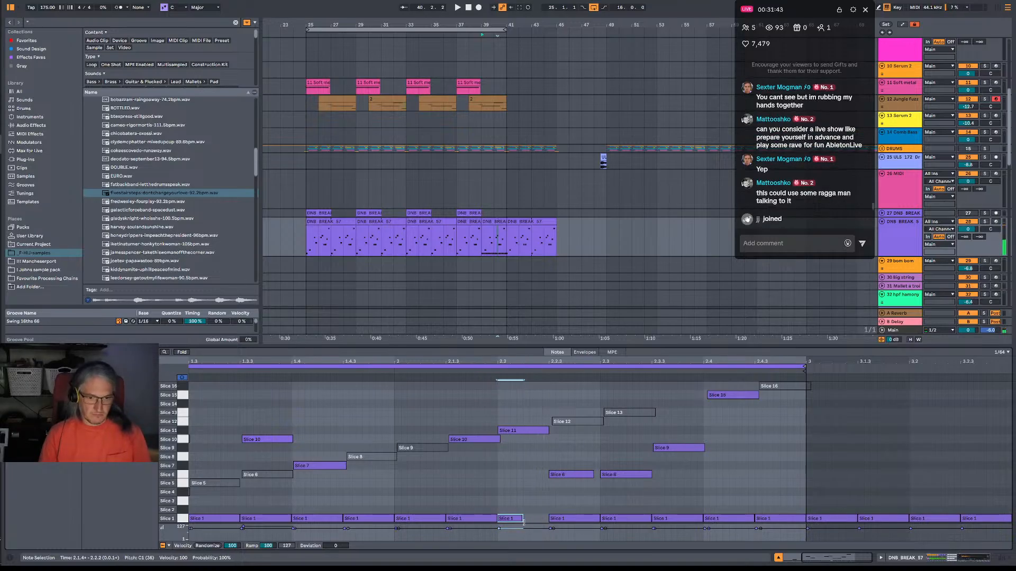
{"action": "key", "text": "ctrl+d"}
{"action": "key", "text": "ctrl+d"}
{"action": "key", "text": "ctrl+d"}
{"action": "key", "text": "ctrl+d"}
{"action": "key", "text": "ctrl+d"}
{"action": "key", "text": "ctrl+d"}
{"action": "key", "text": "ctrl+d"}
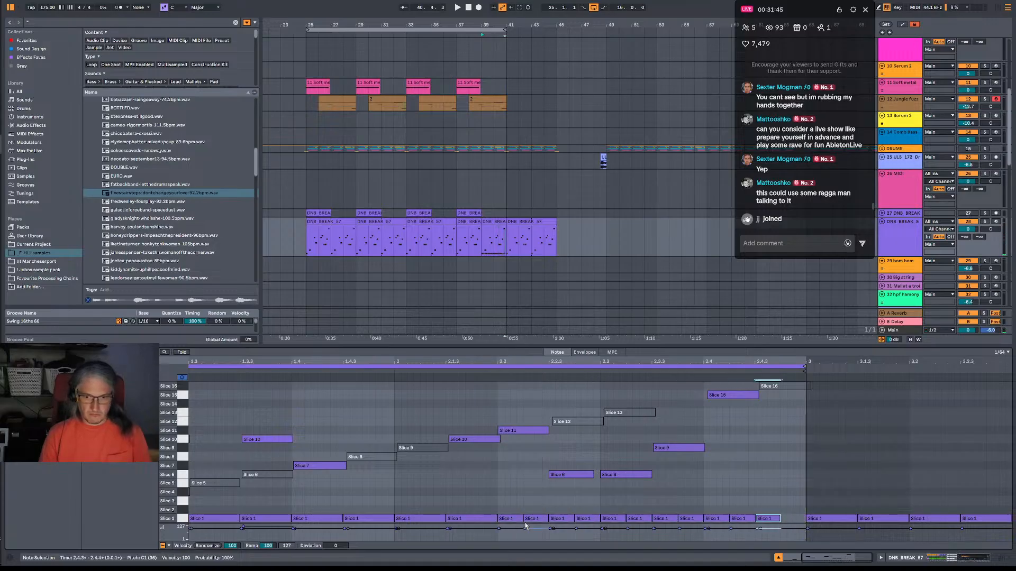
{"action": "key", "text": "ctrl+d"}
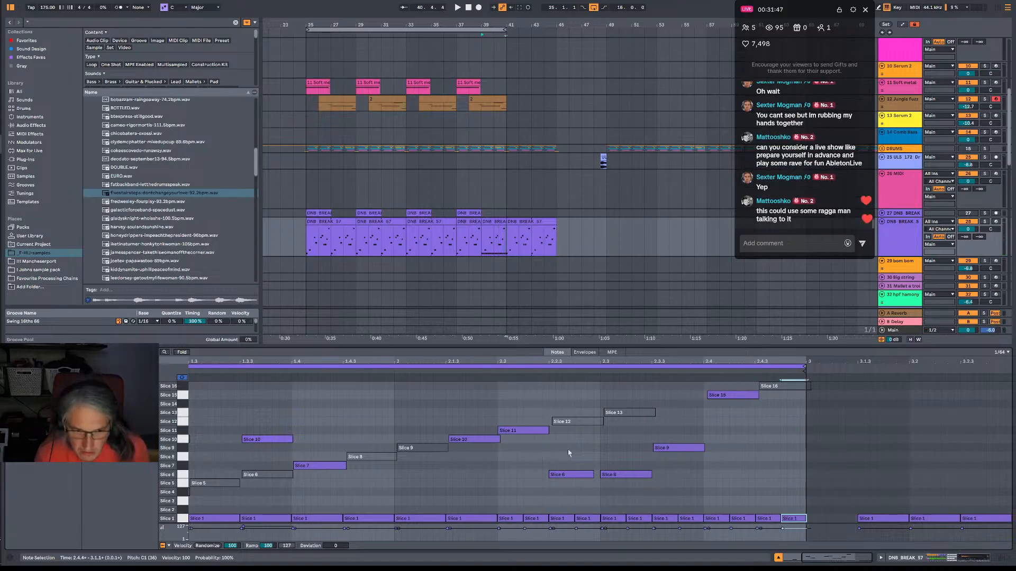
Deactivate the Slice 6, 9, 11 and 15 notes from 2.2.1 onward in the bar 39 break clip and play it back.
{"action": "left_click_drag", "start_coordinate": [798, 501], "coordinate": [521, 525]}
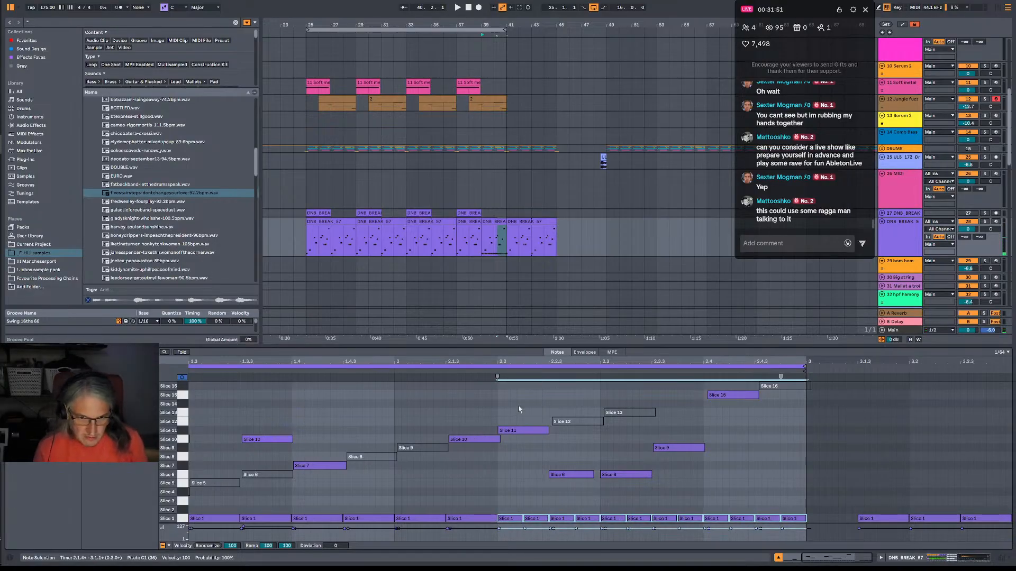
{"action": "mouse_move", "coordinate": [517, 390]}
{"action": "left_mouse_down"}
{"action": "mouse_move", "coordinate": [536, 513]}
{"action": "mouse_move", "coordinate": [544, 418]}
{"action": "mouse_move", "coordinate": [748, 489]}
{"action": "left_mouse_up"}
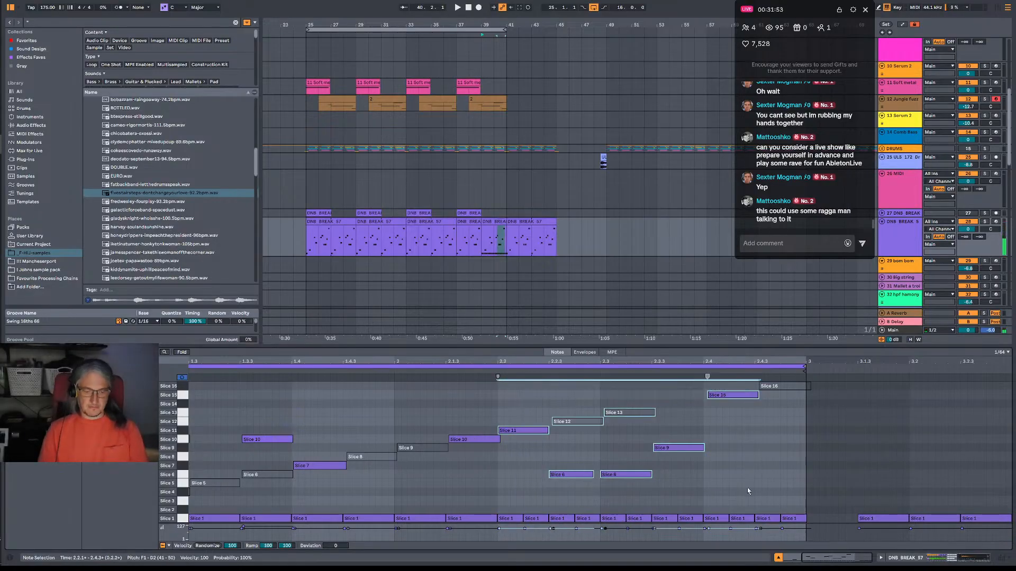
{"action": "key", "text": "space"}
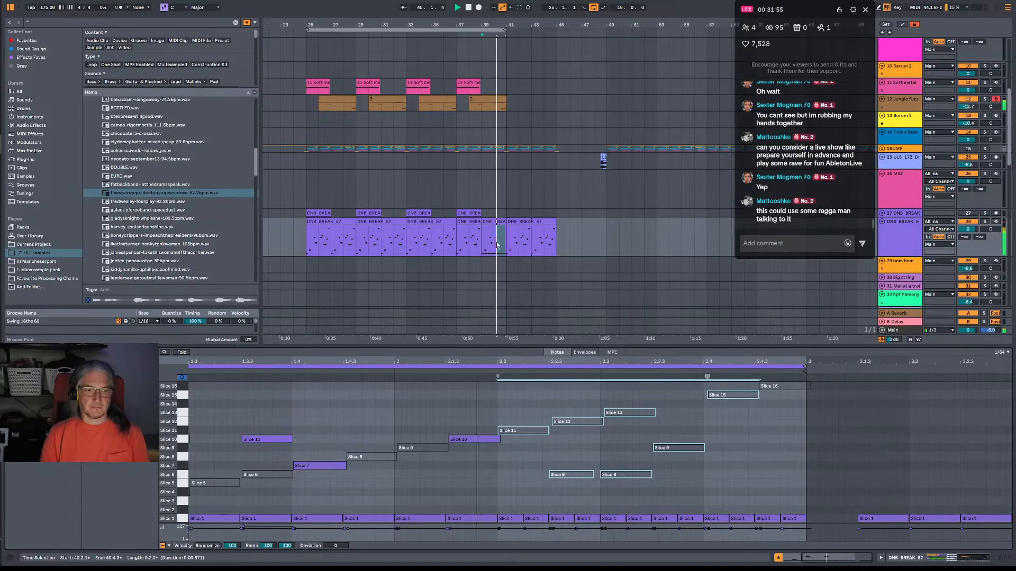
{"action": "left_click", "coordinate": [499, 472]}
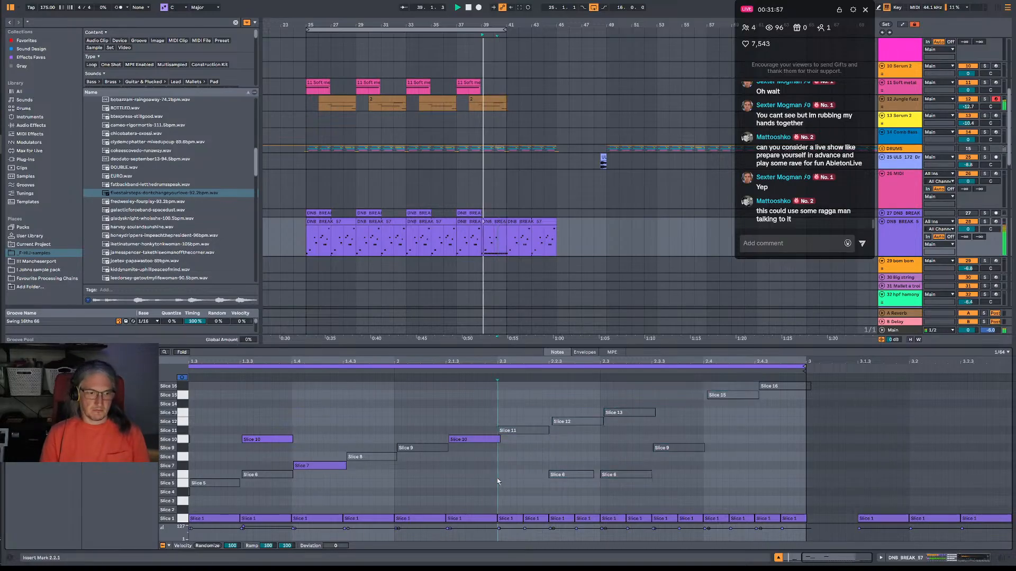
{"action": "key", "text": "space"}
Copy the four sixteenth Slice 1 notes at 2.2.1 one beat earlier to 2.1.1 and play the roll back.
{"action": "left_click_drag", "start_coordinate": [634, 511], "coordinate": [701, 518]}
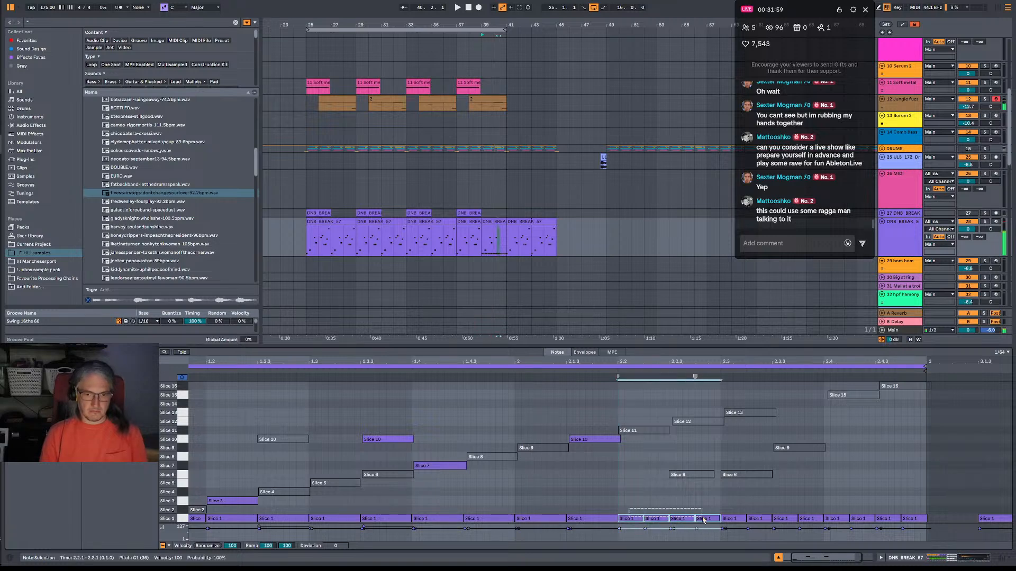
{"action": "left_click_drag", "start_coordinate": [637, 518], "coordinate": [534, 518]}
{"action": "key", "text": "space"}
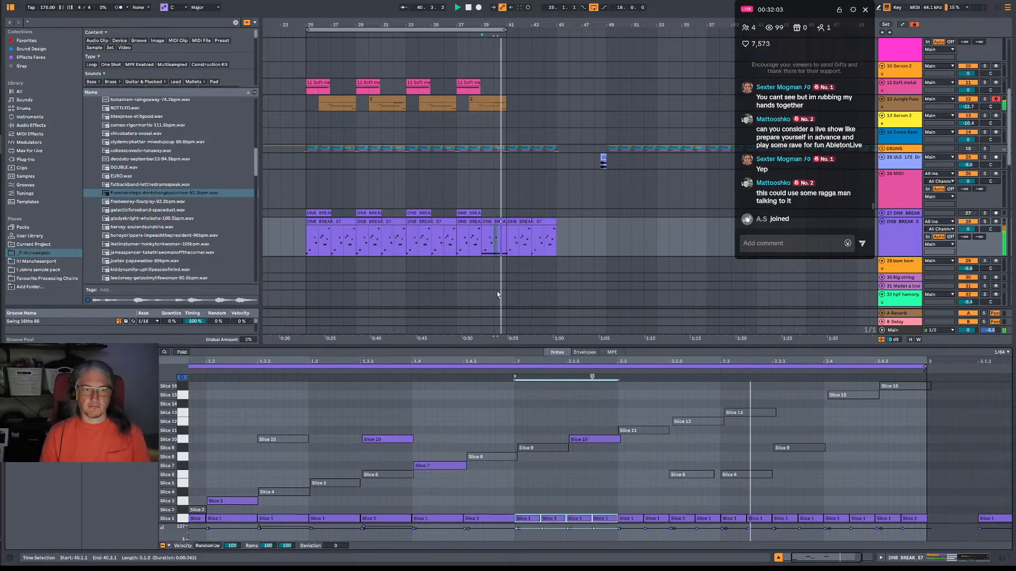
{"action": "key", "text": "space"}
Inspect the final B0 note in the bar 38 Jungle Fuzz clip and play the phrase with the new break roll.
{"action": "left_click", "coordinate": [480, 108]}
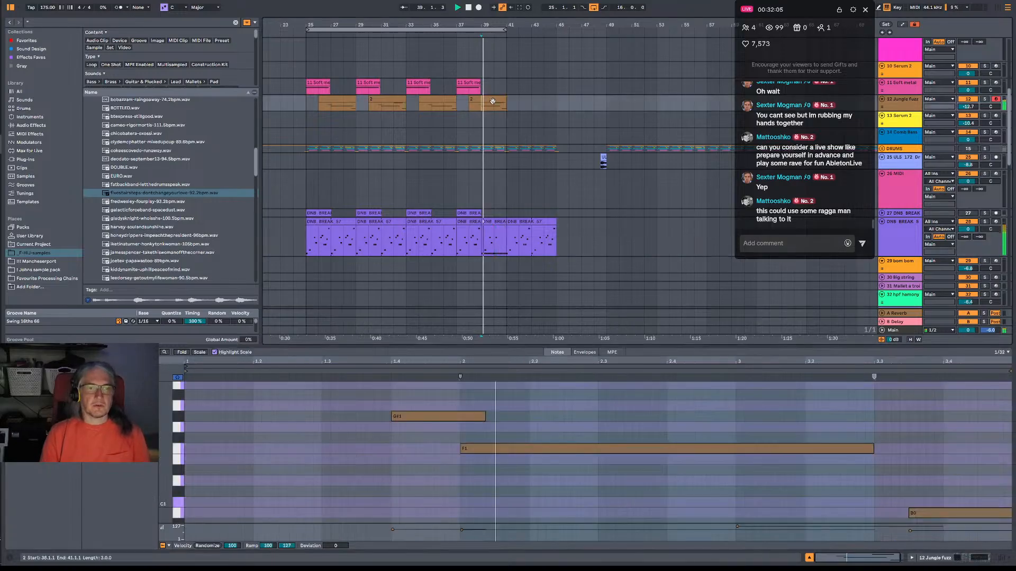
{"action": "left_click", "coordinate": [501, 101]}
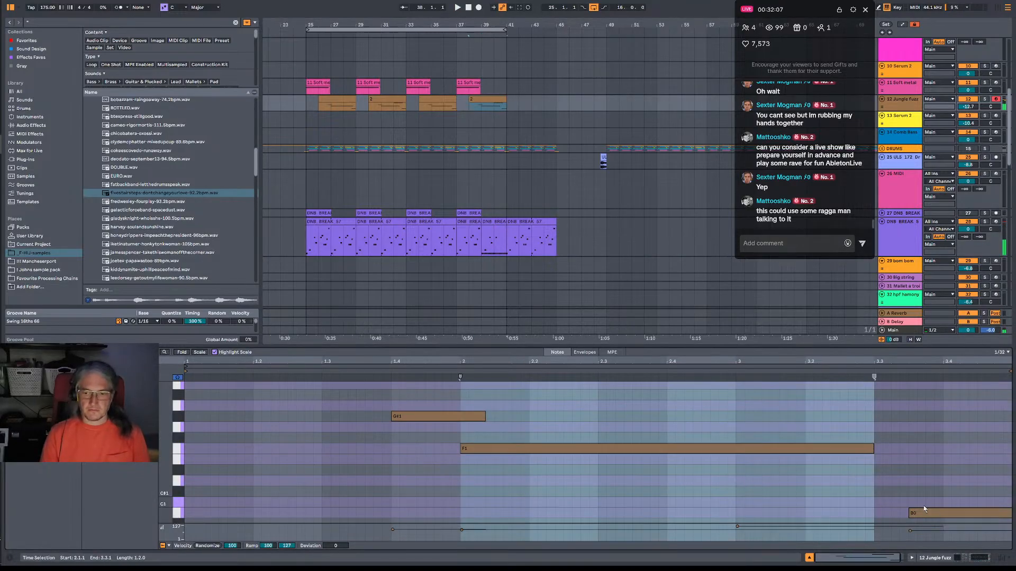
{"action": "left_click", "coordinate": [945, 513]}
{"action": "key", "text": "space"}
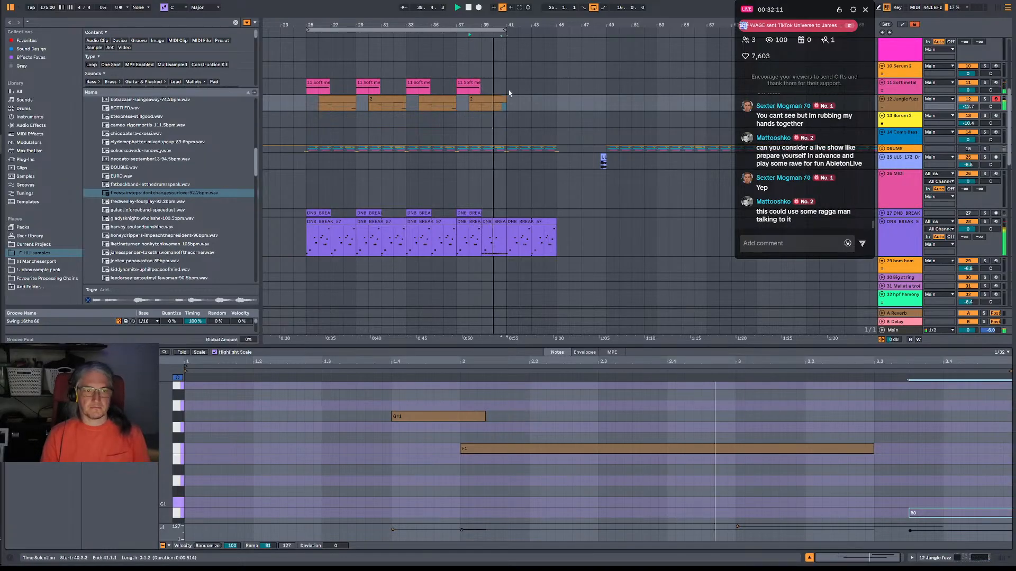
Duplicate the looped 16-bar section from bar 25 to bar 41, extend the loop to 32 bars, and play the transition.
{"action": "scroll", "coordinate": [503, 132], "scroll_direction": "up", "scroll_amount": 3}
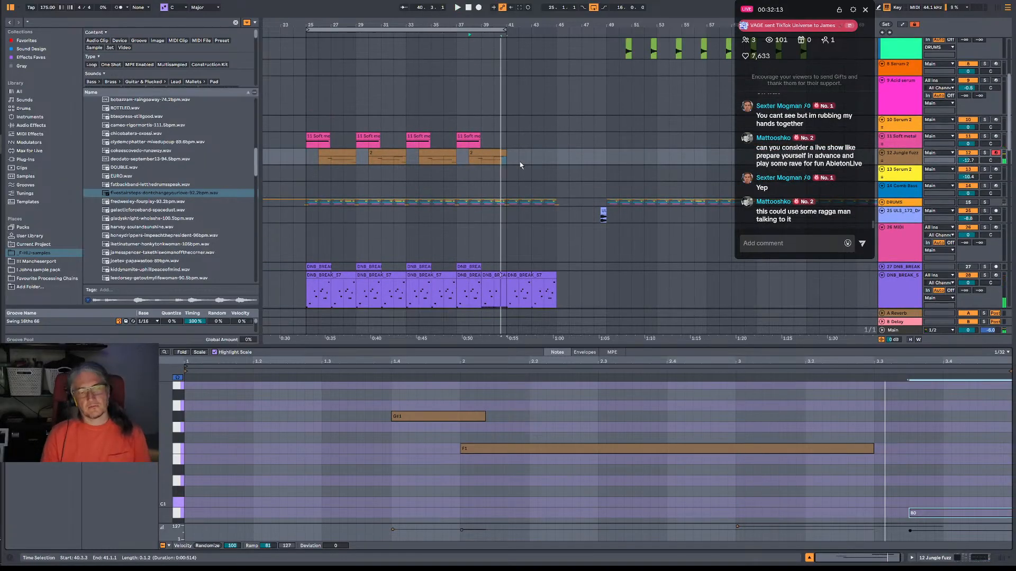
{"action": "left_click", "coordinate": [485, 30]}
{"action": "key", "text": "space"}
{"action": "key", "text": "ctrl+d"}
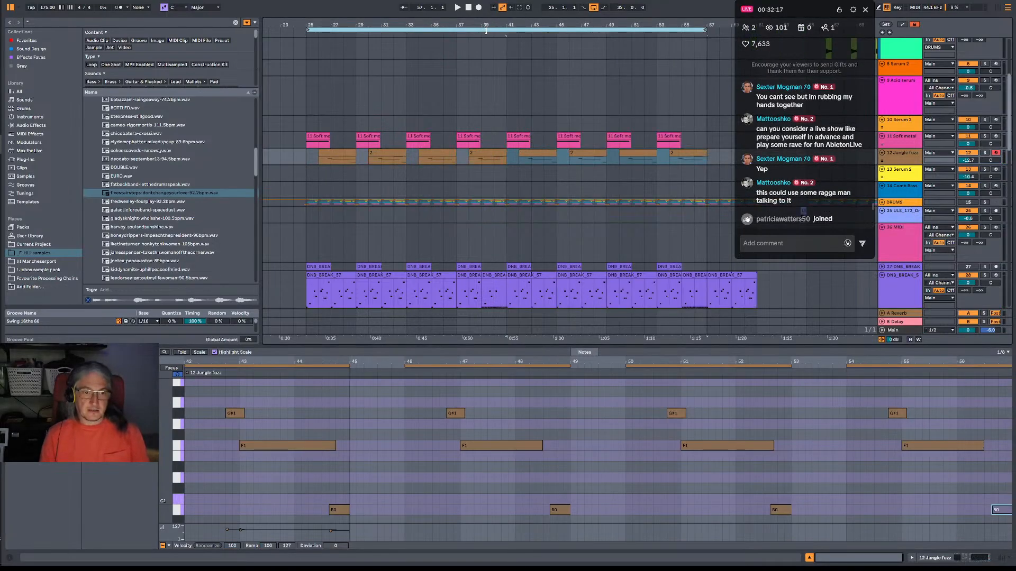
{"action": "left_click", "coordinate": [494, 124]}
{"action": "key", "text": "space"}
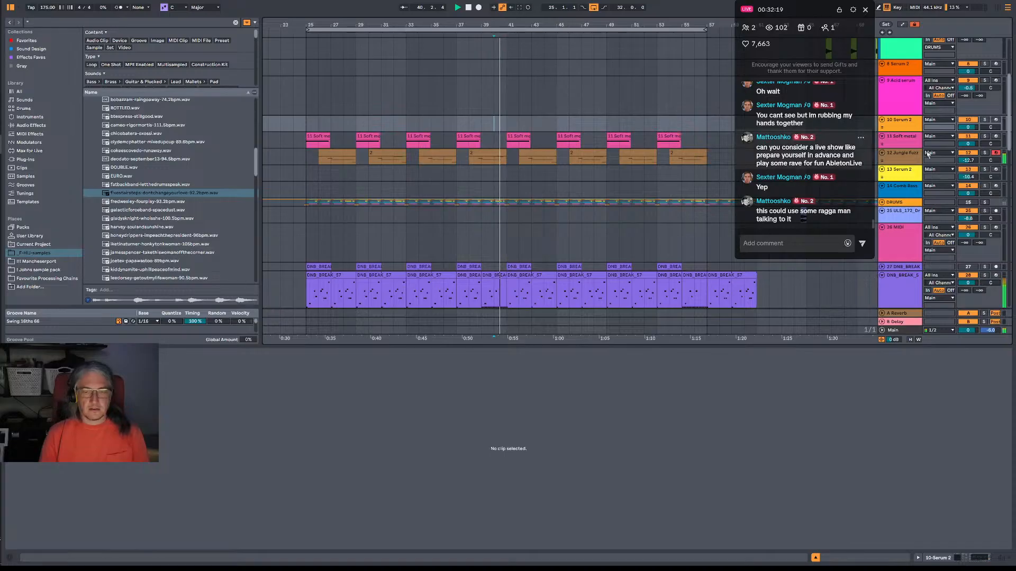
Duplicate the Soft metal track, then deactivate the copy's clips in bars 25–40 and the original's clips from bar 41 onward.
{"action": "left_click", "coordinate": [909, 143]}
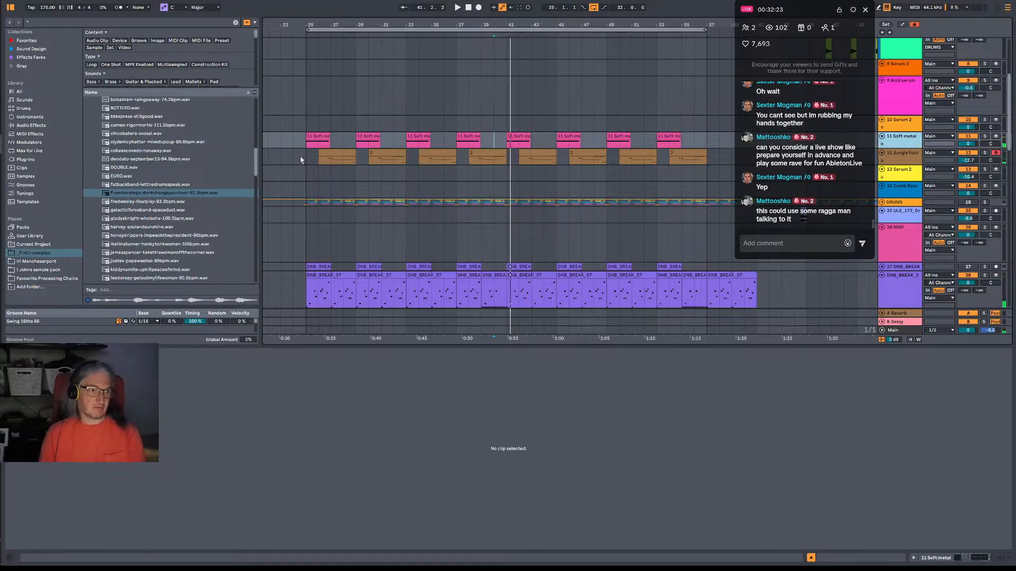
{"action": "key", "text": "ctrl+d"}
{"action": "left_click_drag", "start_coordinate": [300, 153], "coordinate": [469, 163]}
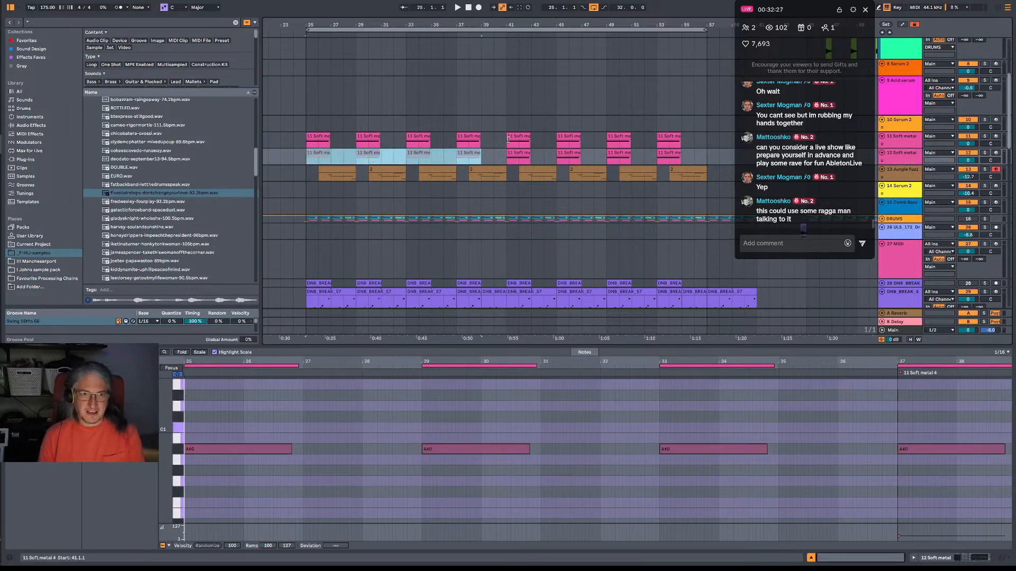
{"action": "left_click_drag", "start_coordinate": [507, 147], "coordinate": [756, 145]}
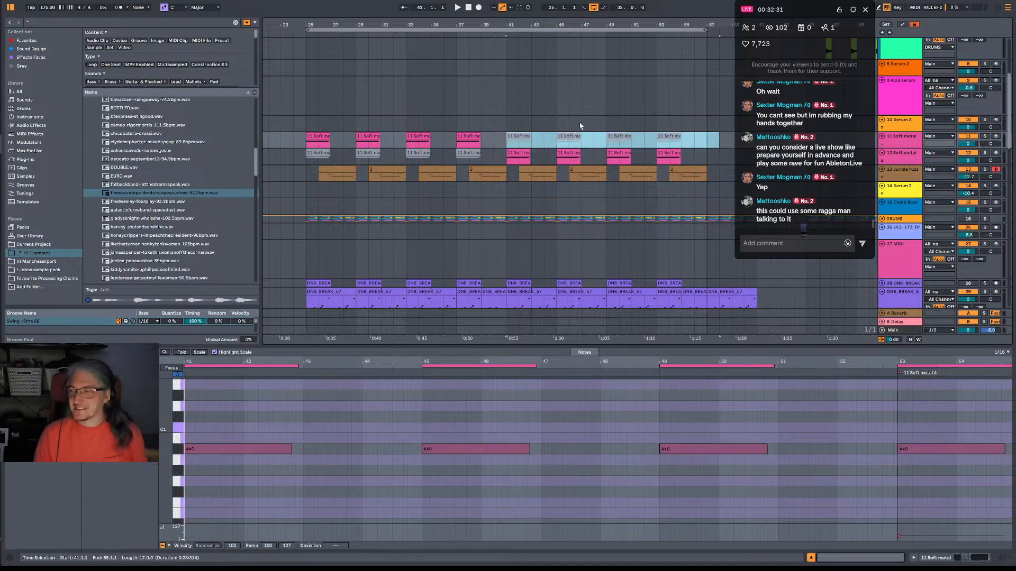
{"action": "left_click", "coordinate": [509, 147]}
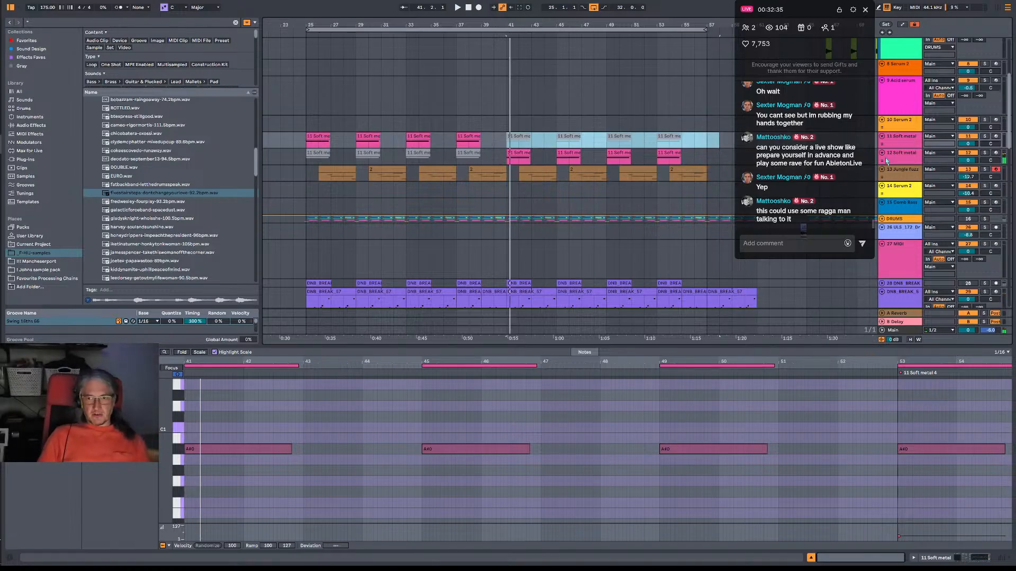
Open the Serum 2 instrument on the duplicated Soft metal track and solo that track.
{"action": "double_click", "coordinate": [887, 161]}
{"action": "left_click", "coordinate": [24, 469]}
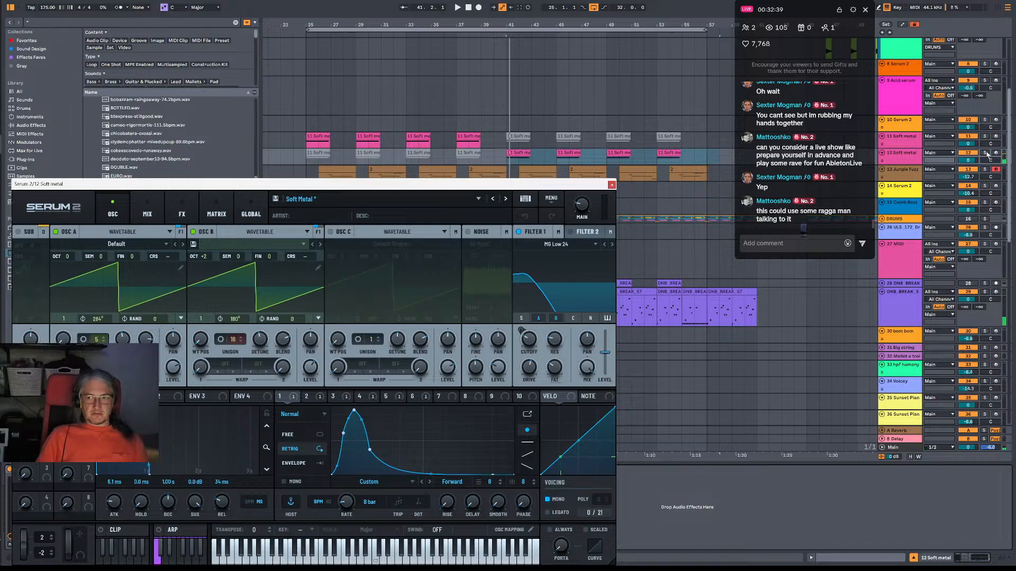
{"action": "left_click", "coordinate": [985, 153]}
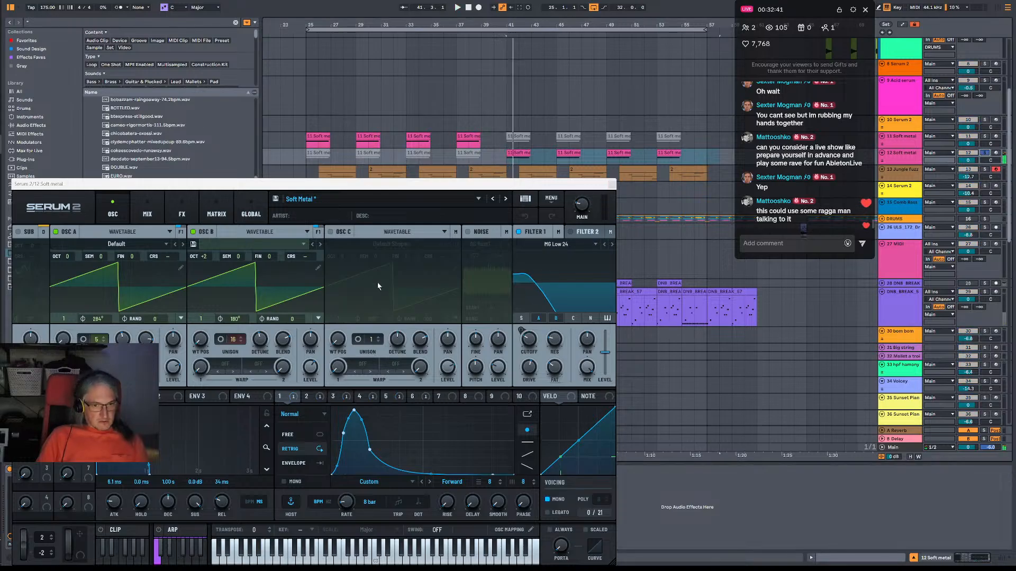
Compare the duplicated Soft metal patch with Filter 1 bypassed and active, and raise the Filter 1 cutoff during playback.
{"action": "left_click", "coordinate": [519, 233]}
{"action": "key", "text": "space"}
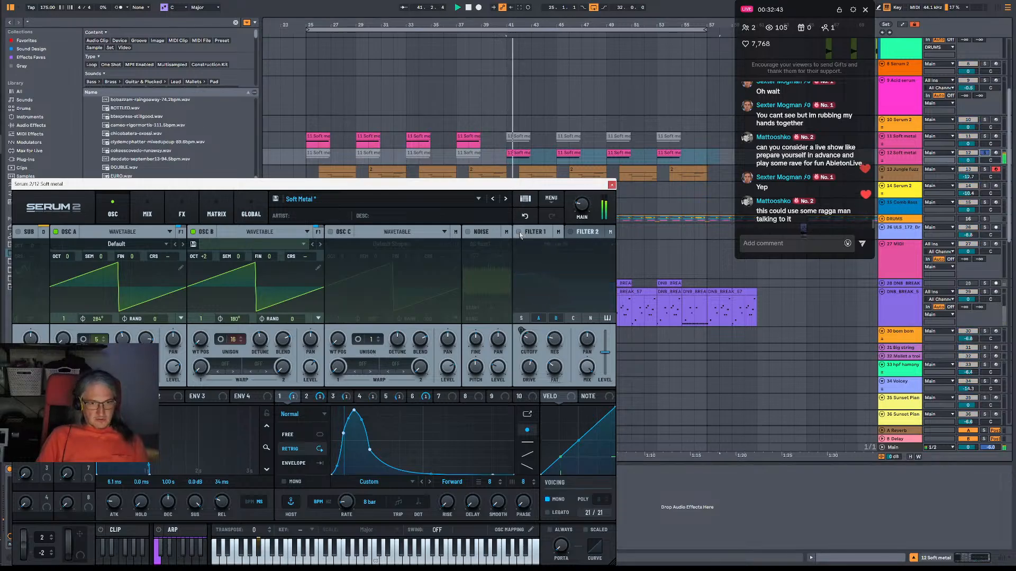
{"action": "left_click", "coordinate": [519, 232]}
{"action": "key", "text": "space"}
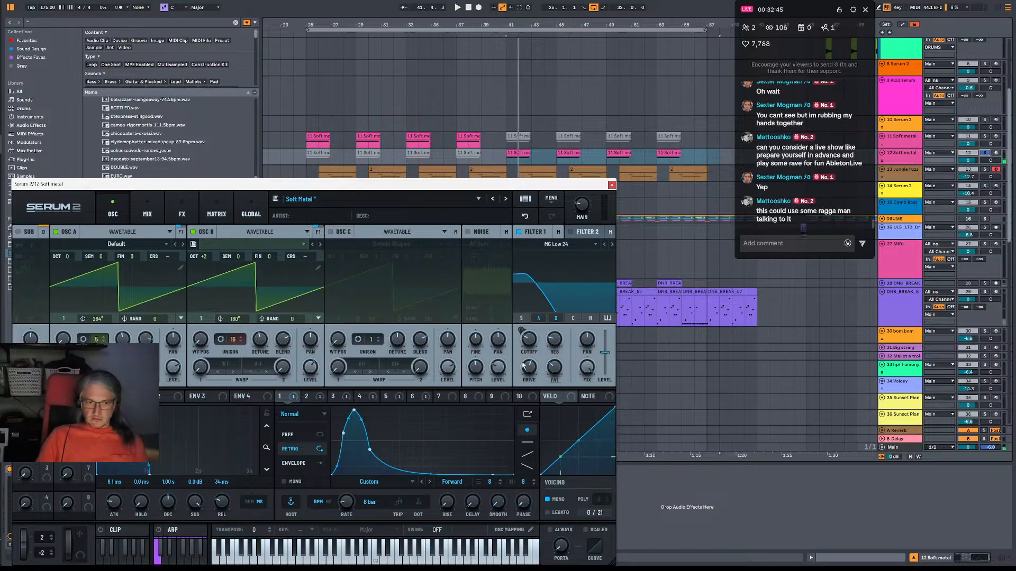
{"action": "key", "text": "space"}
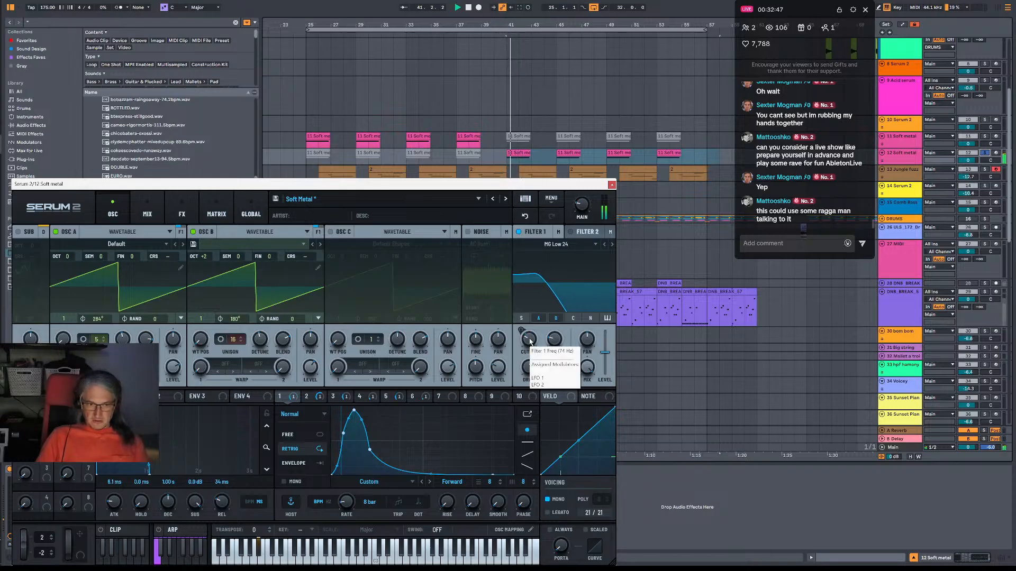
{"action": "mouse_move", "coordinate": [529, 341]}
{"action": "left_click_drag", "start_coordinate": [529, 342], "coordinate": [530, 320]}
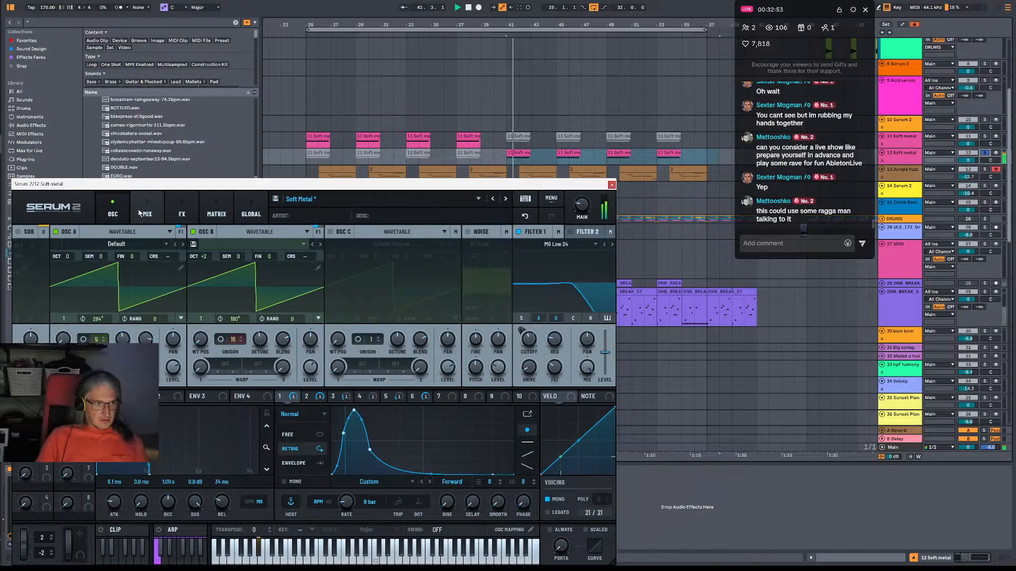
Try the Tube distortion effect on the duplicated Soft metal patch during playback and bypass it again.
{"action": "left_click", "coordinate": [147, 214]}
{"action": "left_click", "coordinate": [180, 213]}
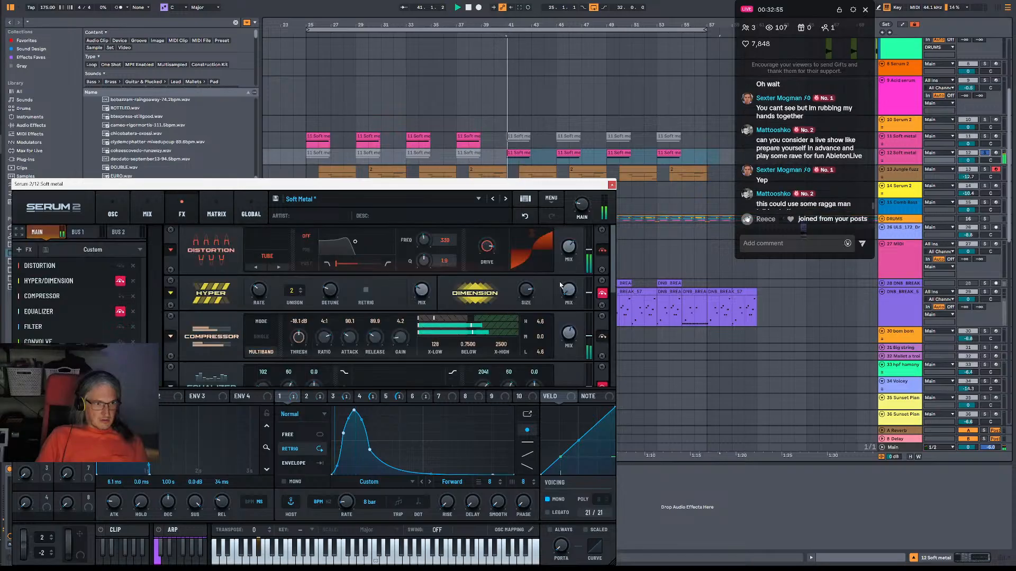
{"action": "key", "text": "space"}
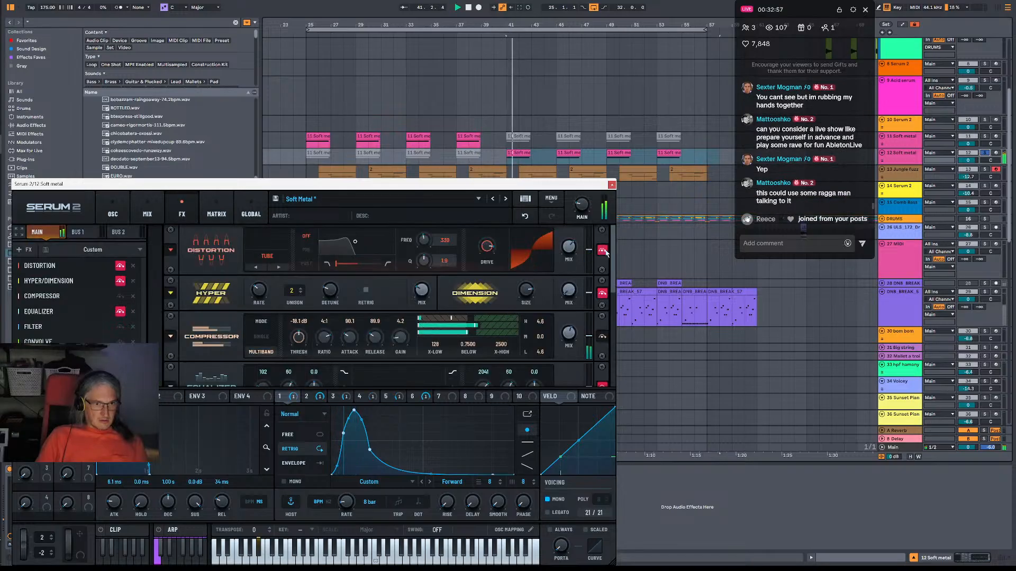
{"action": "left_click_drag", "start_coordinate": [606, 273], "coordinate": [614, 226]}
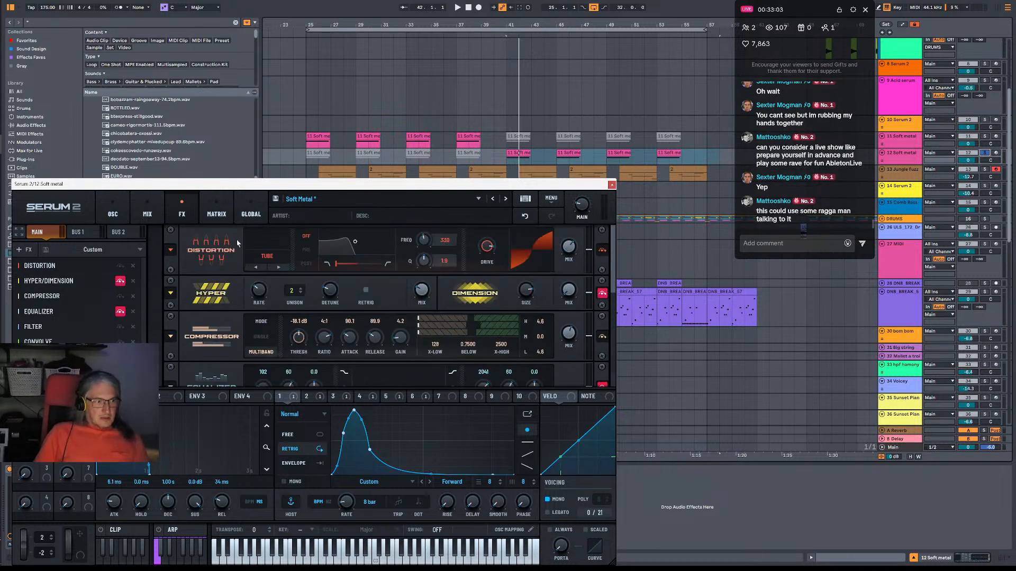
Set the random phase of oscillators A and B to 100 and play the sound.
{"action": "left_click", "coordinate": [147, 213]}
{"action": "left_click", "coordinate": [113, 213]}
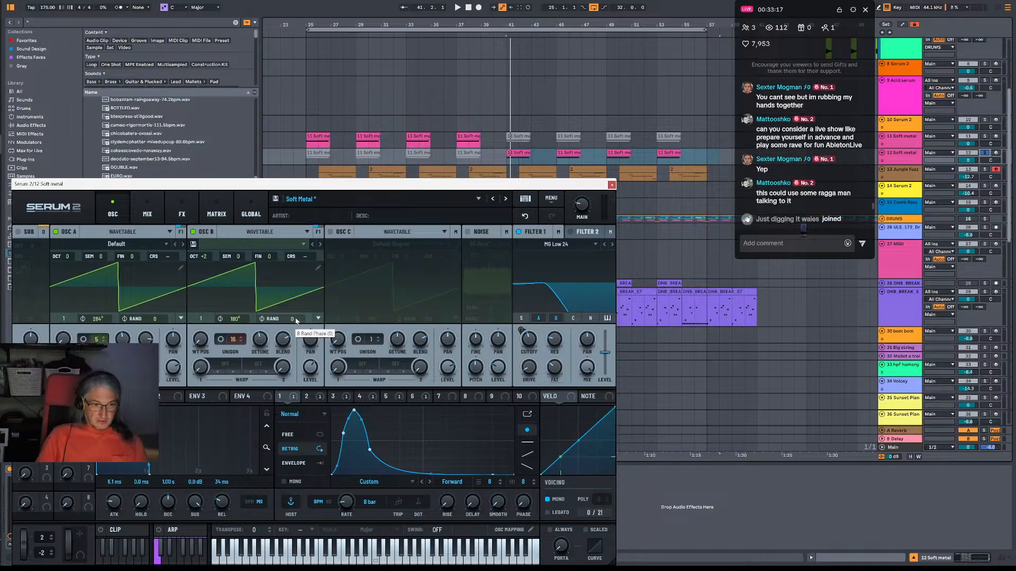
{"action": "left_click_drag", "start_coordinate": [296, 321], "coordinate": [335, 163]}
{"action": "left_click_drag", "start_coordinate": [151, 319], "coordinate": [175, 134]}
{"action": "key", "text": "space"}
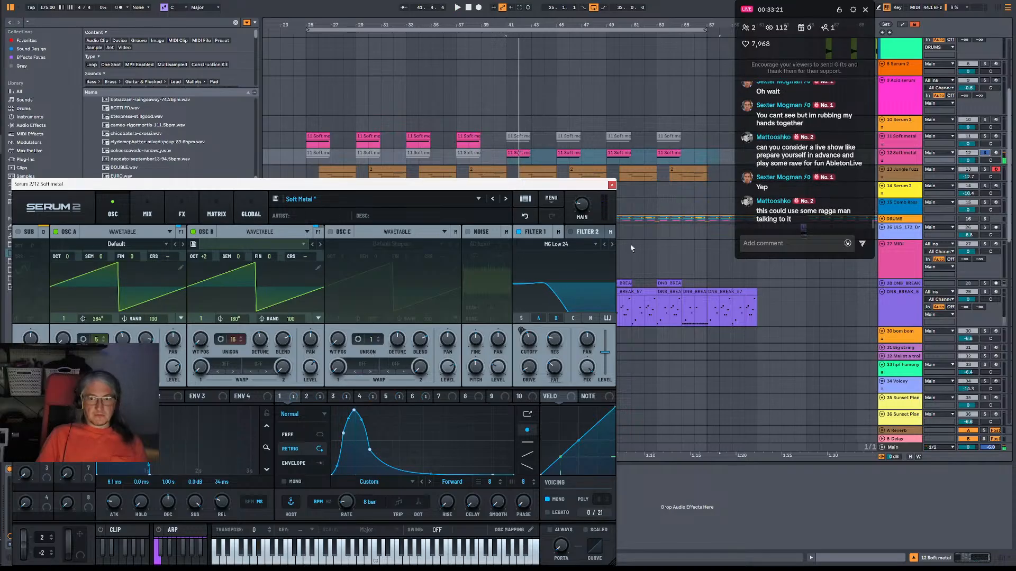
{"action": "key", "text": "space"}
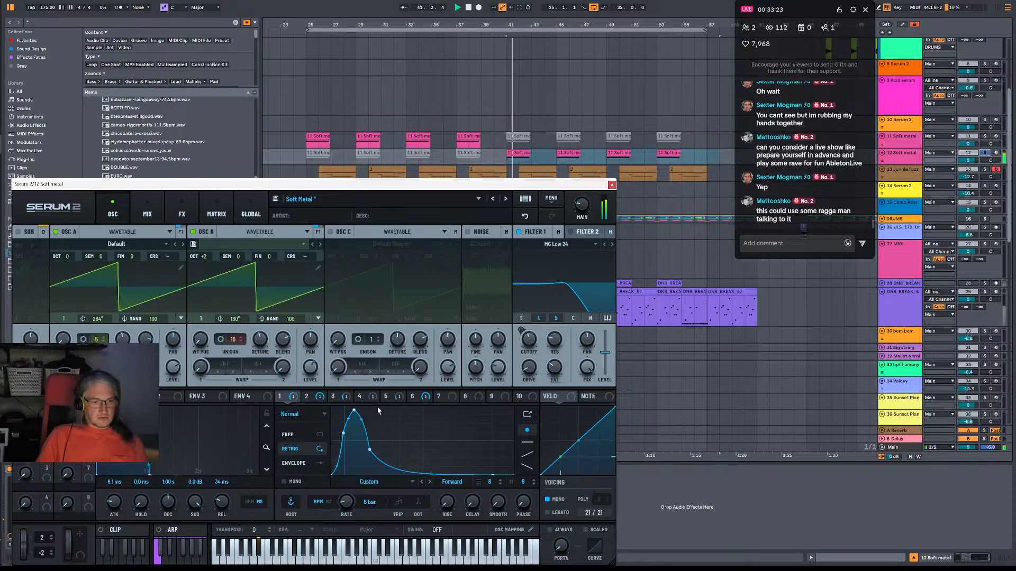
Raise the start point of LFO 1 to the top, adjust the peak point of LFO 2, and show LFO 3.
{"action": "left_click_drag", "start_coordinate": [332, 475], "coordinate": [333, 406]}
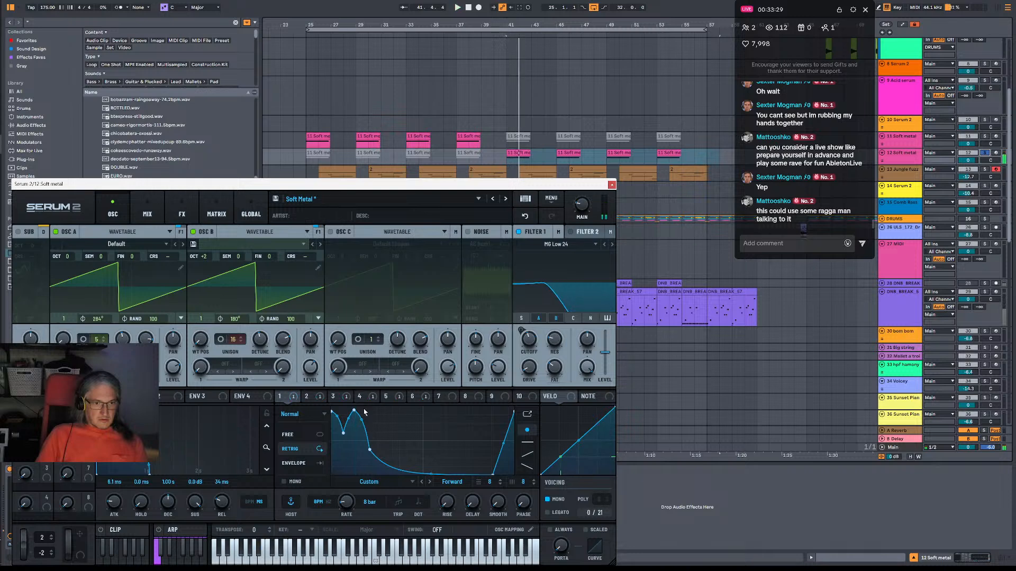
{"action": "left_click", "coordinate": [308, 397]}
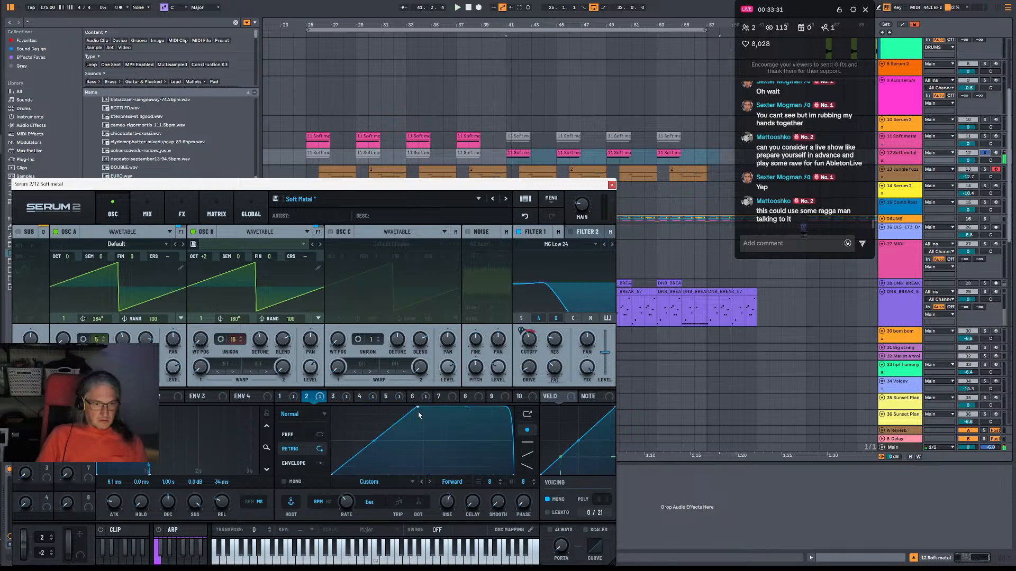
{"action": "left_click_drag", "start_coordinate": [418, 412], "coordinate": [352, 477]}
{"action": "key", "text": "space"}
{"action": "left_click", "coordinate": [333, 396]}
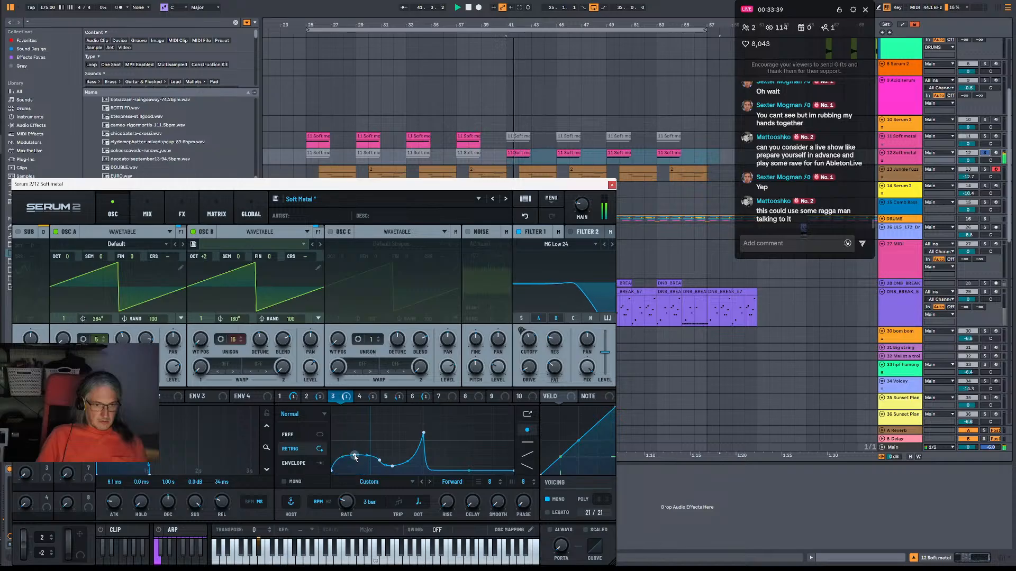
Set the distortion drive to 55 % and the wet mix of the first Convolve effect to 27 %.
{"action": "left_click", "coordinate": [147, 214]}
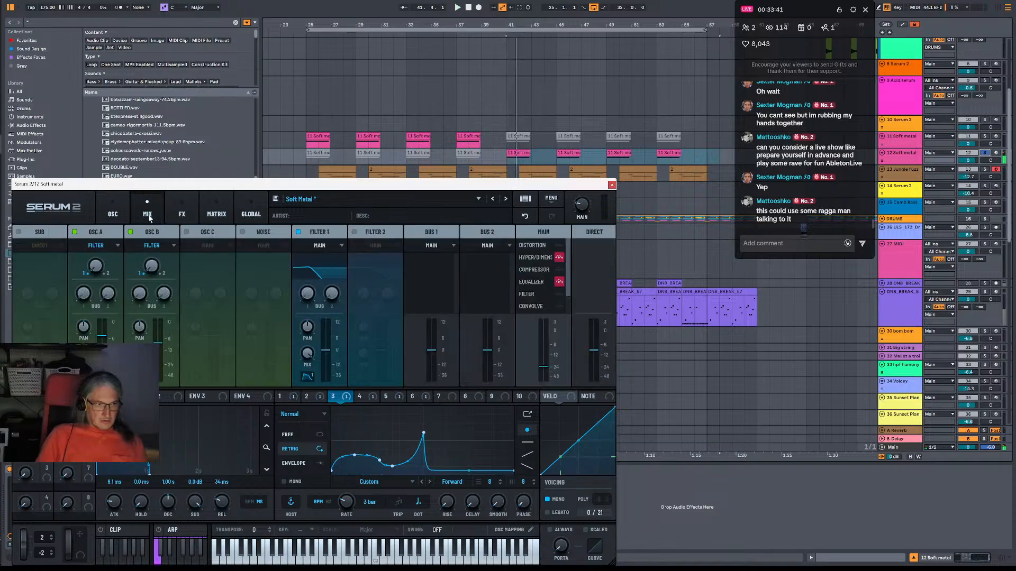
{"action": "left_click", "coordinate": [181, 214]}
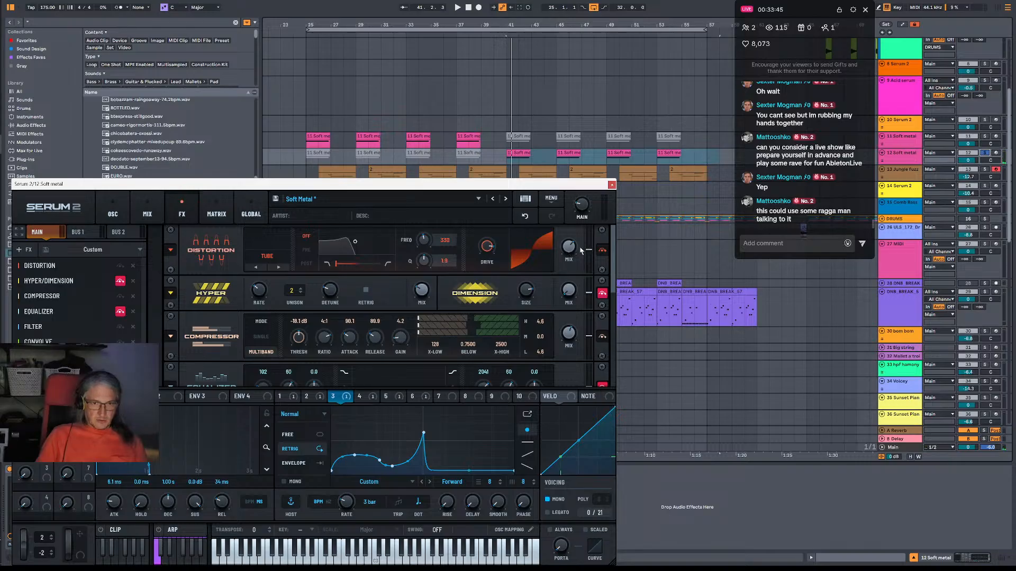
{"action": "key", "text": "space"}
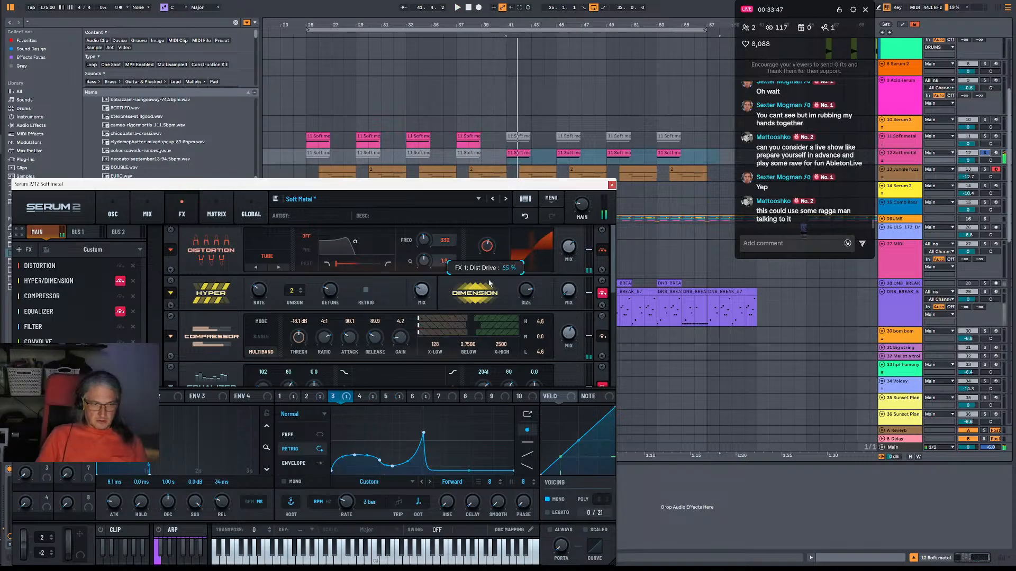
{"action": "key", "text": "space"}
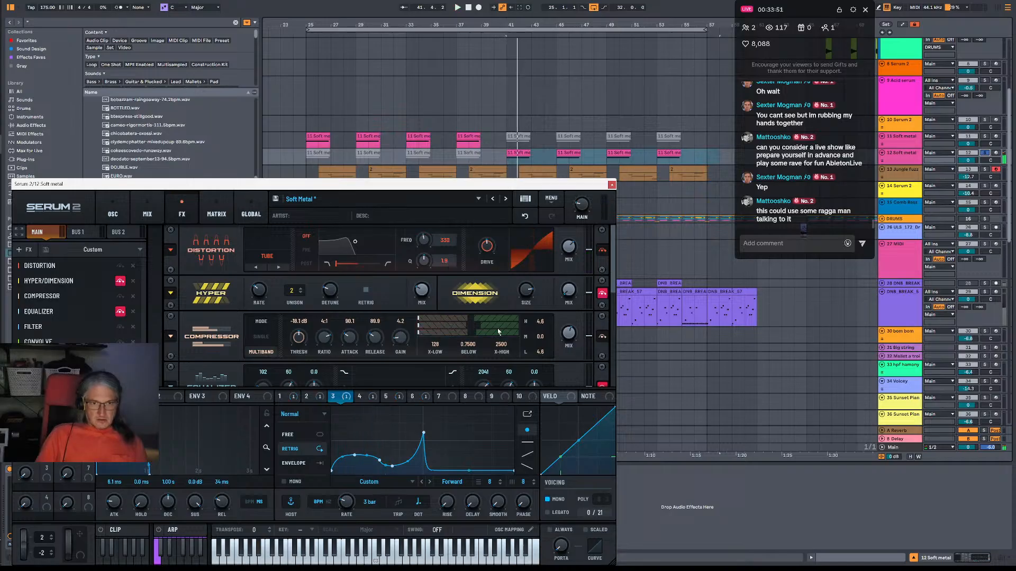
{"action": "scroll", "coordinate": [559, 350], "scroll_direction": "down", "scroll_amount": 3}
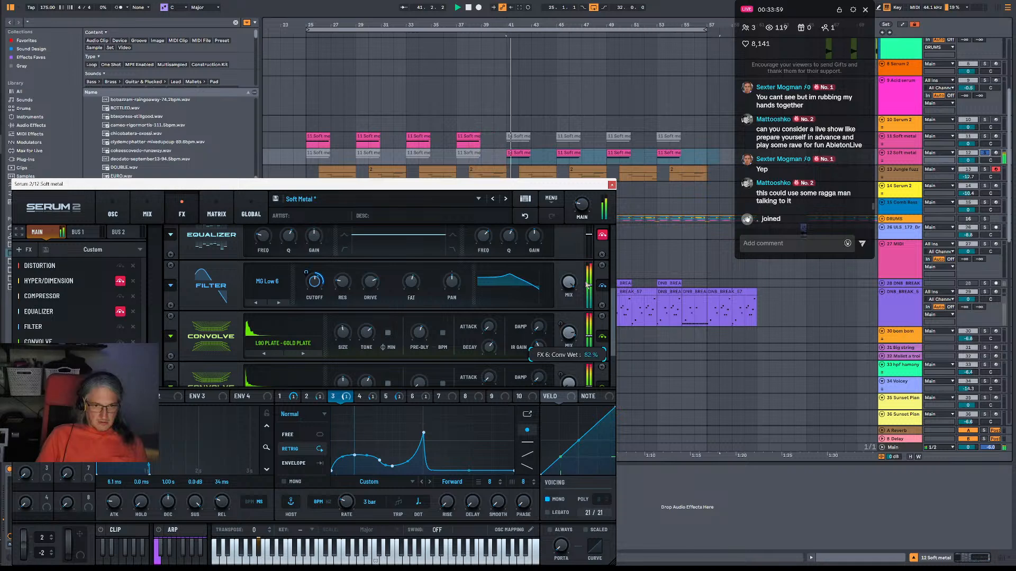
{"action": "left_click_drag", "start_coordinate": [578, 362], "coordinate": [567, 373]}
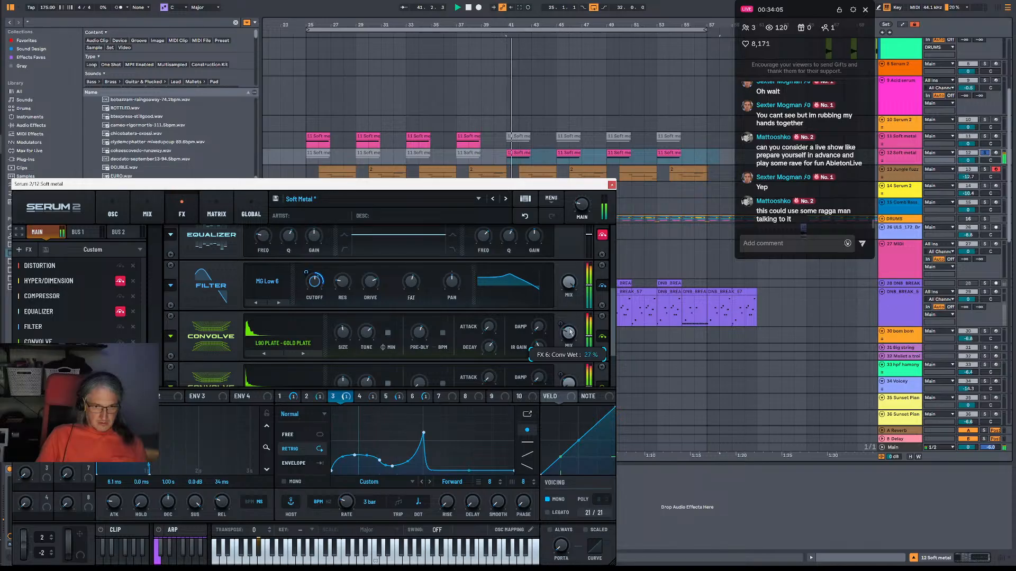
Review LFOs 1 to 3, then lower the first hump of LFO 4, stretch its falling slope, and play the result.
{"action": "left_click", "coordinate": [306, 396]}
{"action": "left_click", "coordinate": [279, 396]}
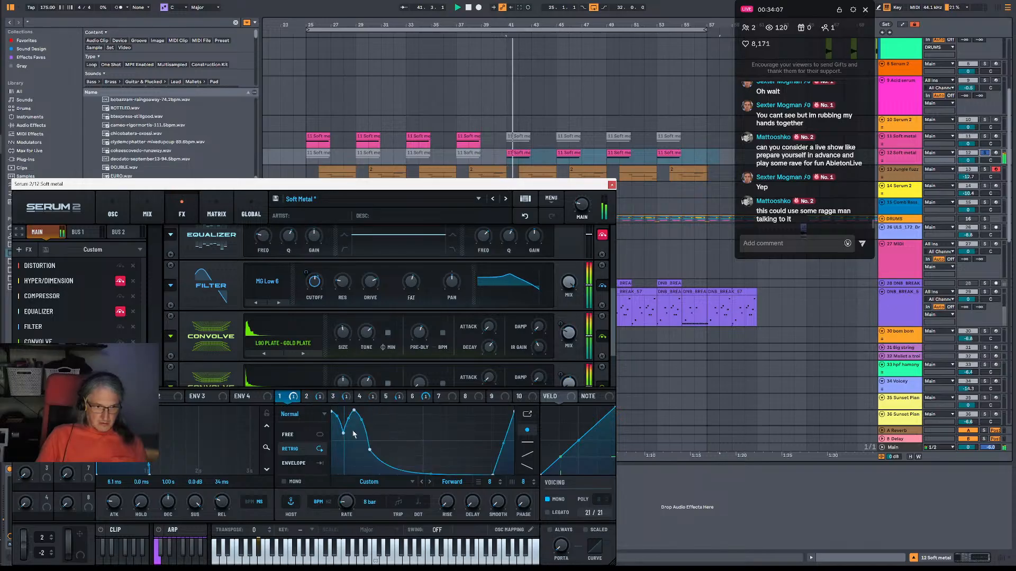
{"action": "left_click", "coordinate": [306, 396]}
{"action": "left_click", "coordinate": [333, 396]}
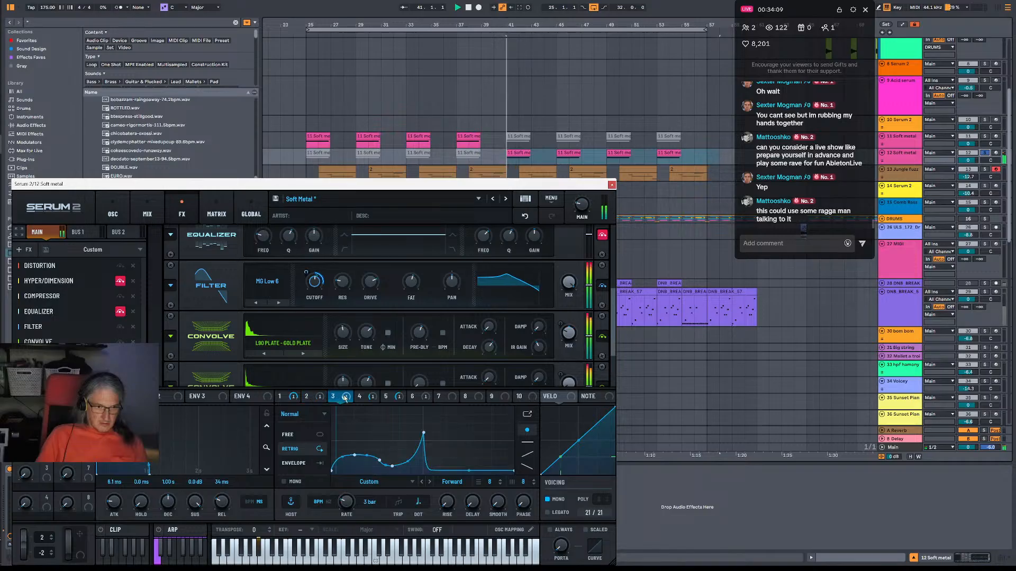
{"action": "left_click", "coordinate": [360, 397]}
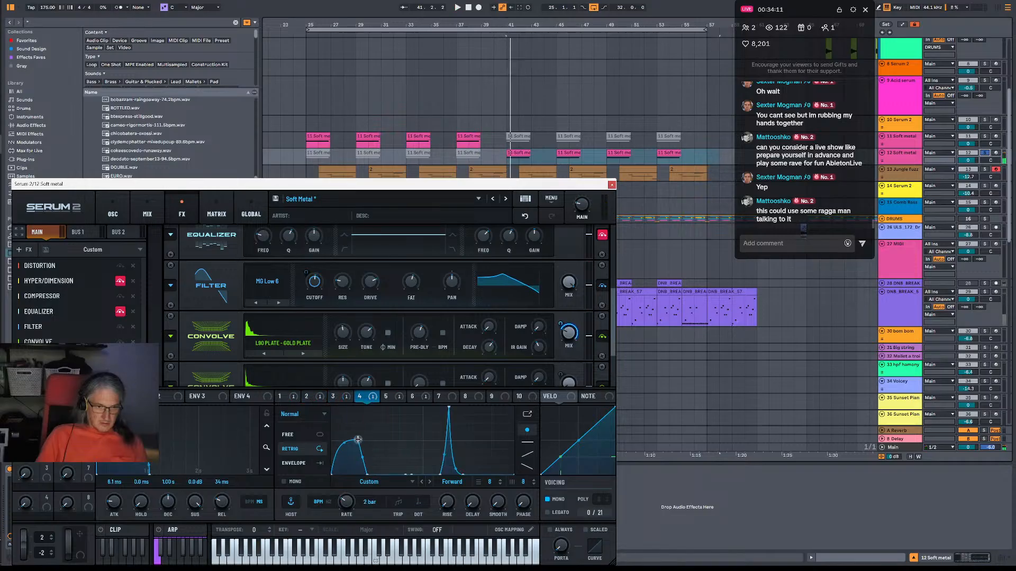
{"action": "key", "text": "space"}
{"action": "left_click_drag", "start_coordinate": [358, 439], "coordinate": [379, 468]}
{"action": "key", "text": "space"}
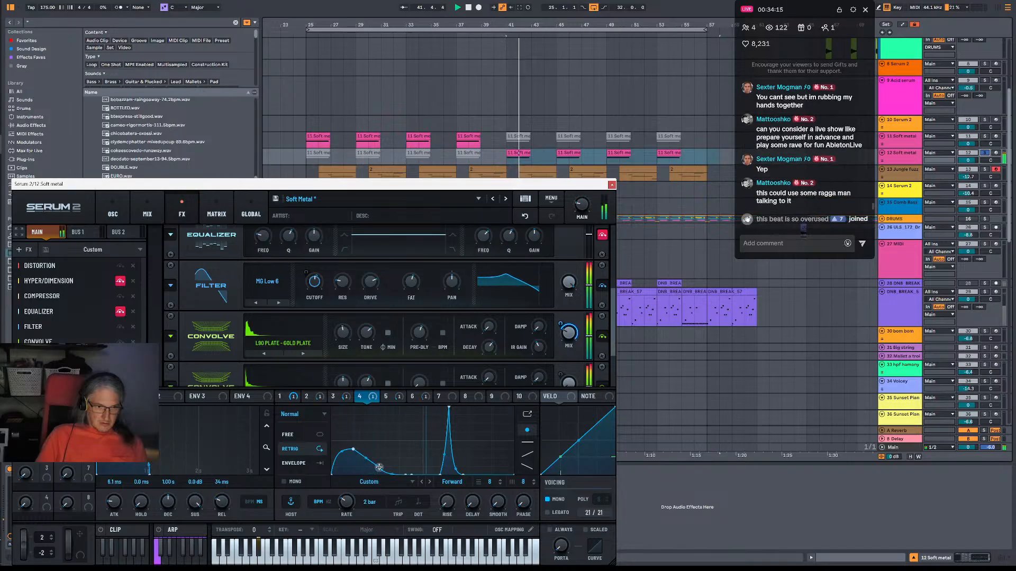
Try raising the opening peak of LFO 5 and undo the change.
{"action": "left_click", "coordinate": [402, 397]}
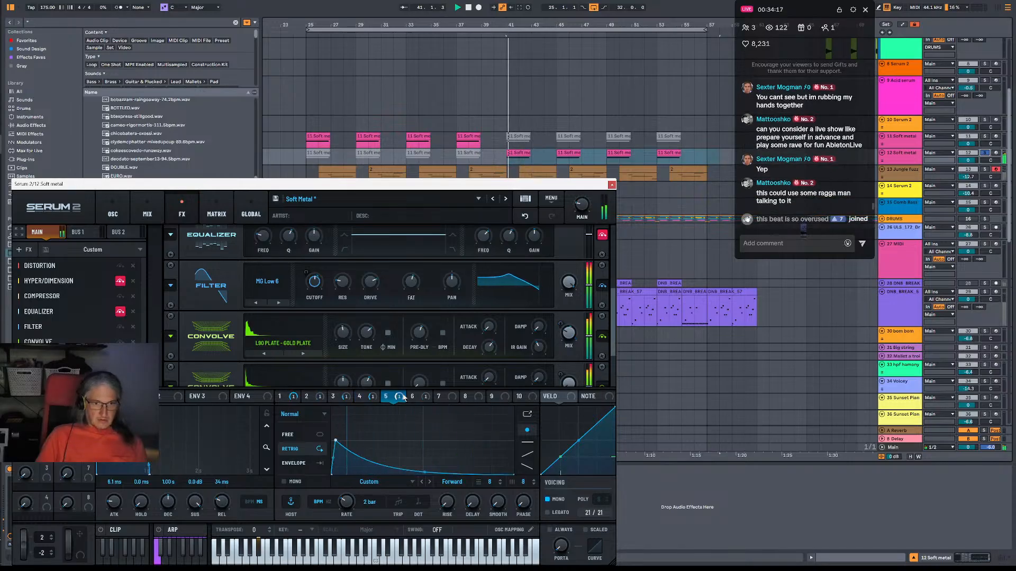
{"action": "left_click_drag", "start_coordinate": [335, 440], "coordinate": [334, 424]}
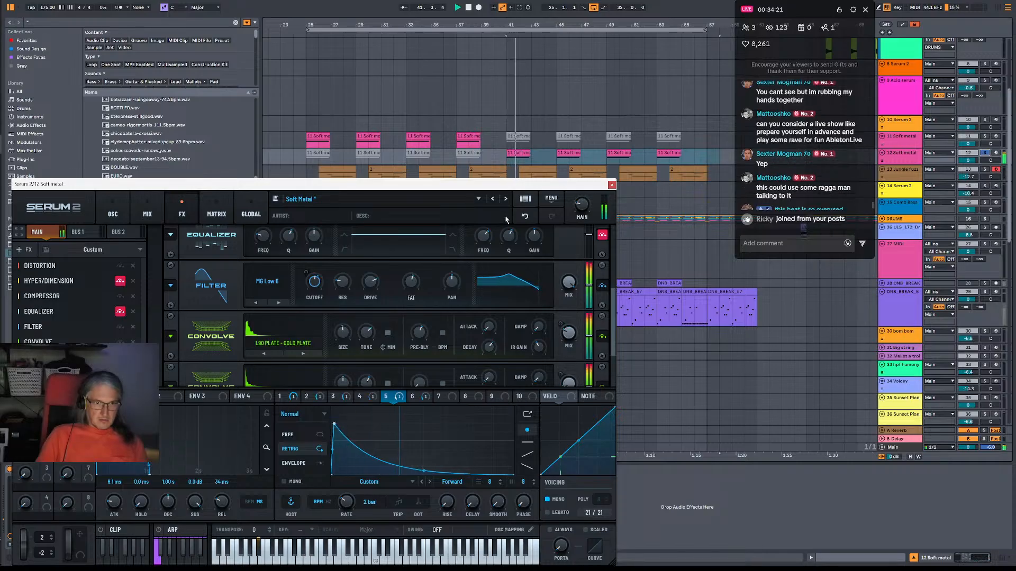
{"action": "left_click", "coordinate": [525, 216]}
Close the Serum 2 window and play the soloed duplicate Soft metal track from bar 41.
{"action": "left_click", "coordinate": [611, 185]}
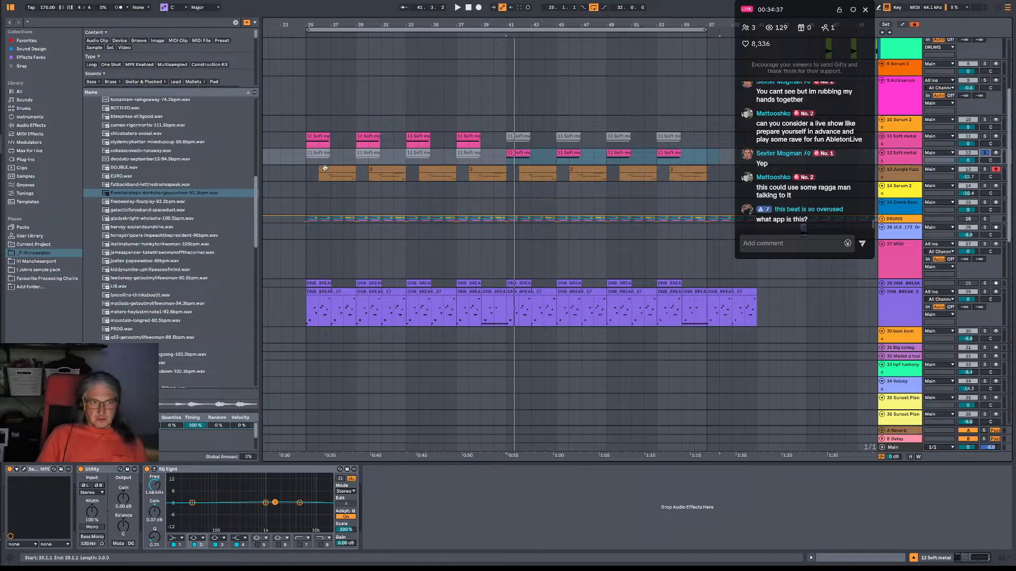
{"action": "key", "text": "space"}
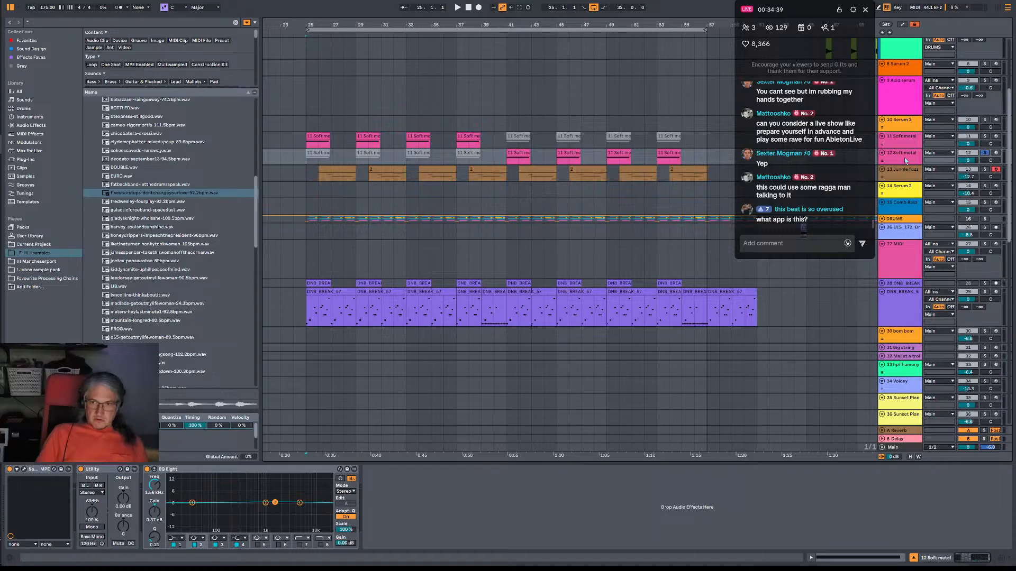
{"action": "key", "text": "space"}
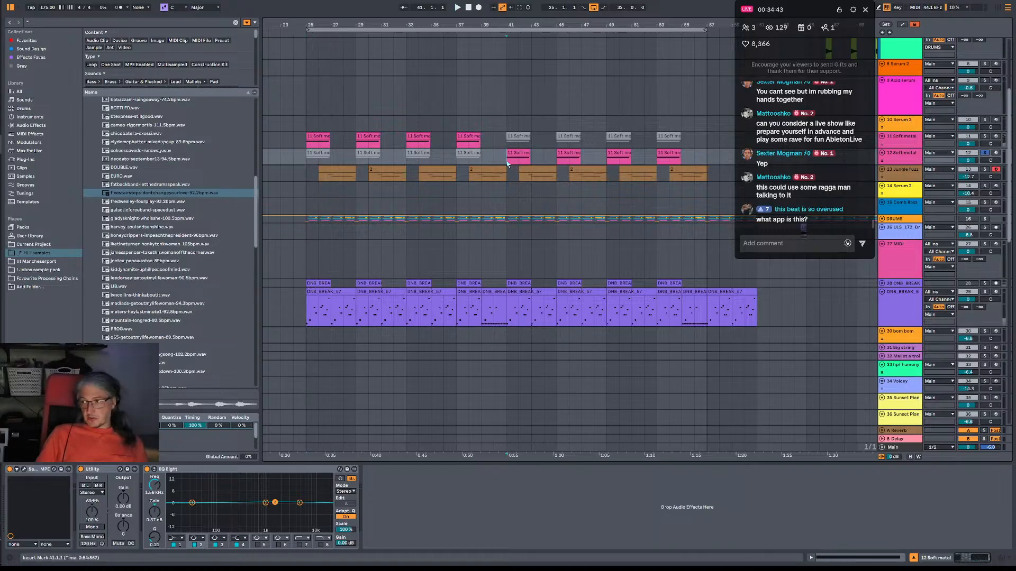
{"action": "key", "text": "space"}
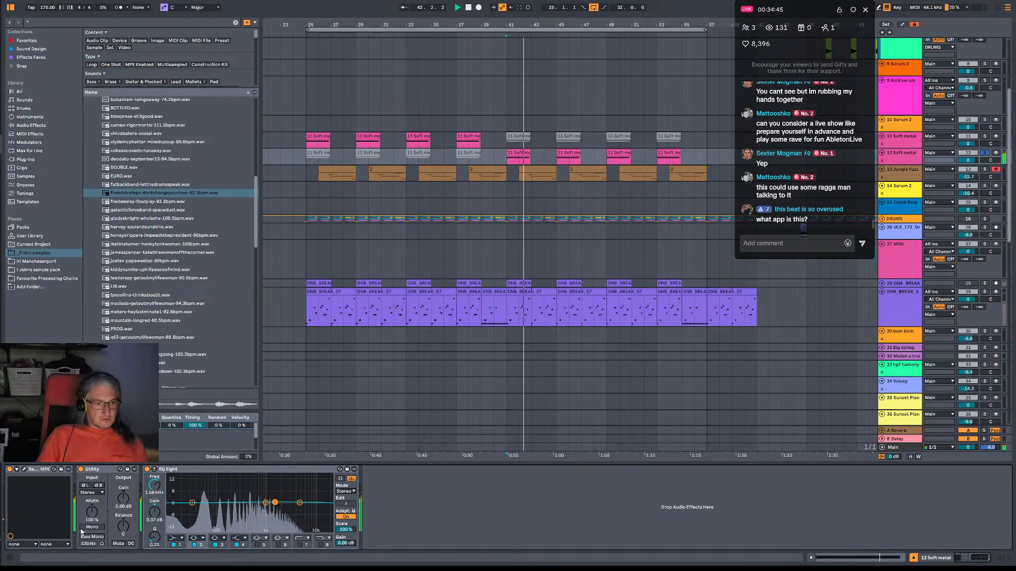
Enable band 7 of the duplicate track's EQ Eight as a low cut at 20.2 Hz with a Q of 0.76.
{"action": "key", "text": "space"}
{"action": "key", "text": "space"}
{"action": "key", "text": "space"}
{"action": "key", "text": "space"}
{"action": "key", "text": "space"}
{"action": "key", "text": "space"}
{"action": "left_click", "coordinate": [298, 546]}
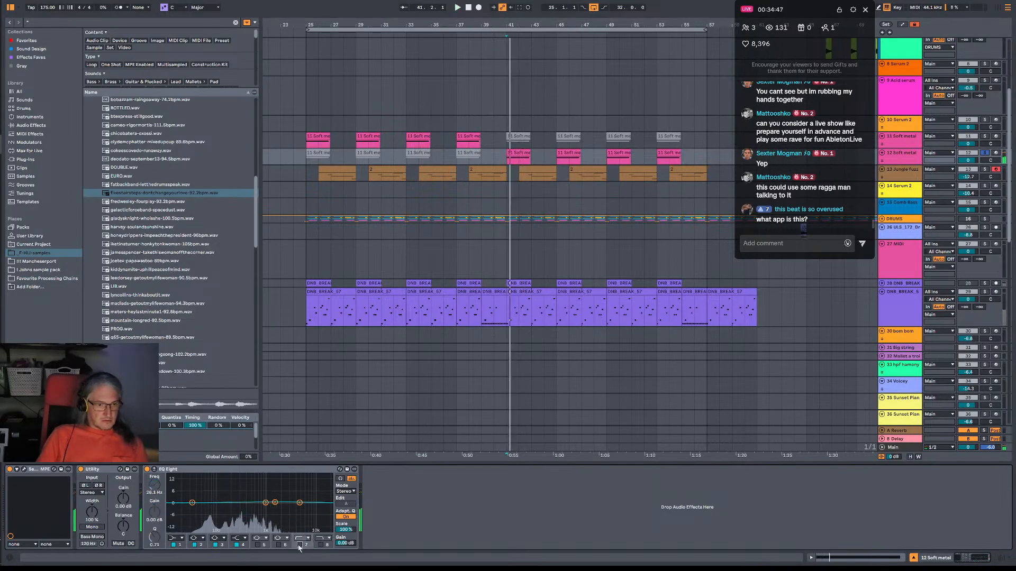
{"action": "left_click", "coordinate": [299, 545]}
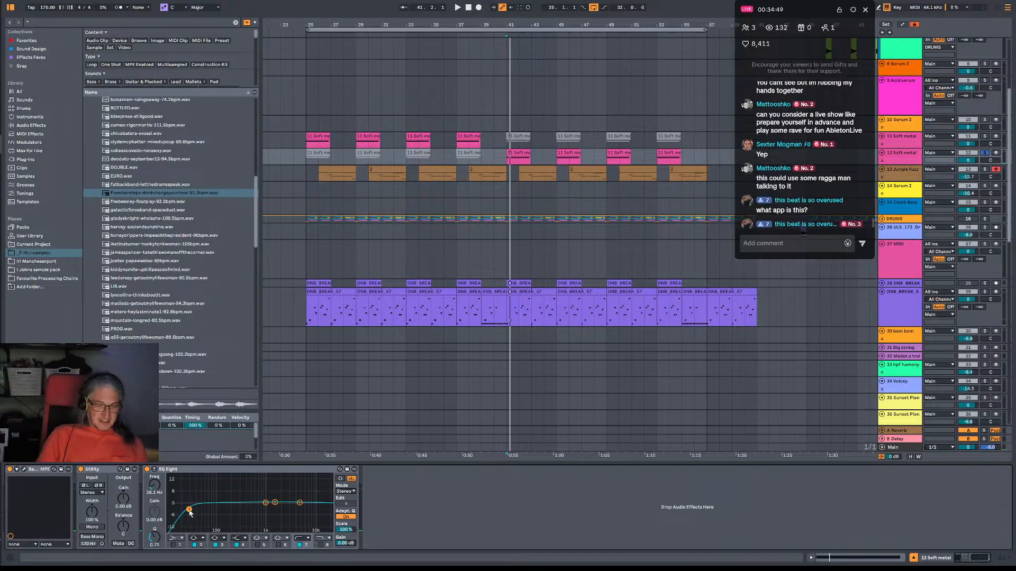
{"action": "left_click_drag", "start_coordinate": [189, 510], "coordinate": [188, 508]}
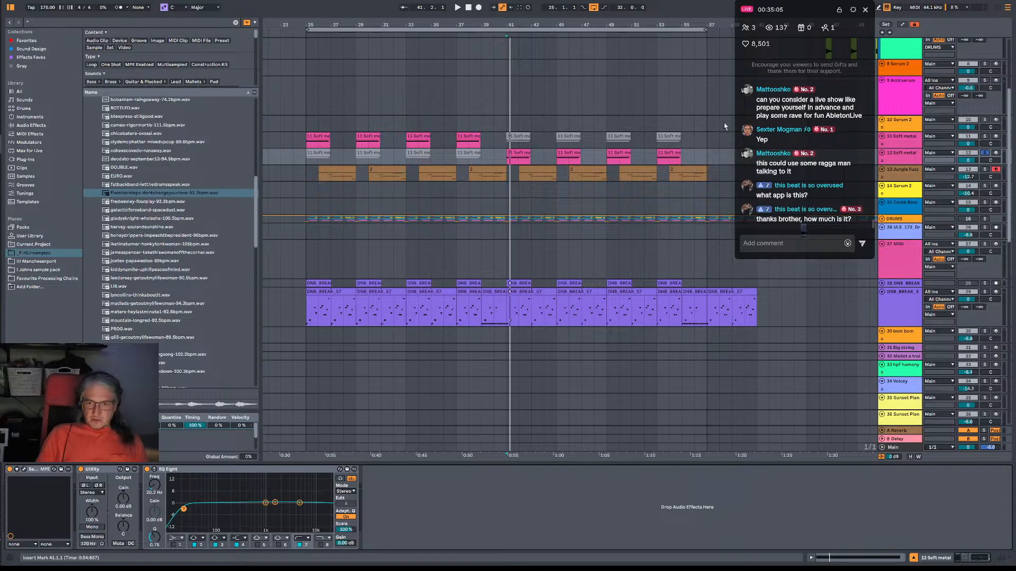
Unsolo the duplicated Soft metal track and play the full arrangement from bar 41, then from bar 25.
{"action": "key", "text": "space"}
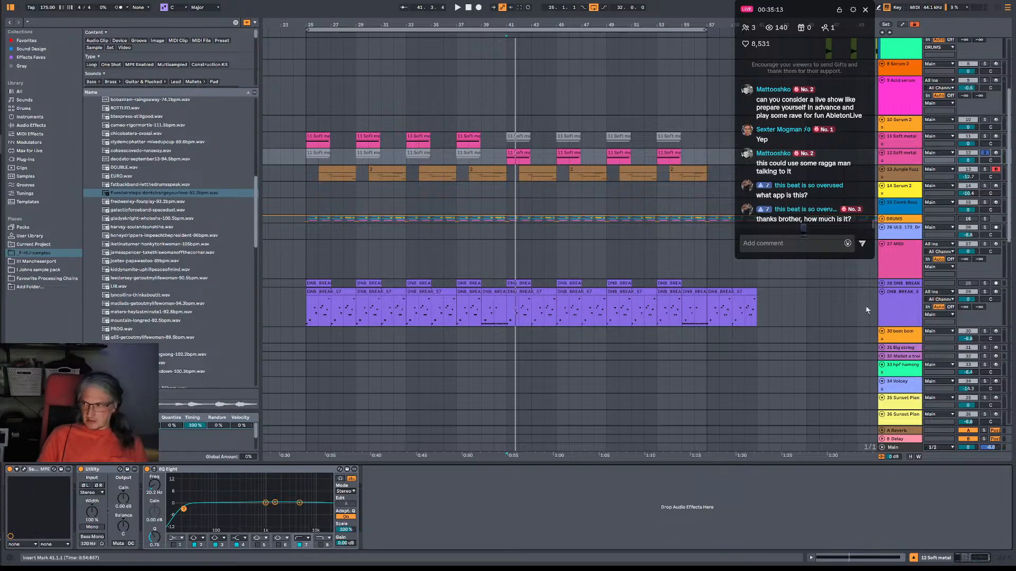
{"action": "key", "text": "space"}
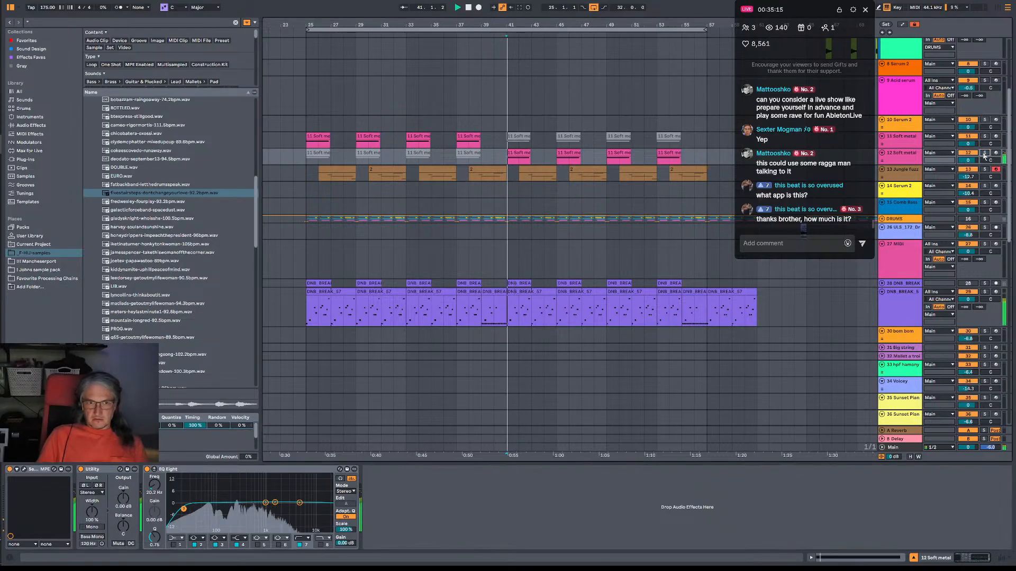
{"action": "key", "text": "space"}
{"action": "left_click", "coordinate": [307, 143]}
{"action": "key", "text": "space"}
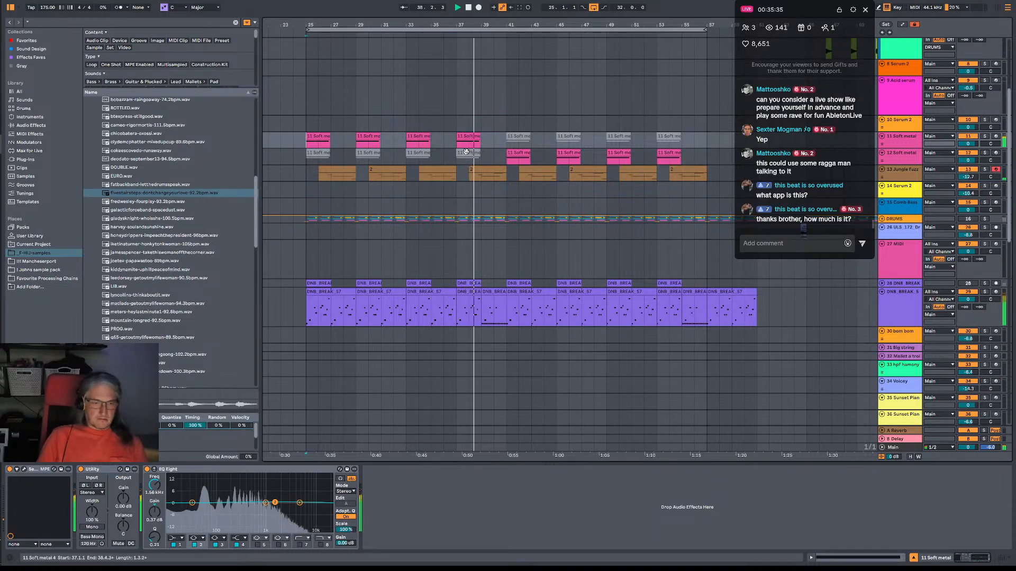
Recolour the Jungle Fuzz phrase at bars 38 to 41 lime green.
{"action": "left_click_drag", "start_coordinate": [469, 172], "coordinate": [496, 170]}
{"action": "right_click", "coordinate": [496, 169]}
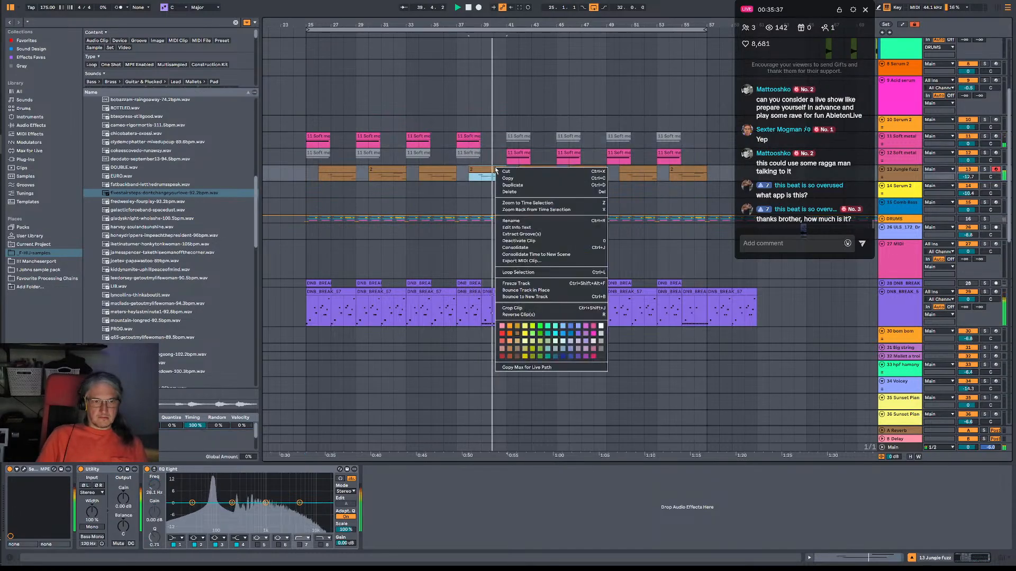
{"action": "left_click", "coordinate": [532, 348]}
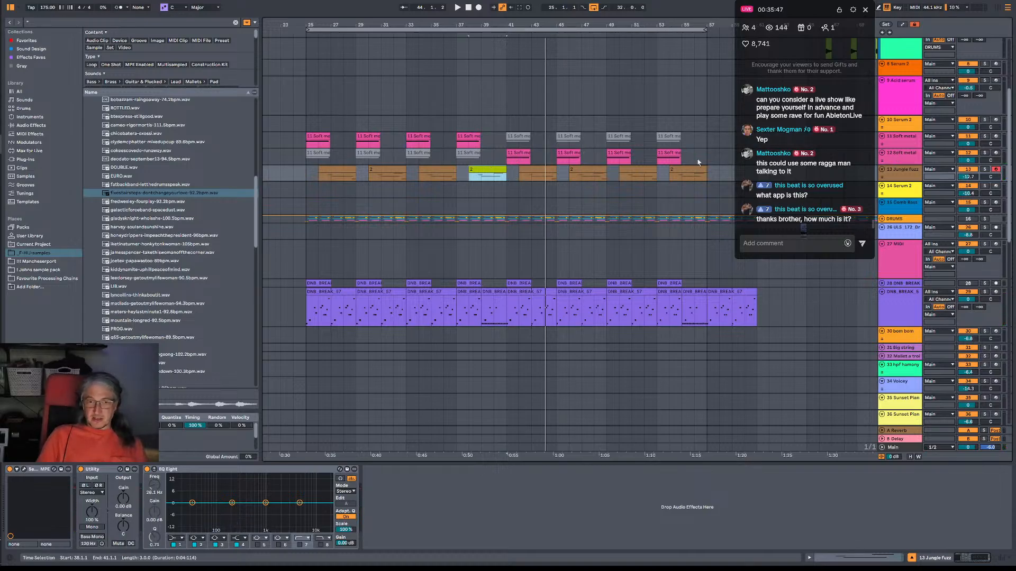
Reactivate the original Soft metal clips from bar 41, deactivate their duplicates on the track below, and play from bar 25.
{"action": "mouse_move", "coordinate": [698, 162]}
{"action": "left_mouse_down"}
{"action": "mouse_move", "coordinate": [514, 163]}
{"action": "mouse_move", "coordinate": [509, 139]}
{"action": "mouse_move", "coordinate": [694, 147]}
{"action": "left_mouse_up"}
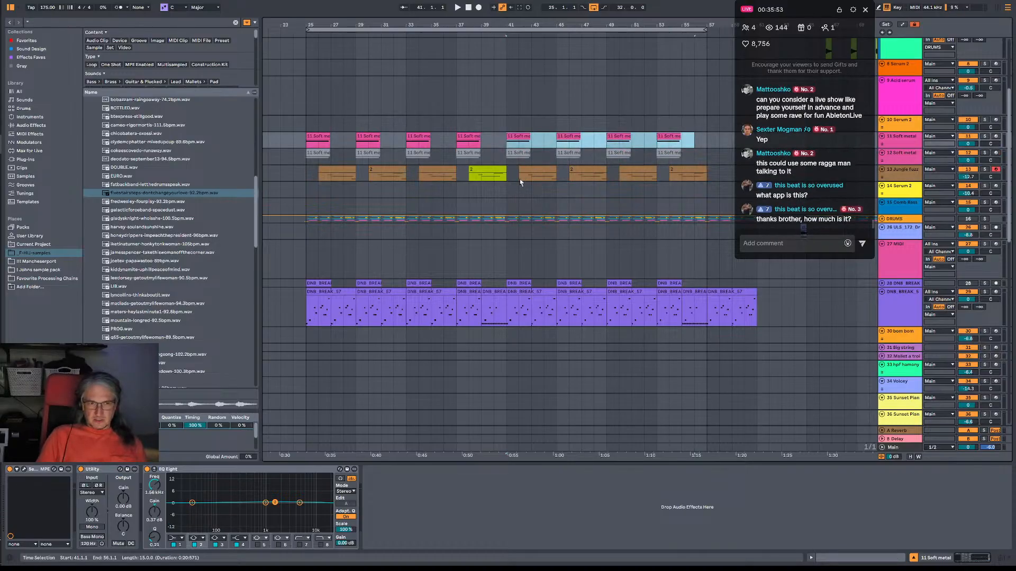
{"action": "left_click", "coordinate": [310, 162]}
{"action": "key", "text": "space"}
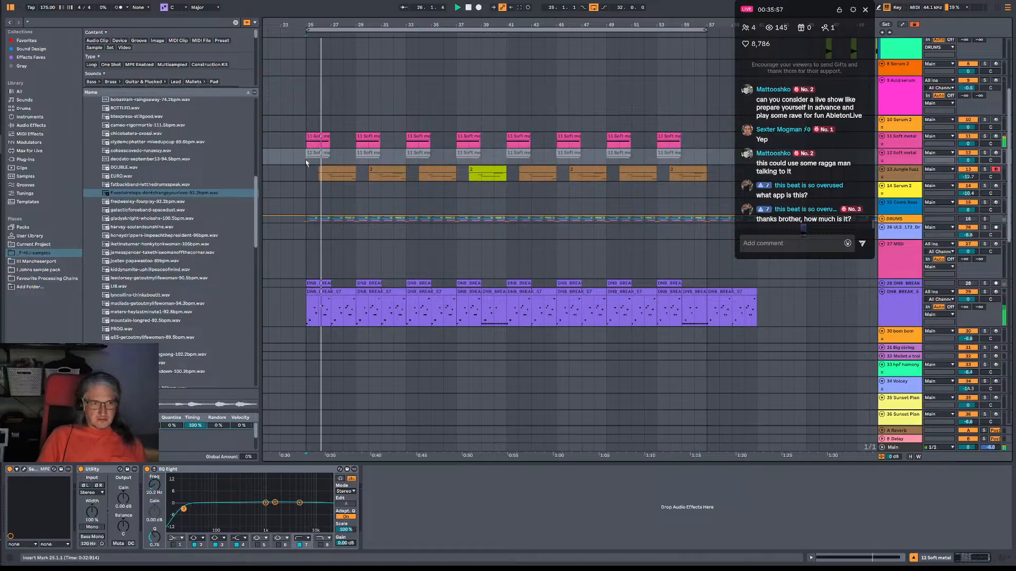
{"action": "left_click", "coordinate": [895, 142]}
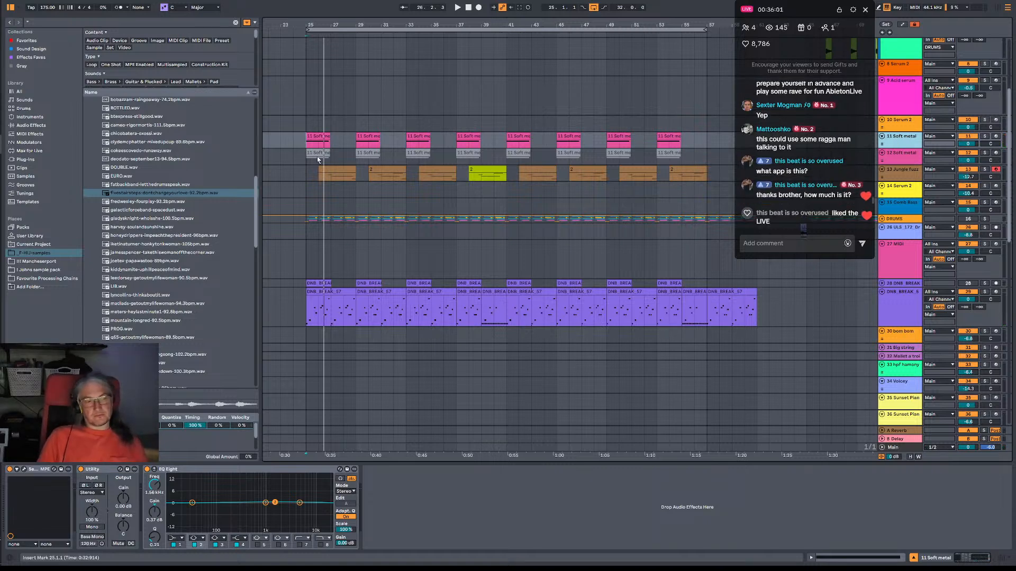
Copy DNB_BREAK clips into bars 17 to 25 ahead of the section and play from bar 17.
{"action": "mouse_move", "coordinate": [361, 283]}
{"action": "left_mouse_down"}
{"action": "mouse_move", "coordinate": [487, 277]}
{"action": "mouse_move", "coordinate": [373, 288]}
{"action": "left_mouse_up"}
{"action": "left_click", "coordinate": [460, 287]}
{"action": "left_click", "coordinate": [511, 285], "text": "shift"}
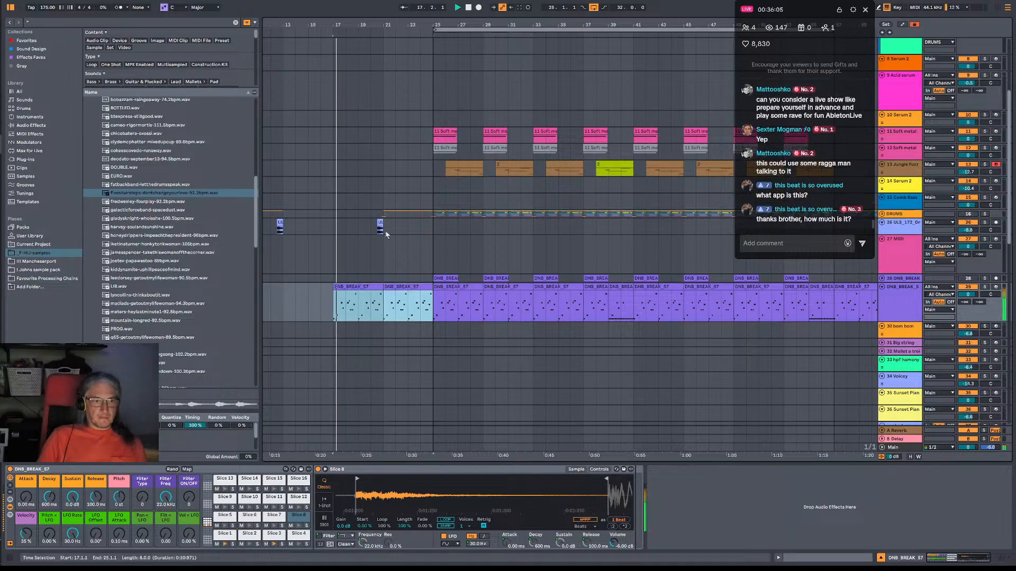
Deactivate the kick roll track in the DRUMS group while the new break lead-in plays.
{"action": "scroll", "coordinate": [365, 222], "scroll_direction": "down", "scroll_amount": 5}
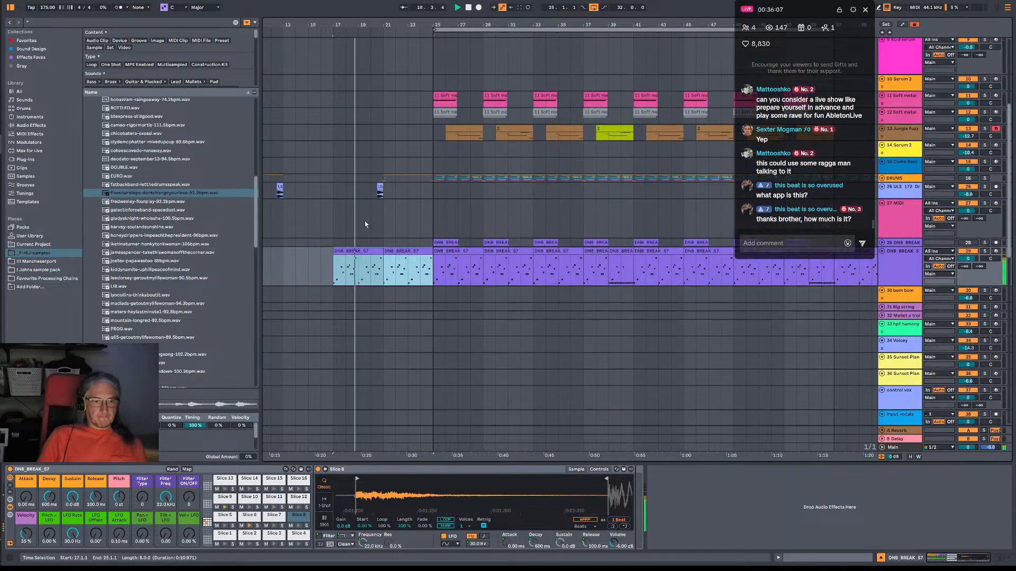
{"action": "scroll", "coordinate": [364, 221], "scroll_direction": "down", "scroll_amount": 3}
{"action": "scroll", "coordinate": [765, 307], "scroll_direction": "up", "scroll_amount": 8}
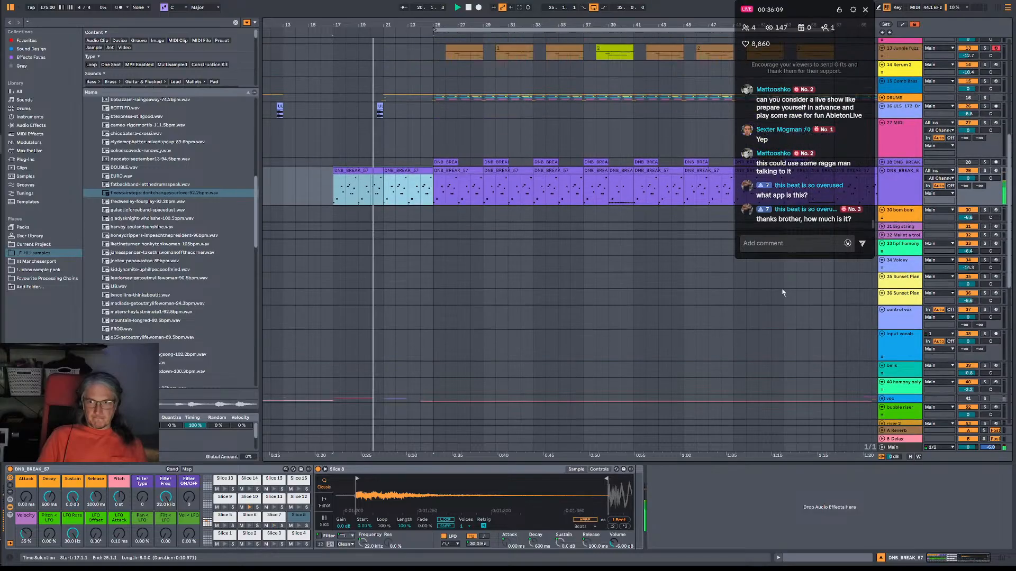
{"action": "scroll", "coordinate": [765, 308], "scroll_direction": "up", "scroll_amount": 6}
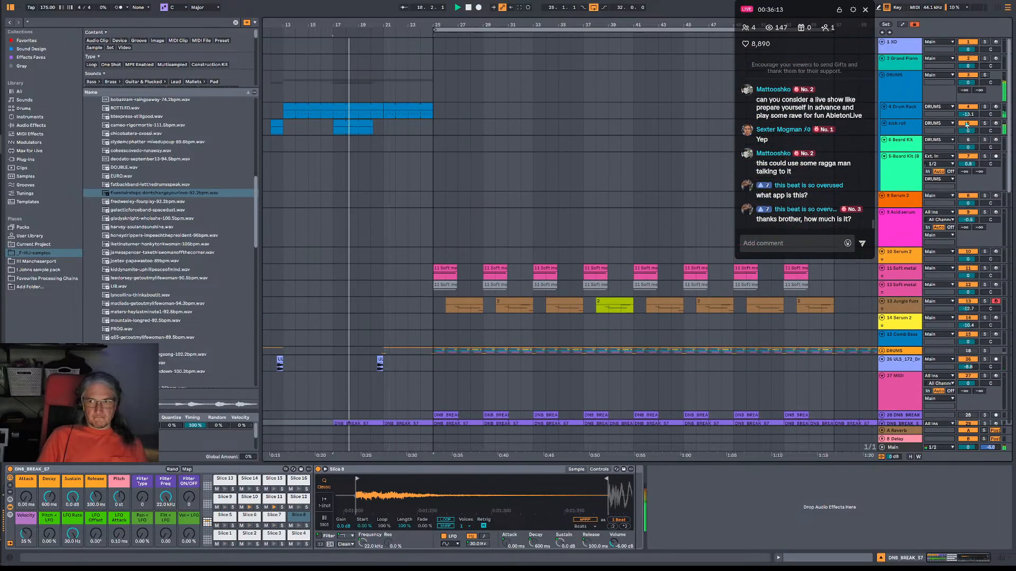
{"action": "left_click", "coordinate": [968, 123]}
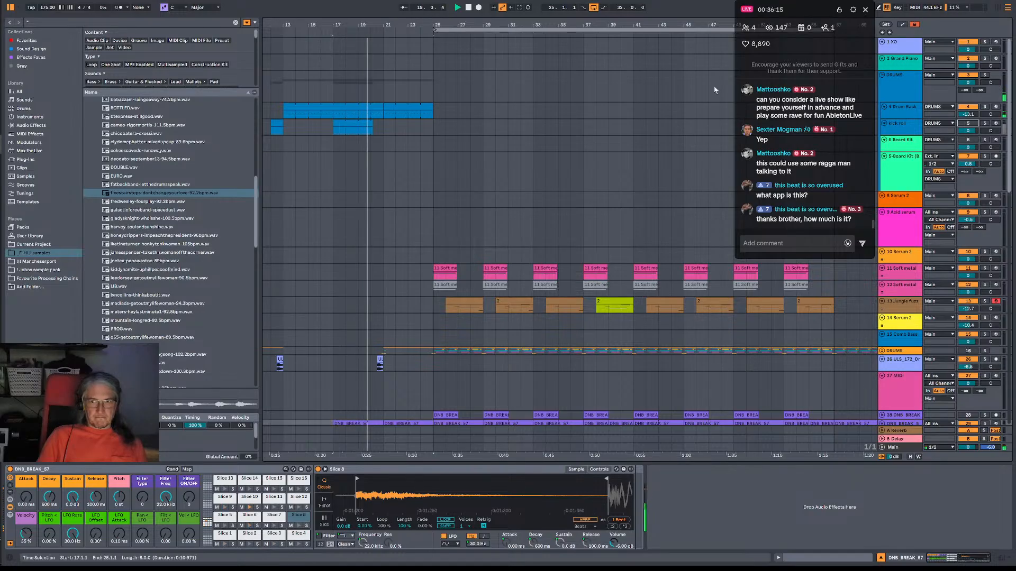
Move the ULS_172 drum fill at bar 21 to 24.3.1 and play the section from bar 25.
{"action": "scroll", "coordinate": [423, 317], "scroll_direction": "down", "scroll_amount": 2}
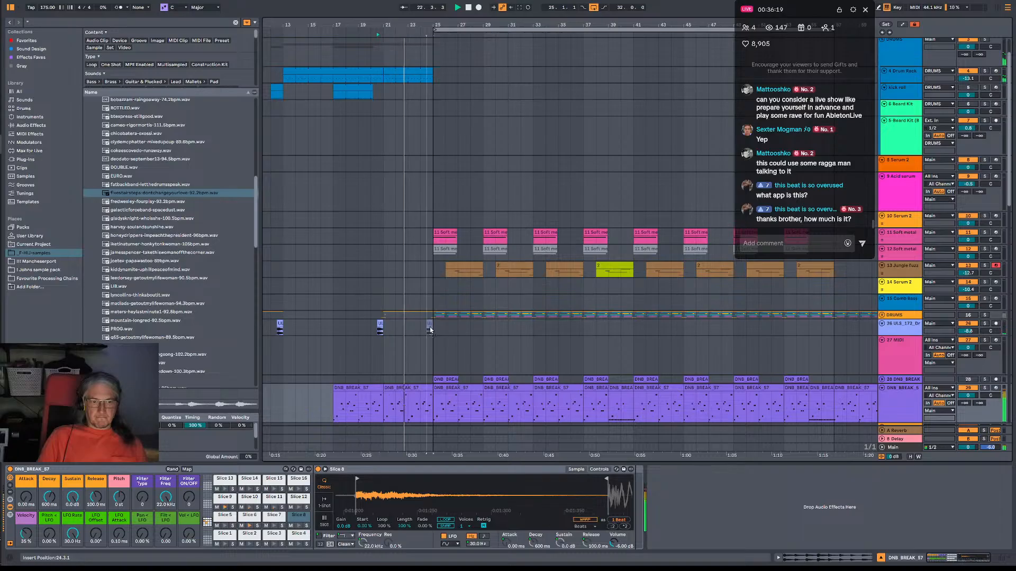
{"action": "left_click_drag", "start_coordinate": [380, 327], "coordinate": [429, 326]}
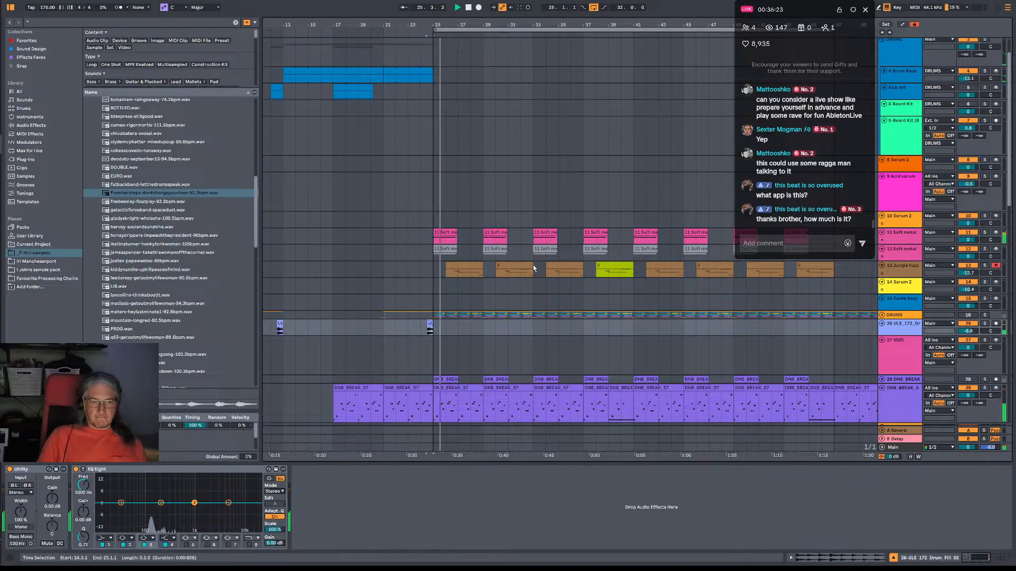
{"action": "left_click", "coordinate": [431, 240]}
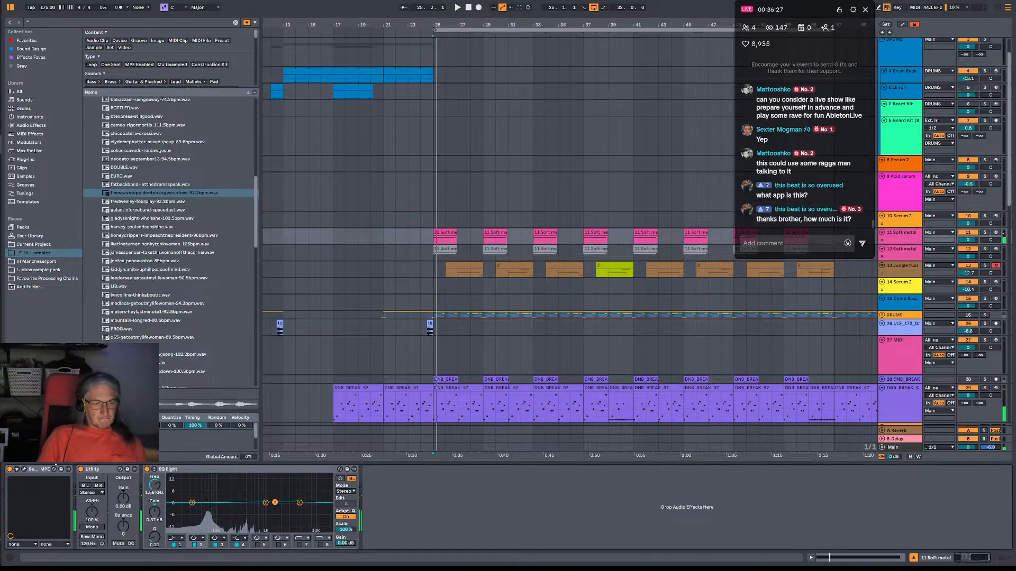
{"action": "key", "text": "space"}
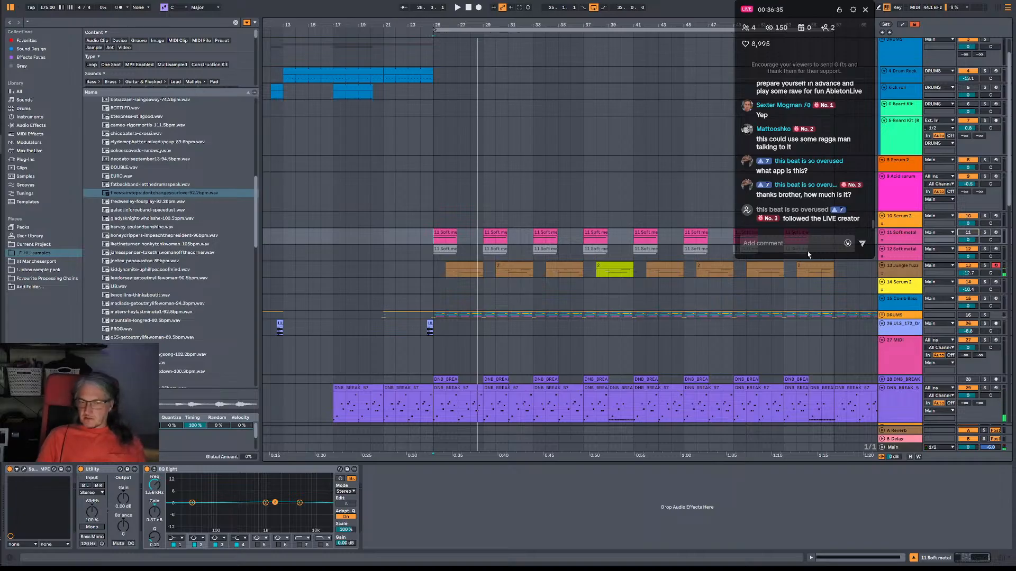
Arm the Acid serum track and then the 8 Serum 2 track to try out their sounds.
{"action": "left_click", "coordinate": [995, 177]}
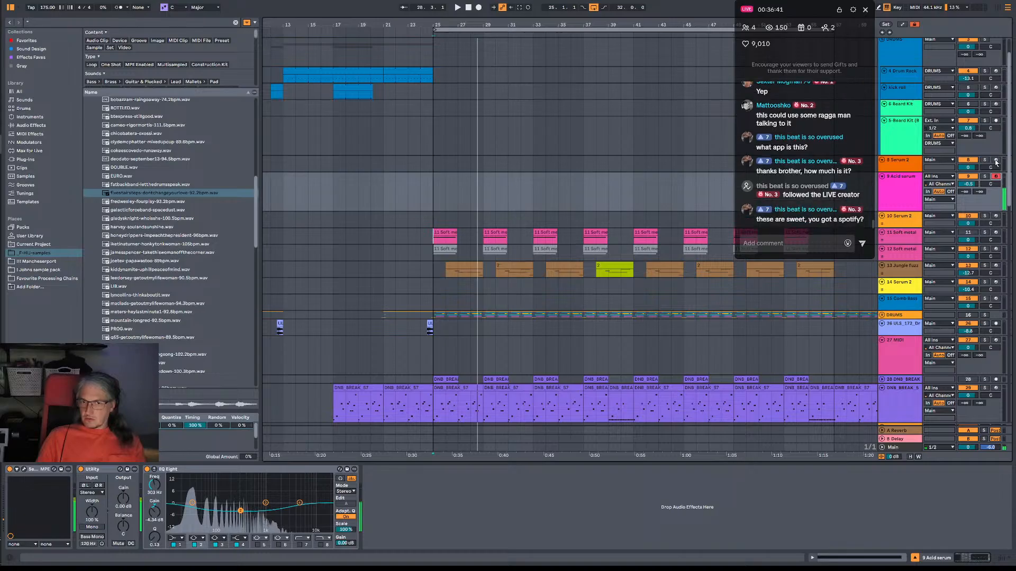
{"action": "left_click", "coordinate": [995, 161]}
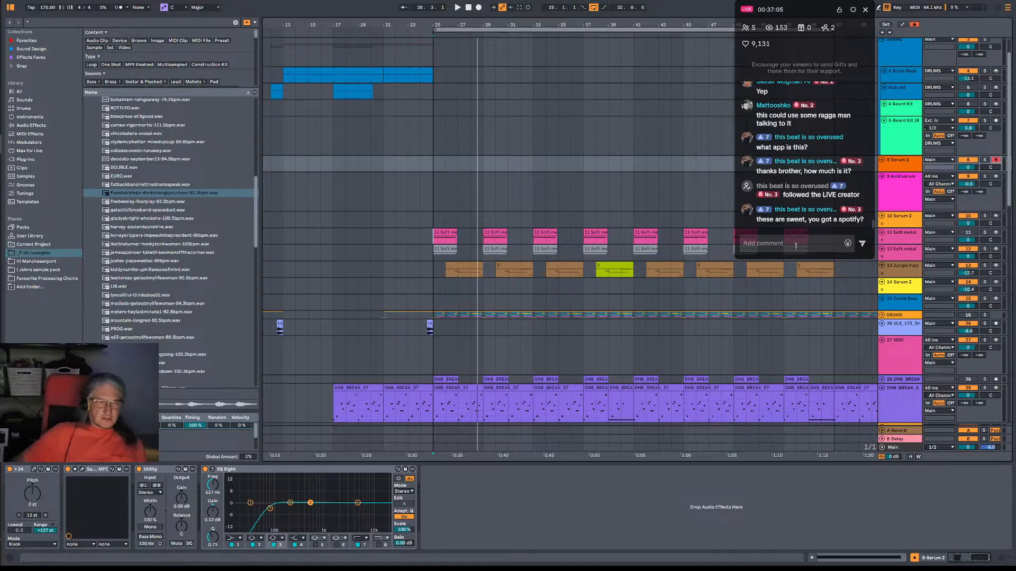
Switch to the browser and open the Terrapastel artist page on Spotify.
{"action": "key", "text": "alt+Tab"}
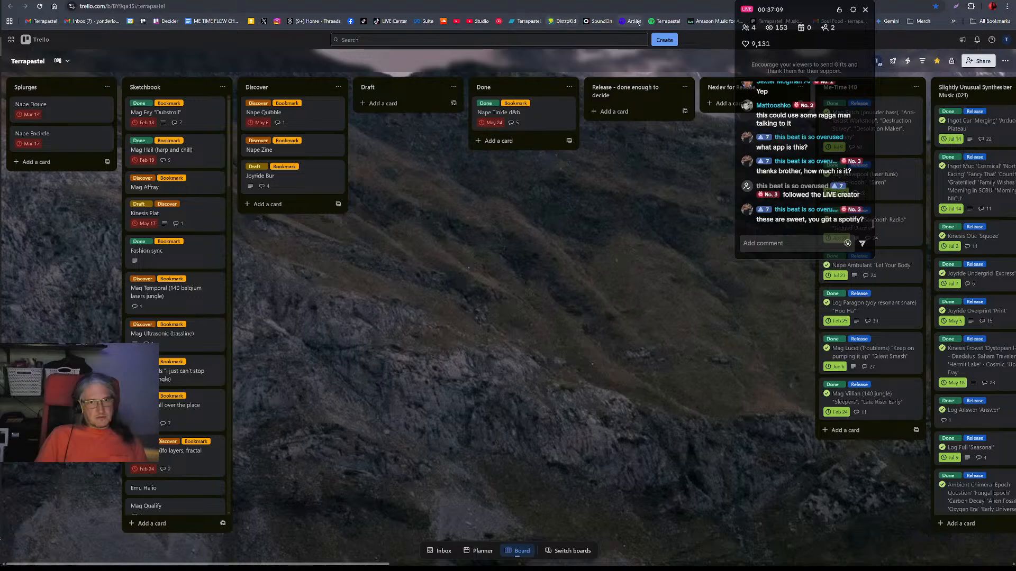
{"action": "left_click", "coordinate": [666, 21]}
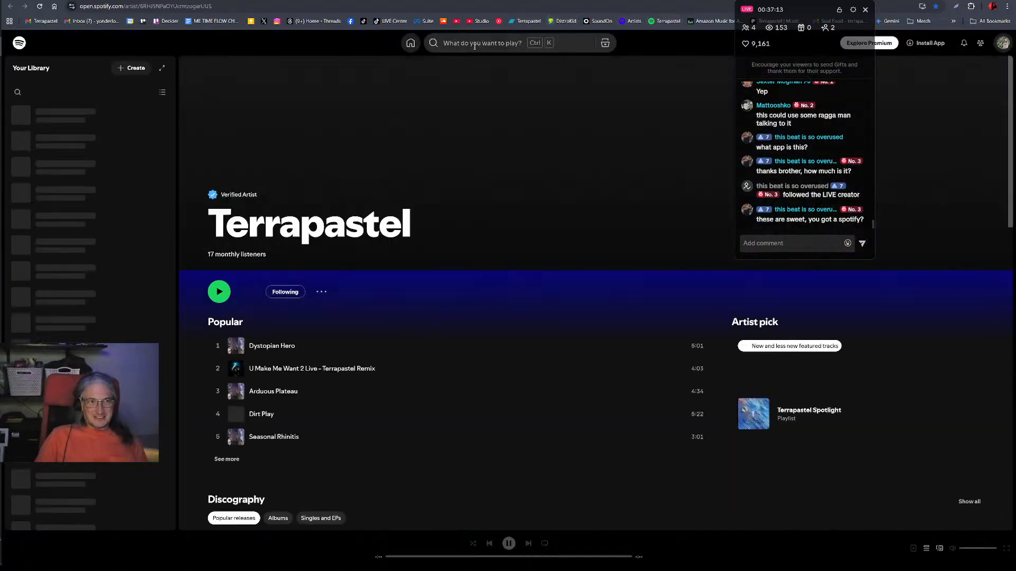
Search Spotify for "nexlev", open the Nexlev artist page and look over its popular tracks and discography.
{"action": "left_click", "coordinate": [475, 44]}
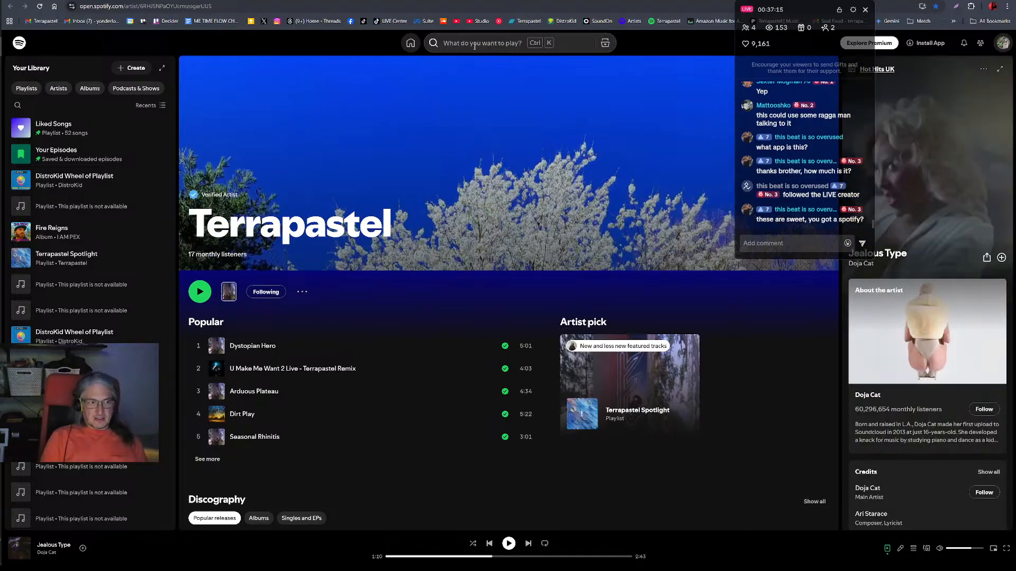
{"action": "left_click", "coordinate": [474, 45]}
{"action": "type", "text": "ne"}
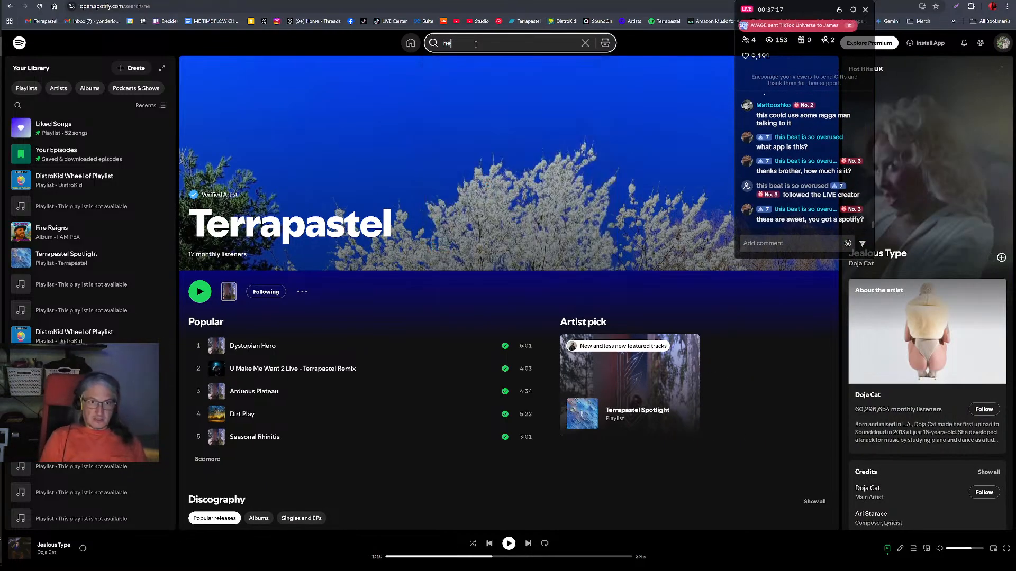
{"action": "type", "text": "xlev"}
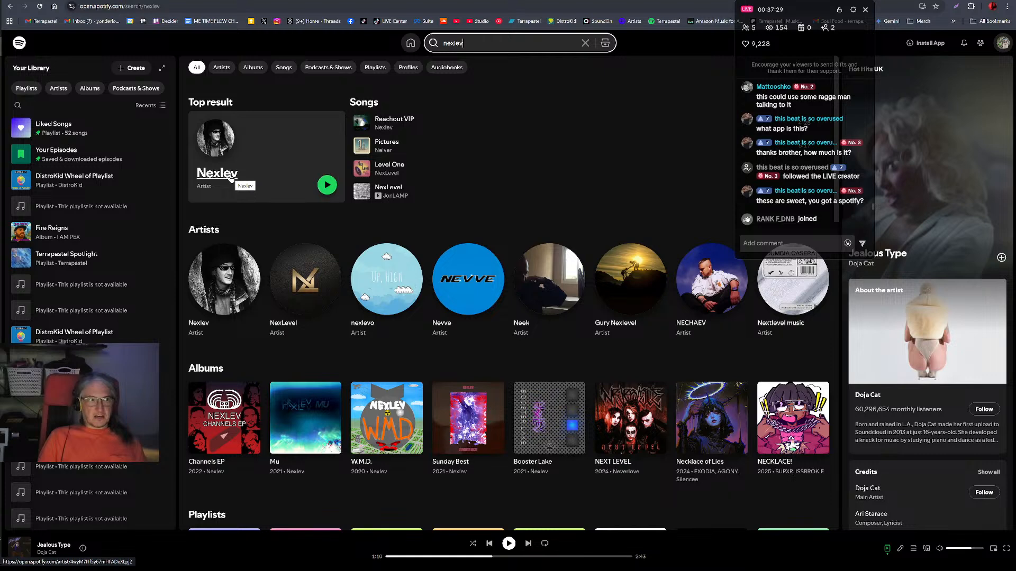
{"action": "left_click", "coordinate": [215, 158]}
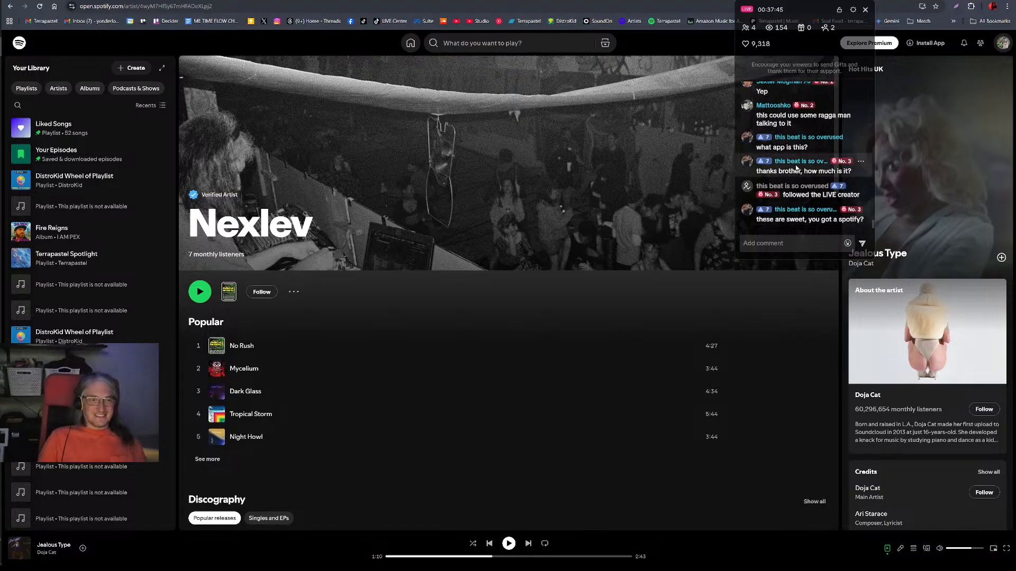
{"action": "scroll", "coordinate": [649, 228], "scroll_direction": "down", "scroll_amount": 3}
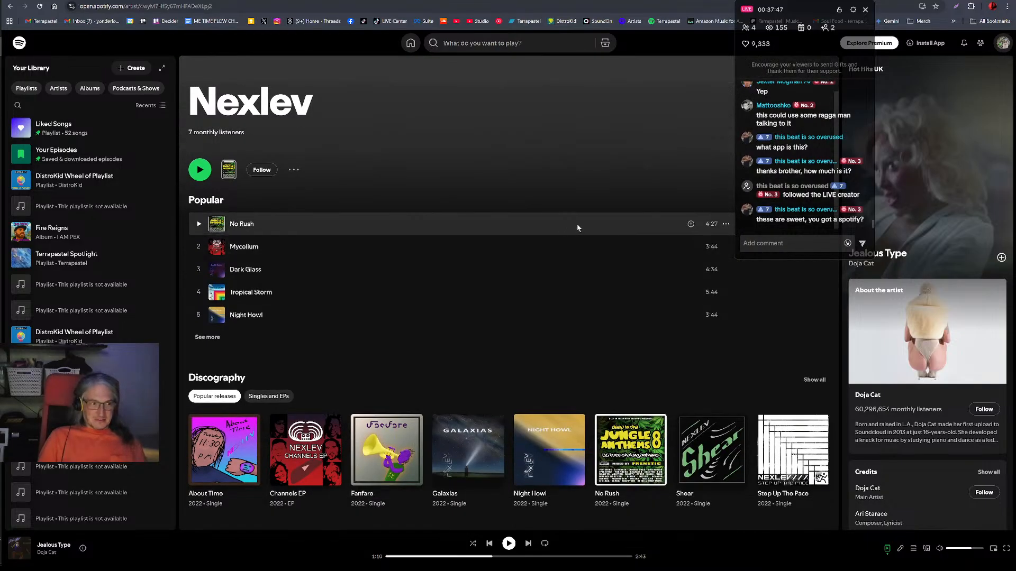
{"action": "scroll", "coordinate": [564, 206], "scroll_direction": "up", "scroll_amount": 3}
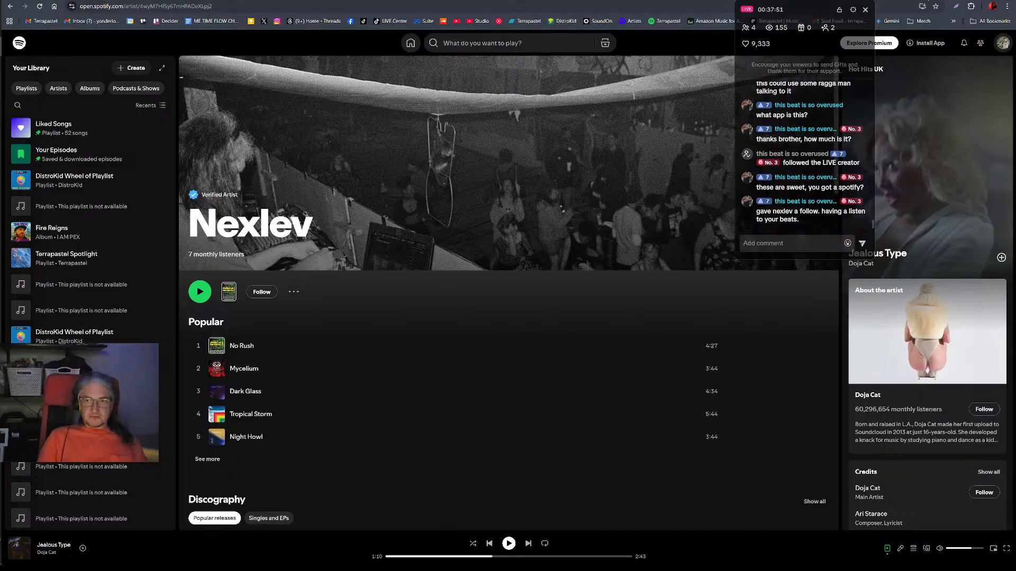
Return to Ableton Live and play the arrangement from bar 25.
{"action": "key", "text": "alt+Tab"}
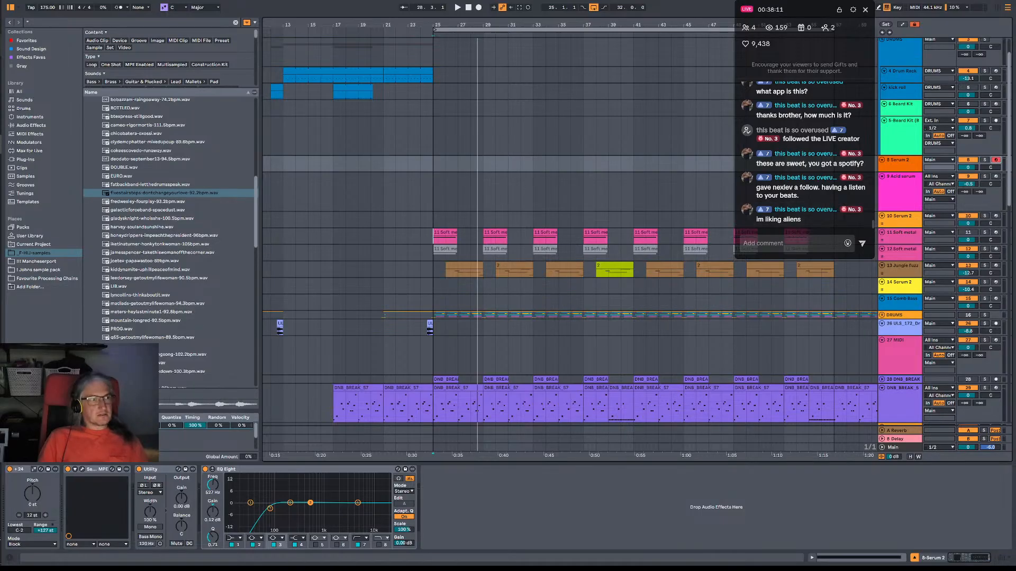
{"action": "mouse_move", "coordinate": [2, 48]}
{"action": "left_click", "coordinate": [47, 48]}
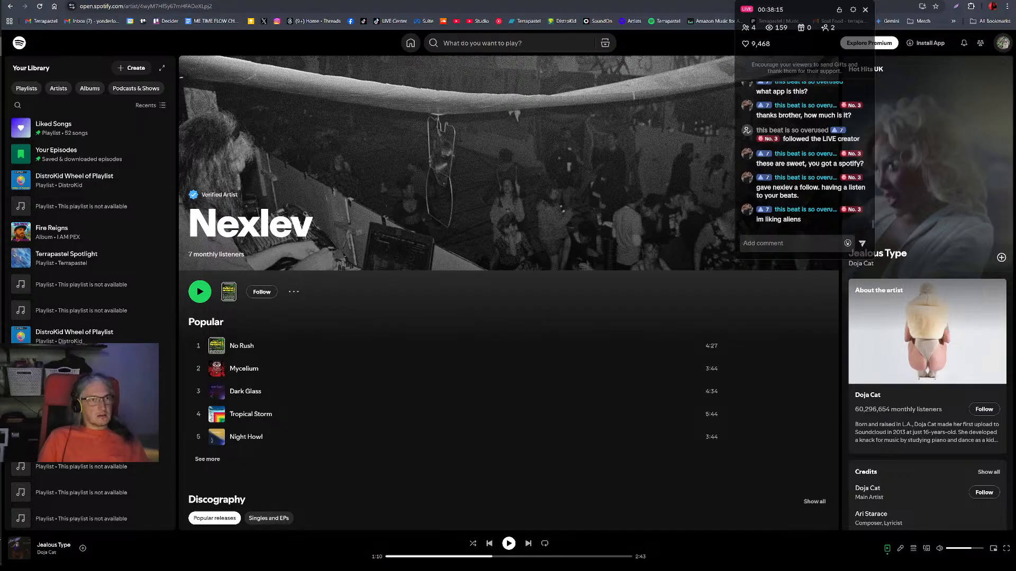
{"action": "left_click", "coordinate": [1, 48]}
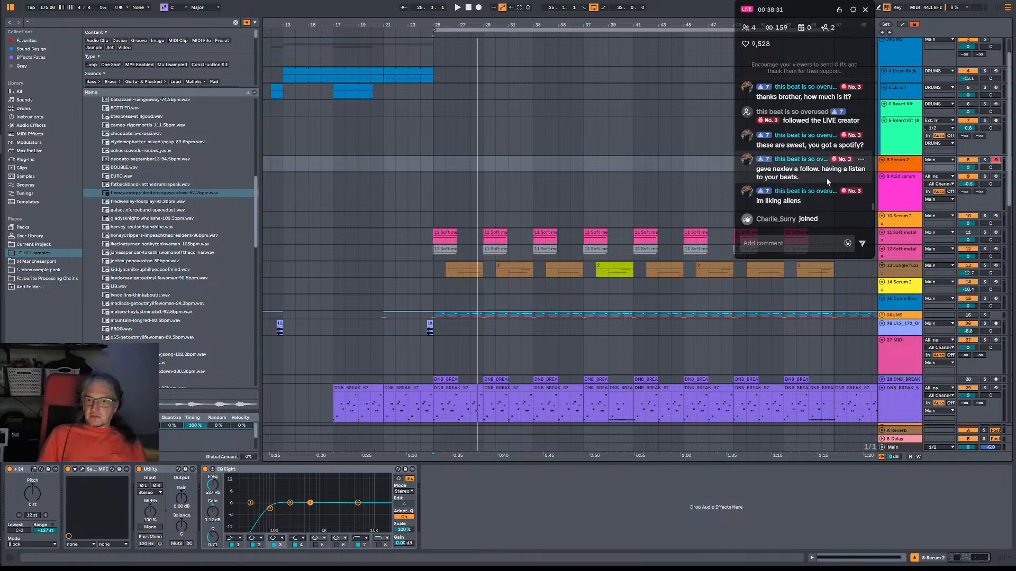
{"action": "scroll", "coordinate": [819, 179], "scroll_direction": "up", "scroll_amount": 1}
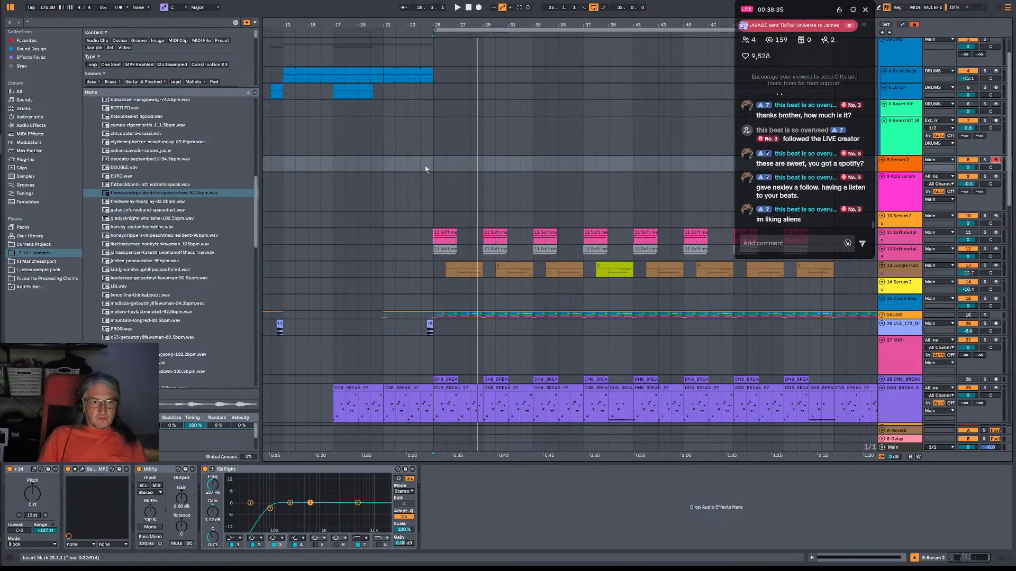
{"action": "key", "text": "space"}
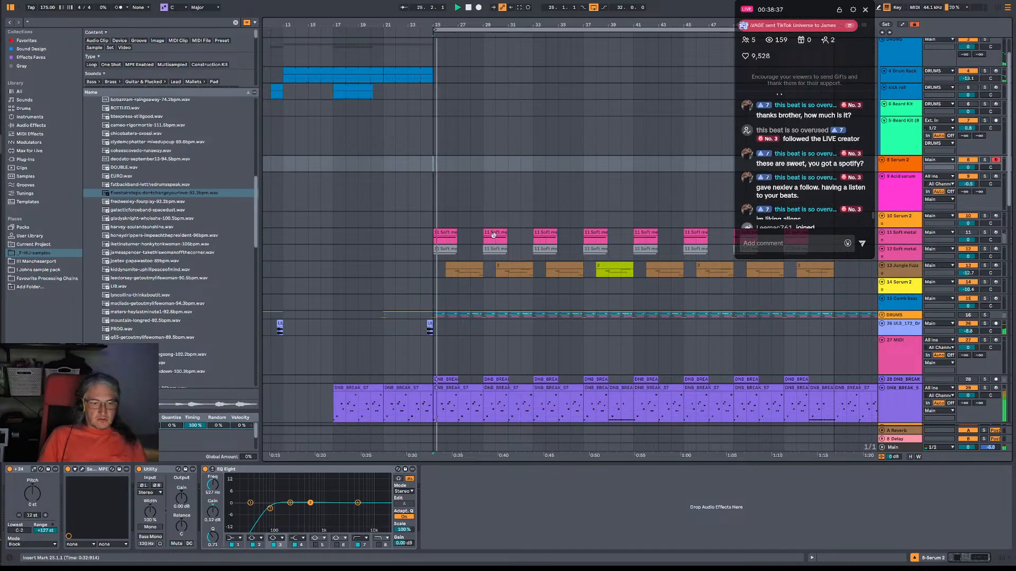
{"action": "scroll", "coordinate": [604, 243], "scroll_direction": "down", "scroll_amount": 1}
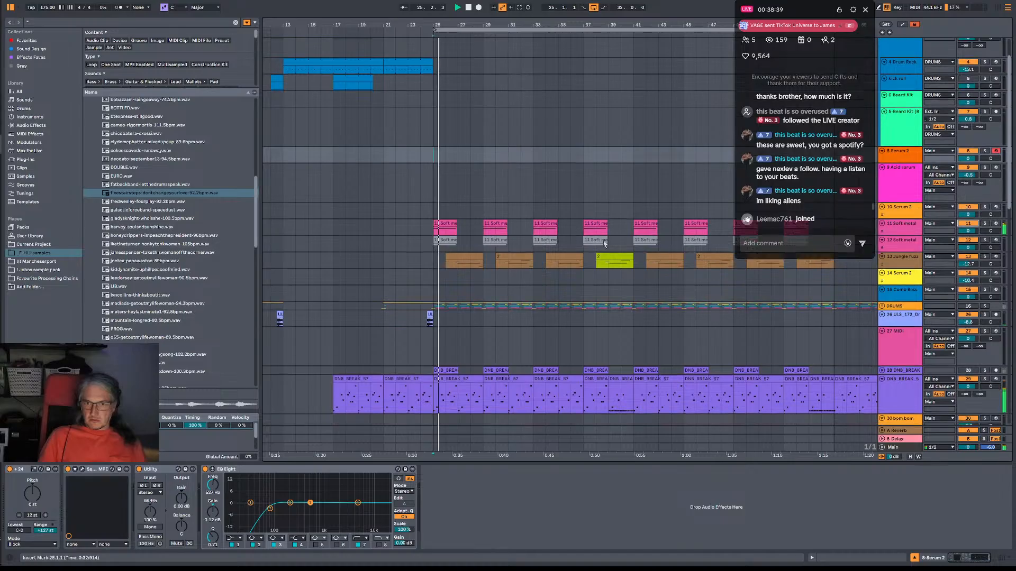
{"action": "scroll", "coordinate": [604, 244], "scroll_direction": "down", "scroll_amount": 3}
{"action": "key", "text": "space"}
Arm the Comb Bass track to try its sound, and arm the empty 27 MIDI track.
{"action": "scroll", "coordinate": [964, 99], "scroll_direction": "up", "scroll_amount": 5}
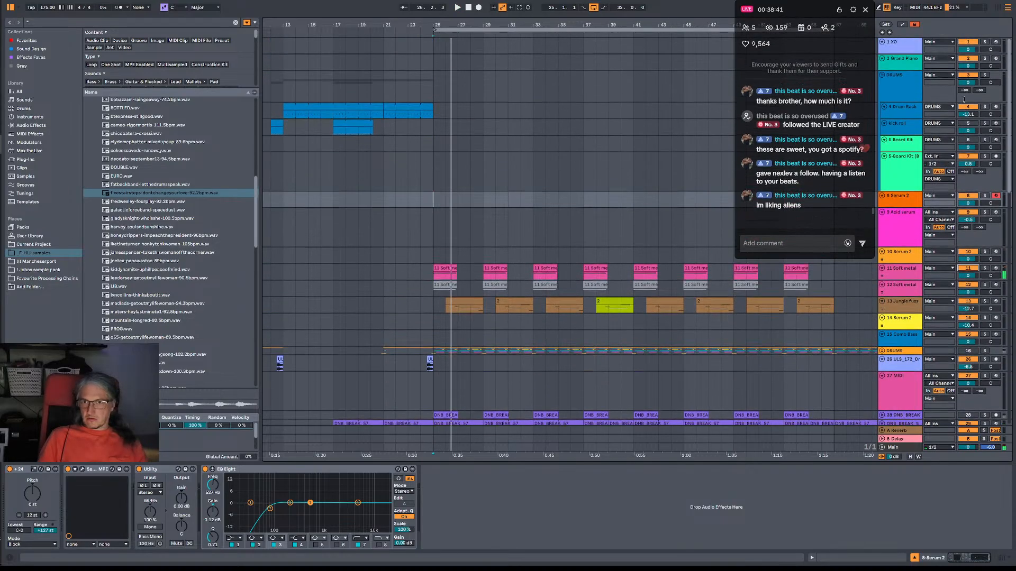
{"action": "scroll", "coordinate": [970, 184], "scroll_direction": "down", "scroll_amount": 3}
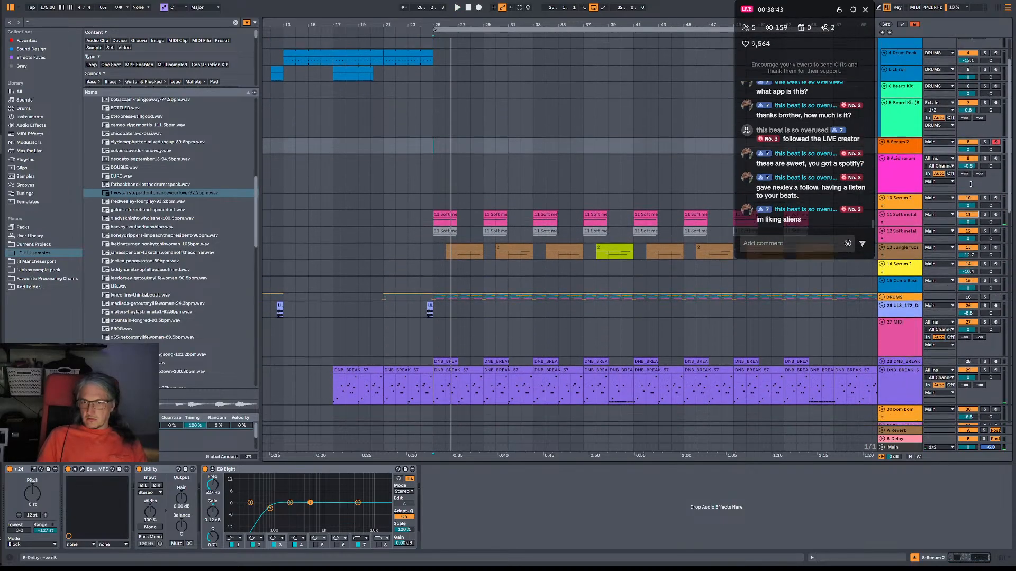
{"action": "scroll", "coordinate": [970, 183], "scroll_direction": "down", "scroll_amount": 4}
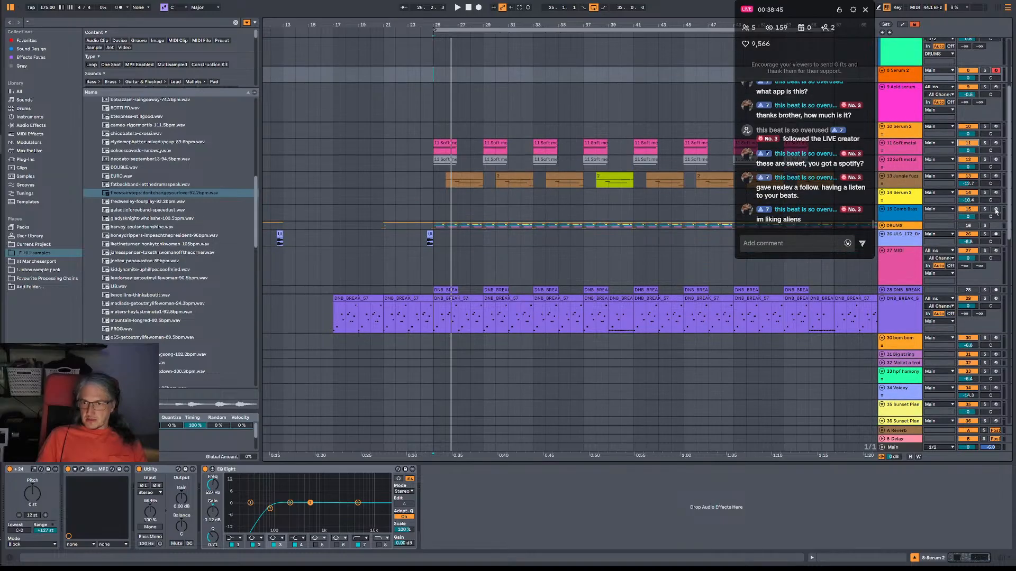
{"action": "left_click", "coordinate": [996, 210]}
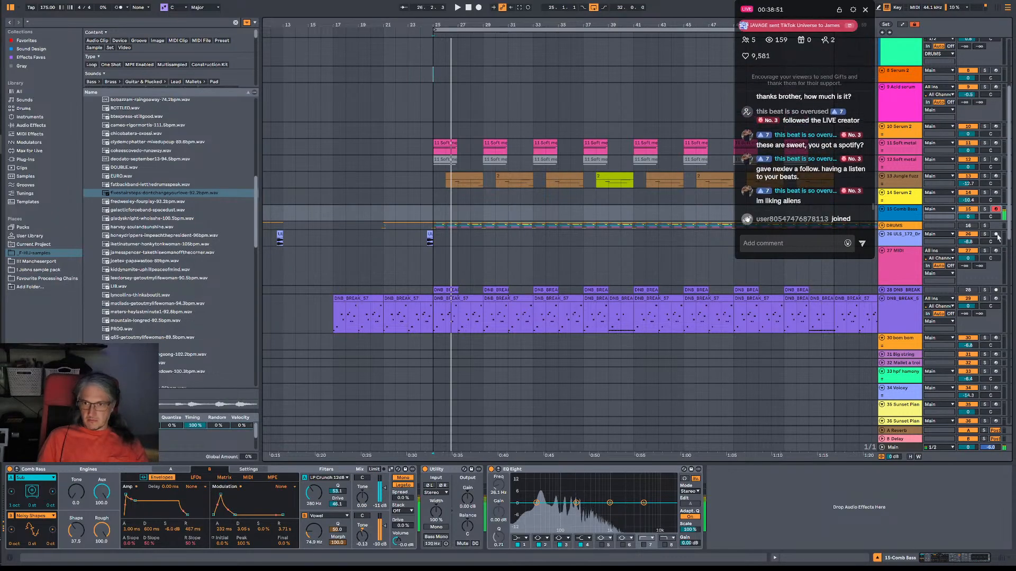
{"action": "left_click", "coordinate": [995, 250]}
{"action": "scroll", "coordinate": [996, 269], "scroll_direction": "down", "scroll_amount": 3}
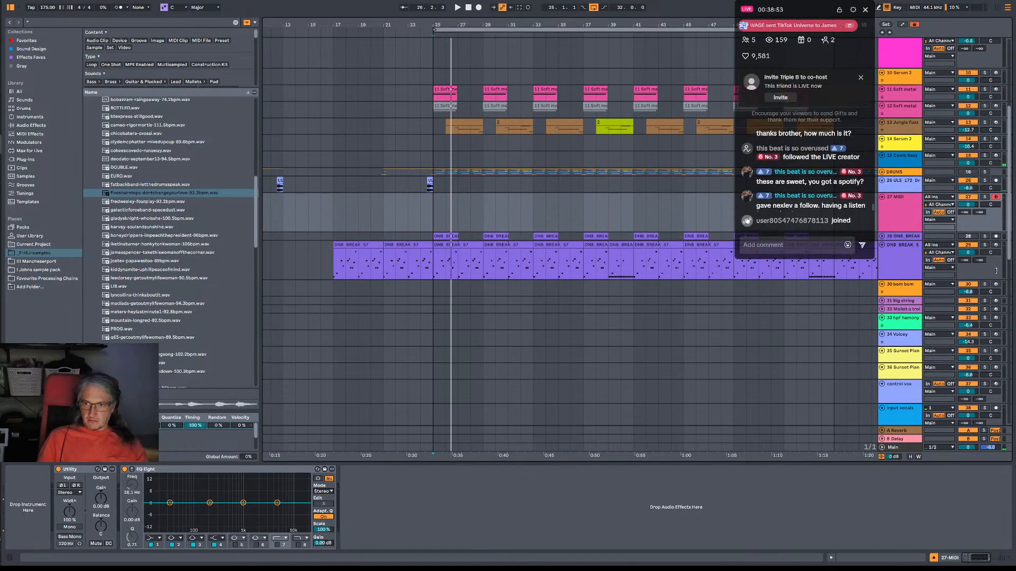
Arm the bom bom, Mallet a trois, Big string, hpf hamony, Voicey, 35 Sunset Pian and control vox tracks one by one to audition their sounds.
{"action": "left_click", "coordinate": [995, 284]}
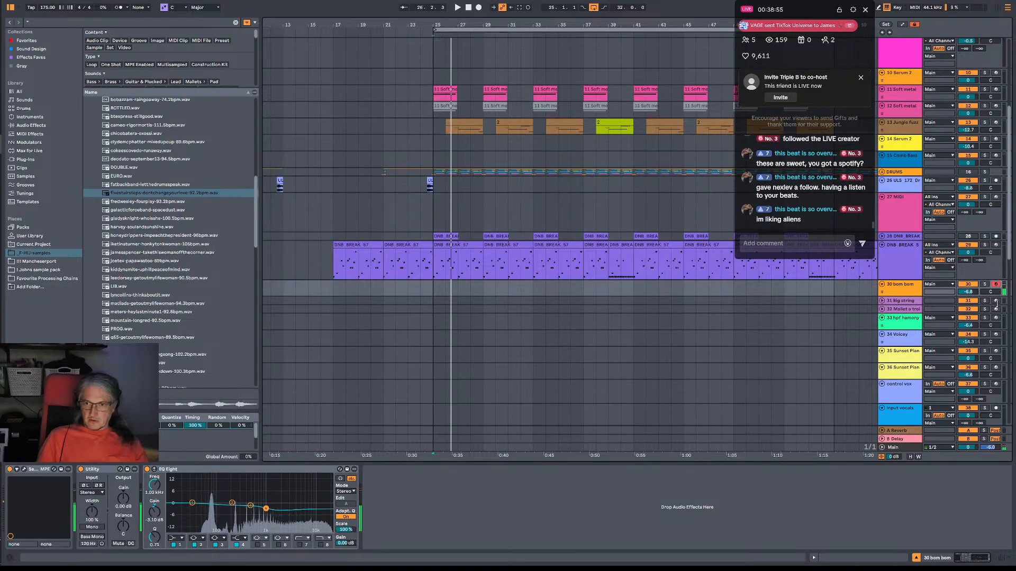
{"action": "left_click", "coordinate": [996, 309]}
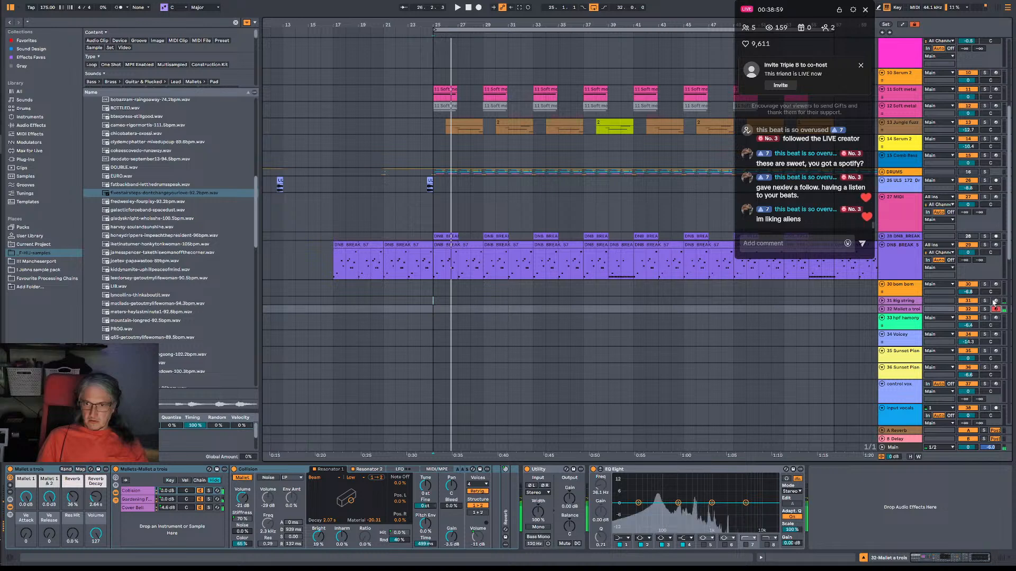
{"action": "left_click", "coordinate": [995, 301]}
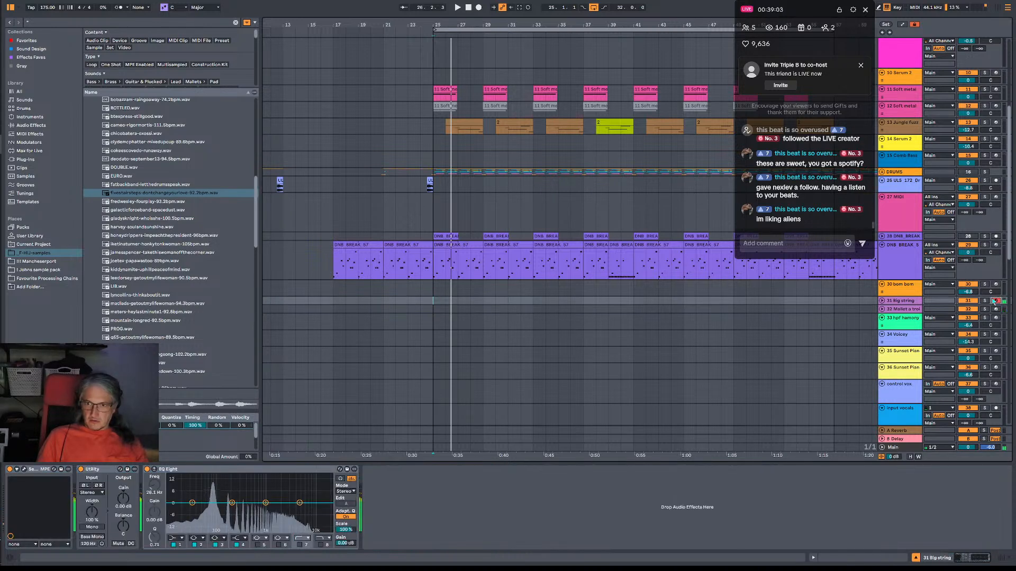
{"action": "left_click", "coordinate": [996, 309]}
{"action": "left_click", "coordinate": [995, 318]}
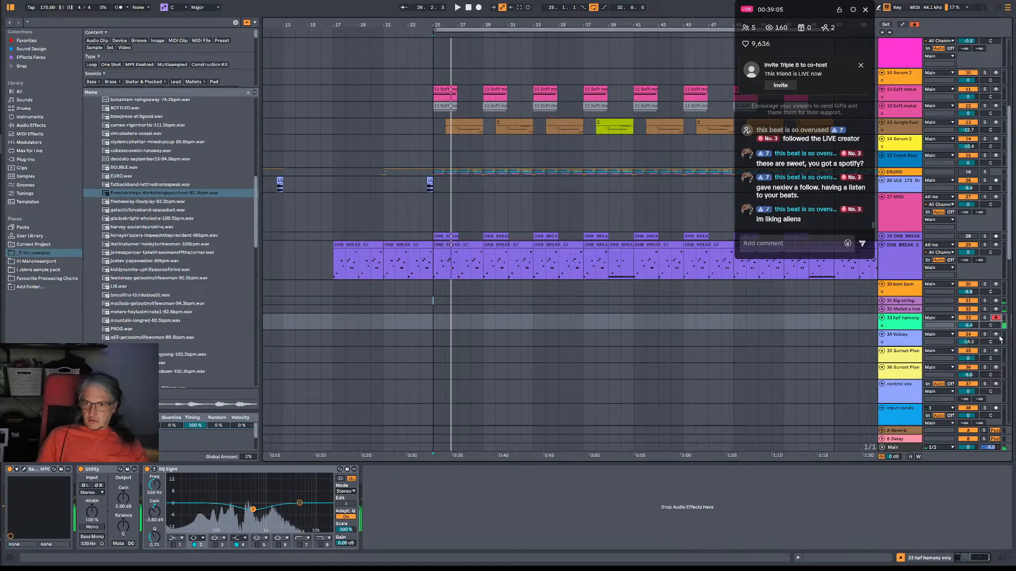
{"action": "left_click", "coordinate": [996, 335]}
{"action": "left_click", "coordinate": [996, 351]}
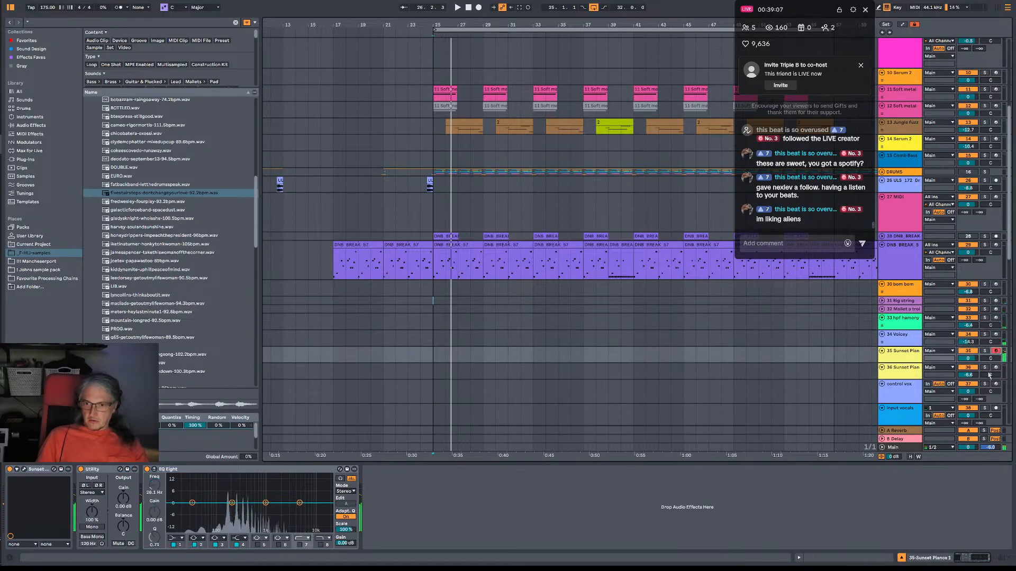
{"action": "left_click", "coordinate": [996, 385]}
{"action": "scroll", "coordinate": [994, 375], "scroll_direction": "down", "scroll_amount": 2}
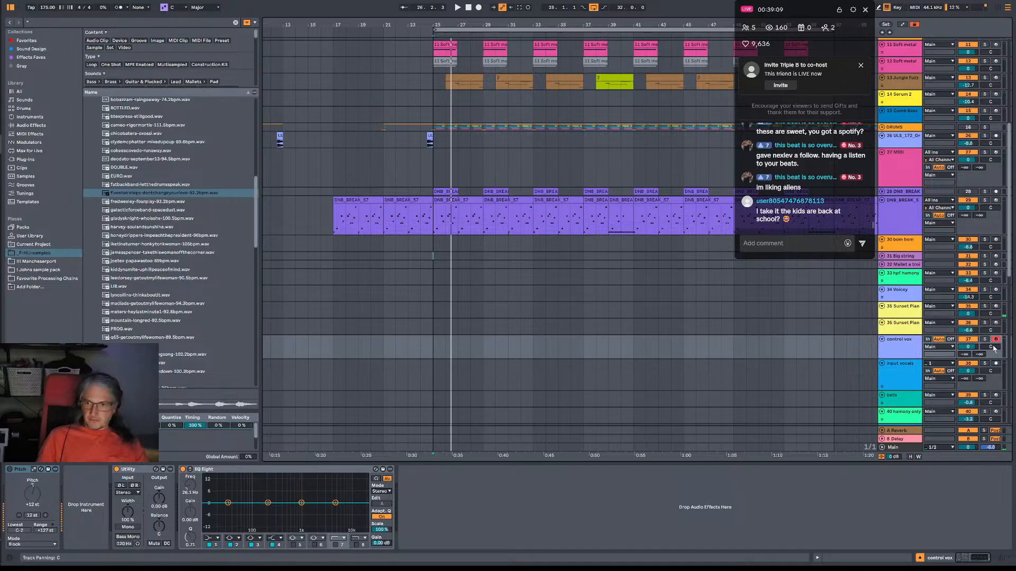
Audition the bells, 40 hamony only, bubble riser, riser 2, 54 Serum 2 and 56 Wooden Tim tracks by arming each in turn.
{"action": "left_click", "coordinate": [996, 396]}
{"action": "scroll", "coordinate": [999, 386], "scroll_direction": "down", "scroll_amount": 5}
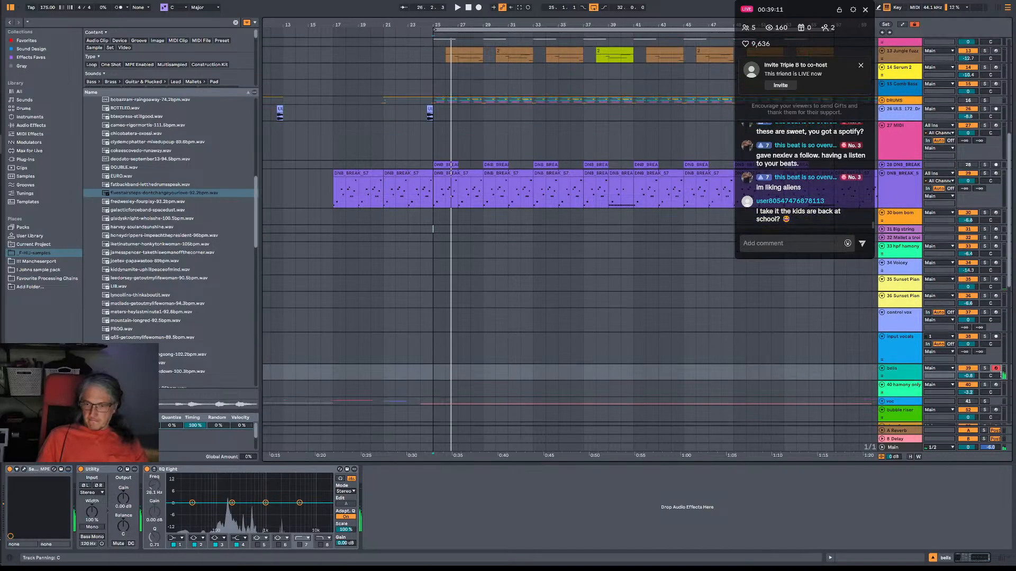
{"action": "left_click", "coordinate": [996, 295]}
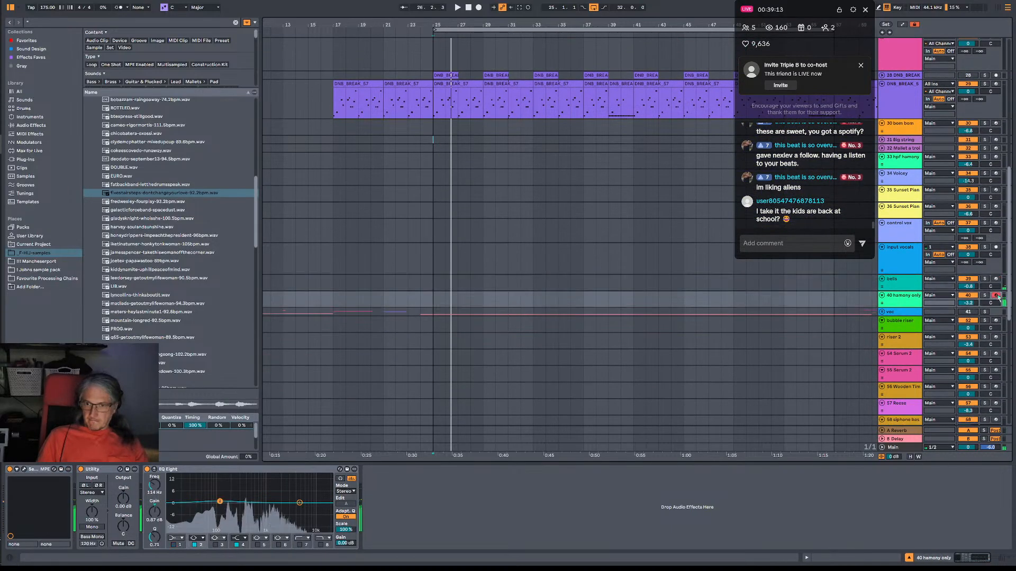
{"action": "left_click", "coordinate": [996, 321]}
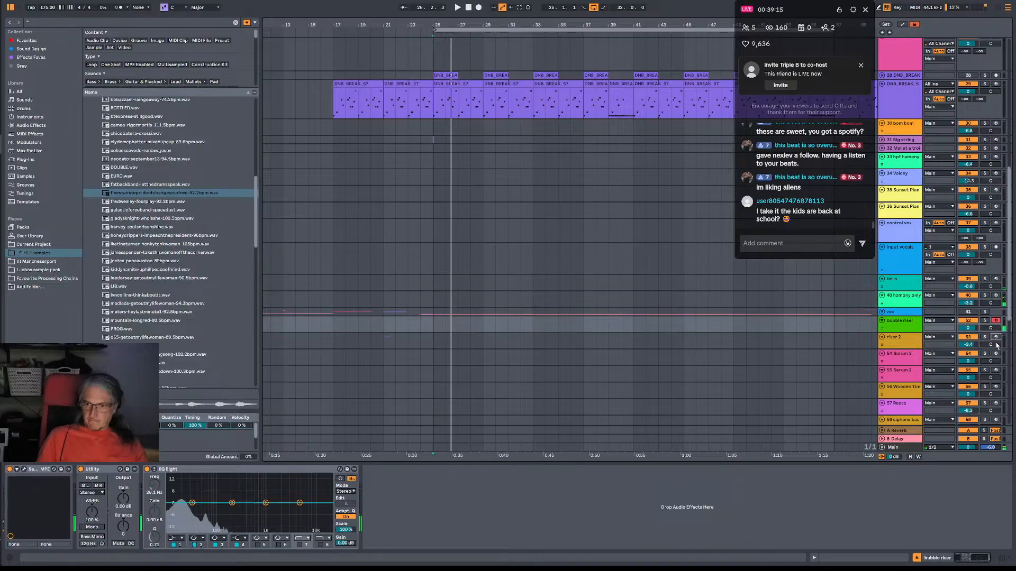
{"action": "left_click", "coordinate": [996, 337]}
{"action": "left_click", "coordinate": [996, 353]}
{"action": "scroll", "coordinate": [999, 363], "scroll_direction": "down", "scroll_amount": 2}
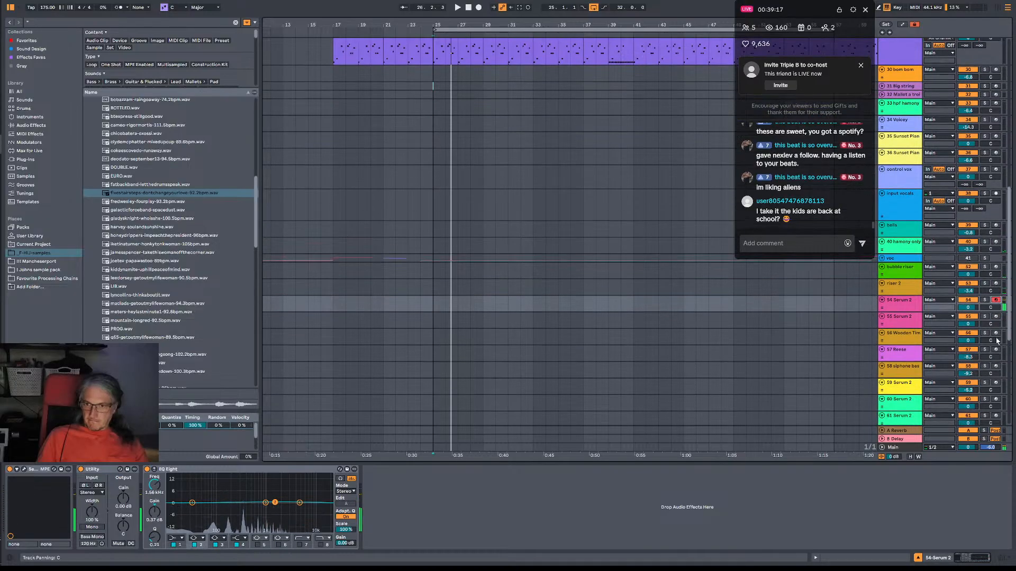
{"action": "left_click", "coordinate": [995, 333]}
Arm the 57 Reese track and record a two-note B2 to F2 bass phrase at bar 25 over the arrangement.
{"action": "left_click", "coordinate": [996, 350]}
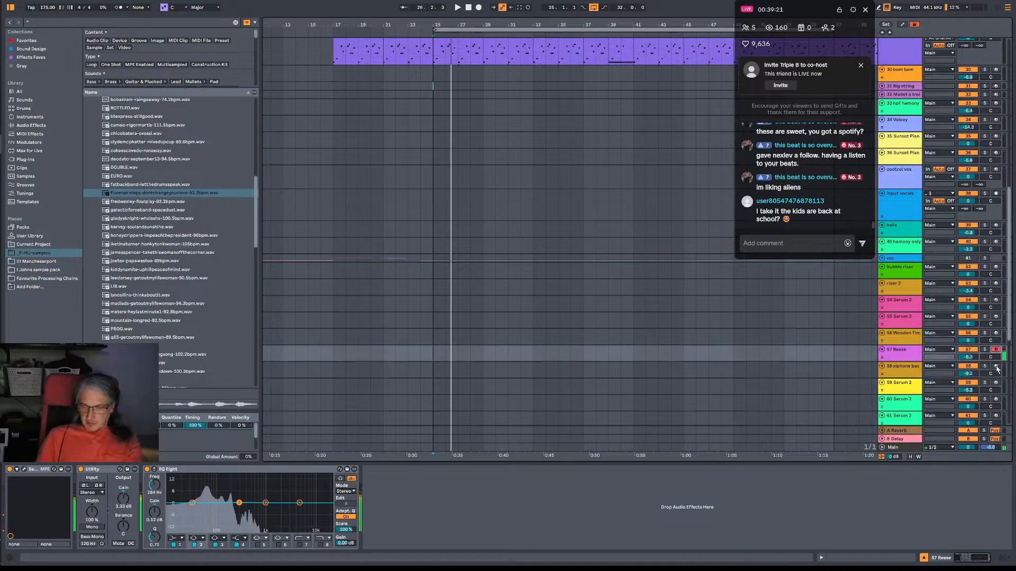
{"action": "key", "text": "space"}
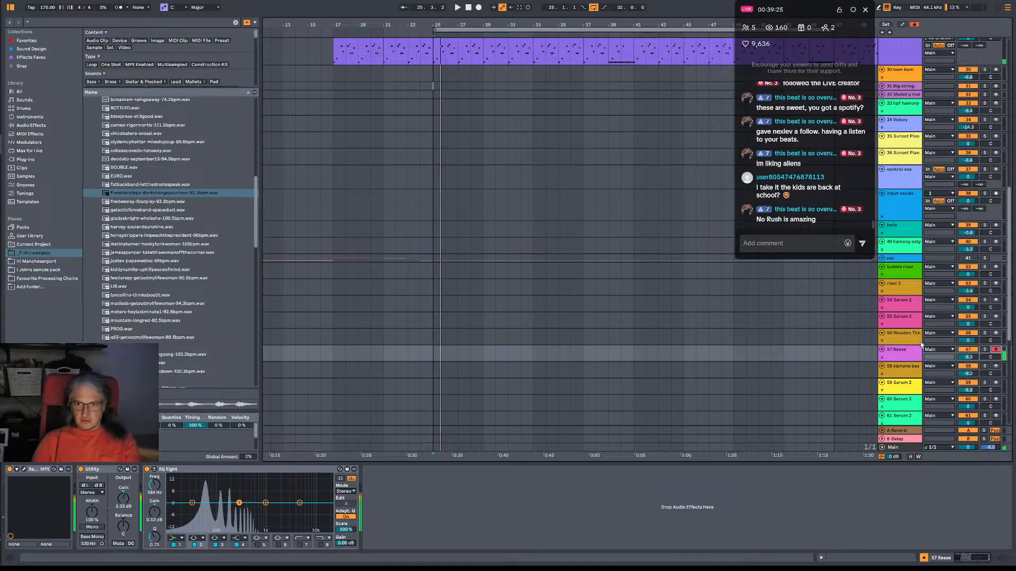
{"action": "scroll", "coordinate": [921, 344], "scroll_direction": "up", "scroll_amount": 10}
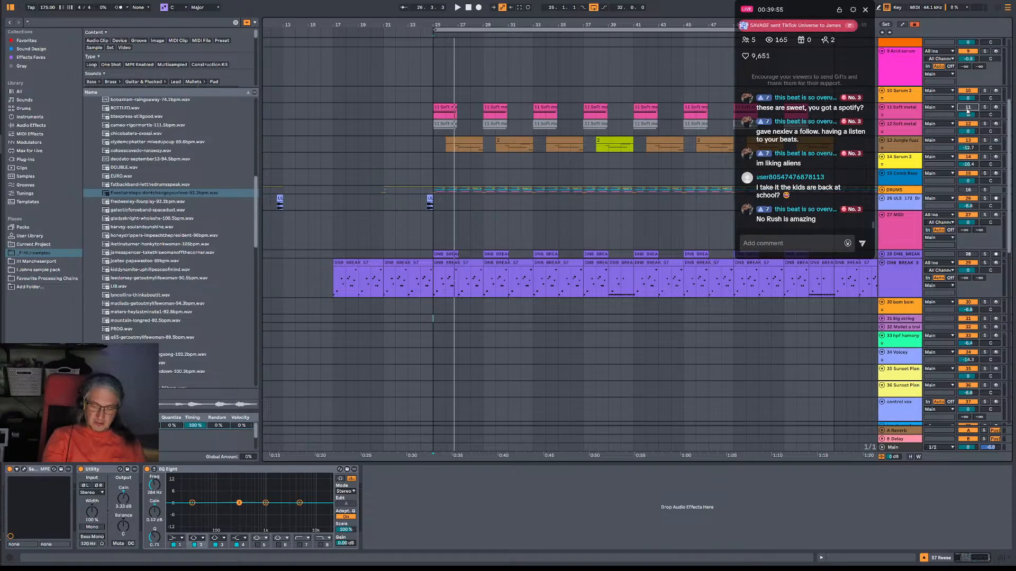
{"action": "key", "text": "space"}
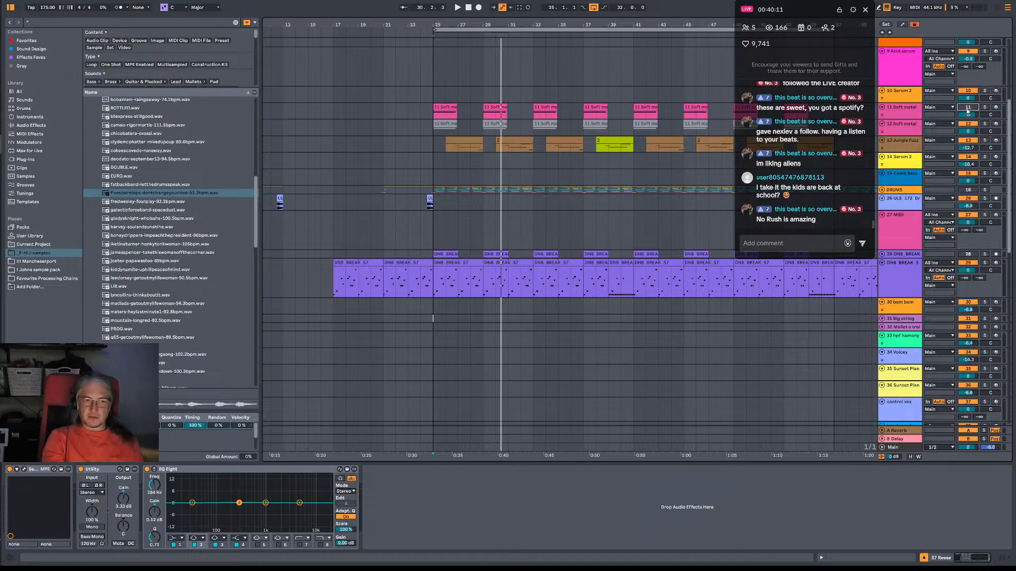
{"action": "key", "text": "space"}
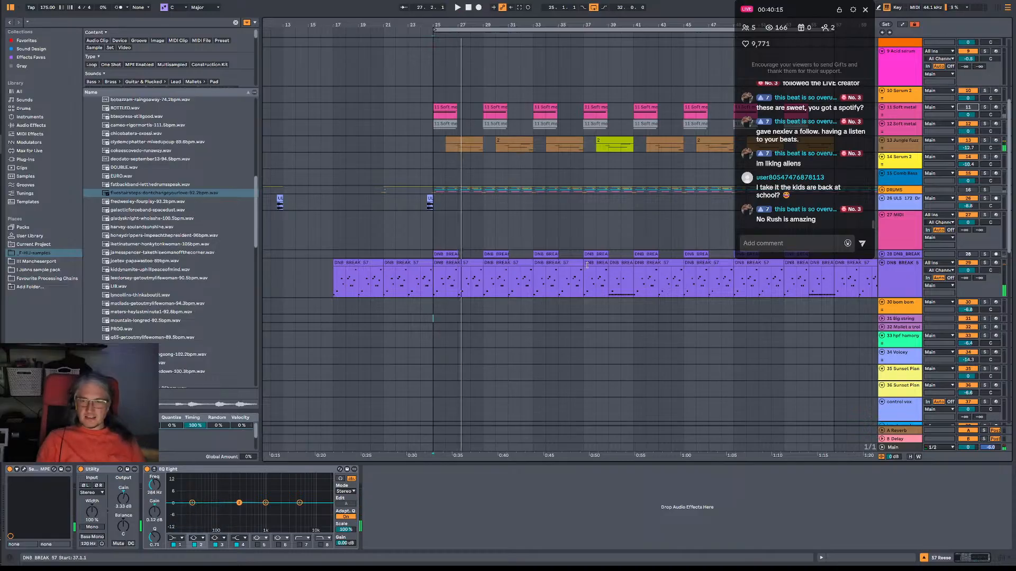
{"action": "scroll", "coordinate": [572, 290], "scroll_direction": "down", "scroll_amount": 8}
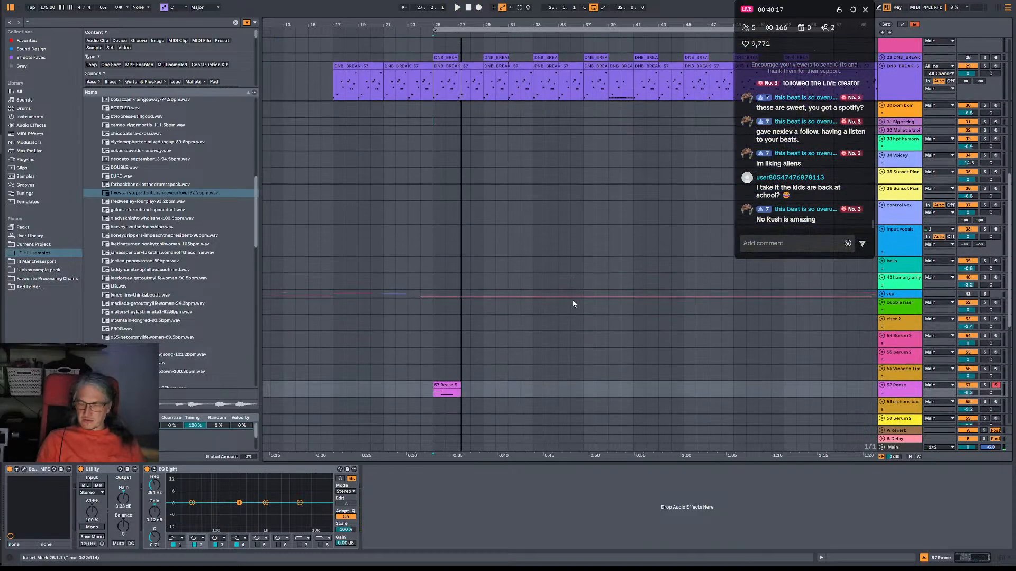
{"action": "scroll", "coordinate": [573, 304], "scroll_direction": "down", "scroll_amount": 2}
Trim the recorded Reese clip to two bars, move its B2 note to the clip start and shorten the note slightly.
{"action": "key", "text": "space"}
{"action": "left_click", "coordinate": [460, 350]}
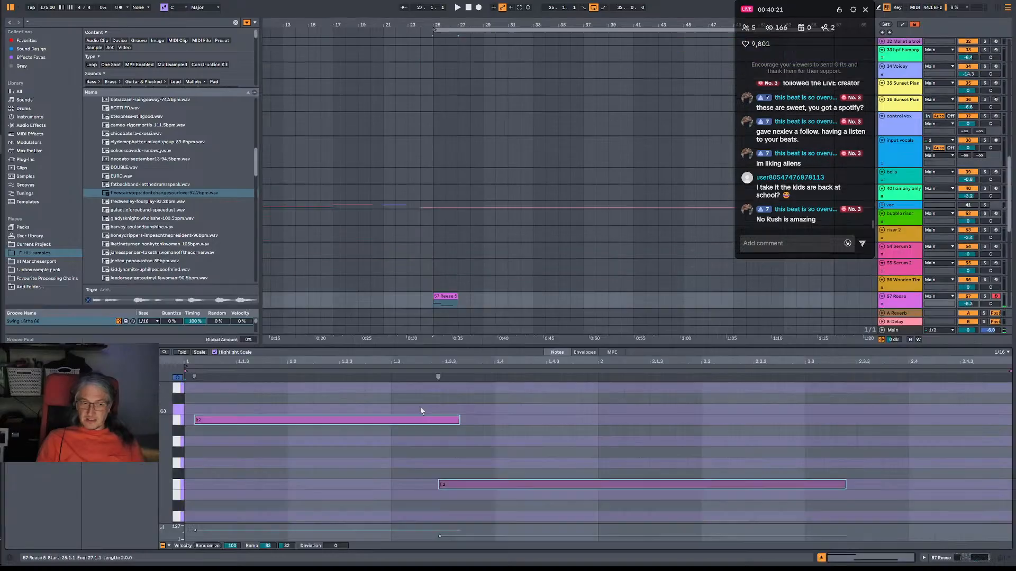
{"action": "double_click", "coordinate": [450, 352]}
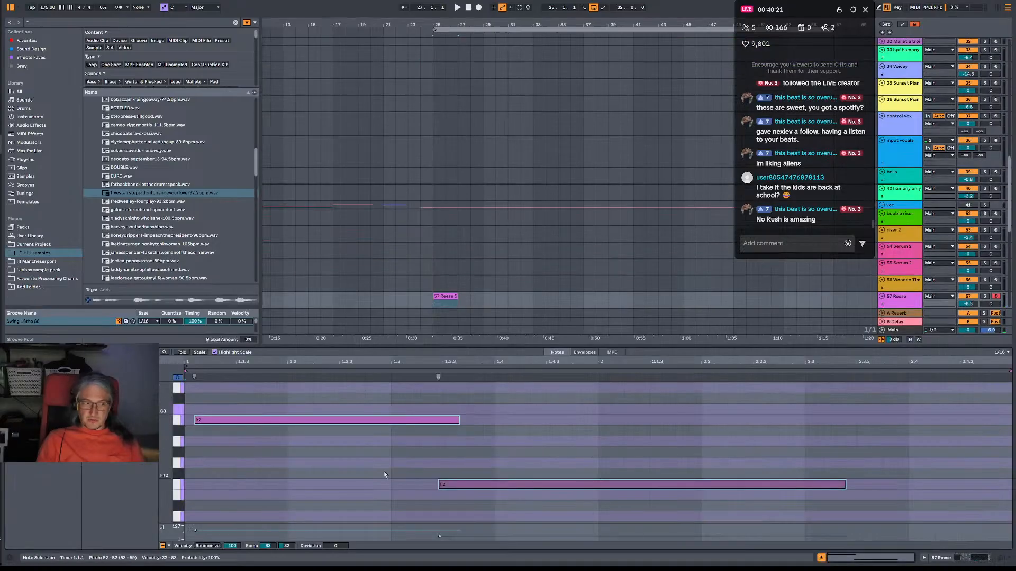
{"action": "left_click", "coordinate": [214, 439]}
{"action": "left_click_drag", "start_coordinate": [220, 422], "coordinate": [212, 419]}
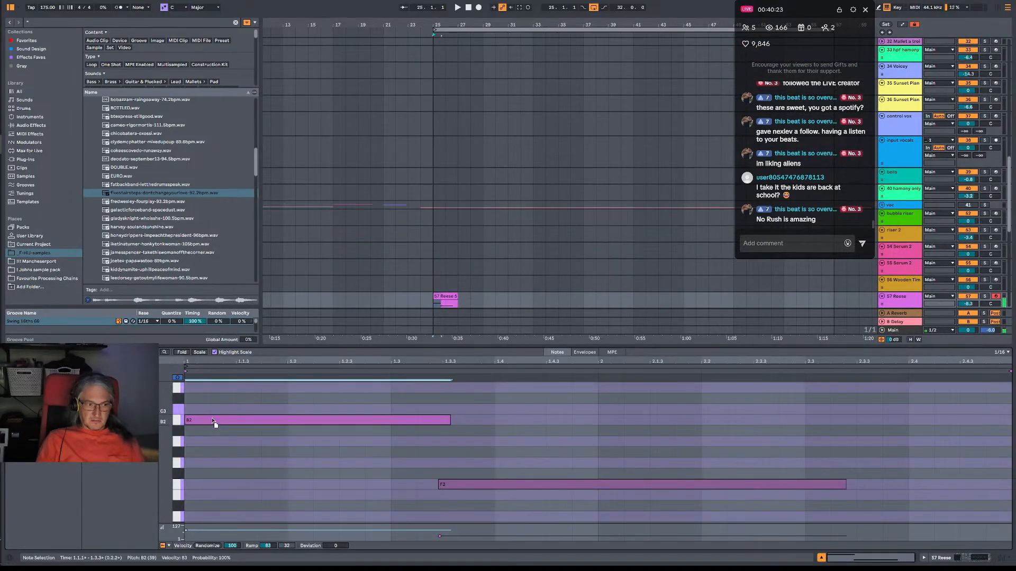
{"action": "left_click_drag", "start_coordinate": [450, 420], "coordinate": [447, 420]}
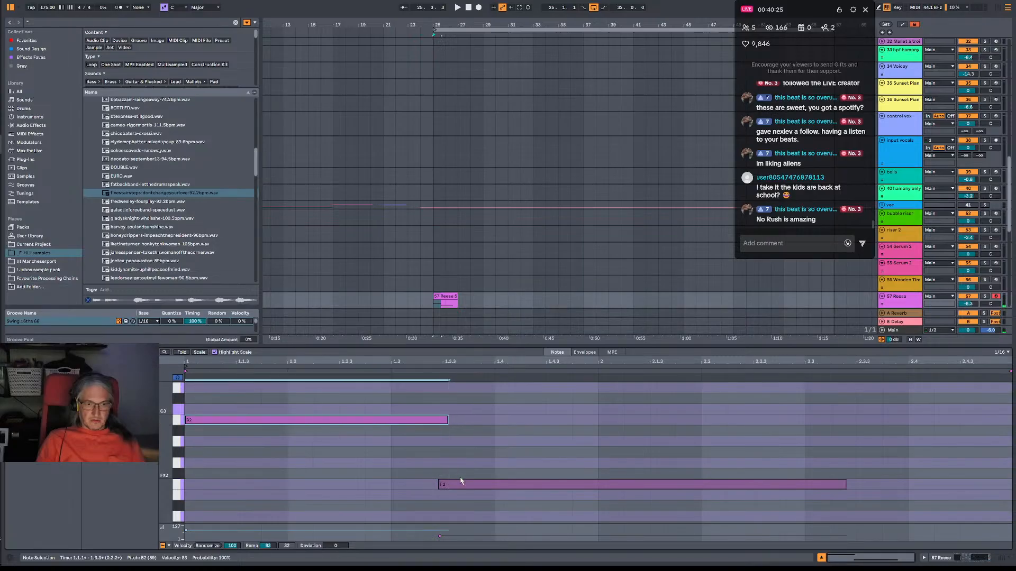
Shift the Reese clip's F2 note slightly later, raise its velocity to 62 and extend its end slightly.
{"action": "left_click", "coordinate": [464, 480]}
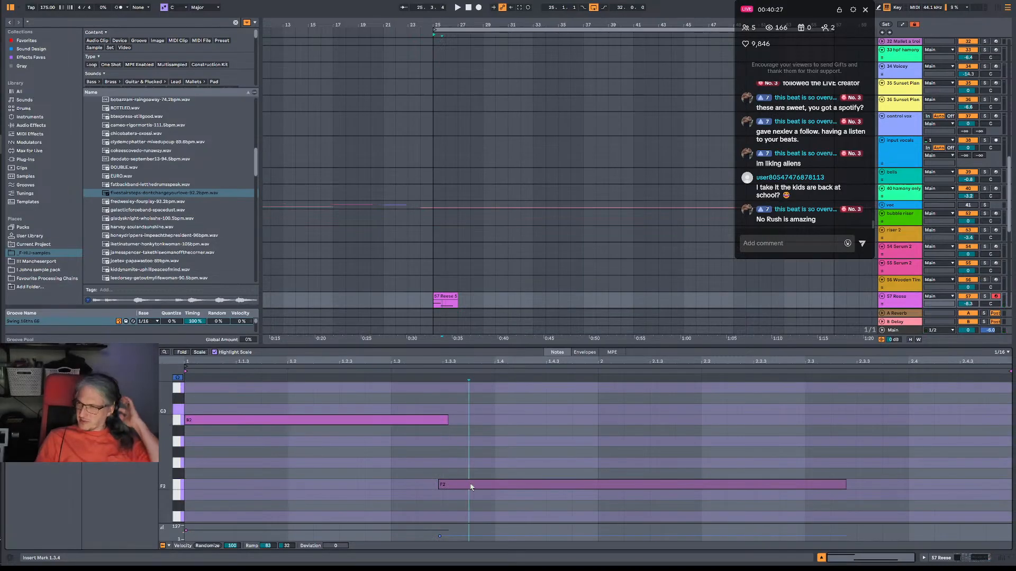
{"action": "left_click_drag", "start_coordinate": [472, 487], "coordinate": [479, 487]}
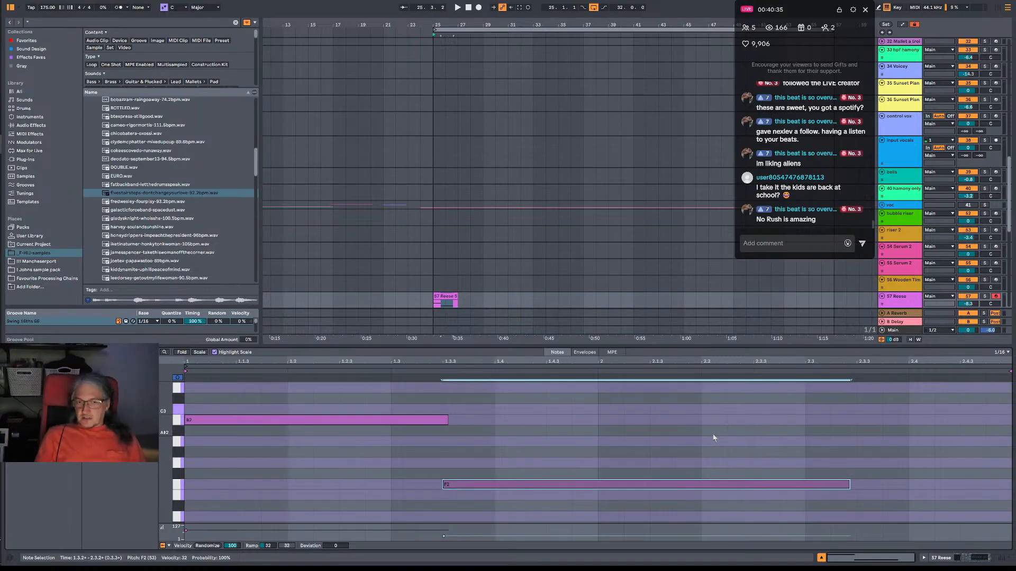
{"action": "left_click", "coordinate": [499, 445]}
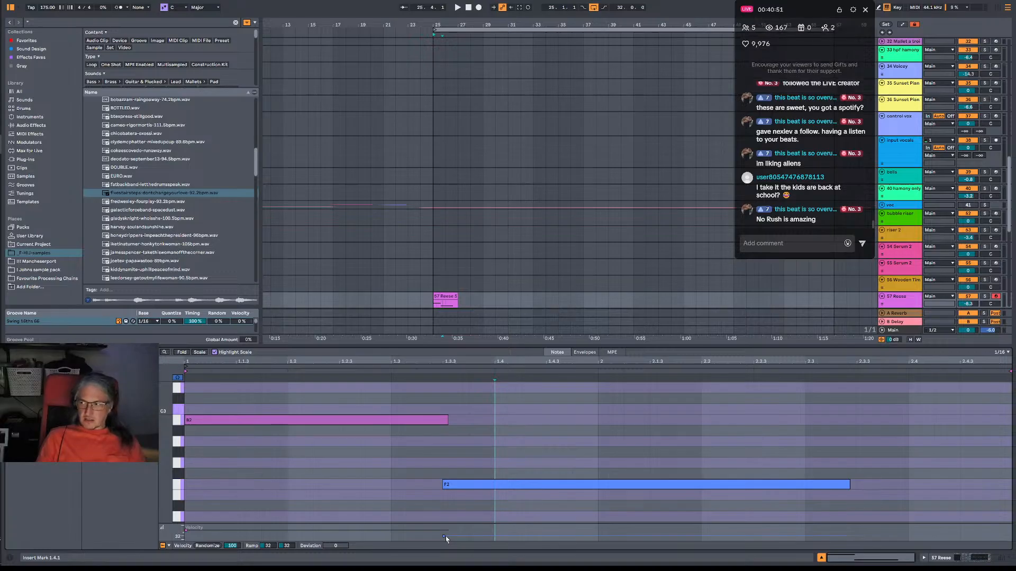
{"action": "left_click_drag", "start_coordinate": [446, 539], "coordinate": [446, 533]}
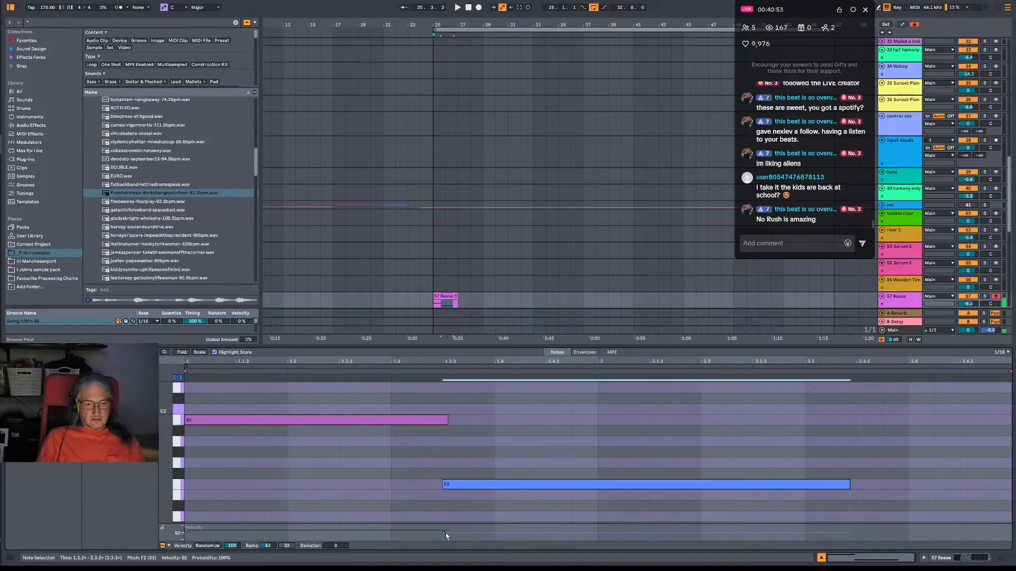
{"action": "key", "text": "space"}
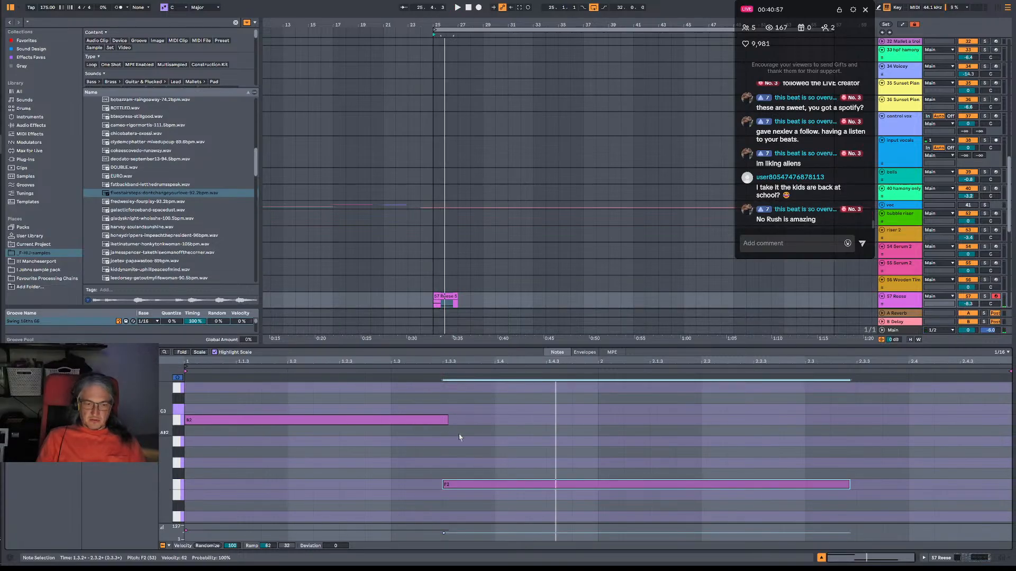
{"action": "scroll", "coordinate": [465, 443], "scroll_direction": "up", "scroll_amount": 2}
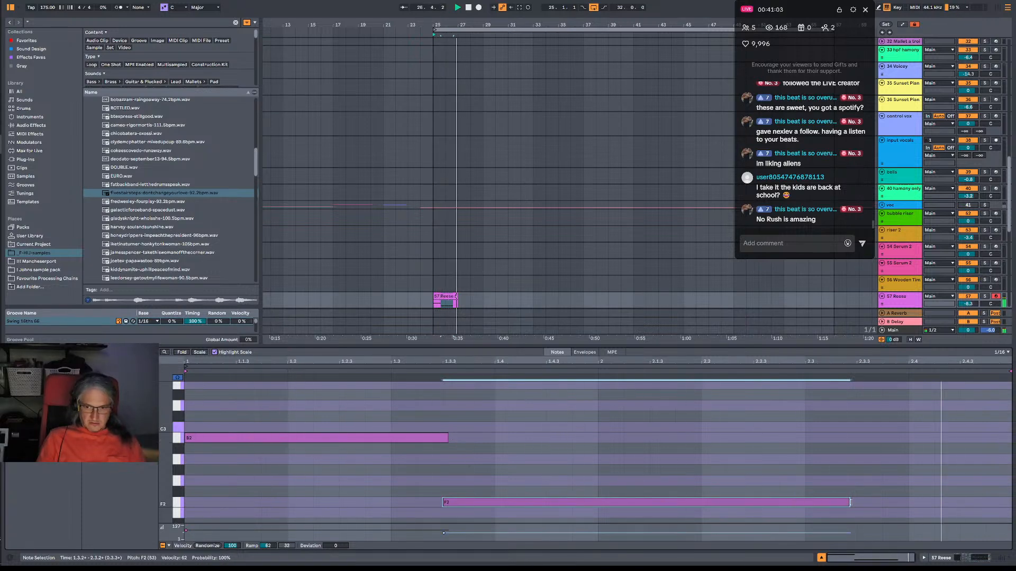
{"action": "left_click_drag", "start_coordinate": [849, 502], "coordinate": [855, 503]}
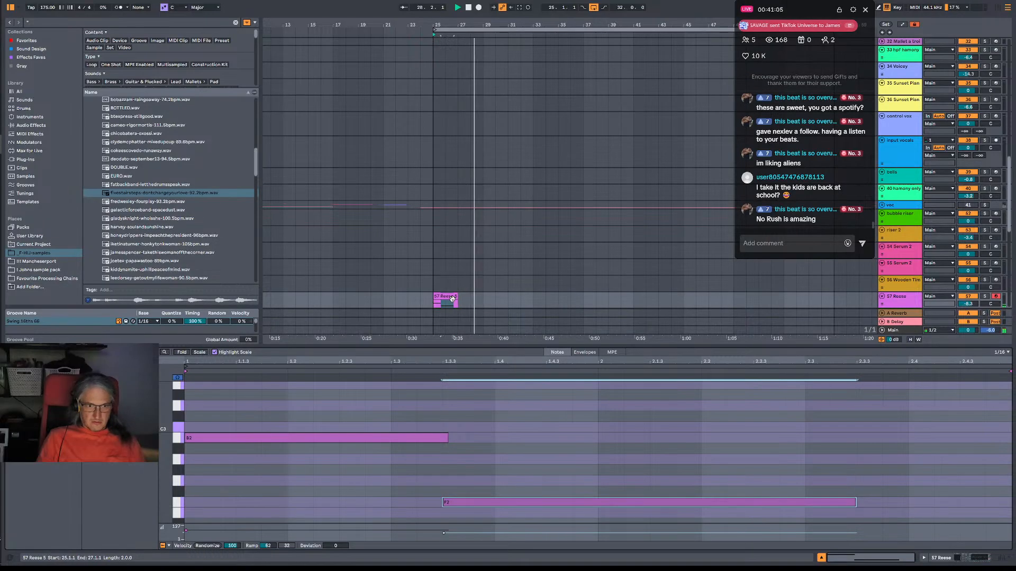
Duplicate the two-bar Reese clip from bar 25 to bars 29 and 33, undoing misplaced copies.
{"action": "left_click_drag", "start_coordinate": [450, 297], "coordinate": [494, 276]}
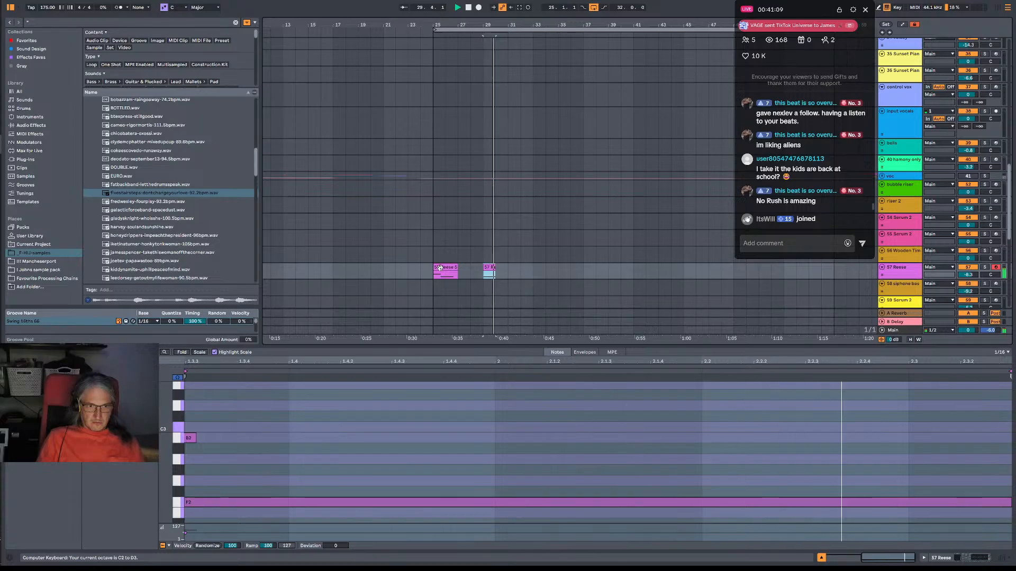
{"action": "key", "text": "ctrl+z"}
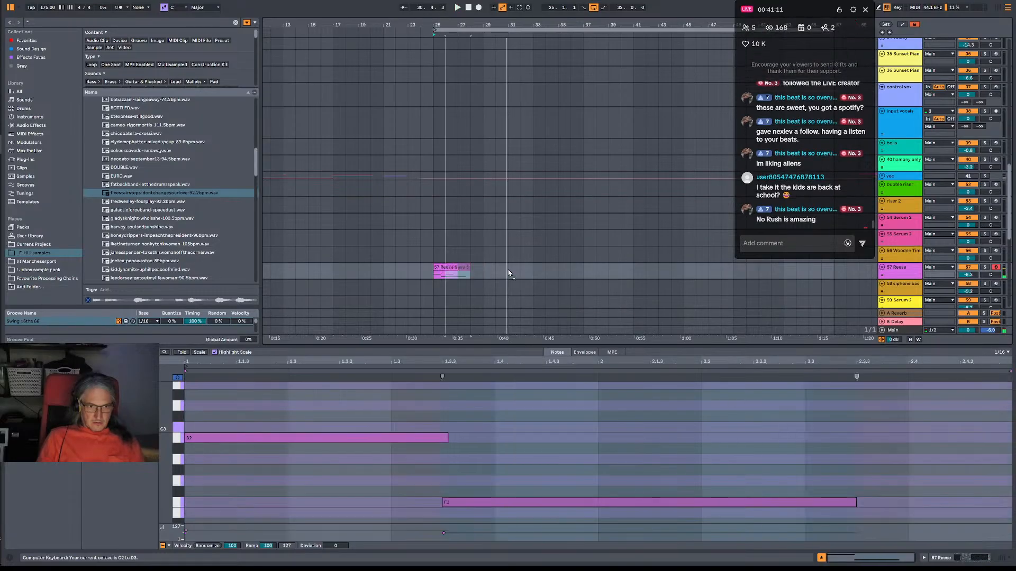
{"action": "key", "text": "ctrl+d"}
{"action": "key", "text": "ctrl+d"}
{"action": "left_click", "coordinate": [545, 266]}
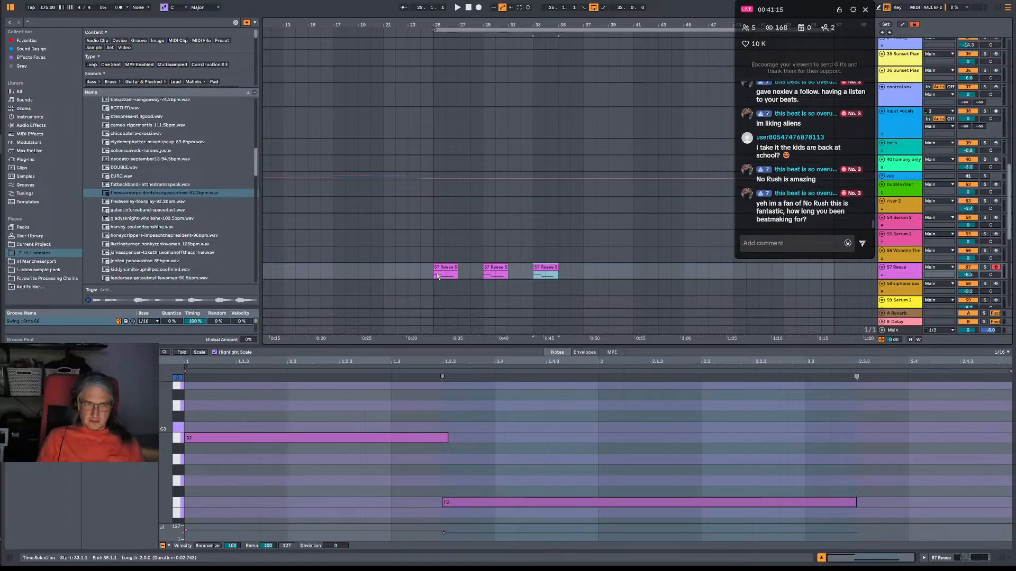
Play the arrangement from bar 25 to check the edited Reese phrase.
{"action": "left_click", "coordinate": [433, 279]}
{"action": "key", "text": "space"}
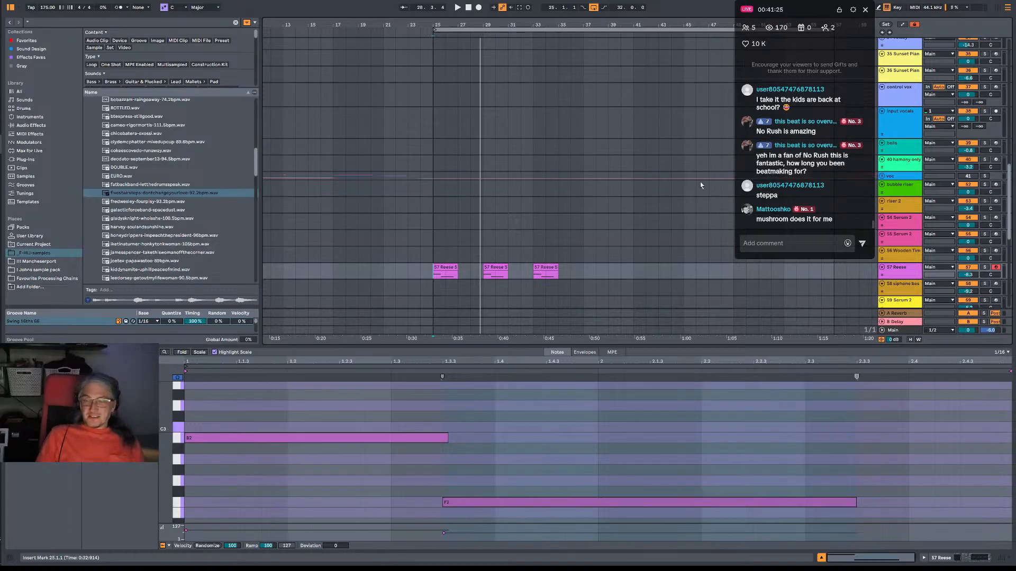
{"action": "key", "text": "space"}
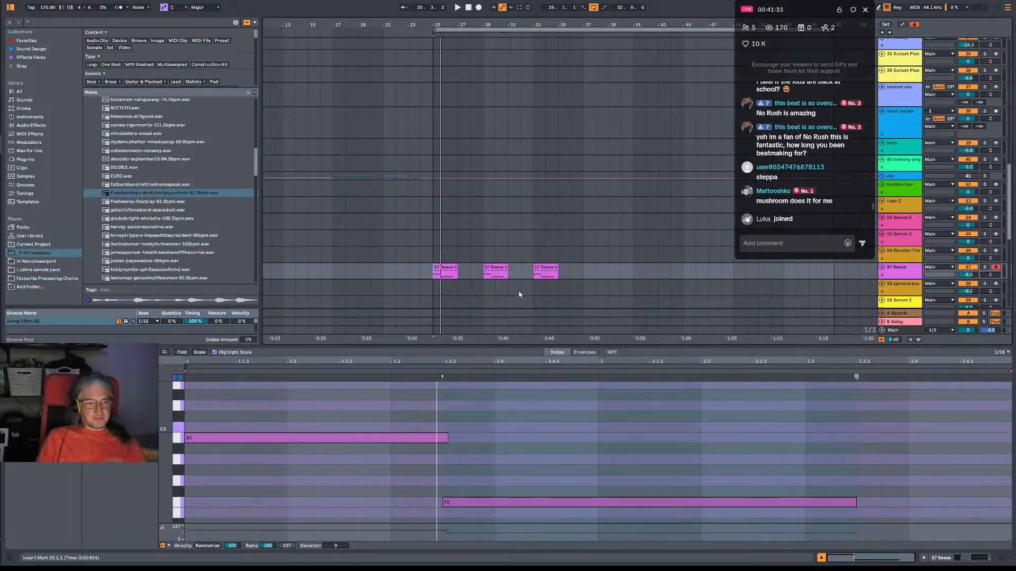
{"action": "key", "text": "space"}
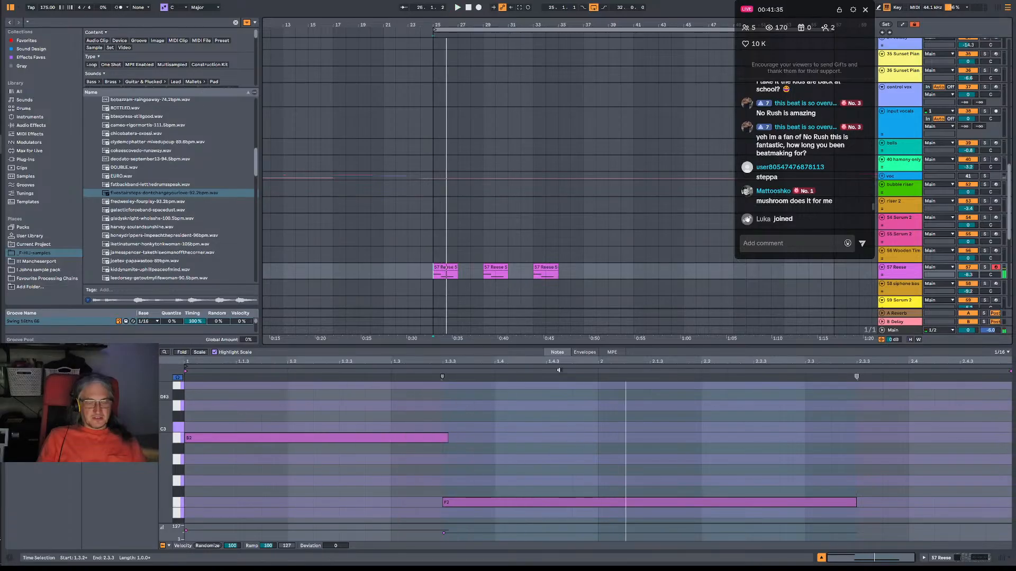
Switch to the browser window showing the NASA astronomy picture of the Witch's Broom nebula.
{"action": "key", "text": "alt+Tab"}
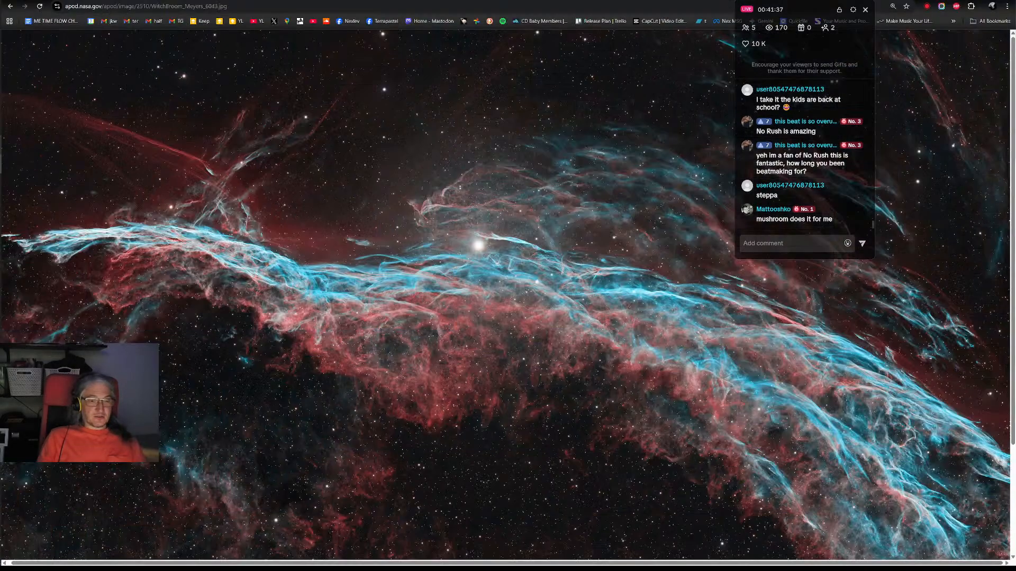
{"action": "key", "text": "alt+Tab"}
{"action": "key", "text": "alt+Tab"}
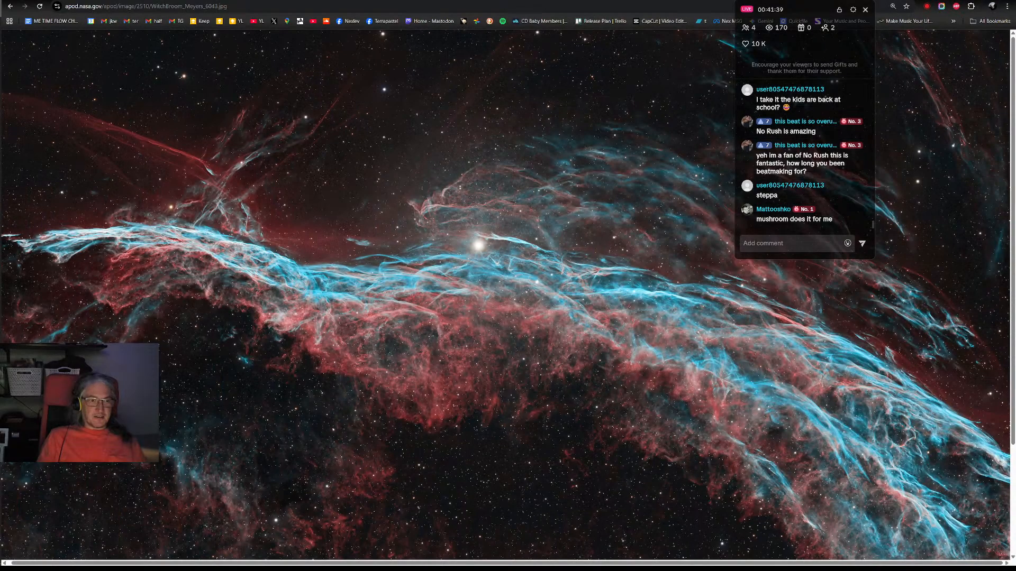
Look at the Nexlev artist page on Spotify, and switch back to the Ableton Live arrangement.
{"action": "key", "text": "ctrl+Tab"}
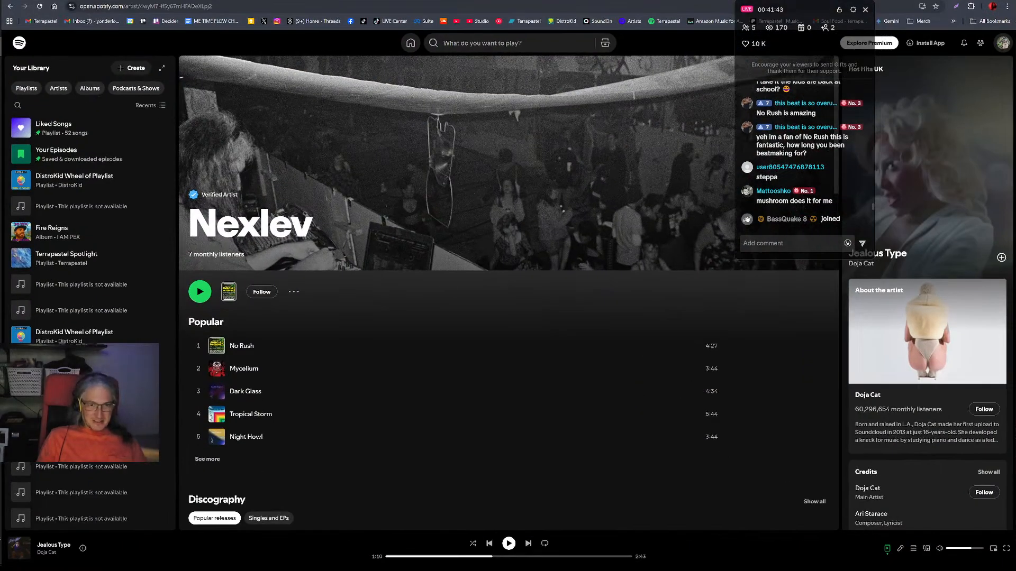
{"action": "key", "text": "alt+Tab"}
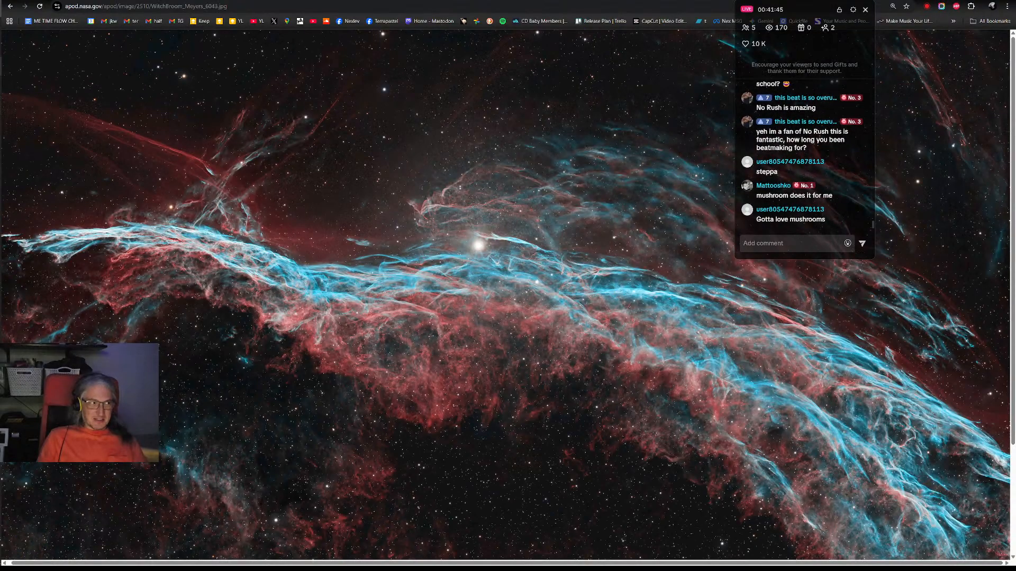
{"action": "key", "text": "alt+Tab"}
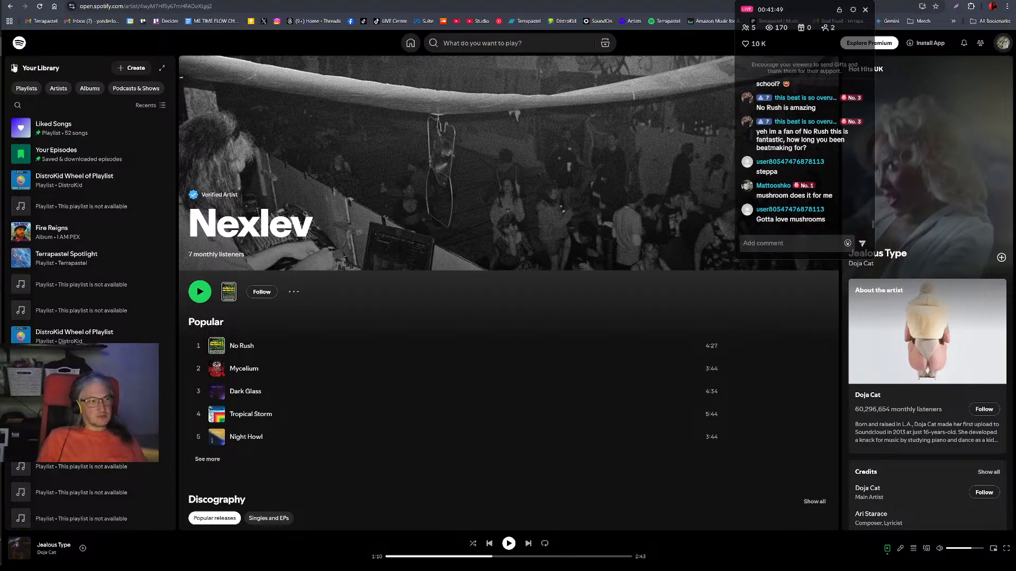
{"action": "key", "text": "alt+Tab"}
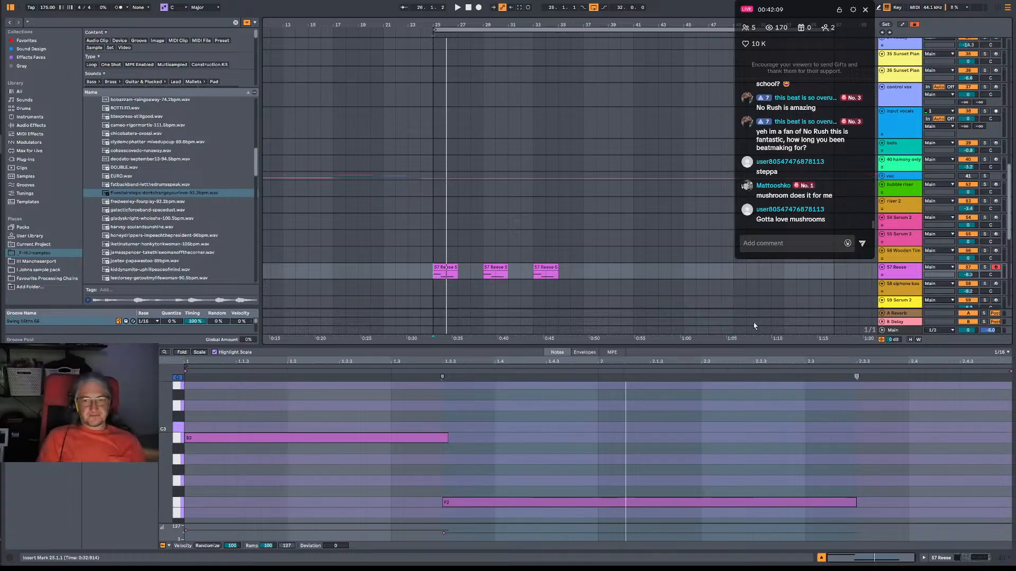
Play the Reese clips from bar 25 and arm the 58 siphone bass track for recording.
{"action": "key", "text": "space"}
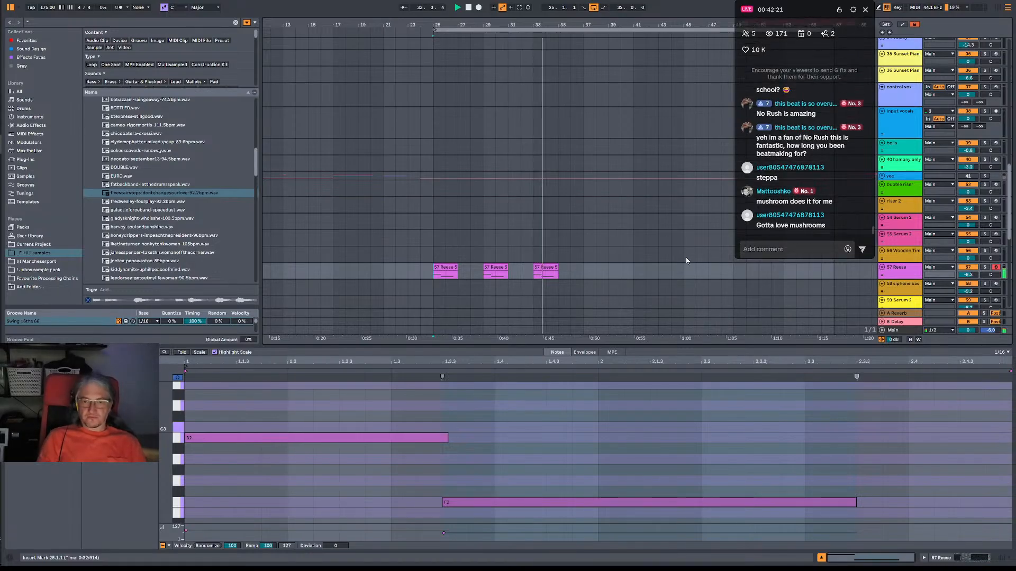
{"action": "scroll", "coordinate": [701, 270], "scroll_direction": "down", "scroll_amount": 2}
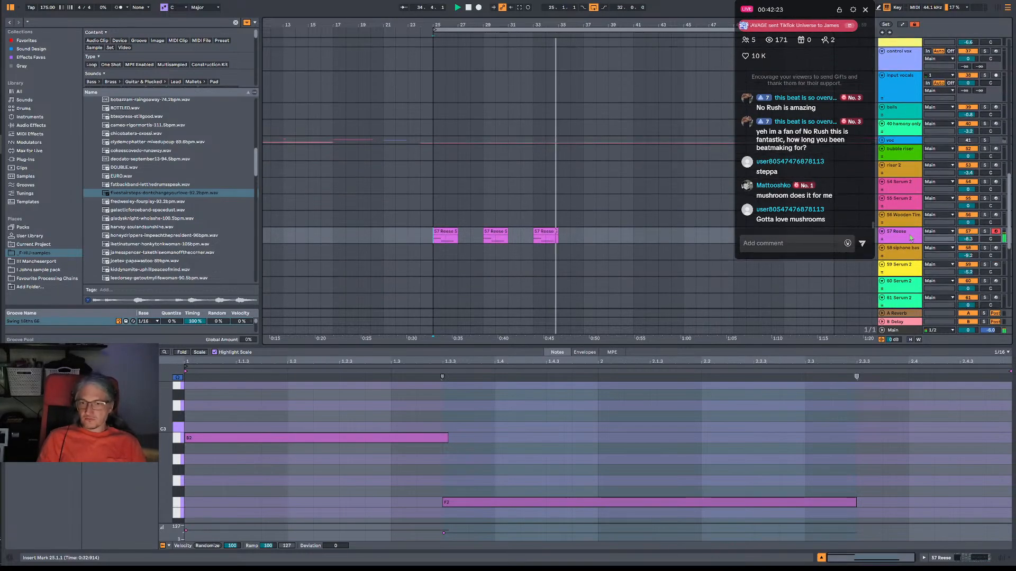
{"action": "left_click", "coordinate": [992, 249]}
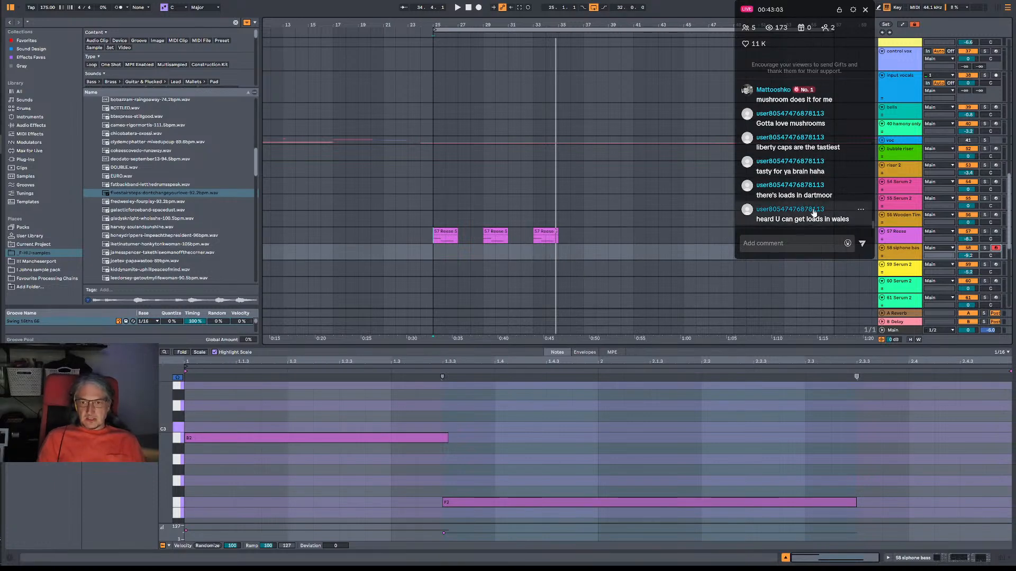
Play the first Reese clip from bar 25 and again from the start of its F2 note.
{"action": "key", "text": "space"}
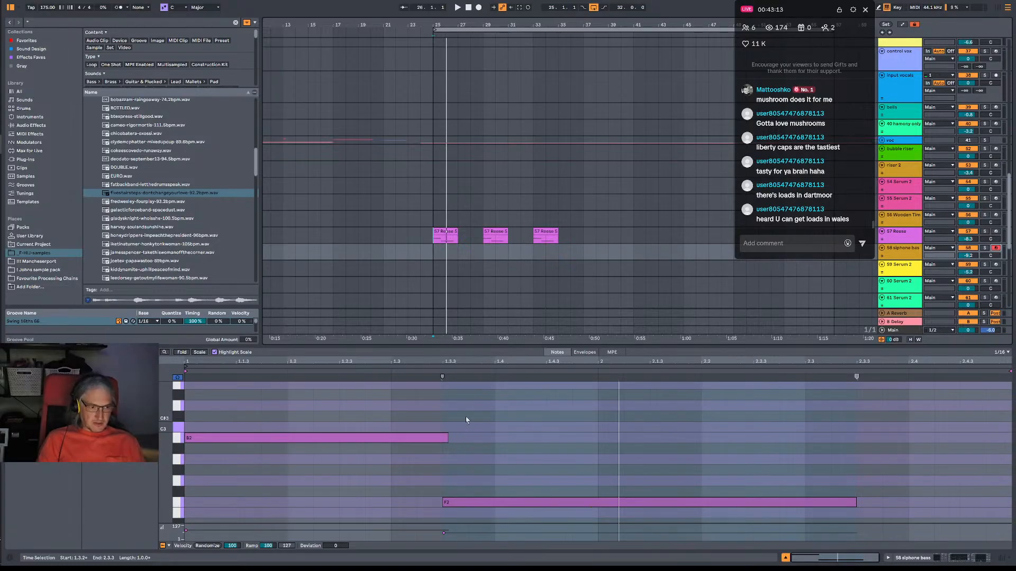
{"action": "mouse_move", "coordinate": [186, 362]}
{"action": "left_mouse_down"}
{"action": "mouse_move", "coordinate": [187, 429]}
{"action": "mouse_move", "coordinate": [186, 362]}
{"action": "left_mouse_up"}
{"action": "key", "text": "space"}
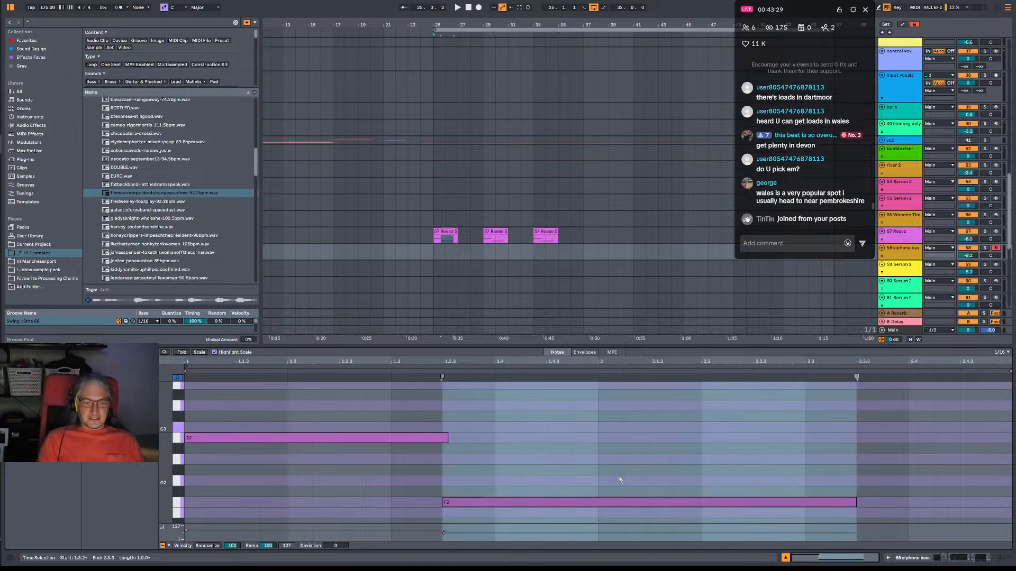
Examine the overlap between the first Reese clip's B2 and F2 notes and play from 1.4.1.
{"action": "left_click", "coordinate": [498, 470]}
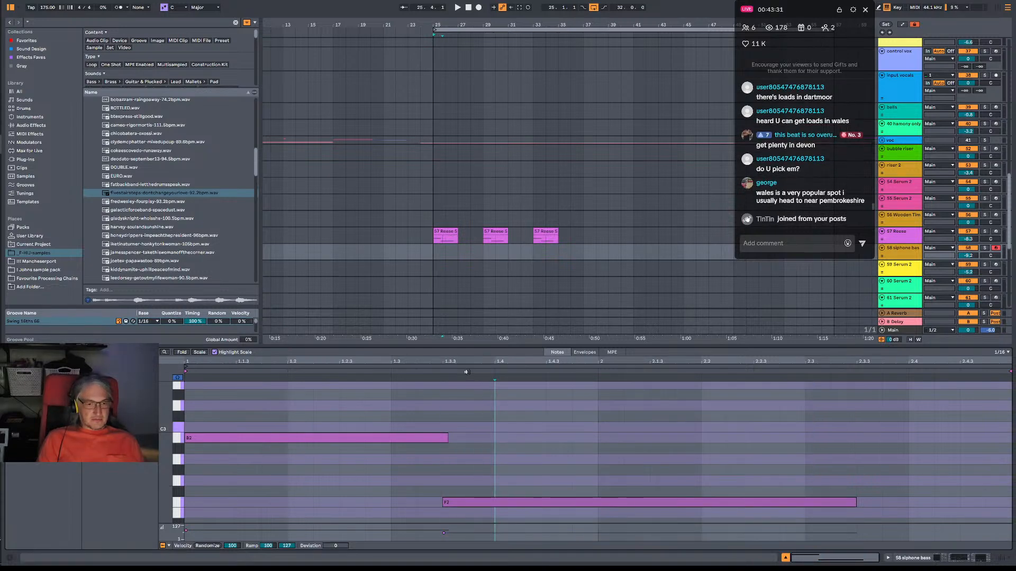
{"action": "left_click_drag", "start_coordinate": [450, 363], "coordinate": [450, 416]}
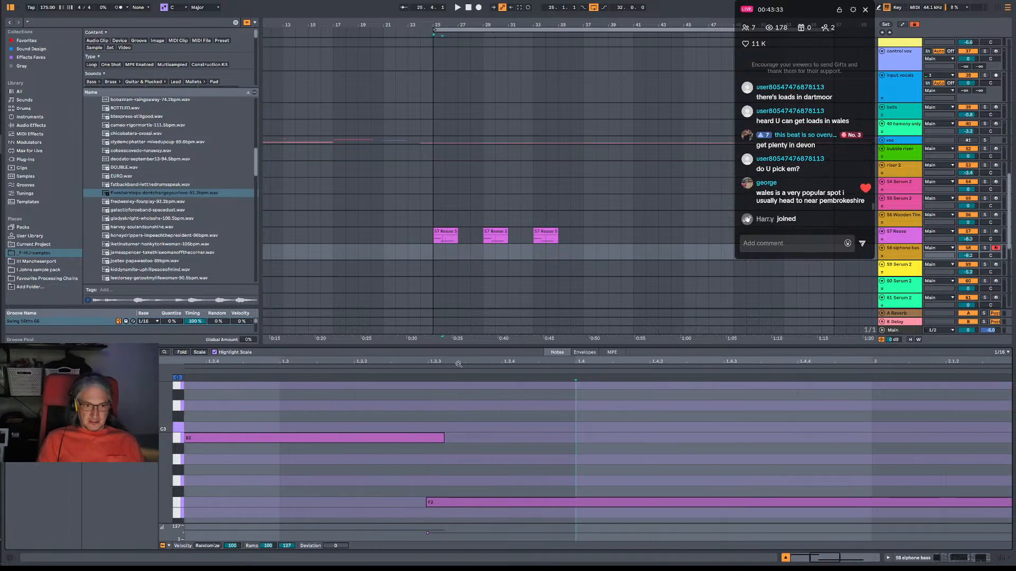
{"action": "left_click_drag", "start_coordinate": [458, 363], "coordinate": [458, 311]}
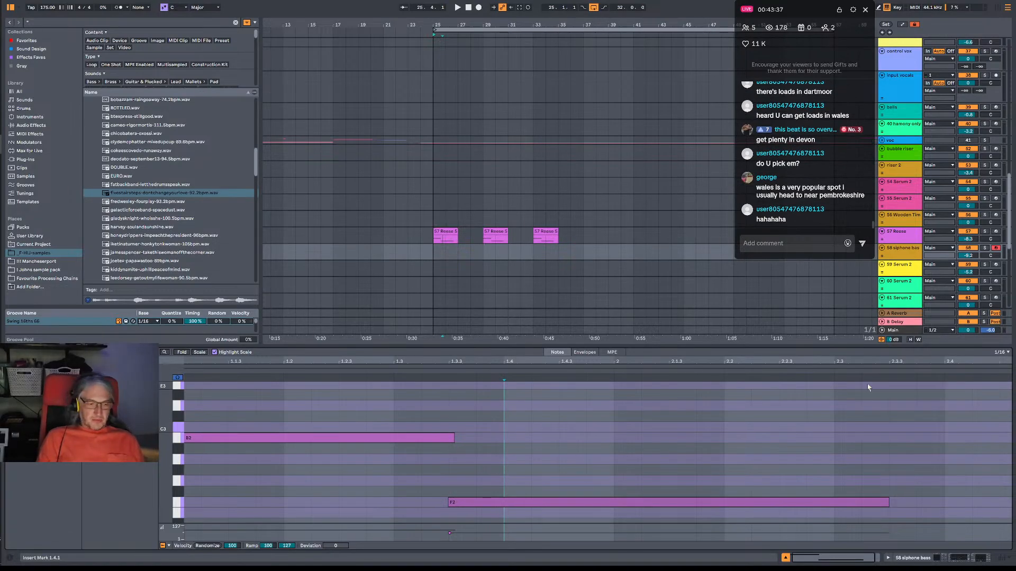
{"action": "left_click_drag", "start_coordinate": [460, 364], "coordinate": [459, 333]}
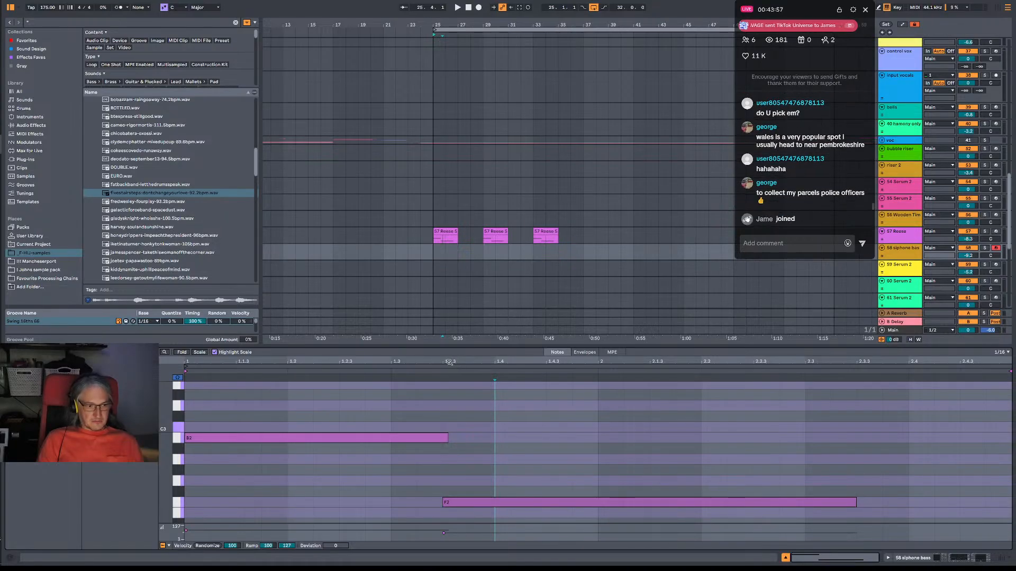
{"action": "left_click_drag", "start_coordinate": [449, 362], "coordinate": [449, 379]}
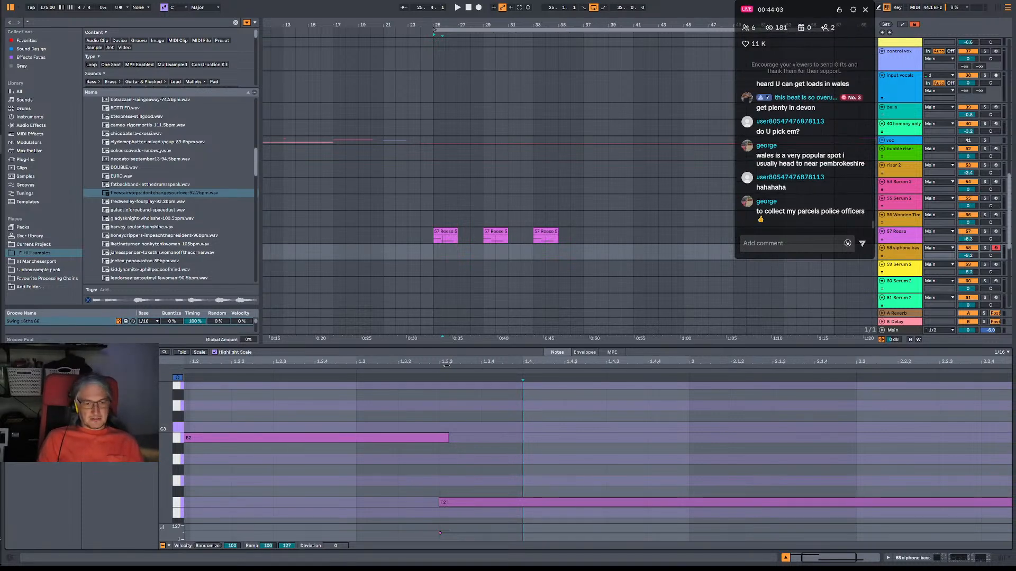
{"action": "left_click_drag", "start_coordinate": [450, 360], "coordinate": [449, 334]}
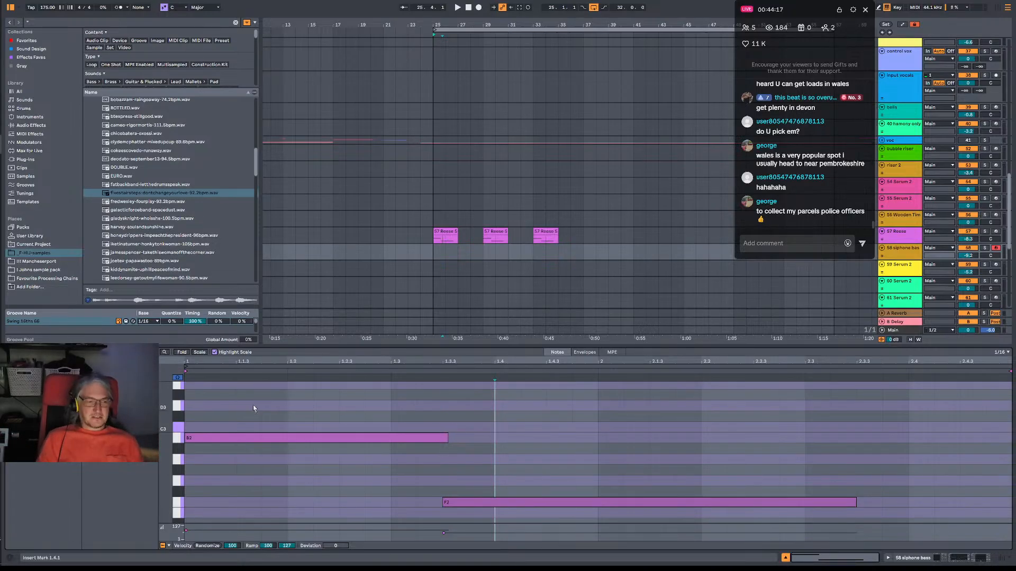
{"action": "key", "text": "space"}
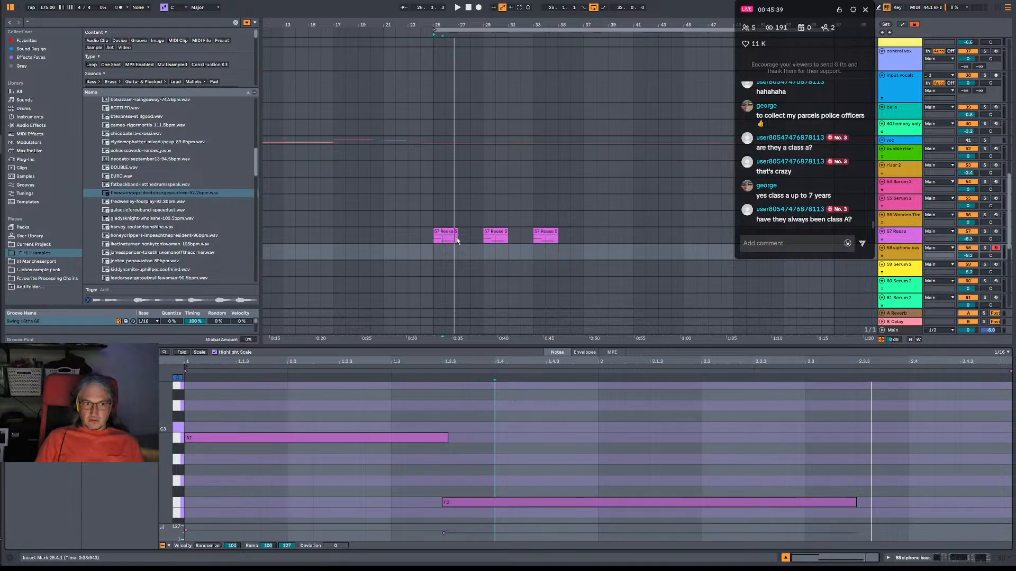
Check the four-bar spans from bars 25 to 29 and 29 to 33 on the Reese track, and play from bar 35.
{"action": "left_click", "coordinate": [429, 255]}
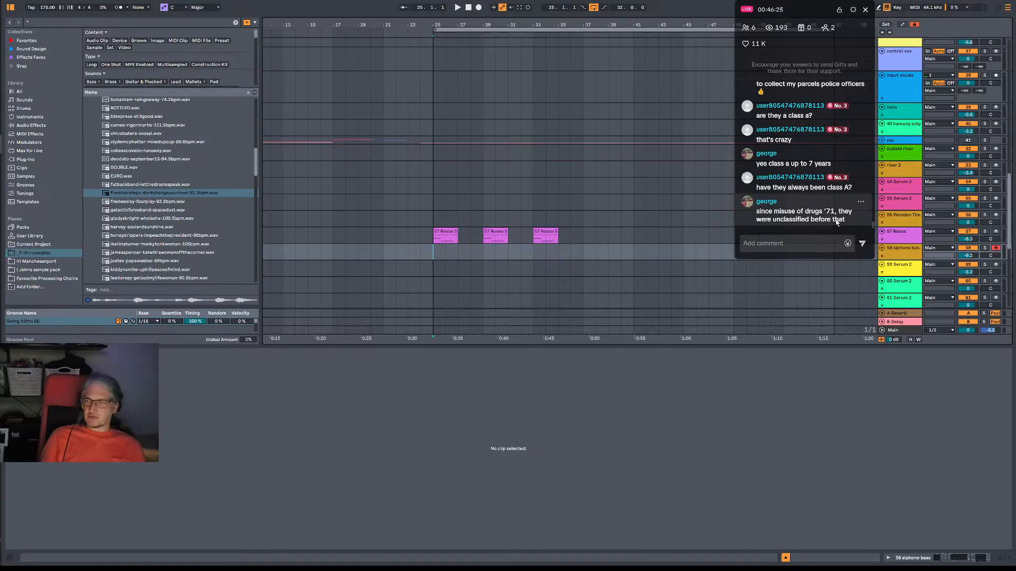
{"action": "left_click", "coordinate": [435, 242]}
{"action": "left_click_drag", "start_coordinate": [435, 244], "coordinate": [637, 257]}
{"action": "left_click", "coordinate": [436, 241]}
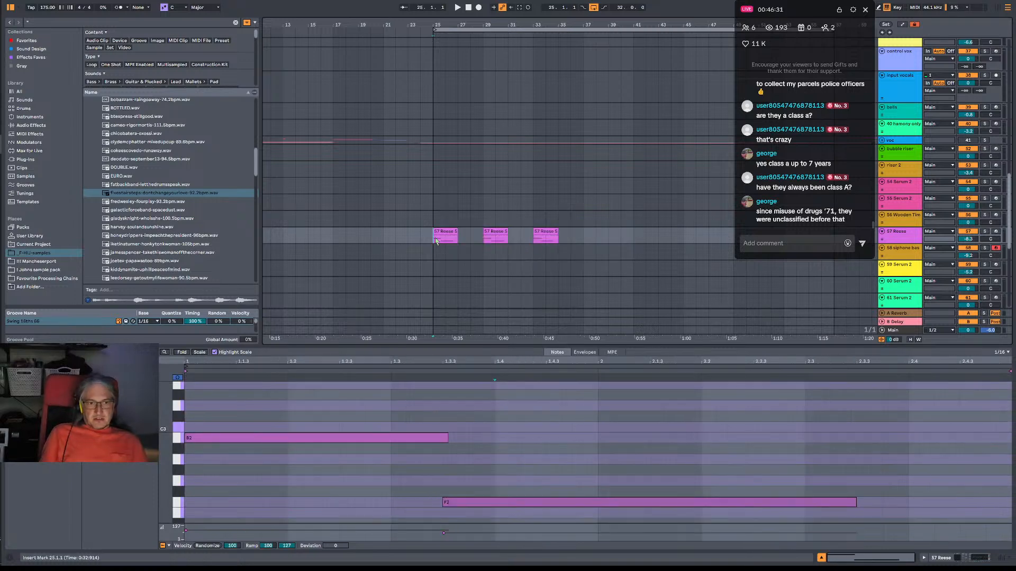
{"action": "left_click_drag", "start_coordinate": [435, 241], "coordinate": [481, 242]}
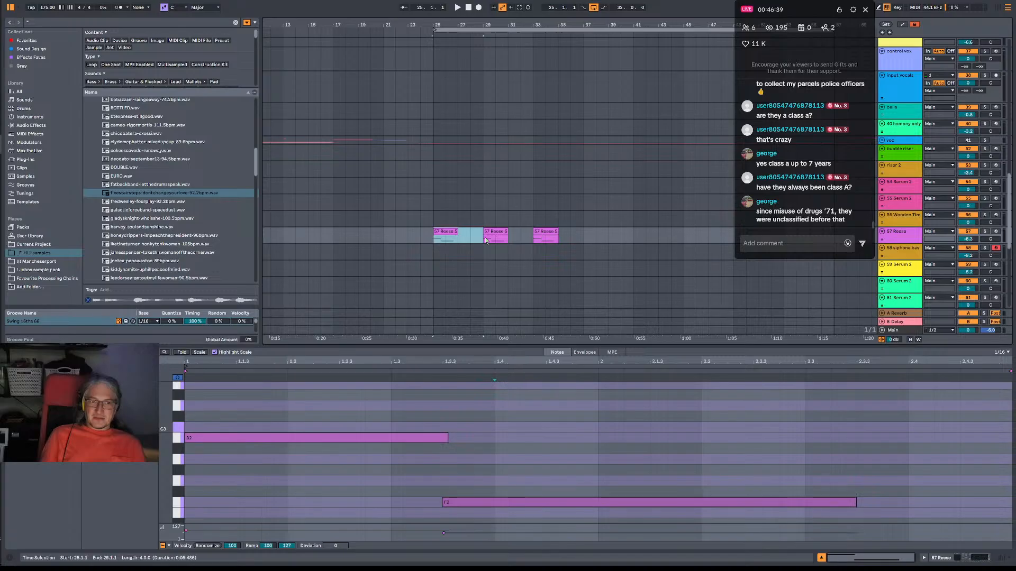
{"action": "left_click_drag", "start_coordinate": [484, 239], "coordinate": [532, 239]}
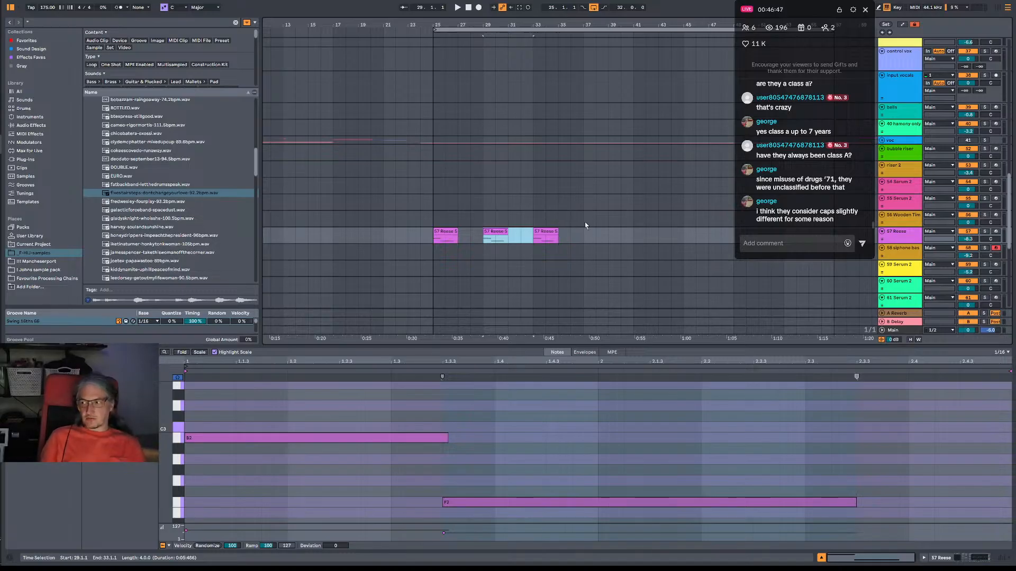
{"action": "left_click", "coordinate": [559, 247]}
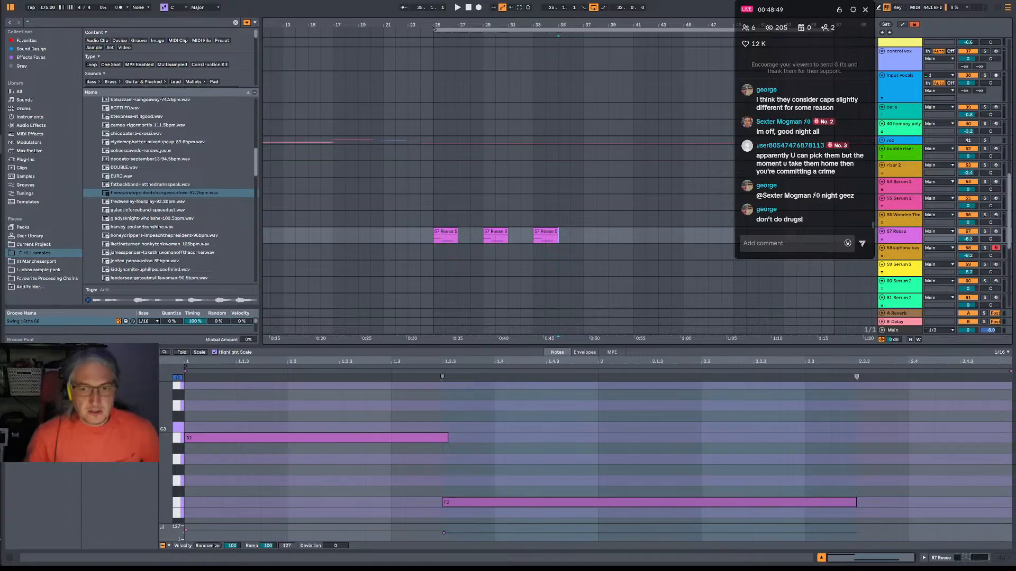
{"action": "left_click", "coordinate": [562, 106]}
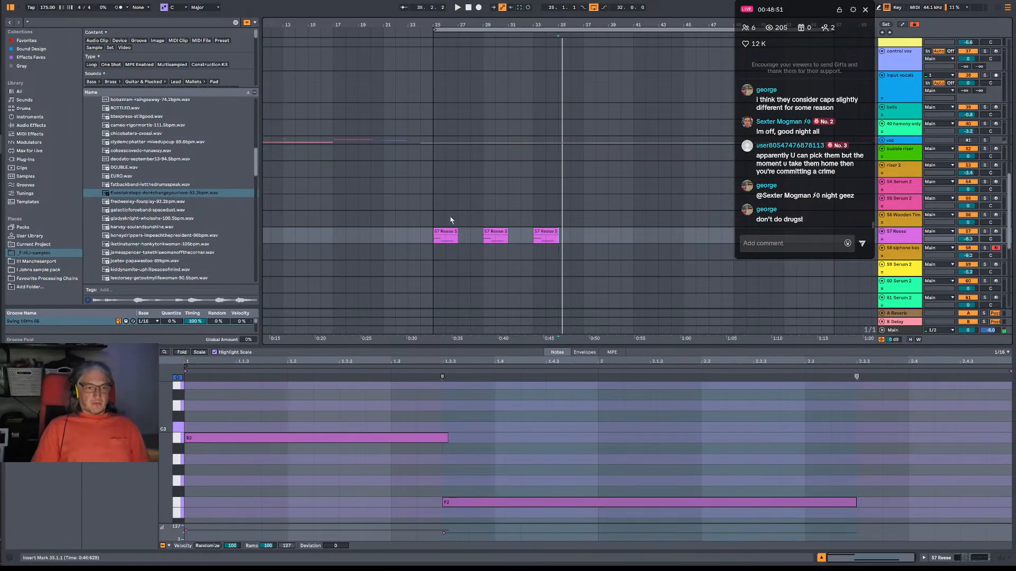
Return the insert position to bar 25 and play the Reese section from there.
{"action": "left_click", "coordinate": [432, 218]}
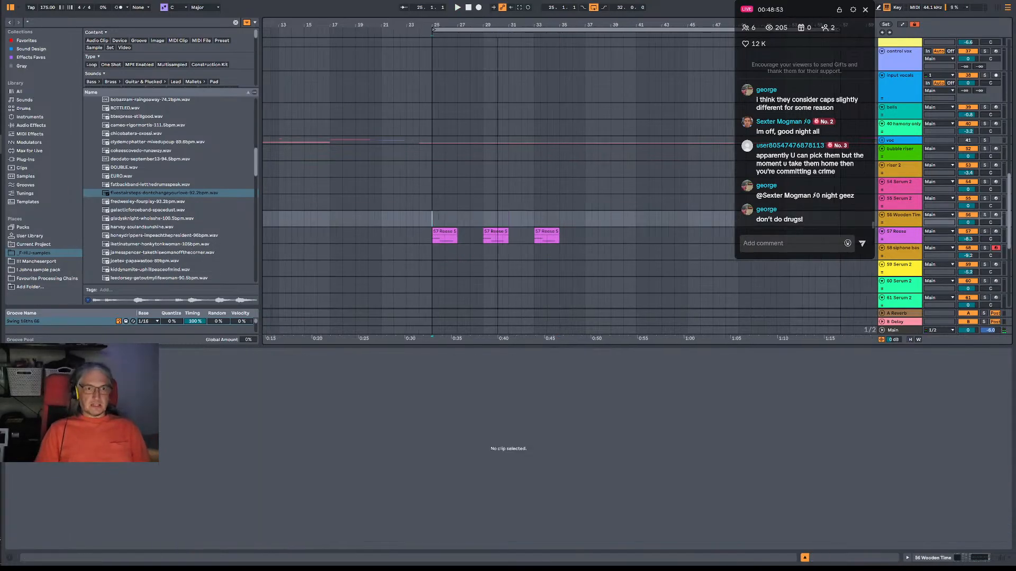
{"action": "mouse_move", "coordinate": [497, 24]}
{"action": "left_mouse_down"}
{"action": "mouse_move", "coordinate": [383, 28]}
{"action": "mouse_move", "coordinate": [486, 23]}
{"action": "left_mouse_up"}
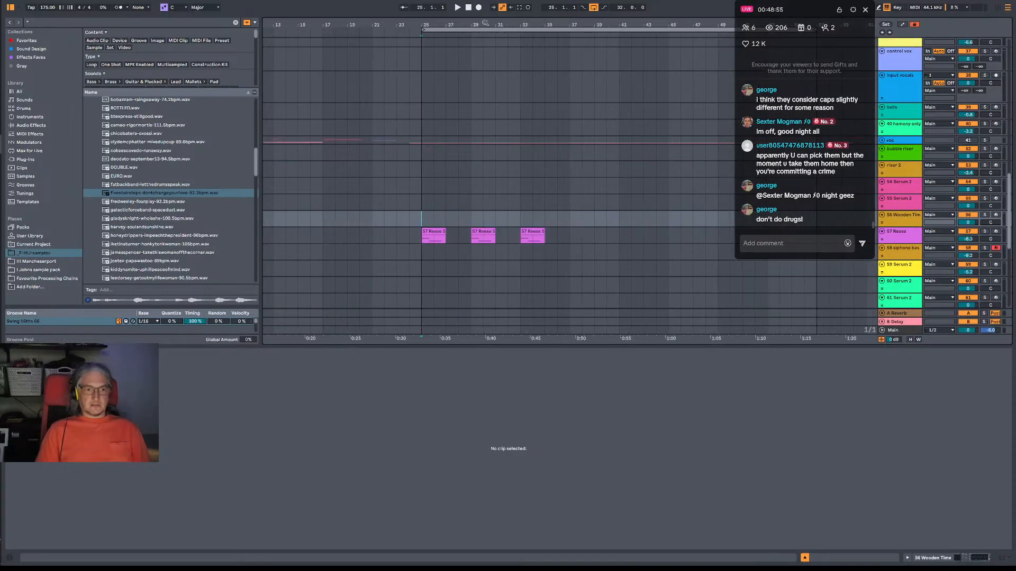
{"action": "scroll", "coordinate": [503, 217], "scroll_direction": "right", "scroll_amount": 3}
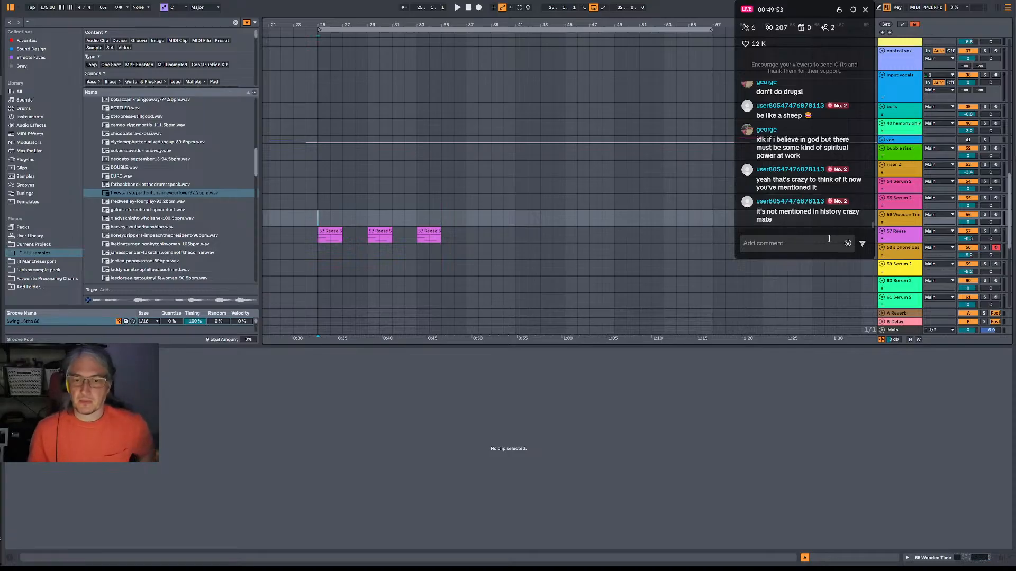
{"action": "left_click", "coordinate": [812, 243]}
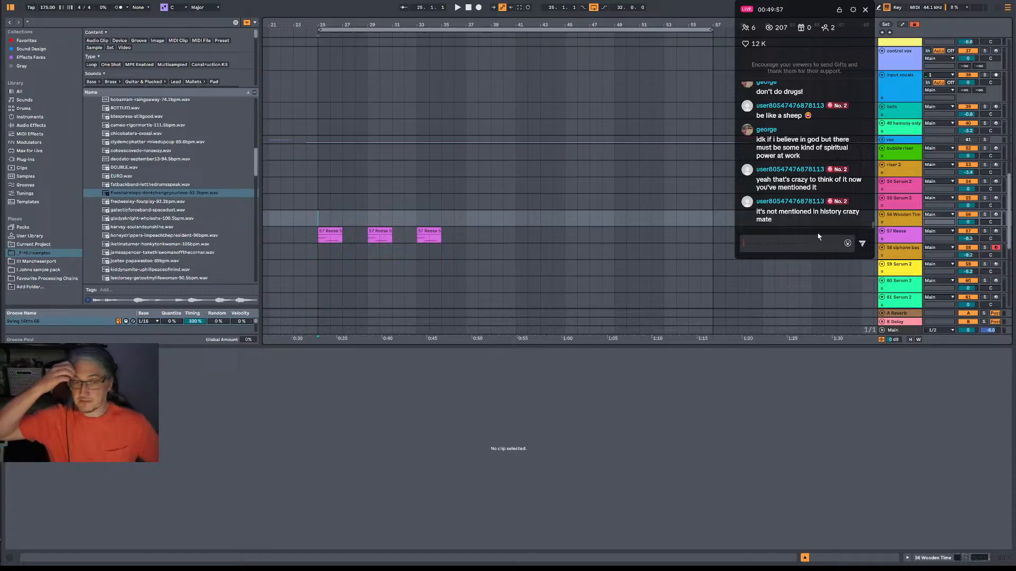
{"action": "key", "text": "space"}
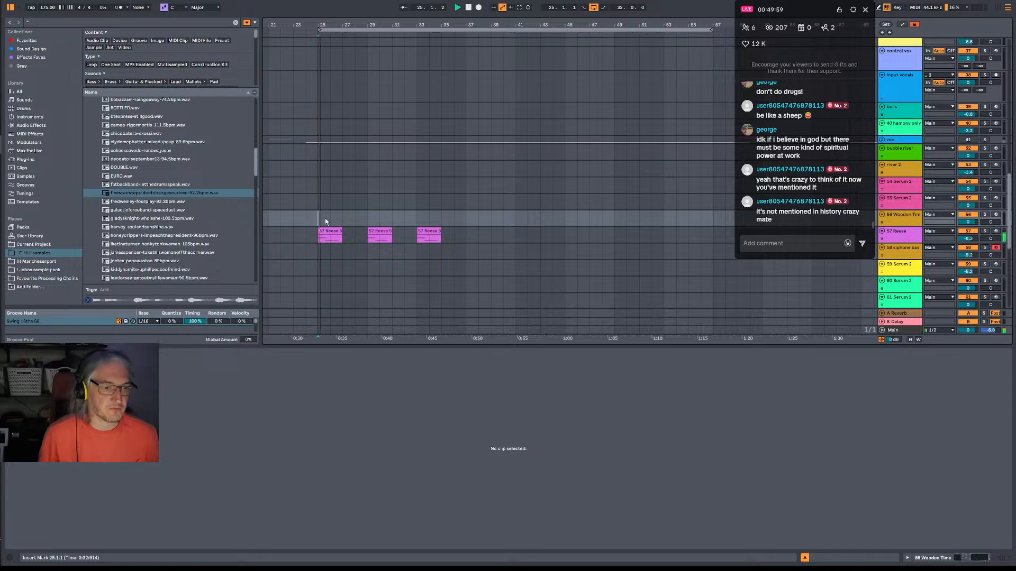
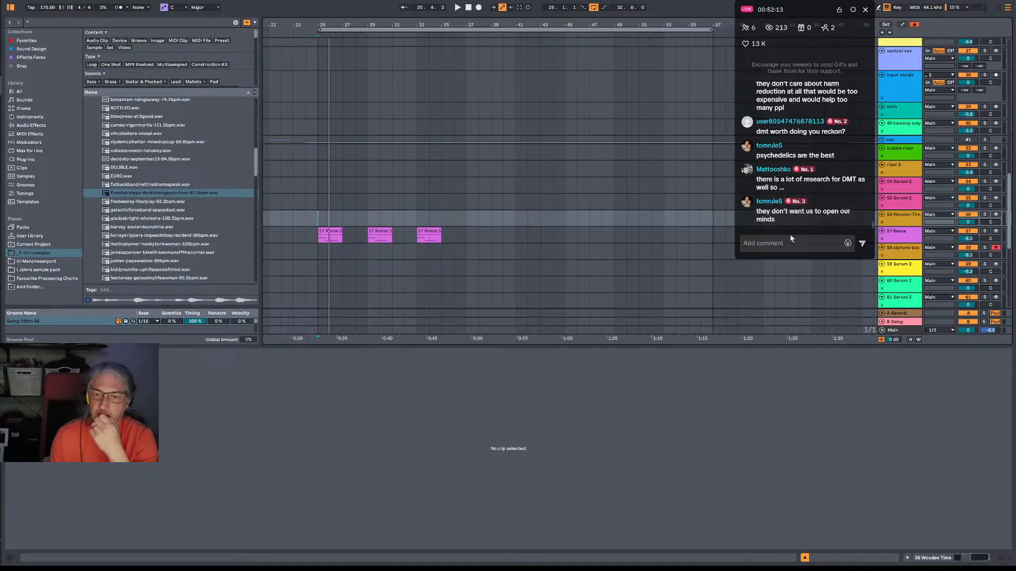
Inspect the third Reese clip and select the two empty bars from 35 to 37 on the Reese and Wooden Time tracks.
{"action": "left_click", "coordinate": [804, 240]}
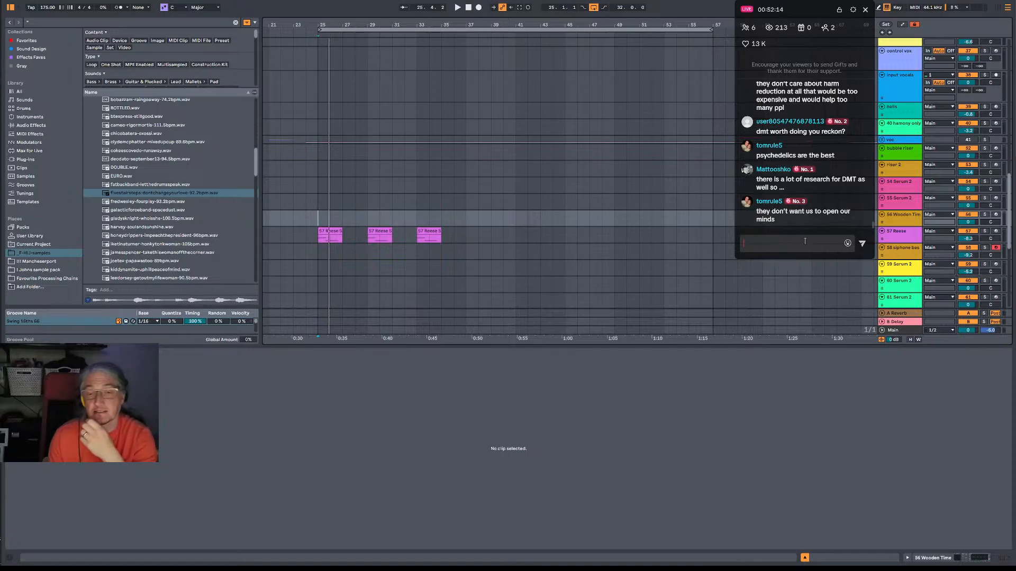
{"action": "left_click", "coordinate": [318, 221]}
{"action": "left_click_drag", "start_coordinate": [378, 26], "coordinate": [431, 34]}
{"action": "left_click", "coordinate": [502, 241]}
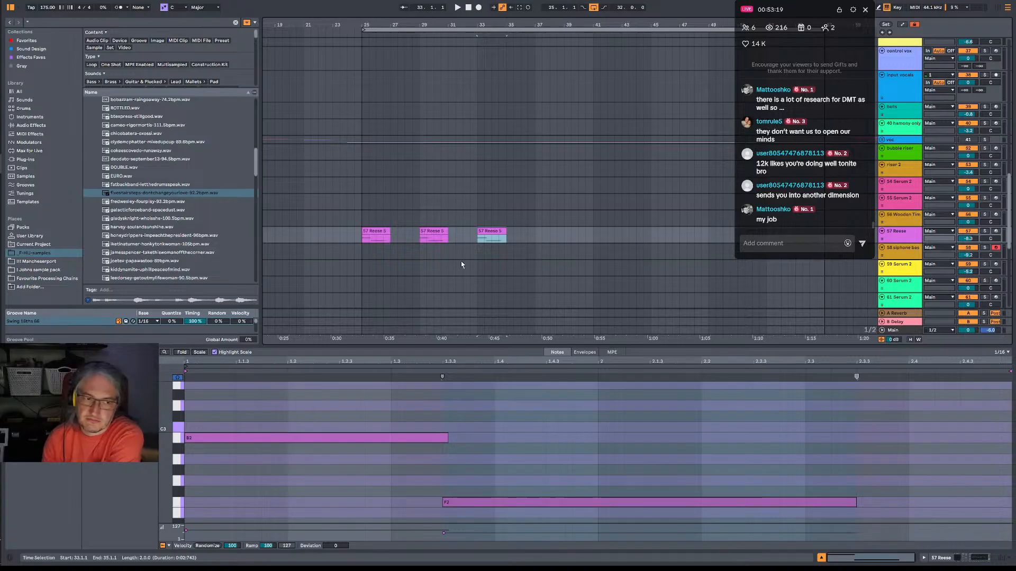
{"action": "left_click_drag", "start_coordinate": [363, 218], "coordinate": [534, 219]}
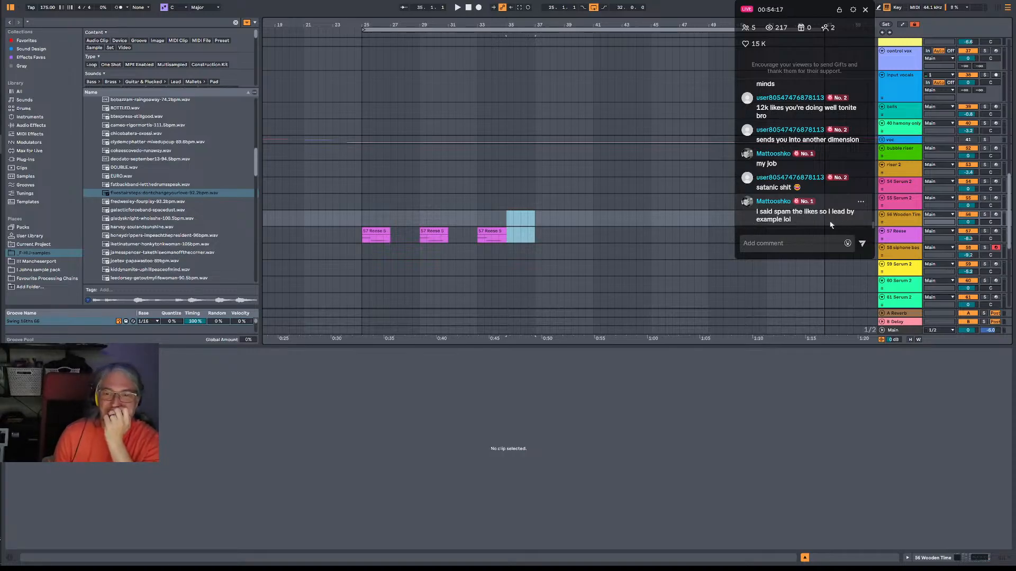
{"action": "left_click", "coordinate": [820, 241]}
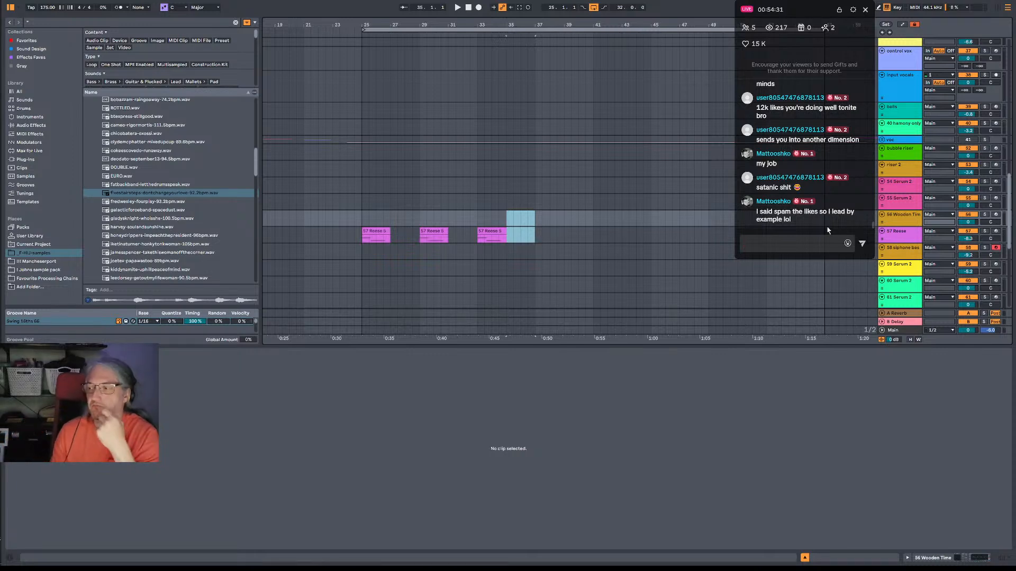
{"action": "left_click", "coordinate": [815, 244]}
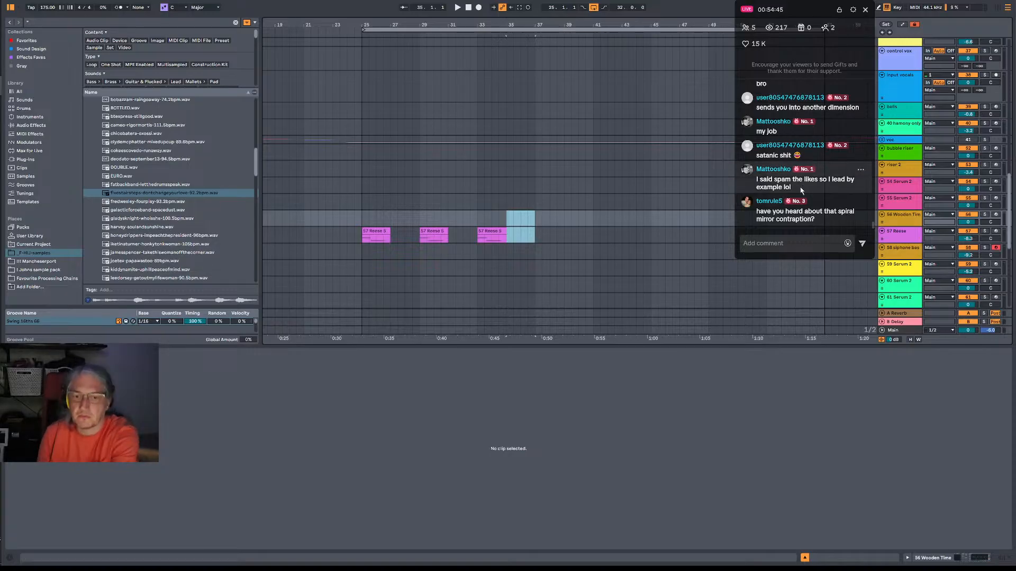
{"action": "left_click", "coordinate": [824, 247]}
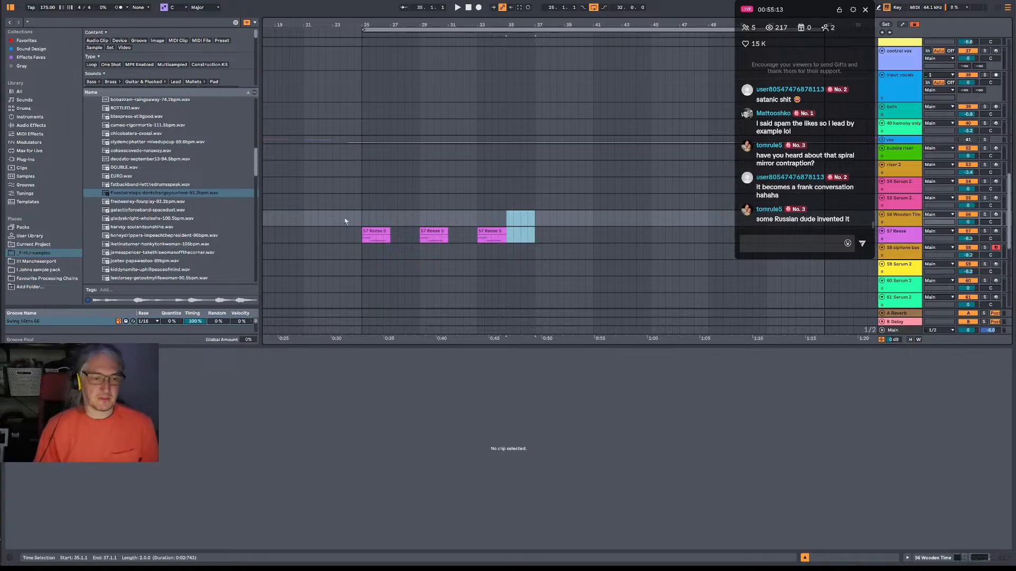
Play the arrangement briefly from bar 25 and reset the insert position to bar 25 on the Wooden Time track.
{"action": "left_click", "coordinate": [361, 223]}
{"action": "key", "text": "space"}
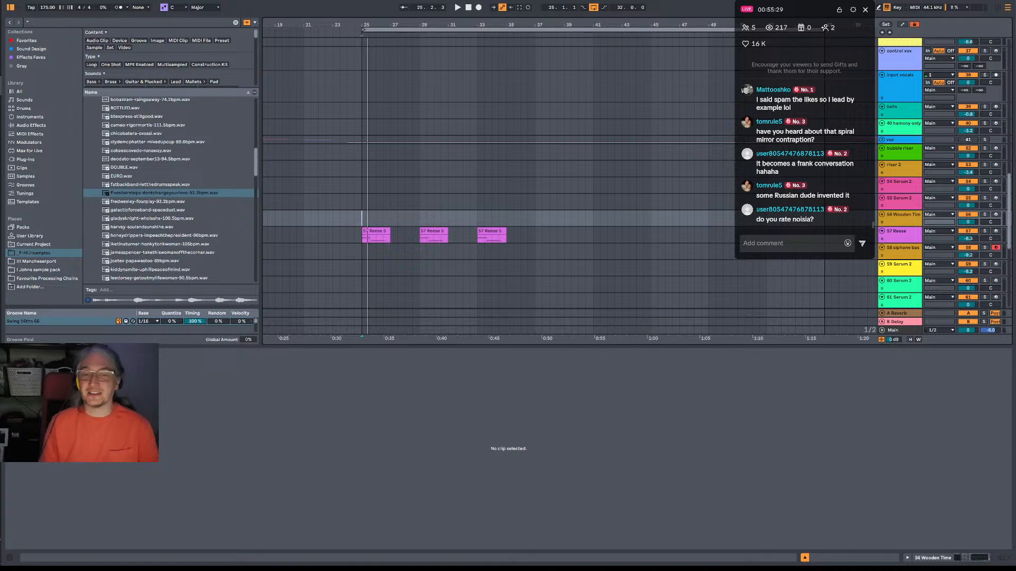
{"action": "left_click", "coordinate": [362, 222]}
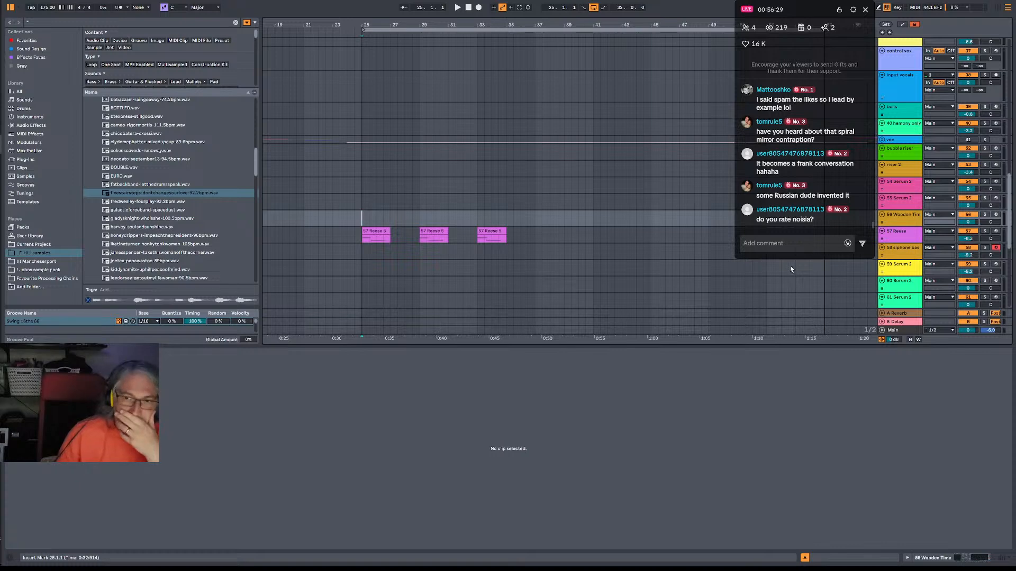
Read back through the earlier viewer messages in the live chat.
{"action": "left_click", "coordinate": [801, 243]}
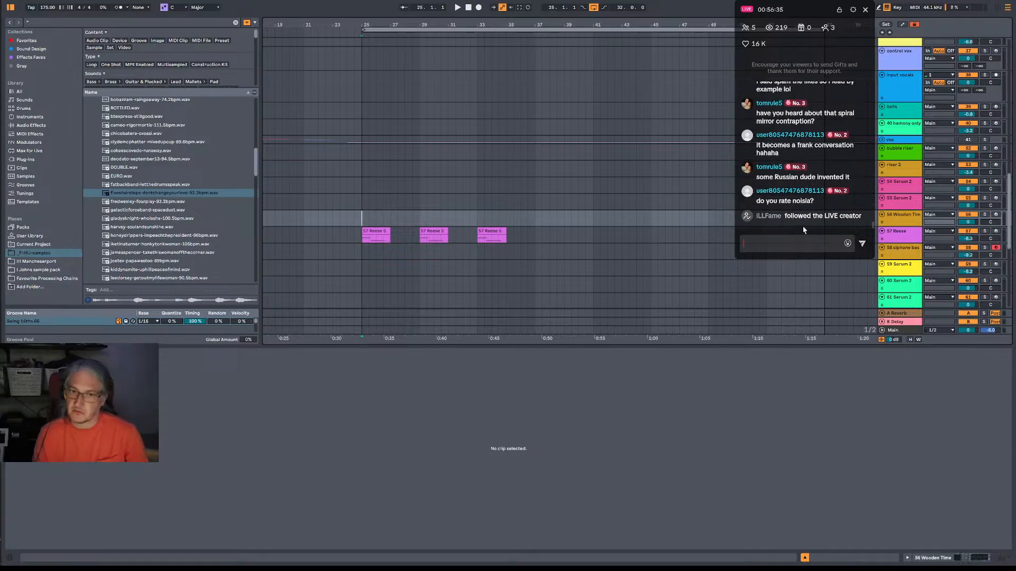
{"action": "scroll", "coordinate": [804, 212], "scroll_direction": "up", "scroll_amount": 1}
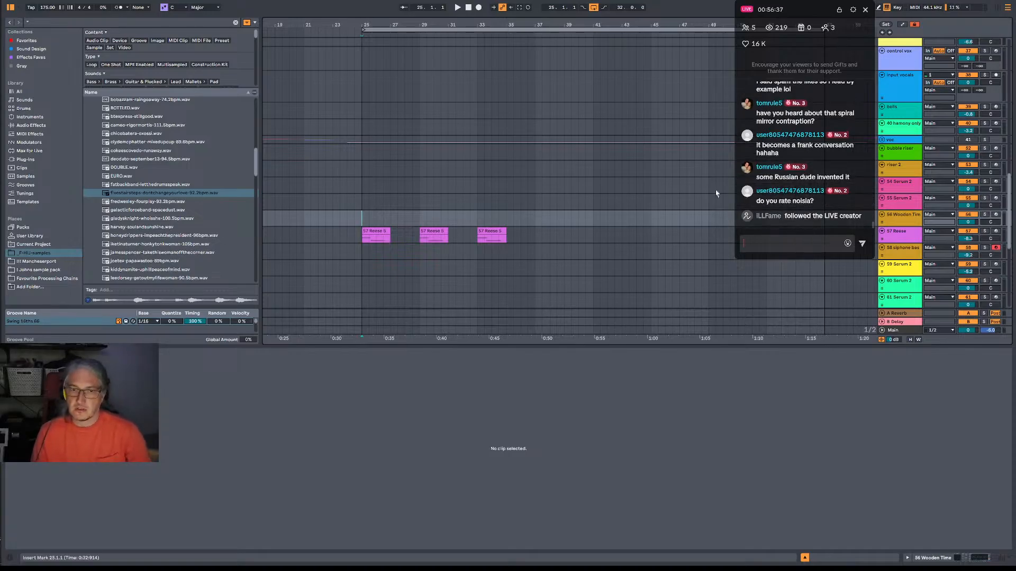
{"action": "left_click", "coordinate": [369, 242]}
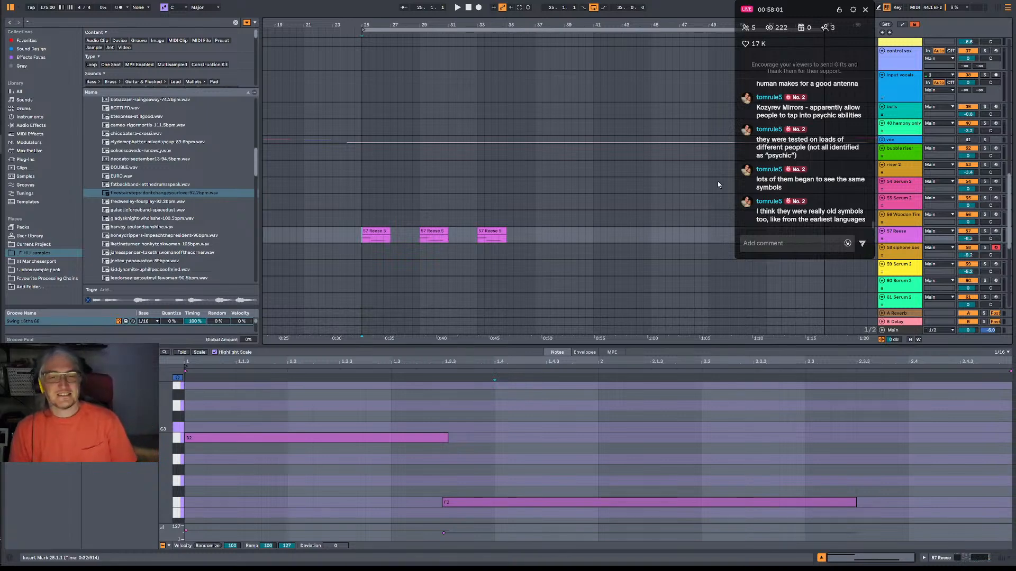
{"action": "scroll", "coordinate": [816, 174], "scroll_direction": "up", "scroll_amount": 2}
{"action": "scroll", "coordinate": [817, 167], "scroll_direction": "up", "scroll_amount": 2}
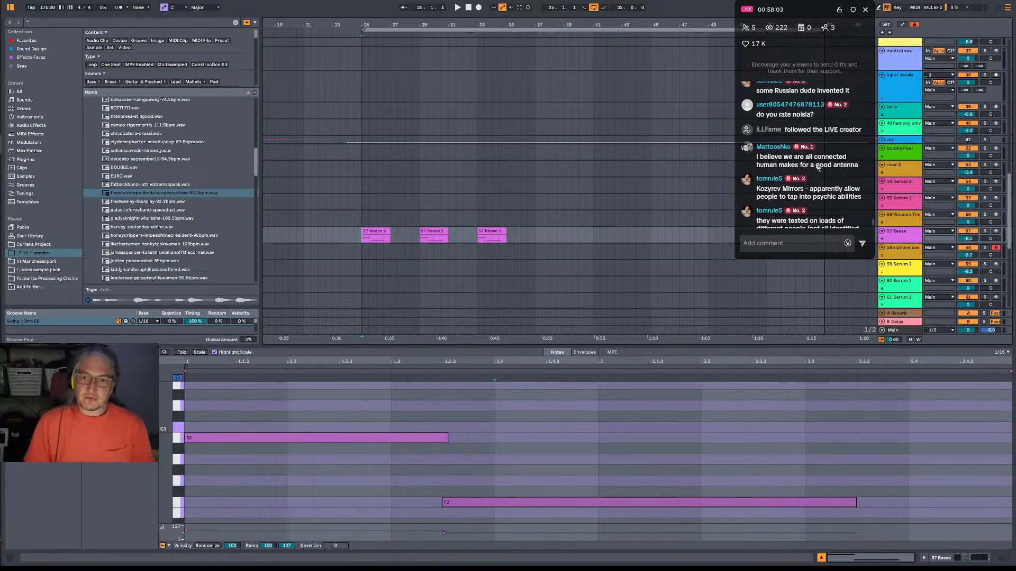
{"action": "scroll", "coordinate": [817, 168], "scroll_direction": "down", "scroll_amount": 1}
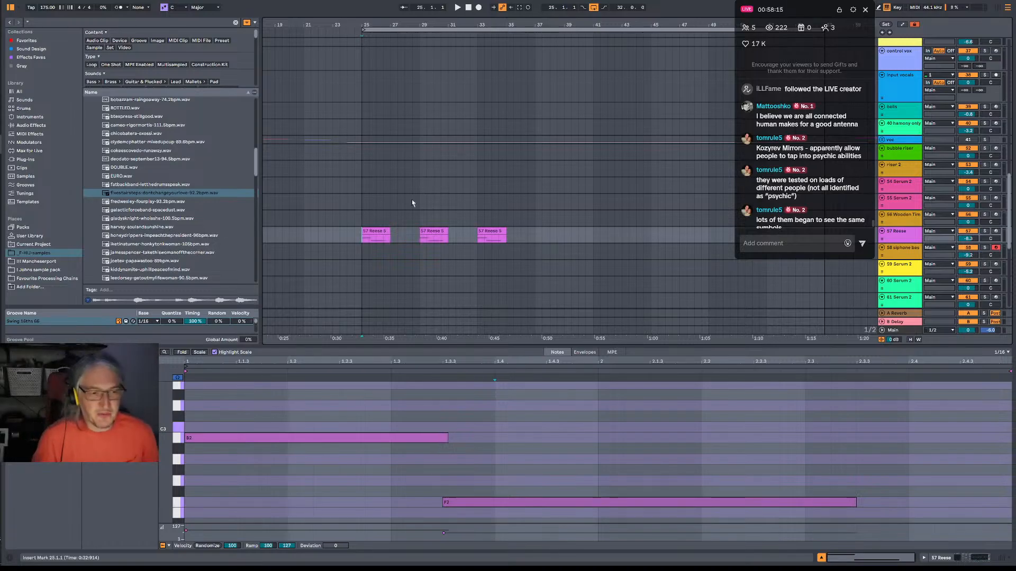
{"action": "left_click", "coordinate": [363, 219]}
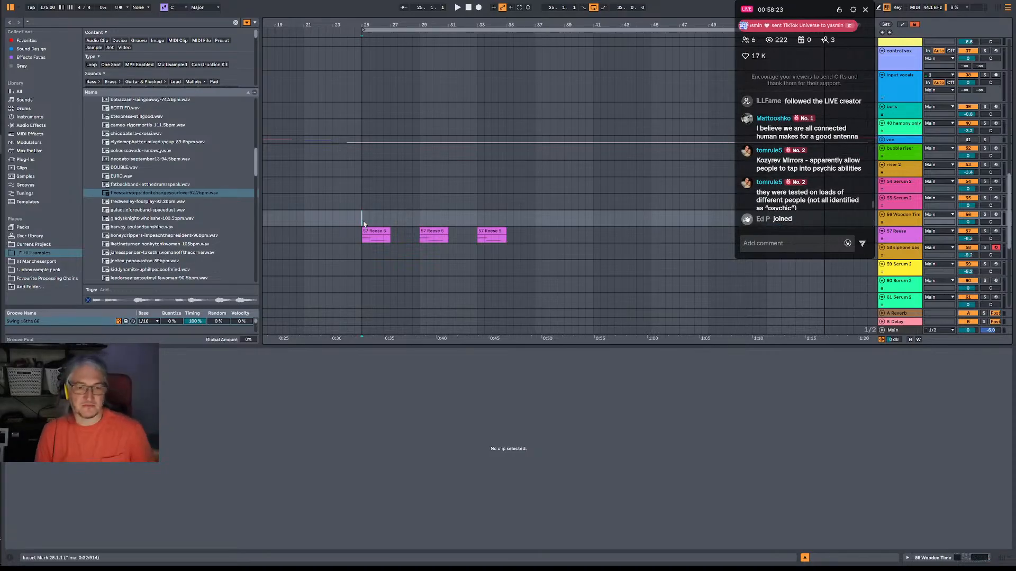
{"action": "scroll", "coordinate": [797, 157], "scroll_direction": "up", "scroll_amount": 2}
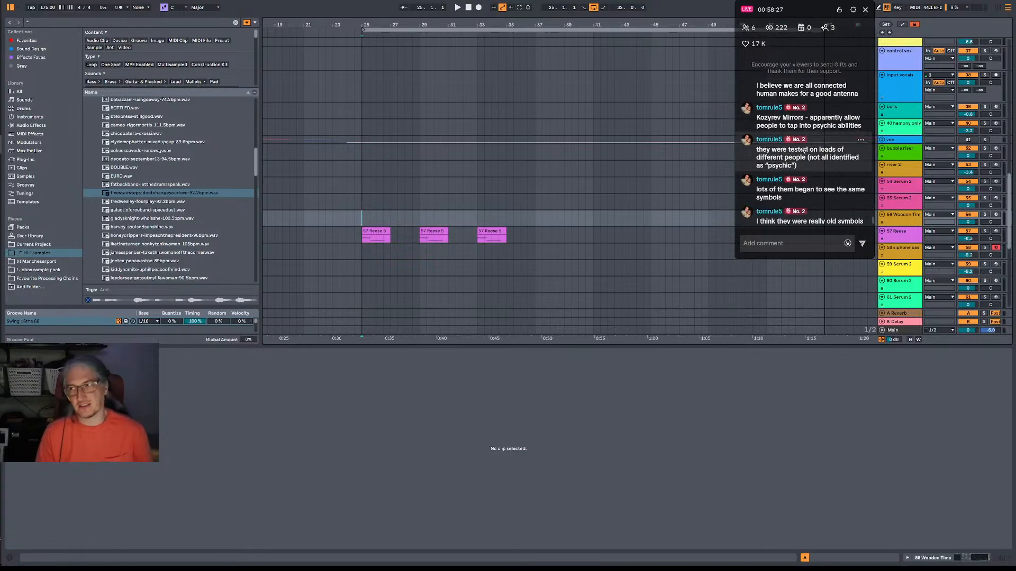
{"action": "scroll", "coordinate": [814, 176], "scroll_direction": "up", "scroll_amount": 2}
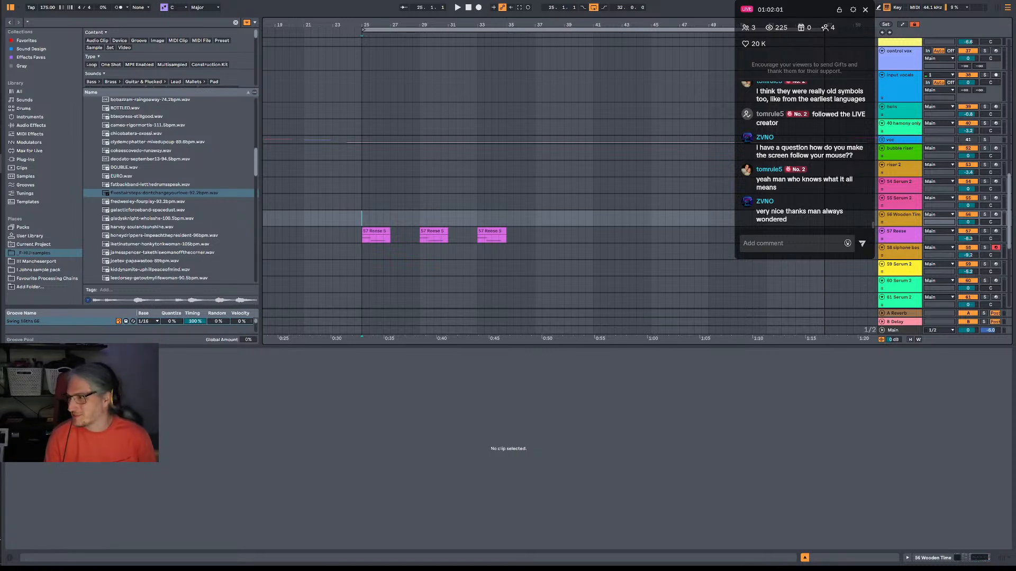
Play the section from bar 25 through the second Reese clip and select the Reese track.
{"action": "key", "text": "space"}
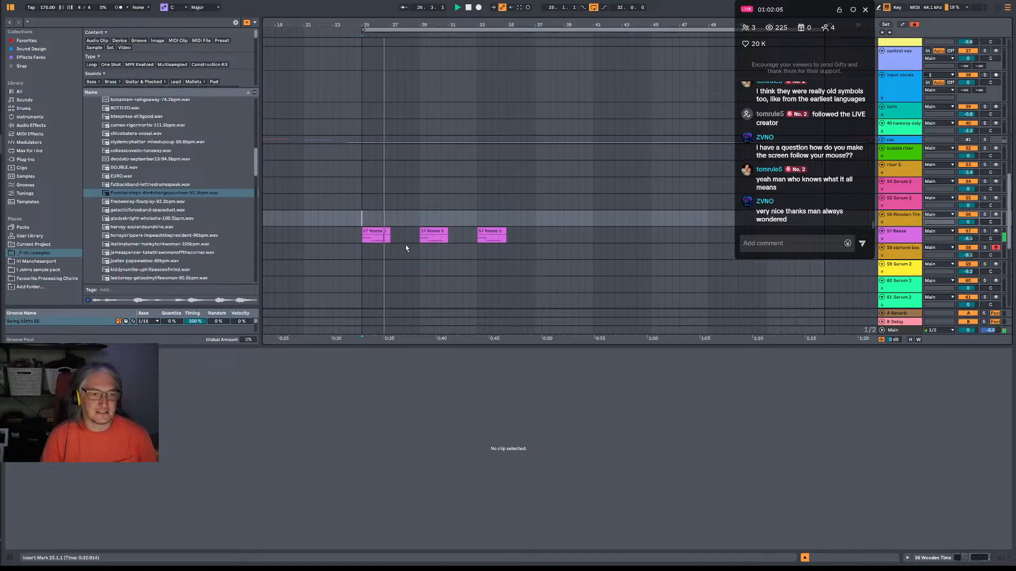
{"action": "scroll", "coordinate": [406, 248], "scroll_direction": "down", "scroll_amount": 3}
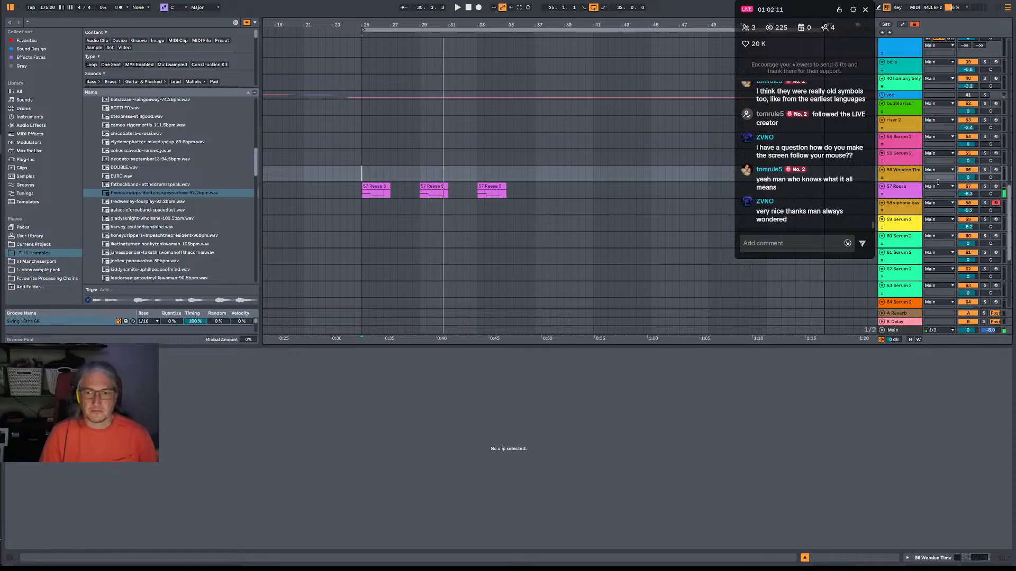
{"action": "left_click", "coordinate": [908, 192]}
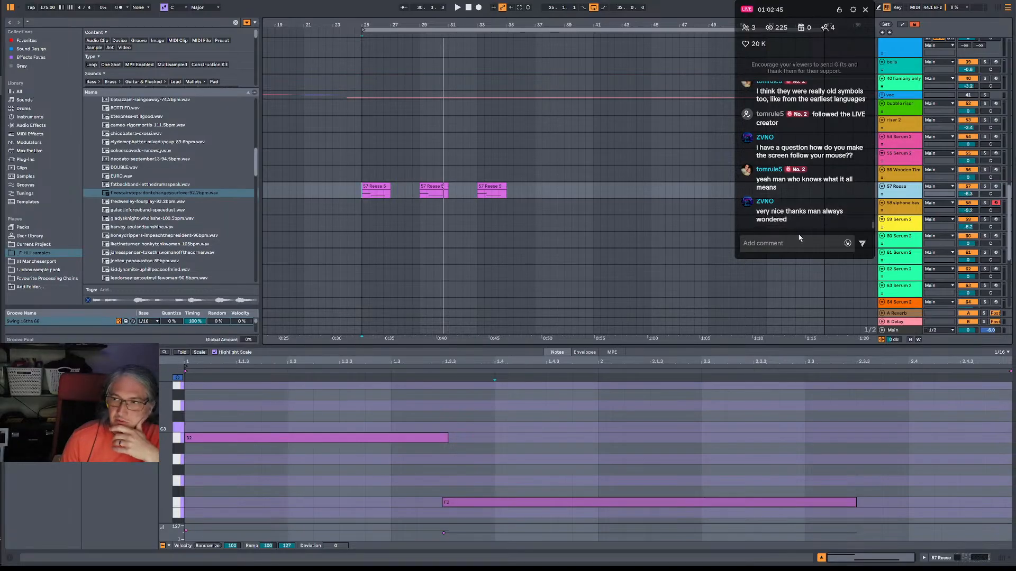
Place the insert position at 25.4.1 inside the first Reese clip for a closer check.
{"action": "left_click", "coordinate": [362, 196]}
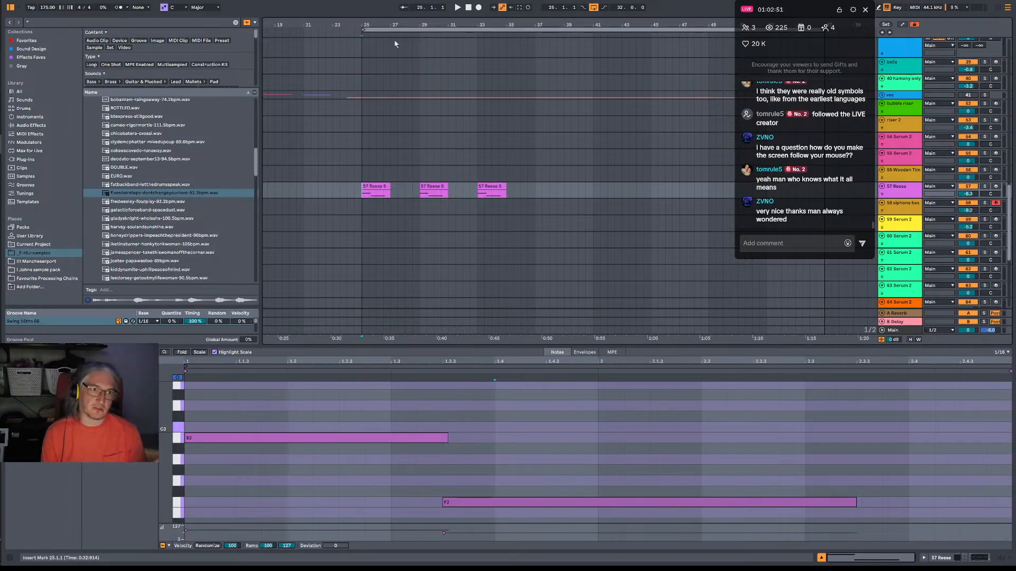
{"action": "left_click_drag", "start_coordinate": [373, 25], "coordinate": [373, 40]}
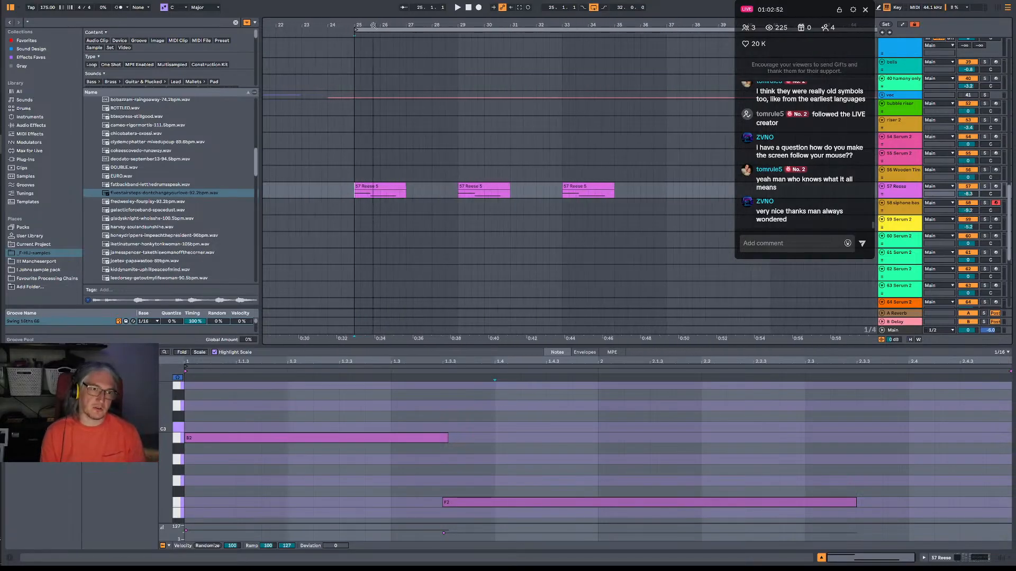
{"action": "left_click", "coordinate": [371, 198]}
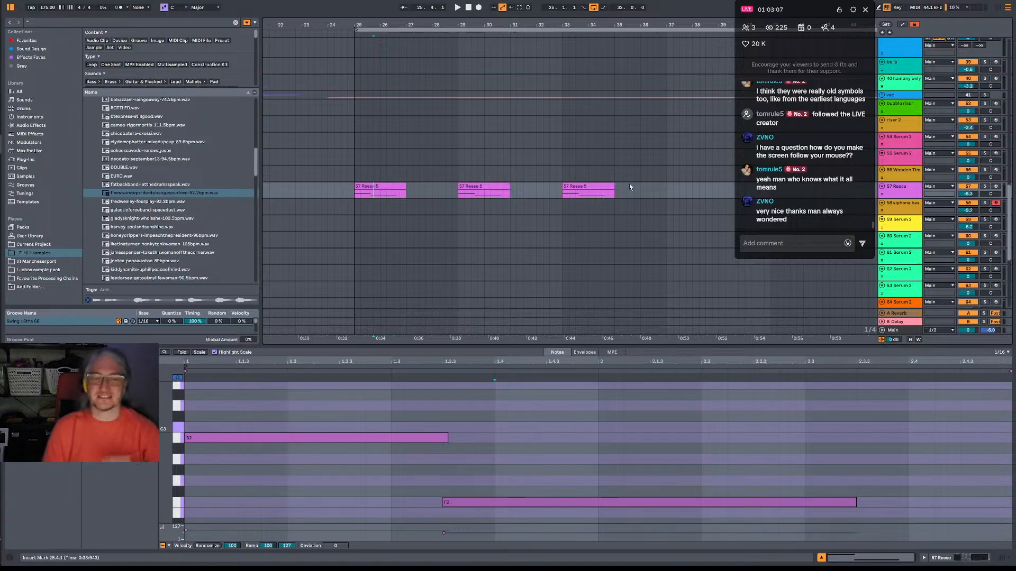
Play the first Reese clip with a lead-in from 24.4.1 and again from bar 25.
{"action": "scroll", "coordinate": [529, 186], "scroll_direction": "down", "scroll_amount": 3}
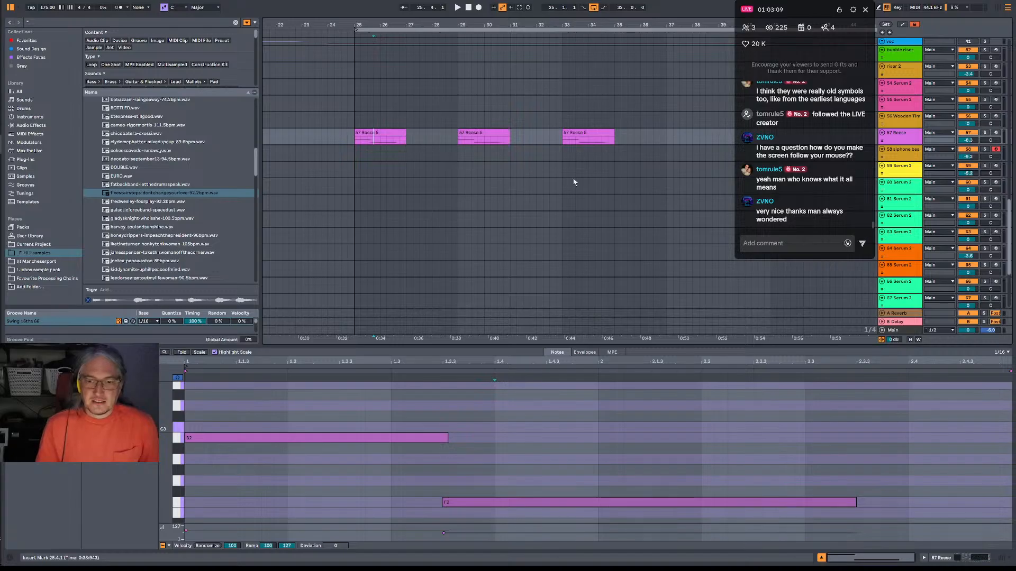
{"action": "scroll", "coordinate": [573, 182], "scroll_direction": "down", "scroll_amount": 2}
{"action": "left_click", "coordinate": [354, 101]}
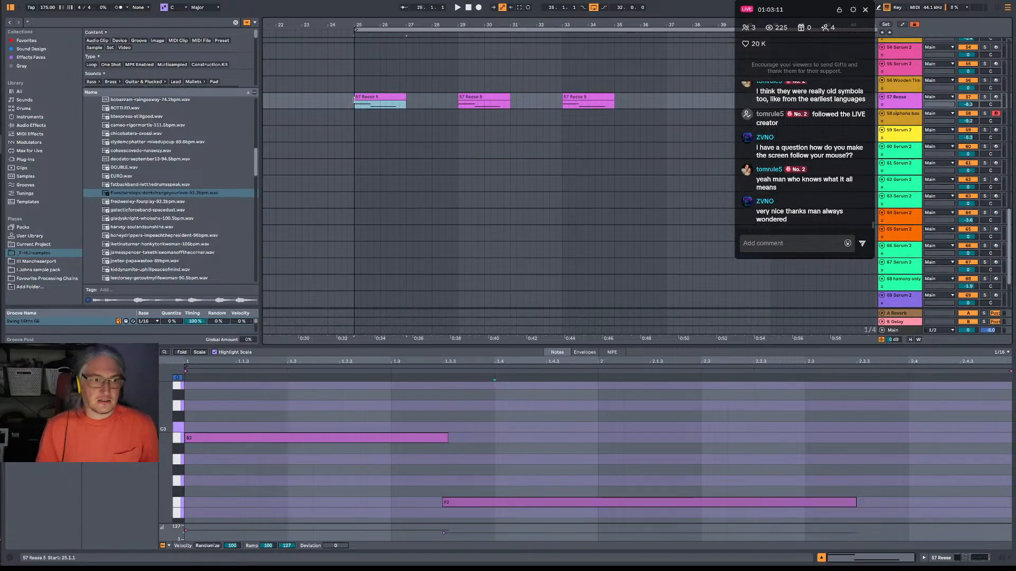
{"action": "left_click", "coordinate": [347, 101]}
{"action": "key", "text": "space"}
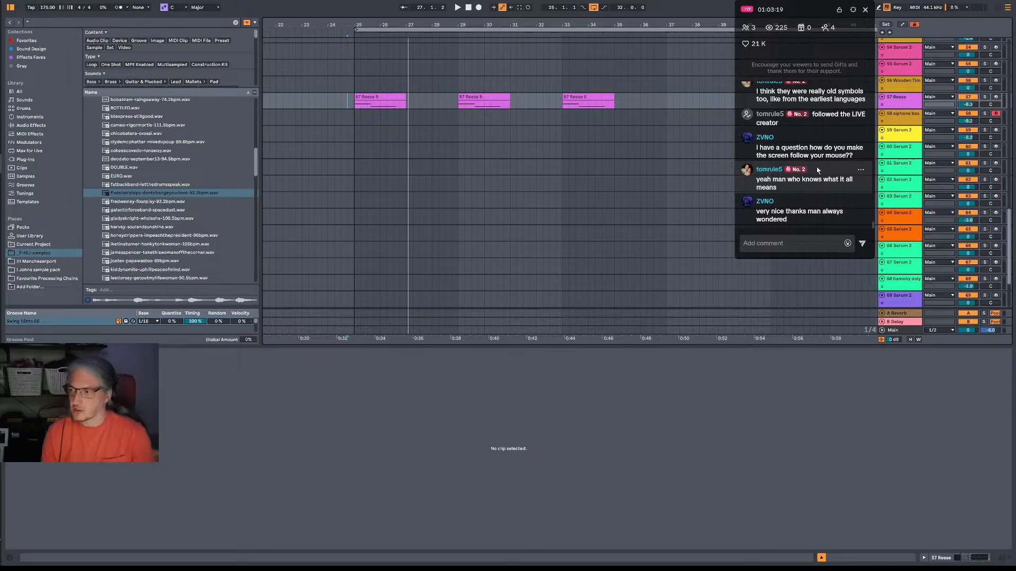
{"action": "left_click", "coordinate": [354, 104]}
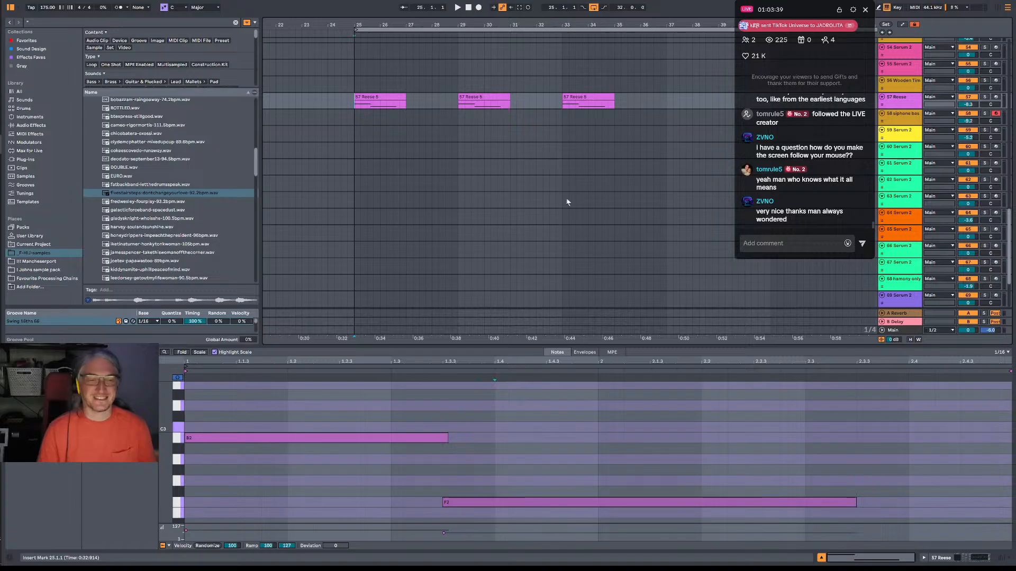
{"action": "key", "text": "space"}
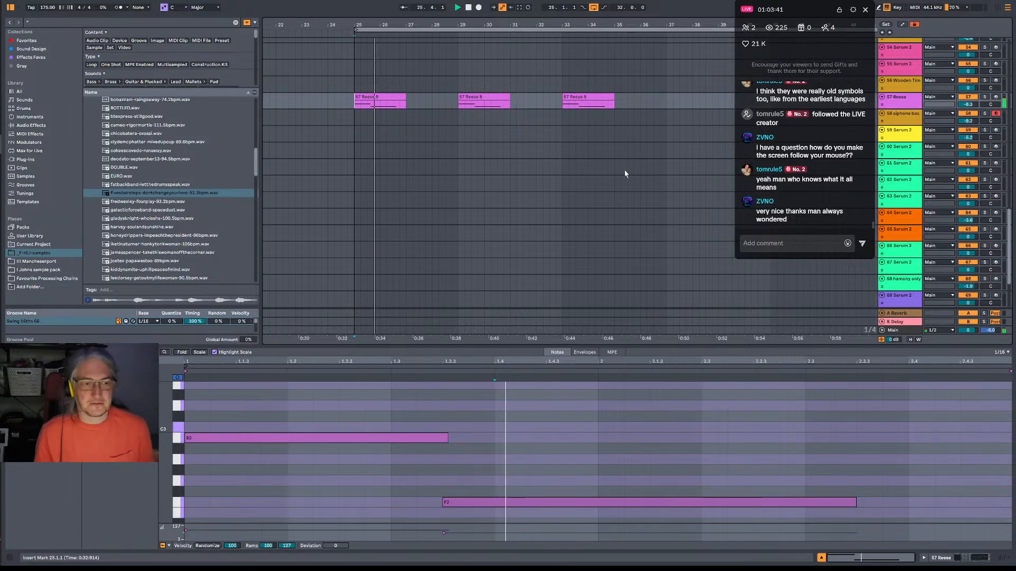
Move the Reese track up the track list so it sits directly between the two Soft metal tracks.
{"action": "scroll", "coordinate": [555, 214], "scroll_direction": "down", "scroll_amount": 2}
{"action": "scroll", "coordinate": [555, 214], "scroll_direction": "down", "scroll_amount": 2}
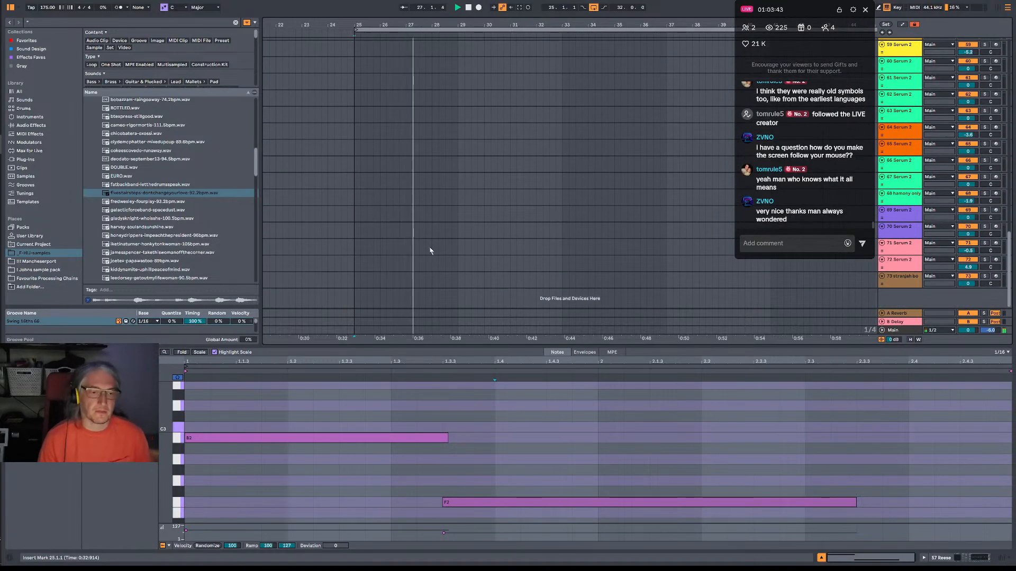
{"action": "scroll", "coordinate": [455, 211], "scroll_direction": "up", "scroll_amount": 4}
{"action": "scroll", "coordinate": [476, 175], "scroll_direction": "up", "scroll_amount": 6}
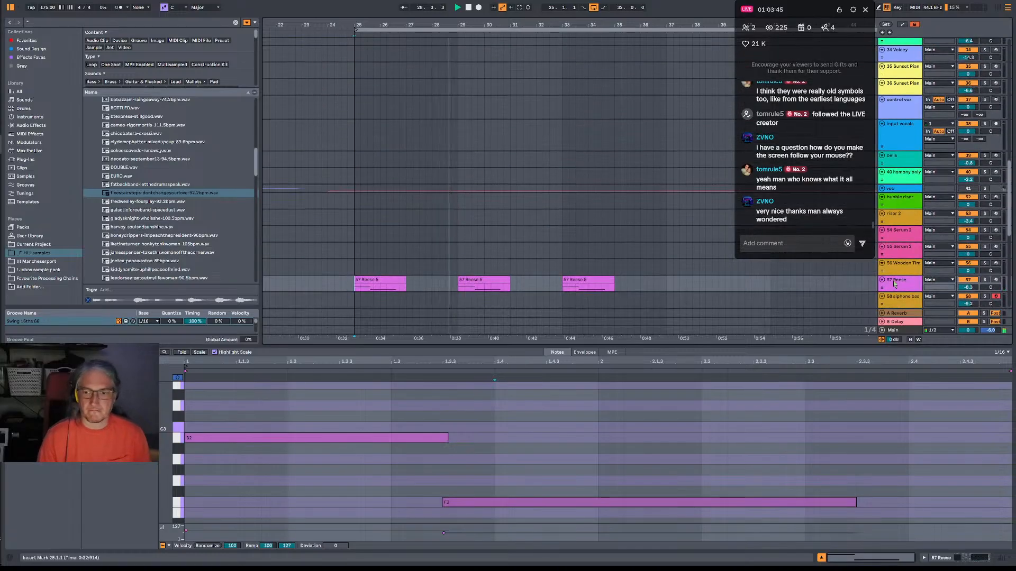
{"action": "scroll", "coordinate": [918, 50], "scroll_direction": "up", "scroll_amount": 3}
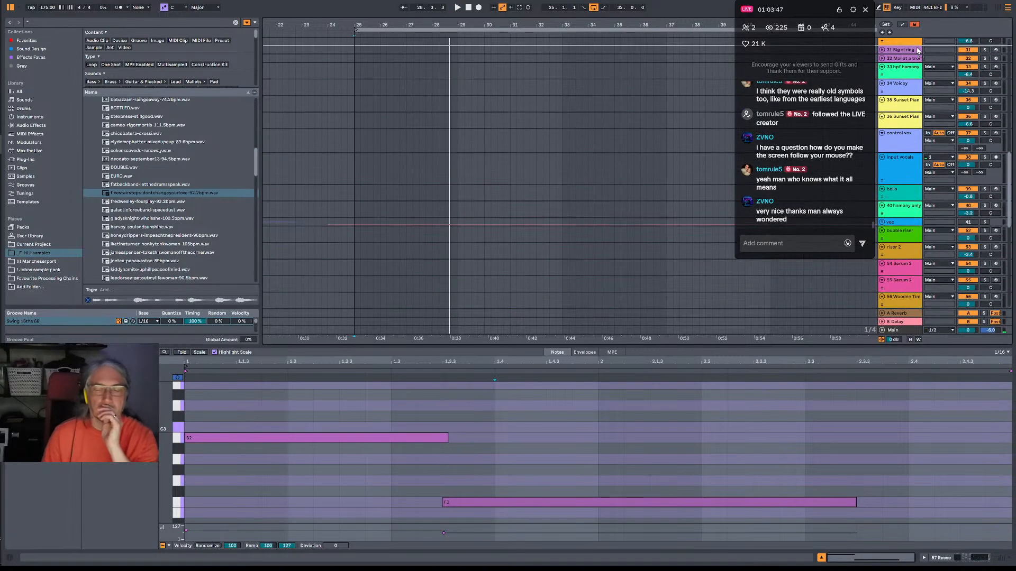
{"action": "scroll", "coordinate": [918, 50], "scroll_direction": "up", "scroll_amount": 5}
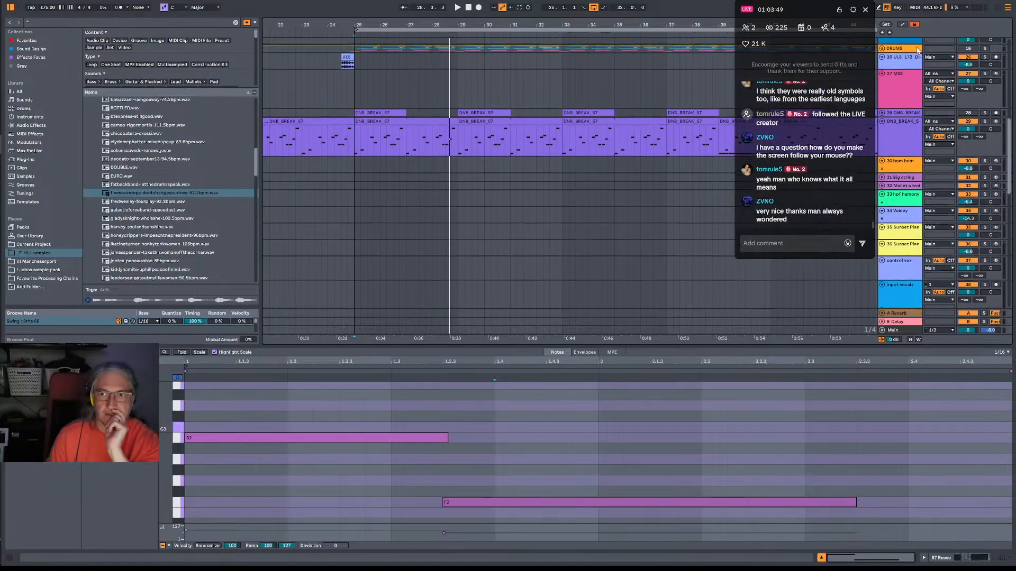
{"action": "scroll", "coordinate": [918, 51], "scroll_direction": "up", "scroll_amount": 4}
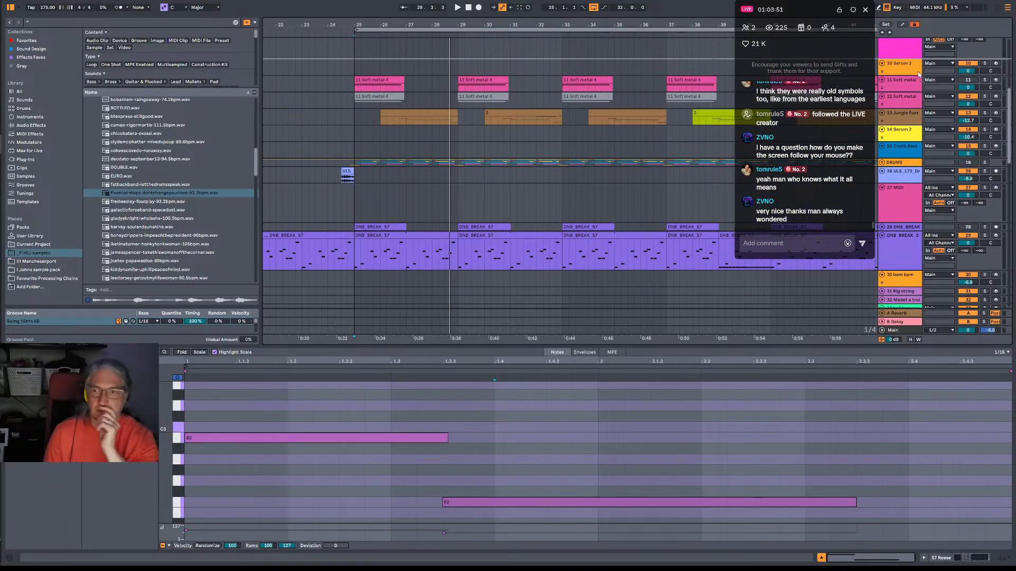
{"action": "left_click_drag", "start_coordinate": [914, 92], "coordinate": [910, 86]}
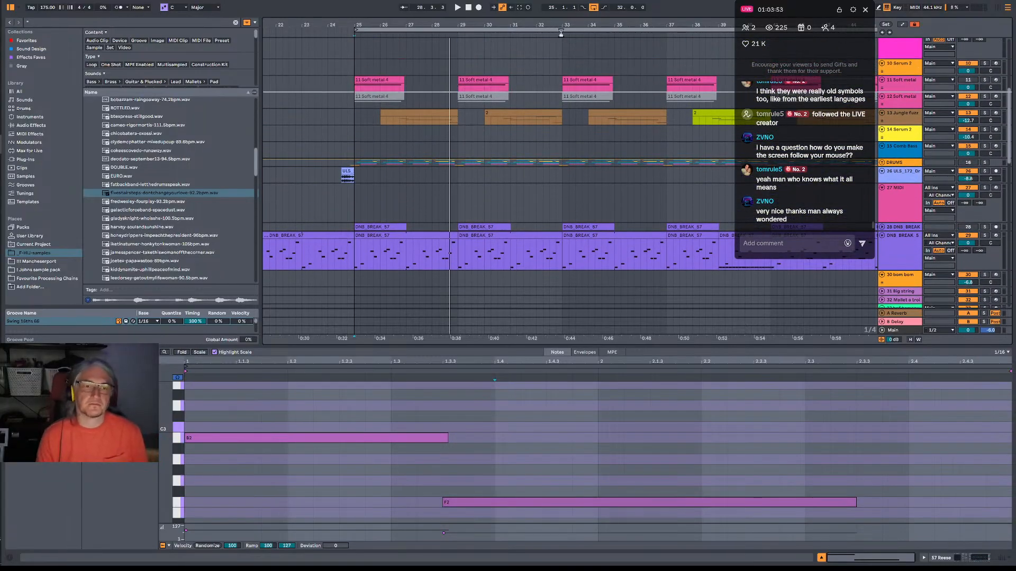
Deactivate the first and third Reese clips and the bar 29 clip on the upper Soft metal track.
{"action": "left_click_drag", "start_coordinate": [575, 27], "coordinate": [495, 21]}
{"action": "scroll", "coordinate": [503, 114], "scroll_direction": "up", "scroll_amount": 4}
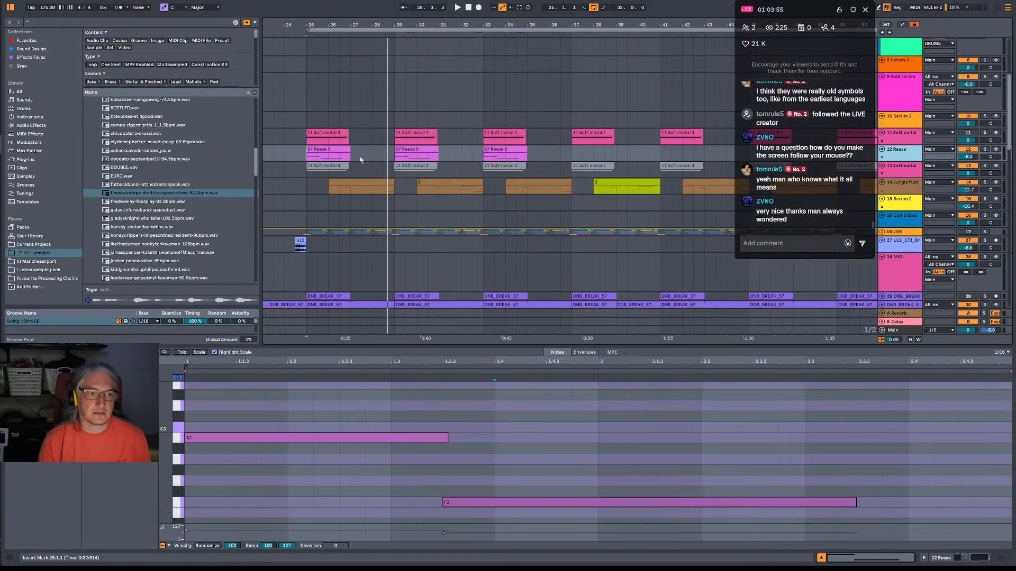
{"action": "left_click", "coordinate": [331, 148]}
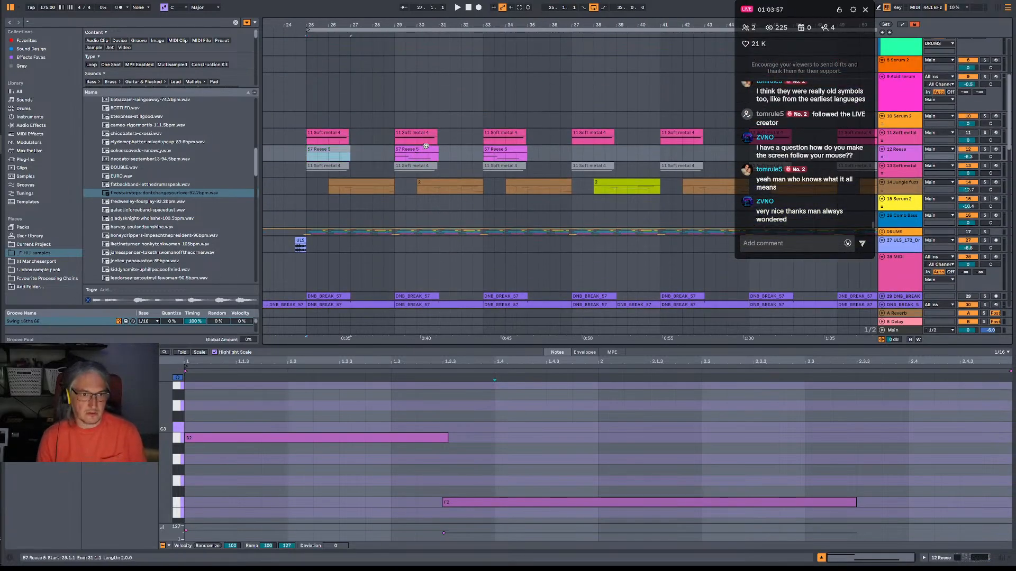
{"action": "left_click", "coordinate": [416, 139]}
{"action": "key", "text": "0"}
{"action": "left_click", "coordinate": [502, 149]}
{"action": "key", "text": "0"}
Play the arrangement from bar 25 and raise the Reese track's volume to -4.8 dB.
{"action": "left_click", "coordinate": [327, 133]}
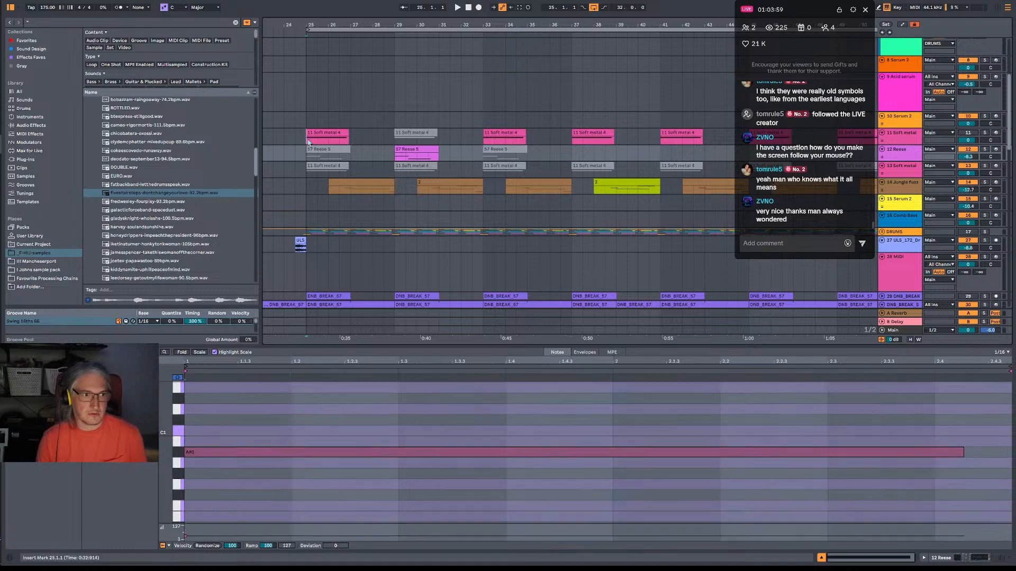
{"action": "key", "text": "space"}
{"action": "left_click", "coordinate": [915, 135]}
{"action": "left_click", "coordinate": [967, 133]}
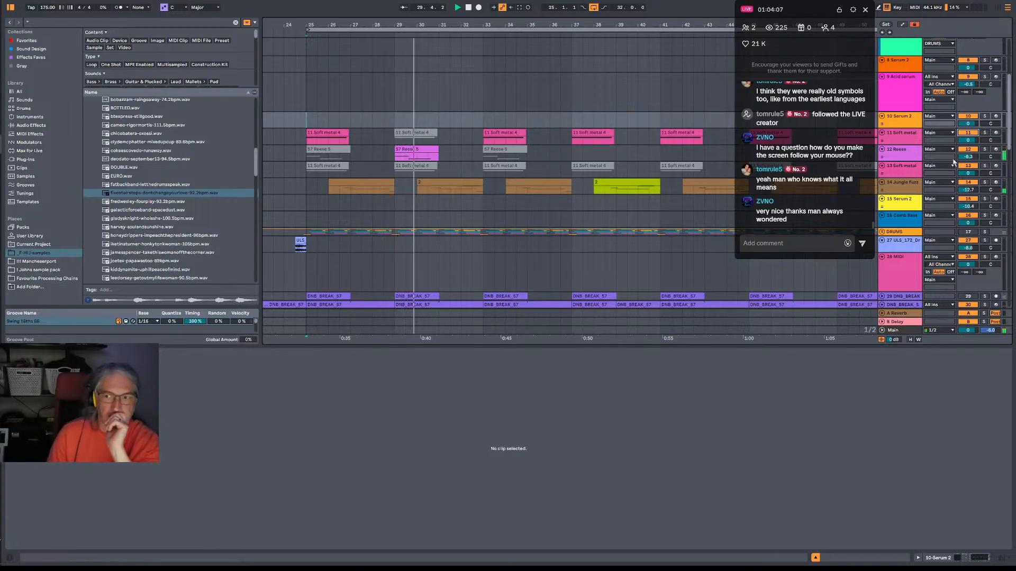
{"action": "left_click_drag", "start_coordinate": [978, 157], "coordinate": [977, 150]}
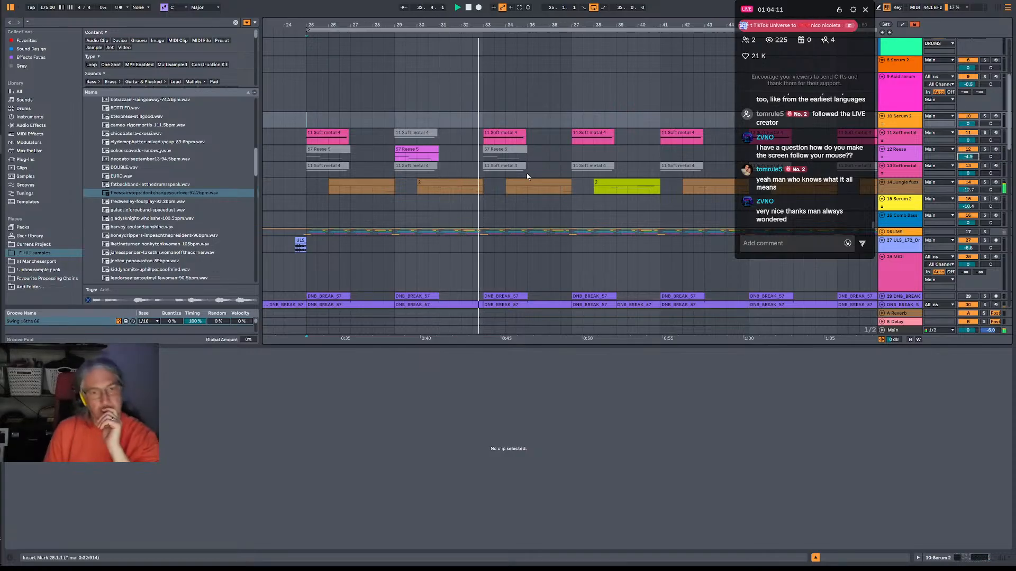
Copy the active Reese clip to bar 37, deactivate the upper Soft metal clip there, and keep listening.
{"action": "left_click", "coordinate": [591, 152]}
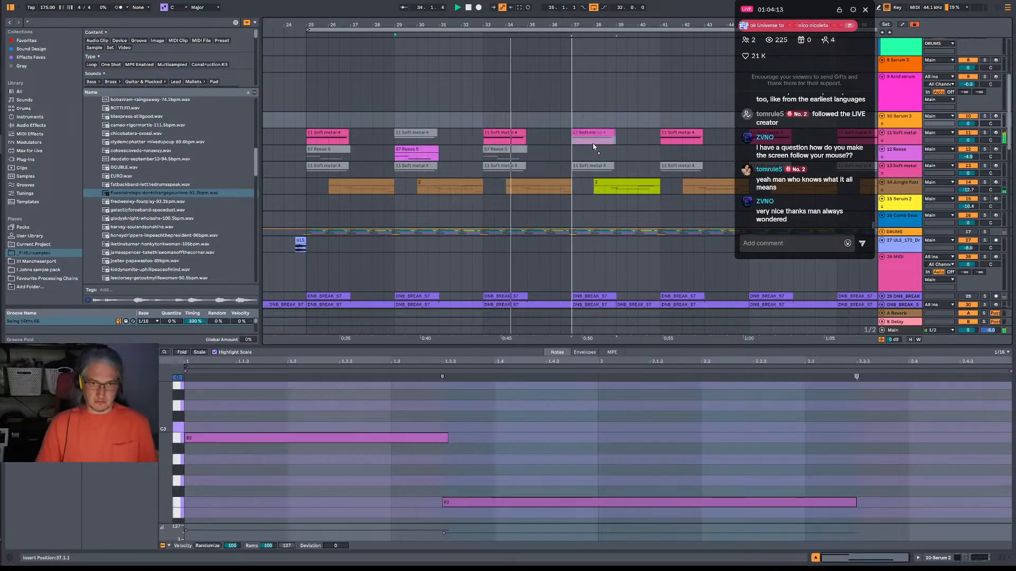
{"action": "left_click", "coordinate": [591, 136]}
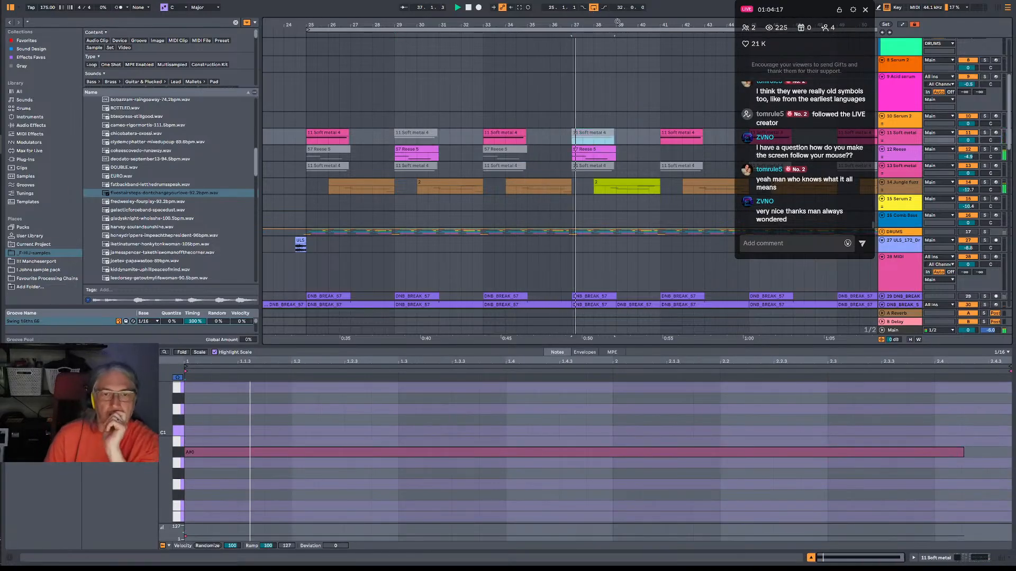
{"action": "scroll", "coordinate": [551, 150], "scroll_direction": "down", "scroll_amount": 4}
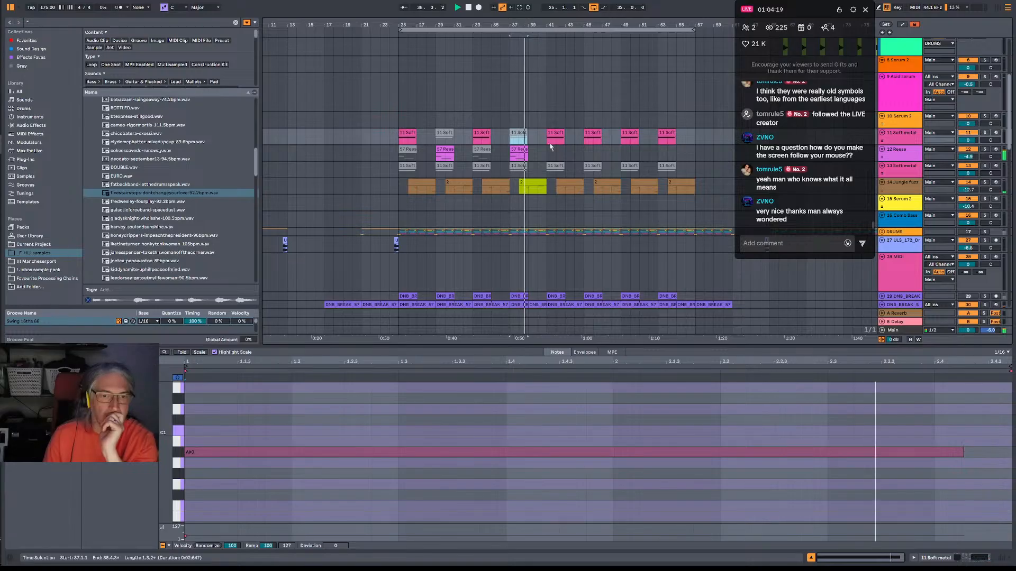
{"action": "scroll", "coordinate": [551, 149], "scroll_direction": "down", "scroll_amount": 1}
{"action": "scroll", "coordinate": [551, 149], "scroll_direction": "down", "scroll_amount": 2}
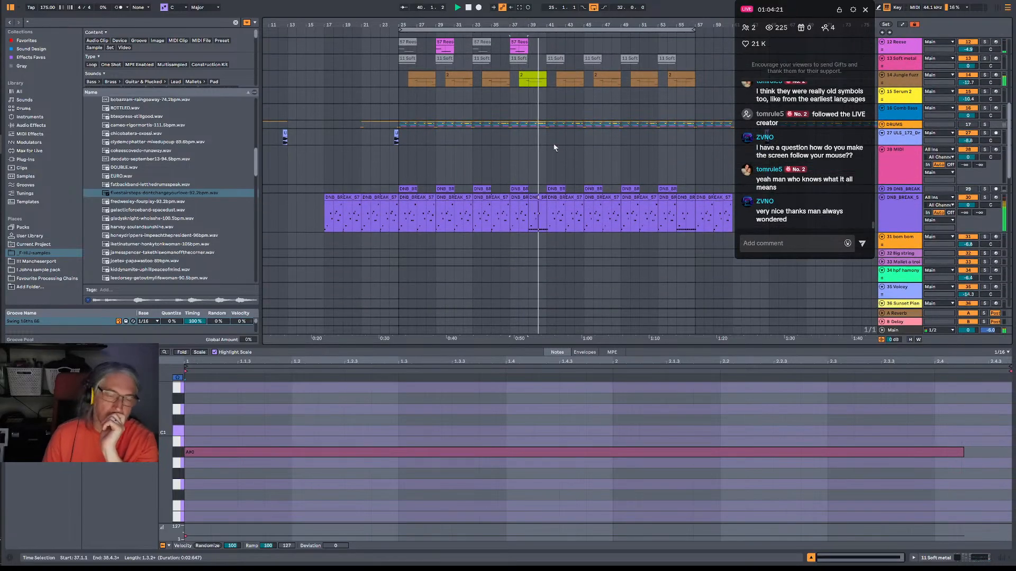
{"action": "scroll", "coordinate": [530, 107], "scroll_direction": "up", "scroll_amount": 3}
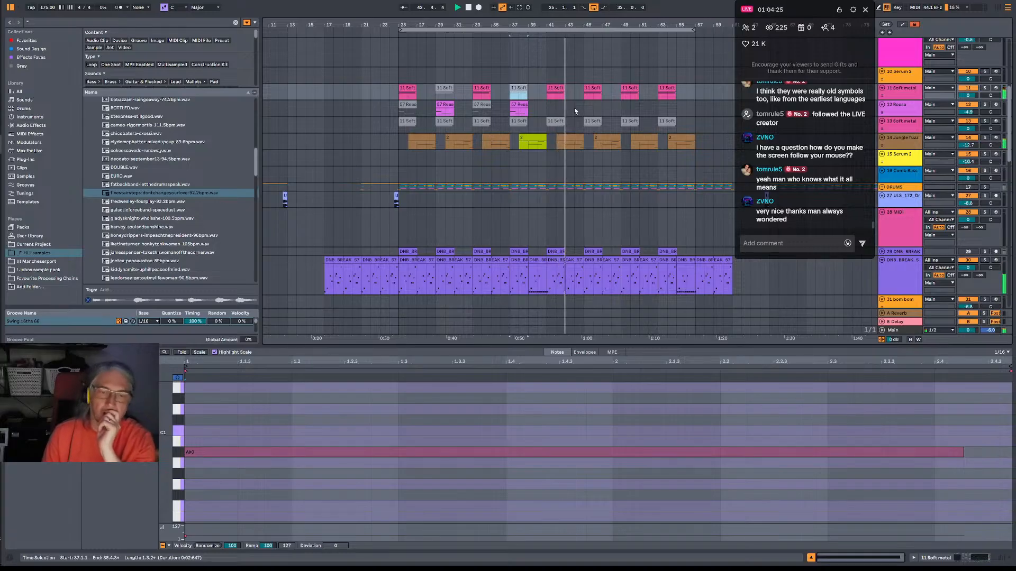
Stop playback and select all contents of the 32-bar loop starting at bar 25.
{"action": "left_click_drag", "start_coordinate": [400, 89], "coordinate": [585, 141]}
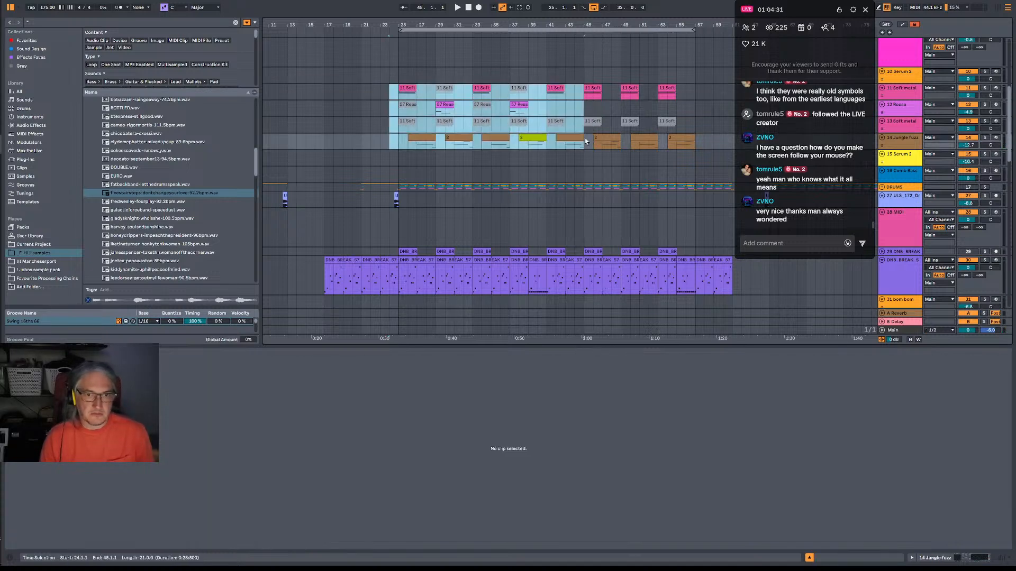
{"action": "key", "text": "space"}
{"action": "key", "text": "space"}
{"action": "mouse_move", "coordinate": [401, 30]}
{"action": "left_mouse_down"}
{"action": "mouse_move", "coordinate": [391, 30]}
{"action": "mouse_move", "coordinate": [400, 30]}
{"action": "left_mouse_up"}
{"action": "left_click", "coordinate": [496, 30]}
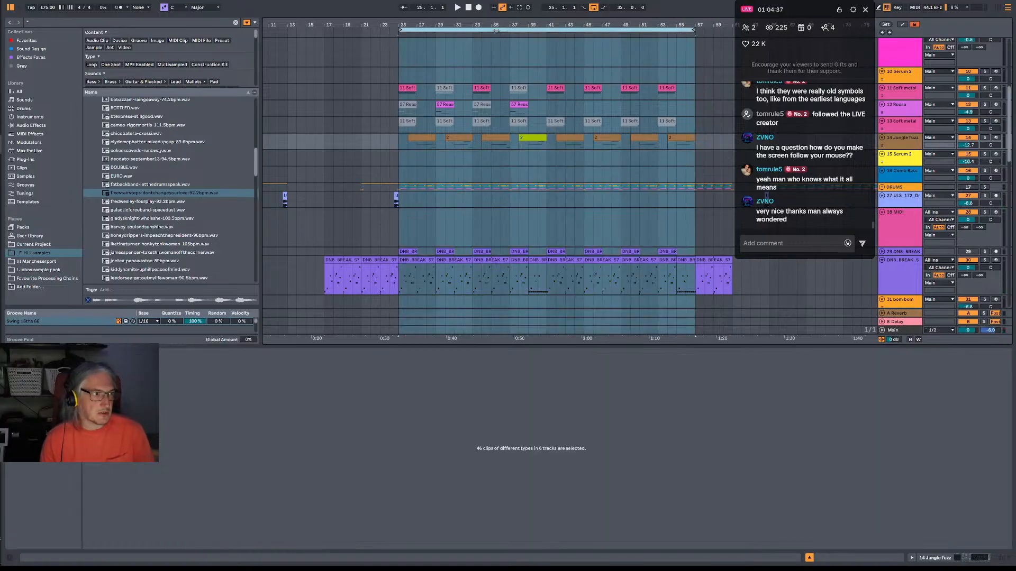
Start saving the Live Set under a new name in the 2. Splurge folder, keeping only "Overture" from the old name.
{"action": "key", "text": "ctrl+shift+s"}
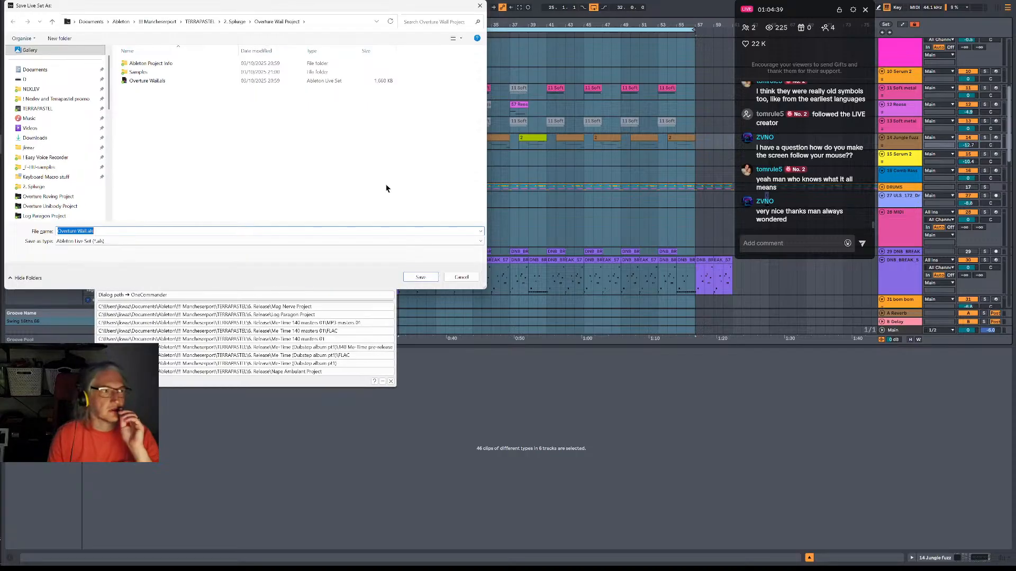
{"action": "left_click", "coordinate": [106, 230]}
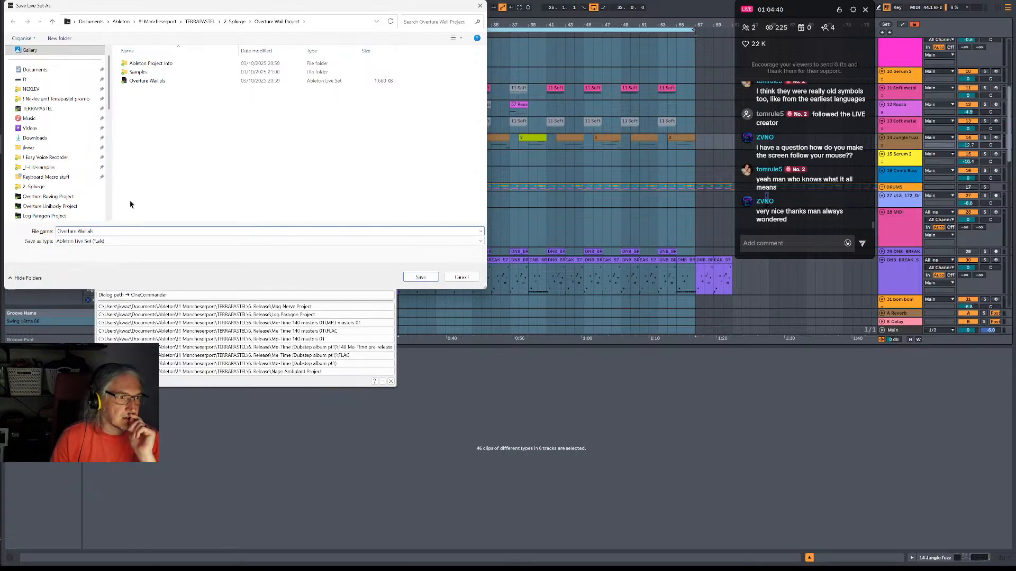
{"action": "left_click", "coordinate": [237, 21]}
{"action": "scroll", "coordinate": [162, 225], "scroll_direction": "down", "scroll_amount": 1}
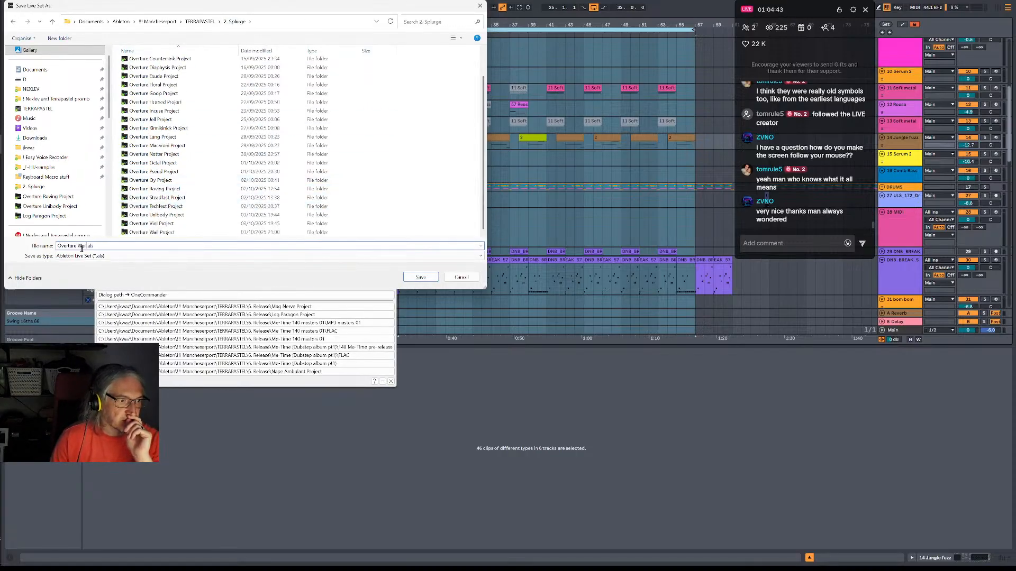
{"action": "left_click_drag", "start_coordinate": [78, 246], "coordinate": [129, 247]}
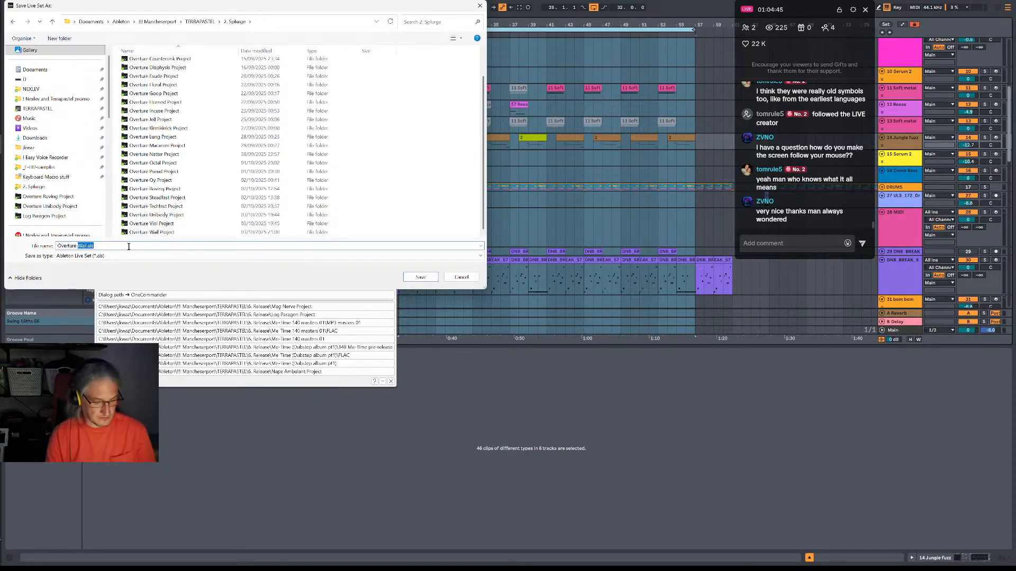
{"action": "key", "text": "BackSpace"}
Switch to the browser, open WordFinder's Random Word Generator, and generate words starting with X.
{"action": "key", "text": "alt+Tab"}
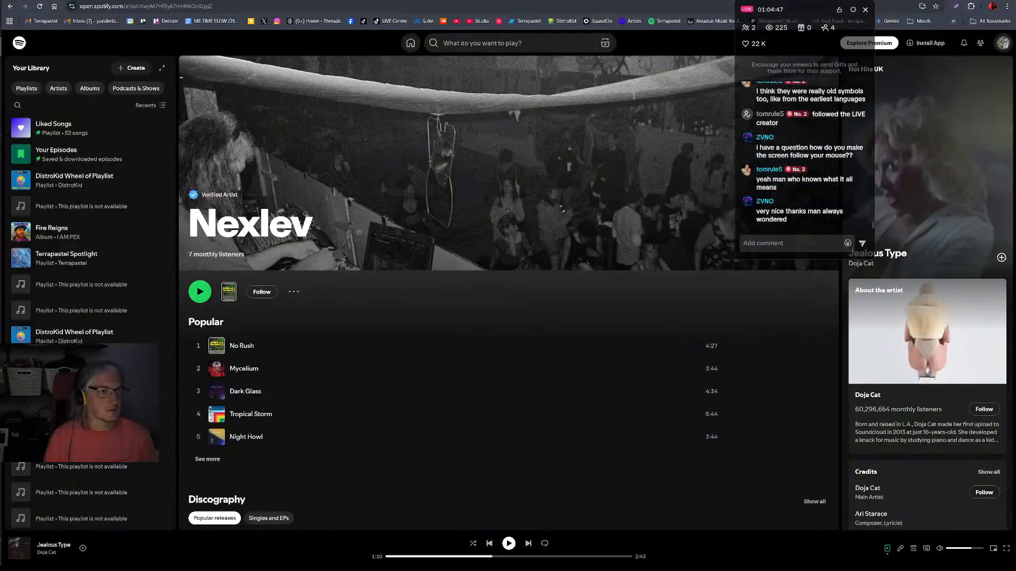
{"action": "key", "text": "ctrl+t"}
{"action": "type", "text": "w"}
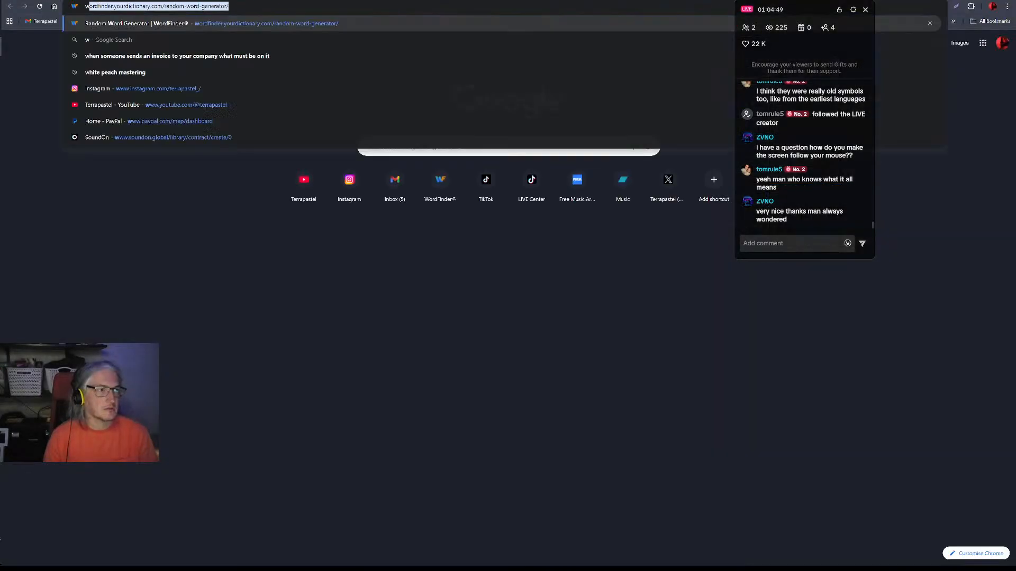
{"action": "left_click", "coordinate": [191, 23]}
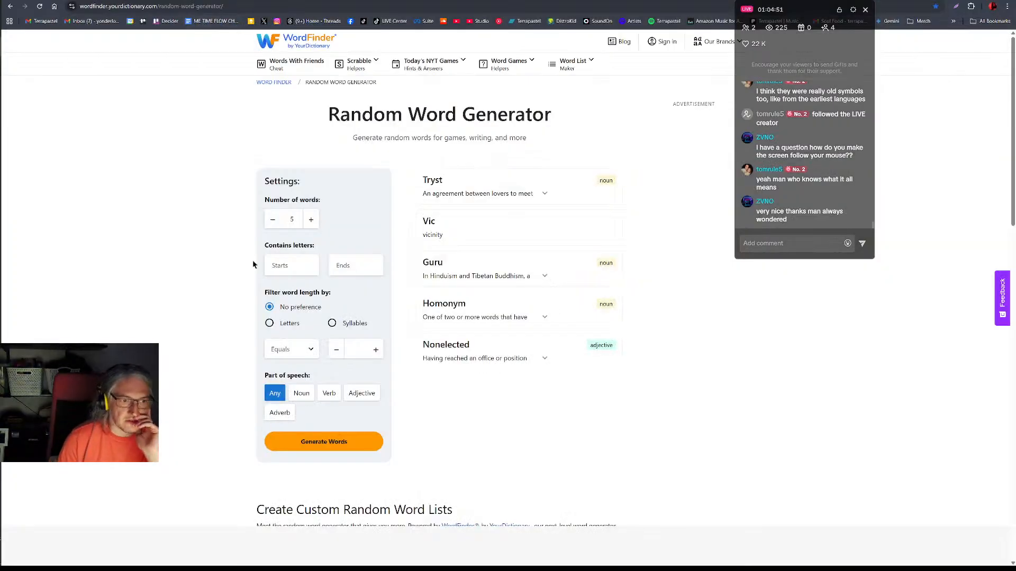
{"action": "left_click", "coordinate": [276, 263]}
{"action": "type", "text": "X"}
{"action": "left_click", "coordinate": [373, 443]}
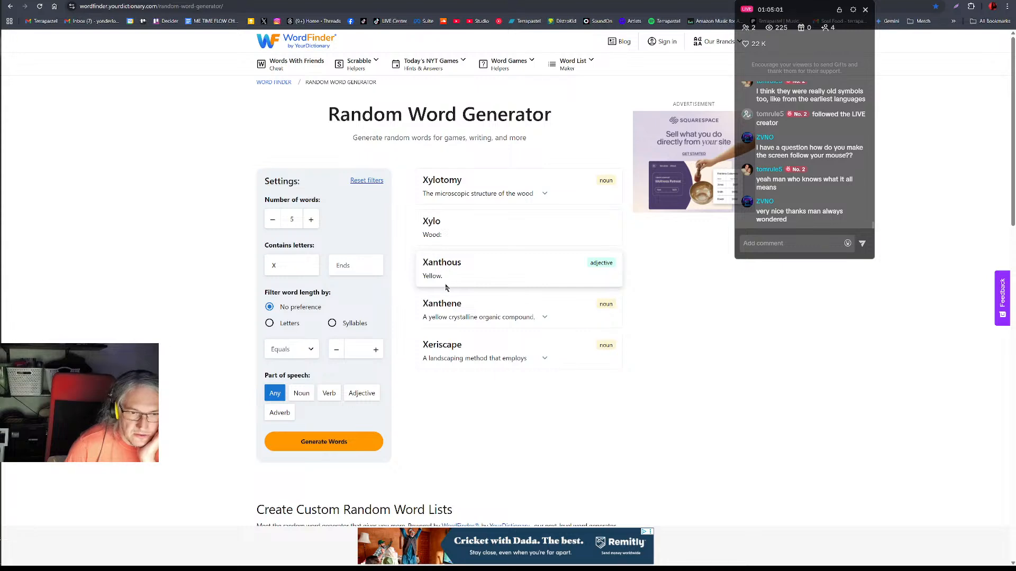
Switch back to Ableton Live and save the set as "Overture Xanthous".
{"action": "key", "text": "alt+Tab"}
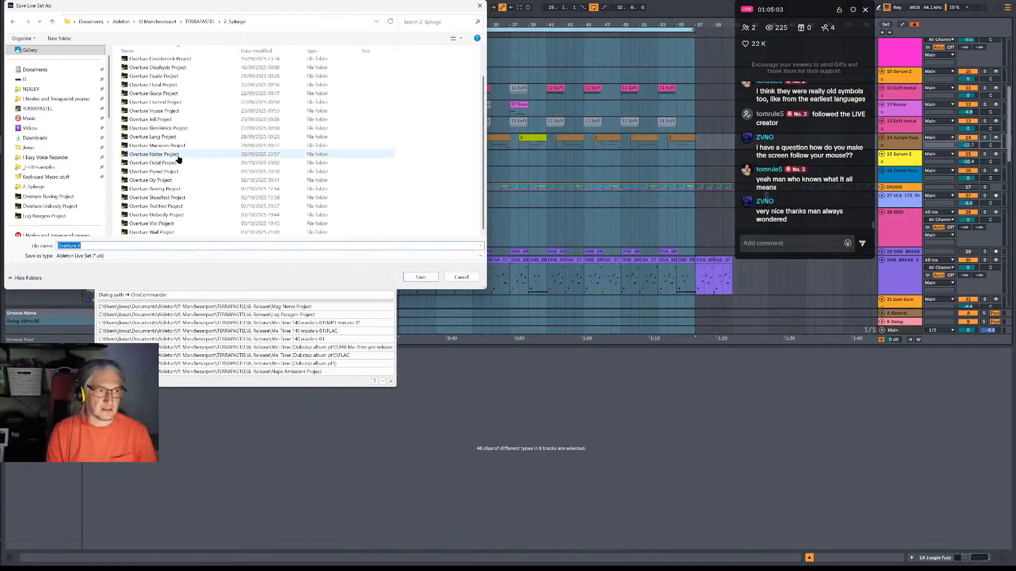
{"action": "left_click", "coordinate": [101, 246]}
{"action": "type", "text": "anthous"}
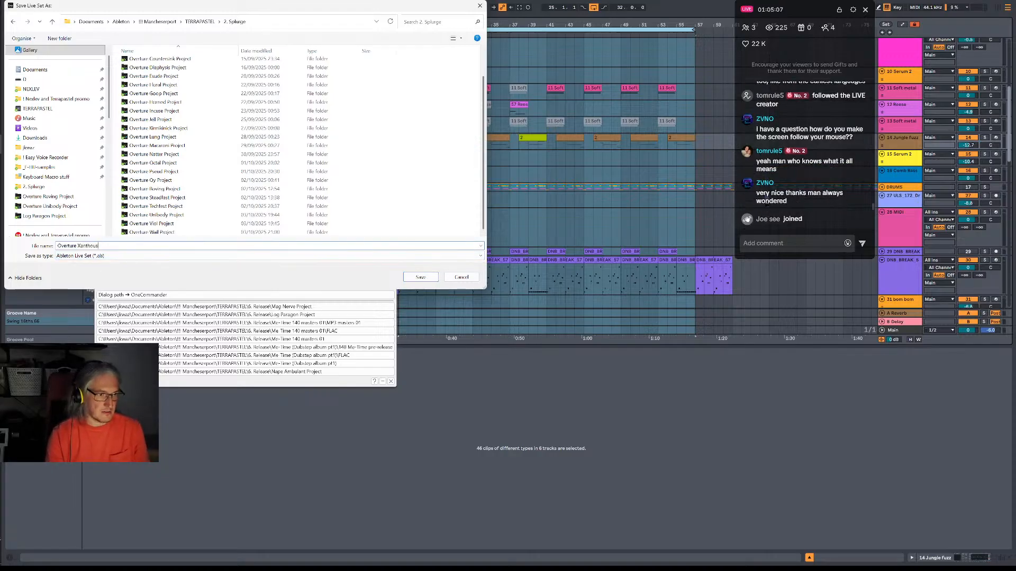
{"action": "key", "text": "Return"}
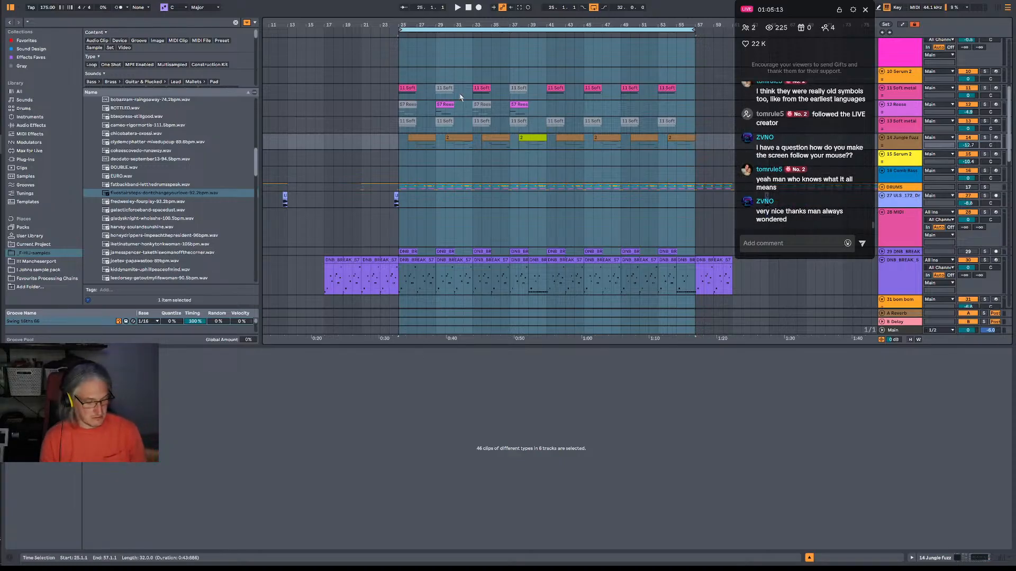
Export the 32-bar selection as "Overture Xanthous.mp3" into the Overture Xanthous Project folder.
{"action": "key", "text": "ctrl+shift+r"}
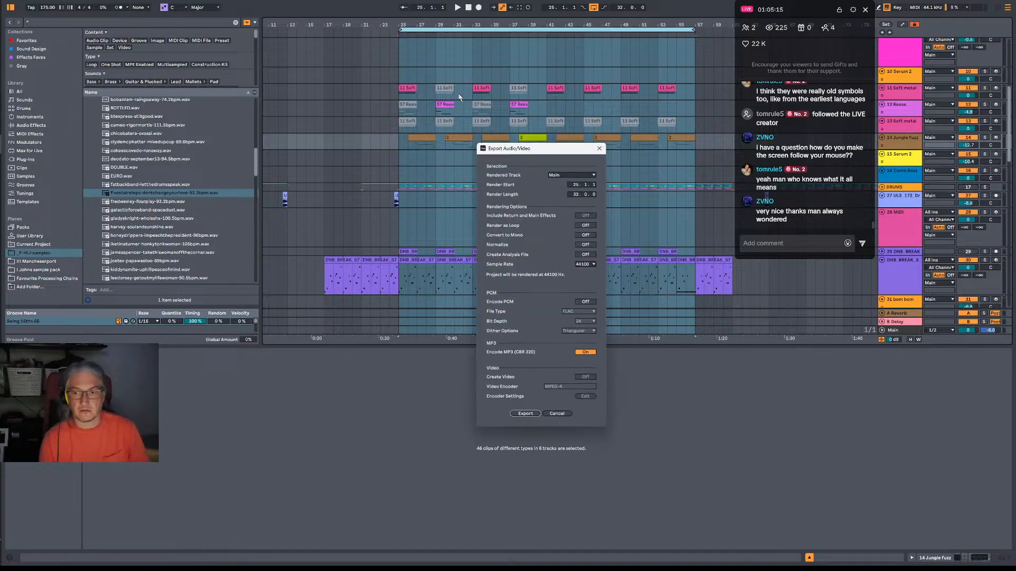
{"action": "left_click", "coordinate": [526, 416]}
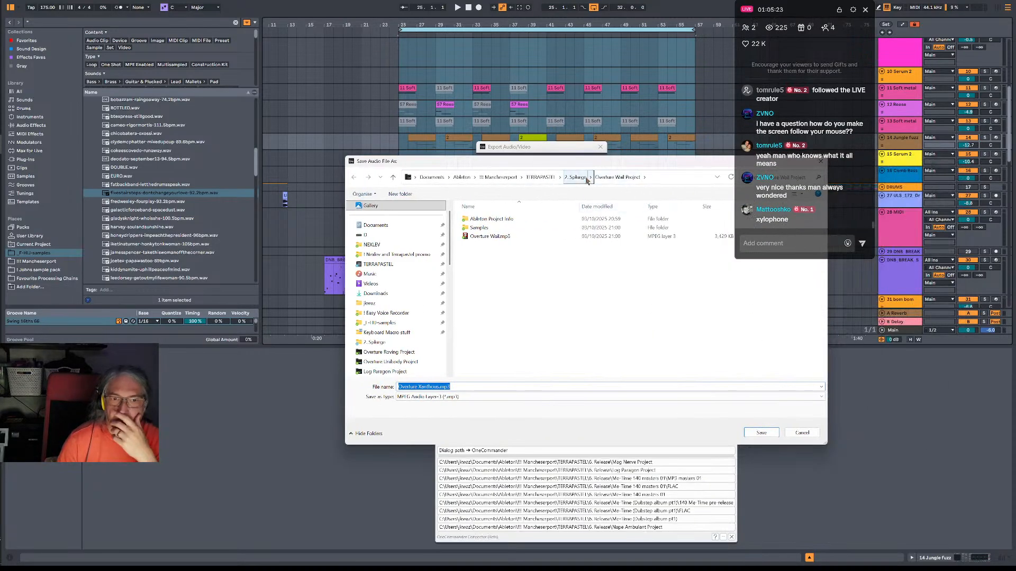
{"action": "left_click", "coordinate": [590, 180]}
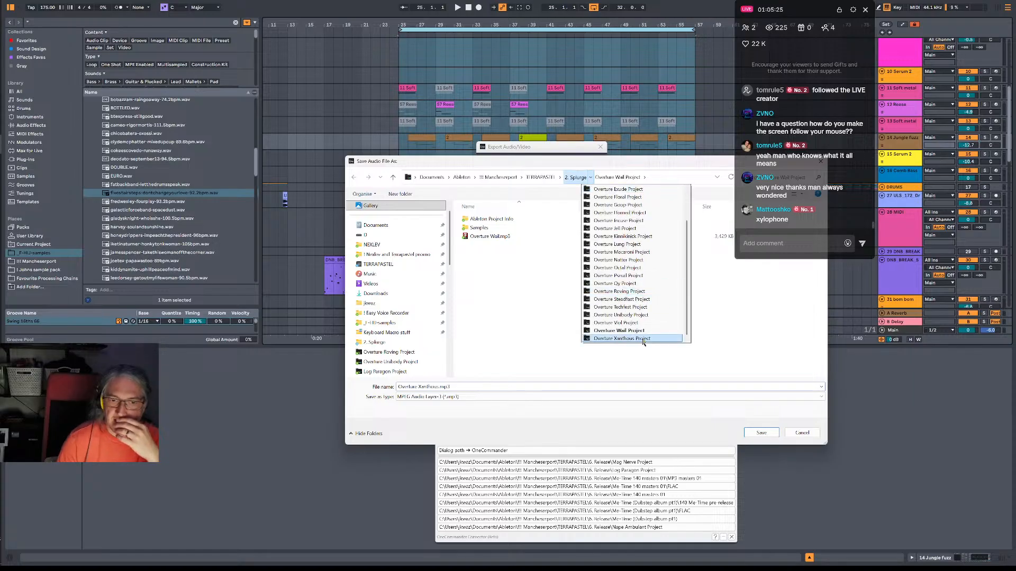
{"action": "left_click", "coordinate": [641, 339]}
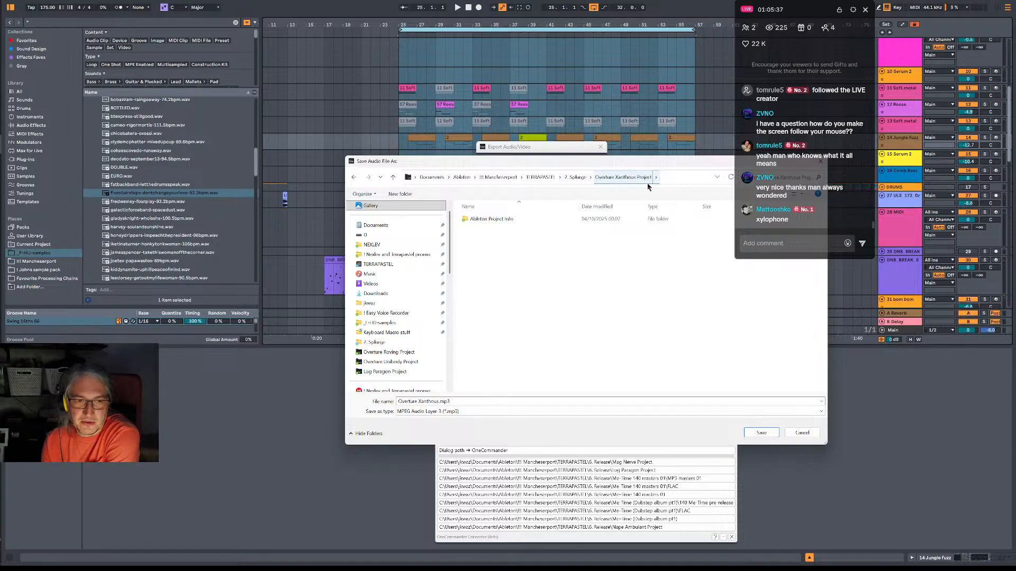
{"action": "left_click", "coordinate": [757, 433]}
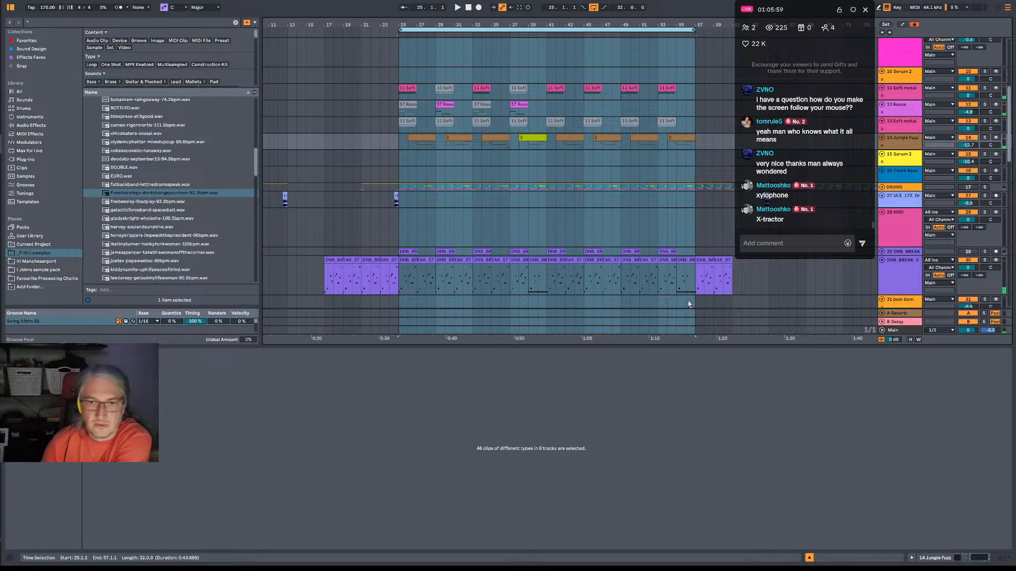
Try out an empty one-bar MIDI clip at bar 25 on the empty MIDI track and delete it.
{"action": "right_click", "coordinate": [413, 233]}
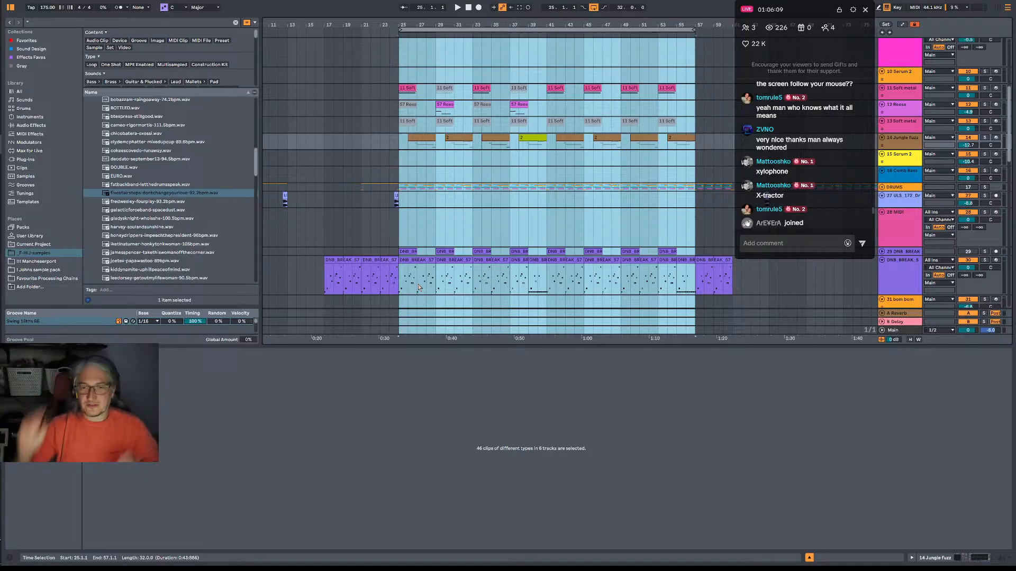
{"action": "left_click", "coordinate": [401, 230]}
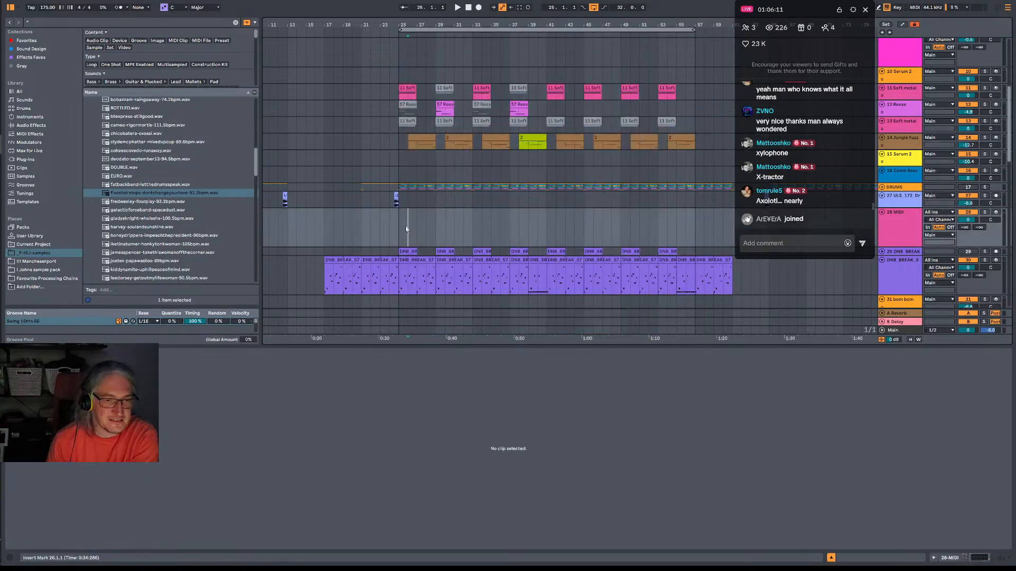
{"action": "key", "text": "ctrl+shift+m"}
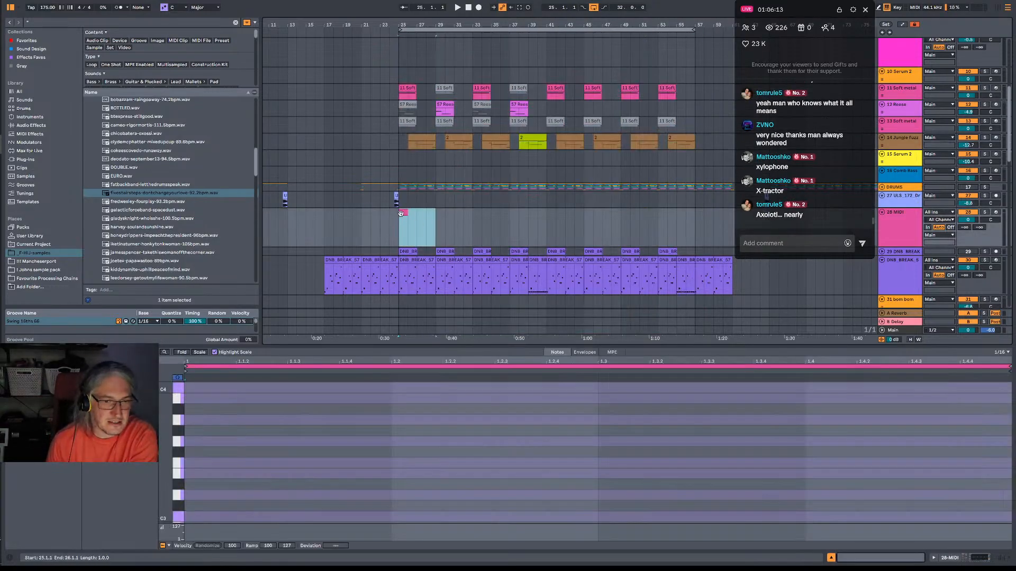
{"action": "key", "text": "Delete"}
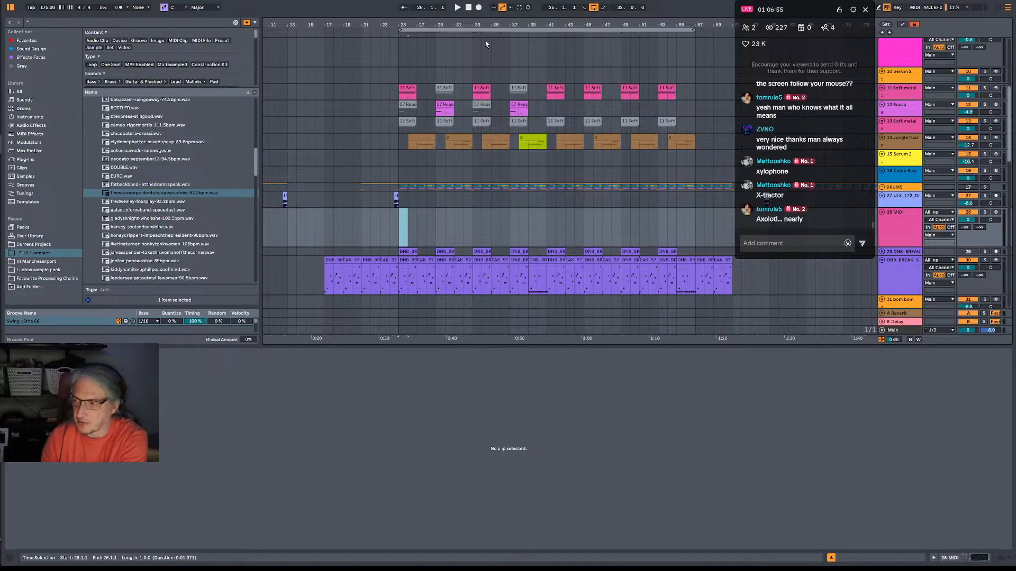
{"action": "left_click_drag", "start_coordinate": [397, 234], "coordinate": [437, 264]}
{"action": "double_click", "coordinate": [402, 229]}
{"action": "left_click_drag", "start_coordinate": [402, 230], "coordinate": [444, 267]}
{"action": "left_click", "coordinate": [426, 235]}
{"action": "left_click", "coordinate": [402, 213]}
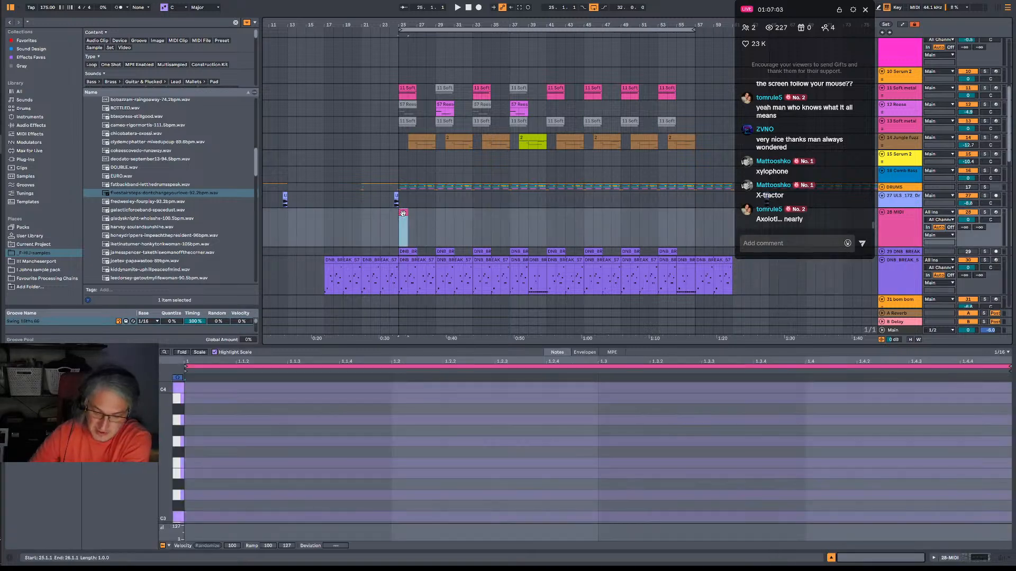
{"action": "key", "text": "Delete"}
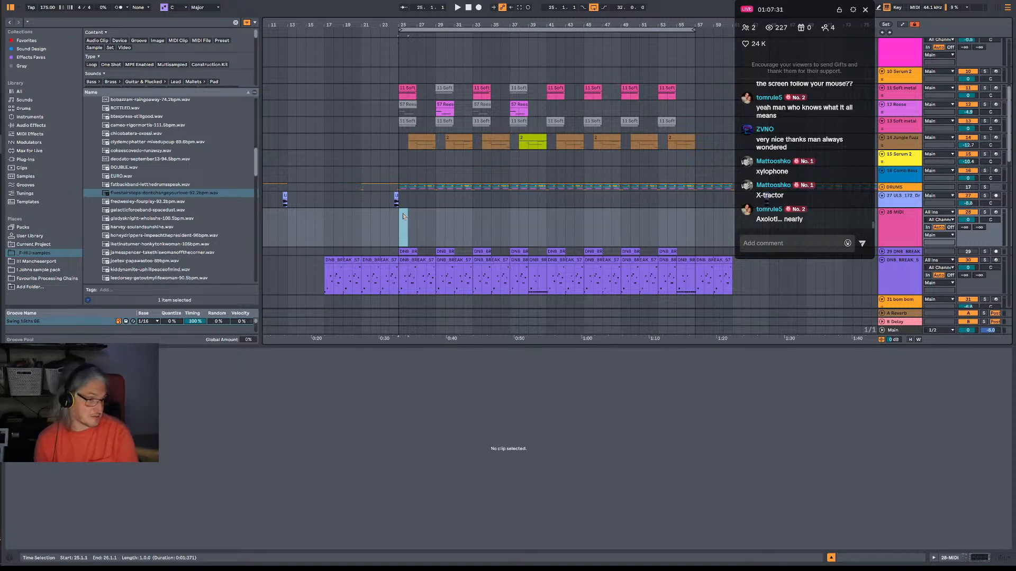
{"action": "left_click", "coordinate": [500, 224]}
{"action": "left_click_drag", "start_coordinate": [604, 24], "coordinate": [495, 25]}
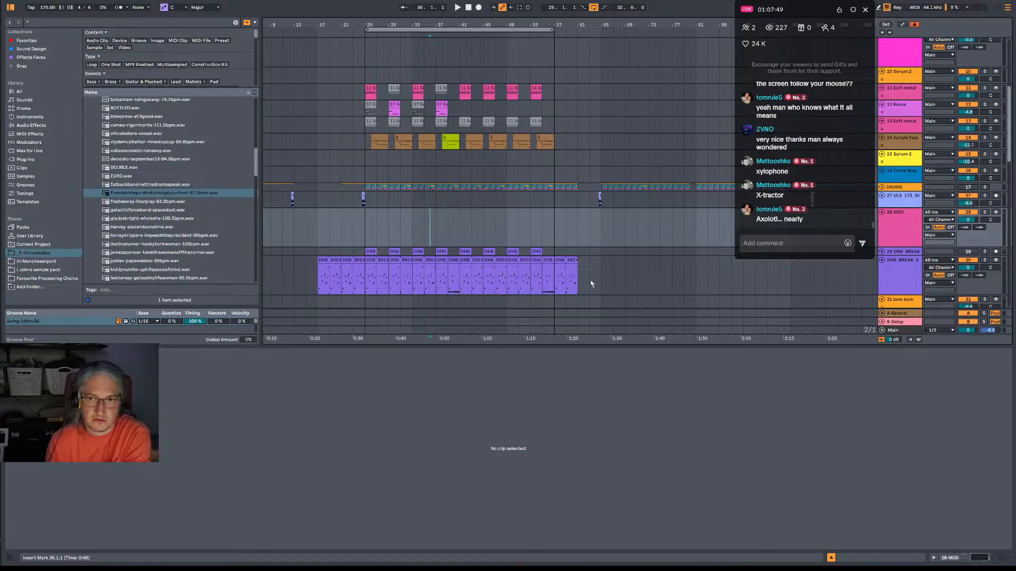
{"action": "left_click", "coordinate": [542, 280]}
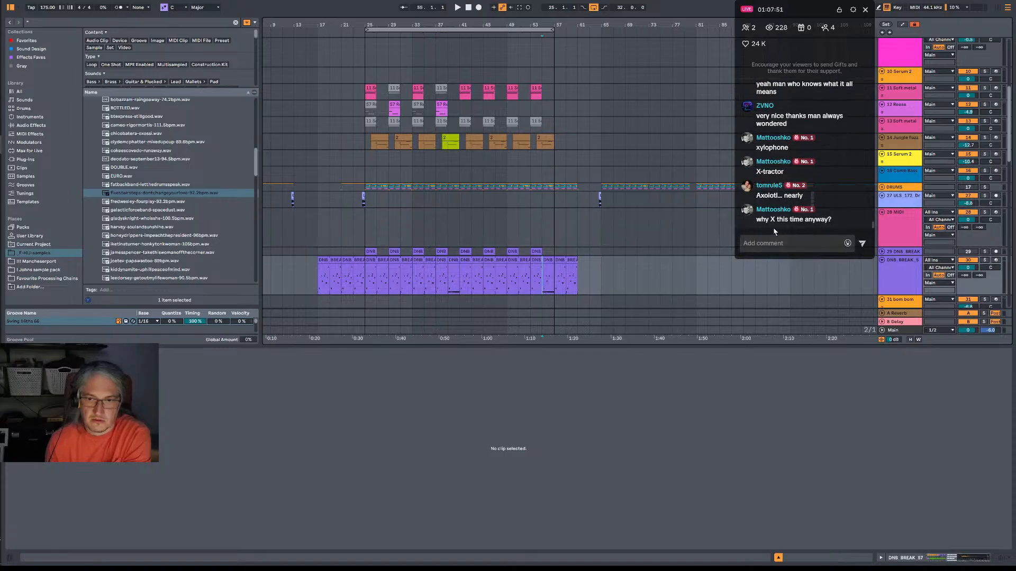
{"action": "left_click", "coordinate": [14, 2]}
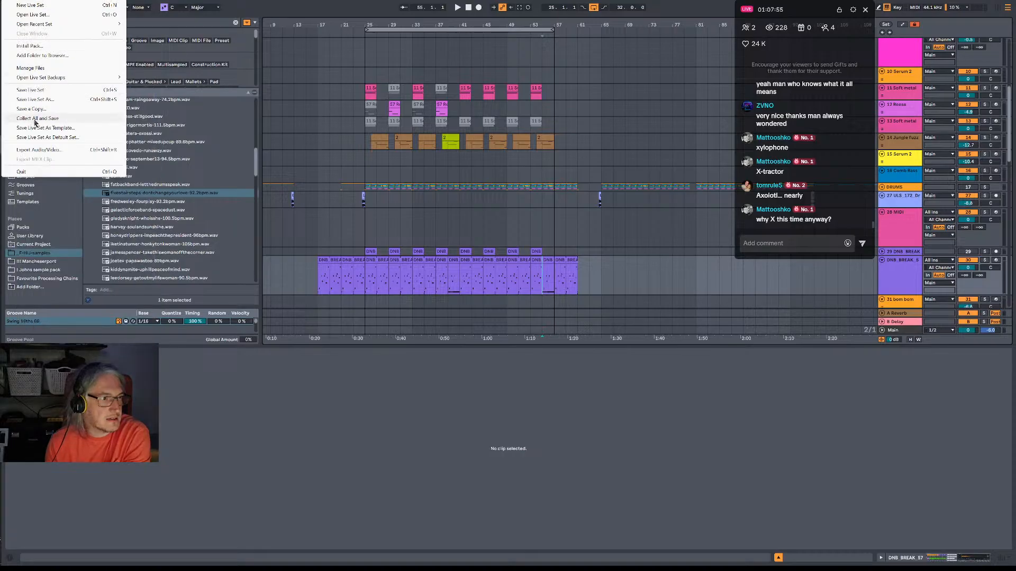
{"action": "left_click", "coordinate": [35, 99]}
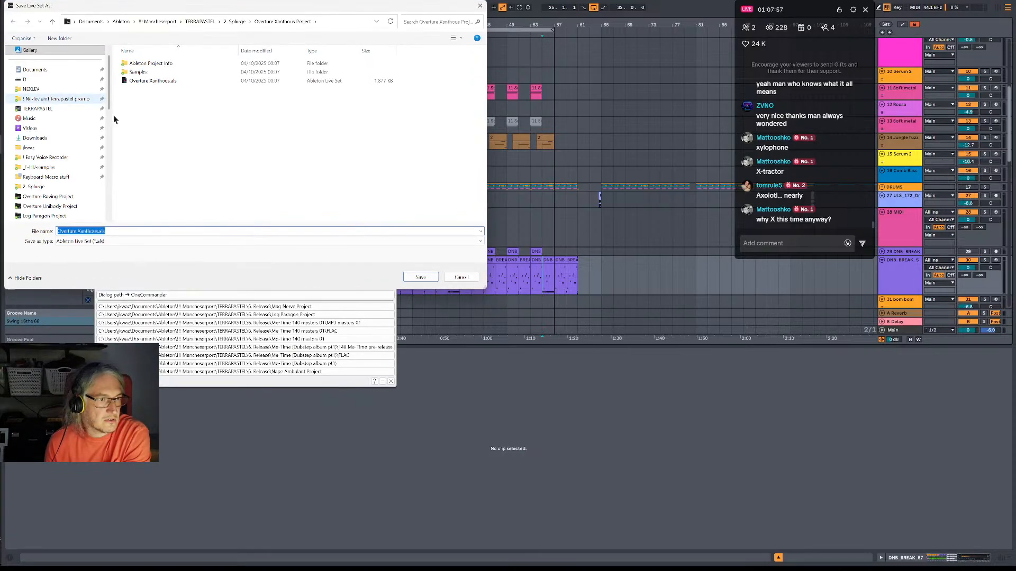
{"action": "left_click", "coordinate": [463, 276]}
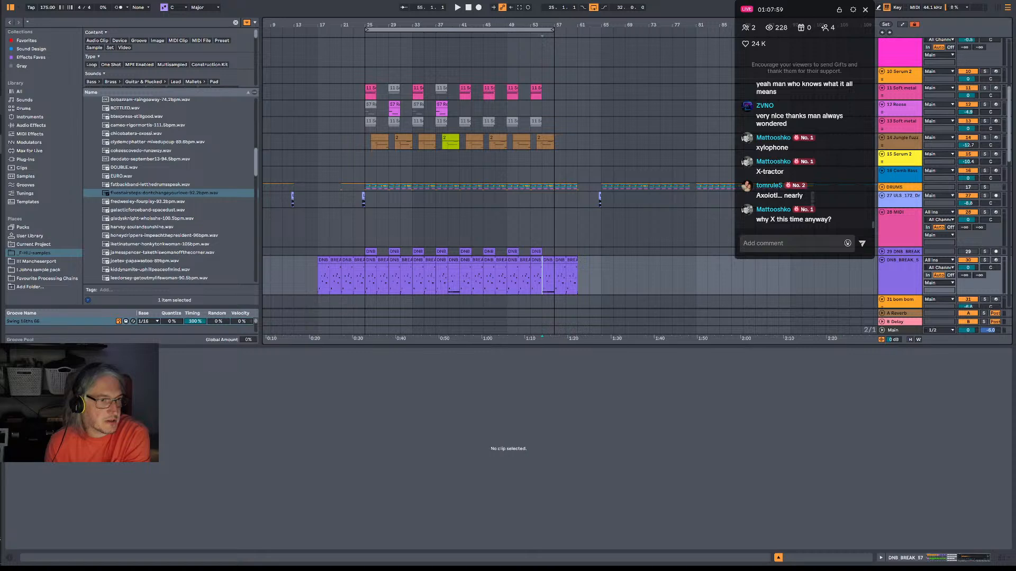
Switch to OneCommander and look through the Overture projects in the 2. Splurge folder, including the contents of Overture Pseud Project.
{"action": "key", "text": "alt+Tab"}
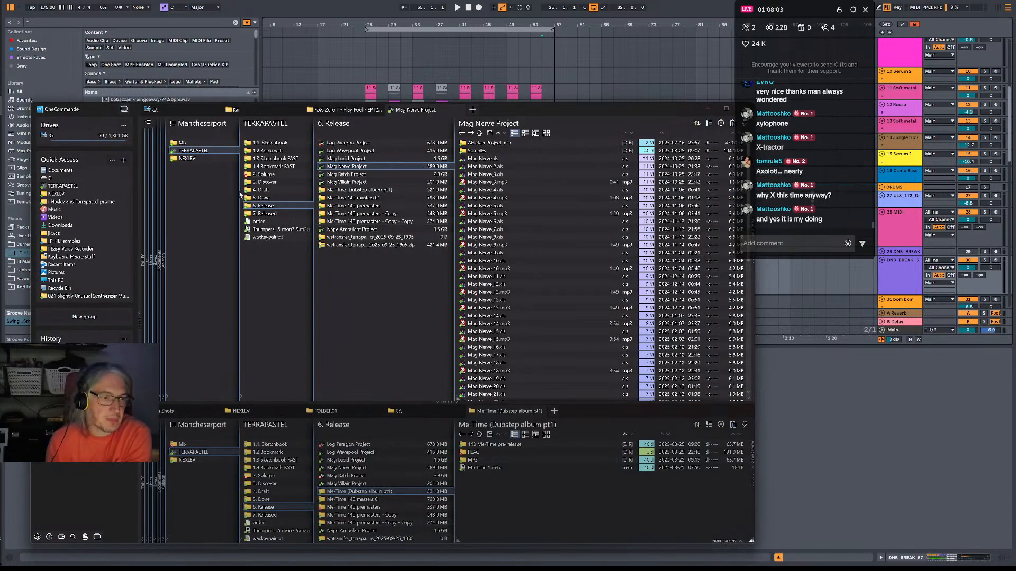
{"action": "left_click", "coordinate": [266, 174]}
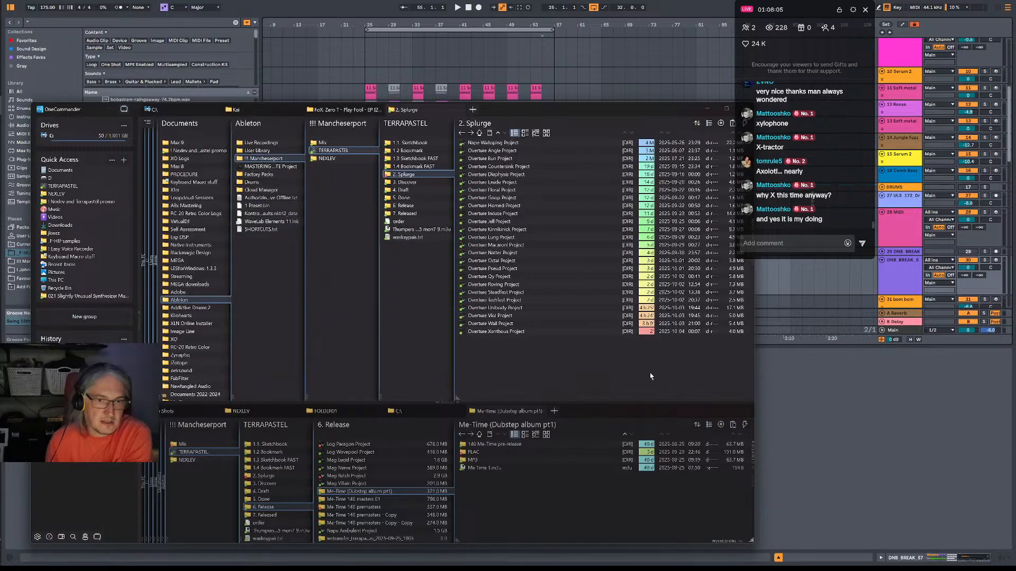
{"action": "left_click_drag", "start_coordinate": [623, 379], "coordinate": [503, 135]}
{"action": "left_click", "coordinate": [548, 377]}
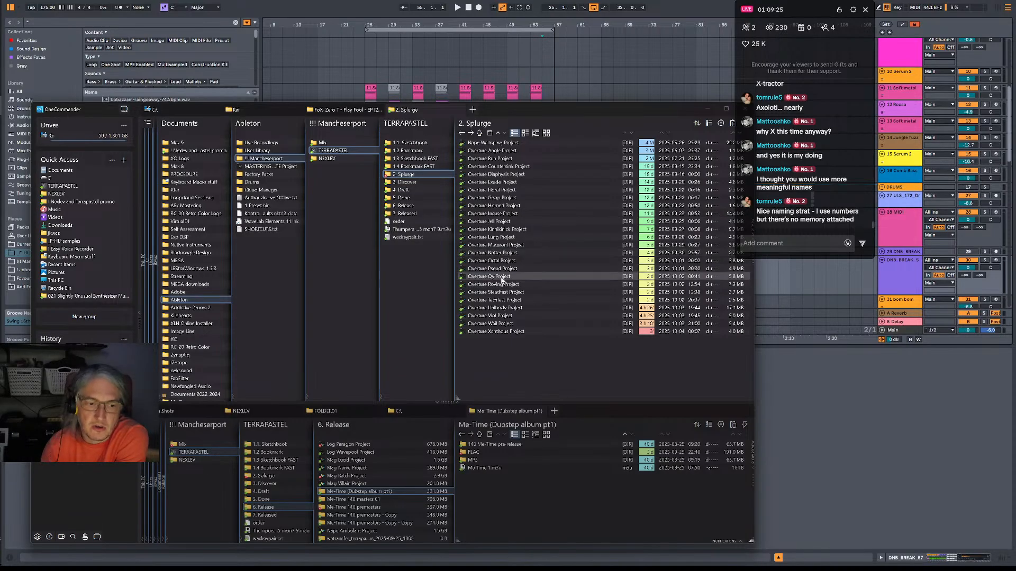
{"action": "left_click", "coordinate": [492, 268]}
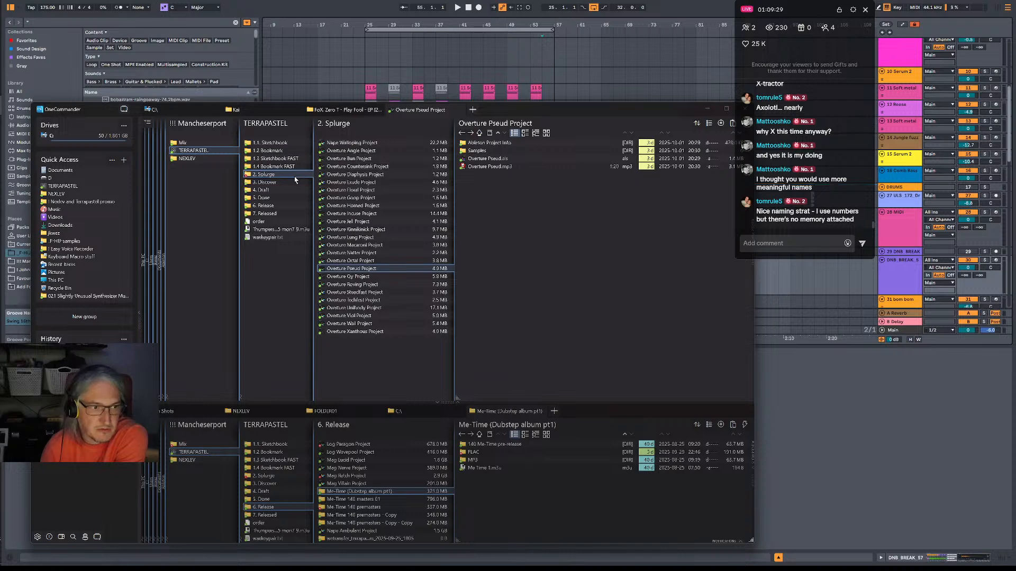
{"action": "left_click", "coordinate": [278, 174]}
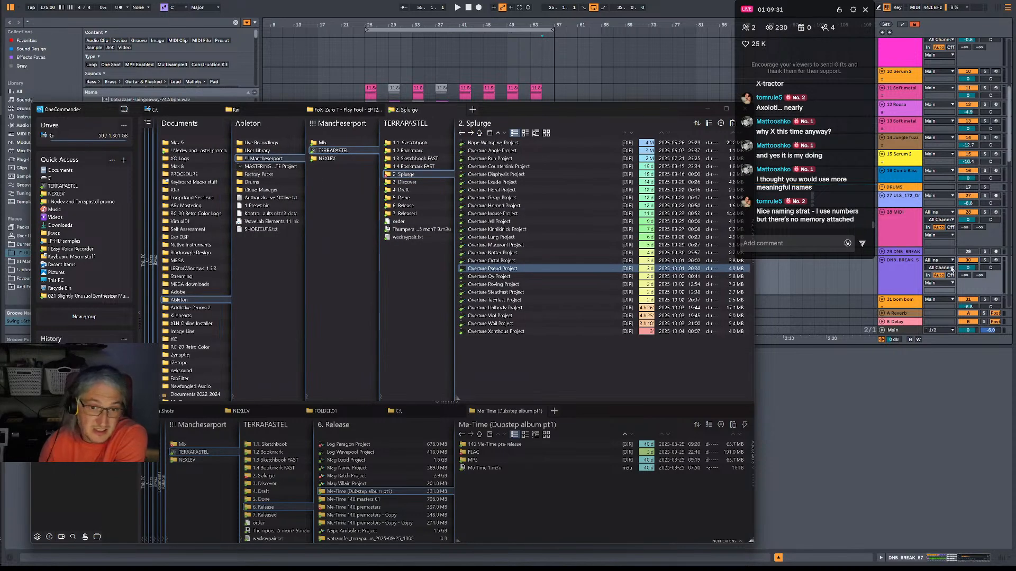
Review the projects in the 5. Done and 6. Release folders and look through the saved versions in Mag Nerve Project.
{"action": "left_click", "coordinate": [404, 198]}
{"action": "left_click", "coordinate": [415, 206]}
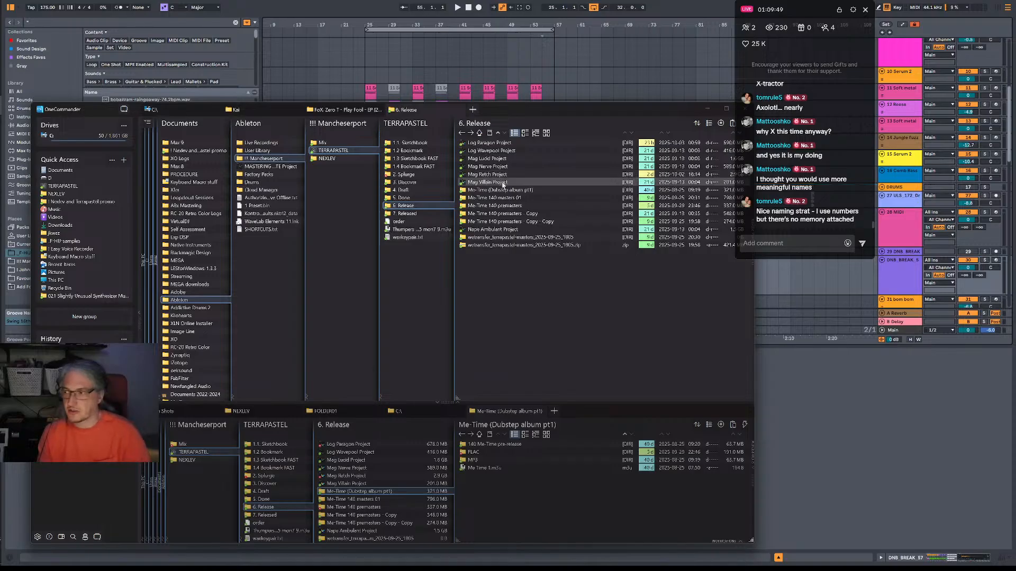
{"action": "left_click", "coordinate": [490, 167]}
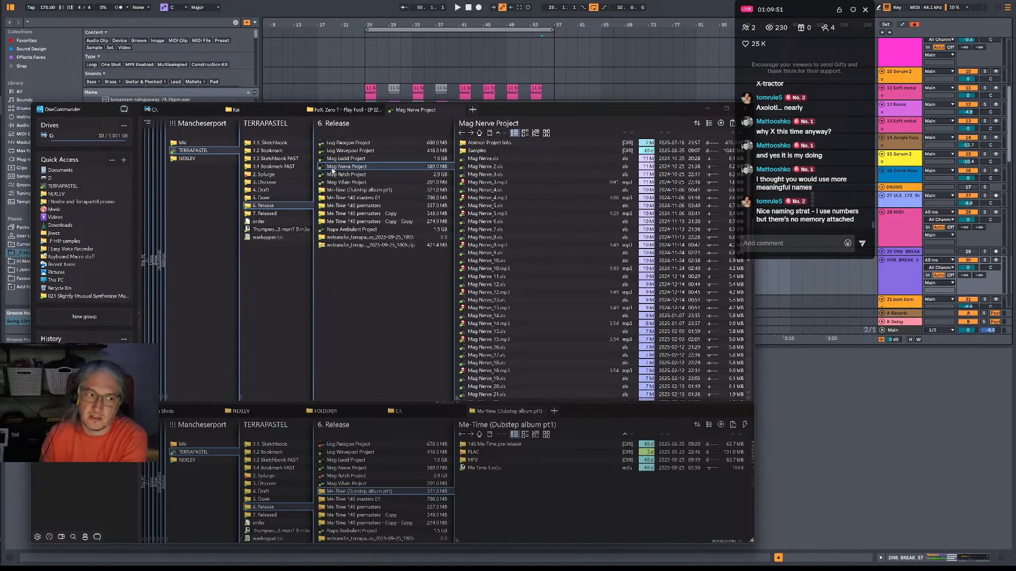
{"action": "scroll", "coordinate": [561, 371], "scroll_direction": "down", "scroll_amount": 12}
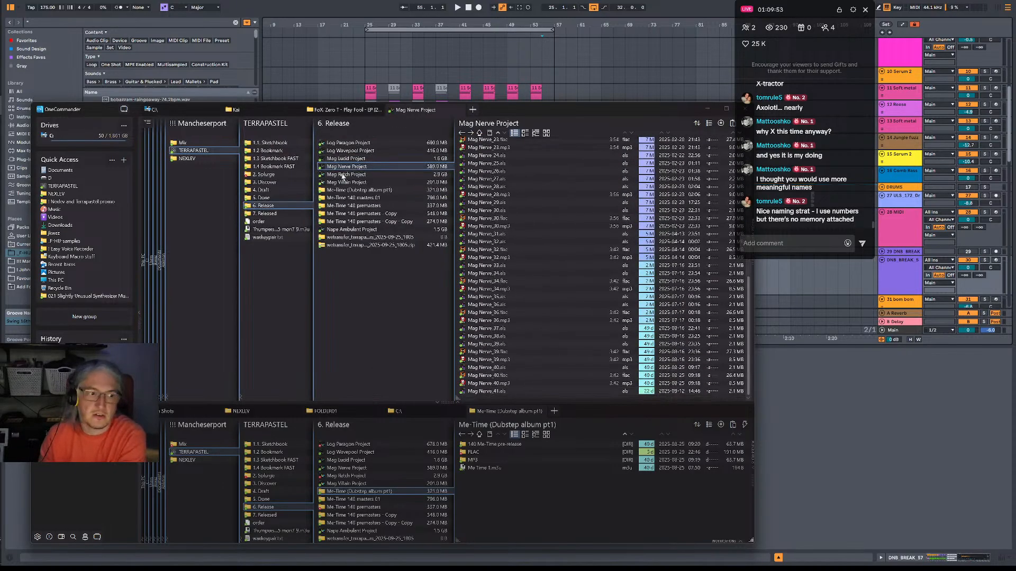
{"action": "left_click", "coordinate": [291, 206]}
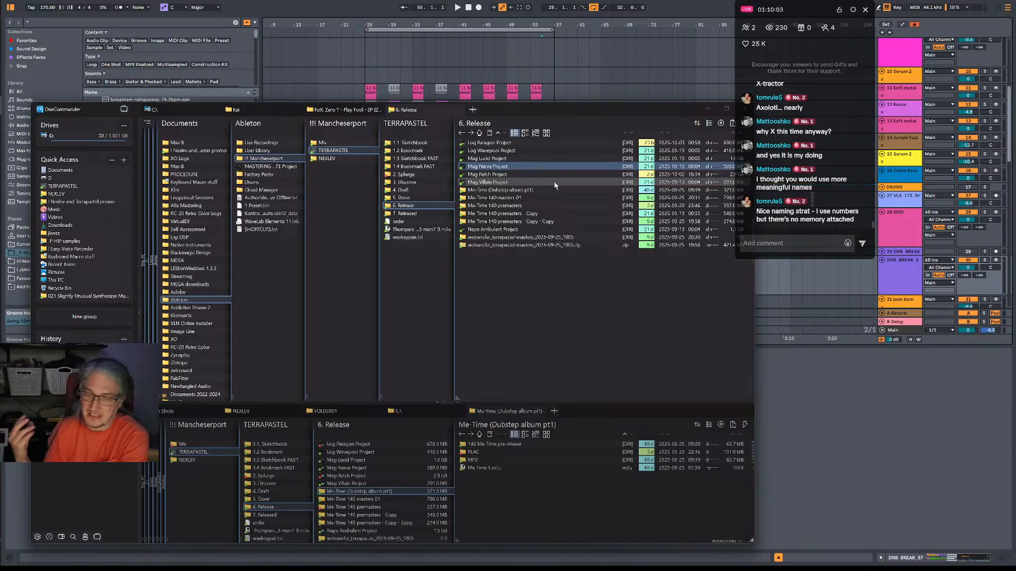
{"action": "left_click", "coordinate": [610, 330]}
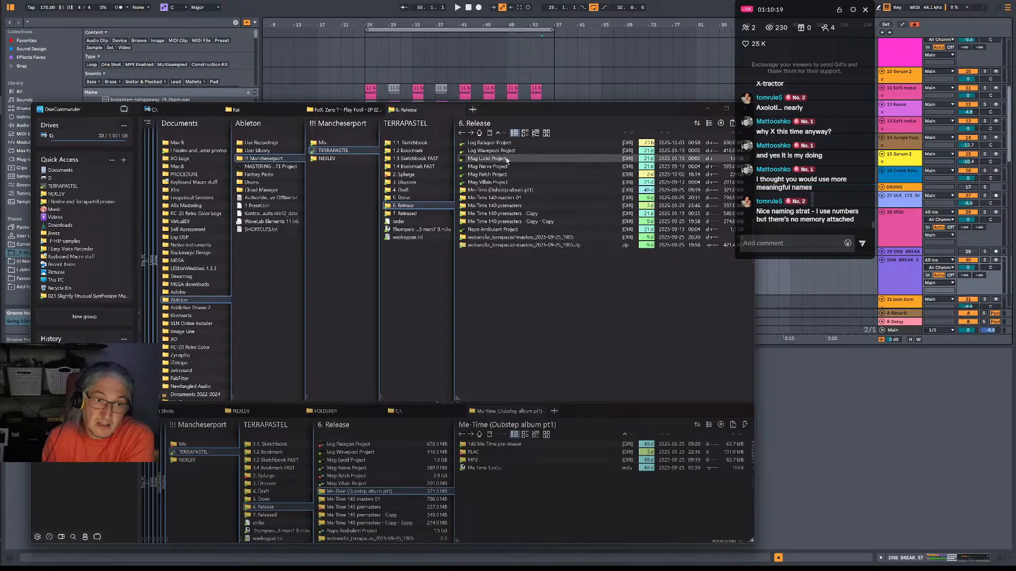
Compare the 5. Done and 6. Release folders again and open Mag Villain Project to view its versions.
{"action": "left_click", "coordinate": [408, 198]}
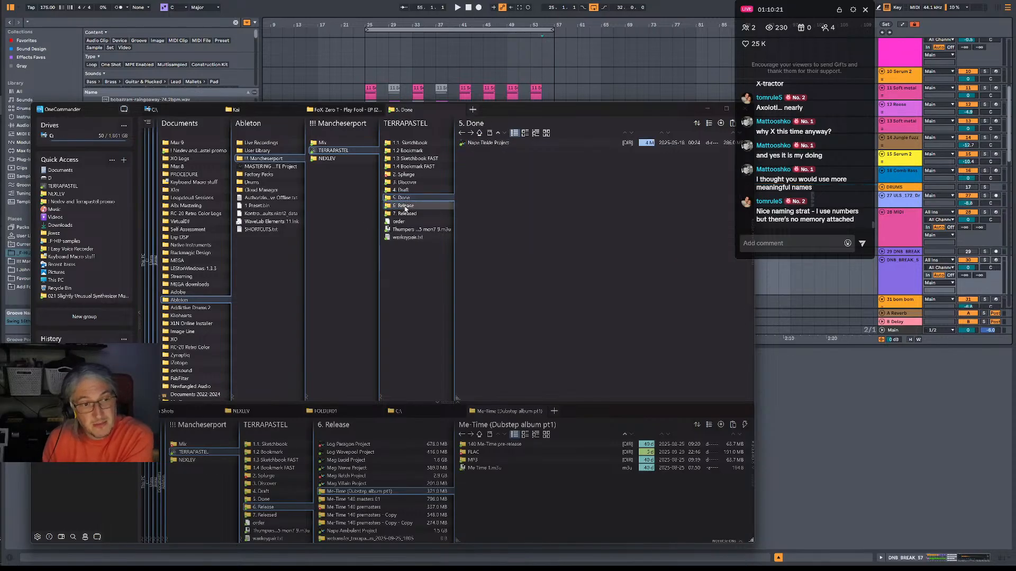
{"action": "left_click", "coordinate": [409, 203]}
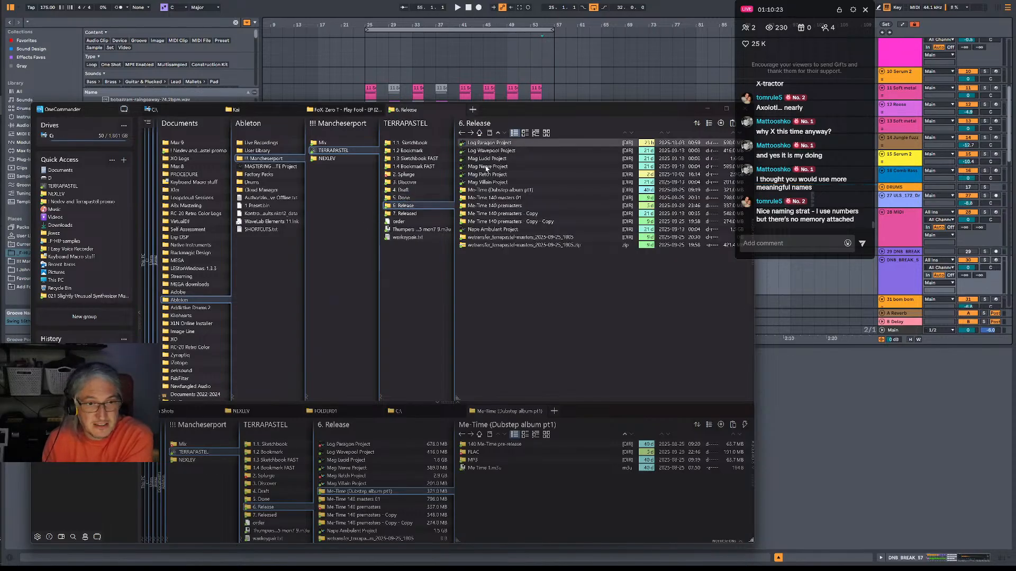
{"action": "left_click", "coordinate": [488, 182]}
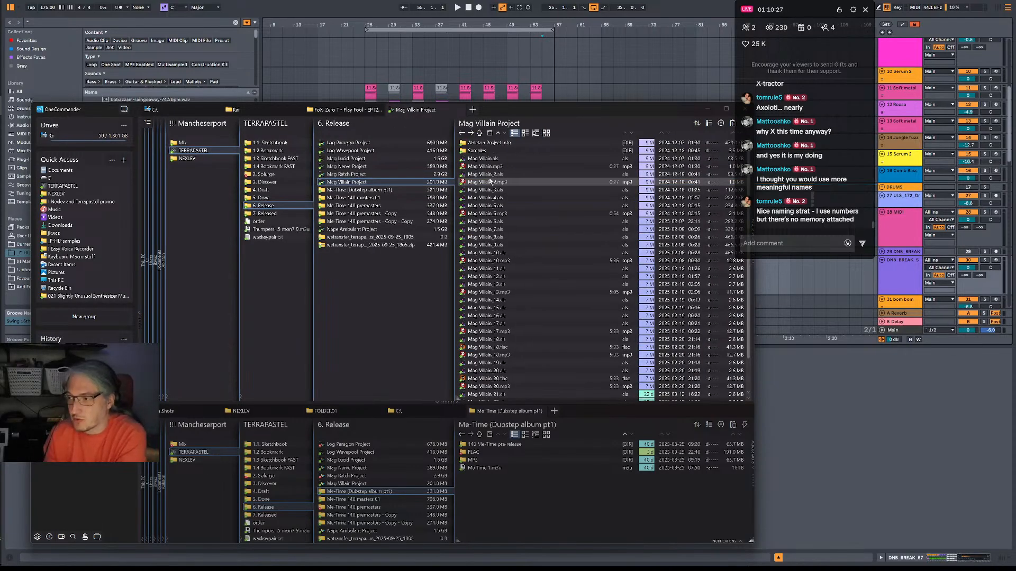
Switch back to Ableton Live and select bars 25 to 29 from the empty 28 MIDI track down to the DNB BREAK track.
{"action": "left_click", "coordinate": [277, 19]}
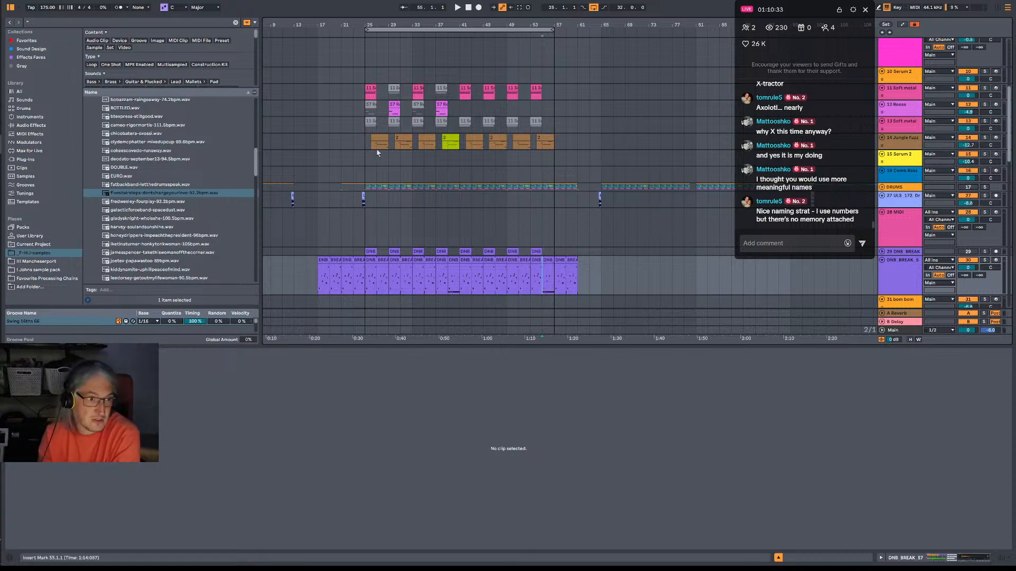
{"action": "left_click_drag", "start_coordinate": [256, 168], "coordinate": [257, 178]}
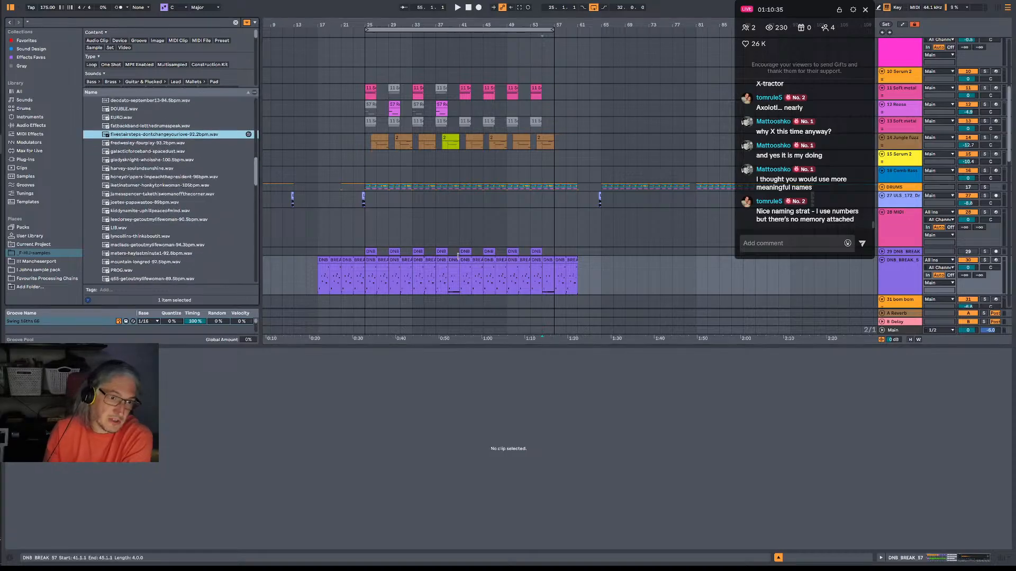
{"action": "left_click_drag", "start_coordinate": [364, 211], "coordinate": [394, 262]}
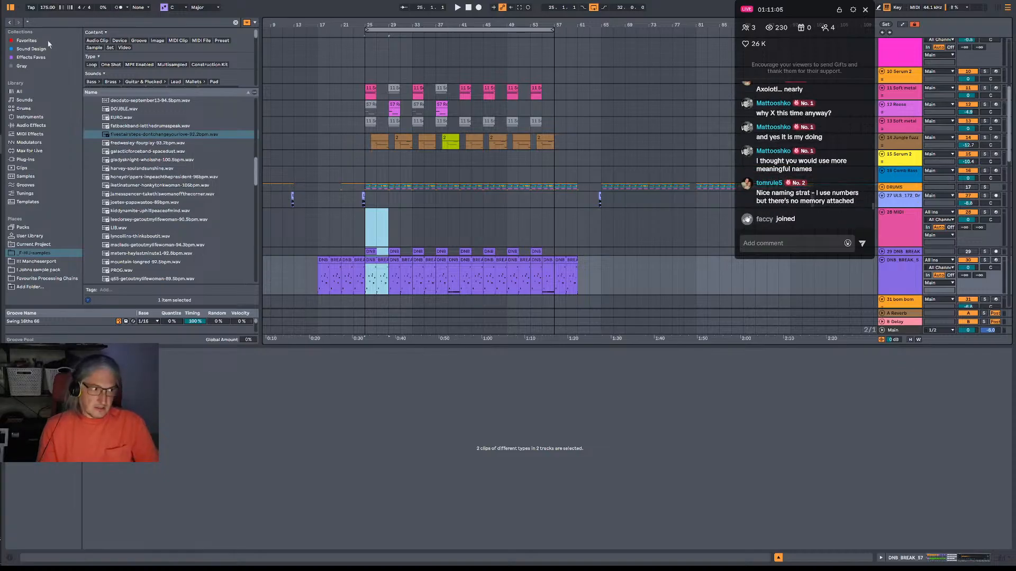
Return to OneCommander and examine the version history in Mag Villain Project and Mag Retch Project, down to the newest files.
{"action": "left_click", "coordinate": [1, 124]}
{"action": "scroll", "coordinate": [567, 170], "scroll_direction": "down", "scroll_amount": 2}
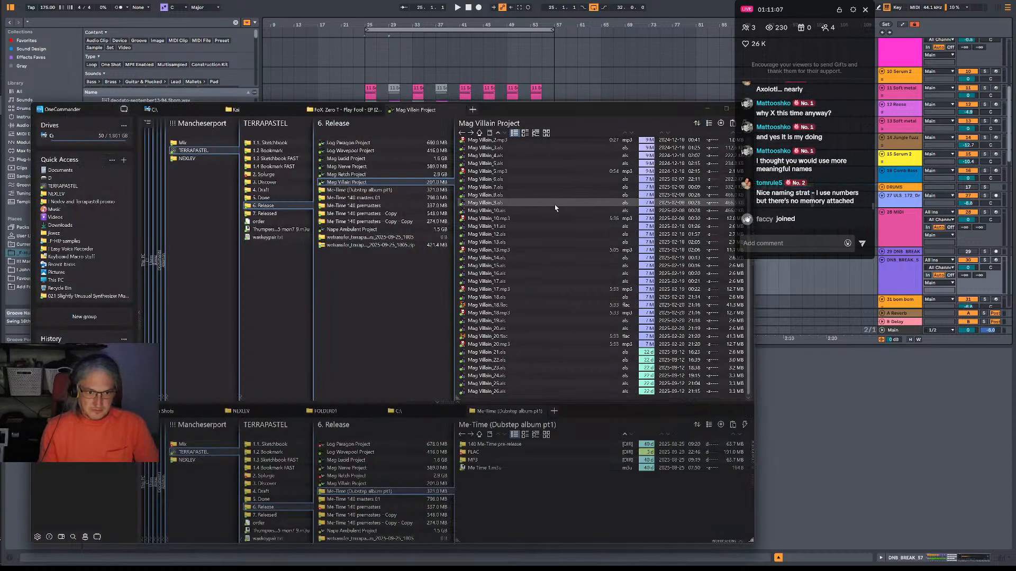
{"action": "left_click", "coordinate": [357, 174]}
{"action": "scroll", "coordinate": [529, 294], "scroll_direction": "down", "scroll_amount": 15}
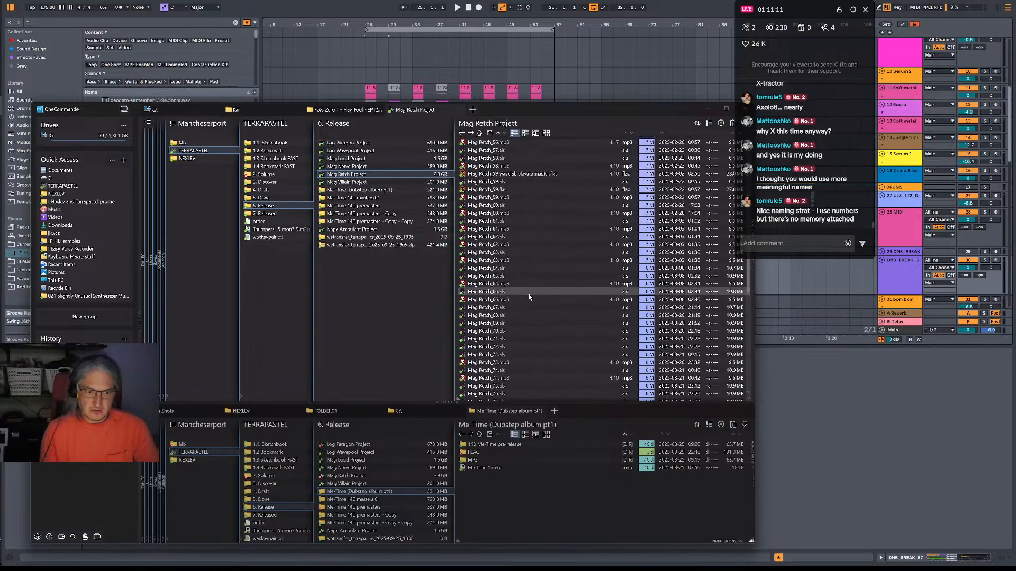
{"action": "scroll", "coordinate": [529, 296], "scroll_direction": "up", "scroll_amount": 10}
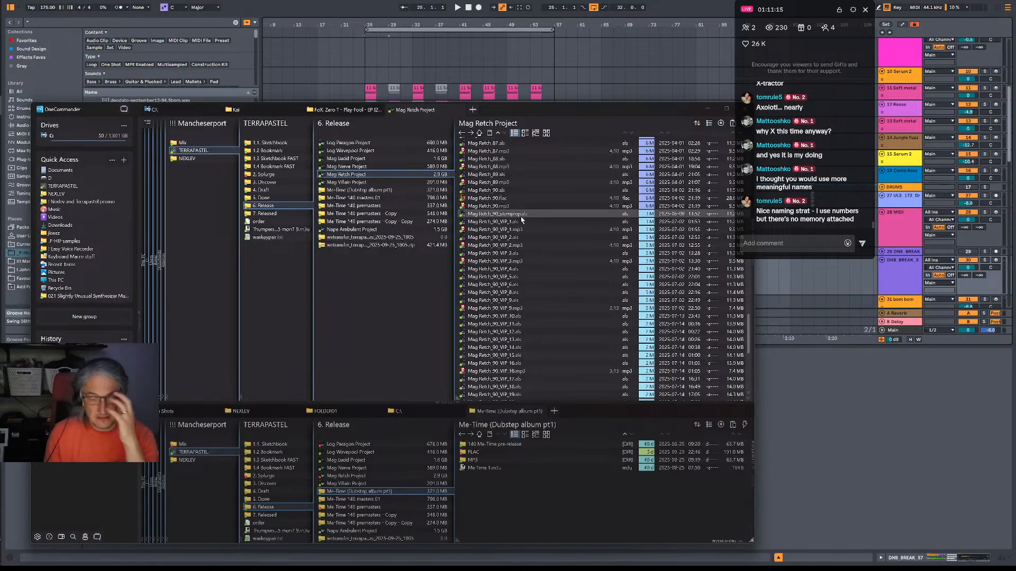
{"action": "scroll", "coordinate": [523, 220], "scroll_direction": "down", "scroll_amount": 12}
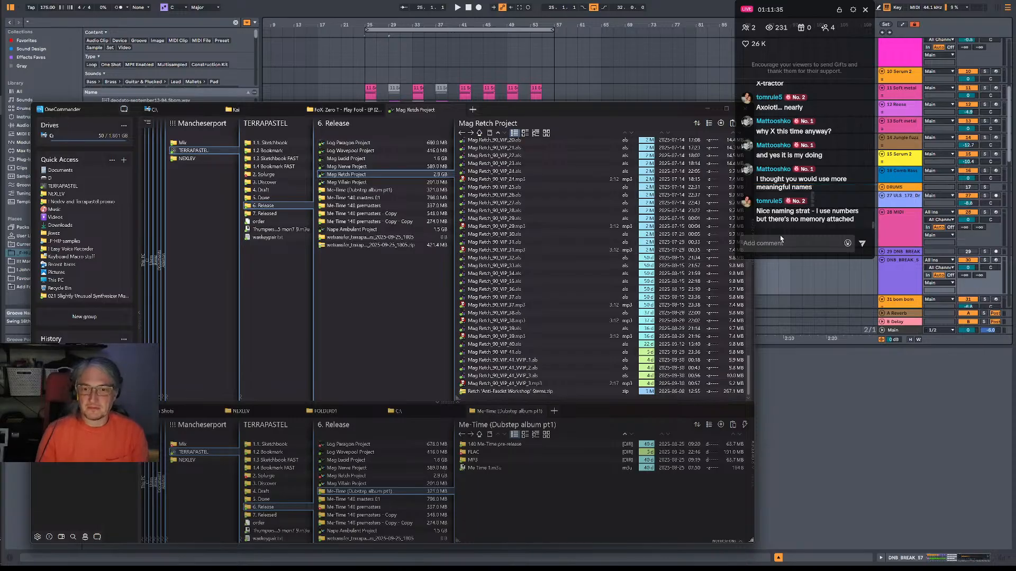
Play Mag Retch_90_VIP_41_VVIP_3.mp3 in foobar2000 from about 0:26, and close the player.
{"action": "double_click", "coordinate": [543, 384]}
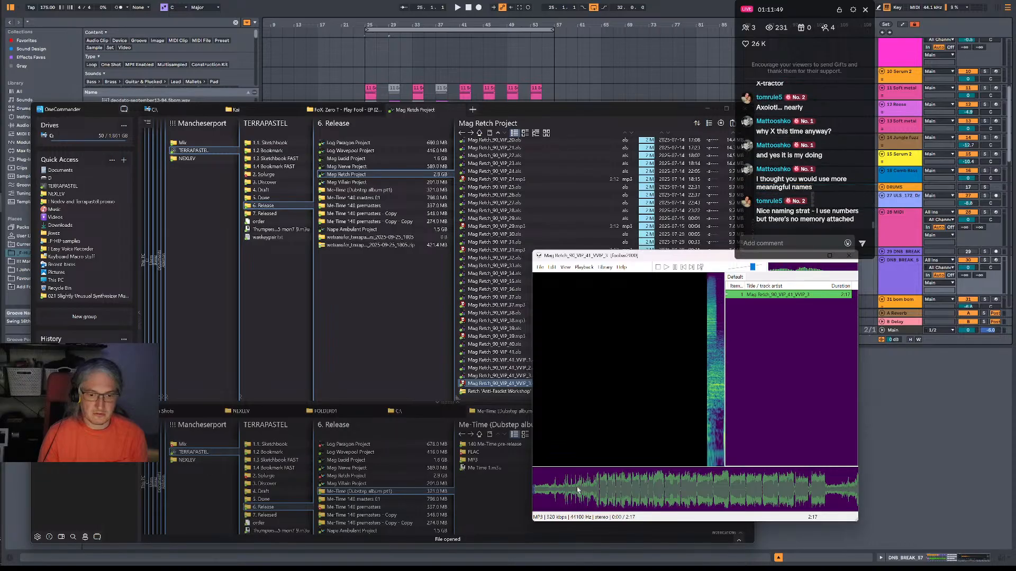
{"action": "left_click_drag", "start_coordinate": [577, 489], "coordinate": [592, 487]}
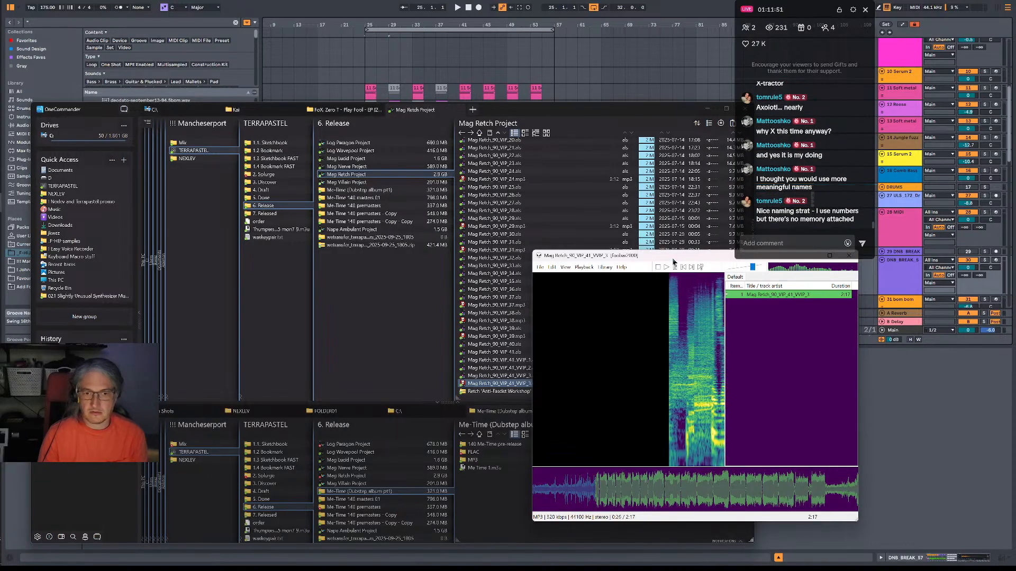
{"action": "left_click_drag", "start_coordinate": [673, 259], "coordinate": [495, 239]}
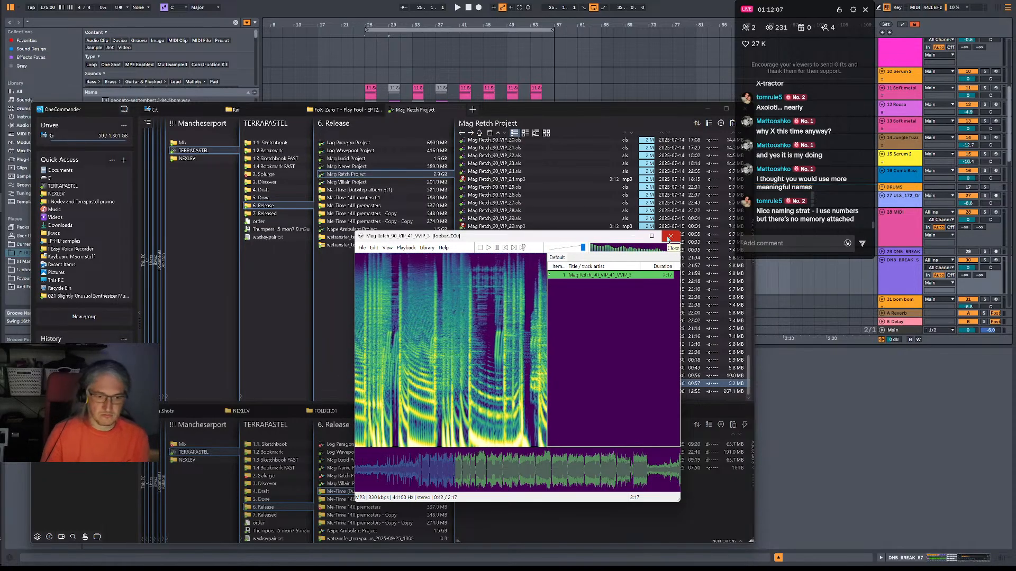
{"action": "left_click", "coordinate": [669, 237]}
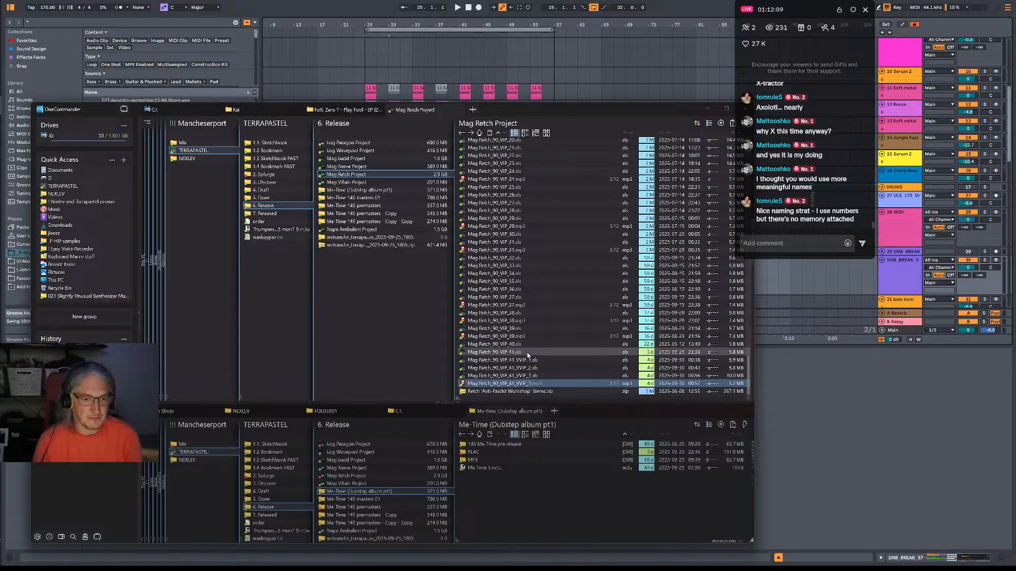
Go up to the 6. Release folder, reopen Mag Retch Project and review its file versions from first to last.
{"action": "left_click", "coordinate": [400, 315]}
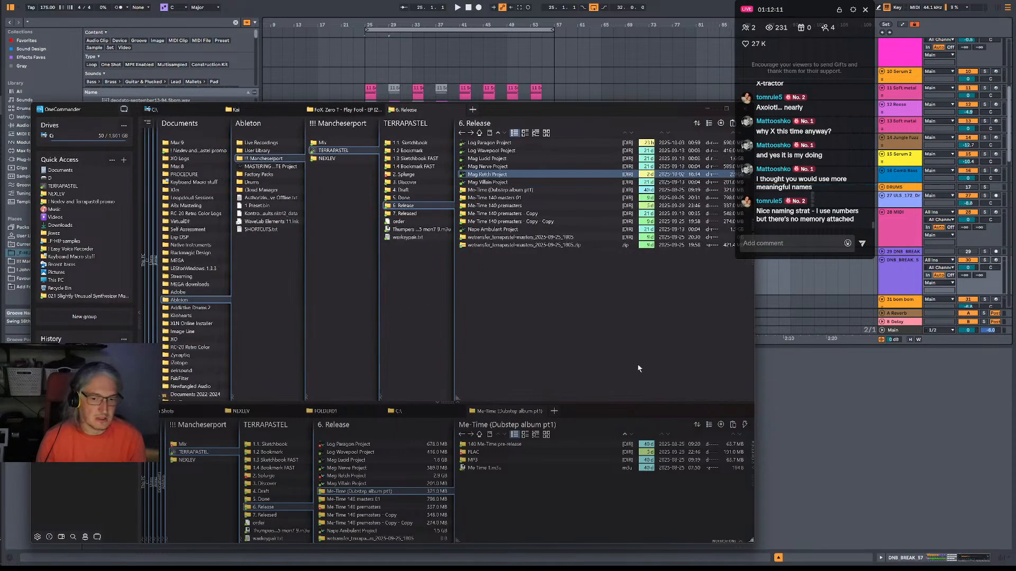
{"action": "double_click", "coordinate": [492, 174]}
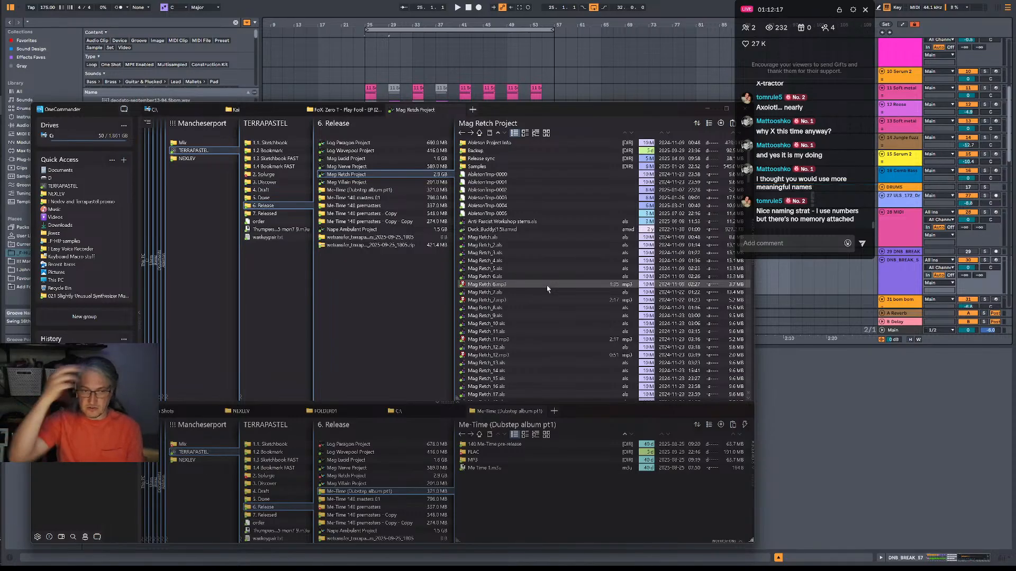
{"action": "scroll", "coordinate": [550, 291], "scroll_direction": "down", "scroll_amount": 20}
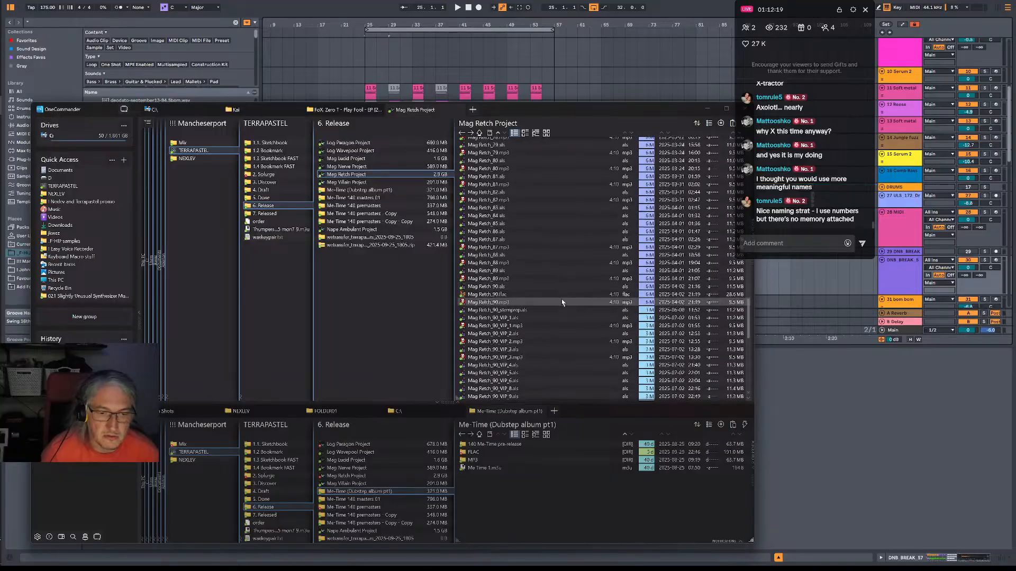
{"action": "scroll", "coordinate": [562, 302], "scroll_direction": "down", "scroll_amount": 15}
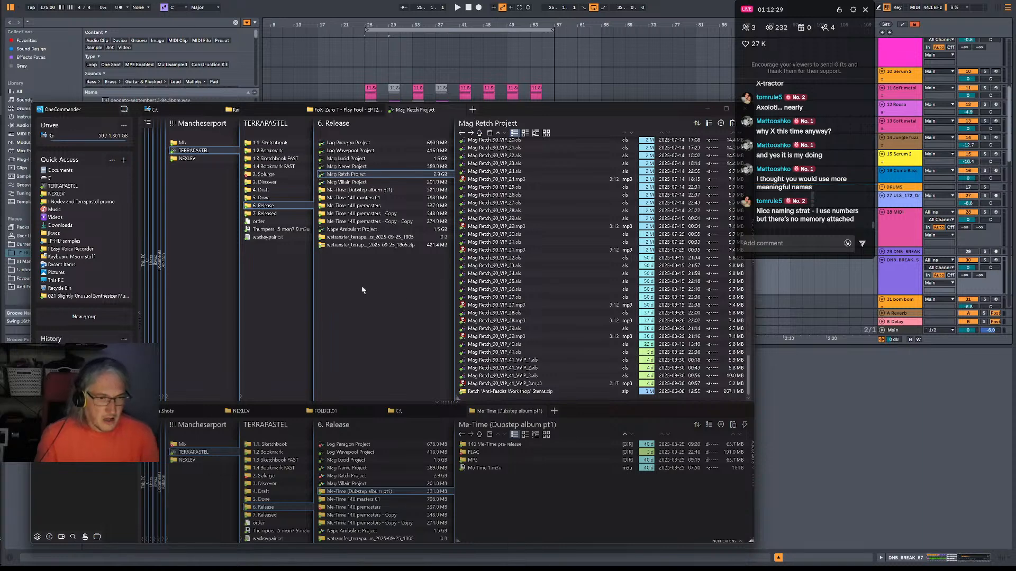
{"action": "left_click", "coordinate": [364, 317]}
Switch back to Ableton Live and survey the whole arrangement down to the vocal, riser and Serum 2 tracks.
{"action": "left_click", "coordinate": [417, 5]}
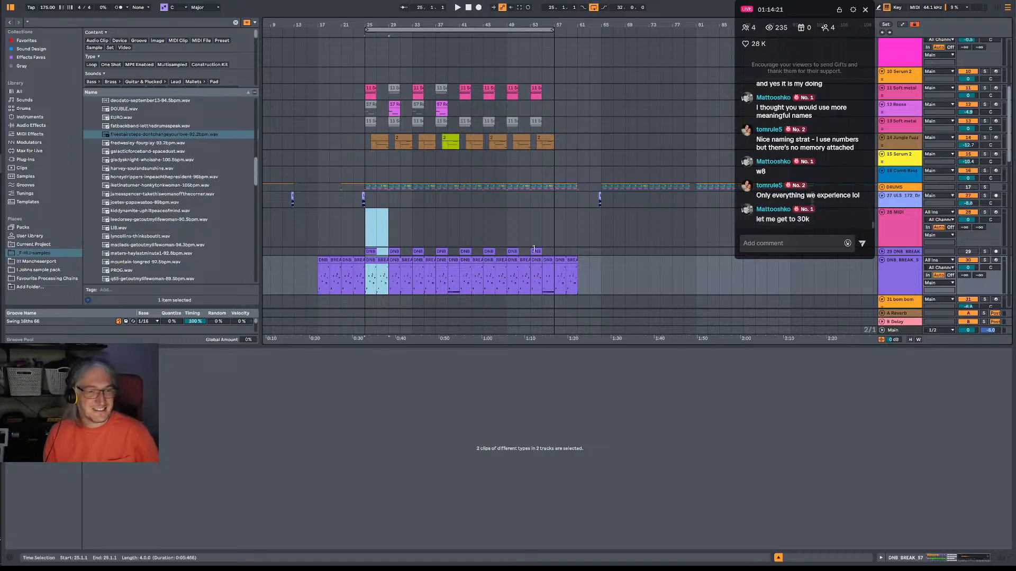
{"action": "scroll", "coordinate": [578, 211], "scroll_direction": "down", "scroll_amount": 1}
{"action": "left_click_drag", "start_coordinate": [596, 25], "coordinate": [385, 24]}
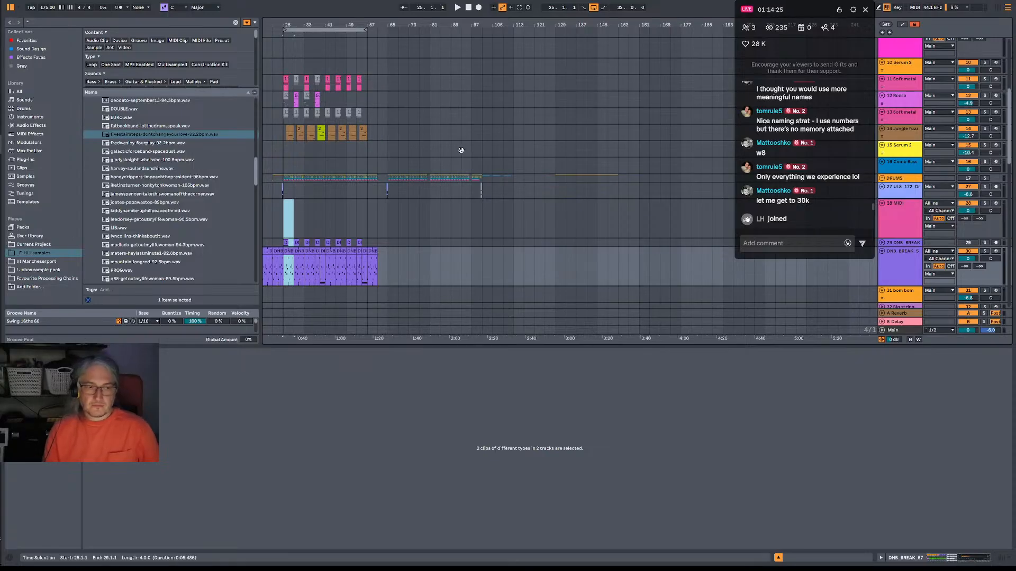
{"action": "scroll", "coordinate": [466, 169], "scroll_direction": "down", "scroll_amount": 3}
{"action": "scroll", "coordinate": [466, 170], "scroll_direction": "left", "scroll_amount": 2}
{"action": "scroll", "coordinate": [447, 206], "scroll_direction": "down", "scroll_amount": 10}
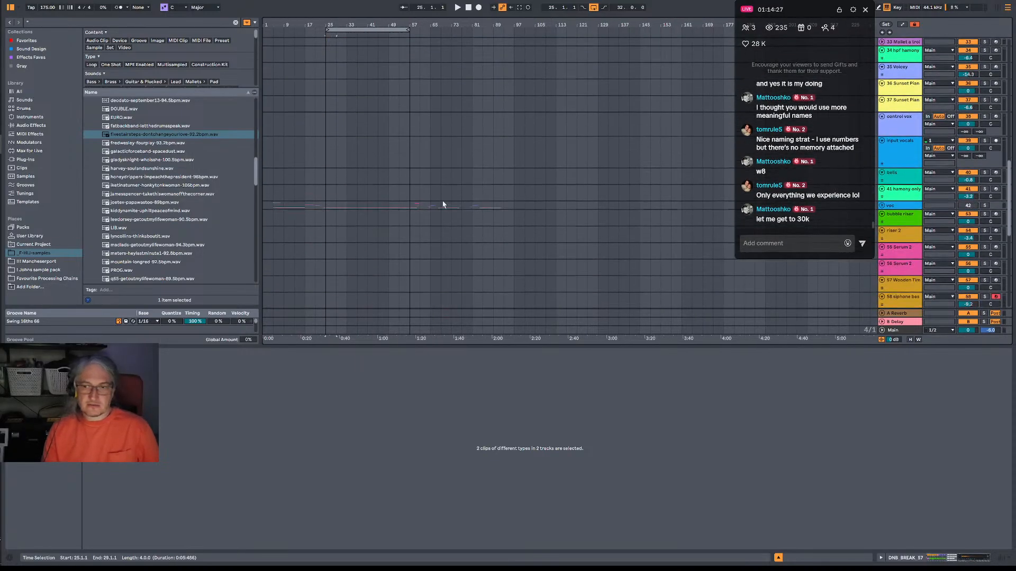
Arm the 61 Serum 2 track for recording.
{"action": "scroll", "coordinate": [612, 268], "scroll_direction": "down", "scroll_amount": 5}
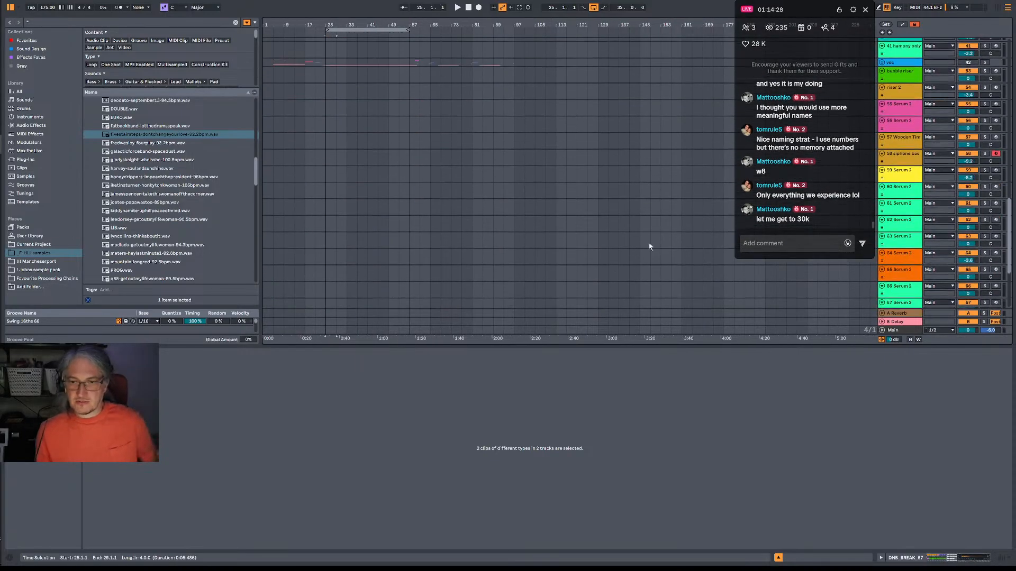
{"action": "left_click", "coordinate": [997, 207]}
{"action": "scroll", "coordinate": [562, 237], "scroll_direction": "up", "scroll_amount": 8}
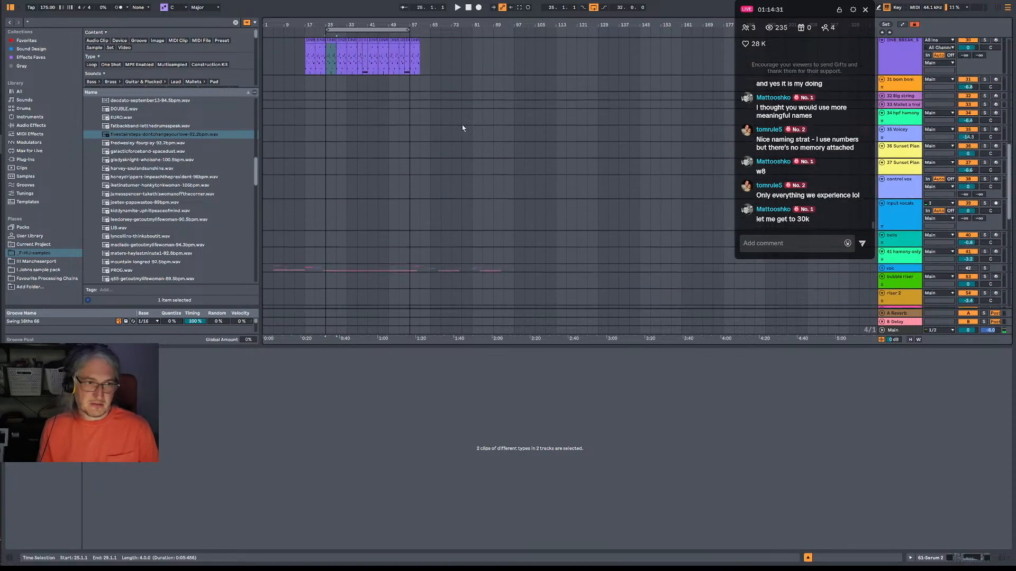
Duplicate bars 25 to 57 of the DNB_BREAK drum track so the copy starts at bar 57.
{"action": "scroll", "coordinate": [462, 127], "scroll_direction": "up", "scroll_amount": 5}
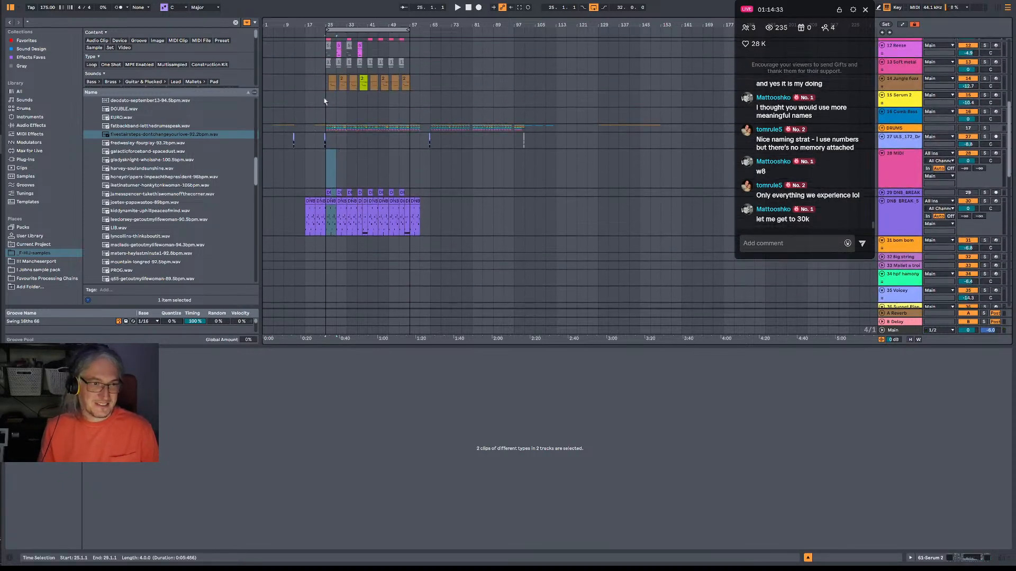
{"action": "scroll", "coordinate": [325, 101], "scroll_direction": "up", "scroll_amount": 4}
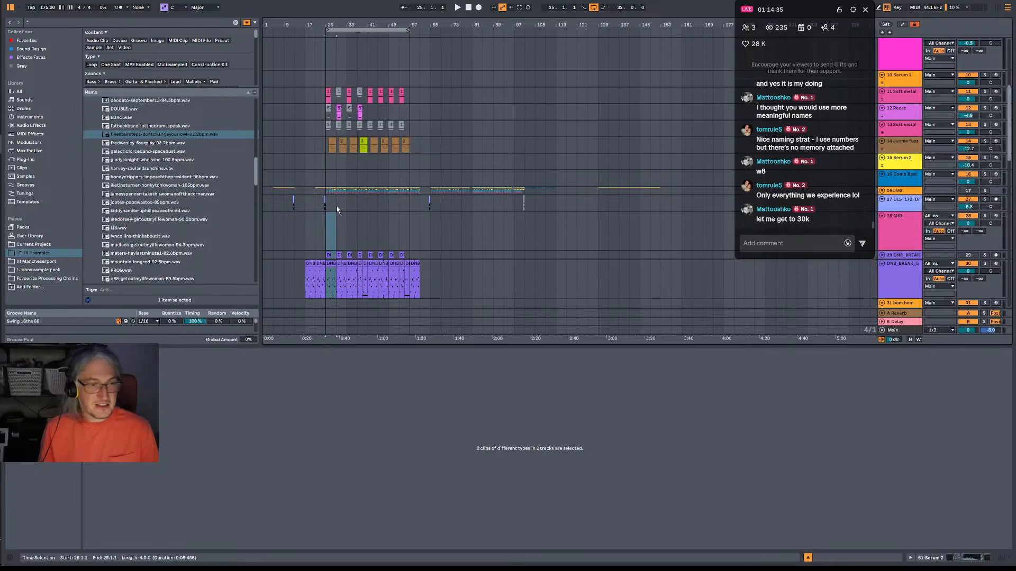
{"action": "left_click_drag", "start_coordinate": [324, 296], "coordinate": [412, 299]}
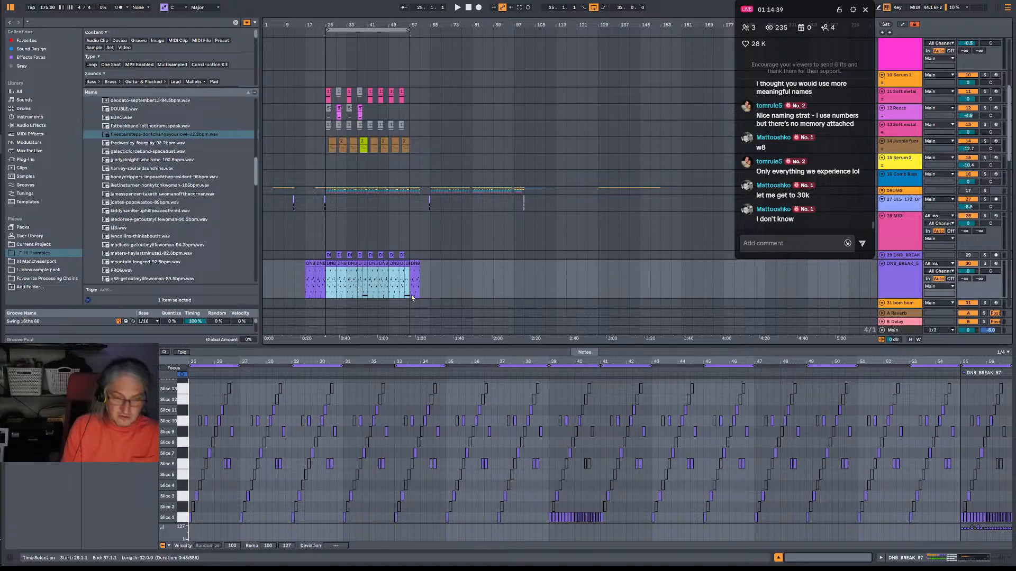
{"action": "key", "text": "ctrl+d"}
{"action": "left_click", "coordinate": [421, 302]}
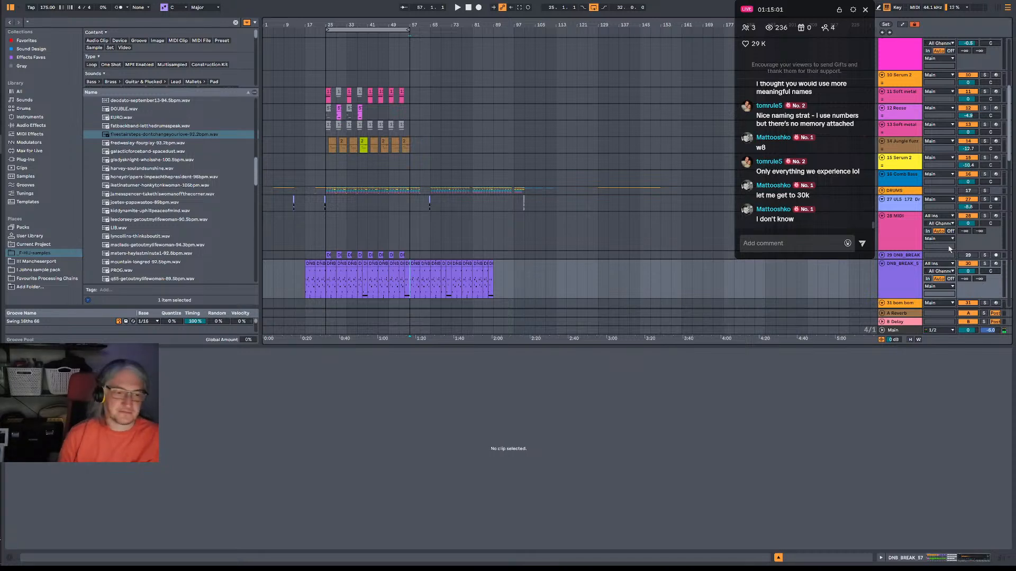
Play the duplicated break from bar 57 repeatedly to rehearse a bass line over it.
{"action": "key", "text": "space"}
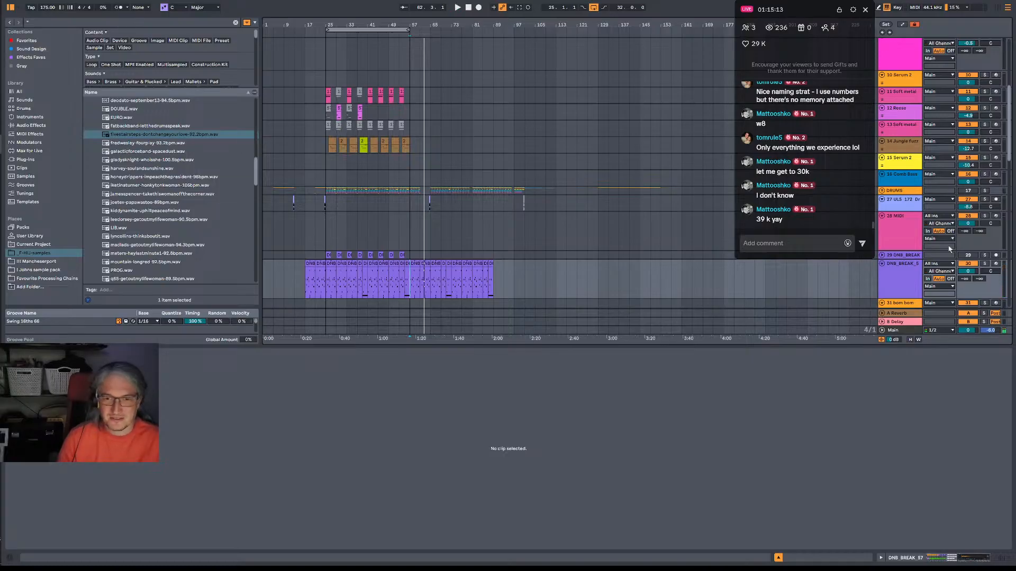
{"action": "key", "text": "space"}
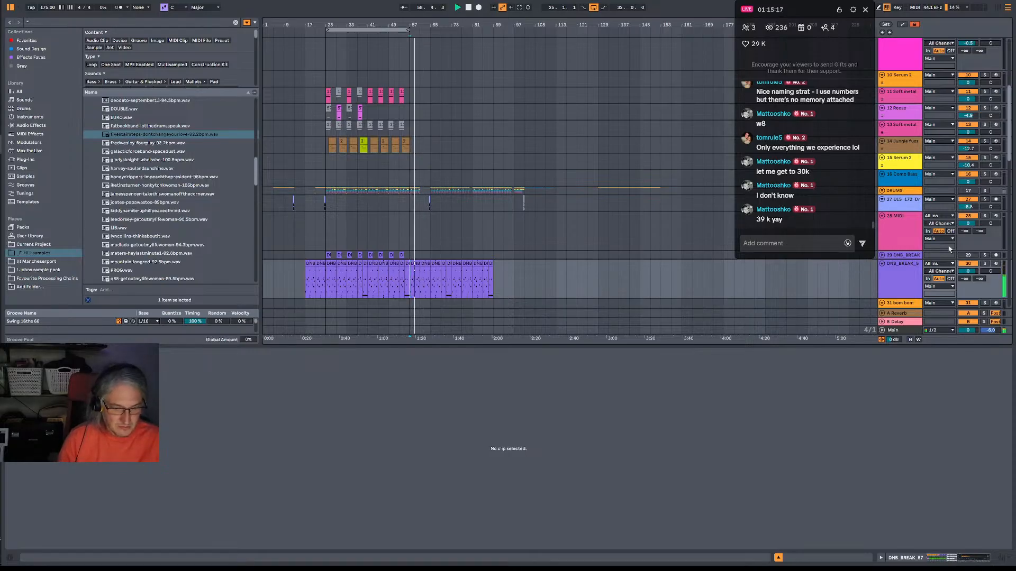
{"action": "key", "text": "space"}
{"action": "key", "text": "space"}
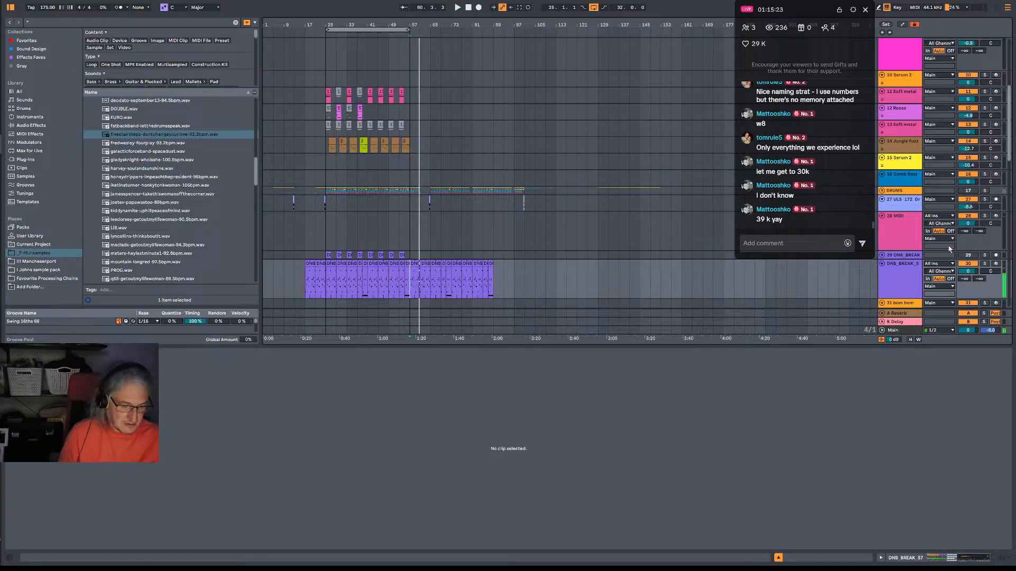
{"action": "key", "text": "space"}
{"action": "key", "text": "space"}
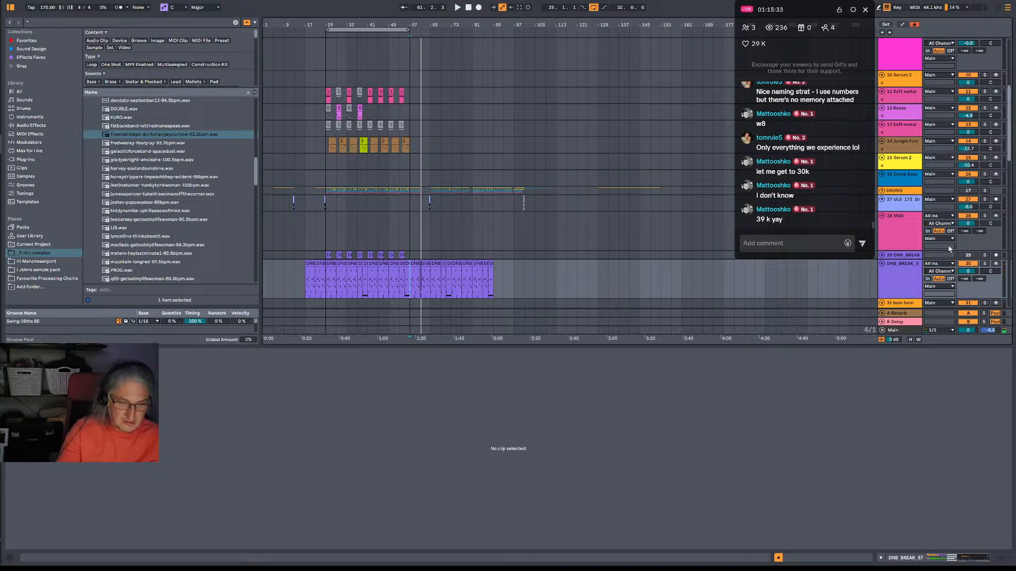
{"action": "key", "text": "space"}
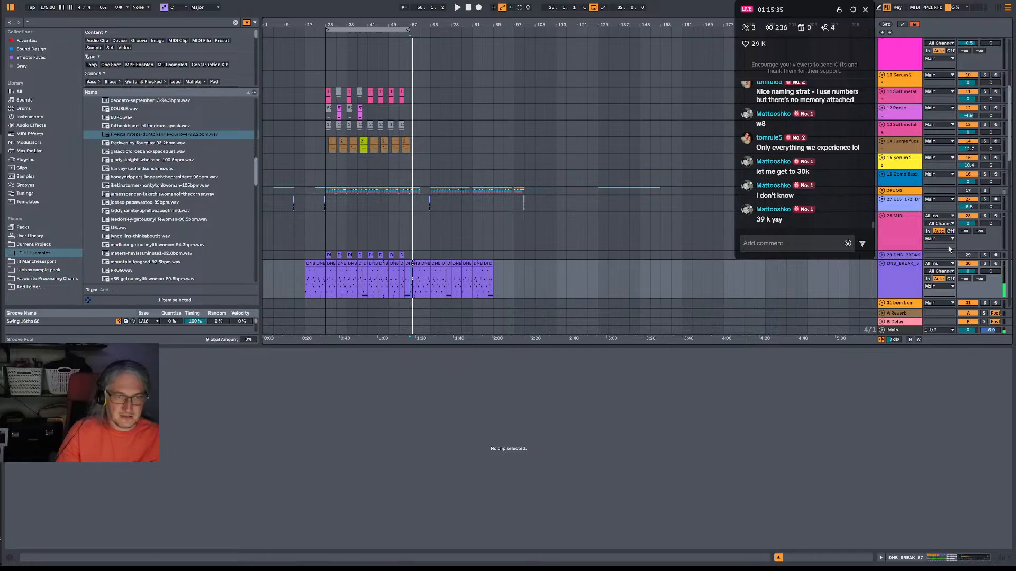
Record a two-bar bass phrase on the 61 Serum 2 track from bar 57 and play the take back.
{"action": "key", "text": "F9"}
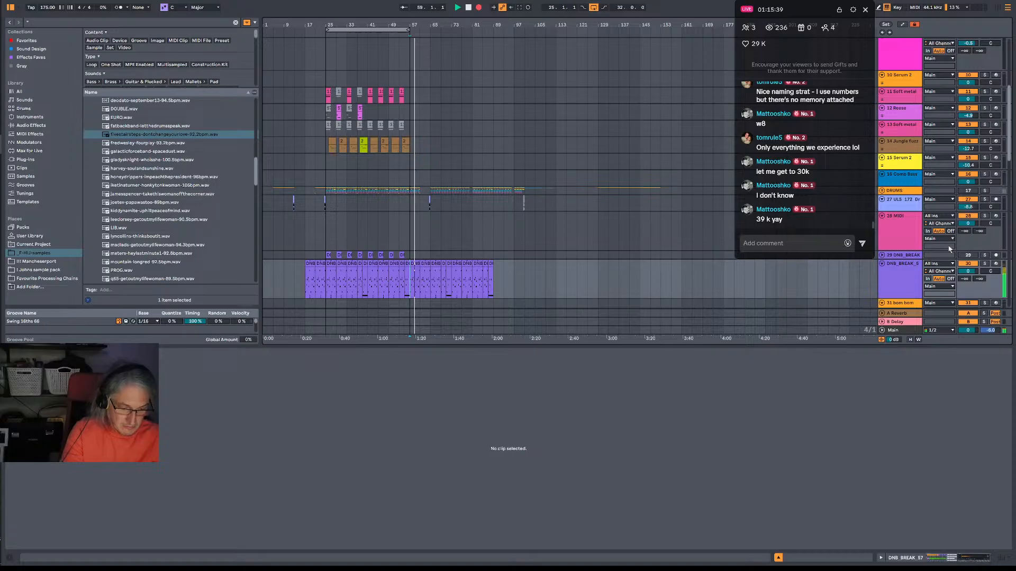
{"action": "key", "text": "space"}
{"action": "scroll", "coordinate": [518, 194], "scroll_direction": "down", "scroll_amount": 5}
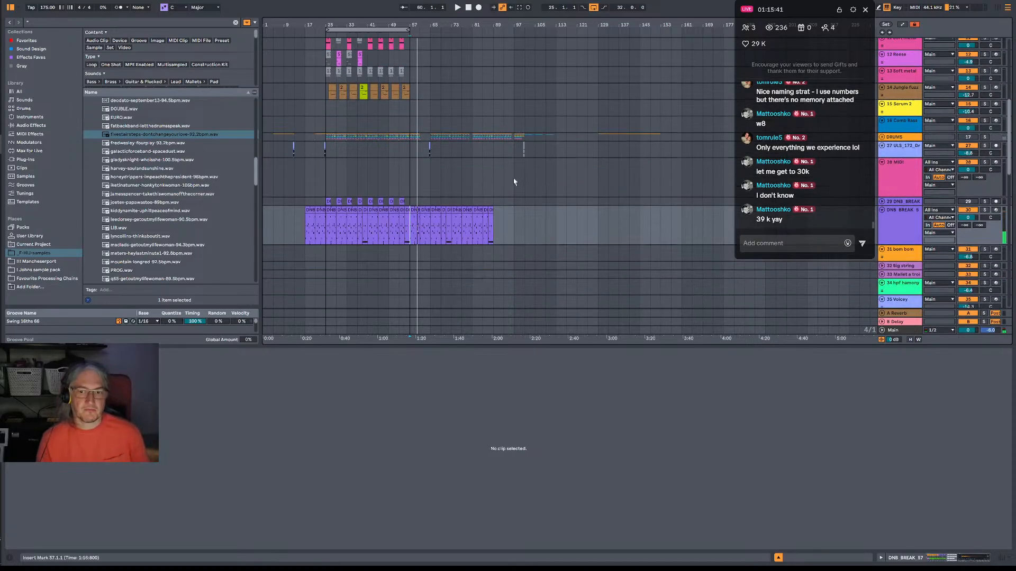
{"action": "scroll", "coordinate": [518, 194], "scroll_direction": "down", "scroll_amount": 12}
{"action": "key", "text": "space"}
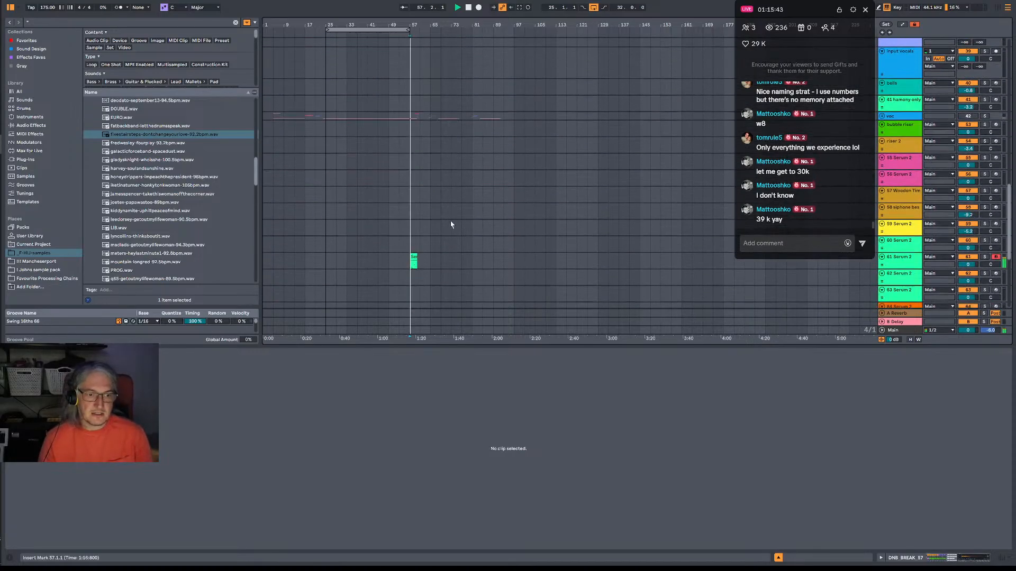
{"action": "left_click_drag", "start_coordinate": [415, 26], "coordinate": [416, 77]}
{"action": "key", "text": "space"}
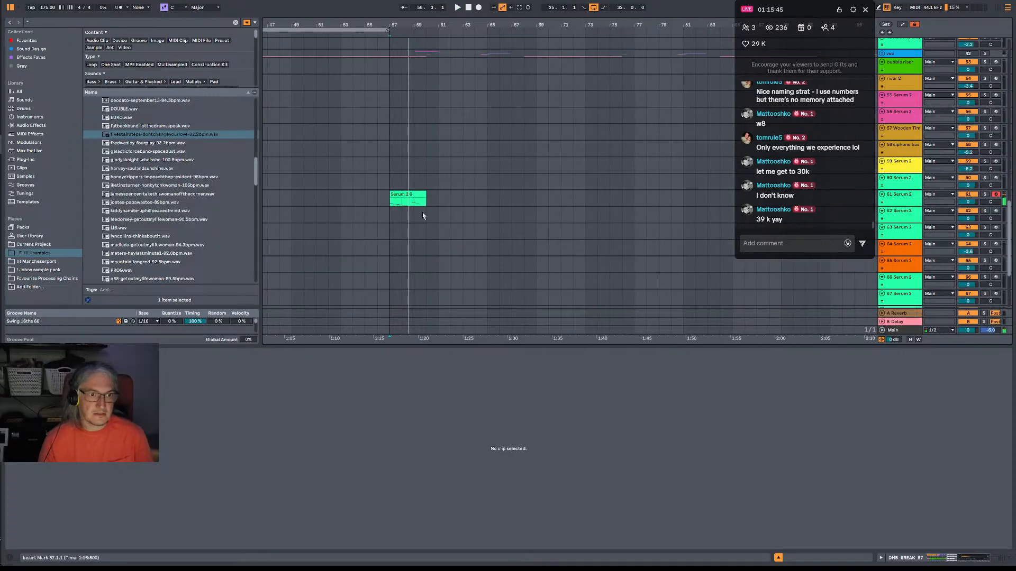
In the recorded Serum 2 clip, raise the A0 note to A#0 starting at 2.1.1 and check it by playback.
{"action": "left_click", "coordinate": [405, 195]}
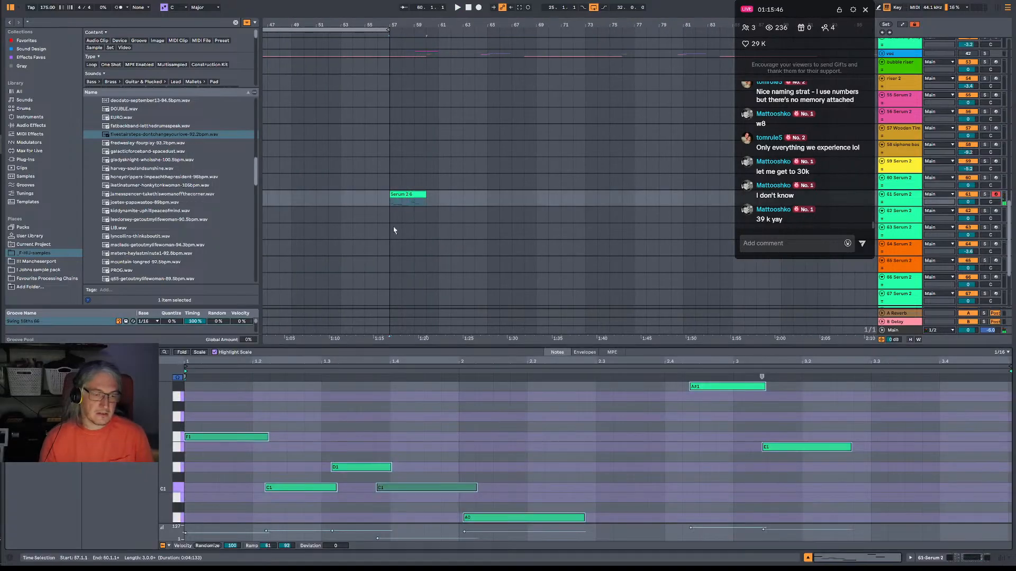
{"action": "left_click", "coordinate": [493, 517]}
{"action": "left_click_drag", "start_coordinate": [493, 518], "coordinate": [489, 508]}
{"action": "key", "text": "space"}
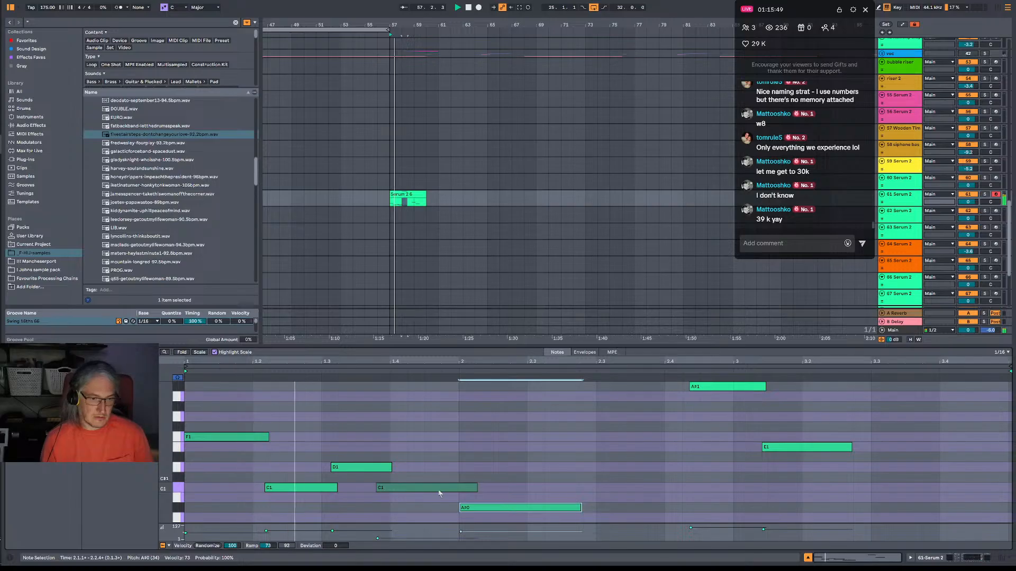
{"action": "key", "text": "space"}
Align the two C1 notes to 1.2 and 1.4, and lower the D1 note to C#1 at 1.3, lengthened slightly past 1.4.
{"action": "left_click_drag", "start_coordinate": [291, 489], "coordinate": [279, 489]}
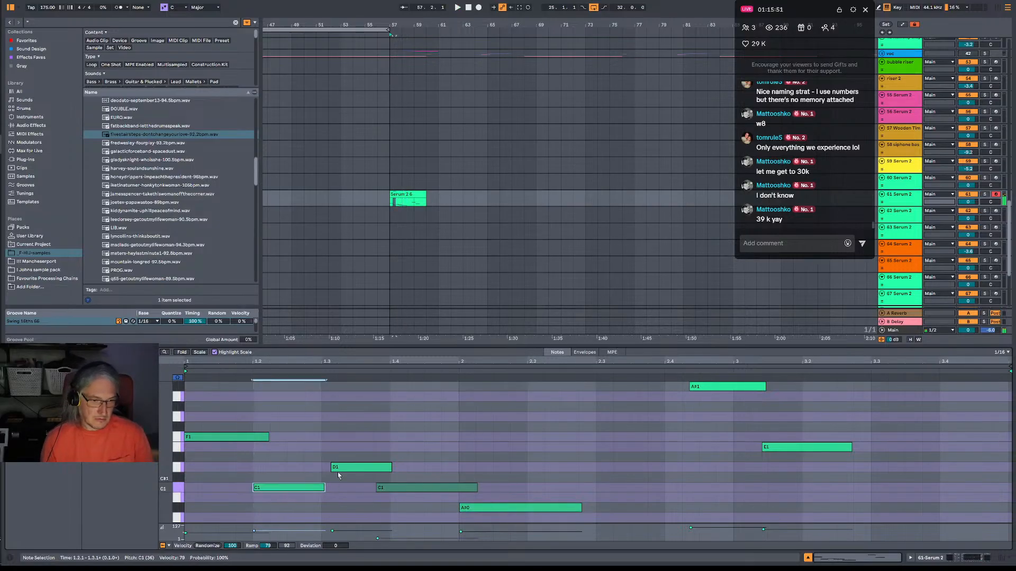
{"action": "left_click_drag", "start_coordinate": [341, 471], "coordinate": [334, 486]}
{"action": "key", "text": "space"}
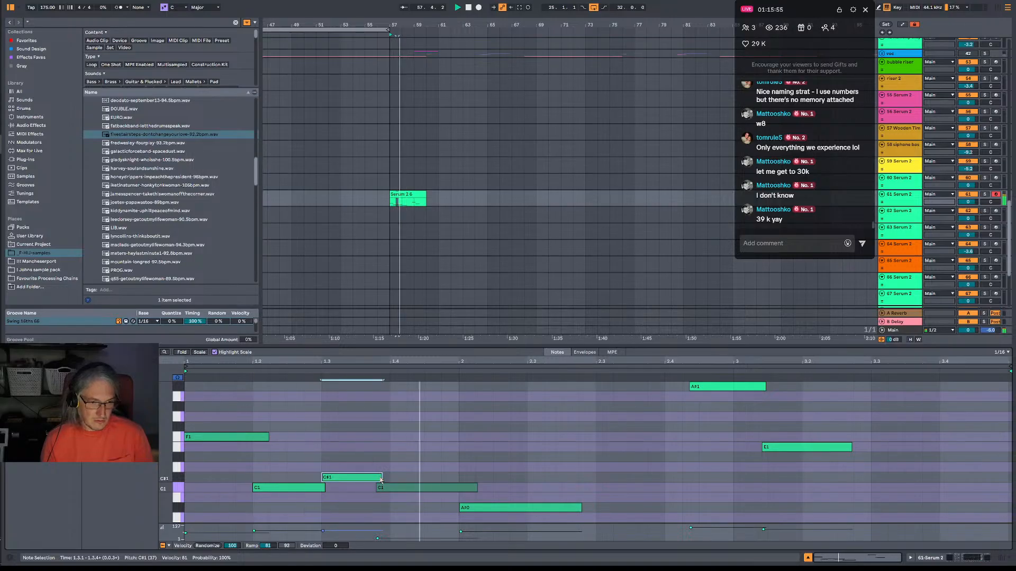
{"action": "mouse_move", "coordinate": [381, 478]}
{"action": "left_mouse_down"}
{"action": "mouse_move", "coordinate": [408, 491]}
{"action": "mouse_move", "coordinate": [406, 477]}
{"action": "left_mouse_up"}
{"action": "key", "text": "space"}
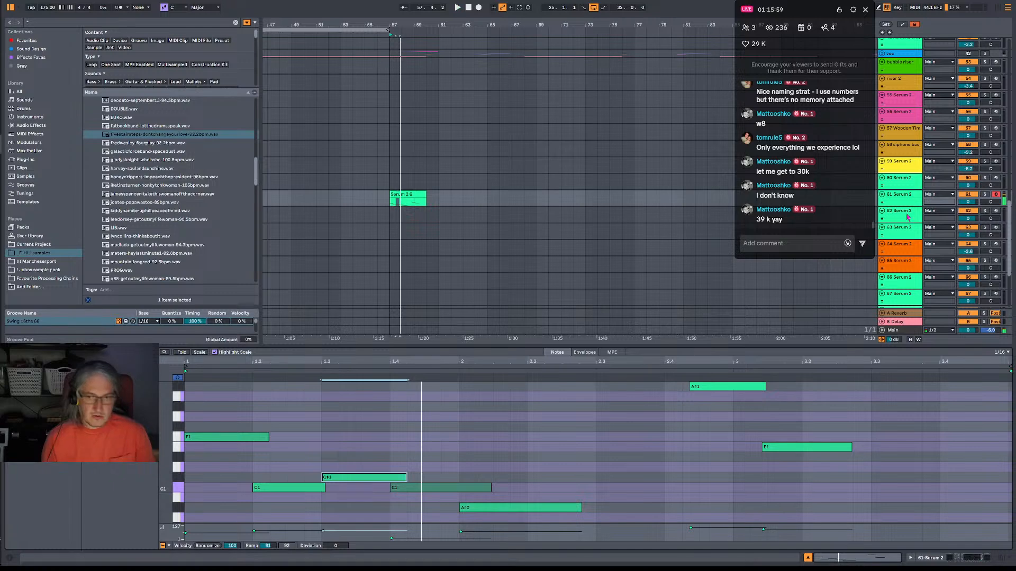
Open the Serum 2 instrument on track 61 and raise its portamento time to about 128 ms while auditioning the bass line.
{"action": "double_click", "coordinate": [901, 199]}
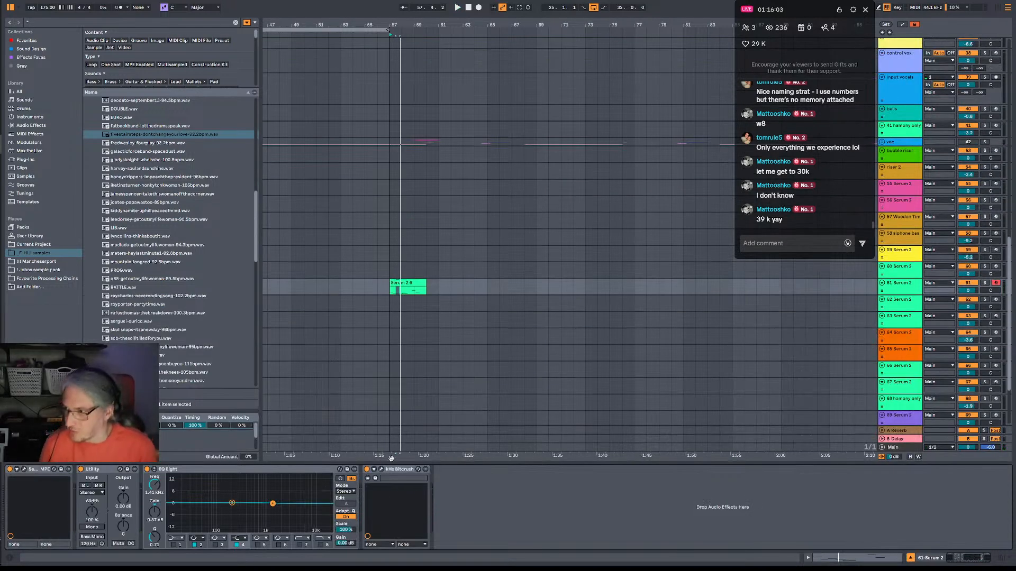
{"action": "left_click", "coordinate": [62, 470]}
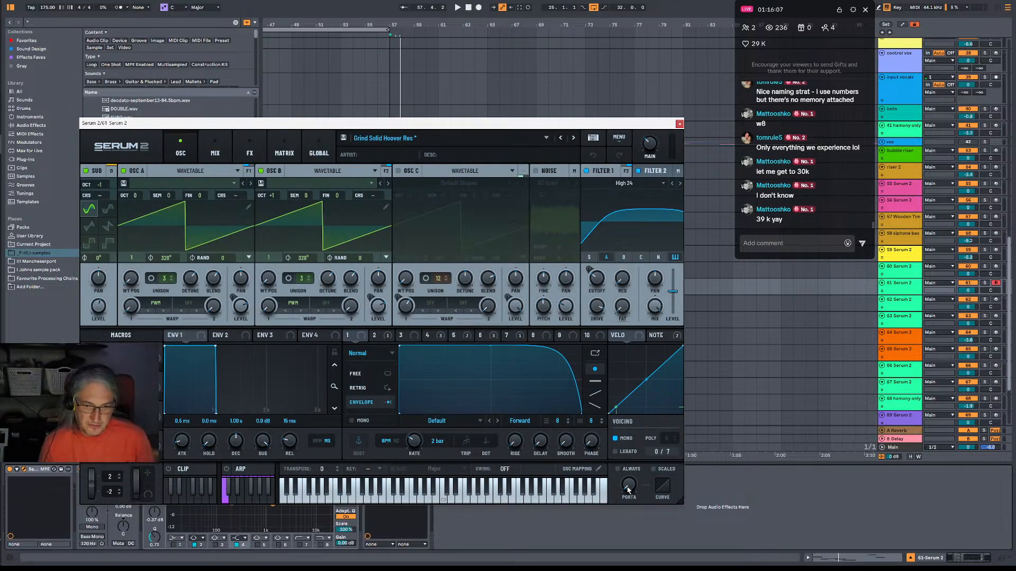
{"action": "left_click_drag", "start_coordinate": [628, 490], "coordinate": [624, 434]}
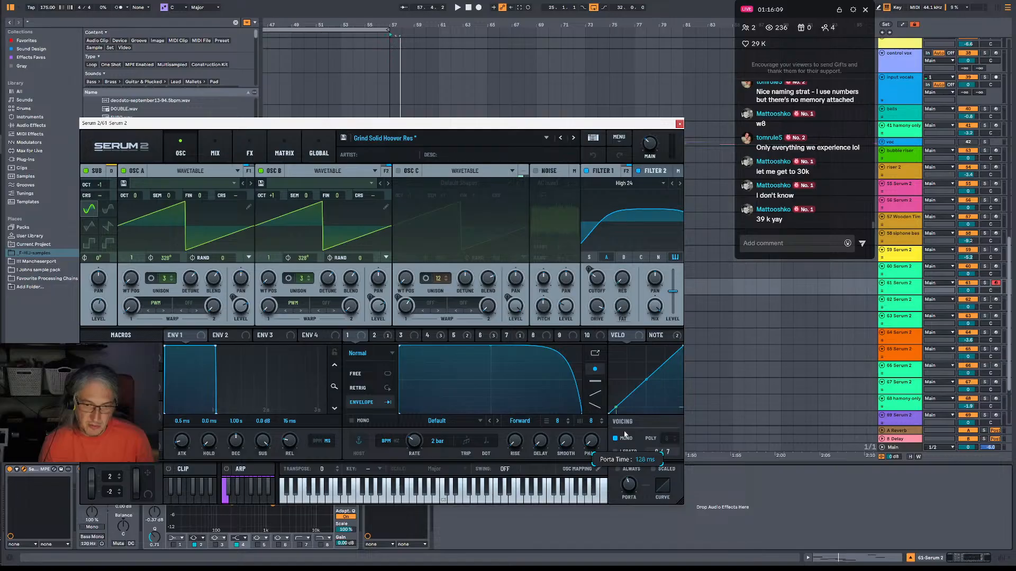
{"action": "key", "text": "space"}
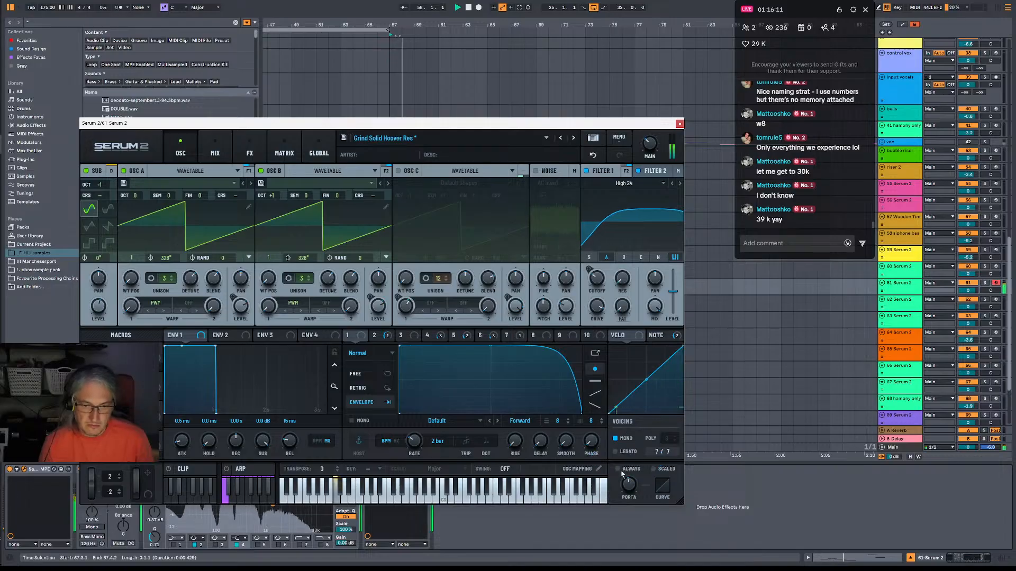
{"action": "mouse_move", "coordinate": [632, 484]}
{"action": "left_mouse_down"}
{"action": "mouse_move", "coordinate": [638, 467]}
{"action": "mouse_move", "coordinate": [640, 489]}
{"action": "left_mouse_up"}
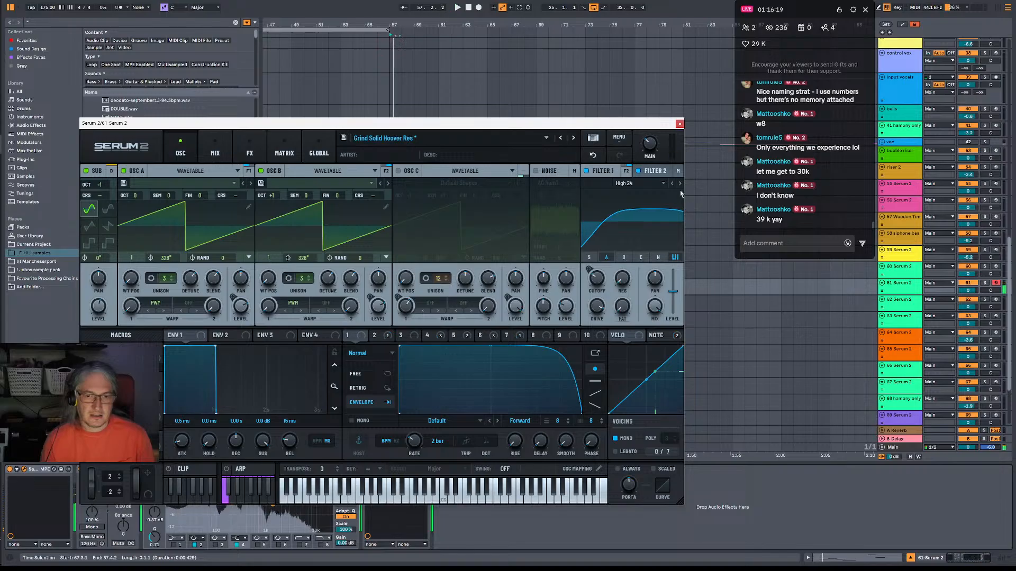
Examine the Serum 2 patch's filters, mixer, modulation matrix and effects chain down to the Phs 48+ filter and Convolve.
{"action": "left_click", "coordinate": [655, 172]}
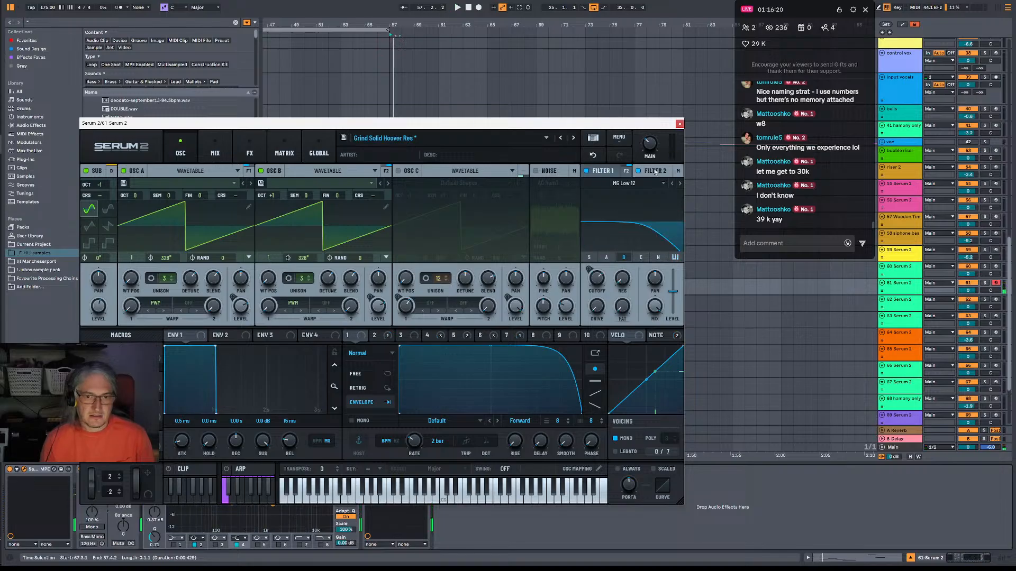
{"action": "left_click", "coordinate": [222, 156]}
{"action": "left_click", "coordinate": [250, 153]}
{"action": "left_click", "coordinate": [284, 152]}
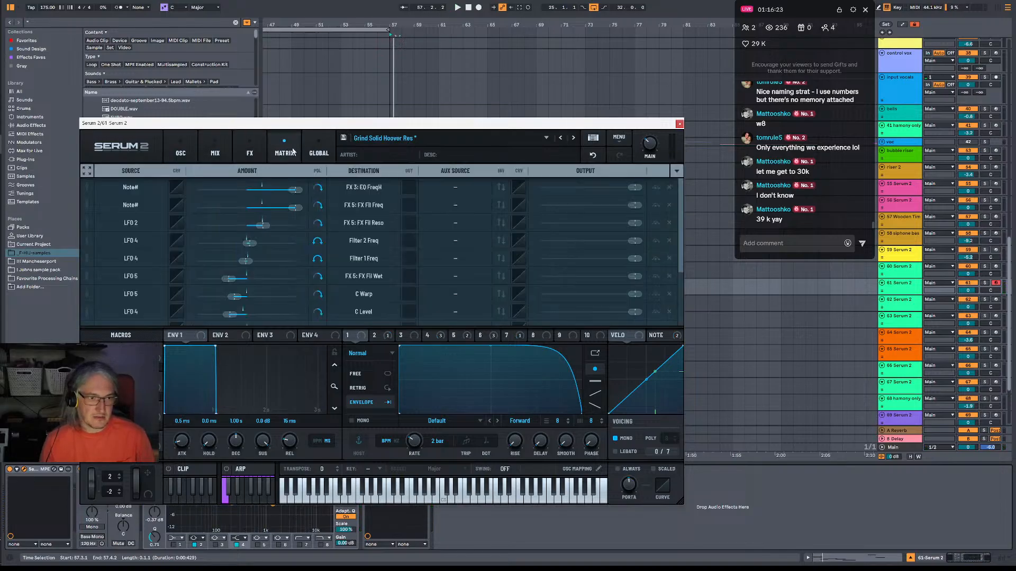
{"action": "left_click", "coordinate": [249, 153]}
{"action": "scroll", "coordinate": [555, 259], "scroll_direction": "down", "scroll_amount": 3}
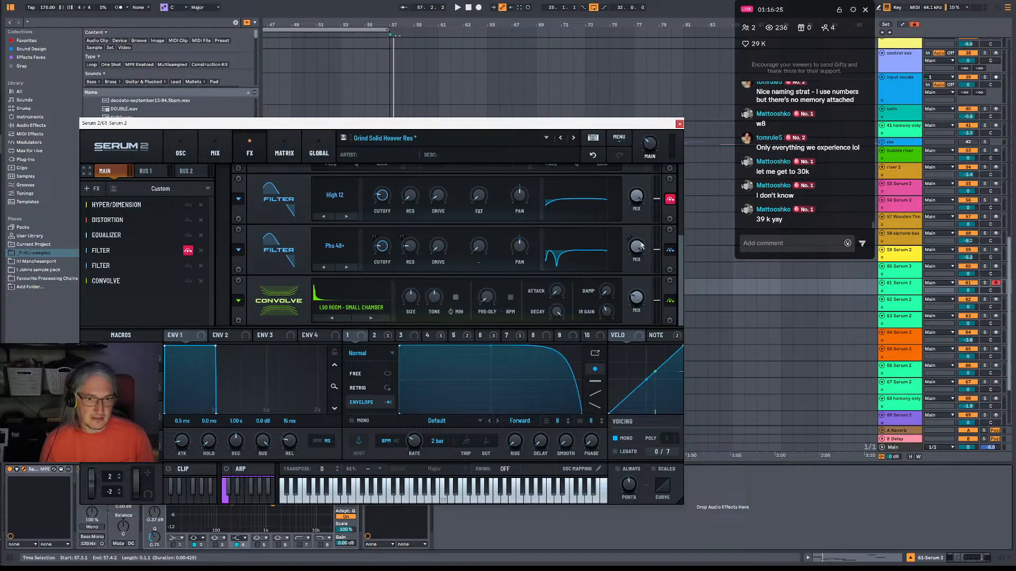
Audition the bass patch, undo the last Serum 2 effects change, and replay the phrase.
{"action": "key", "text": "space"}
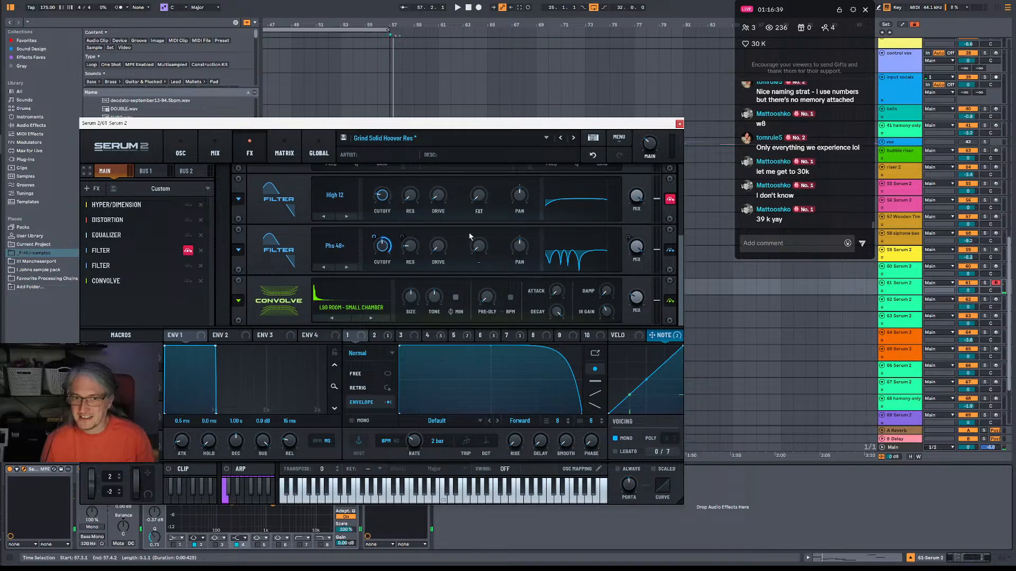
{"action": "left_click", "coordinate": [593, 155]}
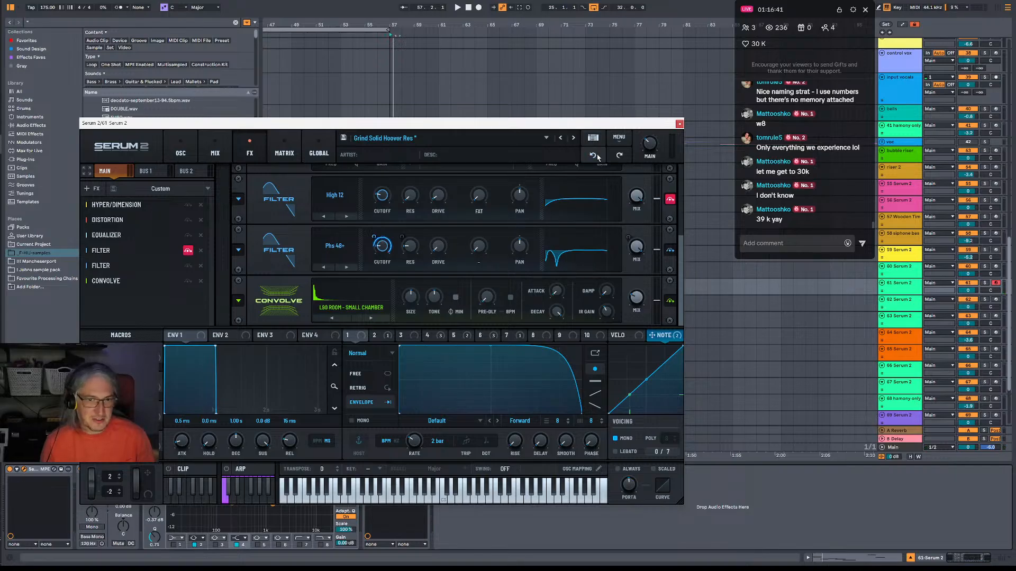
{"action": "key", "text": "space"}
While the phrase plays, lower the Phs 48+ filter effect's resonance to about 1% and adjust its mix.
{"action": "key", "text": "space"}
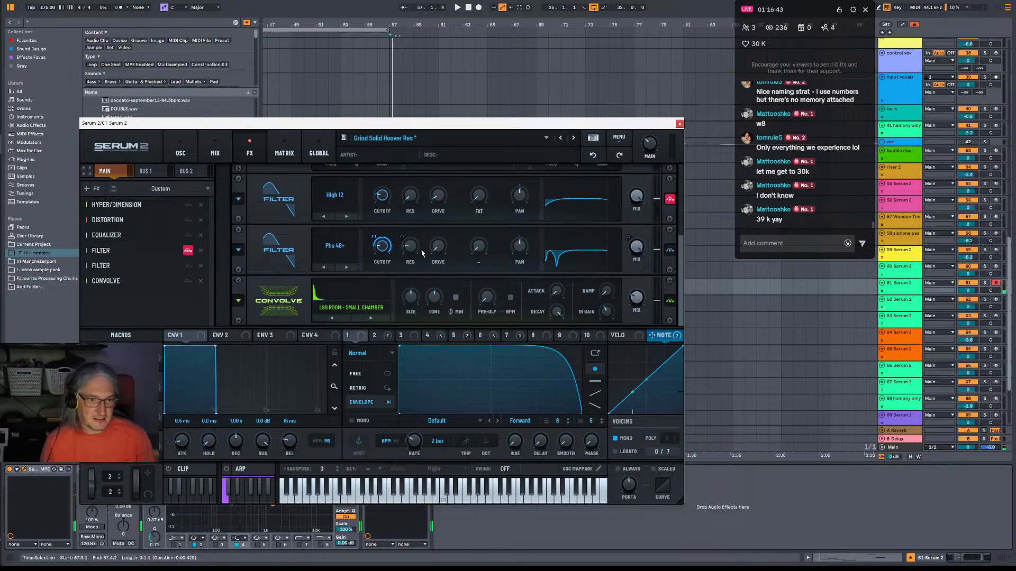
{"action": "key", "text": "space"}
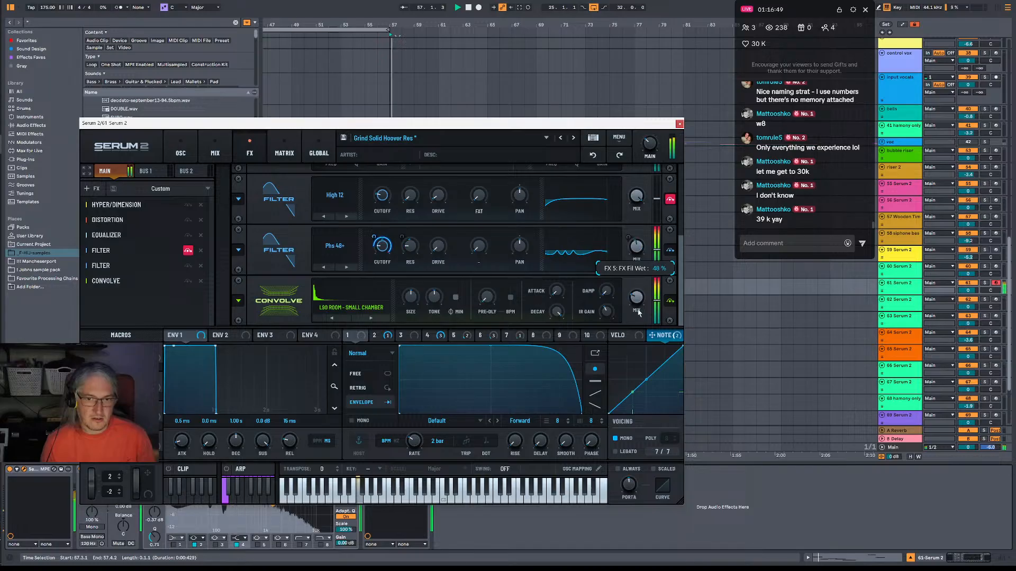
{"action": "mouse_move", "coordinate": [524, 247]}
{"action": "left_mouse_down"}
{"action": "mouse_move", "coordinate": [525, 186]}
{"action": "mouse_move", "coordinate": [532, 250]}
{"action": "left_mouse_up"}
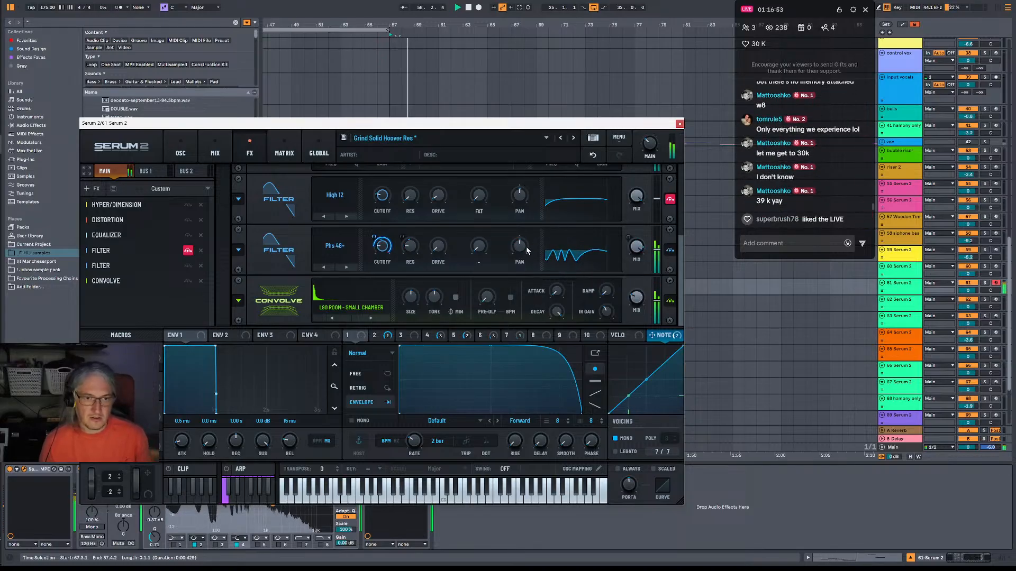
{"action": "left_click_drag", "start_coordinate": [409, 246], "coordinate": [412, 285]}
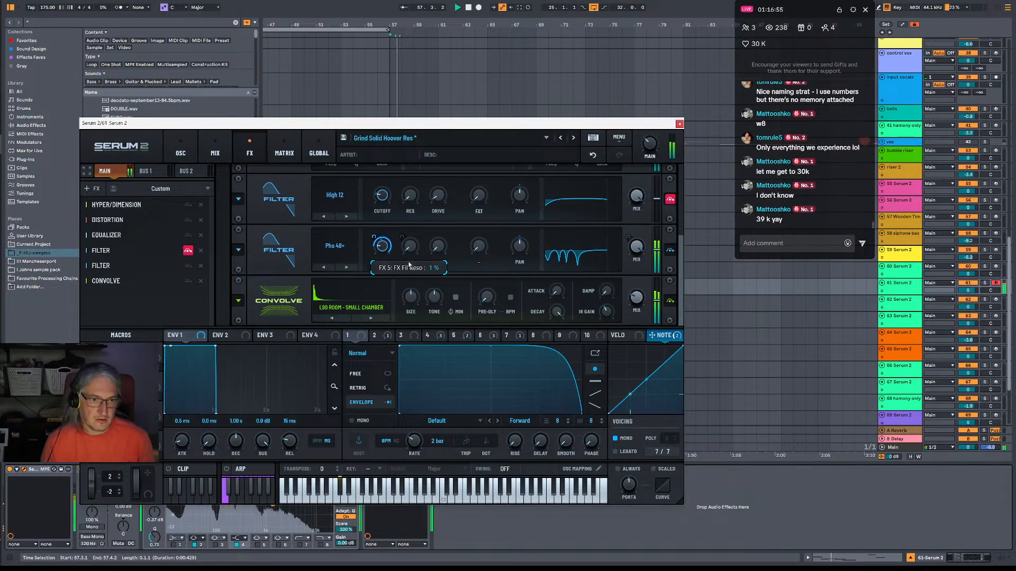
{"action": "key", "text": "space"}
{"action": "left_click_drag", "start_coordinate": [640, 254], "coordinate": [639, 288]}
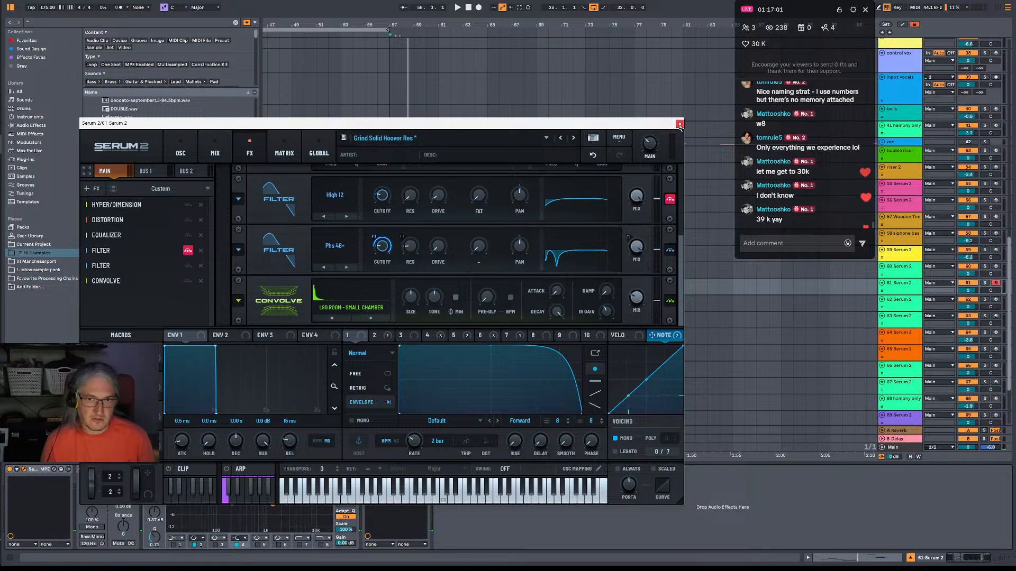
Close the Serum 2 window and shorten the bass clip on track 61 so it ends at bar 59.
{"action": "left_click", "coordinate": [679, 124]}
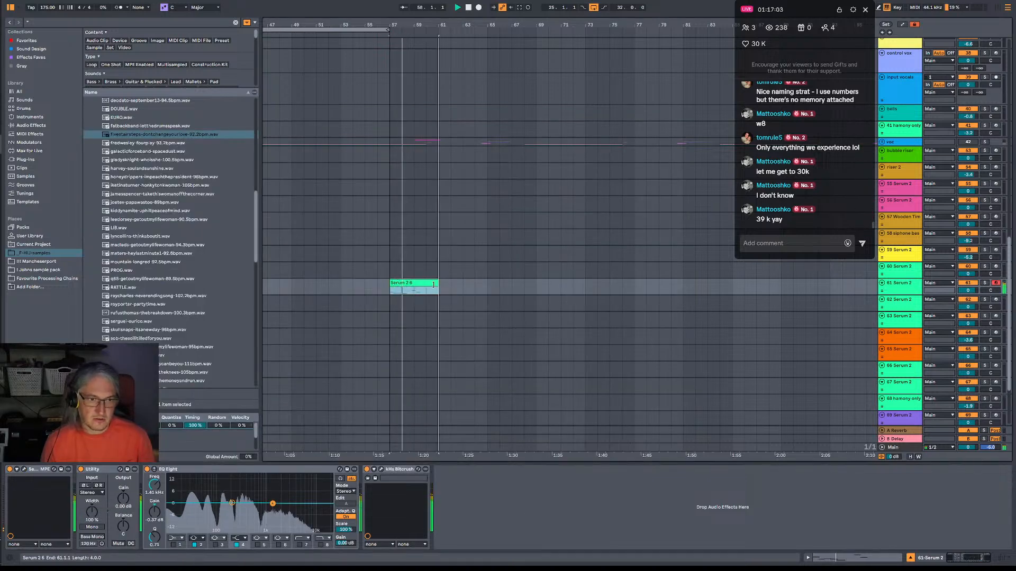
{"action": "left_click_drag", "start_coordinate": [423, 283], "coordinate": [415, 289]}
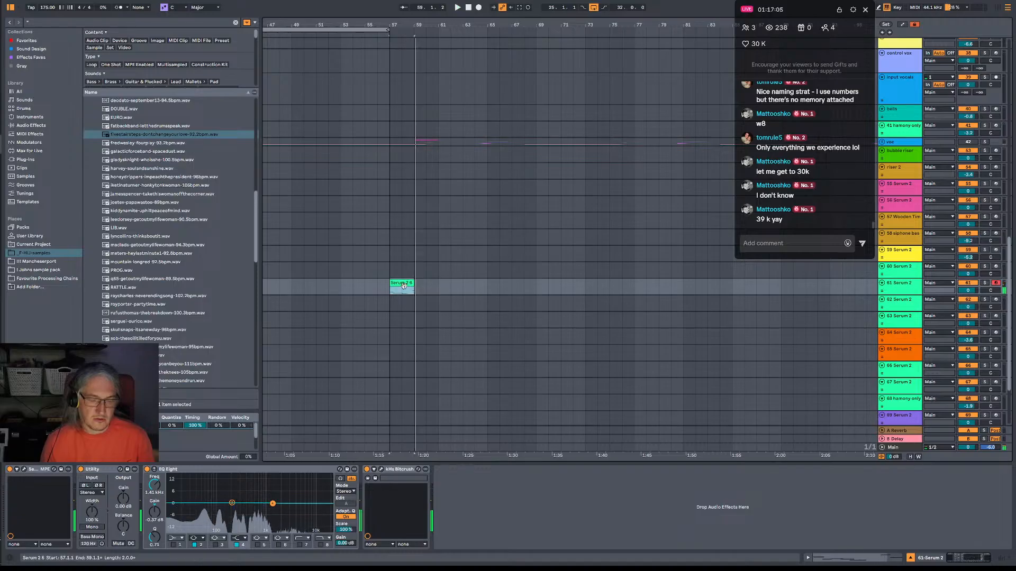
Loop the bass clip's current two-bar region, extend the clip to bar 65 and play it.
{"action": "double_click", "coordinate": [412, 288]}
{"action": "left_click_drag", "start_coordinate": [946, 387], "coordinate": [920, 388]}
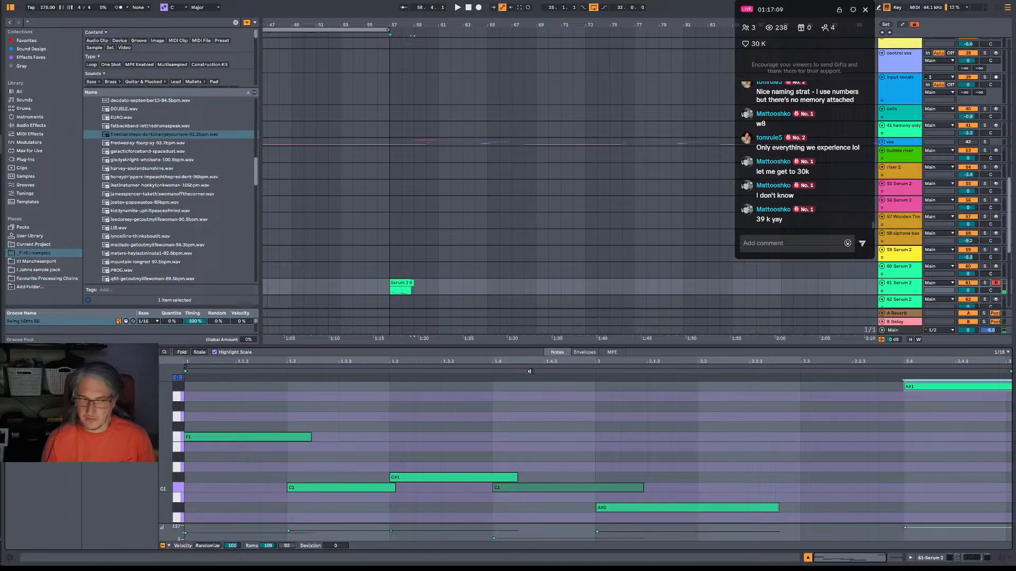
{"action": "right_click", "coordinate": [947, 365]}
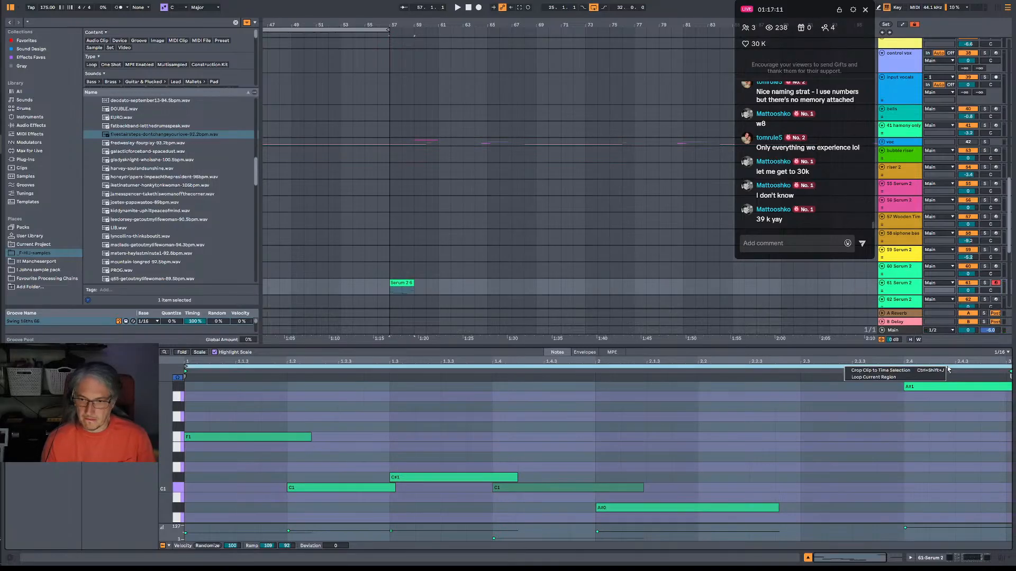
{"action": "left_click", "coordinate": [912, 378]}
{"action": "left_click_drag", "start_coordinate": [1010, 366], "coordinate": [1005, 365]}
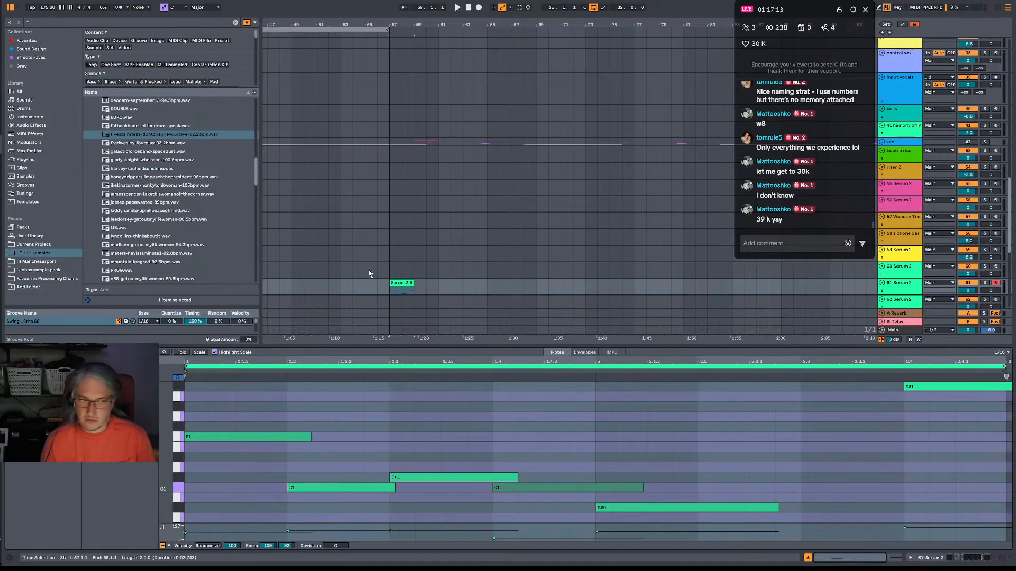
{"action": "left_click_drag", "start_coordinate": [411, 283], "coordinate": [488, 288]}
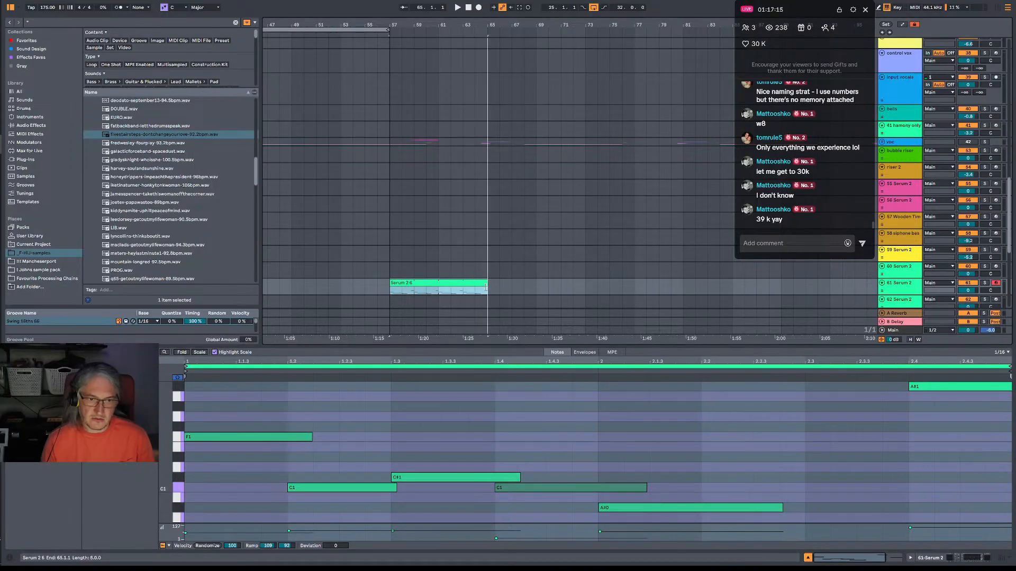
{"action": "key", "text": "space"}
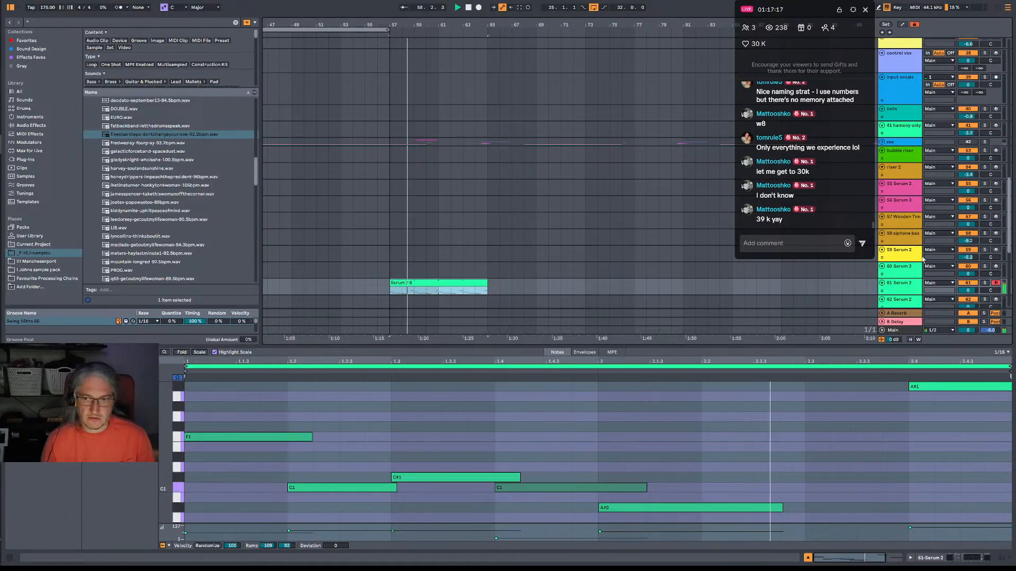
Cut track 61 by about 9.6 dB near 391 Hz in EQ Eight and switch off the kHs Bitcrush effect.
{"action": "left_click", "coordinate": [913, 289]}
{"action": "double_click", "coordinate": [913, 289]}
{"action": "left_click_drag", "start_coordinate": [230, 502], "coordinate": [246, 520]}
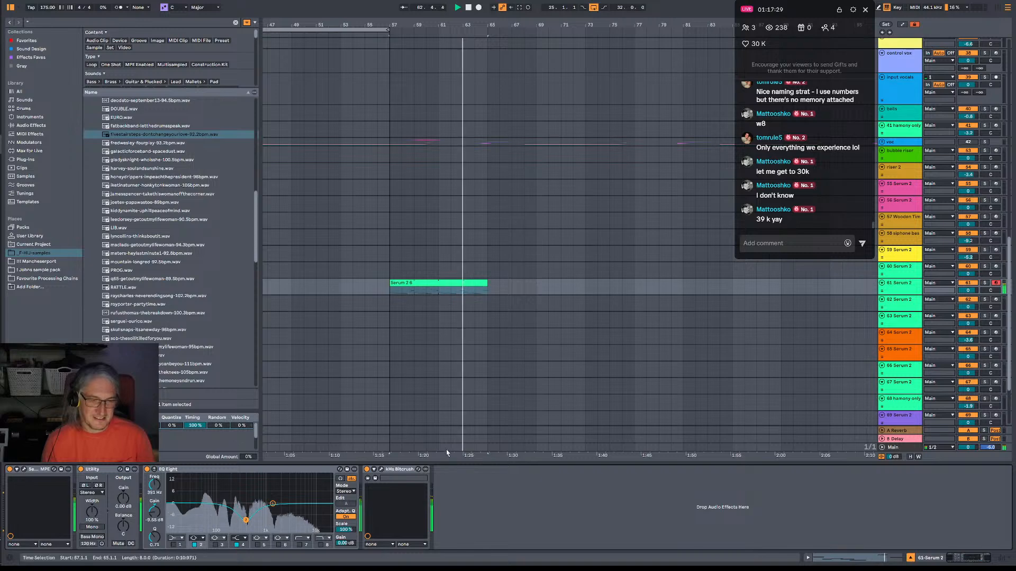
{"action": "left_click", "coordinate": [367, 469]}
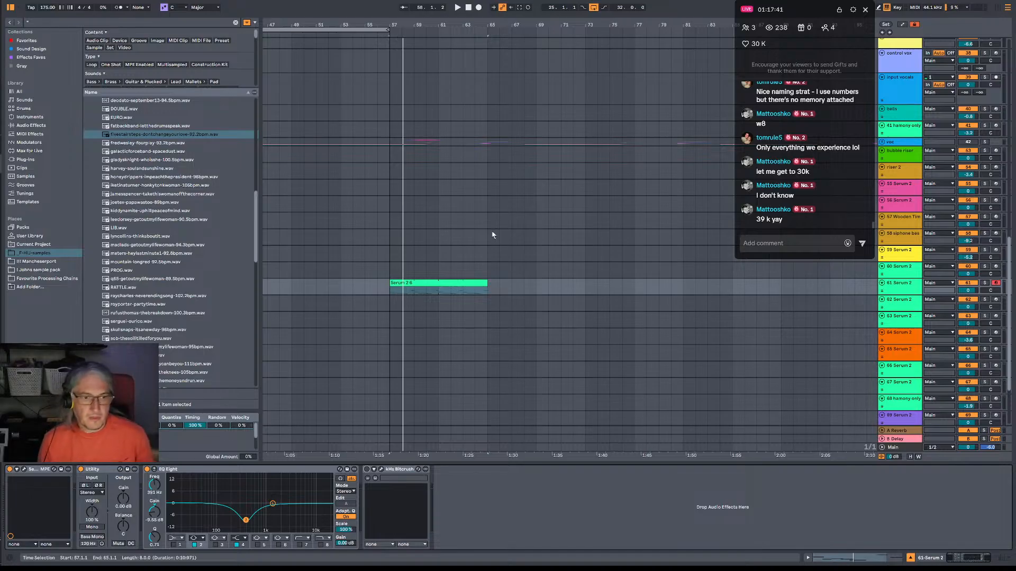
Play the bass phrase from bar 57 and save the Live Set.
{"action": "left_click", "coordinate": [413, 270]}
{"action": "key", "text": "space"}
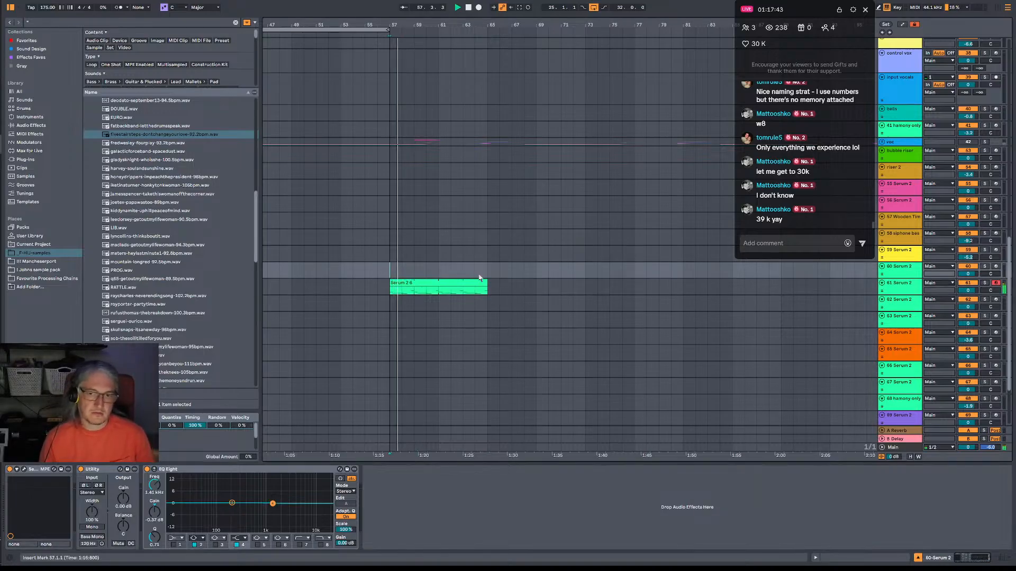
{"action": "left_click", "coordinate": [13, 4]}
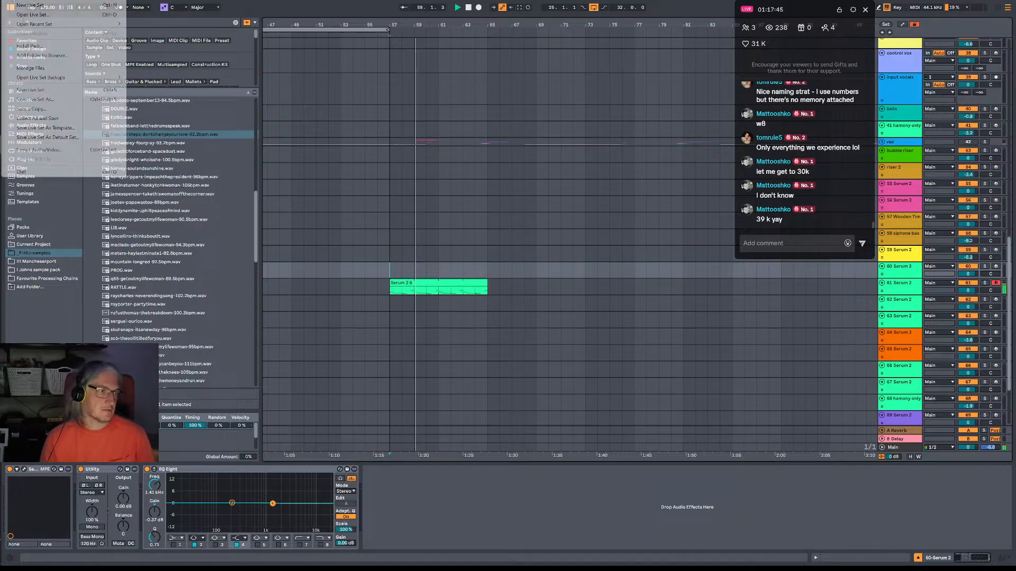
{"action": "left_click", "coordinate": [41, 90]}
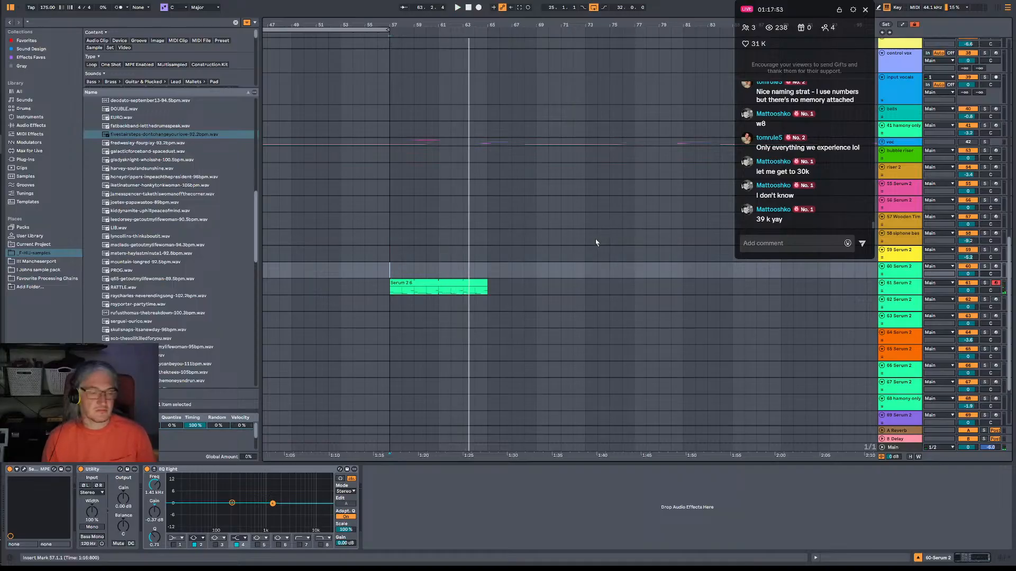
Open the Serum 2 instrument on track 60 and adjust its Filter 1 cutoff while the phrase plays.
{"action": "key", "text": "space"}
{"action": "key", "text": "space"}
{"action": "left_click", "coordinate": [24, 470]}
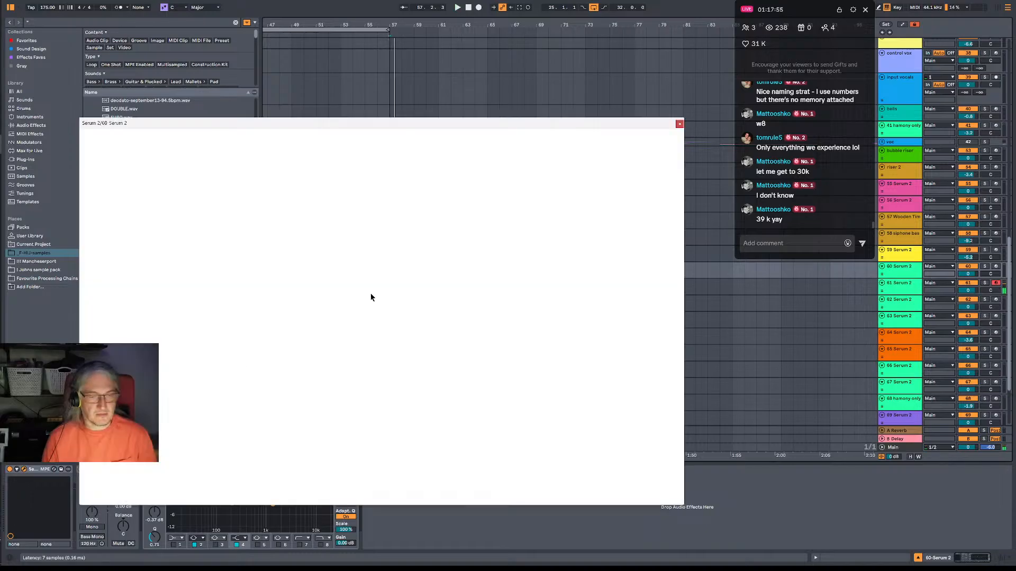
{"action": "left_click", "coordinate": [655, 170]}
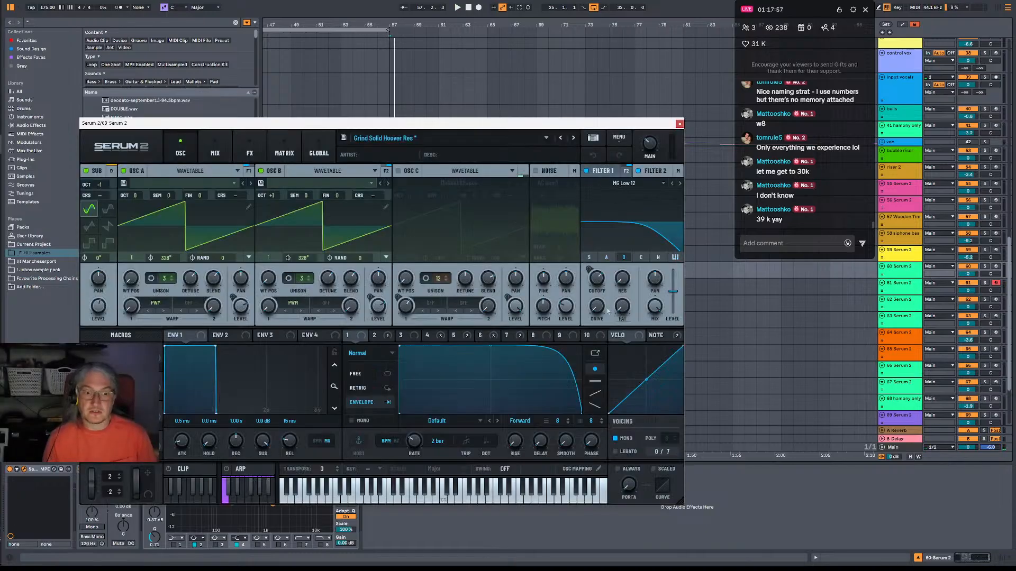
{"action": "key", "text": "space"}
{"action": "left_click_drag", "start_coordinate": [590, 283], "coordinate": [640, 265]}
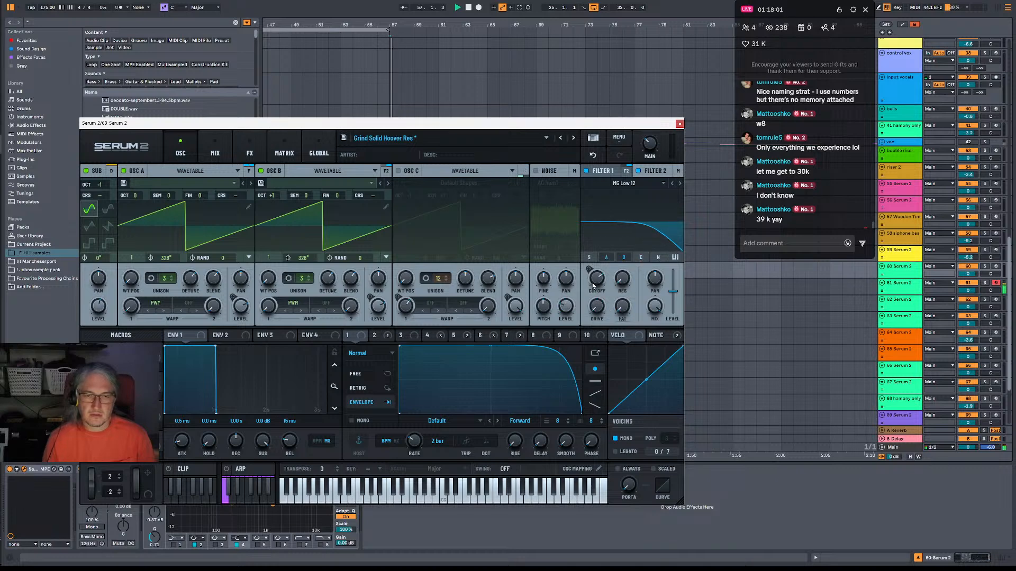
Check the output routing of Filter 1 on track 60, raise its cutoff and close the instrument.
{"action": "left_click", "coordinate": [627, 170]}
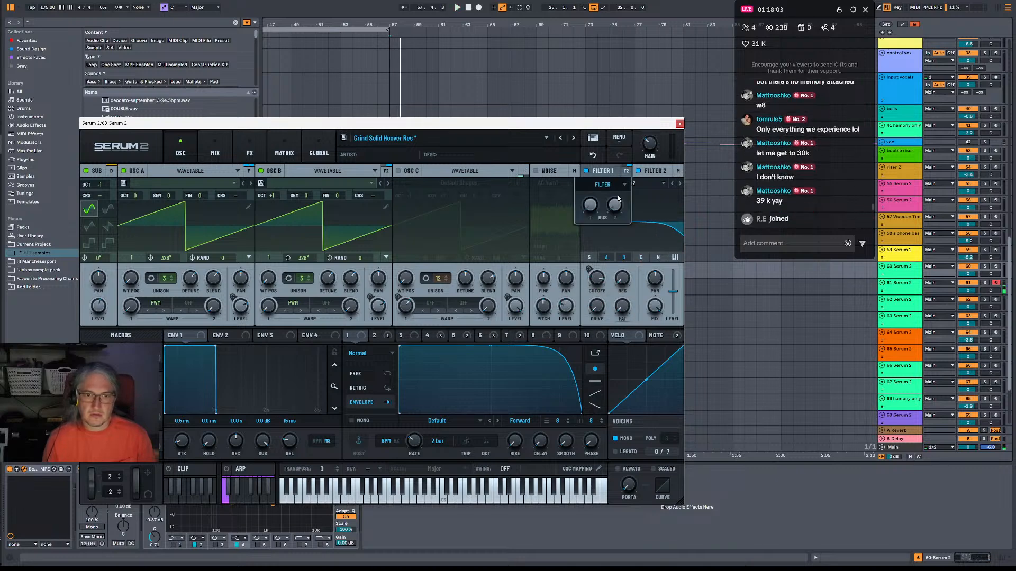
{"action": "left_click", "coordinate": [619, 186]}
{"action": "left_click", "coordinate": [612, 195]}
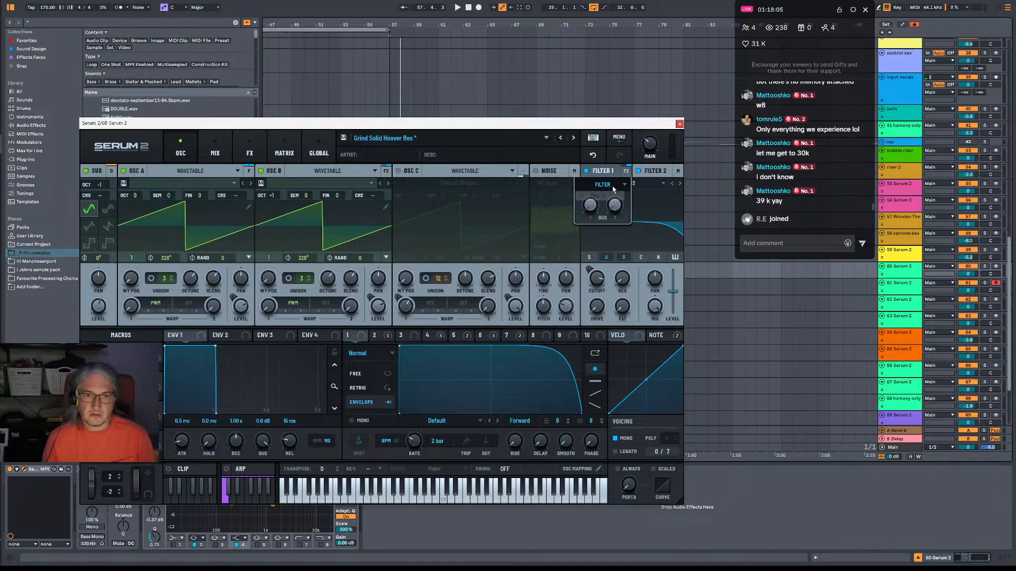
{"action": "key", "text": "space"}
{"action": "left_click", "coordinate": [650, 177]}
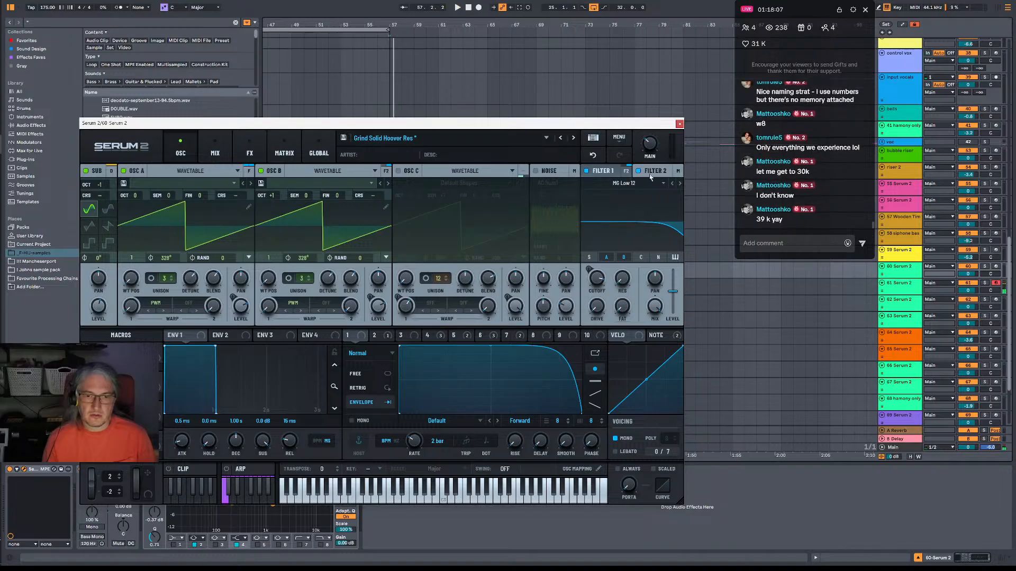
{"action": "left_click", "coordinate": [627, 172]}
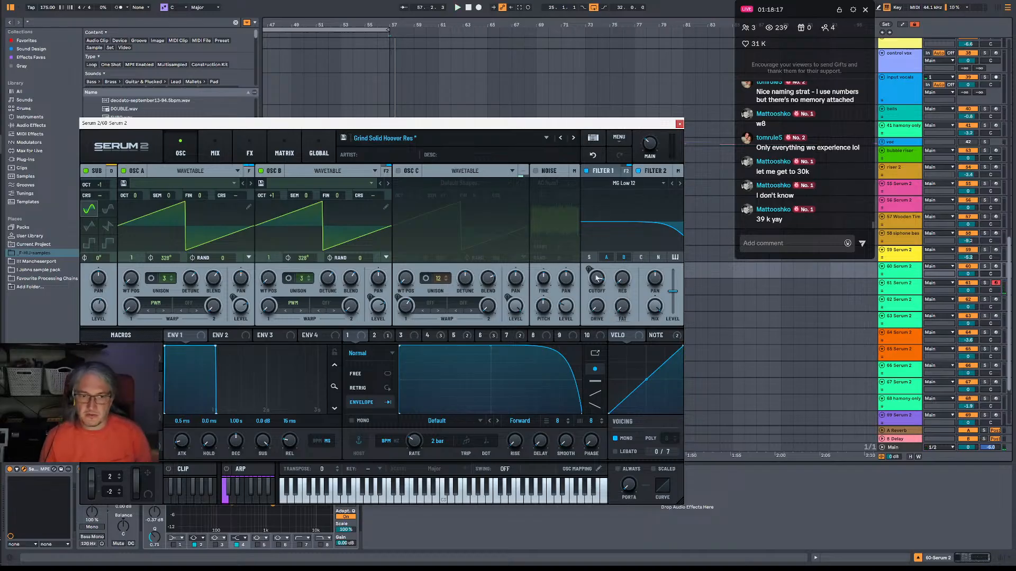
{"action": "mouse_move", "coordinate": [598, 279]}
{"action": "left_mouse_down"}
{"action": "mouse_move", "coordinate": [607, 374]}
{"action": "mouse_move", "coordinate": [612, 268]}
{"action": "left_mouse_up"}
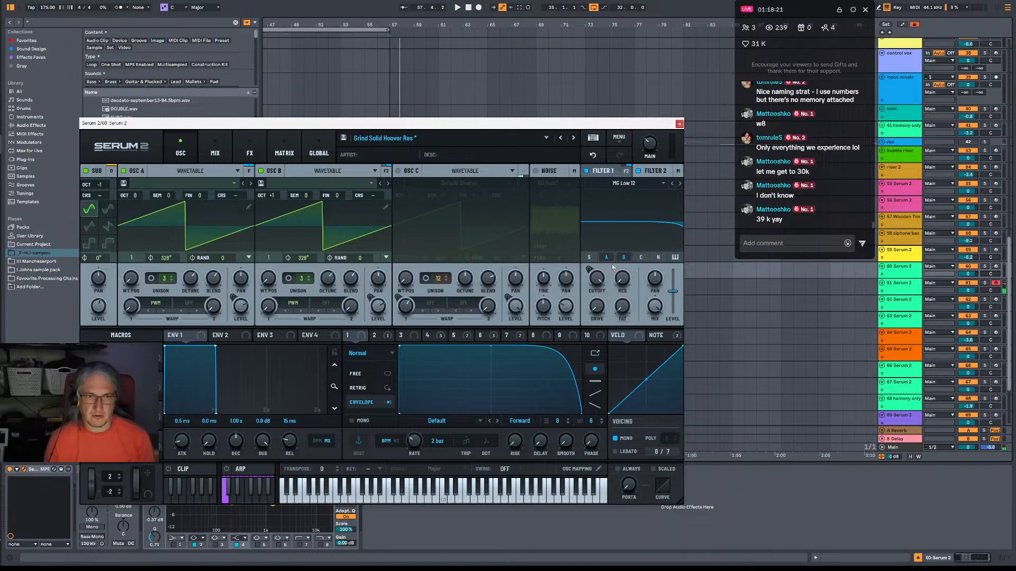
{"action": "left_click", "coordinate": [680, 124]}
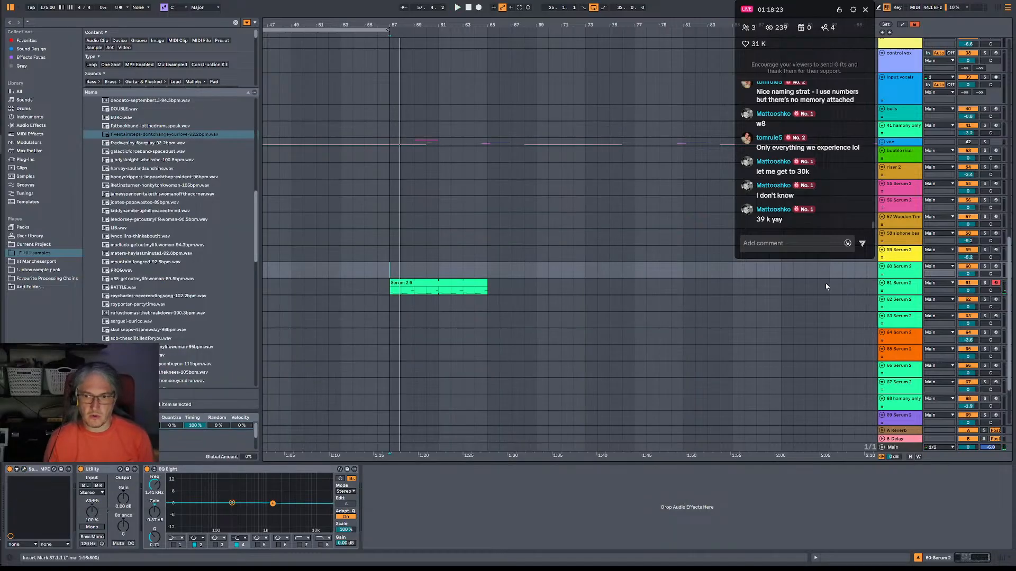
Open the oscillator page of the Serum 2 instrument on track 61 and lower Filter 1's cutoff during playback.
{"action": "left_click", "coordinate": [900, 286]}
{"action": "left_click", "coordinate": [25, 469]}
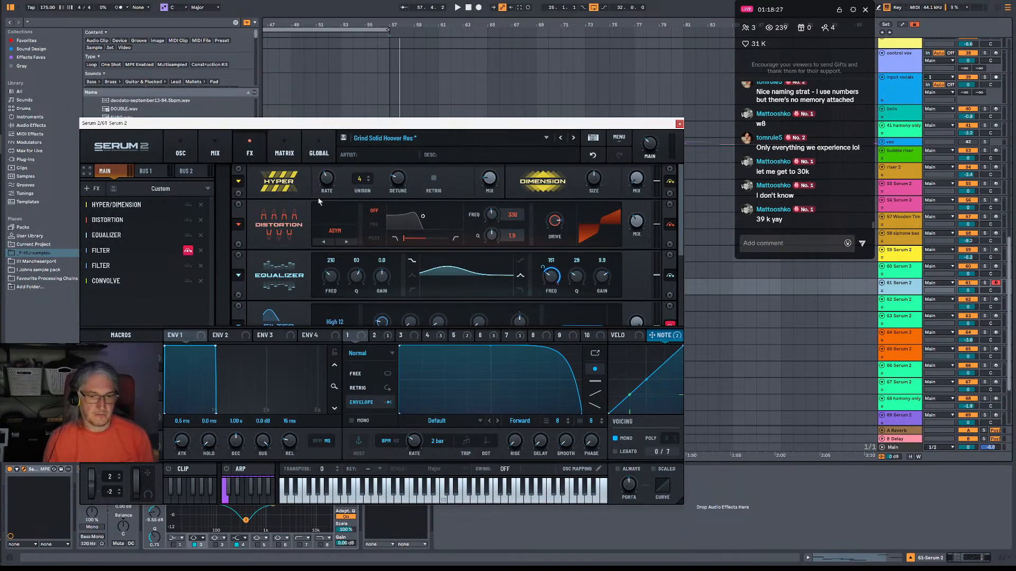
{"action": "left_click", "coordinate": [180, 149]}
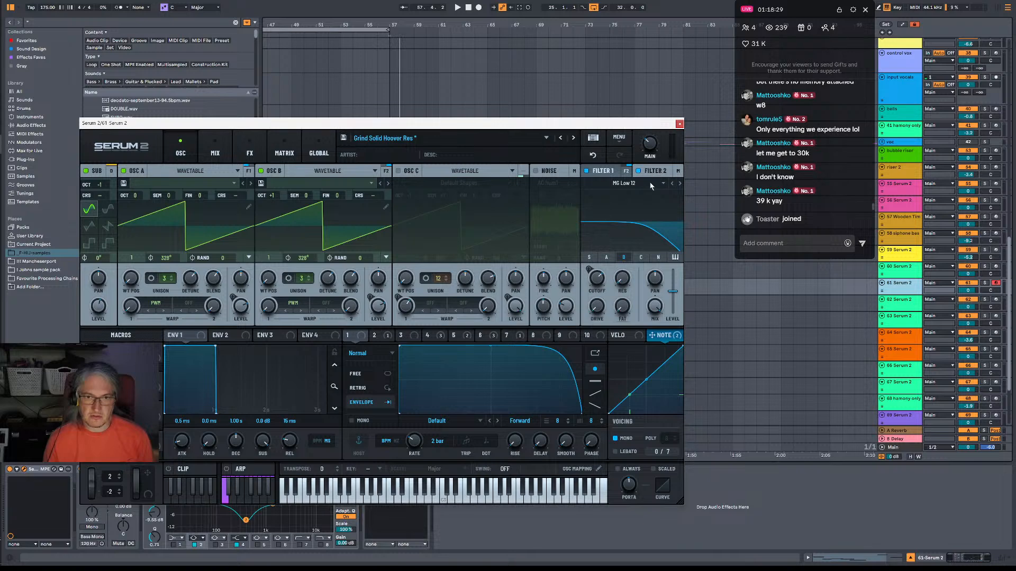
{"action": "mouse_move", "coordinate": [597, 276]}
{"action": "left_mouse_down"}
{"action": "mouse_move", "coordinate": [602, 341]}
{"action": "mouse_move", "coordinate": [583, 332]}
{"action": "mouse_move", "coordinate": [602, 310]}
{"action": "mouse_move", "coordinate": [601, 268]}
{"action": "left_mouse_up"}
{"action": "key", "text": "space"}
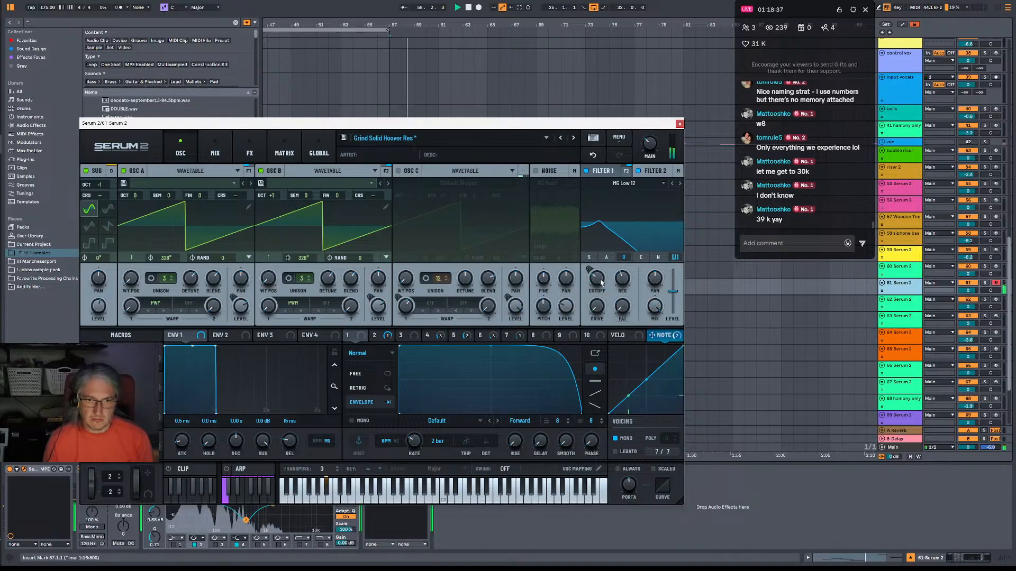
{"action": "left_click_drag", "start_coordinate": [601, 283], "coordinate": [597, 295]}
Assign LFO 8 to Filter 1's cutoff at a 1/4 rate and bend the rising and falling slopes of its shape.
{"action": "left_click", "coordinate": [545, 337]}
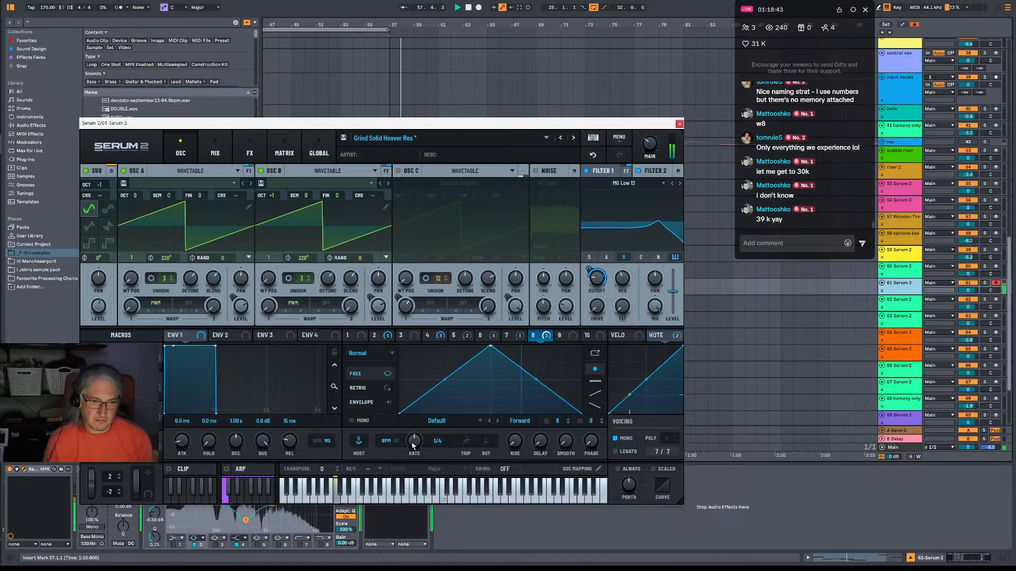
{"action": "left_click_drag", "start_coordinate": [414, 441], "coordinate": [417, 456]}
{"action": "left_click_drag", "start_coordinate": [444, 379], "coordinate": [417, 430]}
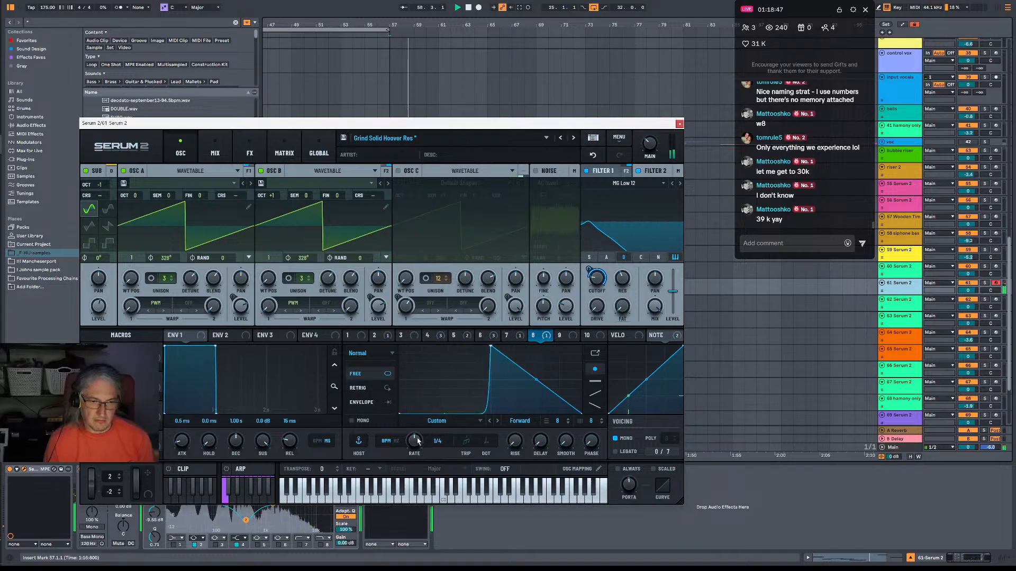
{"action": "key", "text": "space"}
{"action": "key", "text": "space"}
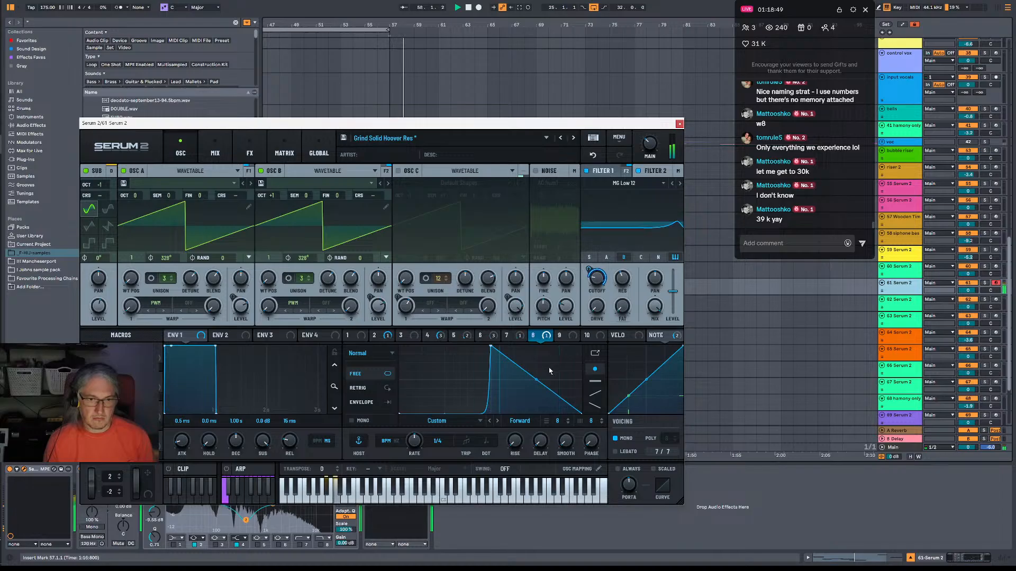
{"action": "left_click_drag", "start_coordinate": [537, 378], "coordinate": [526, 354]}
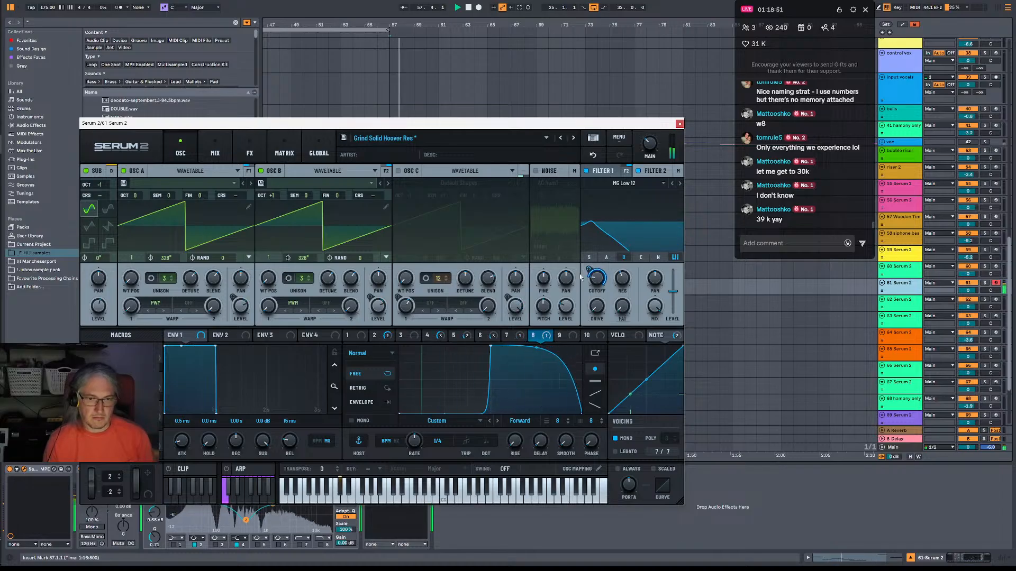
Soften LFO 8's rising curve and shift its peak later in the cycle while auditioning, and close the instrument.
{"action": "mouse_move", "coordinate": [591, 289]}
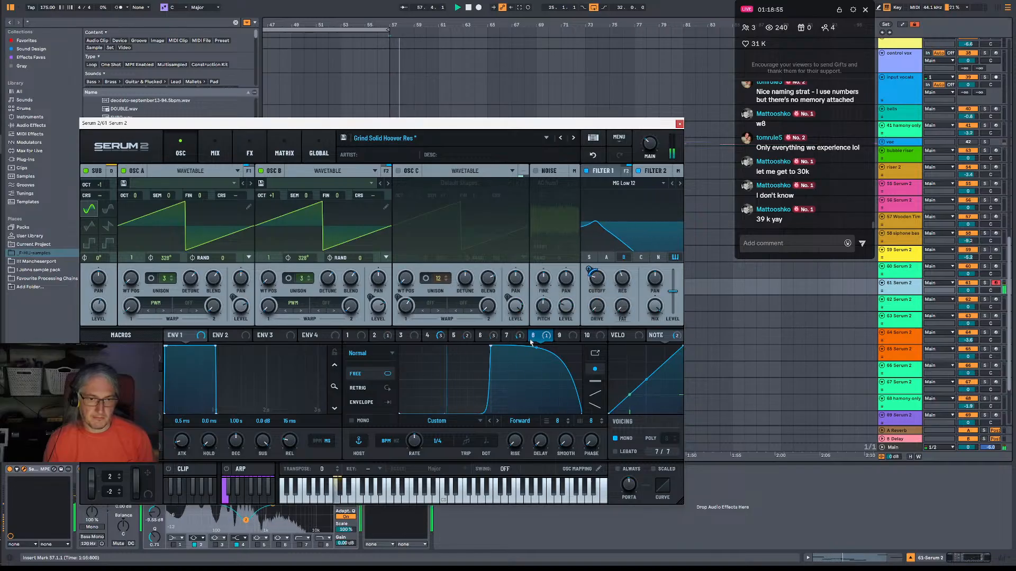
{"action": "key", "text": "space"}
{"action": "left_click_drag", "start_coordinate": [443, 413], "coordinate": [449, 400]}
{"action": "left_click_drag", "start_coordinate": [492, 347], "coordinate": [530, 344]}
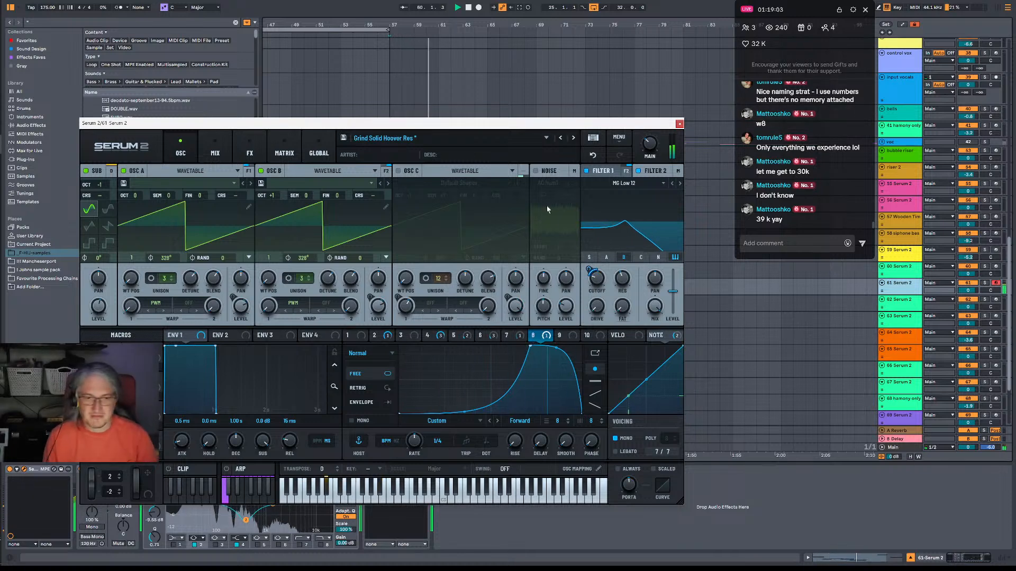
{"action": "key", "text": "space"}
{"action": "left_click_drag", "start_coordinate": [530, 348], "coordinate": [542, 343]}
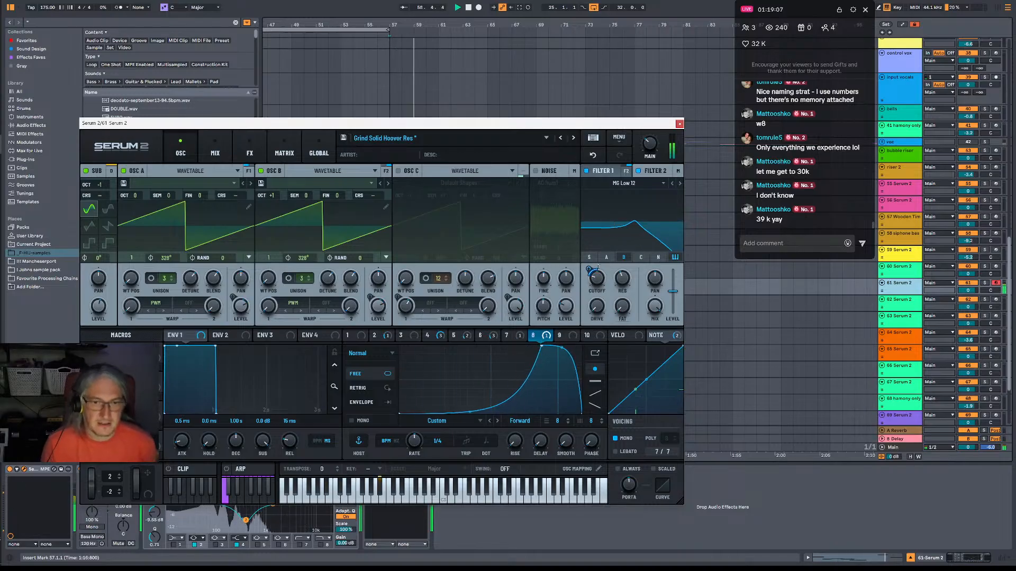
{"action": "left_click", "coordinate": [680, 123]}
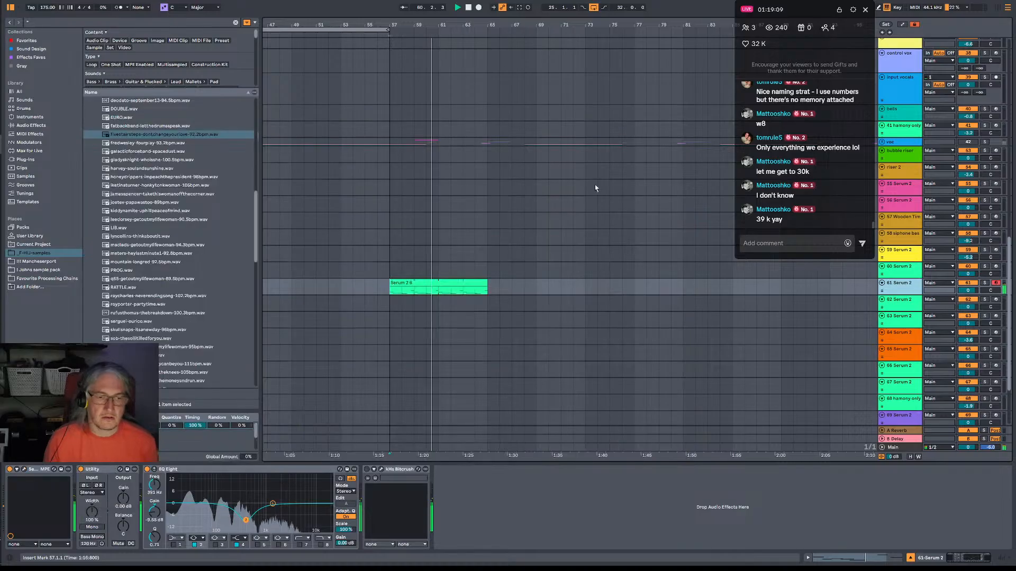
Lengthen the A#0 note in the bass clip to the start of the A#1 note and replay the phrase.
{"action": "key", "text": "space"}
{"action": "double_click", "coordinate": [459, 283]}
{"action": "left_click", "coordinate": [780, 498]}
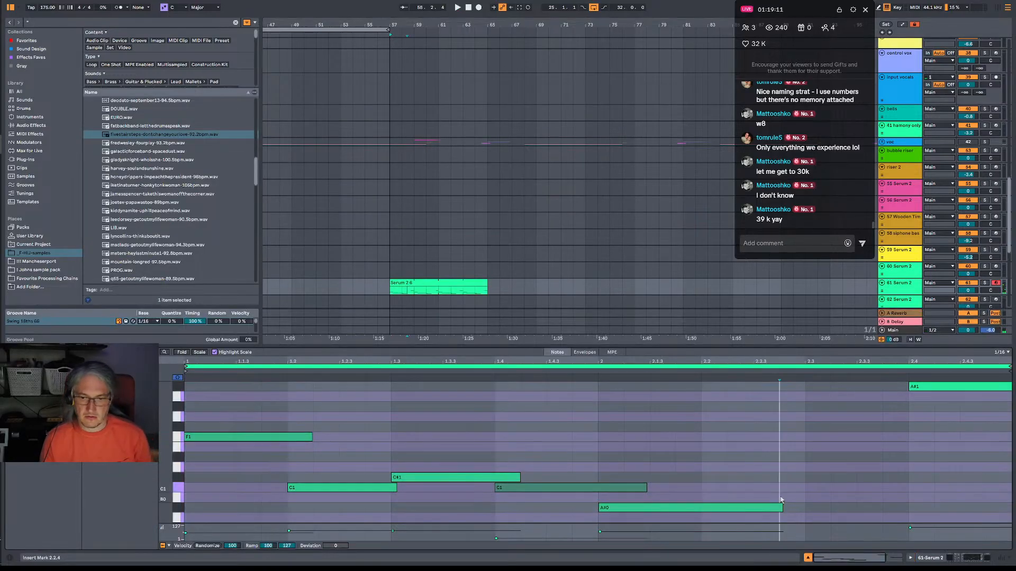
{"action": "left_click_drag", "start_coordinate": [780, 499], "coordinate": [908, 499]}
{"action": "key", "text": "space"}
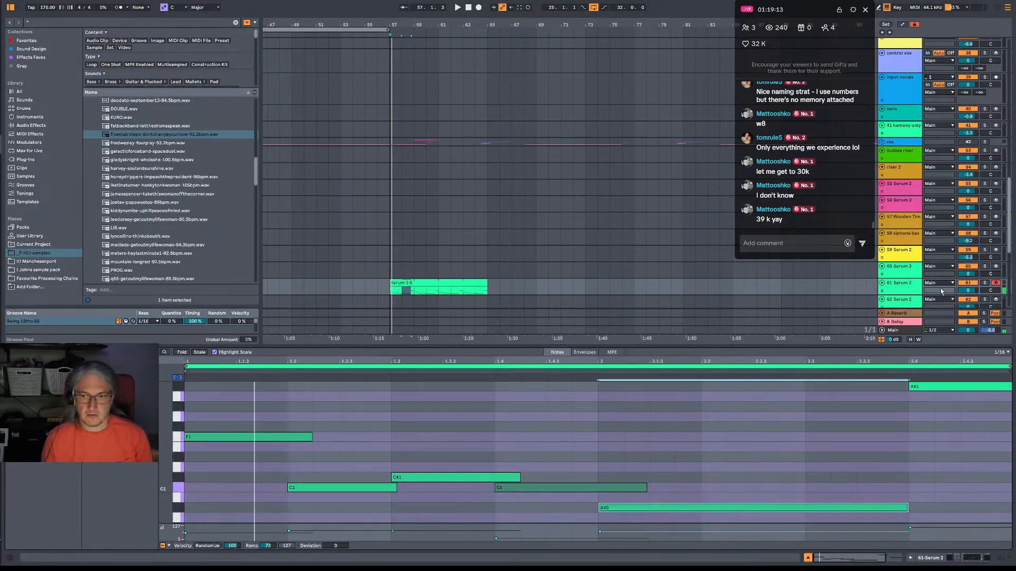
{"action": "key", "text": "shift+Tab"}
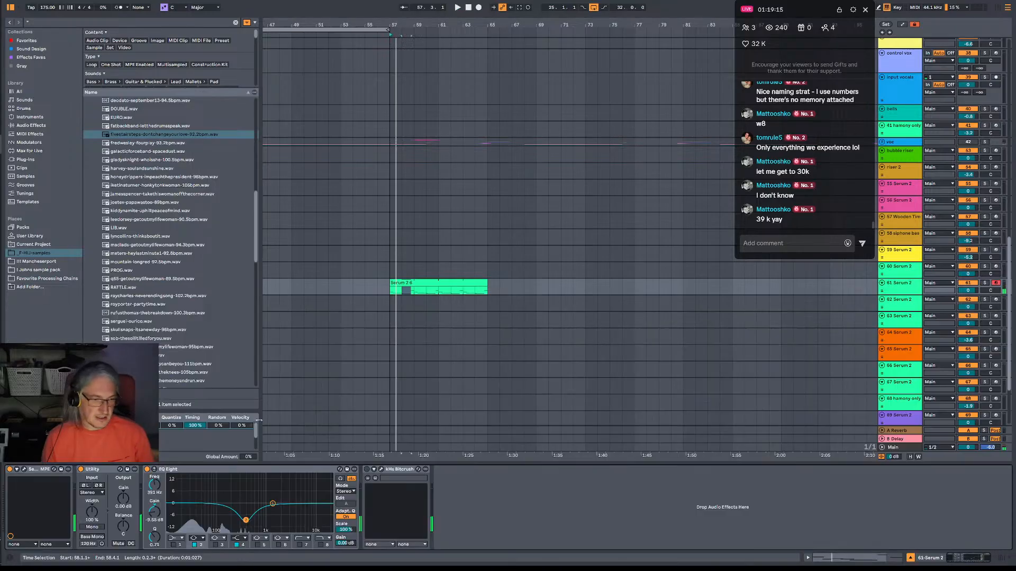
Bypass the Convolve effect in the main effects chain of the Serum 2 instrument on track 61 and replay the bass phrase.
{"action": "left_click", "coordinate": [24, 470]}
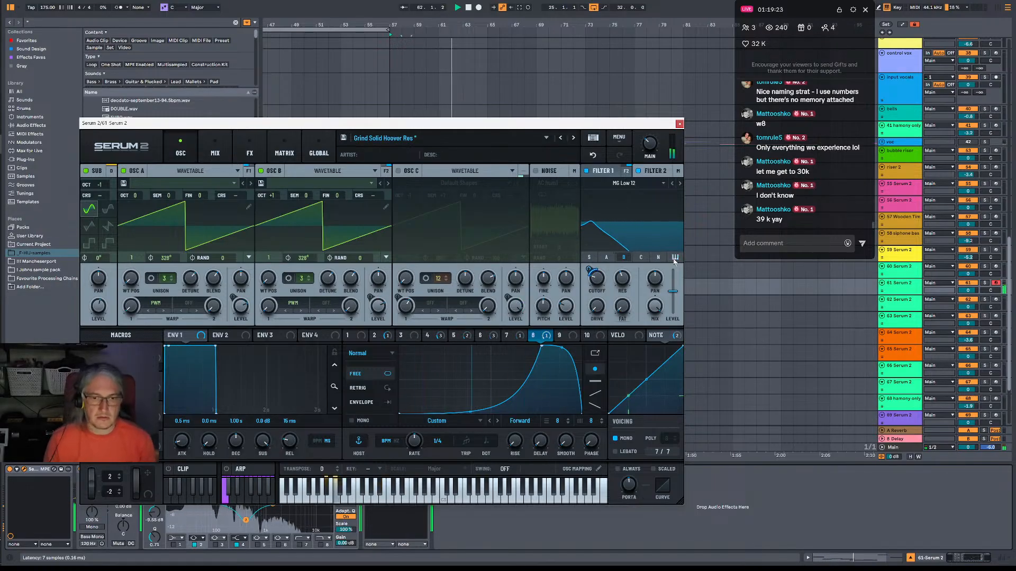
{"action": "left_click", "coordinate": [228, 152]}
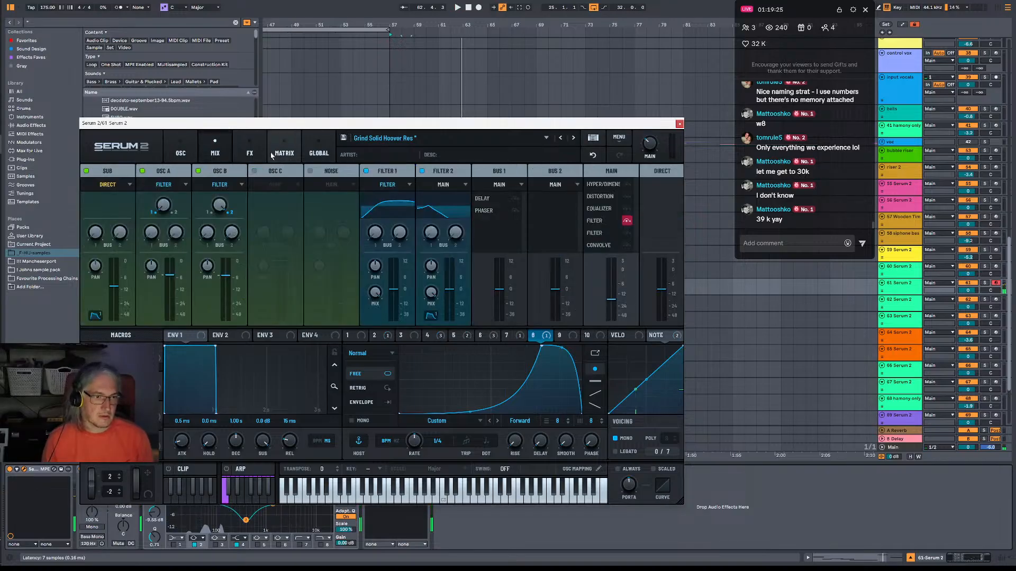
{"action": "left_click", "coordinate": [284, 153]}
{"action": "left_click", "coordinate": [249, 153]}
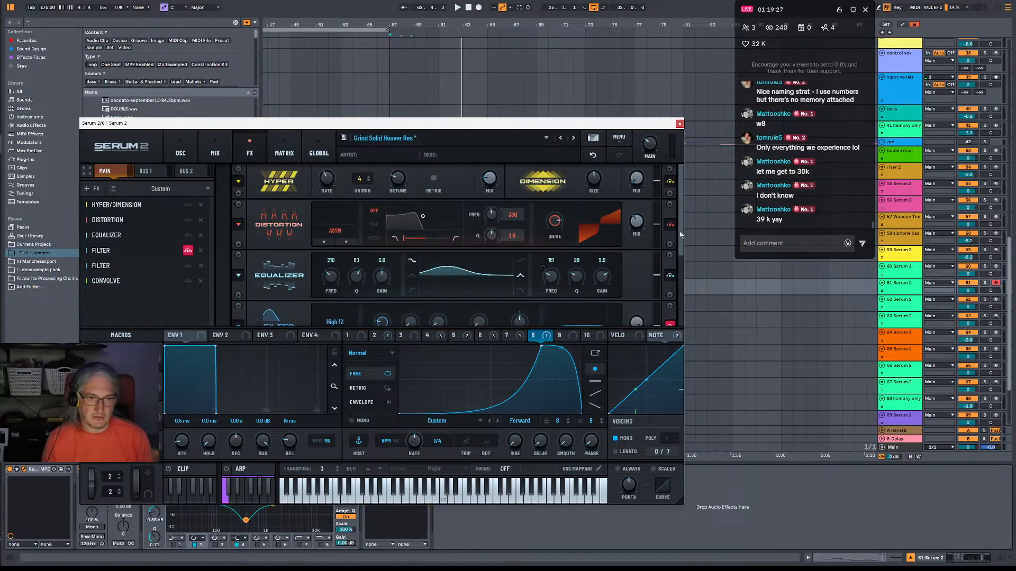
{"action": "left_click_drag", "start_coordinate": [680, 235], "coordinate": [684, 313]}
{"action": "left_click", "coordinate": [670, 300]}
{"action": "key", "text": "space"}
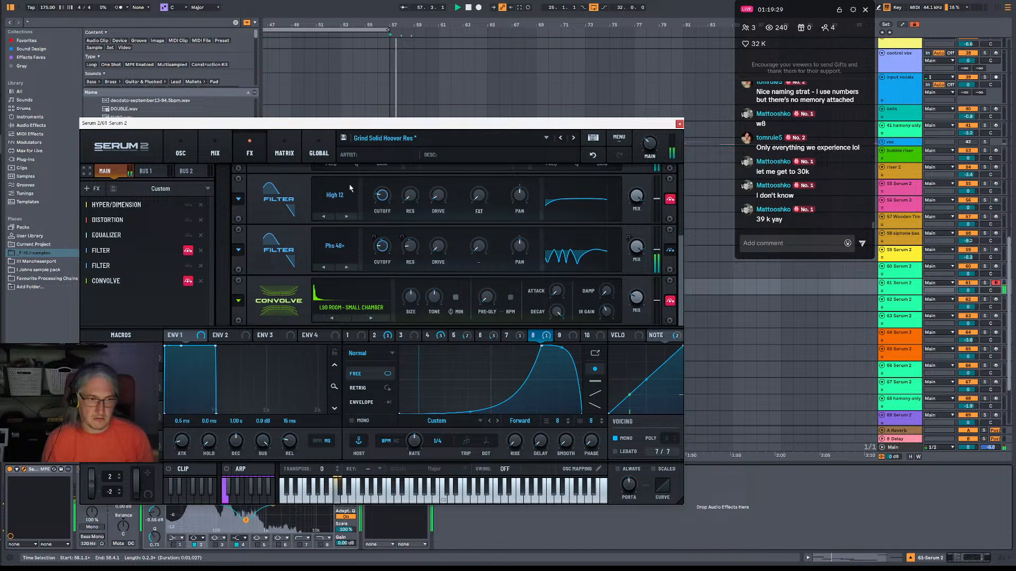
Widen the trough of LFO 8's shape on the oscillator page, audition it, and lower the curve's starting point to the minimum.
{"action": "left_click", "coordinate": [180, 153]}
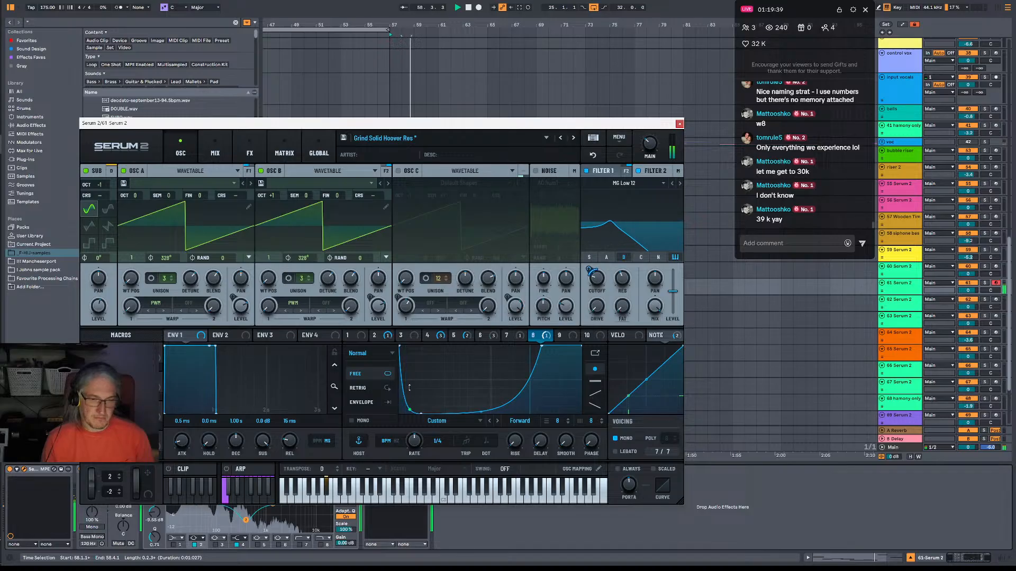
{"action": "left_click_drag", "start_coordinate": [420, 414], "coordinate": [443, 437]}
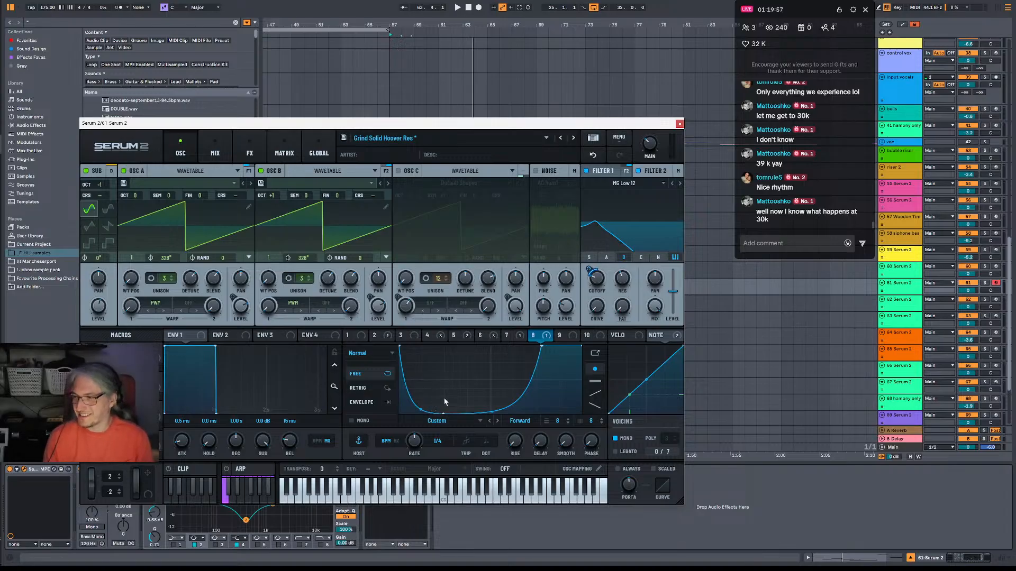
{"action": "key", "text": "space"}
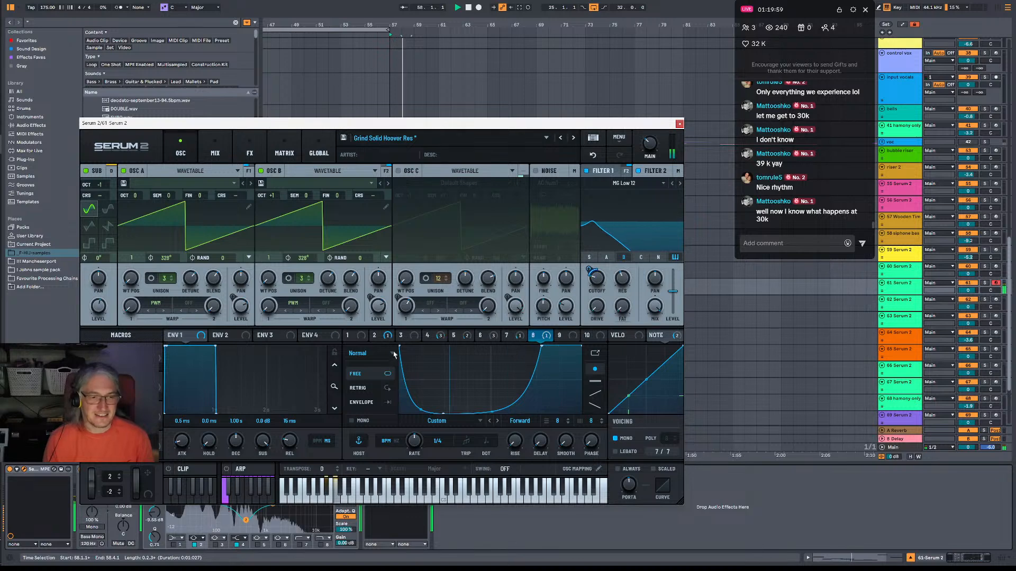
{"action": "left_click_drag", "start_coordinate": [399, 348], "coordinate": [401, 412]}
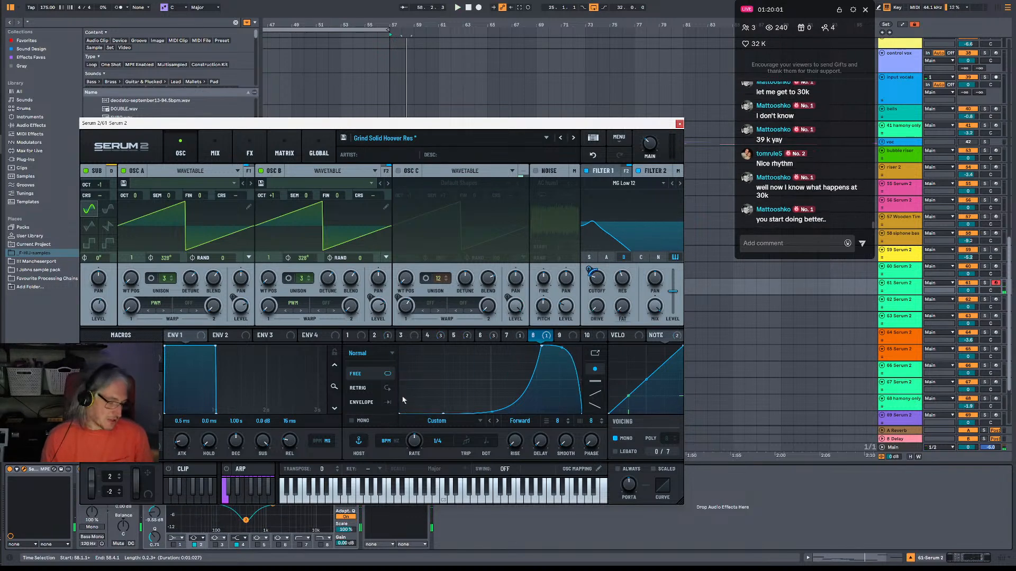
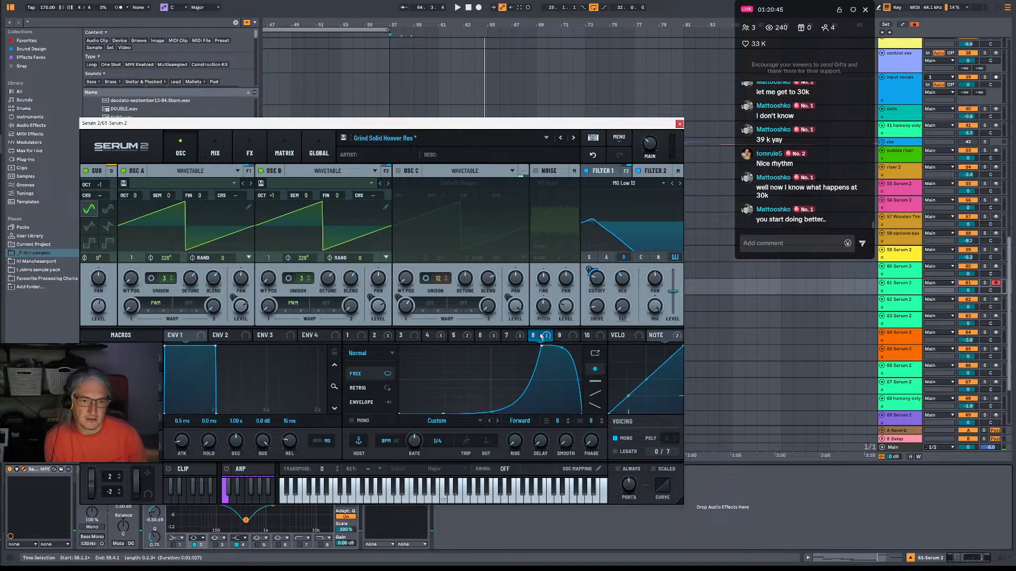
Modulate the filter's resonance with LFO 8, adjust the cutoff and the modulation depth while auditioning, and close the Serum 2 instrument.
{"action": "left_click_drag", "start_coordinate": [597, 316], "coordinate": [617, 275]}
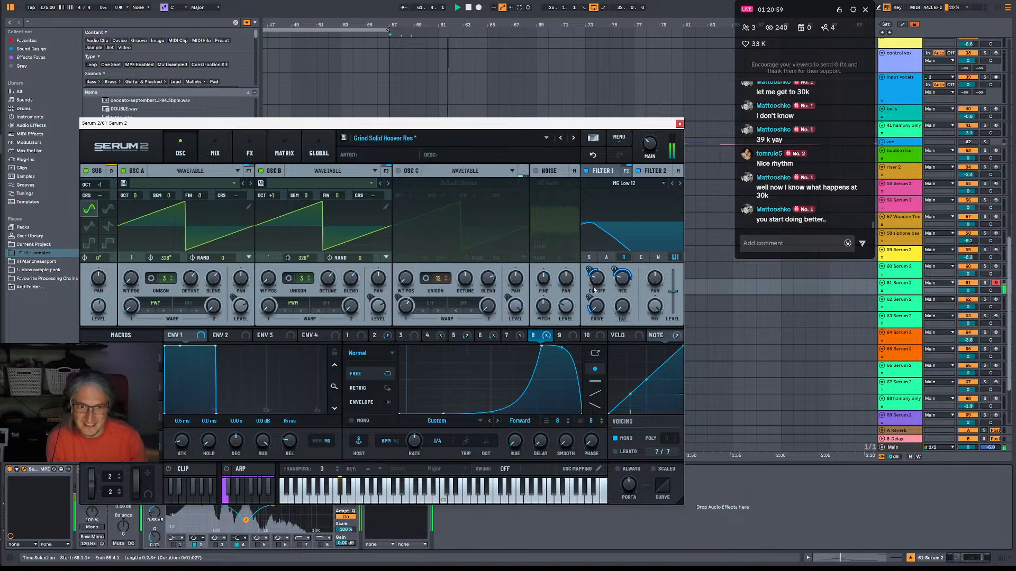
{"action": "mouse_move", "coordinate": [599, 285]}
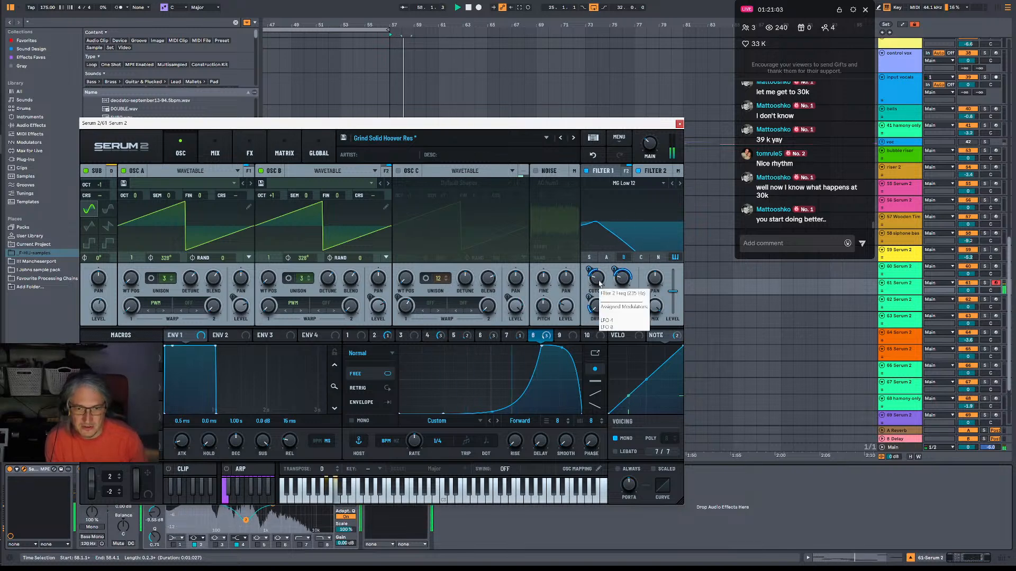
{"action": "left_click_drag", "start_coordinate": [599, 283], "coordinate": [601, 273]}
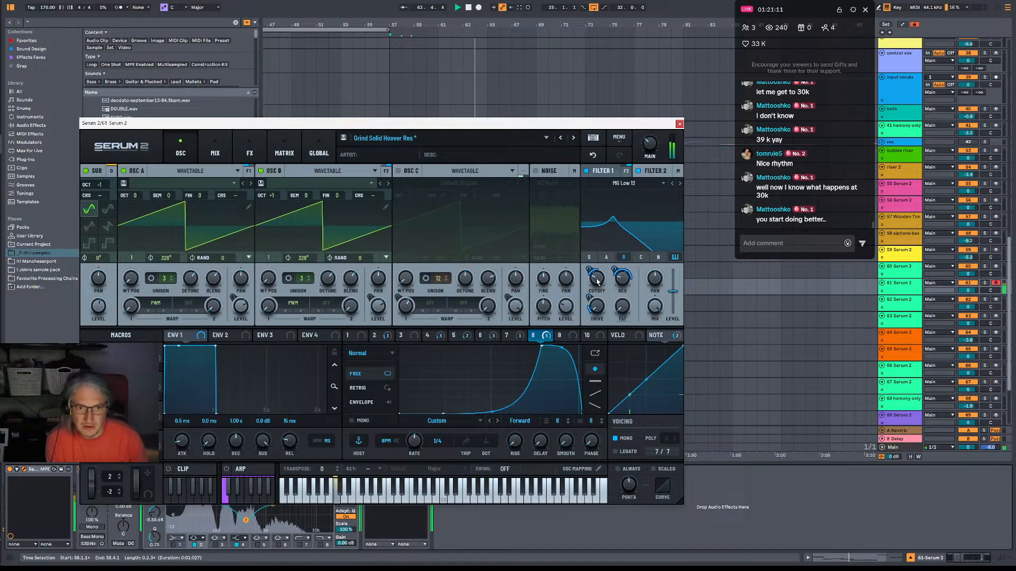
{"action": "mouse_move", "coordinate": [612, 283]}
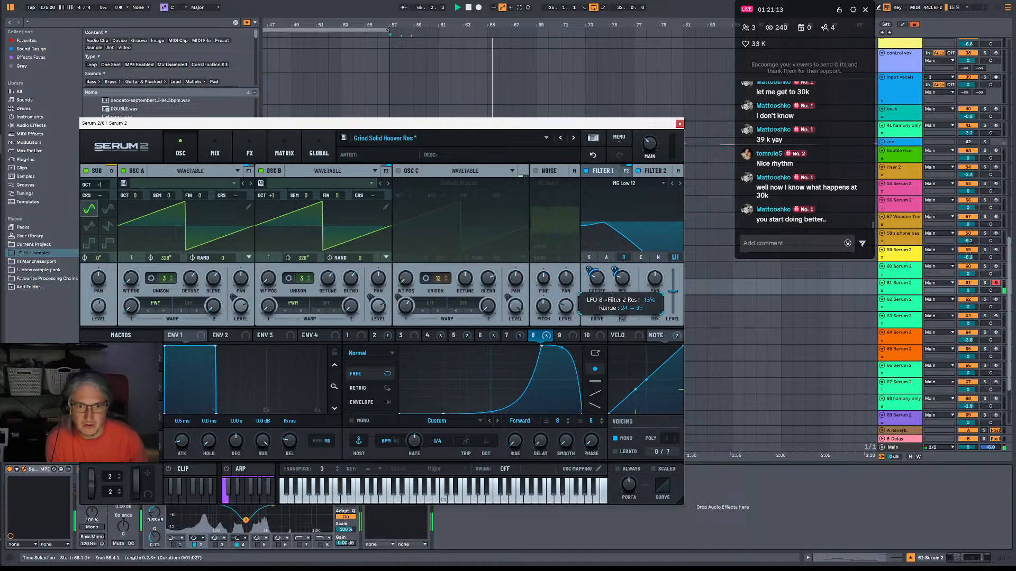
{"action": "left_click_drag", "start_coordinate": [614, 290], "coordinate": [614, 273]}
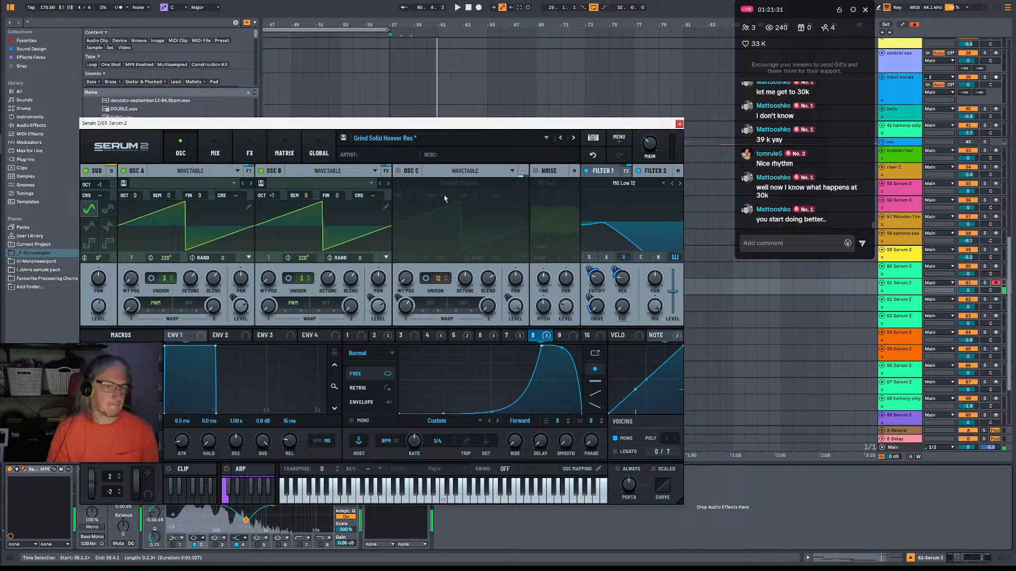
{"action": "left_click", "coordinate": [679, 124]}
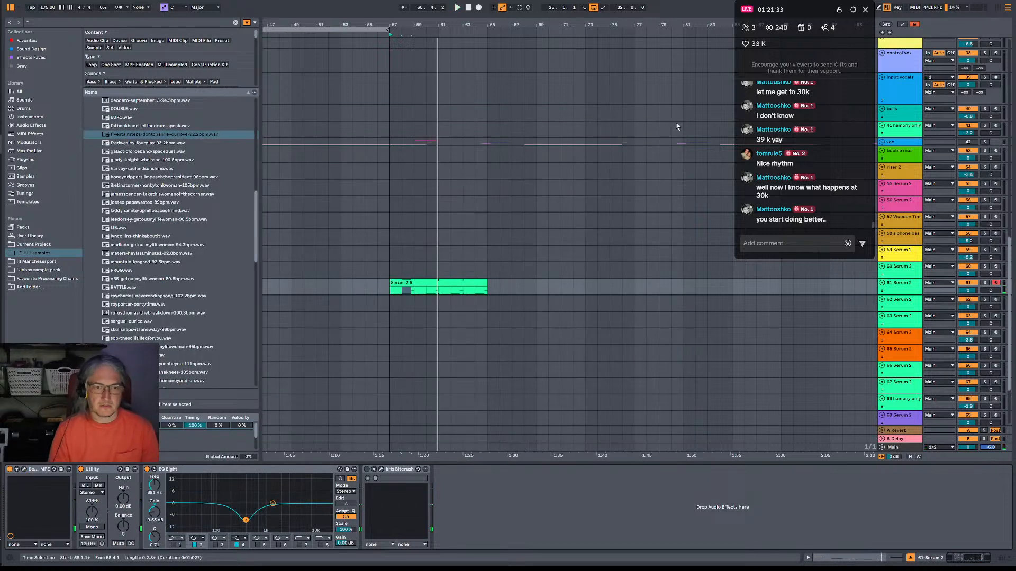
Audition the Serum 2 bass clip on track 61 from bar 57 and again from bar 63.
{"action": "key", "text": "space"}
{"action": "left_click", "coordinate": [383, 292]}
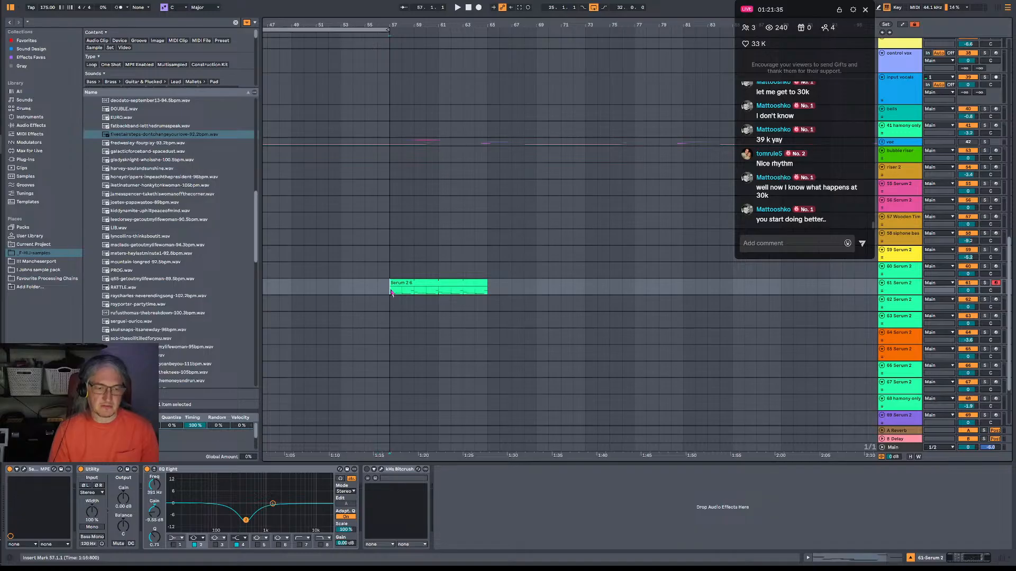
{"action": "left_click", "coordinate": [395, 285]}
{"action": "key", "text": "space"}
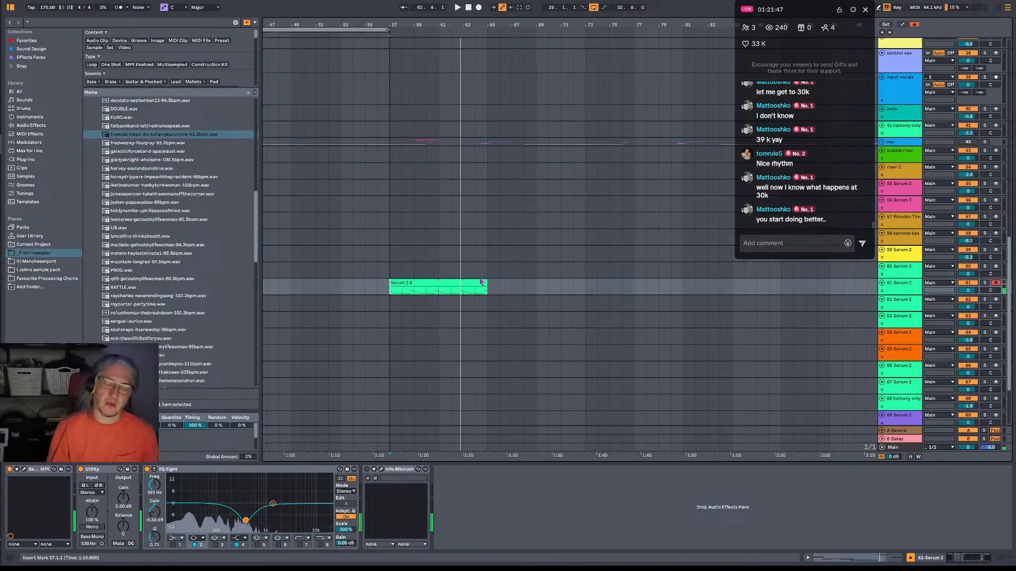
{"action": "left_click", "coordinate": [467, 292]}
{"action": "key", "text": "space"}
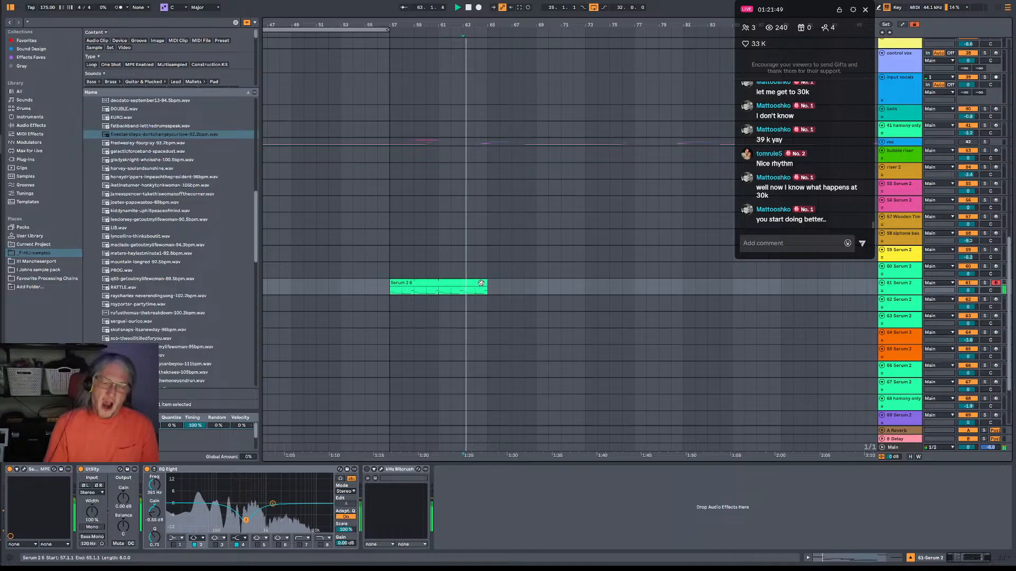
{"action": "key", "text": "space"}
{"action": "key", "text": "space"}
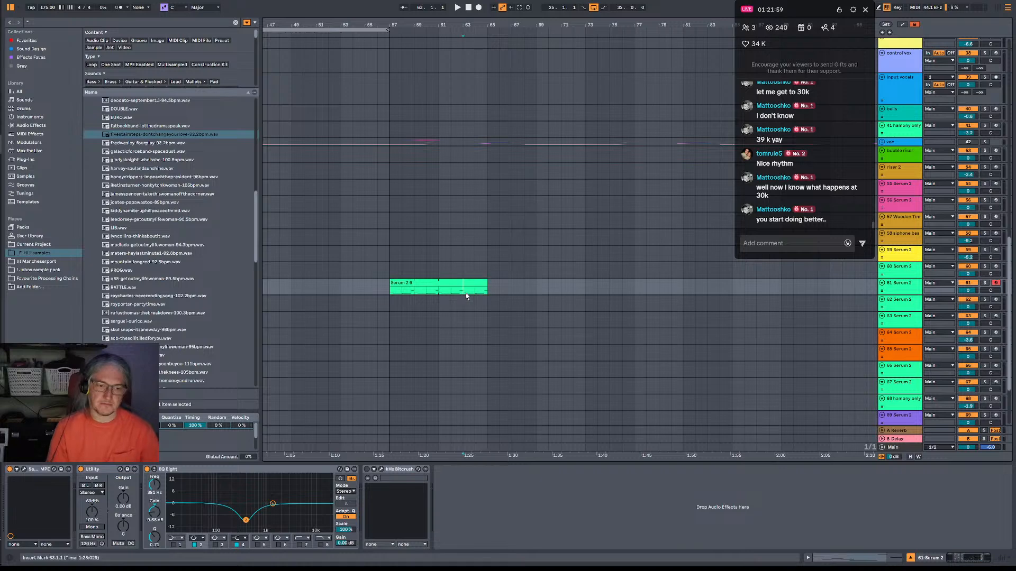
{"action": "key", "text": "space"}
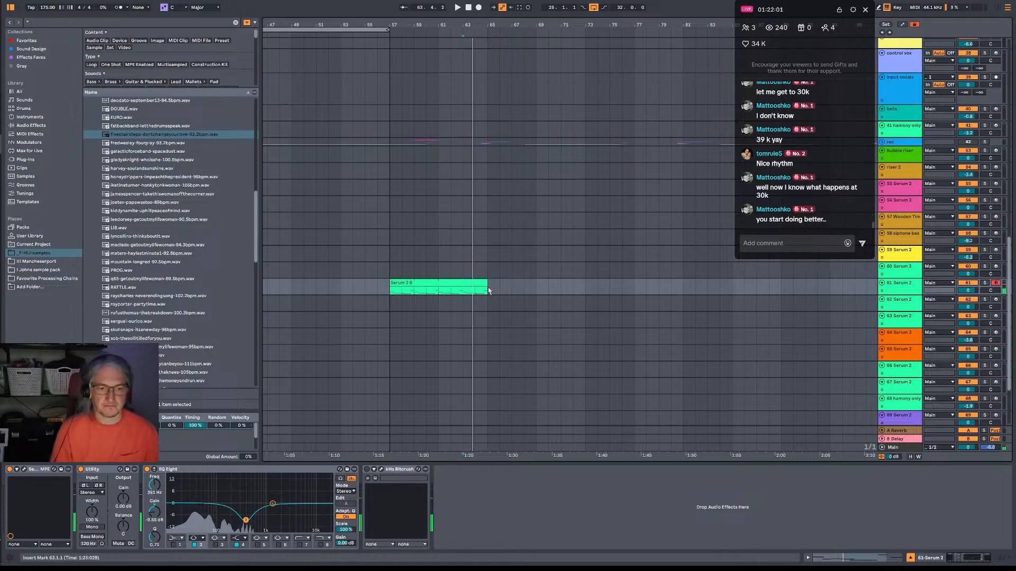
Split the bass clip at bar 63, open its last two-bar section and raise the A#0 note by an octave while playing.
{"action": "left_click", "coordinate": [476, 286]}
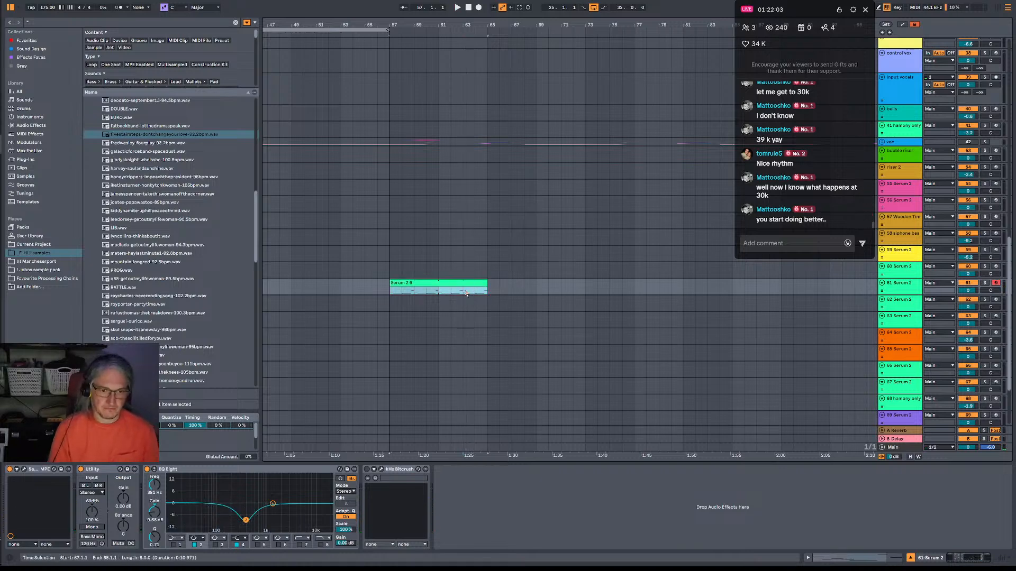
{"action": "left_click", "coordinate": [465, 292]}
{"action": "double_click", "coordinate": [477, 286]}
{"action": "key", "text": "space"}
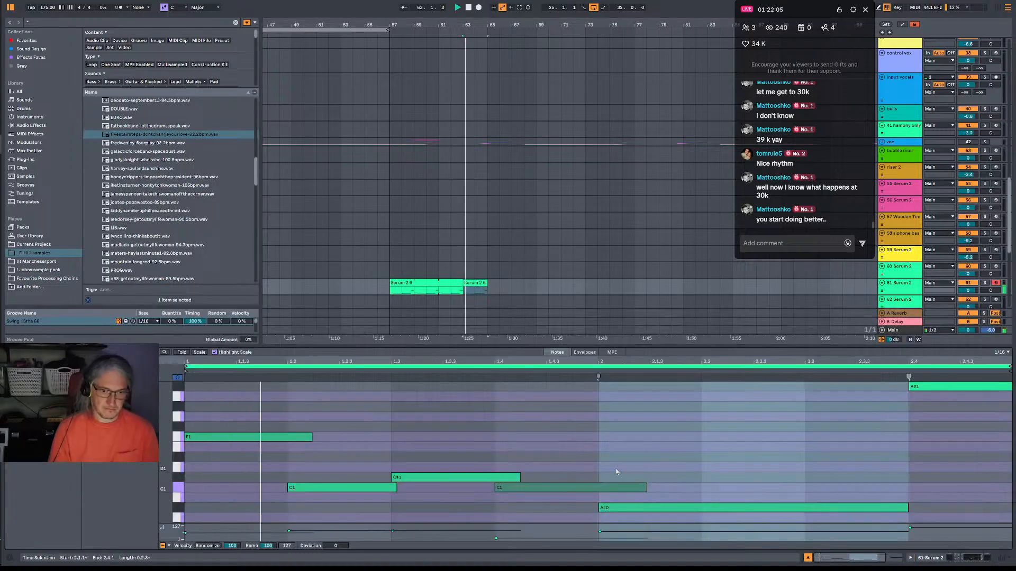
{"action": "left_click", "coordinate": [687, 507]}
{"action": "key", "text": "shift+Up"}
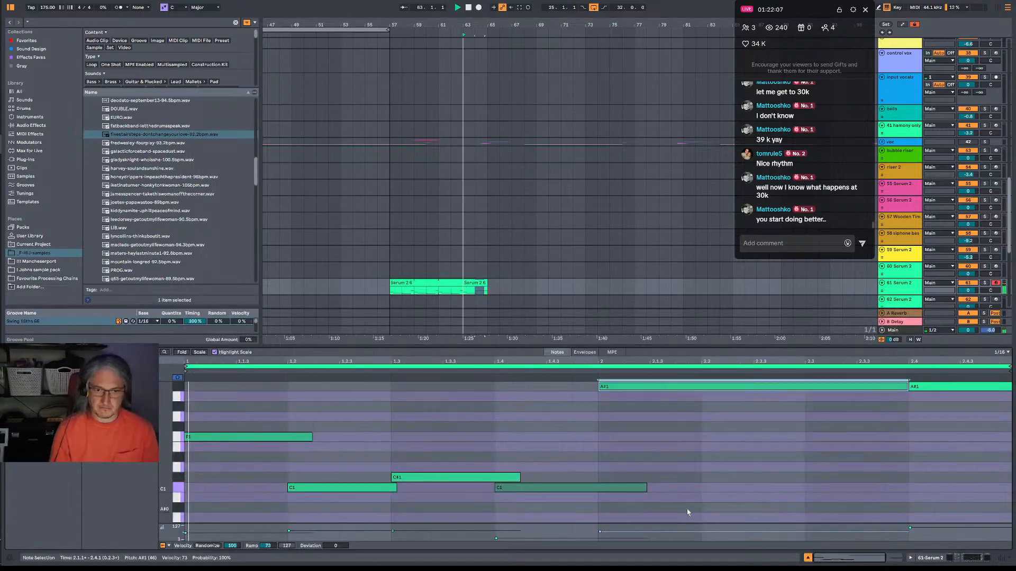
Copy the long A#1 note to beat 2.3 as D1 and delete the A#1 note at beat 2.4.
{"action": "scroll", "coordinate": [782, 419], "scroll_direction": "up", "scroll_amount": 2}
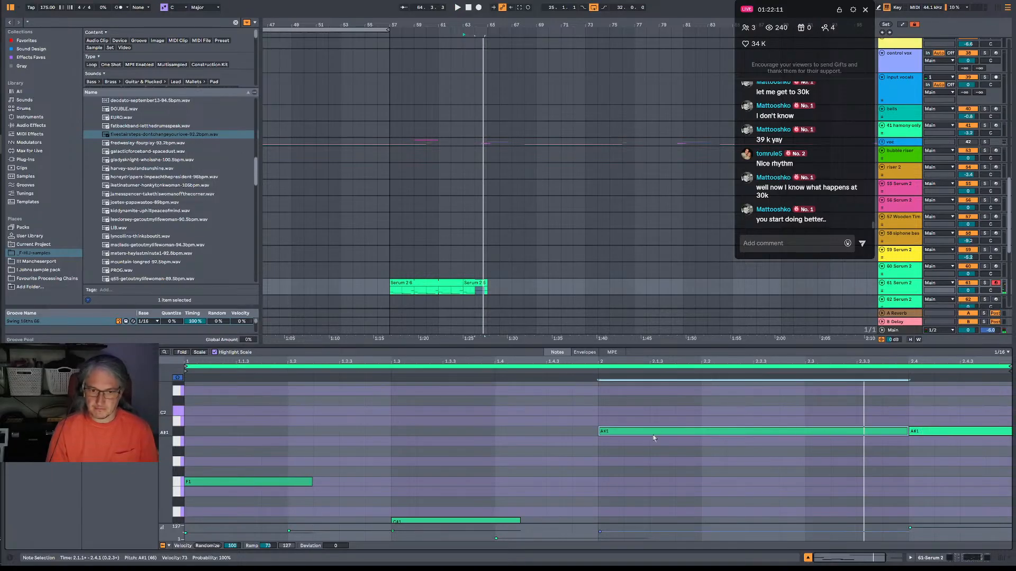
{"action": "left_click_drag", "start_coordinate": [625, 434], "coordinate": [842, 396]}
{"action": "key", "text": "shift+Down"}
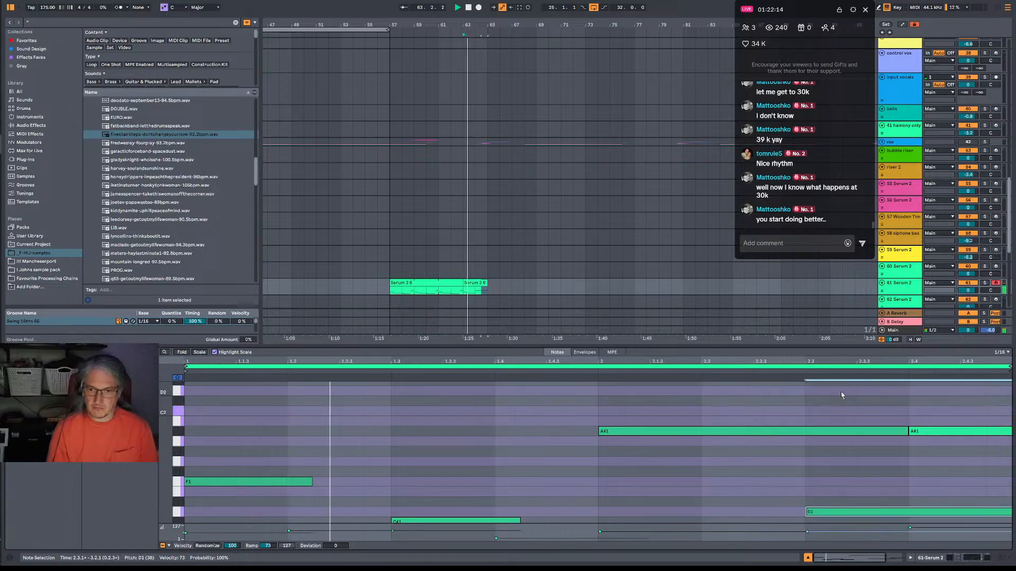
{"action": "left_click", "coordinate": [940, 434]}
{"action": "key", "text": "Delete"}
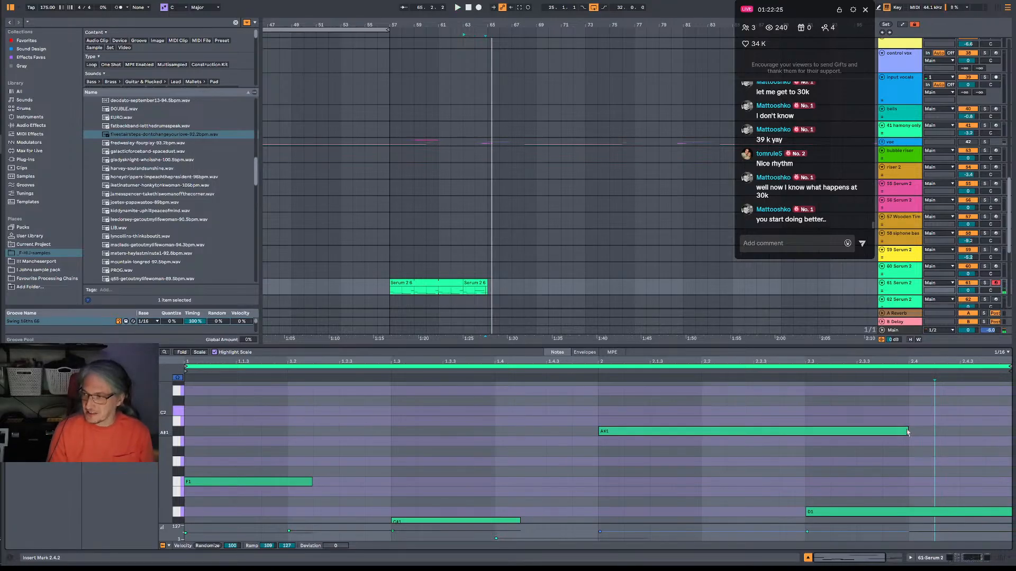
Replay the bass line from bar 57 and recolour the two-bar clip at bar 63 dark green.
{"action": "left_click", "coordinate": [393, 291]}
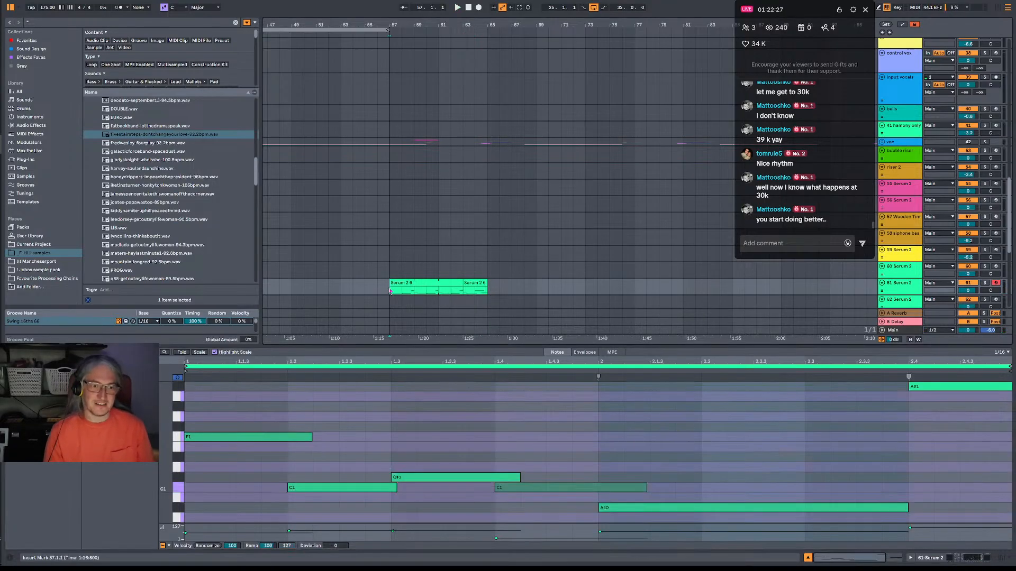
{"action": "key", "text": "space"}
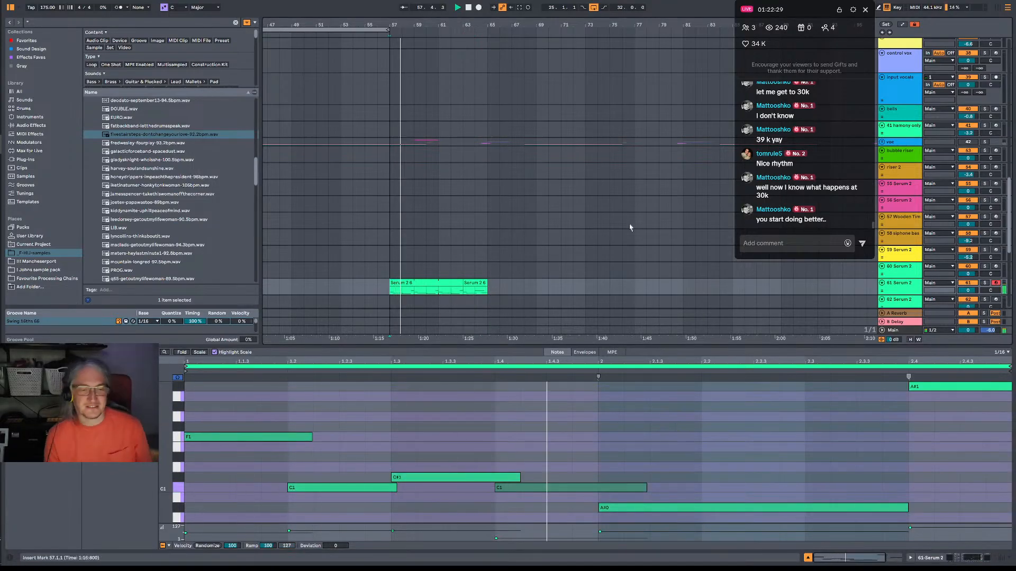
{"action": "right_click", "coordinate": [478, 285]}
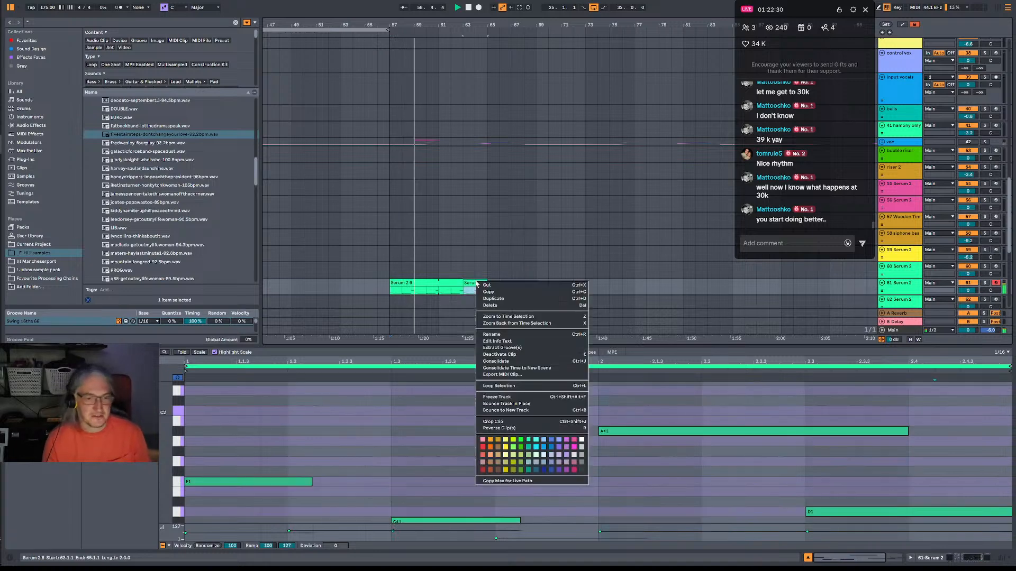
{"action": "left_click", "coordinate": [521, 454]}
Duplicate the bass clips spanning bars 57 to 65 so the copy starts at bar 65.
{"action": "scroll", "coordinate": [493, 285], "scroll_direction": "down", "scroll_amount": 3}
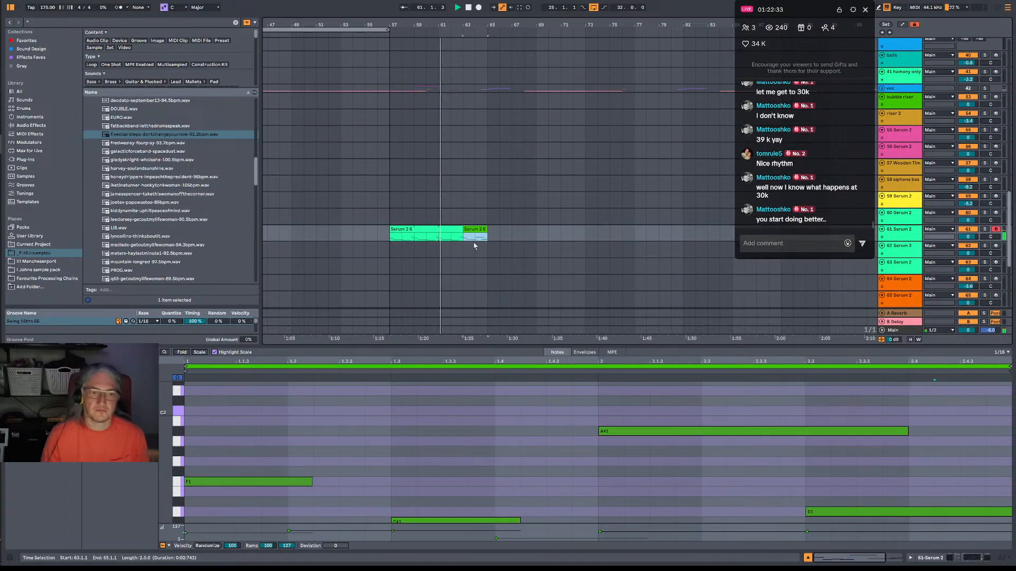
{"action": "left_click_drag", "start_coordinate": [393, 238], "coordinate": [487, 239]}
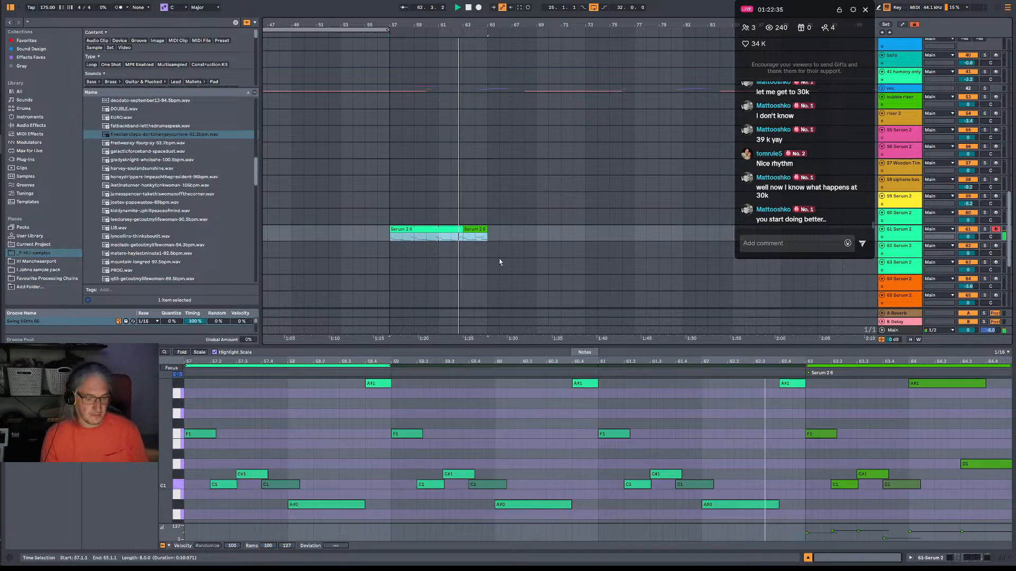
{"action": "key", "text": "ctrl+d"}
Look over the drum, synth and bass tracks in the arrangement while the extended bass line plays.
{"action": "scroll", "coordinate": [477, 227], "scroll_direction": "up", "scroll_amount": 3}
{"action": "scroll", "coordinate": [477, 228], "scroll_direction": "up", "scroll_amount": 10}
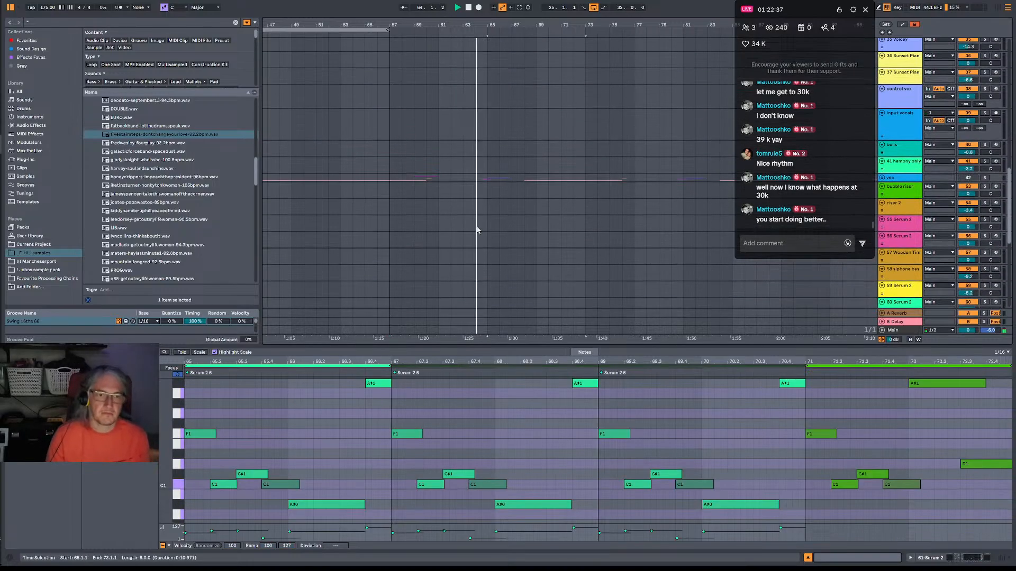
{"action": "scroll", "coordinate": [483, 227], "scroll_direction": "down", "scroll_amount": 12}
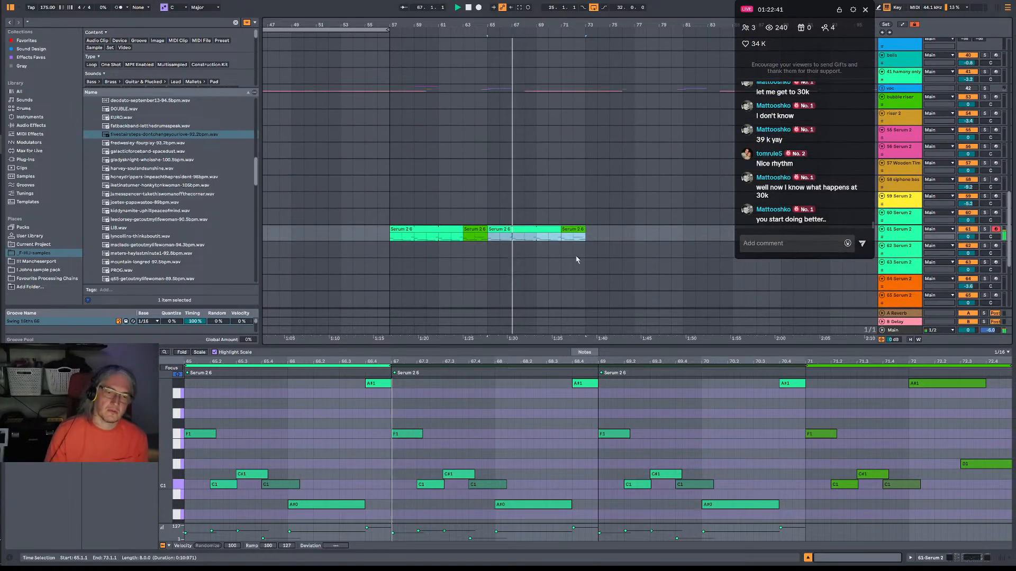
{"action": "scroll", "coordinate": [582, 244], "scroll_direction": "up", "scroll_amount": 12}
{"action": "scroll", "coordinate": [586, 225], "scroll_direction": "up", "scroll_amount": 15}
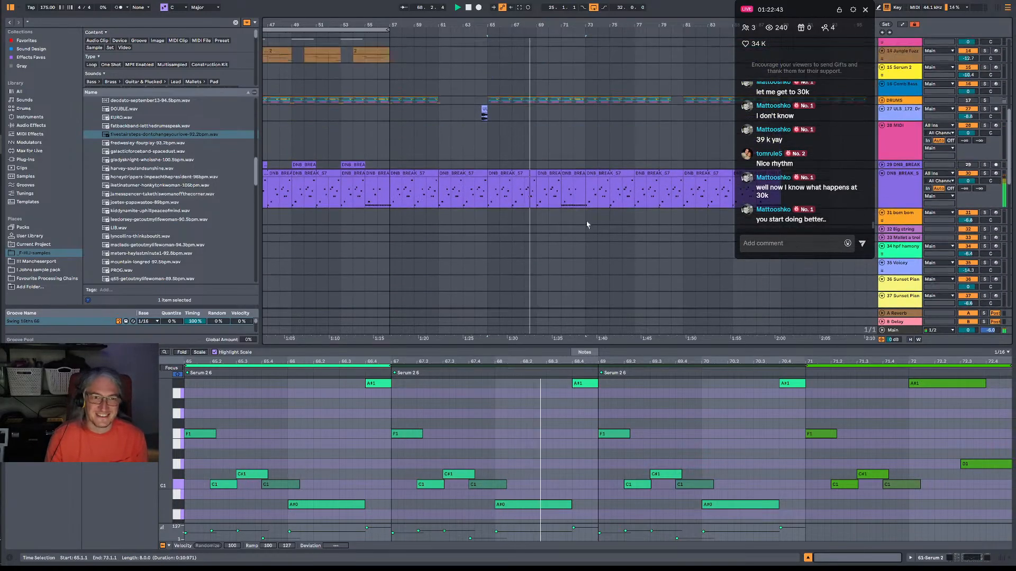
{"action": "scroll", "coordinate": [602, 147], "scroll_direction": "up", "scroll_amount": 1}
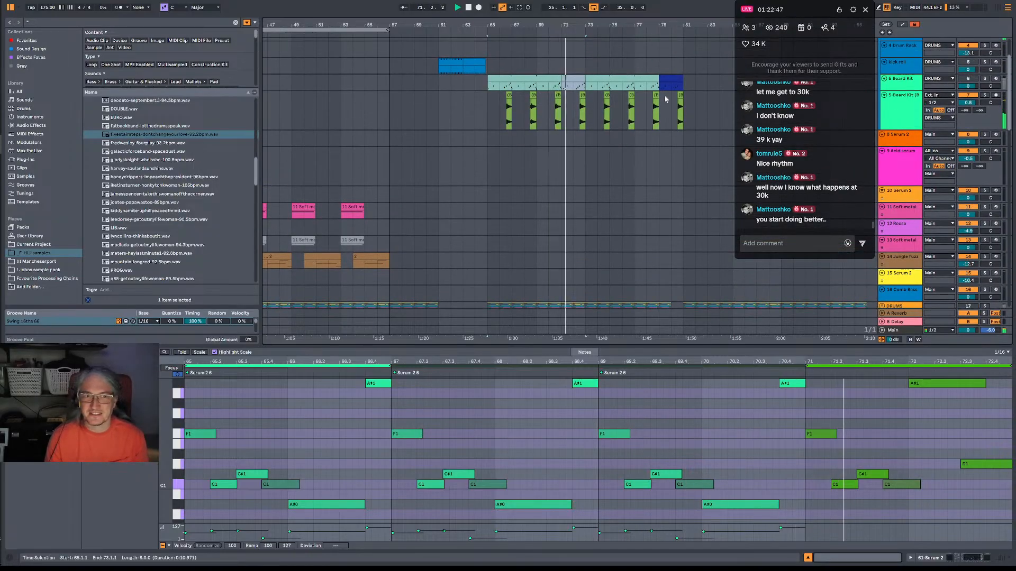
{"action": "scroll", "coordinate": [507, 237], "scroll_direction": "down", "scroll_amount": 15}
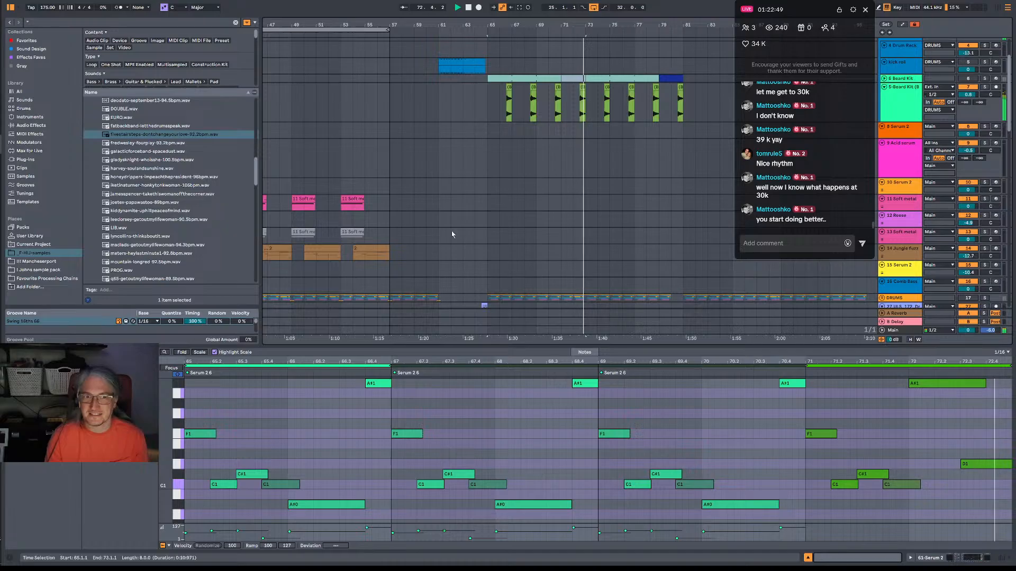
{"action": "scroll", "coordinate": [510, 236], "scroll_direction": "down", "scroll_amount": 15}
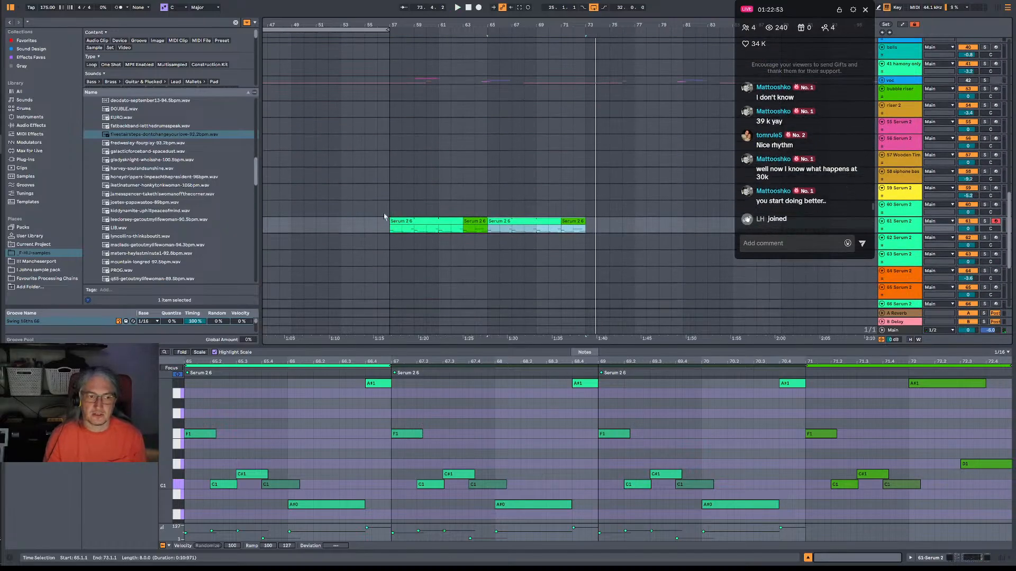
Replay the extended bass line from bar 57 and show the device chain of the Serum 2 track 61.
{"action": "left_click", "coordinate": [368, 215]}
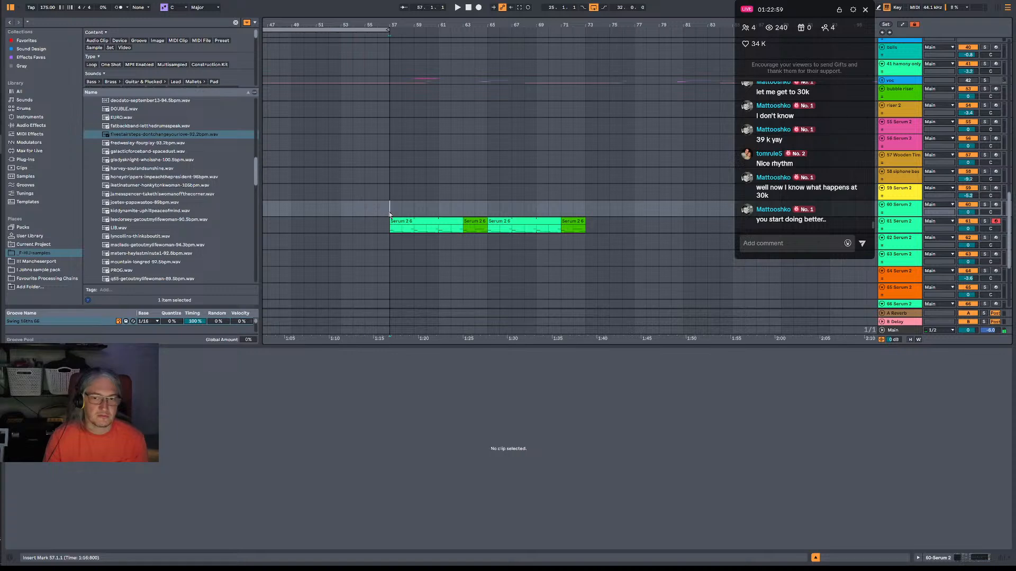
{"action": "key", "text": "space"}
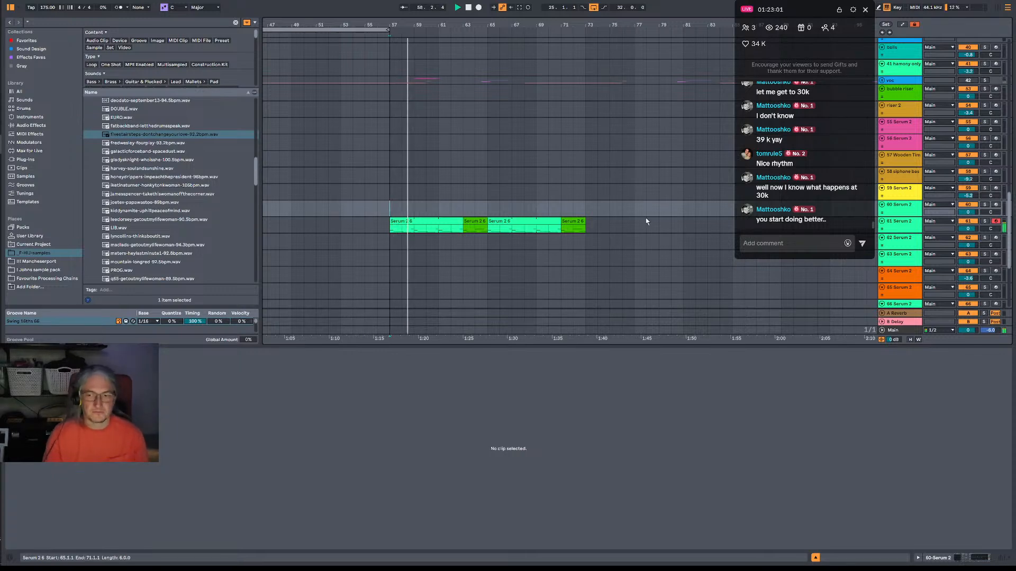
{"action": "double_click", "coordinate": [909, 227]}
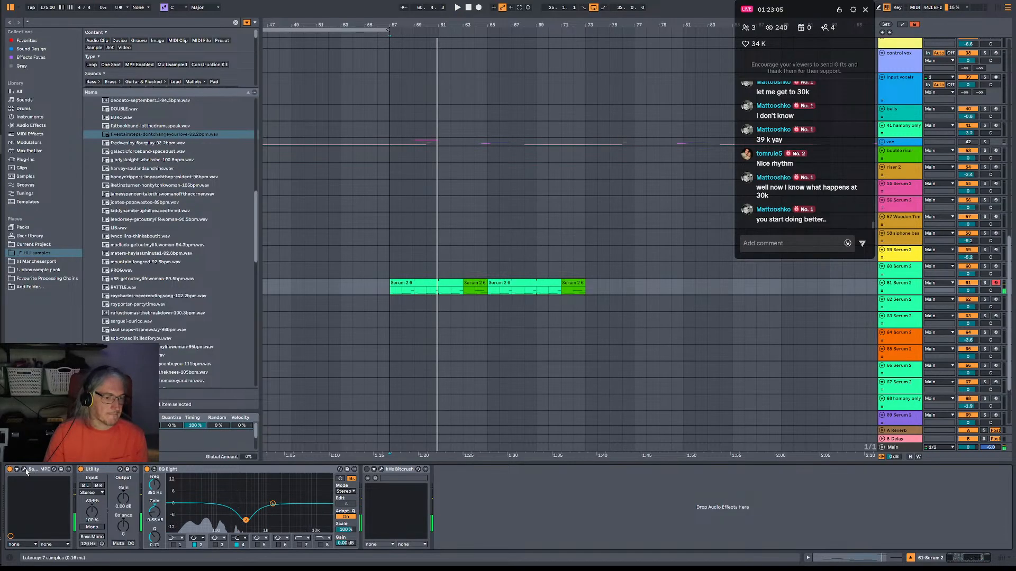
{"action": "key", "text": "space"}
In the DNB_BREAK_57 clip at bar 57, add an active Slice 10 note at 1.2.3 and replay the break.
{"action": "scroll", "coordinate": [426, 179], "scroll_direction": "up", "scroll_amount": 5}
{"action": "key", "text": "space"}
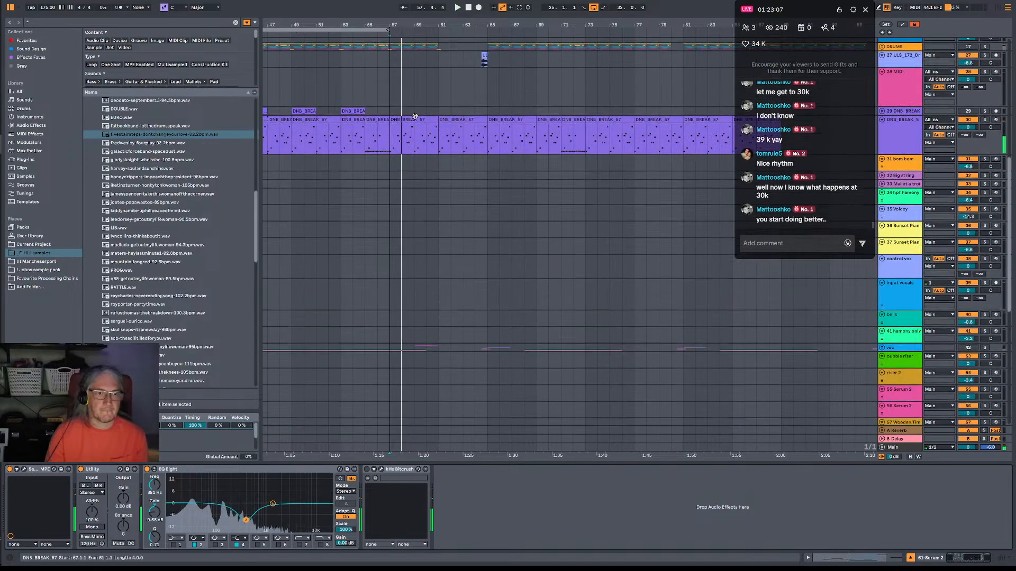
{"action": "double_click", "coordinate": [416, 116]}
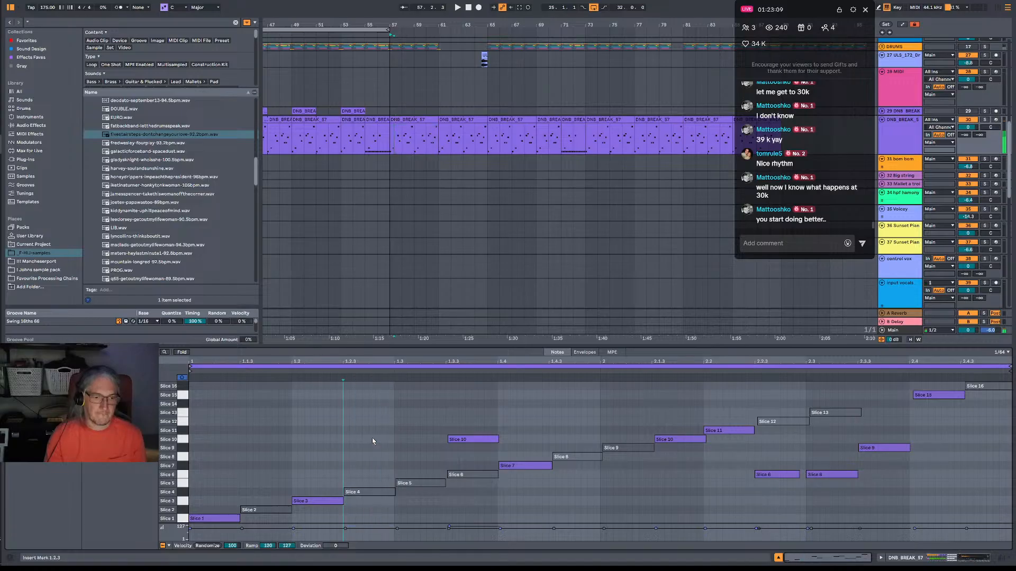
{"action": "double_click", "coordinate": [373, 441]}
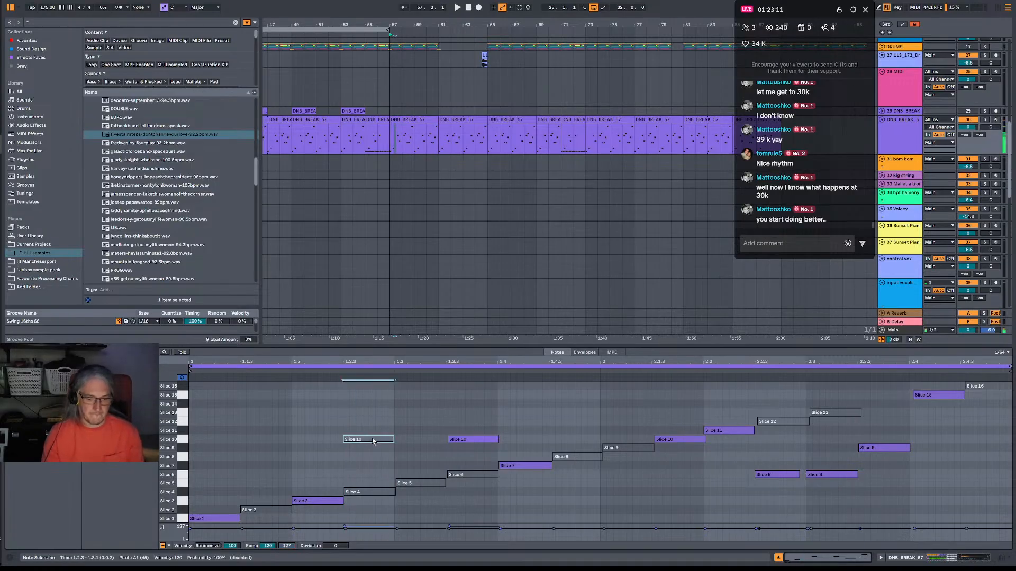
{"action": "key", "text": "0"}
{"action": "key", "text": "space"}
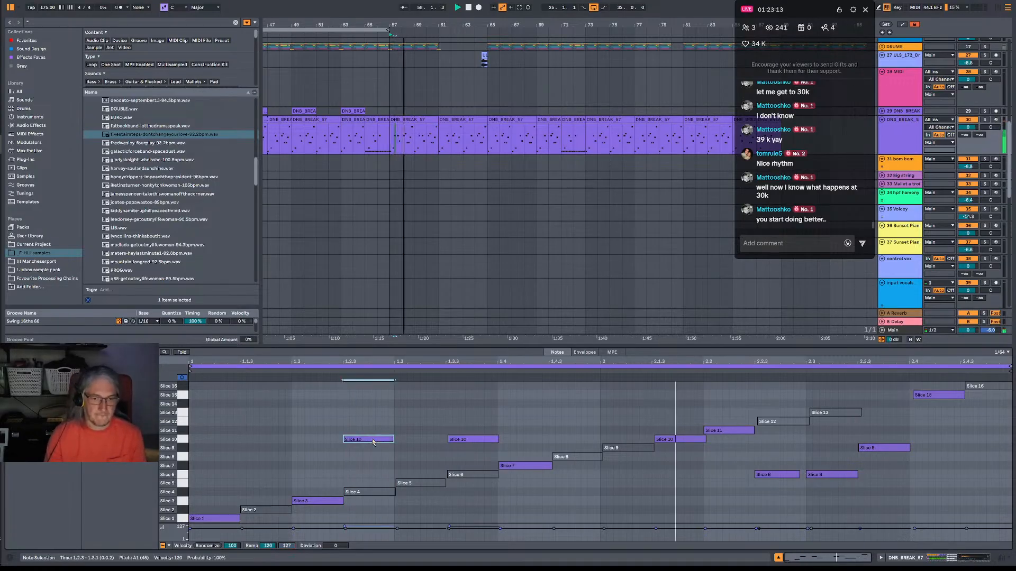
Try moving the Slice 10 note from 1.2.3 to 1.3.1, undo the move, and deactivate the note at 1.2.3.
{"action": "left_click_drag", "start_coordinate": [372, 442], "coordinate": [424, 446]}
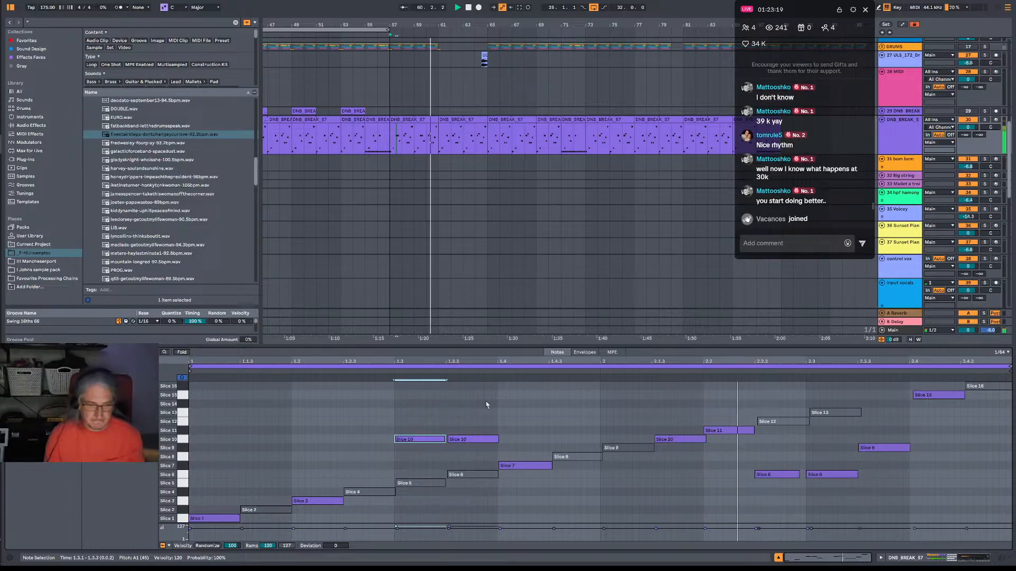
{"action": "key", "text": "ctrl+z"}
{"action": "key", "text": "0"}
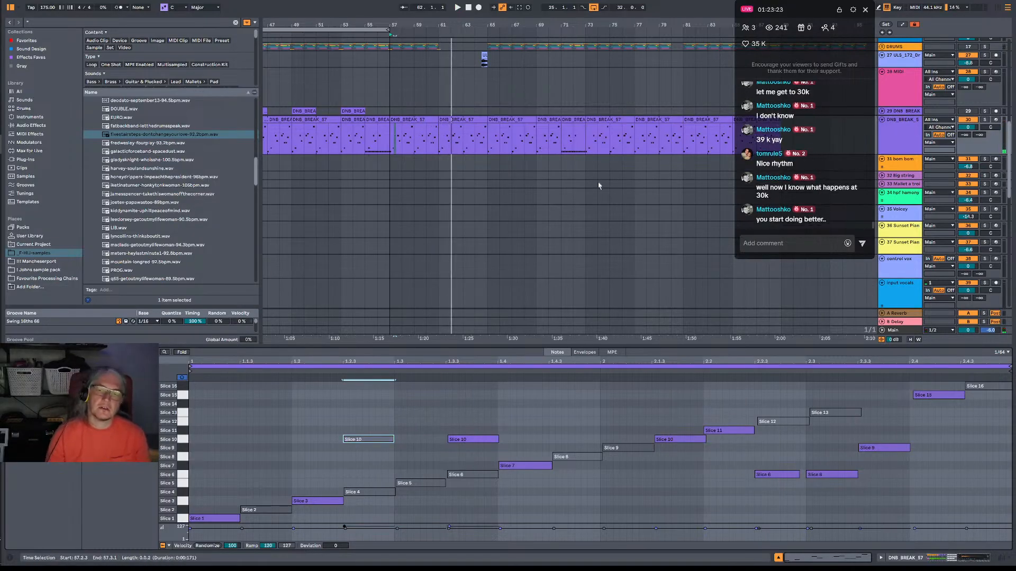
Expand the DRUMS group to show its individual drum tracks above the sliced break track.
{"action": "left_click", "coordinate": [911, 148]}
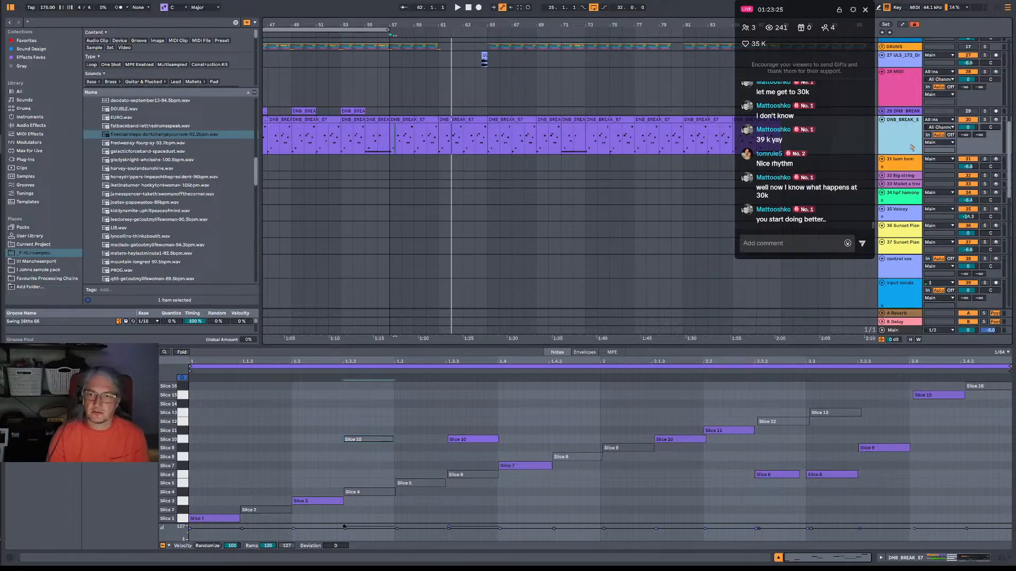
{"action": "scroll", "coordinate": [910, 112], "scroll_direction": "up", "scroll_amount": 3}
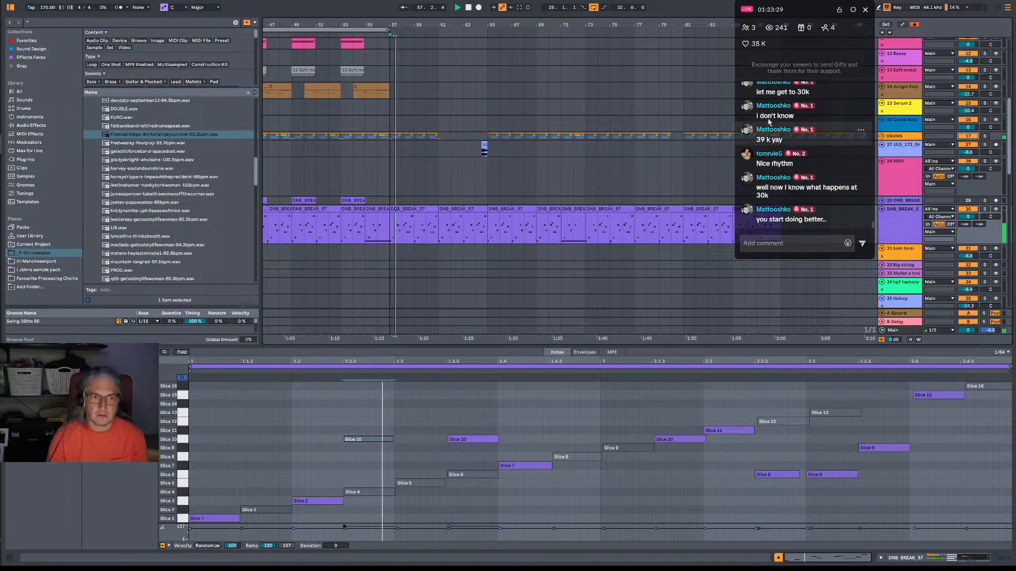
{"action": "left_click", "coordinate": [882, 136]}
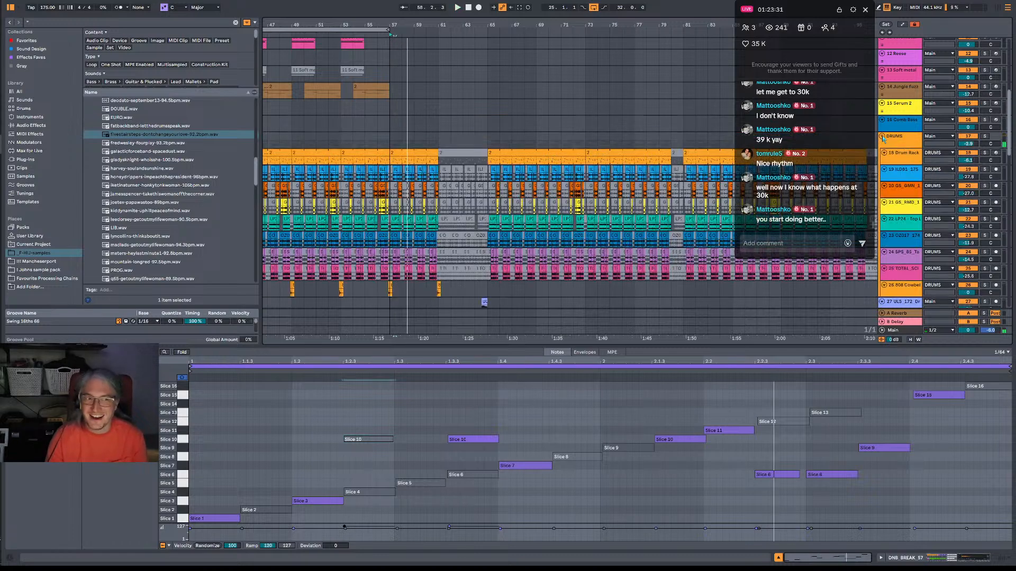
{"action": "scroll", "coordinate": [438, 157], "scroll_direction": "down", "scroll_amount": 5}
{"action": "scroll", "coordinate": [438, 156], "scroll_direction": "up", "scroll_amount": 1}
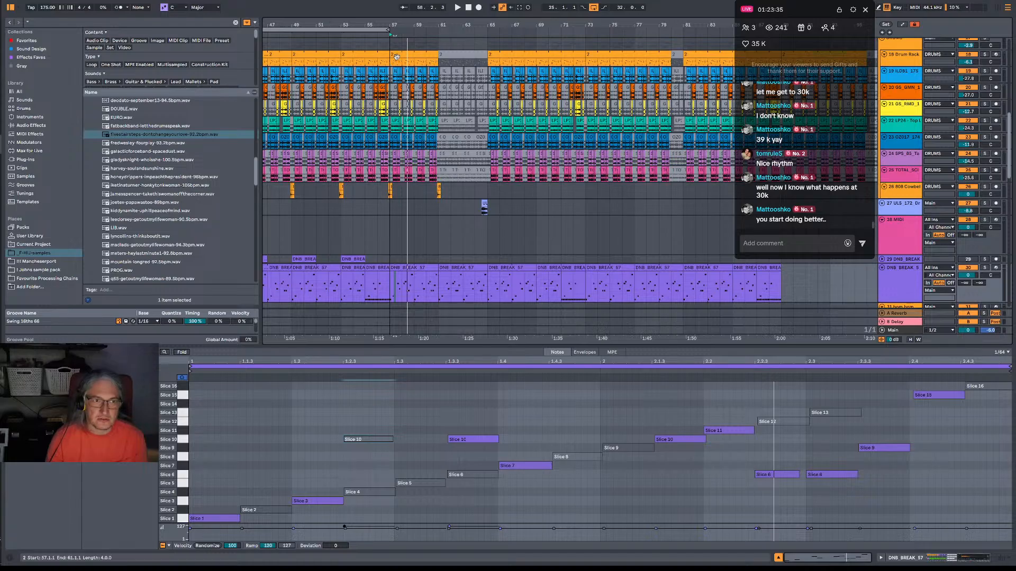
Play the drums from bar 57 and examine the Drum Rack track's clips up to bar 65.
{"action": "left_click_drag", "start_coordinate": [422, 22], "coordinate": [458, 11]}
{"action": "key", "text": "space"}
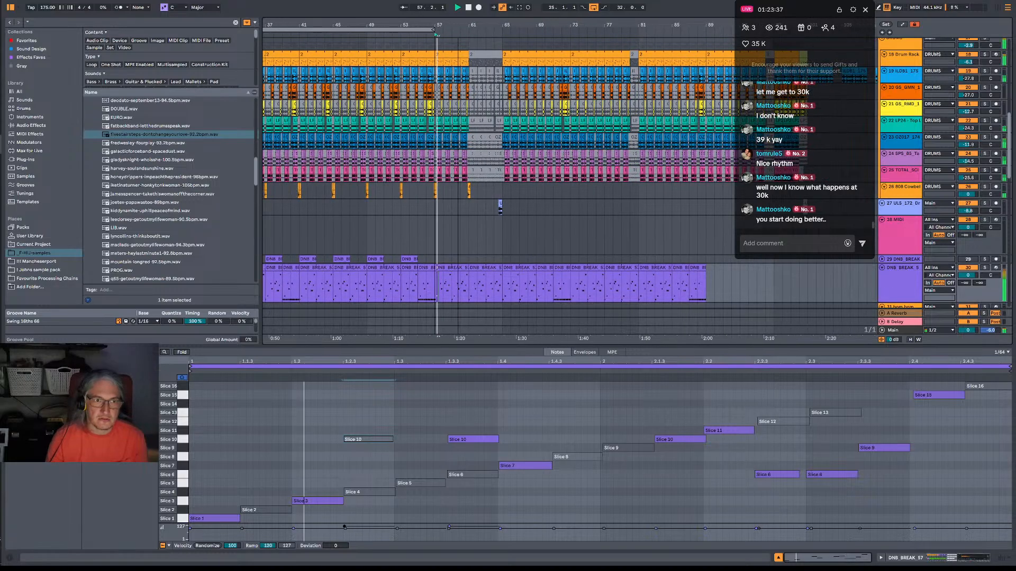
{"action": "left_click", "coordinate": [908, 61]}
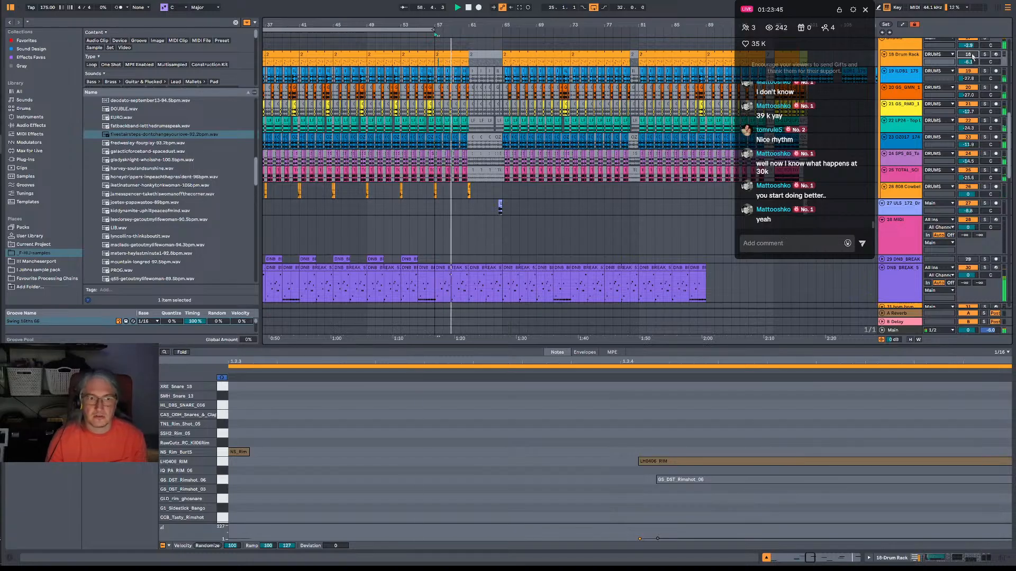
{"action": "left_click", "coordinate": [450, 62]}
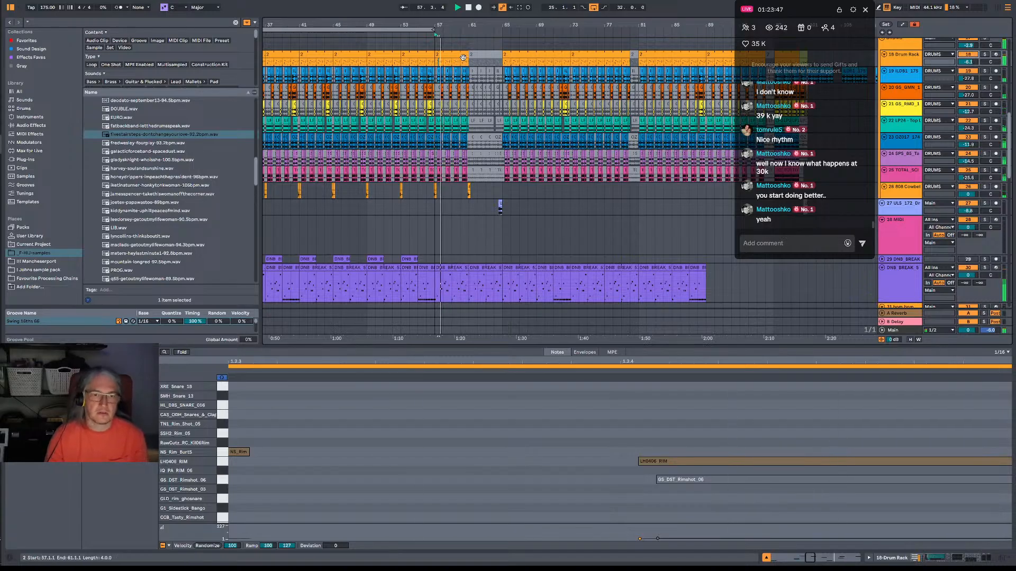
{"action": "left_click_drag", "start_coordinate": [457, 25], "coordinate": [468, 61]}
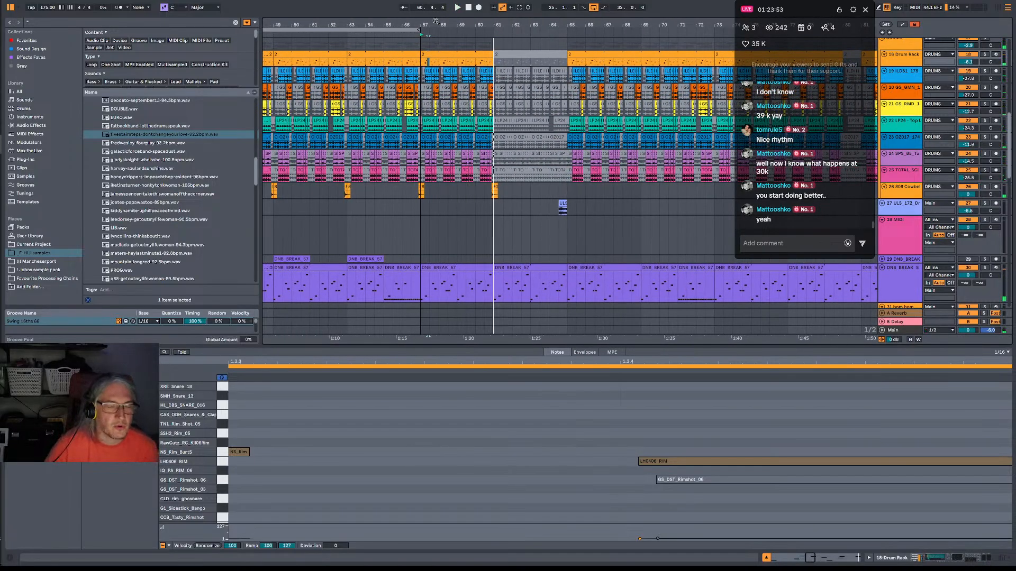
Copy the active drum clips from bars 25 to 29 over the deactivated drum clips starting at bar 61.
{"action": "left_click_drag", "start_coordinate": [284, 79], "coordinate": [550, 54]}
{"action": "left_click_drag", "start_coordinate": [334, 62], "coordinate": [368, 168]}
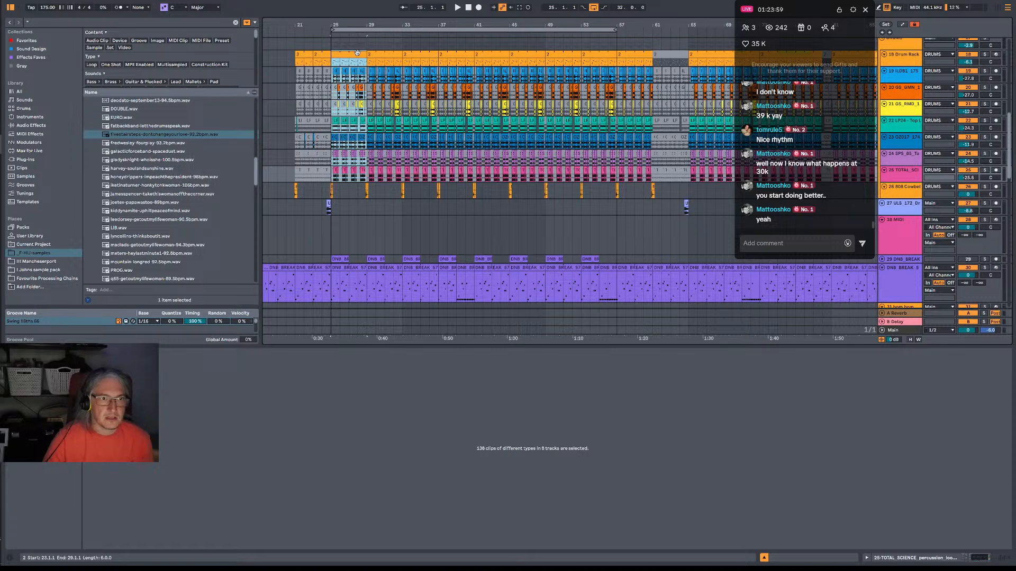
{"action": "left_click_drag", "start_coordinate": [358, 52], "coordinate": [677, 66]}
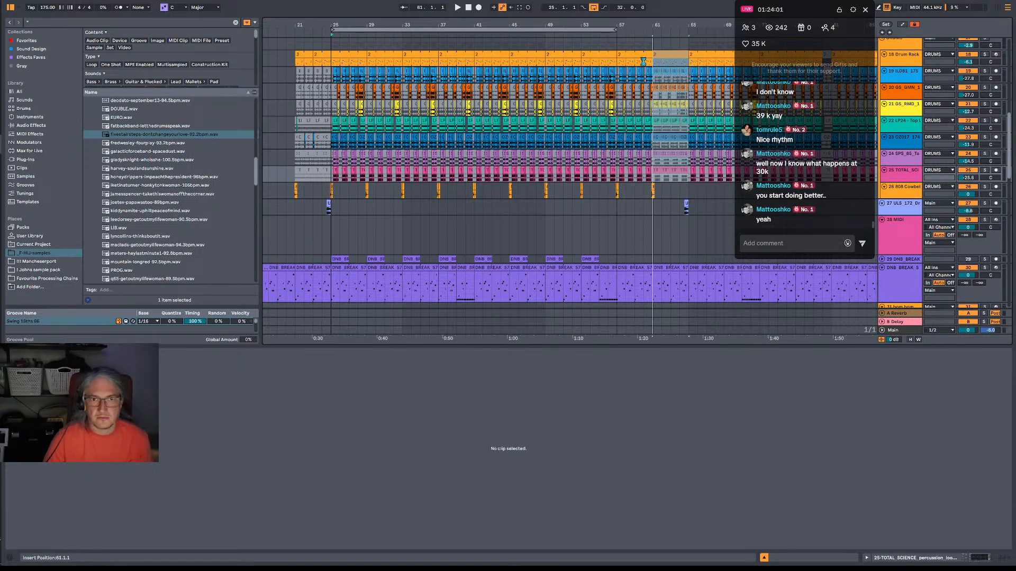
Loop bars 57 to 65 across the DRUMS group and listen to the pasted drum section.
{"action": "left_click", "coordinate": [619, 45]}
{"action": "key", "text": "space"}
{"action": "left_click_drag", "start_coordinate": [619, 44], "coordinate": [686, 51]}
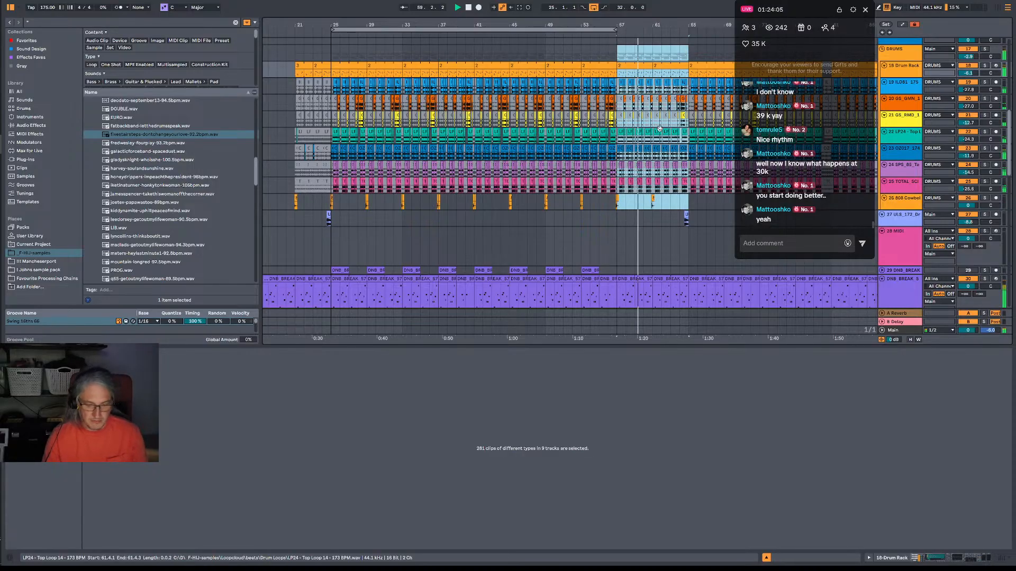
{"action": "scroll", "coordinate": [655, 159], "scroll_direction": "down", "scroll_amount": 3}
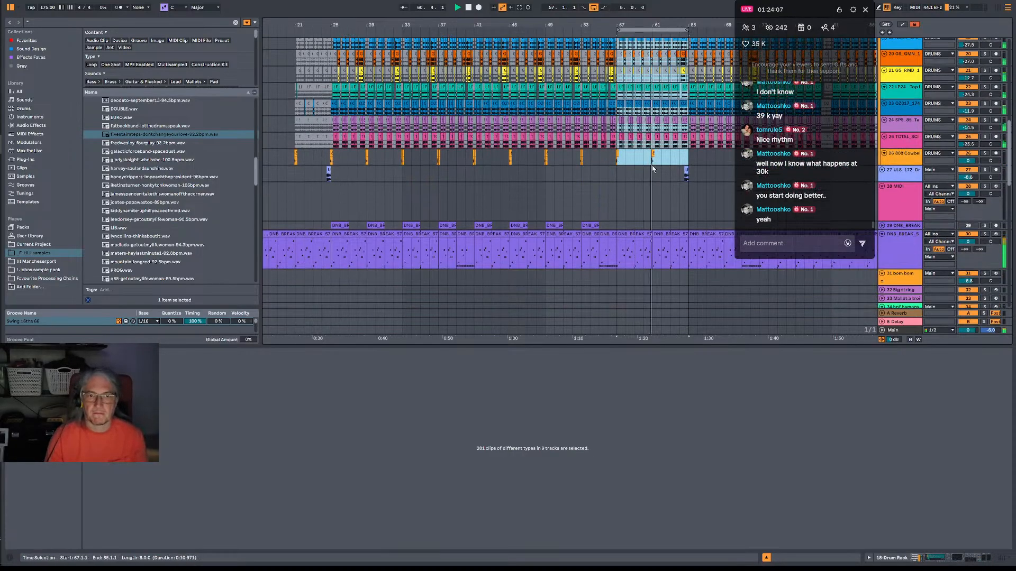
{"action": "scroll", "coordinate": [653, 168], "scroll_direction": "up", "scroll_amount": 3}
Open the Drum Rack clip at bar 57 and deactivate its Instrument Rack notes at 1.1.1 and 1.3.3.
{"action": "left_click", "coordinate": [544, 83]}
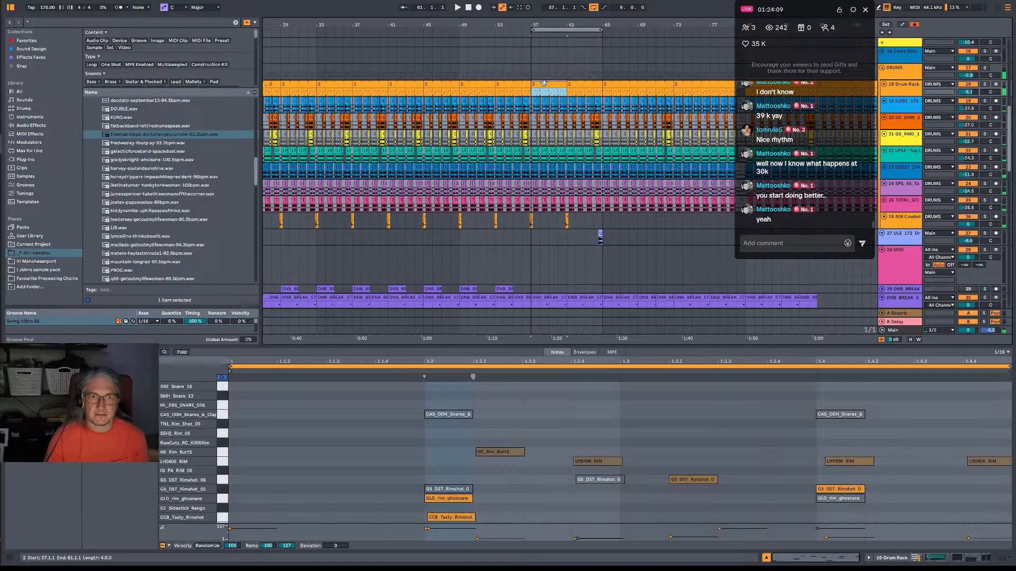
{"action": "double_click", "coordinate": [543, 83]}
{"action": "scroll", "coordinate": [483, 505], "scroll_direction": "down", "scroll_amount": 3}
{"action": "key", "text": "space"}
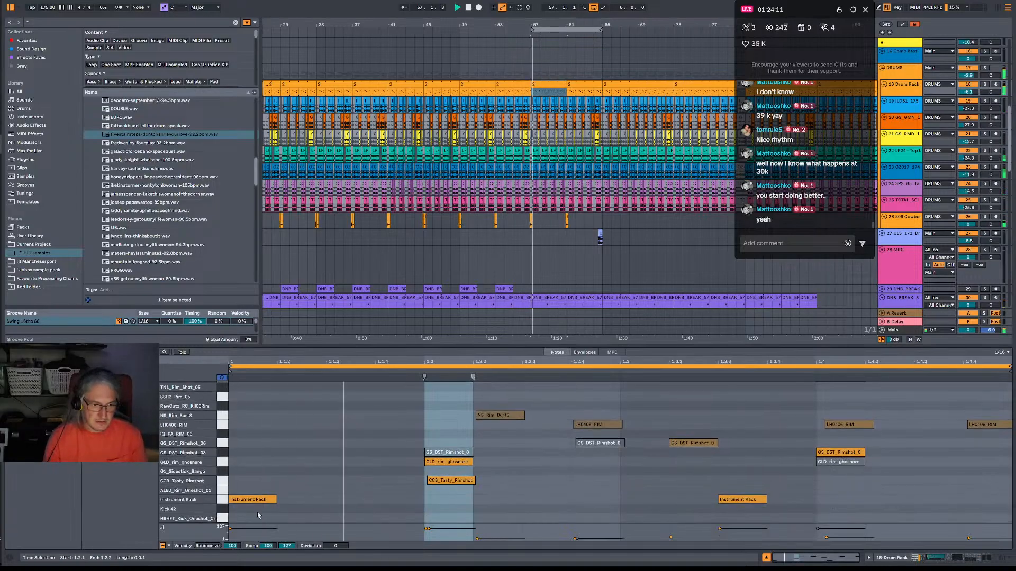
{"action": "left_click", "coordinate": [220, 501]}
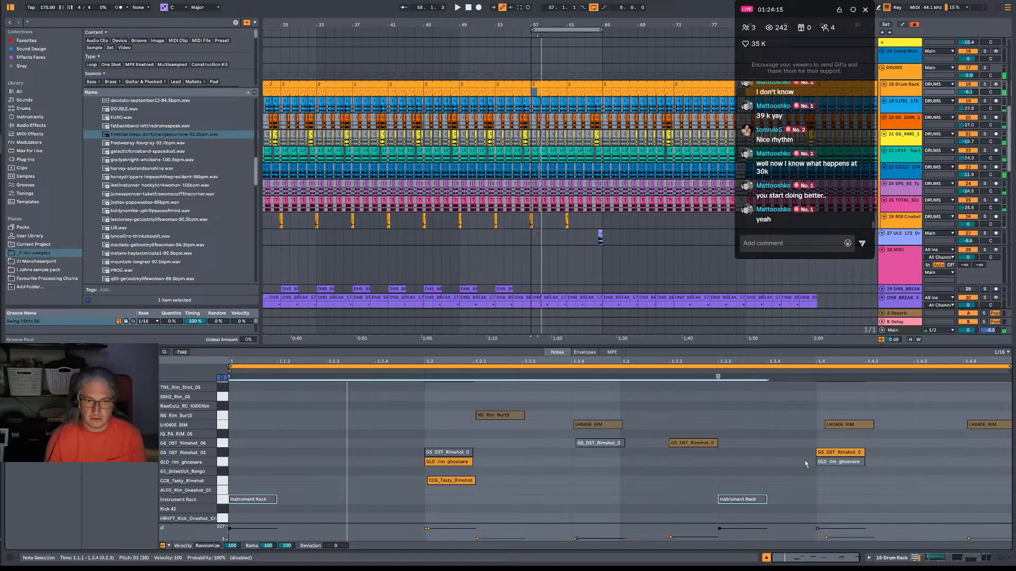
Copy the GLD_rim_ghosnare and CCB_Tasty_Rimshot notes from beat 1.2 to beat 1.4 in the Drum Rack clip.
{"action": "left_click", "coordinate": [459, 481]}
{"action": "key", "text": "space"}
{"action": "left_click_drag", "start_coordinate": [400, 458], "coordinate": [491, 484]}
{"action": "left_click_drag", "start_coordinate": [773, 470], "coordinate": [833, 469]}
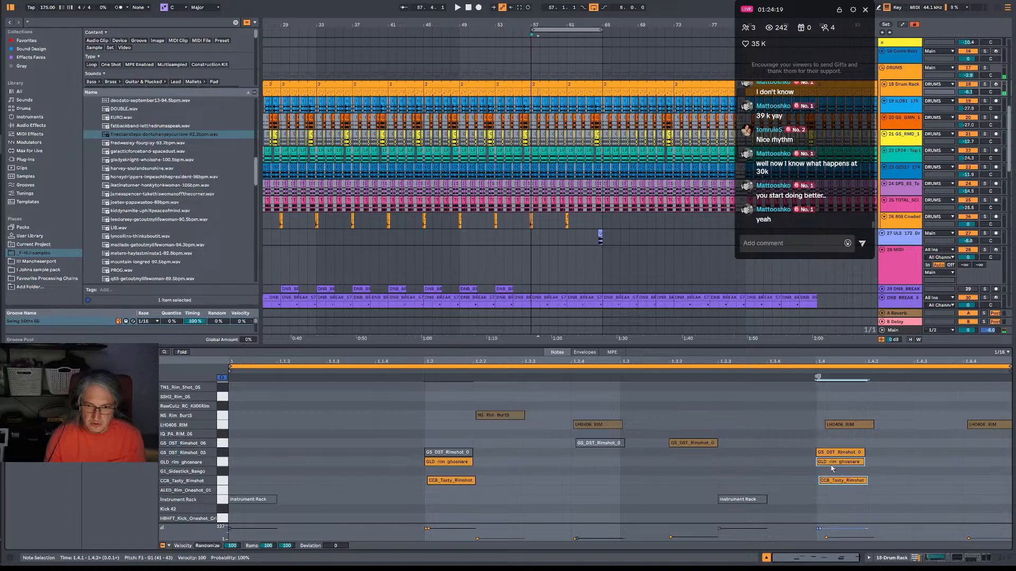
Deactivate the GS_DST_Rimshot_03 note at beat 1.4 and play the edited drum pattern.
{"action": "left_click", "coordinate": [835, 455]}
{"action": "left_click_drag", "start_coordinate": [489, 402], "coordinate": [765, 419]}
{"action": "left_click", "coordinate": [837, 453]}
{"action": "key", "text": "space"}
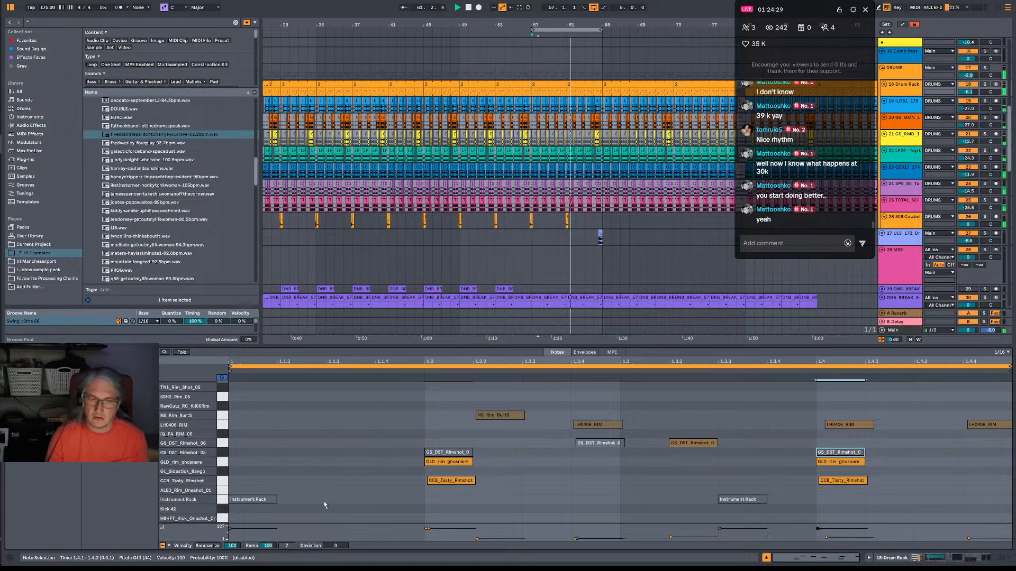
Reactivate the Instrument Rack note at 1.1.1, try the one at 1.3.3 active during playback, and deactivate that one again.
{"action": "left_click", "coordinate": [263, 501]}
{"action": "key", "text": "space"}
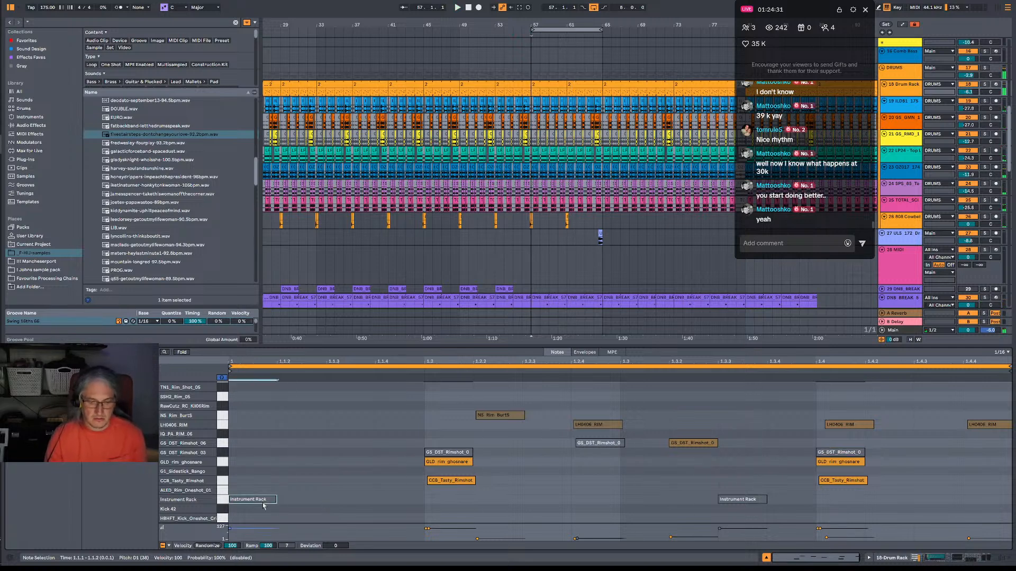
{"action": "key", "text": "space"}
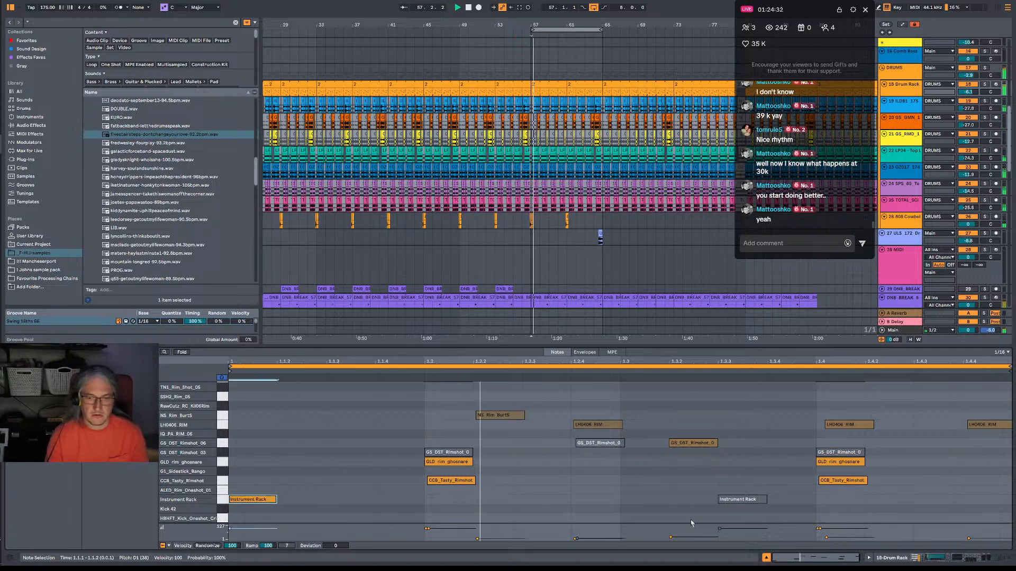
{"action": "left_click", "coordinate": [738, 500]}
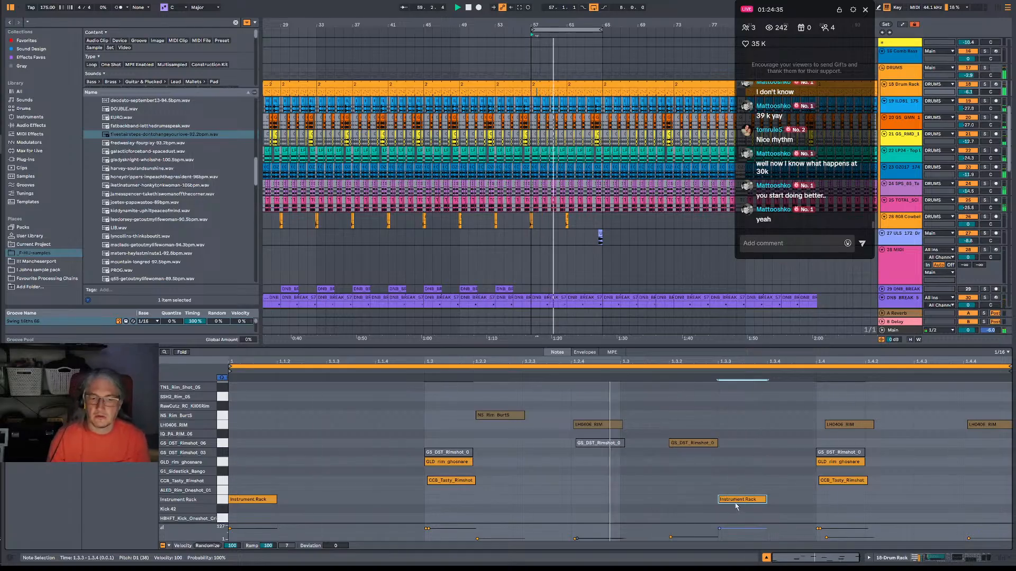
{"action": "key", "text": "0"}
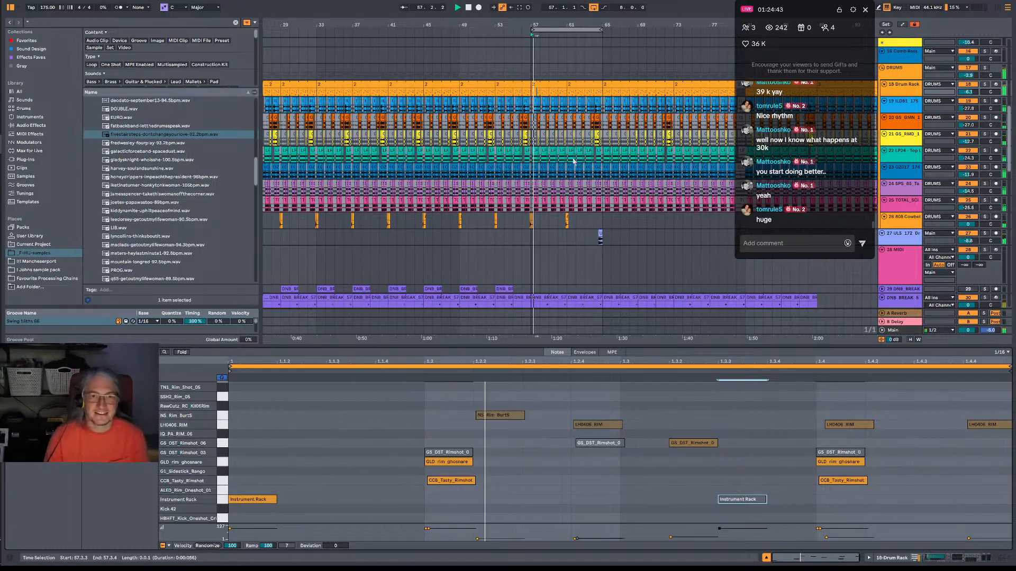
Check the 808 Cowbell clip around bar 61 and the Serum 2 bass clips, replaying from bar 57.
{"action": "left_click_drag", "start_coordinate": [559, 221], "coordinate": [609, 227]}
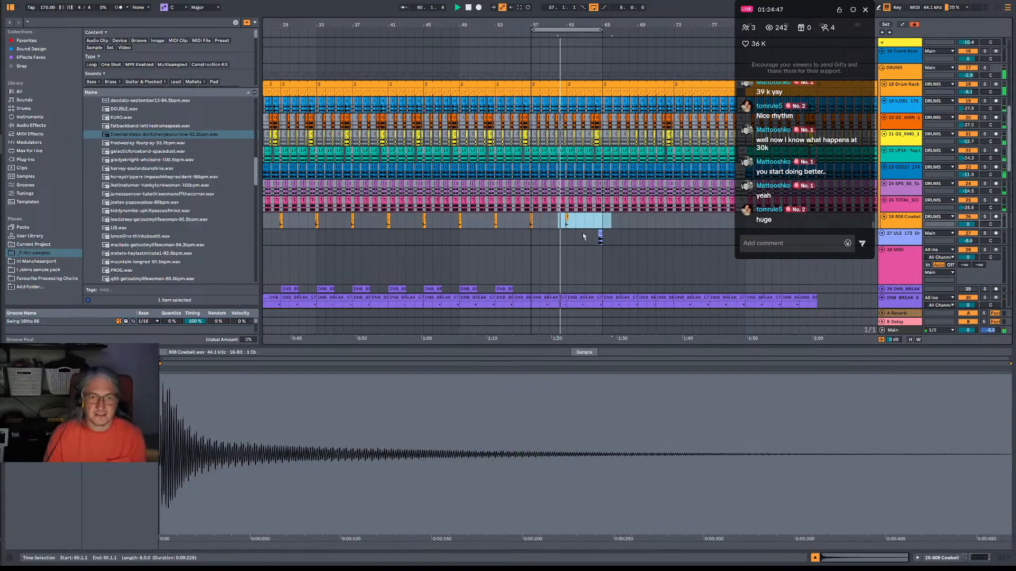
{"action": "left_click", "coordinate": [585, 233]}
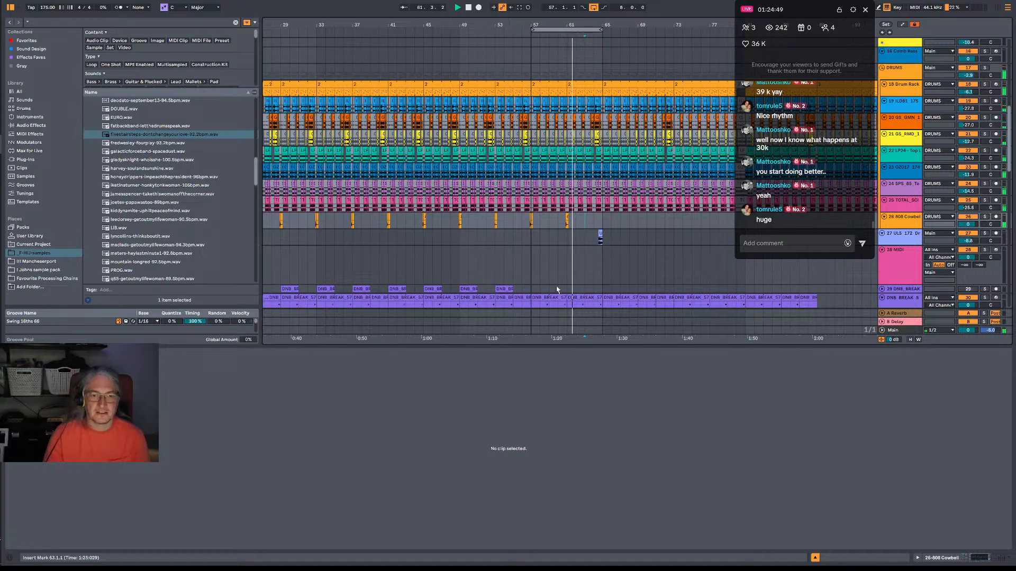
{"action": "scroll", "coordinate": [557, 290], "scroll_direction": "down", "scroll_amount": 6}
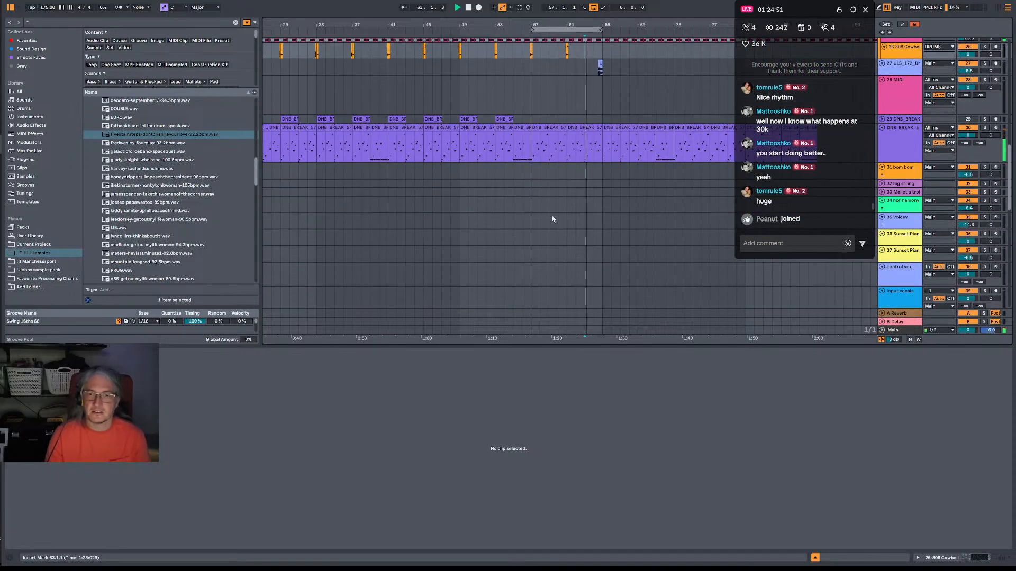
{"action": "scroll", "coordinate": [538, 194], "scroll_direction": "down", "scroll_amount": 15}
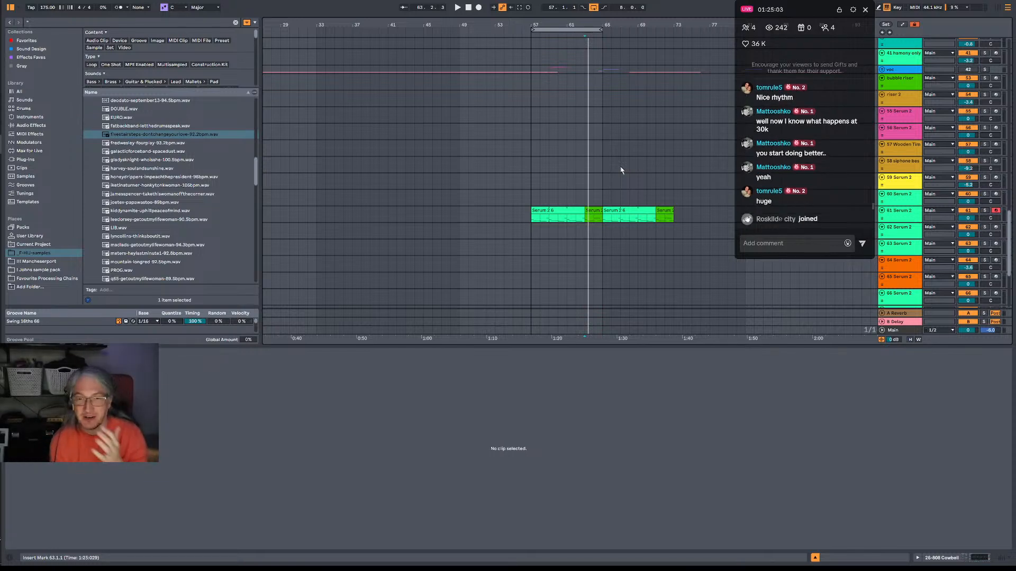
{"action": "left_click", "coordinate": [532, 203]}
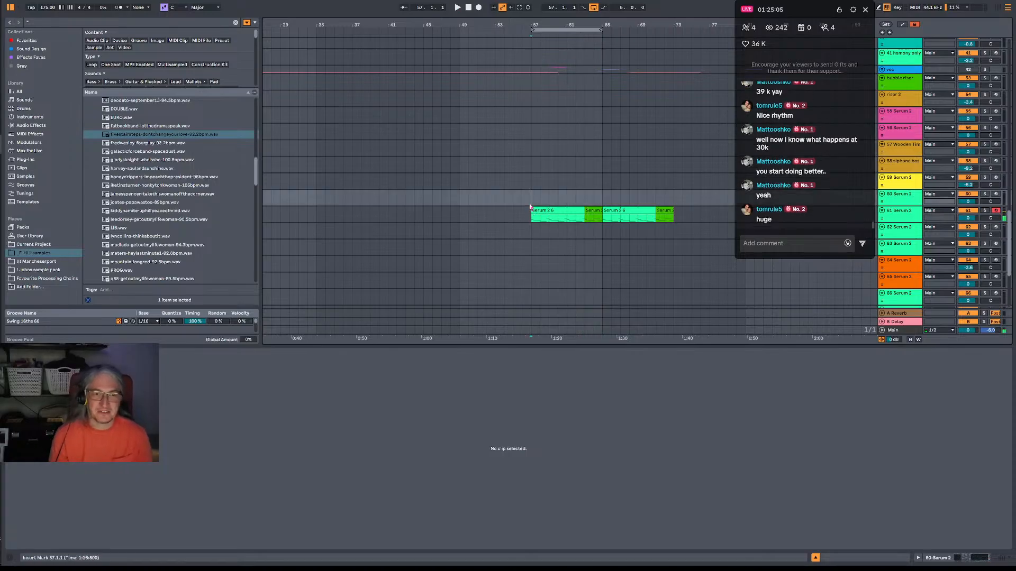
{"action": "key", "text": "space"}
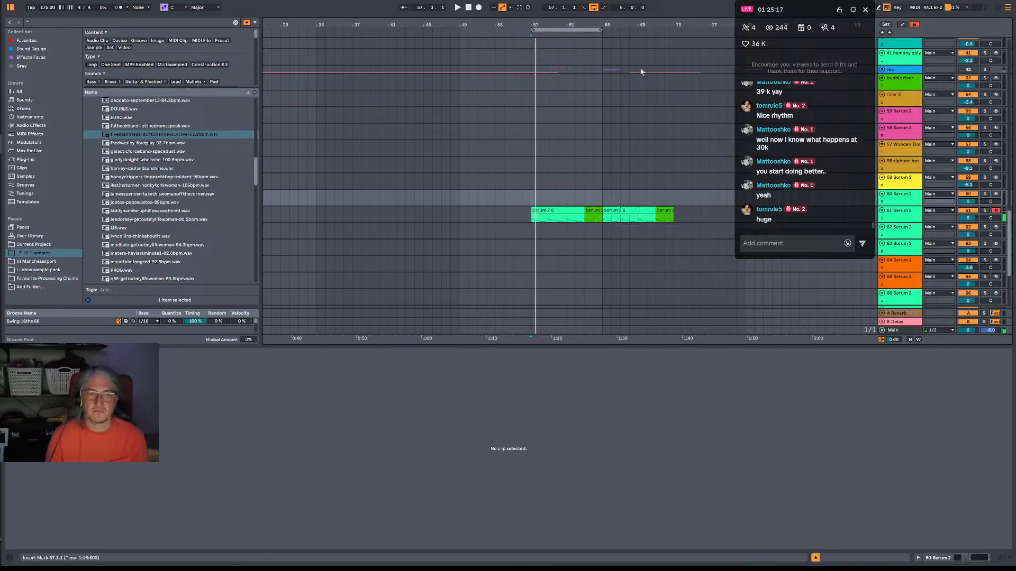
Extend the arrangement loop to span bars 57 to 73 on the Drum Rack track.
{"action": "scroll", "coordinate": [588, 153], "scroll_direction": "up", "scroll_amount": 15}
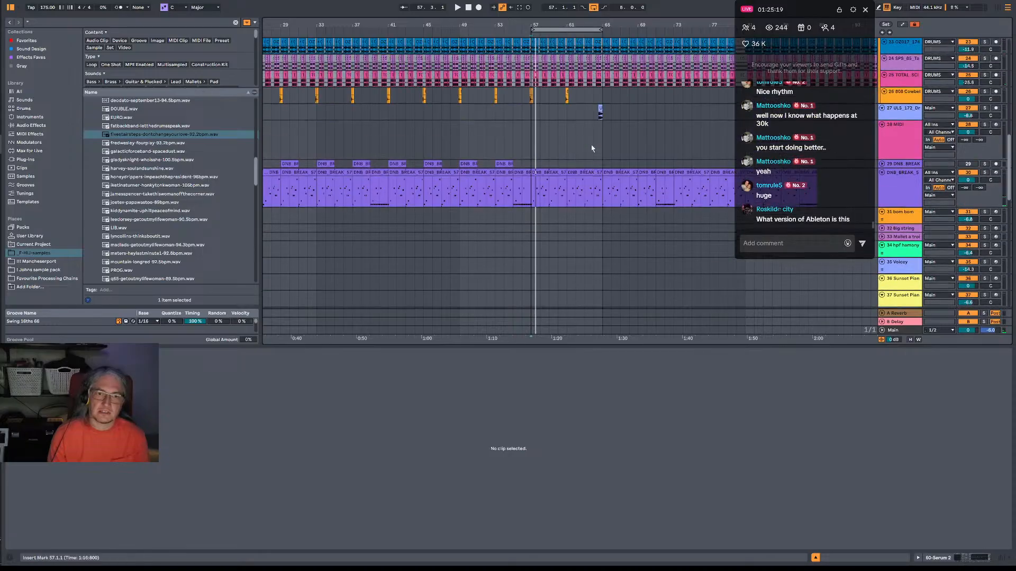
{"action": "scroll", "coordinate": [571, 127], "scroll_direction": "up", "scroll_amount": 3}
{"action": "left_click", "coordinate": [532, 65]}
{"action": "key", "text": "space"}
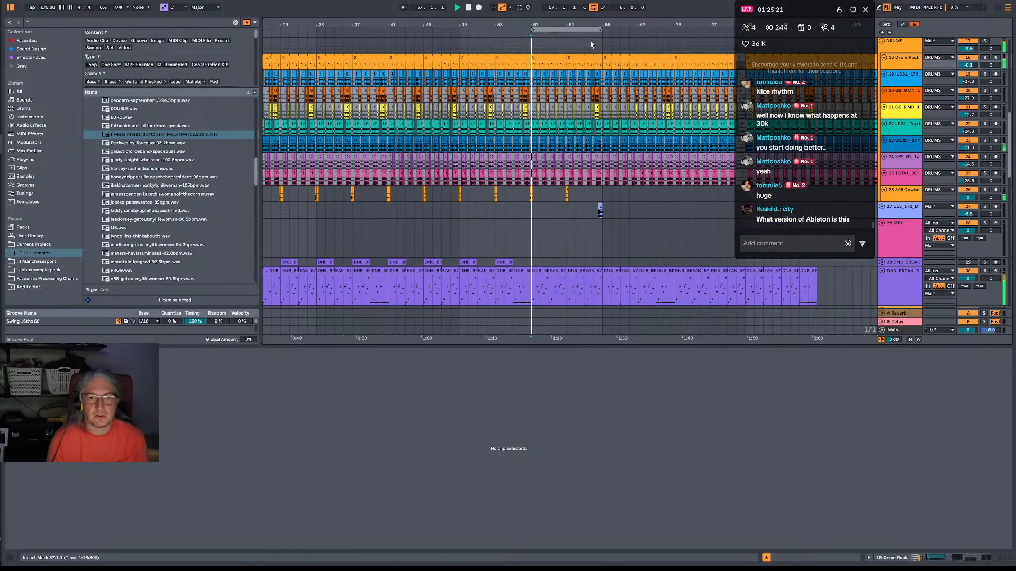
{"action": "left_click", "coordinate": [674, 39], "text": "shift"}
Color the Drum Rack clip at bar 57 olive green and extend it to bar 73 during playback.
{"action": "left_click", "coordinate": [550, 57]}
{"action": "key", "text": "space"}
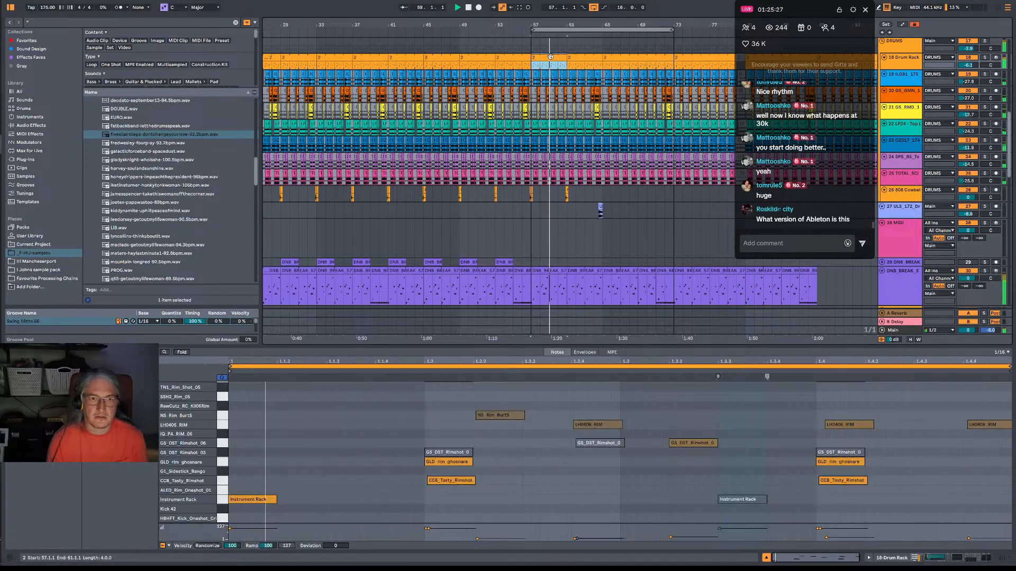
{"action": "right_click", "coordinate": [551, 57]}
{"action": "left_click", "coordinate": [581, 230]}
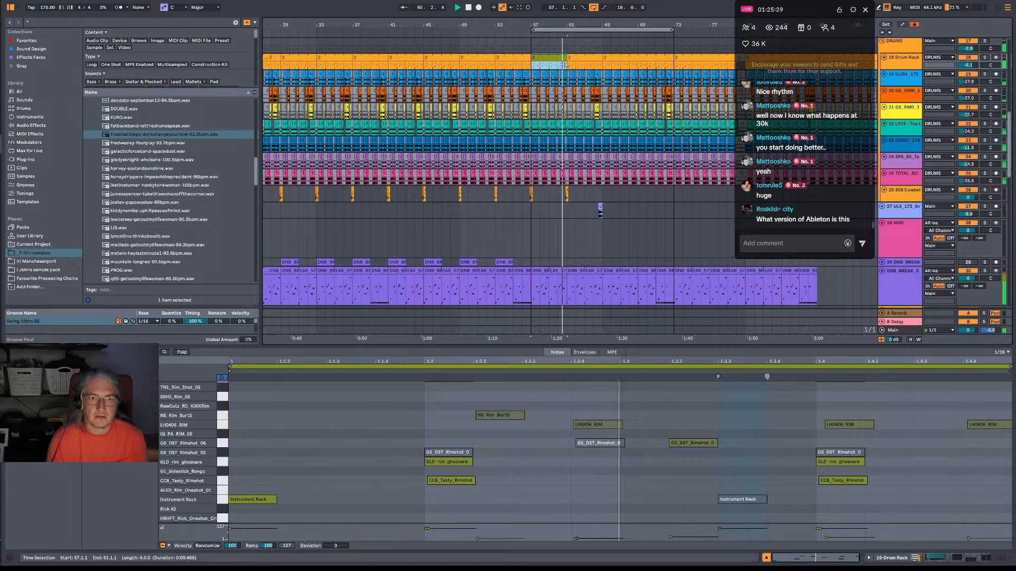
{"action": "left_click_drag", "start_coordinate": [603, 59], "coordinate": [674, 59]}
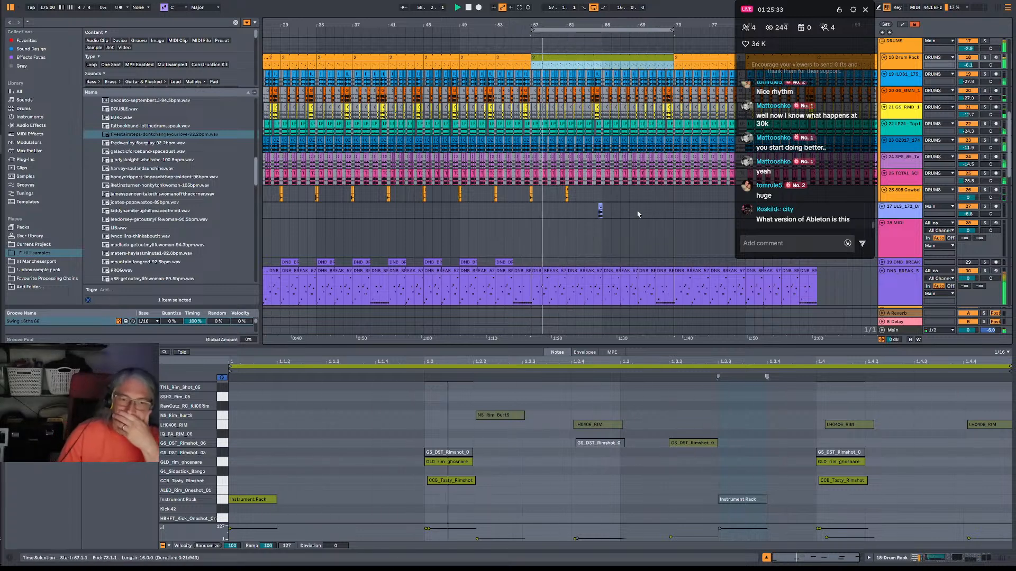
Open the DNB_BREAK clip at bar 57 and deactivate its Slice 6 note at 2.2.3 while playing from bar 57.
{"action": "left_click", "coordinate": [551, 286]}
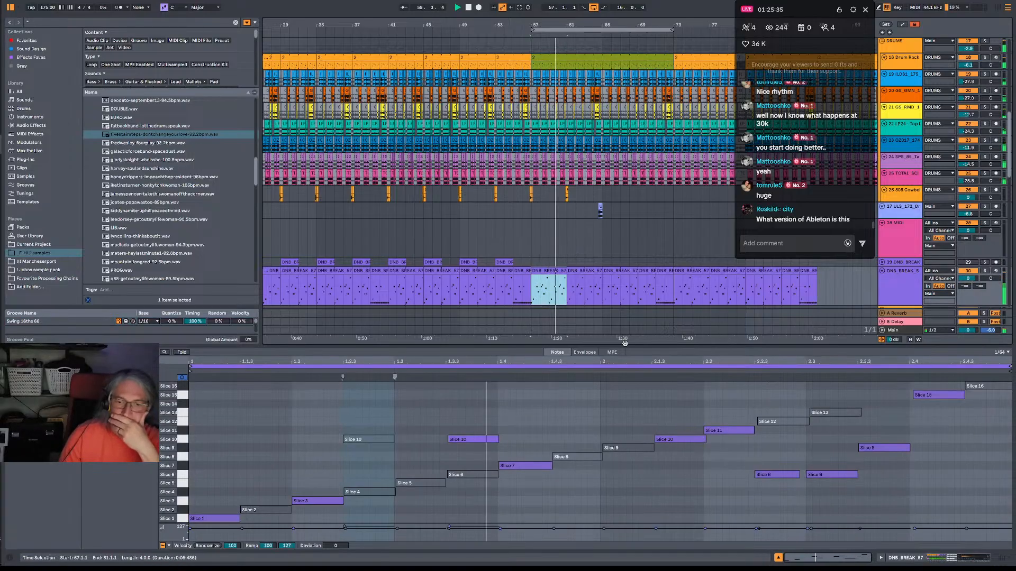
{"action": "left_click", "coordinate": [778, 475]}
{"action": "key", "text": "space"}
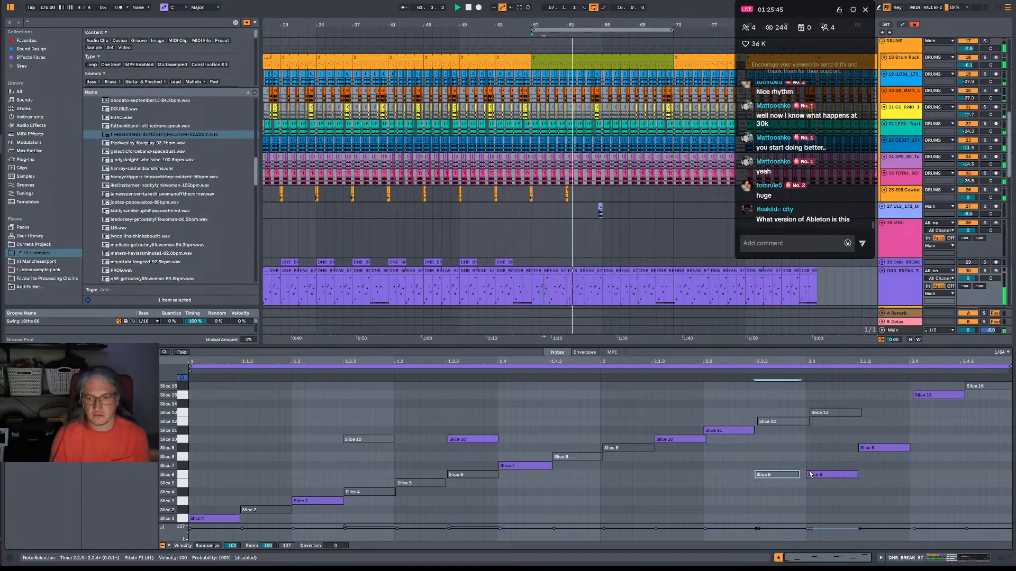
Color the DNB_BREAK clip at bar 57 dark blue, extend it to bar 65 and play it back.
{"action": "left_click", "coordinate": [558, 270]}
{"action": "key", "text": "space"}
{"action": "right_click", "coordinate": [558, 269]}
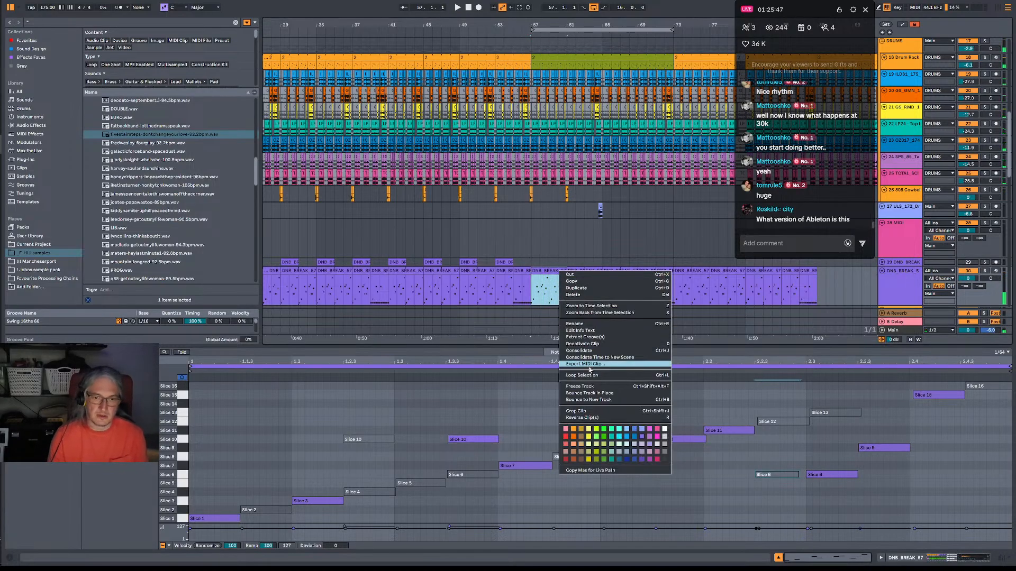
{"action": "left_click", "coordinate": [547, 273]}
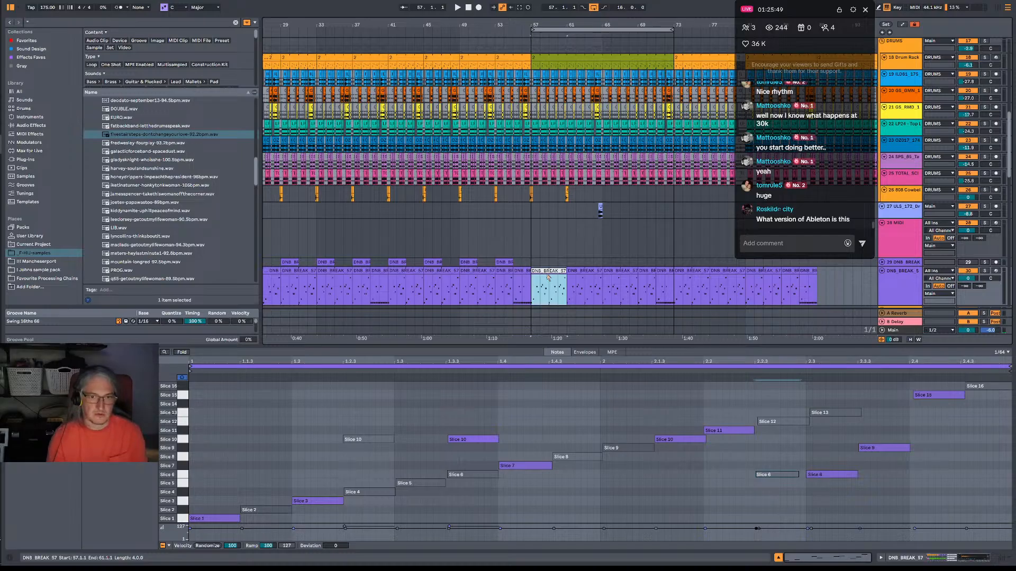
{"action": "right_click", "coordinate": [547, 273]}
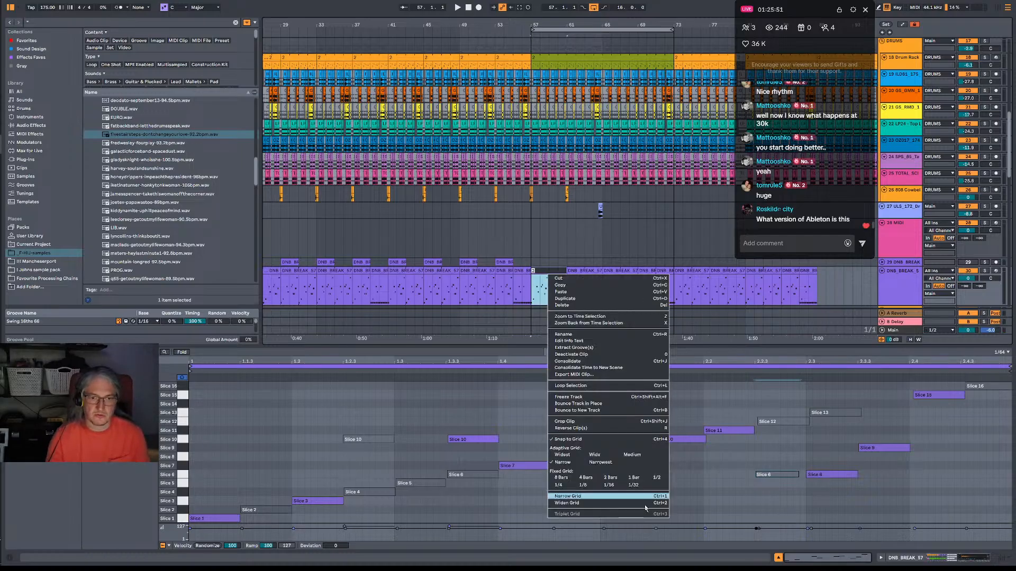
{"action": "right_click", "coordinate": [556, 271]}
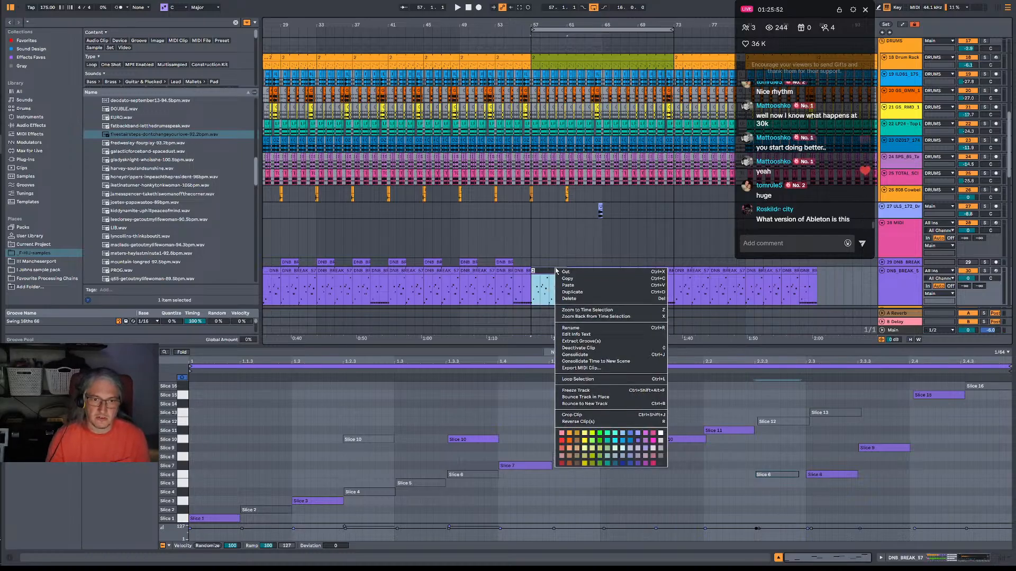
{"action": "left_click", "coordinate": [630, 463]}
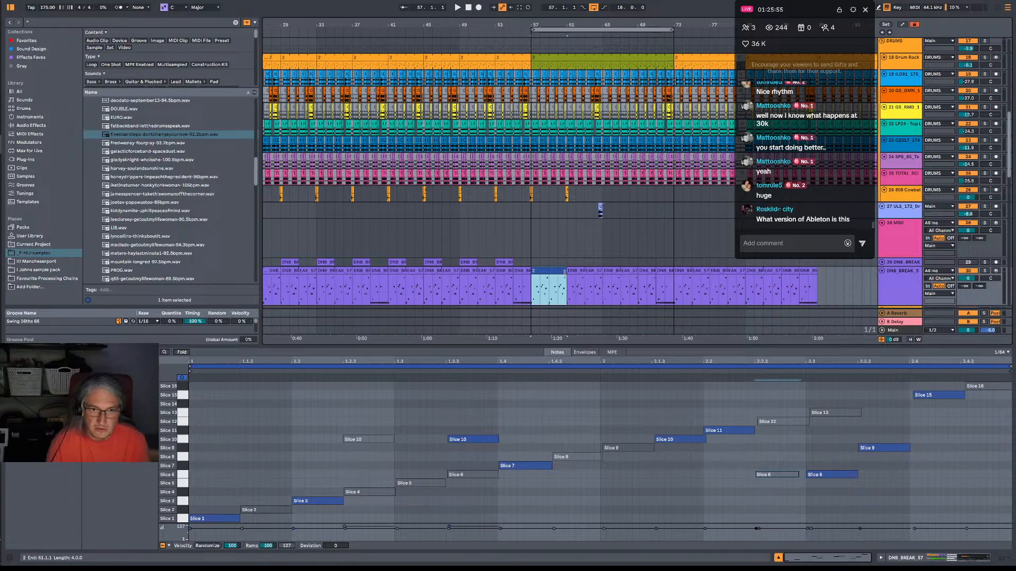
{"action": "left_click_drag", "start_coordinate": [565, 273], "coordinate": [602, 273]}
{"action": "key", "text": "space"}
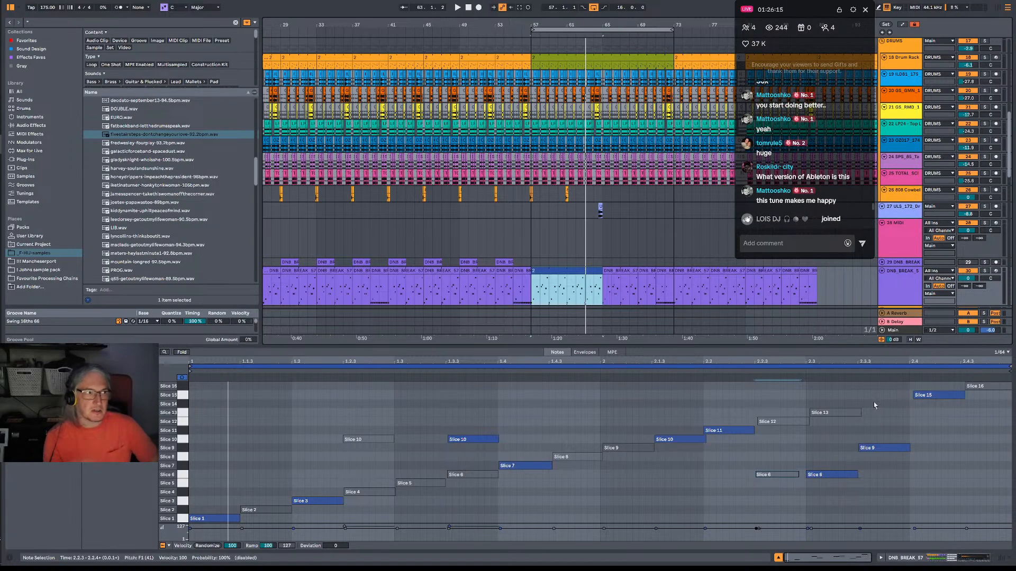
Check the installed Ableton Live version in its About information.
{"action": "left_click", "coordinate": [124, 1]}
{"action": "mouse_move", "coordinate": [146, 1]}
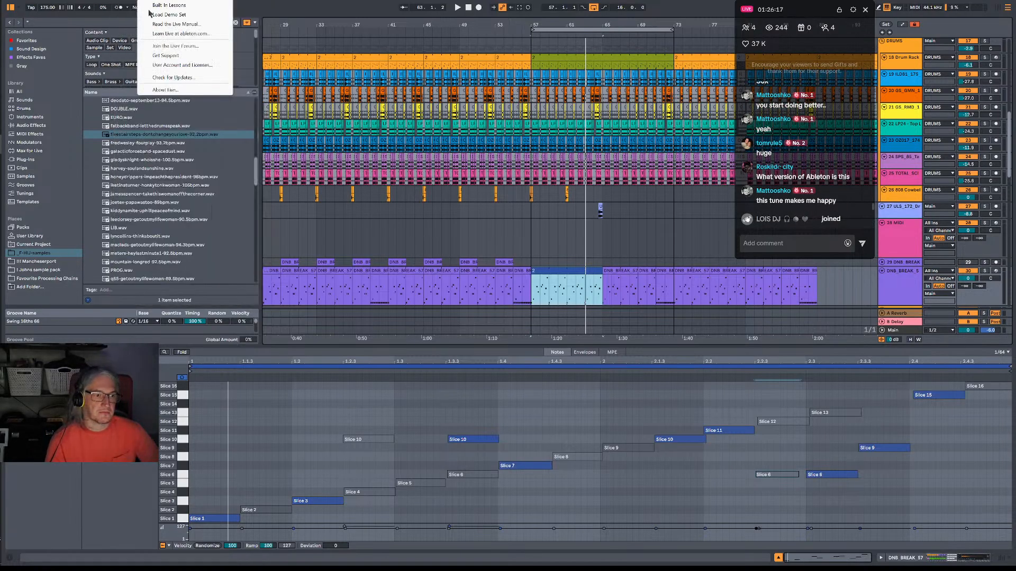
{"action": "left_click", "coordinate": [169, 90]}
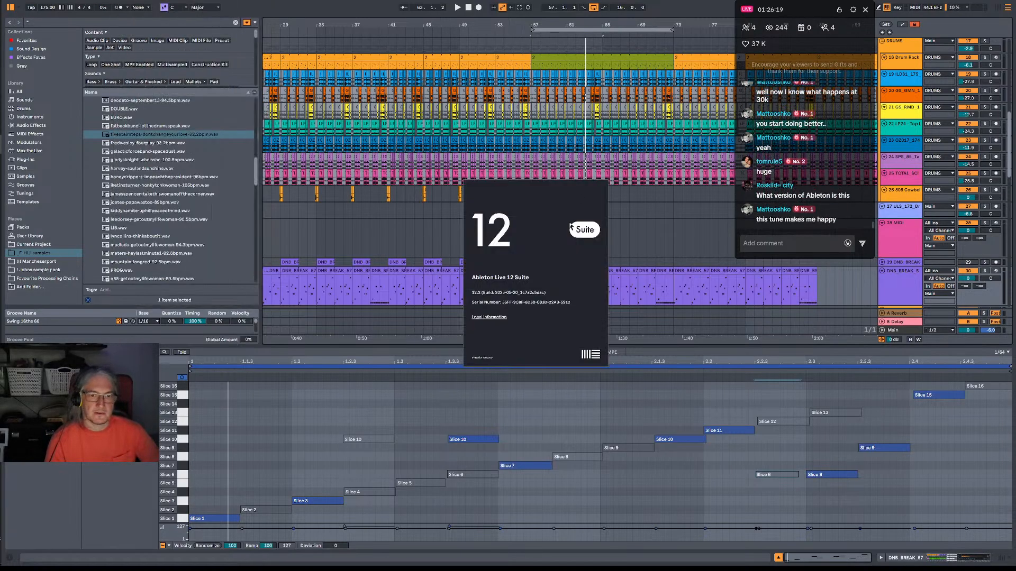
{"action": "left_click", "coordinate": [568, 282]}
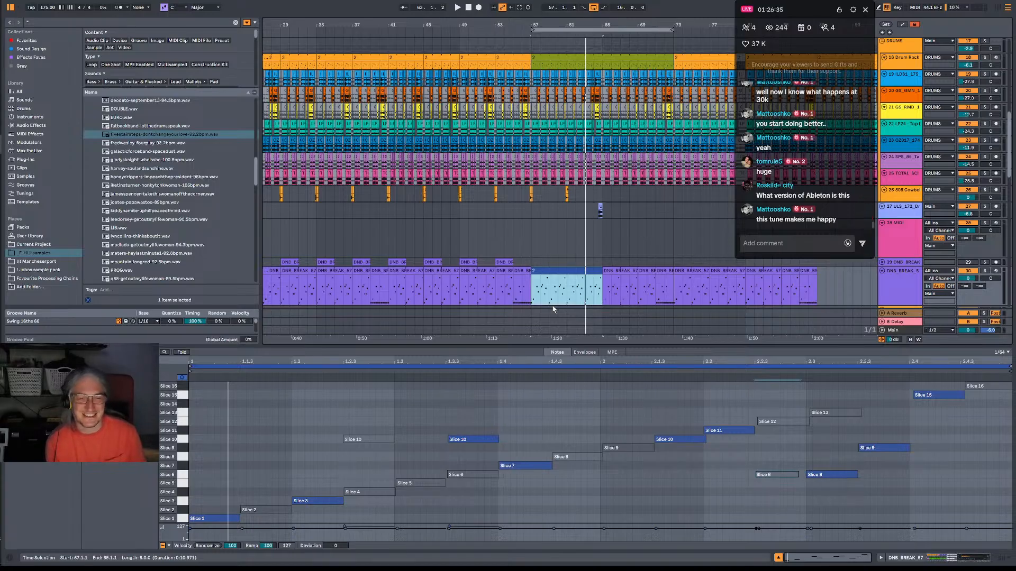
Play the arrangement from bar 57 and inspect the 61 Serum 2 track's device chain and synth plug-in.
{"action": "left_click", "coordinate": [536, 290]}
{"action": "left_click", "coordinate": [533, 290]}
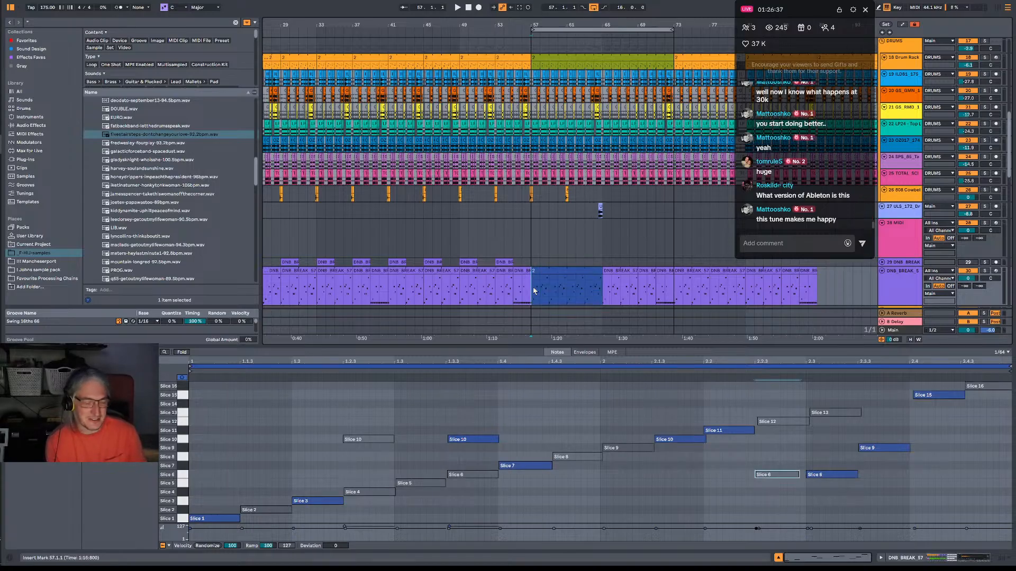
{"action": "key", "text": "space"}
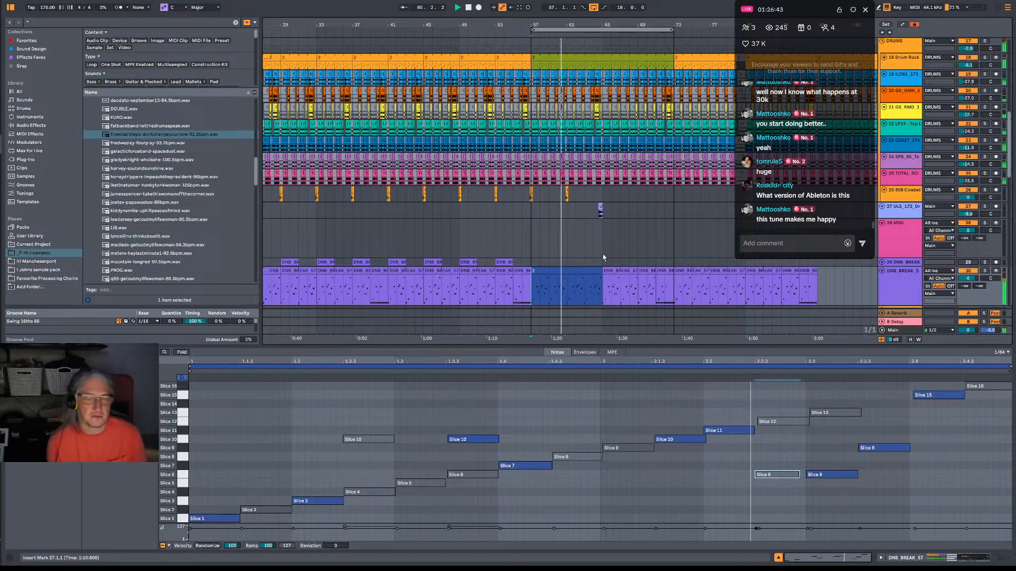
{"action": "scroll", "coordinate": [611, 259], "scroll_direction": "down", "scroll_amount": 5}
{"action": "scroll", "coordinate": [611, 249], "scroll_direction": "down", "scroll_amount": 14}
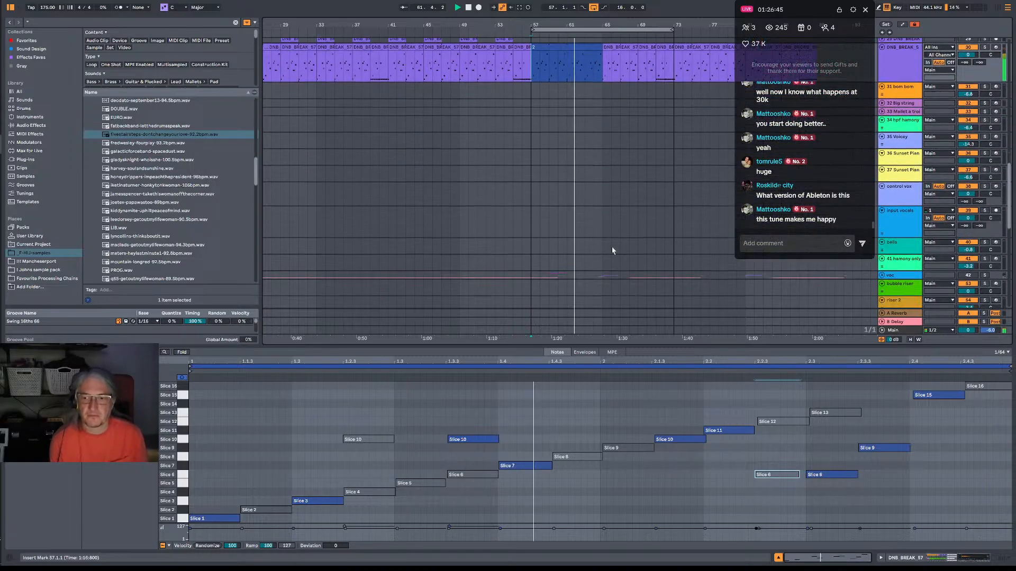
{"action": "scroll", "coordinate": [615, 233], "scroll_direction": "down", "scroll_amount": 2}
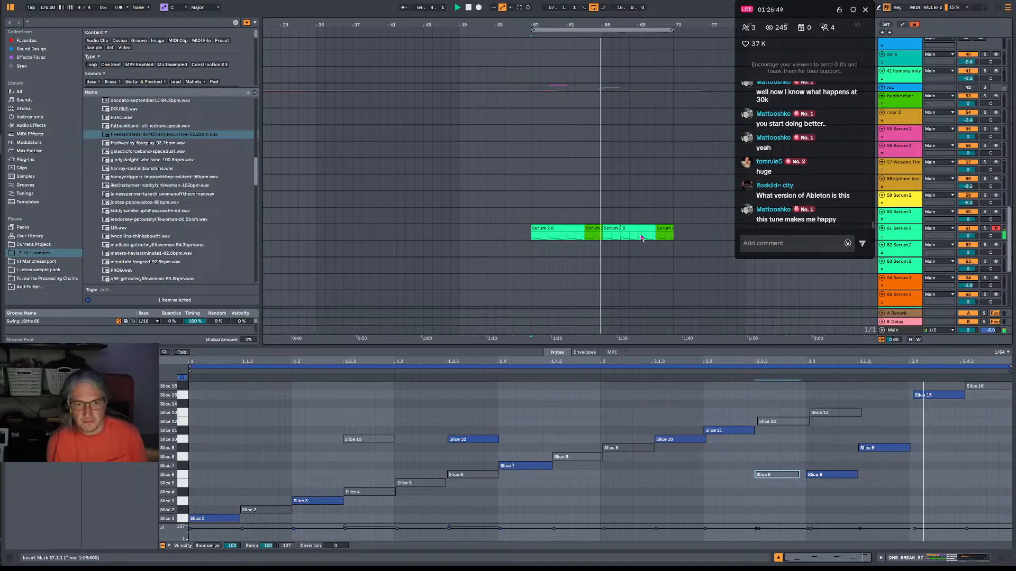
{"action": "left_click", "coordinate": [915, 238]}
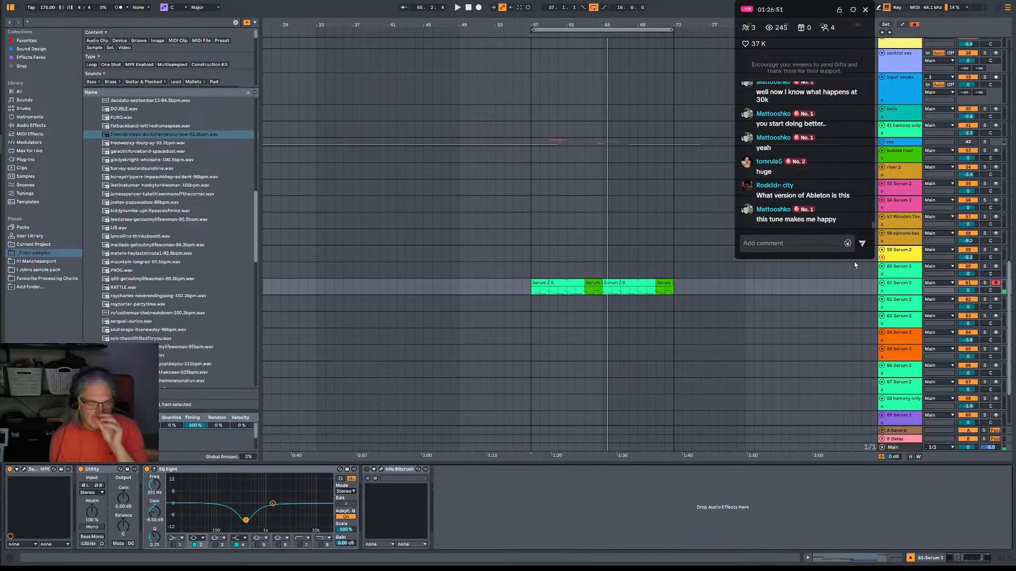
{"action": "left_click", "coordinate": [23, 470]}
{"action": "left_click", "coordinate": [680, 125]}
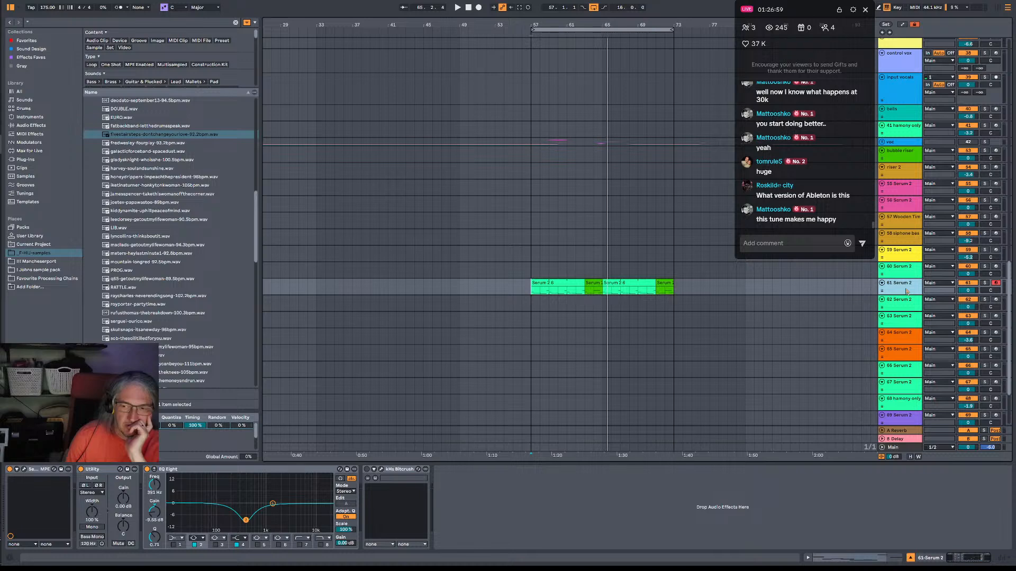
Solo the 61 Serum 2 track and compare its sound with EQ Eight band 2 off and on, ending the solo again.
{"action": "left_click", "coordinate": [984, 283]}
{"action": "key", "text": "space"}
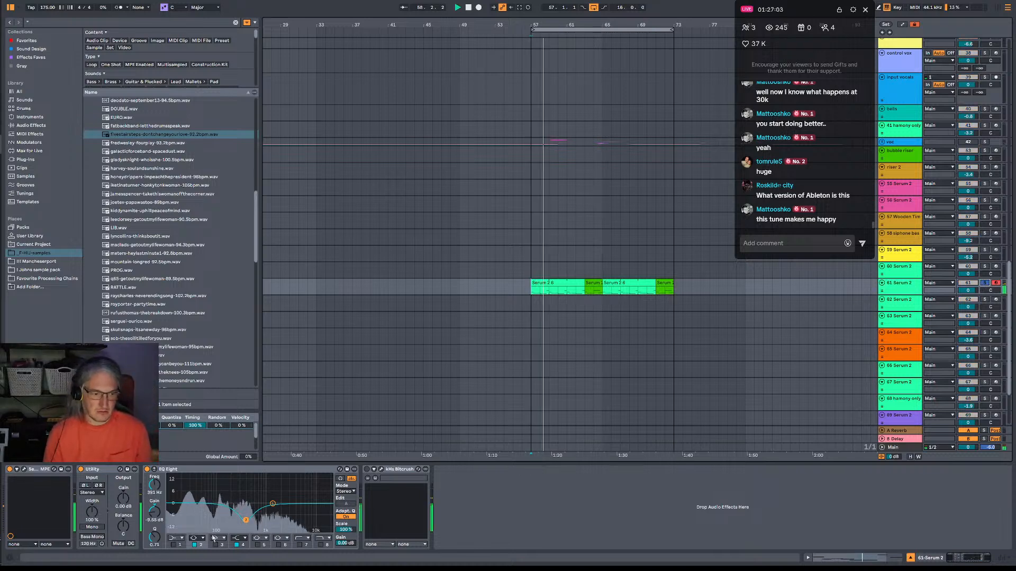
{"action": "left_click", "coordinate": [195, 545]}
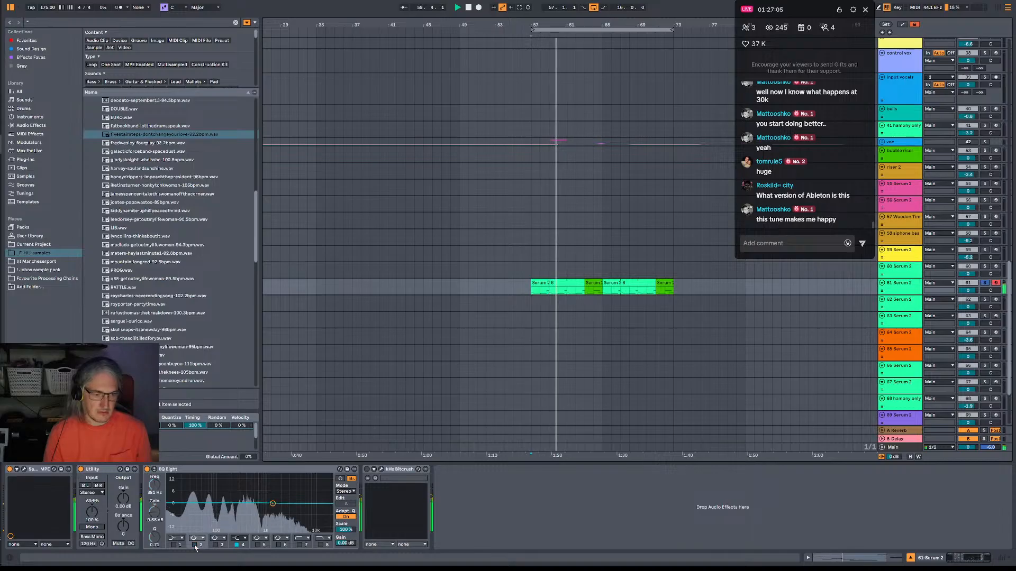
{"action": "left_click", "coordinate": [195, 545]}
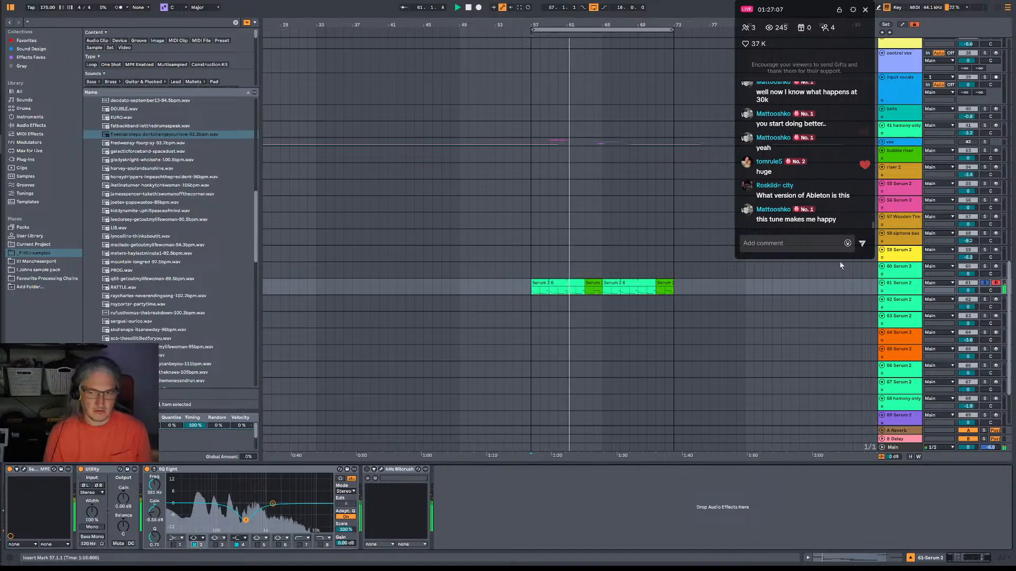
{"action": "left_click", "coordinate": [984, 283]}
{"action": "key", "text": "space"}
{"action": "key", "text": "space"}
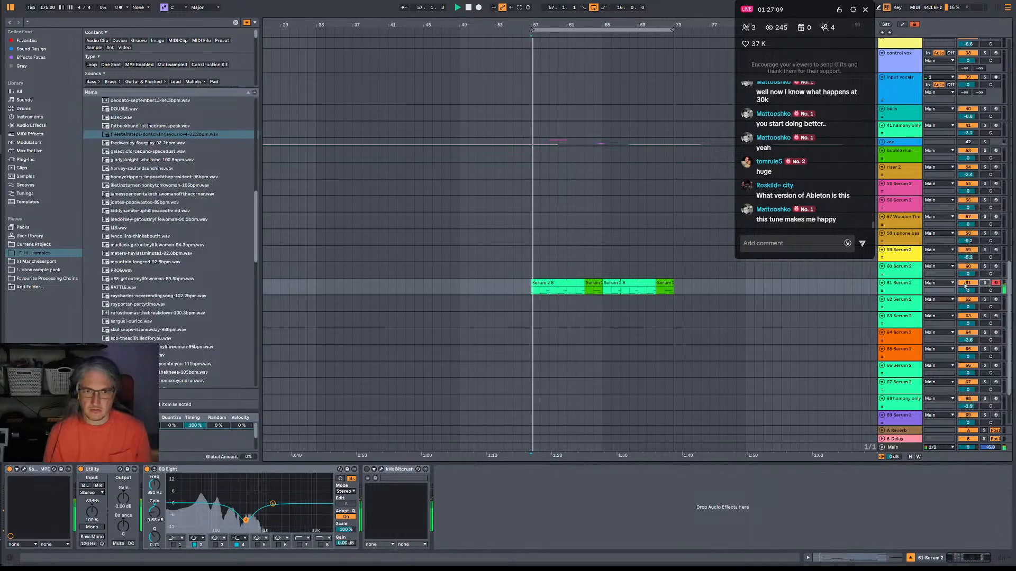
Start saving the live set as a new copy in the 2. Splurge folder, replacing Xanthous in the file name.
{"action": "left_click", "coordinate": [910, 291]}
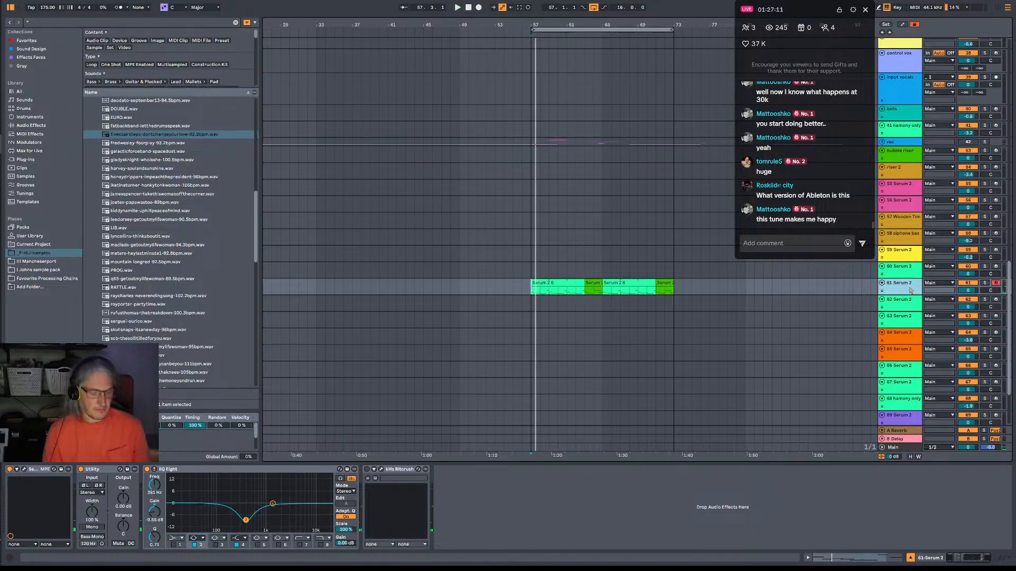
{"action": "key", "text": "ctrl+shift+s"}
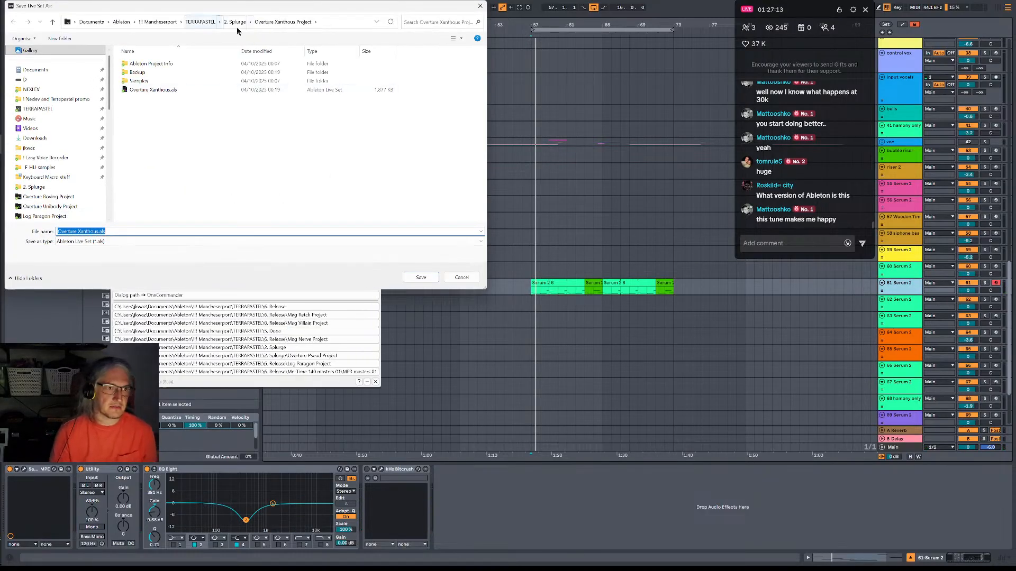
{"action": "left_click", "coordinate": [235, 21]}
{"action": "left_click", "coordinate": [85, 246]}
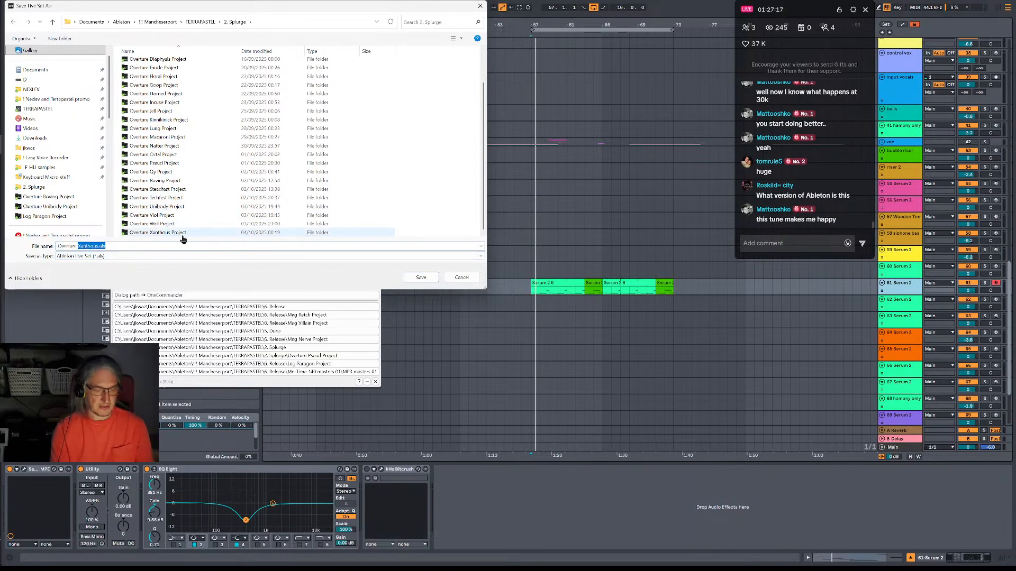
{"action": "type", "text": "Y"}
Generate random words starting with Y in the browser's Random Word Generator and enter Overture Yare as the live set's file name.
{"action": "key", "text": "alt+Tab"}
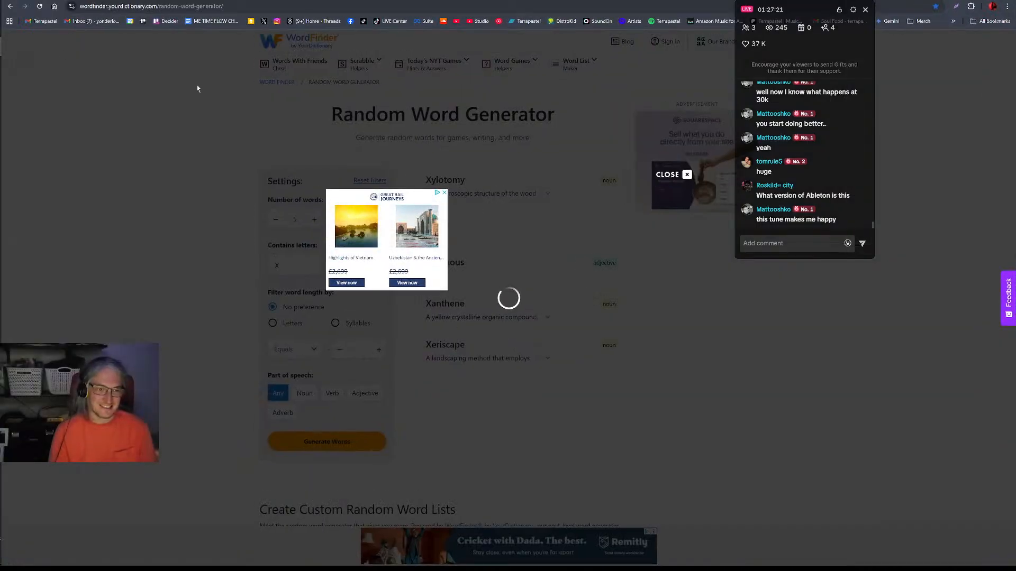
{"action": "left_click", "coordinate": [40, 6]}
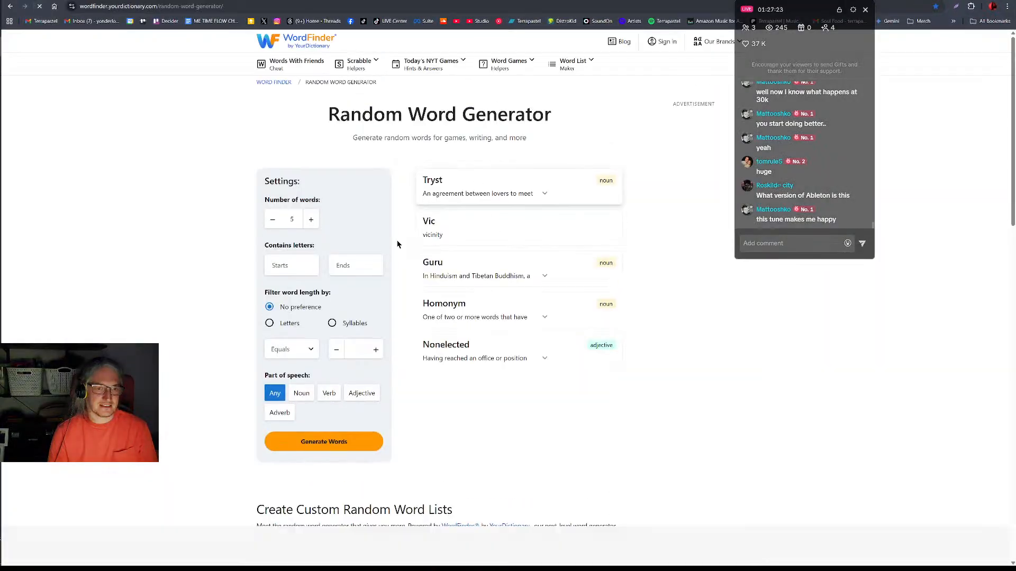
{"action": "left_click", "coordinate": [365, 441]}
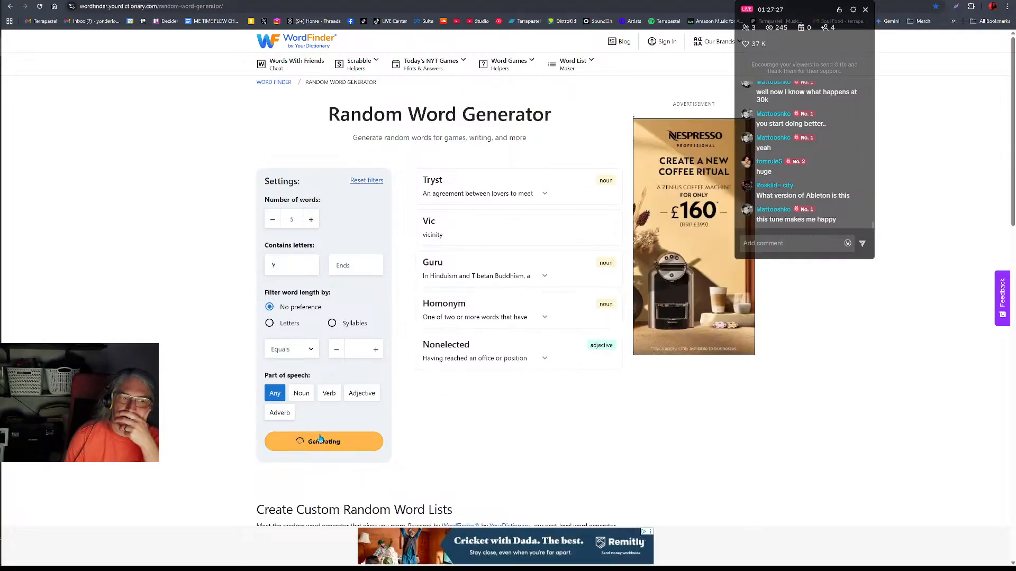
{"action": "left_click", "coordinate": [379, 441]}
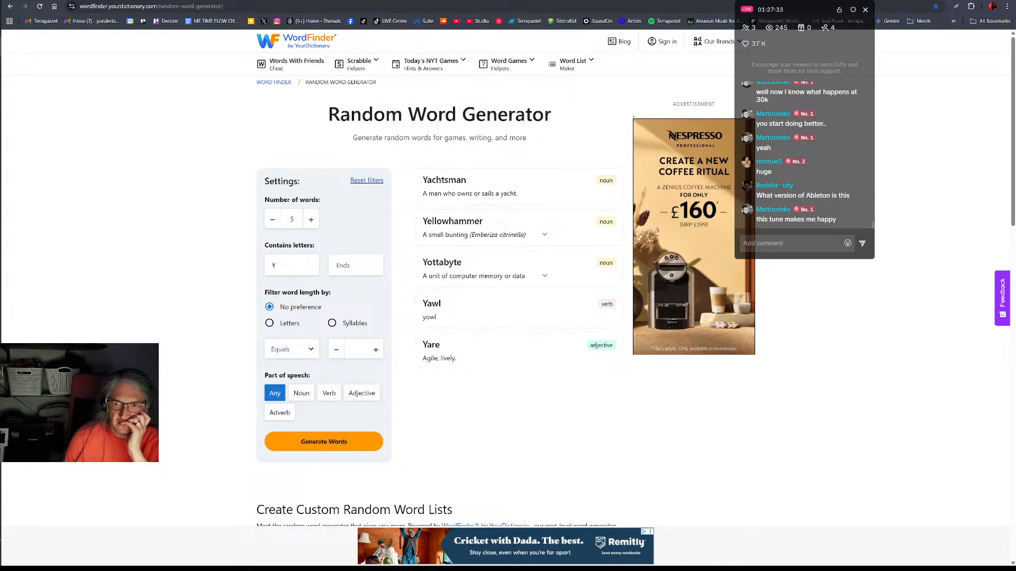
{"action": "key", "text": "alt+Tab"}
{"action": "left_click", "coordinate": [96, 247]}
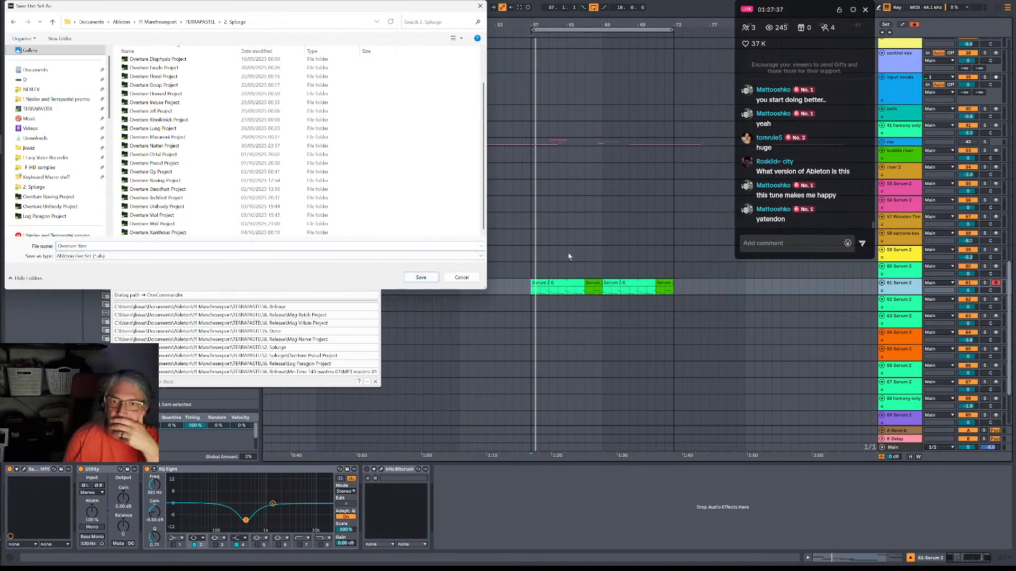
Switch to the browser and search Google for yatendon in a new tab.
{"action": "key", "text": "alt+Tab"}
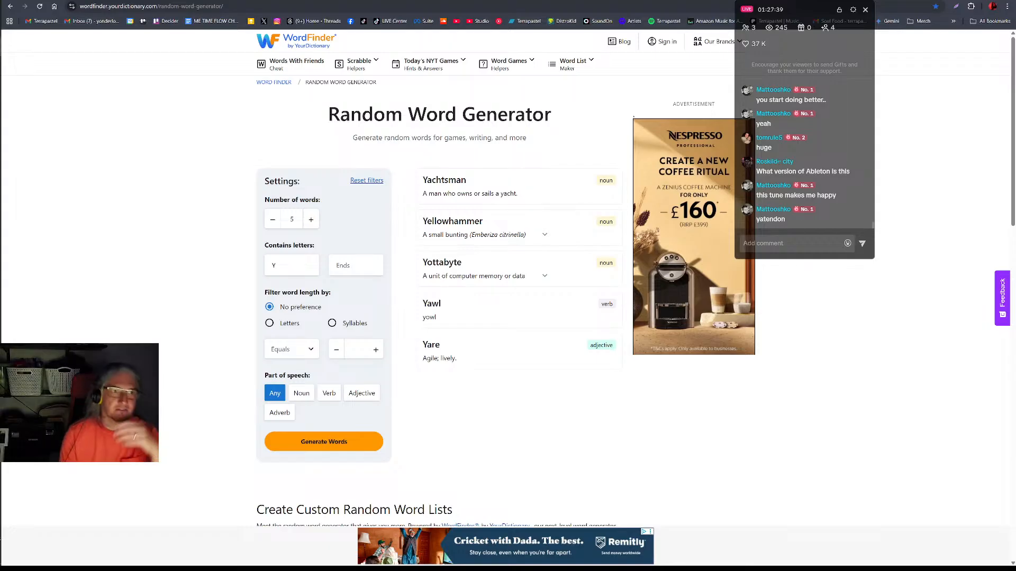
{"action": "key", "text": "ctrl+t"}
{"action": "type", "text": "yatendon"}
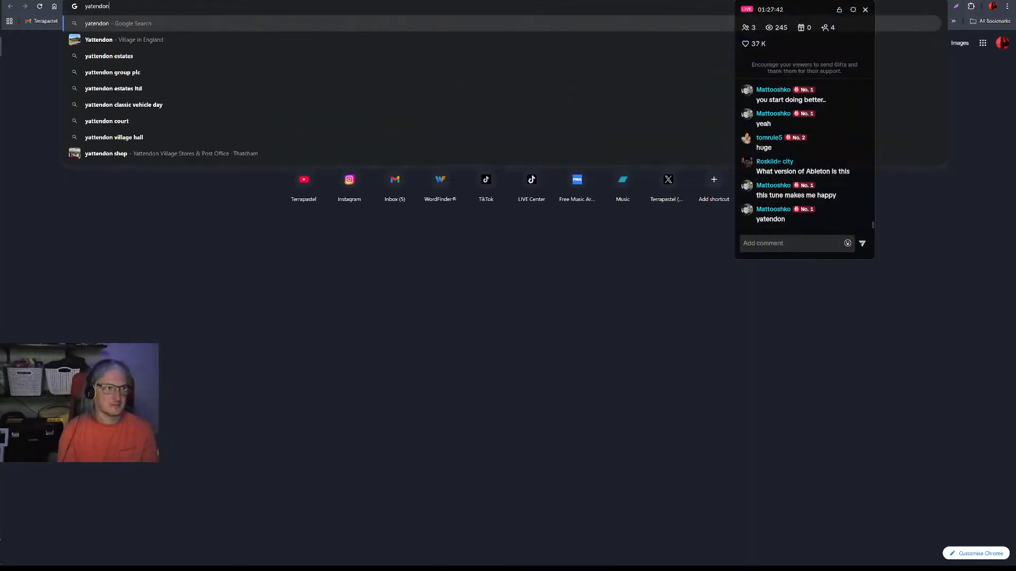
{"action": "key", "text": "Return"}
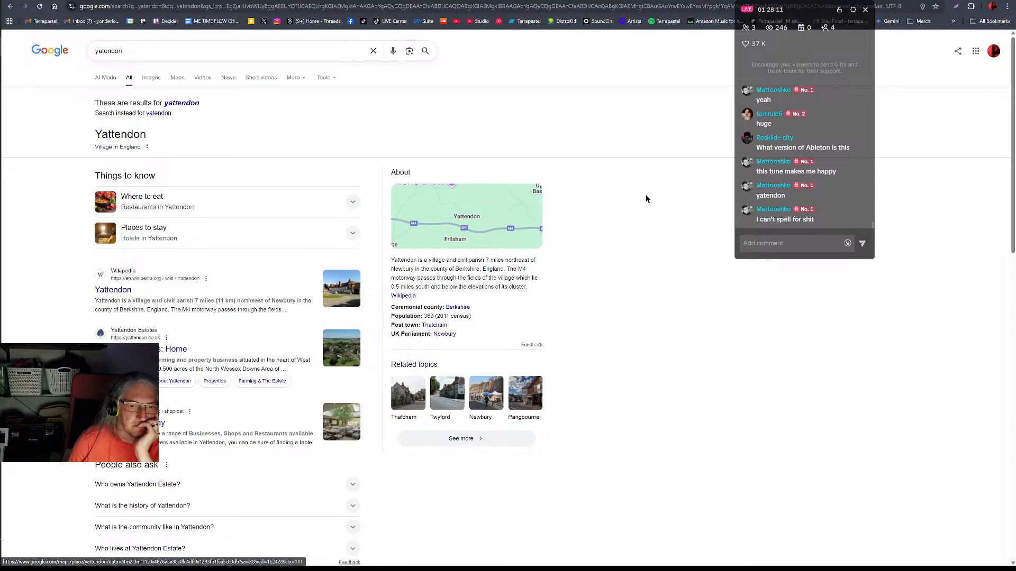
Return to Ableton Live and save the live set under the entered name in the 2. Splurge folder.
{"action": "mouse_move", "coordinate": [979, 2]}
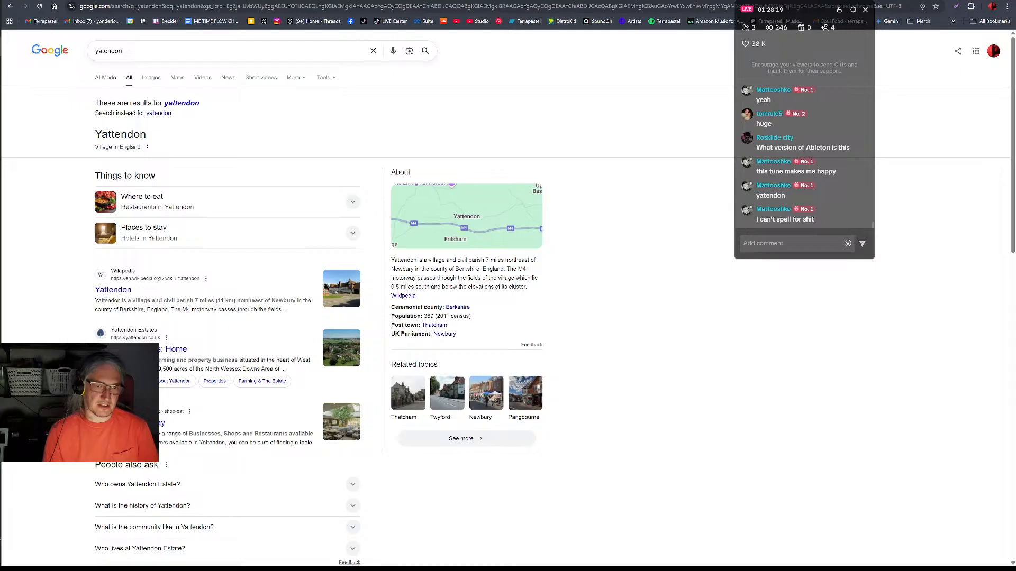
{"action": "key", "text": "alt+Tab"}
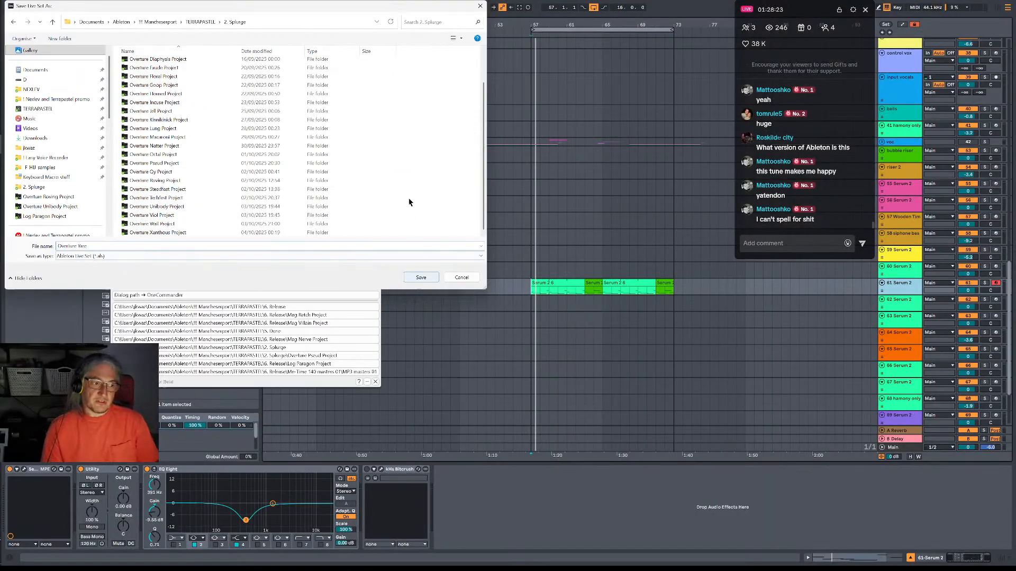
{"action": "left_click", "coordinate": [418, 280]}
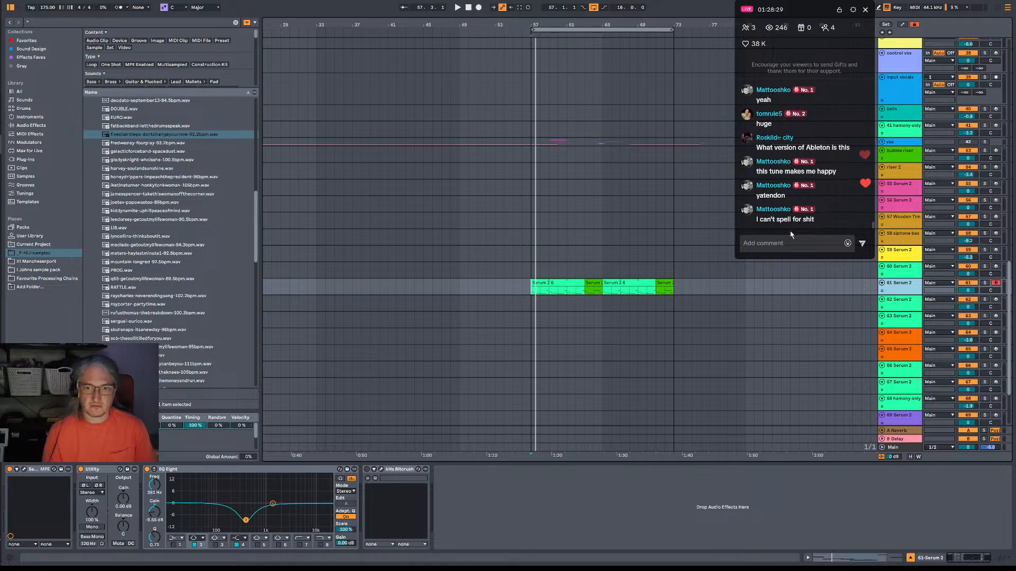
Arm the 62 Serum 2 track for recording and duplicate the 61 Serum 2 track together with its clips.
{"action": "key", "text": "space"}
{"action": "scroll", "coordinate": [667, 317], "scroll_direction": "down", "scroll_amount": 3}
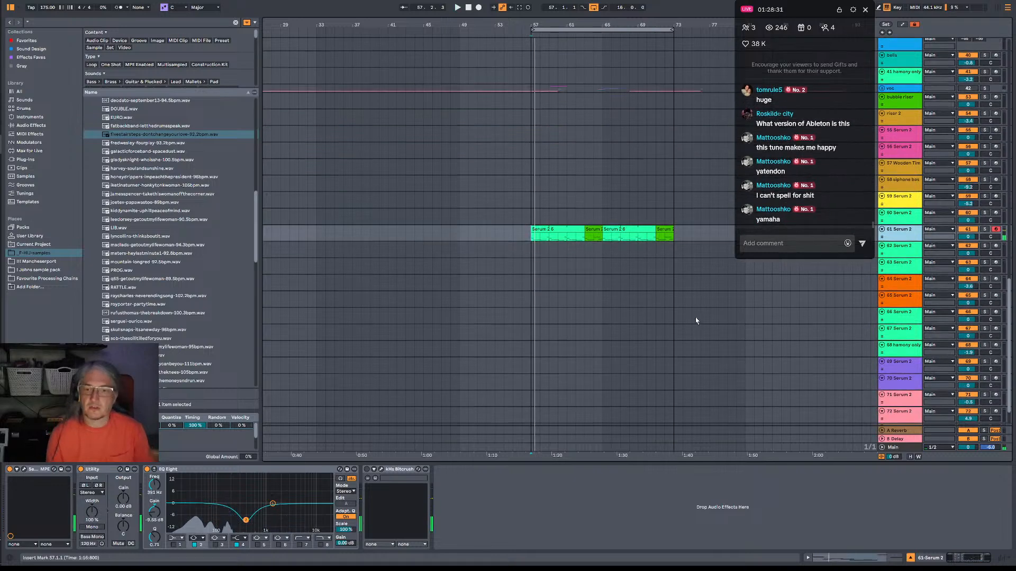
{"action": "scroll", "coordinate": [769, 315], "scroll_direction": "up", "scroll_amount": 3}
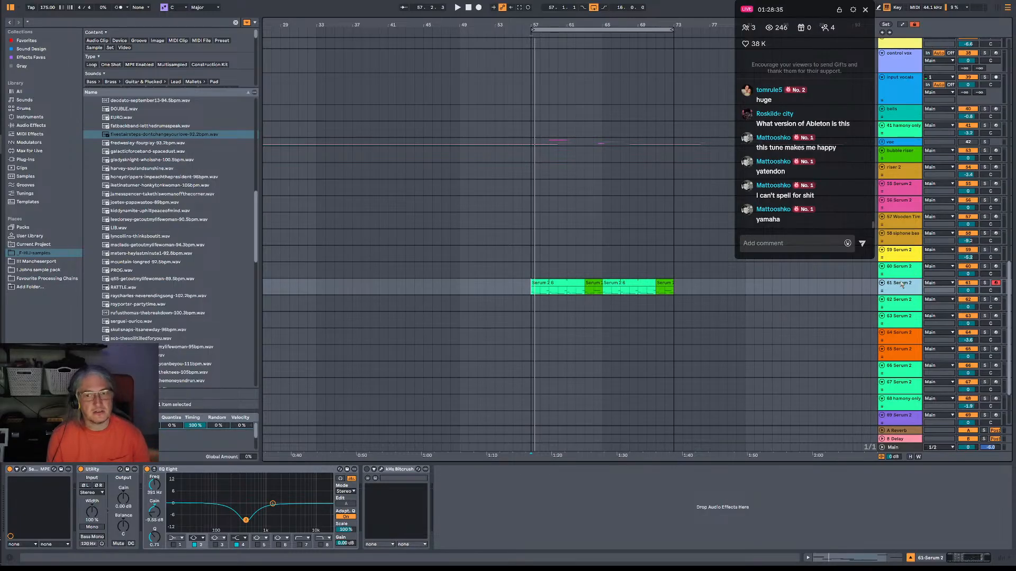
{"action": "left_click", "coordinate": [995, 300]}
{"action": "left_click", "coordinate": [893, 288]}
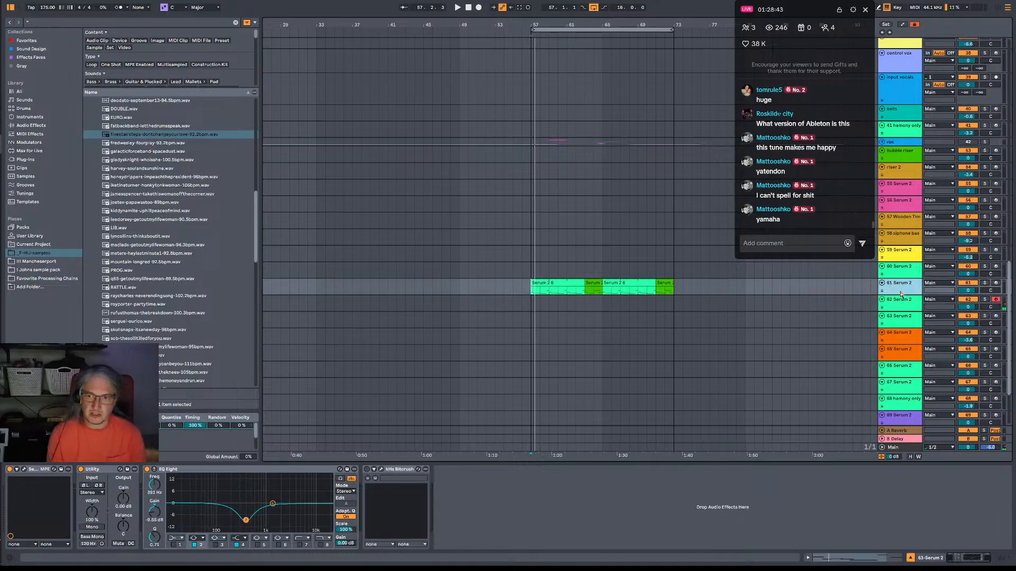
{"action": "key", "text": "ctrl+d"}
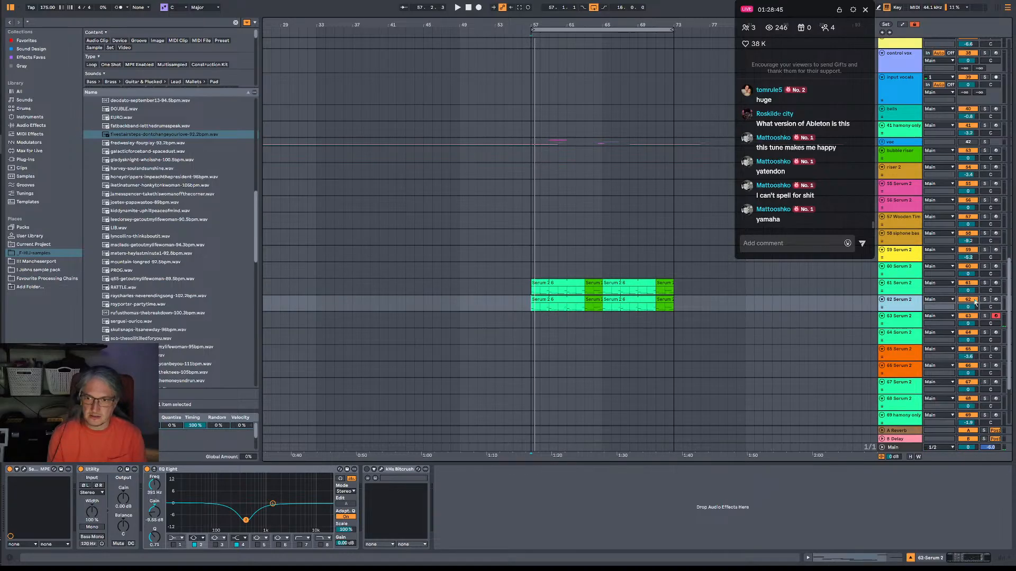
Solo the duplicated Serum 2 track, open its synth window and bypass the track's EQ Eight.
{"action": "left_click", "coordinate": [984, 300]}
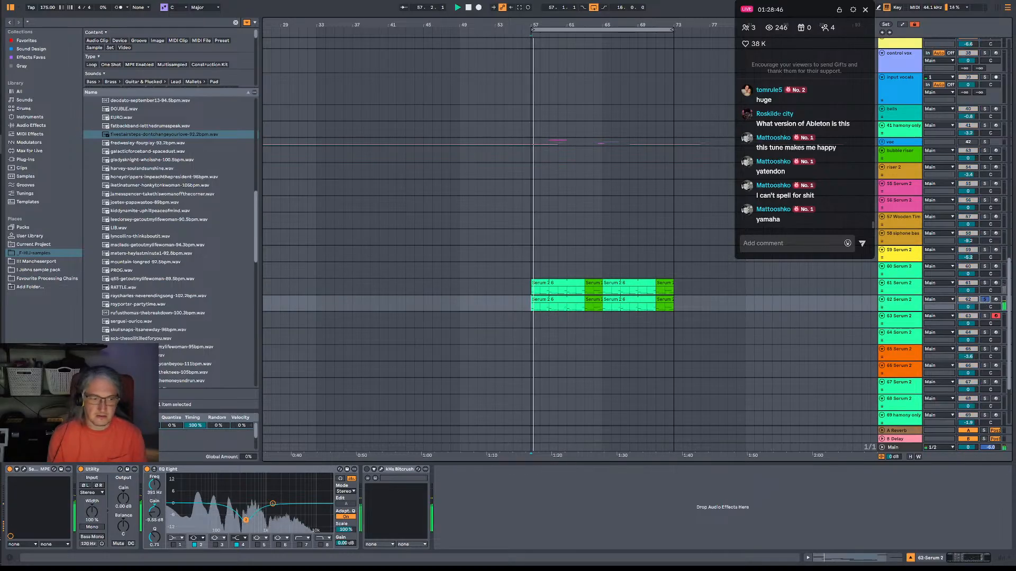
{"action": "left_click", "coordinate": [24, 470]}
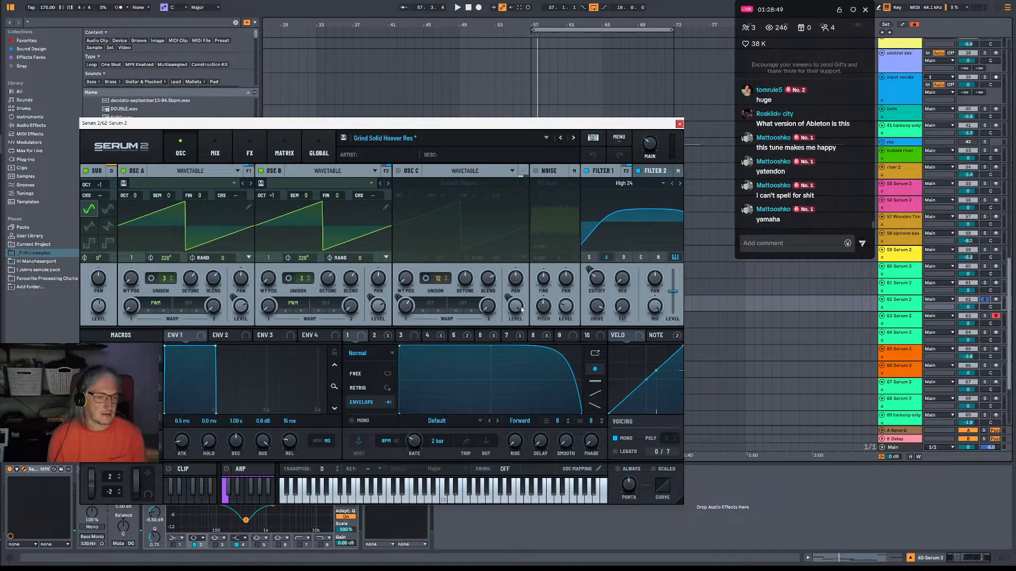
{"action": "left_click_drag", "start_coordinate": [520, 124], "coordinate": [556, 35]}
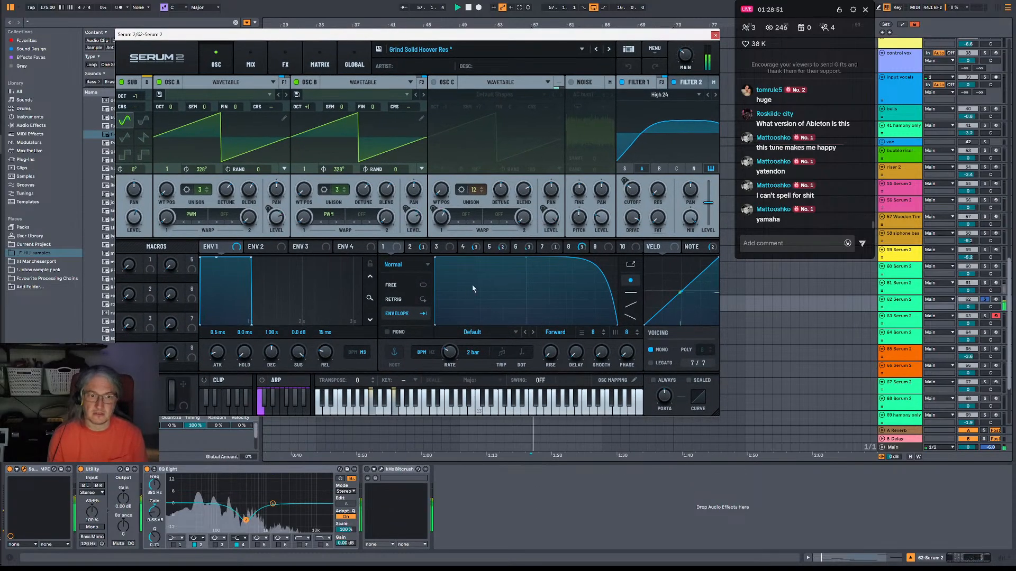
{"action": "left_click", "coordinate": [147, 469]}
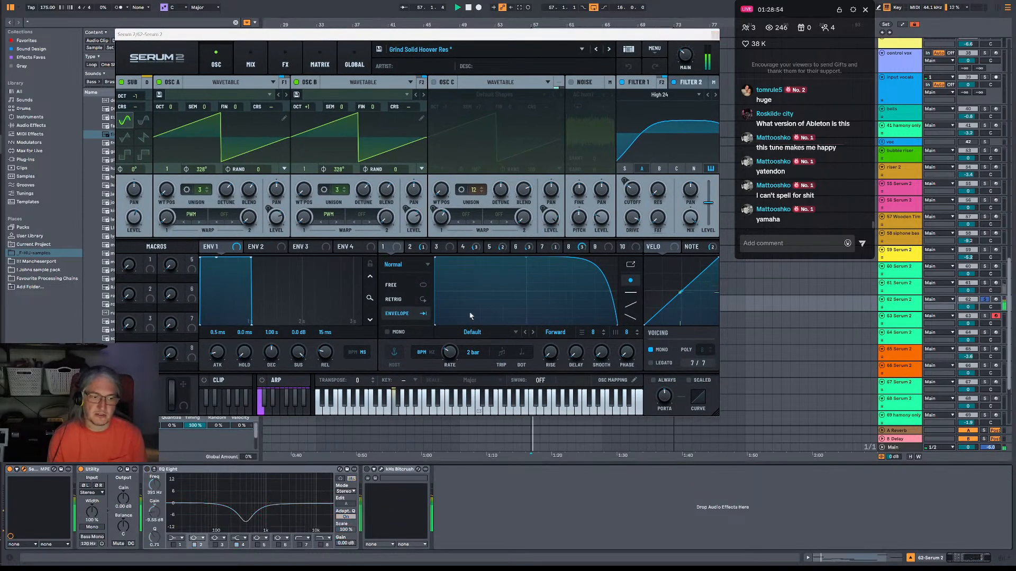
Remove all effects from the main FX rack of the duplicated Serum 2, from Hyper/Dimension through Convolve.
{"action": "left_click", "coordinate": [278, 53]}
{"action": "left_click_drag", "start_coordinate": [138, 131], "coordinate": [713, 222]}
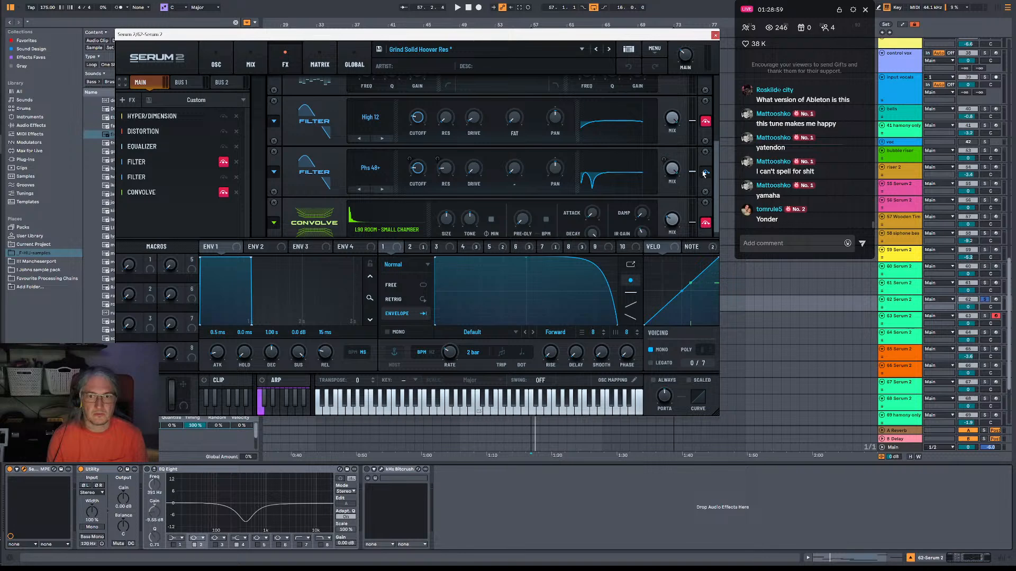
{"action": "left_click", "coordinate": [235, 119]}
{"action": "left_click", "coordinate": [236, 118]}
{"action": "left_click", "coordinate": [236, 119]}
{"action": "left_click", "coordinate": [236, 118]}
{"action": "left_click", "coordinate": [236, 118]}
{"action": "left_click", "coordinate": [236, 118]}
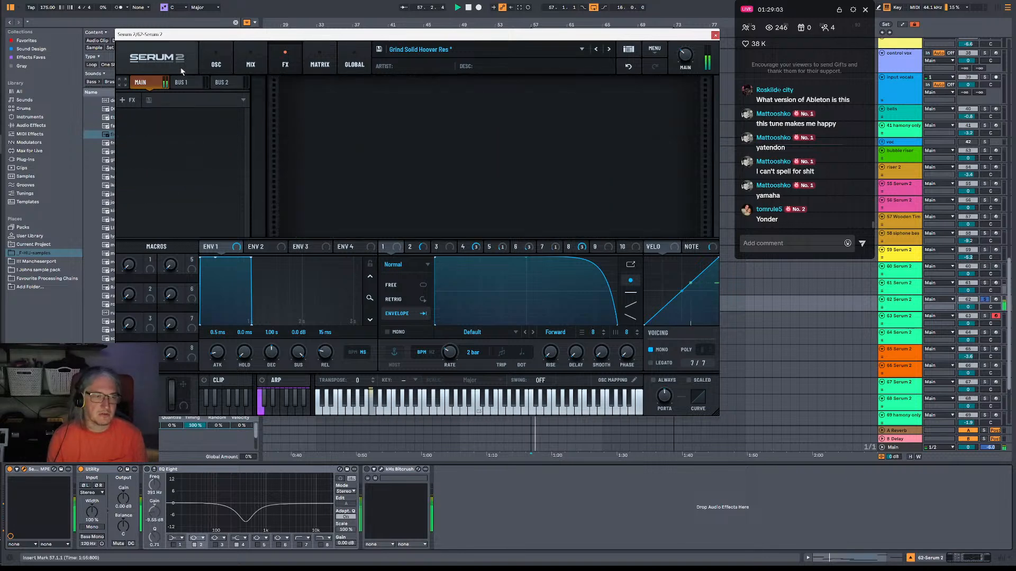
Switch off the Sub oscillator and set Oscillator A's octave to +2.
{"action": "left_click", "coordinate": [230, 61]}
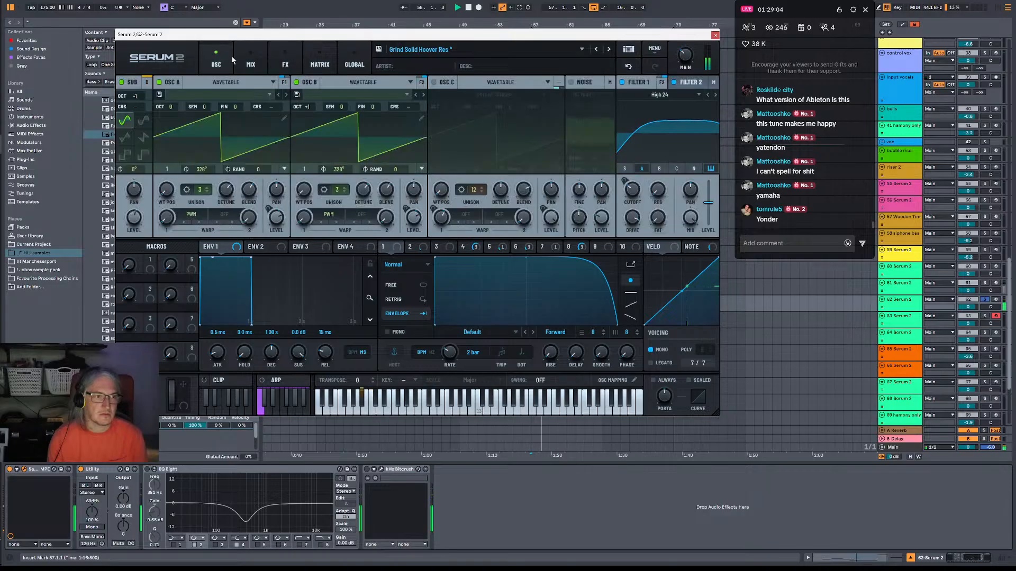
{"action": "left_click", "coordinate": [121, 82]}
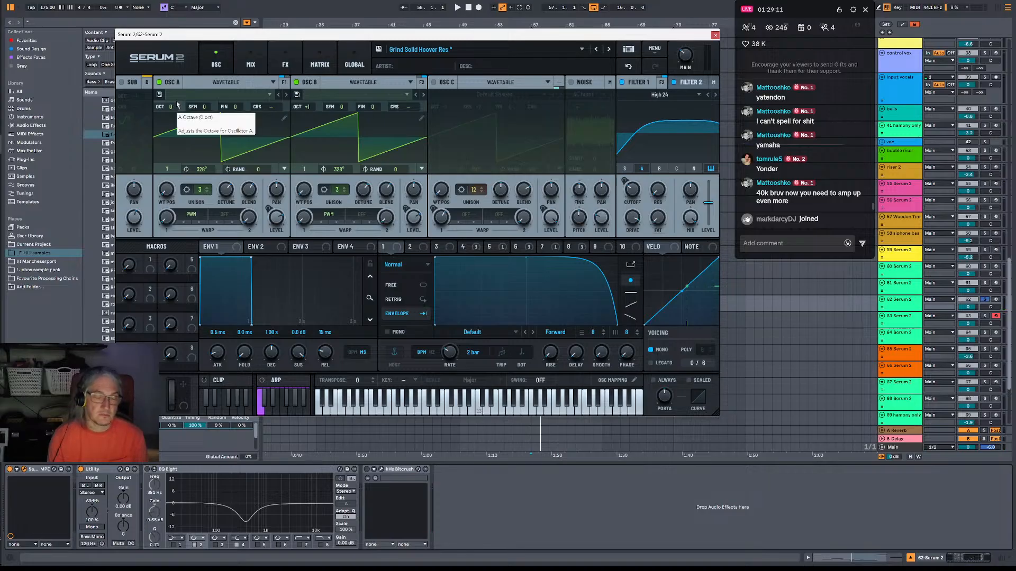
{"action": "scroll", "coordinate": [179, 104], "scroll_direction": "up", "scroll_amount": 1}
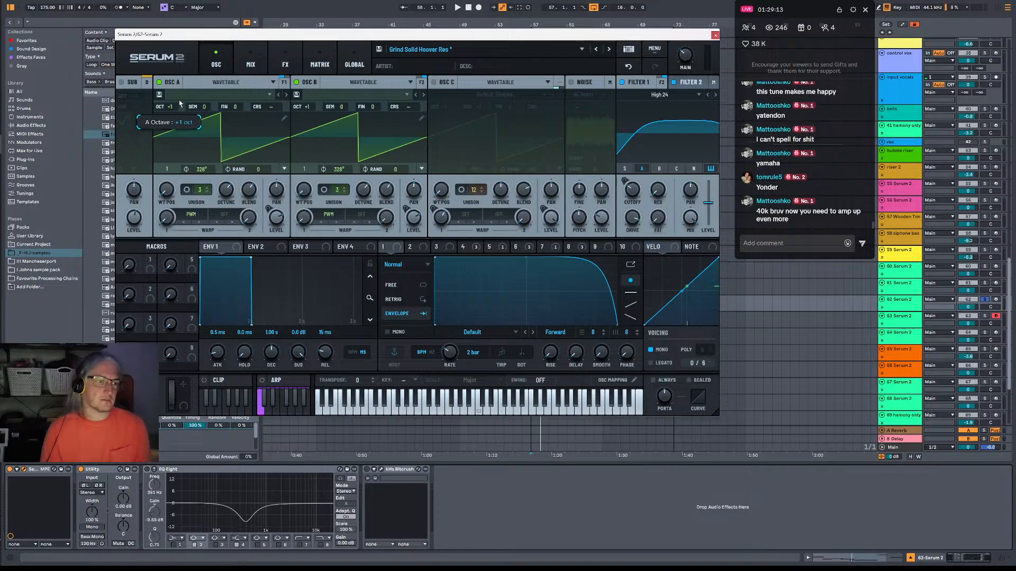
{"action": "scroll", "coordinate": [179, 104], "scroll_direction": "up", "scroll_amount": 1}
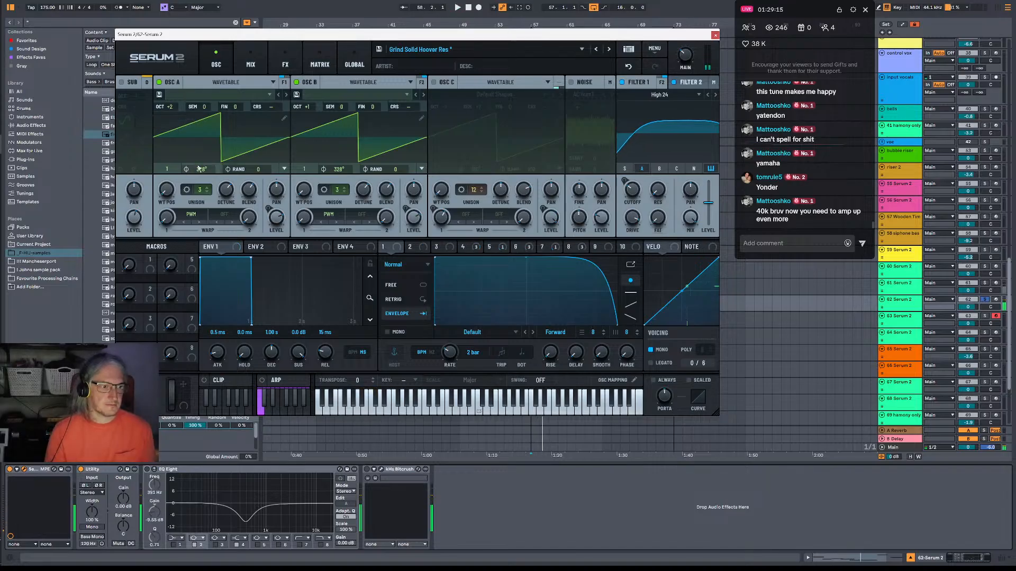
Set Oscillator A's unison to 16, Oscillator B's octave to +3, and the random phase of both oscillators to 100.
{"action": "key", "text": "space"}
{"action": "left_click_drag", "start_coordinate": [200, 190], "coordinate": [208, 102]}
{"action": "left_click_drag", "start_coordinate": [308, 107], "coordinate": [351, 55]}
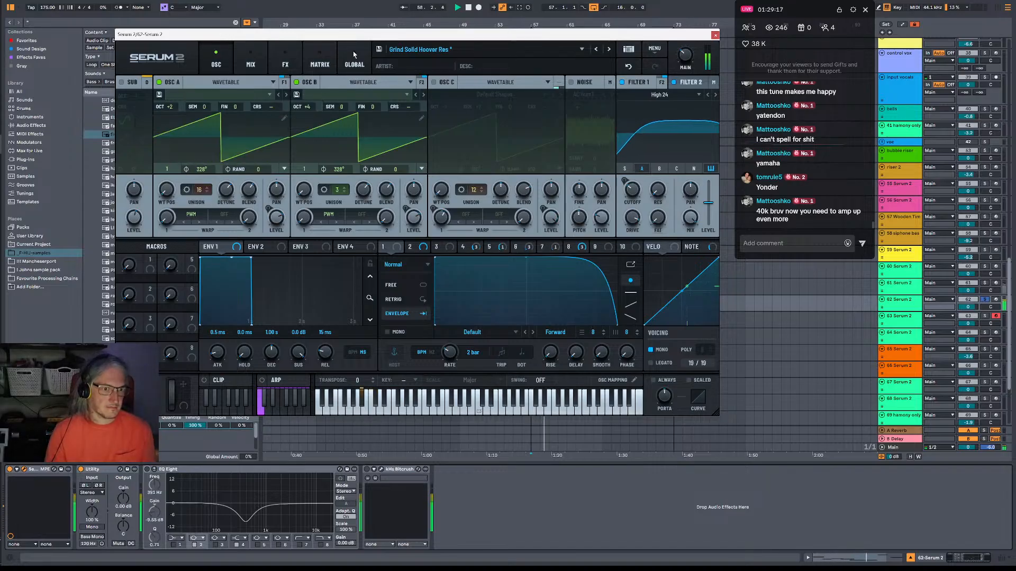
{"action": "left_click_drag", "start_coordinate": [399, 170], "coordinate": [400, 108]}
{"action": "left_click_drag", "start_coordinate": [266, 171], "coordinate": [312, 130]}
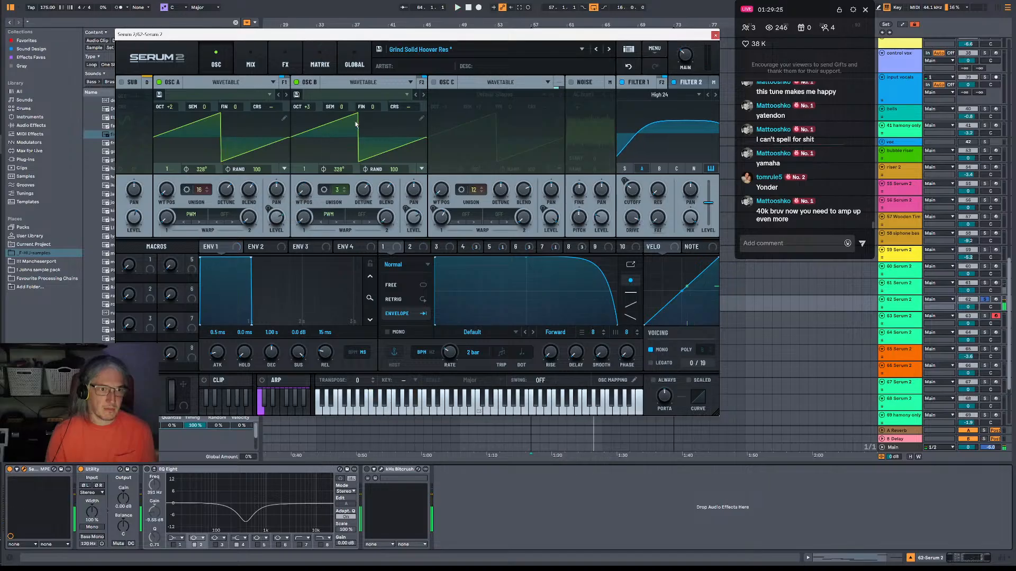
Load the Default Shapes wavetable from S2 Tables into Oscillators B and A.
{"action": "left_click", "coordinate": [365, 94]}
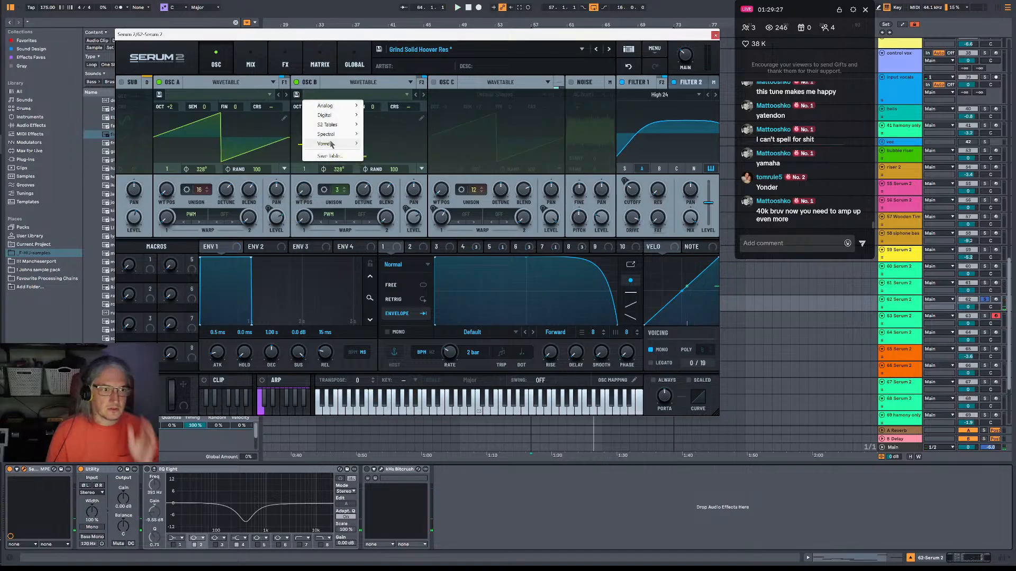
{"action": "mouse_move", "coordinate": [344, 117]}
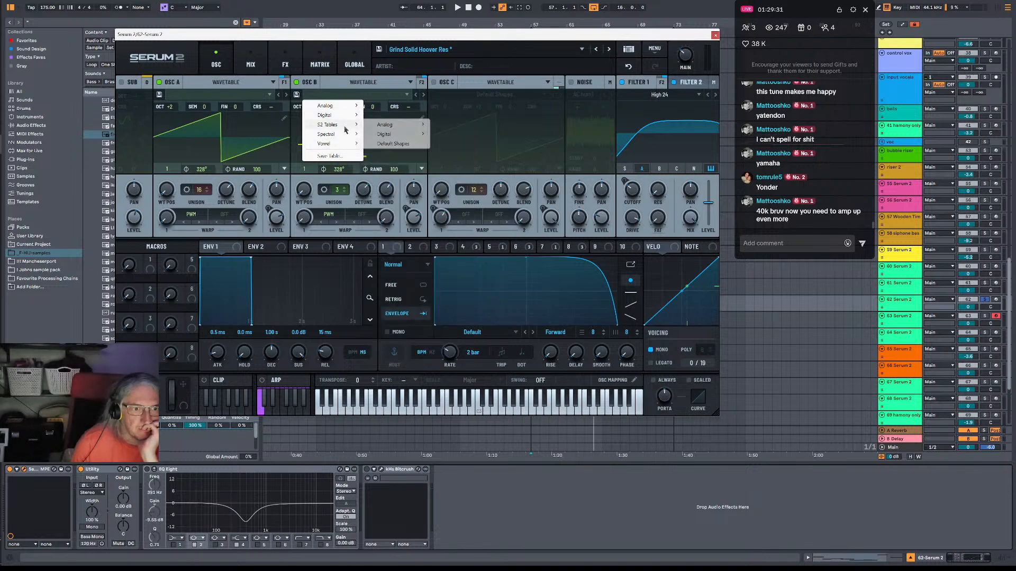
{"action": "left_click", "coordinate": [385, 144]}
{"action": "left_click", "coordinate": [200, 95]}
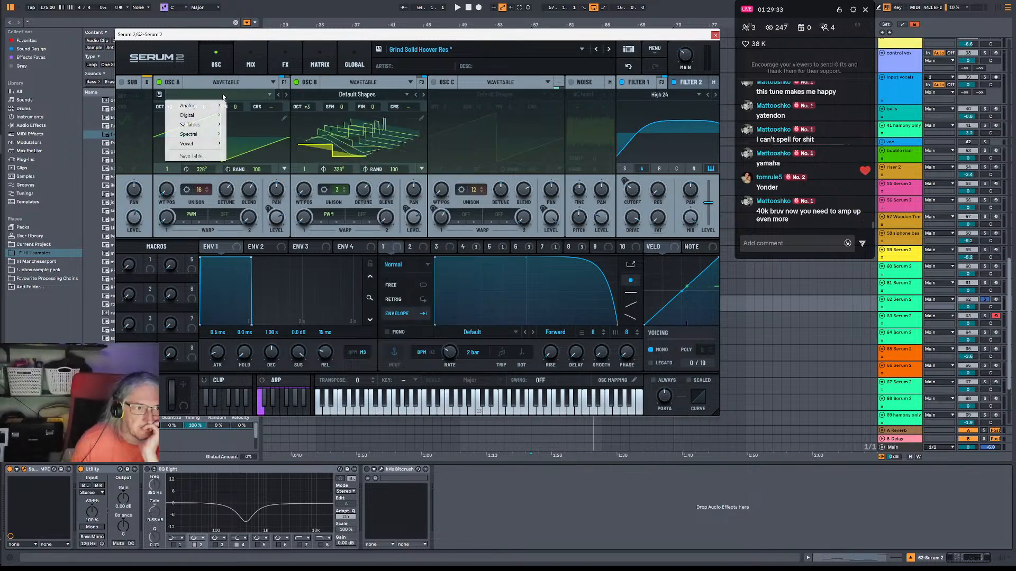
{"action": "mouse_move", "coordinate": [208, 126]}
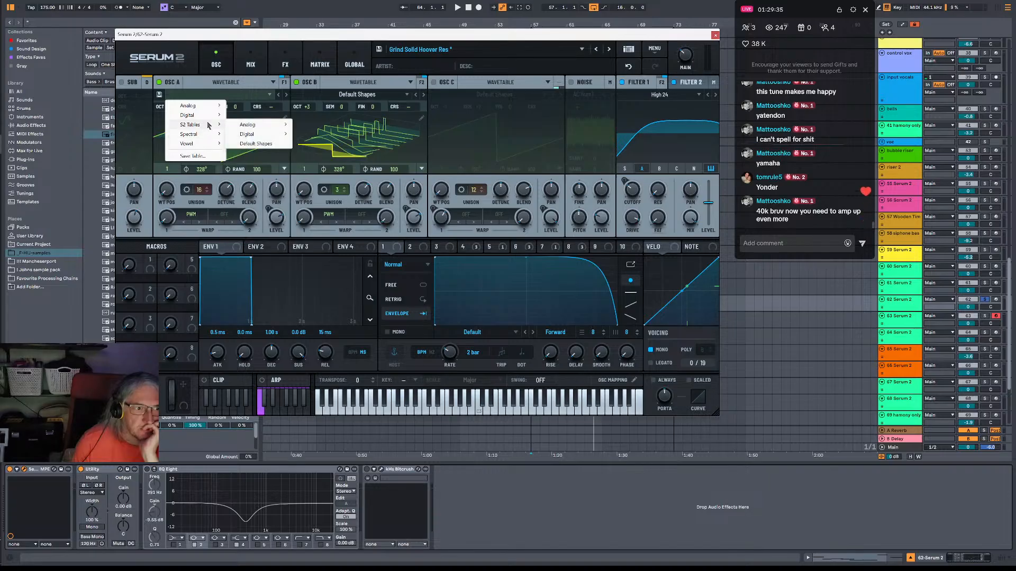
{"action": "left_click", "coordinate": [242, 143]}
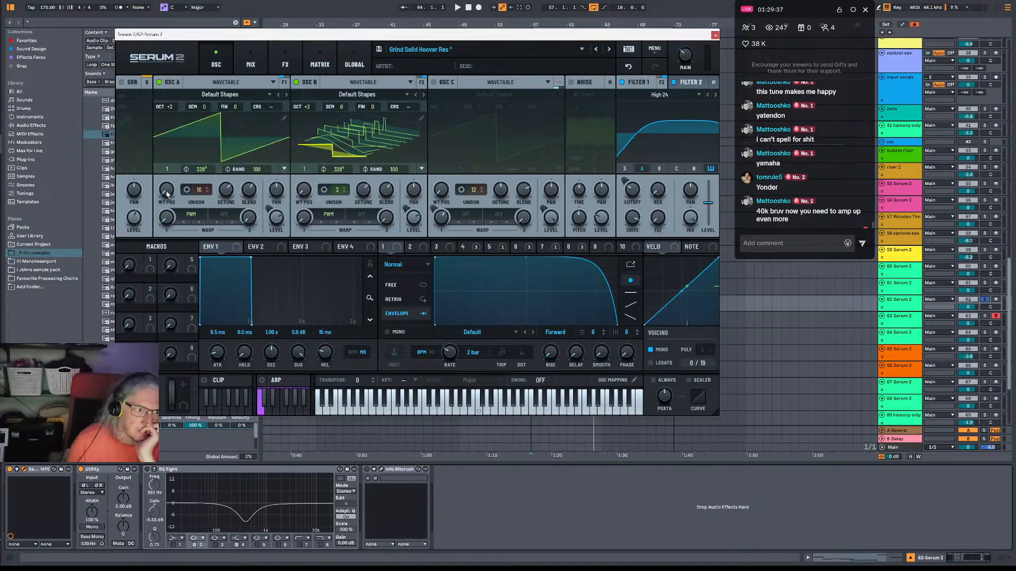
Set the wavetable position of both oscillators to 5 and Oscillator B's unison to 16 during playback.
{"action": "left_click_drag", "start_coordinate": [168, 195], "coordinate": [180, 145]}
{"action": "key", "text": "space"}
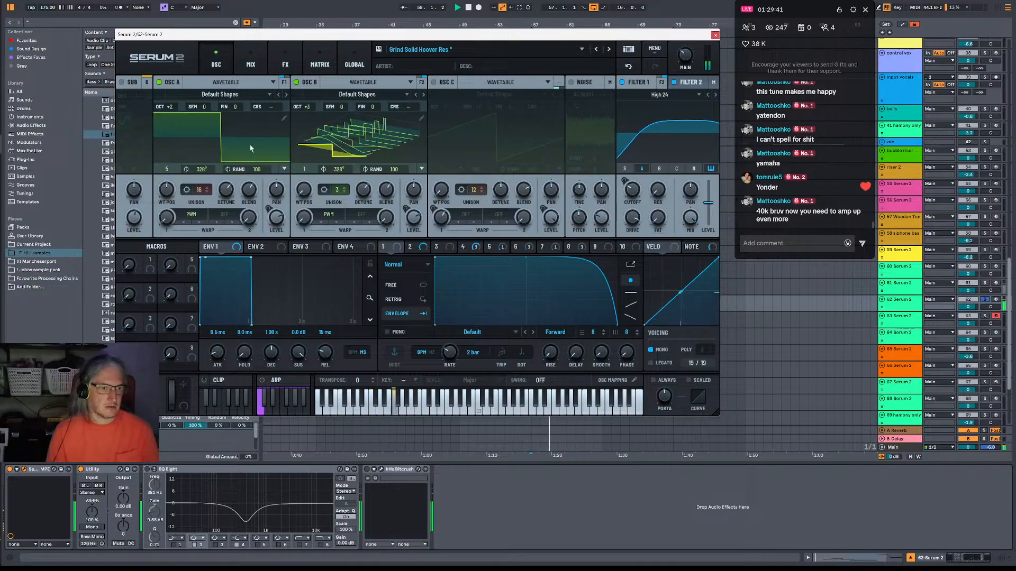
{"action": "left_click_drag", "start_coordinate": [303, 189], "coordinate": [314, 141]}
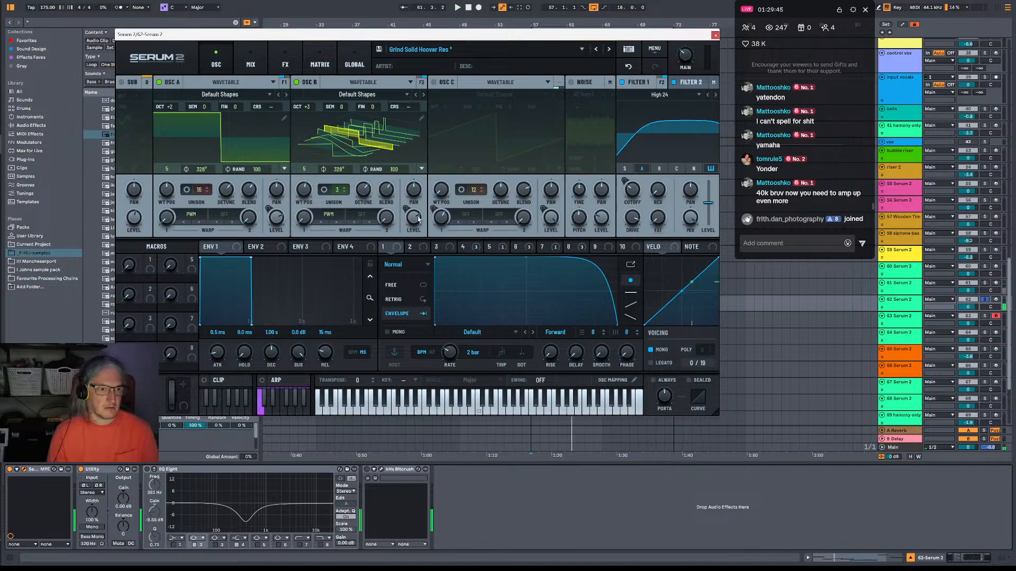
{"action": "left_click_drag", "start_coordinate": [336, 190], "coordinate": [364, 32]}
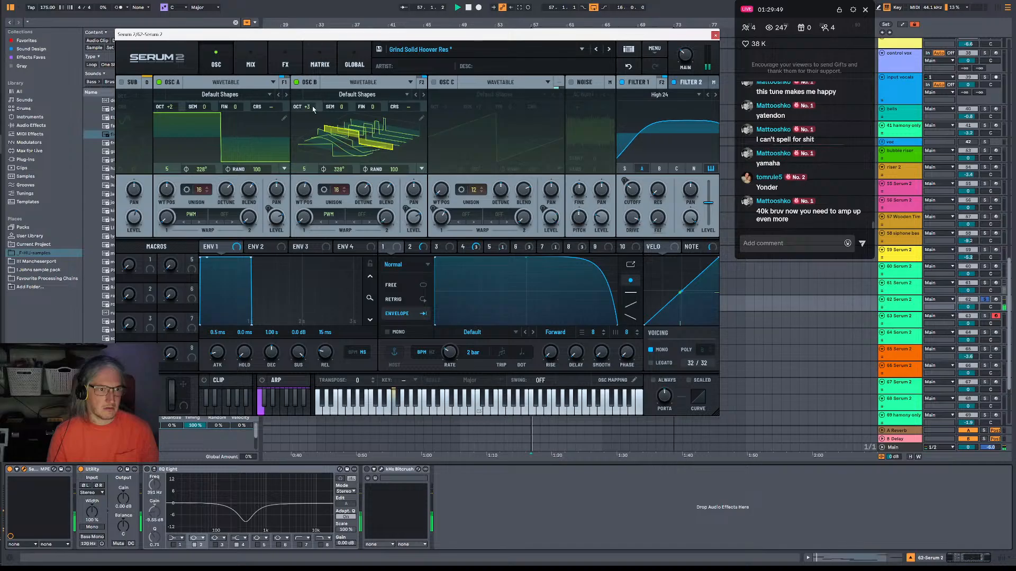
Route Oscillator B through Filter 2 and try Oscillator B's octave at +4.
{"action": "left_click_drag", "start_coordinate": [306, 106], "coordinate": [321, 121]}
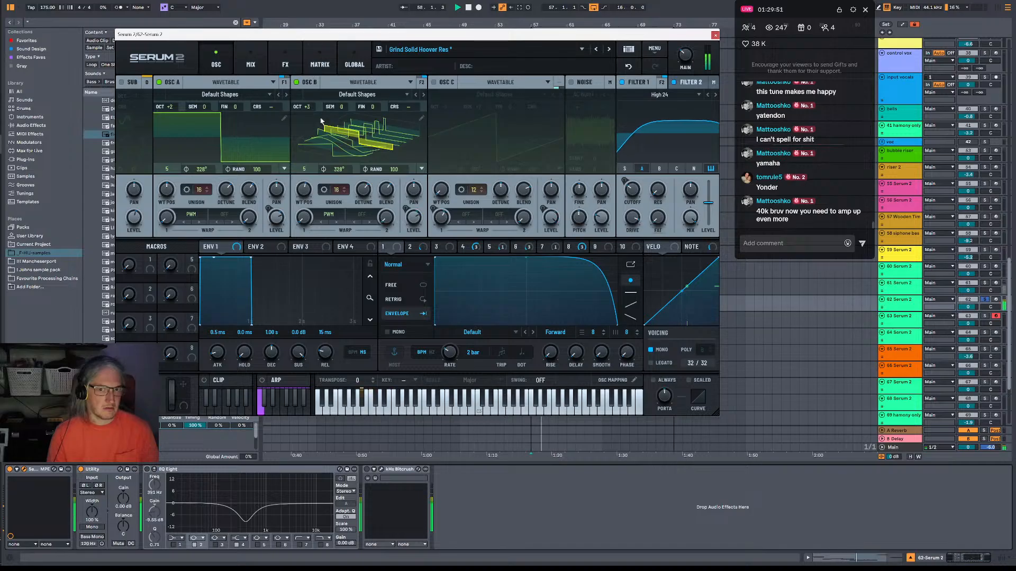
{"action": "left_click", "coordinate": [658, 169]}
{"action": "key", "text": "space"}
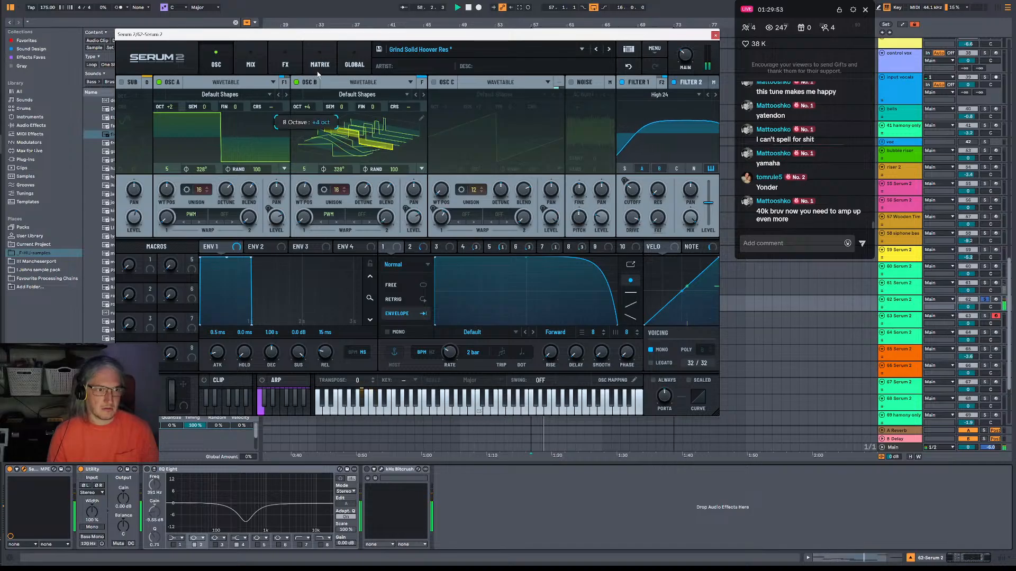
{"action": "left_click_drag", "start_coordinate": [307, 107], "coordinate": [319, 71]}
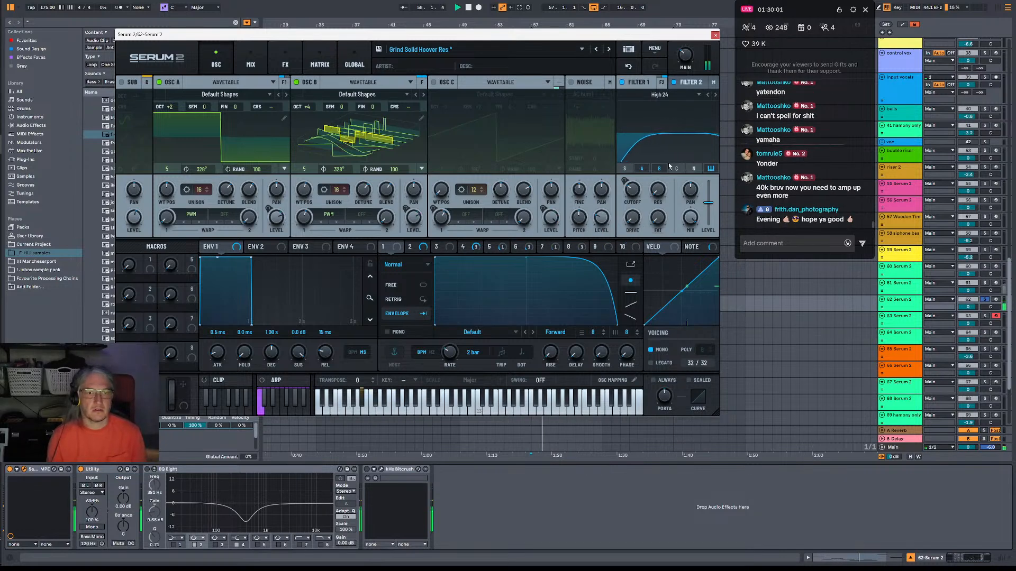
Display Filter 1 and the LFO 8 curve, and take the duplicated Serum 2 track out of solo.
{"action": "left_click", "coordinate": [641, 83]}
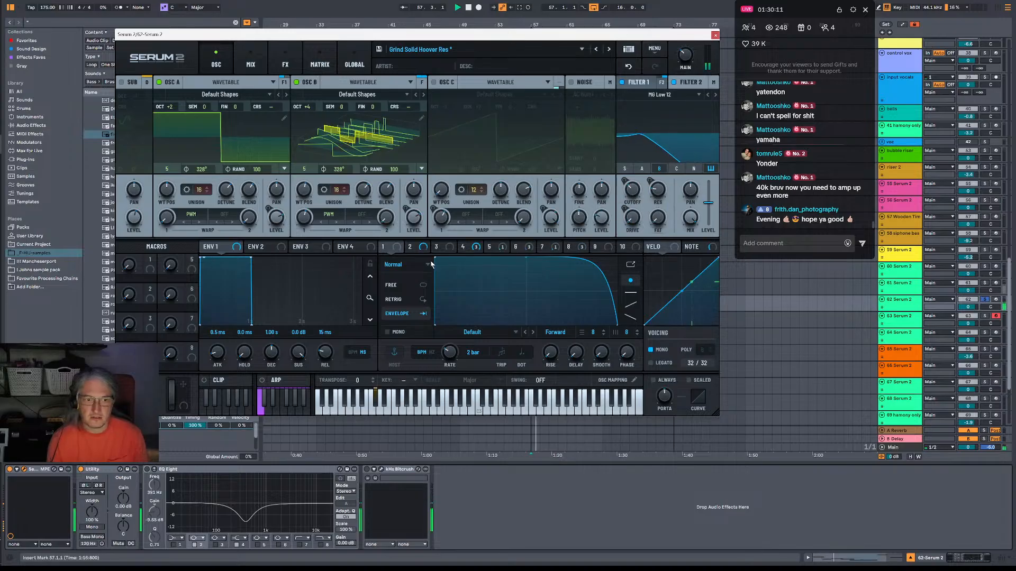
{"action": "left_click", "coordinate": [582, 248]}
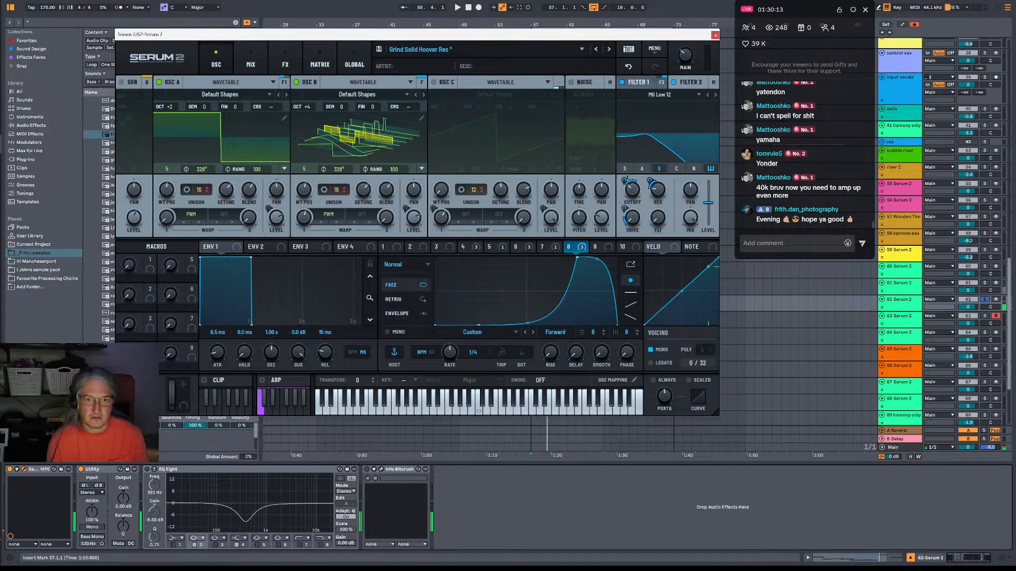
{"action": "mouse_move", "coordinate": [625, 178]}
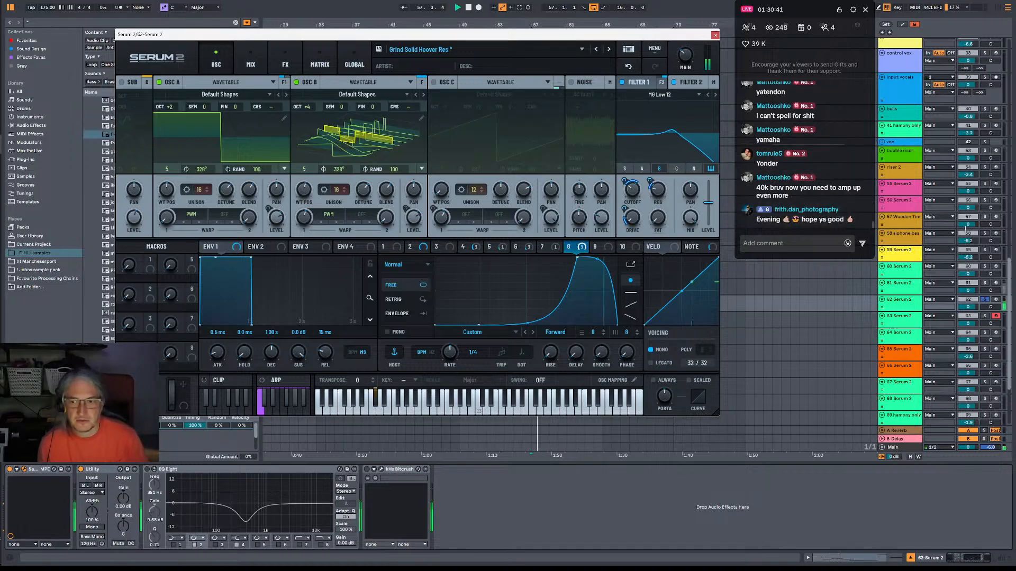
{"action": "left_click", "coordinate": [986, 300]}
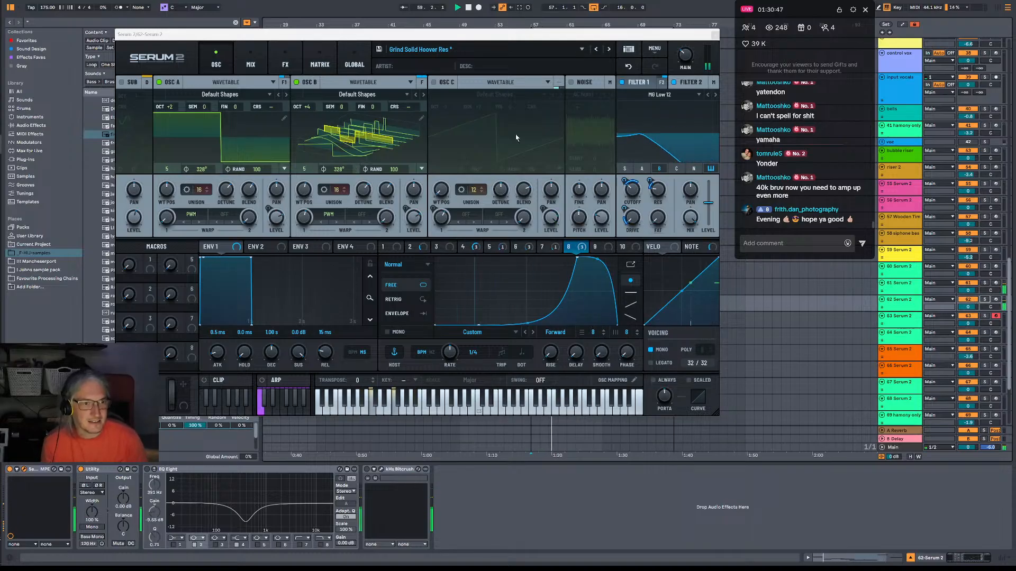
Lower Oscillator B's octave to +3 and Oscillator A's to +1, and move the peak of the LFO 8 curve earlier.
{"action": "mouse_move", "coordinate": [572, 37]}
{"action": "left_mouse_down"}
{"action": "mouse_move", "coordinate": [434, 2]}
{"action": "mouse_move", "coordinate": [413, 37]}
{"action": "mouse_move", "coordinate": [402, 2]}
{"action": "mouse_move", "coordinate": [548, 47]}
{"action": "mouse_move", "coordinate": [570, 27]}
{"action": "left_mouse_up"}
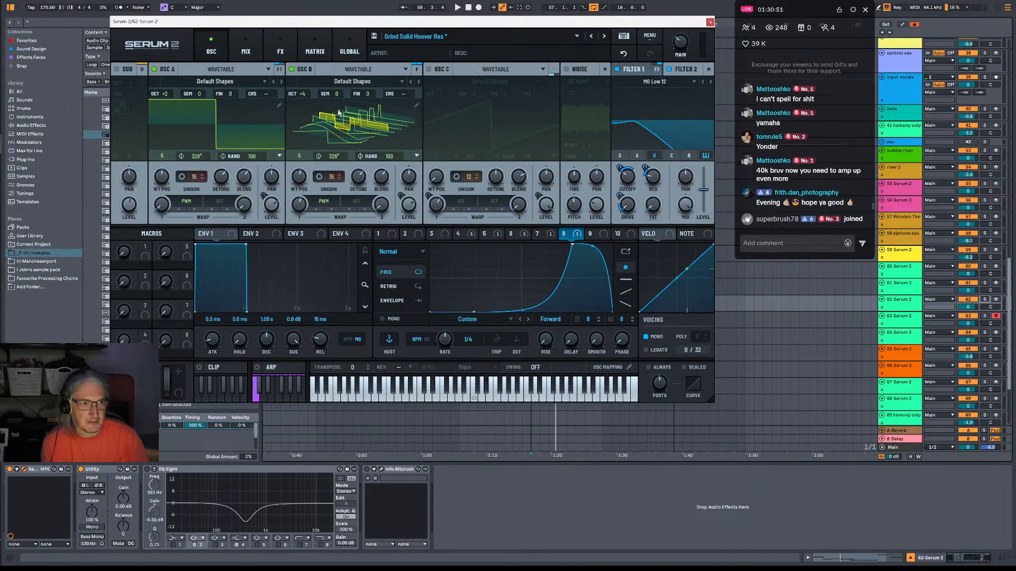
{"action": "key", "text": "space"}
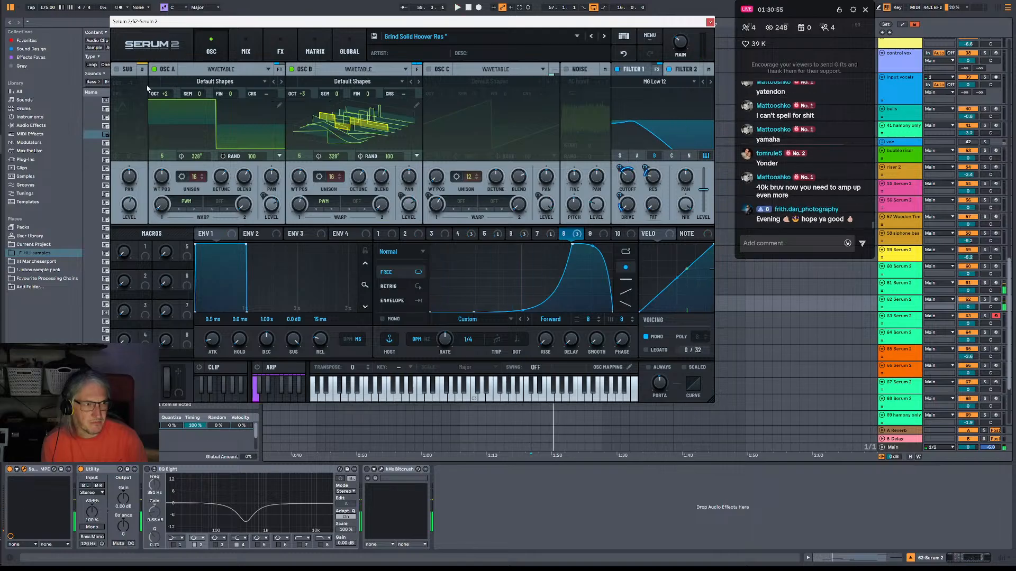
{"action": "left_click_drag", "start_coordinate": [168, 96], "coordinate": [170, 120]}
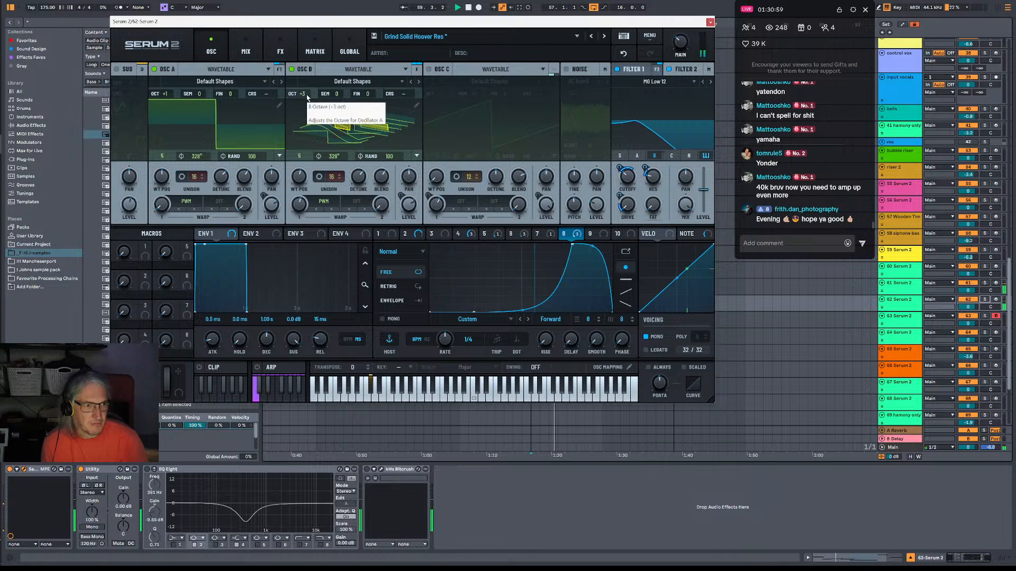
{"action": "left_click_drag", "start_coordinate": [571, 248], "coordinate": [541, 242]}
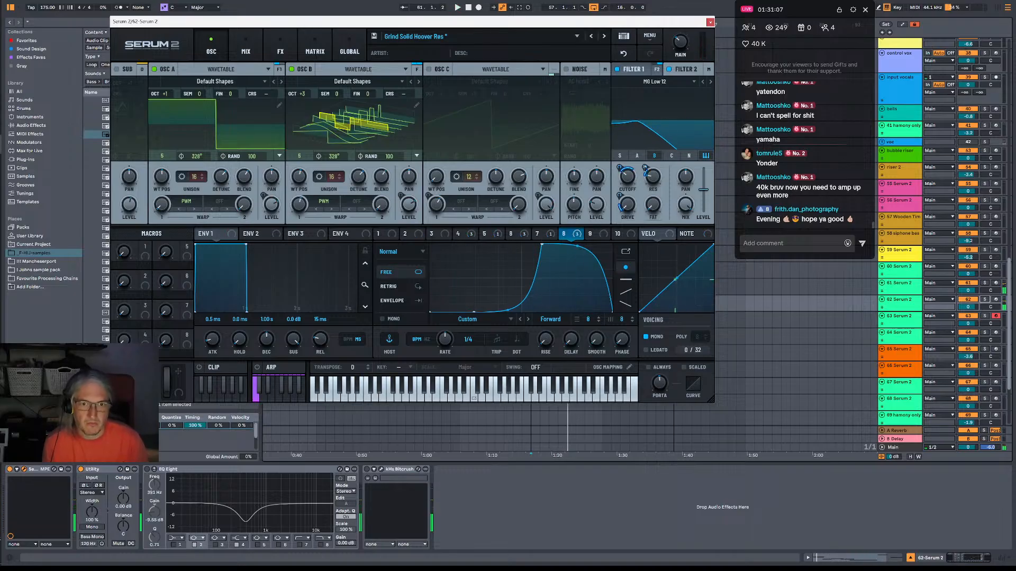
Nudge Filter 1's cutoff down slightly on the duplicated Serum 2 track and close the synth's window.
{"action": "key", "text": "space"}
{"action": "mouse_move", "coordinate": [626, 177]}
{"action": "left_mouse_down"}
{"action": "mouse_move", "coordinate": [625, 197]}
{"action": "mouse_move", "coordinate": [628, 181]}
{"action": "left_mouse_up"}
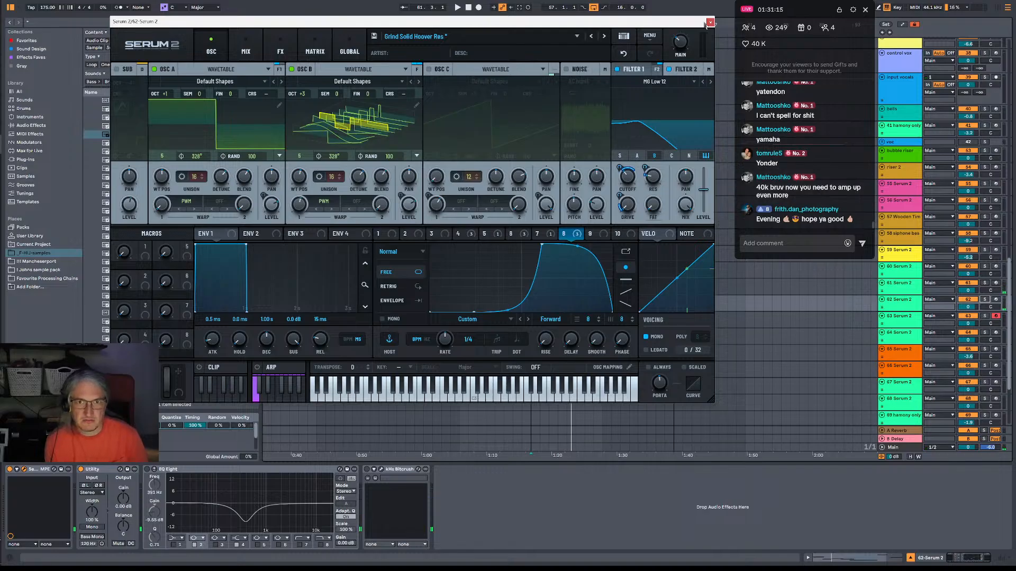
{"action": "left_click", "coordinate": [710, 22]}
Audition both bass layers together from bars 55 and 56, checking the devices on the main track.
{"action": "left_click", "coordinate": [513, 288]}
{"action": "key", "text": "space"}
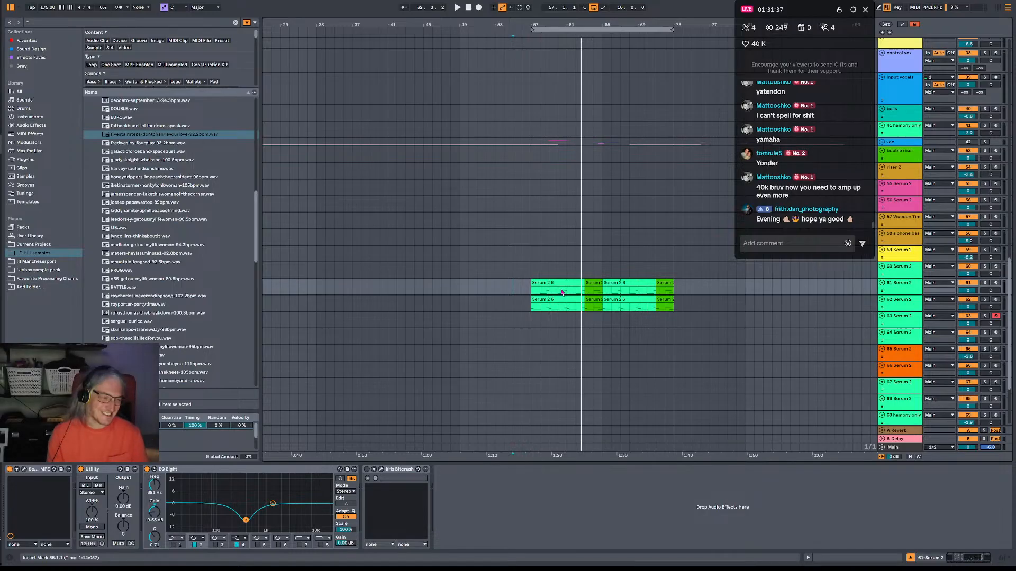
{"action": "left_click", "coordinate": [519, 273]}
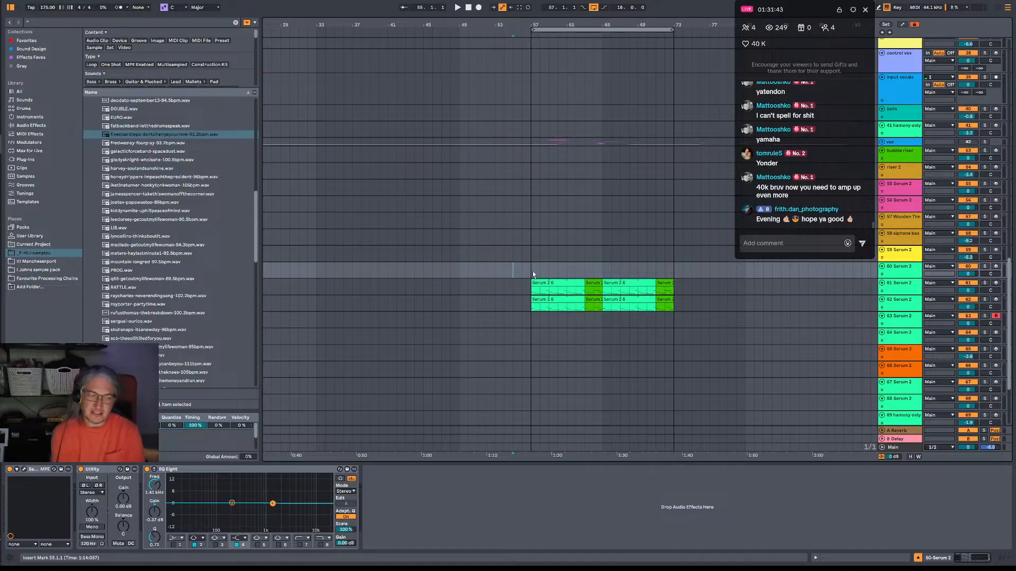
{"action": "key", "text": "space"}
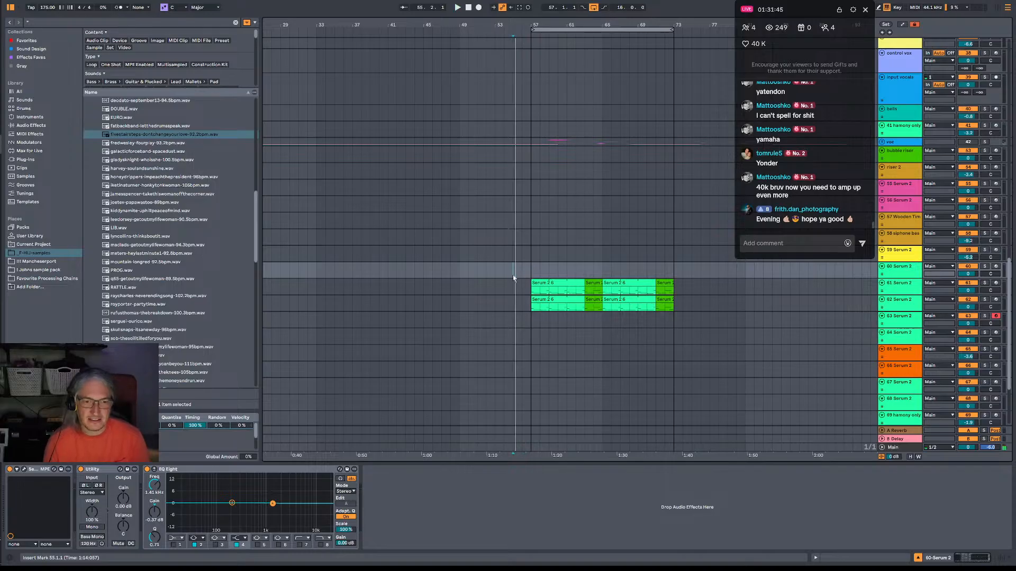
{"action": "left_click_drag", "start_coordinate": [516, 276], "coordinate": [525, 276]}
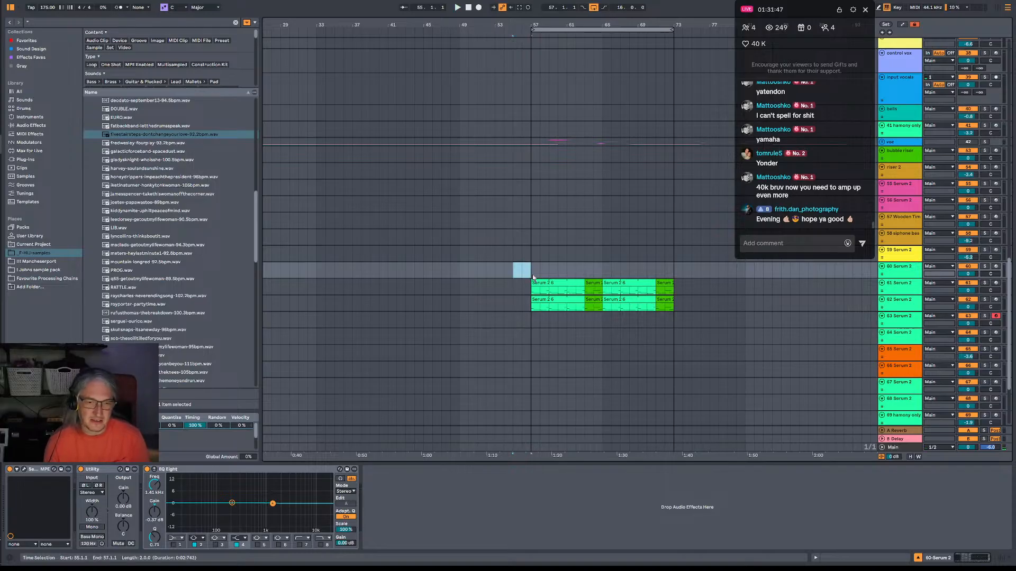
{"action": "left_click", "coordinate": [525, 276]}
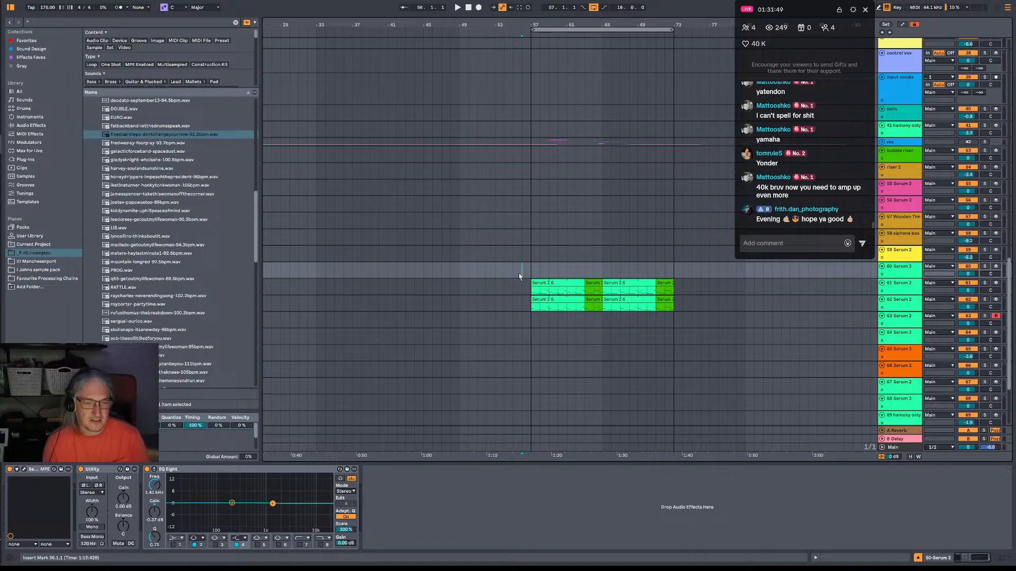
{"action": "left_click", "coordinate": [905, 447]}
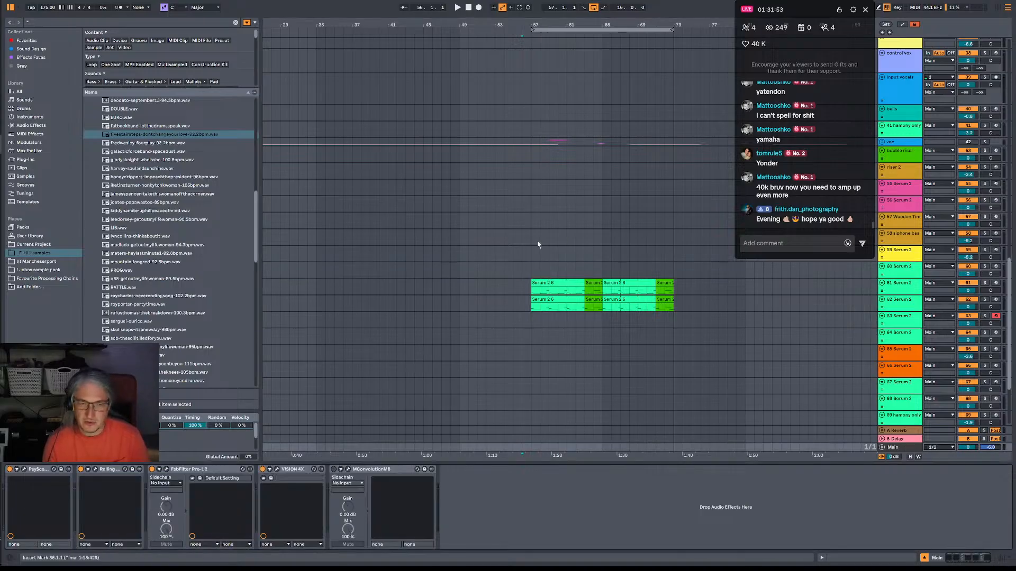
{"action": "left_click", "coordinate": [528, 274]}
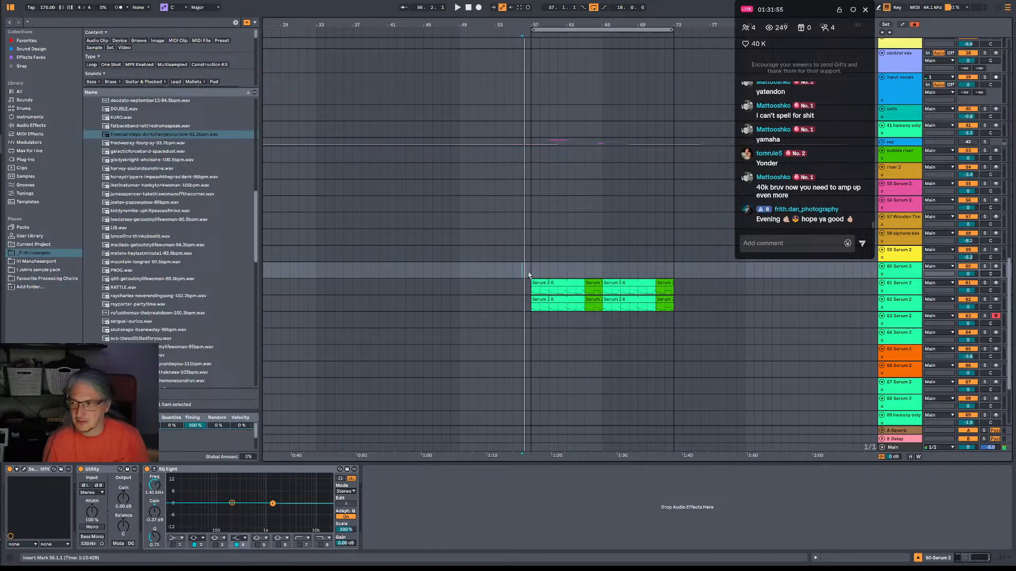
{"action": "key", "text": "space"}
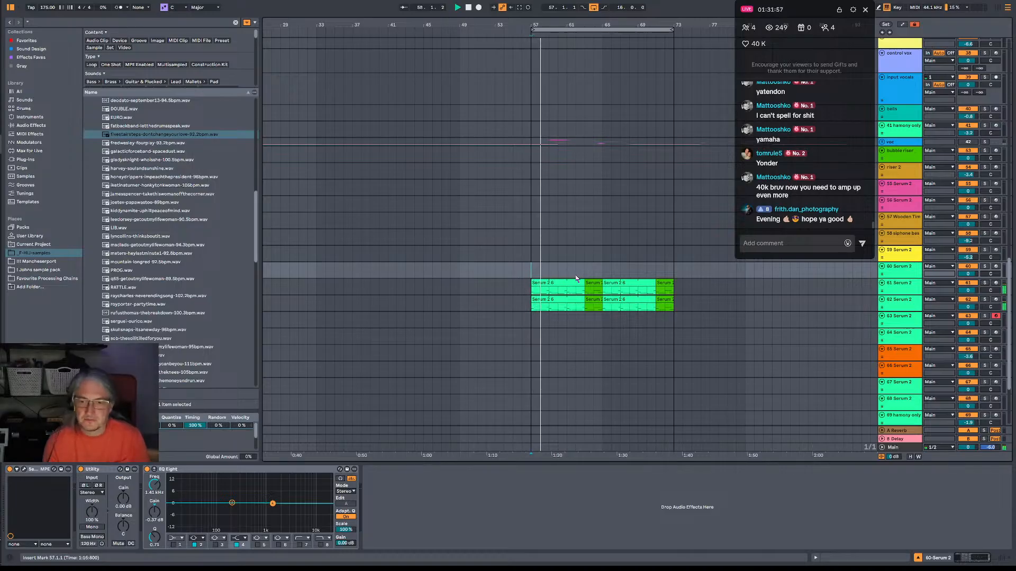
Open Serum 2 on track 62 and reshape LFO 8 with a later low point, a lower, earlier peak and a start at zero.
{"action": "left_click", "coordinate": [900, 307]}
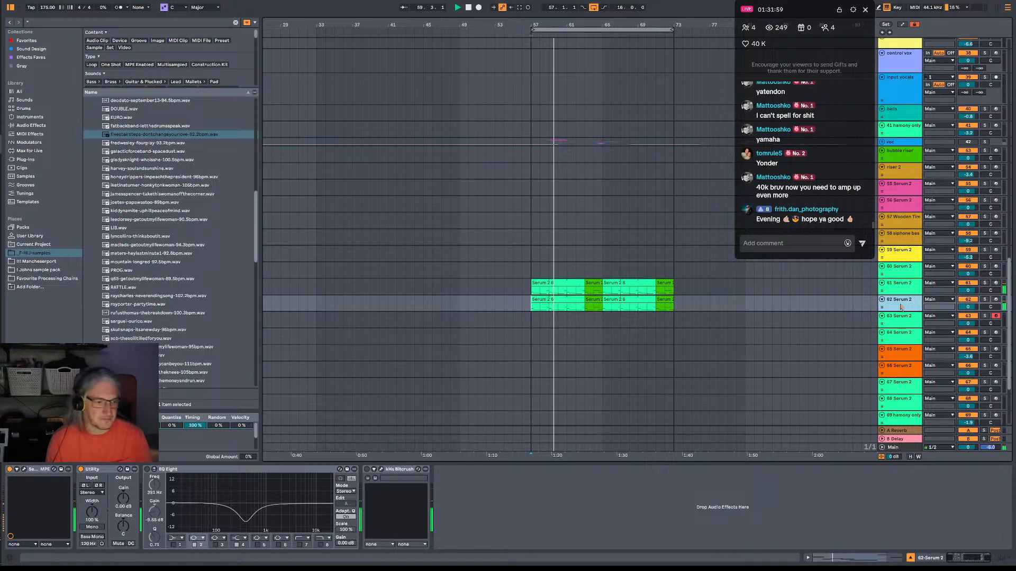
{"action": "left_click", "coordinate": [24, 469]}
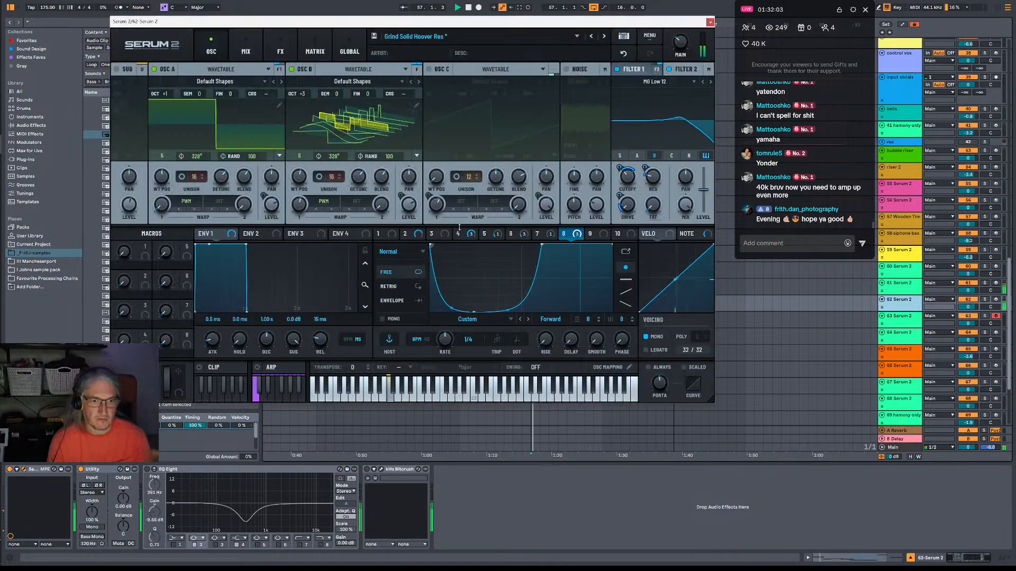
{"action": "left_click_drag", "start_coordinate": [473, 311], "coordinate": [496, 312]}
{"action": "left_click_drag", "start_coordinate": [544, 245], "coordinate": [520, 278]}
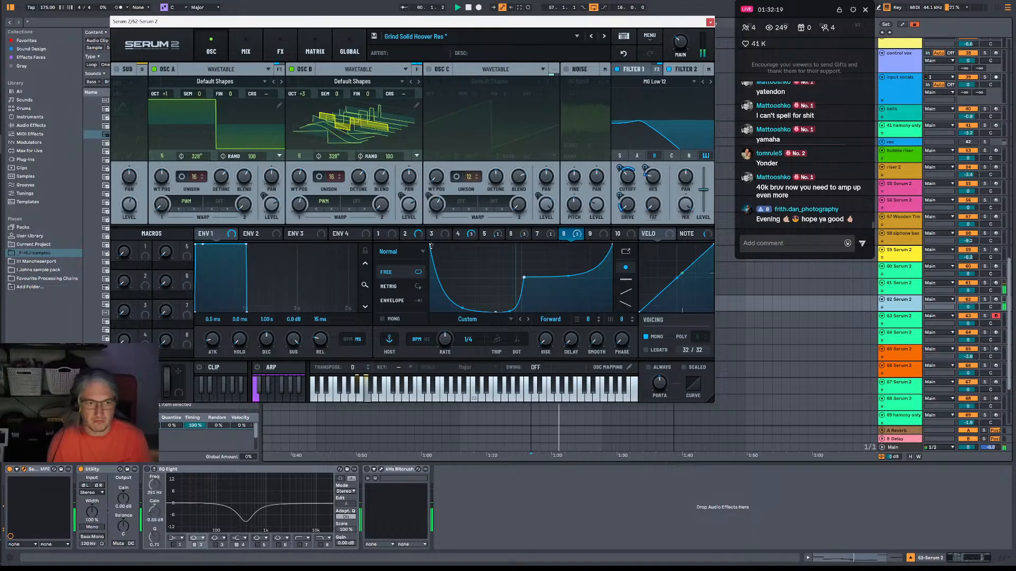
{"action": "left_click_drag", "start_coordinate": [432, 245], "coordinate": [431, 312]}
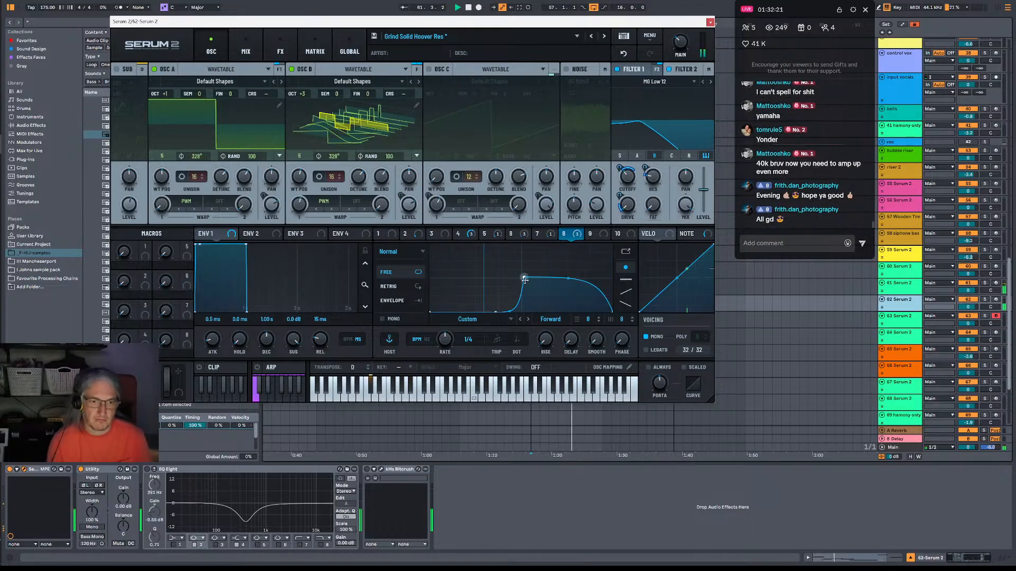
{"action": "left_click_drag", "start_coordinate": [524, 280], "coordinate": [525, 266]}
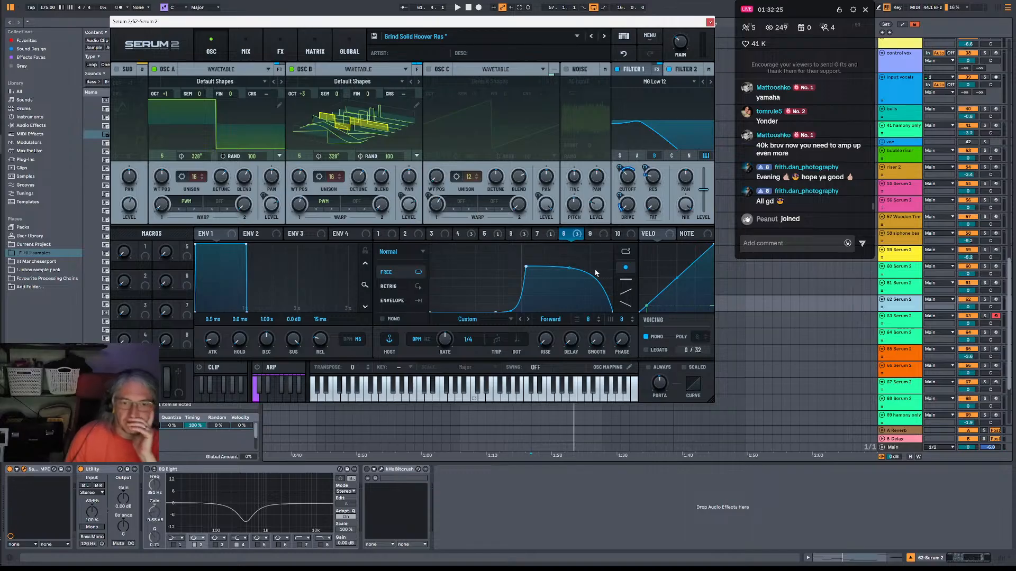
Narrow the LFO 8 curve into a single hump by ending it earlier, and raise its peak while moving it slightly earlier.
{"action": "left_click_drag", "start_coordinate": [612, 312], "coordinate": [558, 314]}
{"action": "key", "text": "space"}
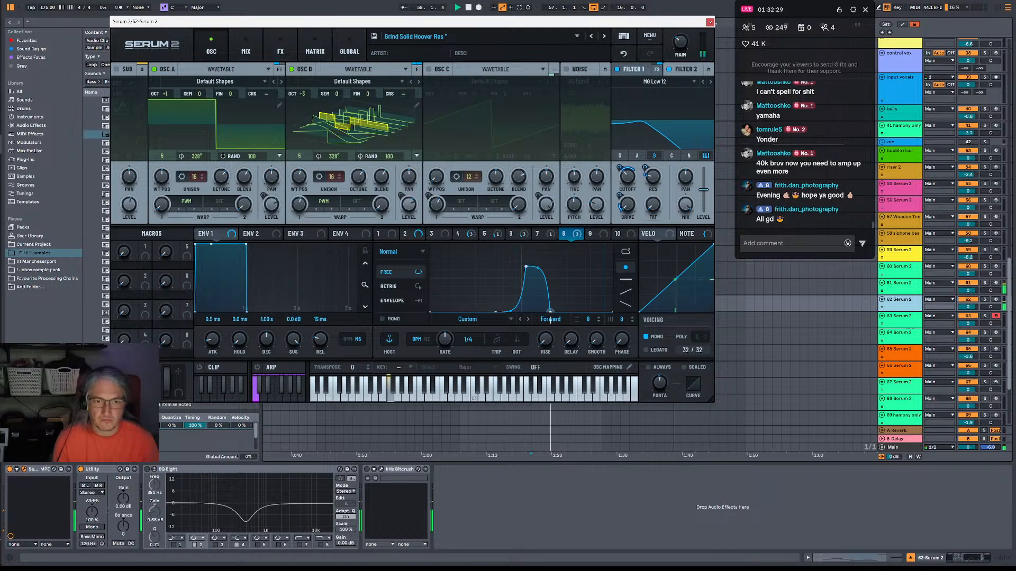
{"action": "left_click_drag", "start_coordinate": [550, 320], "coordinate": [556, 320]}
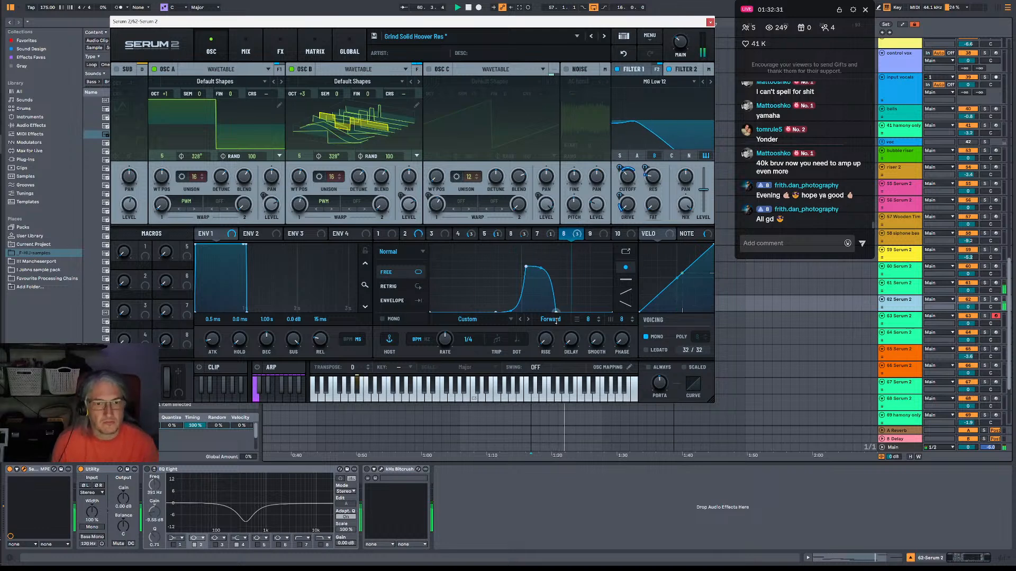
{"action": "left_click_drag", "start_coordinate": [529, 276], "coordinate": [522, 256]}
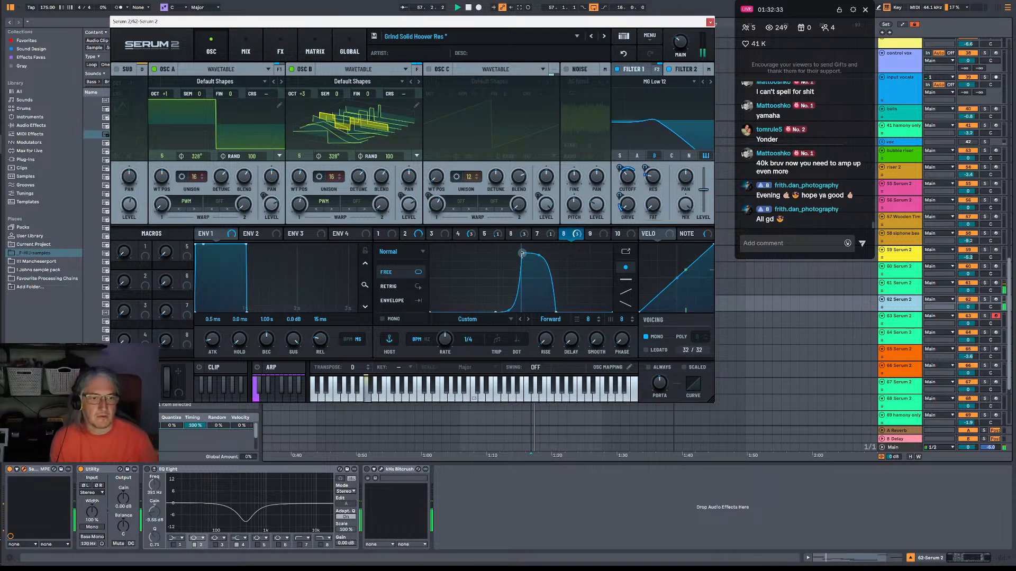
Set Oscillator B's octave to +1 and Oscillator A's to +2, and turn Oscillator B off.
{"action": "left_click_drag", "start_coordinate": [309, 98], "coordinate": [309, 109]}
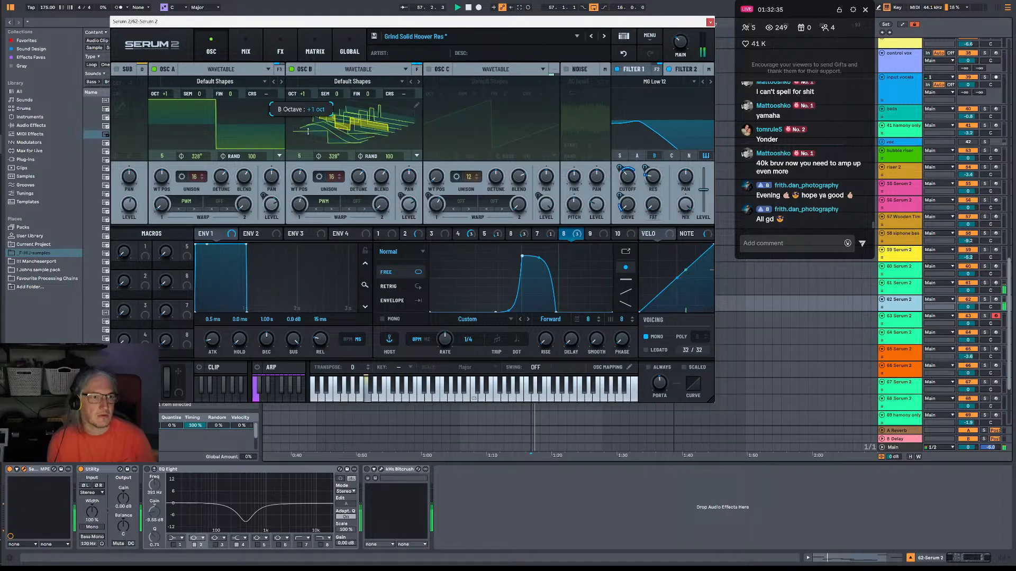
{"action": "left_click_drag", "start_coordinate": [164, 94], "coordinate": [164, 86]}
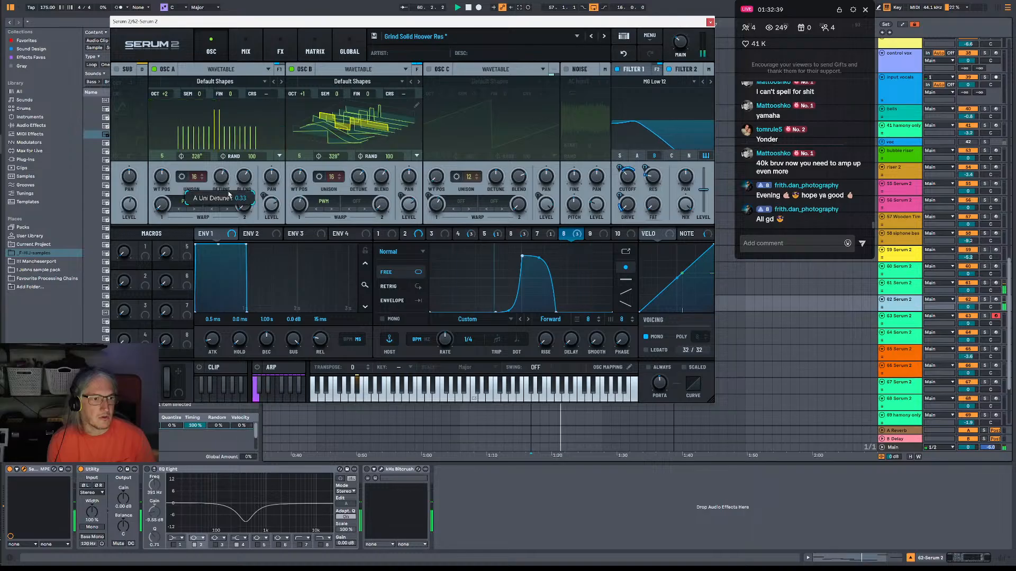
{"action": "left_click", "coordinate": [291, 69]}
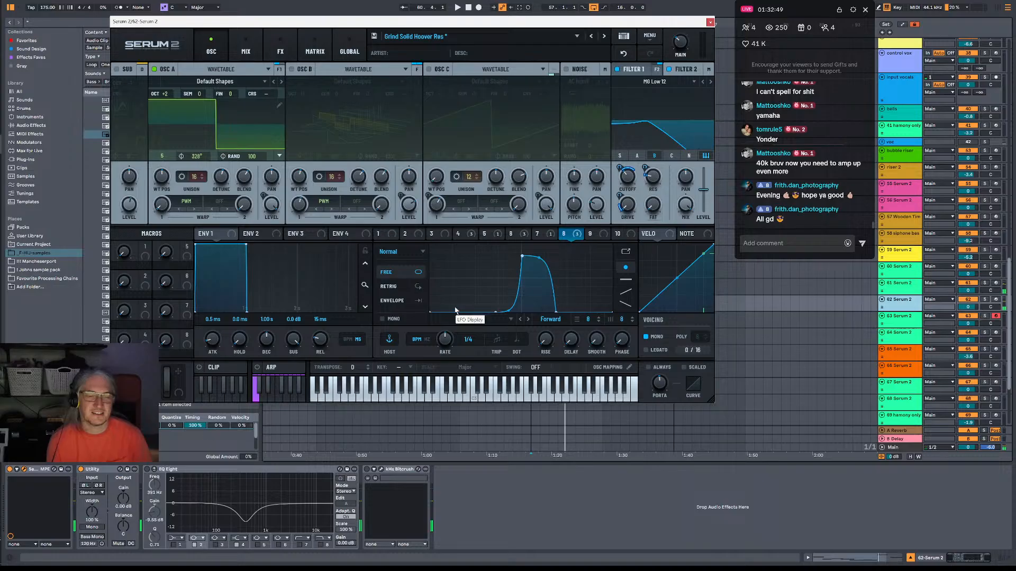
Try a second, narrower peak ahead of the main hump in the LFO 8 curve during playback.
{"action": "left_click_drag", "start_coordinate": [459, 311], "coordinate": [476, 267]}
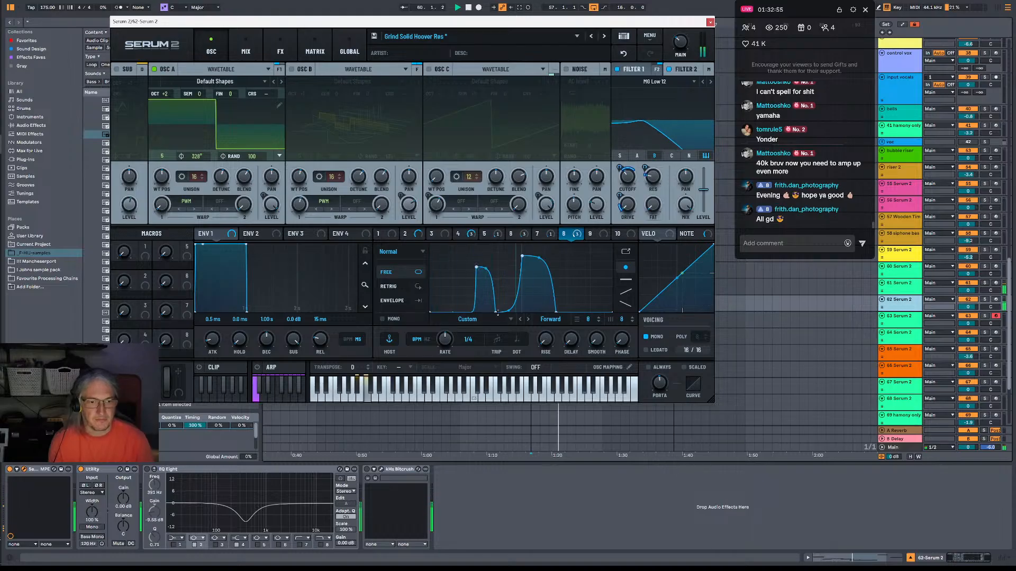
{"action": "key", "text": "space"}
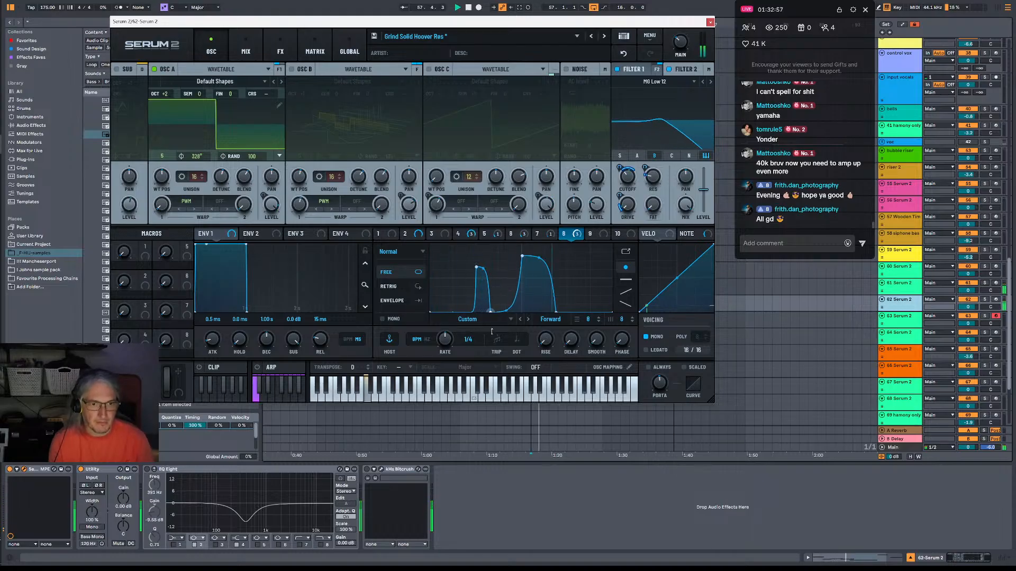
{"action": "left_click_drag", "start_coordinate": [476, 267], "coordinate": [480, 313]}
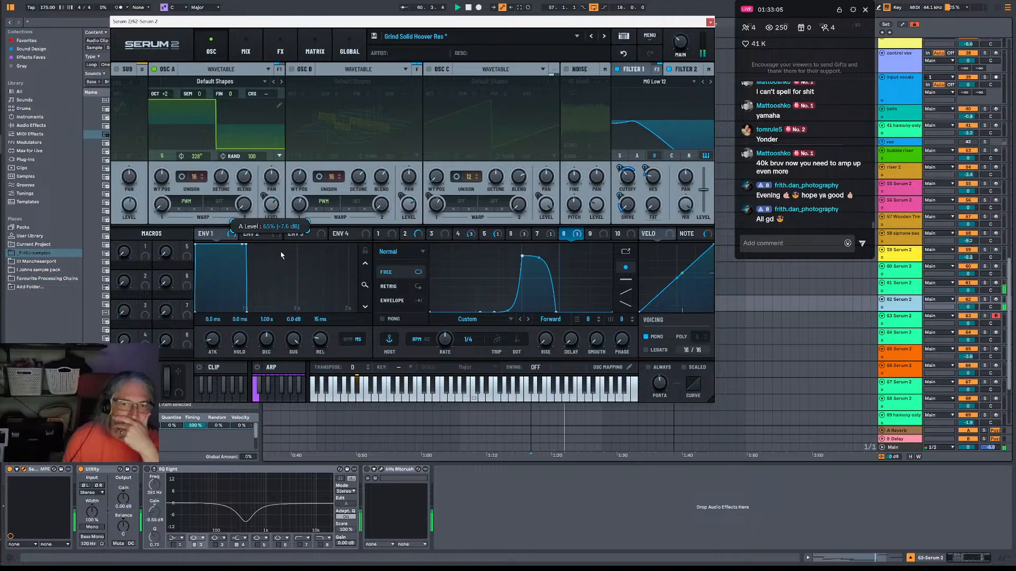
Close the Serum 2 window and audition the original bass on track 61 in solo from bar 57.
{"action": "left_click", "coordinate": [710, 22]}
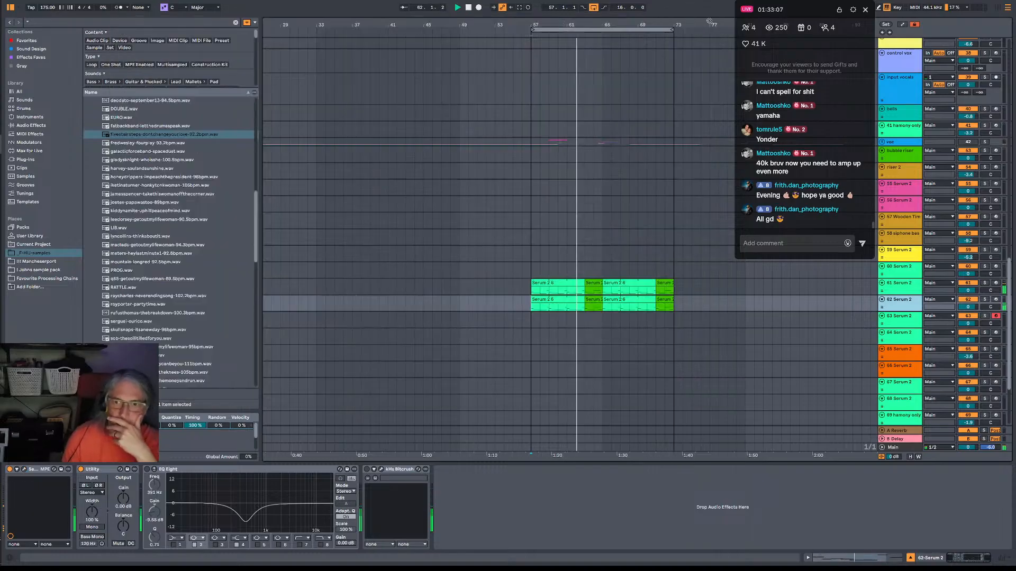
{"action": "left_click", "coordinate": [533, 290]}
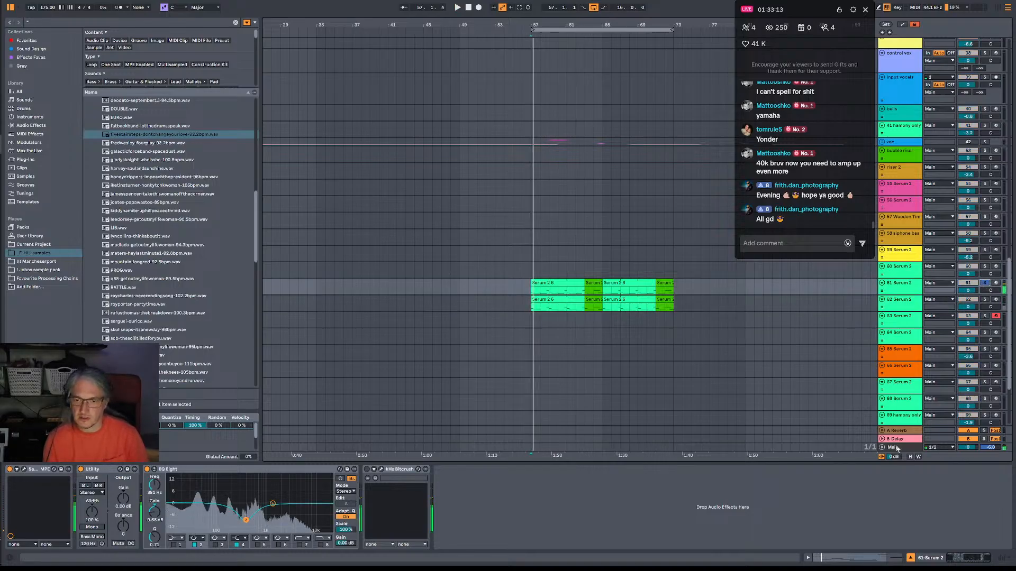
{"action": "left_click", "coordinate": [444, 448]}
{"action": "key", "text": "space"}
{"action": "key", "text": "space"}
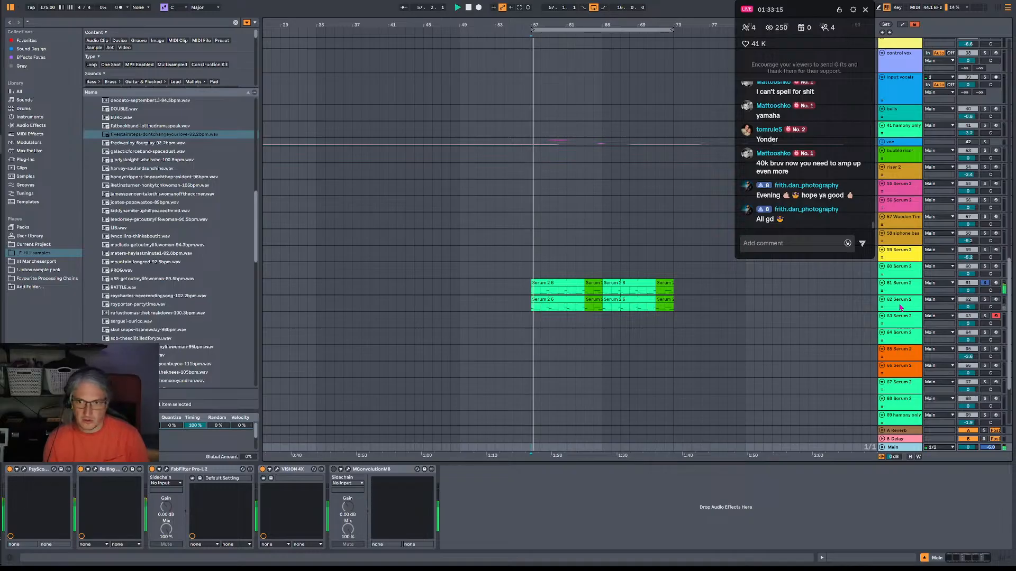
{"action": "left_click", "coordinate": [900, 284]}
{"action": "key", "text": "space"}
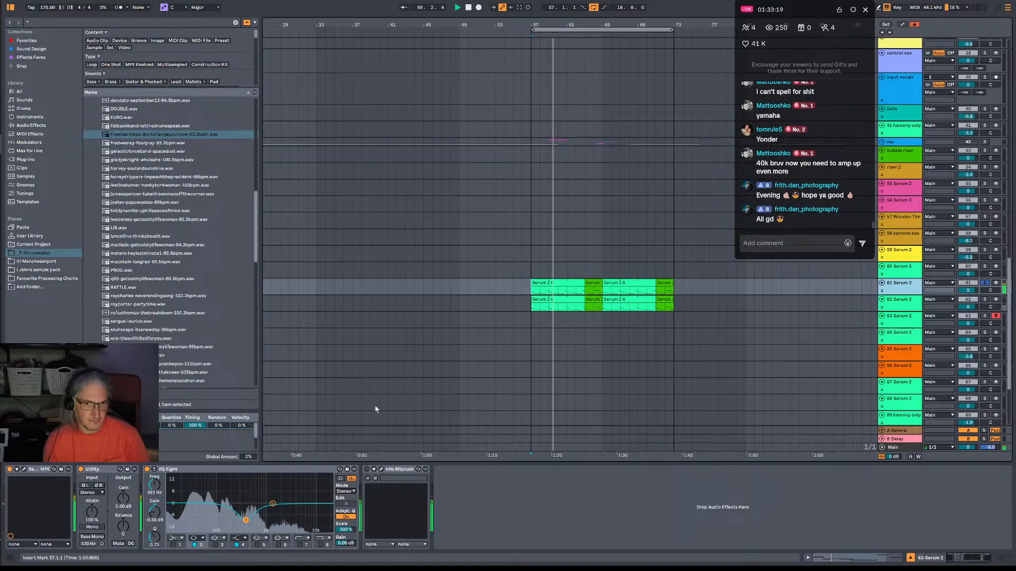
{"action": "key", "text": "space"}
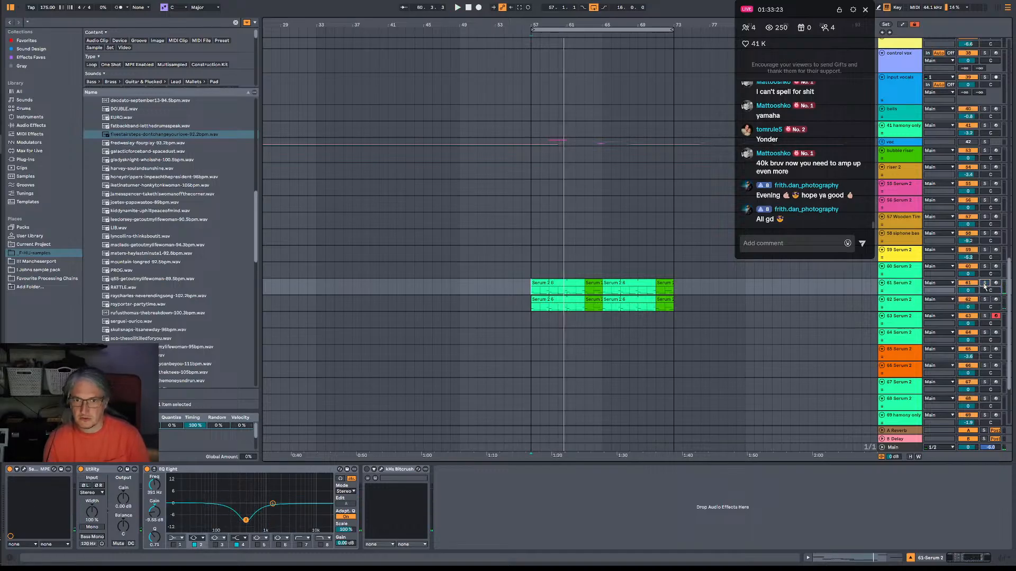
Play the bass from bar 56 and inspect the original sound in track 61's Serum 2.
{"action": "left_click", "coordinate": [525, 270]}
{"action": "key", "text": "space"}
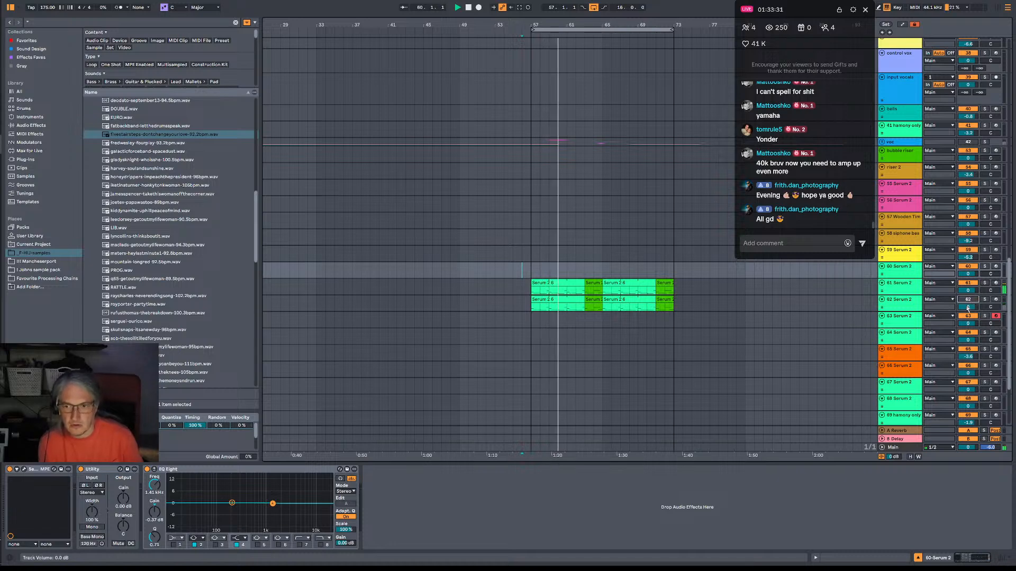
{"action": "left_click", "coordinate": [902, 290]}
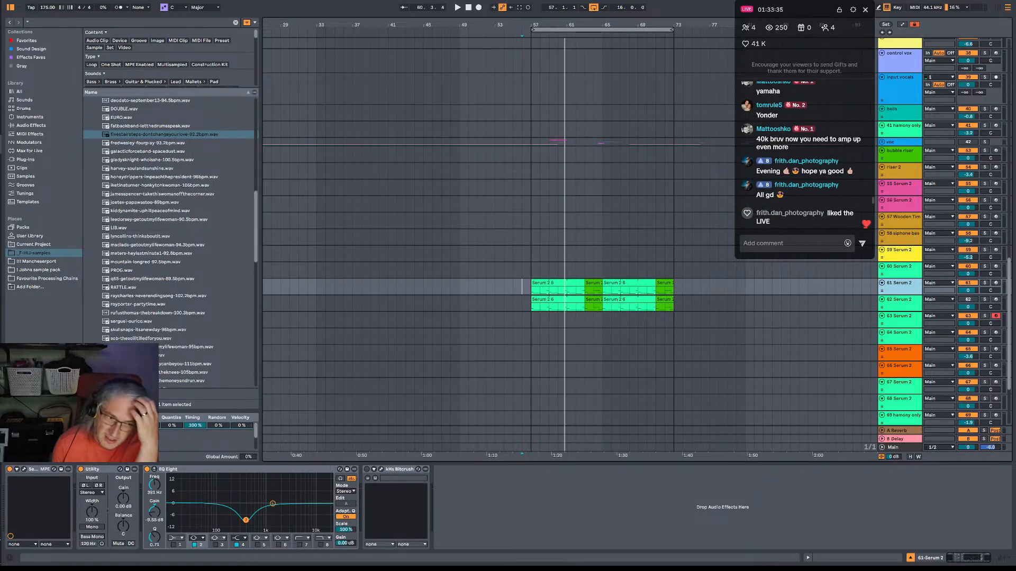
{"action": "left_click", "coordinate": [25, 470]}
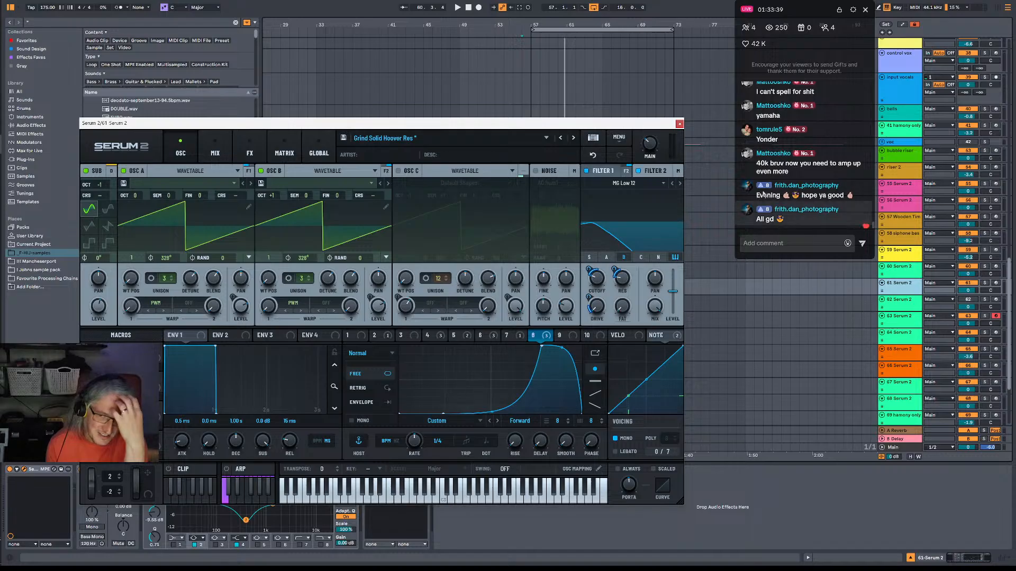
{"action": "left_click", "coordinate": [680, 126]}
{"action": "left_click", "coordinate": [692, 129]}
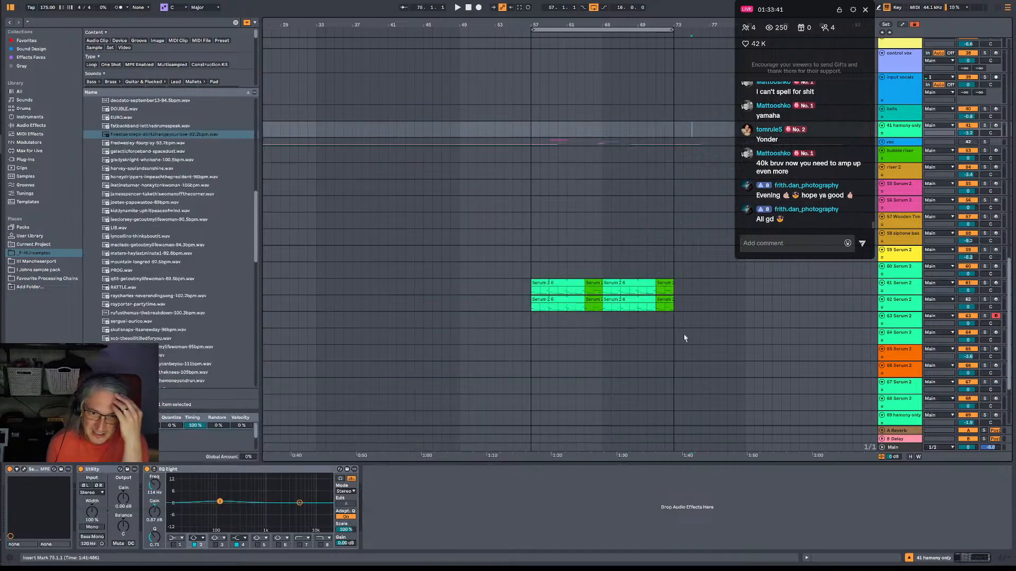
Listen to the bass section from bar 57 and open the personal sample pack folder in the browser.
{"action": "left_click", "coordinate": [529, 267]}
{"action": "key", "text": "space"}
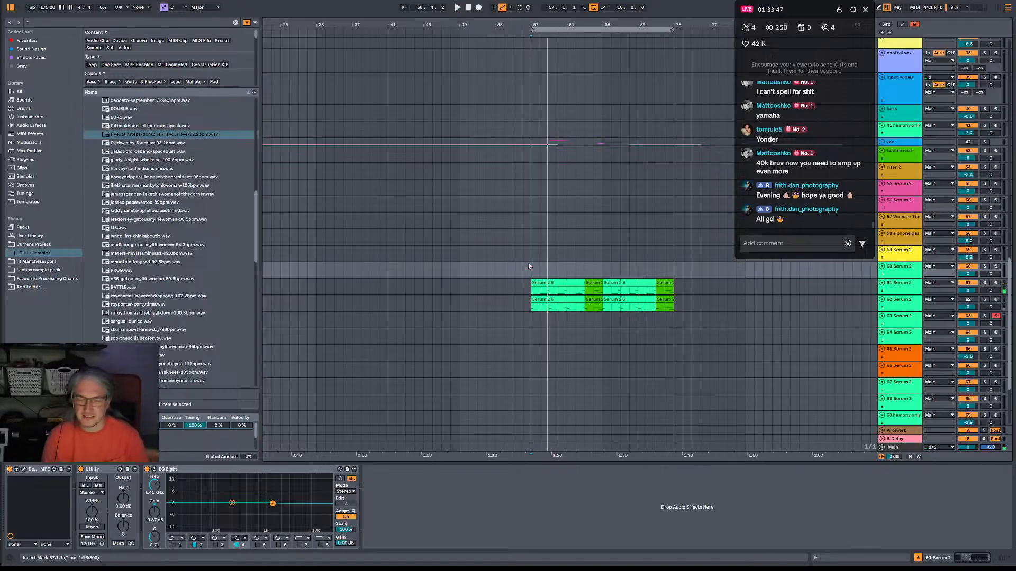
{"action": "key", "text": "space"}
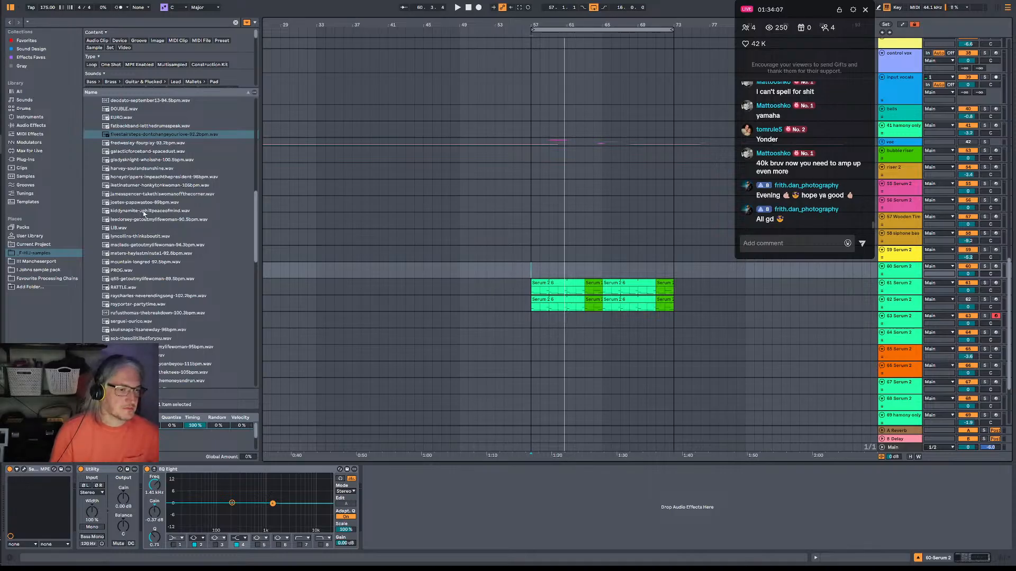
{"action": "left_click", "coordinate": [45, 270]}
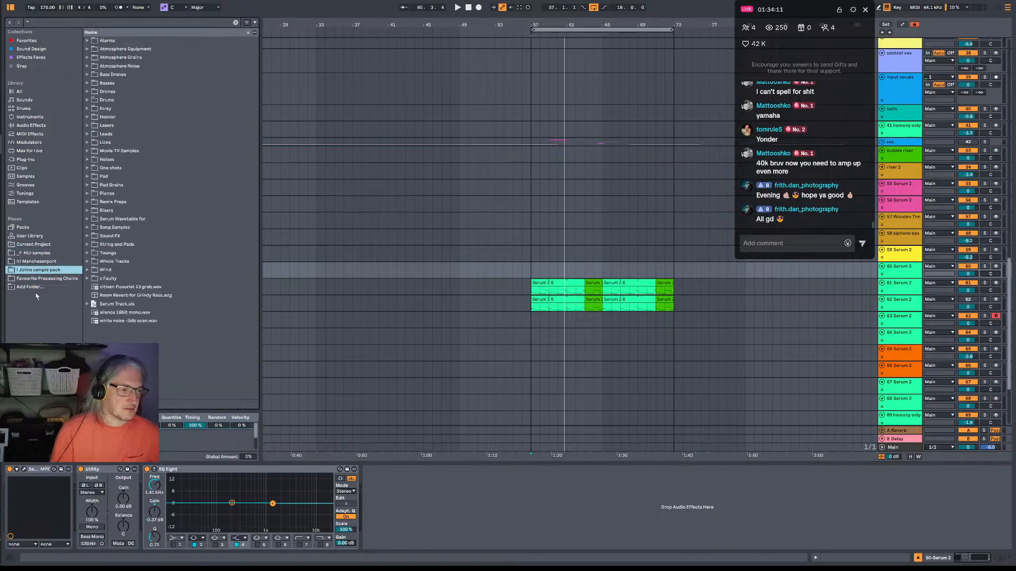
Browse the sample folders, collapse the drum collection folder in the _F-HU-samples library and expand the Loopcloud folder.
{"action": "left_click", "coordinate": [47, 261]}
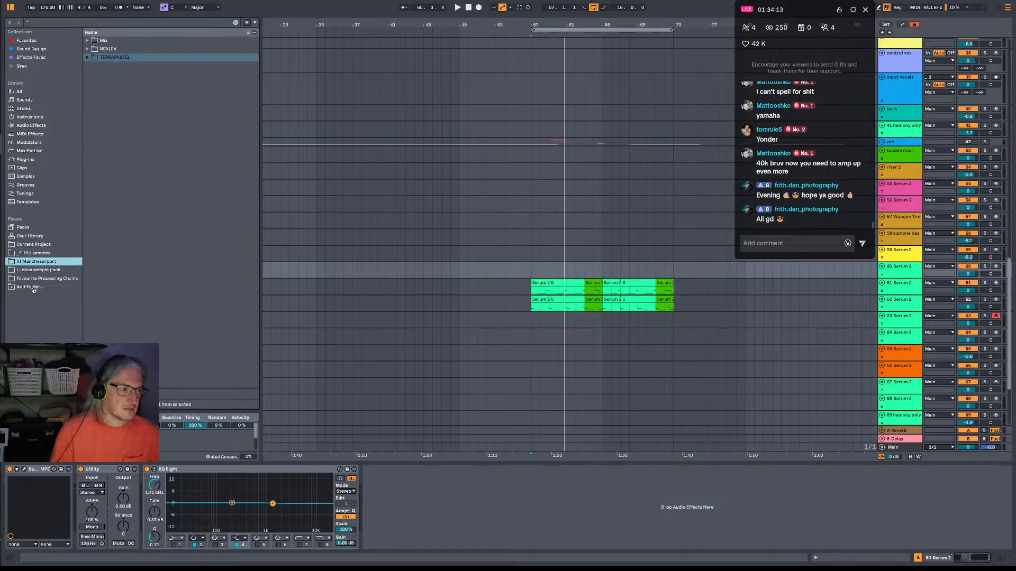
{"action": "left_click", "coordinate": [38, 253]}
{"action": "scroll", "coordinate": [142, 219], "scroll_direction": "up", "scroll_amount": 10}
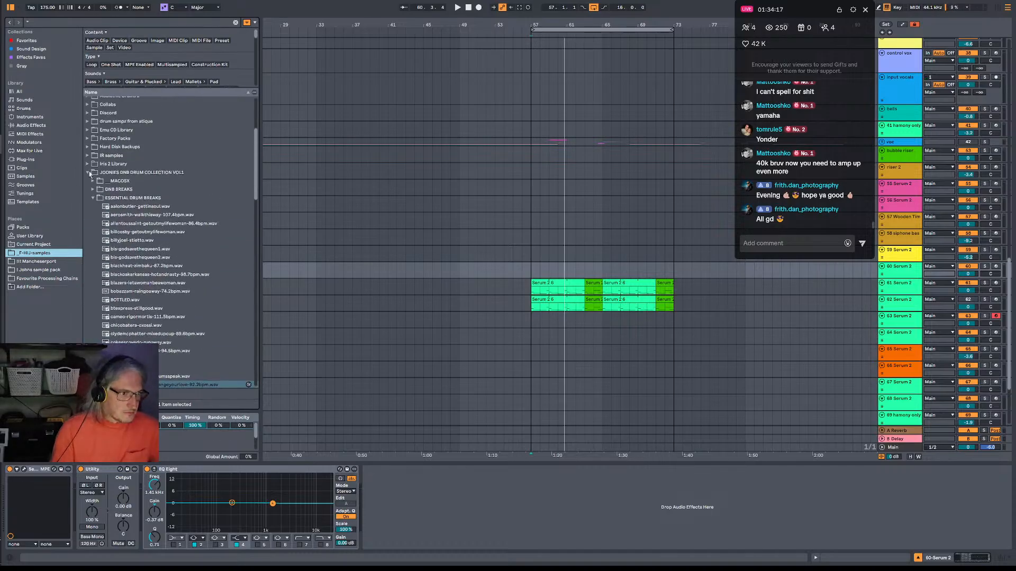
{"action": "left_click", "coordinate": [96, 173]}
{"action": "left_click", "coordinate": [123, 207]}
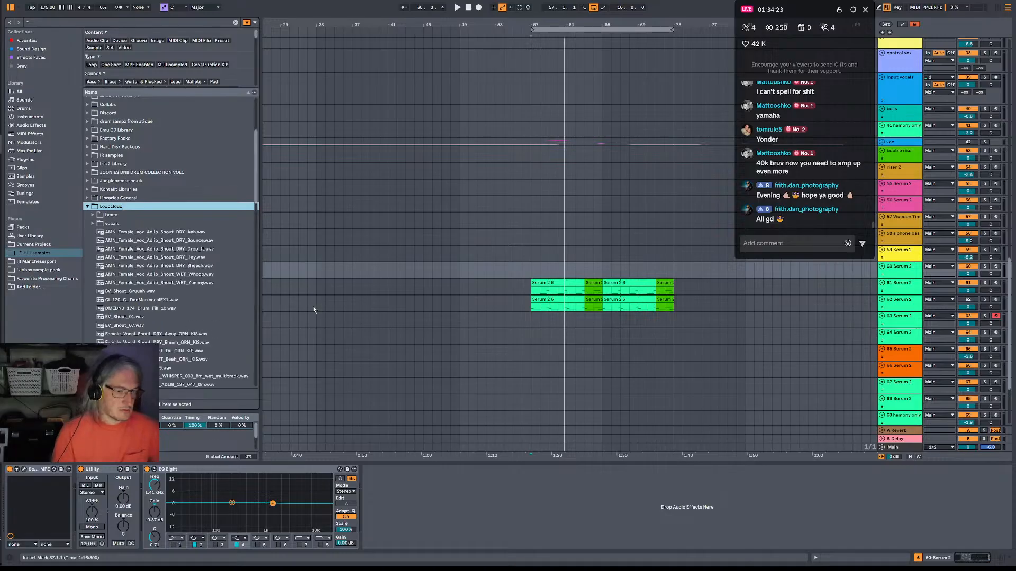
Audition the first three AMN Female Vox Adlib Shout DRY samples and return to the Bounce one.
{"action": "left_click", "coordinate": [190, 233]}
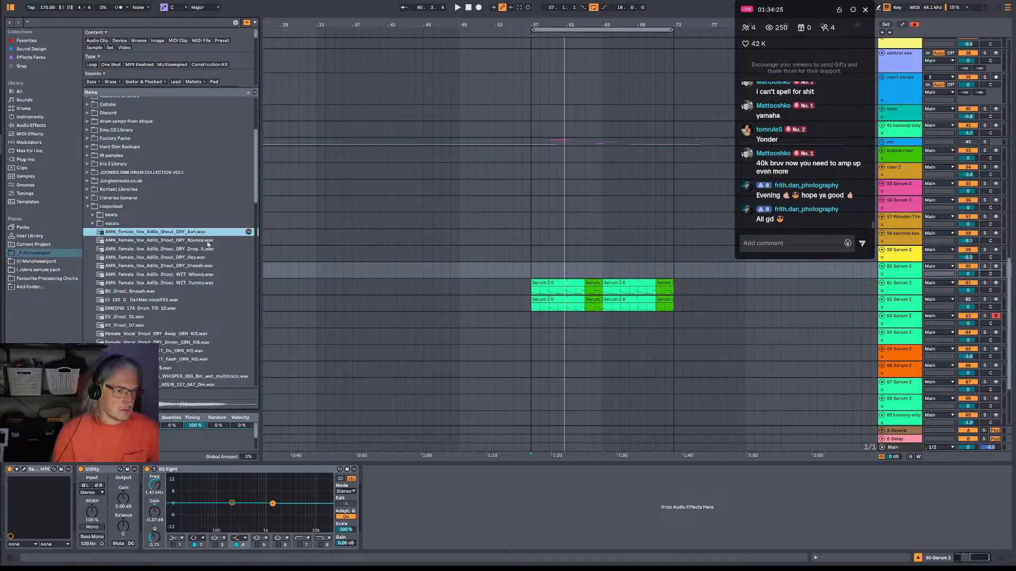
{"action": "left_click", "coordinate": [208, 242]}
{"action": "left_click", "coordinate": [208, 250]}
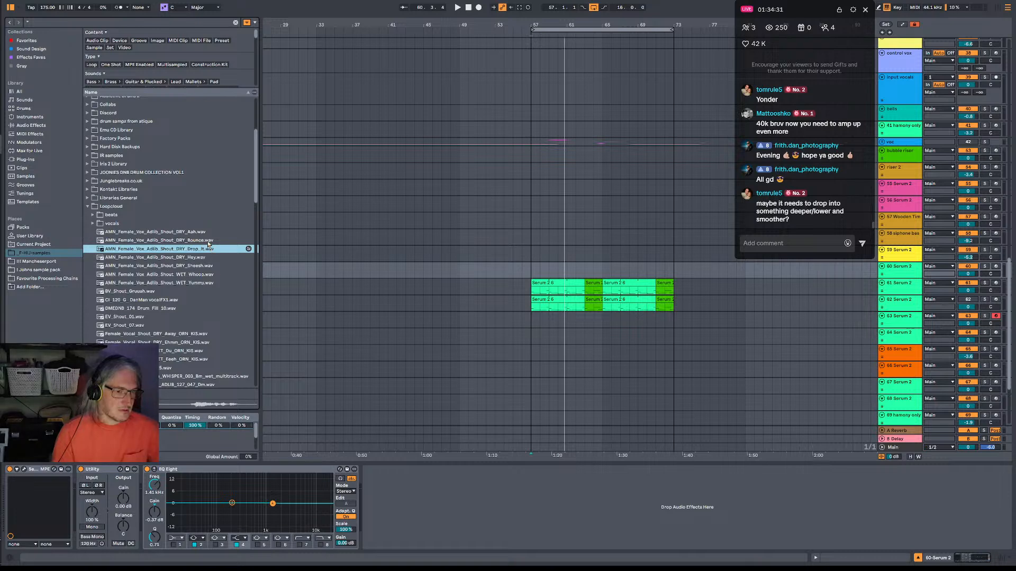
{"action": "left_click", "coordinate": [209, 241]}
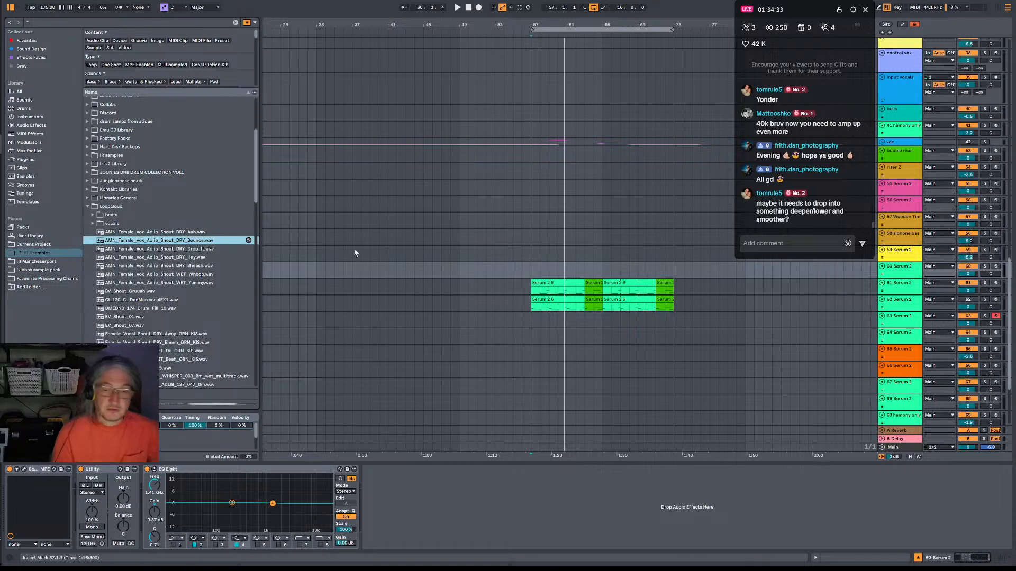
Place the DRY Bounce vocal shout at bar 57 on a new audio track below track 60 and add Auto Shift to it.
{"action": "left_click", "coordinate": [908, 306]}
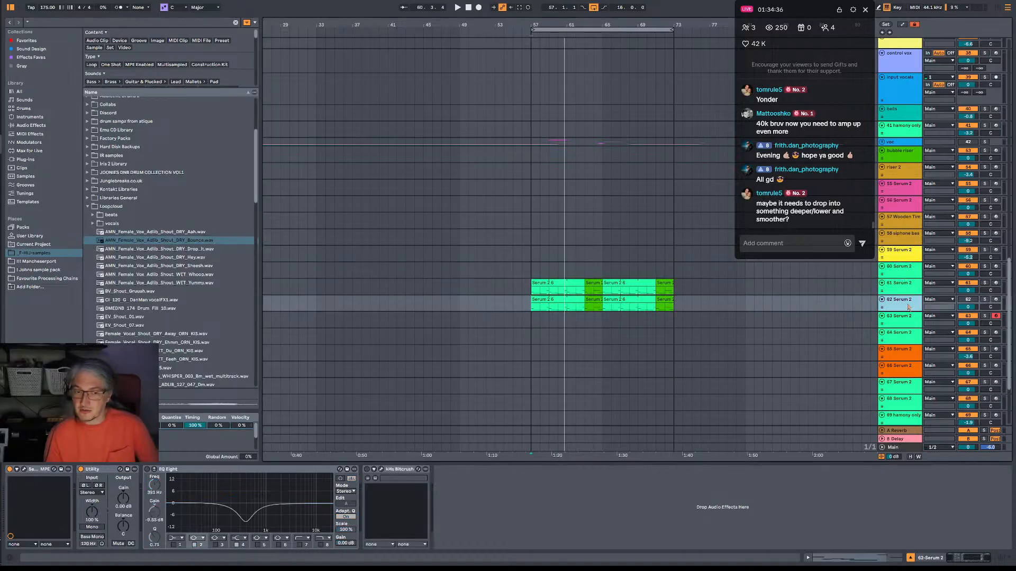
{"action": "left_click", "coordinate": [904, 274]}
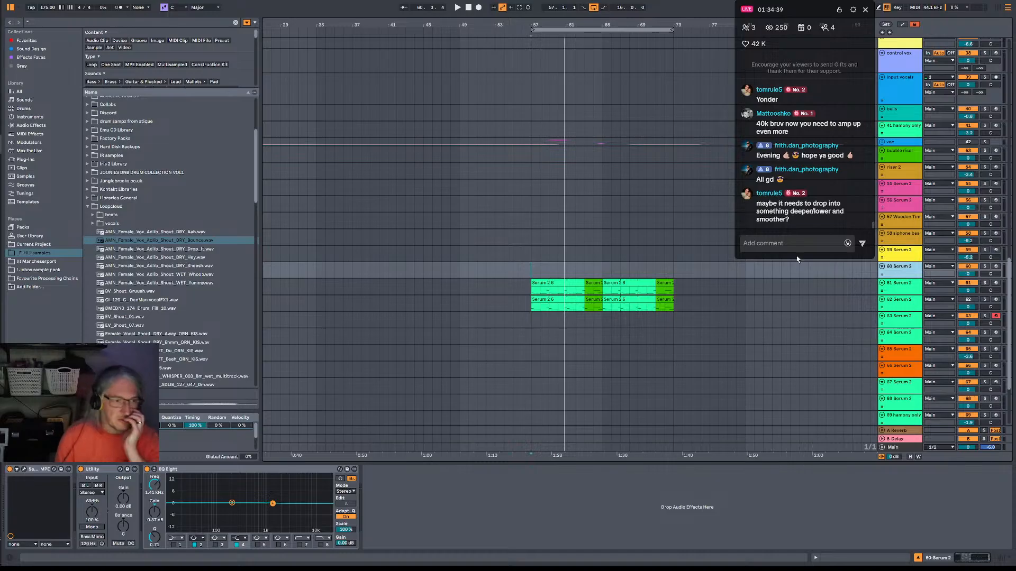
{"action": "key", "text": "ctrl+t"}
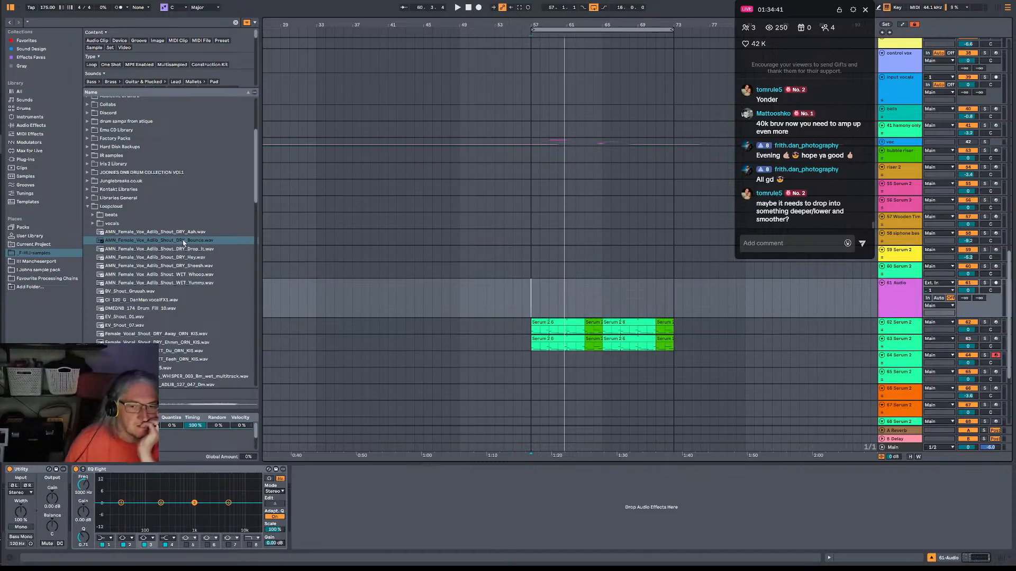
{"action": "left_click_drag", "start_coordinate": [184, 242], "coordinate": [529, 287]}
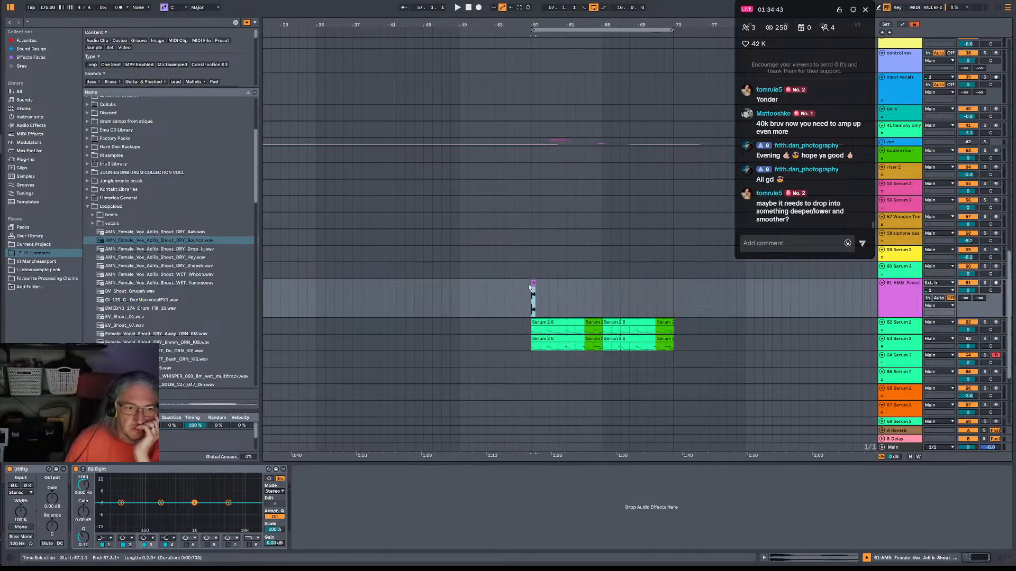
{"action": "left_click", "coordinate": [27, 40]}
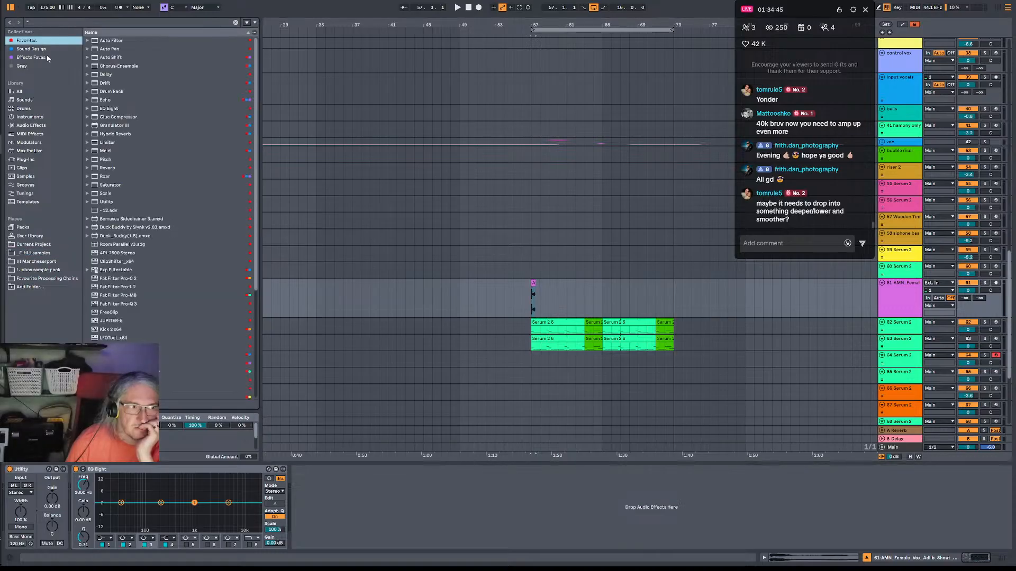
{"action": "left_click", "coordinate": [126, 57]}
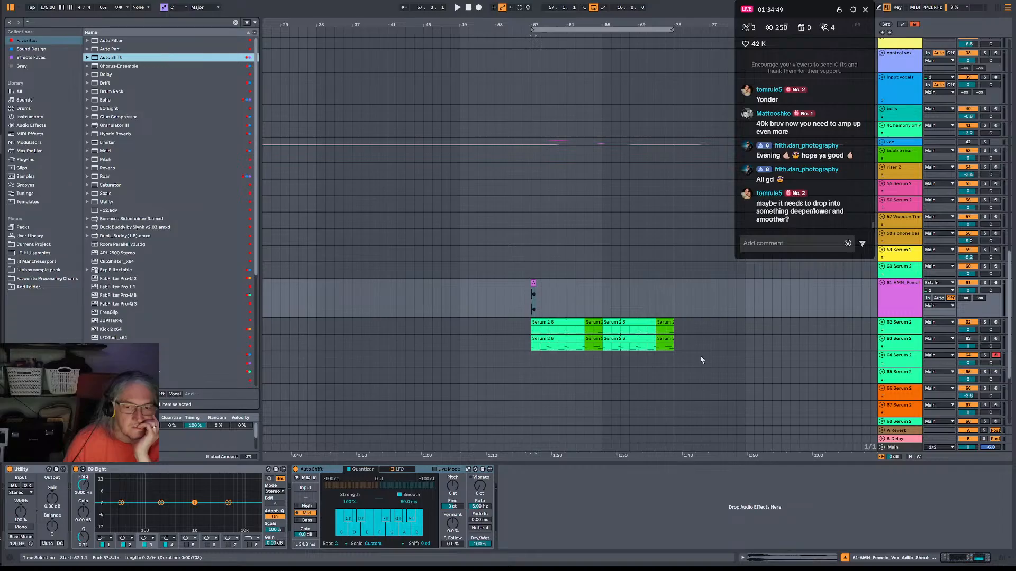
Insert a MIDI track named "control vox" between track 60 and the vocal shout track.
{"action": "left_click", "coordinate": [894, 270]}
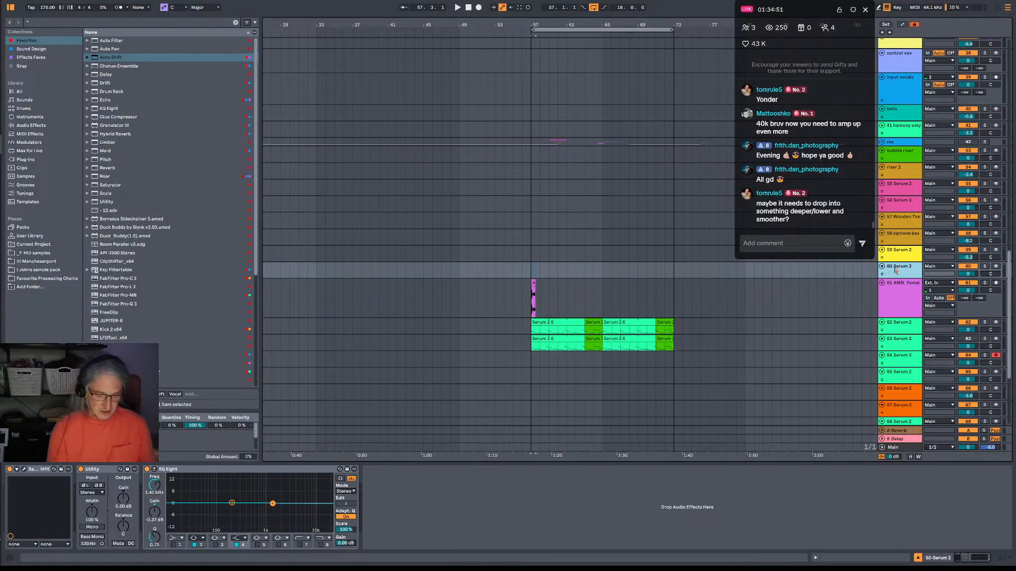
{"action": "key", "text": "ctrl+shift+t"}
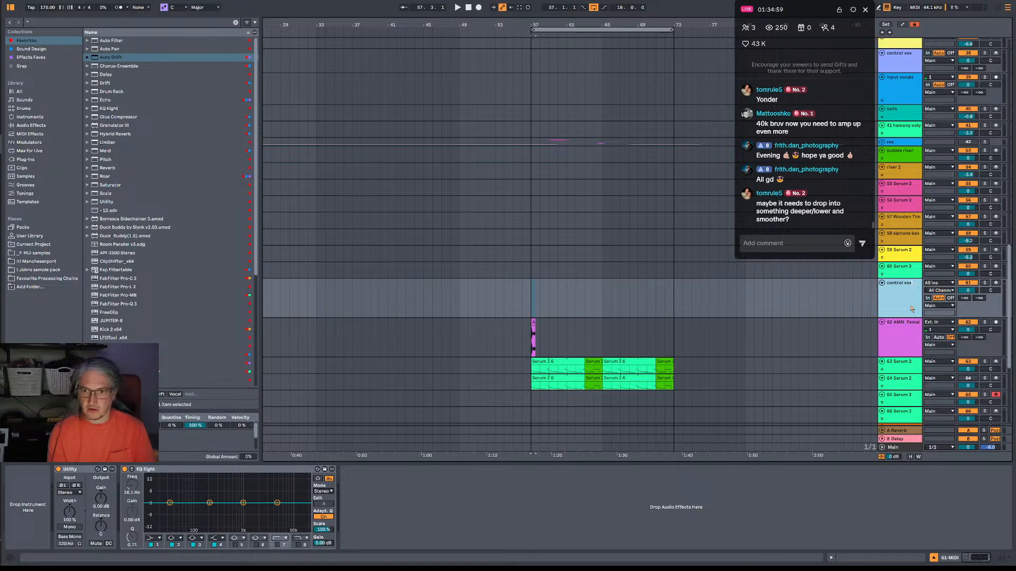
{"action": "key", "text": "Return"}
Expand the MIDI settings of the vocal track's Auto Shift and choose the new control vox track as its MIDI source.
{"action": "left_click", "coordinate": [907, 335]}
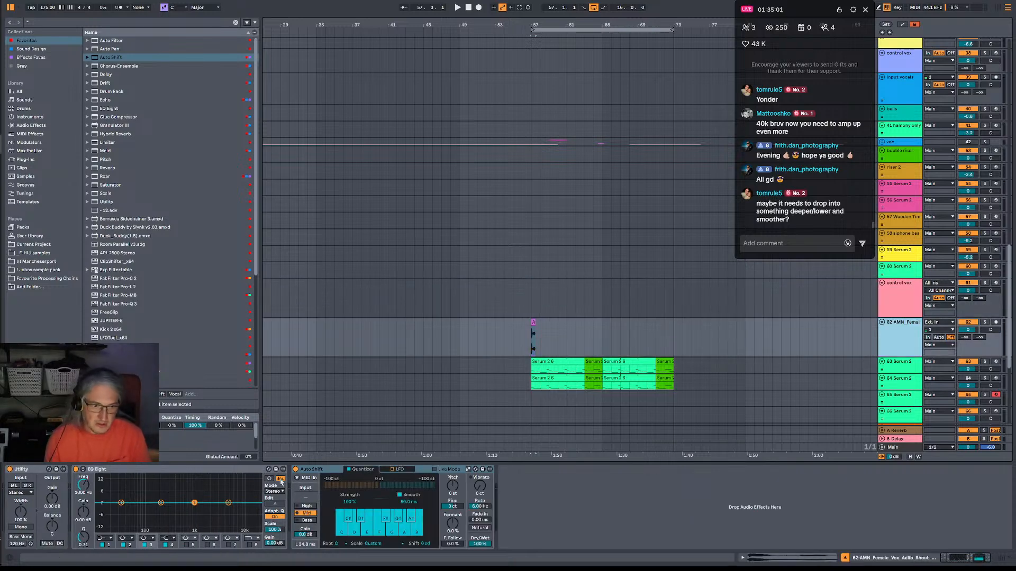
{"action": "left_click", "coordinate": [304, 479]}
{"action": "left_click", "coordinate": [334, 487]}
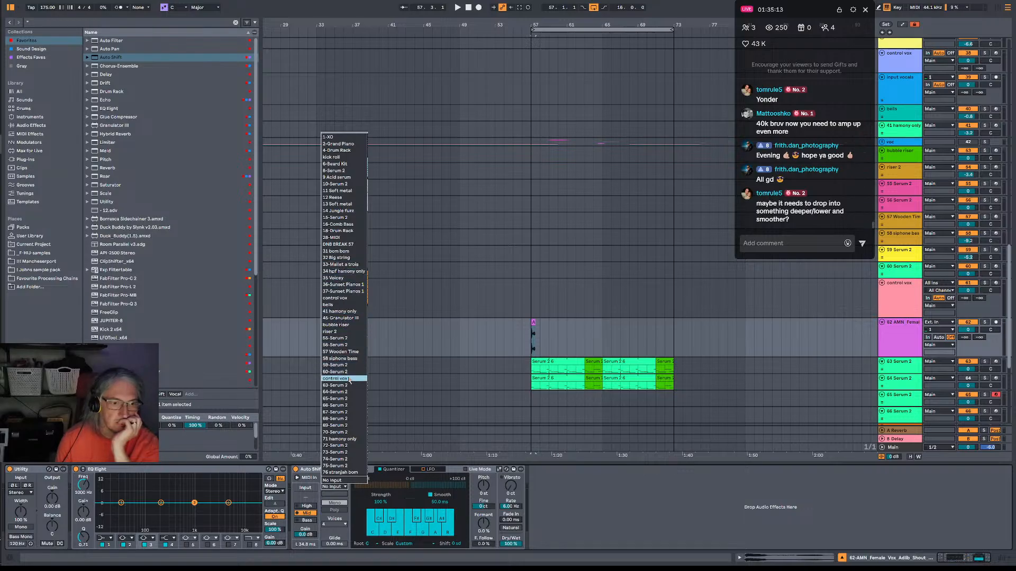
{"action": "key", "text": "Escape"}
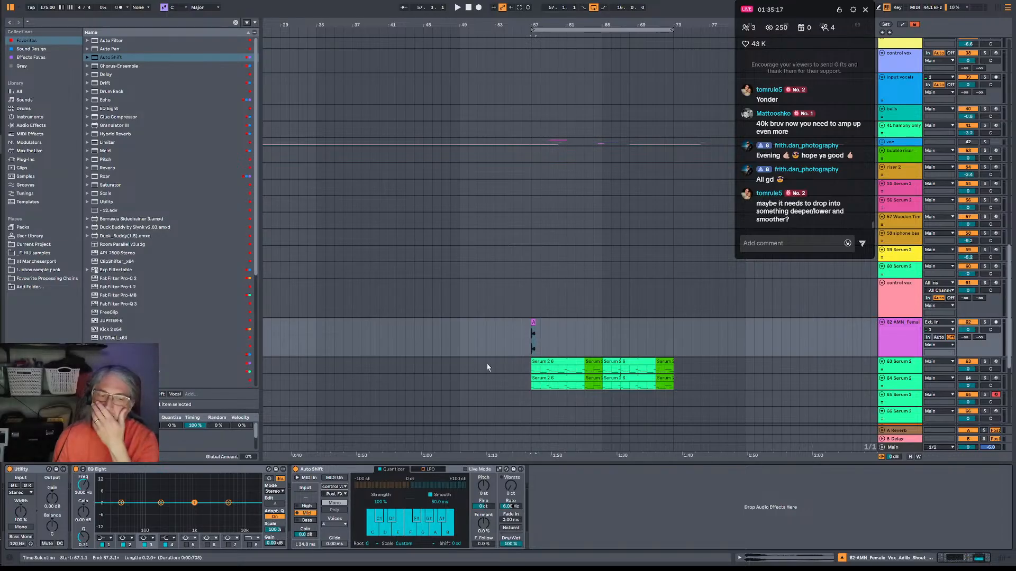
Arm the control vox track and turn on MIDI control in the vocal track's Auto Shift.
{"action": "left_click_drag", "start_coordinate": [539, 23], "coordinate": [537, 105]}
{"action": "key", "text": "space"}
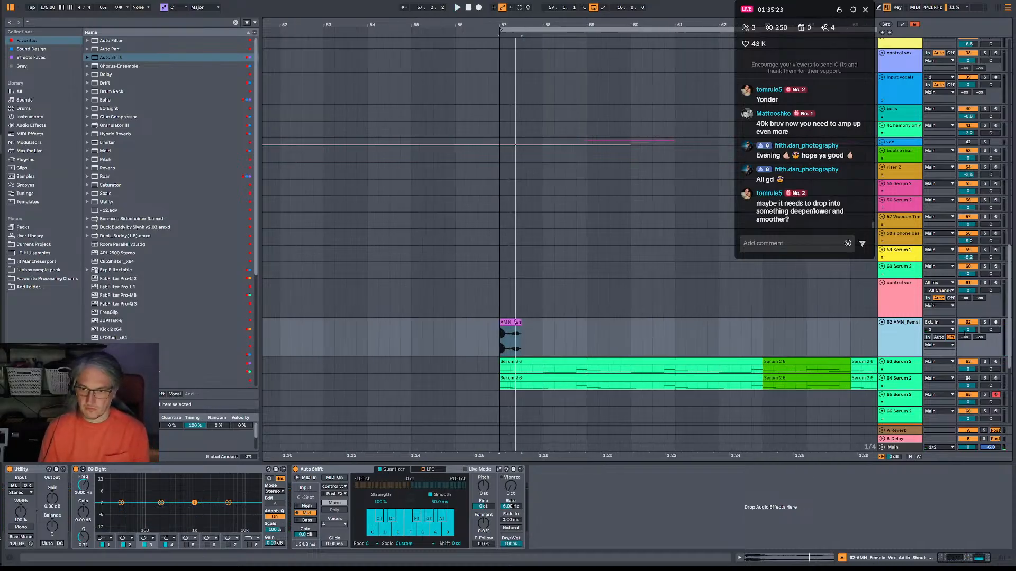
{"action": "left_click", "coordinate": [996, 283]}
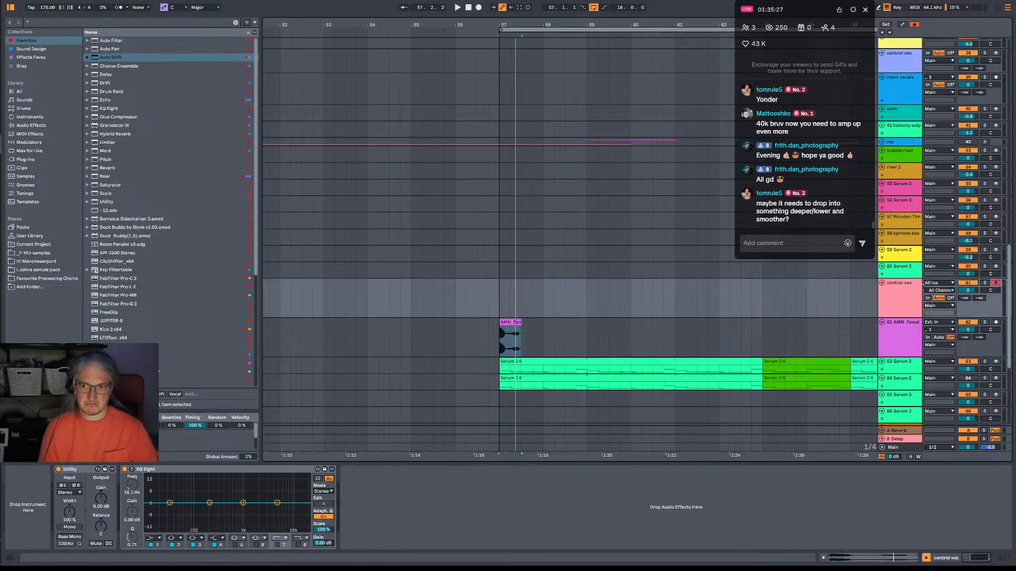
{"action": "left_click", "coordinate": [895, 340]}
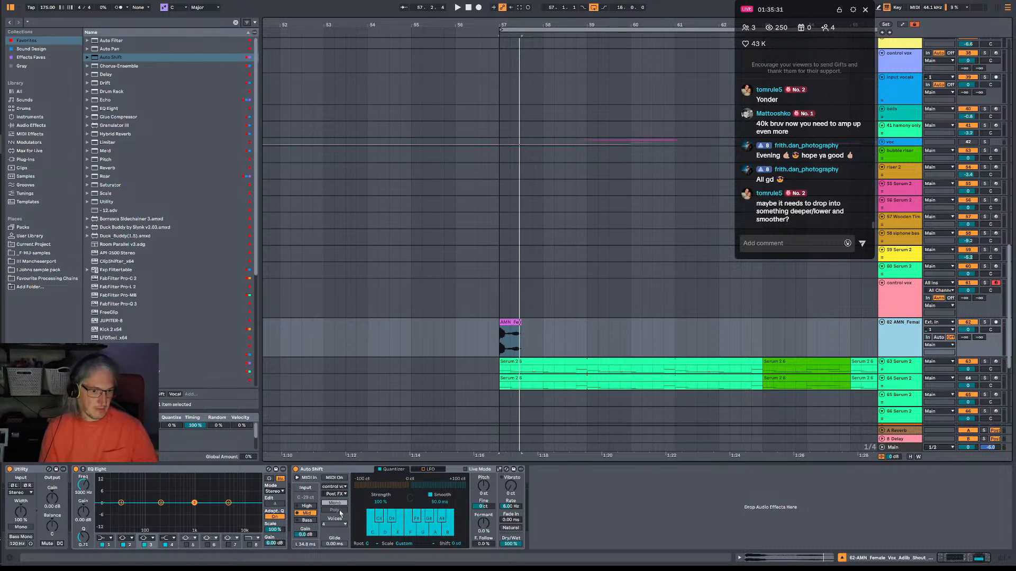
{"action": "left_click", "coordinate": [335, 478]}
Record a short two-note phrase, E3 and F#3, on the control vox track from bar 57 against the vocal shout.
{"action": "key", "text": "space"}
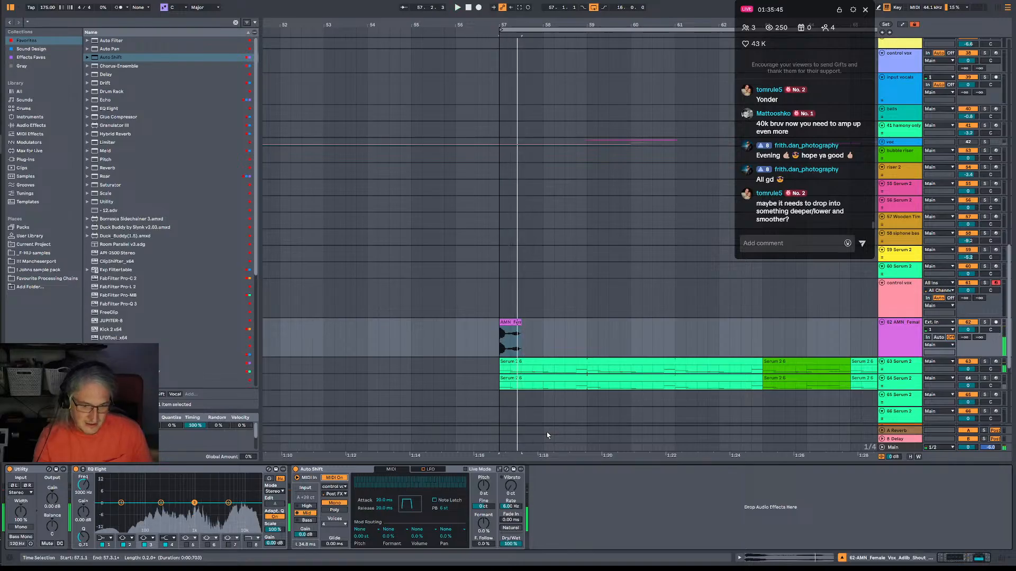
{"action": "key", "text": "F9"}
{"action": "key", "text": "F9"}
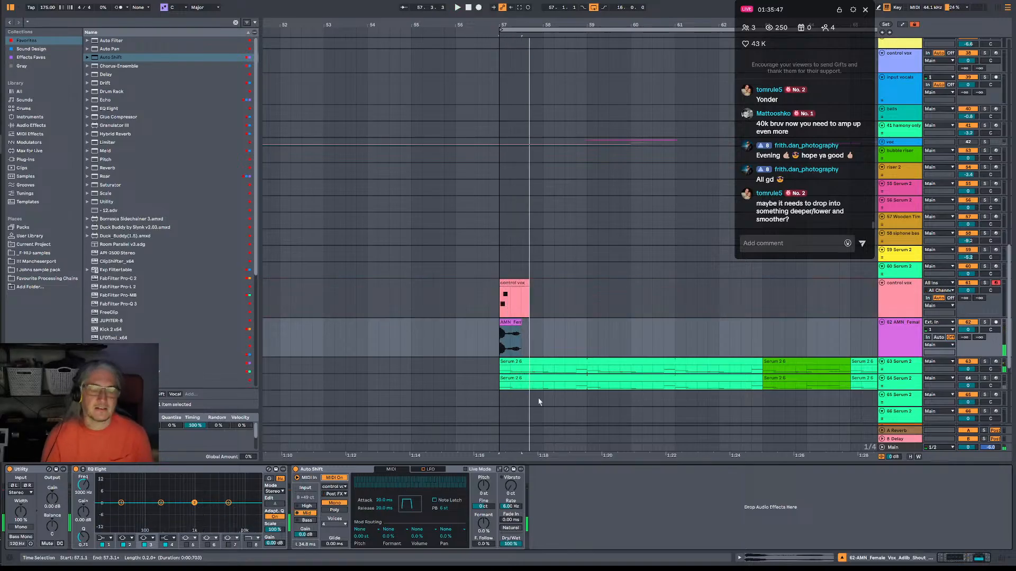
In the control vox clip, move E3 to the clip start and F#3 to 1.1.3, and lengthen E3 to just before 1.1.4.
{"action": "double_click", "coordinate": [517, 291]}
{"action": "left_click", "coordinate": [243, 463]}
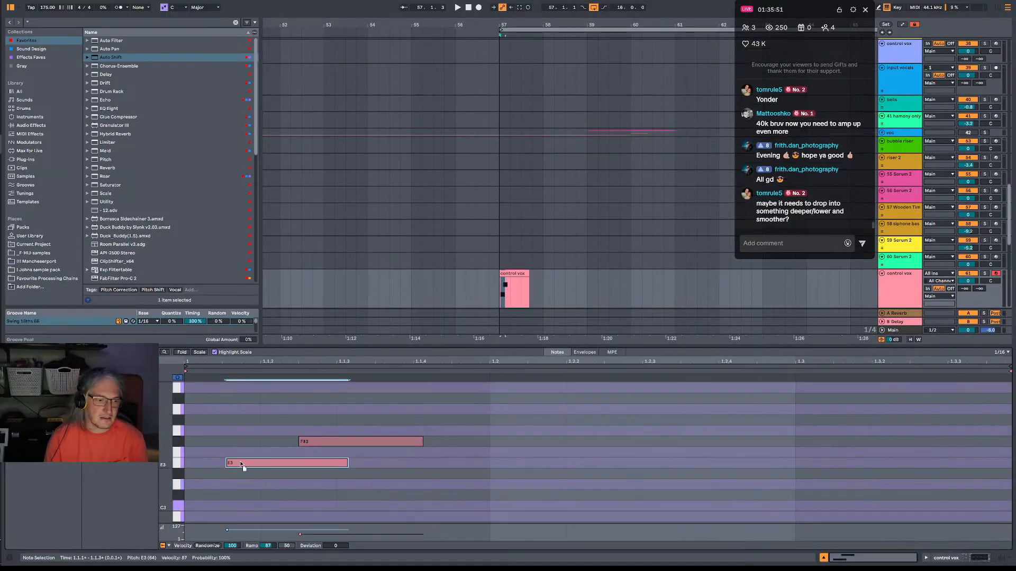
{"action": "left_click_drag", "start_coordinate": [243, 464], "coordinate": [201, 464]}
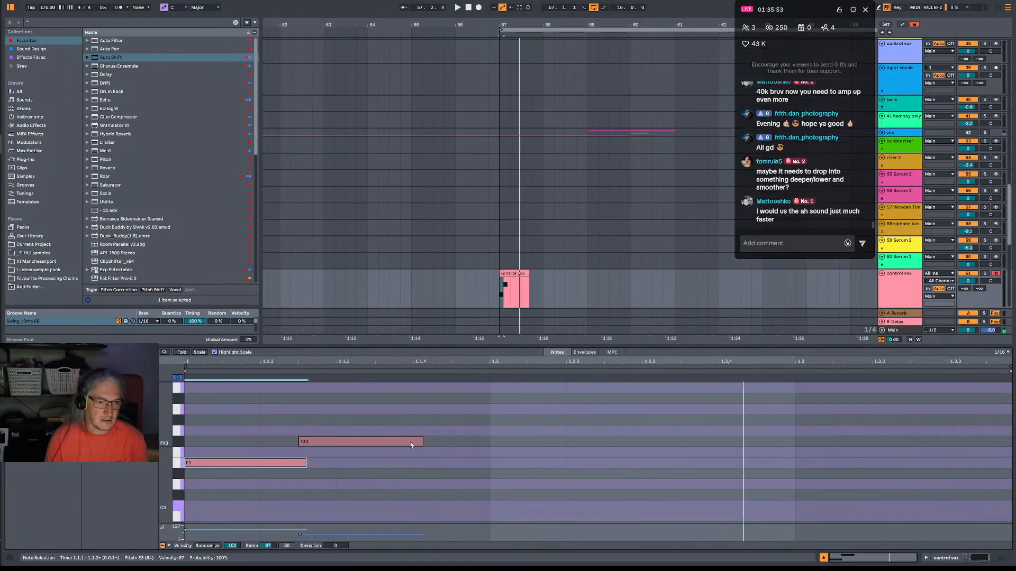
{"action": "left_click_drag", "start_coordinate": [410, 445], "coordinate": [448, 445]}
{"action": "left_click_drag", "start_coordinate": [307, 462], "coordinate": [396, 462]}
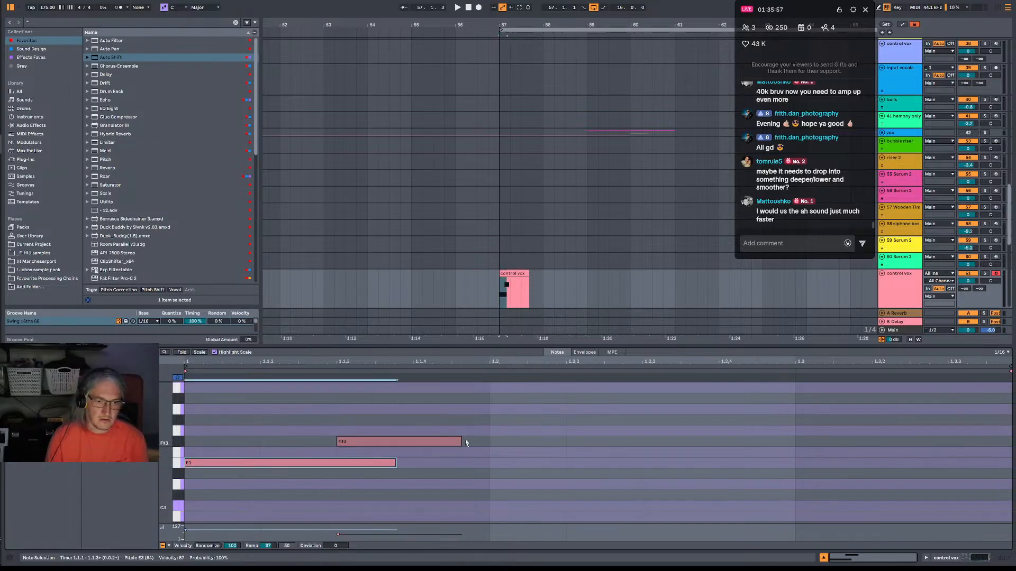
Lengthen the F#3 note to between 1.2.4 and 1.3 and listen to the repitched vocal.
{"action": "key", "text": "space"}
{"action": "left_click_drag", "start_coordinate": [462, 441], "coordinate": [766, 441]}
{"action": "scroll", "coordinate": [672, 241], "scroll_direction": "down", "scroll_amount": 5}
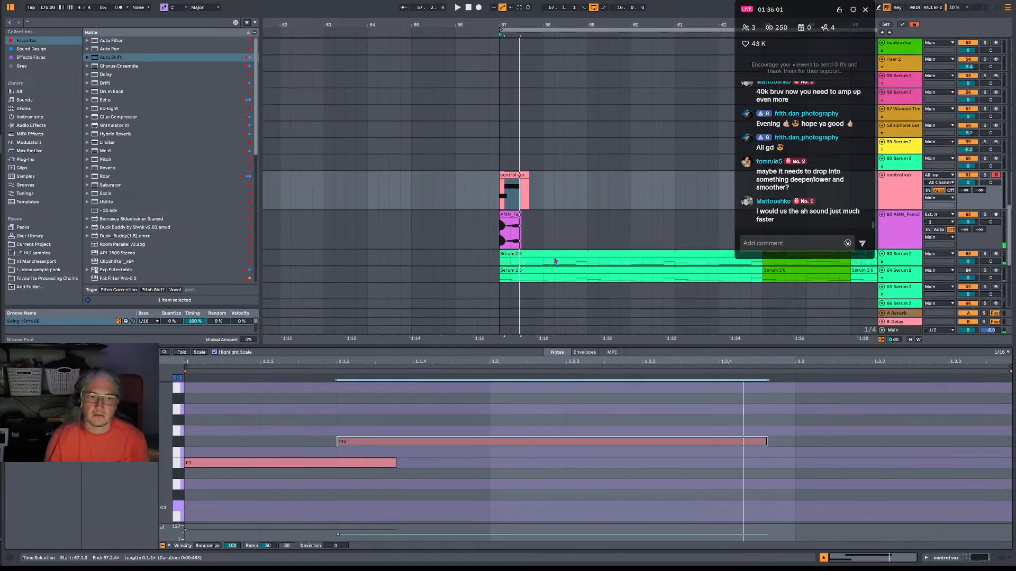
{"action": "left_click", "coordinate": [342, 442]}
{"action": "key", "text": "space"}
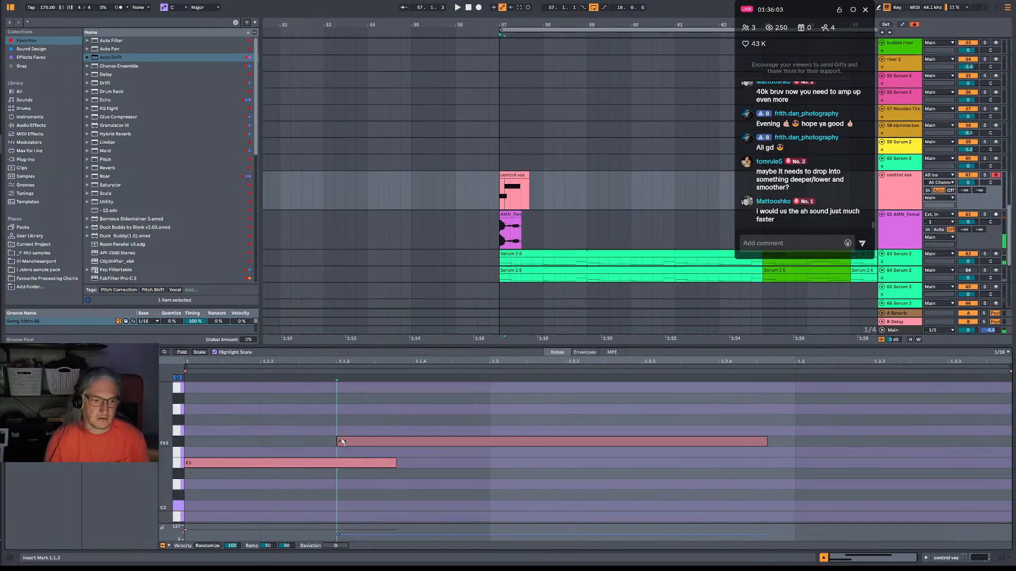
{"action": "mouse_move", "coordinate": [337, 441]}
{"action": "left_mouse_down"}
{"action": "mouse_move", "coordinate": [260, 441]}
{"action": "mouse_move", "coordinate": [330, 447]}
{"action": "left_mouse_up"}
{"action": "key", "text": "space"}
{"action": "key", "text": "space"}
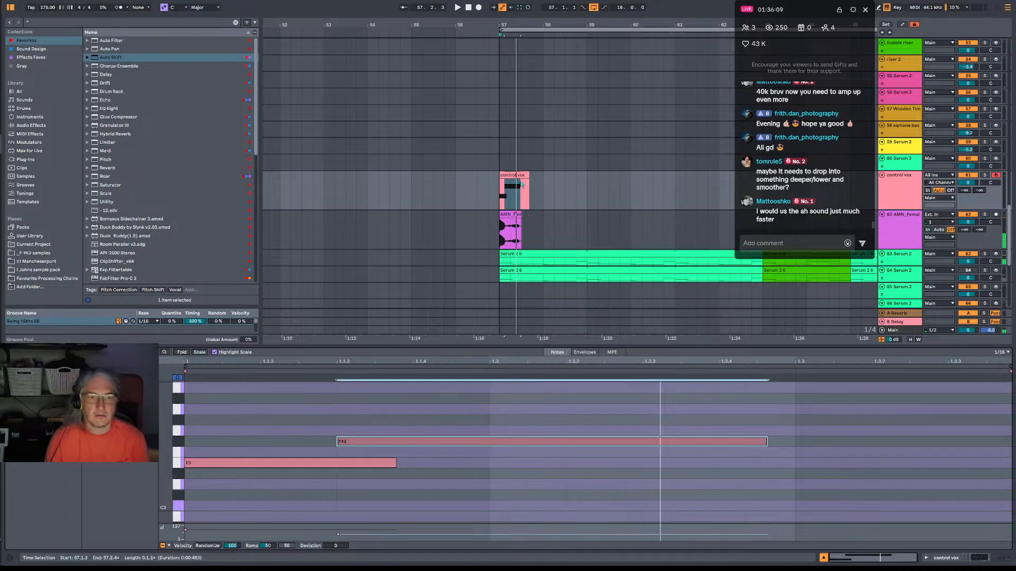
Move the vocal shout clip to start at 57.1.3 and listen from bar 57.
{"action": "left_click", "coordinate": [510, 215]}
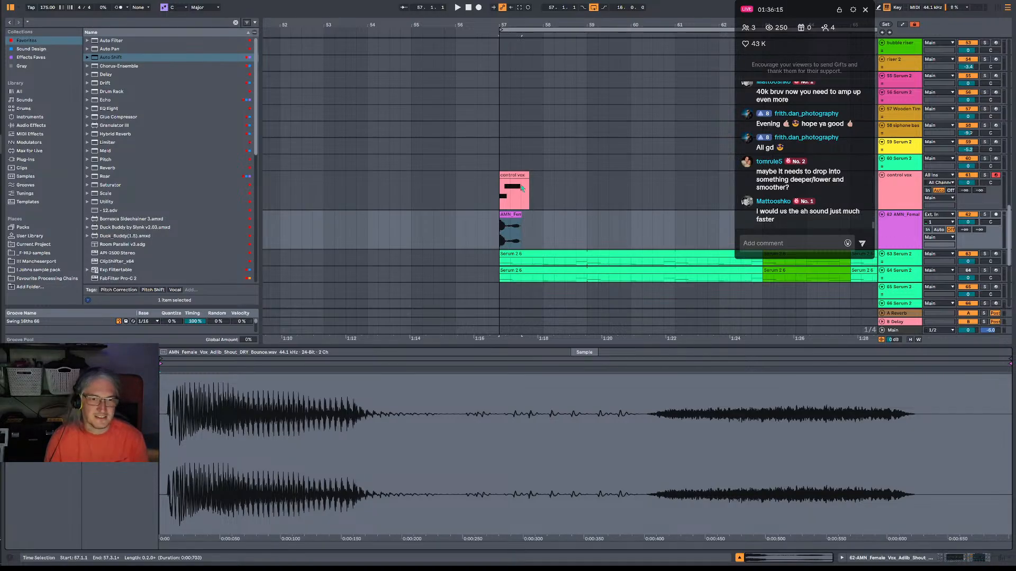
{"action": "left_click_drag", "start_coordinate": [518, 25], "coordinate": [518, 46]}
{"action": "key", "text": "space"}
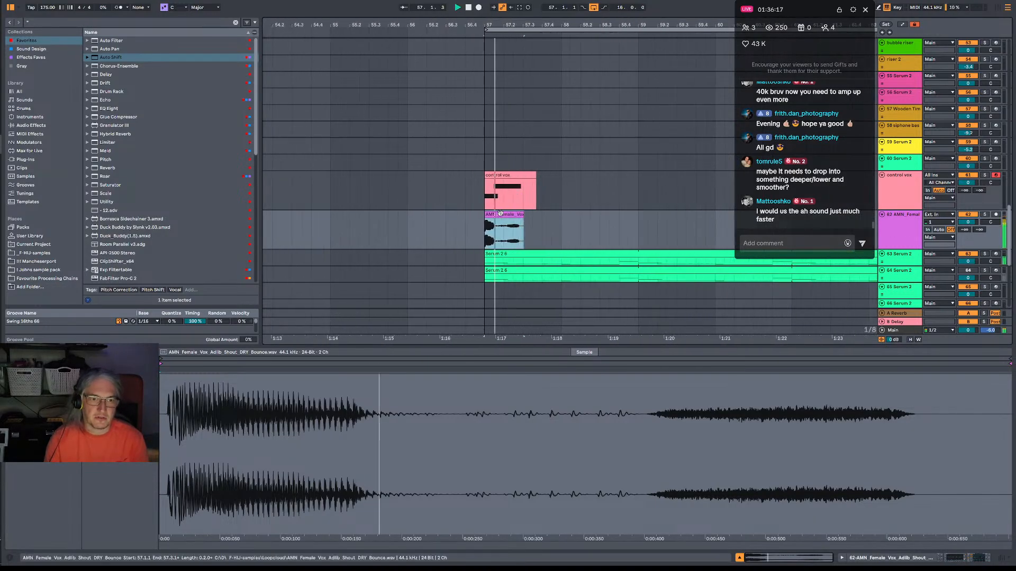
{"action": "left_click_drag", "start_coordinate": [499, 214], "coordinate": [508, 215]}
{"action": "key", "text": "space"}
{"action": "left_click", "coordinate": [485, 225]}
{"action": "key", "text": "space"}
Align the control vox clip with the vocal shout at 57.1.3 and play both from bar 57.
{"action": "key", "text": "space"}
{"action": "left_click_drag", "start_coordinate": [492, 175], "coordinate": [502, 175]}
{"action": "left_click", "coordinate": [486, 196]}
Turn on warping for the vocal shout clip, stretch it to twice its length and listen.
{"action": "key", "text": "space"}
{"action": "key", "text": "space"}
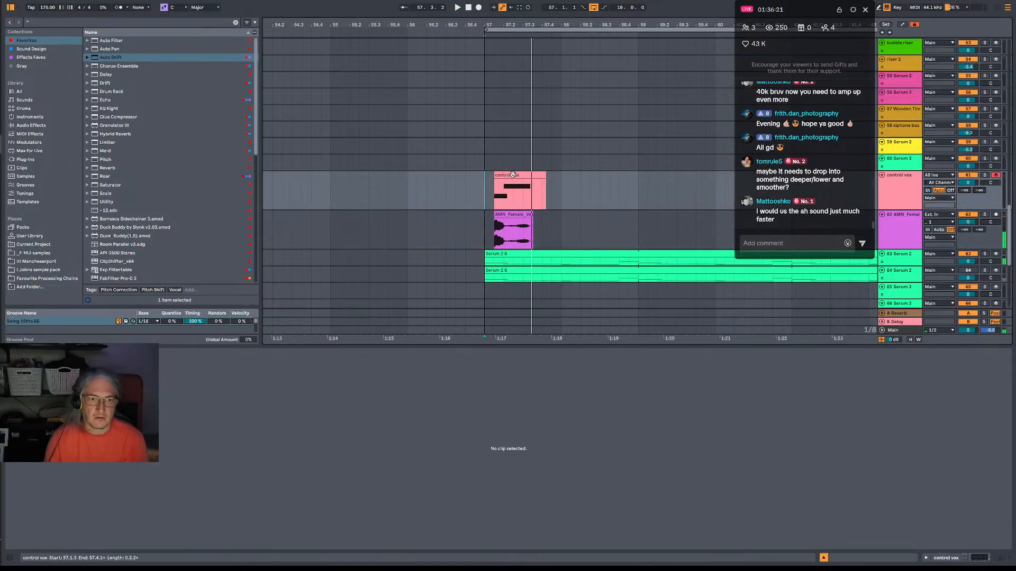
{"action": "left_click", "coordinate": [512, 174]}
{"action": "key", "text": "space"}
{"action": "key", "text": "space"}
{"action": "left_click", "coordinate": [512, 228]}
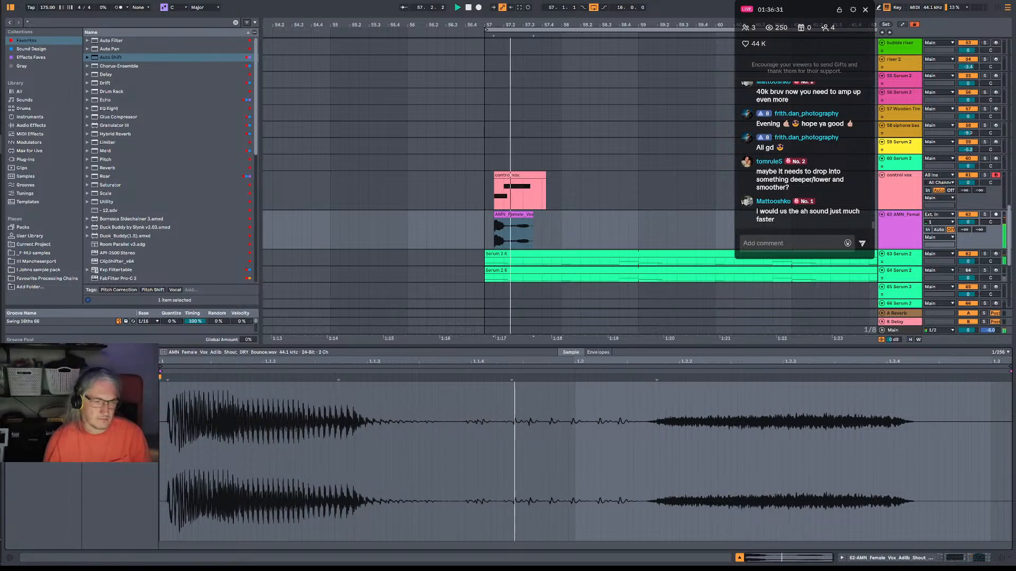
{"action": "left_click_drag", "start_coordinate": [533, 228], "coordinate": [571, 222]}
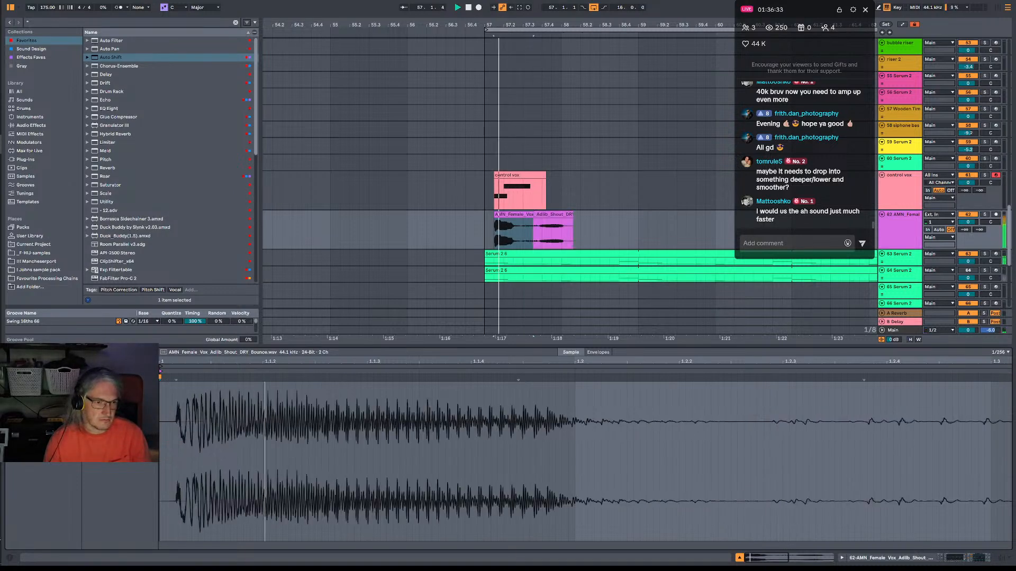
{"action": "left_click", "coordinate": [492, 195]}
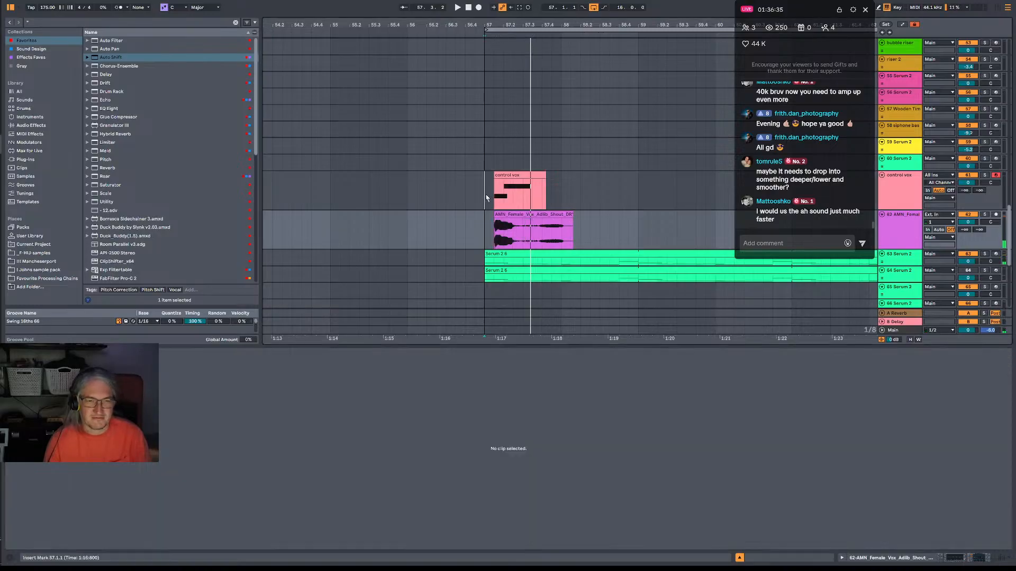
Move the vocal shout and control vox clips to start at 57.2.1 and play from bar 57.
{"action": "left_click_drag", "start_coordinate": [513, 217], "coordinate": [523, 217]}
{"action": "left_click_drag", "start_coordinate": [514, 175], "coordinate": [524, 175]}
{"action": "left_click", "coordinate": [483, 184]}
{"action": "key", "text": "space"}
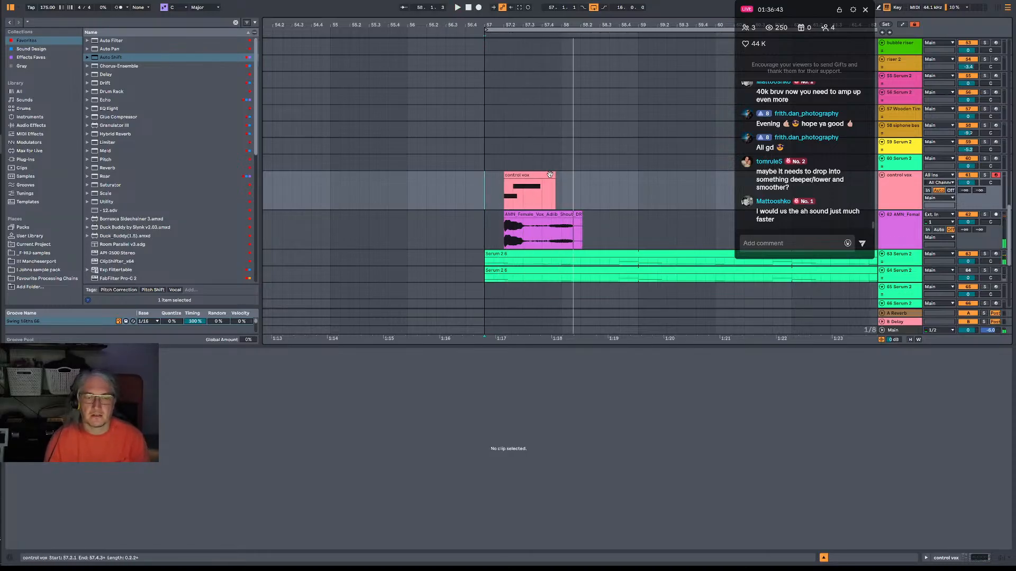
Shorten the vocal shout clip to end at about 57.4.1 and play from bar 57.
{"action": "left_click_drag", "start_coordinate": [582, 217], "coordinate": [542, 217]}
{"action": "key", "text": "space"}
{"action": "key", "text": "space"}
{"action": "left_click", "coordinate": [487, 195]}
{"action": "key", "text": "space"}
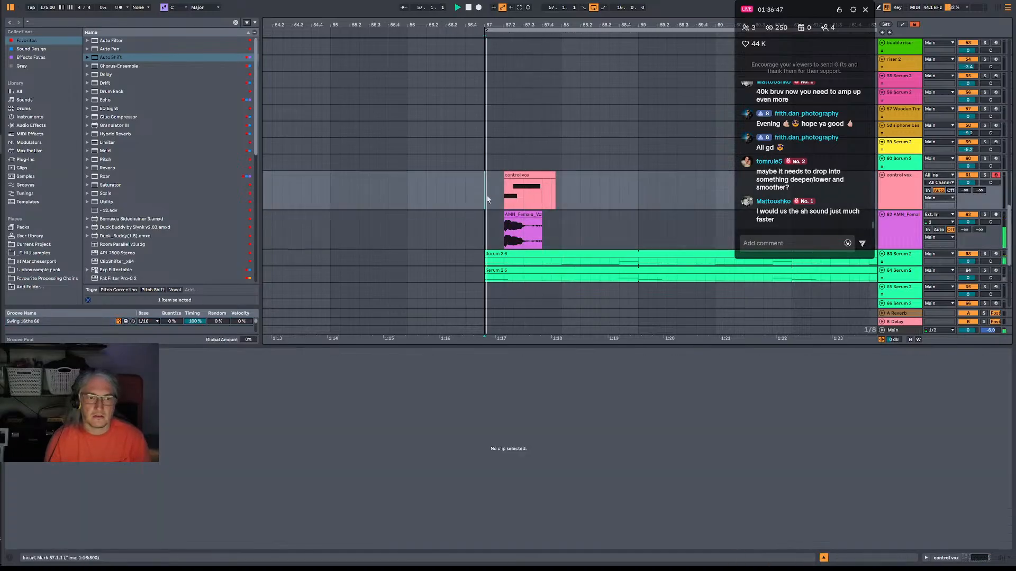
Shift the control vox clip's F#3 note later, lengthen the E3 note to overlap it and listen.
{"action": "left_click", "coordinate": [521, 175]}
{"action": "left_click", "coordinate": [529, 173]}
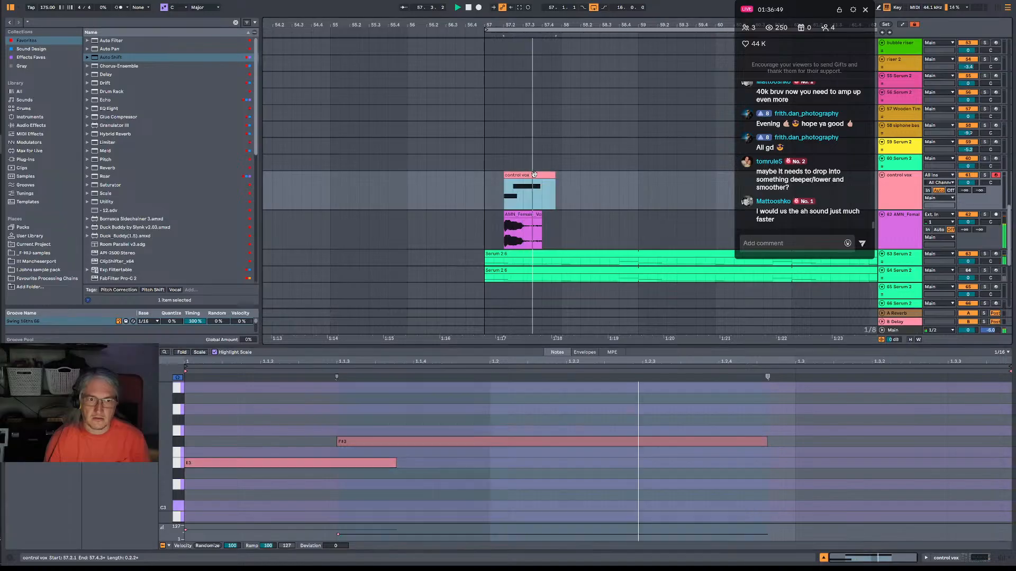
{"action": "left_click", "coordinate": [389, 442]}
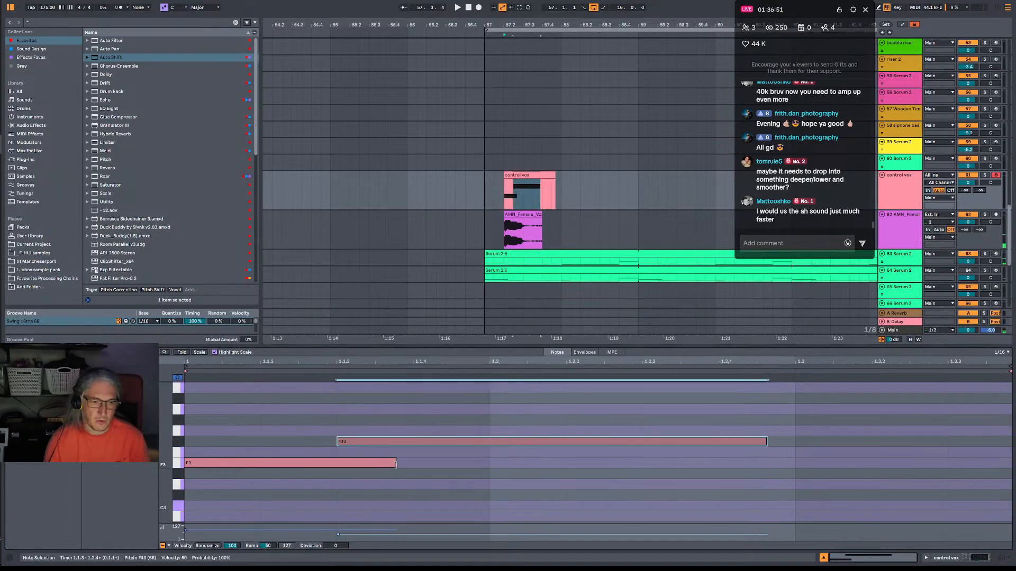
{"action": "key", "text": "space"}
{"action": "left_click_drag", "start_coordinate": [394, 468], "coordinate": [412, 445]}
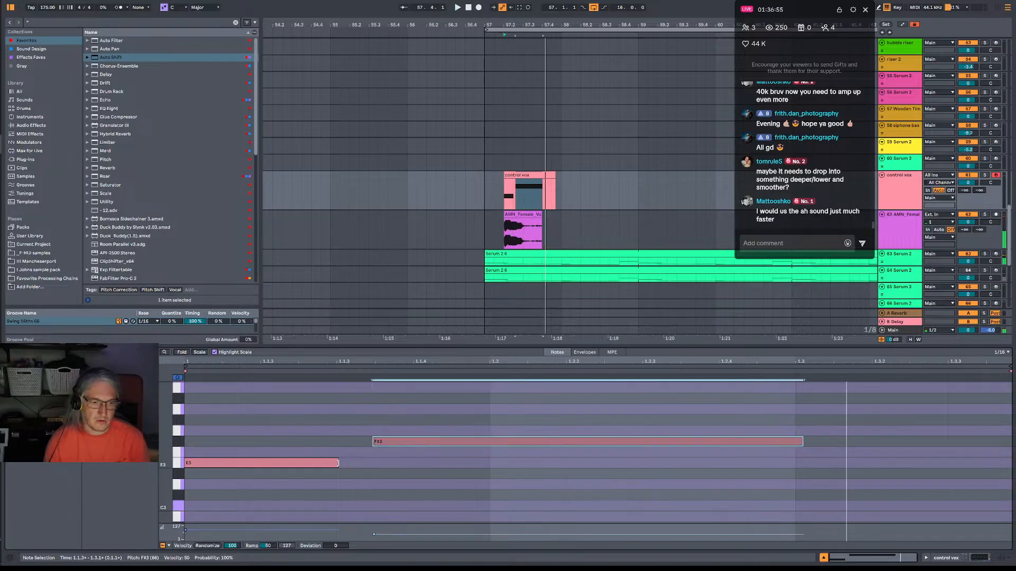
{"action": "left_click_drag", "start_coordinate": [339, 464], "coordinate": [382, 463]}
{"action": "key", "text": "space"}
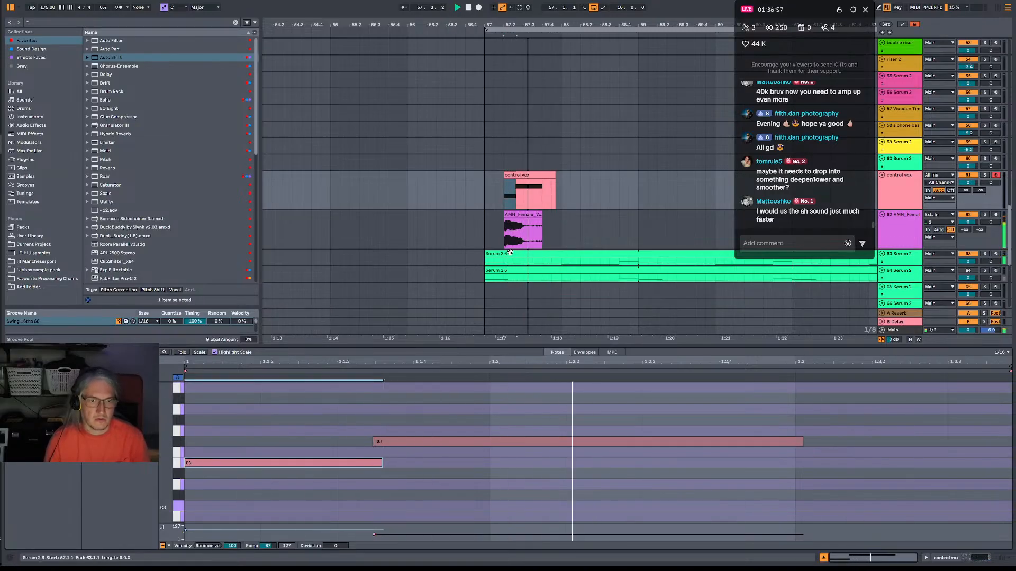
{"action": "key", "text": "space"}
Move the F#3 note back to start at 1.1.3 and trim the E3 note to end where it begins.
{"action": "left_click", "coordinate": [385, 428]}
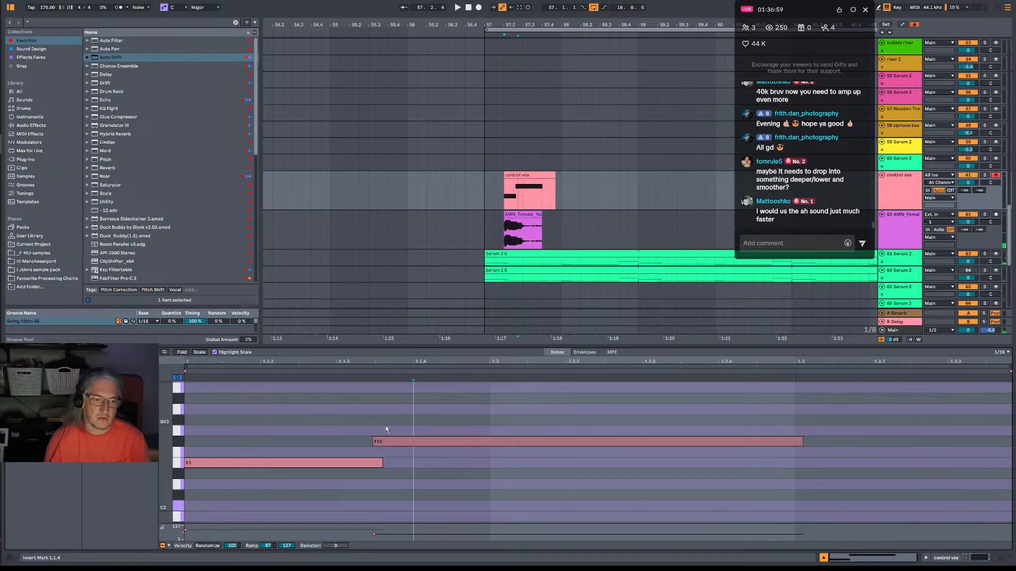
{"action": "mouse_move", "coordinate": [377, 444]}
{"action": "left_mouse_down"}
{"action": "mouse_move", "coordinate": [343, 442]}
{"action": "mouse_move", "coordinate": [344, 464]}
{"action": "left_mouse_up"}
{"action": "key", "text": "space"}
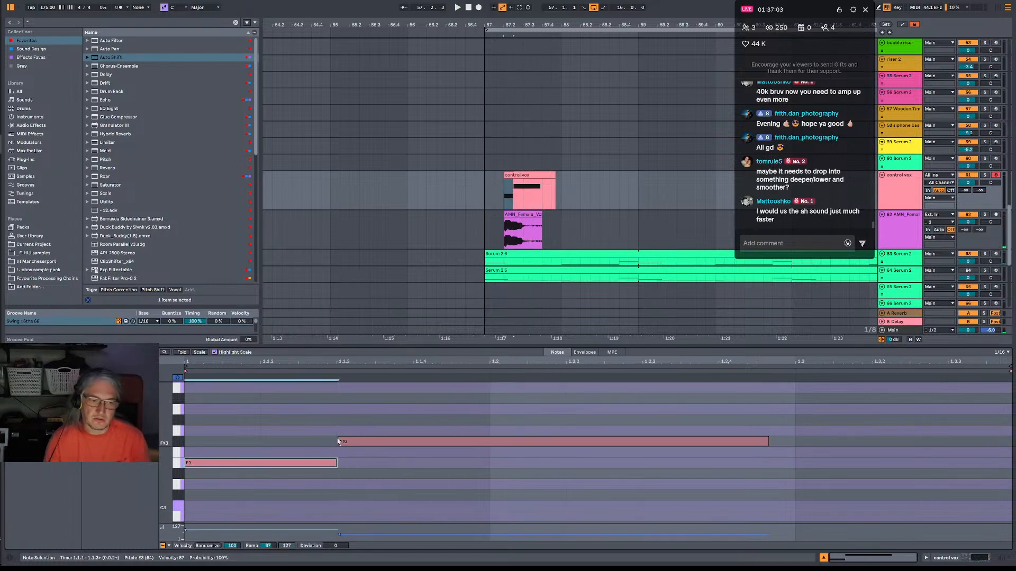
{"action": "left_click", "coordinate": [339, 442]}
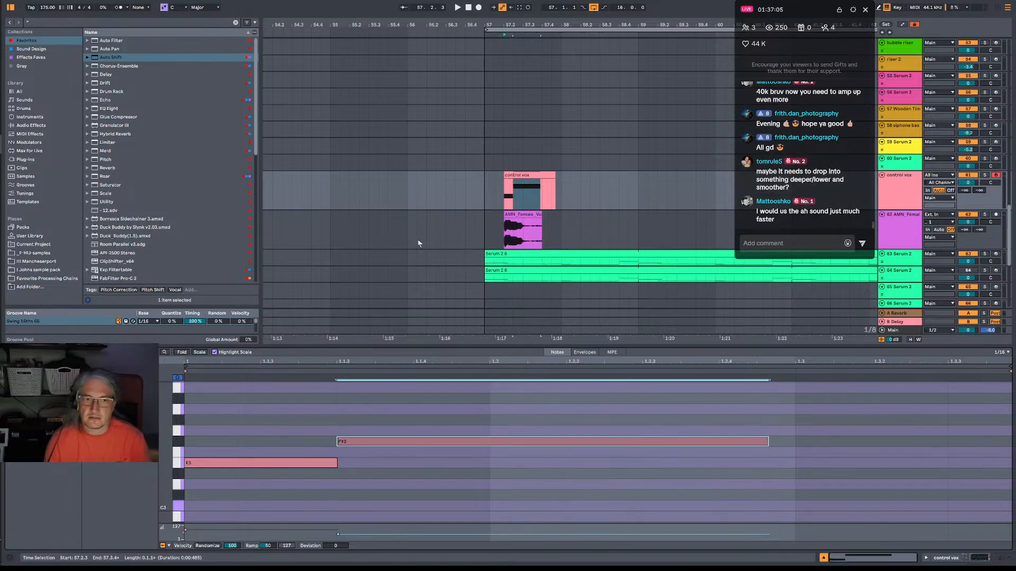
Solo the vocal shout track and listen to the repitched shout.
{"action": "left_click", "coordinate": [508, 191]}
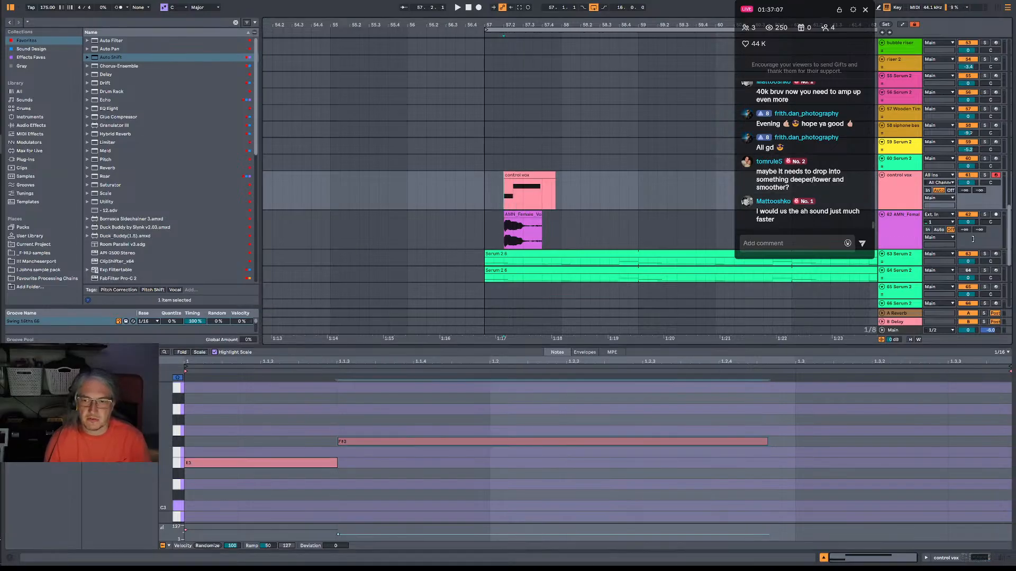
{"action": "left_click", "coordinate": [984, 215]}
{"action": "key", "text": "space"}
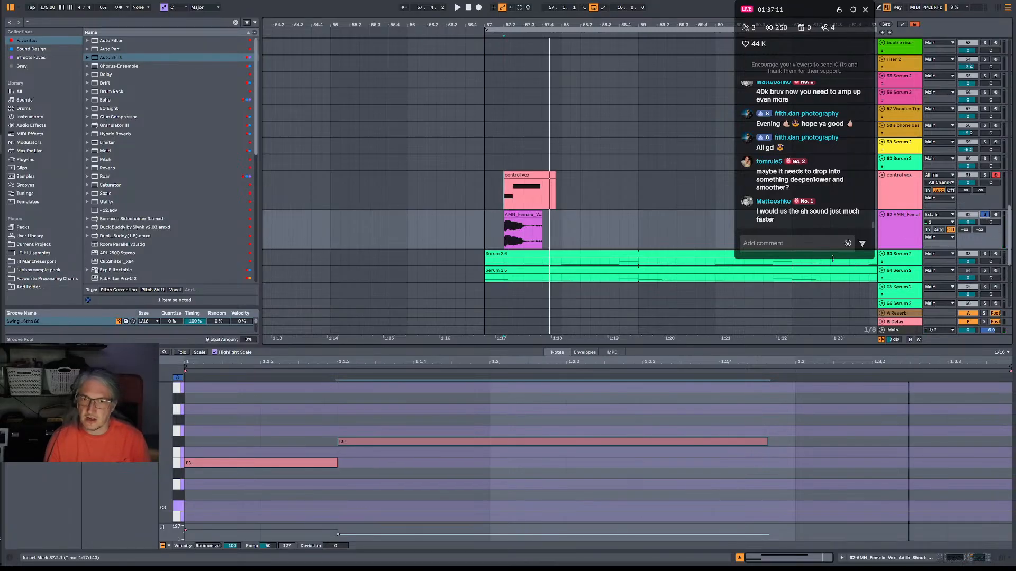
{"action": "left_click", "coordinate": [476, 195]}
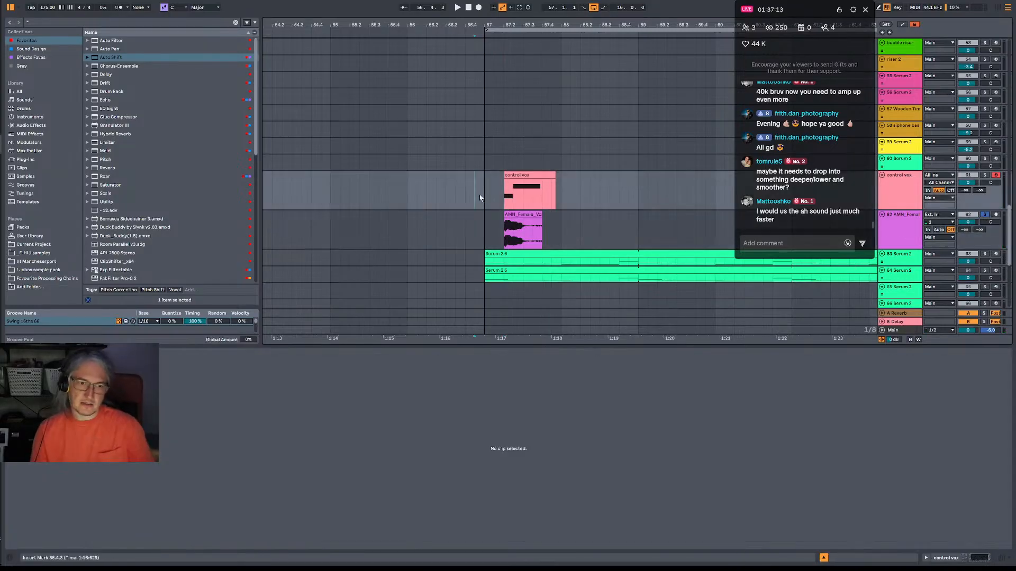
{"action": "left_click", "coordinate": [905, 200]}
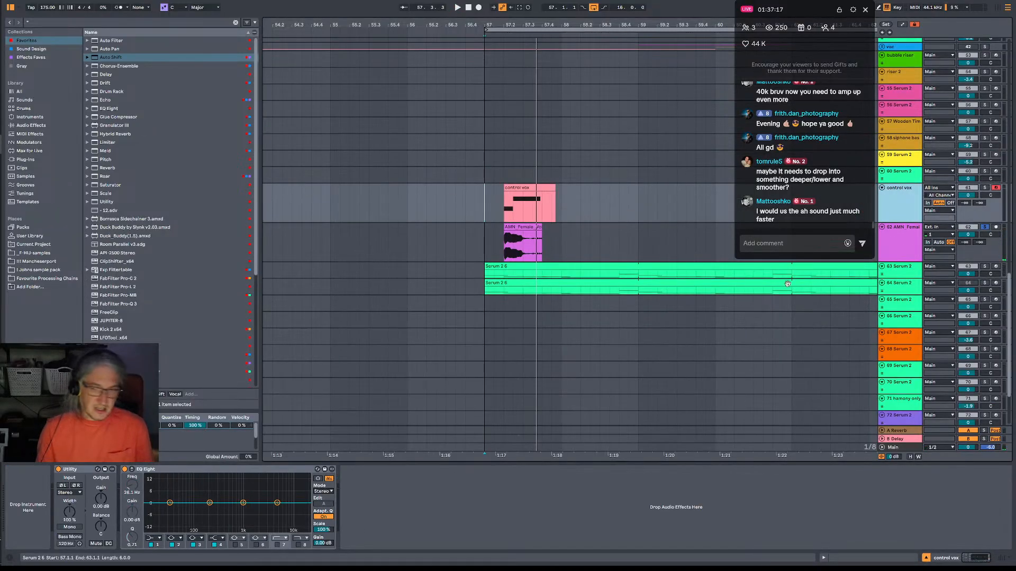
Raise the Auto Shift formant on the vocal shout track to 18% while auditioning the shout.
{"action": "left_click", "coordinate": [916, 227]}
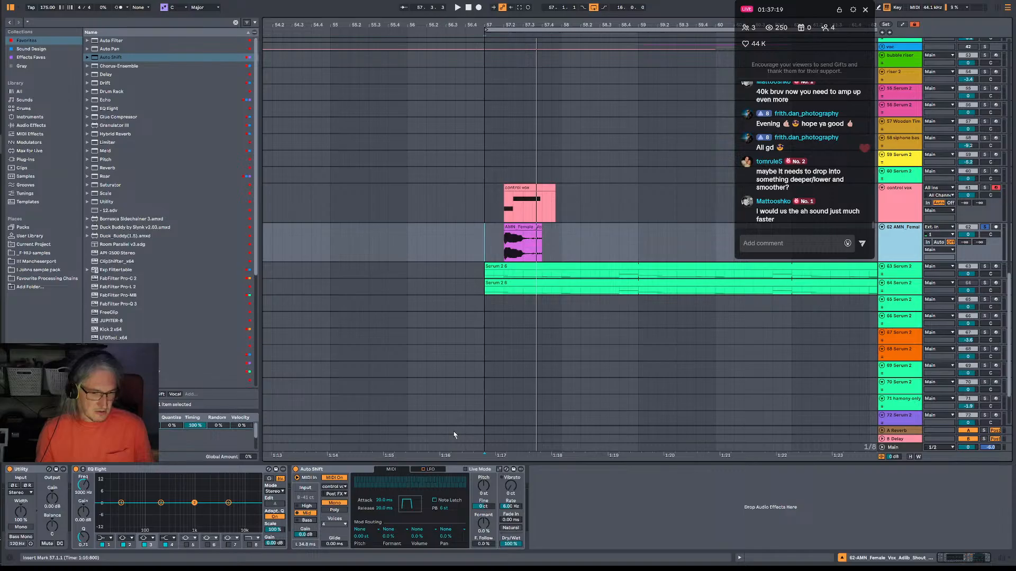
{"action": "key", "text": "space"}
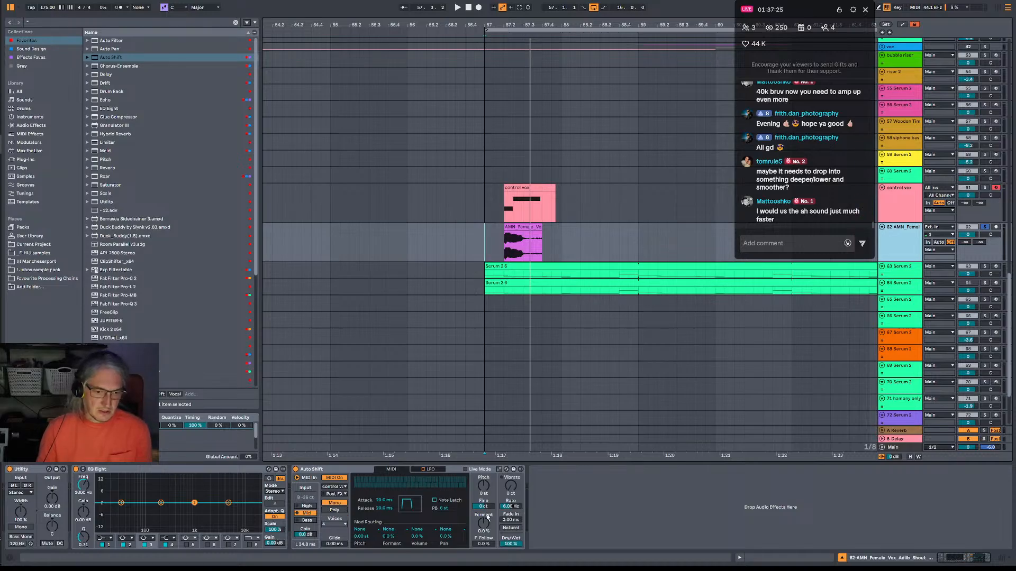
{"action": "key", "text": "space"}
{"action": "mouse_move", "coordinate": [487, 523]}
{"action": "left_mouse_down"}
{"action": "mouse_move", "coordinate": [487, 545]}
{"action": "mouse_move", "coordinate": [487, 515]}
{"action": "left_mouse_up"}
{"action": "key", "text": "space"}
{"action": "key", "text": "space"}
{"action": "key", "text": "space"}
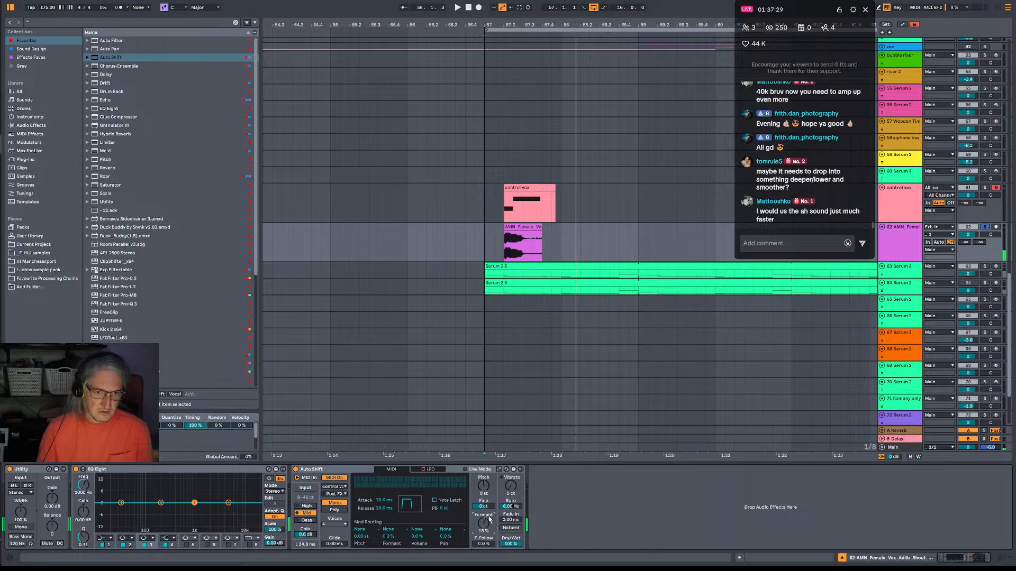
{"action": "key", "text": "space"}
Lengthen the vocal shout and control vox clips to about 58.2.1, extend the F#3 note to 2.1.1 and listen.
{"action": "left_click_drag", "start_coordinate": [542, 237], "coordinate": [582, 236]}
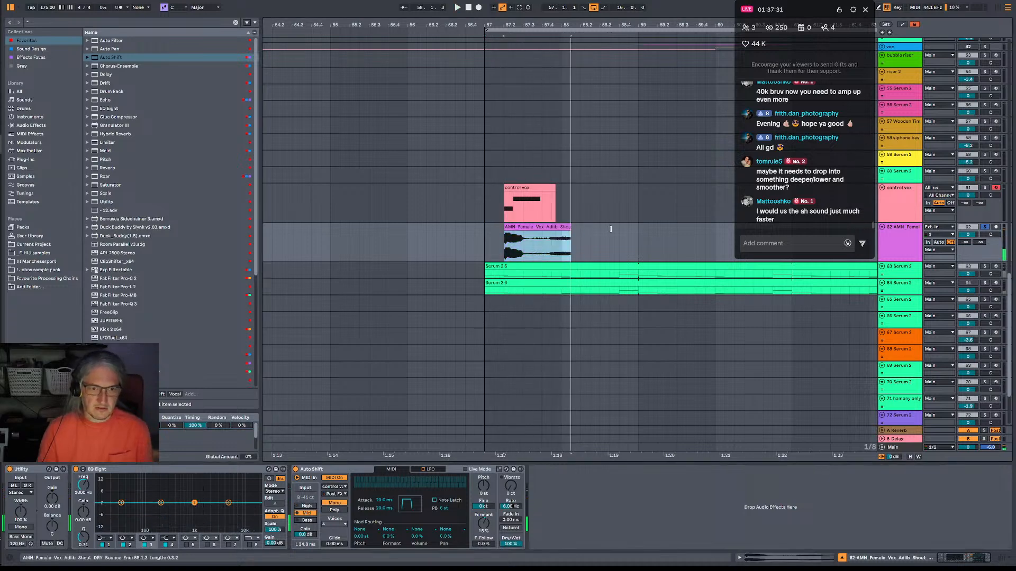
{"action": "left_click_drag", "start_coordinate": [555, 192], "coordinate": [583, 192]}
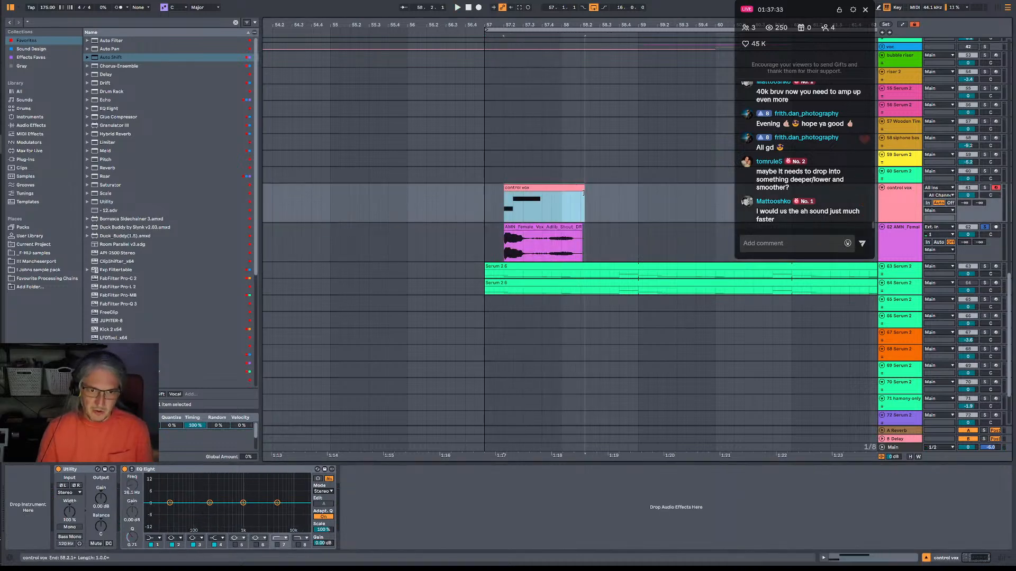
{"action": "double_click", "coordinate": [552, 188]}
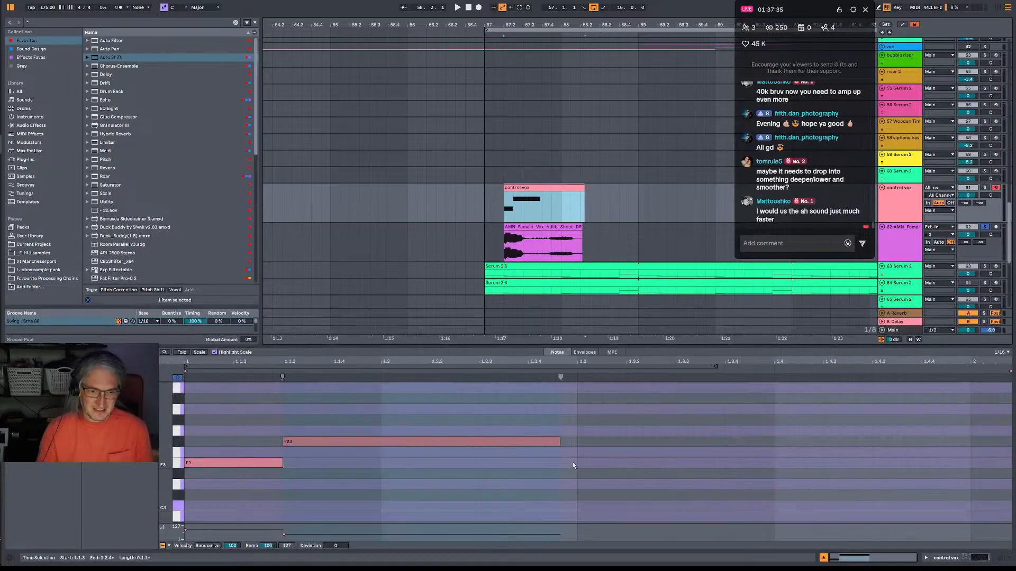
{"action": "left_click_drag", "start_coordinate": [885, 445], "coordinate": [960, 443]}
{"action": "key", "text": "space"}
Unsolo the vocal shout track and play the full mix from bar 57.
{"action": "key", "text": "space"}
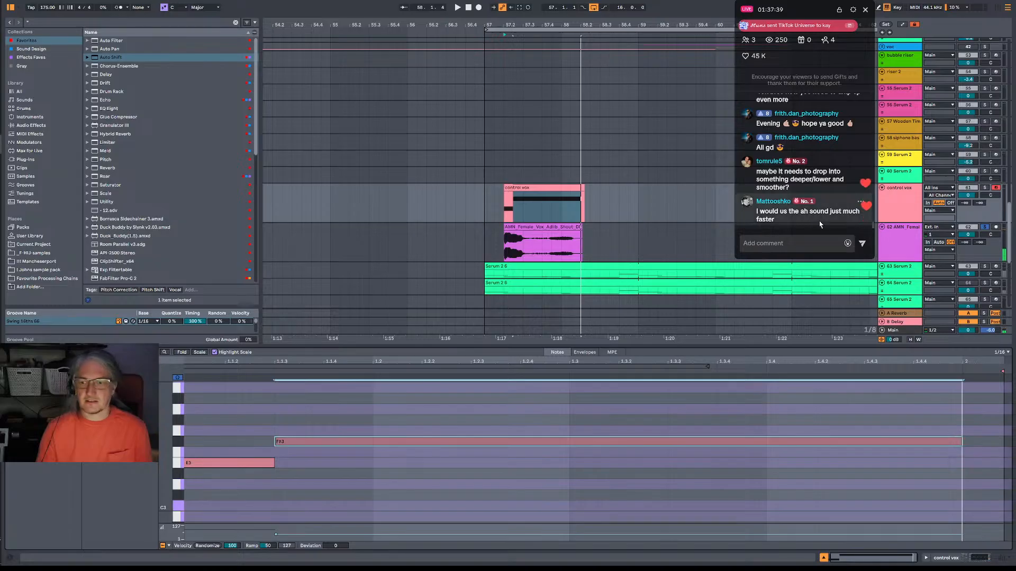
{"action": "left_click", "coordinate": [987, 226]}
{"action": "key", "text": "space"}
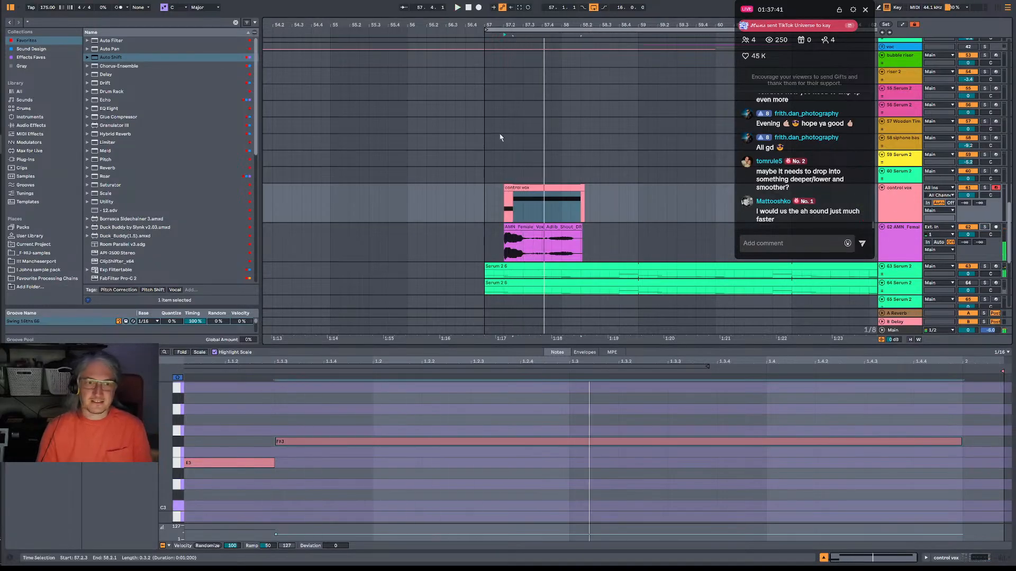
{"action": "left_click", "coordinate": [485, 198]}
{"action": "left_click_drag", "start_coordinate": [548, 25], "coordinate": [413, 6]}
{"action": "key", "text": "space"}
Add a Delay after Auto Shift on the vocal shout track and set its synced time to 8 sixteenths.
{"action": "left_click", "coordinate": [905, 257]}
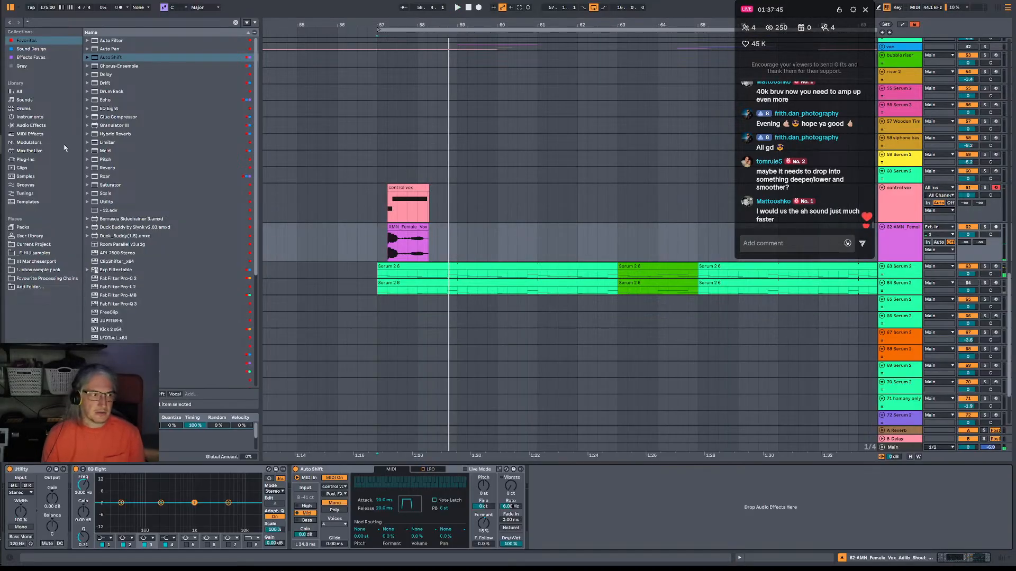
{"action": "left_click", "coordinate": [94, 75]}
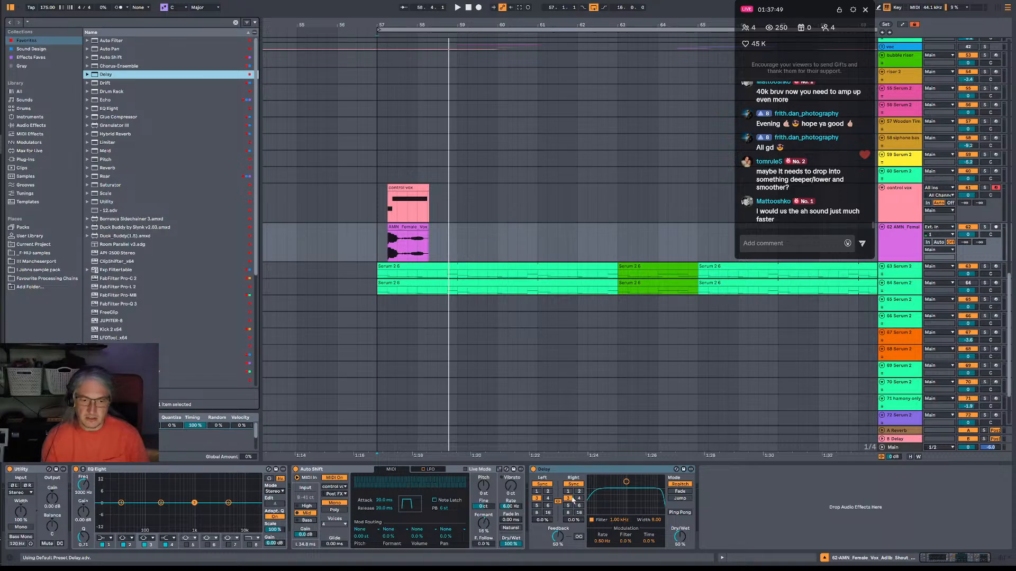
{"action": "left_click", "coordinate": [579, 498]}
{"action": "key", "text": "space"}
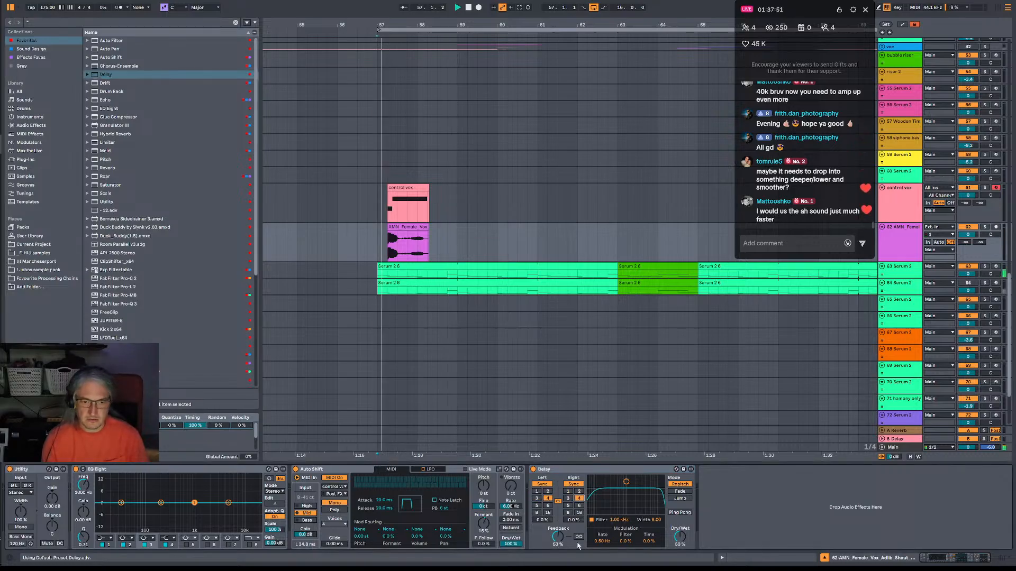
{"action": "left_click", "coordinate": [569, 513]}
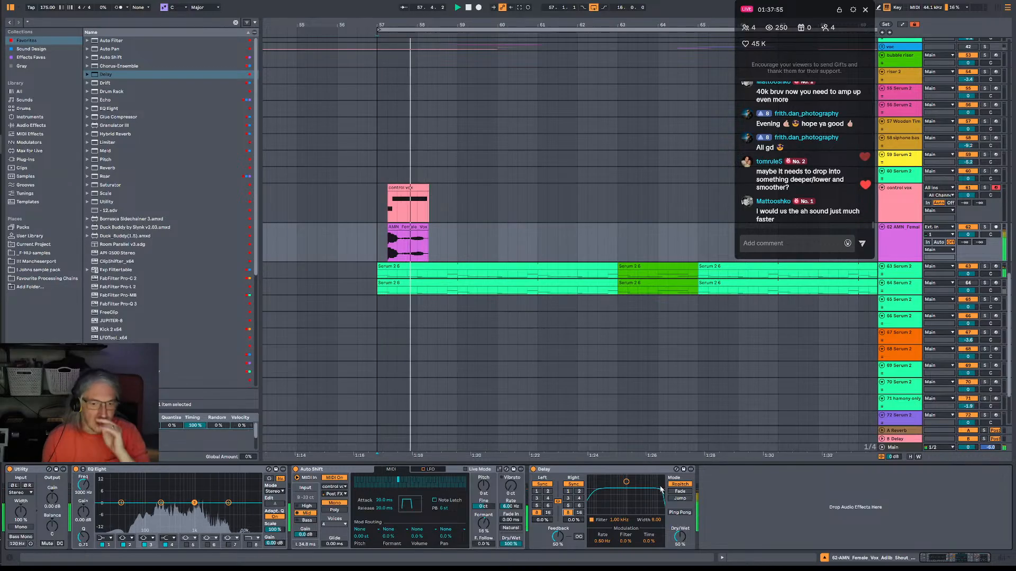
Narrow the Delay's filter around 682 Hz and reduce feedback to 37% and dry/wet to 33% while listening.
{"action": "left_click_drag", "start_coordinate": [626, 482], "coordinate": [628, 486]}
{"action": "key", "text": "space"}
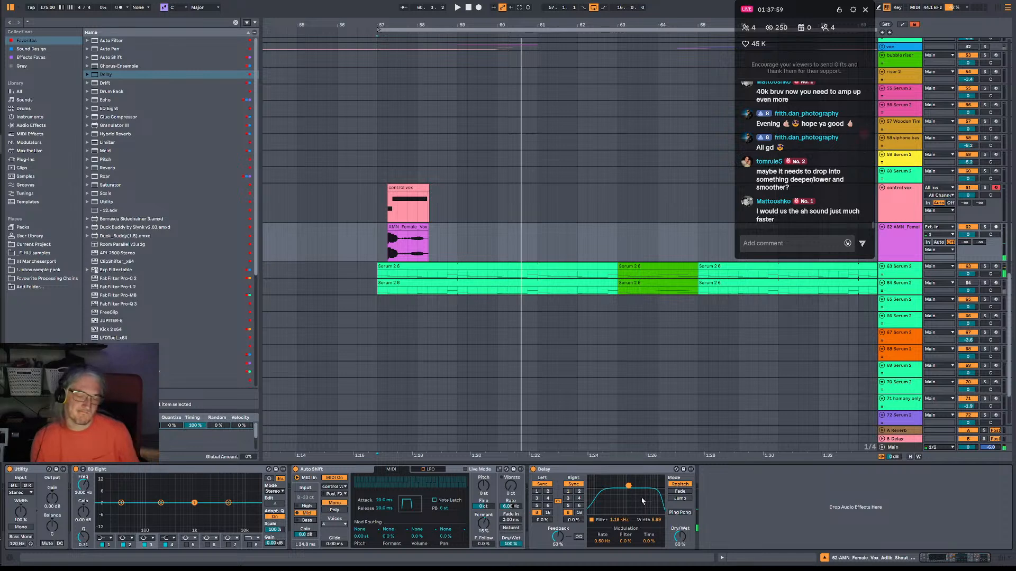
{"action": "key", "text": "space"}
{"action": "left_click_drag", "start_coordinate": [557, 537], "coordinate": [558, 544]}
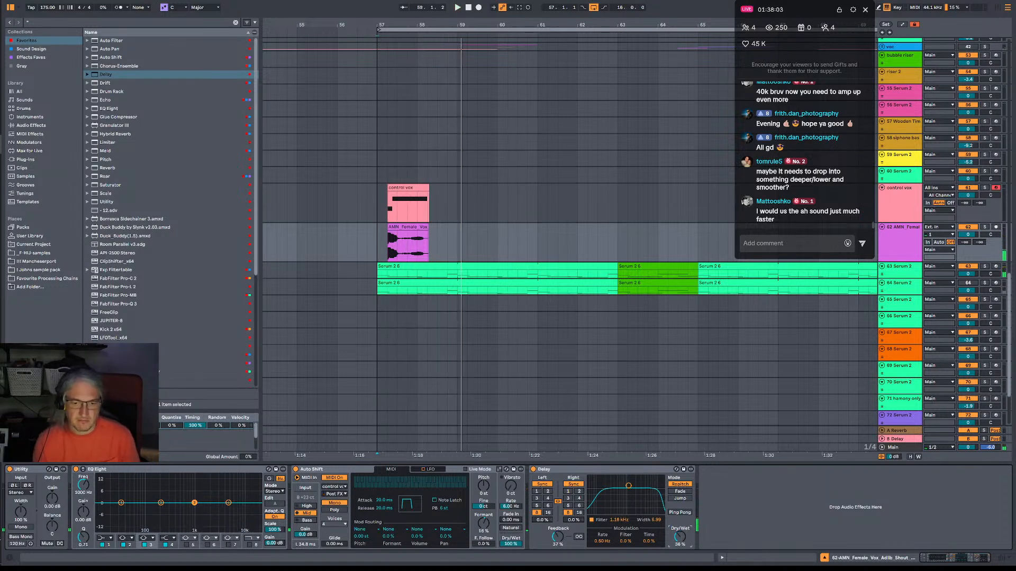
{"action": "left_click_drag", "start_coordinate": [633, 488], "coordinate": [625, 497]}
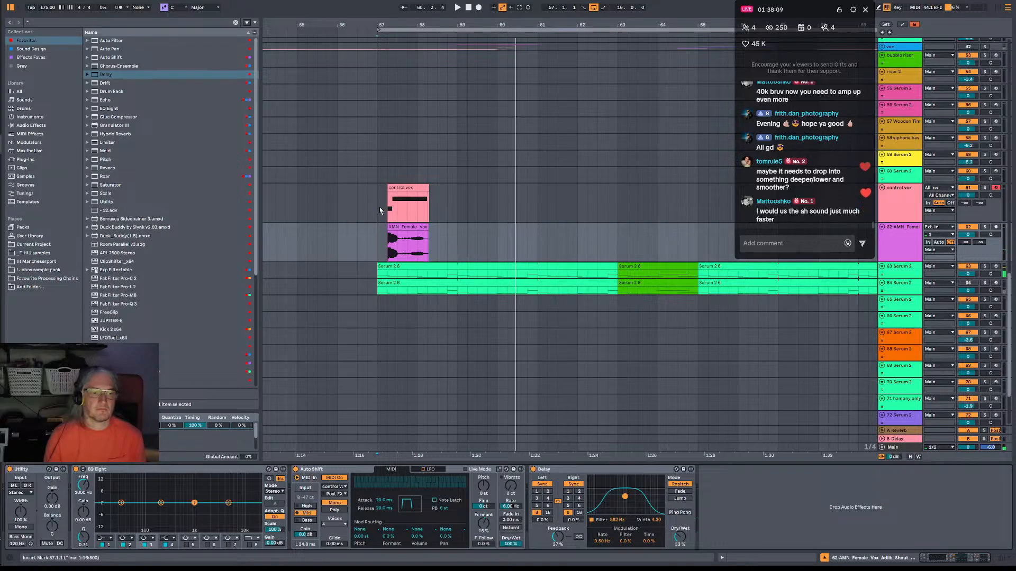
Duplicate bars 57 to 61 of the control vox and vocal shout tracks to bar 61 and play from bar 57.
{"action": "left_click_drag", "start_coordinate": [380, 211], "coordinate": [540, 253]}
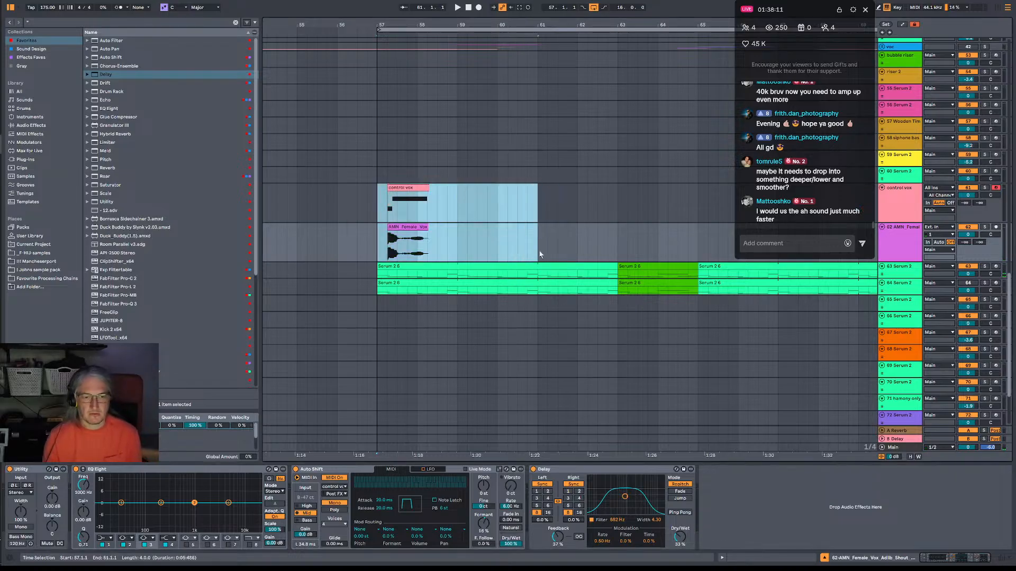
{"action": "key", "text": "ctrl+d"}
{"action": "left_click", "coordinate": [380, 210]}
{"action": "key", "text": "space"}
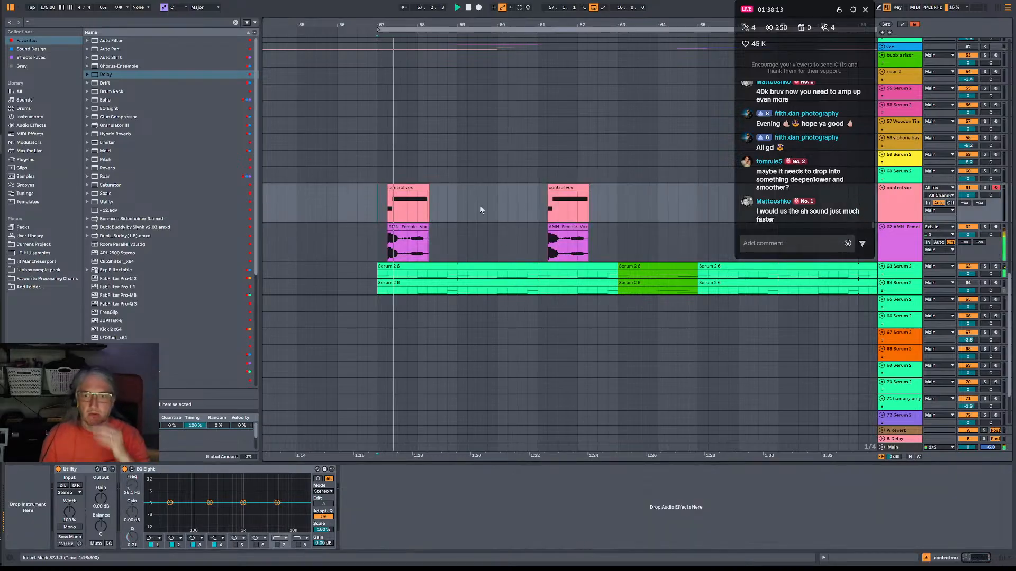
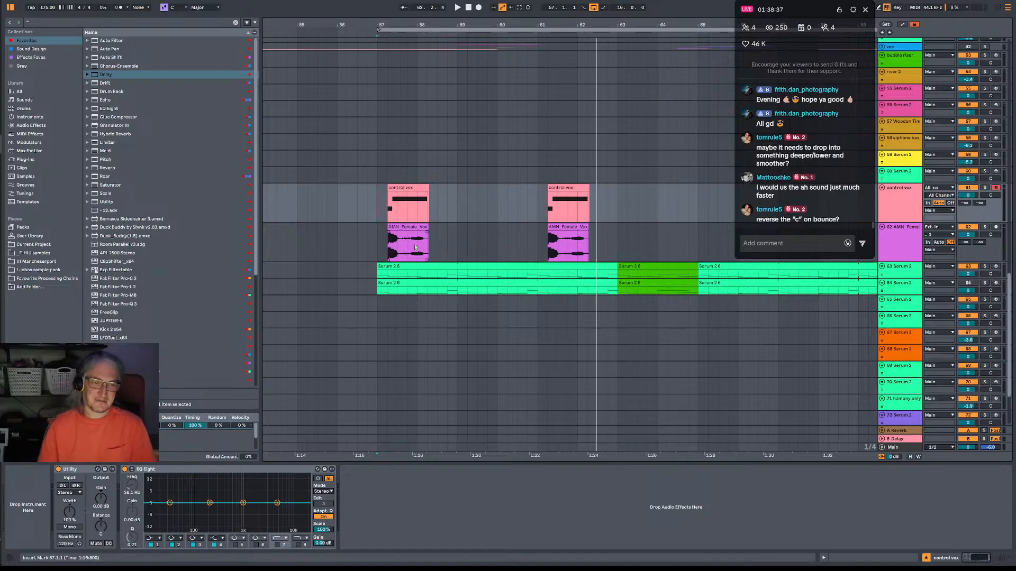
Reverse the second half of the first female vox clip, from 57.4.1 to 58.2.1, and audition it from bar 57.
{"action": "left_click_drag", "start_coordinate": [415, 247], "coordinate": [428, 248]}
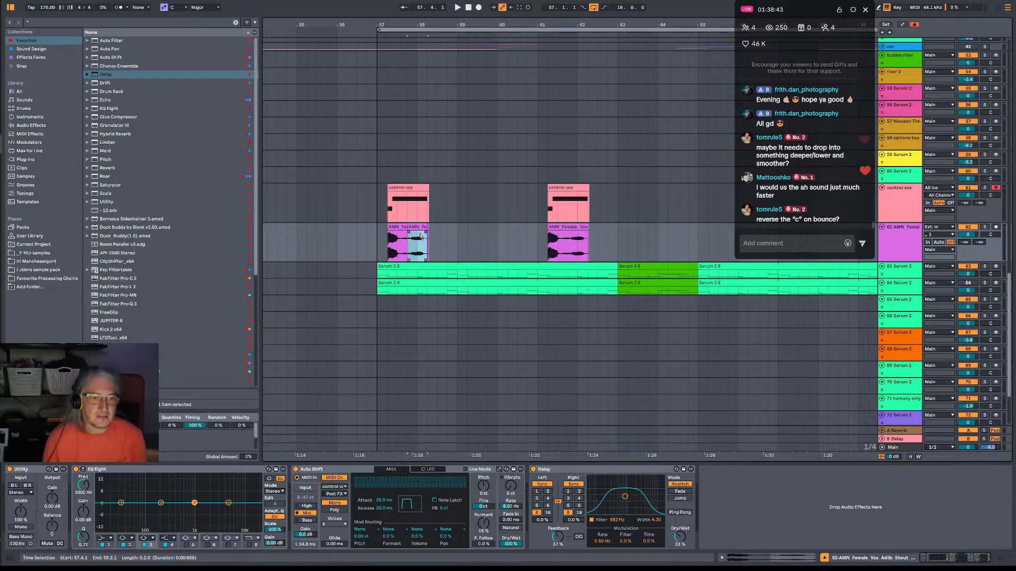
{"action": "right_click", "coordinate": [420, 231]}
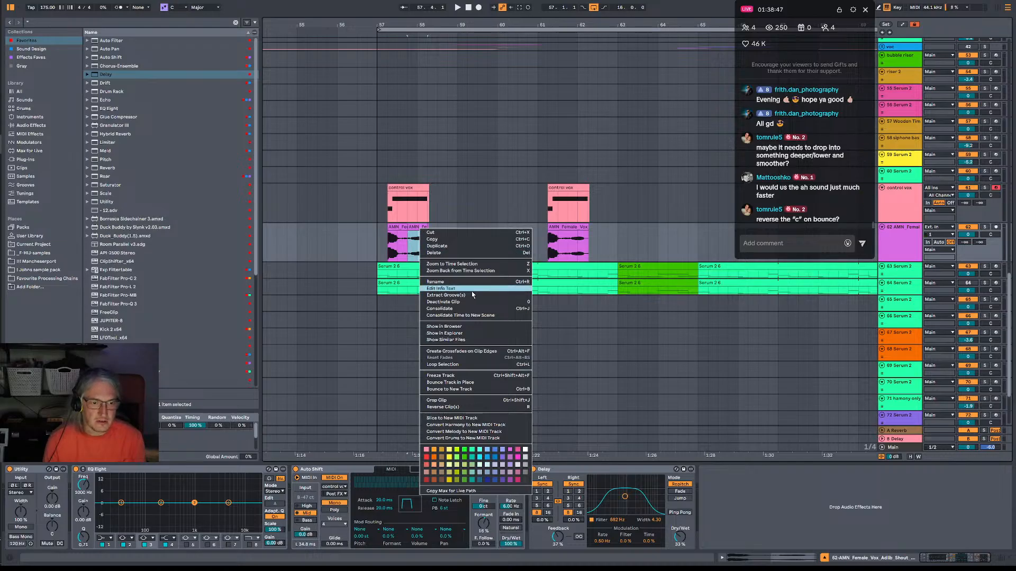
{"action": "left_click", "coordinate": [442, 407]}
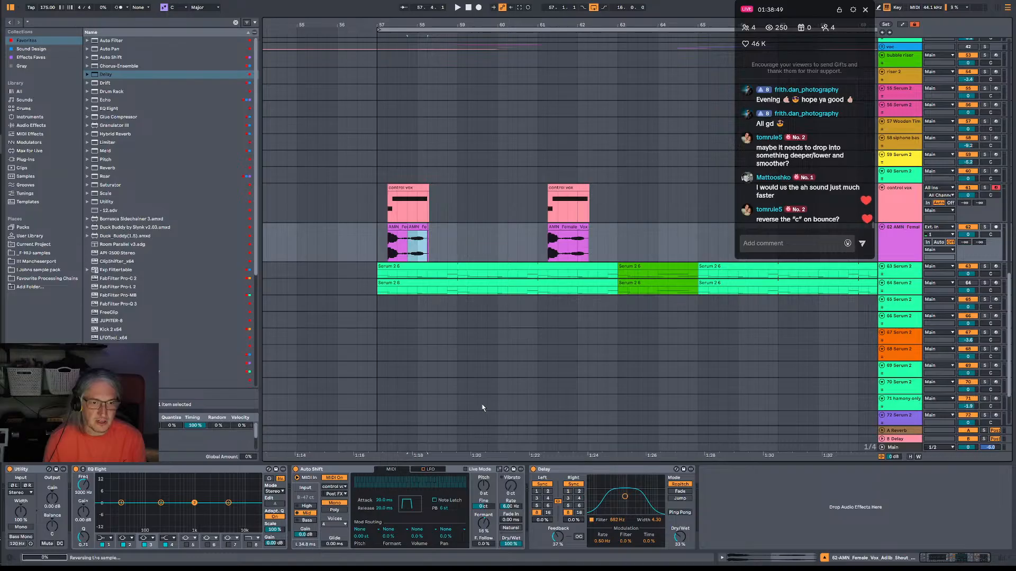
{"action": "left_click", "coordinate": [381, 247]}
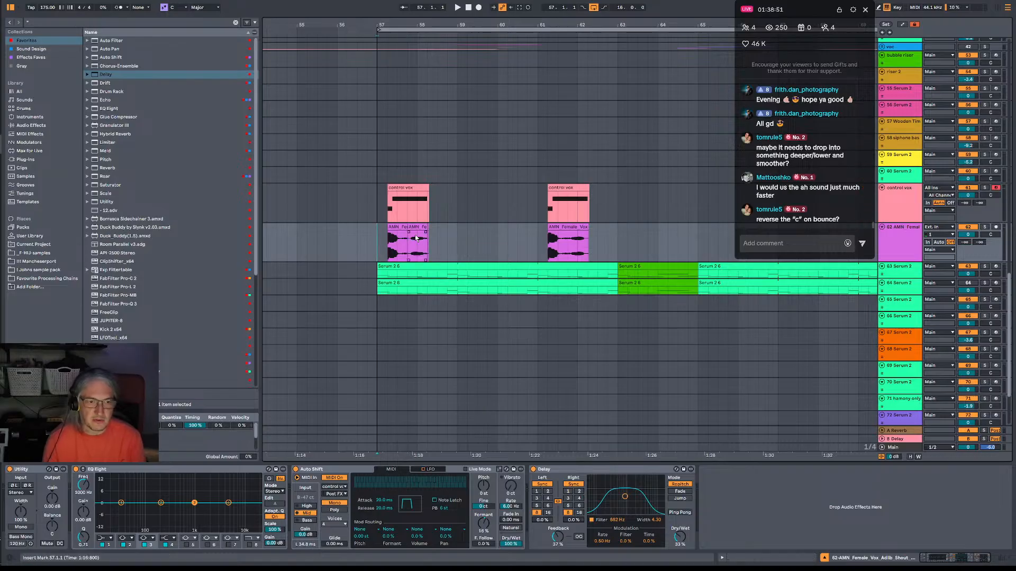
{"action": "key", "text": "space"}
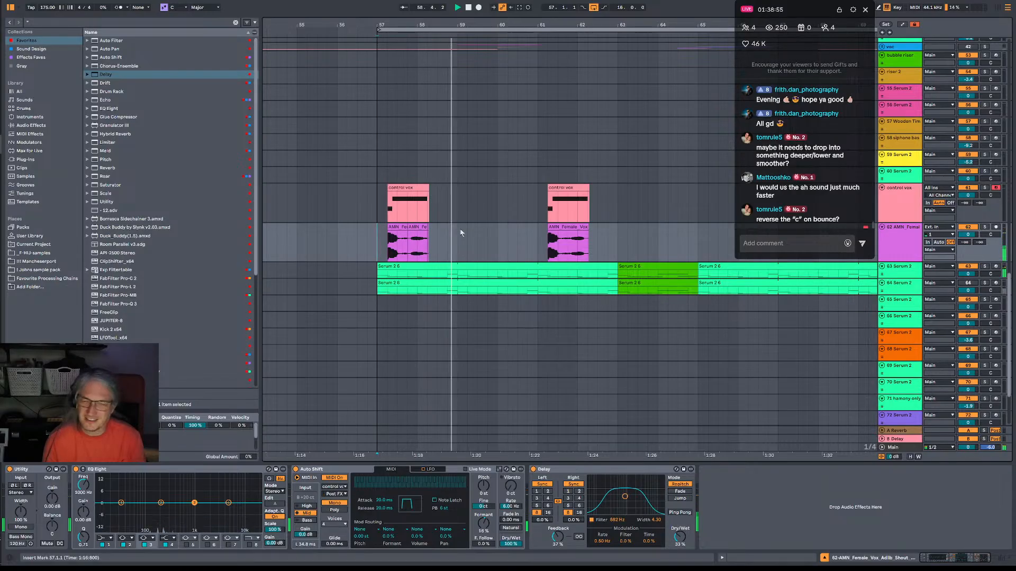
{"action": "key", "text": "space"}
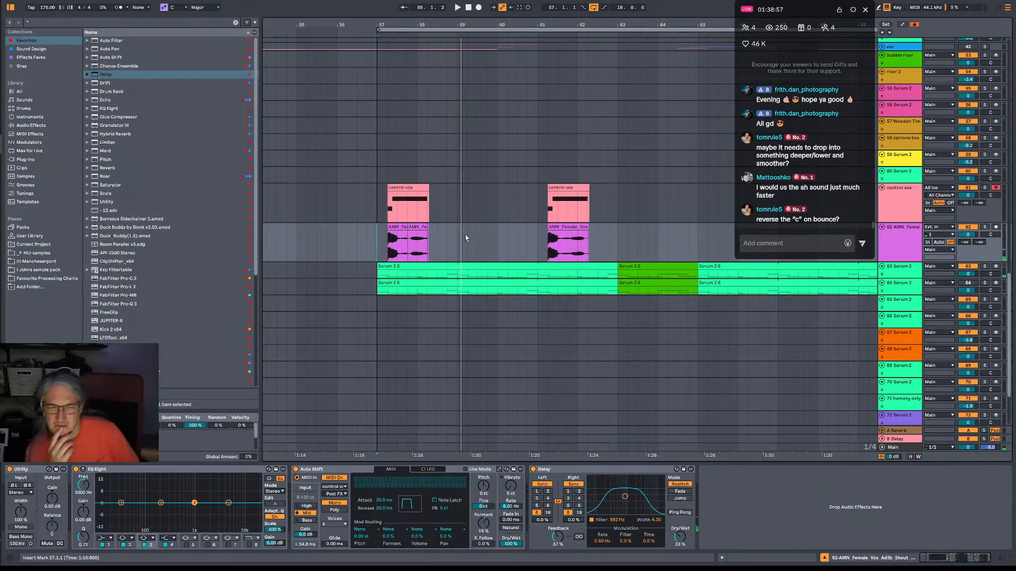
{"action": "key", "text": "space"}
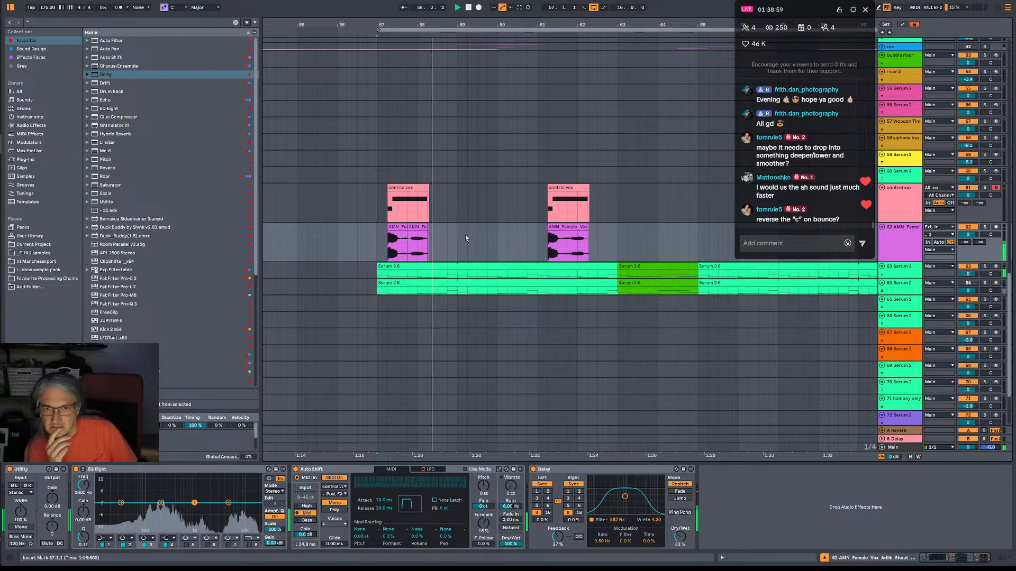
{"action": "key", "text": "space"}
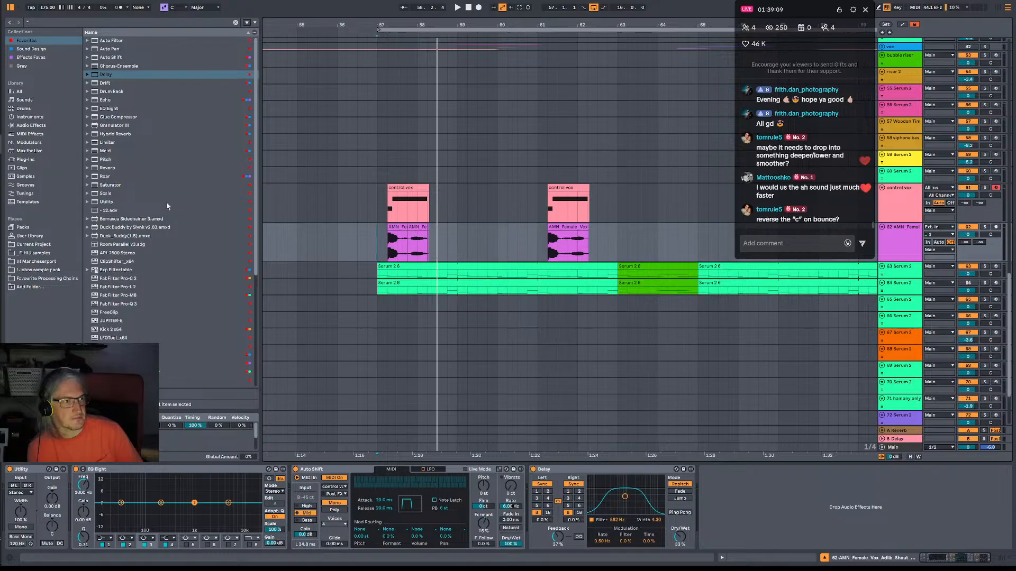
Add an audio track below the female vox track and place the AMN_Female_Vox_Adlib_Shout_DRY_Ash.wav sample on it at 57.2.1.
{"action": "scroll", "coordinate": [167, 207], "scroll_direction": "down", "scroll_amount": 3}
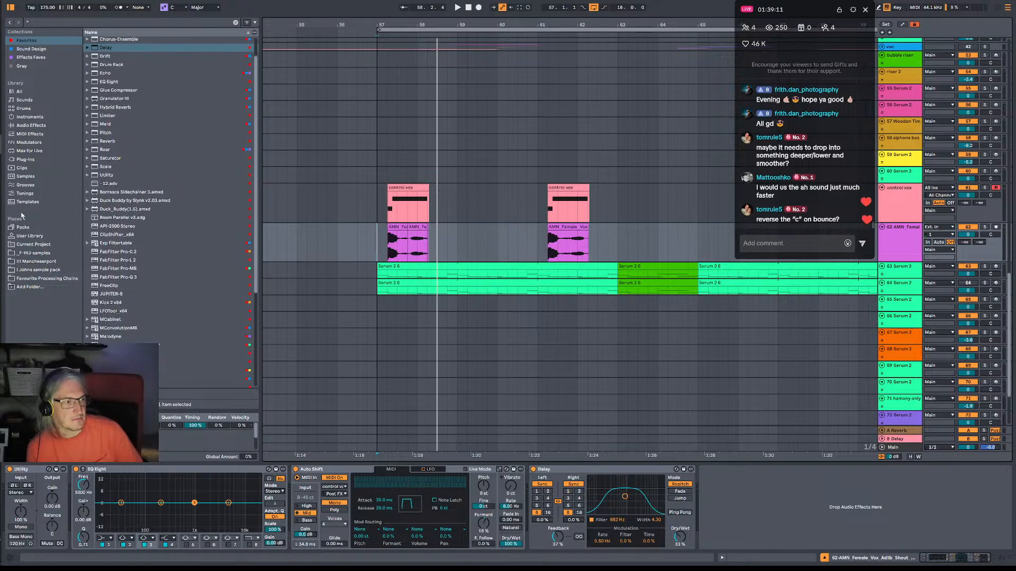
{"action": "left_click", "coordinate": [44, 255]}
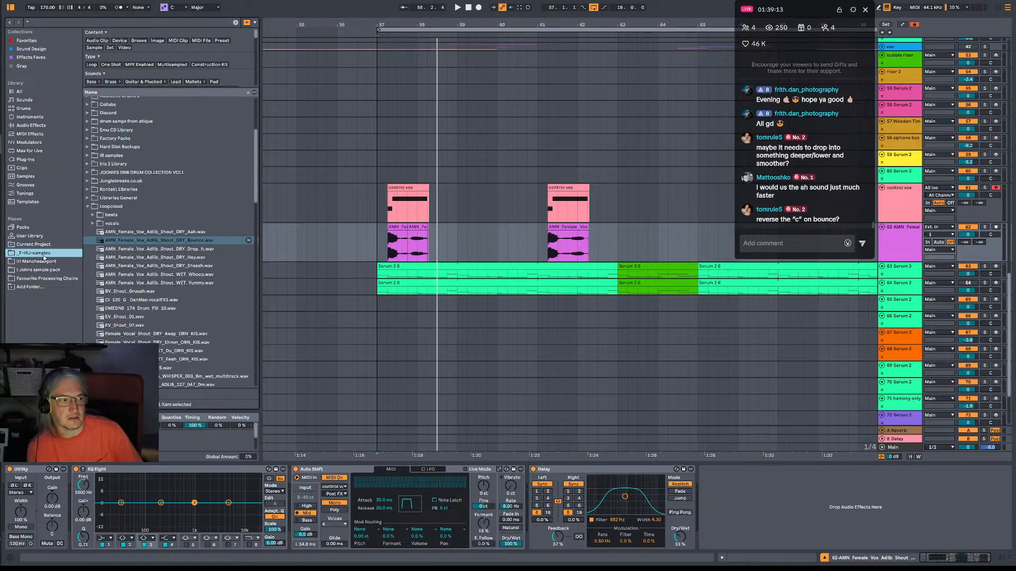
{"action": "left_click", "coordinate": [146, 235]}
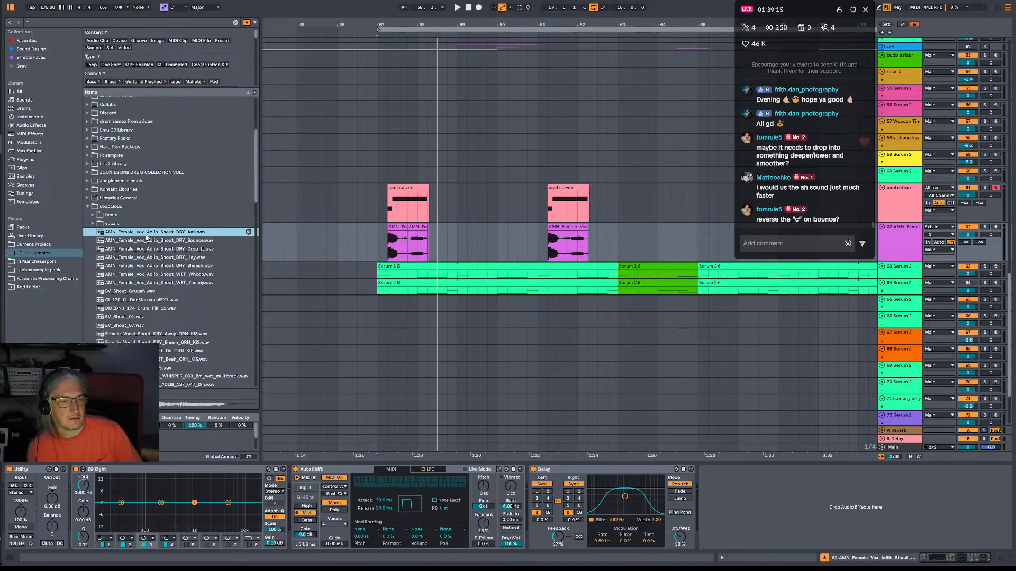
{"action": "left_click", "coordinate": [907, 247]}
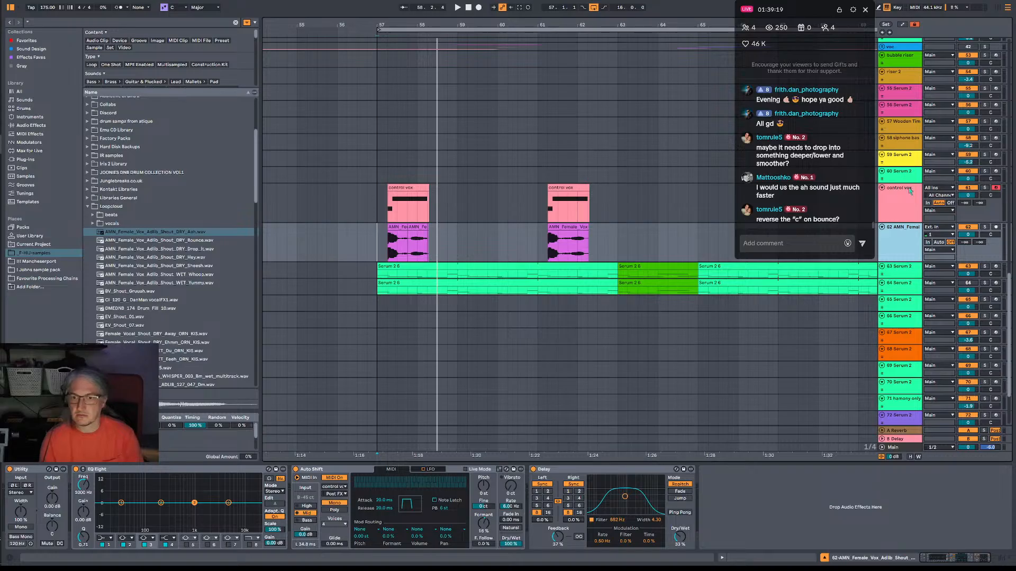
{"action": "key", "text": "ctrl+t"}
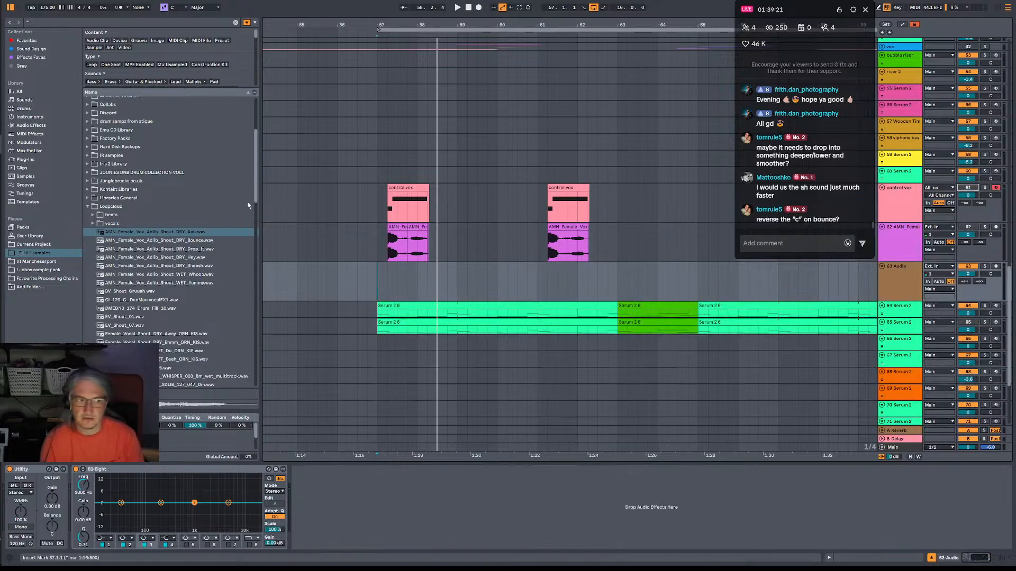
{"action": "left_click_drag", "start_coordinate": [157, 233], "coordinate": [388, 273]}
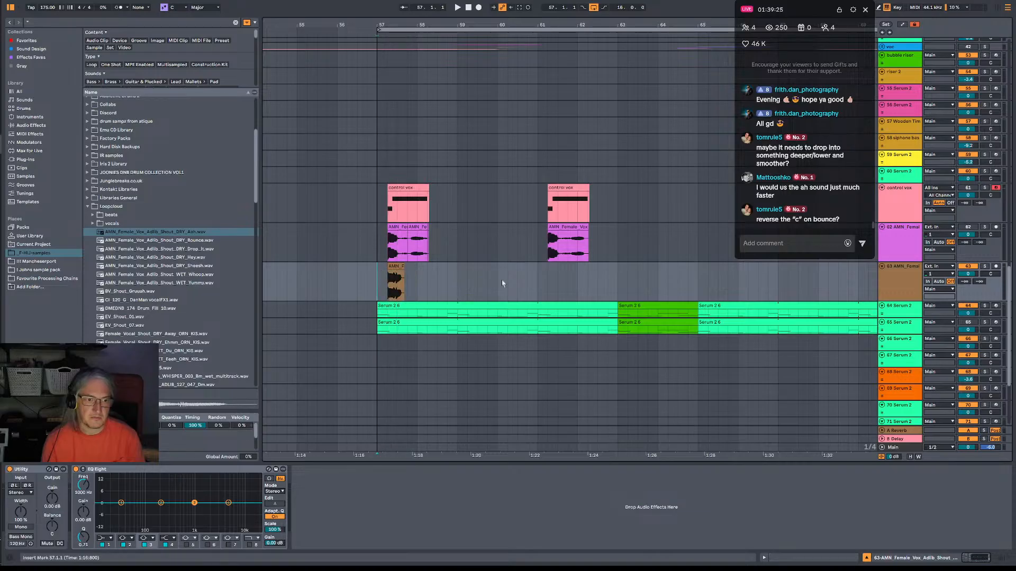
Audition the added shout against the existing vocals, lowering its track volume and opening its clip waveform.
{"action": "key", "text": "space"}
{"action": "key", "text": "space"}
{"action": "key", "text": "space"}
{"action": "mouse_move", "coordinate": [967, 274]}
{"action": "left_mouse_down"}
{"action": "mouse_move", "coordinate": [967, 291]}
{"action": "mouse_move", "coordinate": [967, 270]}
{"action": "left_mouse_up"}
{"action": "key", "text": "space"}
{"action": "double_click", "coordinate": [396, 266]}
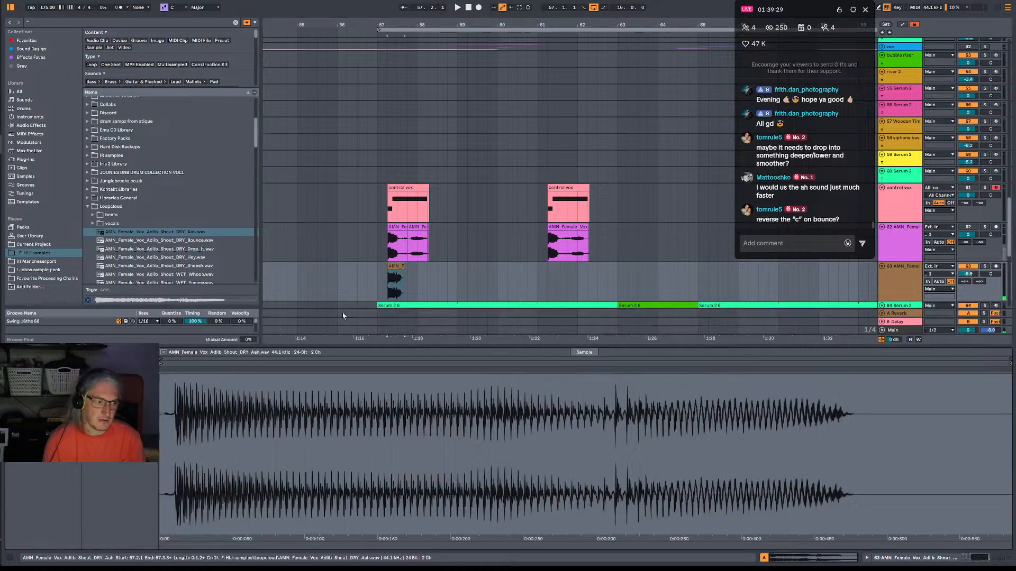
{"action": "key", "text": "space"}
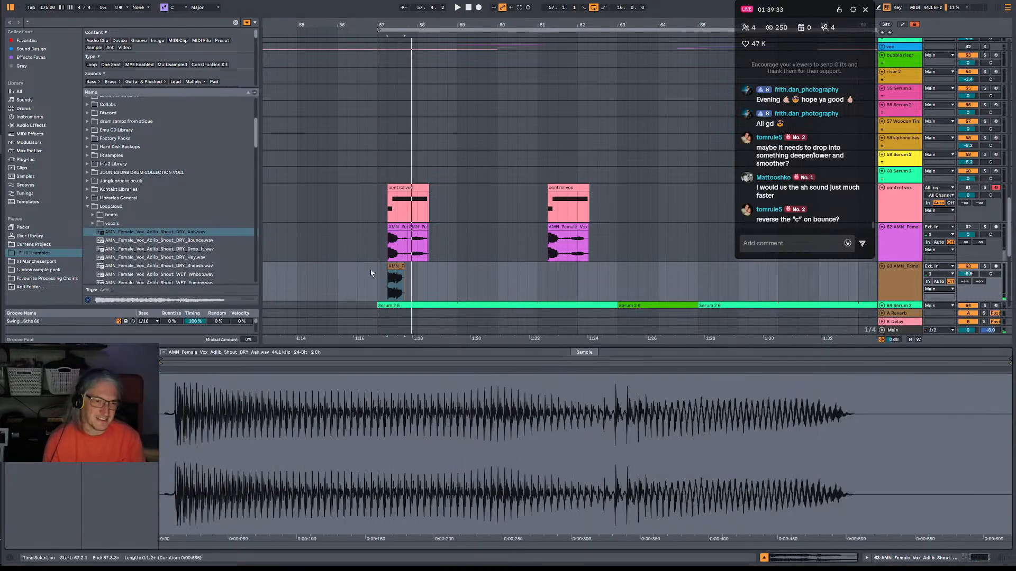
{"action": "key", "text": "space"}
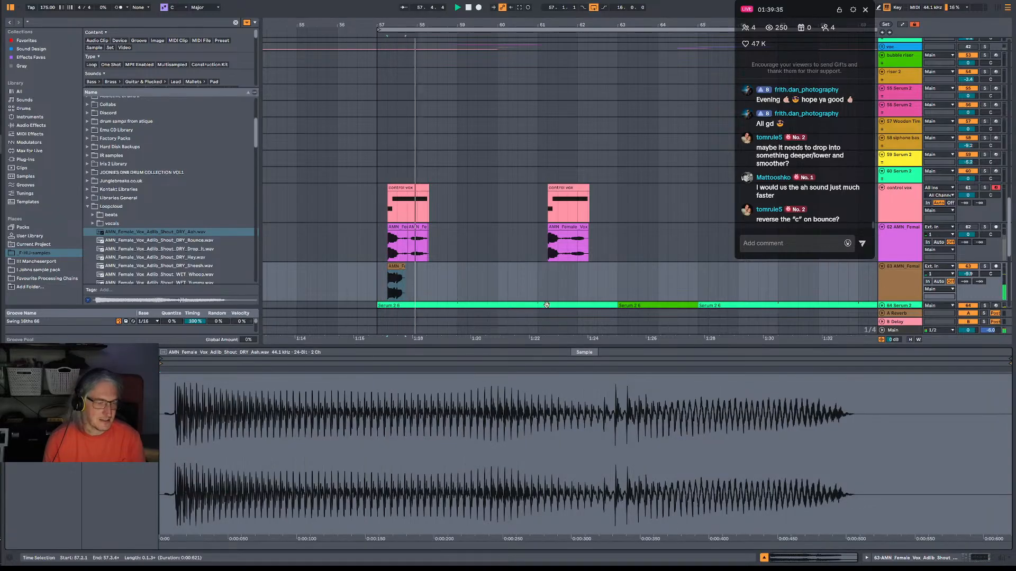
Lower the shout track's volume to -14.5 dB while listening to it in the arrangement.
{"action": "double_click", "coordinate": [906, 278]}
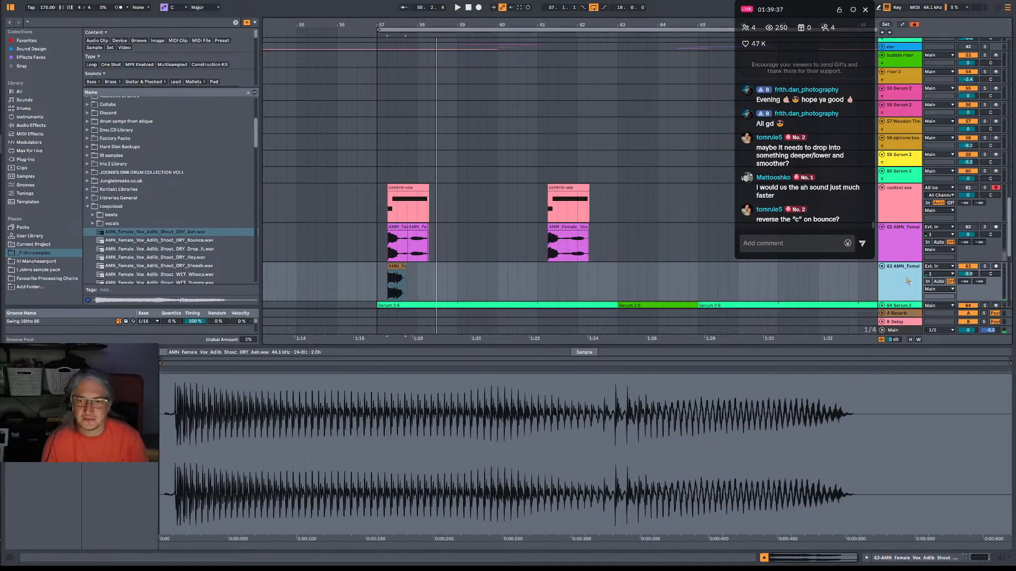
{"action": "scroll", "coordinate": [221, 166], "scroll_direction": "up", "scroll_amount": 4}
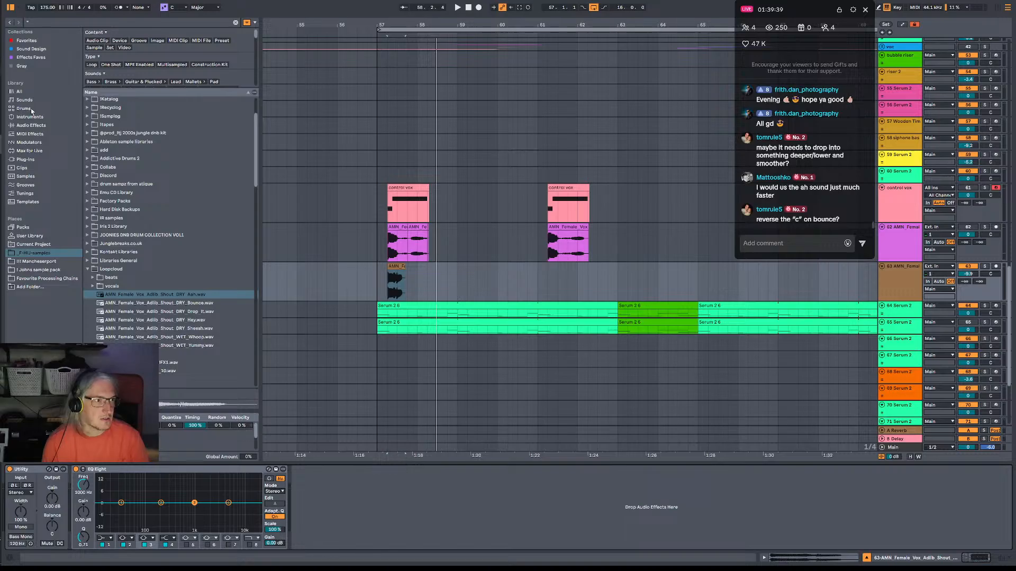
{"action": "left_click", "coordinate": [32, 125]}
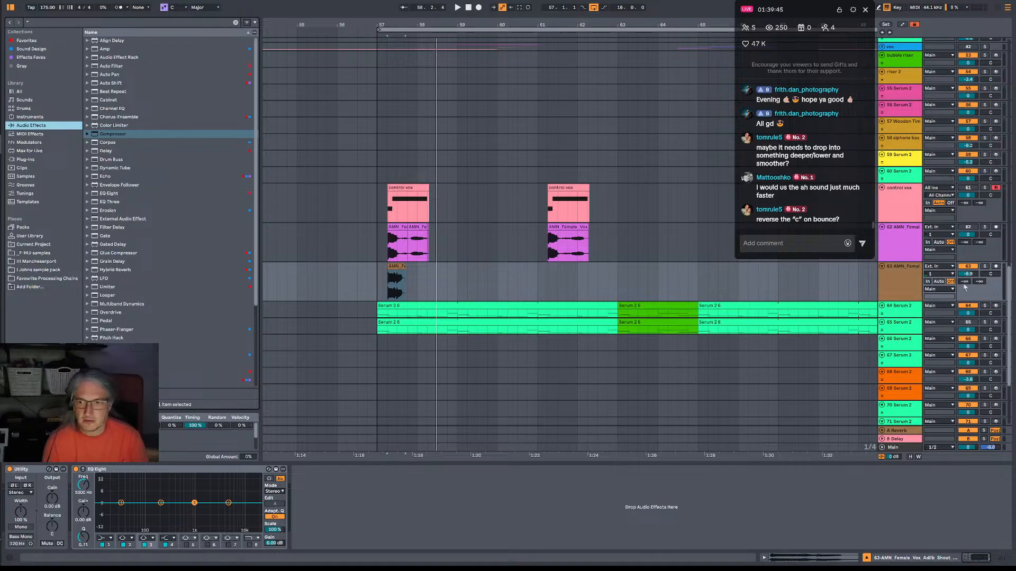
{"action": "left_click_drag", "start_coordinate": [963, 273], "coordinate": [963, 280]}
{"action": "key", "text": "space"}
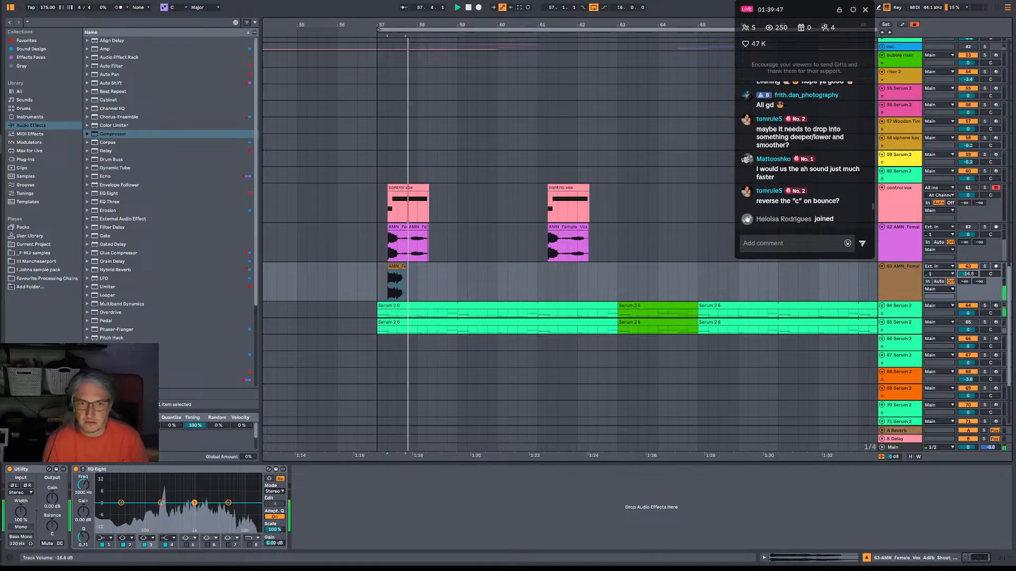
{"action": "key", "text": "space"}
{"action": "left_click", "coordinate": [382, 277]}
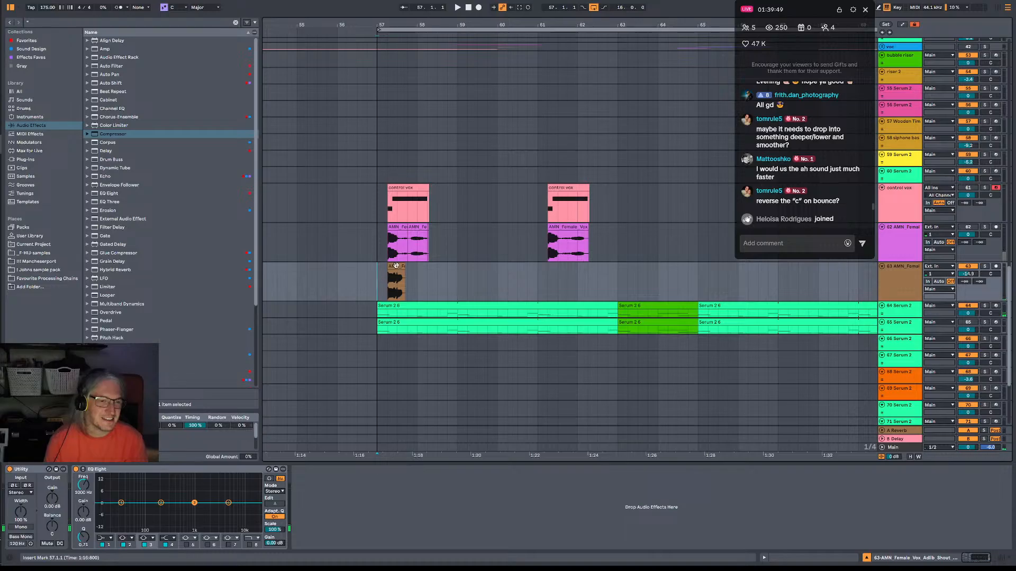
Add a Delay to the shout track with both sides synced to 8 sixteenths and Dry/Wet at 40%.
{"action": "left_click", "coordinate": [395, 265]}
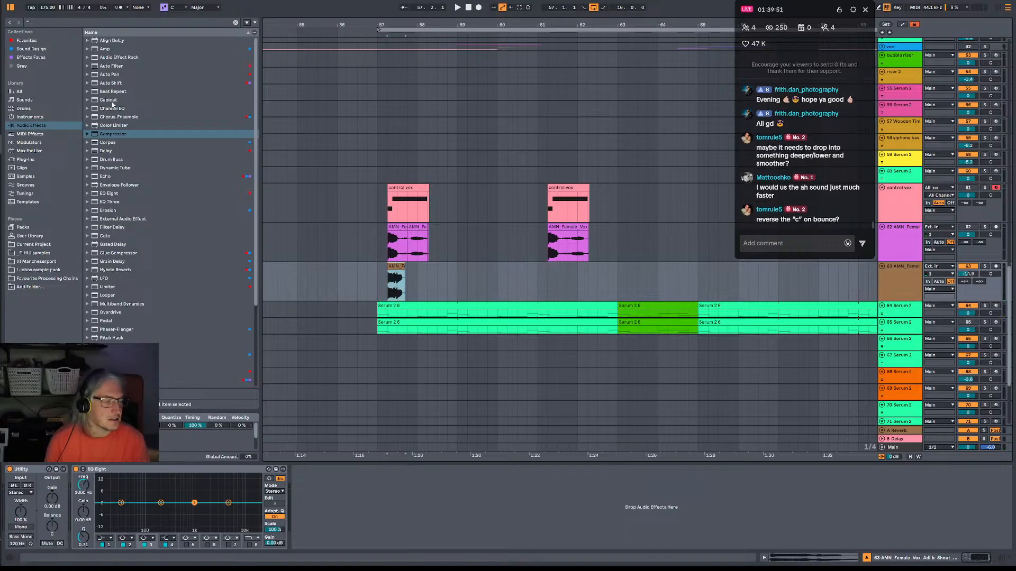
{"action": "left_click", "coordinate": [106, 150]}
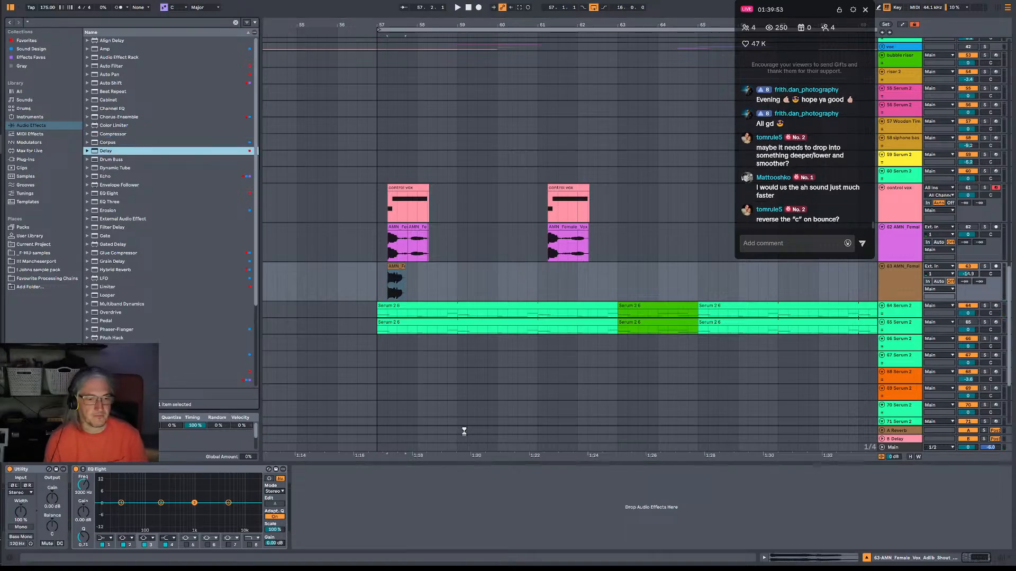
{"action": "key", "text": "space"}
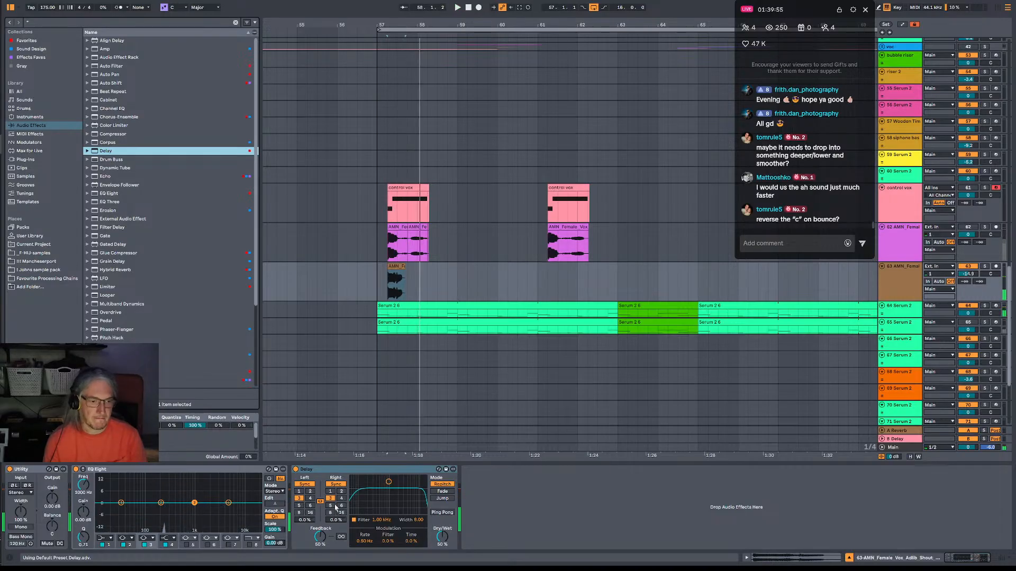
{"action": "left_click", "coordinate": [331, 513]}
{"action": "key", "text": "space"}
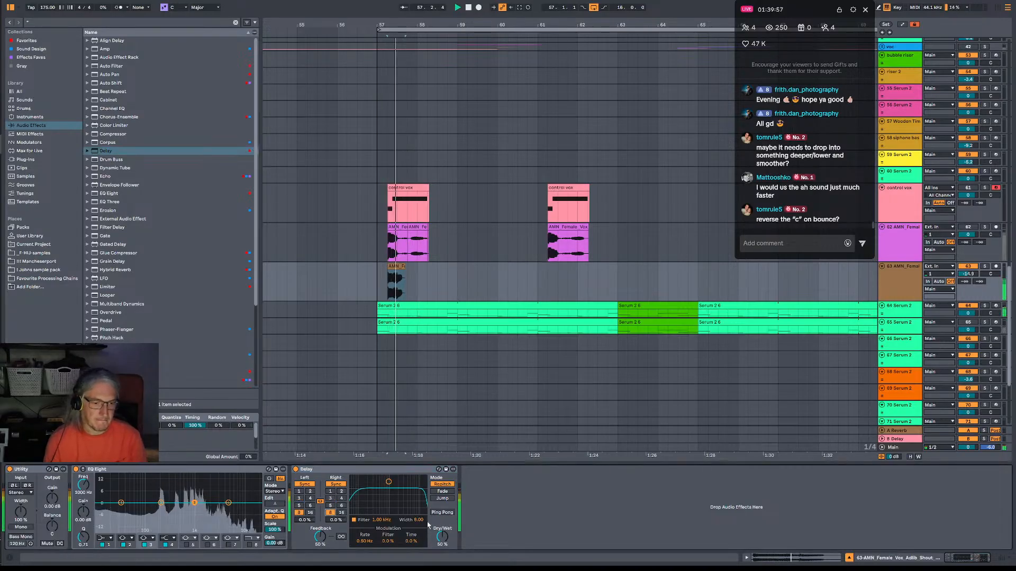
{"action": "left_click_drag", "start_coordinate": [442, 537], "coordinate": [442, 544]}
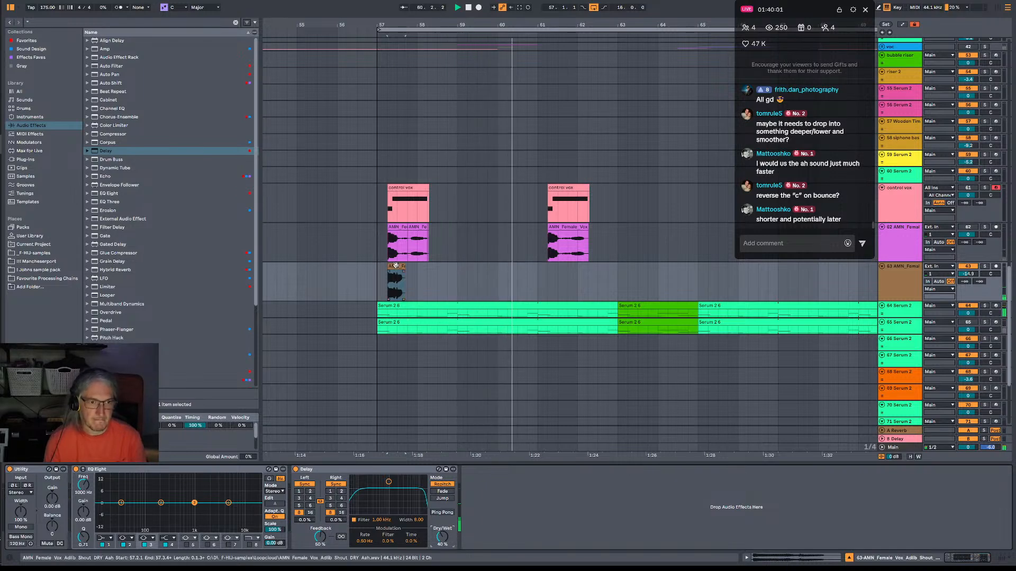
Copy the shout clip to 61.2.1, then deactivate that copy and the first control vox and female vox clips.
{"action": "left_click_drag", "start_coordinate": [400, 279], "coordinate": [558, 279]}
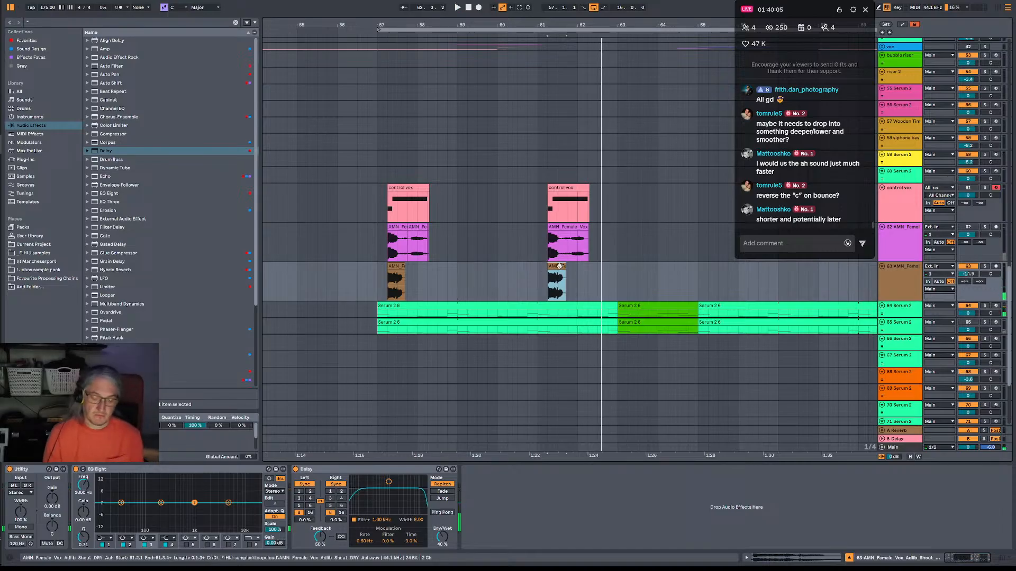
{"action": "key", "text": "space"}
{"action": "key", "text": "0"}
{"action": "left_click_drag", "start_coordinate": [459, 242], "coordinate": [356, 211]}
{"action": "key", "text": "0"}
Lower the female vox track's volume to -8.7 dB and play back the alternating vocals from before bar 57.
{"action": "left_click", "coordinate": [538, 211]}
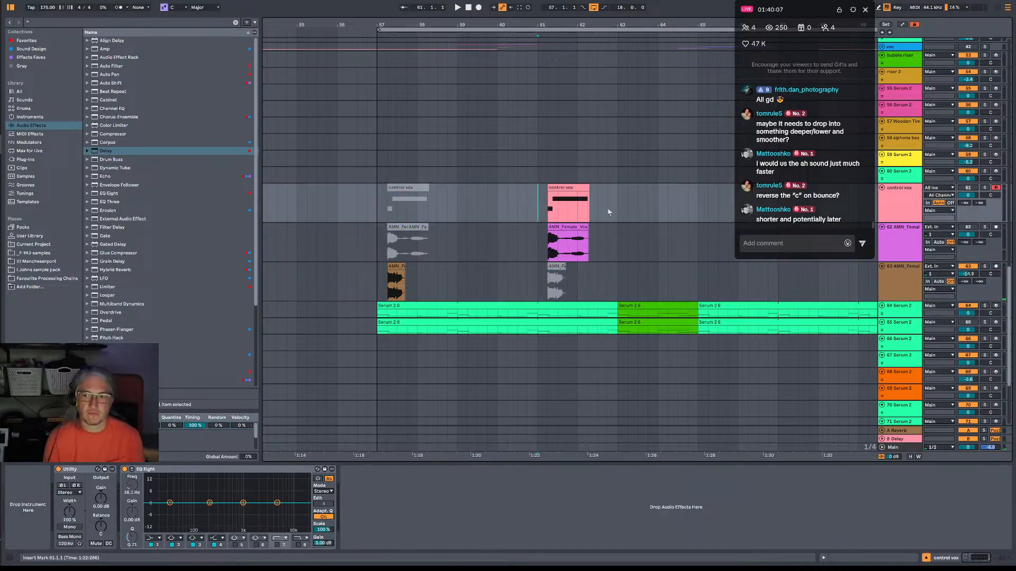
{"action": "key", "text": "space"}
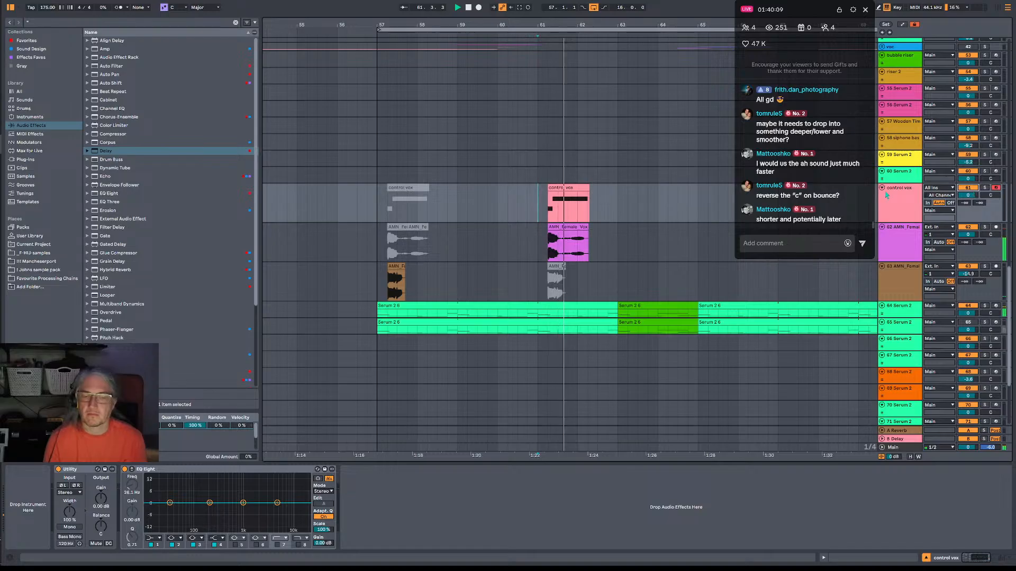
{"action": "key", "text": "space"}
{"action": "key", "text": "space"}
{"action": "left_click_drag", "start_coordinate": [968, 234], "coordinate": [968, 246]}
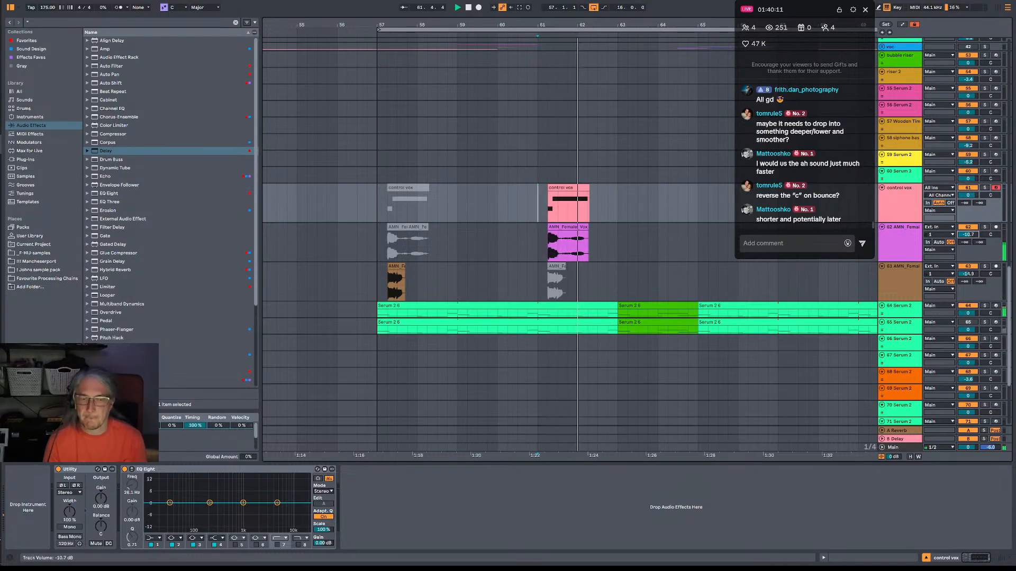
{"action": "key", "text": "space"}
{"action": "left_click", "coordinate": [361, 212], "text": "shift"}
{"action": "key", "text": "space"}
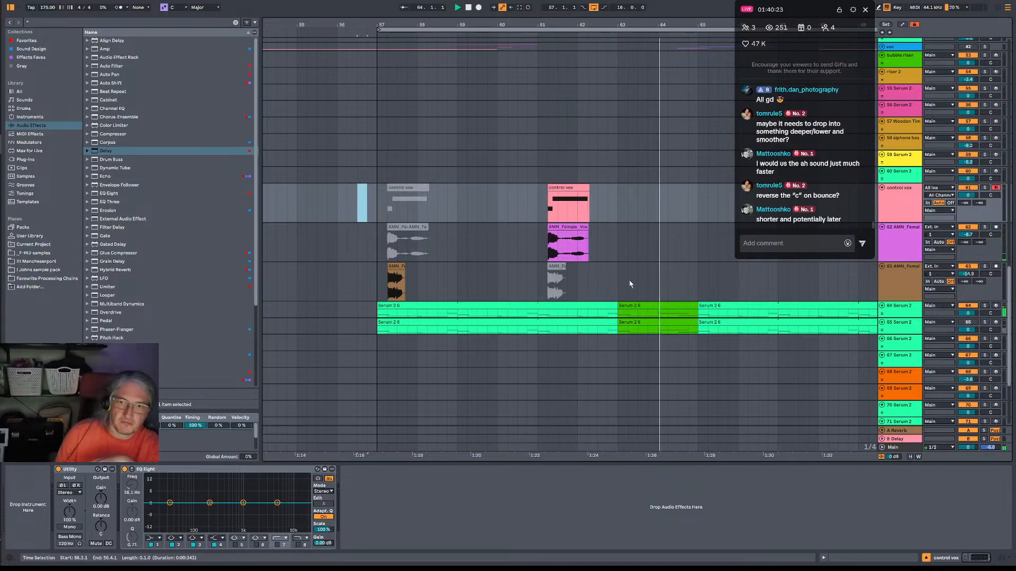
Duplicate the control vox, female vox and shout clips in the eight bars from 57 to 65 into the following eight bars.
{"action": "left_click_drag", "start_coordinate": [378, 201], "coordinate": [696, 315]}
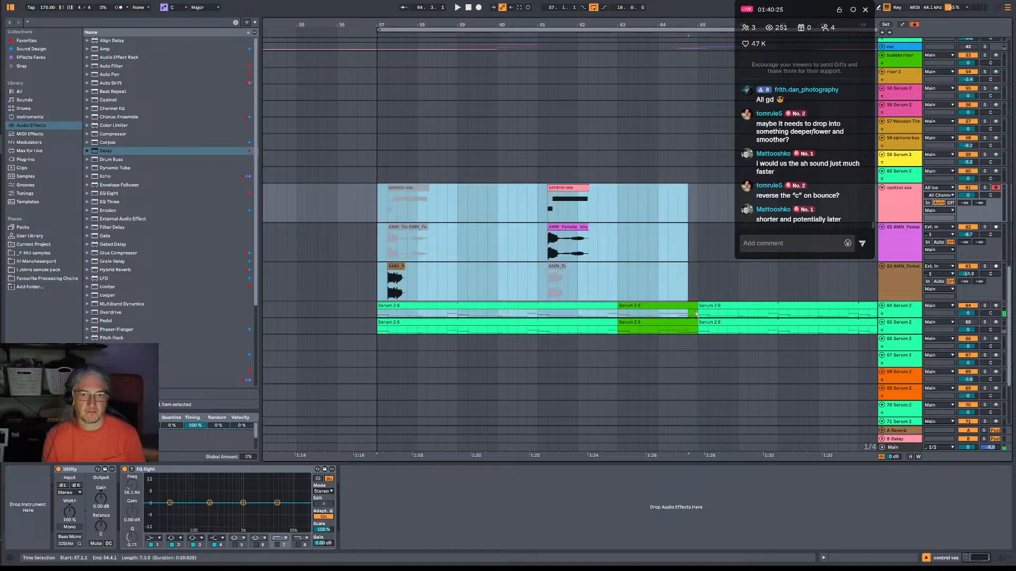
{"action": "left_click", "coordinate": [695, 299]}
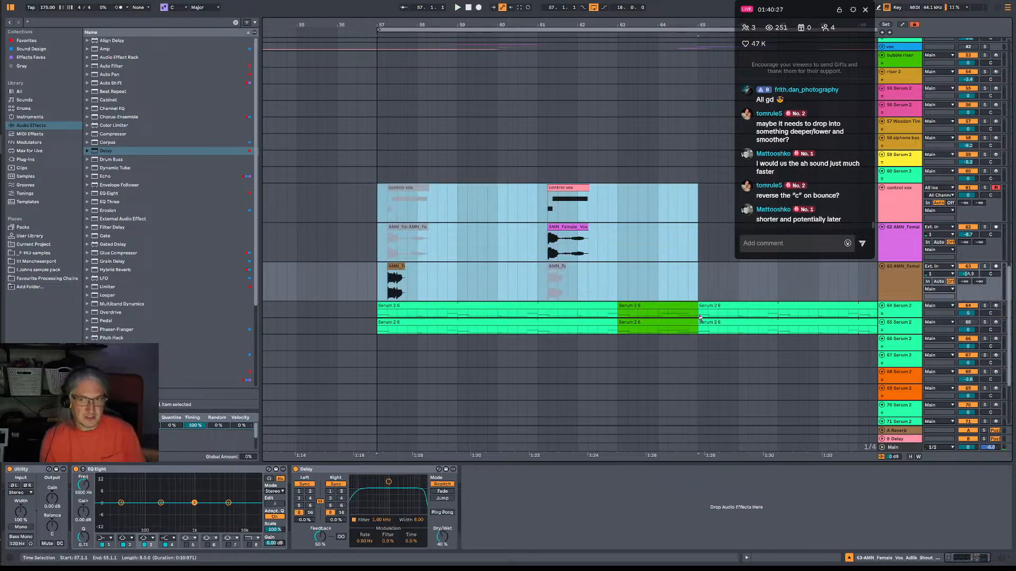
{"action": "key", "text": "ctrl+d"}
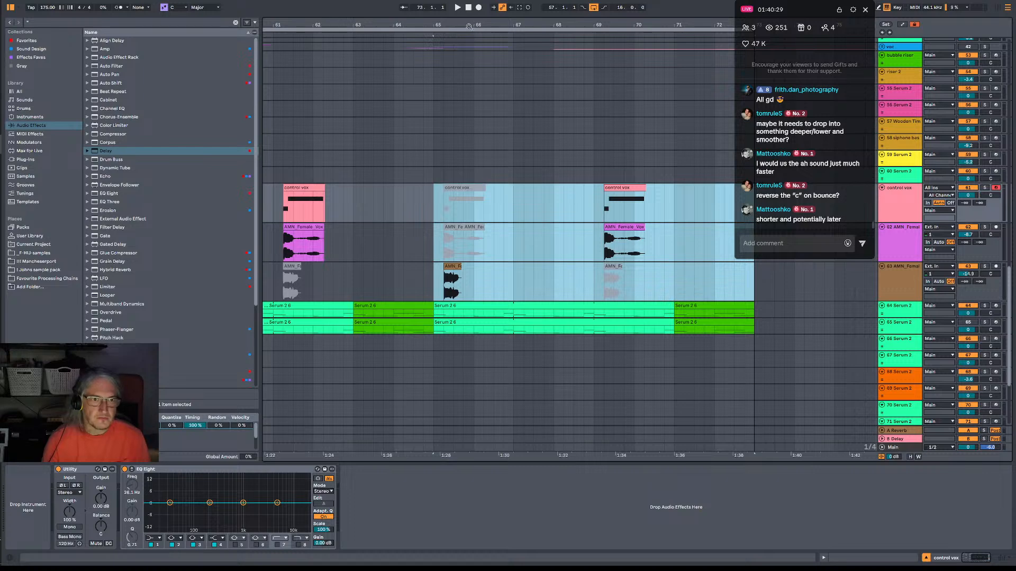
Duplicate the 64 Serum 2 track, then clear bars 57 to 65 on the copy and bars 65 to 73 on the original.
{"action": "left_click_drag", "start_coordinate": [468, 26], "coordinate": [469, 2]}
{"action": "left_click", "coordinate": [895, 306]}
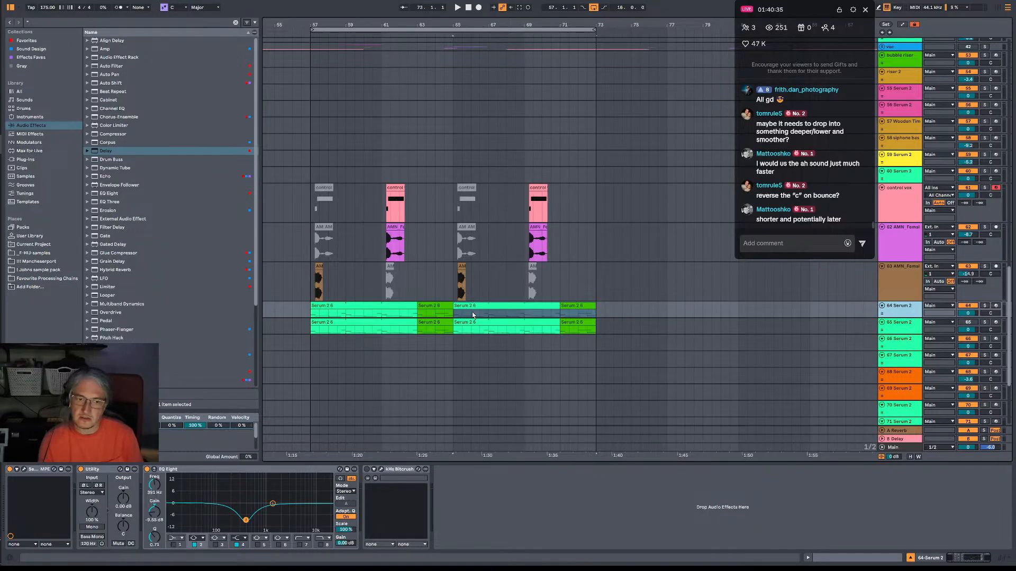
{"action": "key", "text": "ctrl+d"}
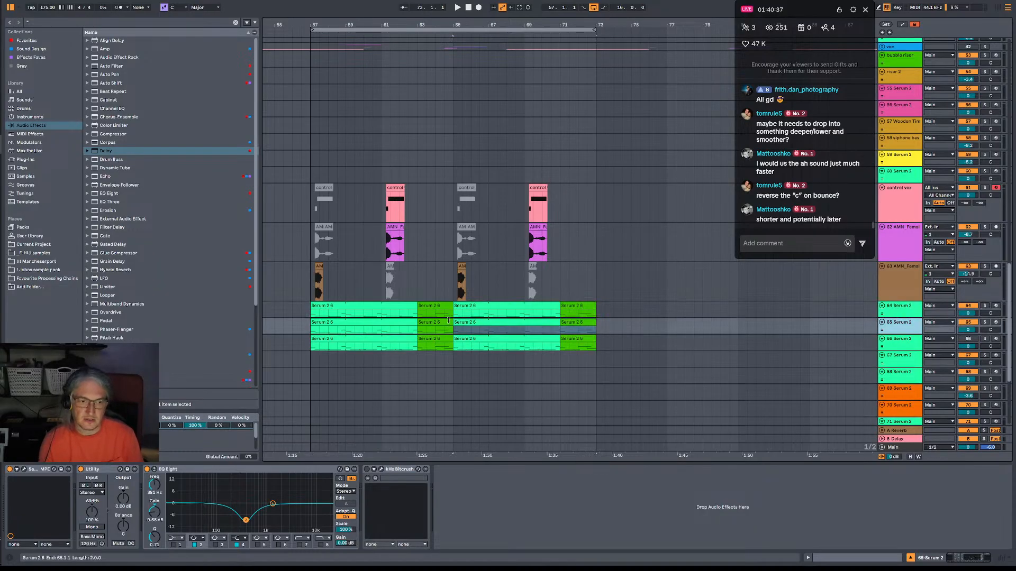
{"action": "left_click_drag", "start_coordinate": [454, 331], "coordinate": [313, 328]}
{"action": "key", "text": "Delete"}
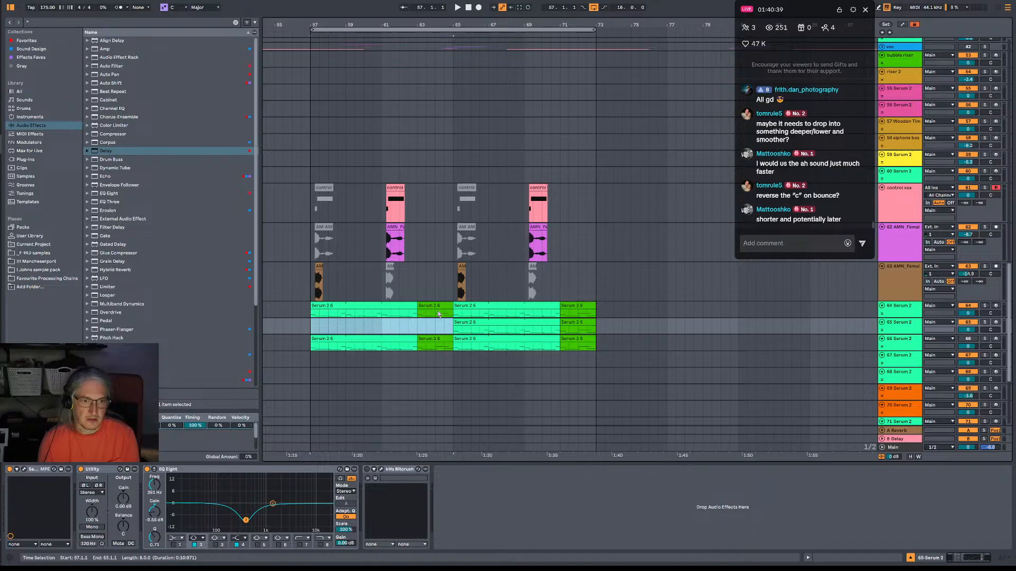
{"action": "left_click_drag", "start_coordinate": [451, 314], "coordinate": [632, 315]}
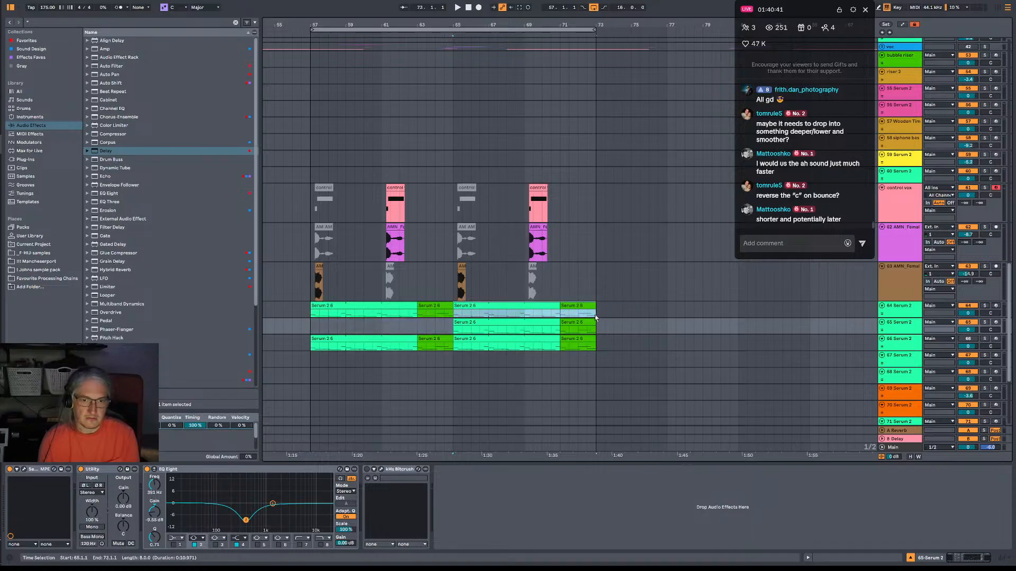
{"action": "key", "text": "Delete"}
Play the duplicated part from bar 65 and compare its Serum 2 sound with Filter 1 off and on.
{"action": "key", "text": "space"}
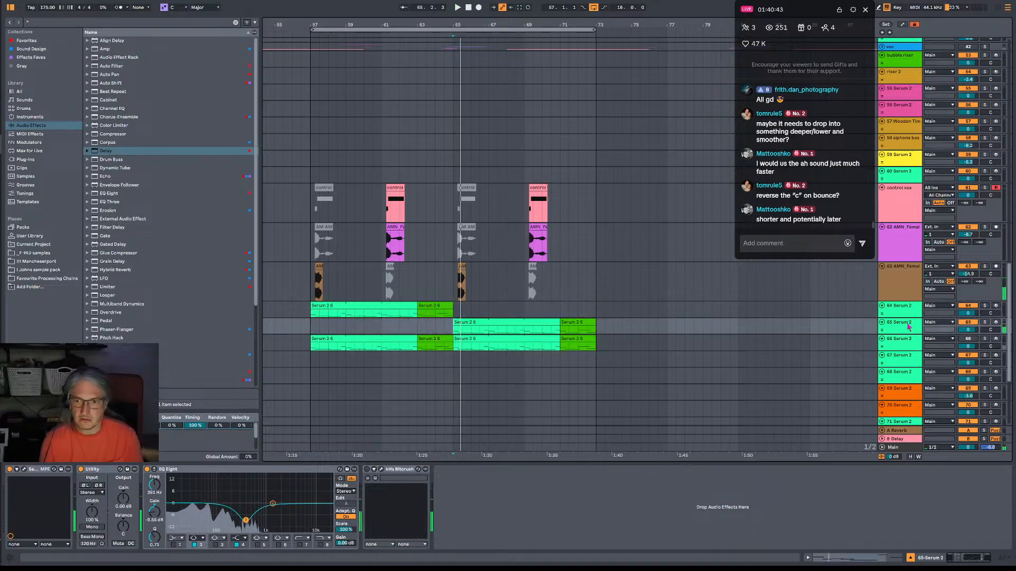
{"action": "left_click", "coordinate": [24, 470]}
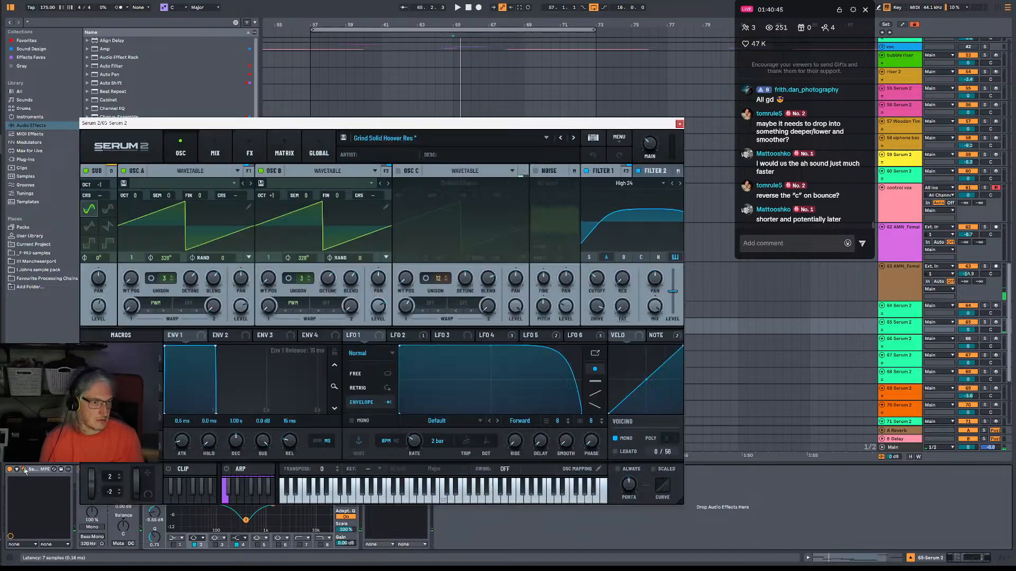
{"action": "left_click", "coordinate": [603, 171]}
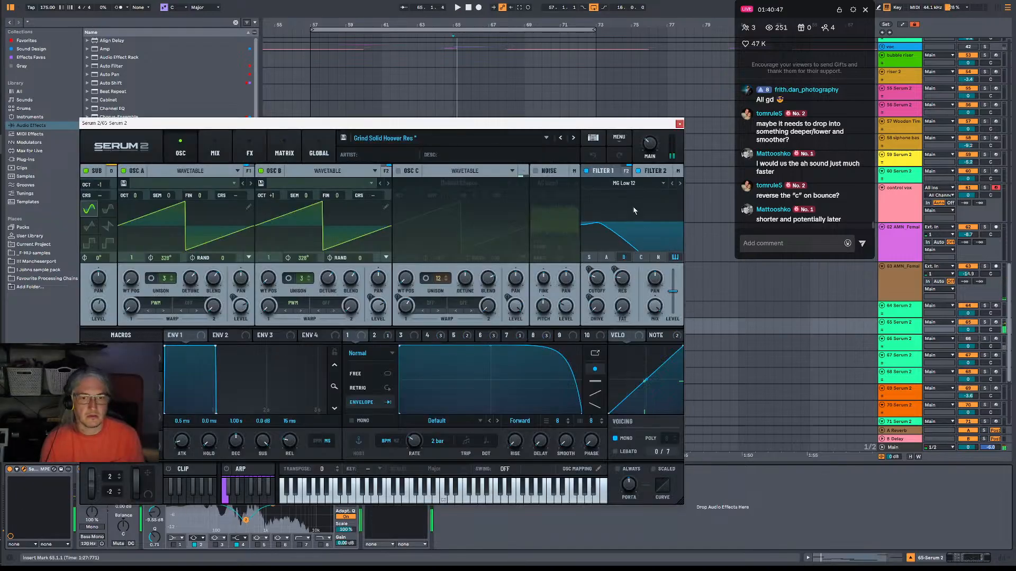
{"action": "left_click", "coordinate": [650, 172]}
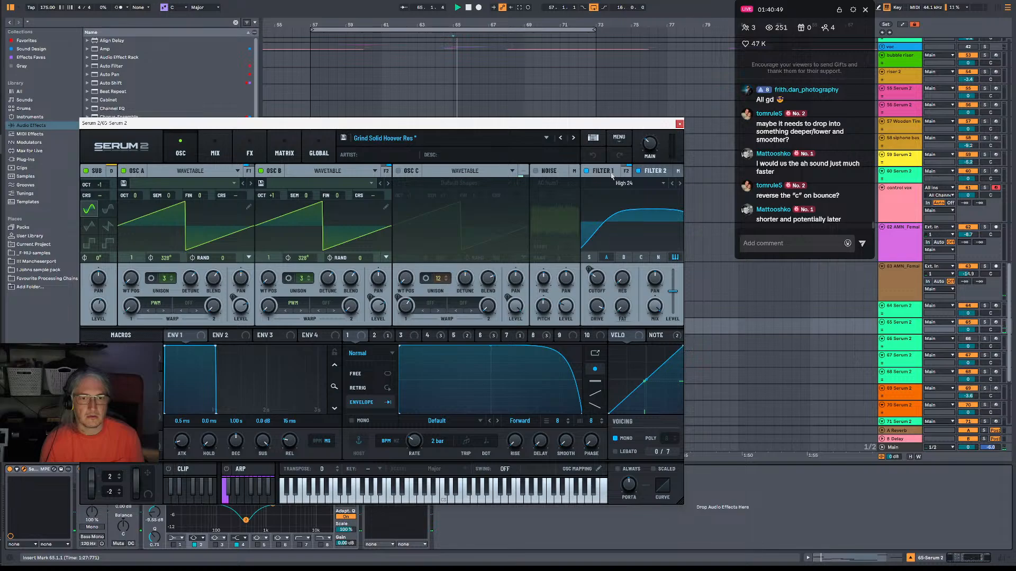
{"action": "left_click", "coordinate": [587, 171]}
{"action": "key", "text": "space"}
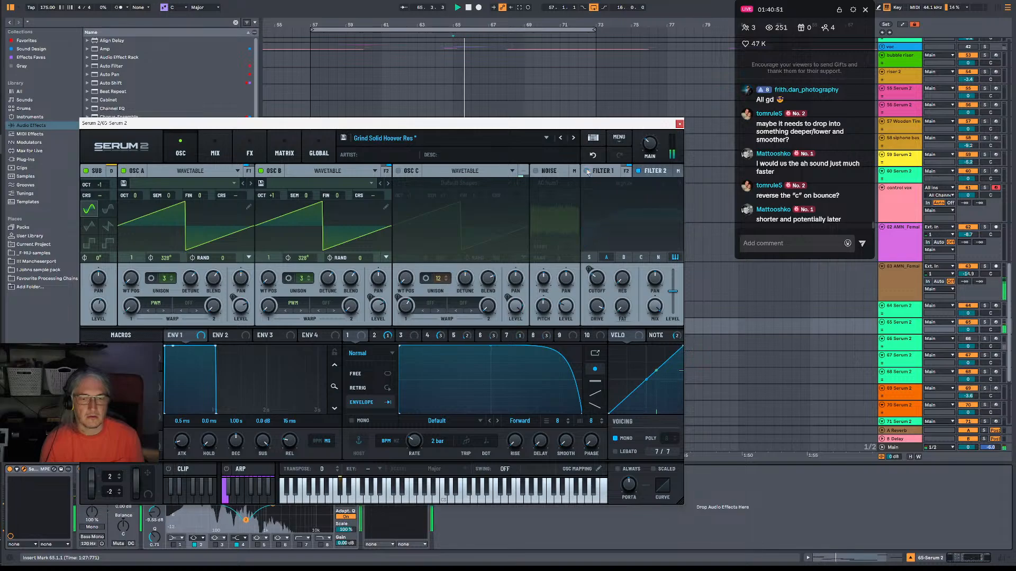
{"action": "left_click", "coordinate": [587, 171]}
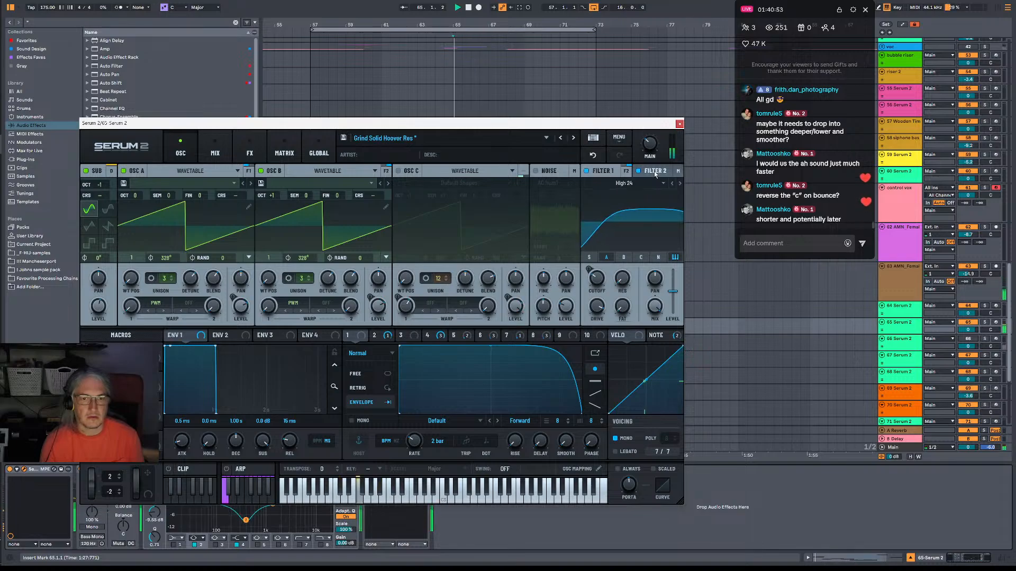
{"action": "left_click", "coordinate": [602, 171]}
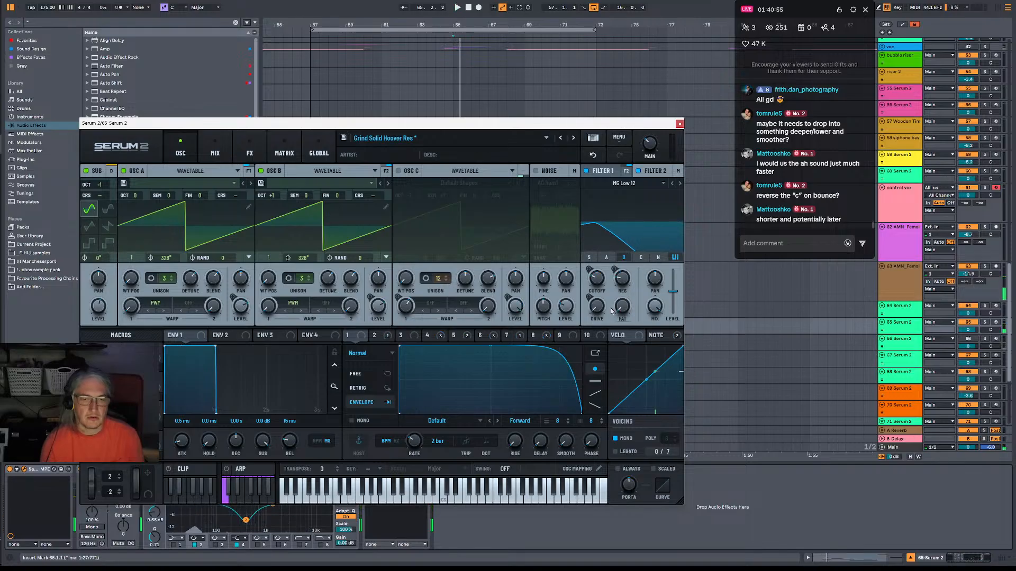
Audition the patch's effects chain by toggling the Equalizer and the Phs 48+ filter during playback, restoring their original states.
{"action": "left_click", "coordinate": [215, 152]}
{"action": "left_click", "coordinate": [248, 152]}
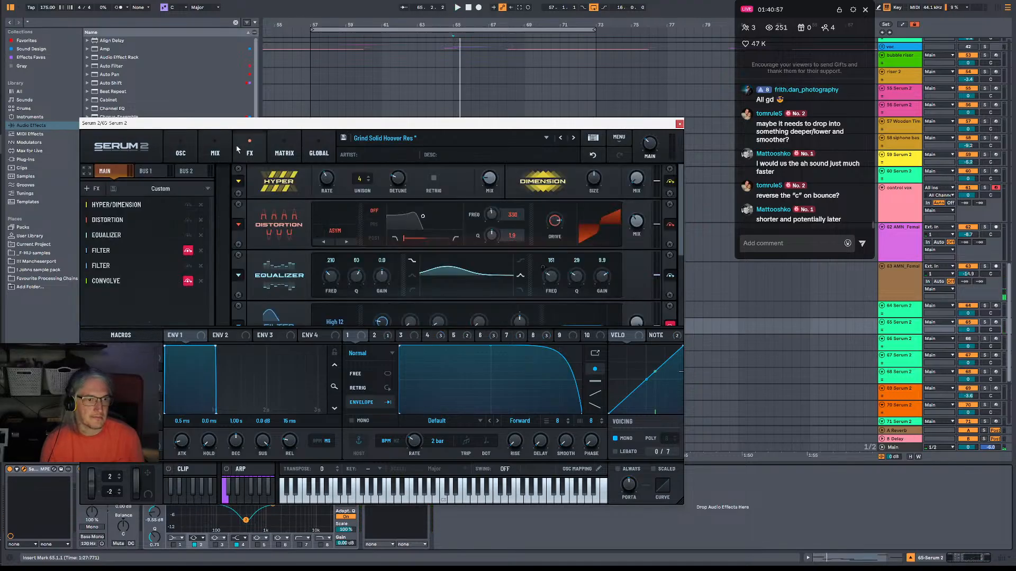
{"action": "key", "text": "space"}
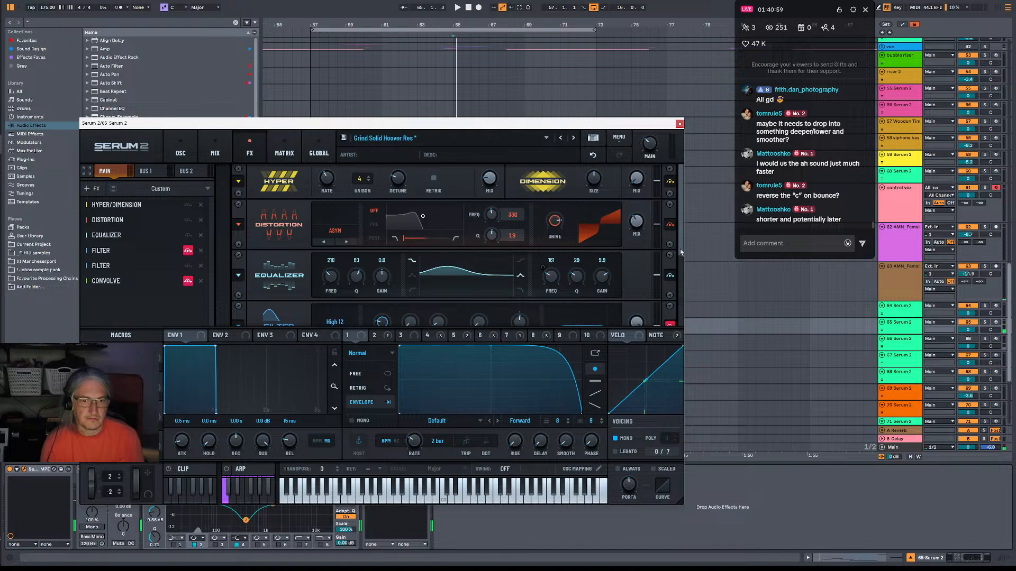
{"action": "left_click", "coordinate": [669, 276]}
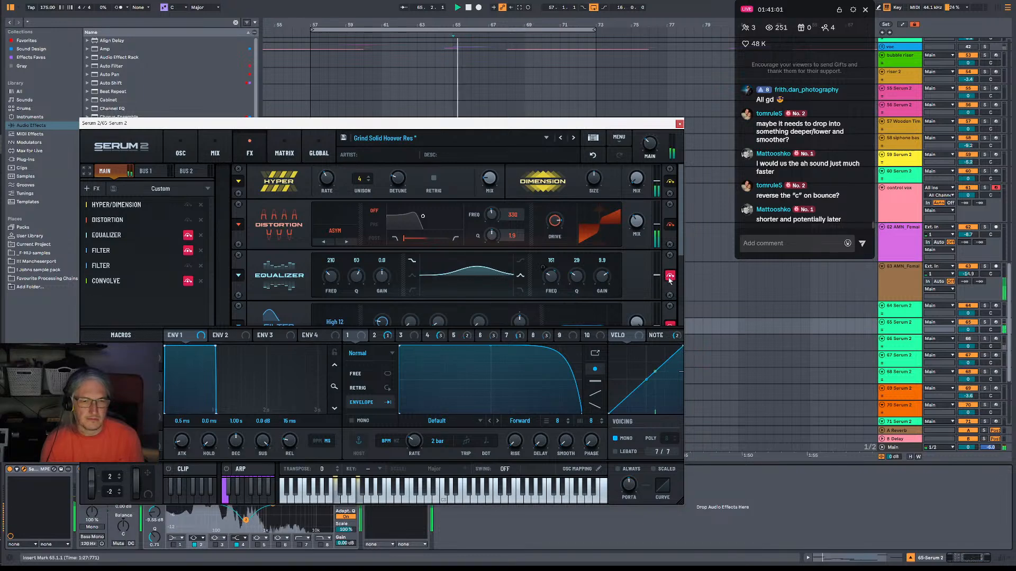
{"action": "left_click", "coordinate": [670, 275]}
{"action": "scroll", "coordinate": [672, 291], "scroll_direction": "down", "scroll_amount": 3}
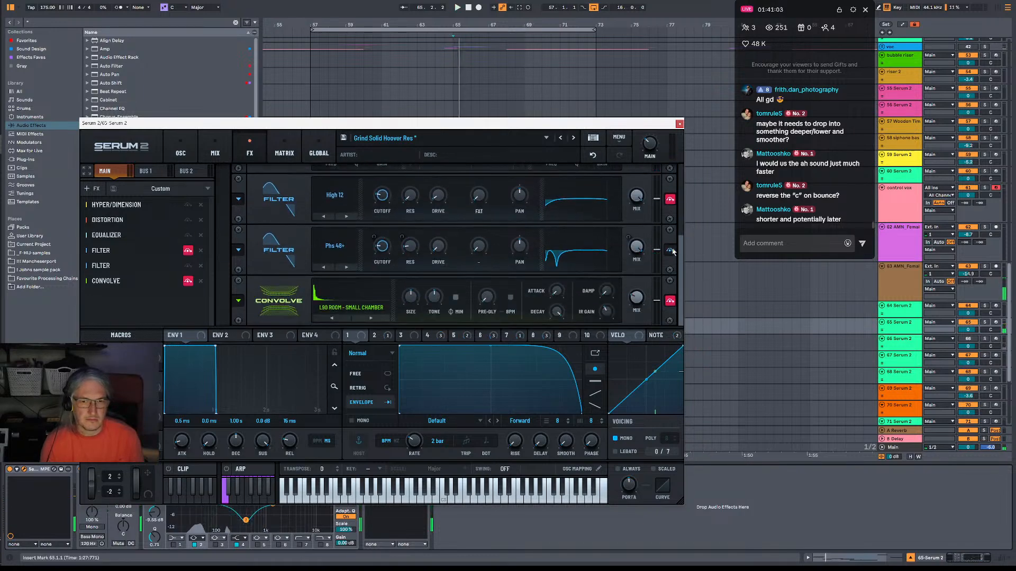
{"action": "left_click", "coordinate": [671, 251]}
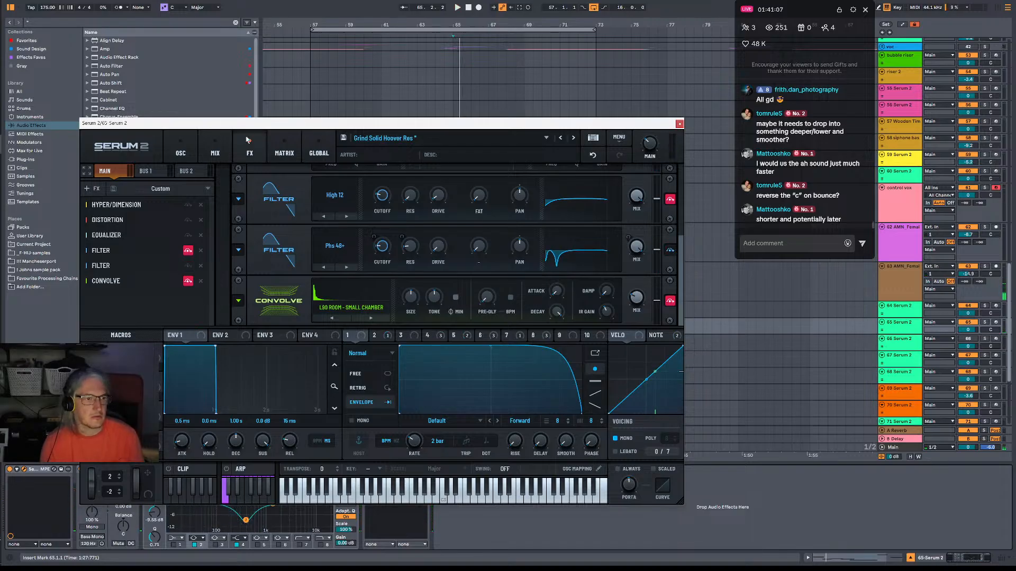
Set Filter 2's frequency to 112 Hz and LFO 8's modulation of it to 18%, then close the synth window.
{"action": "left_click", "coordinate": [219, 147]}
{"action": "left_click", "coordinate": [180, 150]}
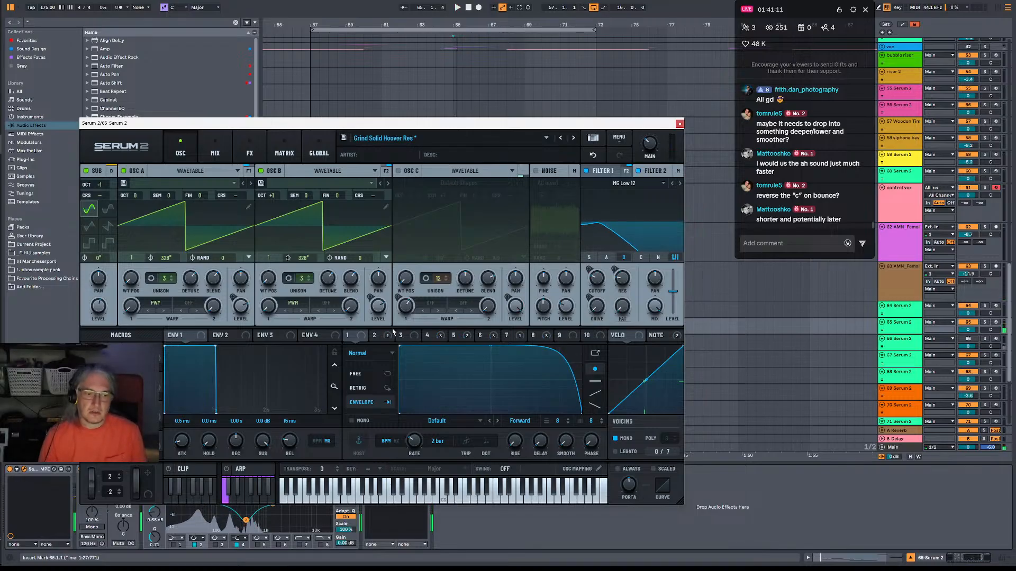
{"action": "key", "text": "space"}
{"action": "left_click_drag", "start_coordinate": [596, 287], "coordinate": [599, 292]}
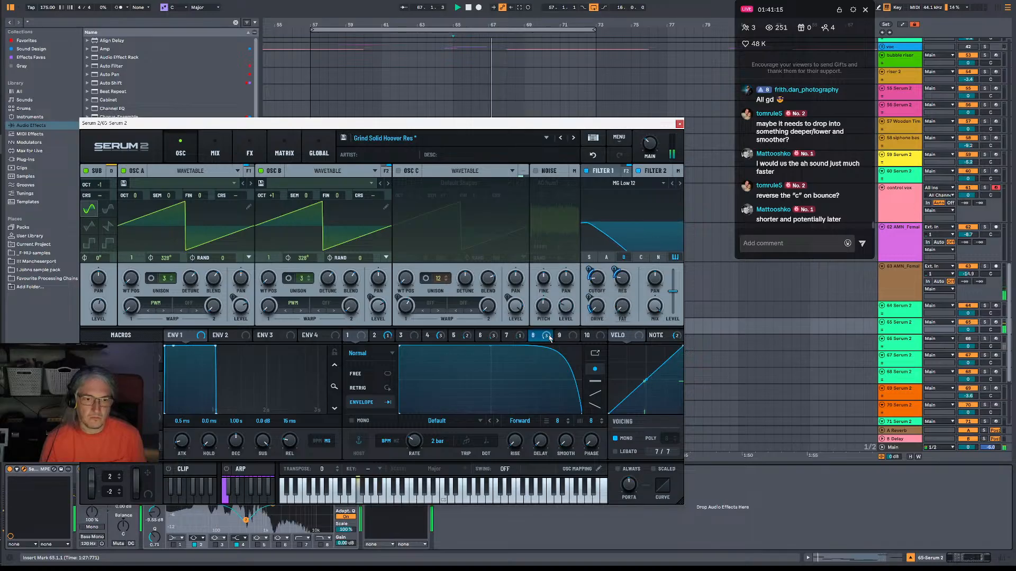
{"action": "left_click", "coordinate": [532, 335]}
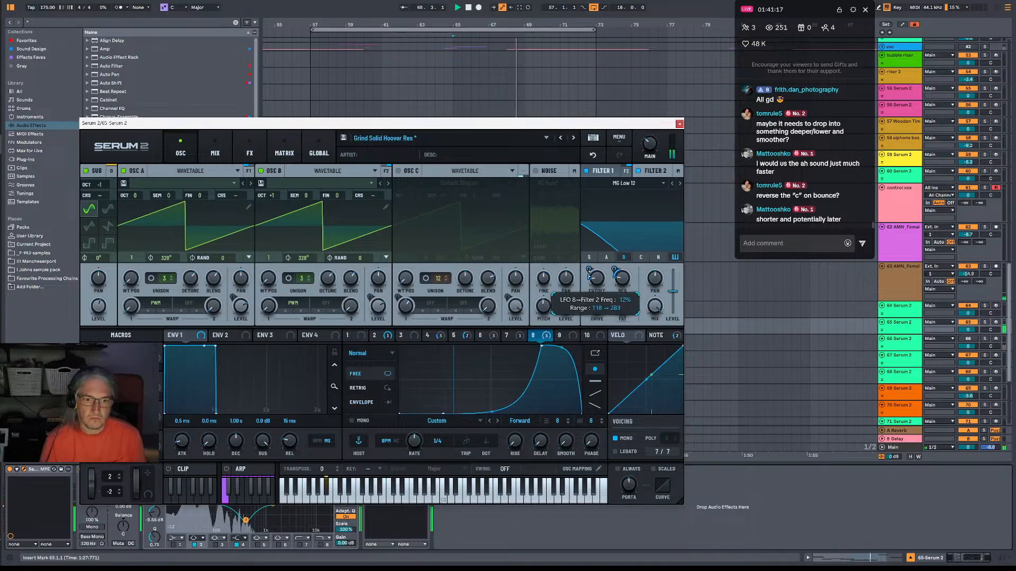
{"action": "mouse_move", "coordinate": [599, 289]}
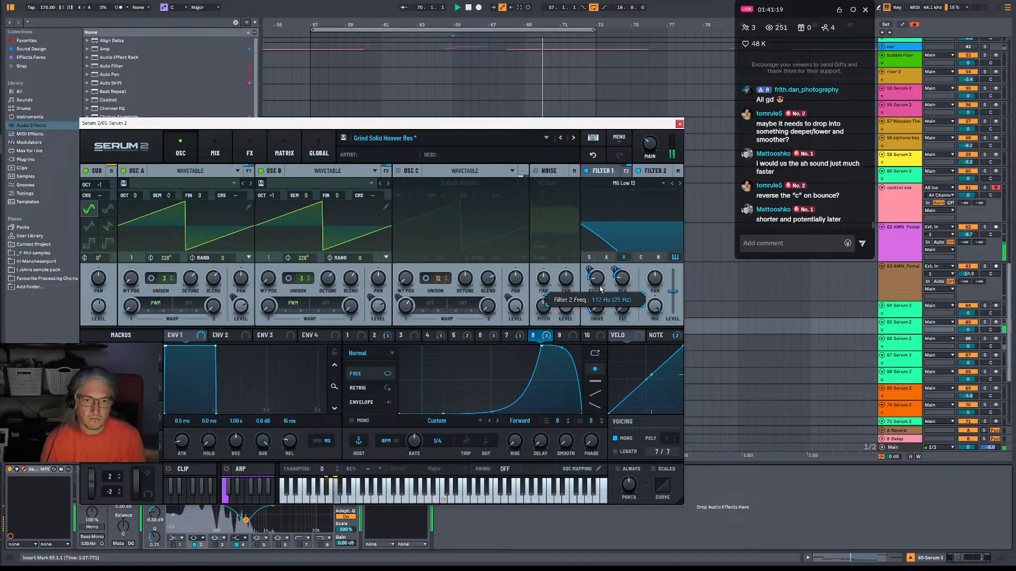
{"action": "mouse_move", "coordinate": [590, 269]}
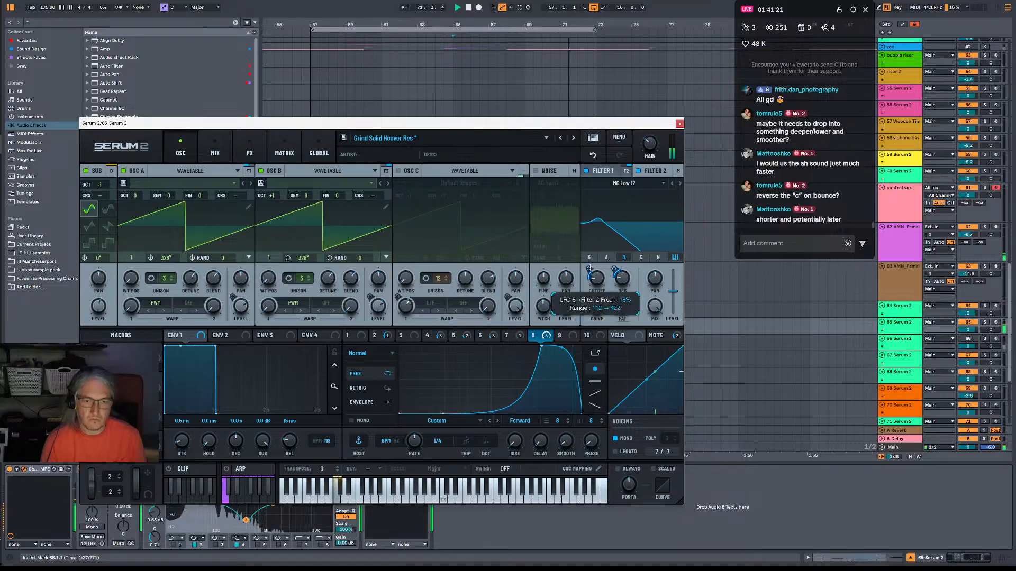
{"action": "left_click", "coordinate": [681, 125]}
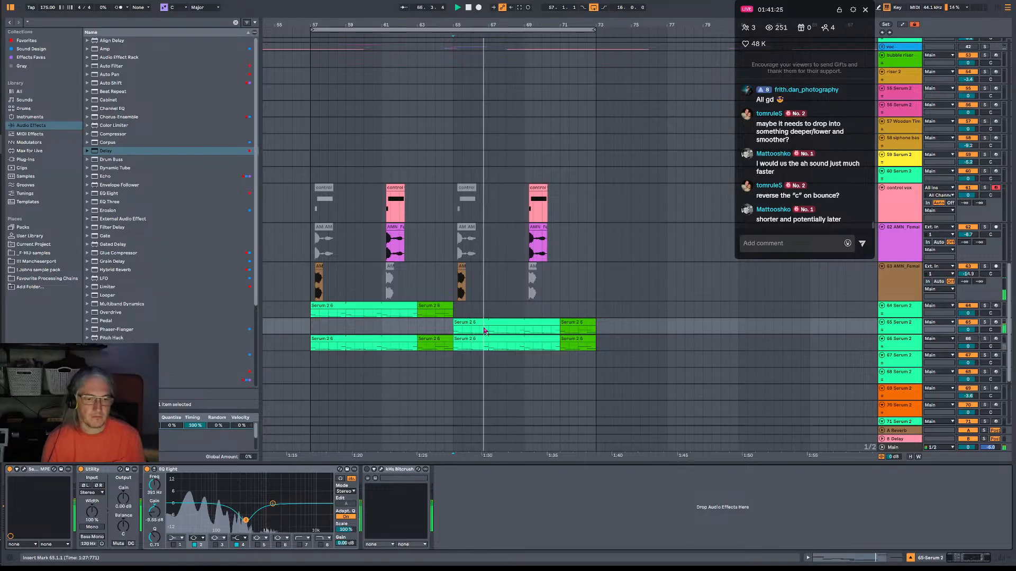
Copy the bounced Beard Kit clip at 66.3.1 to 60.3.1 and 64.3.1, restarting playback from bar 57.
{"action": "scroll", "coordinate": [529, 212], "scroll_direction": "up", "scroll_amount": 15}
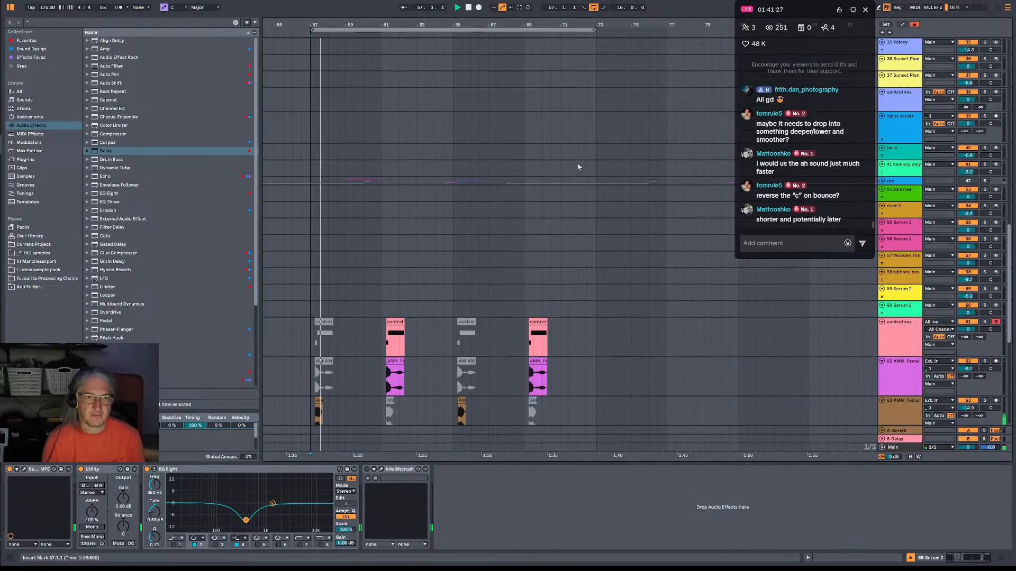
{"action": "scroll", "coordinate": [580, 157], "scroll_direction": "up", "scroll_amount": 15}
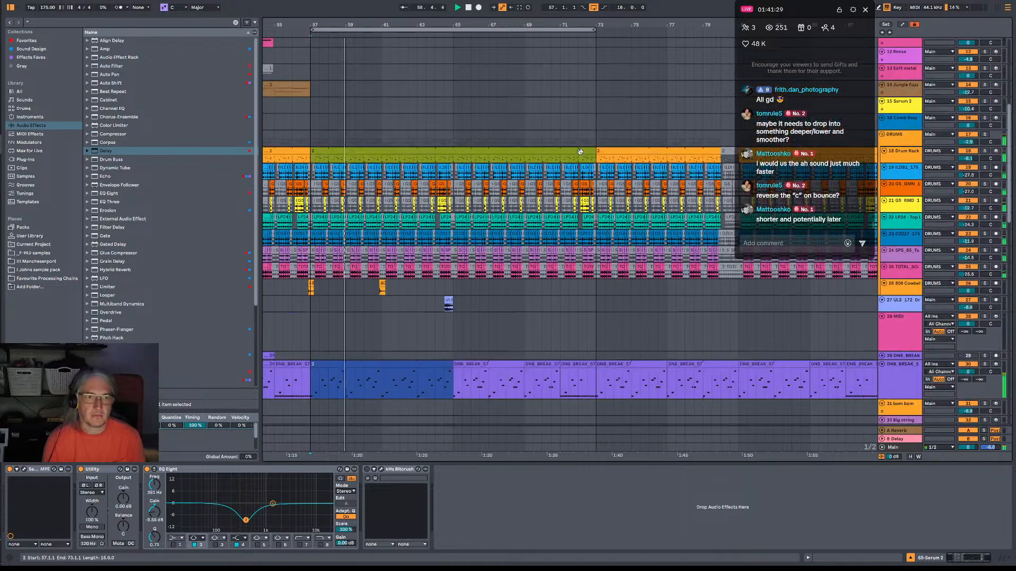
{"action": "scroll", "coordinate": [580, 149], "scroll_direction": "up", "scroll_amount": 3}
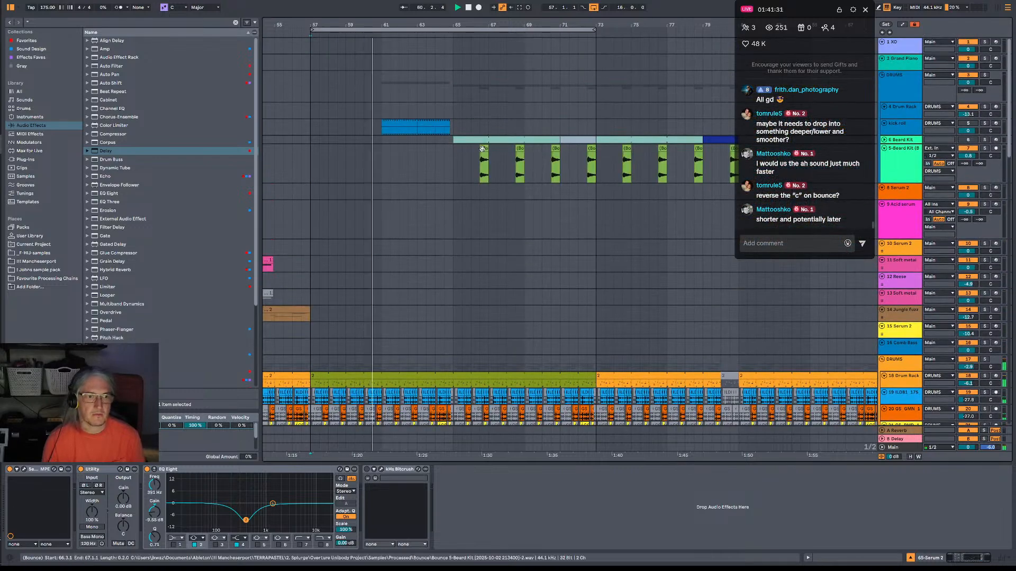
{"action": "left_click_drag", "start_coordinate": [483, 149], "coordinate": [376, 159]}
{"action": "left_click", "coordinate": [313, 160]}
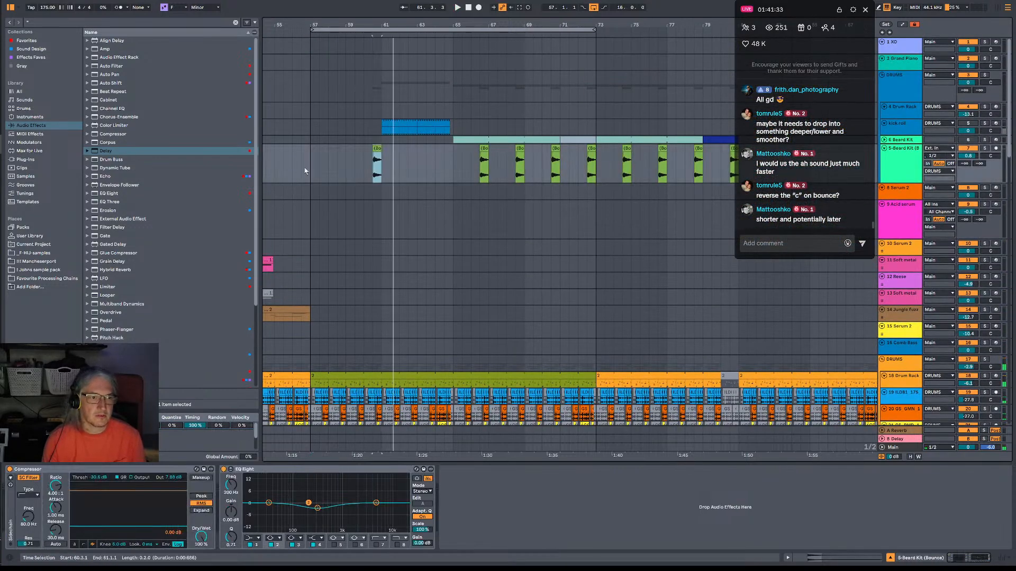
{"action": "key", "text": "space"}
{"action": "key", "text": "space"}
{"action": "left_click_drag", "start_coordinate": [483, 149], "coordinate": [449, 157]}
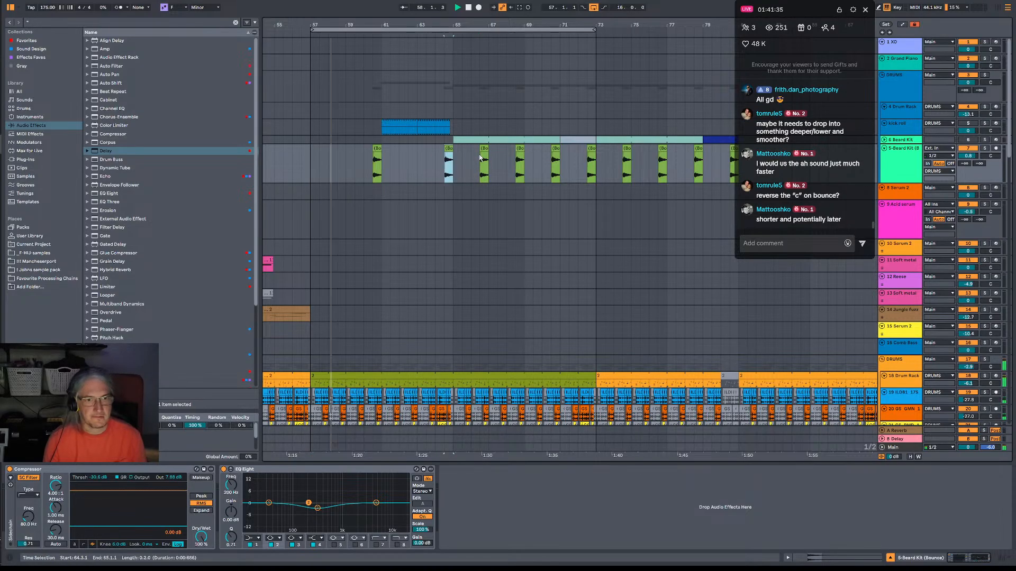
Delete the bounced Beard Kit clips at 66.3.1 and 70.3.1.
{"action": "left_click", "coordinate": [485, 148]}
{"action": "key", "text": "Delete"}
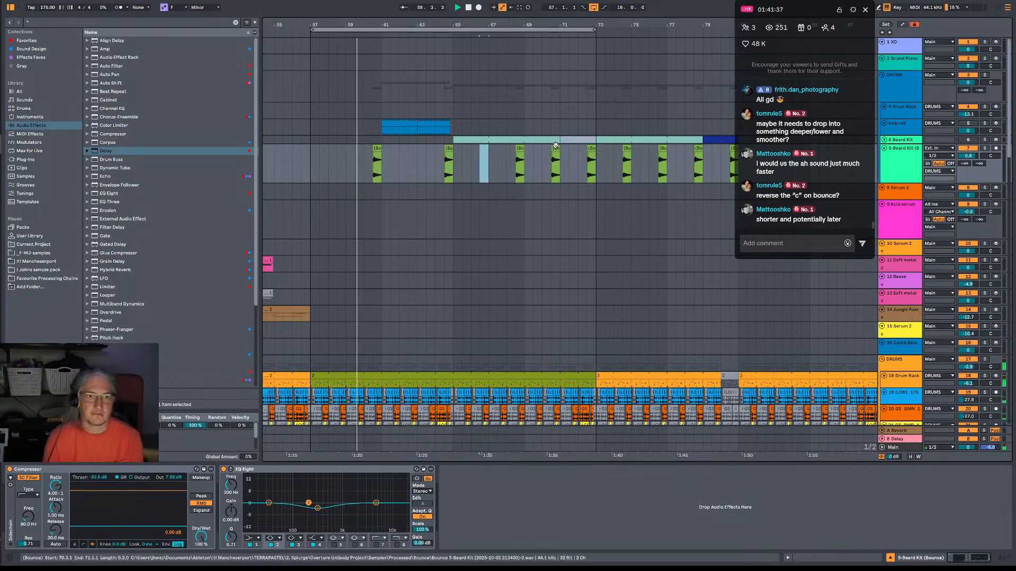
{"action": "left_click", "coordinate": [555, 148]}
{"action": "key", "text": "Delete"}
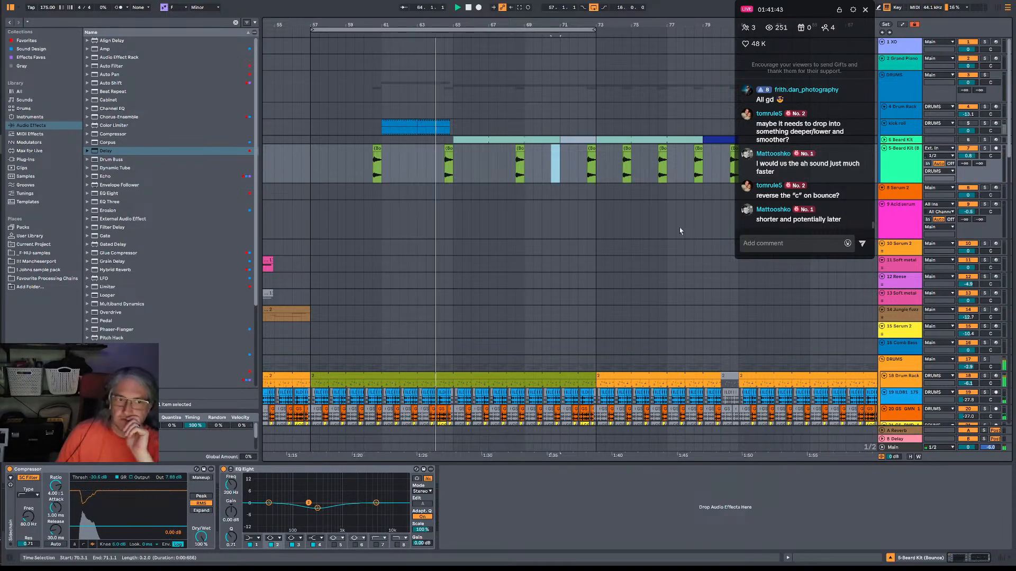
Listen to the section from bar 57 to 73 while reviewing the drum, break, vocal and Serum tracks.
{"action": "scroll", "coordinate": [555, 217], "scroll_direction": "down", "scroll_amount": 6}
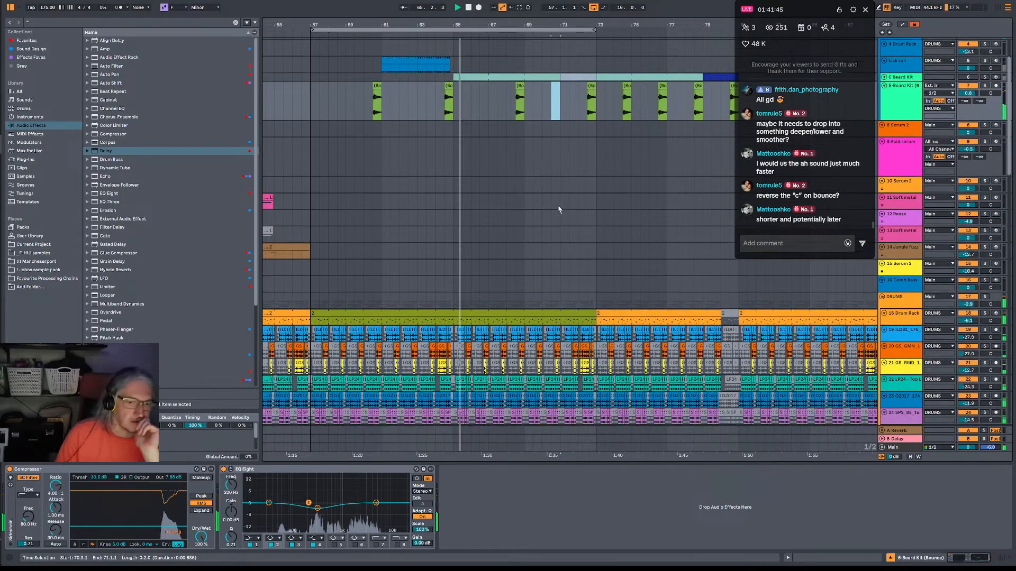
{"action": "scroll", "coordinate": [602, 195], "scroll_direction": "down", "scroll_amount": 2}
{"action": "scroll", "coordinate": [603, 193], "scroll_direction": "down", "scroll_amount": 1}
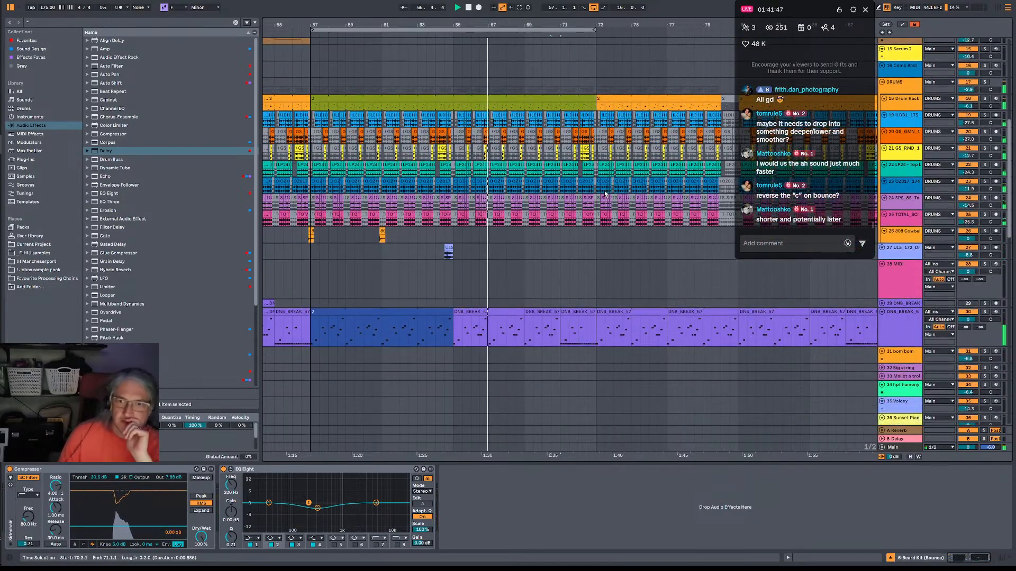
{"action": "scroll", "coordinate": [608, 193], "scroll_direction": "down", "scroll_amount": 1}
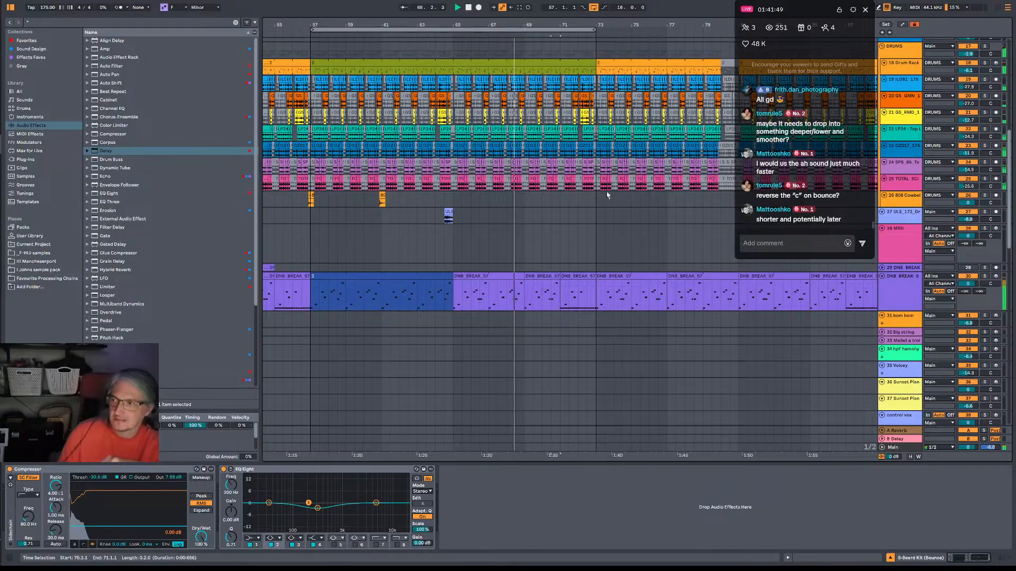
{"action": "scroll", "coordinate": [608, 196], "scroll_direction": "down", "scroll_amount": 1}
{"action": "scroll", "coordinate": [610, 199], "scroll_direction": "down", "scroll_amount": 3}
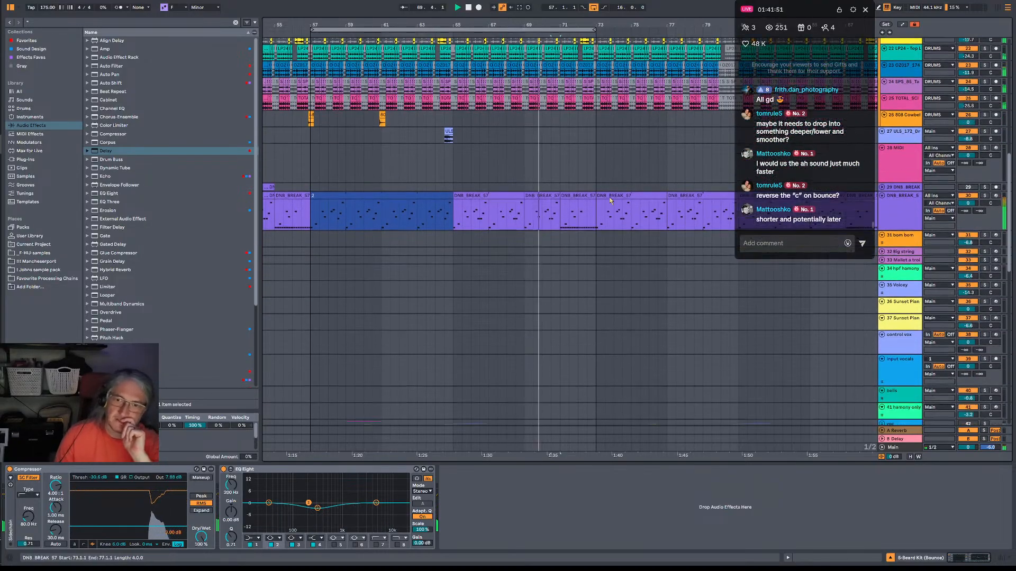
{"action": "scroll", "coordinate": [611, 201], "scroll_direction": "down", "scroll_amount": 5}
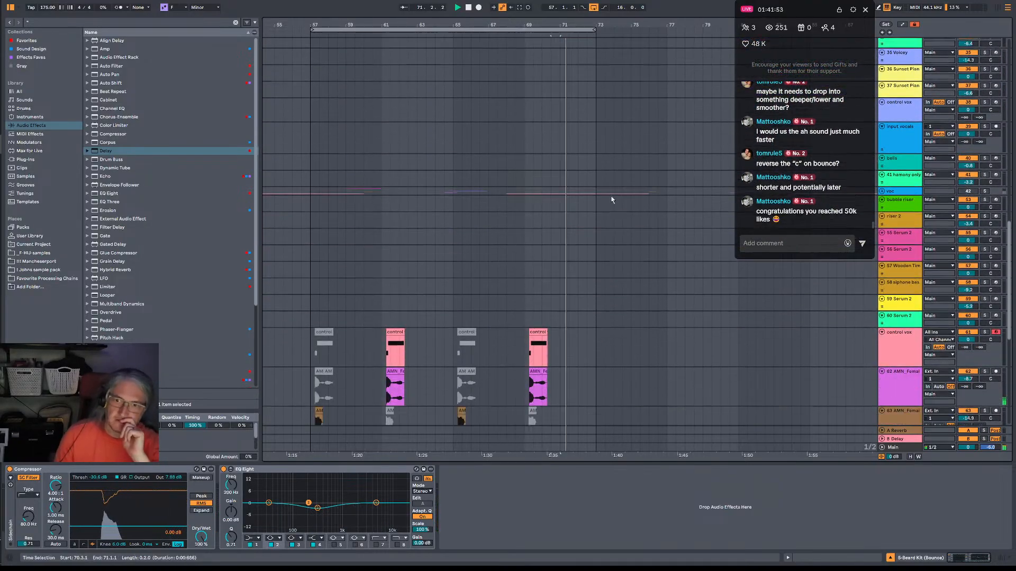
{"action": "scroll", "coordinate": [612, 201], "scroll_direction": "down", "scroll_amount": 1}
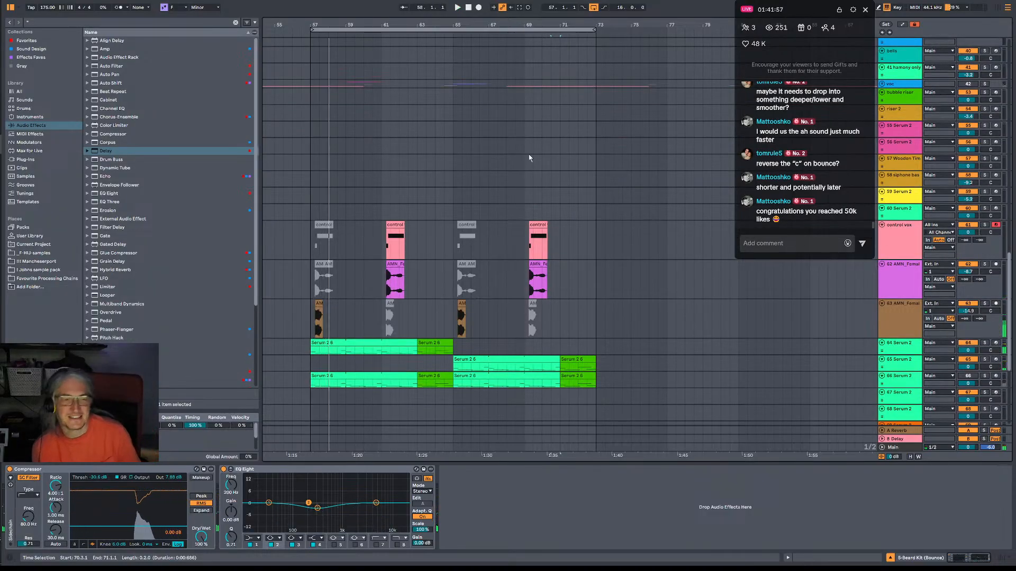
Duplicate the arrangement time of bars 57 to 65 and of bars 73 to 81, lengthening the section to bar 89.
{"action": "left_click_drag", "start_coordinate": [313, 245], "coordinate": [454, 381]}
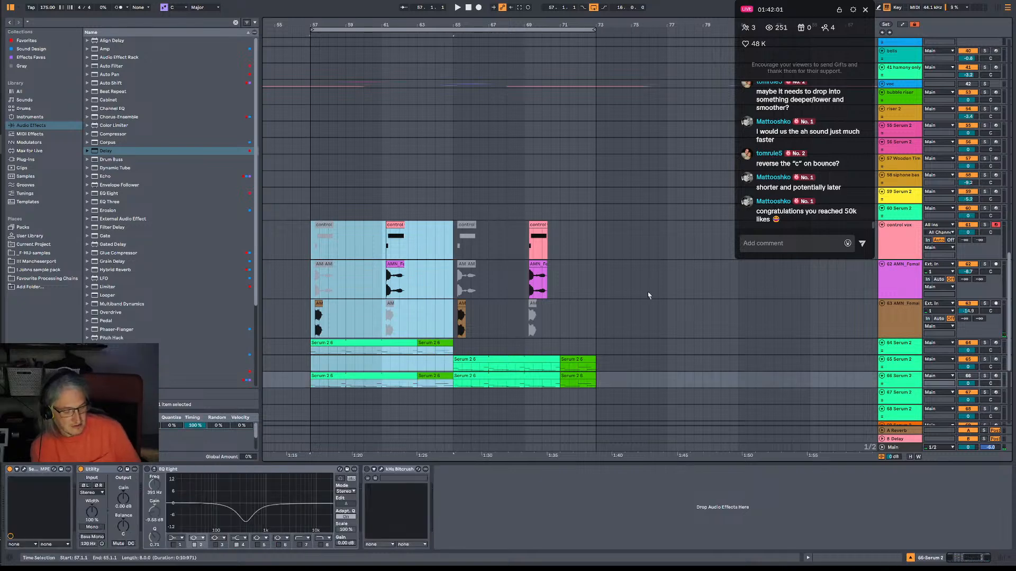
{"action": "key", "text": "ctrl+shift+d"}
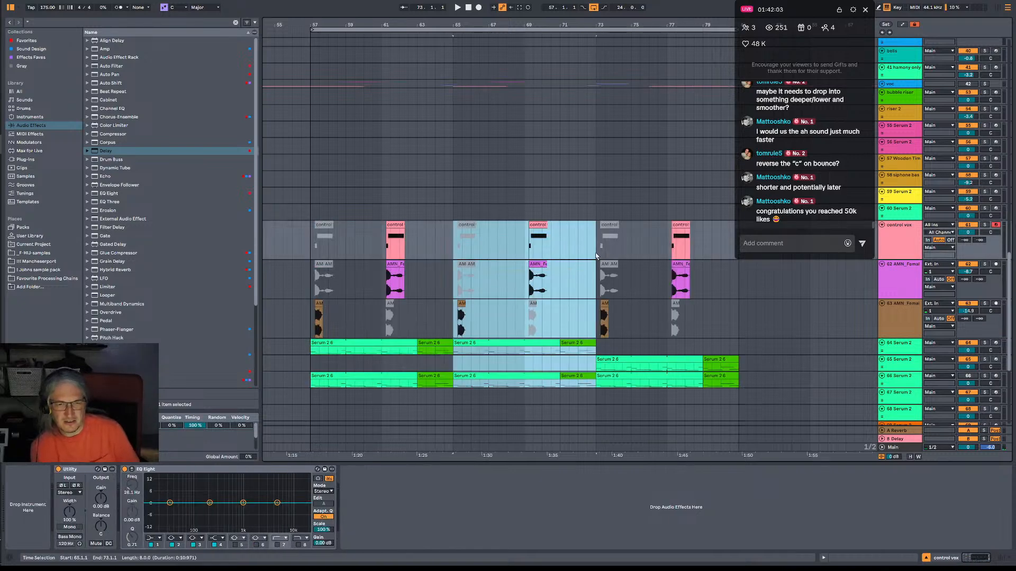
{"action": "left_click_drag", "start_coordinate": [596, 256], "coordinate": [739, 389]}
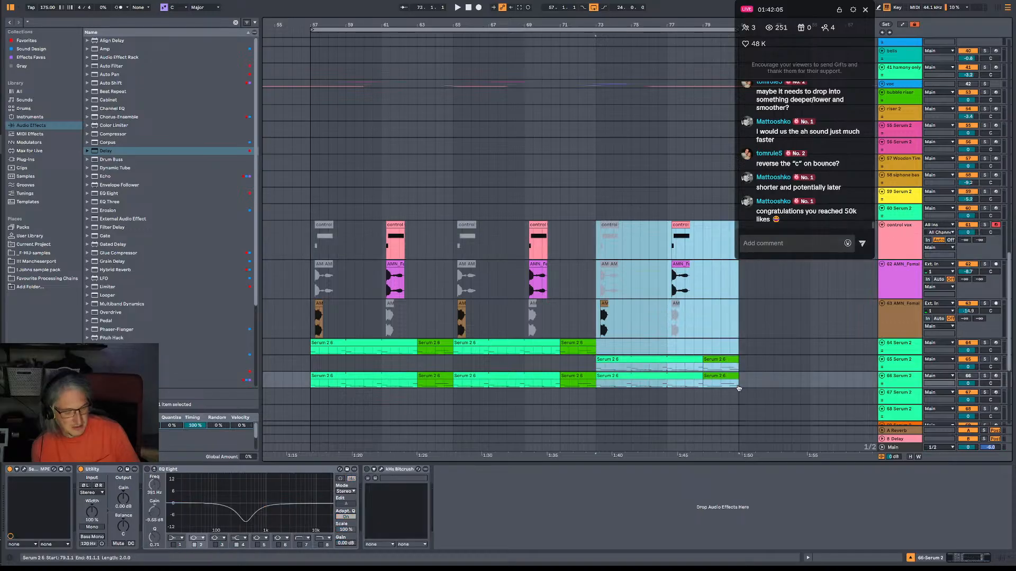
{"action": "key", "text": "ctrl+shift+d"}
{"action": "key", "text": "minus"}
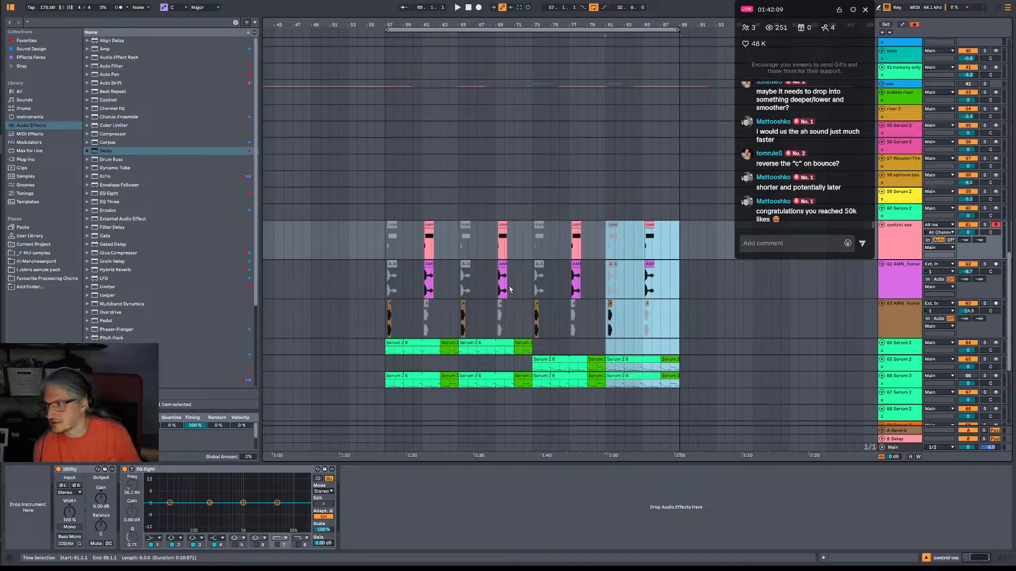
Listen to the lengthened section from bar 56 and examine the clips inside the voc group, folding it again and jumping to bar 65.
{"action": "left_click", "coordinate": [376, 253]}
{"action": "scroll", "coordinate": [379, 249], "scroll_direction": "down", "scroll_amount": 5}
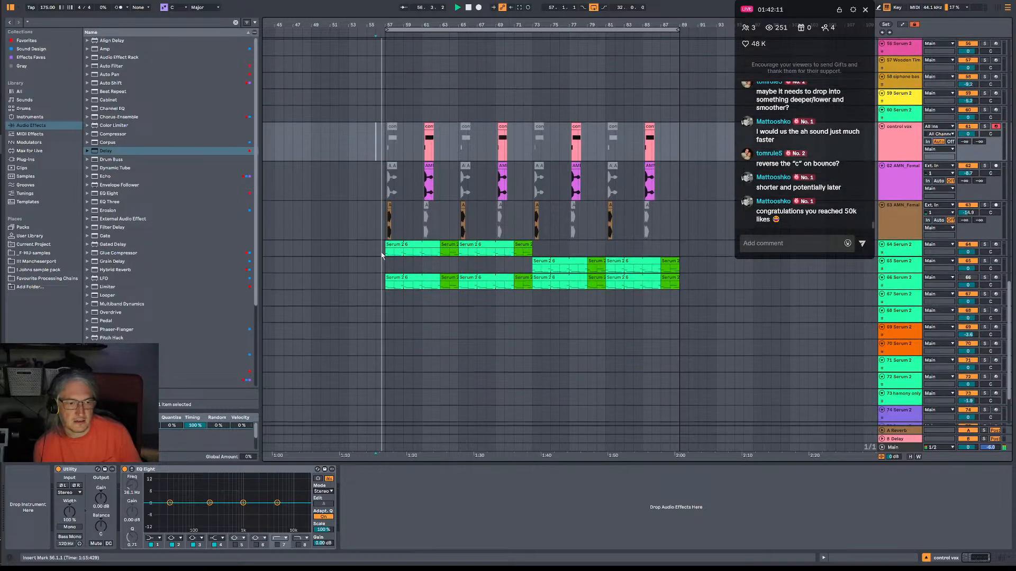
{"action": "scroll", "coordinate": [402, 175], "scroll_direction": "up", "scroll_amount": 8}
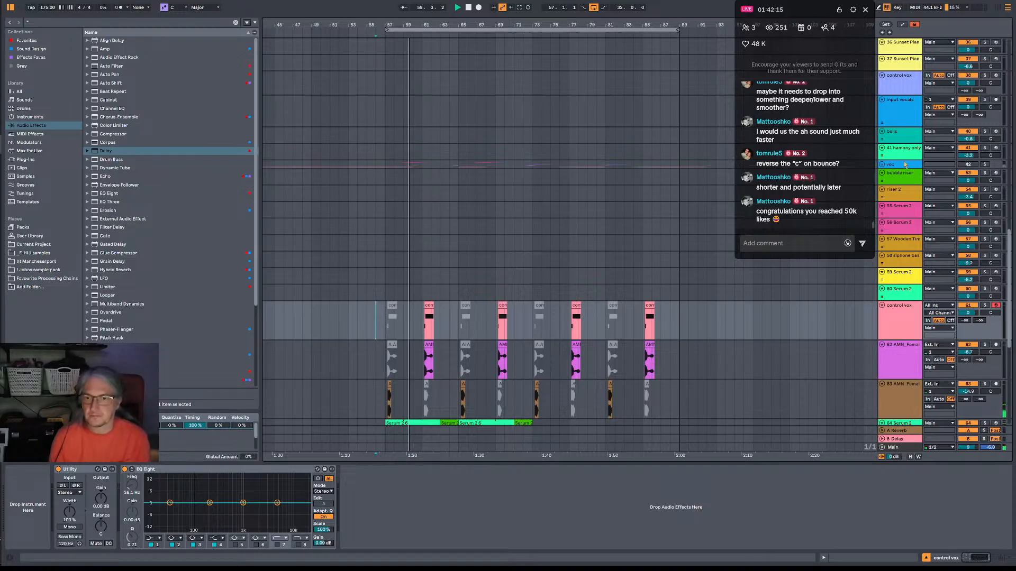
{"action": "scroll", "coordinate": [905, 165], "scroll_direction": "up", "scroll_amount": 1}
{"action": "left_click", "coordinate": [882, 173]}
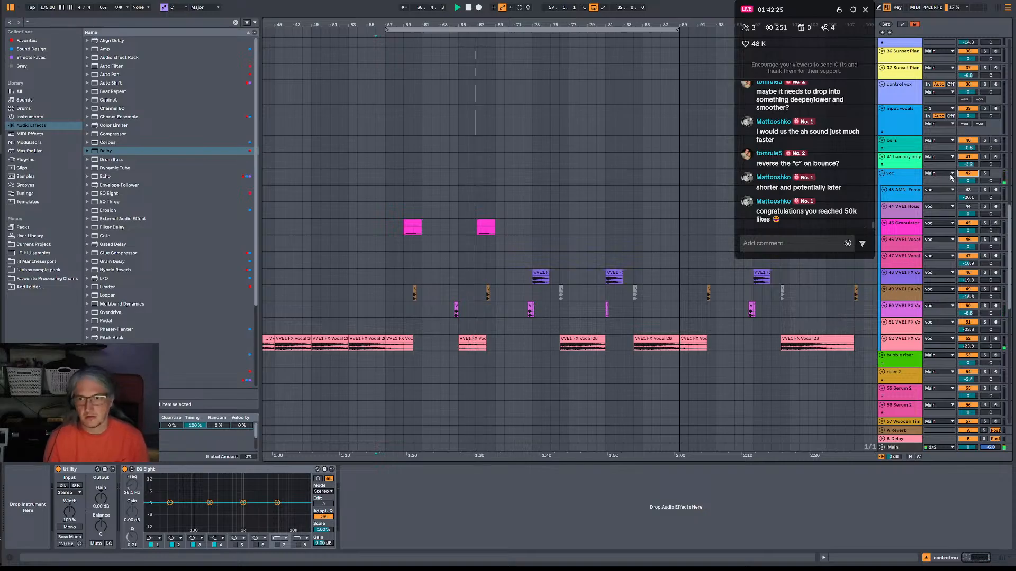
{"action": "left_click", "coordinate": [883, 174]}
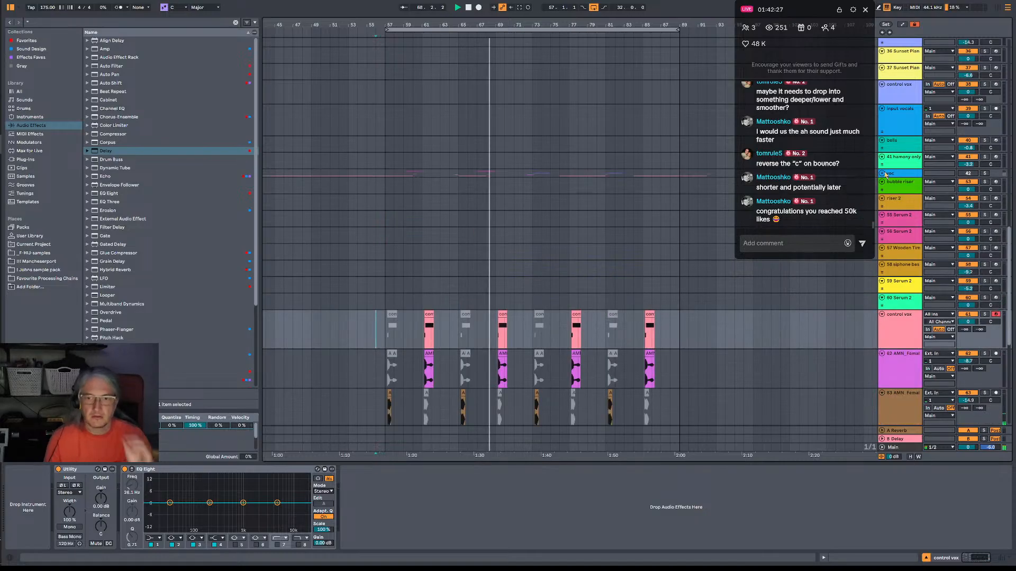
{"action": "scroll", "coordinate": [541, 266], "scroll_direction": "down", "scroll_amount": 5}
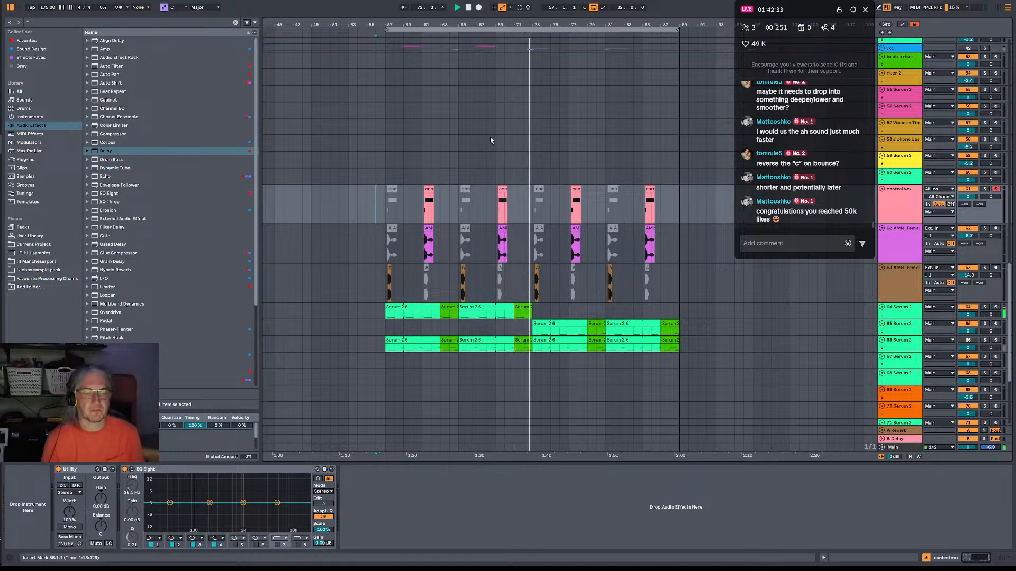
{"action": "left_click", "coordinate": [459, 287]}
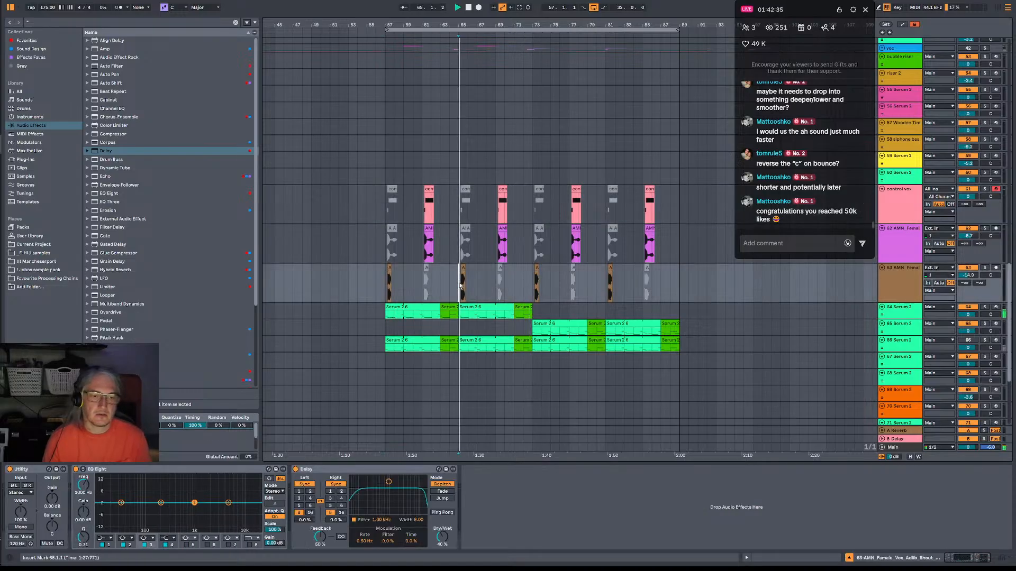
Audition the DRY Hey and DRY Sheesh female adlib shouts in the samples folder.
{"action": "left_click", "coordinate": [47, 261]}
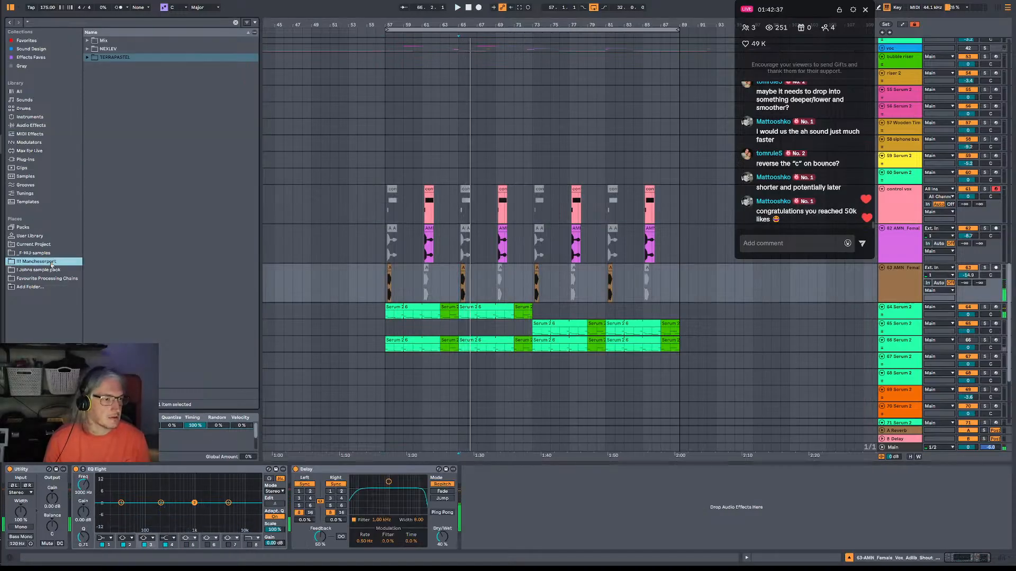
{"action": "left_click", "coordinate": [37, 253]}
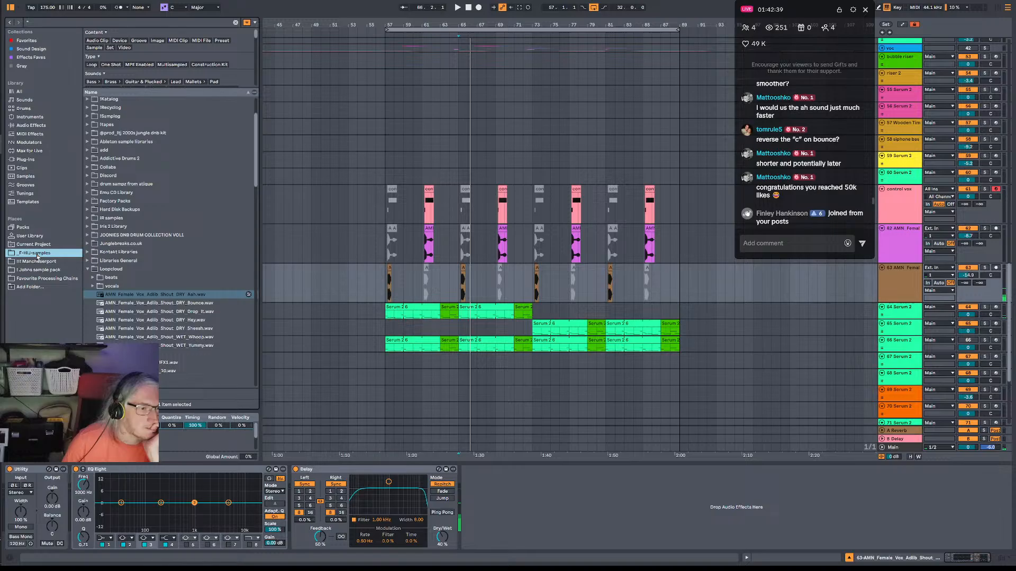
{"action": "left_click", "coordinate": [173, 321]}
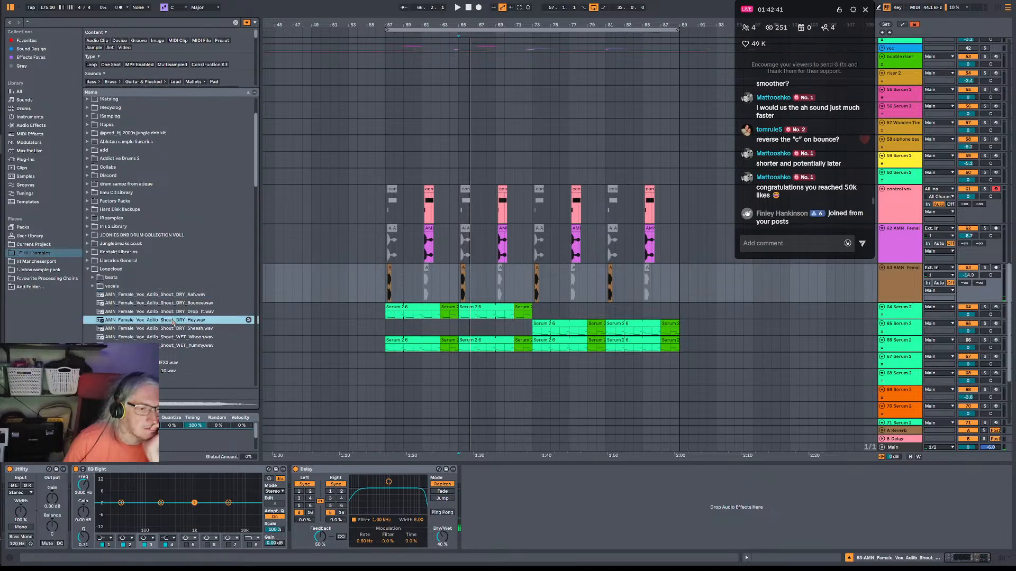
{"action": "left_click", "coordinate": [189, 329]}
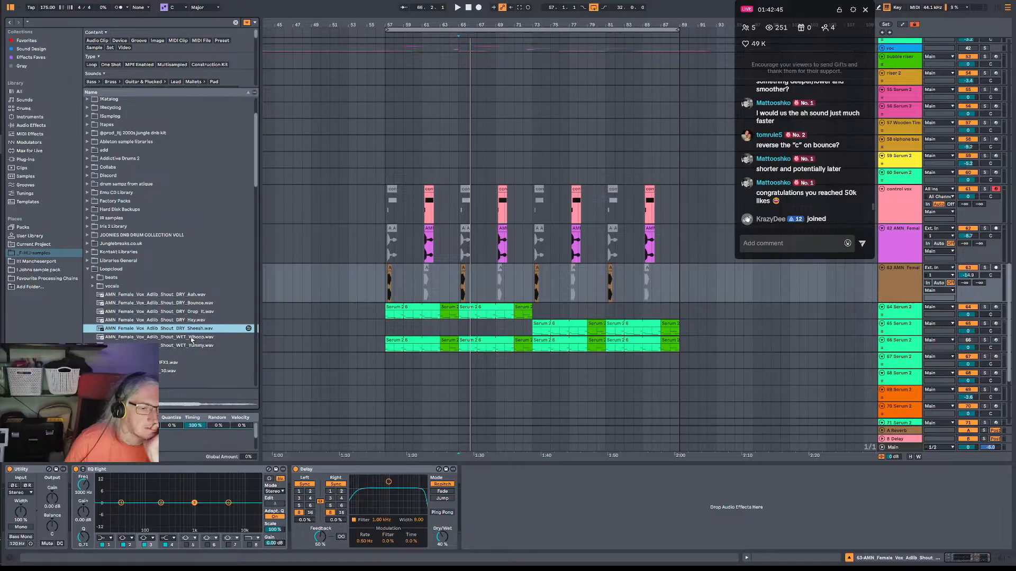
Insert an audio track below the track 63 vocal and place the DRY Sheesh shout on it at 64.3.1.
{"action": "left_click", "coordinate": [905, 282]}
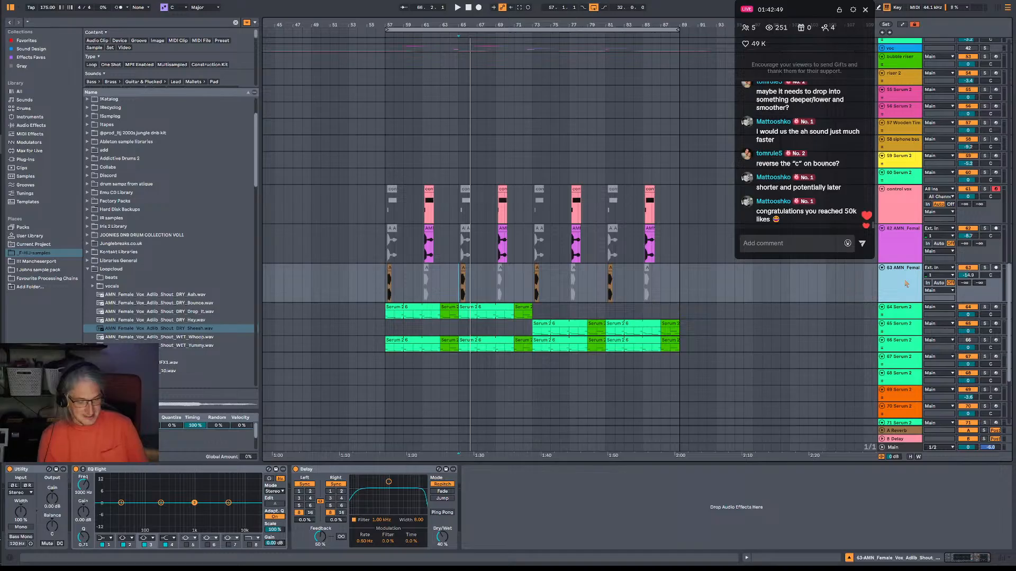
{"action": "key", "text": "ctrl+t"}
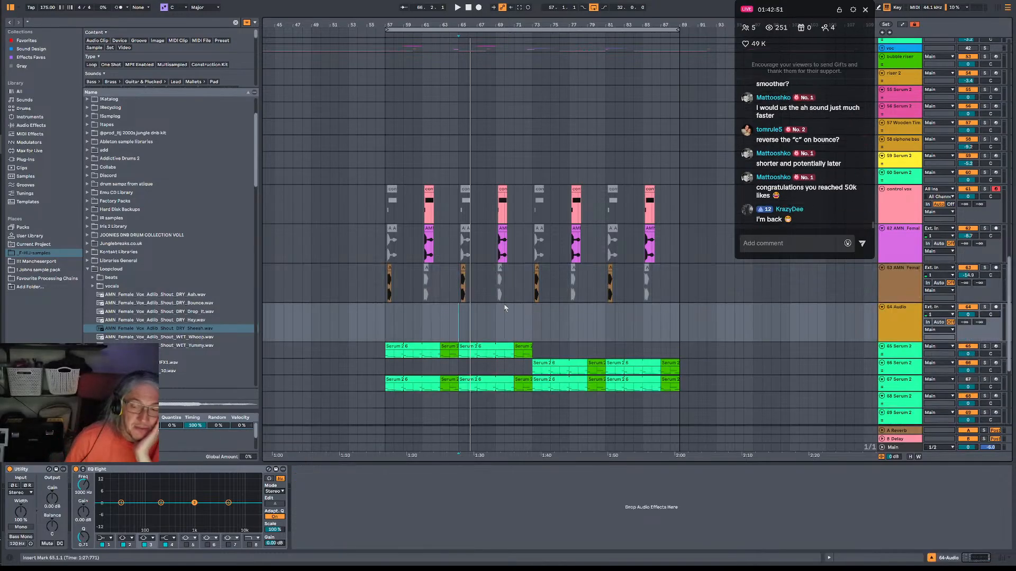
{"action": "left_click_drag", "start_coordinate": [192, 334], "coordinate": [452, 323]}
{"action": "scroll", "coordinate": [452, 320], "scroll_direction": "up", "scroll_amount": 3}
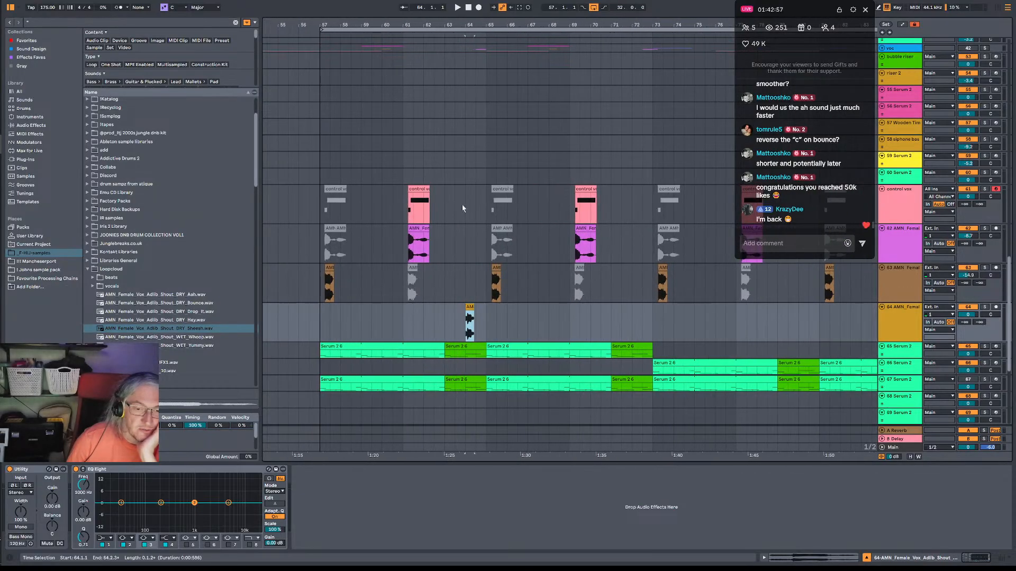
{"action": "left_click_drag", "start_coordinate": [470, 320], "coordinate": [480, 320]}
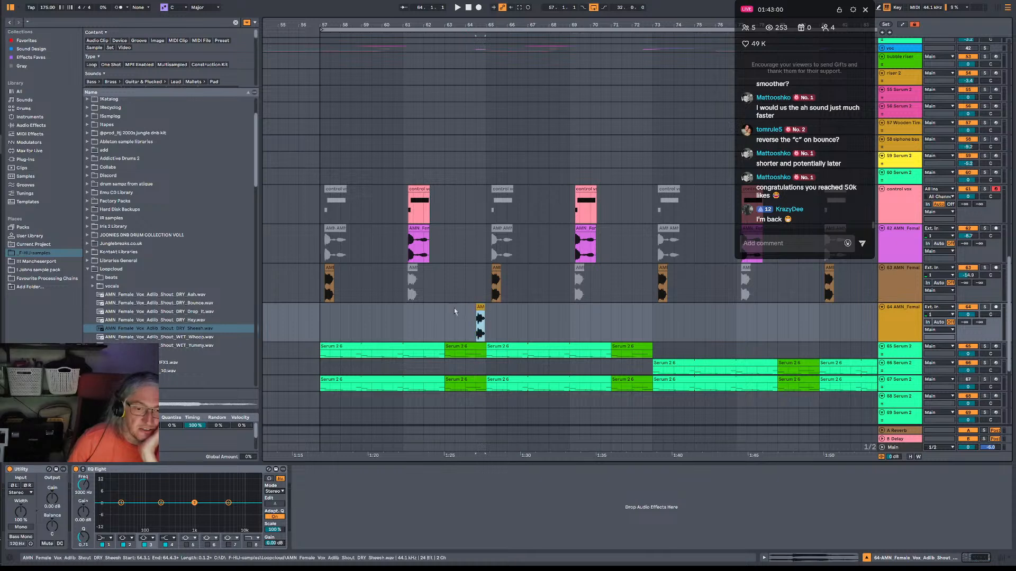
Play from bar 57 and lower the Sheesh track's volume to about -12 dB.
{"action": "left_click", "coordinate": [301, 290]}
{"action": "left_click", "coordinate": [323, 298]}
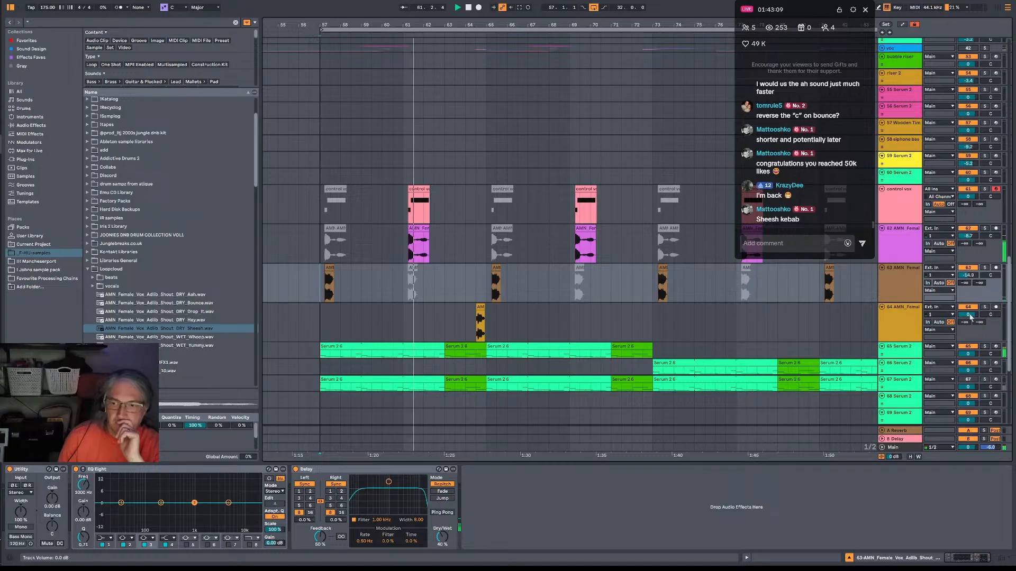
{"action": "left_click_drag", "start_coordinate": [968, 315], "coordinate": [968, 328]}
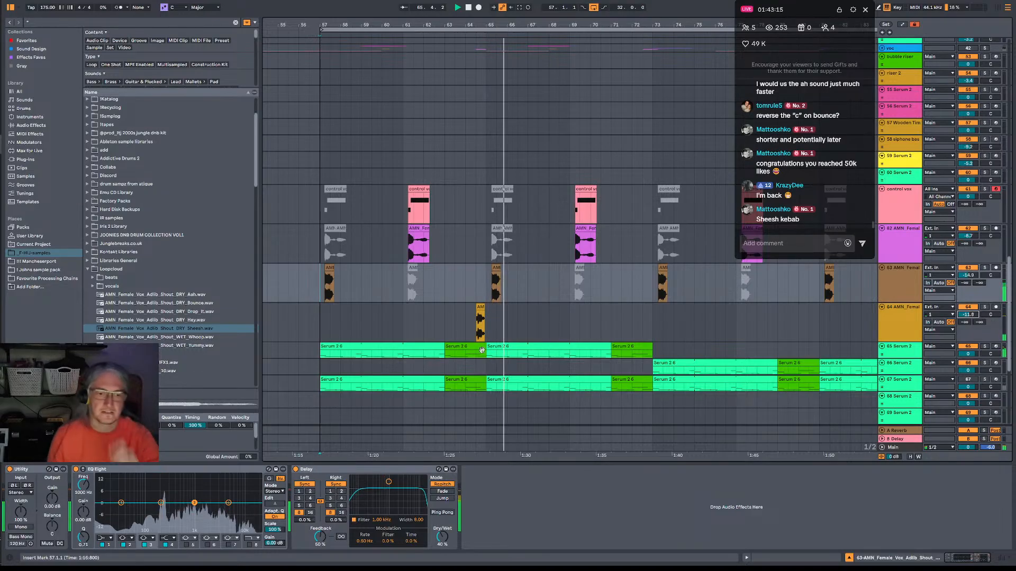
Copy the Sheesh clip to 60.3.1, 68.3.1 and 72.3.1, and duplicate the track's bars 57 to 73 into bars 73 to 89.
{"action": "left_click_drag", "start_coordinate": [479, 307], "coordinate": [648, 308]}
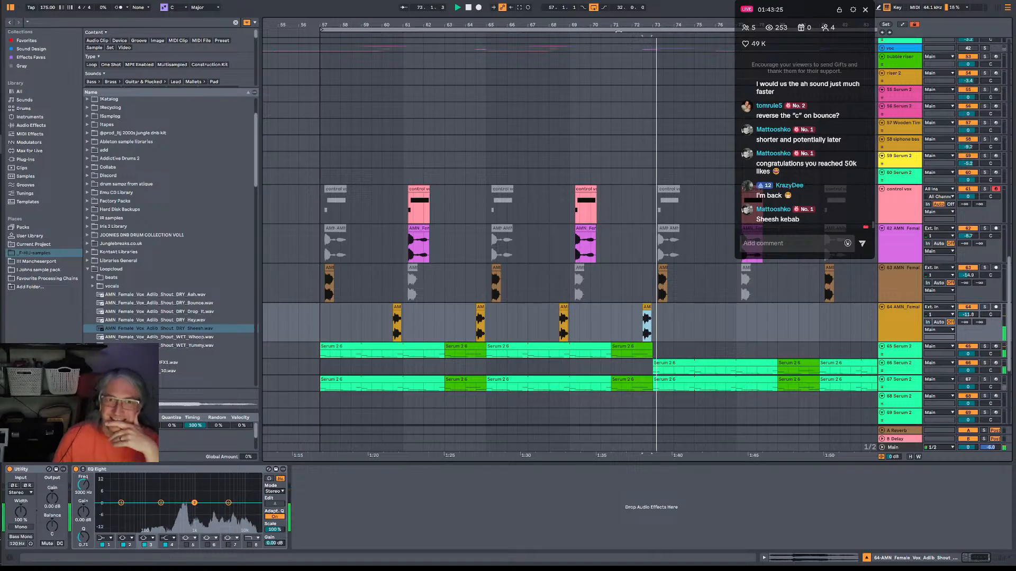
{"action": "left_click_drag", "start_coordinate": [572, 25], "coordinate": [479, 5]}
{"action": "left_click_drag", "start_coordinate": [397, 318], "coordinate": [484, 323]}
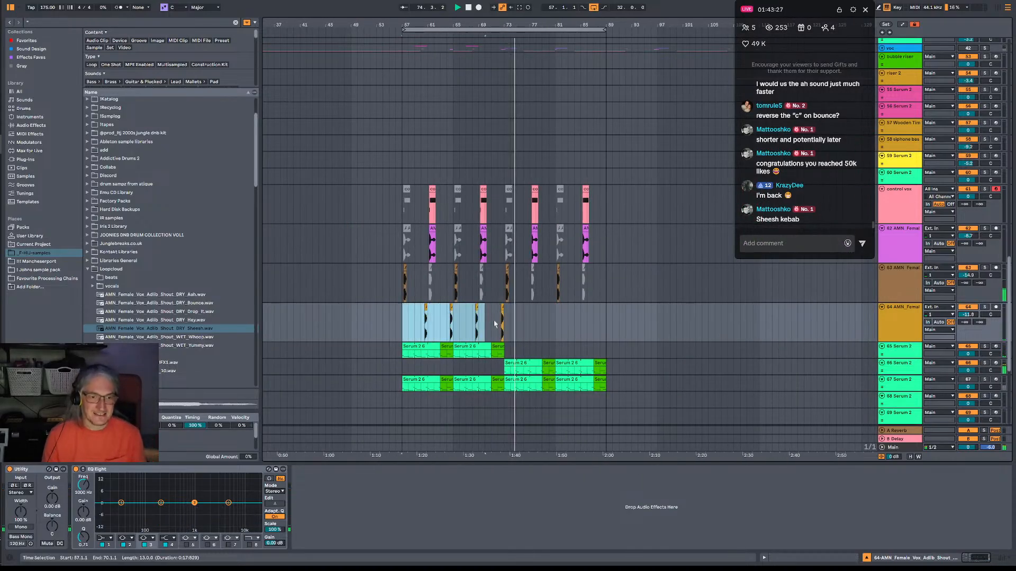
{"action": "key", "text": "ctrl+d"}
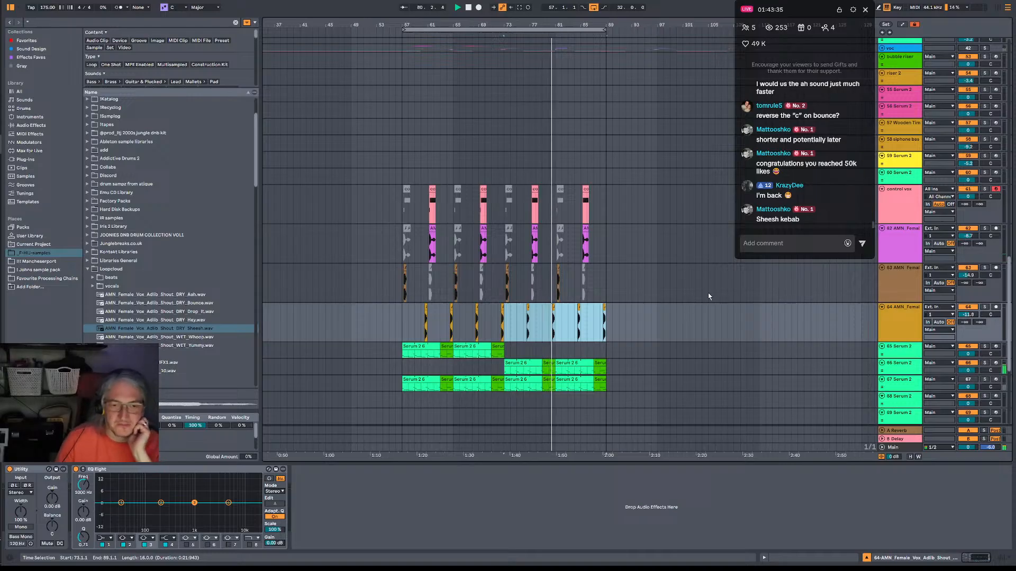
Duplicate the DNB BREAK_57 pattern clip at bar 65 to bar 73 and copy the two-bar fill from bar 87 to bar 71.
{"action": "scroll", "coordinate": [588, 333], "scroll_direction": "up", "scroll_amount": 10}
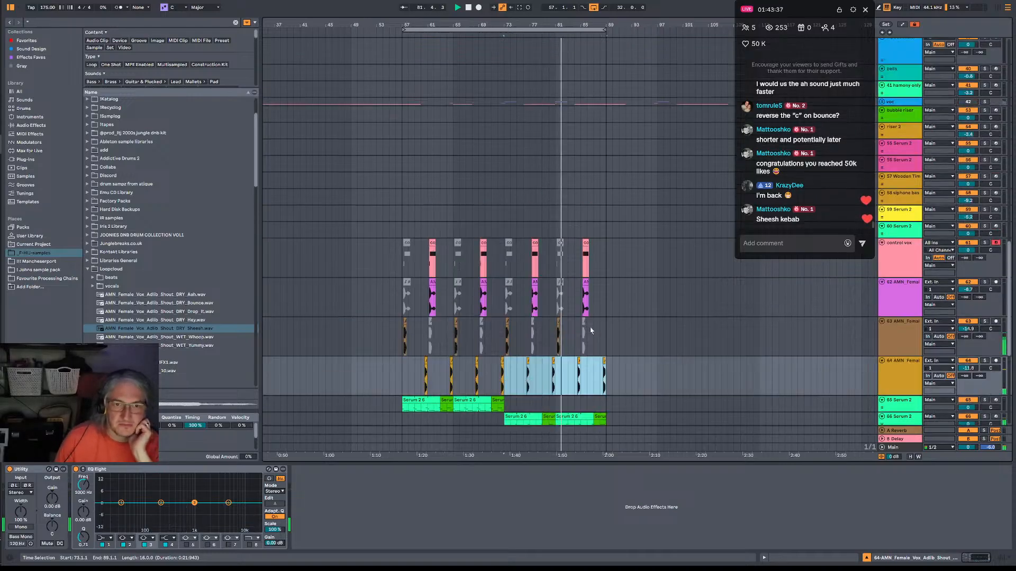
{"action": "scroll", "coordinate": [595, 290], "scroll_direction": "up", "scroll_amount": 5}
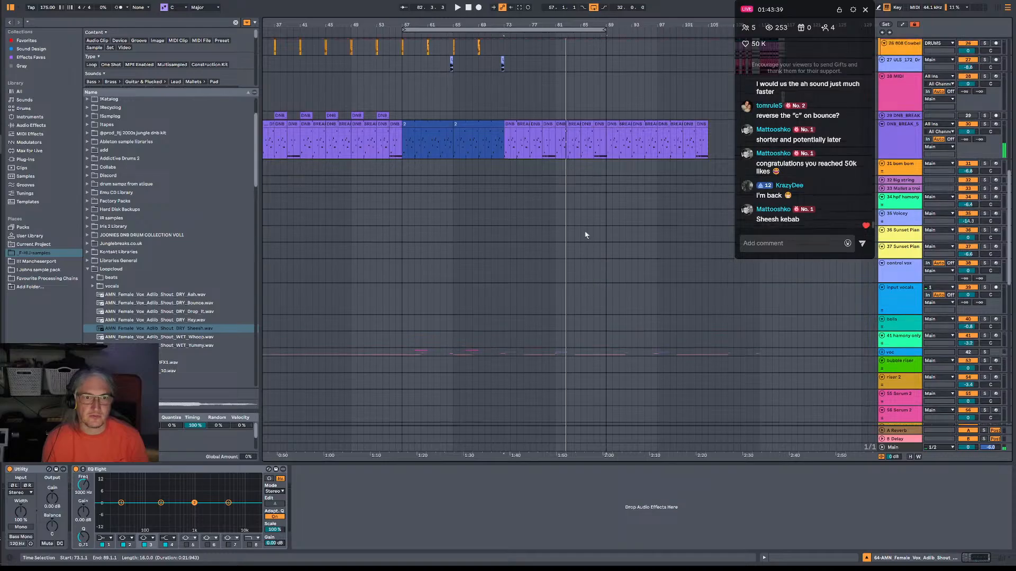
{"action": "left_click", "coordinate": [479, 162]}
{"action": "key", "text": "ctrl+d"}
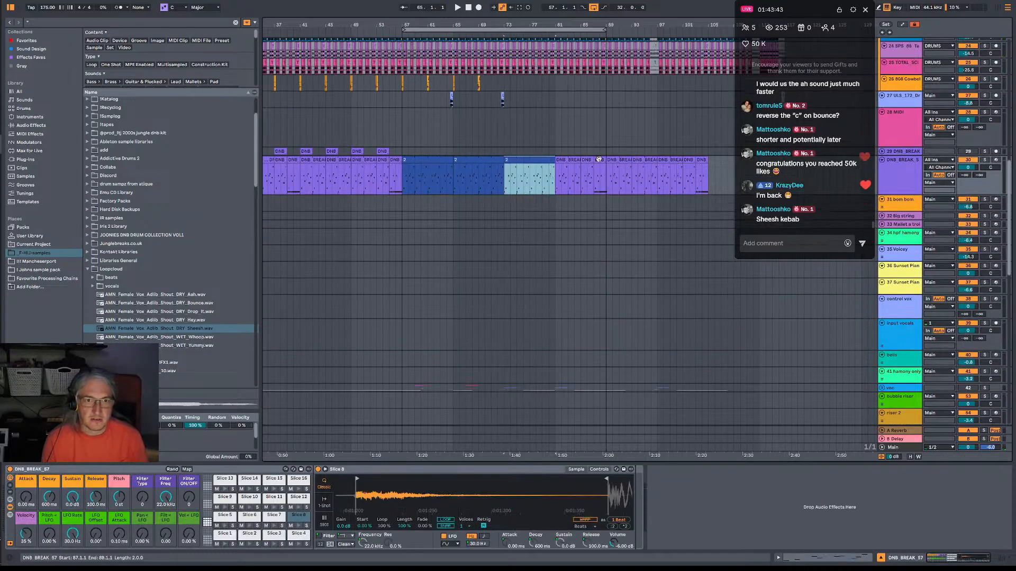
{"action": "left_click_drag", "start_coordinate": [598, 159], "coordinate": [495, 168]}
{"action": "key", "text": "space"}
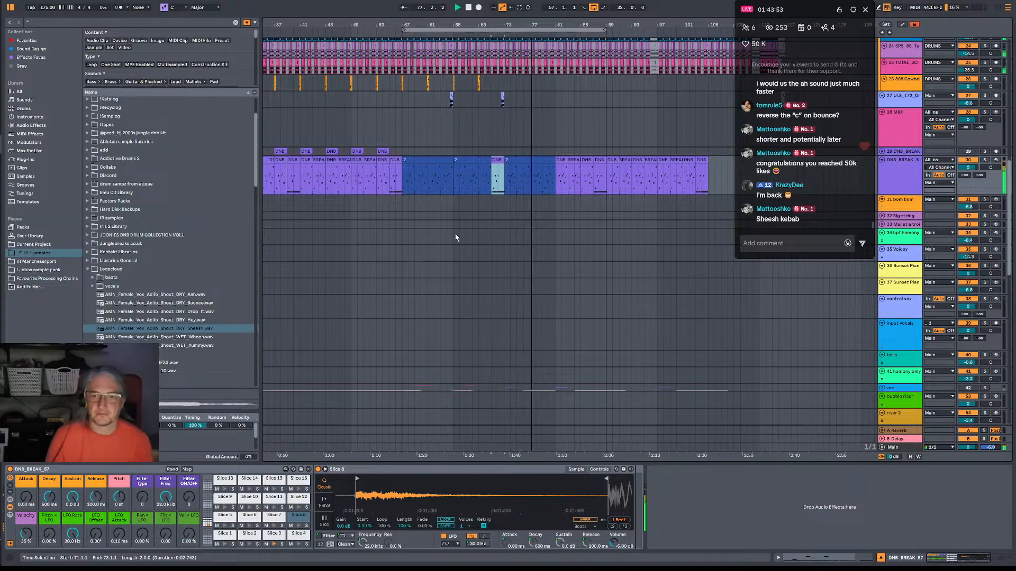
Extend the DNB BREAK_57 pattern clip at bar 73 to end at bar 87.
{"action": "scroll", "coordinate": [474, 222], "scroll_direction": "down", "scroll_amount": 3}
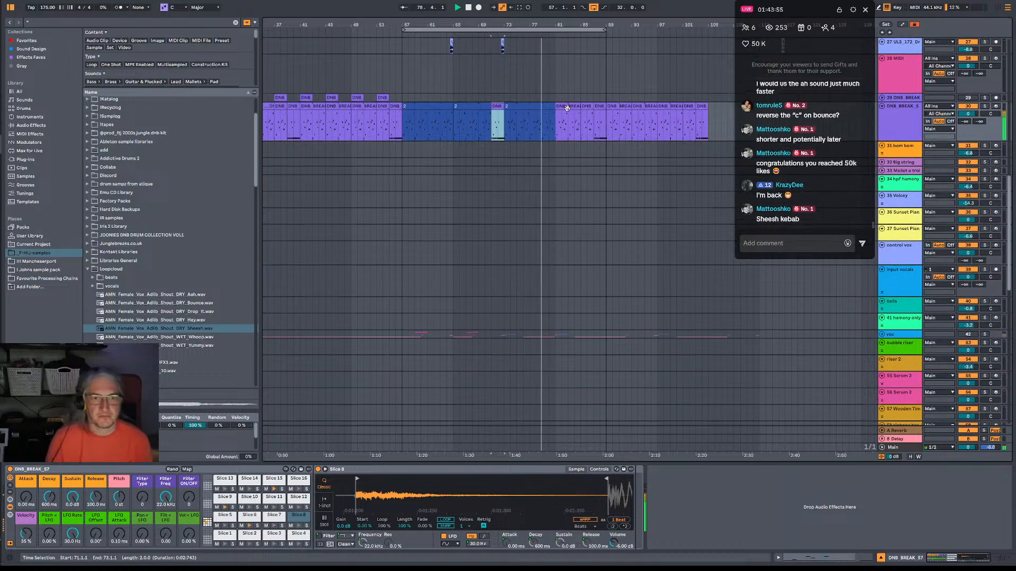
{"action": "left_click_drag", "start_coordinate": [504, 110], "coordinate": [597, 110]}
{"action": "scroll", "coordinate": [555, 256], "scroll_direction": "down", "scroll_amount": 8}
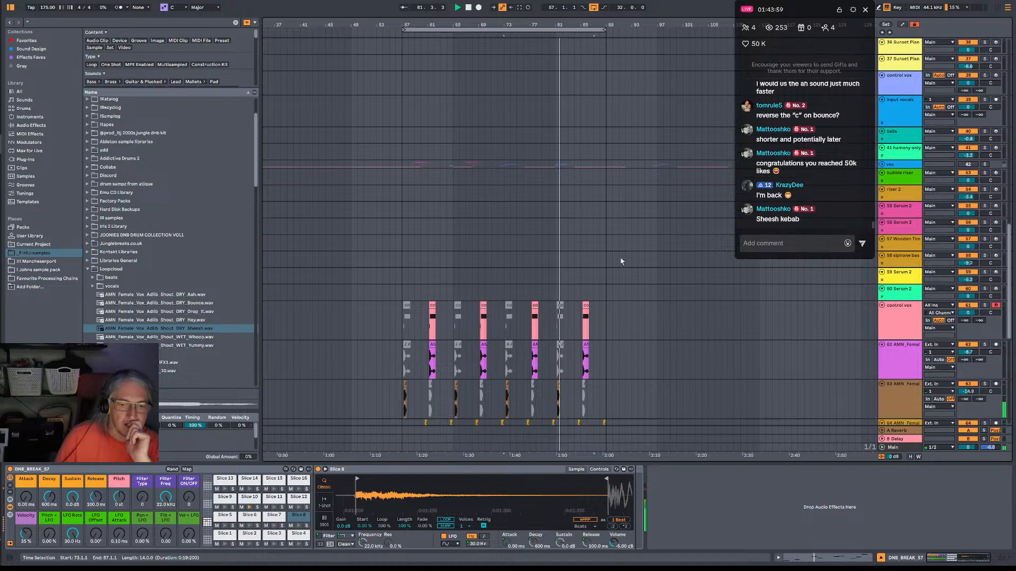
Delete the clips on the 67 Serum 2 track between bars 55 and 81.
{"action": "scroll", "coordinate": [621, 261], "scroll_direction": "down", "scroll_amount": 8}
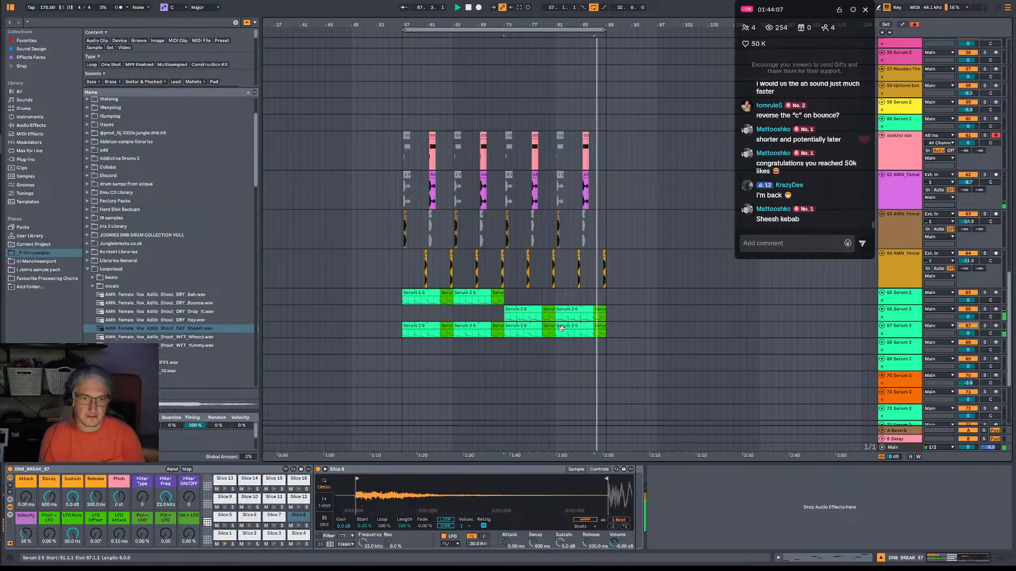
{"action": "left_click_drag", "start_coordinate": [389, 330], "coordinate": [555, 330]}
{"action": "key", "text": "Delete"}
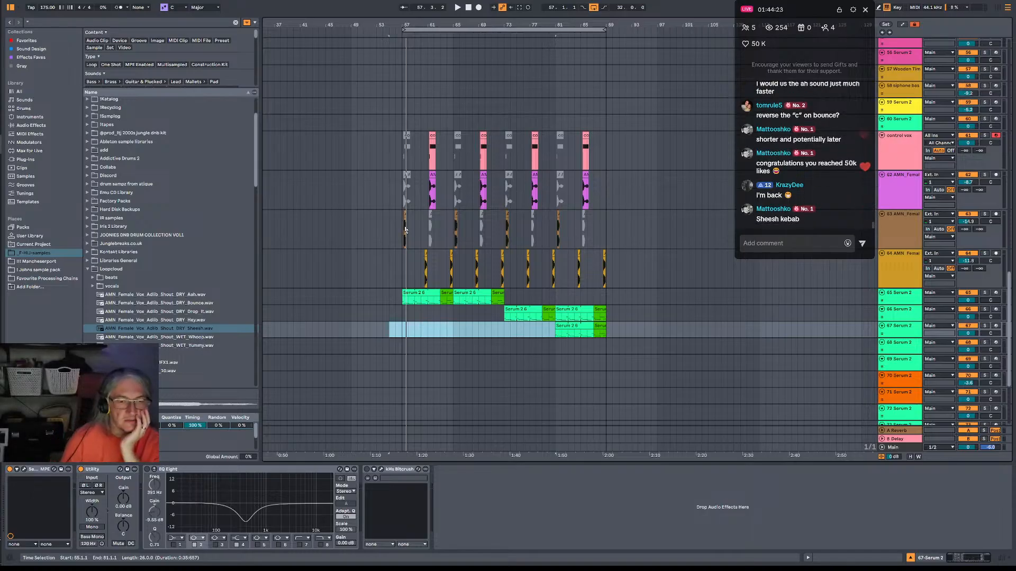
Replay the section from bar 56 to check how it starts with the Sheesh shouts and reduced Serum layers.
{"action": "left_click_drag", "start_coordinate": [402, 253], "coordinate": [609, 270]}
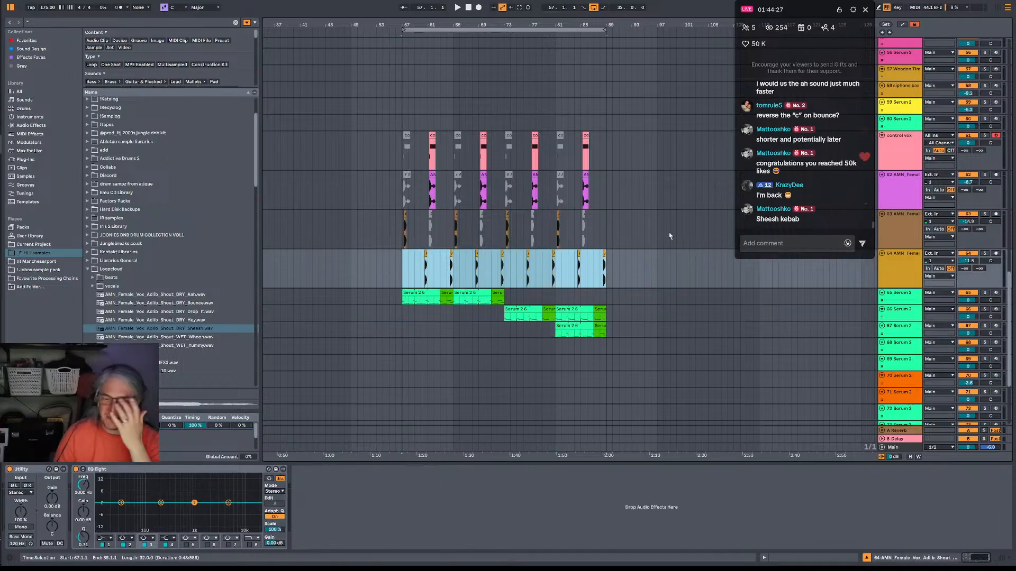
{"action": "key", "text": "space"}
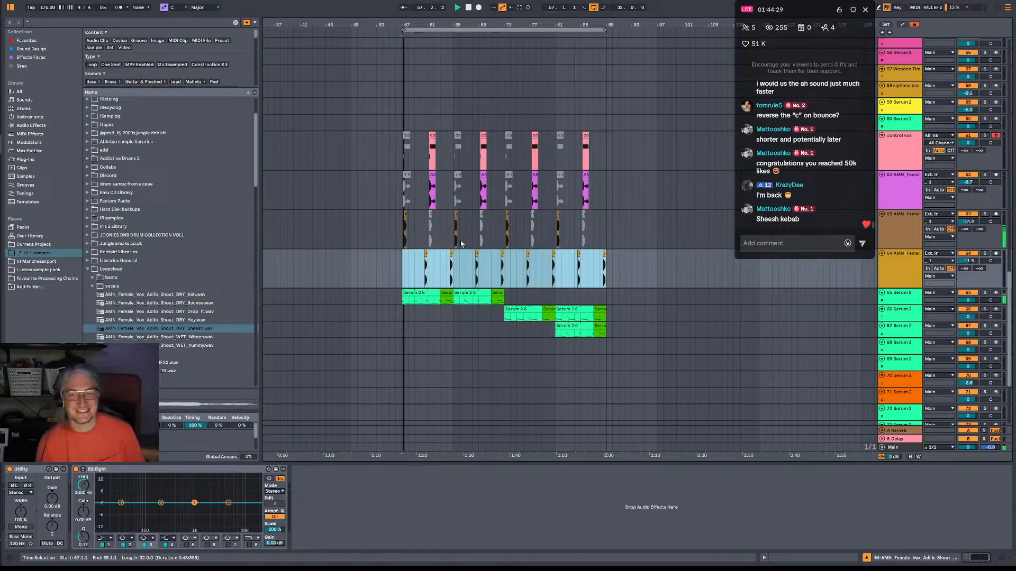
{"action": "left_click", "coordinate": [396, 264]}
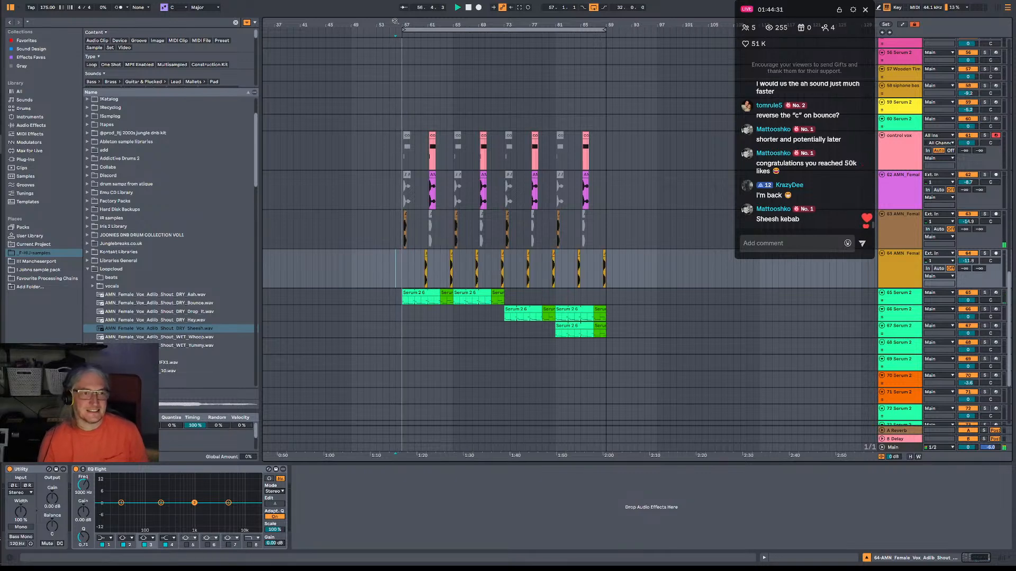
{"action": "key", "text": "space"}
{"action": "left_click_drag", "start_coordinate": [406, 25], "coordinate": [406, 50]}
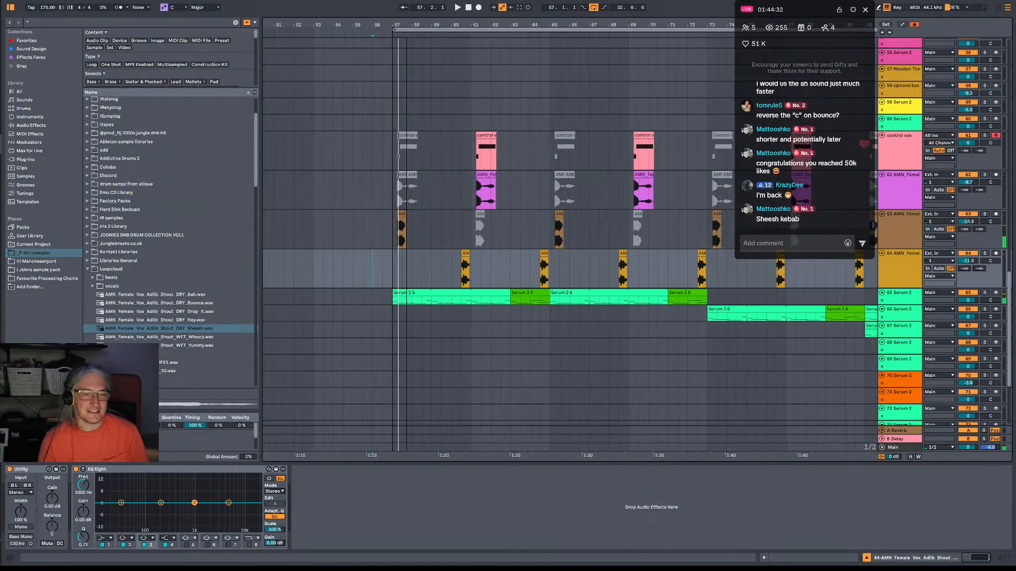
Insert 16 bars of empty time at bar 57 to push the vocal shout section back to bar 73.
{"action": "left_click", "coordinate": [388, 281]}
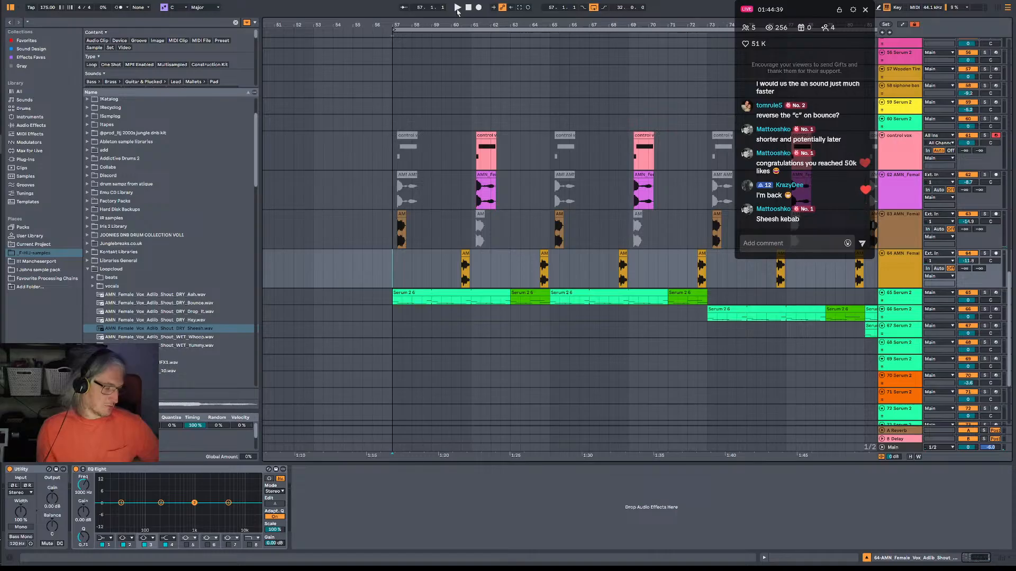
{"action": "left_click_drag", "start_coordinate": [460, 25], "coordinate": [394, 7]}
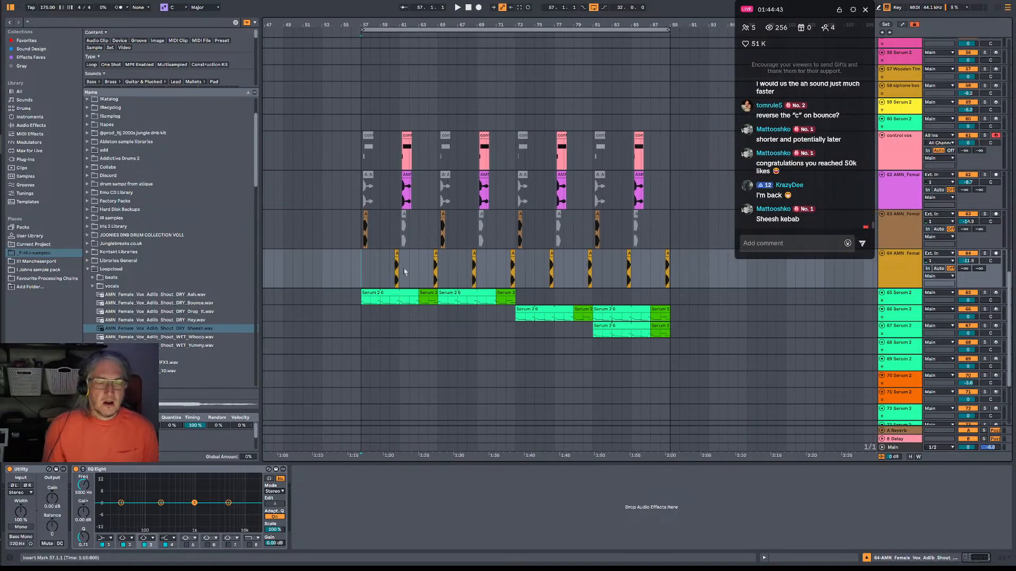
{"action": "left_click_drag", "start_coordinate": [395, 259], "coordinate": [579, 272]}
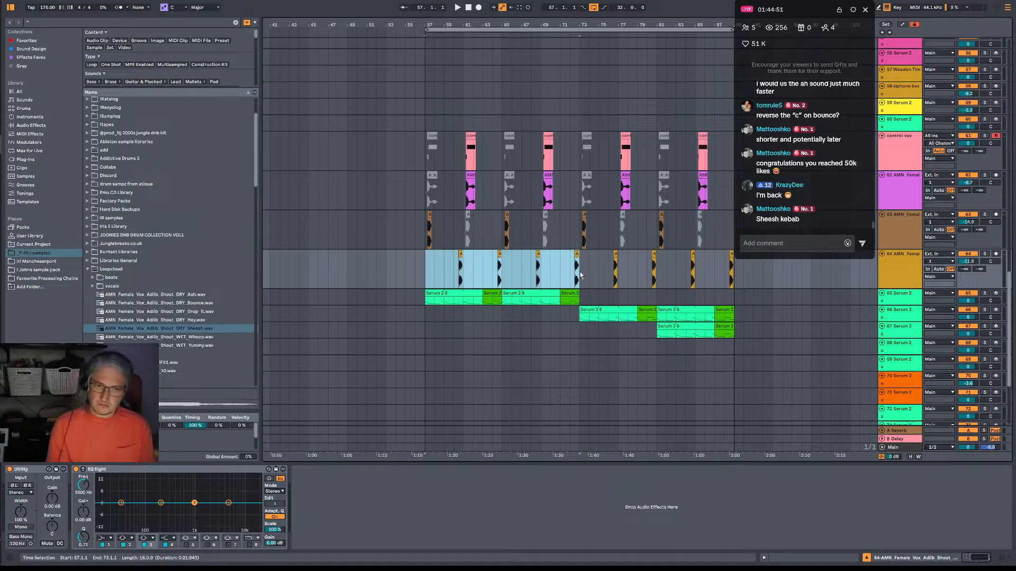
{"action": "key", "text": "ctrl+i"}
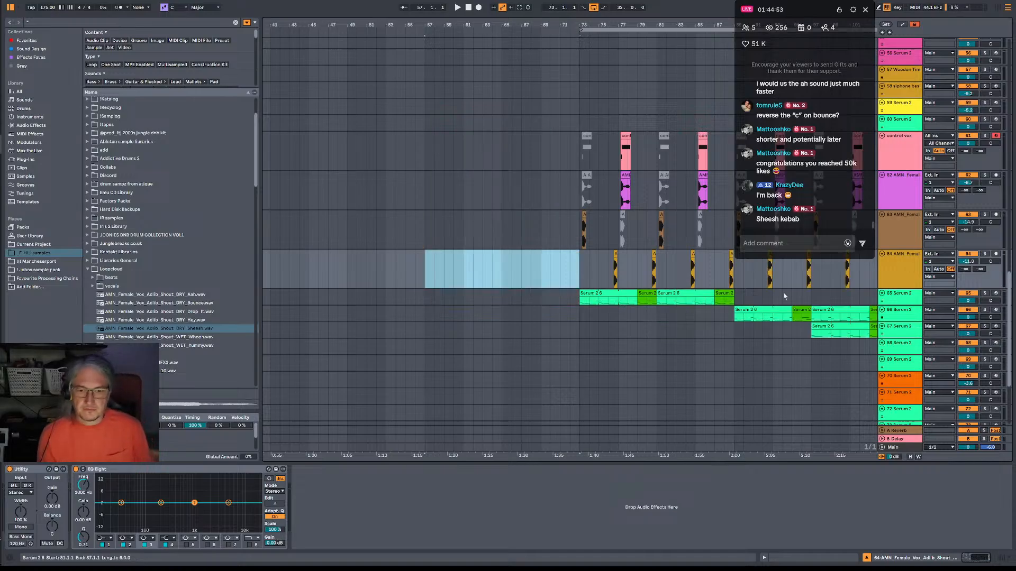
Duplicate the 65 Serum 2 track and move the copy's clips from bar 73 to start at bar 57.
{"action": "left_click", "coordinate": [892, 298]}
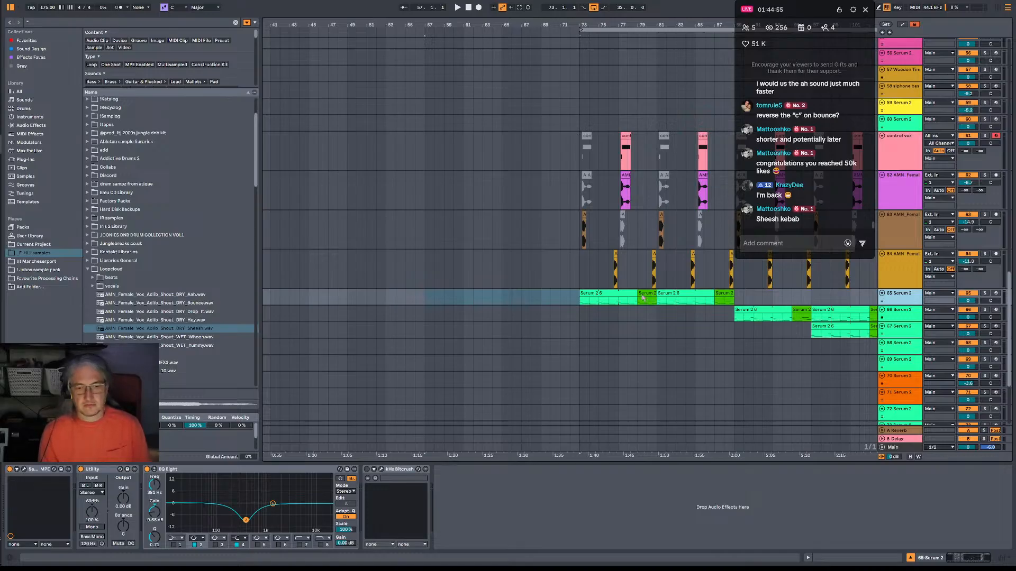
{"action": "key", "text": "ctrl+d"}
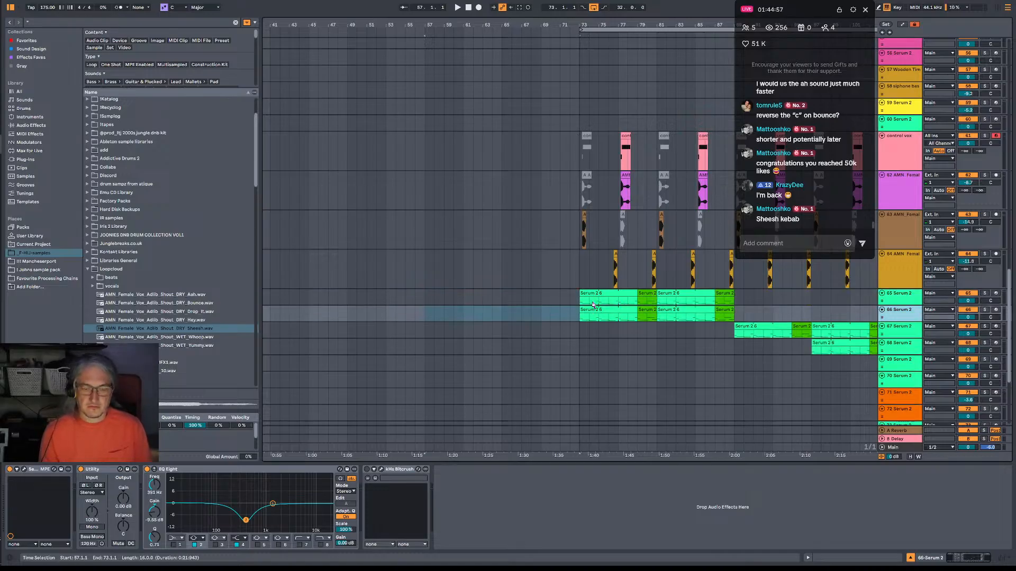
{"action": "left_click_drag", "start_coordinate": [583, 311], "coordinate": [734, 318]}
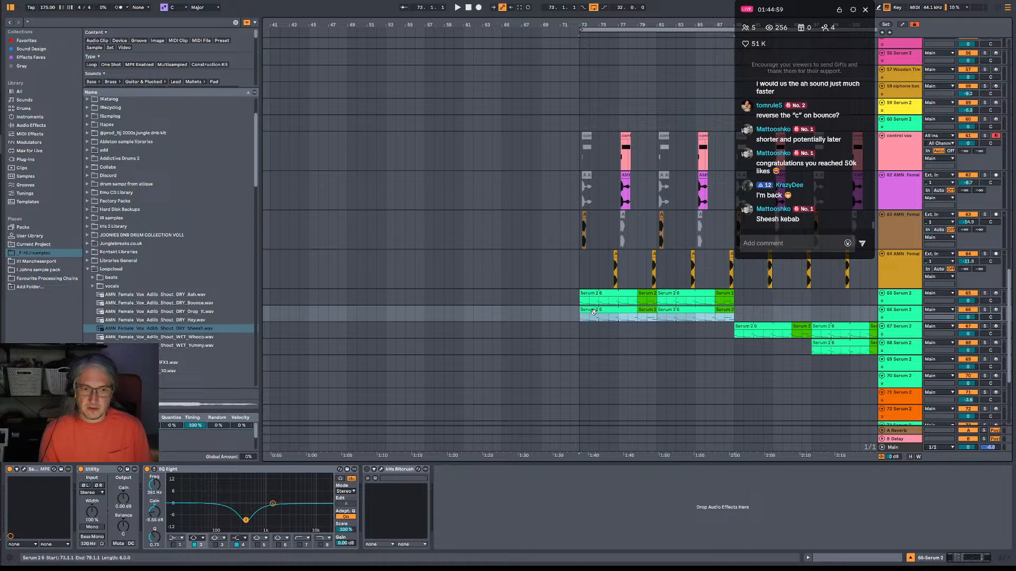
{"action": "left_click_drag", "start_coordinate": [593, 311], "coordinate": [442, 315]}
{"action": "scroll", "coordinate": [603, 306], "scroll_direction": "right", "scroll_amount": 7}
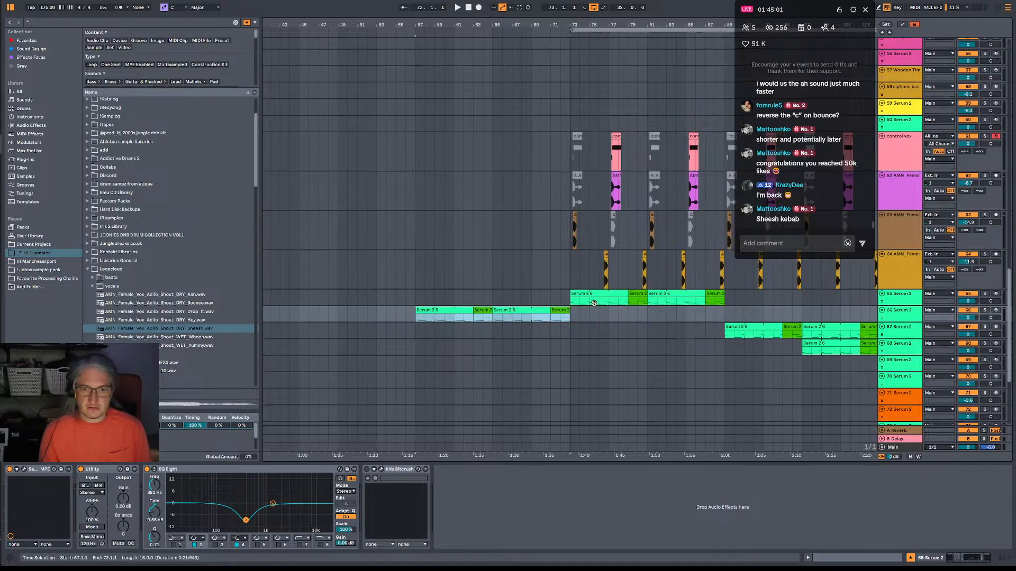
{"action": "scroll", "coordinate": [611, 306], "scroll_direction": "left", "scroll_amount": 6}
Rename the duplicated Serum track Intro, arm it for recording and play it from bar 57.
{"action": "left_click", "coordinate": [894, 318]}
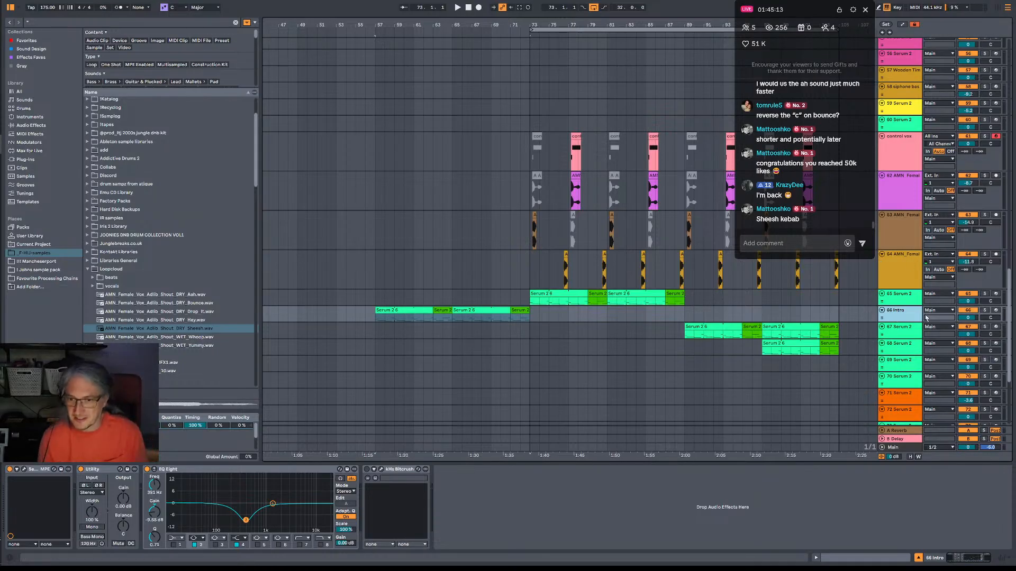
{"action": "left_click", "coordinate": [996, 310]}
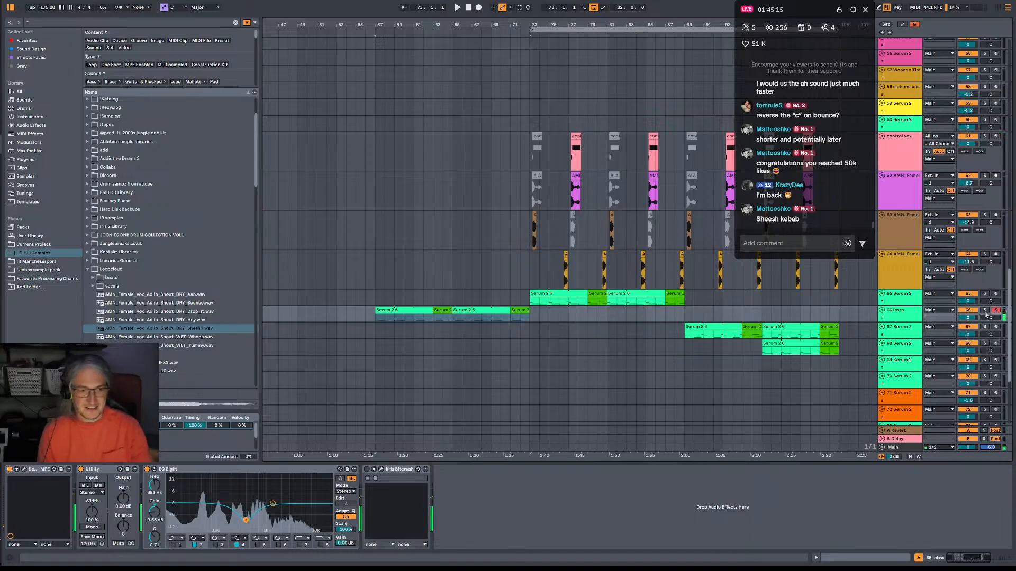
{"action": "key", "text": "space"}
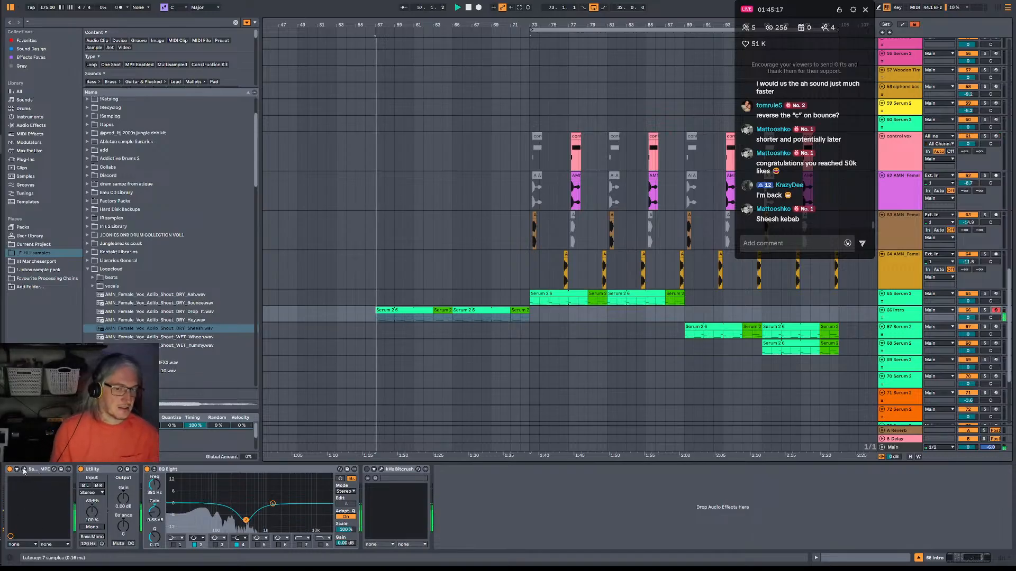
Open Serum 2 on the Intro track and enable the Convolve effect in its main effects chain.
{"action": "left_click", "coordinate": [24, 470]}
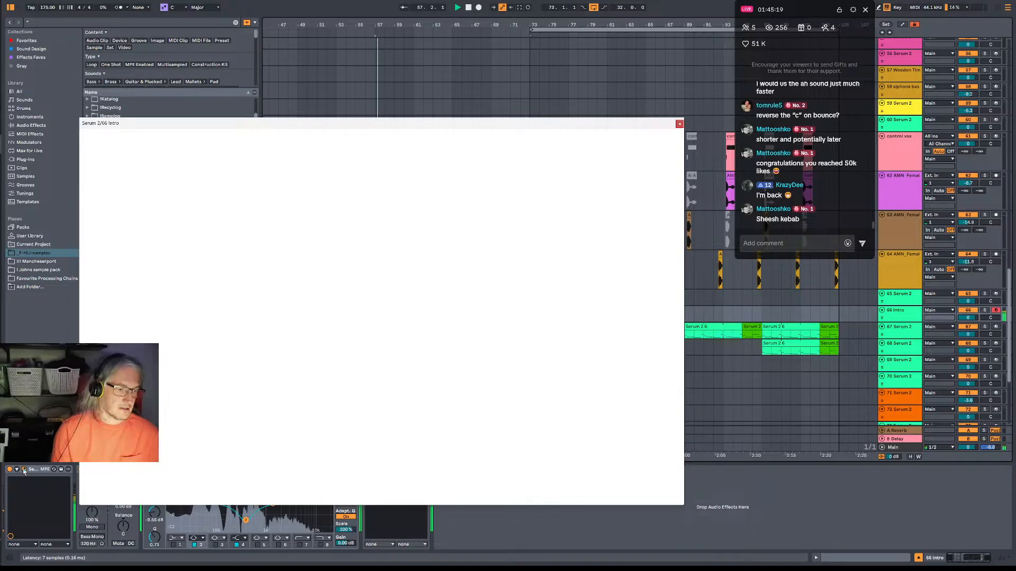
{"action": "left_click_drag", "start_coordinate": [144, 168], "coordinate": [142, 200]}
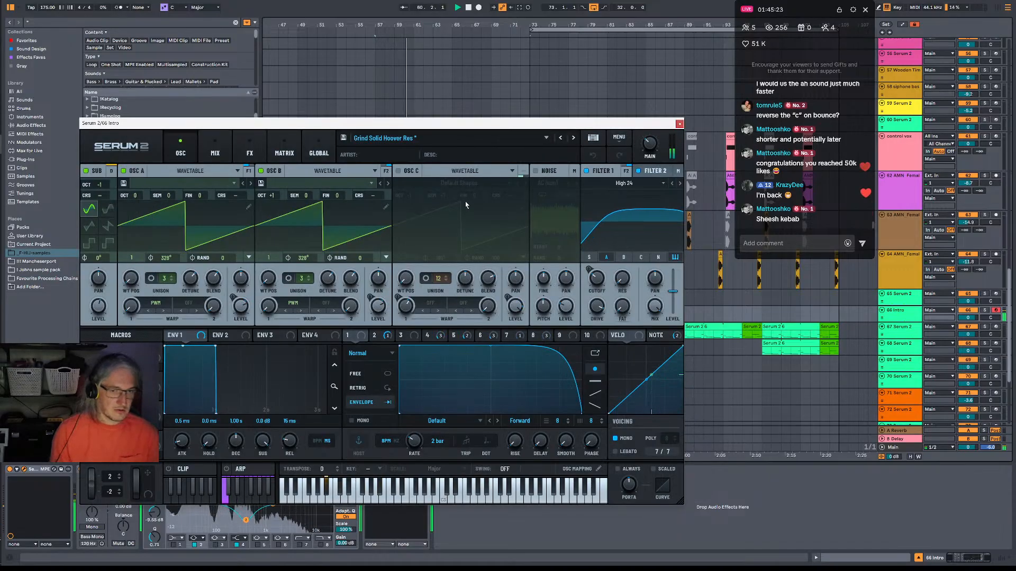
{"action": "left_click", "coordinate": [249, 151]}
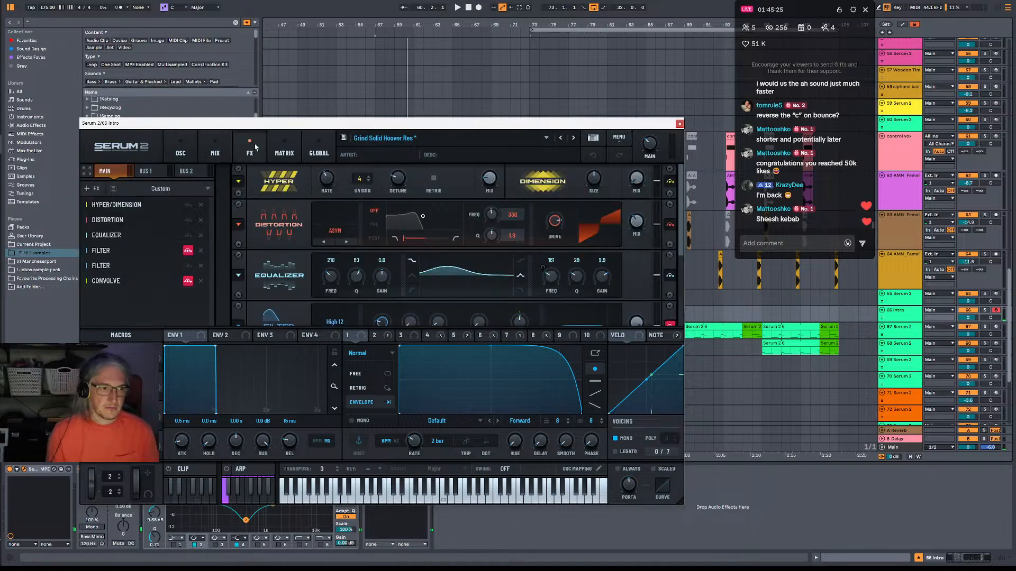
{"action": "left_click", "coordinate": [188, 281]}
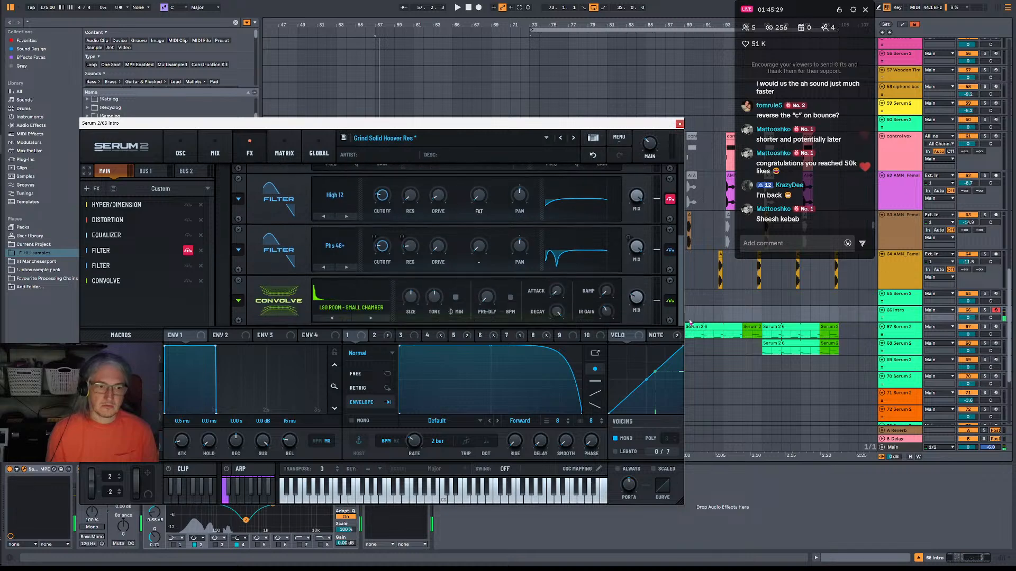
Load the factory Massive impulse Cathedral in the Sky into Convolve and play the intro.
{"action": "left_click", "coordinate": [347, 310]}
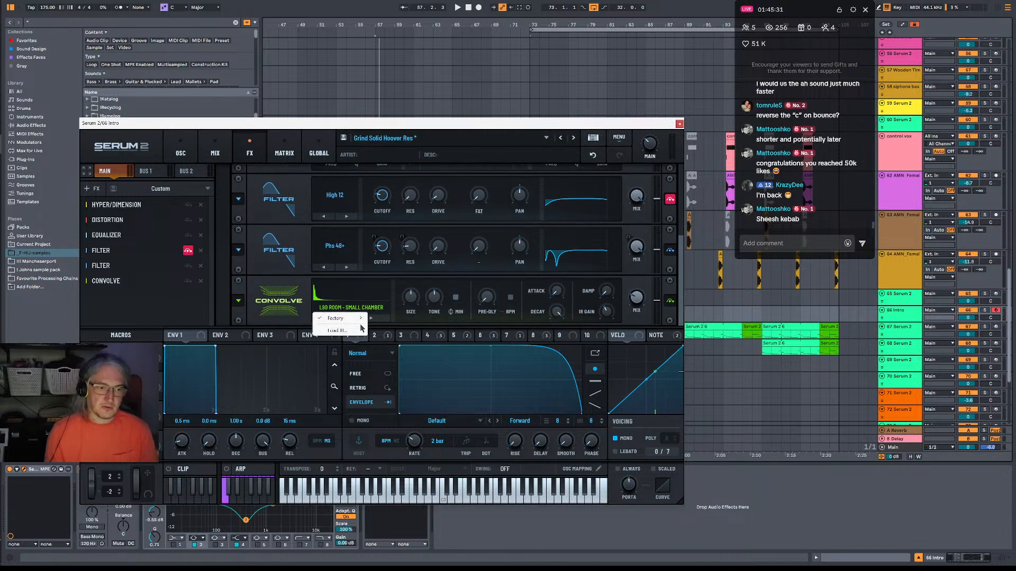
{"action": "mouse_move", "coordinate": [353, 319]}
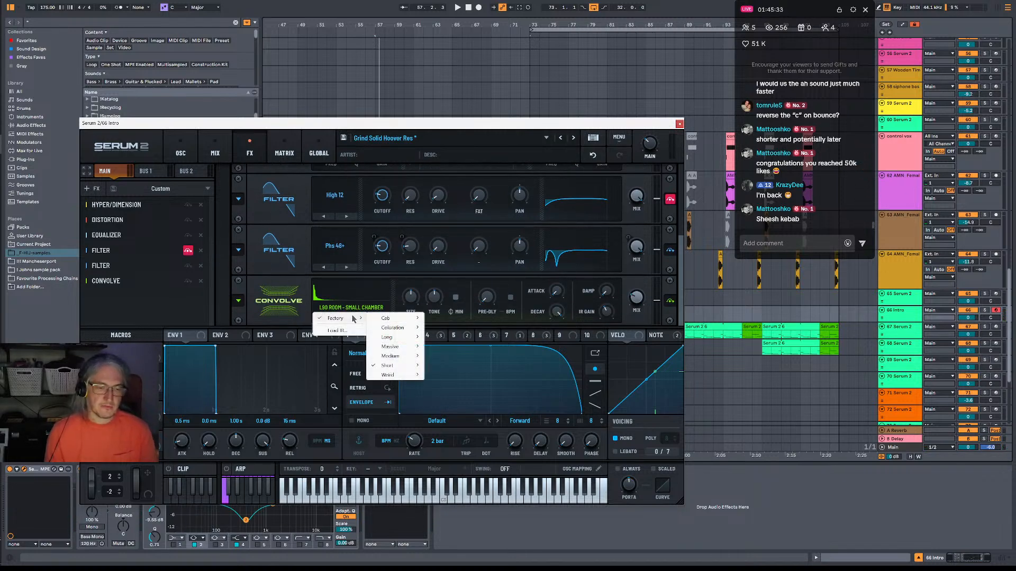
{"action": "mouse_move", "coordinate": [404, 348]}
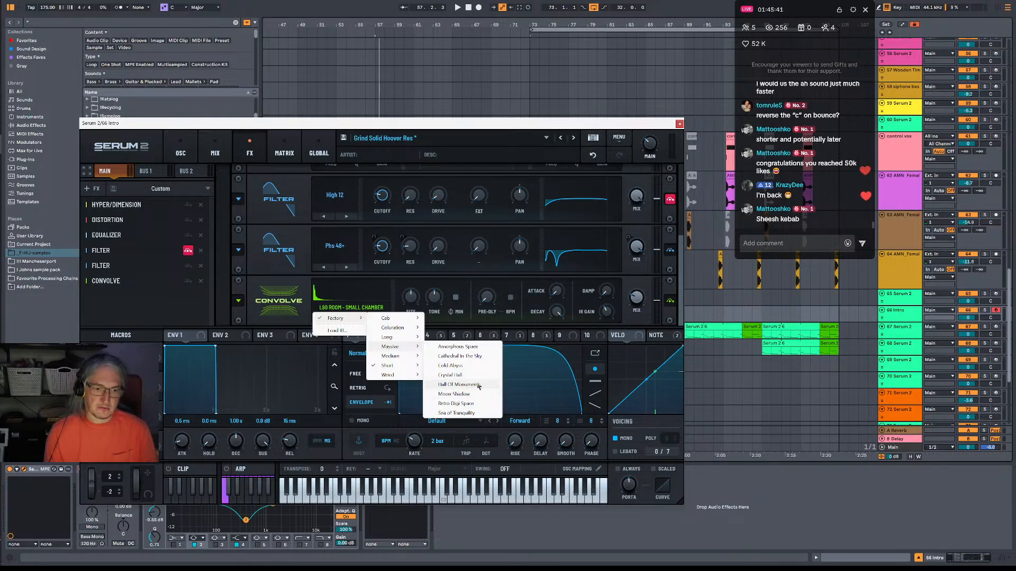
{"action": "left_click", "coordinate": [468, 356]}
{"action": "key", "text": "space"}
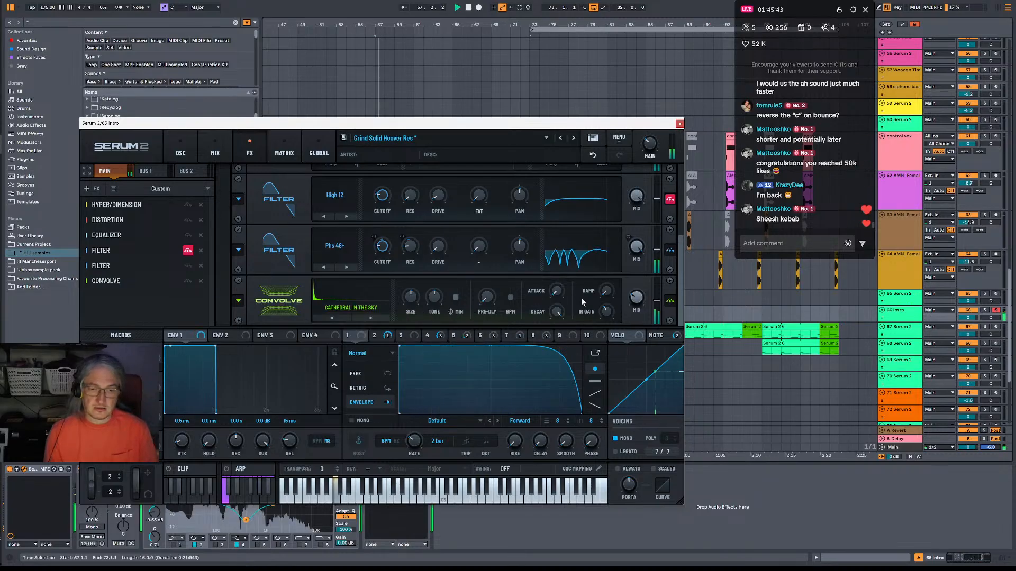
Audition the Cold Abyss and Crystal Hall impulses in Convolve and return to Cathedral in the Sky.
{"action": "left_click", "coordinate": [377, 320]}
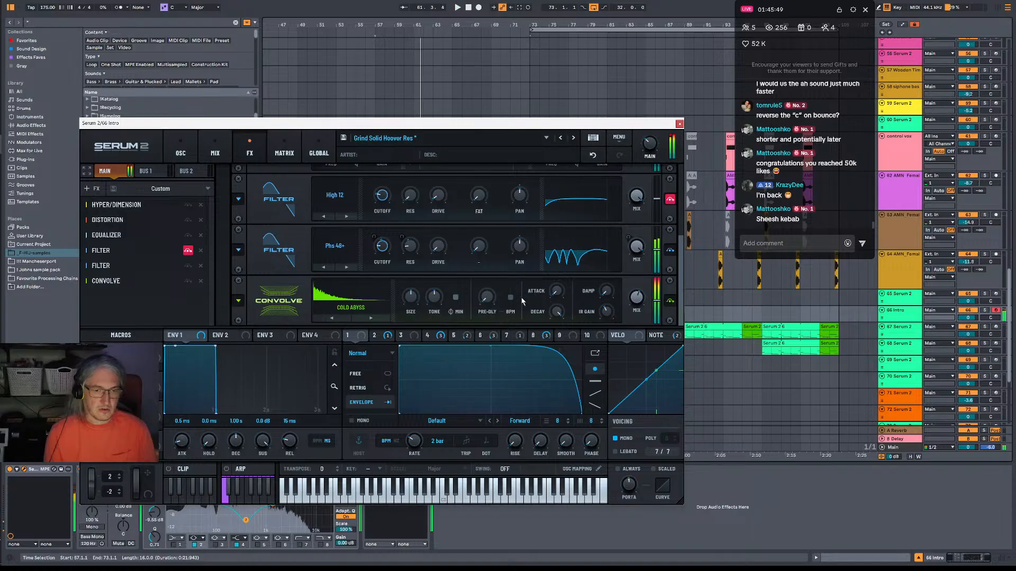
{"action": "key", "text": "space"}
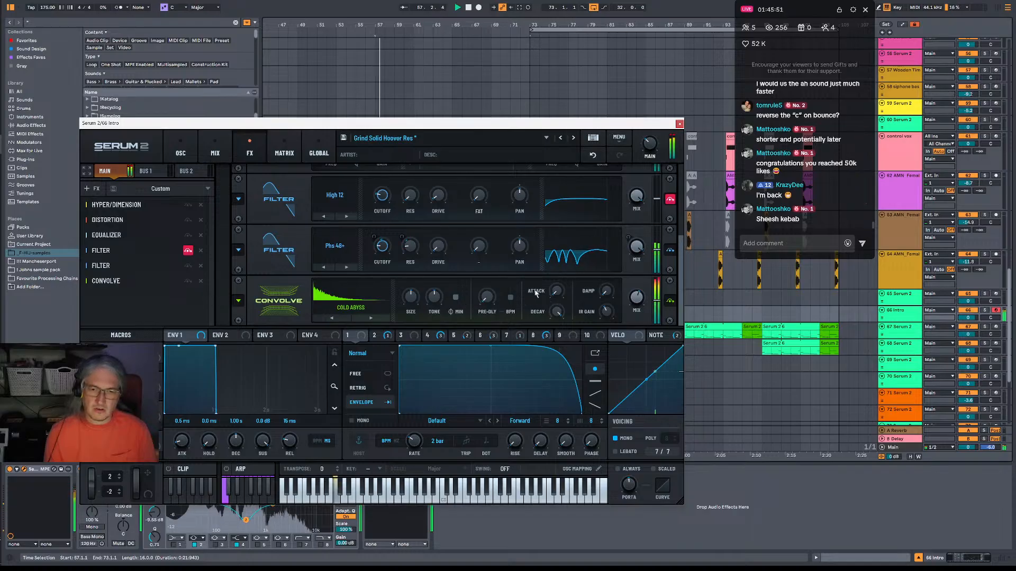
{"action": "left_click", "coordinate": [369, 319]}
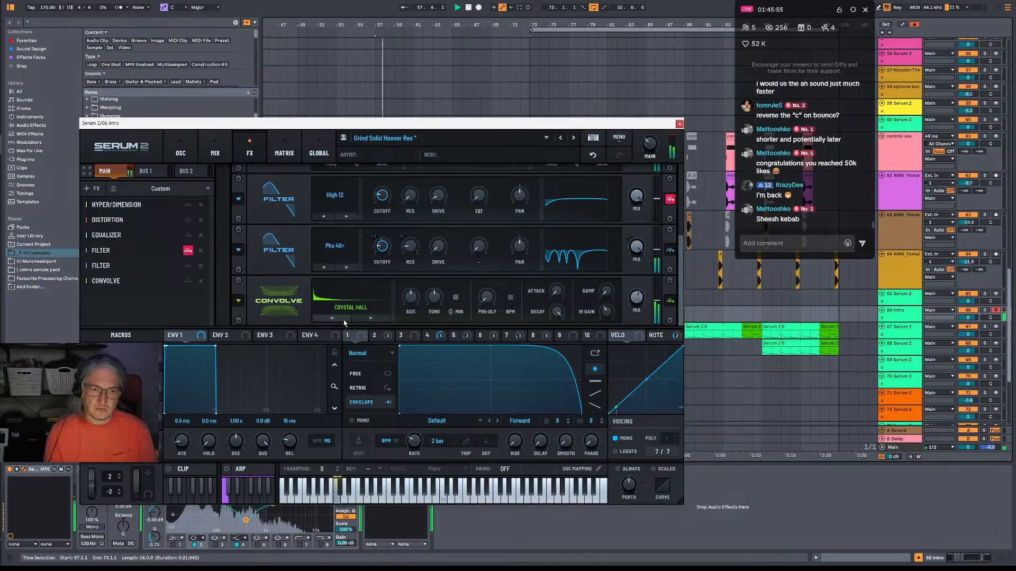
{"action": "left_click", "coordinate": [344, 321]}
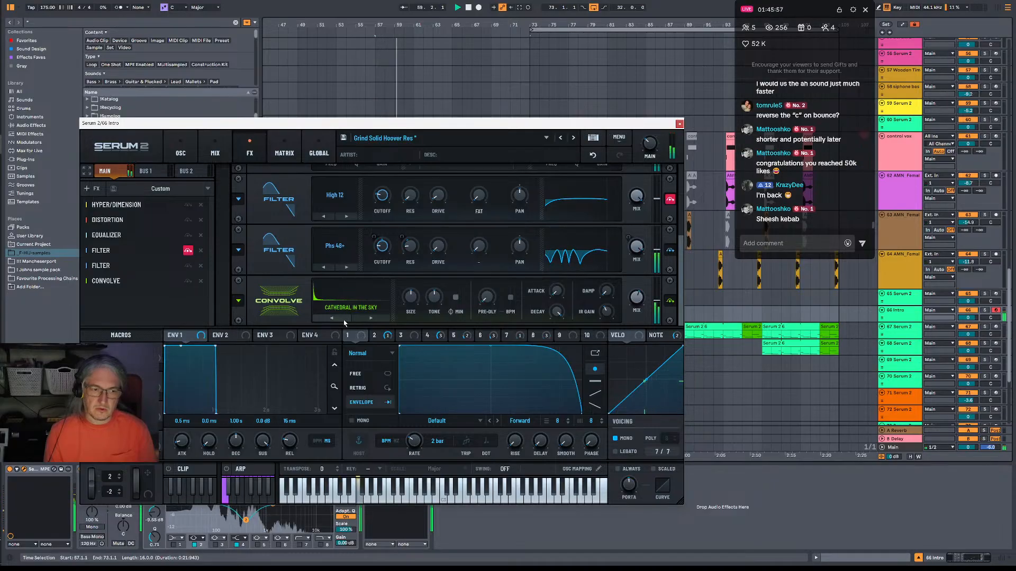
Raise Convolve's tone, lower its size to about 27 %, replay the intro and close the Serum 2 window.
{"action": "left_click_drag", "start_coordinate": [436, 299], "coordinate": [451, 281]}
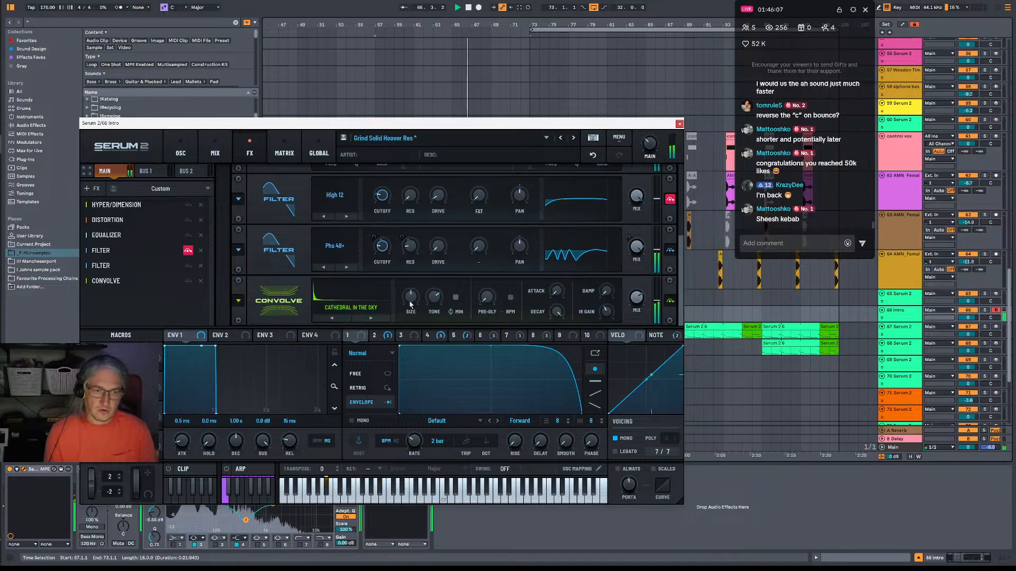
{"action": "left_click_drag", "start_coordinate": [410, 304], "coordinate": [414, 339]}
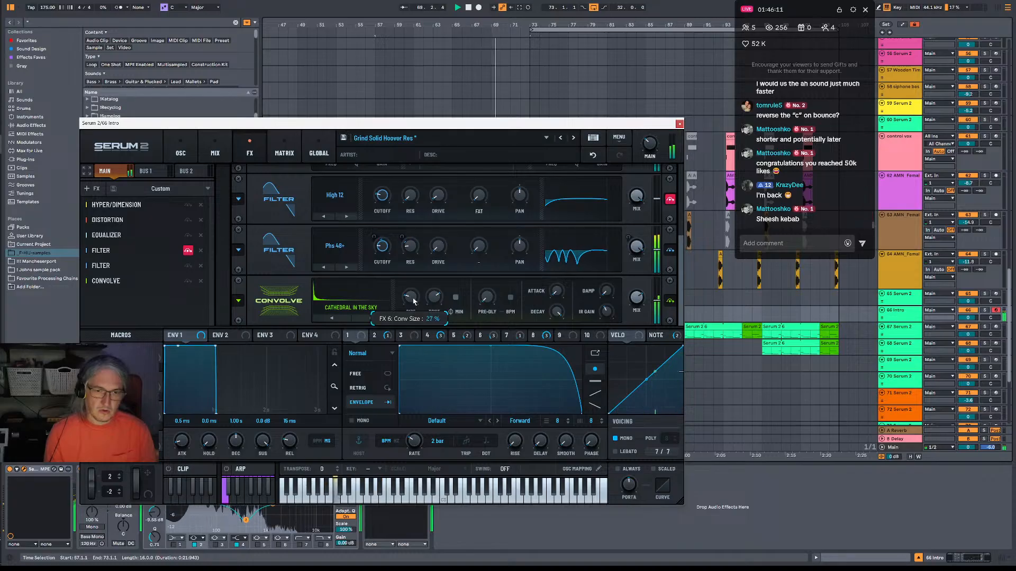
{"action": "key", "text": "space"}
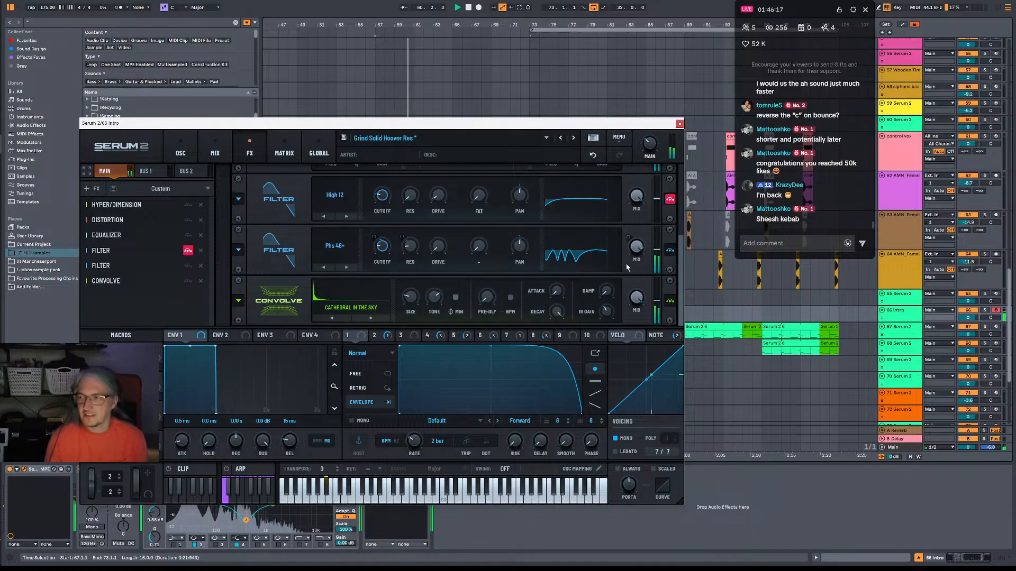
{"action": "left_click", "coordinate": [678, 124]}
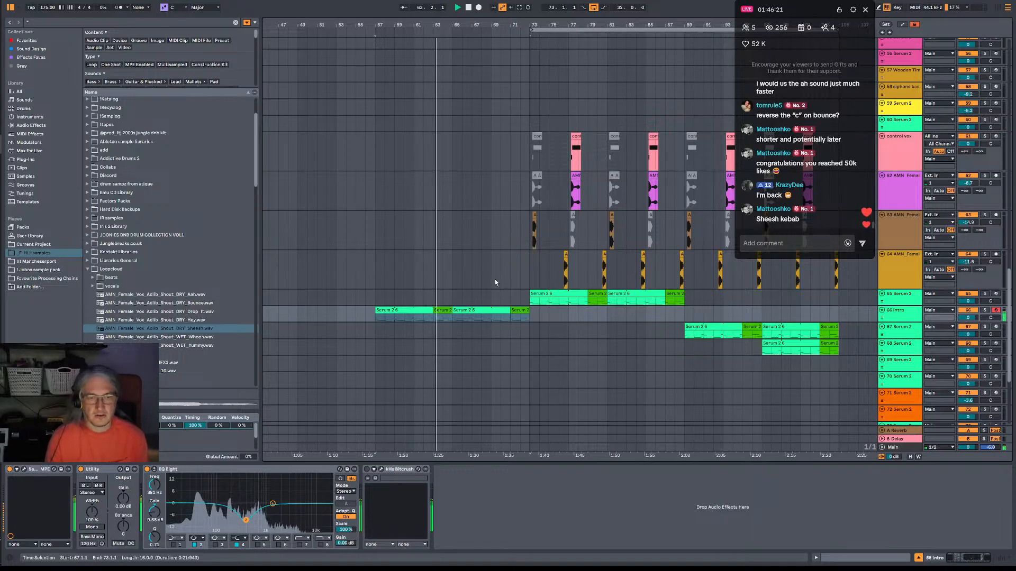
Extend the start of the DNB BREAK_57 pattern clip at bar 73 back to bar 65 while the intro plays.
{"action": "scroll", "coordinate": [495, 279], "scroll_direction": "up", "scroll_amount": 3}
{"action": "key", "text": "space"}
{"action": "scroll", "coordinate": [497, 282], "scroll_direction": "down", "scroll_amount": 8}
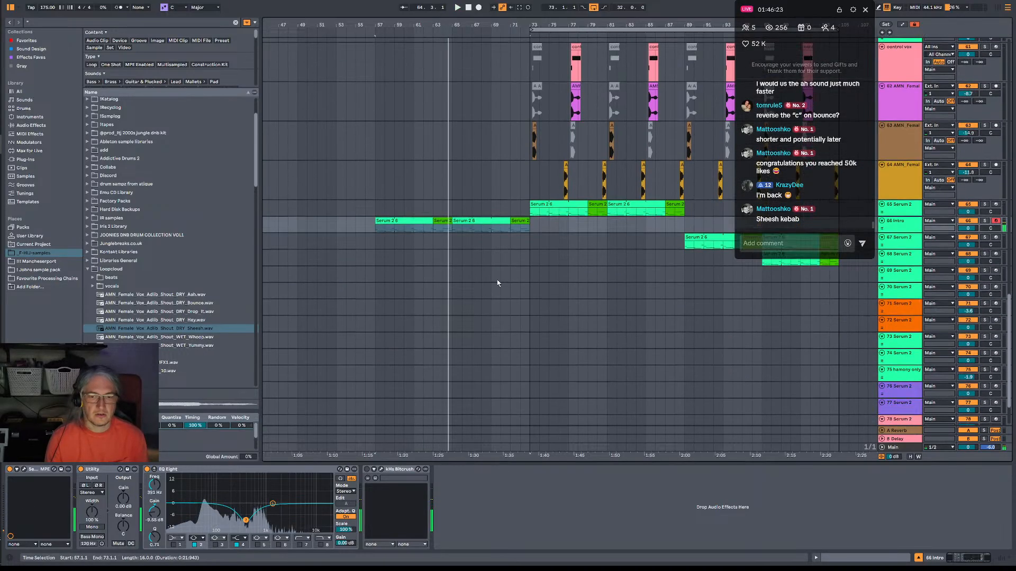
{"action": "scroll", "coordinate": [498, 280], "scroll_direction": "up", "scroll_amount": 8}
{"action": "scroll", "coordinate": [503, 270], "scroll_direction": "up", "scroll_amount": 10}
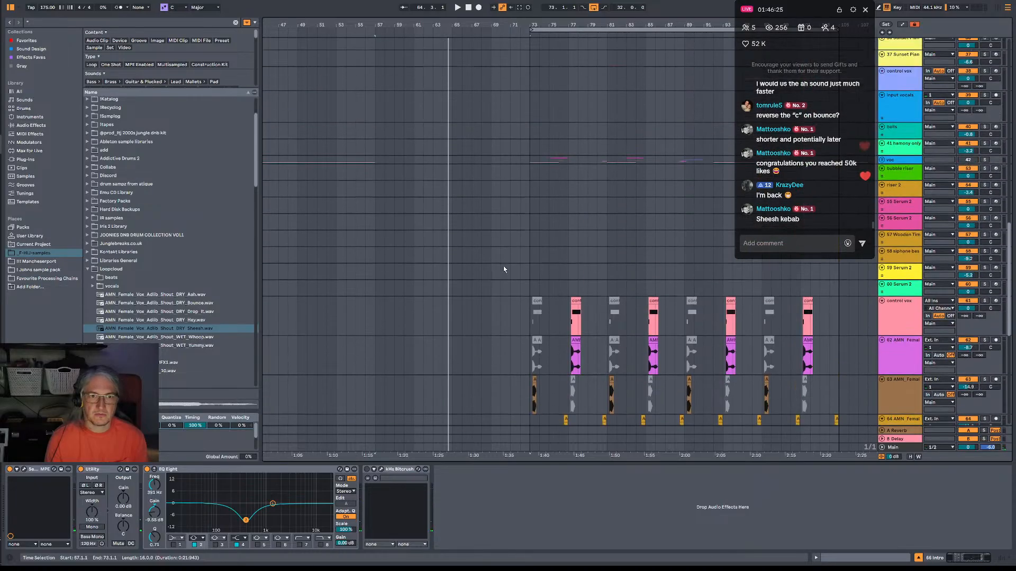
{"action": "key", "text": "space"}
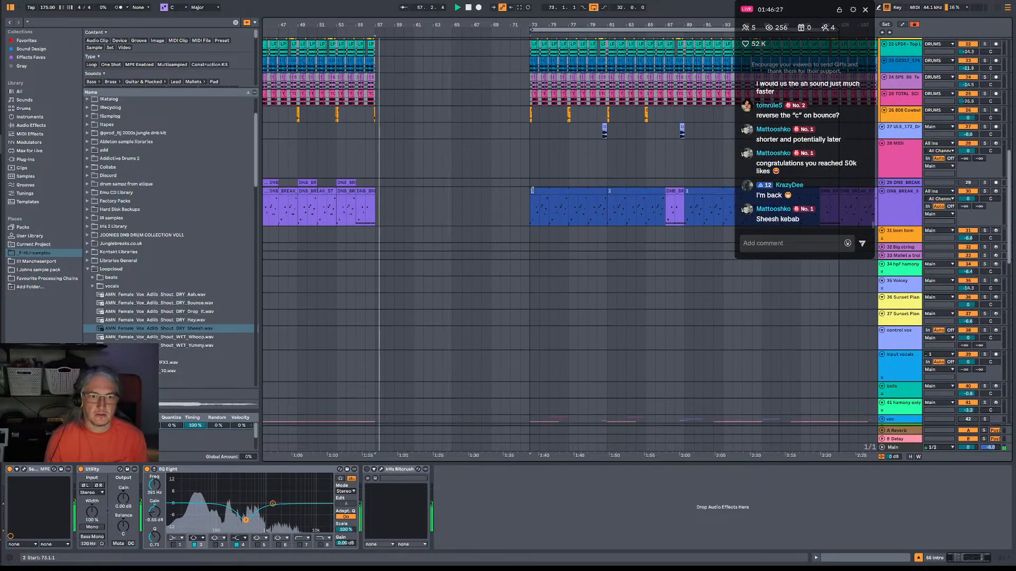
{"action": "left_click_drag", "start_coordinate": [531, 189], "coordinate": [424, 190]}
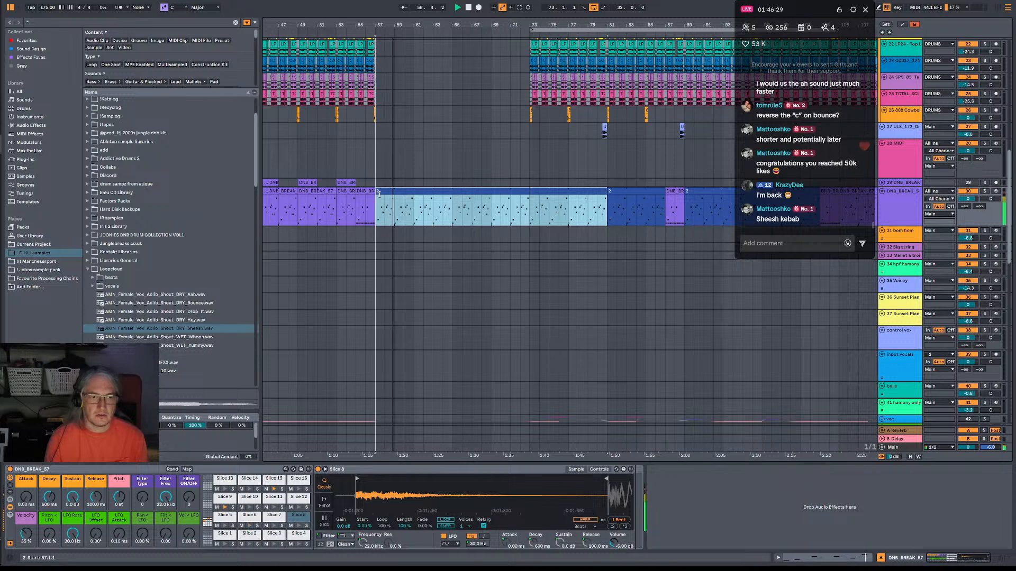
{"action": "left_click_drag", "start_coordinate": [378, 194], "coordinate": [452, 199]}
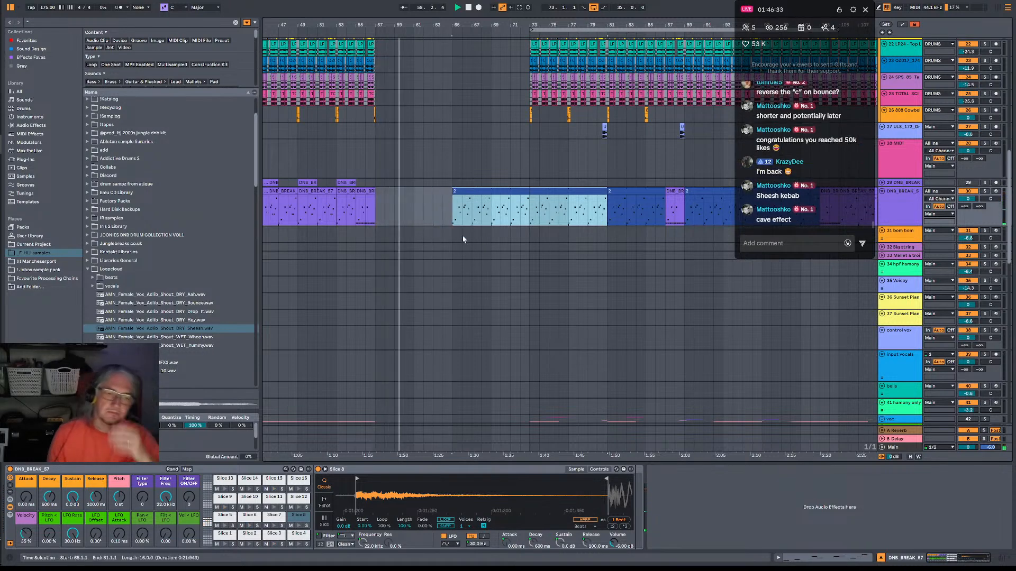
Copy the two-bar DNB BREAK_57 fill from bar 87 to bar 71, just before the vocal section.
{"action": "scroll", "coordinate": [830, 335], "scroll_direction": "down", "scroll_amount": 3}
{"action": "scroll", "coordinate": [775, 332], "scroll_direction": "down", "scroll_amount": 15}
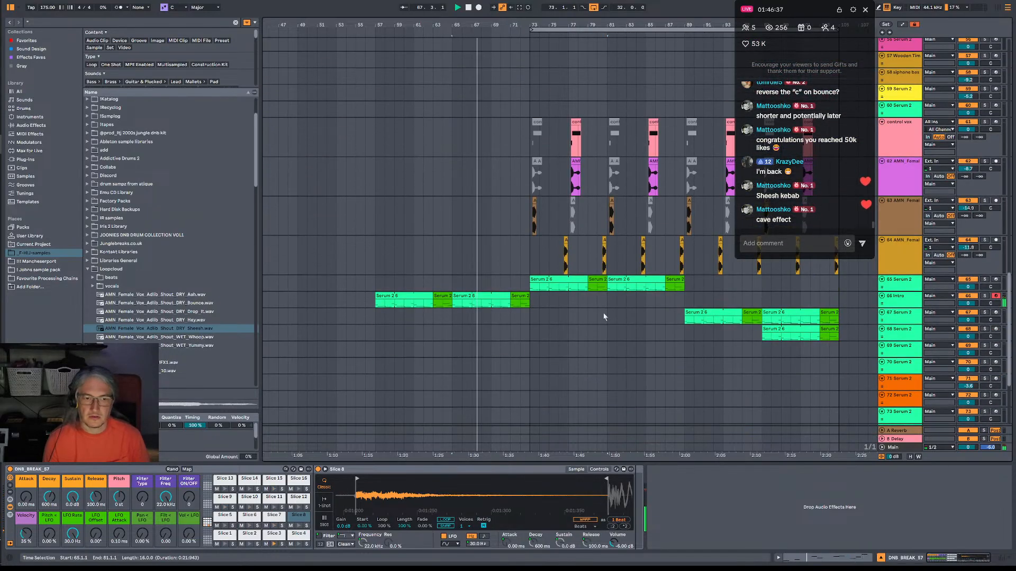
{"action": "scroll", "coordinate": [513, 240], "scroll_direction": "up", "scroll_amount": 10}
{"action": "scroll", "coordinate": [513, 241], "scroll_direction": "up", "scroll_amount": 8}
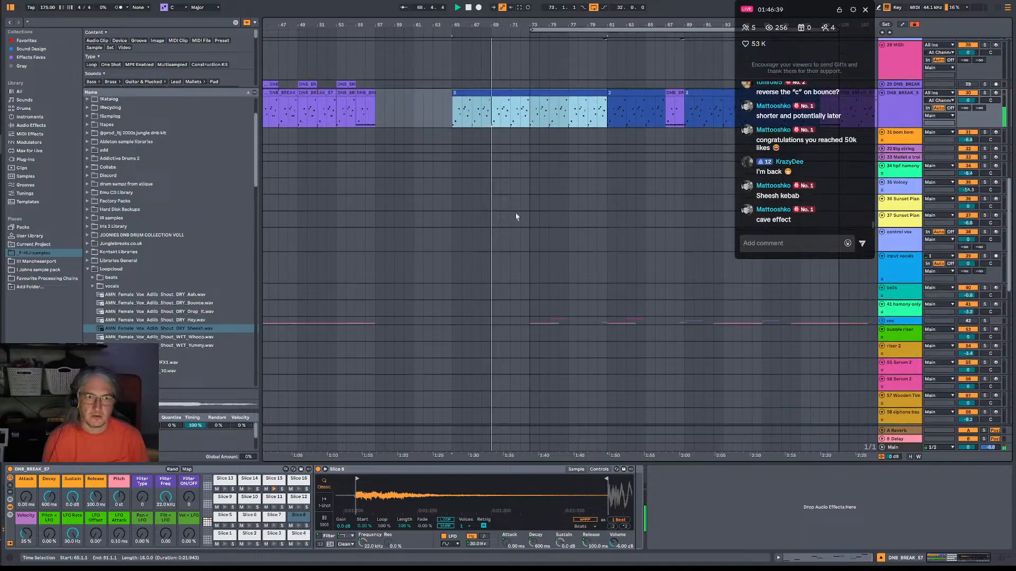
{"action": "left_click", "coordinate": [680, 149]}
{"action": "left_click_drag", "start_coordinate": [680, 148], "coordinate": [522, 153]}
{"action": "scroll", "coordinate": [539, 295], "scroll_direction": "down", "scroll_amount": 5}
{"action": "scroll", "coordinate": [541, 306], "scroll_direction": "down", "scroll_amount": 8}
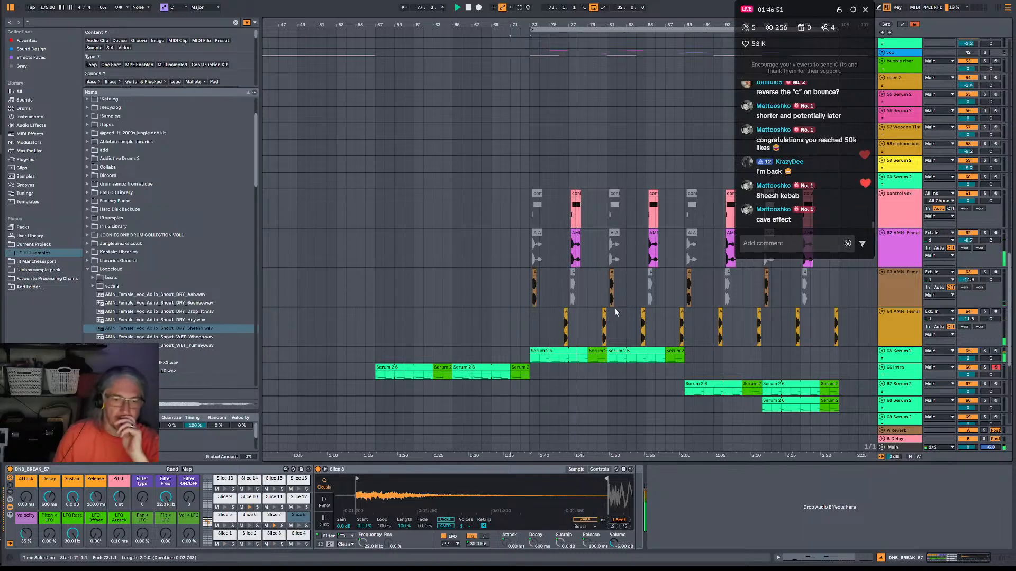
Audition the Sheesh shout clip at 80.2 on track 64 and move it an eighth note earlier.
{"action": "left_click_drag", "start_coordinate": [610, 27], "coordinate": [587, 314]}
{"action": "left_click", "coordinate": [588, 314]}
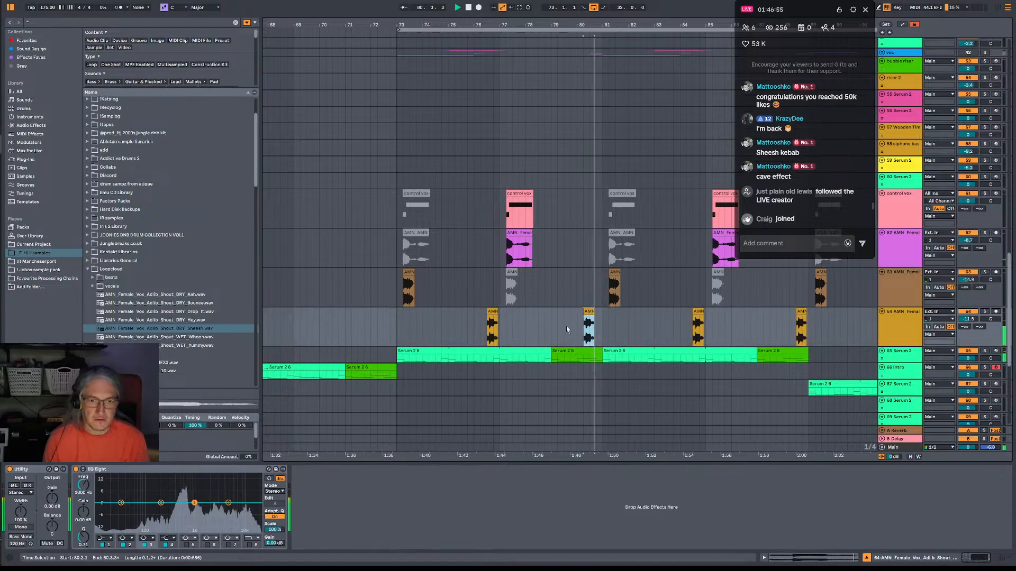
{"action": "left_click", "coordinate": [578, 325]}
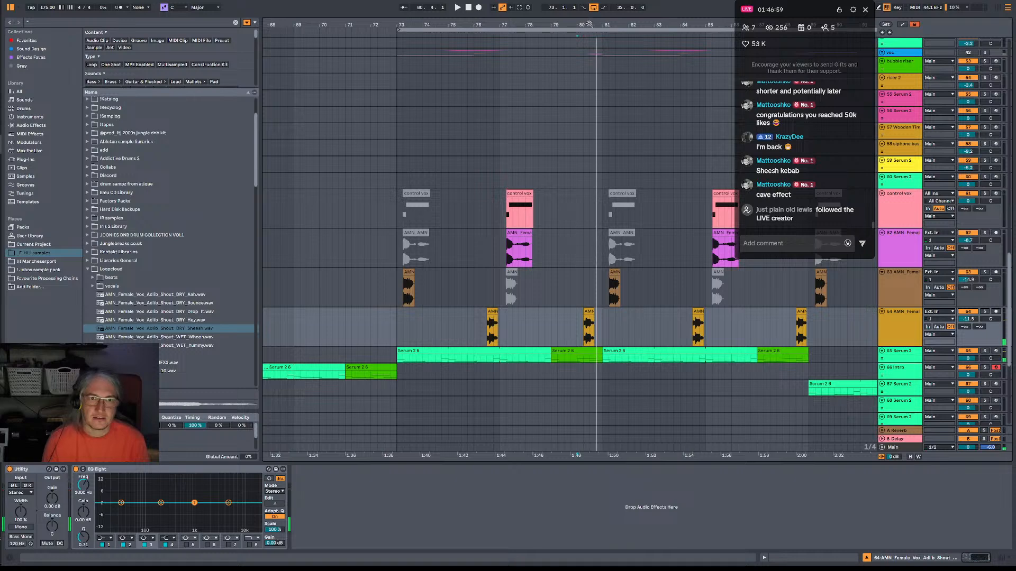
{"action": "left_click_drag", "start_coordinate": [589, 24], "coordinate": [586, 256]}
{"action": "key", "text": "space"}
{"action": "key", "text": "space"}
{"action": "key", "text": "space"}
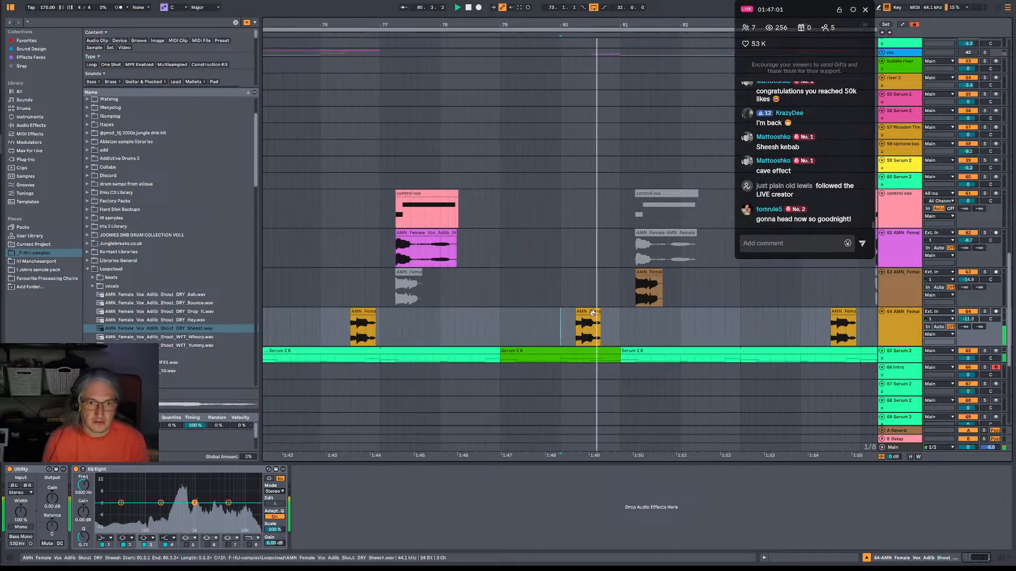
{"action": "left_click_drag", "start_coordinate": [592, 313], "coordinate": [584, 312]}
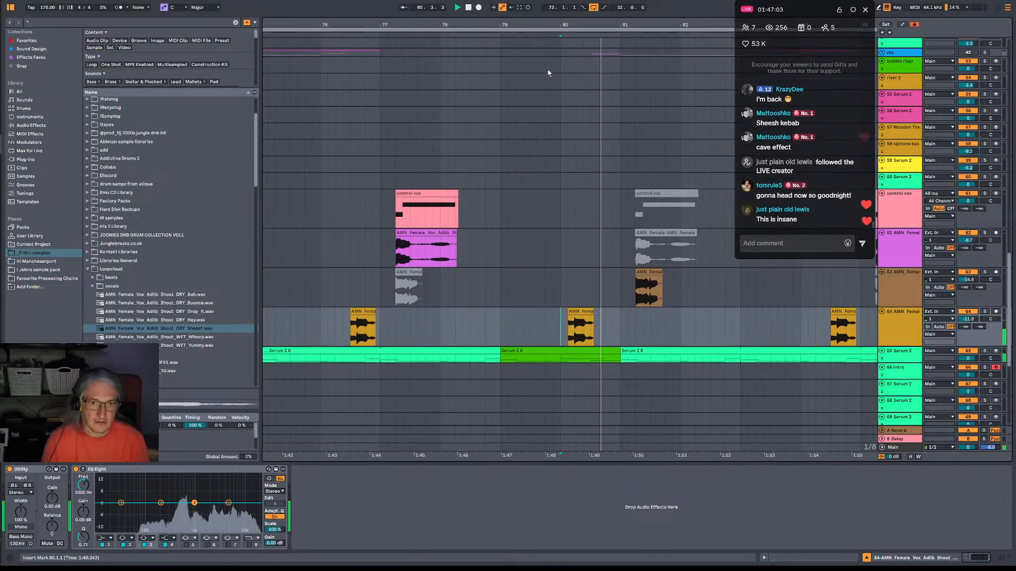
{"action": "key", "text": "space"}
Play back the shout vocals from bar 76 and again from bar 73 to check their timing.
{"action": "left_click_drag", "start_coordinate": [583, 25], "coordinate": [619, 8]}
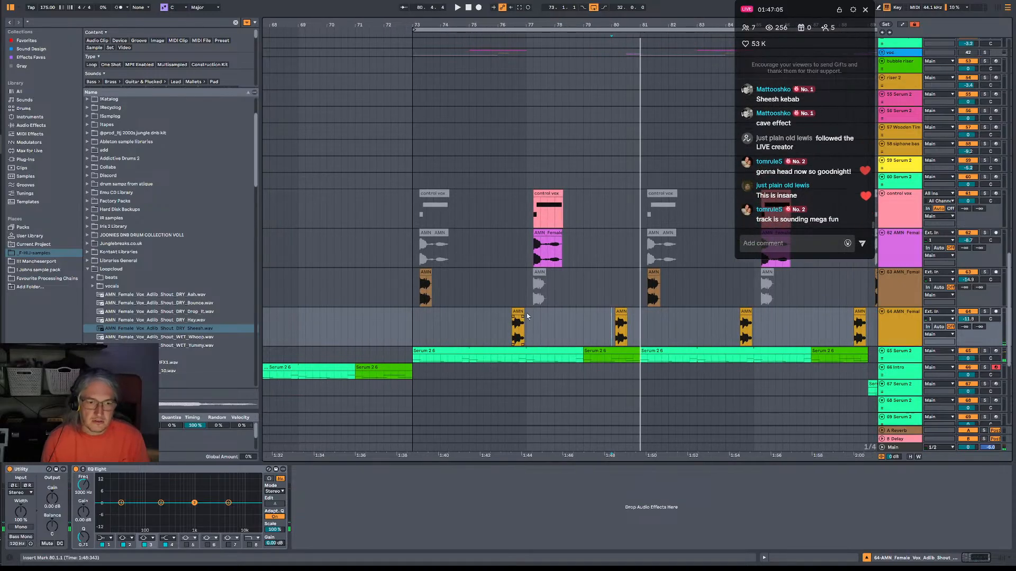
{"action": "left_click_drag", "start_coordinate": [524, 9], "coordinate": [466, 321]}
{"action": "key", "text": "space"}
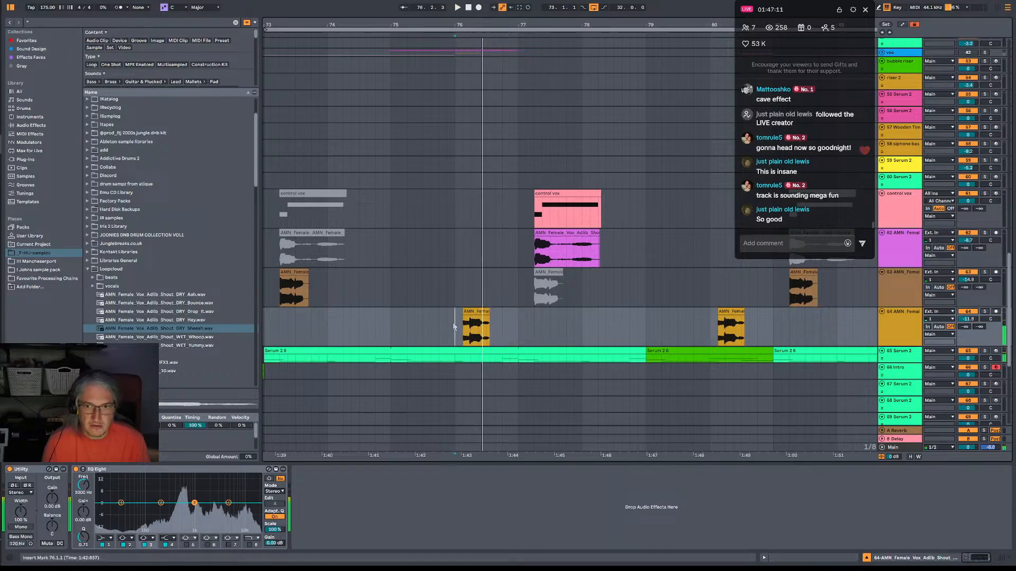
{"action": "key", "text": "space"}
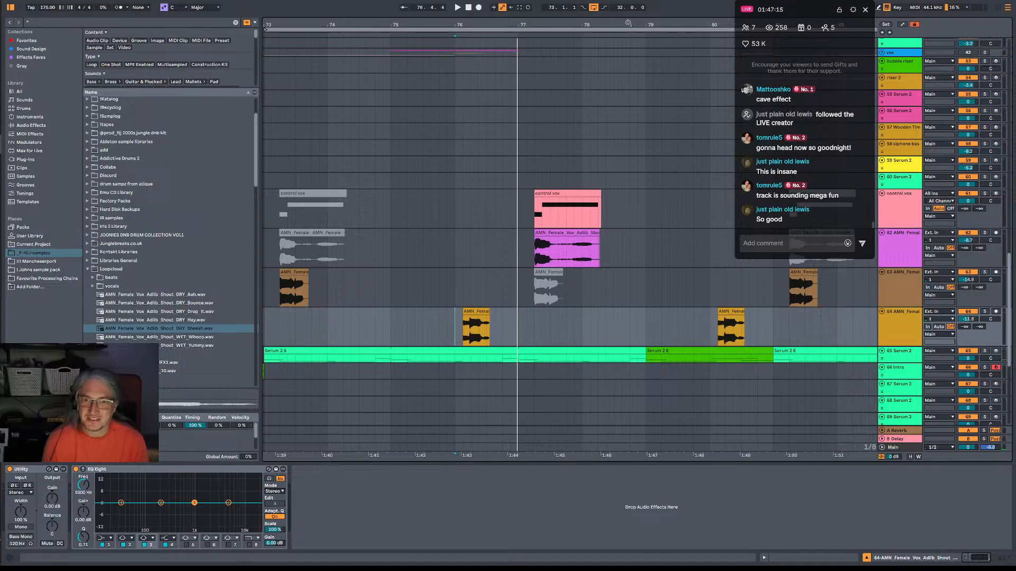
{"action": "left_click_drag", "start_coordinate": [628, 22], "coordinate": [628, 8]}
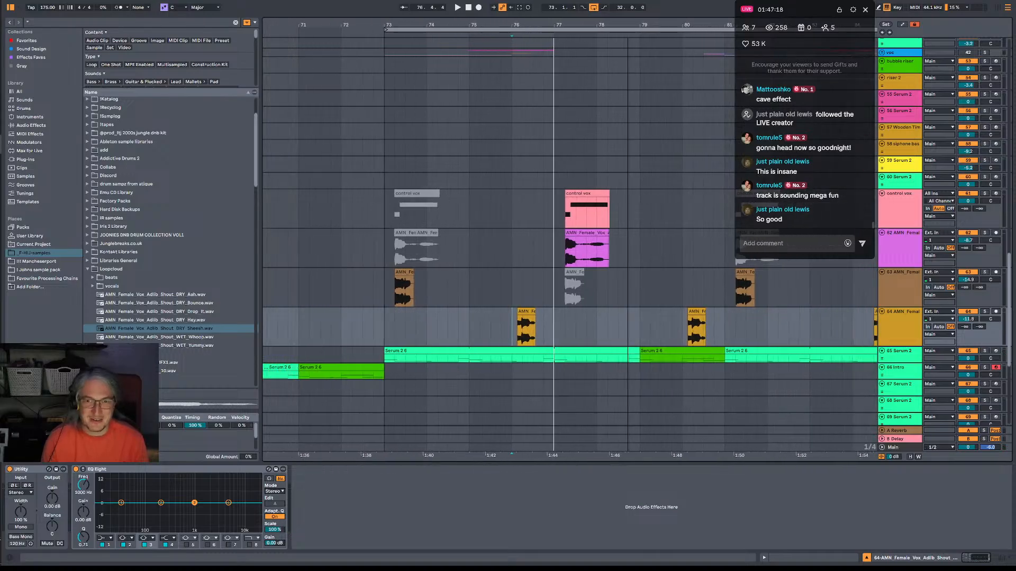
{"action": "left_click", "coordinate": [386, 288]}
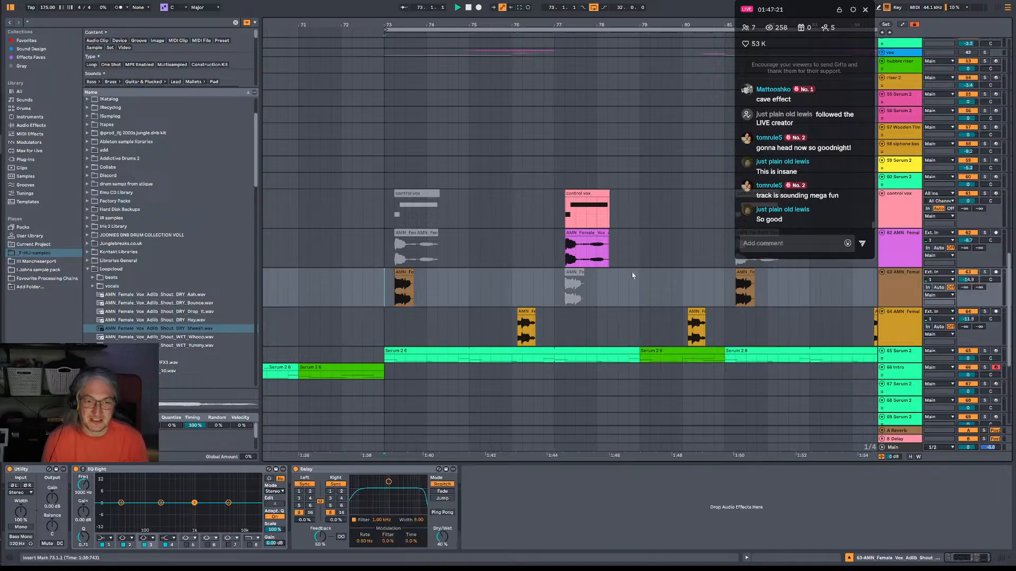
{"action": "key", "text": "space"}
{"action": "key", "text": "space"}
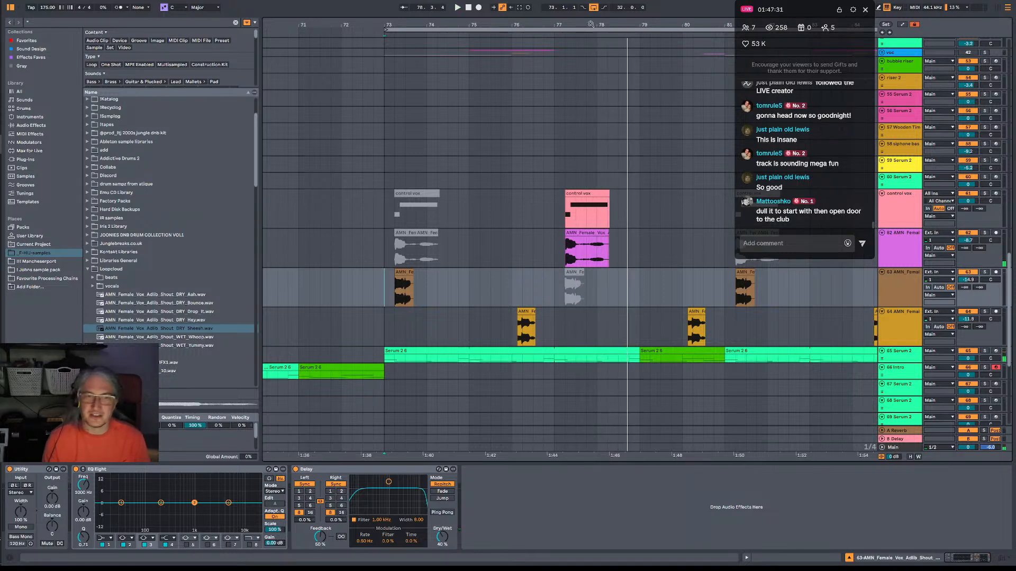
Play the intro from bar 57 and show the Intro track's device chain.
{"action": "left_click_drag", "start_coordinate": [590, 25], "coordinate": [787, 5]}
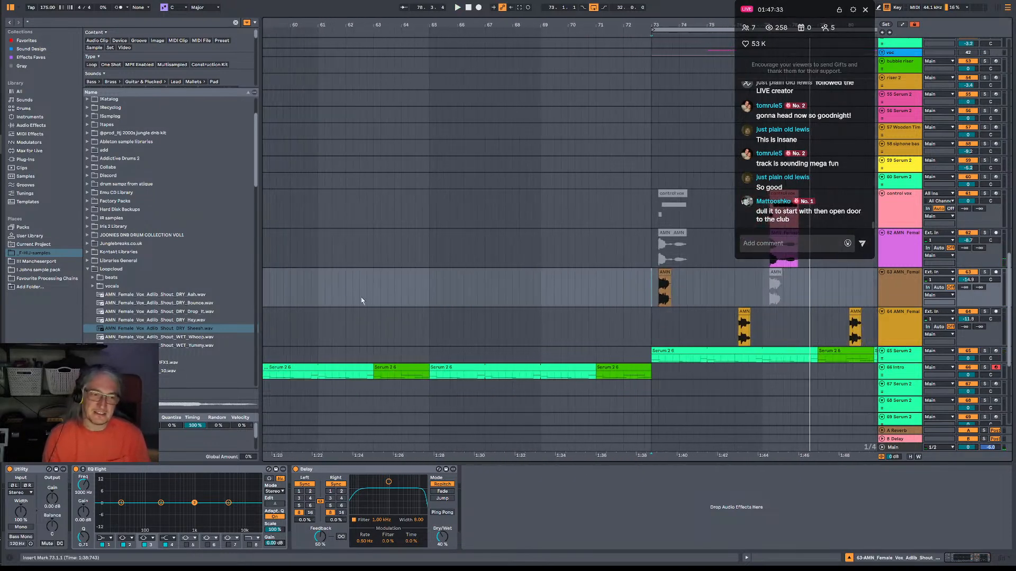
{"action": "left_click_drag", "start_coordinate": [403, 292], "coordinate": [480, 277]}
{"action": "left_click", "coordinate": [284, 313]}
{"action": "key", "text": "space"}
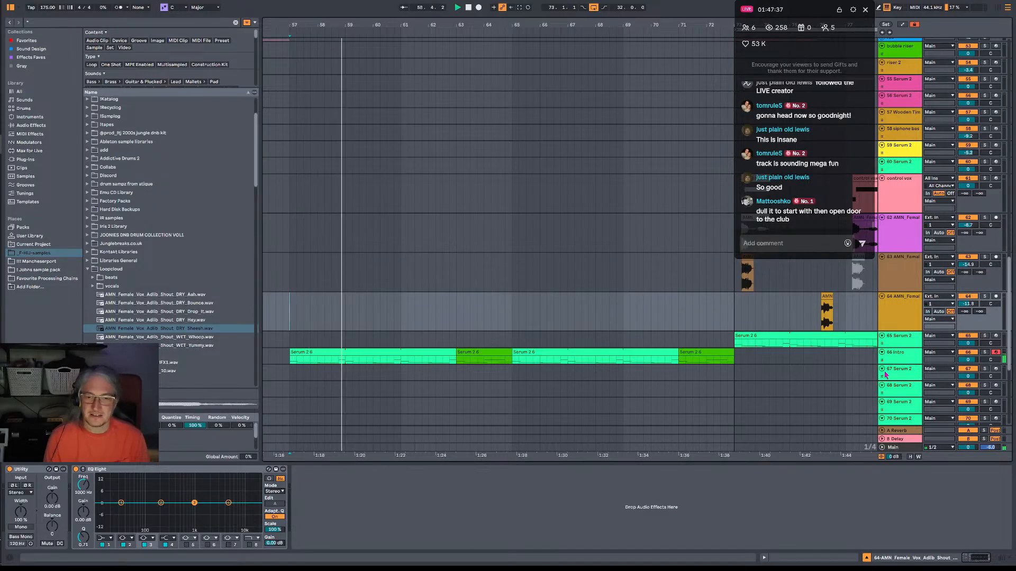
{"action": "left_click", "coordinate": [905, 360]}
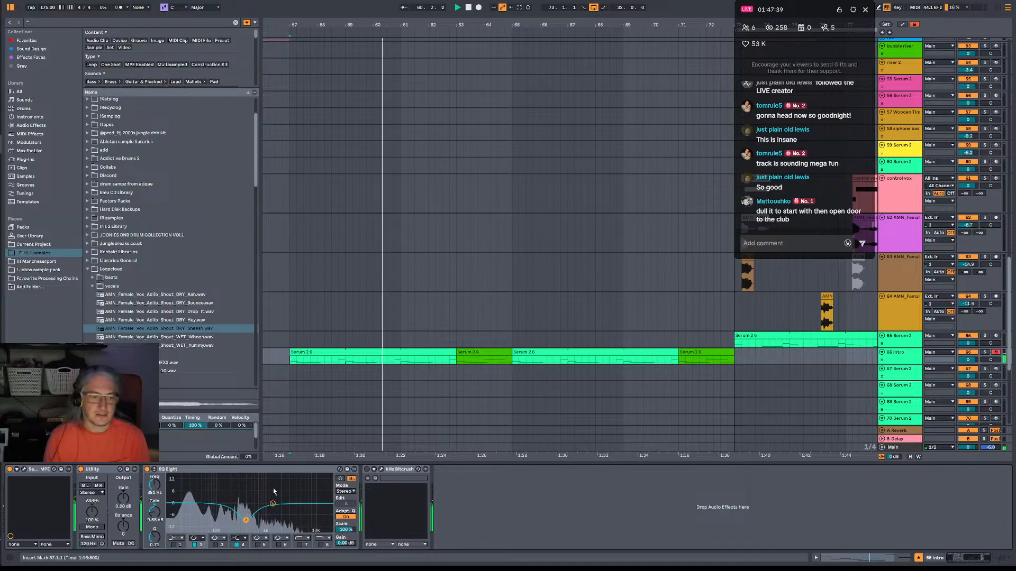
{"action": "key", "text": "space"}
{"action": "key", "text": "space"}
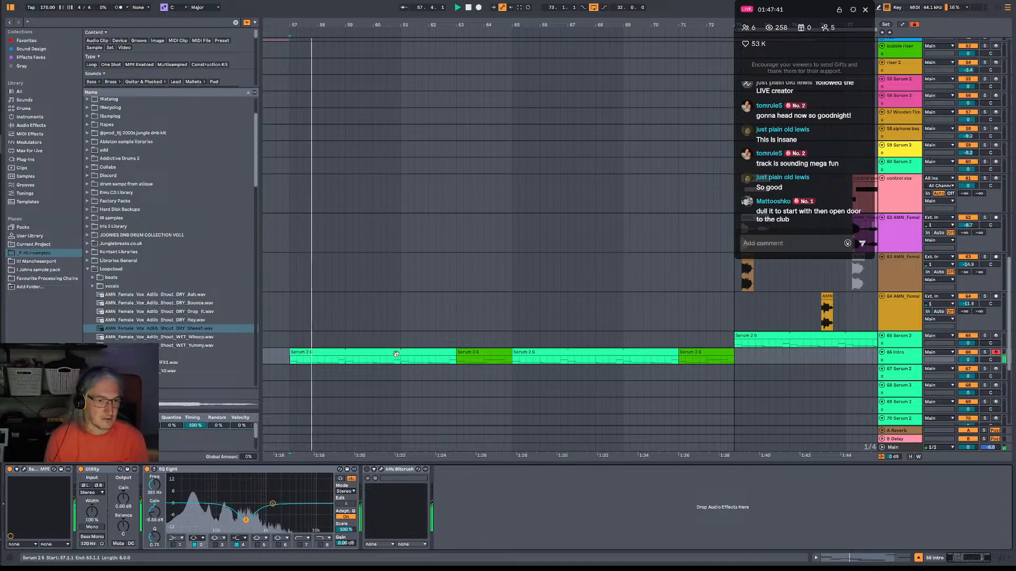
Cut gaps into the Intro track's clips at 60.3–61.1 and 68.3–69.1, and trim the first fill to end at 64.3.
{"action": "left_click", "coordinate": [400, 353]}
{"action": "left_click_drag", "start_coordinate": [401, 360], "coordinate": [394, 361]}
{"action": "key", "text": "ctrl+e"}
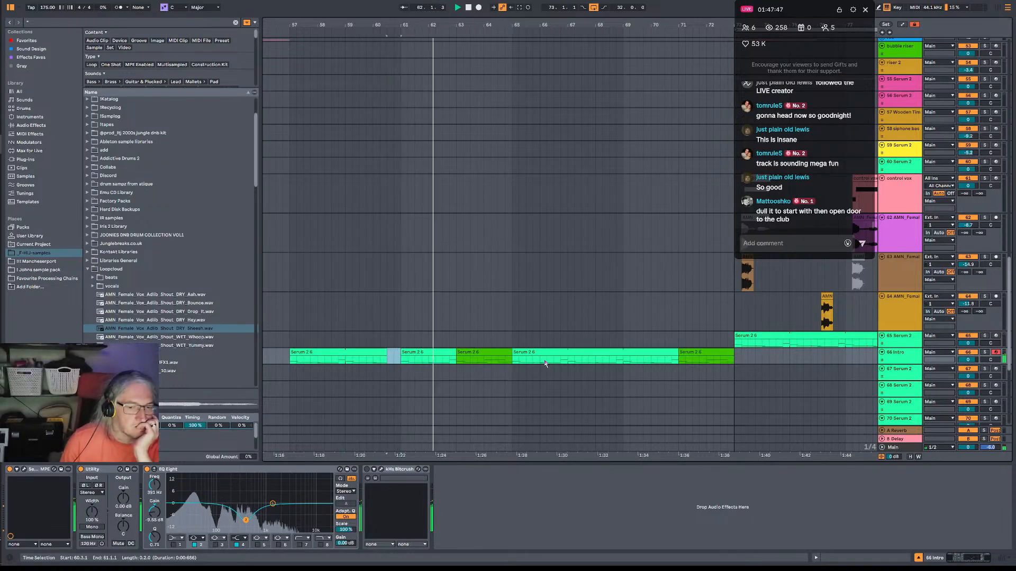
{"action": "left_click_drag", "start_coordinate": [511, 353], "coordinate": [497, 352]}
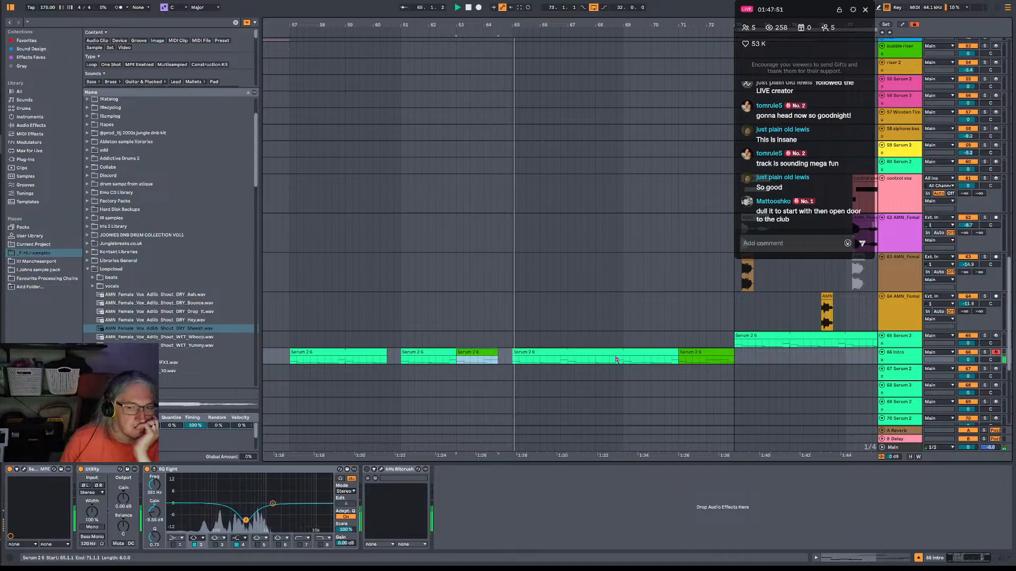
{"action": "left_click_drag", "start_coordinate": [622, 362], "coordinate": [611, 364]}
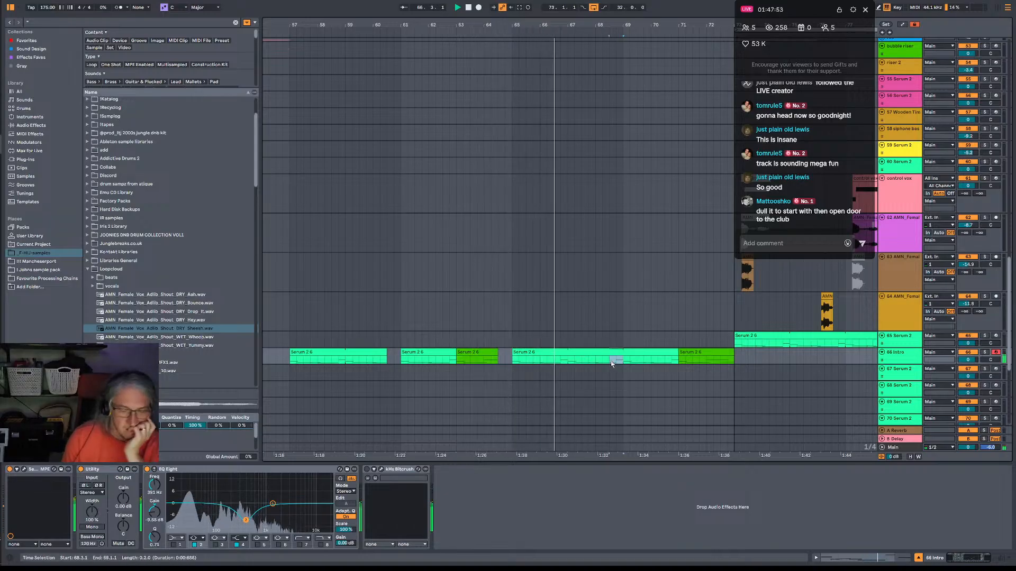
Add Auto Filter from the favourites to the end of the Intro track's device chain.
{"action": "left_click", "coordinate": [910, 356]}
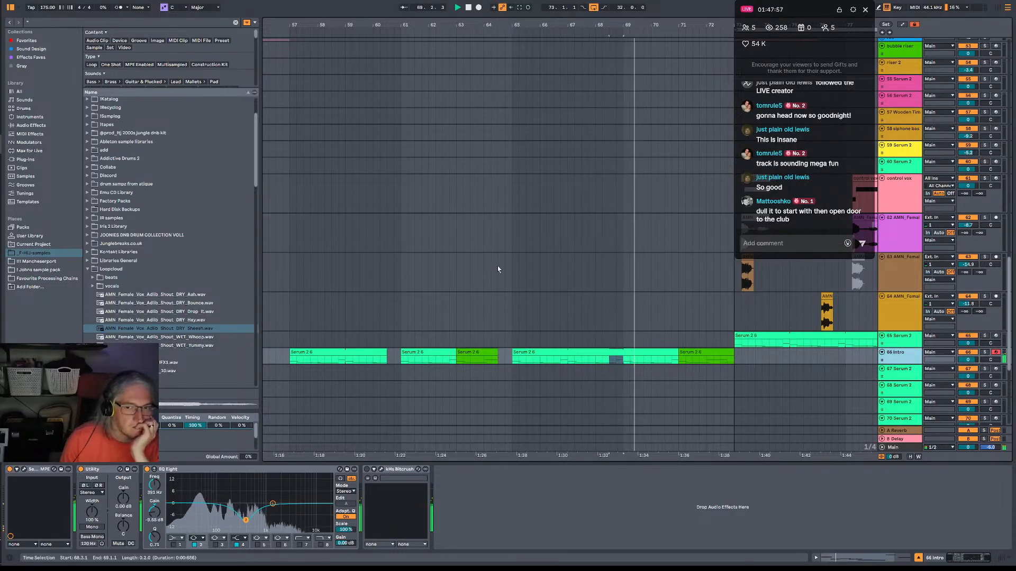
{"action": "left_click", "coordinate": [719, 354]}
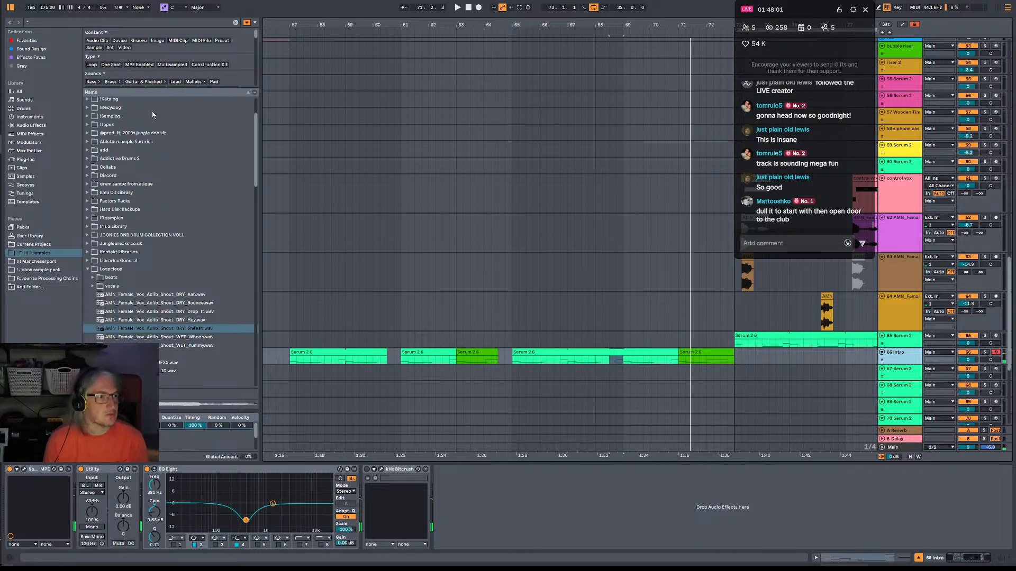
{"action": "scroll", "coordinate": [143, 119], "scroll_direction": "up", "scroll_amount": 3}
{"action": "left_click", "coordinate": [51, 41]}
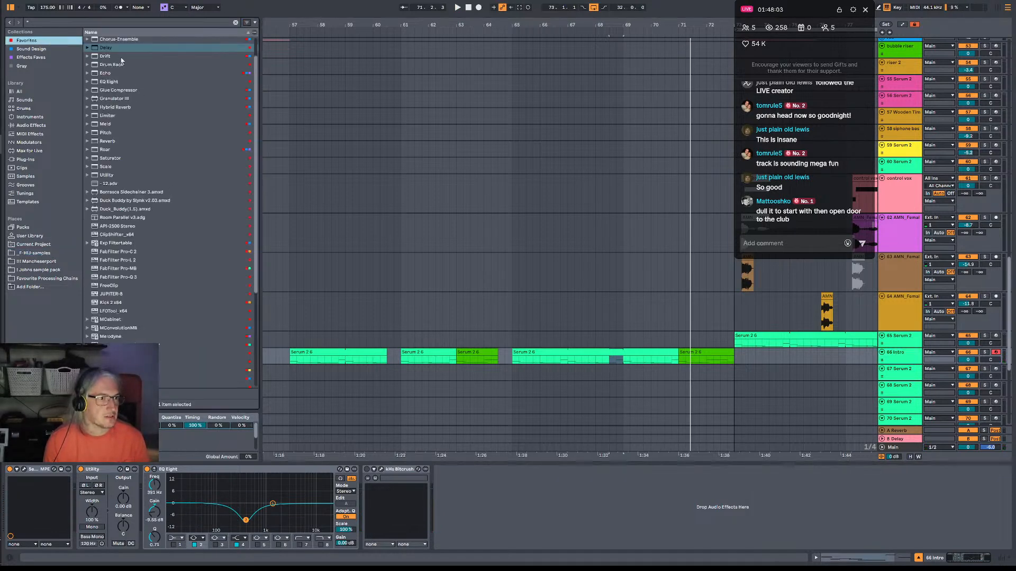
{"action": "scroll", "coordinate": [125, 71], "scroll_direction": "up", "scroll_amount": 1}
{"action": "double_click", "coordinate": [117, 41]}
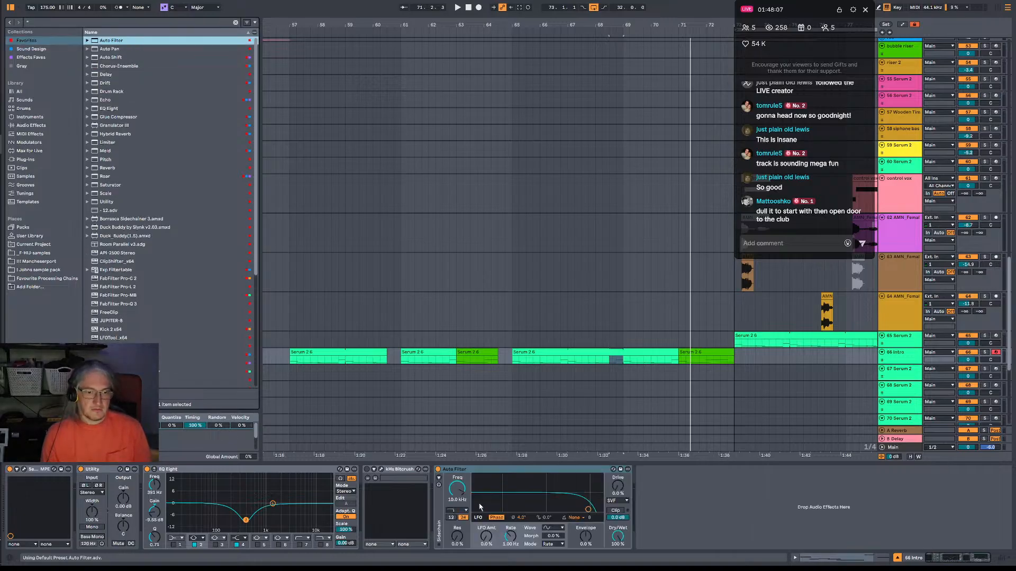
Try the Auto Filter as a low-pass, switch it to High-pass, and set its cutoff to about 266 Hz and resonance to 28 %.
{"action": "key", "text": "space"}
{"action": "mouse_move", "coordinate": [584, 508]}
{"action": "left_mouse_down"}
{"action": "mouse_move", "coordinate": [532, 492]}
{"action": "mouse_move", "coordinate": [600, 499]}
{"action": "left_mouse_up"}
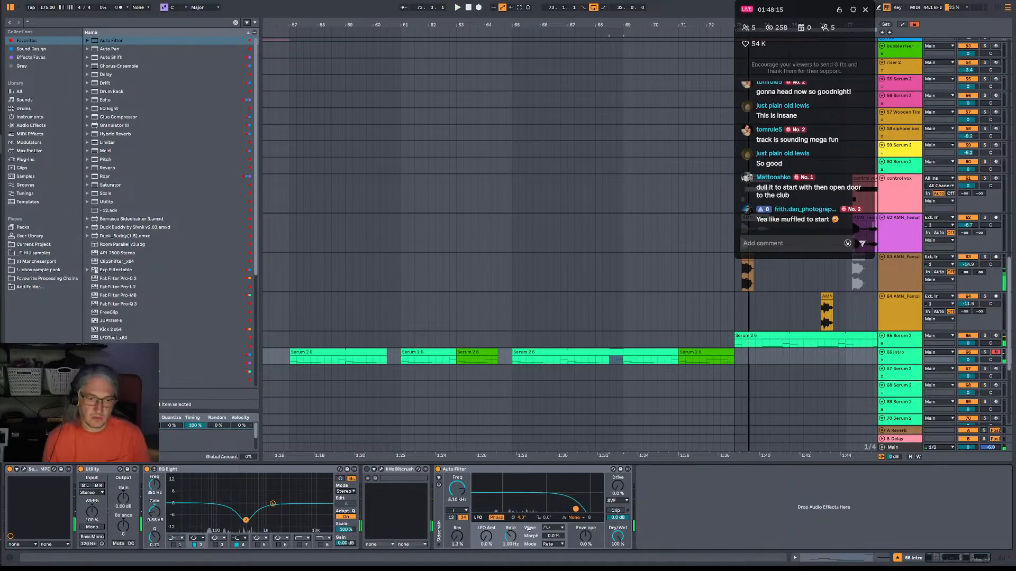
{"action": "left_click", "coordinate": [457, 511]}
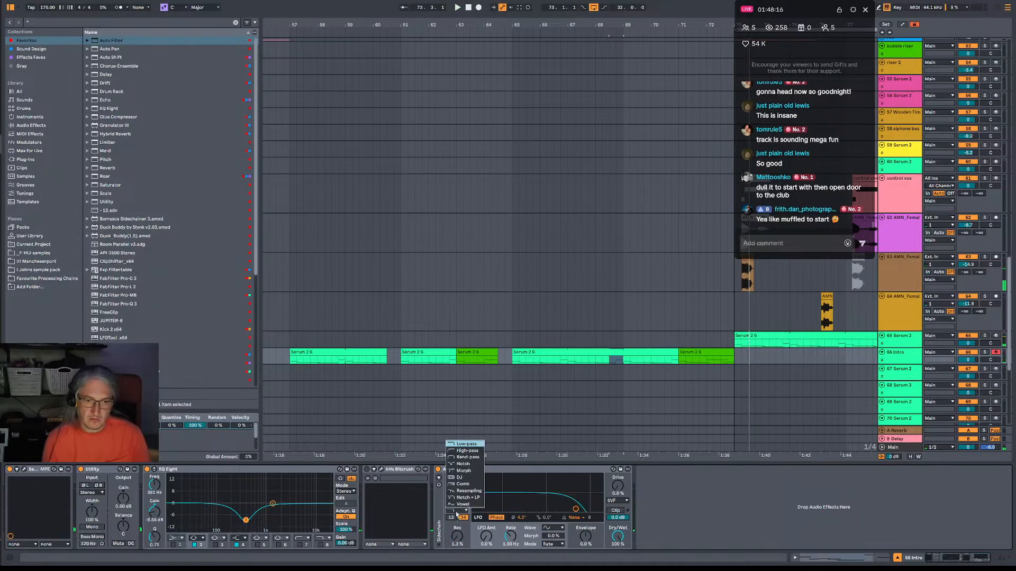
{"action": "left_click", "coordinate": [466, 451]}
{"action": "key", "text": "space"}
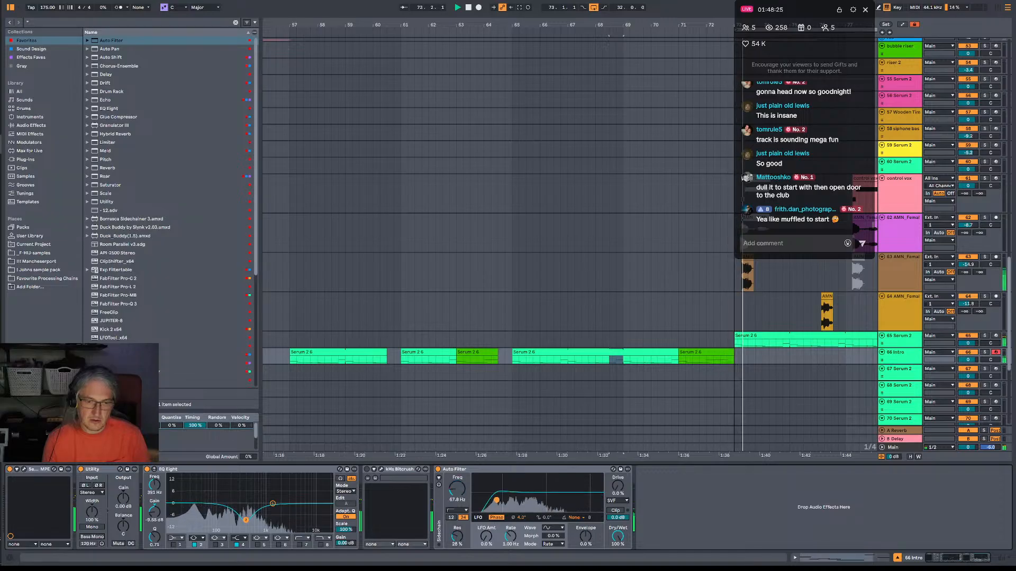
{"action": "key", "text": "space"}
{"action": "key", "text": "space"}
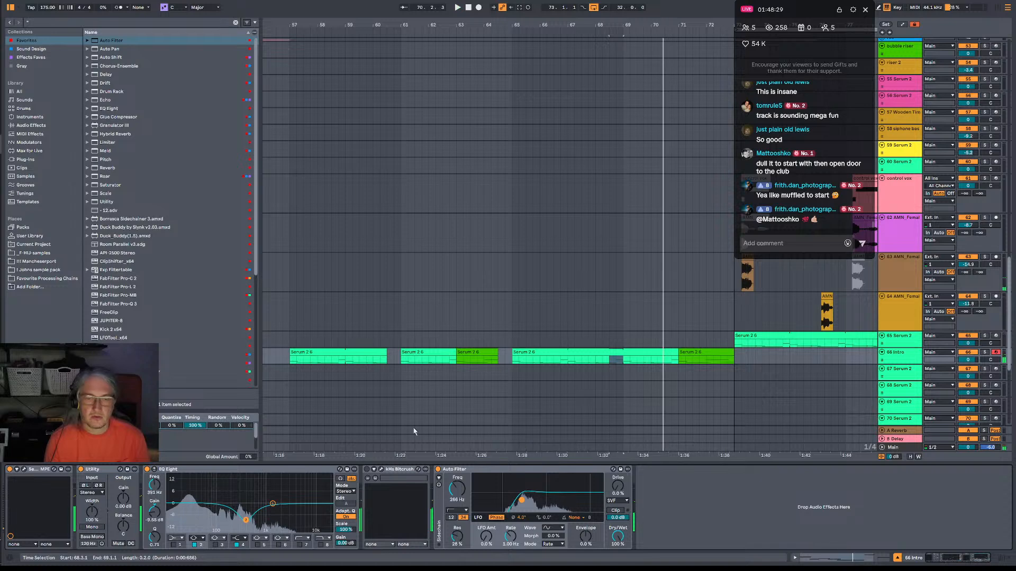
Deactivate the Intro clip portions at 58.4–60.3 and 62.4–63.1 during playback, starting the active fill at 63.1.
{"action": "left_click", "coordinate": [292, 360]}
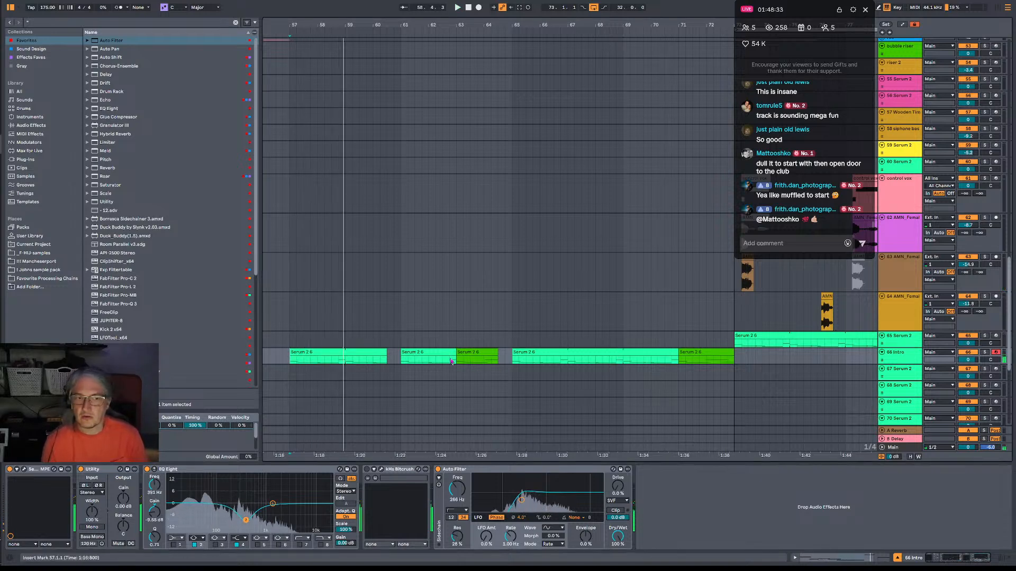
{"action": "key", "text": "space"}
{"action": "key", "text": "space"}
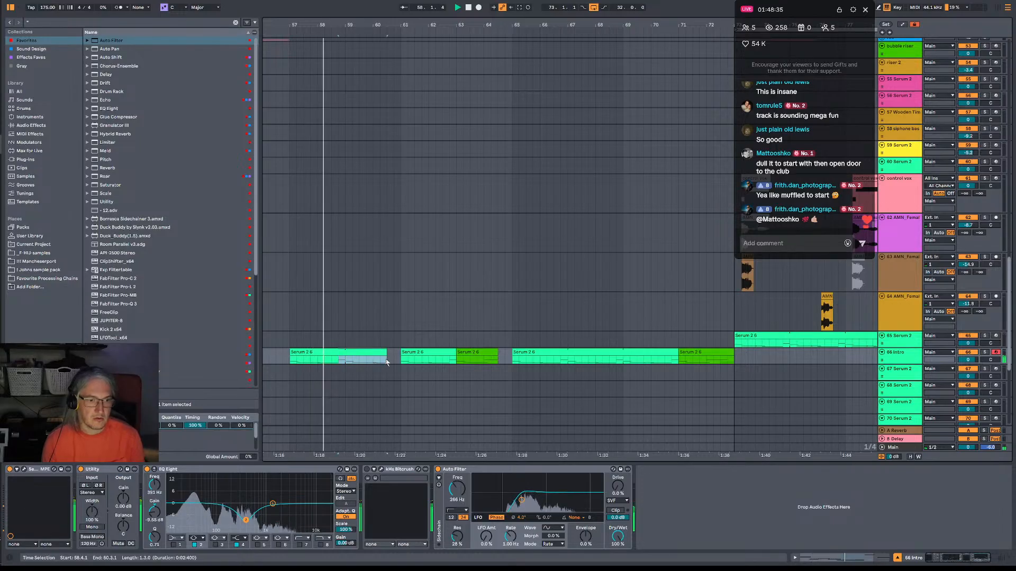
{"action": "left_click_drag", "start_coordinate": [339, 356], "coordinate": [432, 360]}
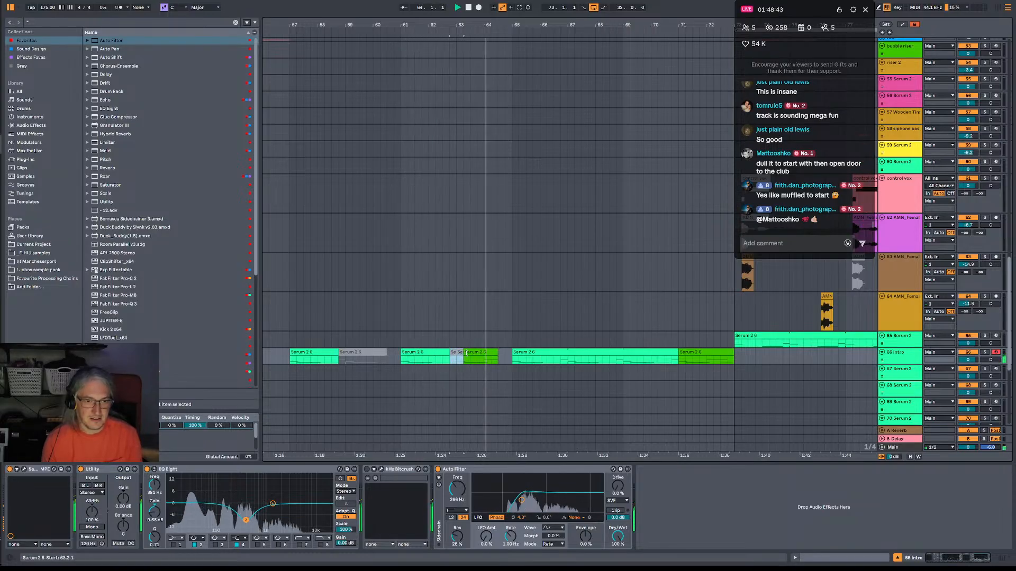
{"action": "left_click_drag", "start_coordinate": [464, 353], "coordinate": [457, 353]}
{"action": "key", "text": "space"}
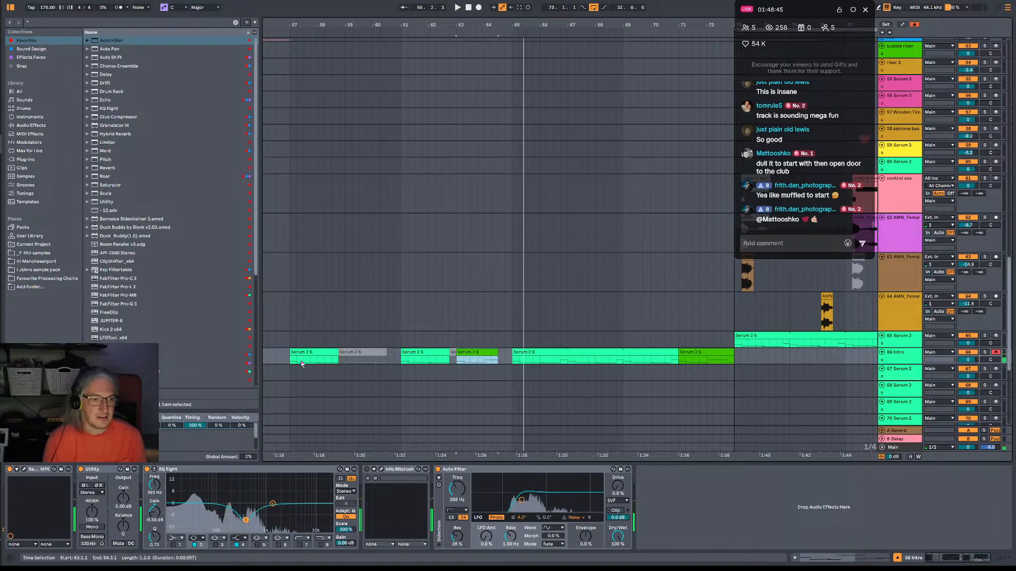
Replay from bar 57, reactivate the Intro clip portion at 59.1–60.2 and trim the first fill to end at 64.2.
{"action": "left_click", "coordinate": [292, 362]}
{"action": "key", "text": "space"}
{"action": "left_click_drag", "start_coordinate": [346, 360], "coordinate": [382, 362]}
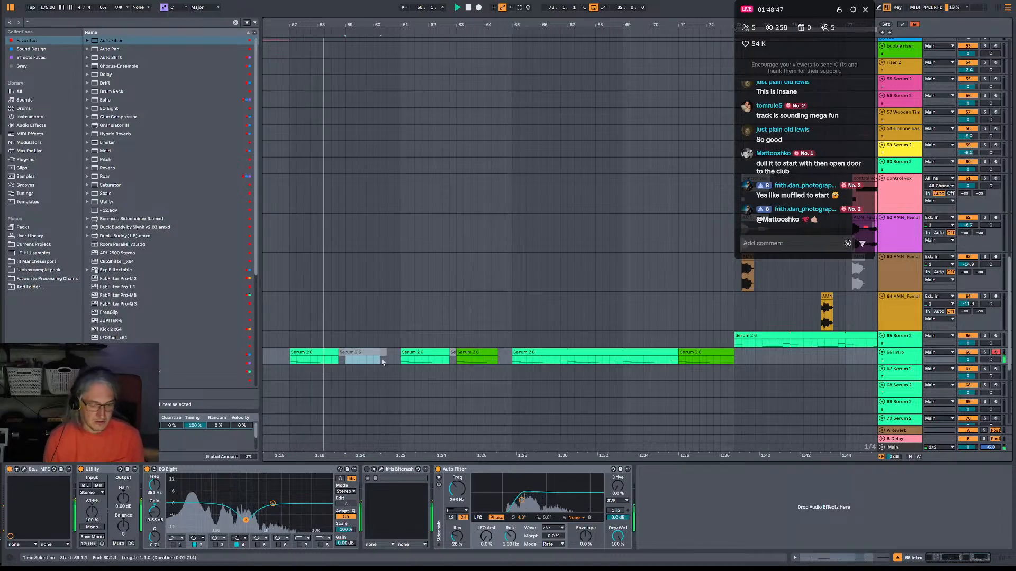
{"action": "key", "text": "0"}
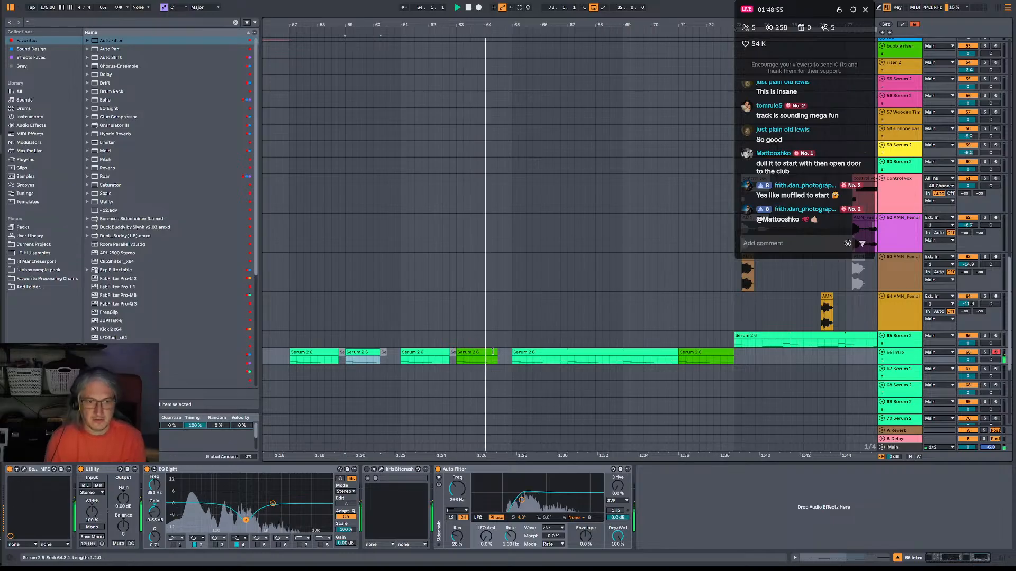
{"action": "left_click_drag", "start_coordinate": [492, 352], "coordinate": [487, 352]}
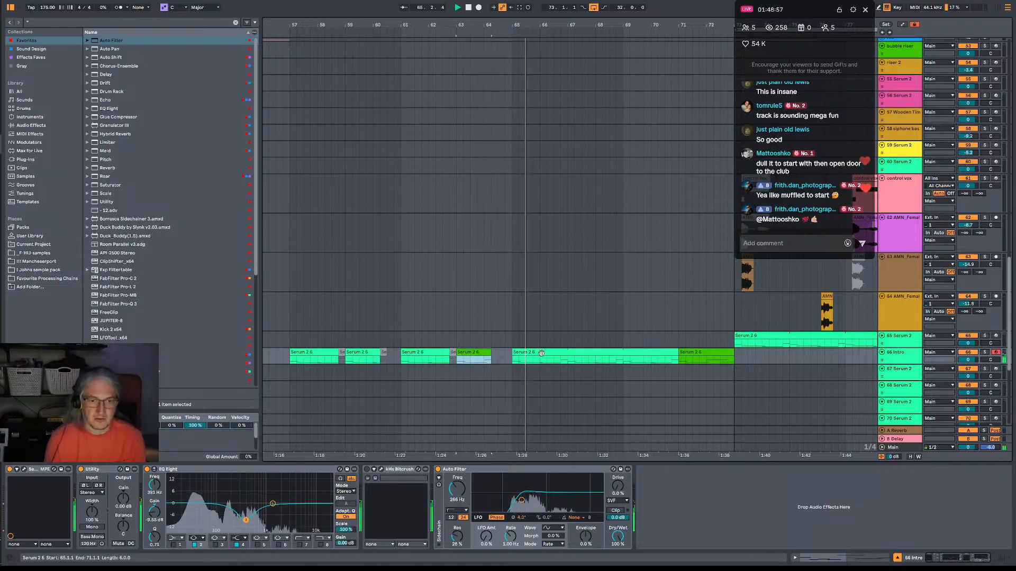
Deactivate the Intro clip portions at 66.4–67.1 and 68.3–69.1 to make gaps in the second phrase.
{"action": "left_click_drag", "start_coordinate": [567, 361], "coordinate": [558, 362]}
{"action": "key", "text": "0"}
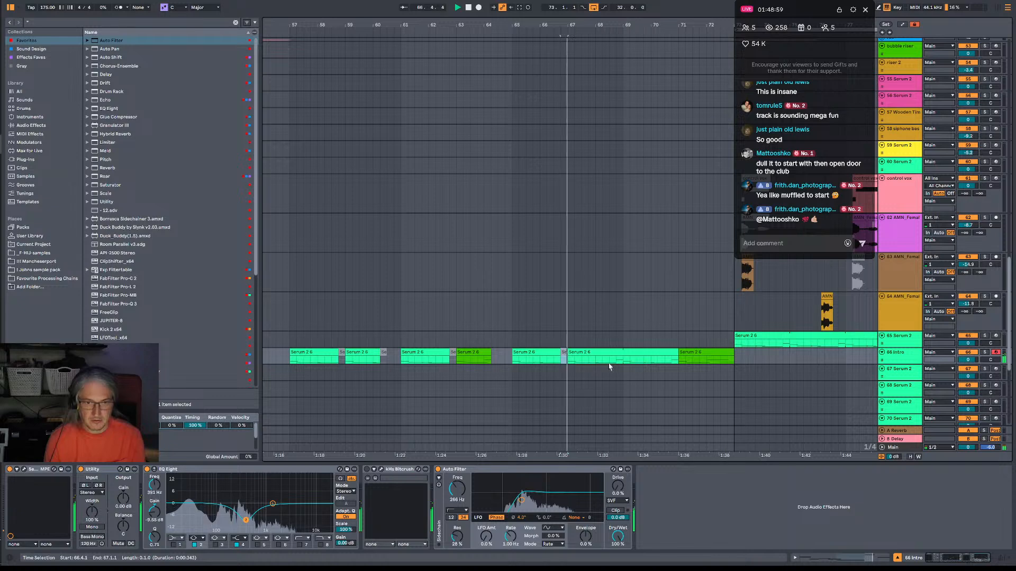
{"action": "left_click_drag", "start_coordinate": [622, 362], "coordinate": [609, 353]}
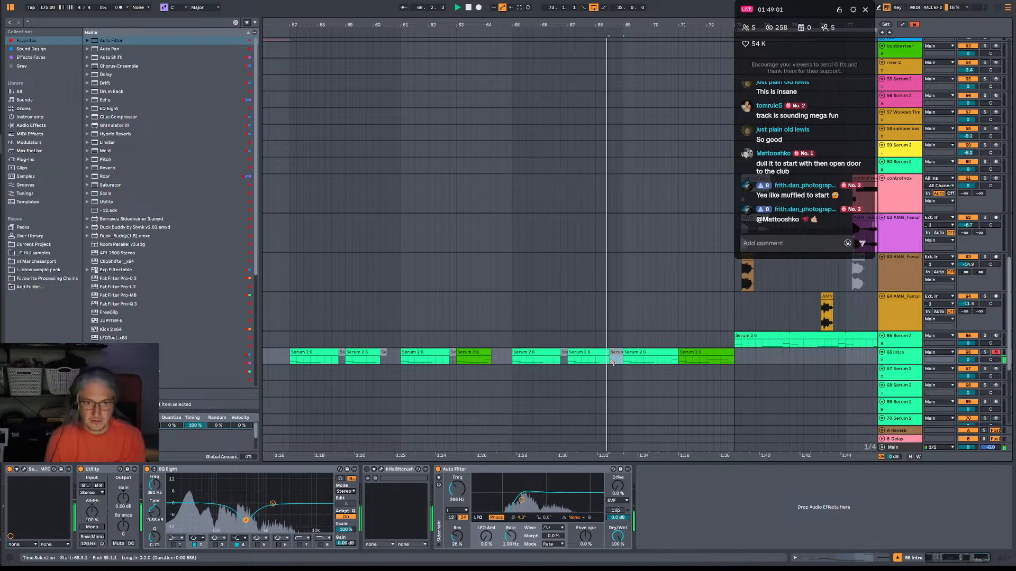
{"action": "key", "text": "0"}
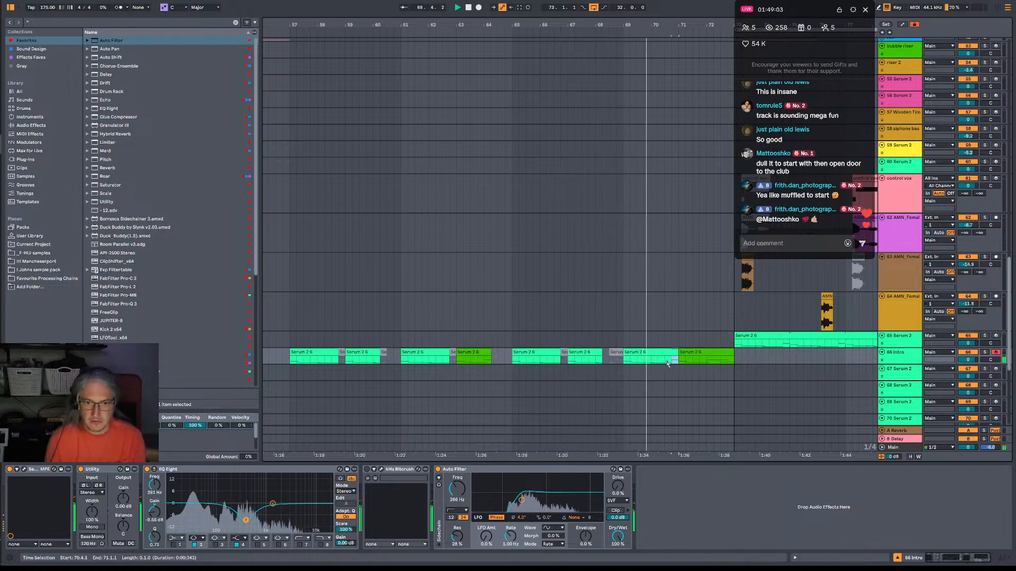
Deactivate the Intro clip portion at 70.4–71.1 and trim the closing fill to end at 72.2, replaying from bar 57.
{"action": "left_click_drag", "start_coordinate": [679, 362], "coordinate": [665, 363]}
{"action": "key", "text": "0"}
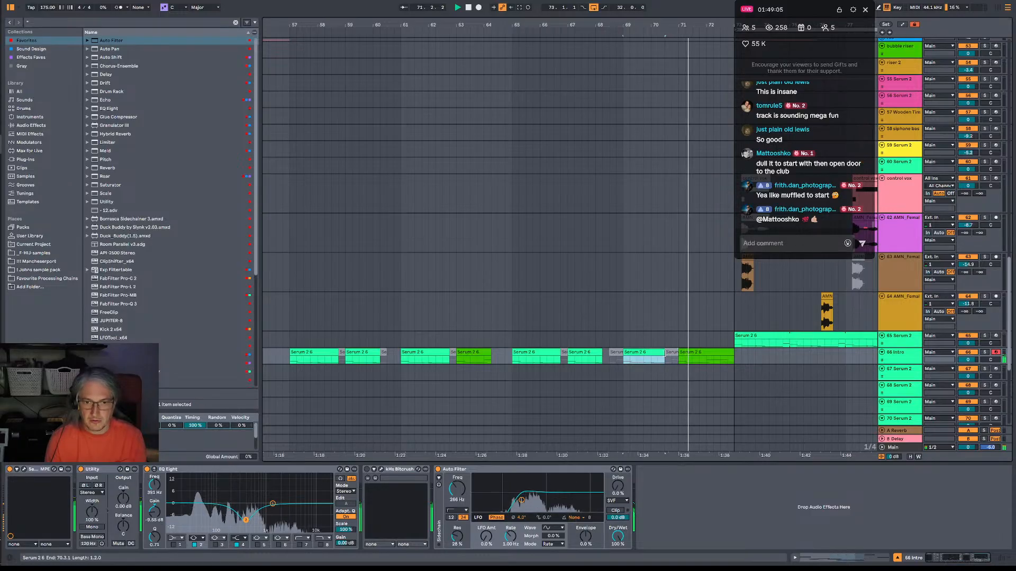
{"action": "left_click_drag", "start_coordinate": [732, 352], "coordinate": [668, 355]}
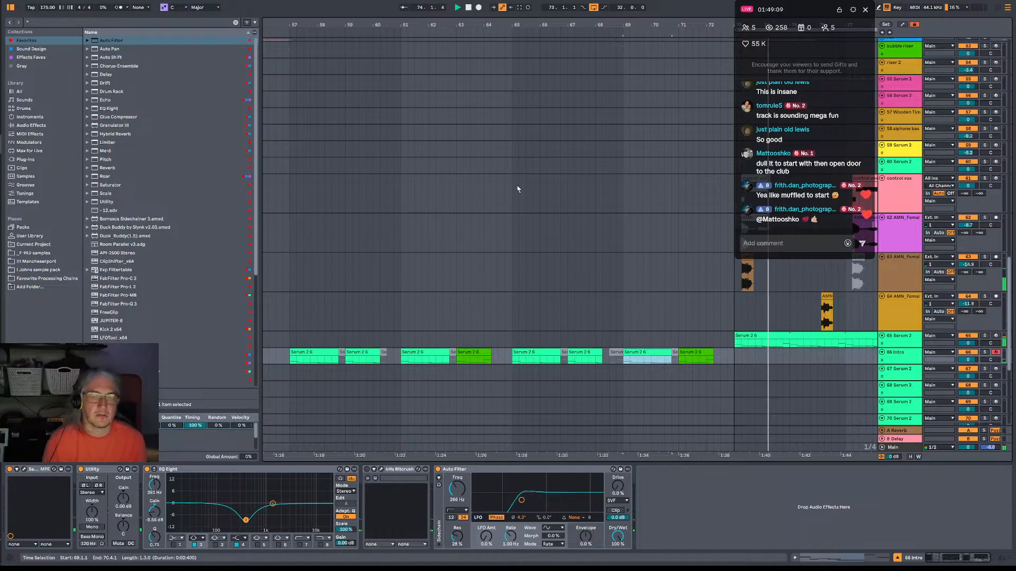
{"action": "left_click", "coordinate": [289, 321]}
{"action": "key", "text": "space"}
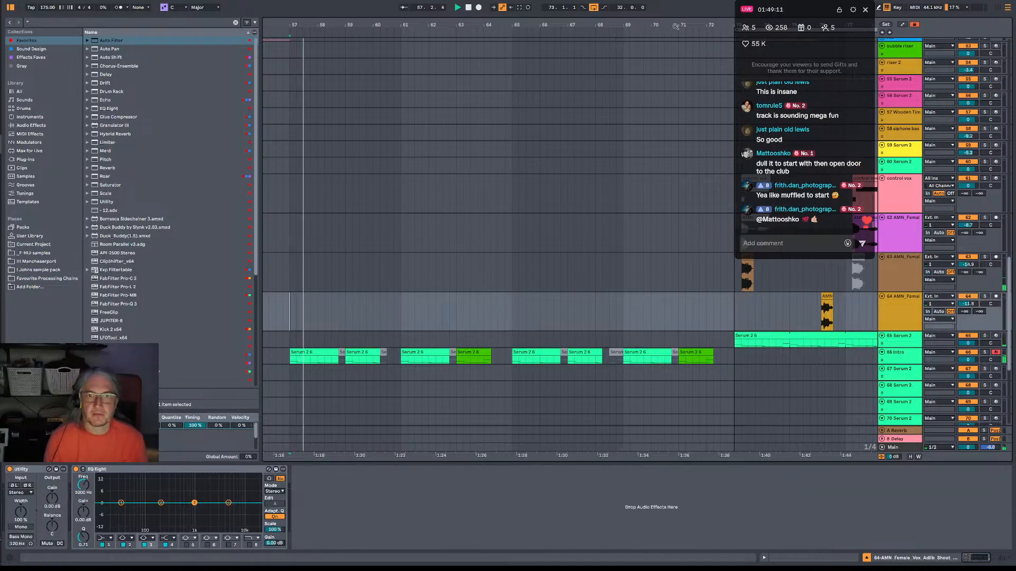
Copy bars 73–89 of the four vocal tracks, from the control vox down to track 64, to start at bar 57.
{"action": "mouse_move", "coordinate": [674, 25]}
{"action": "left_mouse_down"}
{"action": "mouse_move", "coordinate": [510, 6]}
{"action": "mouse_move", "coordinate": [532, 3]}
{"action": "left_mouse_up"}
{"action": "key", "text": "space"}
{"action": "key", "text": "space"}
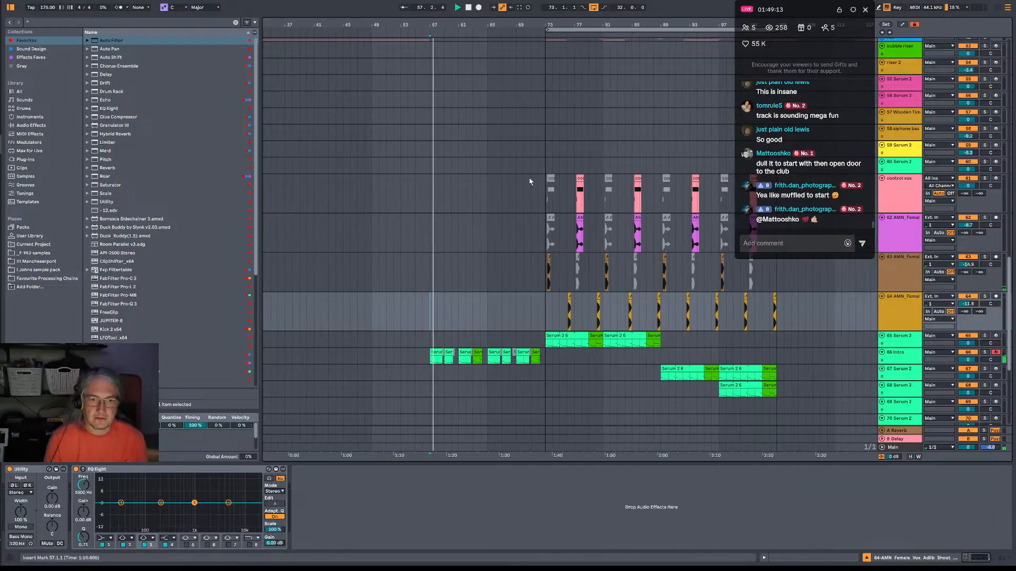
{"action": "left_click_drag", "start_coordinate": [545, 191], "coordinate": [674, 324]}
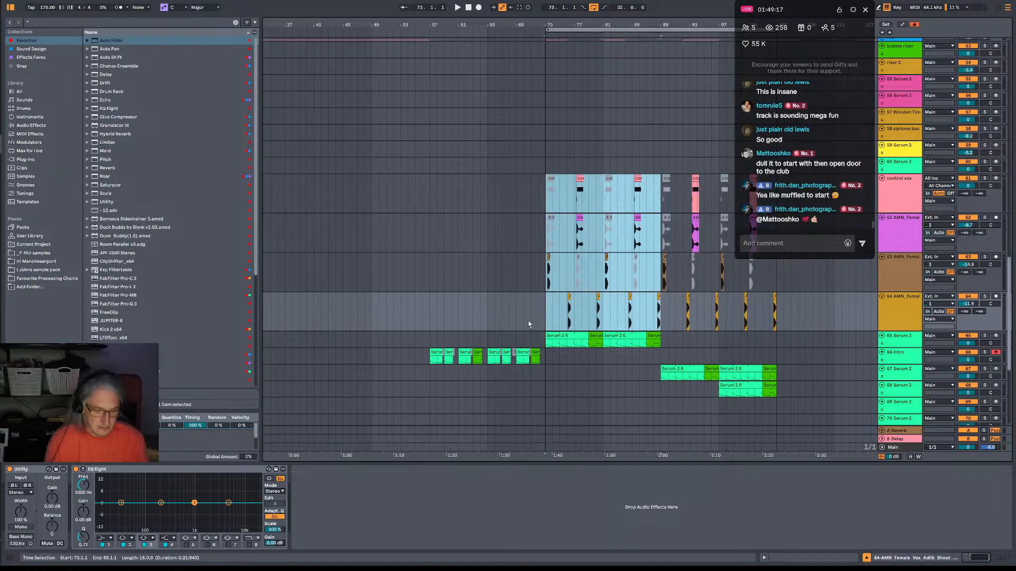
{"action": "left_click", "coordinate": [437, 202]}
{"action": "key", "text": "ctrl+v"}
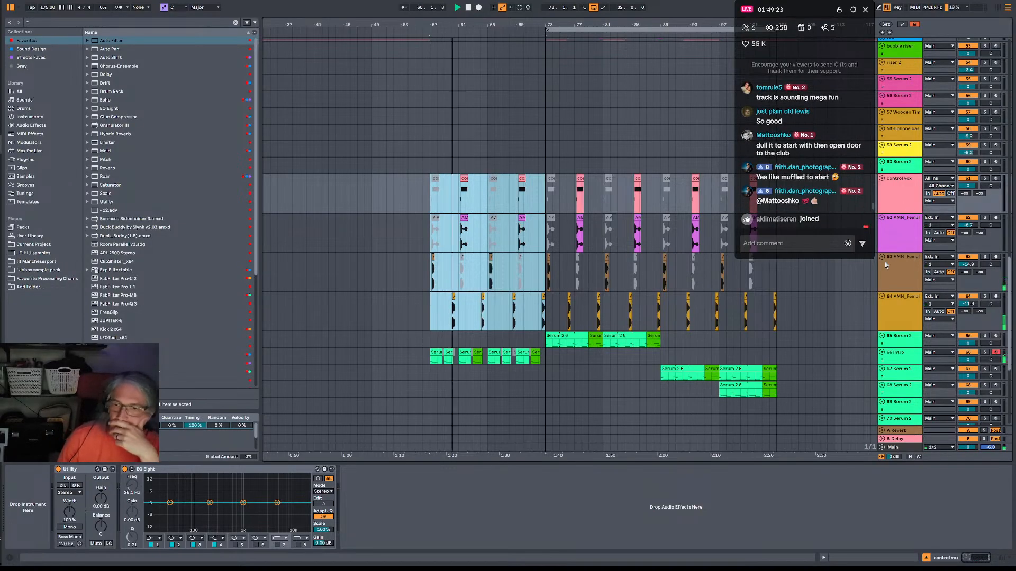
Clear the track 64 vocal shouts from bar 65 onward and duplicate its bars 57–65 three times, up to bar 105.
{"action": "scroll", "coordinate": [605, 379], "scroll_direction": "up", "scroll_amount": 1}
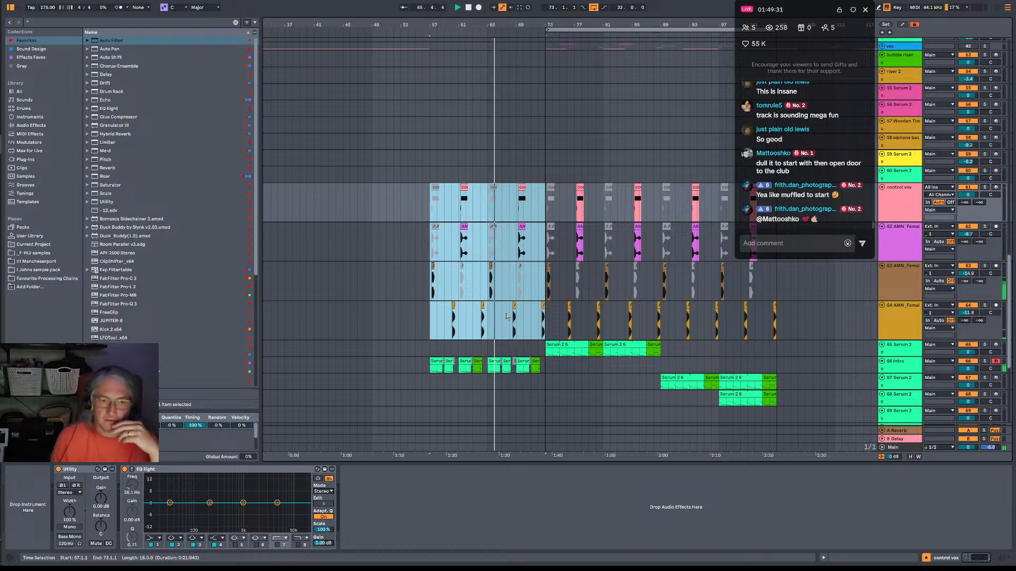
{"action": "left_click_drag", "start_coordinate": [487, 321], "coordinate": [776, 321]}
{"action": "left_click_drag", "start_coordinate": [433, 317], "coordinate": [489, 322]}
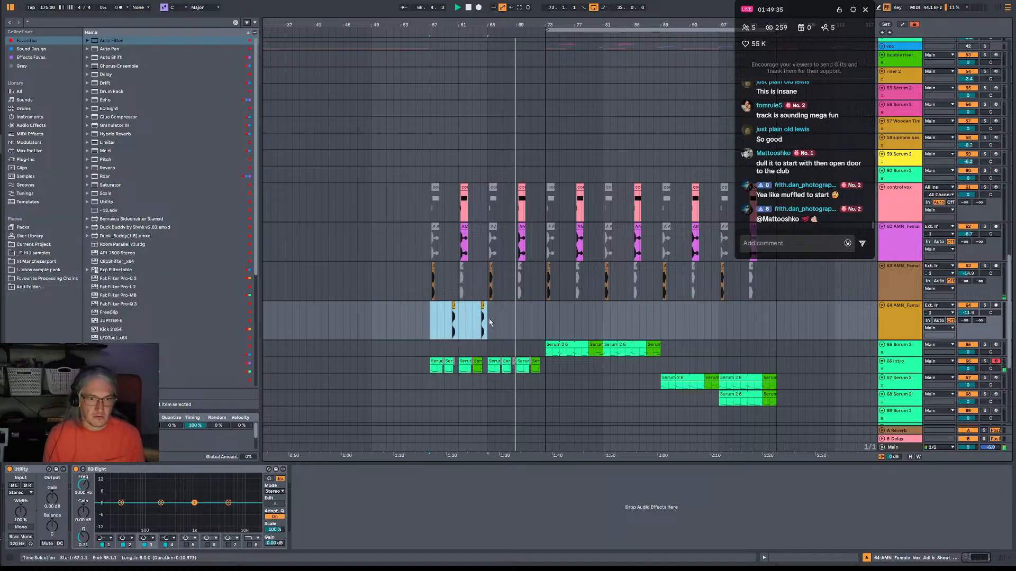
{"action": "key", "text": "ctrl+d"}
{"action": "key", "text": "ctrl+d"}
{"action": "key", "text": "ctrl+d"}
{"action": "key", "text": "ctrl+d"}
{"action": "key", "text": "ctrl+d"}
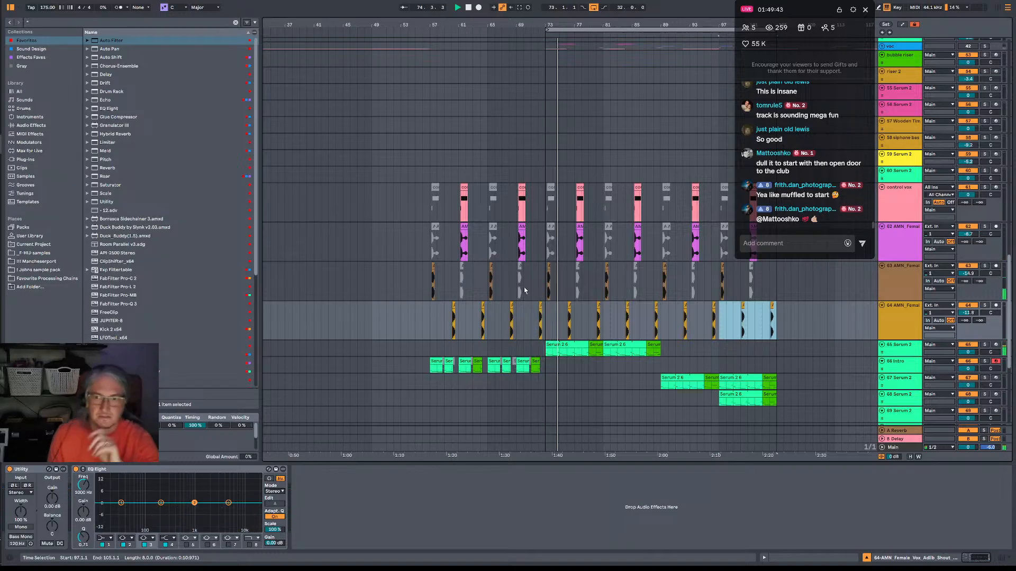
Add a second Auto Filter to the end of the Intro track's device chain.
{"action": "scroll", "coordinate": [524, 290], "scroll_direction": "down", "scroll_amount": 3}
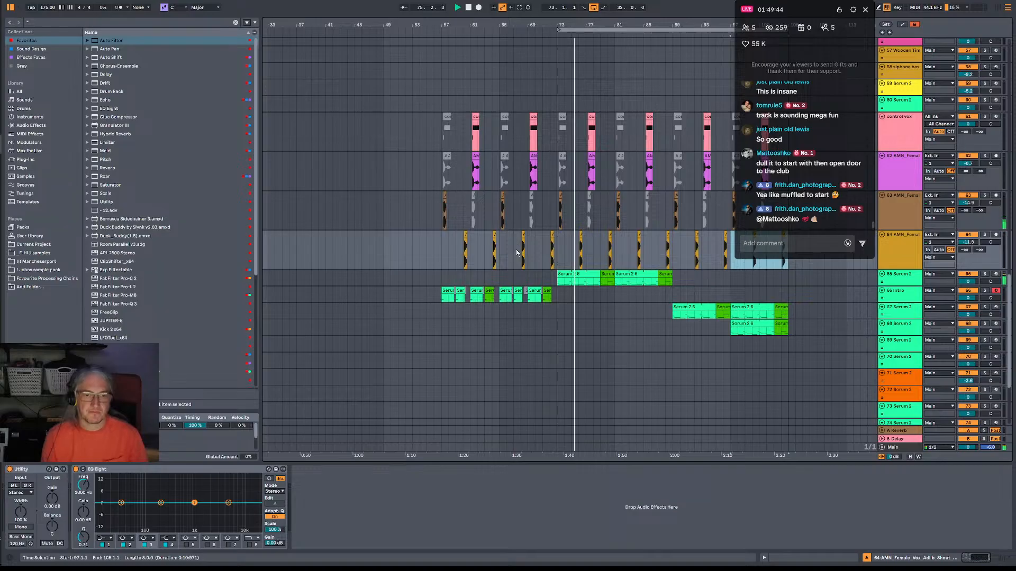
{"action": "left_click", "coordinate": [443, 301]}
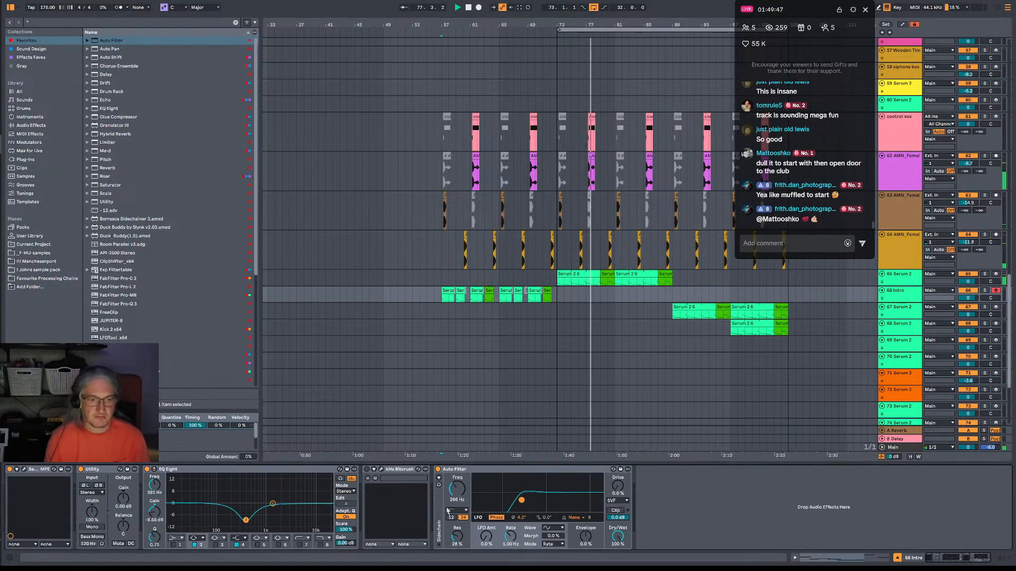
{"action": "left_click", "coordinate": [111, 40]}
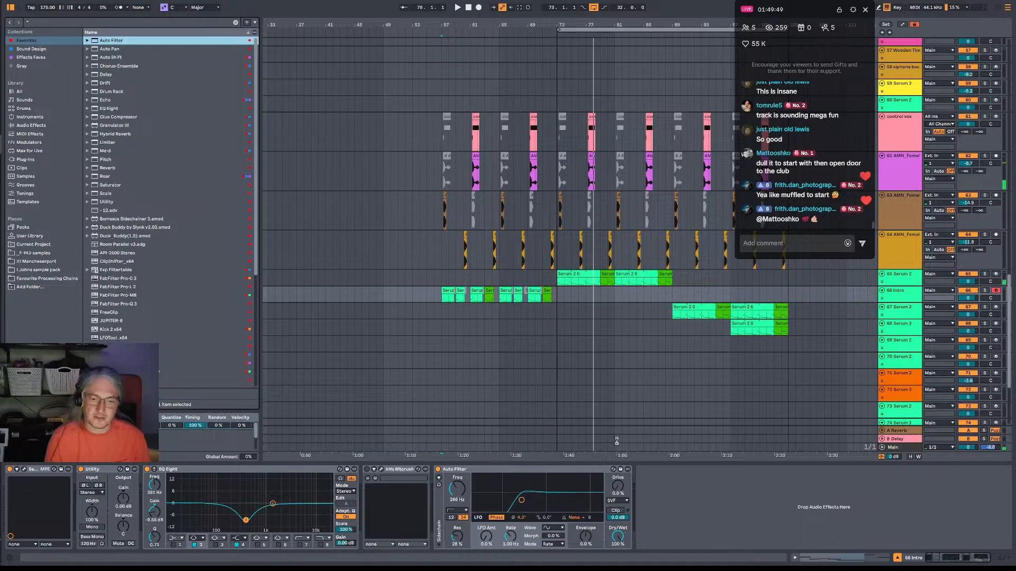
{"action": "left_click_drag", "start_coordinate": [616, 441], "coordinate": [703, 498]}
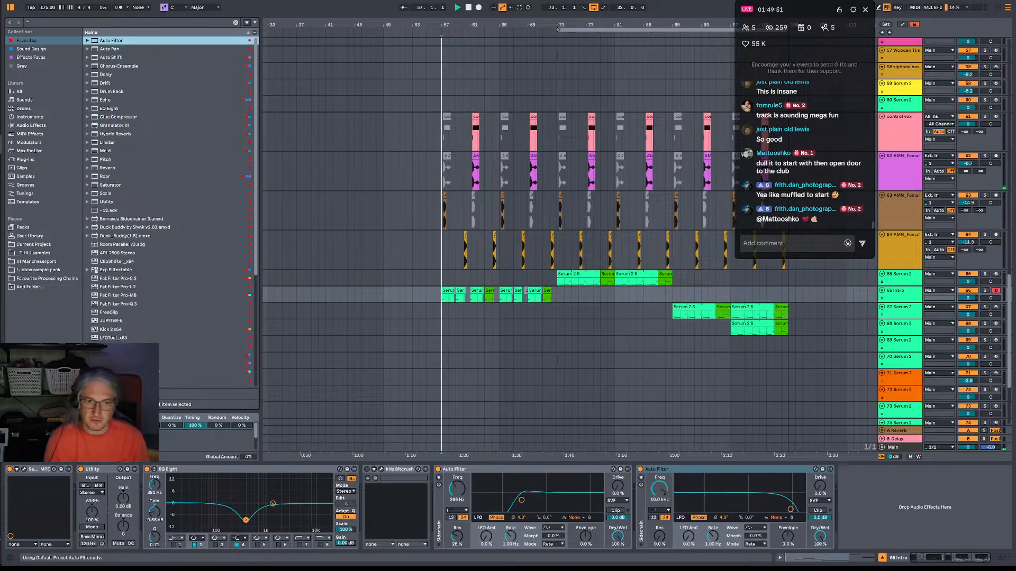
Try low-pass cutoff and resonance settings on the second Auto Filter, bringing it to about 184 Hz with 75 % resonance.
{"action": "left_click_drag", "start_coordinate": [790, 509], "coordinate": [734, 490]}
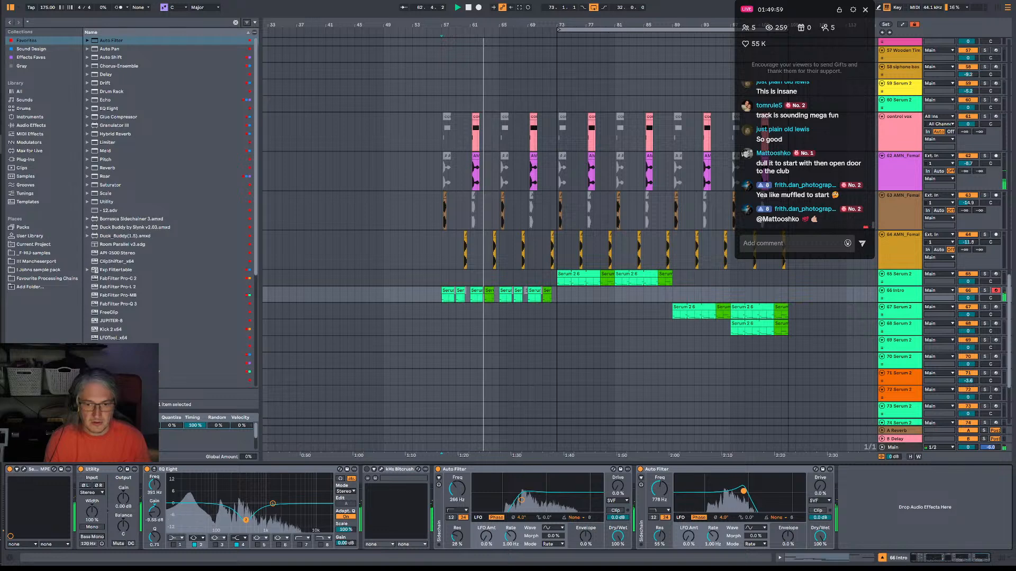
{"action": "left_click_drag", "start_coordinate": [744, 492], "coordinate": [746, 492]}
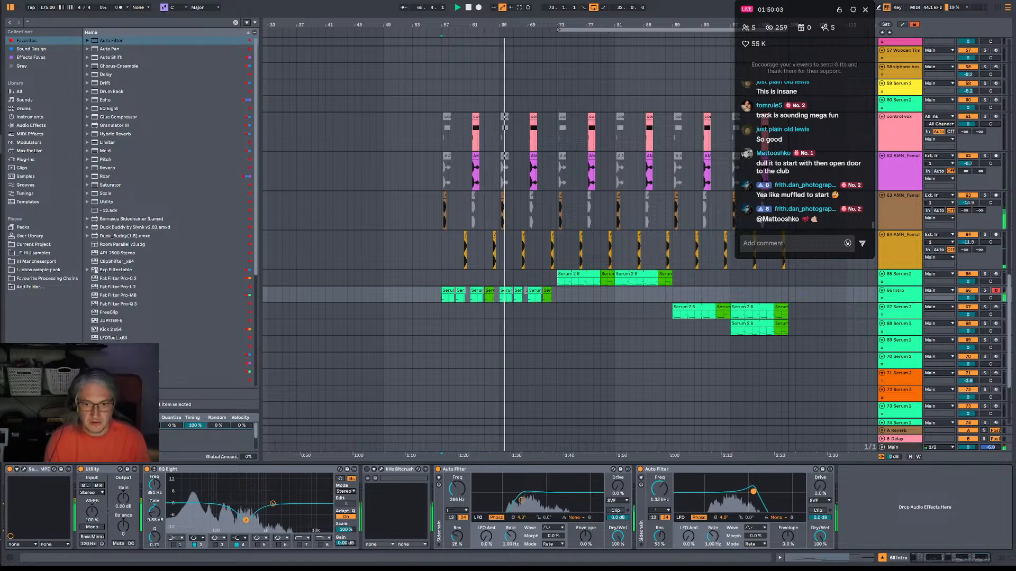
{"action": "left_click_drag", "start_coordinate": [753, 491], "coordinate": [756, 485]}
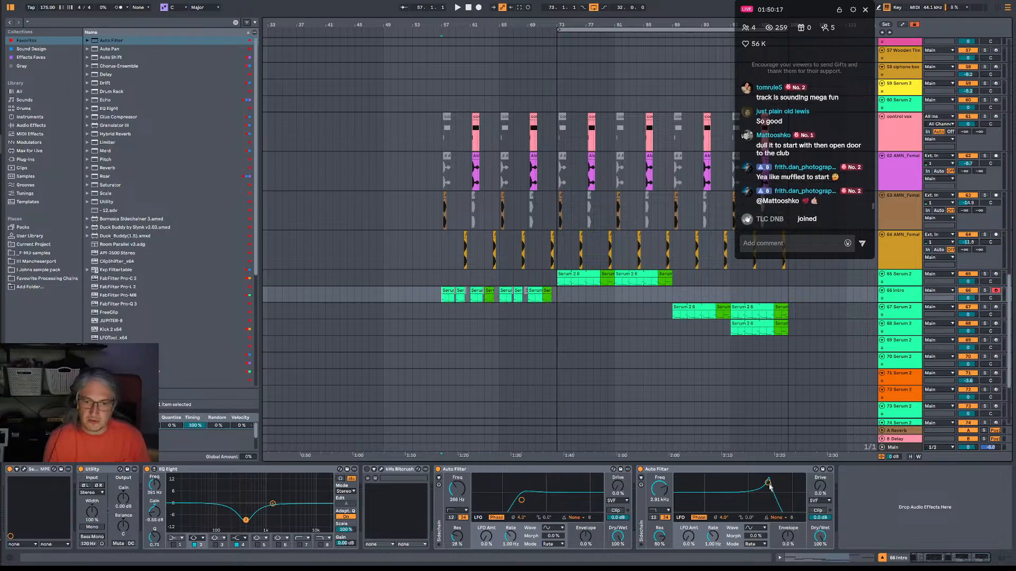
{"action": "left_click_drag", "start_coordinate": [768, 484], "coordinate": [723, 484]}
{"action": "key", "text": "space"}
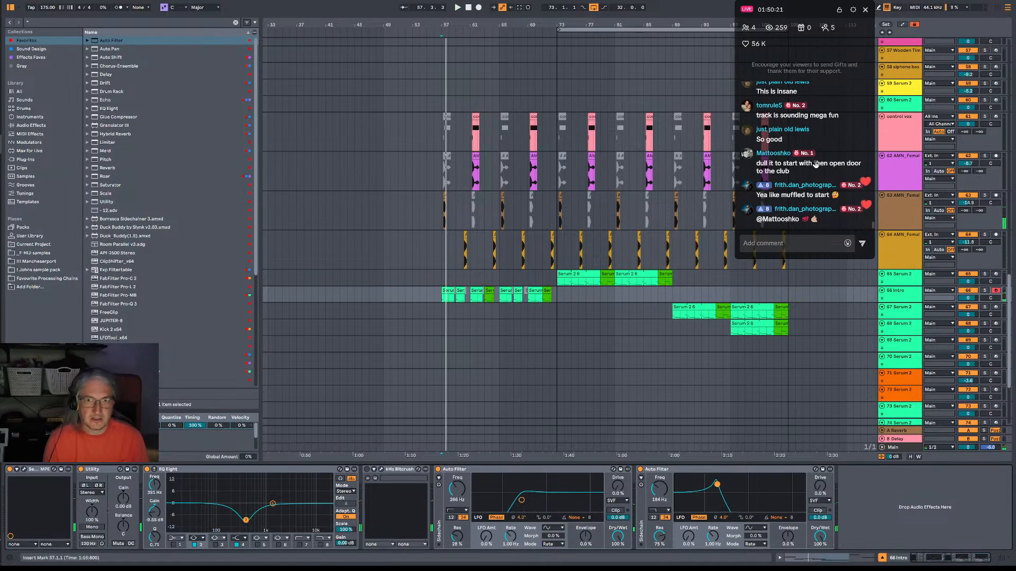
Record the second Auto Filter's cutoff opening up to 20 kHz from bar 57, switching the filter off at the end.
{"action": "left_click", "coordinate": [996, 291]}
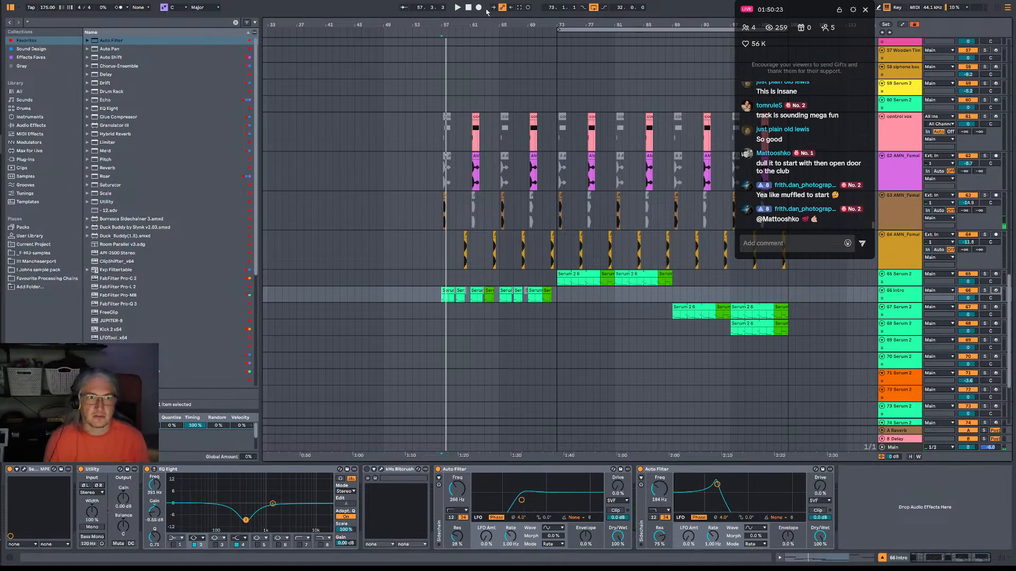
{"action": "left_click", "coordinate": [478, 7]}
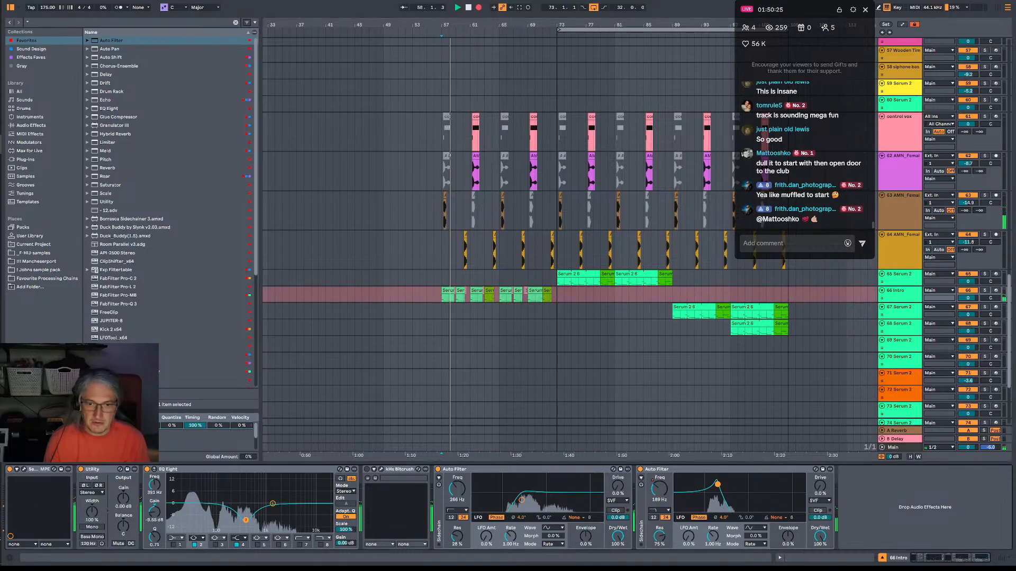
{"action": "left_click_drag", "start_coordinate": [717, 485], "coordinate": [803, 510]}
{"action": "left_click", "coordinate": [641, 469]}
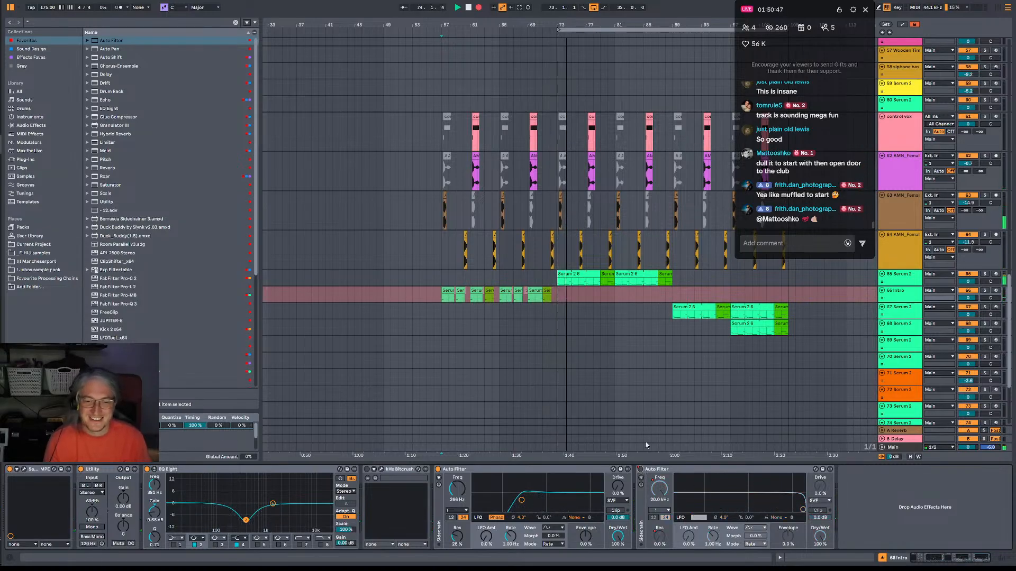
{"action": "key", "text": "space"}
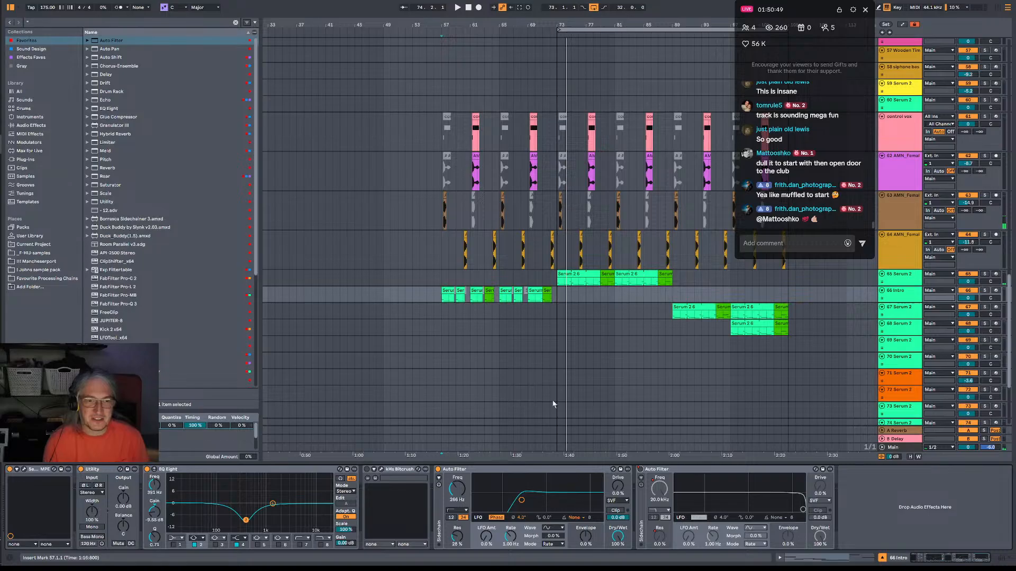
Play the transition from bar 71 into bar 73 and examine the drum break clips around it.
{"action": "left_click", "coordinate": [542, 280]}
{"action": "key", "text": "space"}
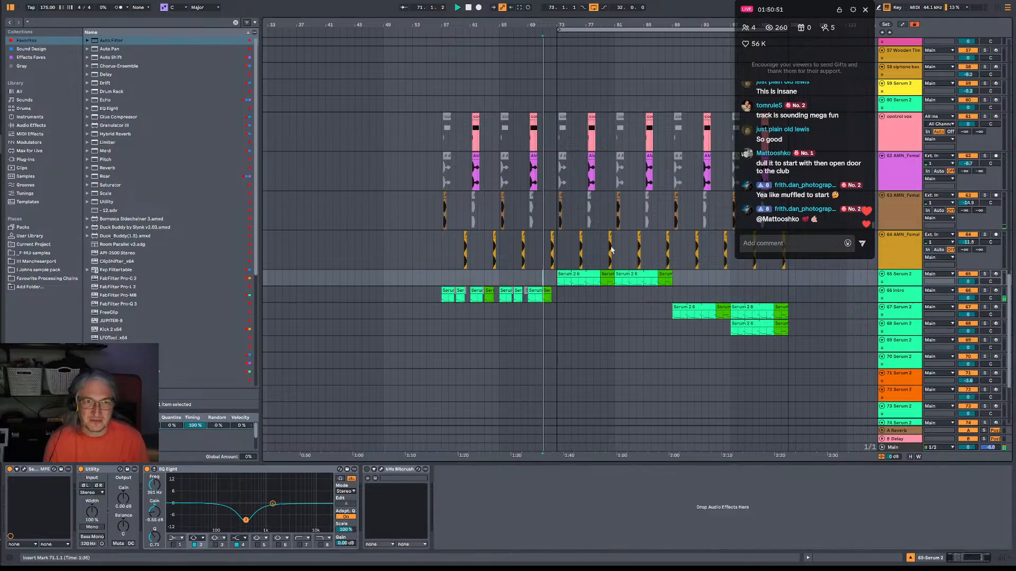
{"action": "left_click_drag", "start_coordinate": [557, 24], "coordinate": [557, 59]}
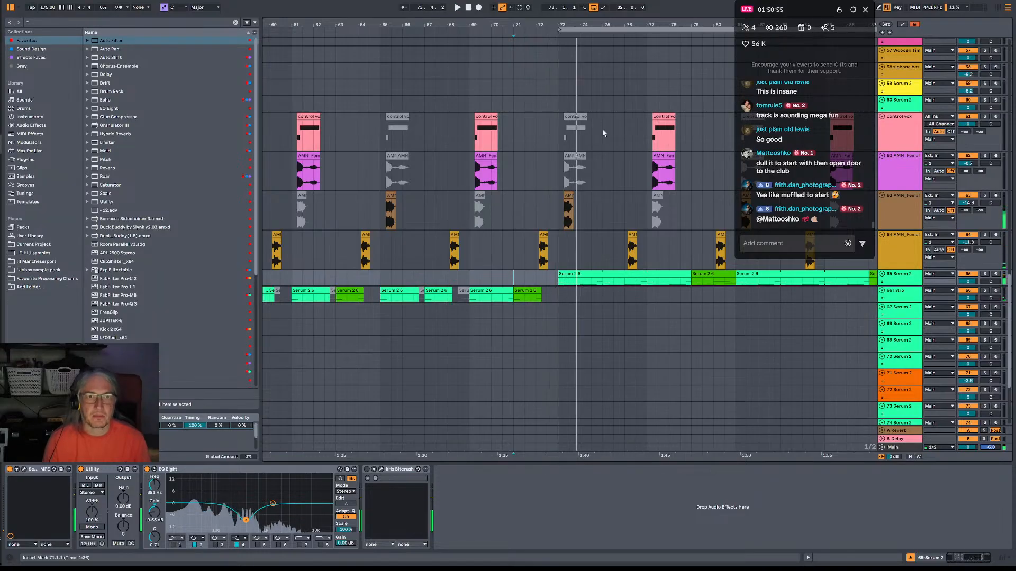
{"action": "scroll", "coordinate": [581, 95], "scroll_direction": "up", "scroll_amount": 5}
{"action": "scroll", "coordinate": [580, 96], "scroll_direction": "up", "scroll_amount": 5}
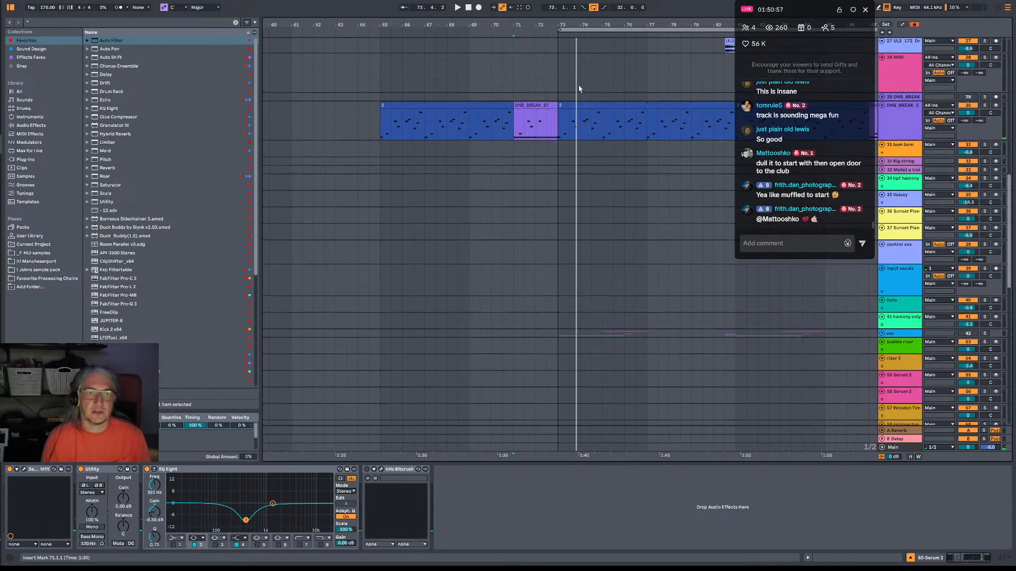
{"action": "key", "text": "space"}
{"action": "left_click", "coordinate": [517, 139]}
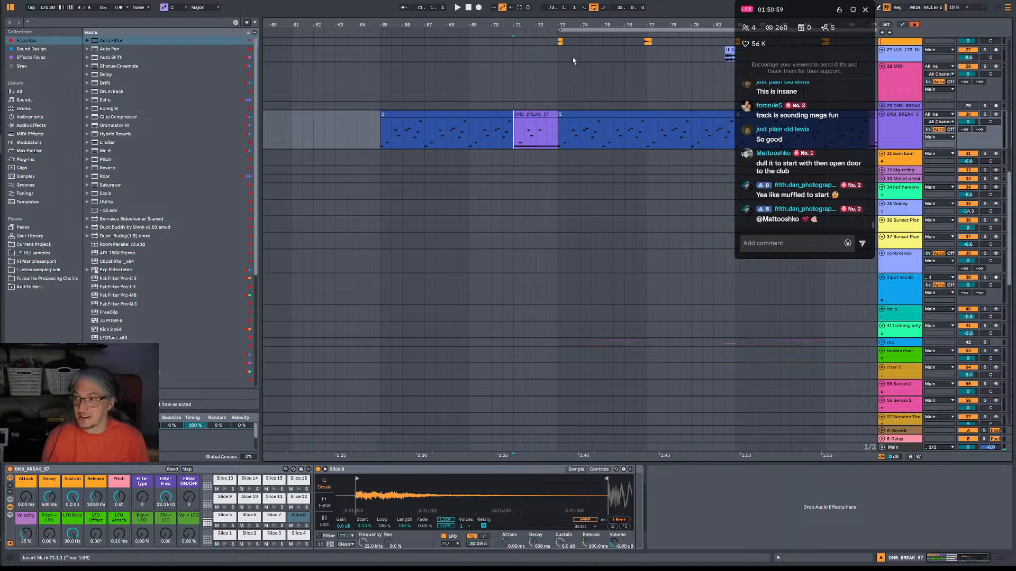
Select bars 73–81 and insert 8 bars of silence there across the whole arrangement.
{"action": "scroll", "coordinate": [560, 23], "scroll_direction": "down", "scroll_amount": 5}
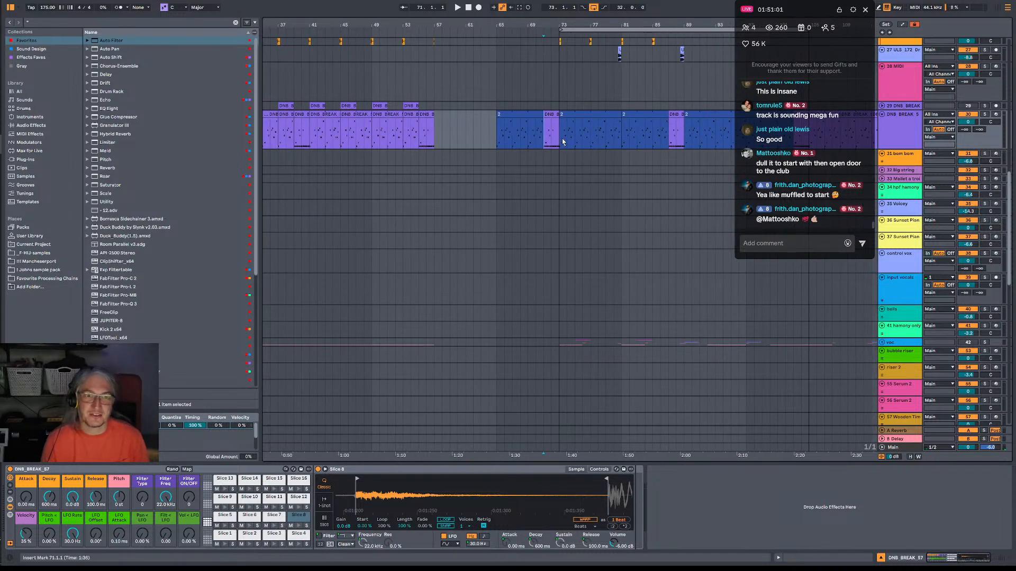
{"action": "left_click_drag", "start_coordinate": [562, 142], "coordinate": [626, 146]}
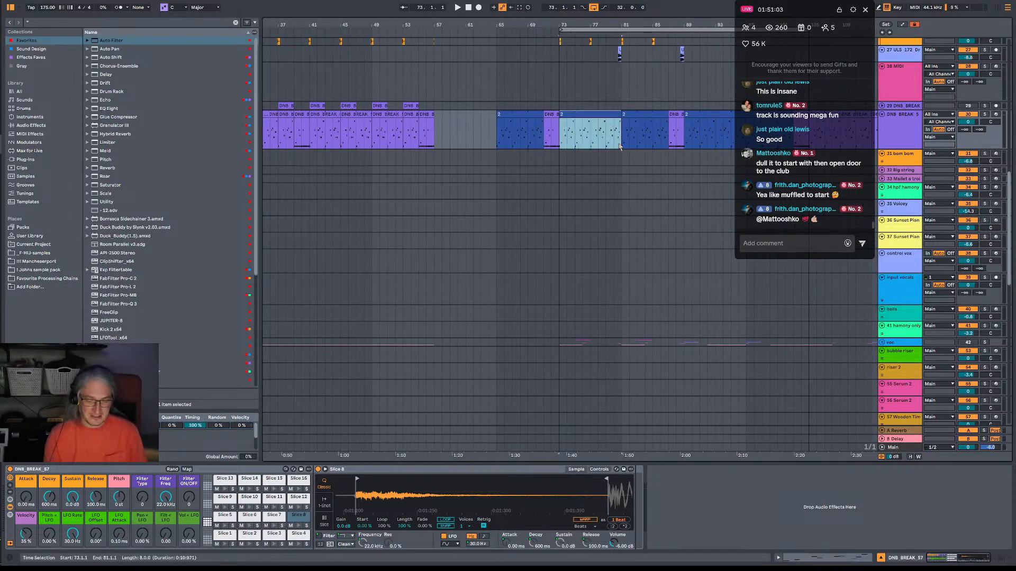
{"action": "key", "text": "ctrl+l"}
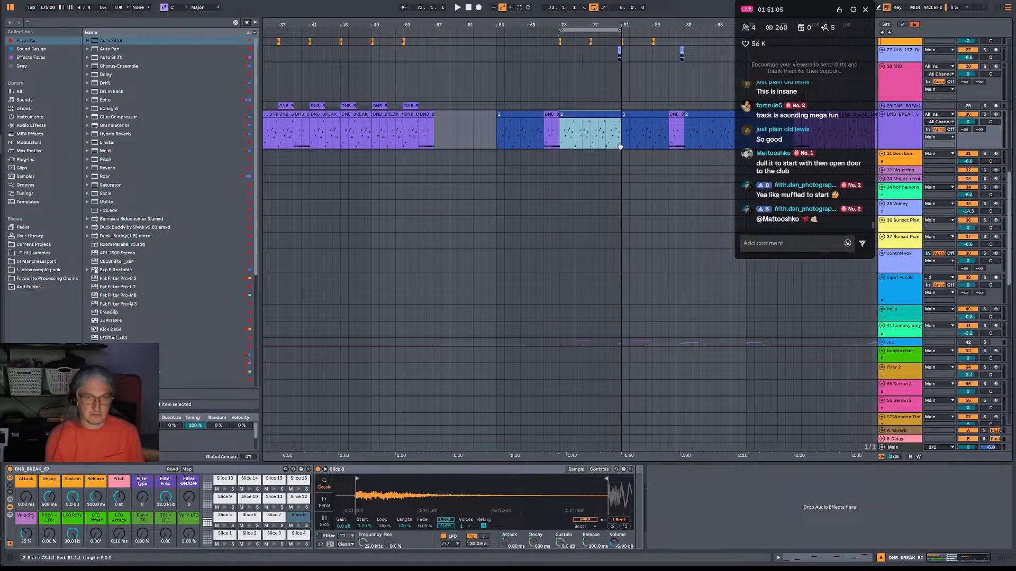
{"action": "key", "text": "ctrl+shift+l"}
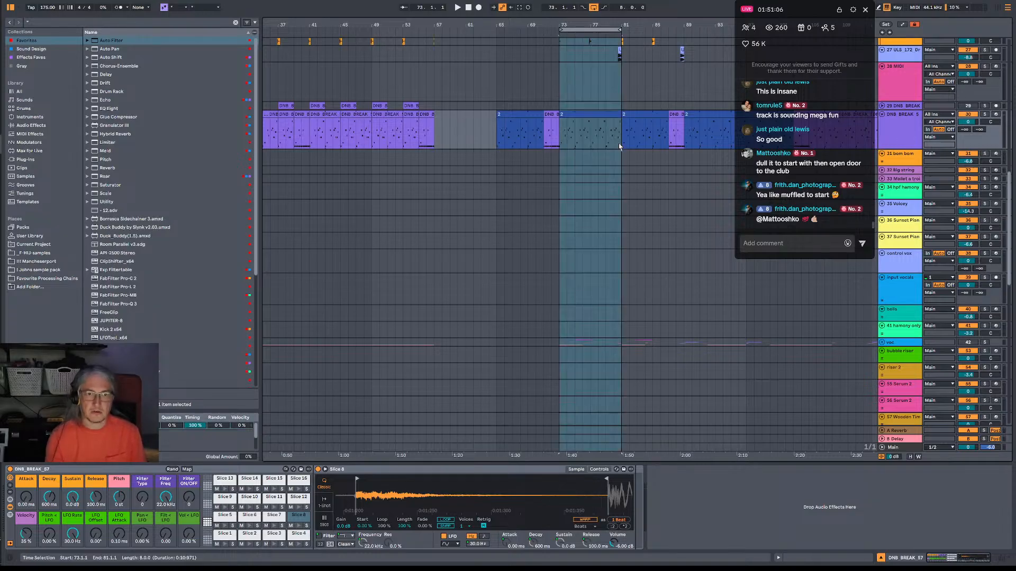
{"action": "left_click", "coordinate": [557, 143]}
{"action": "left_click", "coordinate": [18, 2]}
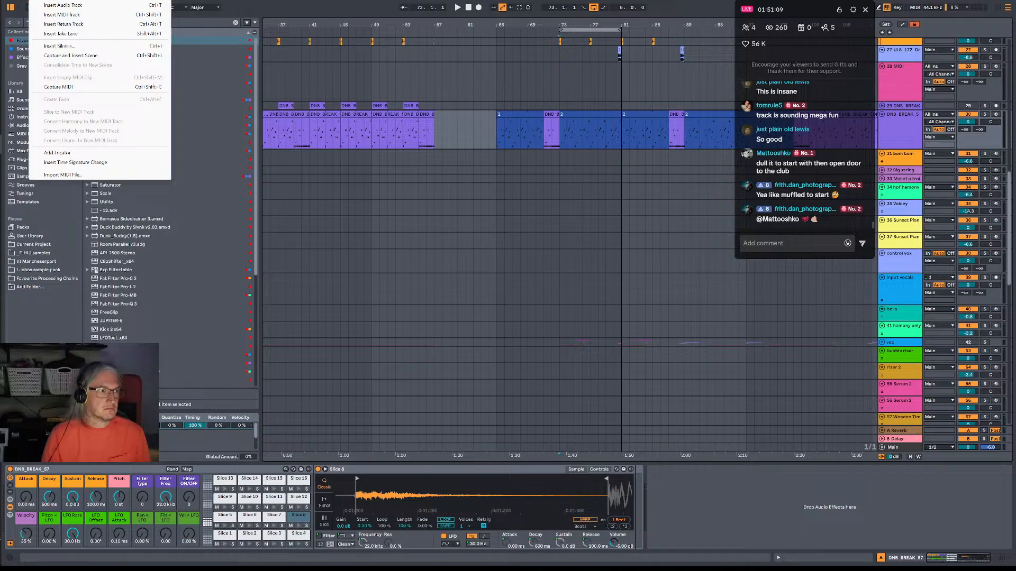
{"action": "left_click", "coordinate": [543, 146]}
{"action": "left_click", "coordinate": [626, 140], "text": "shift"}
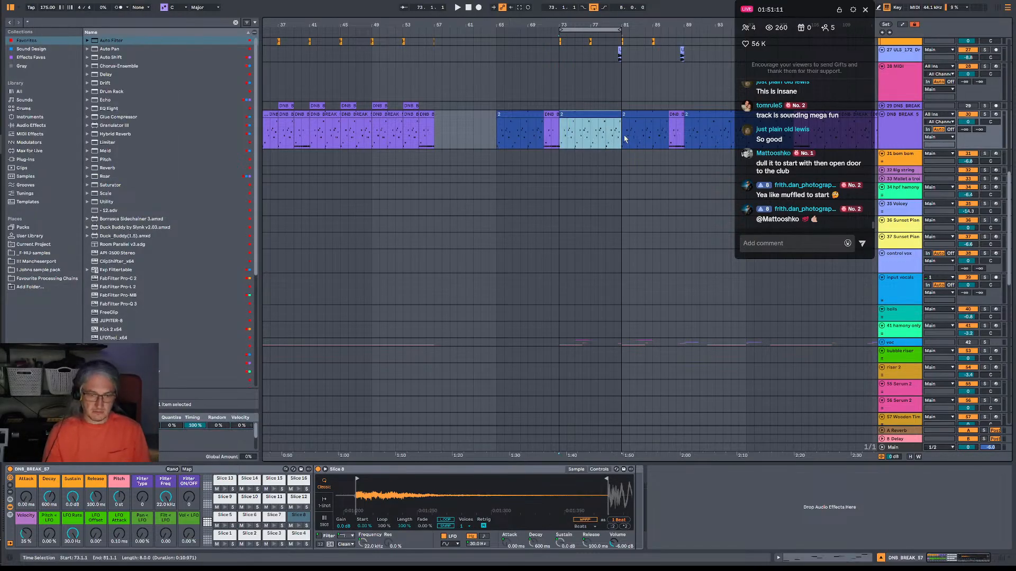
{"action": "key", "text": "ctrl+shift+d"}
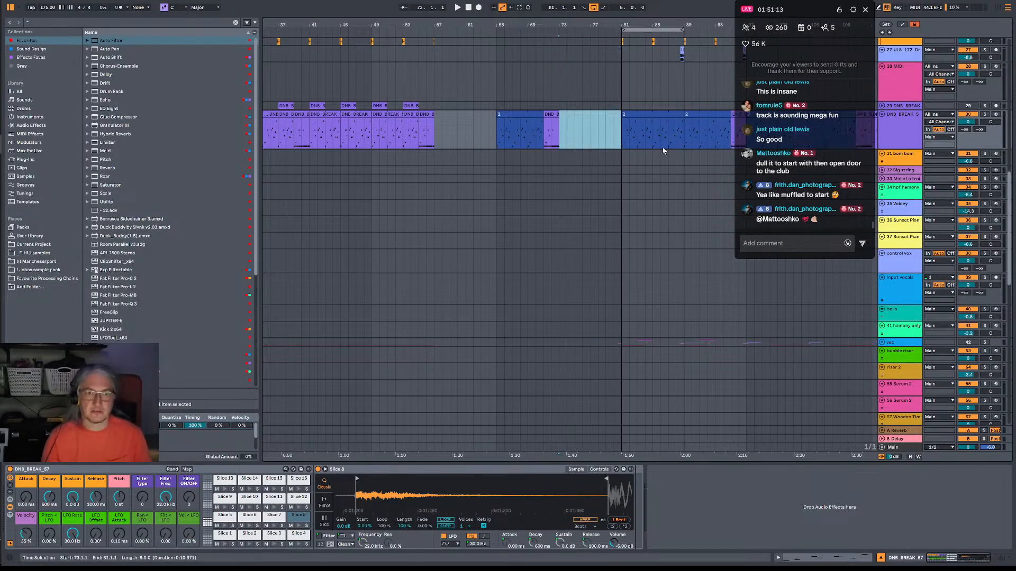
Play from bar 65 and review the vocal and Serum tracks around the empty bars 73–81.
{"action": "left_click", "coordinate": [497, 137]}
{"action": "key", "text": "space"}
{"action": "scroll", "coordinate": [540, 220], "scroll_direction": "down", "scroll_amount": 5}
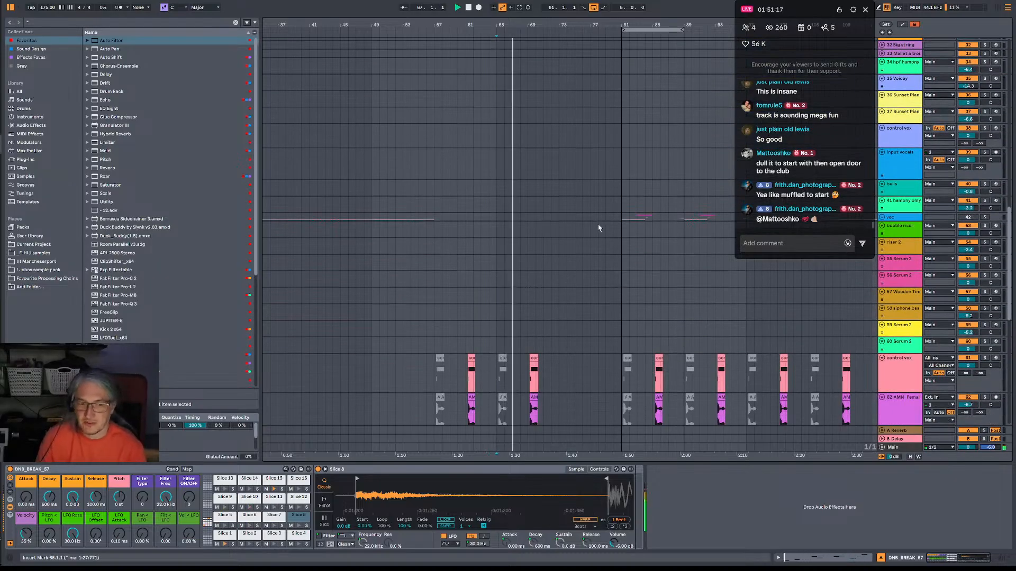
{"action": "scroll", "coordinate": [597, 249], "scroll_direction": "down", "scroll_amount": 3}
{"action": "scroll", "coordinate": [594, 262], "scroll_direction": "down", "scroll_amount": 5}
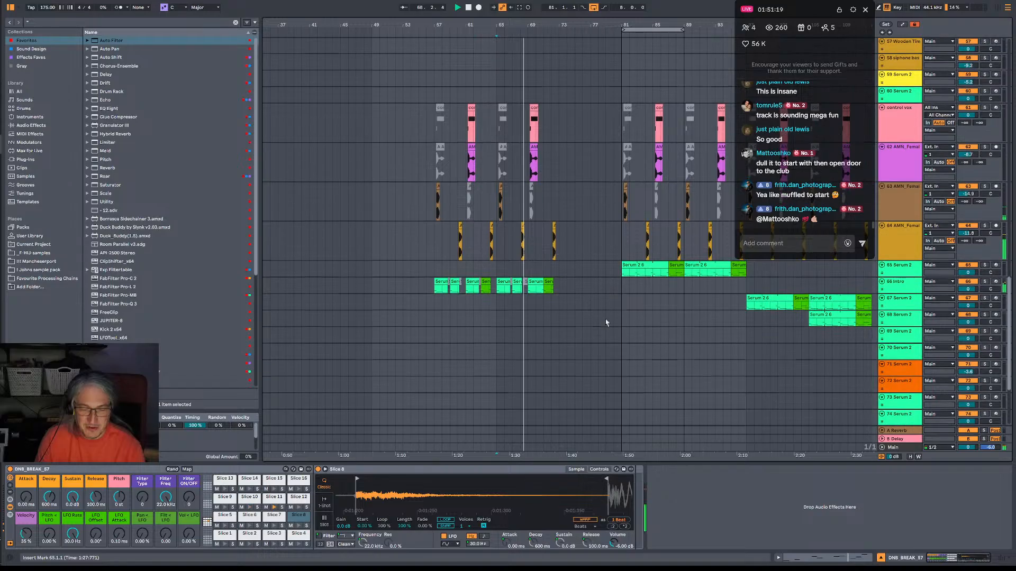
{"action": "scroll", "coordinate": [579, 309], "scroll_direction": "down", "scroll_amount": 3}
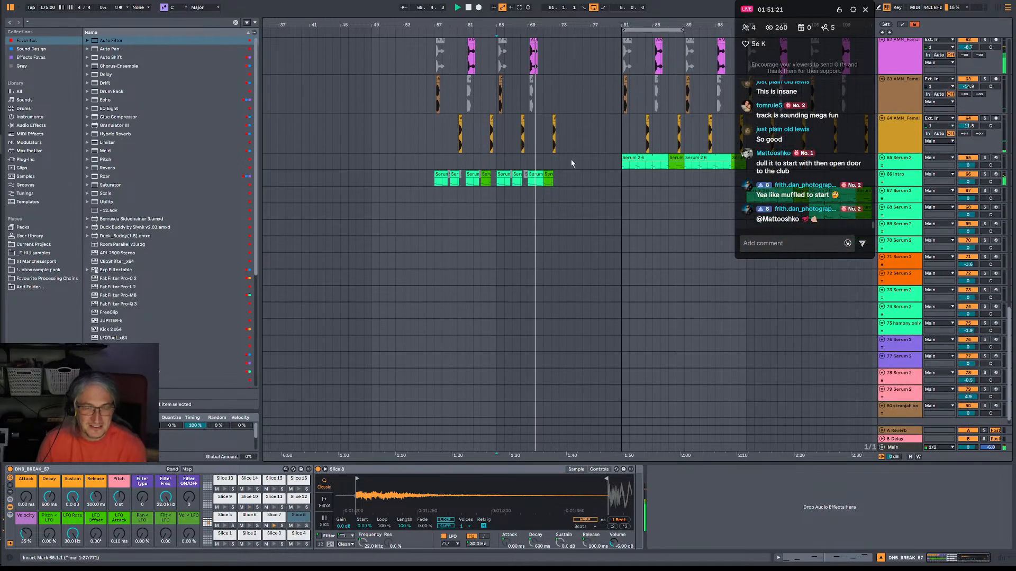
Play from bar 81 and around bar 73, and review the tracks on both sides of the empty transition section.
{"action": "left_click", "coordinate": [548, 174]}
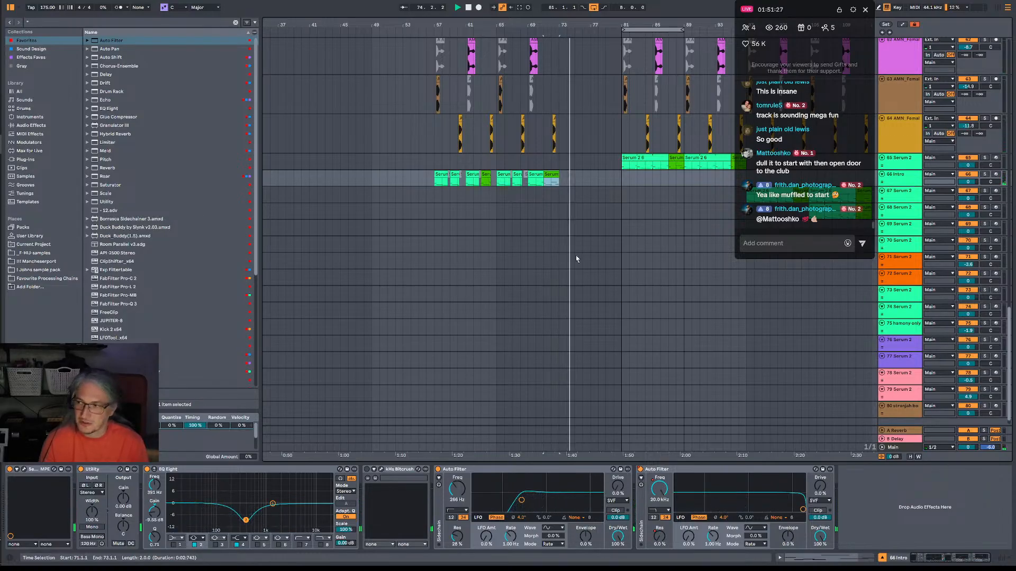
{"action": "scroll", "coordinate": [603, 224], "scroll_direction": "up", "scroll_amount": 8}
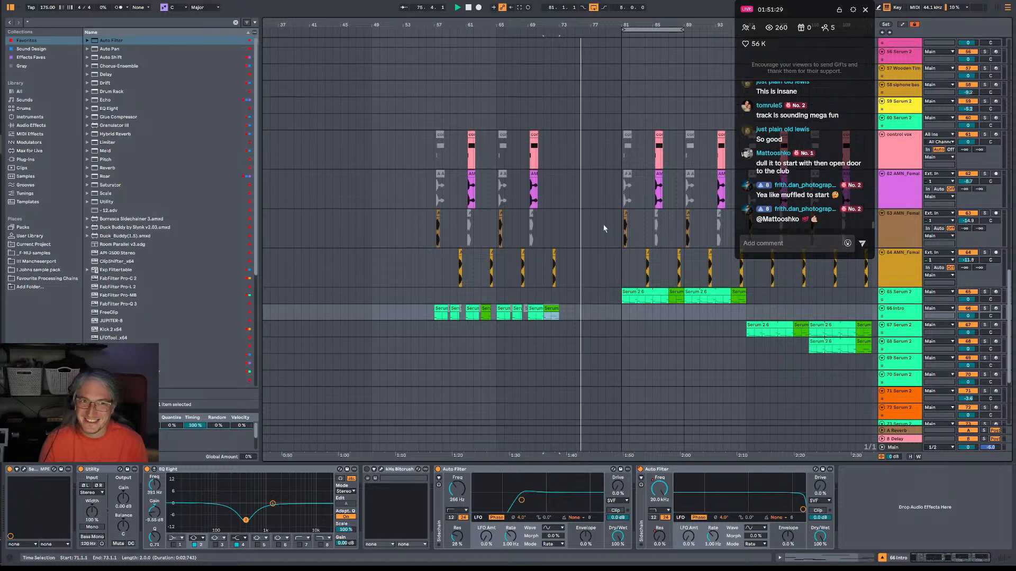
{"action": "scroll", "coordinate": [605, 229], "scroll_direction": "up", "scroll_amount": 5}
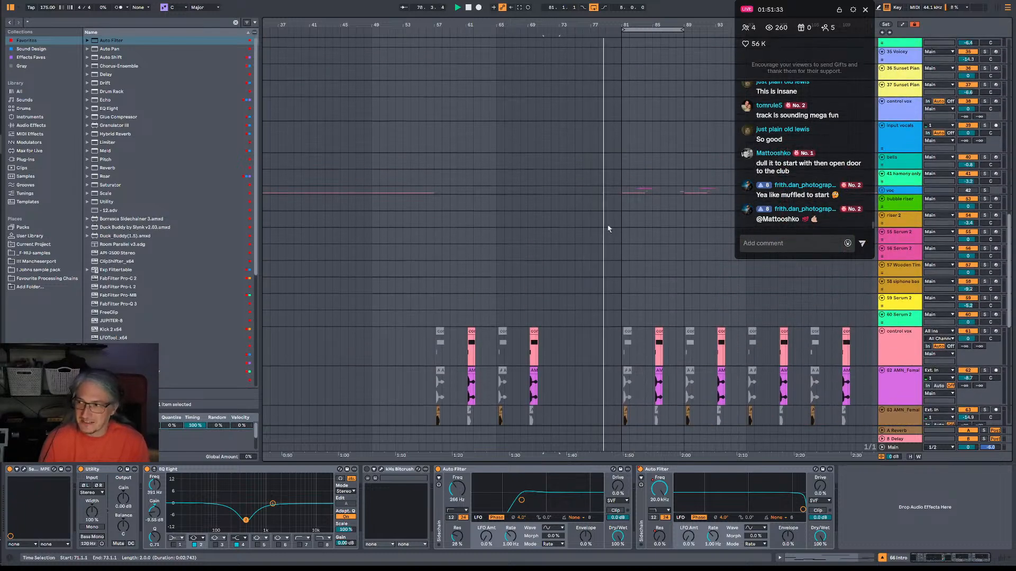
{"action": "scroll", "coordinate": [608, 227], "scroll_direction": "up", "scroll_amount": 2}
{"action": "left_click", "coordinate": [627, 42]}
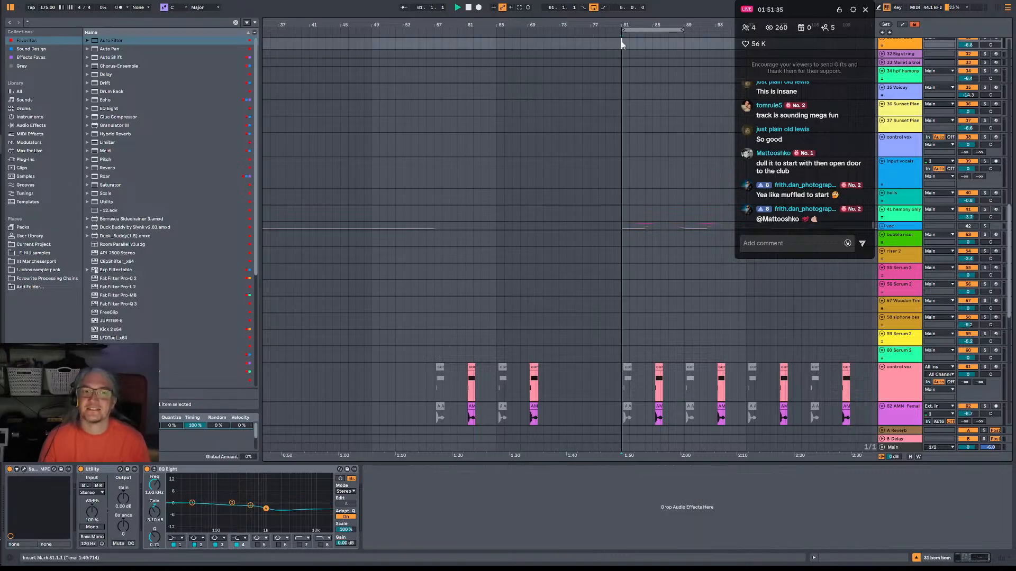
{"action": "scroll", "coordinate": [630, 268], "scroll_direction": "down", "scroll_amount": 7}
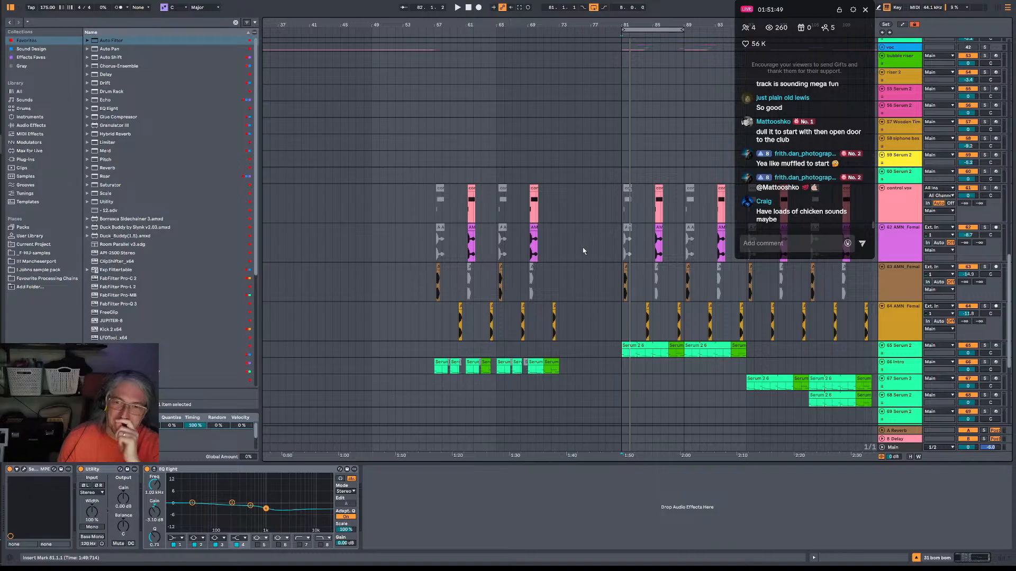
{"action": "scroll", "coordinate": [562, 345], "scroll_direction": "down", "scroll_amount": 5}
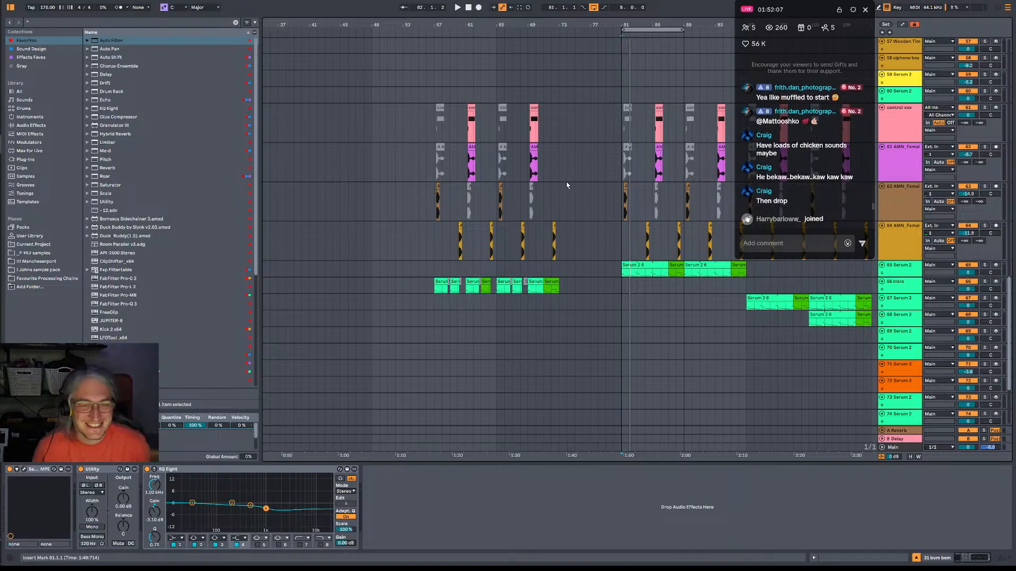
{"action": "left_click", "coordinate": [553, 172]}
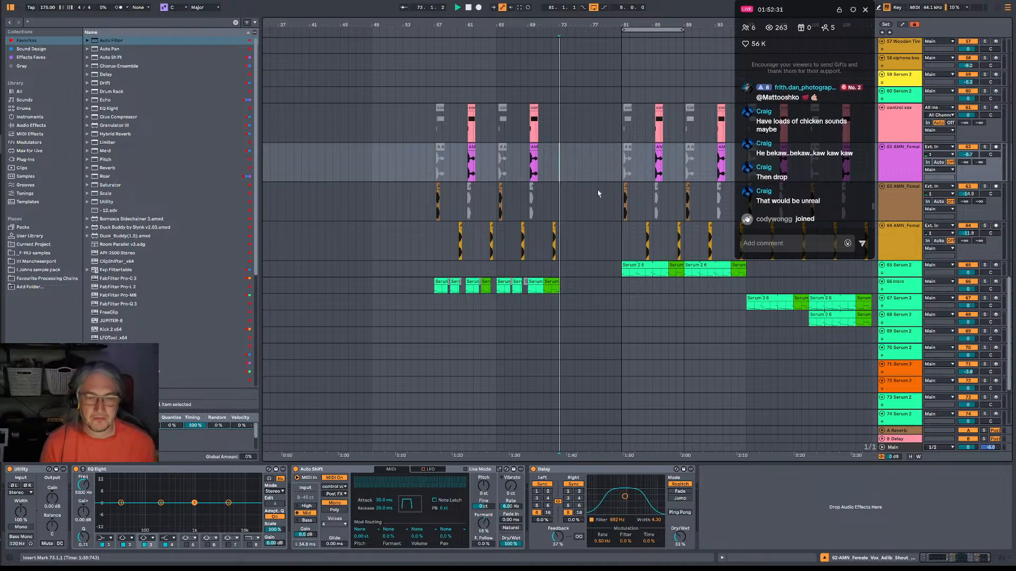
{"action": "scroll", "coordinate": [598, 194], "scroll_direction": "down", "scroll_amount": 3}
{"action": "left_click", "coordinate": [553, 120]}
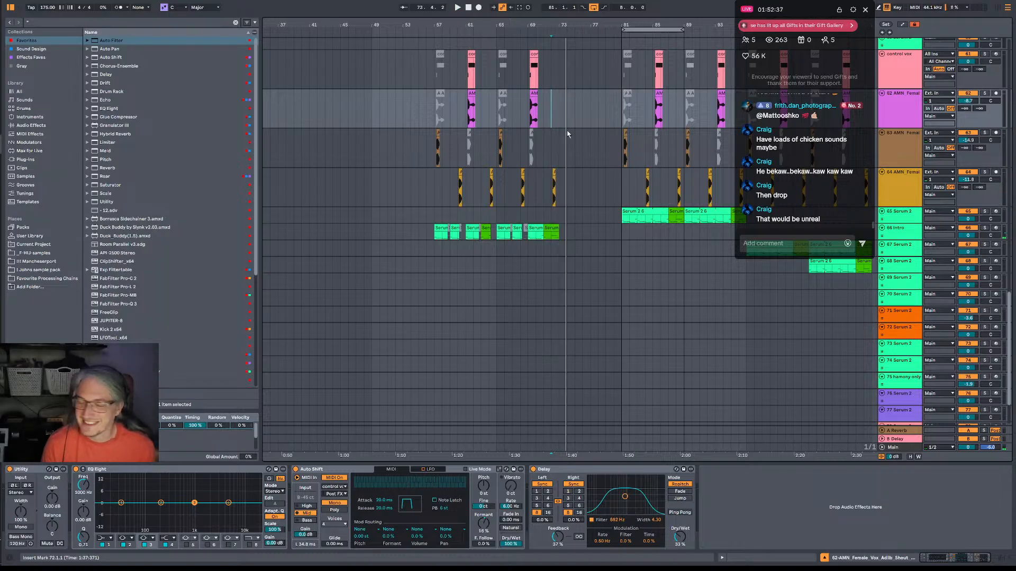
Arm the riser 2 track for recording and set its Serum LFO 1 rate to 8 bar.
{"action": "scroll", "coordinate": [568, 139], "scroll_direction": "up", "scroll_amount": 1}
{"action": "scroll", "coordinate": [642, 216], "scroll_direction": "down", "scroll_amount": 2}
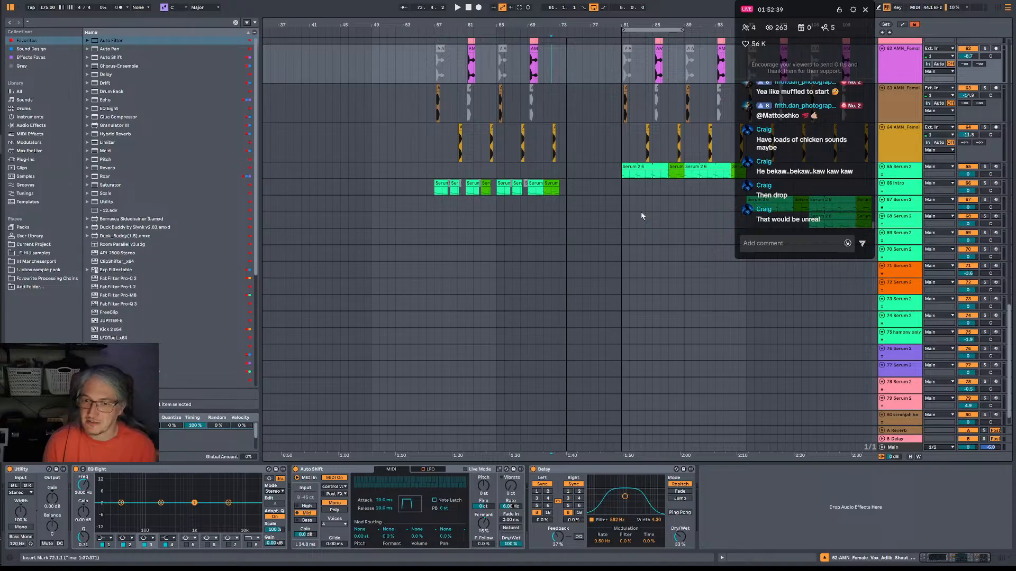
{"action": "scroll", "coordinate": [646, 215], "scroll_direction": "up", "scroll_amount": 6}
{"action": "scroll", "coordinate": [691, 192], "scroll_direction": "up", "scroll_amount": 6}
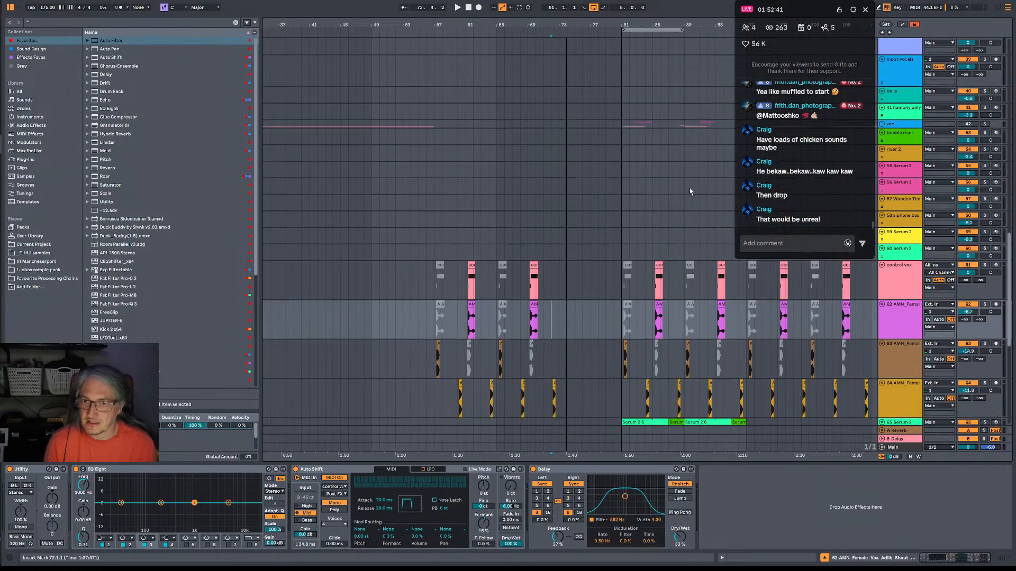
{"action": "left_click", "coordinate": [956, 160]}
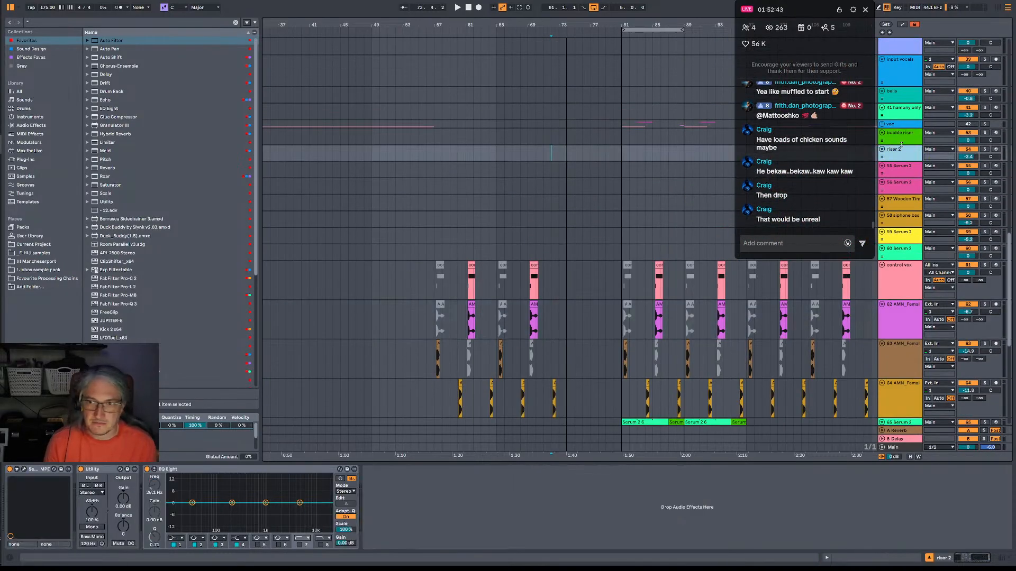
{"action": "left_click", "coordinate": [995, 150]}
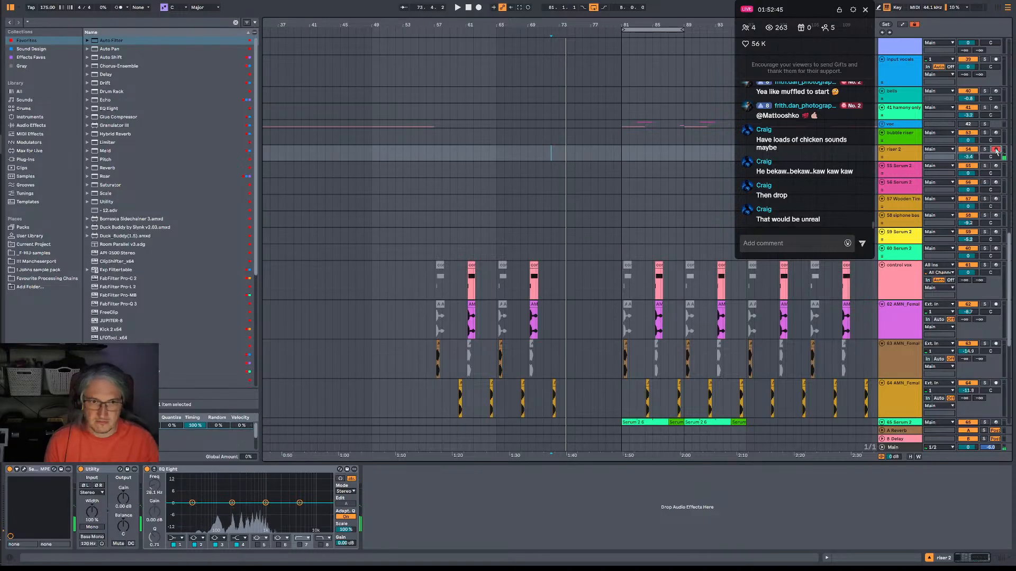
{"action": "left_click", "coordinate": [24, 469]}
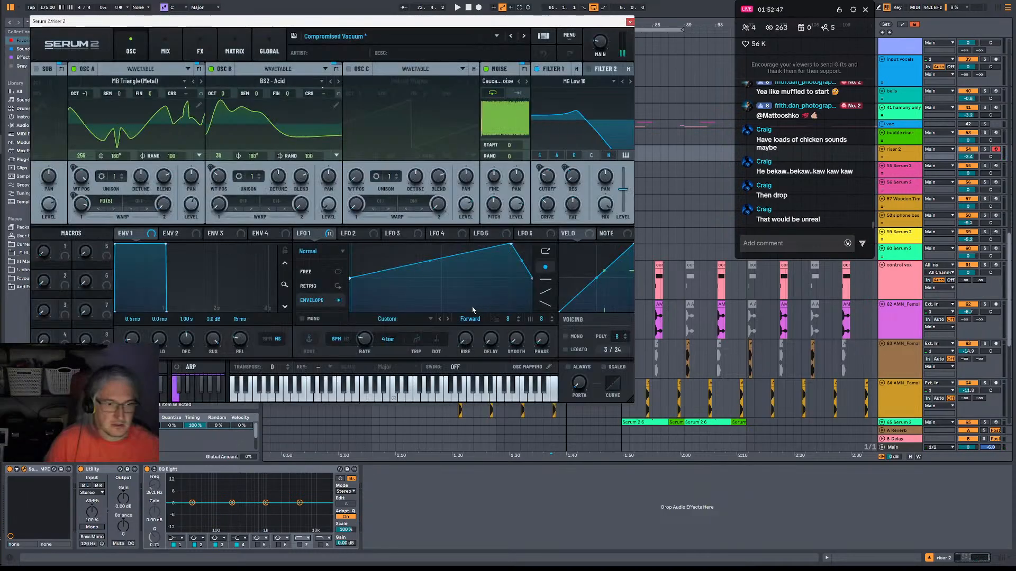
{"action": "left_click_drag", "start_coordinate": [364, 342], "coordinate": [366, 355]}
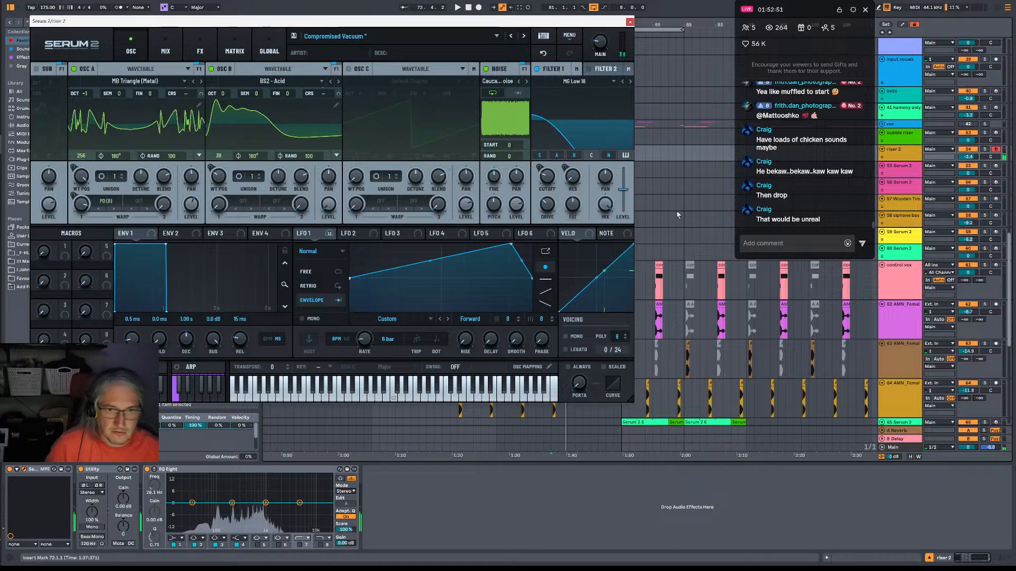
{"action": "left_click", "coordinate": [629, 21]}
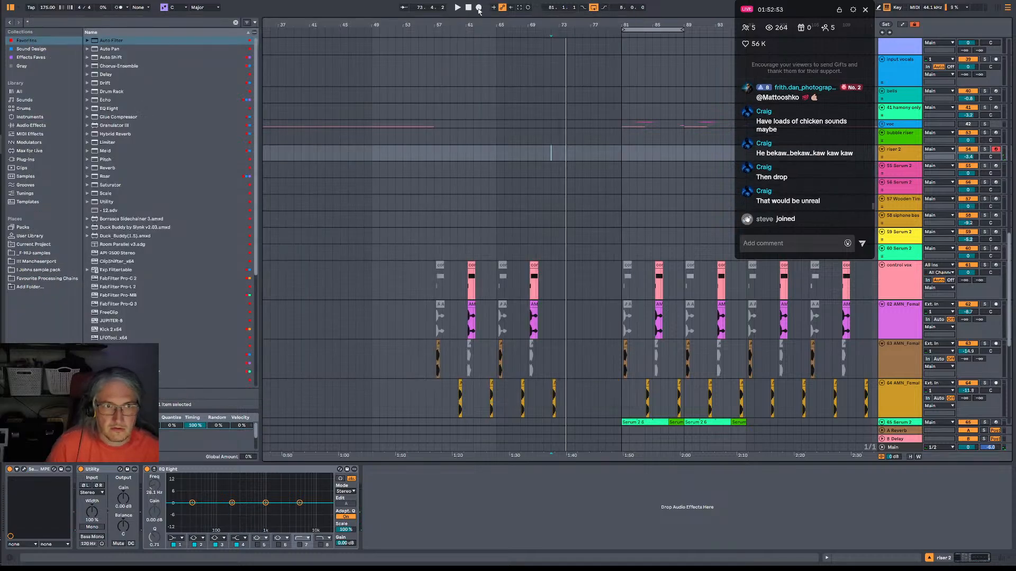
{"action": "left_click", "coordinate": [479, 8]}
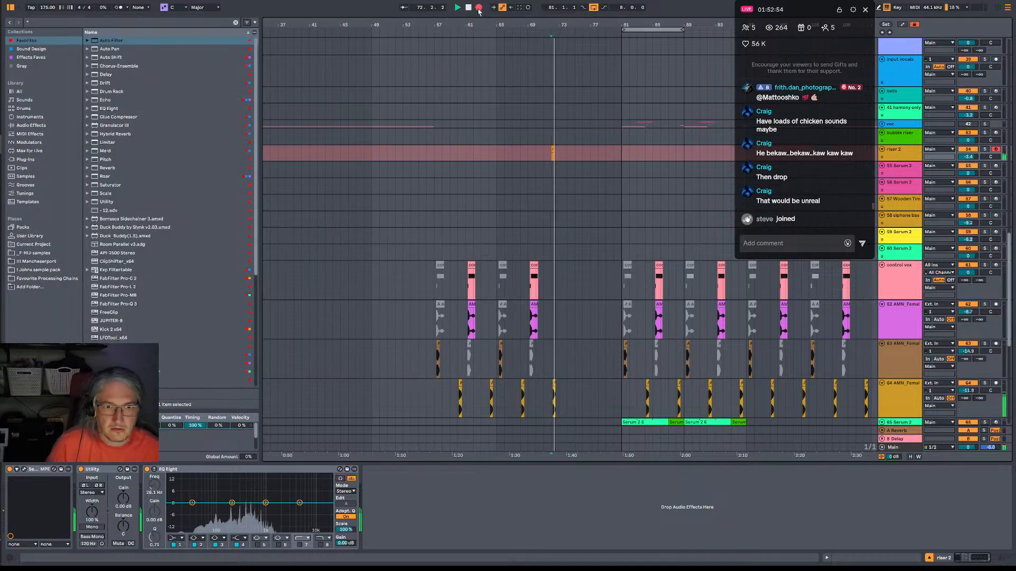
{"action": "left_click", "coordinate": [555, 148]}
{"action": "key", "text": "Delete"}
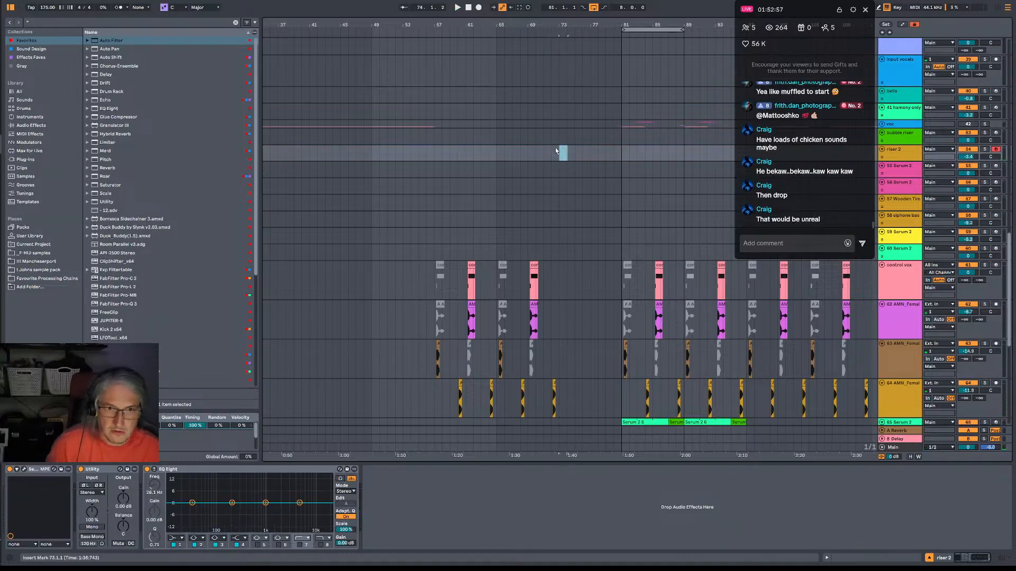
Record a riser 2 clip from bar 73 up to bar 81 and copy it onto the bubble riser track.
{"action": "key", "text": "F9"}
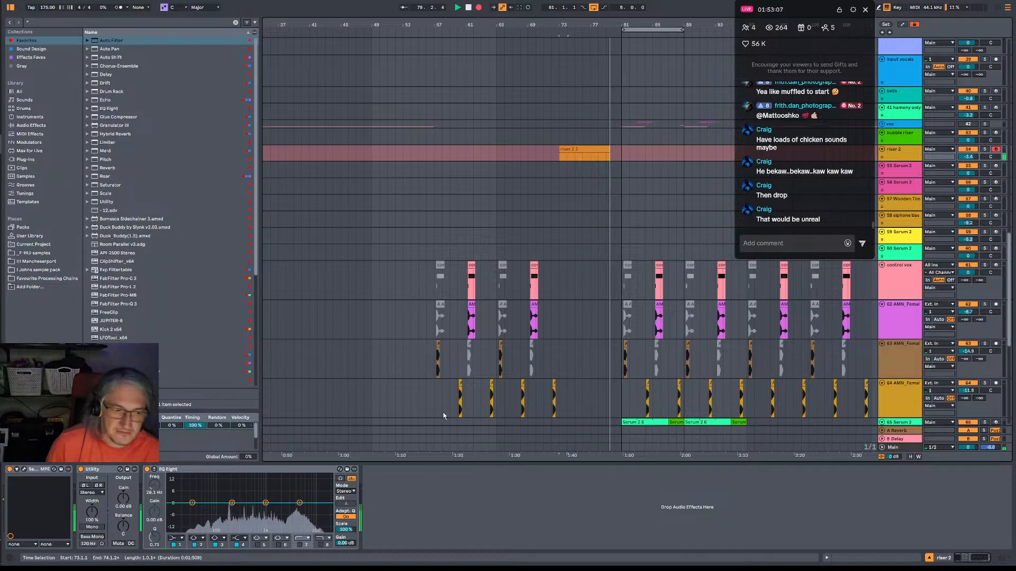
{"action": "key", "text": "F9"}
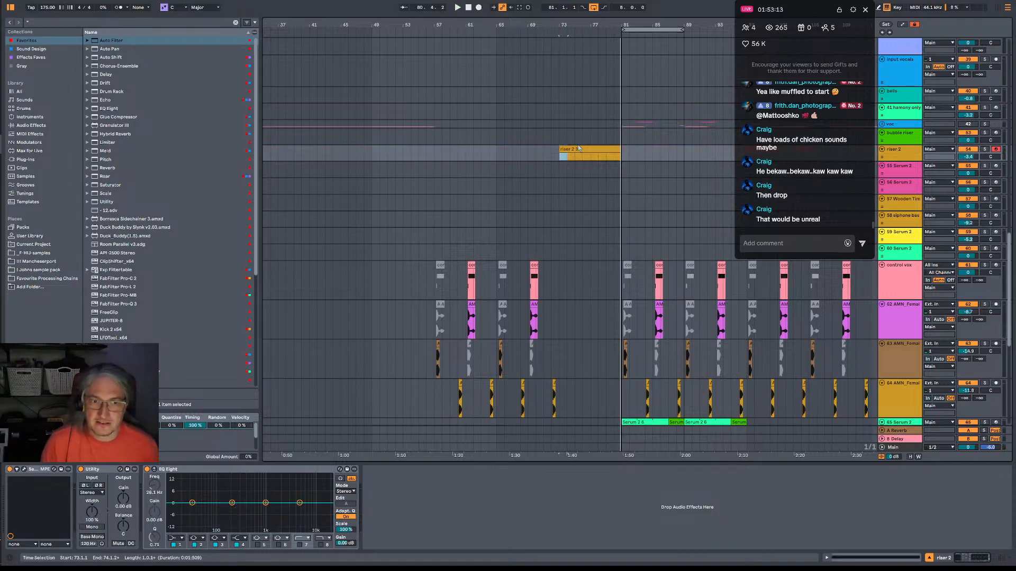
{"action": "left_click_drag", "start_coordinate": [579, 148], "coordinate": [587, 135]}
Play the risers from bar 73, set the bubble riser's Serum LFO 2 rate to 8 bar and reshape its curve into a gentler ramp.
{"action": "key", "text": "space"}
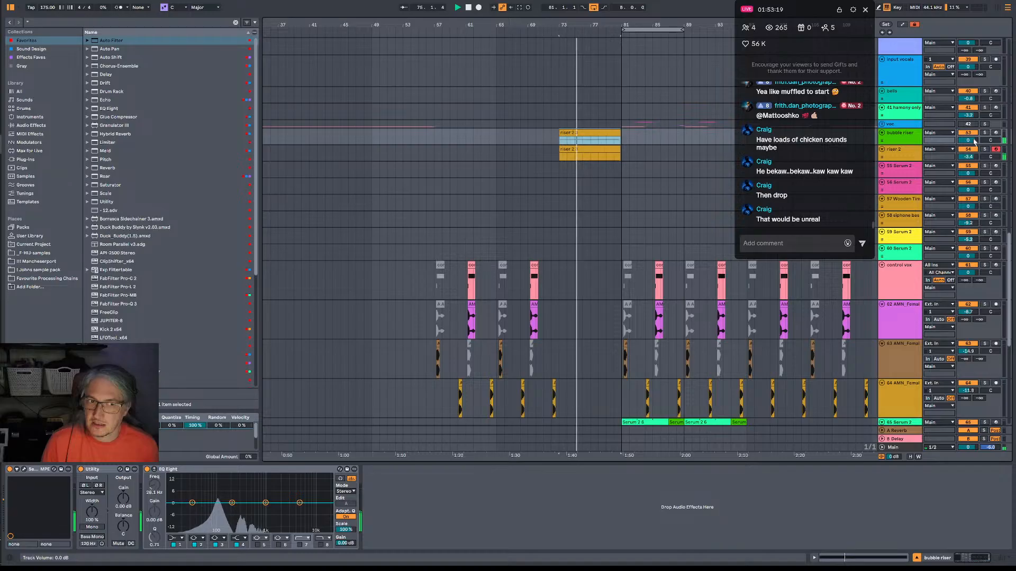
{"action": "left_click", "coordinate": [870, 159]}
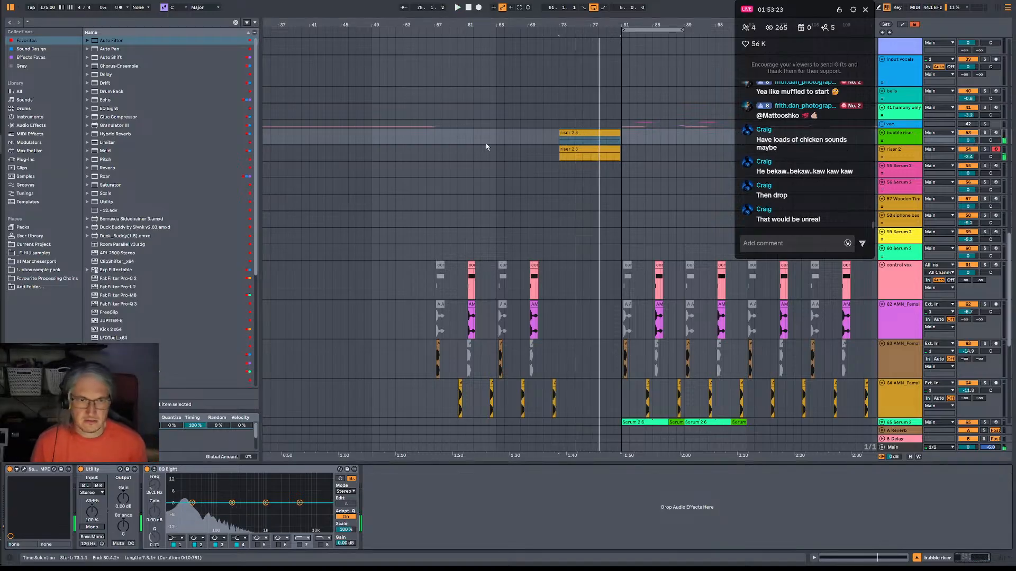
{"action": "left_click", "coordinate": [561, 140]}
{"action": "key", "text": "space"}
{"action": "key", "text": "space"}
{"action": "left_click", "coordinate": [24, 474]}
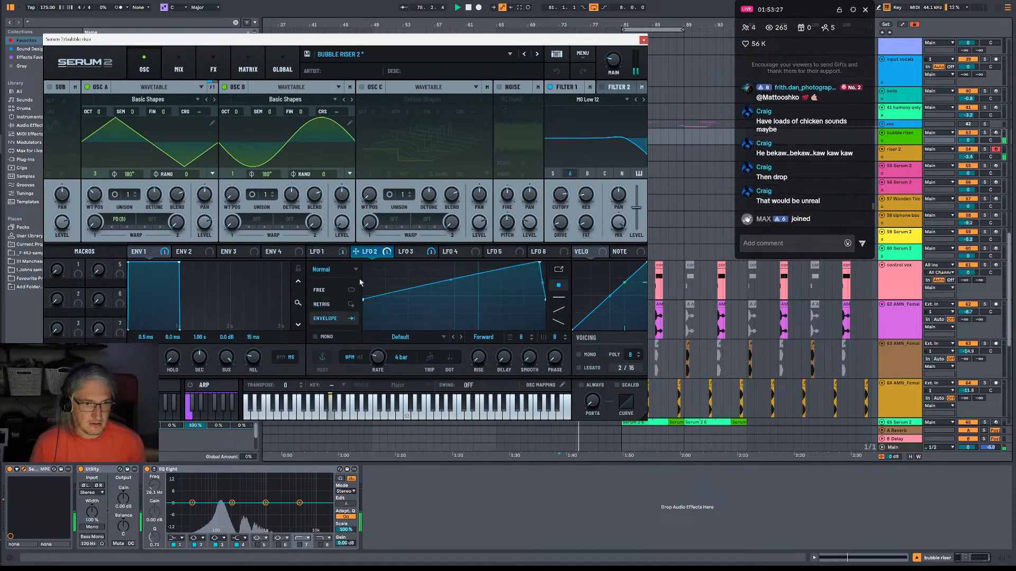
{"action": "left_click_drag", "start_coordinate": [363, 304], "coordinate": [363, 291]}
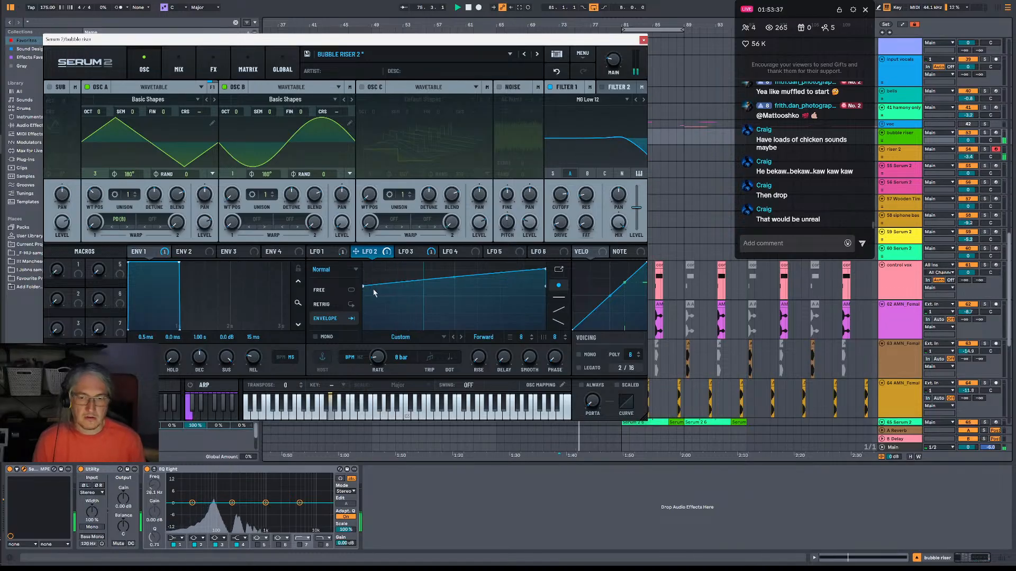
{"action": "left_click", "coordinate": [643, 40]}
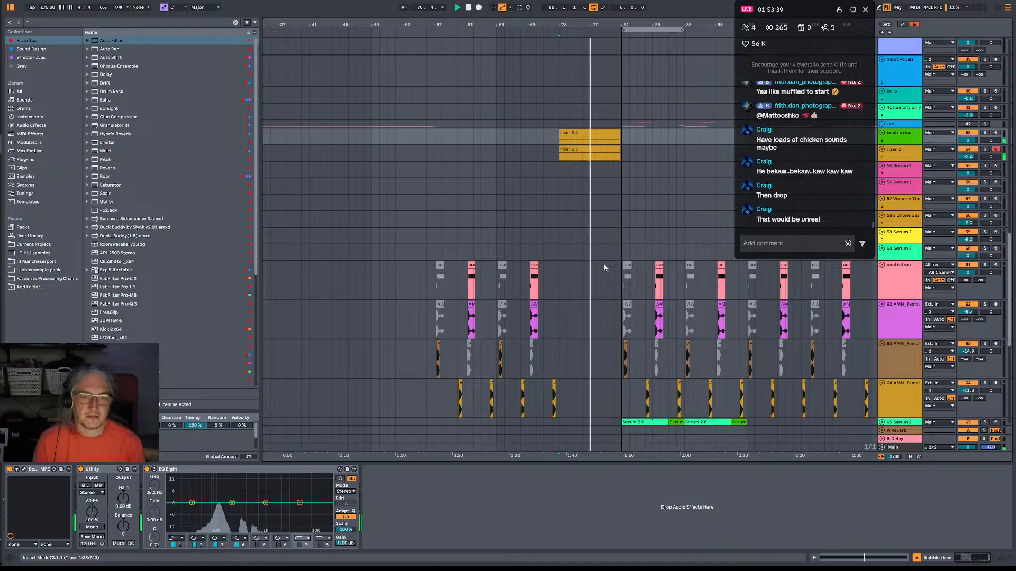
Shorten the riser 2 and bubble riser clips to end at bar 80.
{"action": "scroll", "coordinate": [605, 266], "scroll_direction": "up", "scroll_amount": 1}
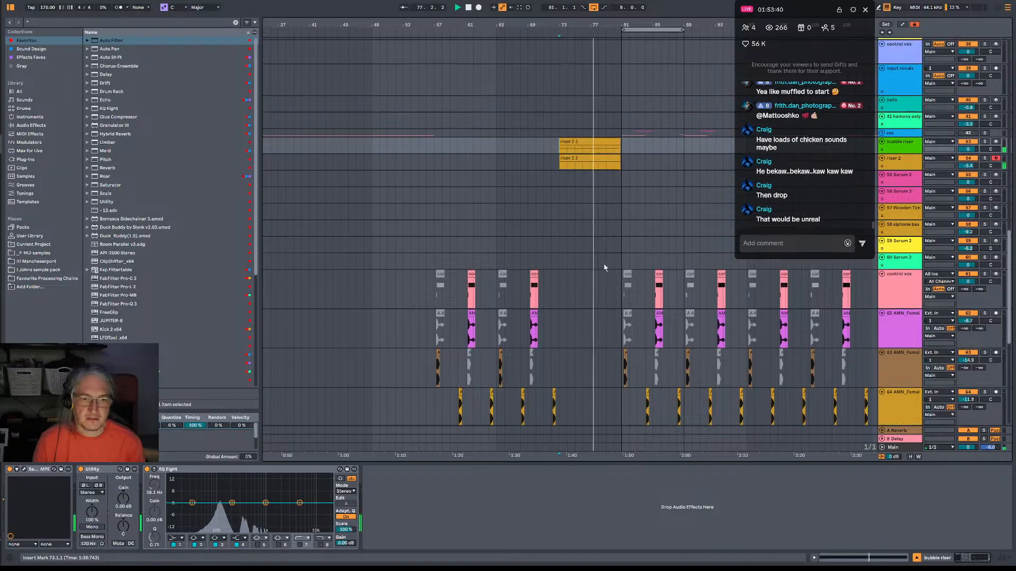
{"action": "left_click", "coordinate": [617, 153], "text": "shift"}
{"action": "key", "text": "Down"}
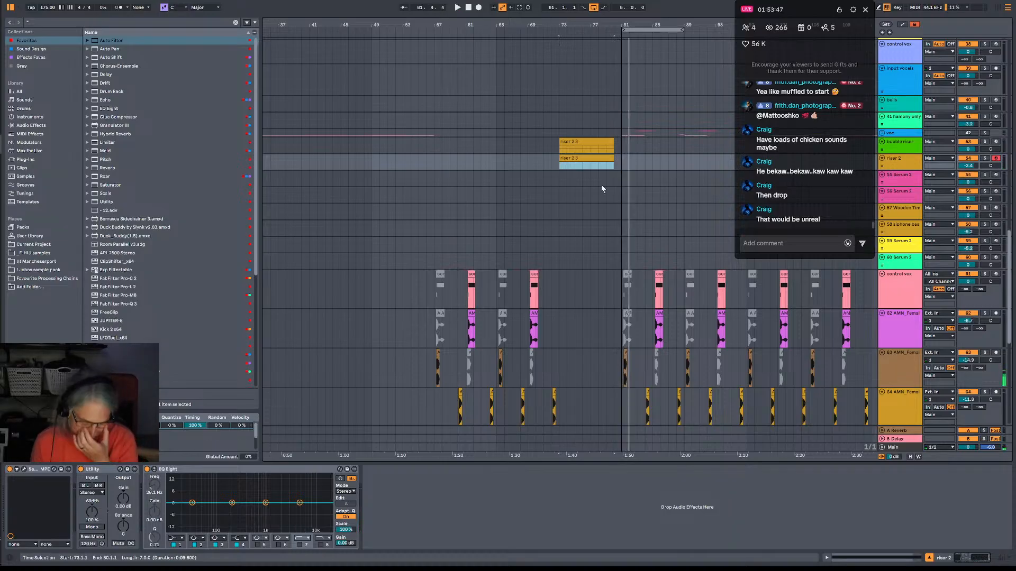
Duplicate the DNB_BREAK_57 track that carries the main break clips.
{"action": "scroll", "coordinate": [603, 190], "scroll_direction": "up", "scroll_amount": 8}
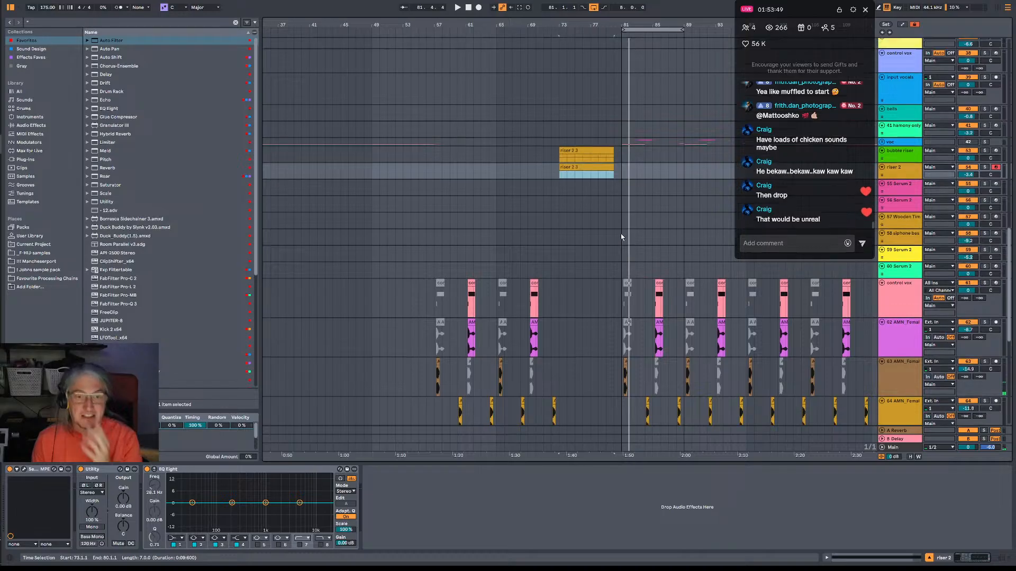
{"action": "scroll", "coordinate": [609, 185], "scroll_direction": "up", "scroll_amount": 2}
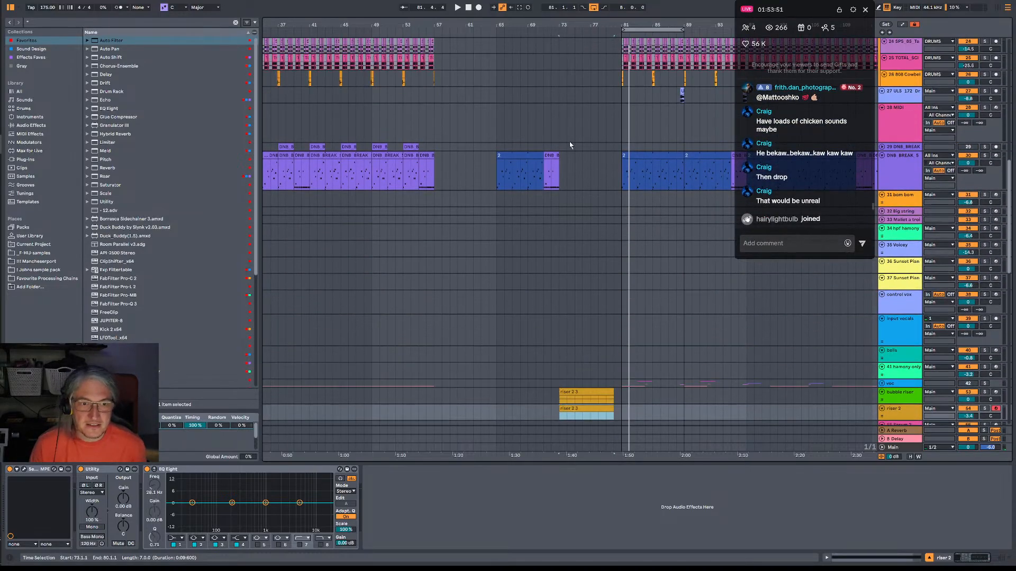
{"action": "scroll", "coordinate": [608, 156], "scroll_direction": "right", "scroll_amount": 3}
{"action": "scroll", "coordinate": [576, 196], "scroll_direction": "up", "scroll_amount": 4}
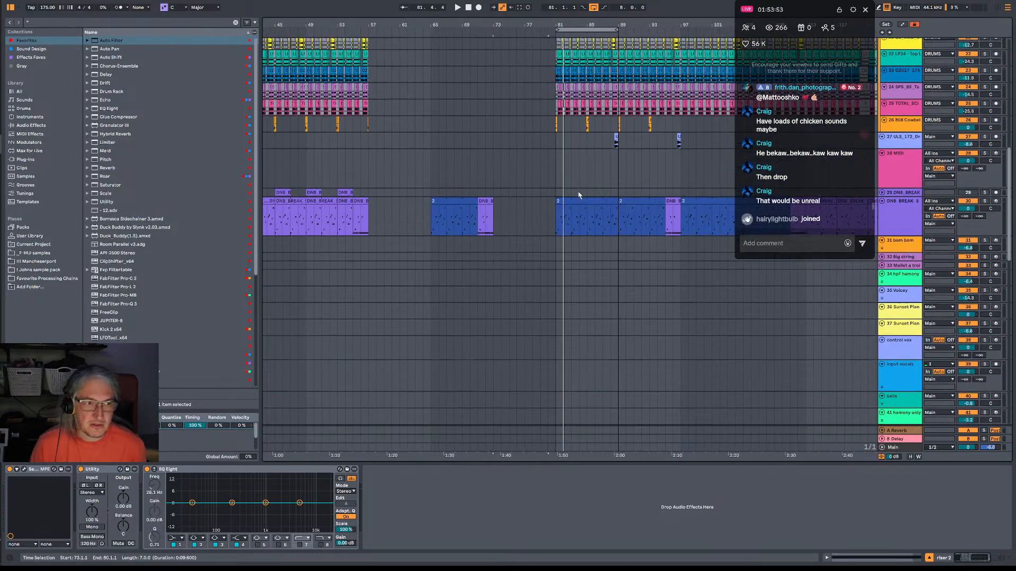
{"action": "scroll", "coordinate": [529, 213], "scroll_direction": "down", "scroll_amount": 2}
{"action": "left_click", "coordinate": [910, 234]}
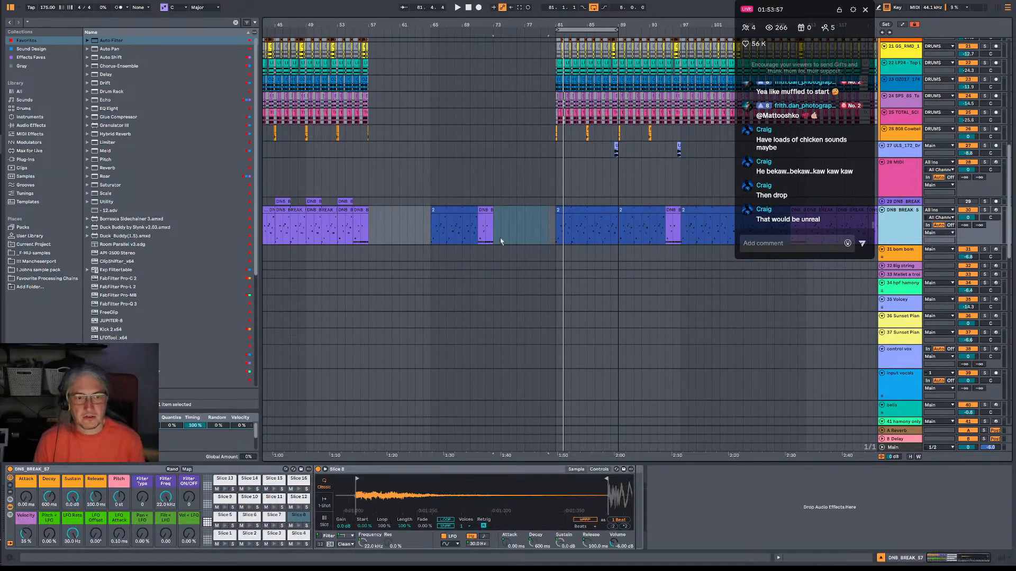
{"action": "key", "text": "ctrl+d"}
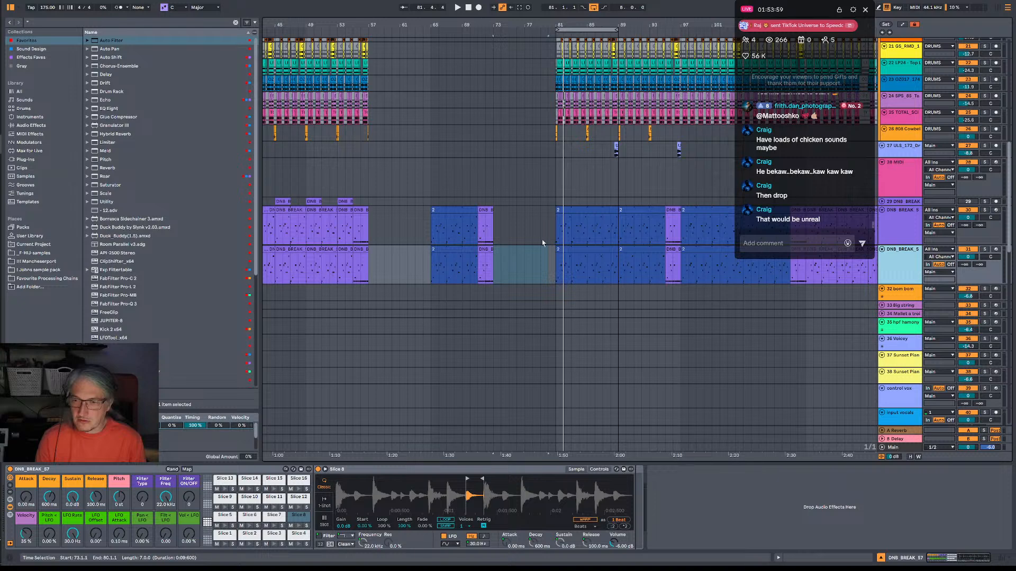
Delete all the clips from the duplicated DNB_BREAK_57 track.
{"action": "left_click", "coordinate": [481, 248]}
{"action": "left_click_drag", "start_coordinate": [536, 24], "coordinate": [536, 3]}
{"action": "left_click_drag", "start_coordinate": [520, 270], "coordinate": [233, 267]}
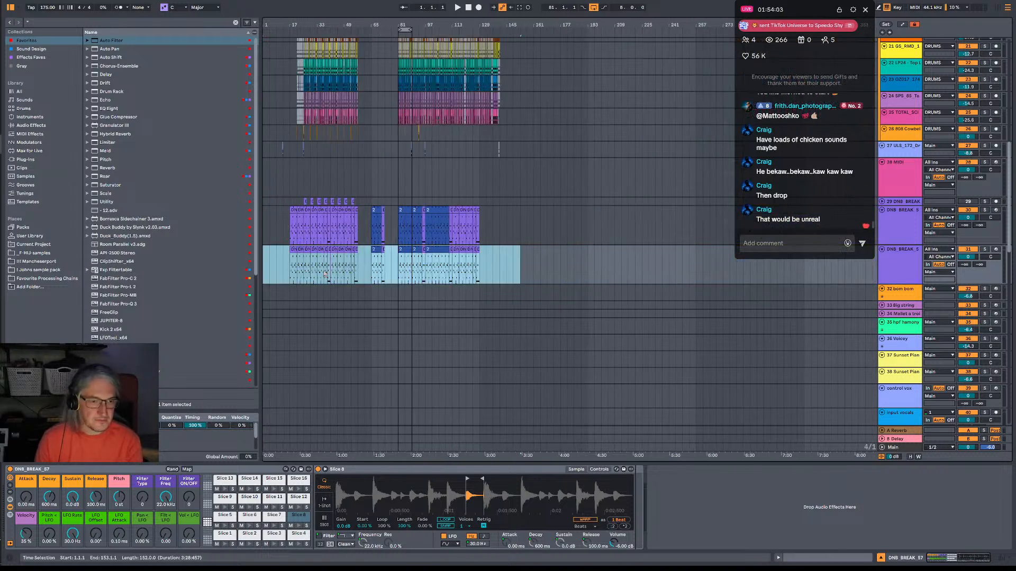
{"action": "key", "text": "Delete"}
Copy the break clip at bars 71–73 to bar 73 on the duplicated track, and extend the original track's blue clip to bar 73.
{"action": "left_click_drag", "start_coordinate": [395, 25], "coordinate": [523, 20]}
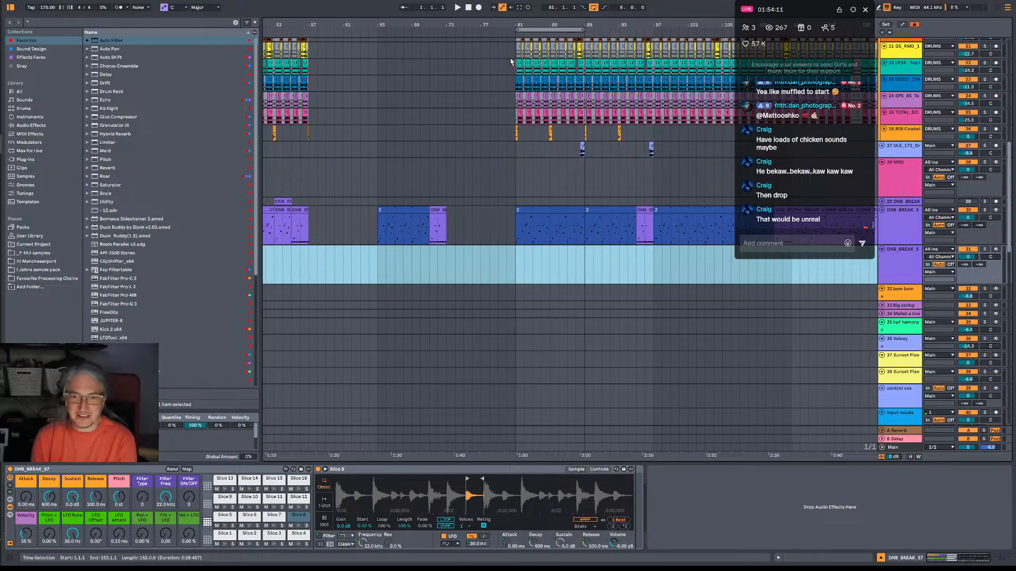
{"action": "left_click", "coordinate": [430, 264]}
{"action": "left_click_drag", "start_coordinate": [433, 212], "coordinate": [453, 250]}
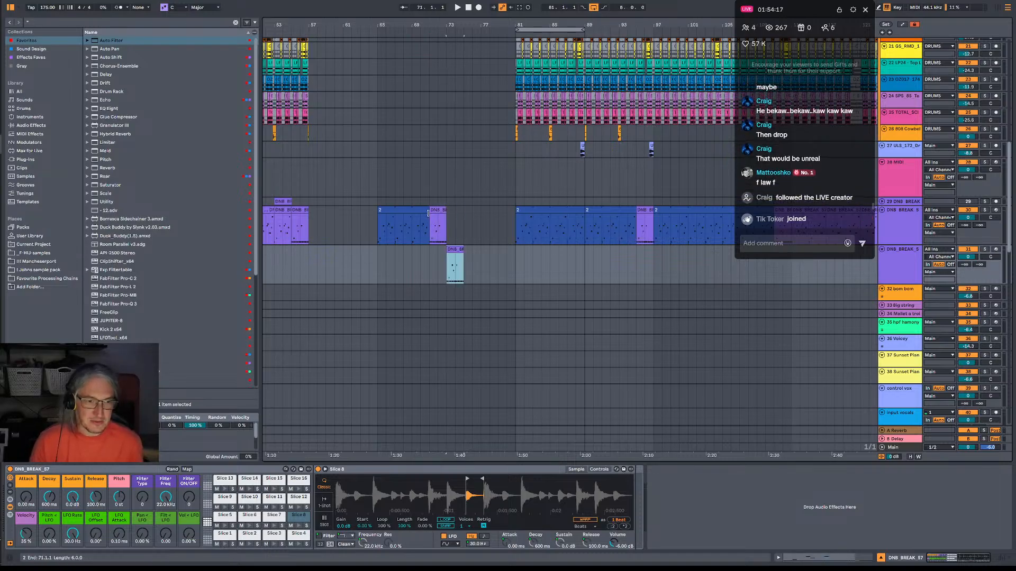
{"action": "left_click", "coordinate": [428, 213]}
{"action": "left_click", "coordinate": [445, 219], "text": "shift"}
{"action": "left_click", "coordinate": [450, 273]}
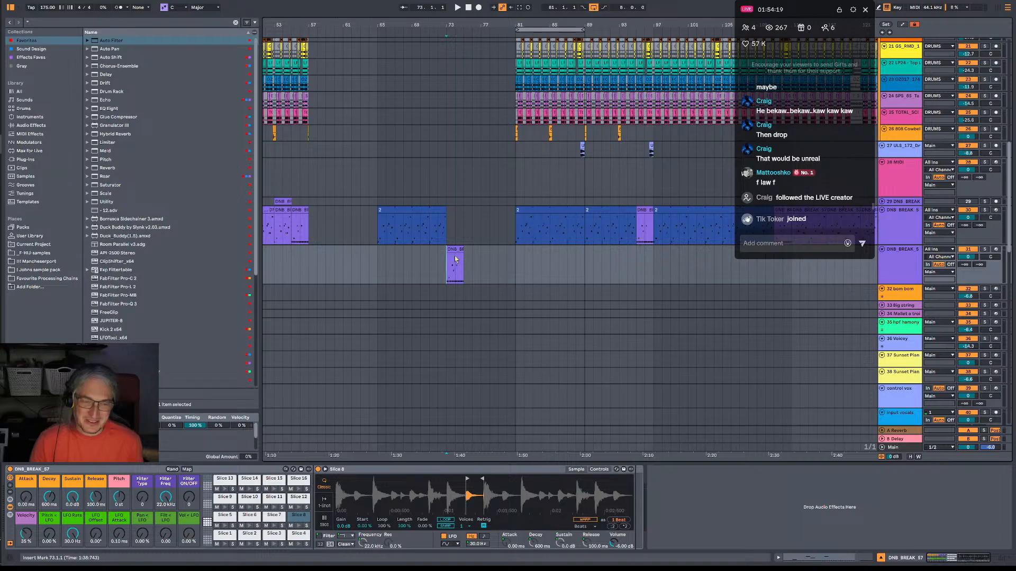
Deactivate all notes above Slice 1 in the break clip at bar 73, and extend it to bar 81 as one consolidated clip.
{"action": "double_click", "coordinate": [455, 250]}
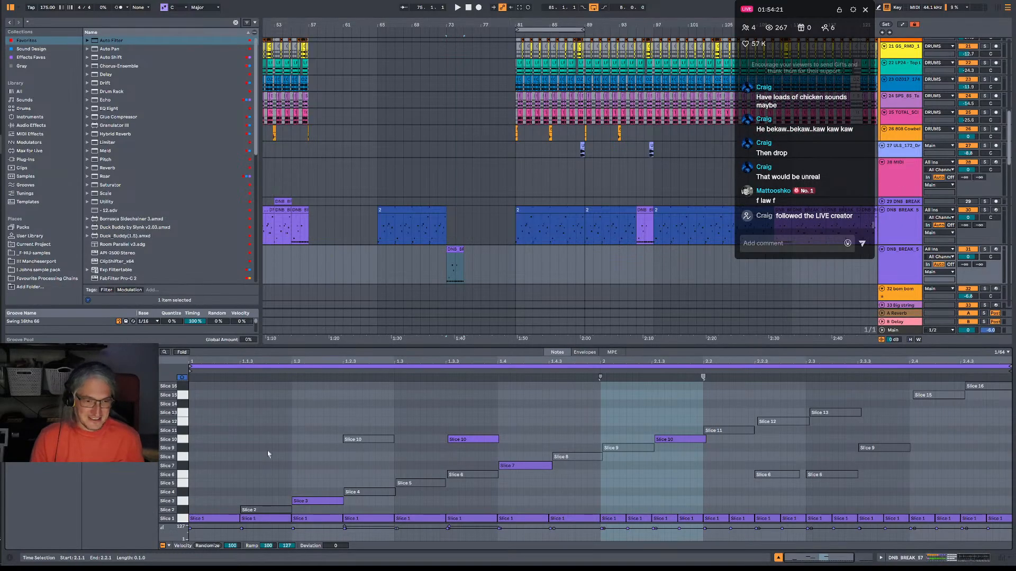
{"action": "left_click_drag", "start_coordinate": [236, 398], "coordinate": [831, 506]}
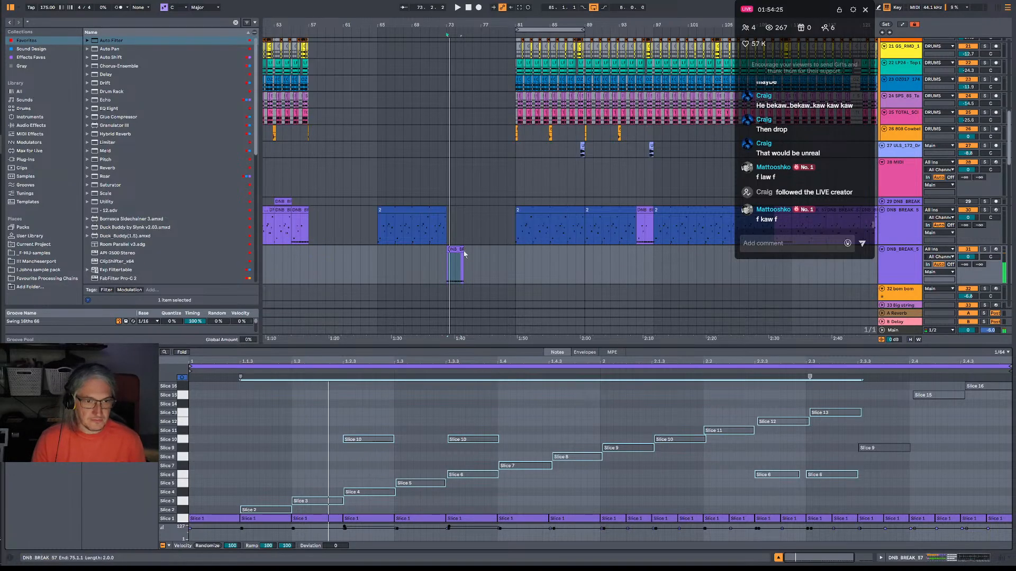
{"action": "left_click_drag", "start_coordinate": [461, 251], "coordinate": [516, 259]}
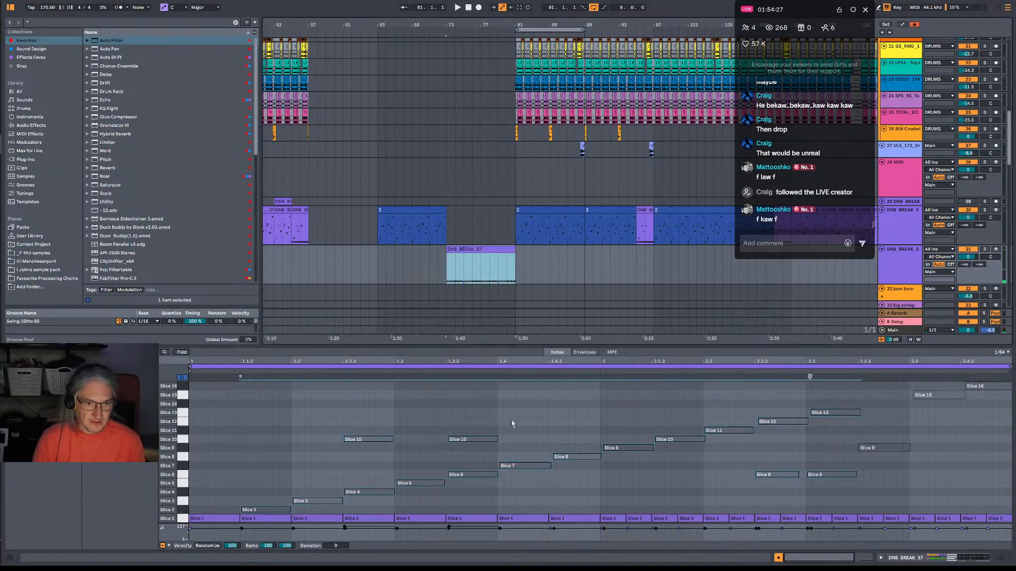
{"action": "key", "text": "ctrl+j"}
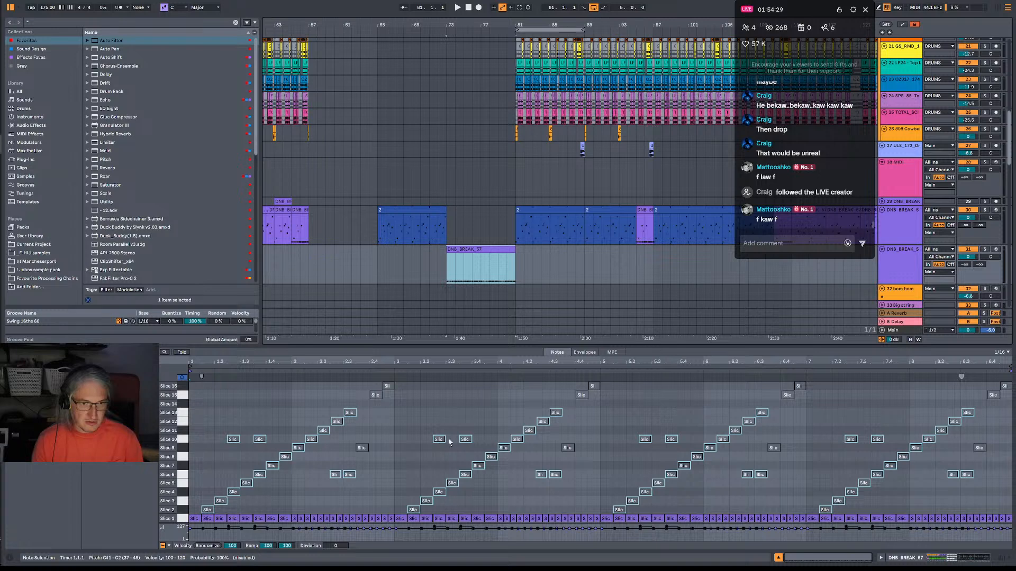
Replace the Slice 1 notes in bars 1–4 of the break clip with a run of repeated half-bar notes.
{"action": "left_click_drag", "start_coordinate": [201, 518], "coordinate": [238, 525]}
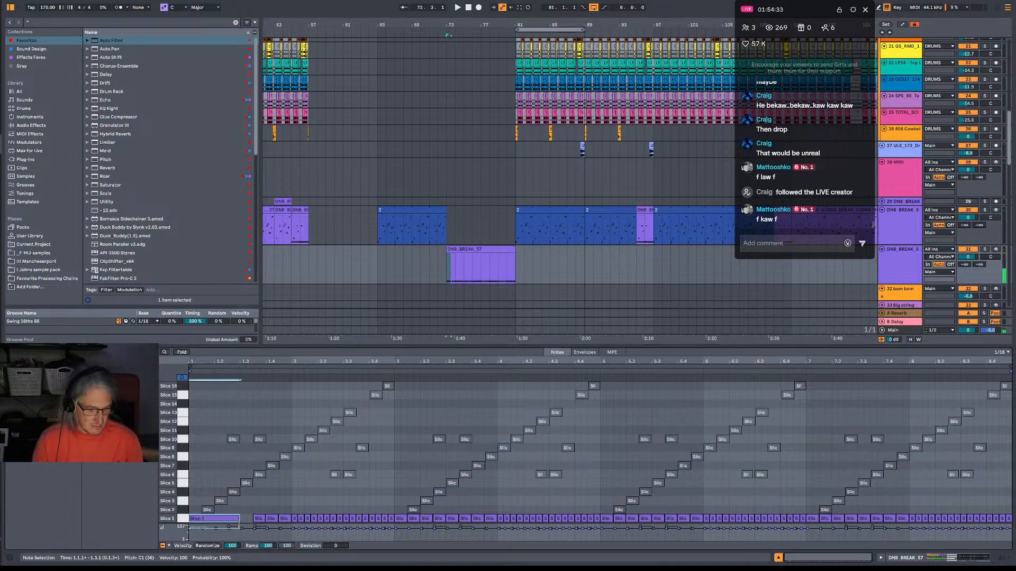
{"action": "key", "text": "ctrl+d"}
{"action": "key", "text": "ctrl+d"}
{"action": "key", "text": "ctrl+d"}
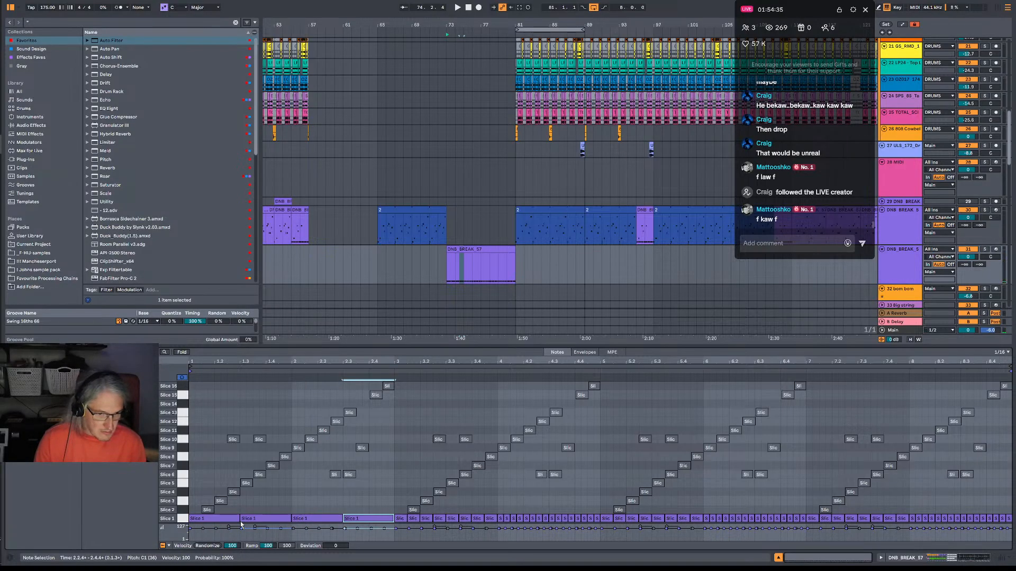
{"action": "key", "text": "space"}
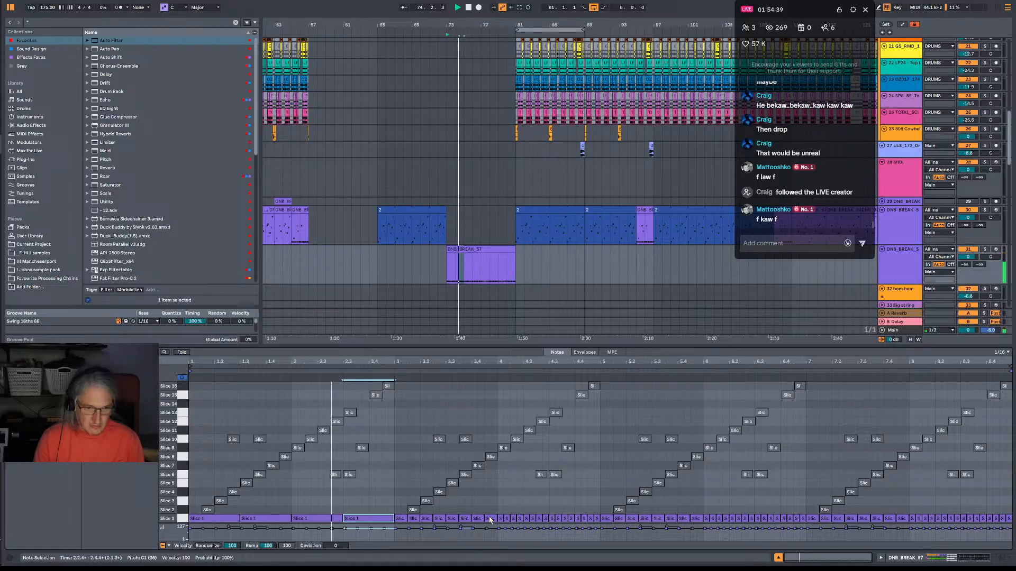
{"action": "key", "text": "ctrl+d"}
{"action": "key", "text": "ctrl+d"}
{"action": "key", "text": "ctrl+d"}
{"action": "key", "text": "ctrl+d"}
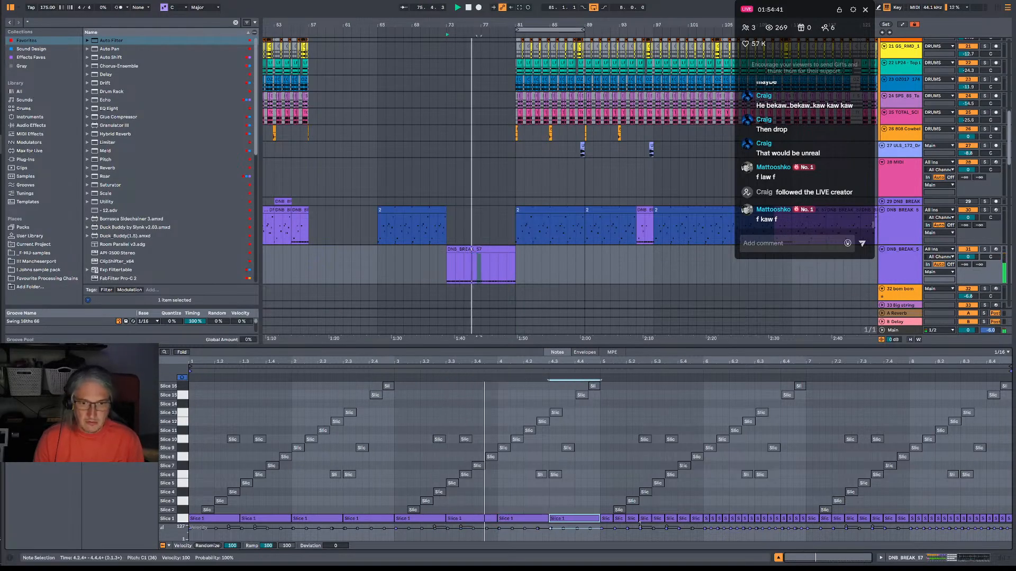
Replace the Slice 1 notes in bars 5–6 of the break clip with repeated quarter-bar notes.
{"action": "left_click", "coordinate": [611, 519]}
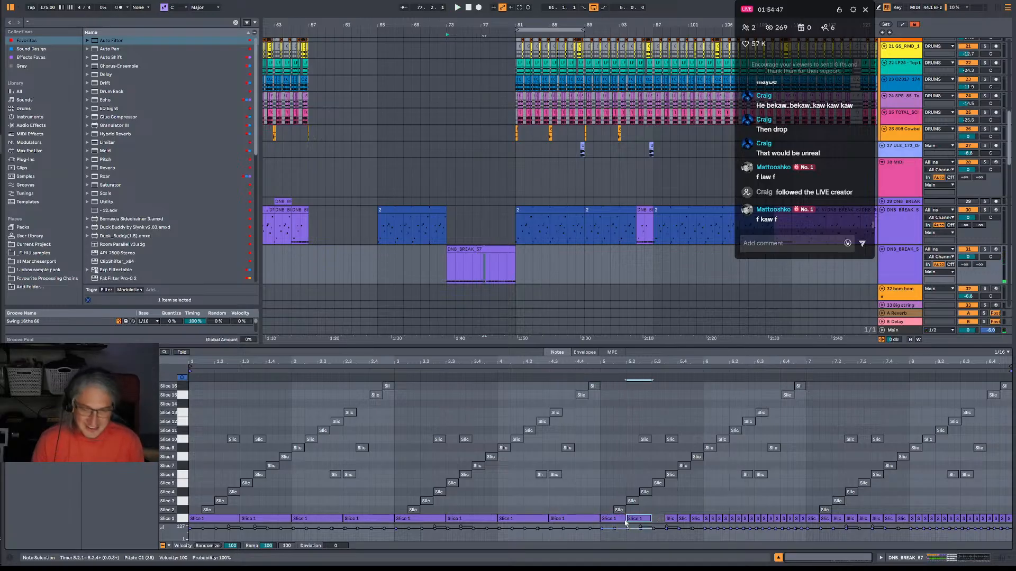
{"action": "key", "text": "ctrl+d"}
{"action": "key", "text": "ctrl+d"}
{"action": "key", "text": "ctrl+d"}
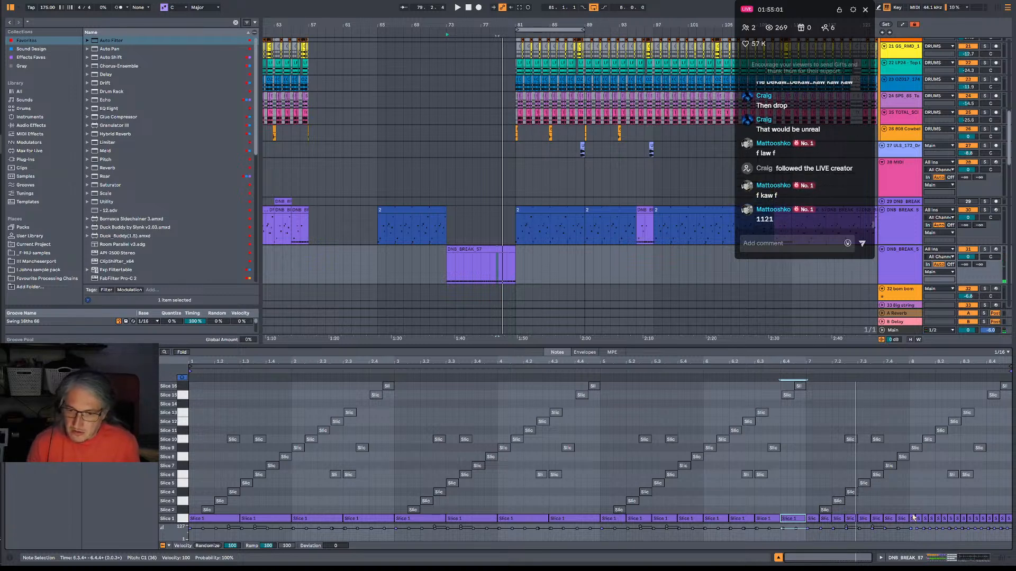
Move the fast Slice 1 notes from bar 8 of the break clip to bar 7, and play the build-up from bar 73.
{"action": "left_click_drag", "start_coordinate": [911, 513], "coordinate": [1010, 523]}
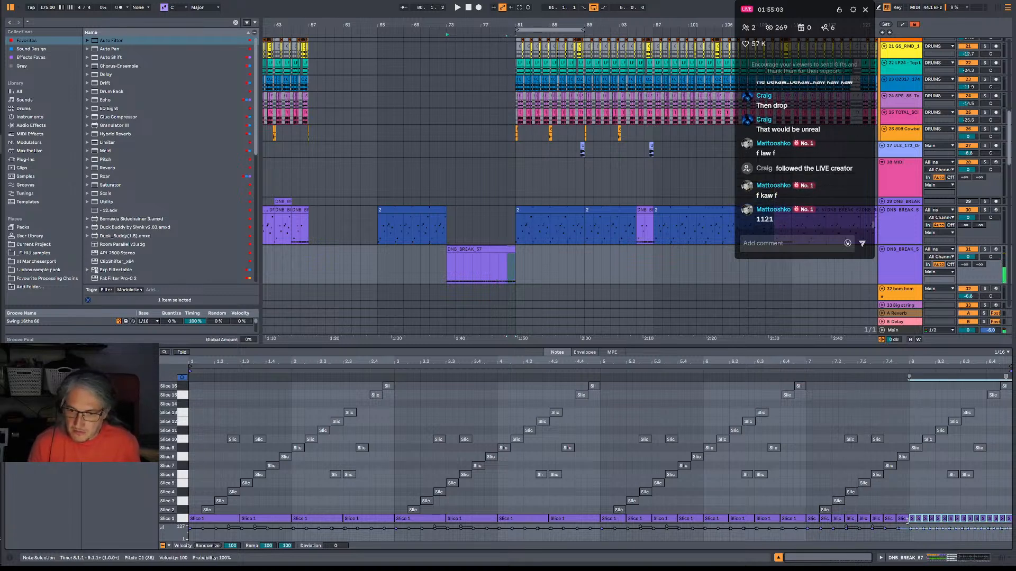
{"action": "left_click_drag", "start_coordinate": [914, 521], "coordinate": [811, 526]}
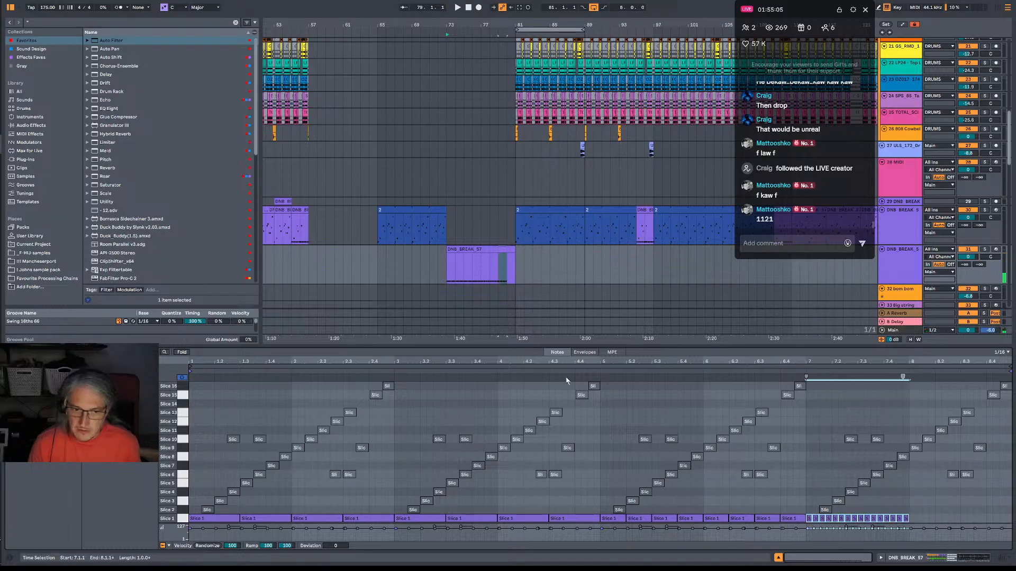
{"action": "key", "text": "space"}
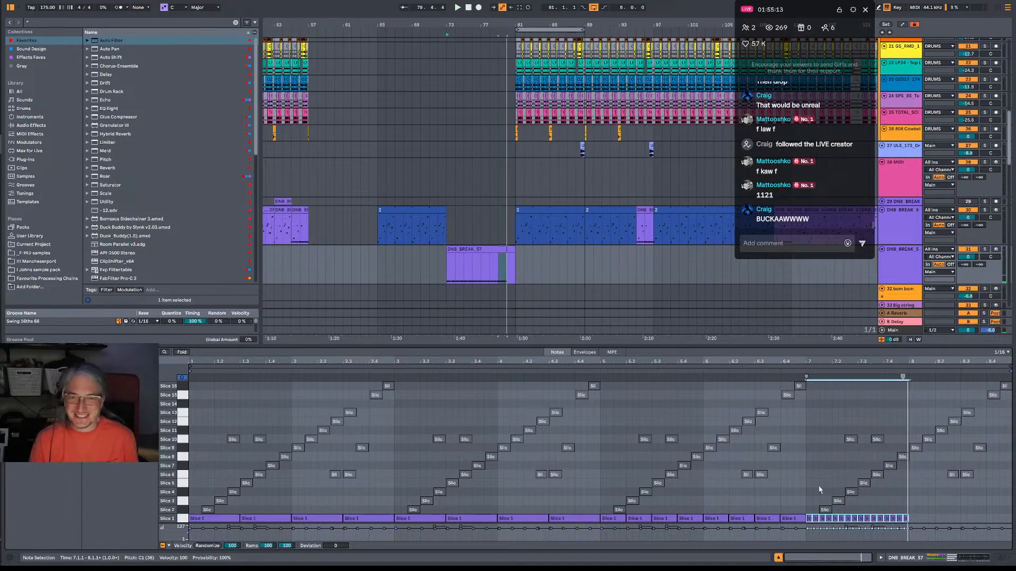
{"action": "key", "text": "space"}
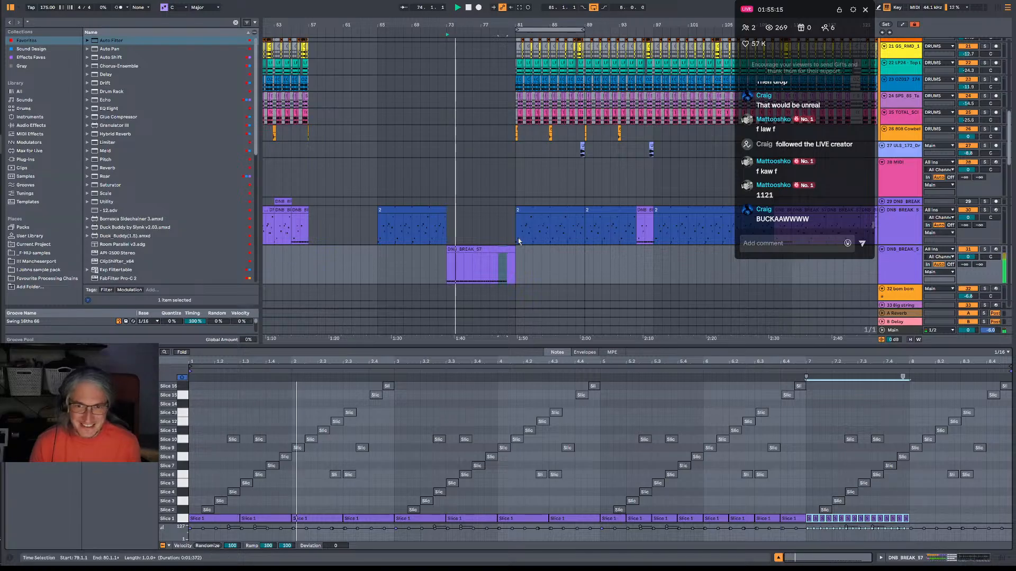
Play the build-up from bar 77 and add a single short Slice 1 note at the start of the clip's bar 8.
{"action": "left_click", "coordinate": [481, 278]}
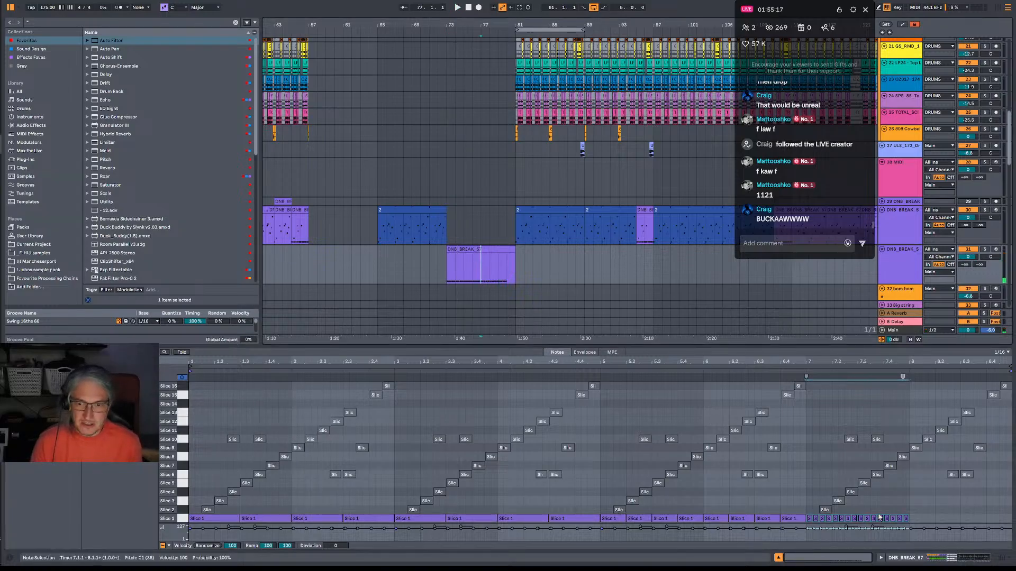
{"action": "key", "text": "space"}
{"action": "double_click", "coordinate": [912, 519]}
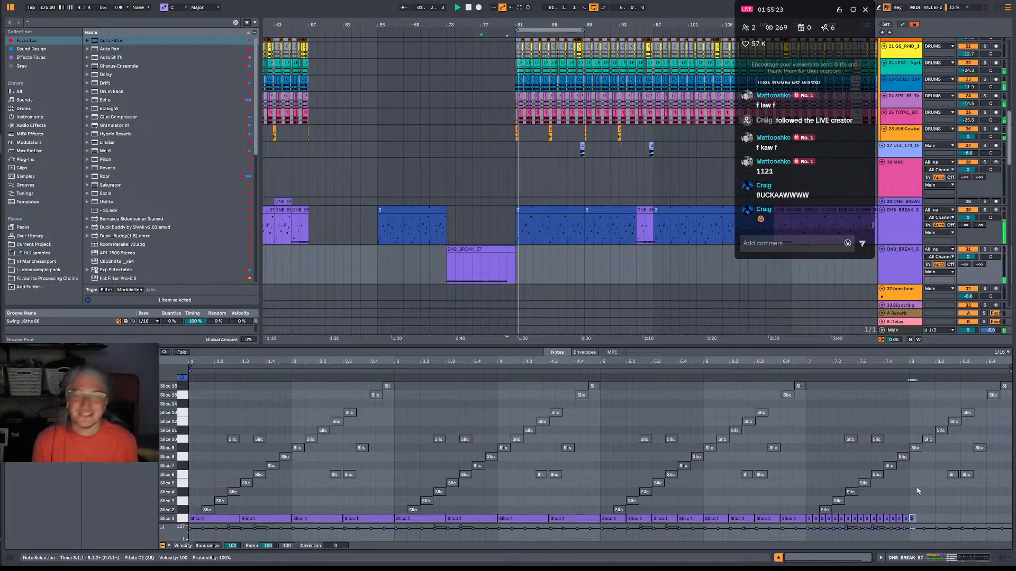
Deactivate the female vocal shout clip at bar 81 on track 64, and play the transition from bar 79.
{"action": "left_click", "coordinate": [523, 298]}
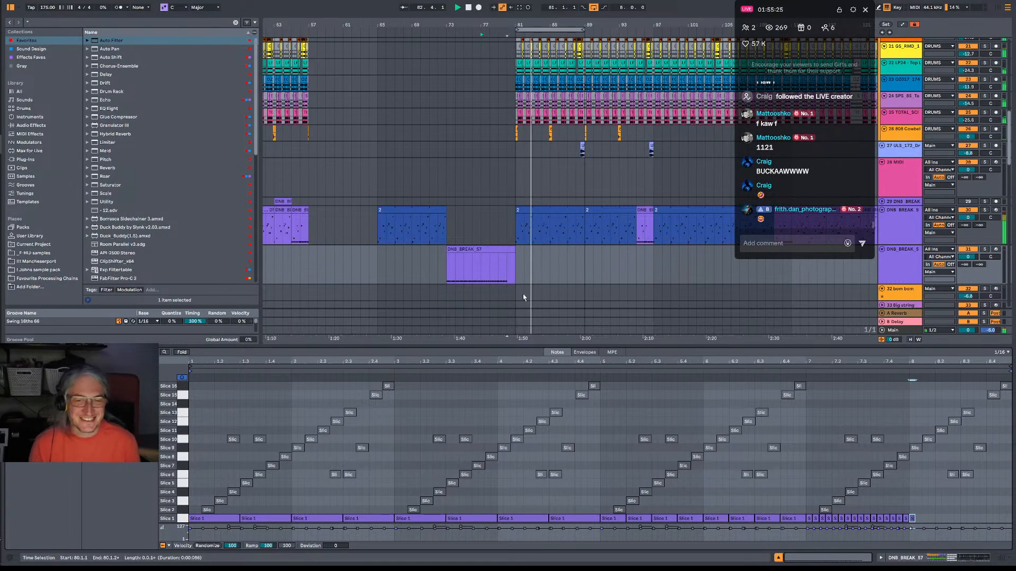
{"action": "scroll", "coordinate": [538, 259], "scroll_direction": "down", "scroll_amount": 5}
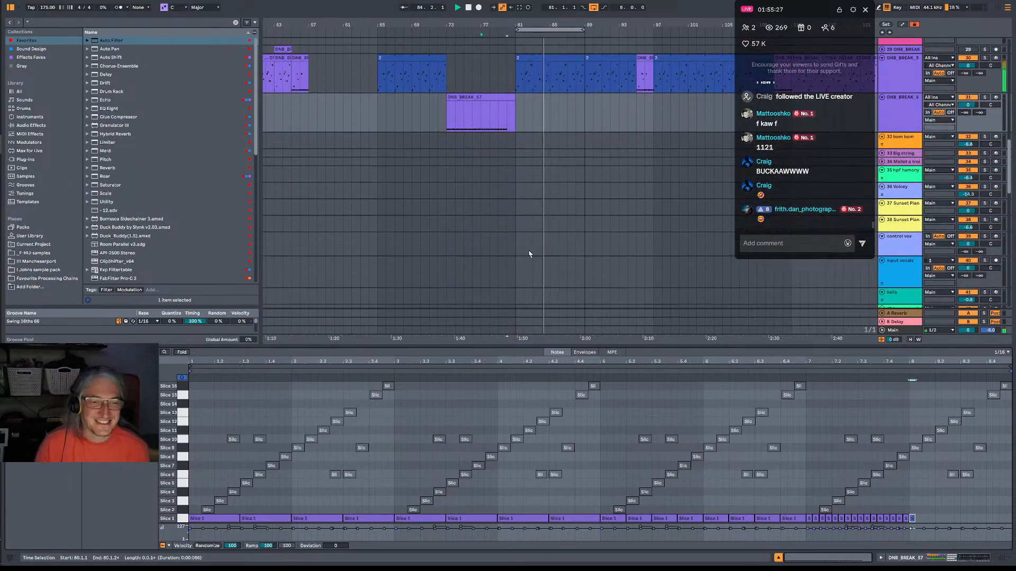
{"action": "scroll", "coordinate": [528, 217], "scroll_direction": "down", "scroll_amount": 10}
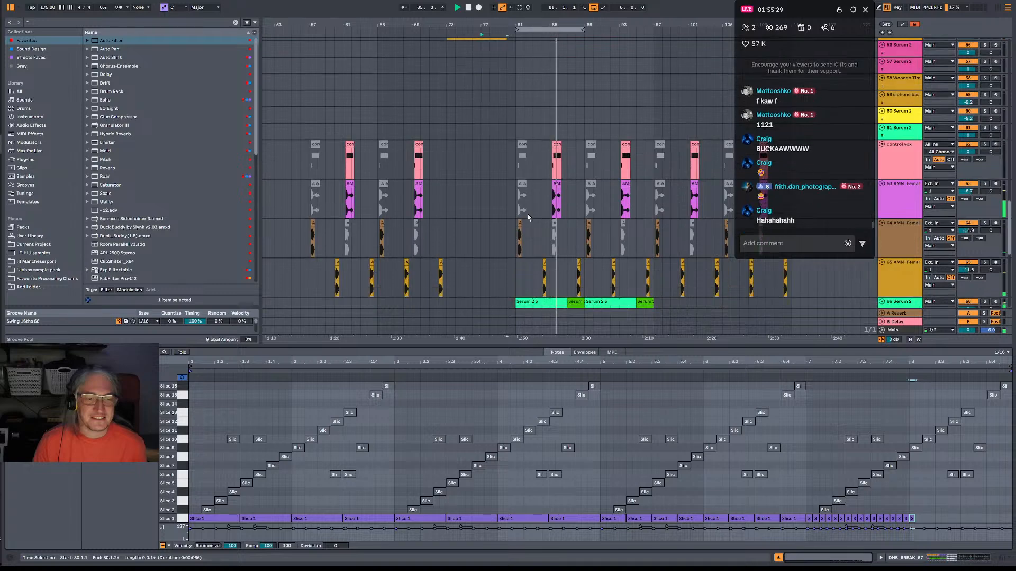
{"action": "scroll", "coordinate": [528, 217], "scroll_direction": "down", "scroll_amount": 3}
{"action": "key", "text": "space"}
{"action": "left_click", "coordinate": [505, 193]}
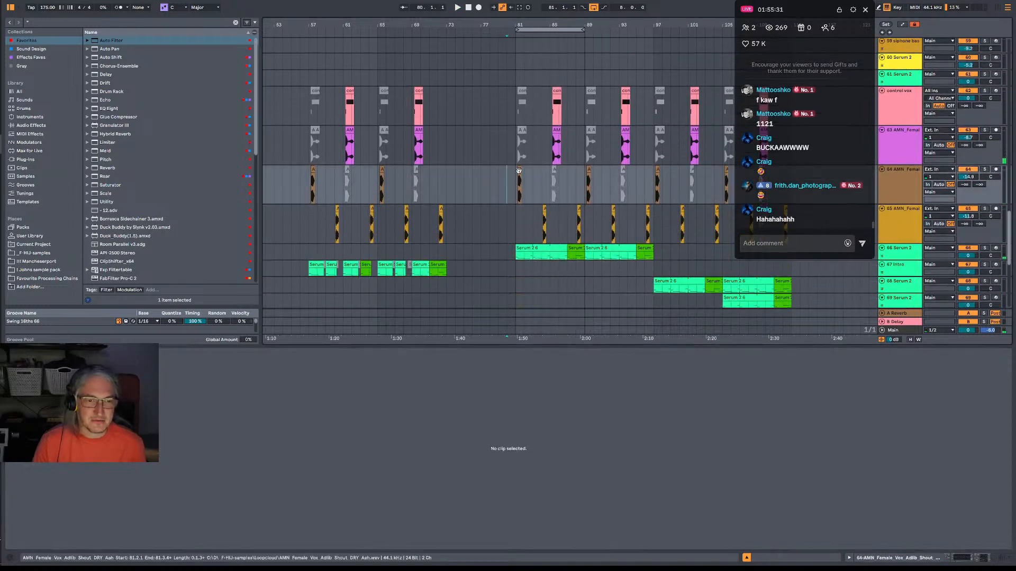
{"action": "left_click", "coordinate": [518, 170]}
{"action": "left_click", "coordinate": [497, 186]}
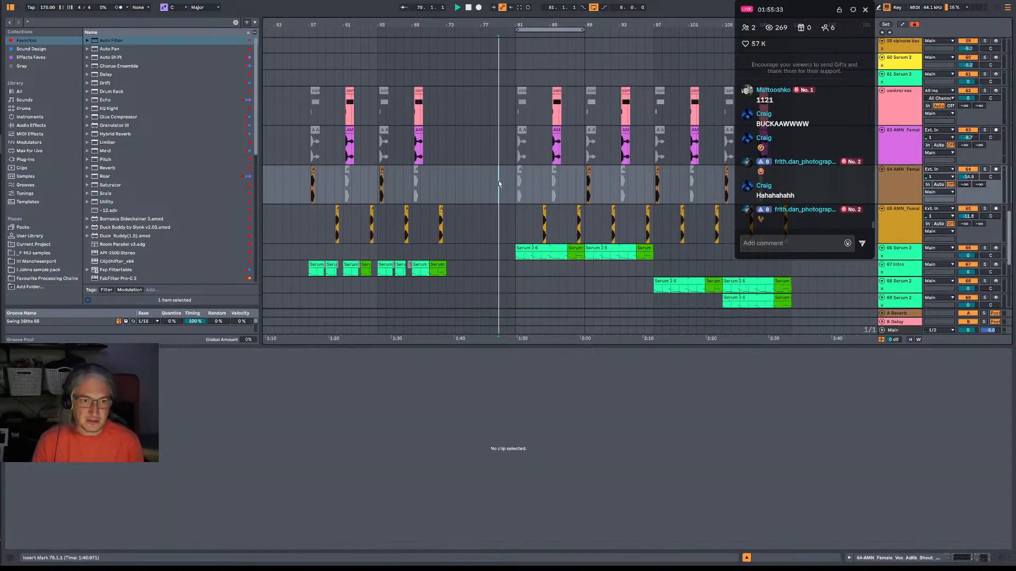
{"action": "key", "text": "space"}
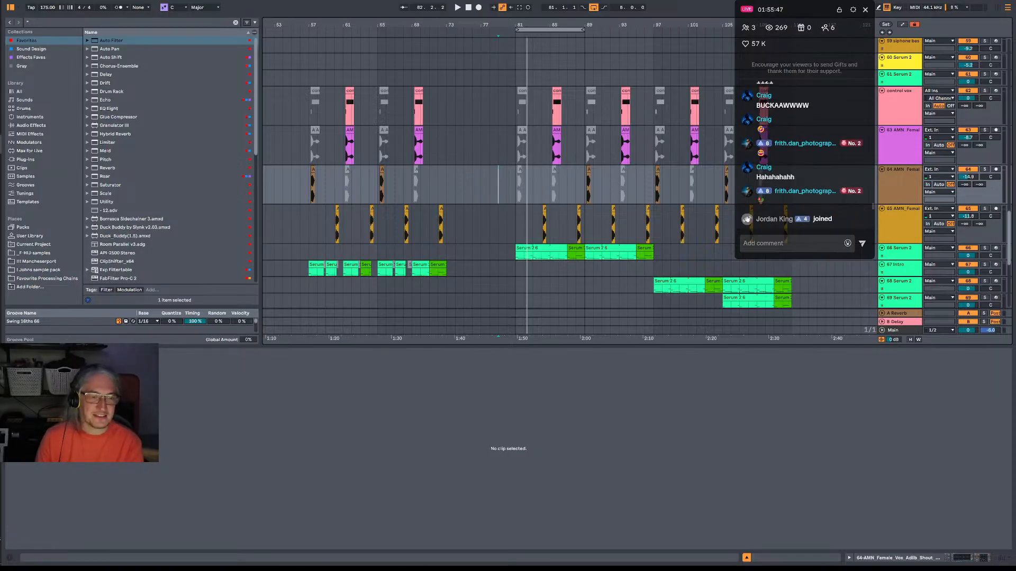
Examine the vocal, Serum and riser tracks around the transition while playing from bar 73.
{"action": "scroll", "coordinate": [501, 228], "scroll_direction": "left", "scroll_amount": 3}
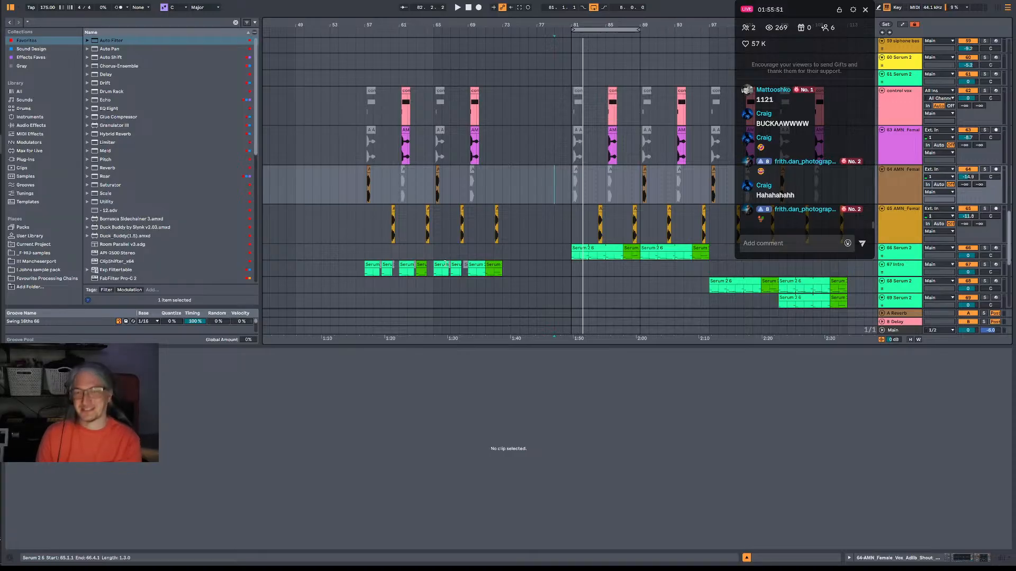
{"action": "scroll", "coordinate": [548, 224], "scroll_direction": "down", "scroll_amount": 10}
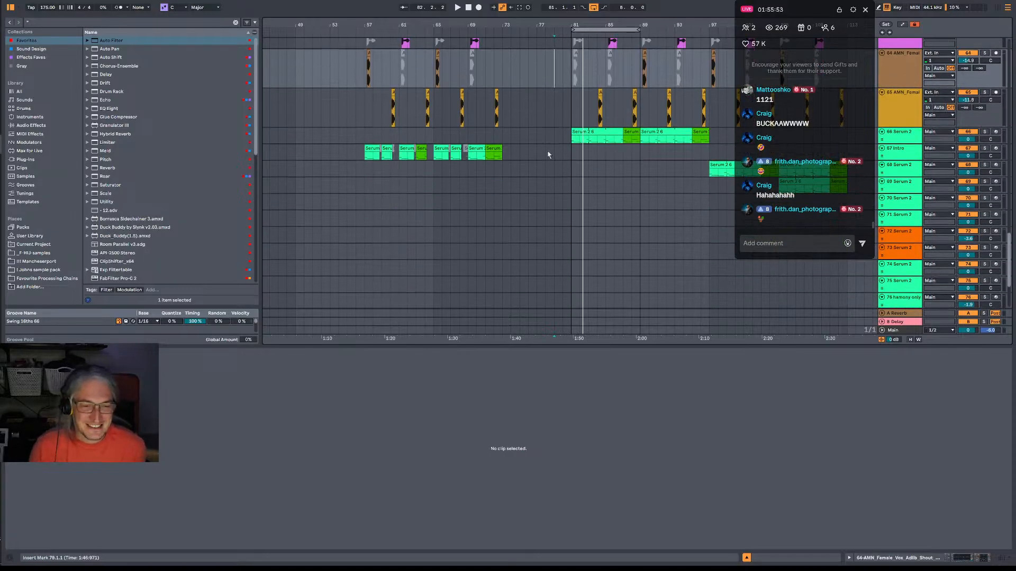
{"action": "scroll", "coordinate": [550, 147], "scroll_direction": "up", "scroll_amount": 20}
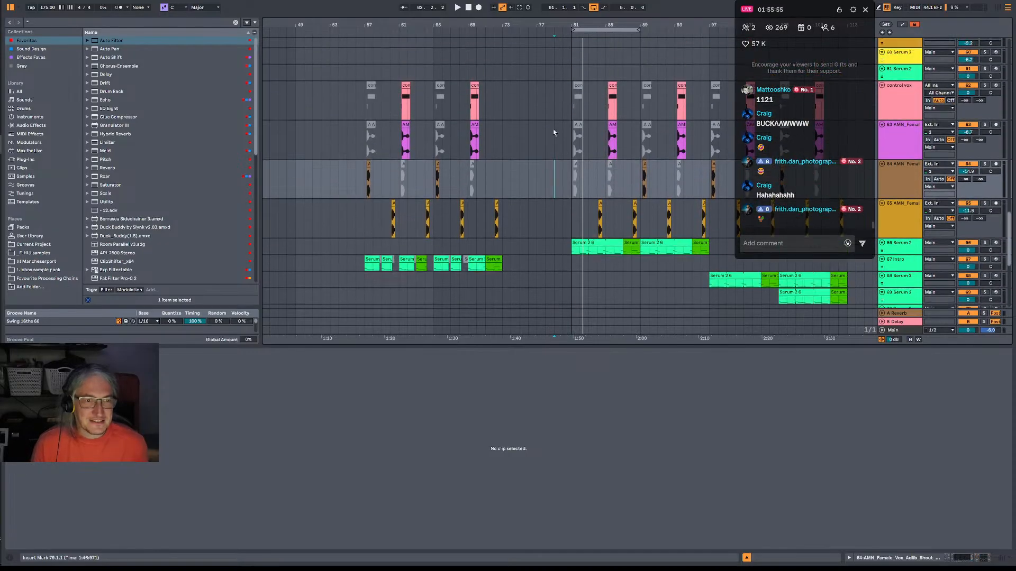
{"action": "scroll", "coordinate": [551, 106], "scroll_direction": "up", "scroll_amount": 5}
{"action": "left_click", "coordinate": [503, 169]}
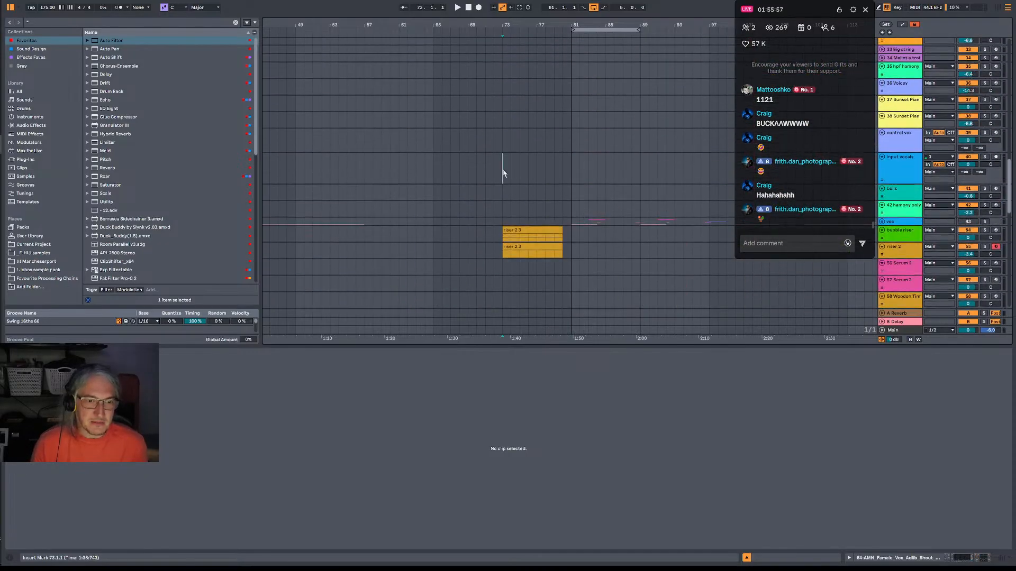
{"action": "key", "text": "space"}
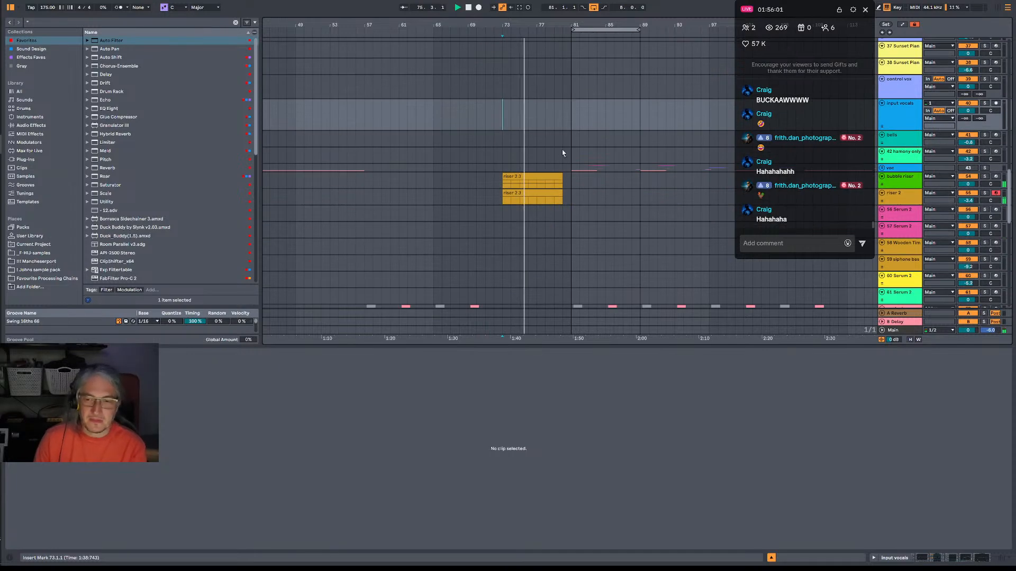
{"action": "scroll", "coordinate": [561, 153], "scroll_direction": "down", "scroll_amount": 3}
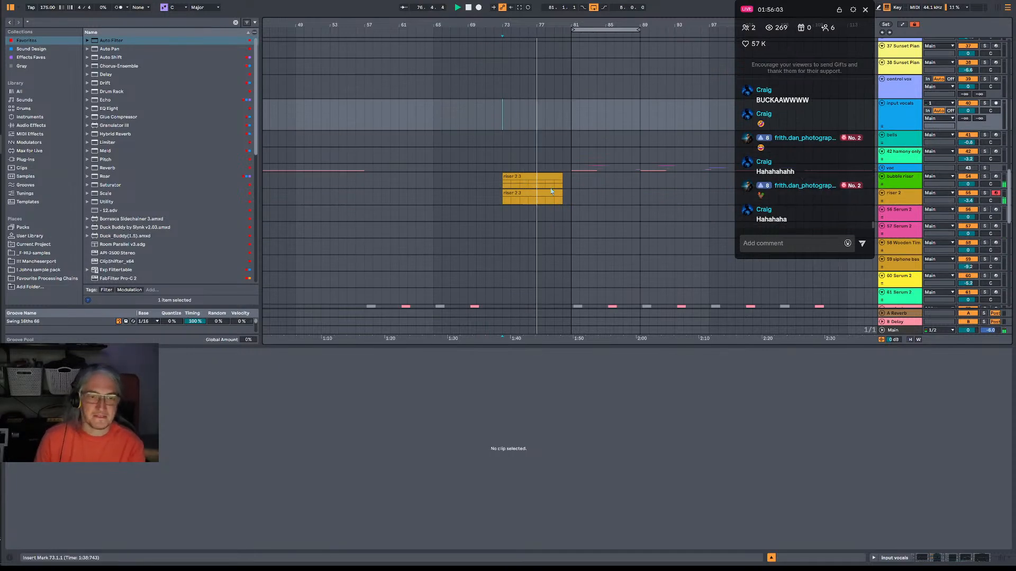
{"action": "scroll", "coordinate": [553, 191], "scroll_direction": "down", "scroll_amount": 4}
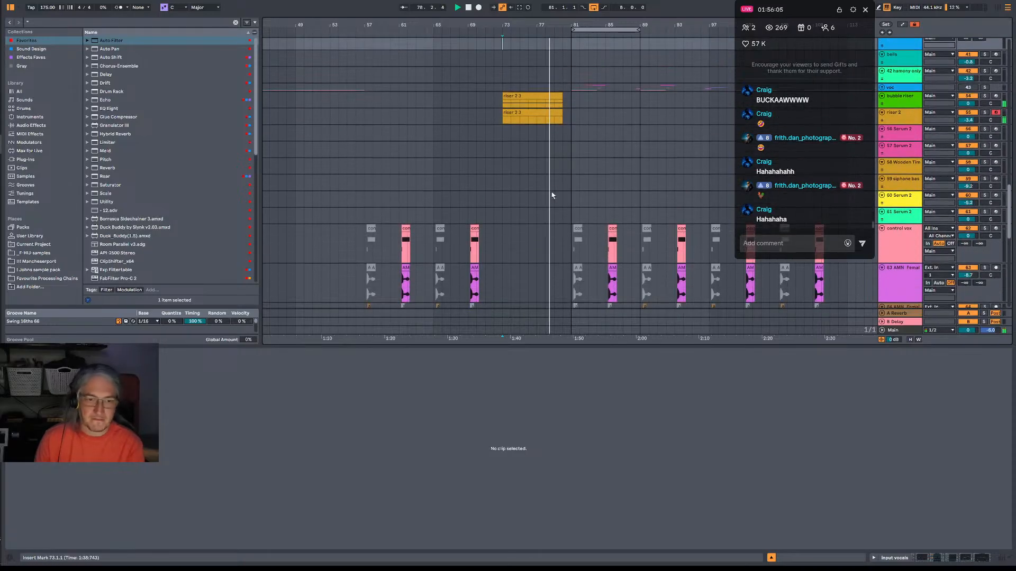
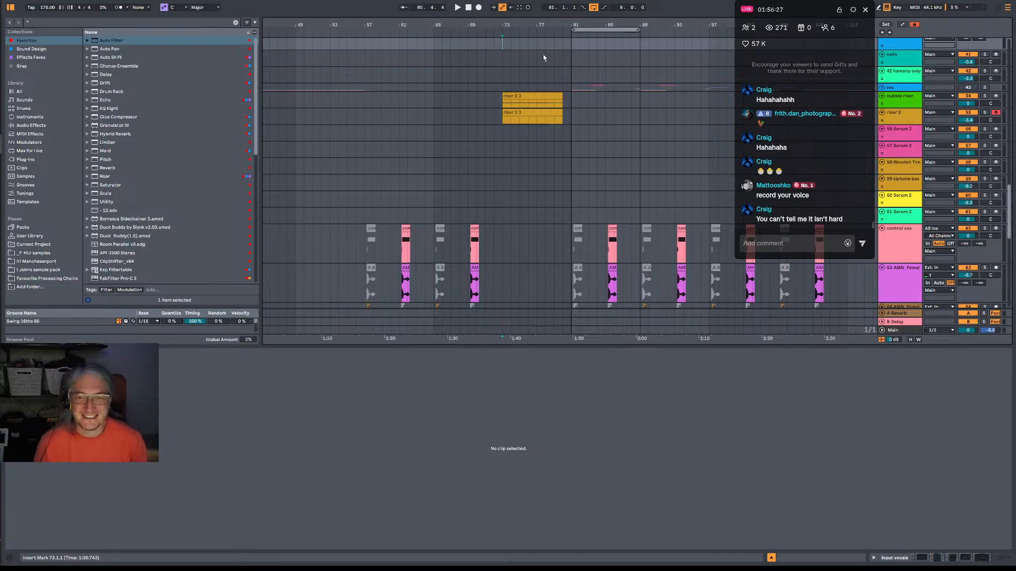
Play the transition from bar 80 into the main section and check the riser and vocal tracks.
{"action": "left_click", "coordinate": [562, 131]}
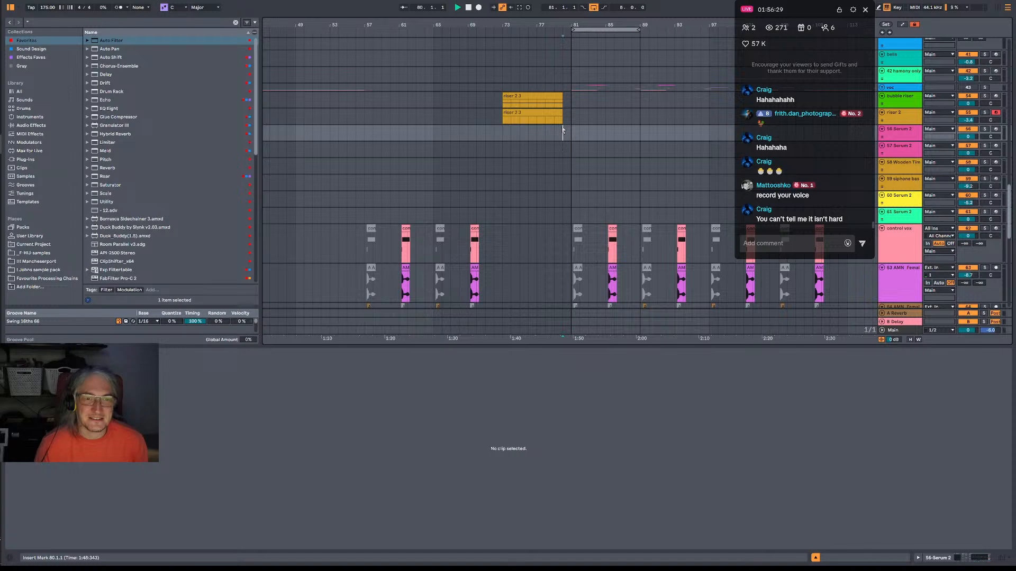
{"action": "key", "text": "space"}
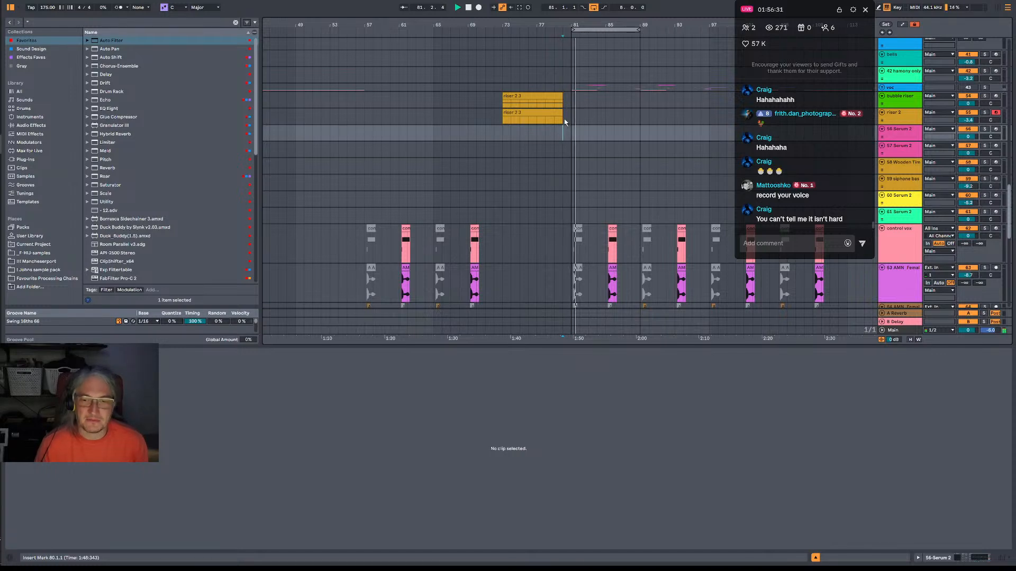
{"action": "left_click", "coordinate": [562, 120]}
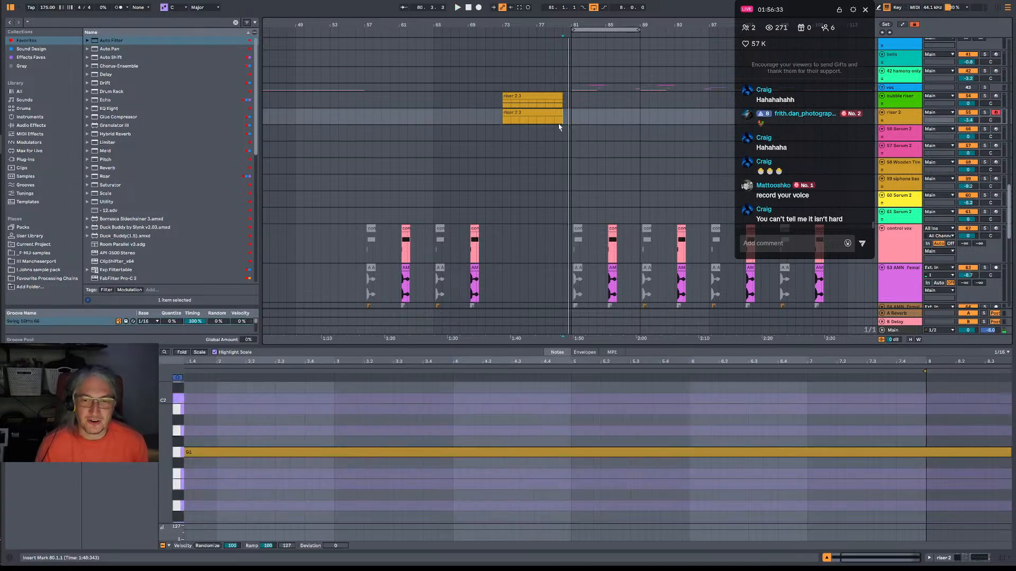
{"action": "left_click", "coordinate": [561, 86]}
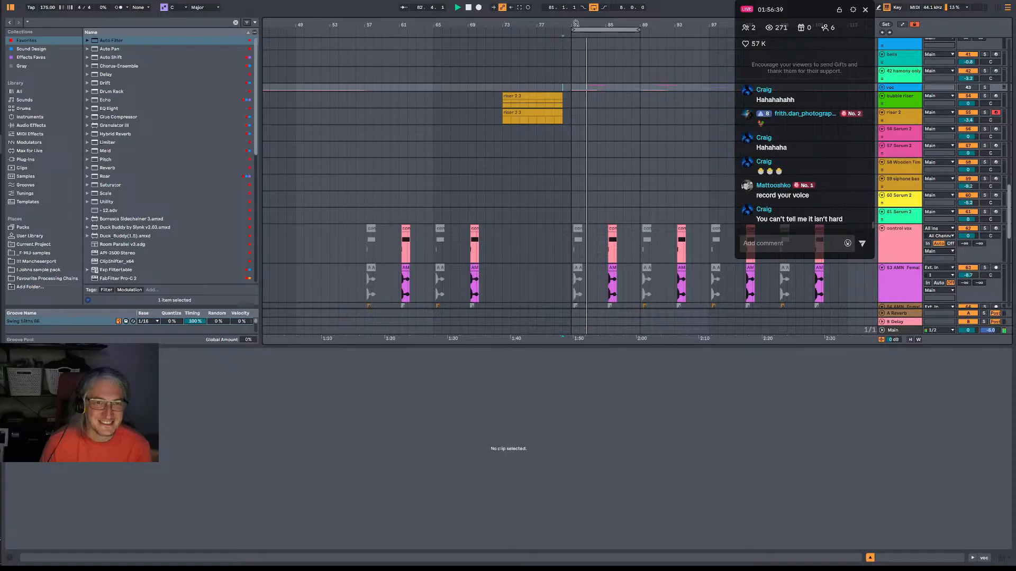
{"action": "mouse_move", "coordinate": [575, 23]}
{"action": "left_mouse_down"}
{"action": "mouse_move", "coordinate": [577, 13]}
{"action": "mouse_move", "coordinate": [621, 13]}
{"action": "mouse_move", "coordinate": [580, 13]}
{"action": "left_mouse_up"}
{"action": "scroll", "coordinate": [607, 158], "scroll_direction": "down", "scroll_amount": 3}
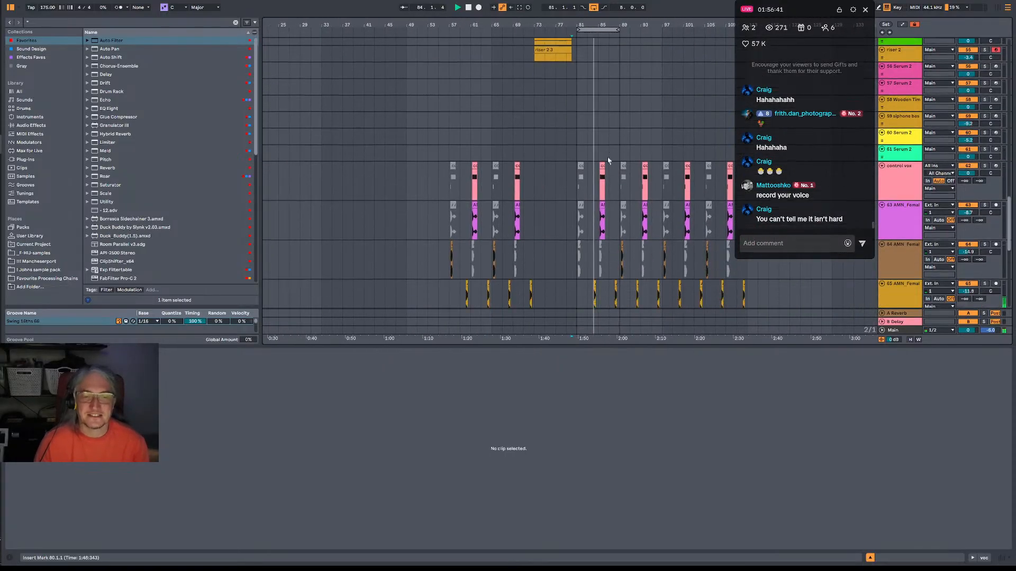
{"action": "scroll", "coordinate": [608, 160], "scroll_direction": "down", "scroll_amount": 5}
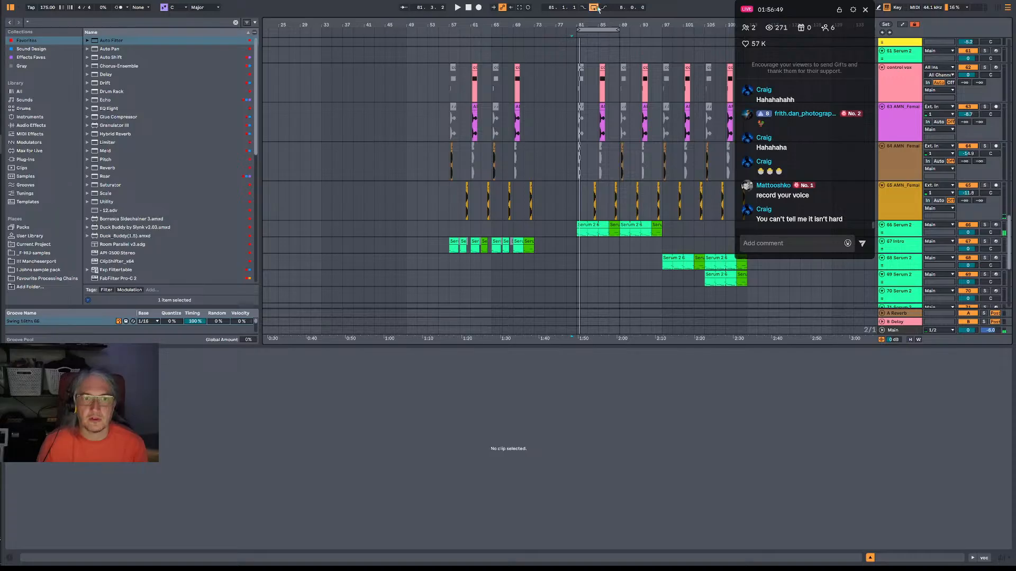
Switch off the arrangement loop and play from bar 65 through the build-up, checking the vocal, riser and break tracks.
{"action": "left_click", "coordinate": [446, 112]}
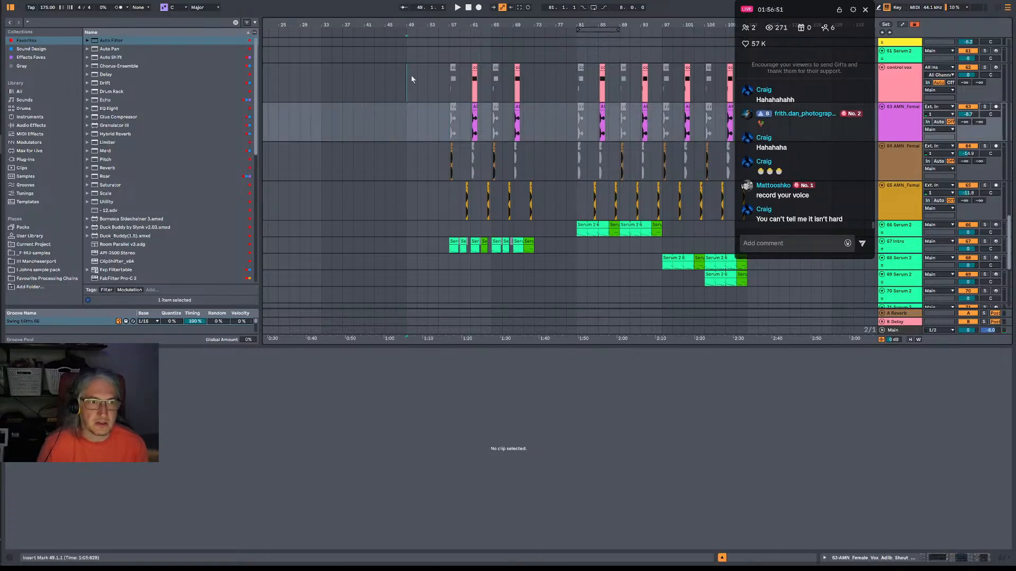
{"action": "left_click", "coordinate": [411, 79]}
{"action": "key", "text": "space"}
{"action": "left_click", "coordinate": [491, 98]}
{"action": "key", "text": "space"}
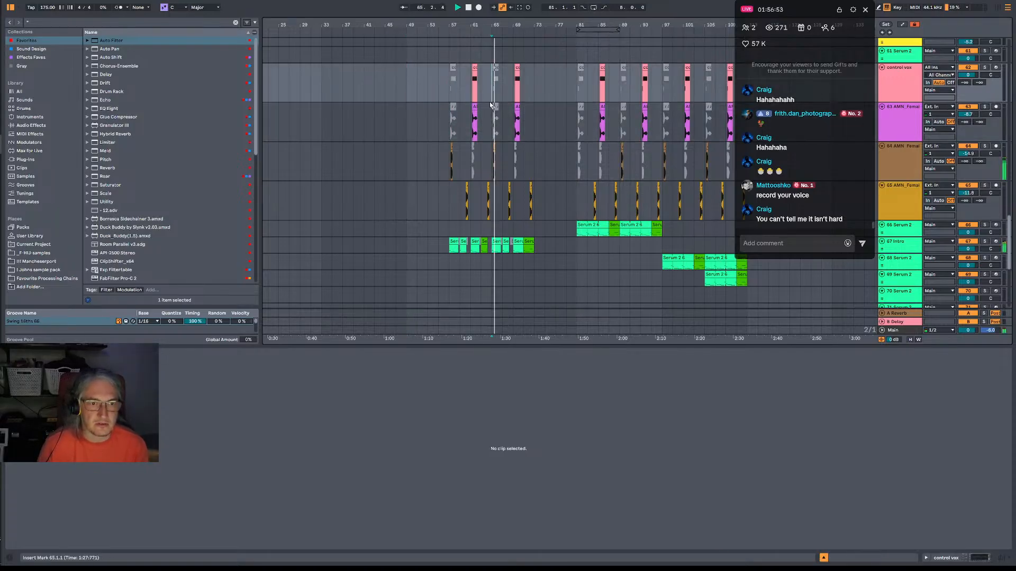
{"action": "scroll", "coordinate": [489, 105], "scroll_direction": "up", "scroll_amount": 2}
{"action": "scroll", "coordinate": [490, 105], "scroll_direction": "up", "scroll_amount": 10}
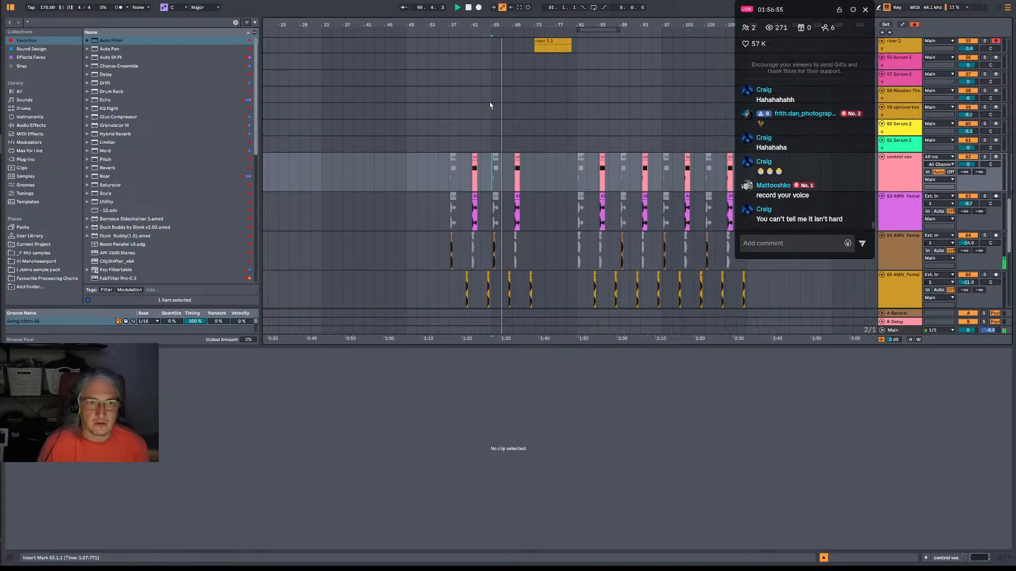
{"action": "scroll", "coordinate": [488, 105], "scroll_direction": "up", "scroll_amount": 8}
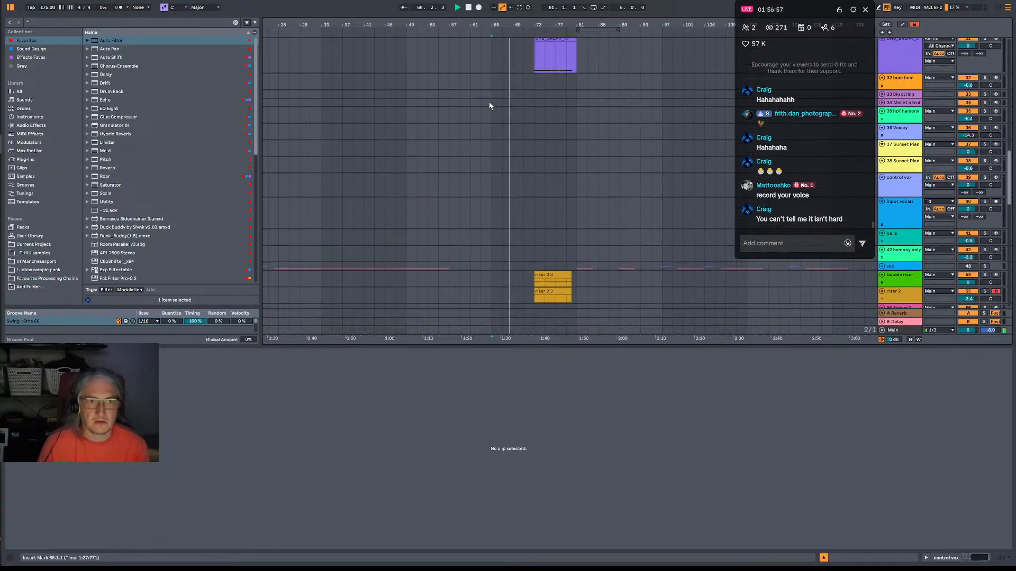
{"action": "scroll", "coordinate": [490, 106], "scroll_direction": "up", "scroll_amount": 2}
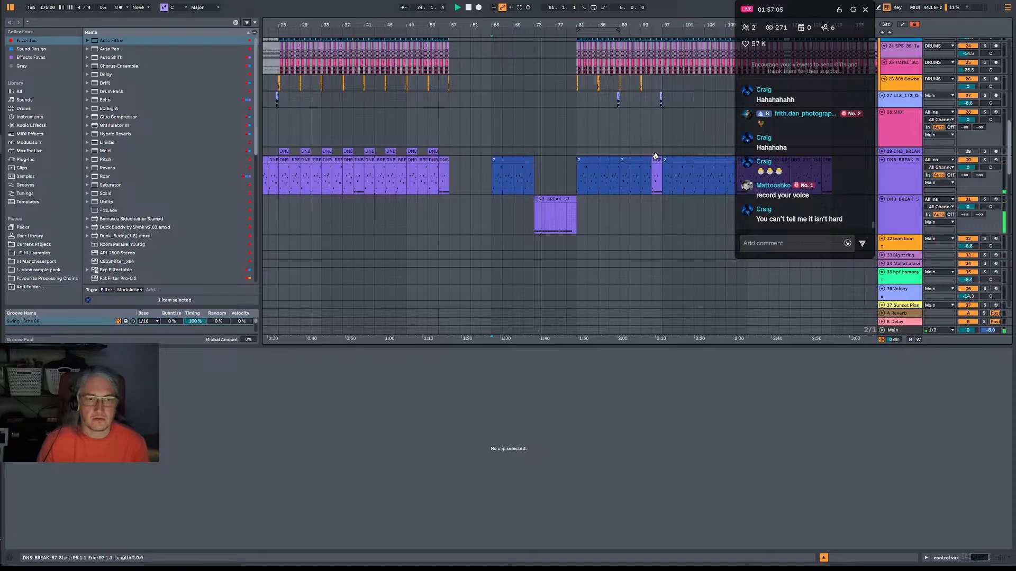
{"action": "scroll", "coordinate": [532, 100], "scroll_direction": "up", "scroll_amount": 3}
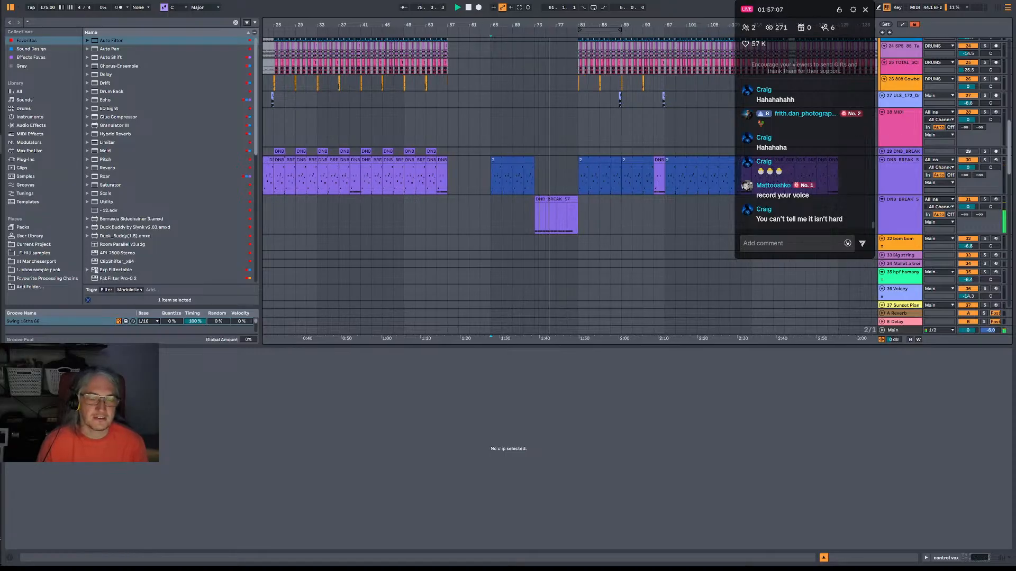
Duplicate the arrangement time of bars 65–73 across all tracks and play from bar 65.
{"action": "key", "text": "space"}
{"action": "left_click_drag", "start_coordinate": [482, 185], "coordinate": [535, 184]}
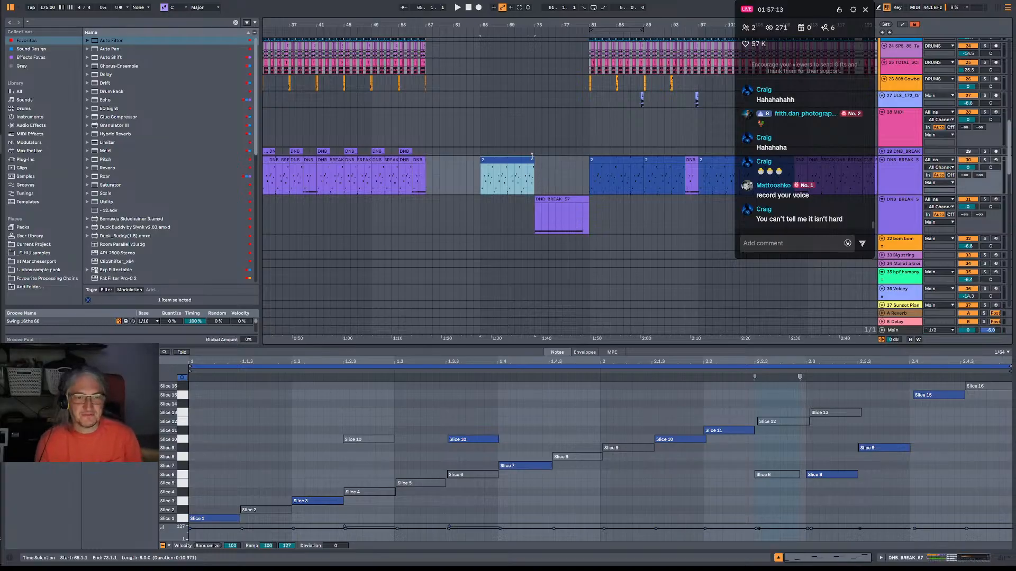
{"action": "key", "text": "ctrl+shift+d"}
{"action": "left_click", "coordinate": [483, 181]}
{"action": "key", "text": "space"}
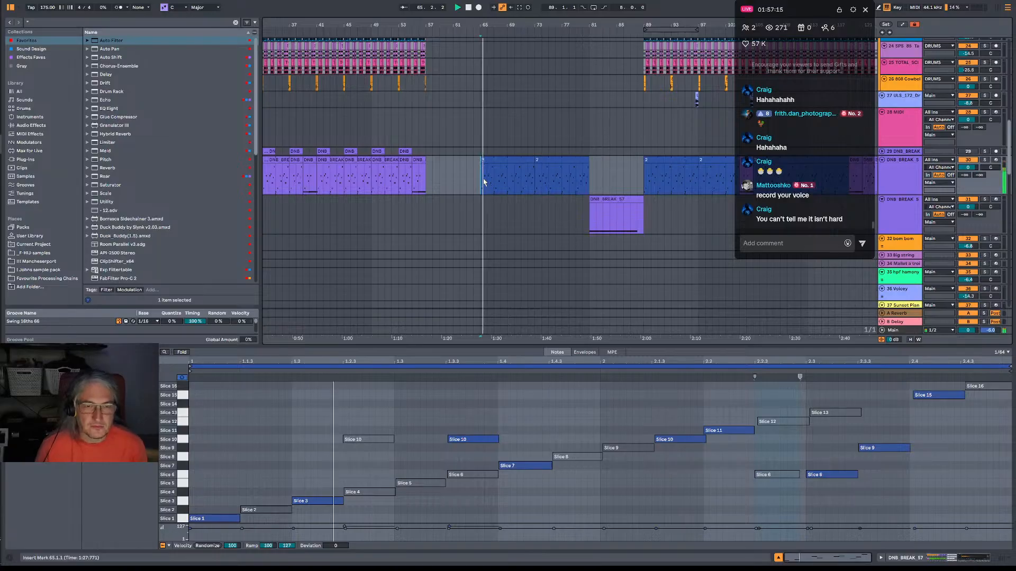
Extend the Serum clips at bars 65 and 73 on the 67 Intro track to six bars each, replacing their chopped pieces.
{"action": "scroll", "coordinate": [485, 182], "scroll_direction": "down", "scroll_amount": 3}
{"action": "scroll", "coordinate": [460, 154], "scroll_direction": "down", "scroll_amount": 1}
{"action": "left_click", "coordinate": [438, 127]}
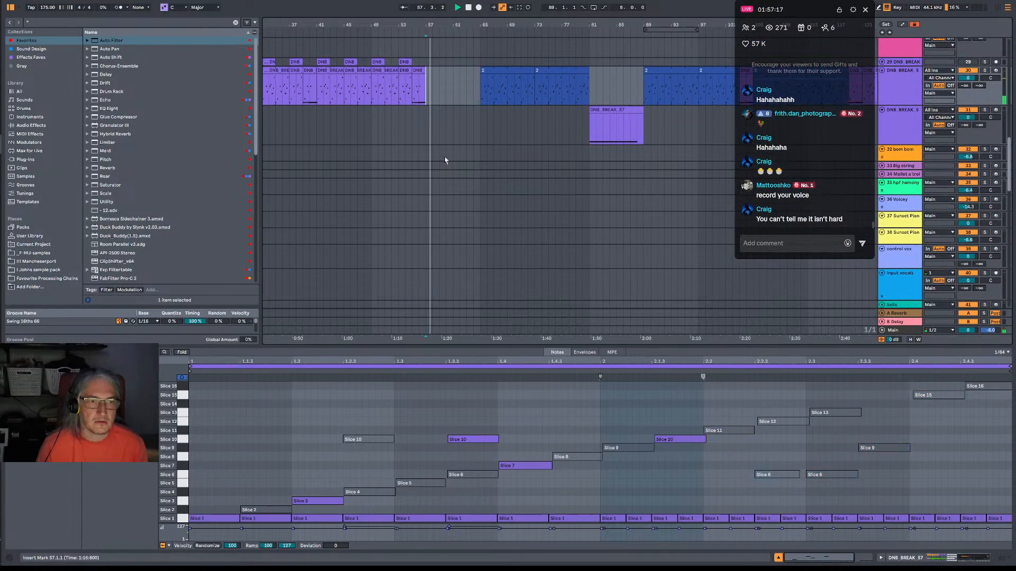
{"action": "scroll", "coordinate": [450, 243], "scroll_direction": "down", "scroll_amount": 10}
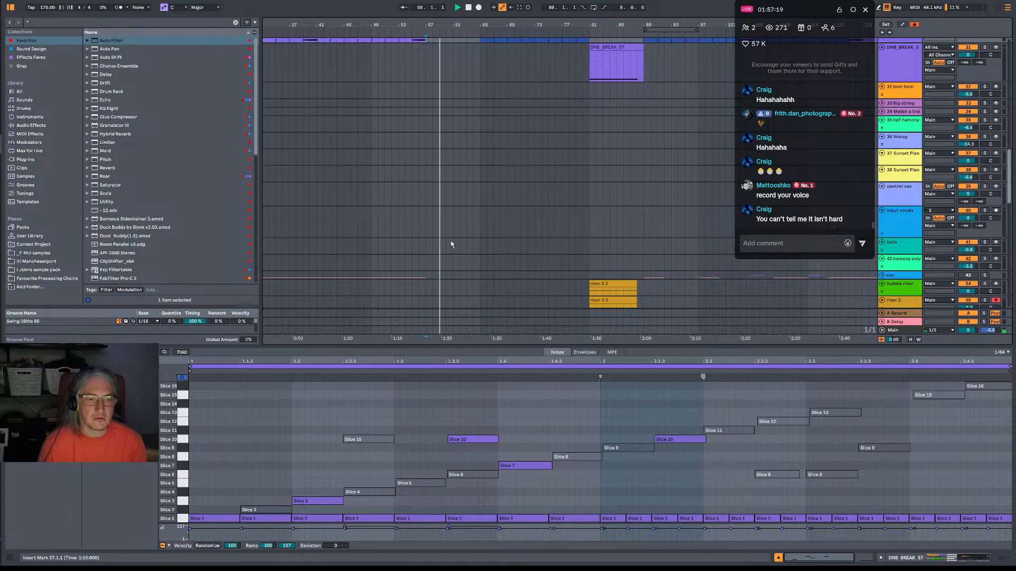
{"action": "scroll", "coordinate": [452, 244], "scroll_direction": "down", "scroll_amount": 4}
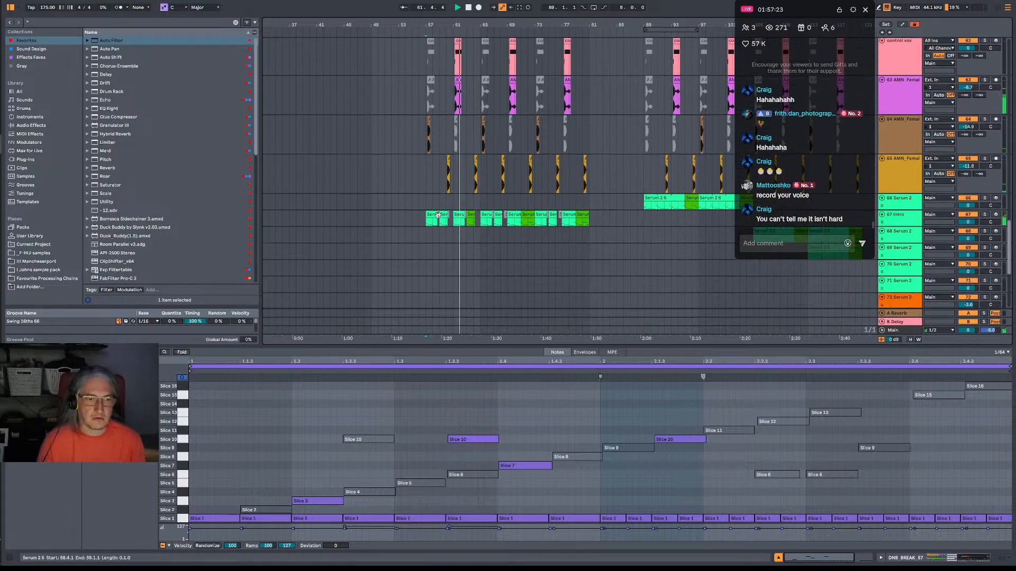
{"action": "left_click", "coordinate": [486, 215]}
{"action": "left_click_drag", "start_coordinate": [493, 217], "coordinate": [576, 221]}
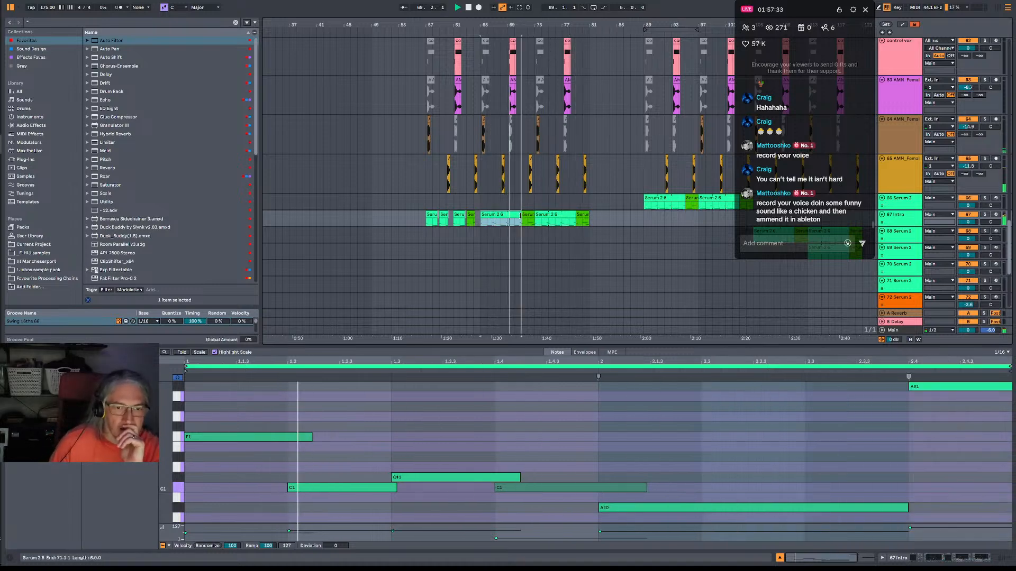
Show the 67 Intro track's Auto Filter Device On, Frequency and Resonance automation in separate lanes.
{"action": "left_click", "coordinate": [906, 214]}
{"action": "key", "text": "a"}
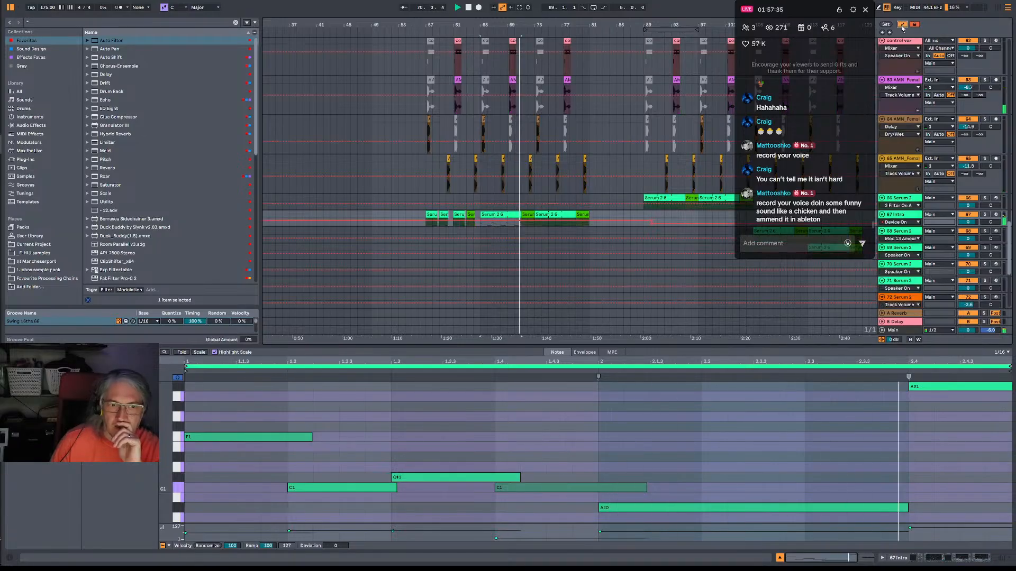
{"action": "left_click_drag", "start_coordinate": [912, 227], "coordinate": [915, 234]}
{"action": "right_click", "coordinate": [912, 231]}
{"action": "left_click", "coordinate": [952, 241]}
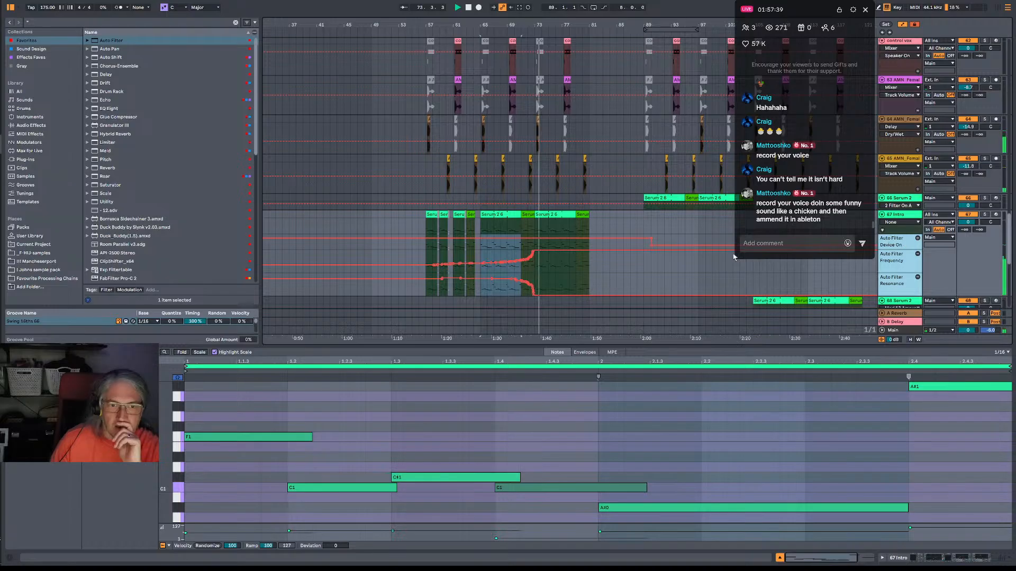
{"action": "scroll", "coordinate": [542, 222], "scroll_direction": "down", "scroll_amount": 2}
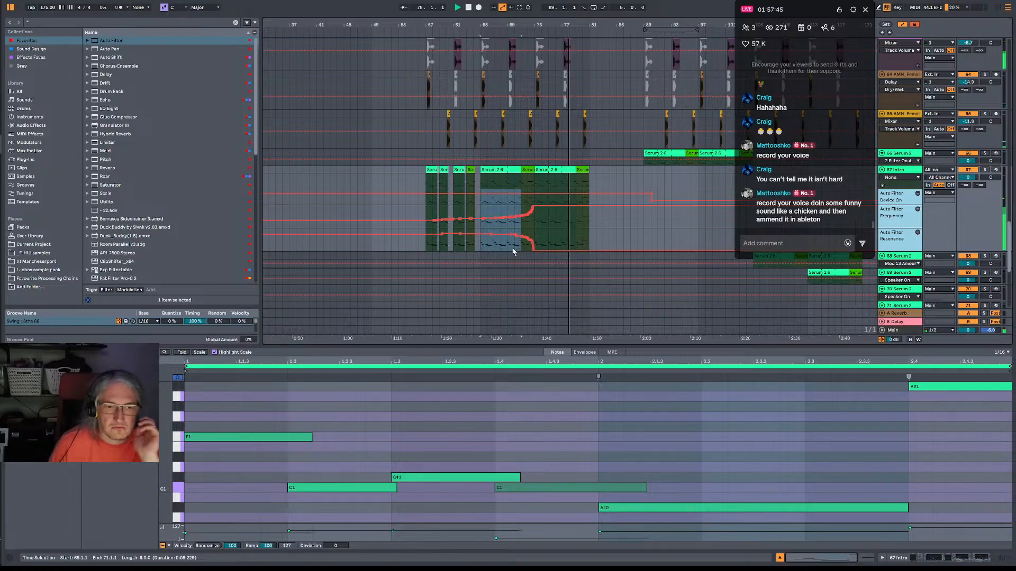
Move the Auto Filter resonance drop to end at bar 81 and make the frequency rise straight from bar 57 to 20 kHz at bar 81.
{"action": "left_click_drag", "start_coordinate": [508, 246], "coordinate": [567, 234]}
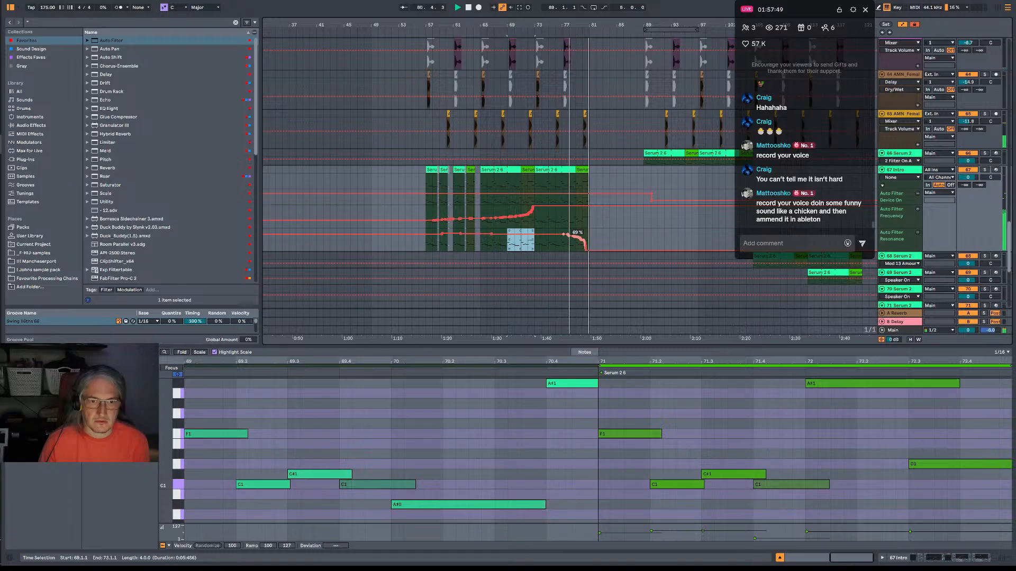
{"action": "left_click", "coordinate": [589, 205]}
{"action": "left_click_drag", "start_coordinate": [534, 206], "coordinate": [432, 224]}
Play the extended intro from bar 57 and examine the filter automation, vocal and break tracks.
{"action": "left_click", "coordinate": [432, 224]}
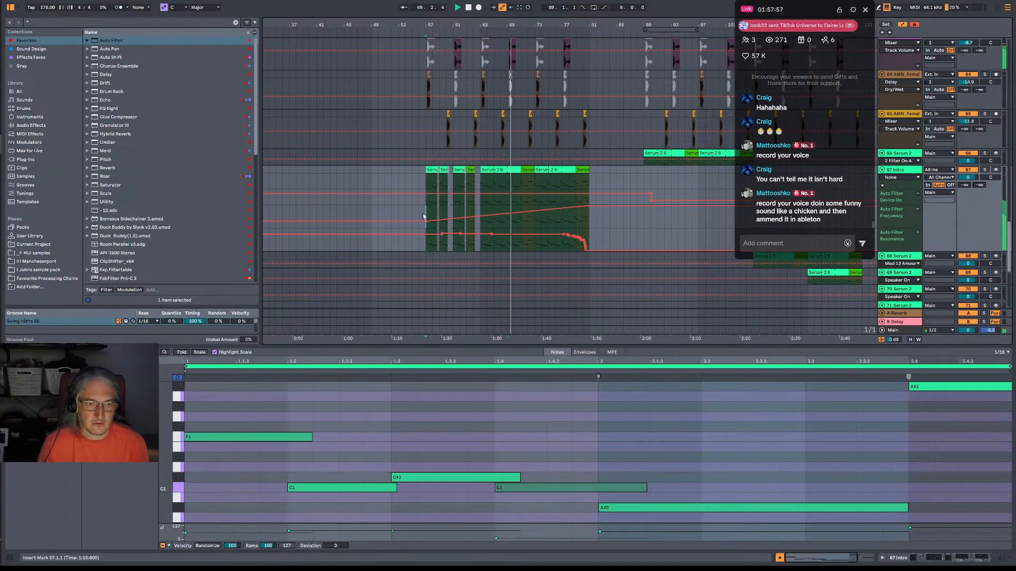
{"action": "key", "text": "space"}
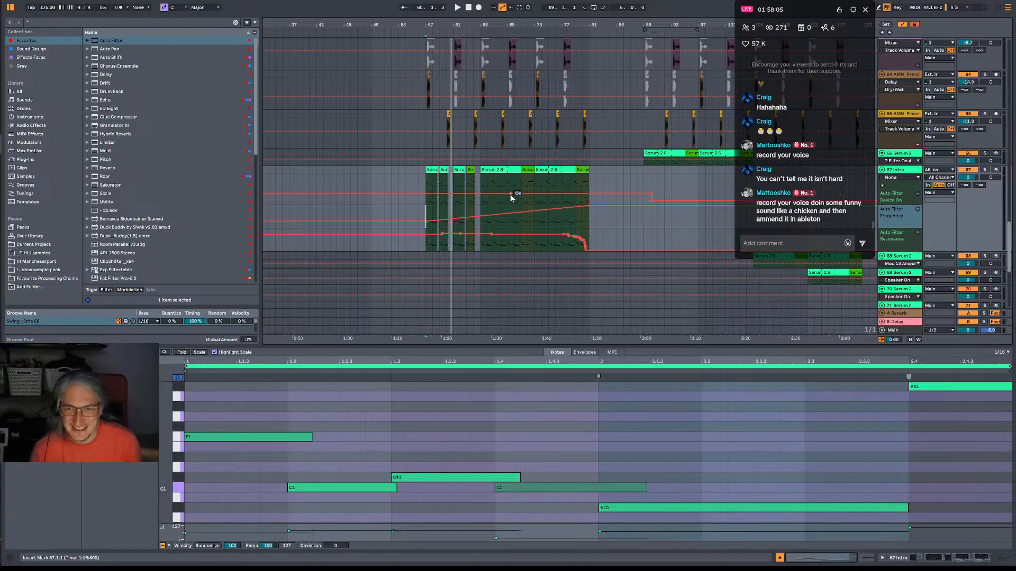
{"action": "key", "text": "space"}
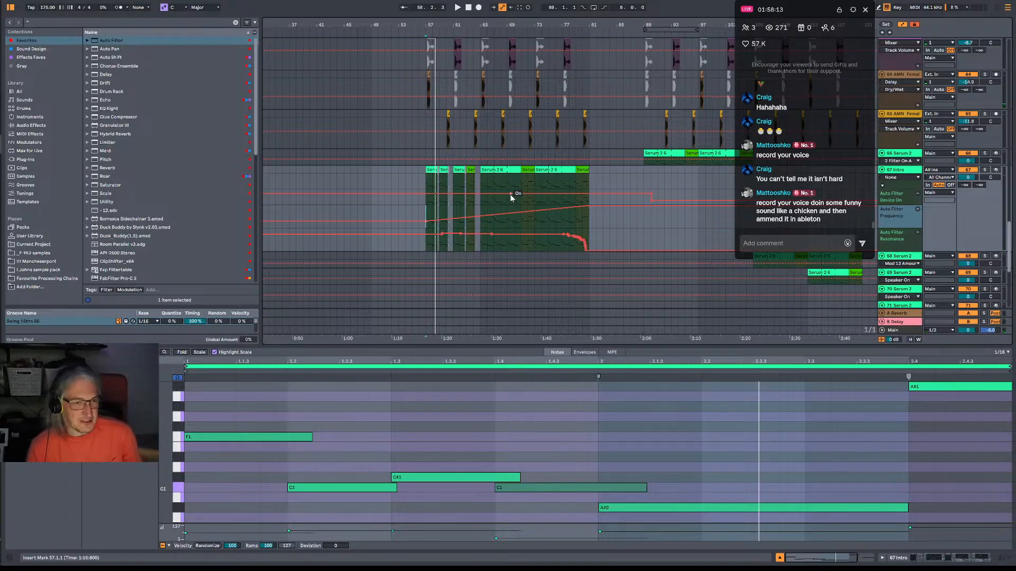
{"action": "key", "text": "space"}
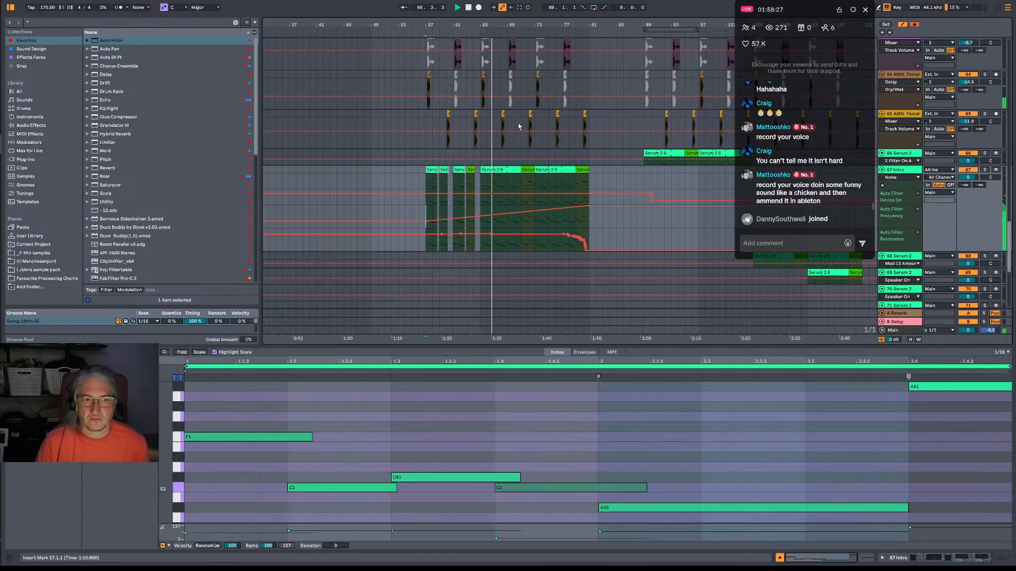
{"action": "scroll", "coordinate": [477, 223], "scroll_direction": "up", "scroll_amount": 3}
{"action": "scroll", "coordinate": [502, 169], "scroll_direction": "up", "scroll_amount": 15}
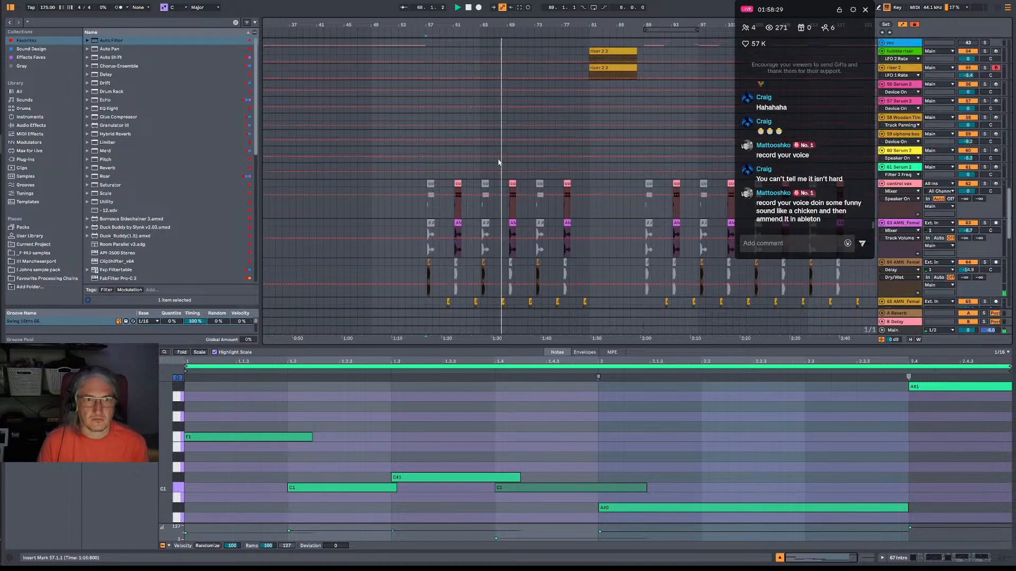
{"action": "scroll", "coordinate": [507, 133], "scroll_direction": "up", "scroll_amount": 6}
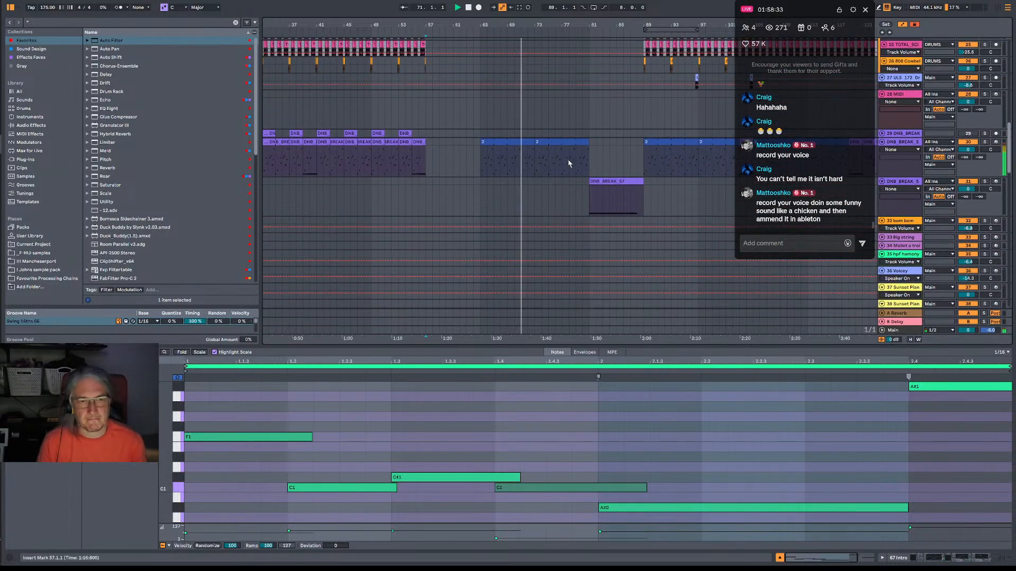
{"action": "scroll", "coordinate": [589, 148], "scroll_direction": "down", "scroll_amount": 2}
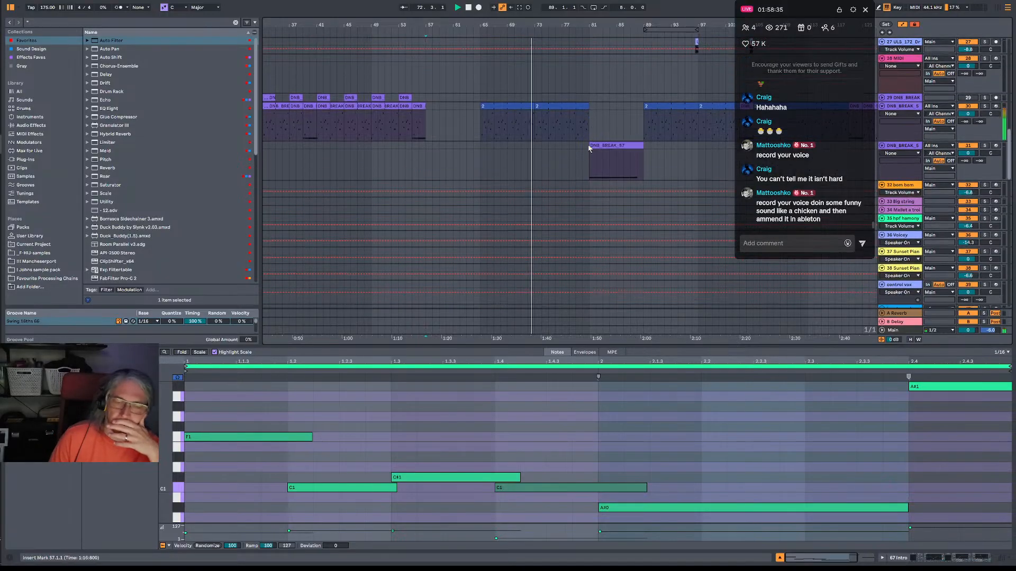
{"action": "scroll", "coordinate": [589, 148], "scroll_direction": "down", "scroll_amount": 3}
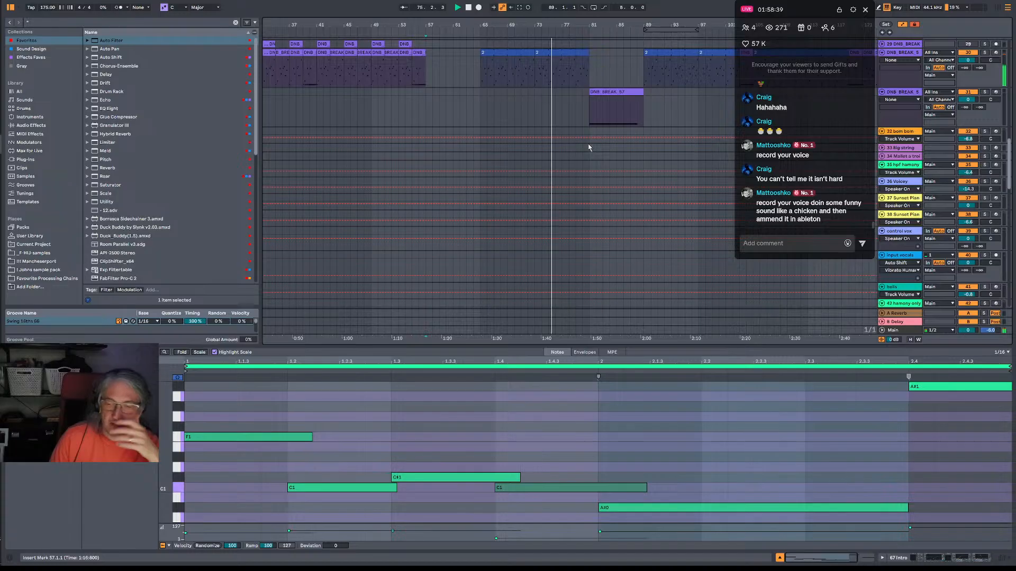
Play from bar 73 and examine the vocal, riser and break tracks through the repeated section and build-up.
{"action": "left_click", "coordinate": [543, 51]}
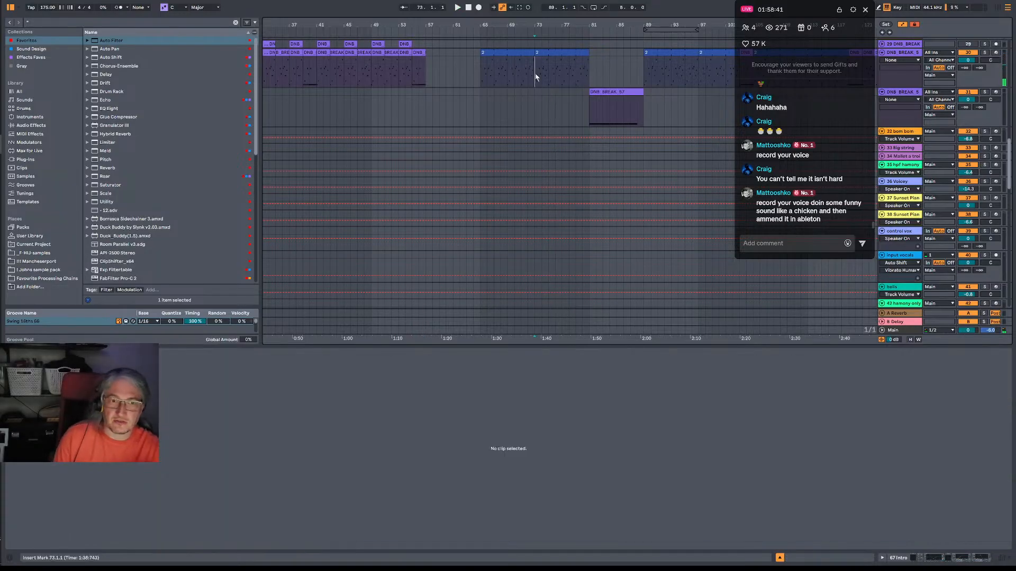
{"action": "scroll", "coordinate": [594, 127], "scroll_direction": "down", "scroll_amount": 10}
{"action": "scroll", "coordinate": [595, 130], "scroll_direction": "down", "scroll_amount": 3}
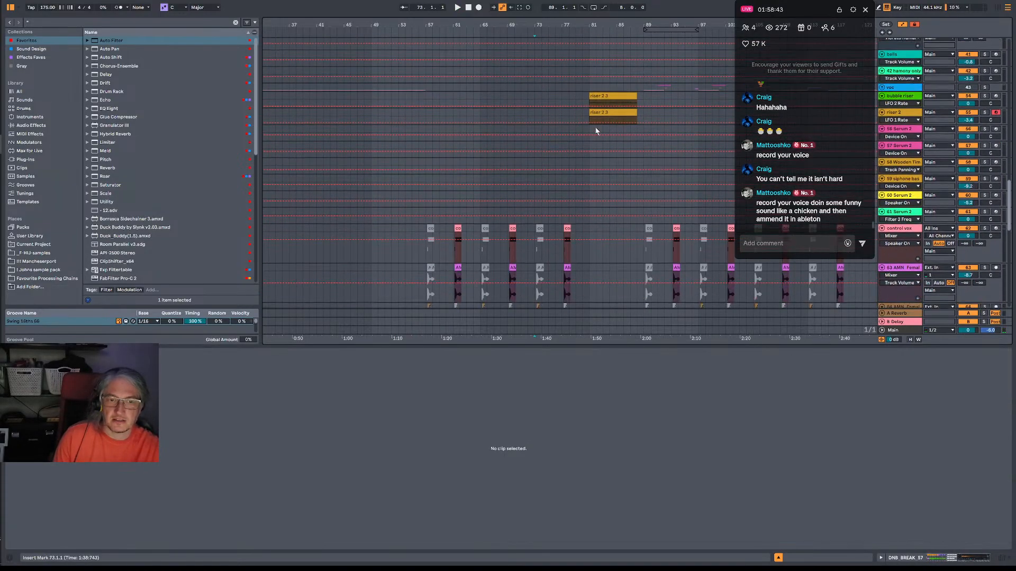
{"action": "key", "text": "space"}
{"action": "scroll", "coordinate": [595, 130], "scroll_direction": "down", "scroll_amount": 5}
{"action": "scroll", "coordinate": [572, 137], "scroll_direction": "down", "scroll_amount": 5}
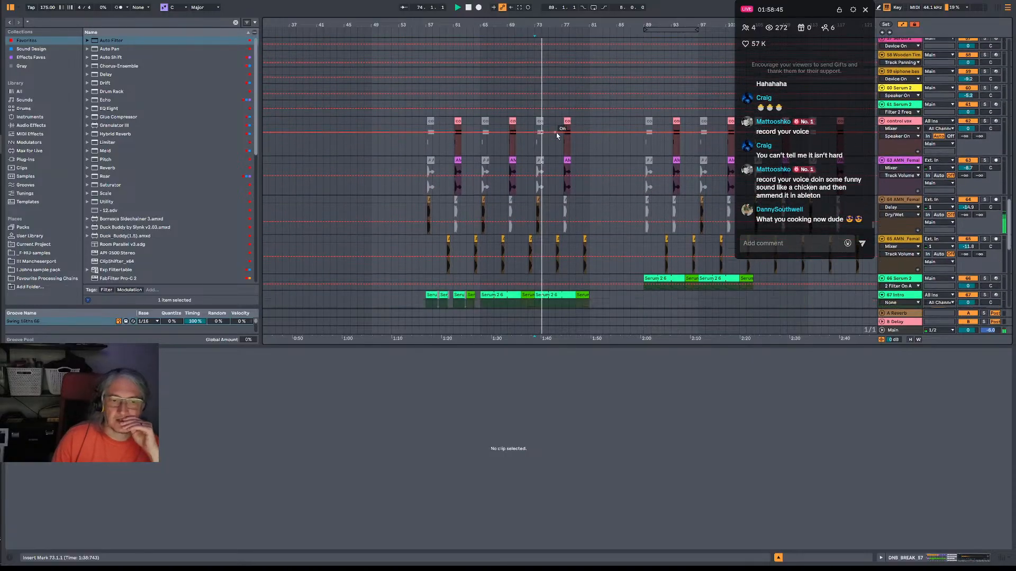
{"action": "scroll", "coordinate": [557, 135], "scroll_direction": "up", "scroll_amount": 6}
{"action": "scroll", "coordinate": [614, 63], "scroll_direction": "up", "scroll_amount": 10}
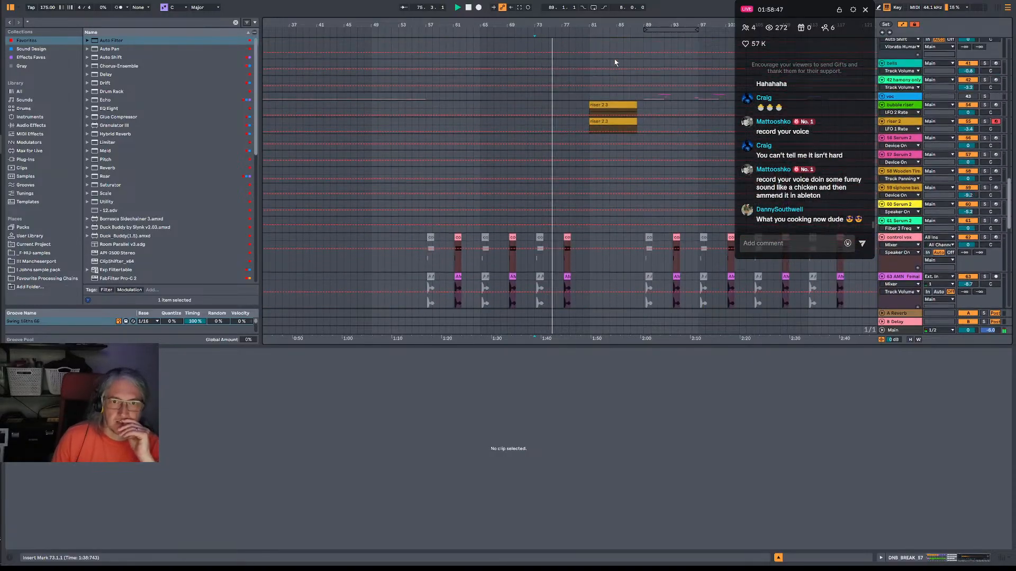
{"action": "left_click_drag", "start_coordinate": [669, 109], "coordinate": [538, 114]}
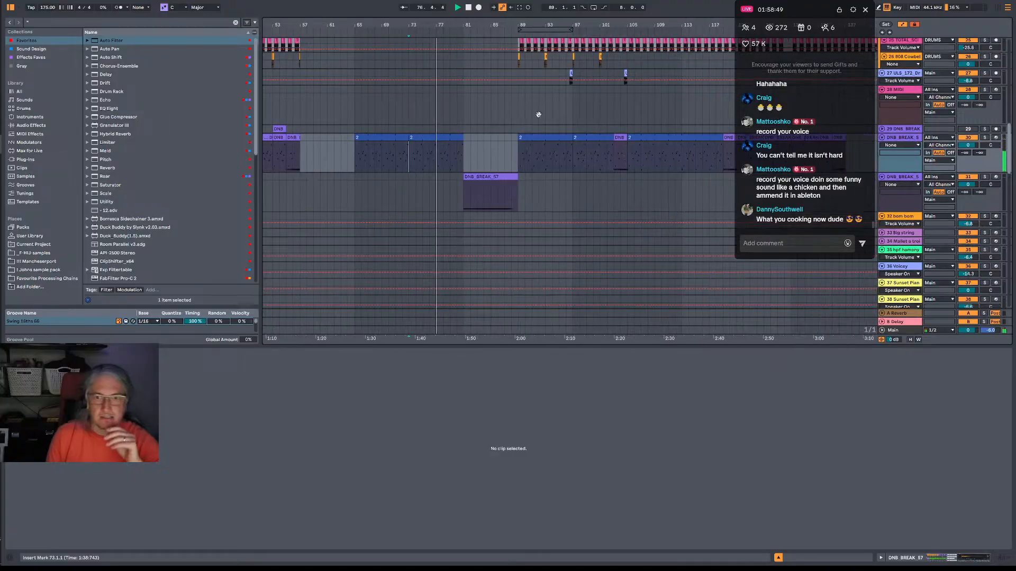
Copy the two-bar DNB_BREAK fill clip to bars 79–81 and deactivate the break clip over bars 65–73 on the same track.
{"action": "left_click_drag", "start_coordinate": [618, 136], "coordinate": [458, 143]}
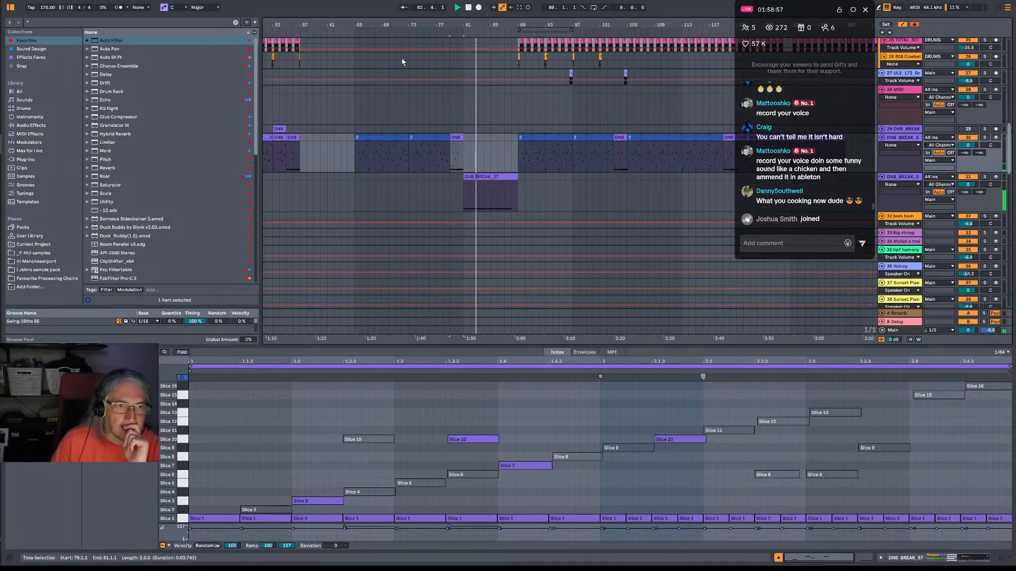
{"action": "left_click", "coordinate": [397, 155]}
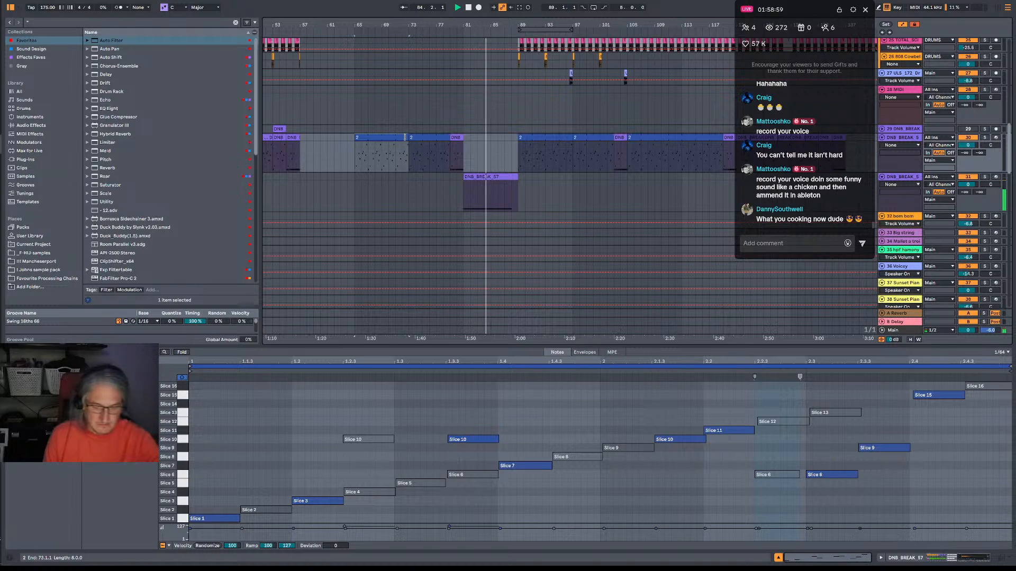
Move the start of the 67 Intro track's Auto Filter frequency rise to bar 73.
{"action": "scroll", "coordinate": [386, 189], "scroll_direction": "down", "scroll_amount": 20}
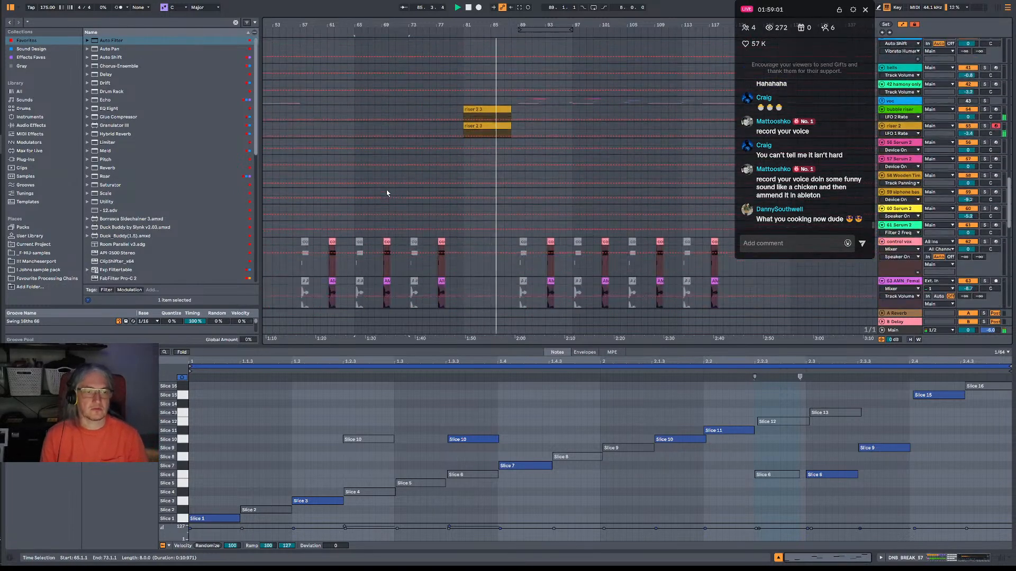
{"action": "scroll", "coordinate": [386, 189], "scroll_direction": "down", "scroll_amount": 10}
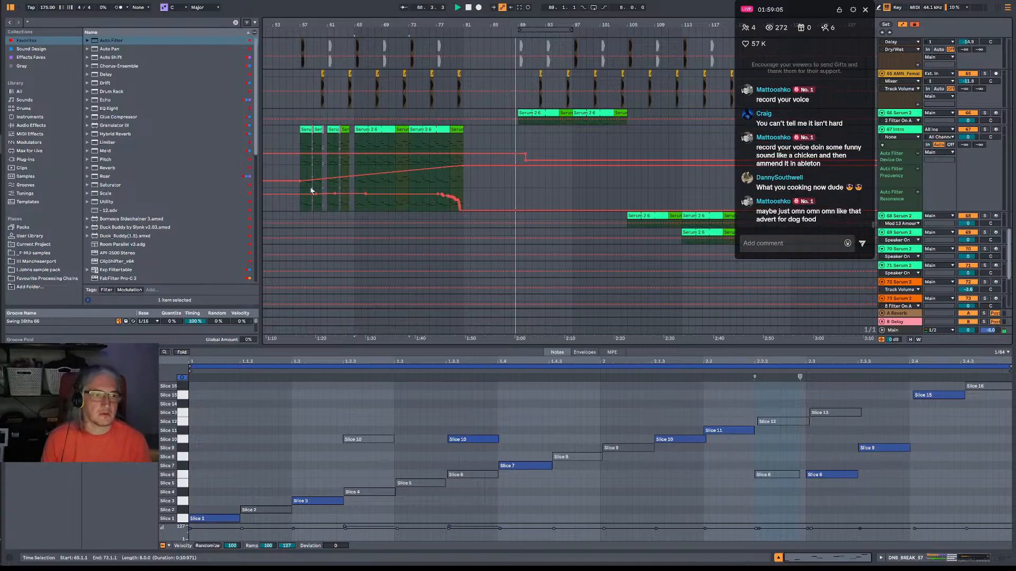
{"action": "left_click_drag", "start_coordinate": [302, 183], "coordinate": [411, 181]}
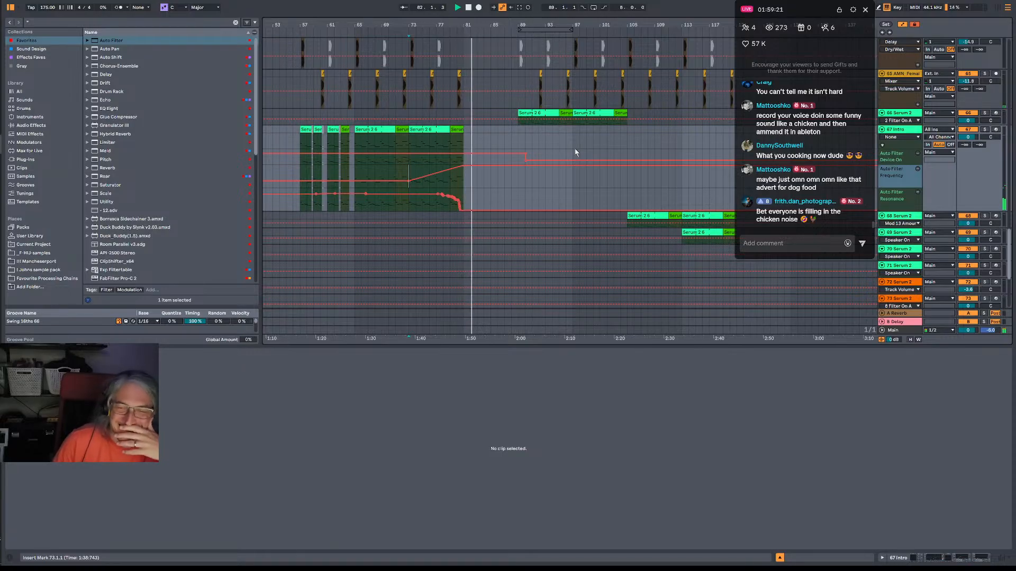
Examine the live chat messages while the arrangement plays on from bar 73 through the main section.
{"action": "scroll", "coordinate": [847, 180], "scroll_direction": "up", "scroll_amount": 3}
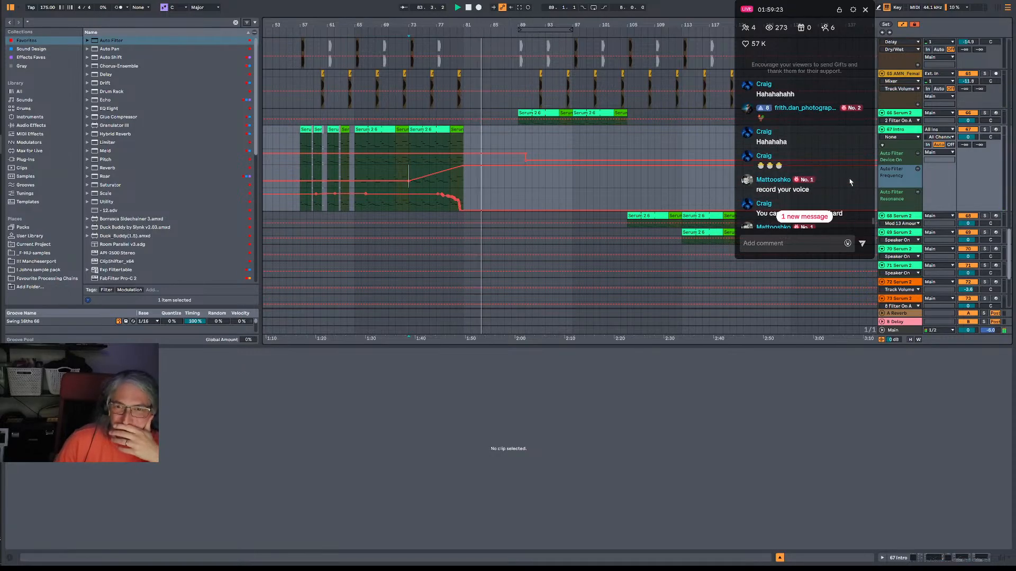
{"action": "scroll", "coordinate": [850, 182], "scroll_direction": "down", "scroll_amount": 5}
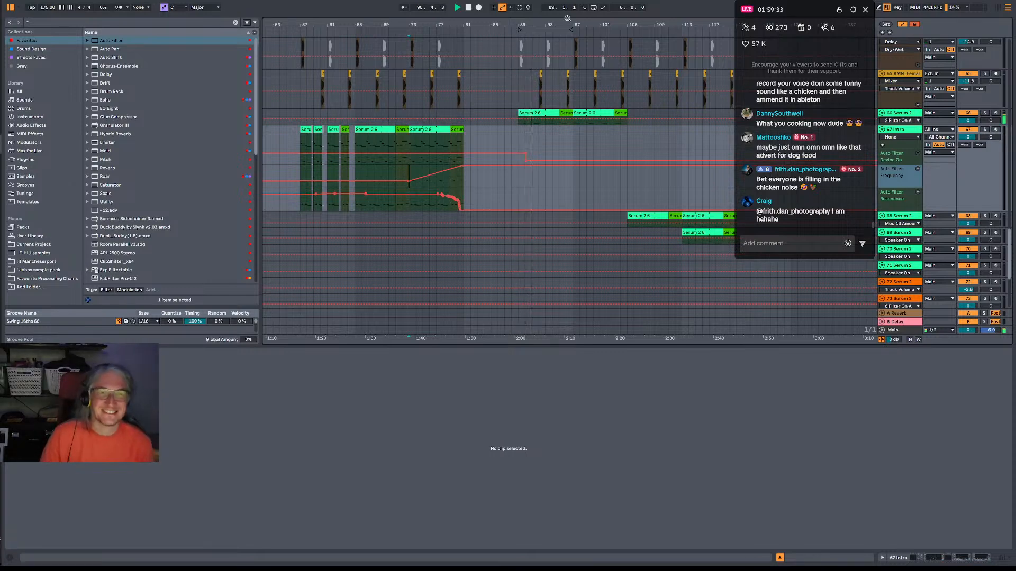
{"action": "left_click_drag", "start_coordinate": [560, 19], "coordinate": [530, 19]}
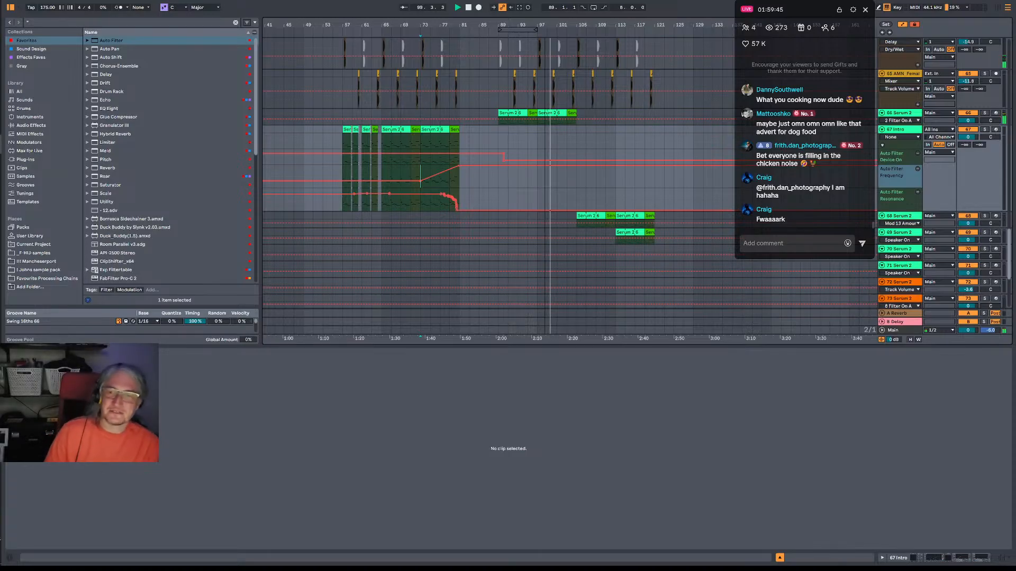
{"action": "scroll", "coordinate": [775, 181], "scroll_direction": "up", "scroll_amount": 2}
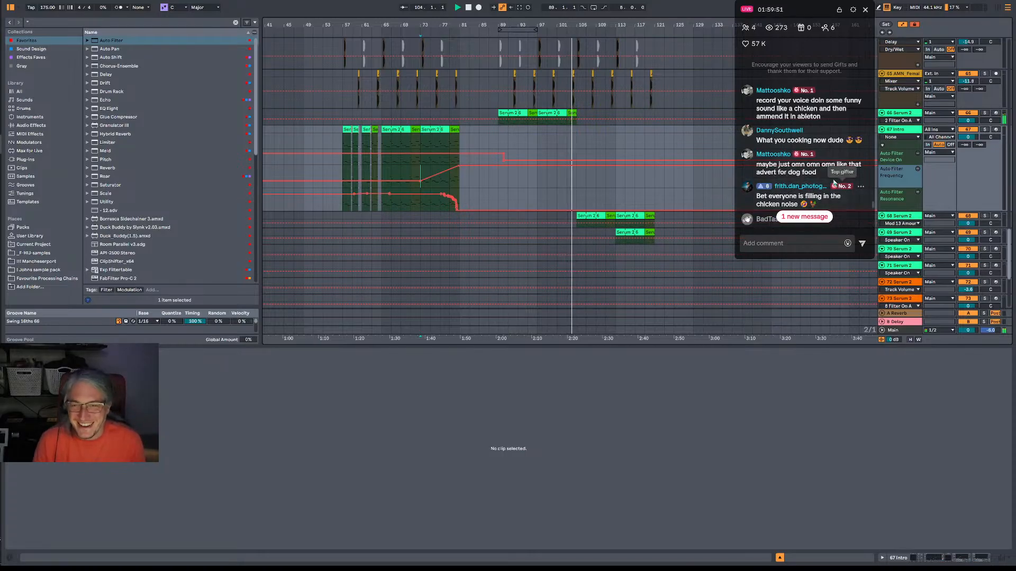
{"action": "scroll", "coordinate": [825, 179], "scroll_direction": "down", "scroll_amount": 3}
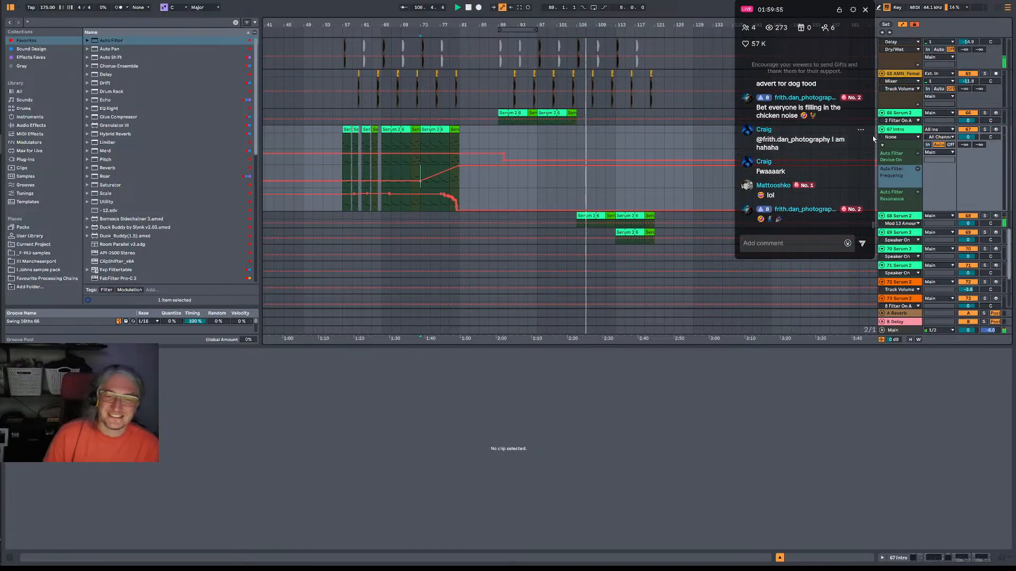
{"action": "scroll", "coordinate": [810, 152], "scroll_direction": "up", "scroll_amount": 2}
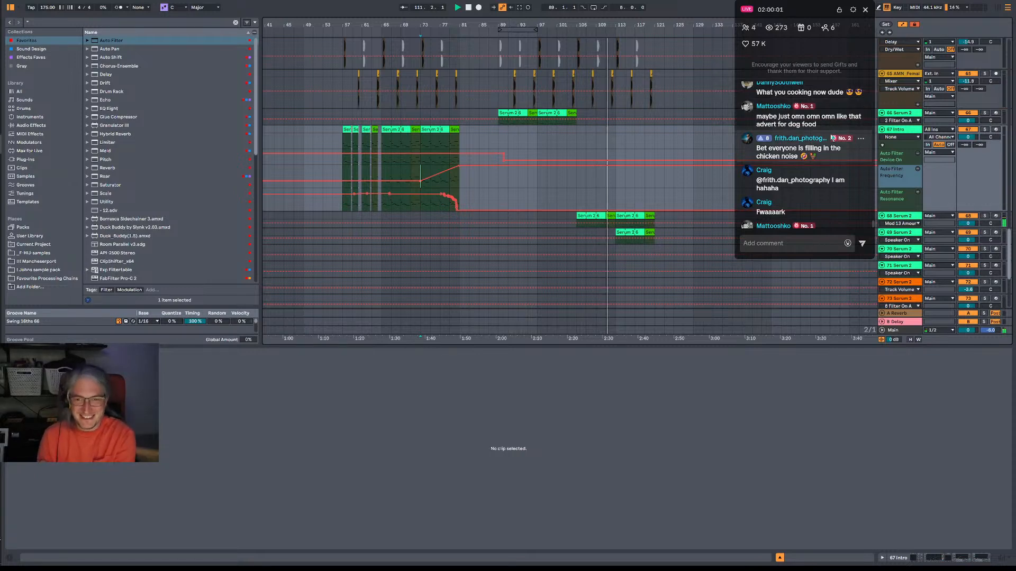
{"action": "scroll", "coordinate": [835, 129], "scroll_direction": "down", "scroll_amount": 3}
{"action": "scroll", "coordinate": [836, 131], "scroll_direction": "up", "scroll_amount": 2}
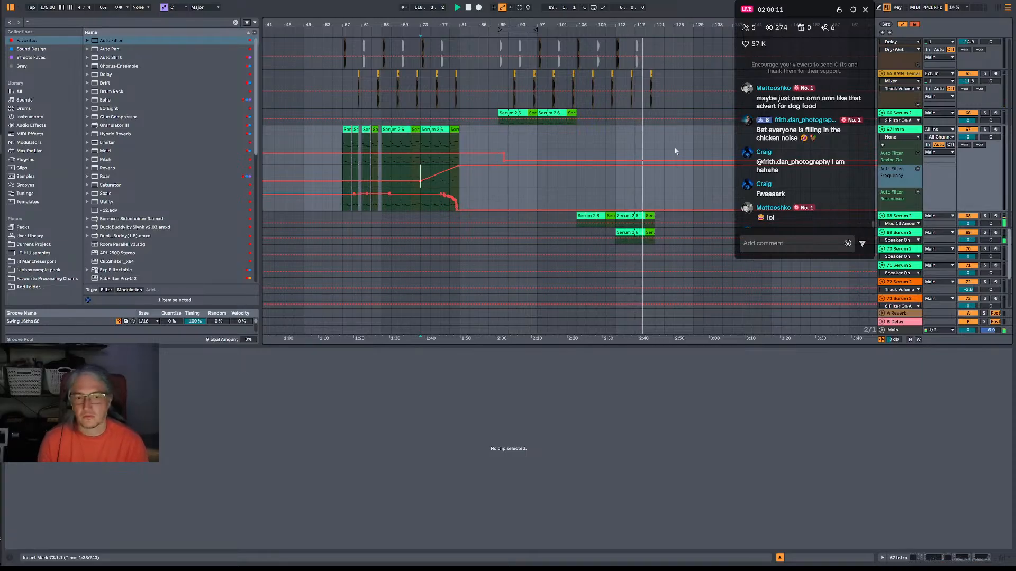
Select bars 105–121 across the 67 Intro and 68 Serum 2 tracks and hide the automation lanes.
{"action": "scroll", "coordinate": [635, 159], "scroll_direction": "right", "scroll_amount": 5}
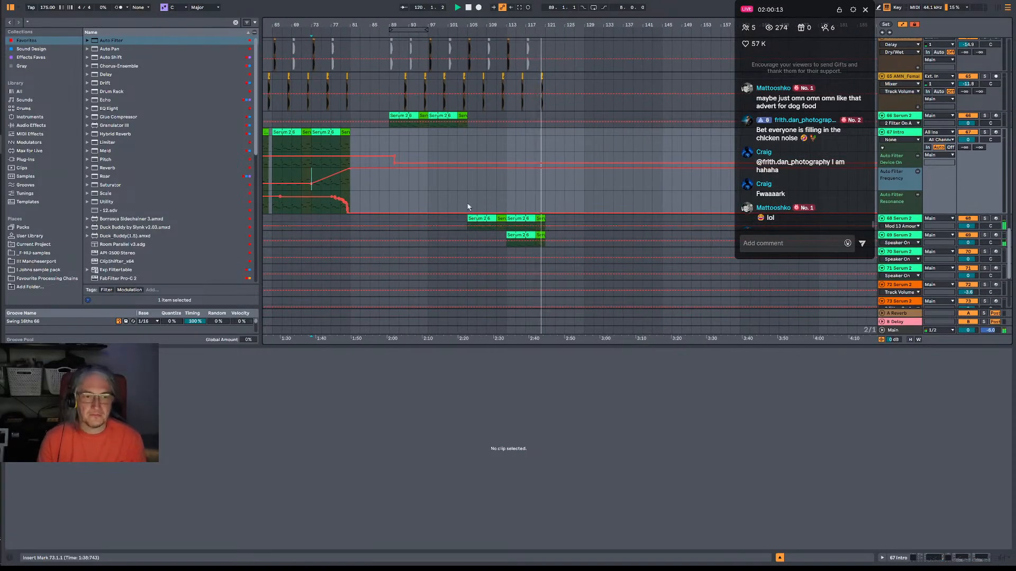
{"action": "left_click_drag", "start_coordinate": [467, 239], "coordinate": [545, 131]}
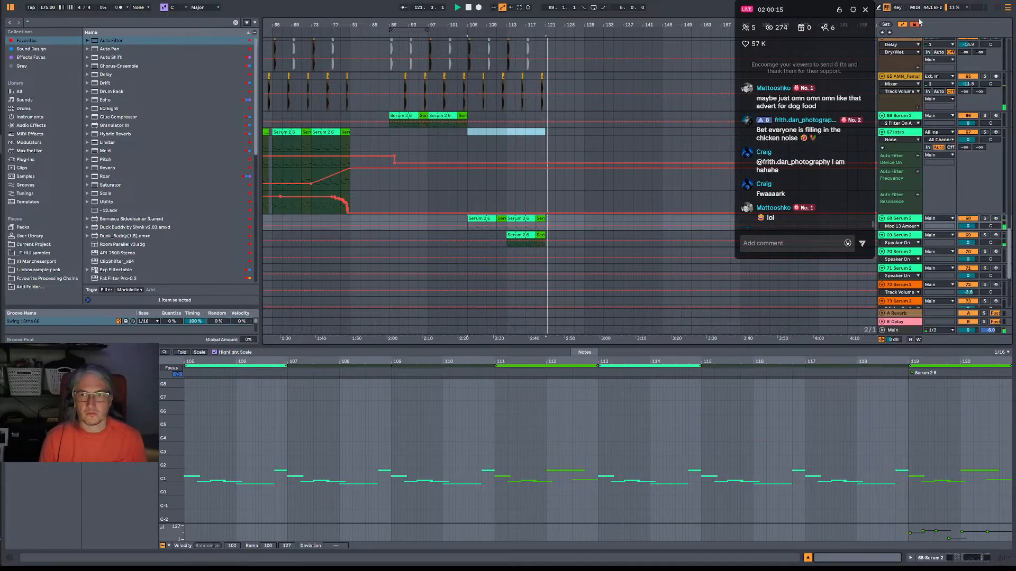
{"action": "left_click", "coordinate": [903, 25]}
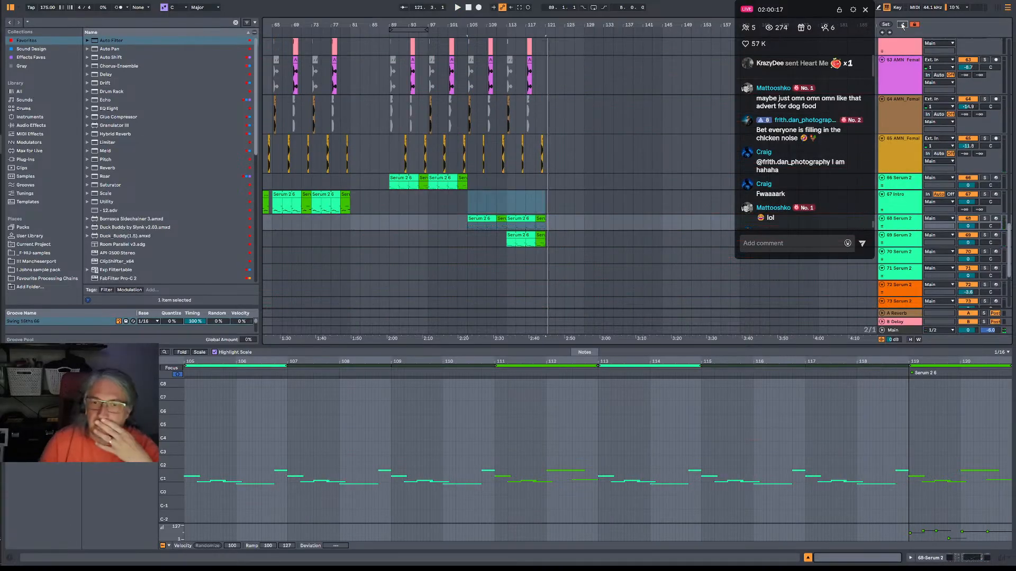
Play the opening bars of the break section from bar 73 to check the DNB_BREAK track.
{"action": "scroll", "coordinate": [823, 194], "scroll_direction": "up", "scroll_amount": 3}
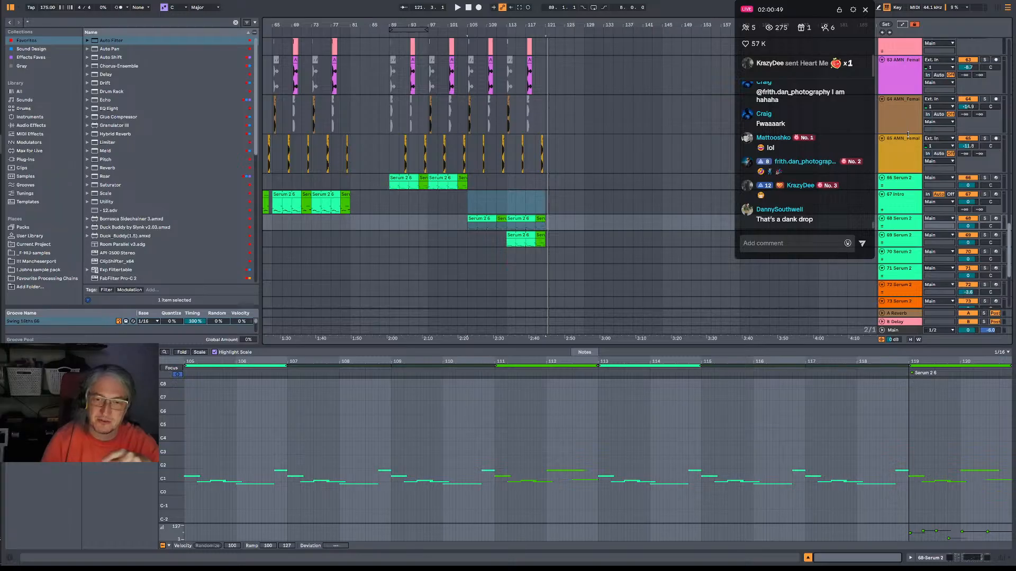
{"action": "scroll", "coordinate": [405, 181], "scroll_direction": "left", "scroll_amount": 3}
{"action": "scroll", "coordinate": [405, 180], "scroll_direction": "down", "scroll_amount": 1}
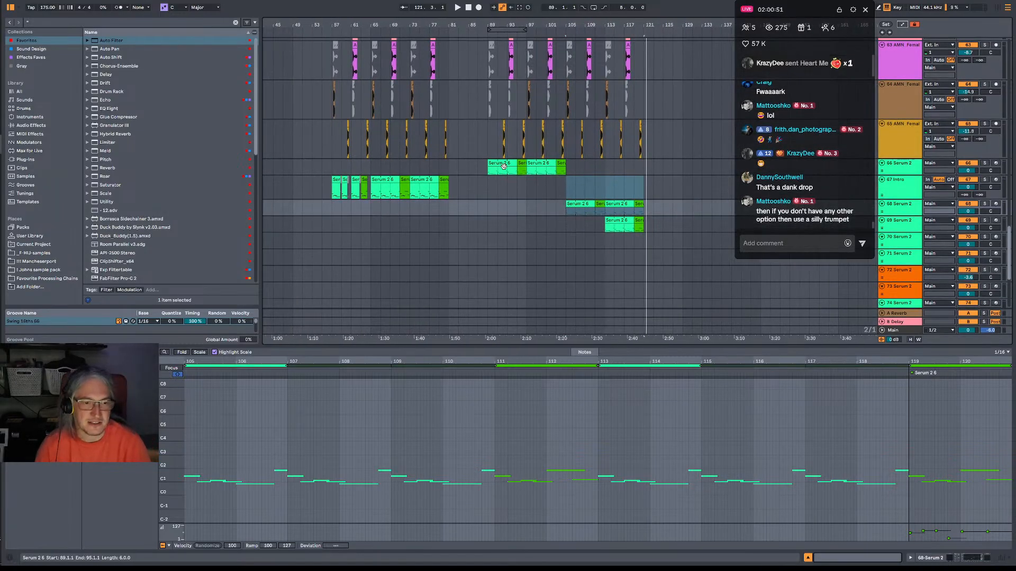
{"action": "scroll", "coordinate": [377, 229], "scroll_direction": "up", "scroll_amount": 10}
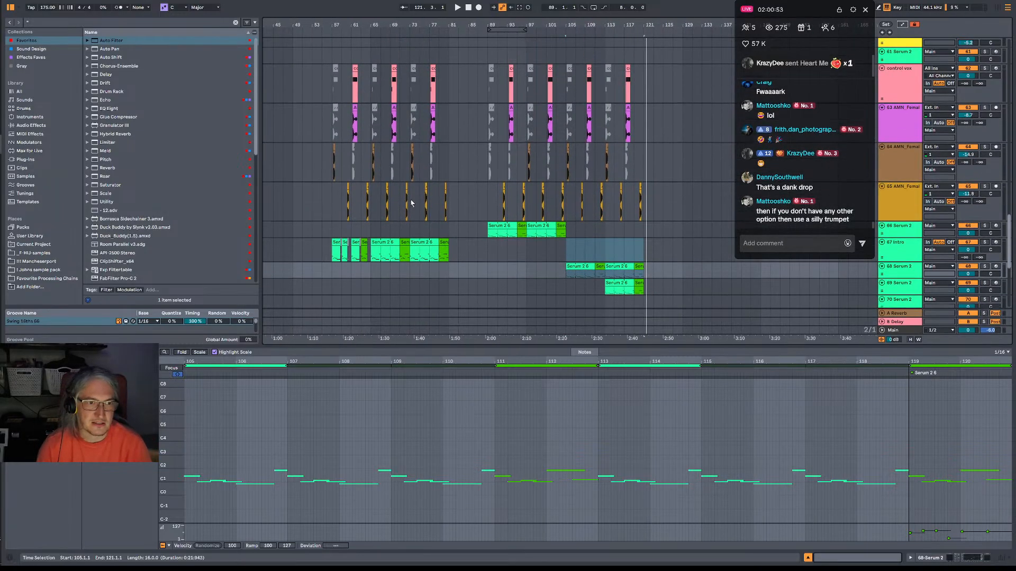
{"action": "scroll", "coordinate": [411, 186], "scroll_direction": "up", "scroll_amount": 5}
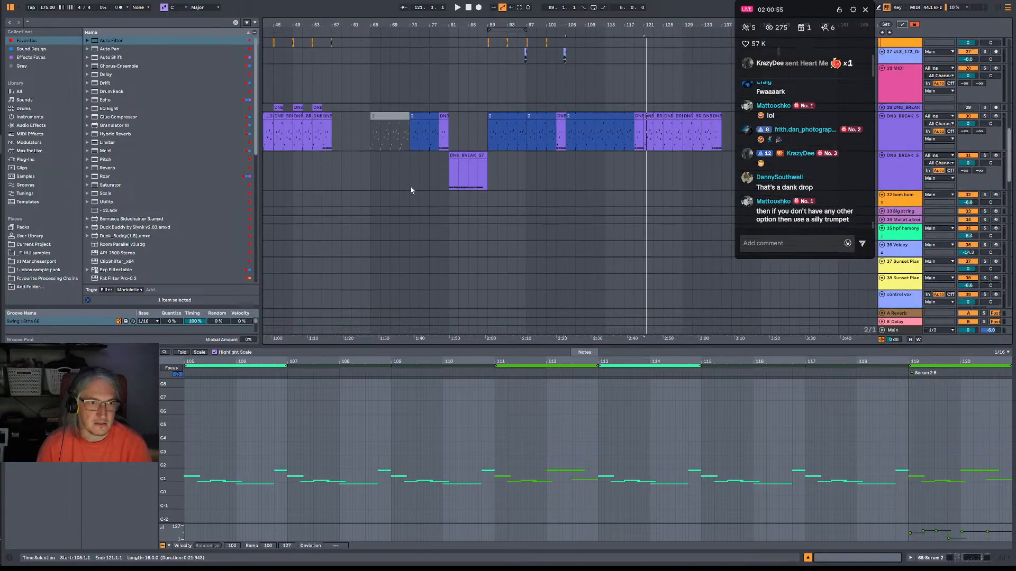
{"action": "left_click", "coordinate": [411, 155]}
{"action": "key", "text": "space"}
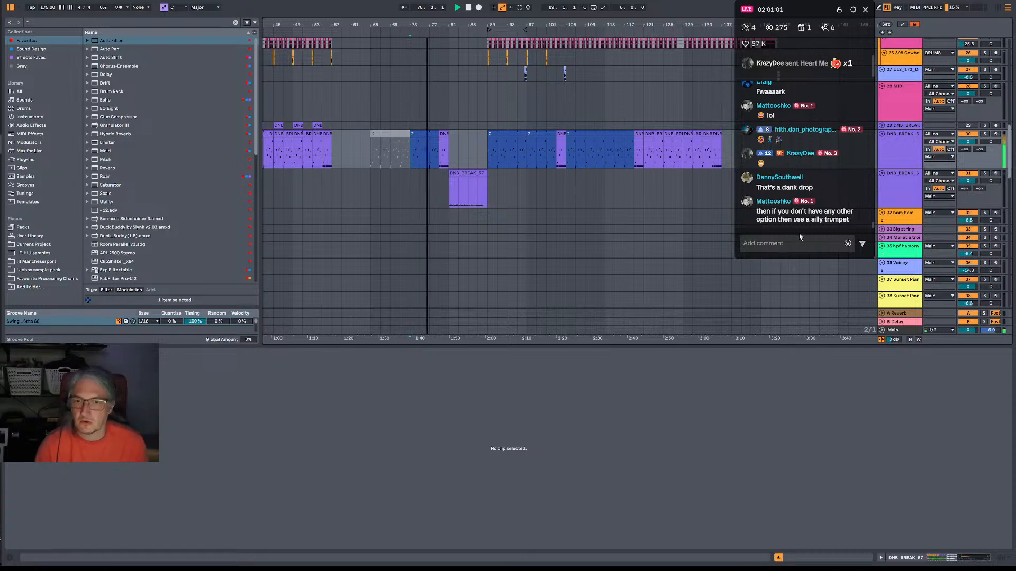
{"action": "key", "text": "space"}
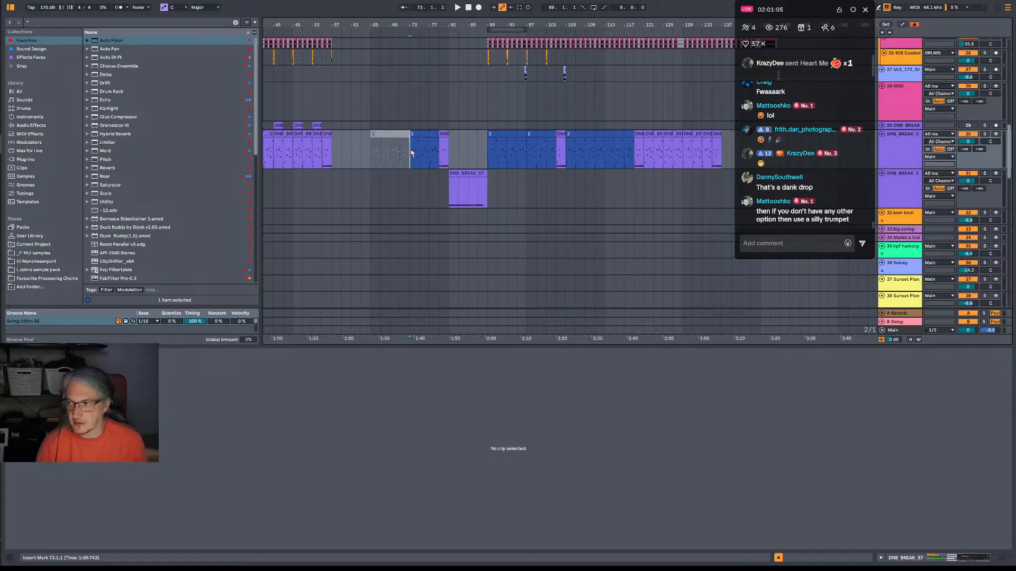
{"action": "key", "text": "space"}
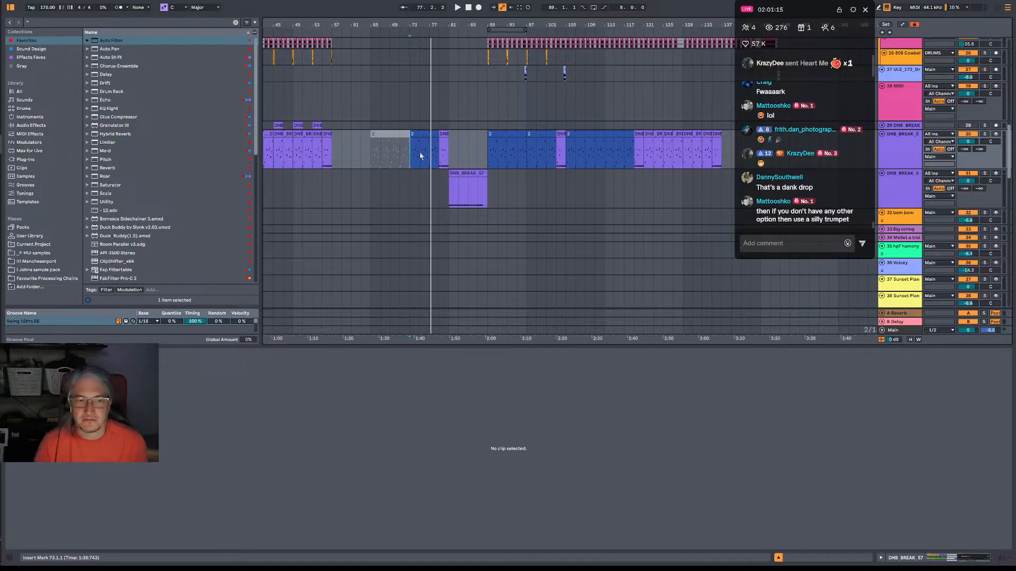
Continue playback from bar 77 to bar 91 and examine the break, riser and vocal tracks through the build-up into the drop.
{"action": "key", "text": "shift+space"}
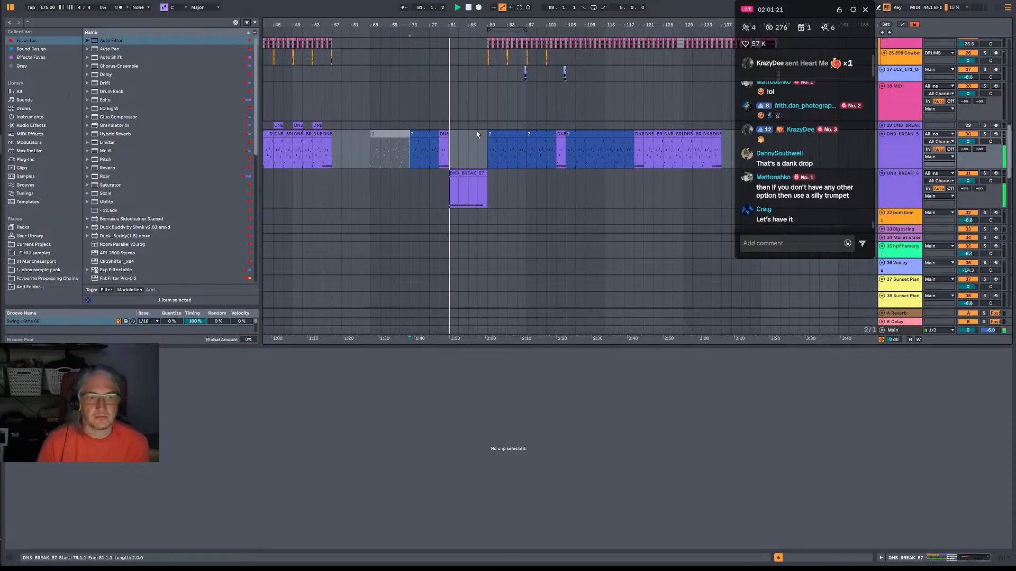
{"action": "scroll", "coordinate": [476, 143], "scroll_direction": "down", "scroll_amount": 5}
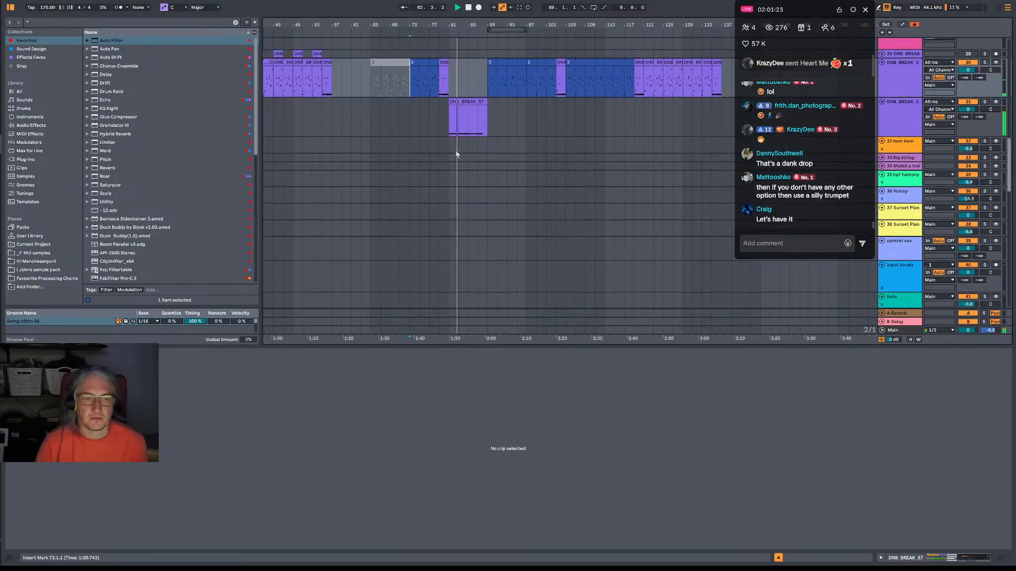
{"action": "scroll", "coordinate": [461, 152], "scroll_direction": "down", "scroll_amount": 8}
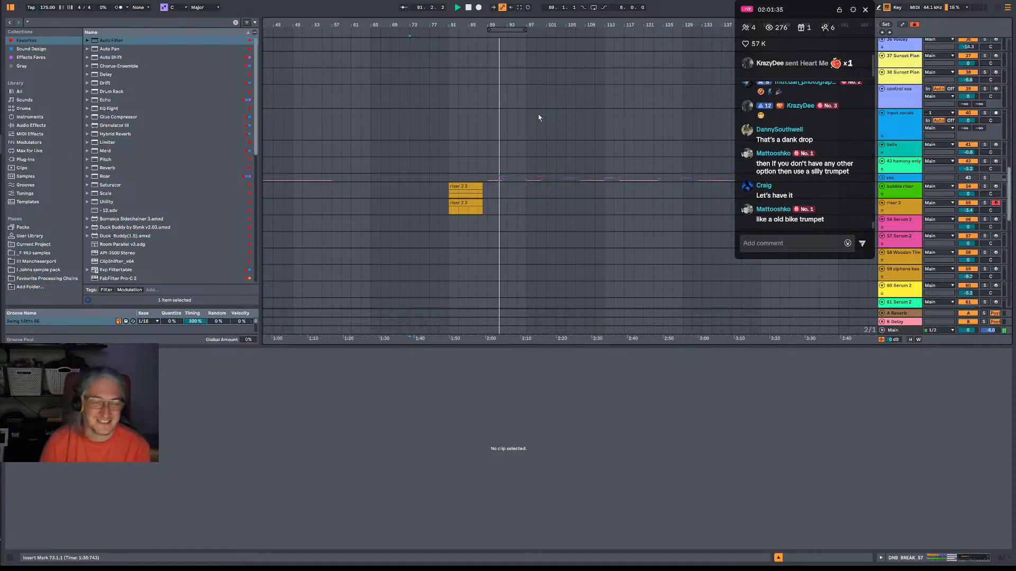
{"action": "scroll", "coordinate": [534, 132], "scroll_direction": "up", "scroll_amount": 4}
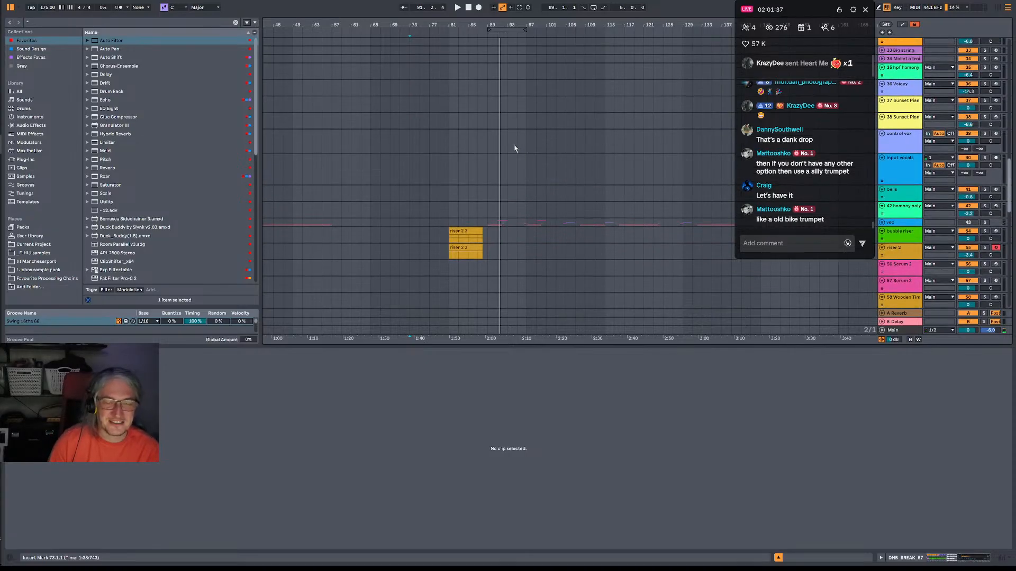
{"action": "scroll", "coordinate": [481, 109], "scroll_direction": "up", "scroll_amount": 4}
{"action": "key", "text": "space"}
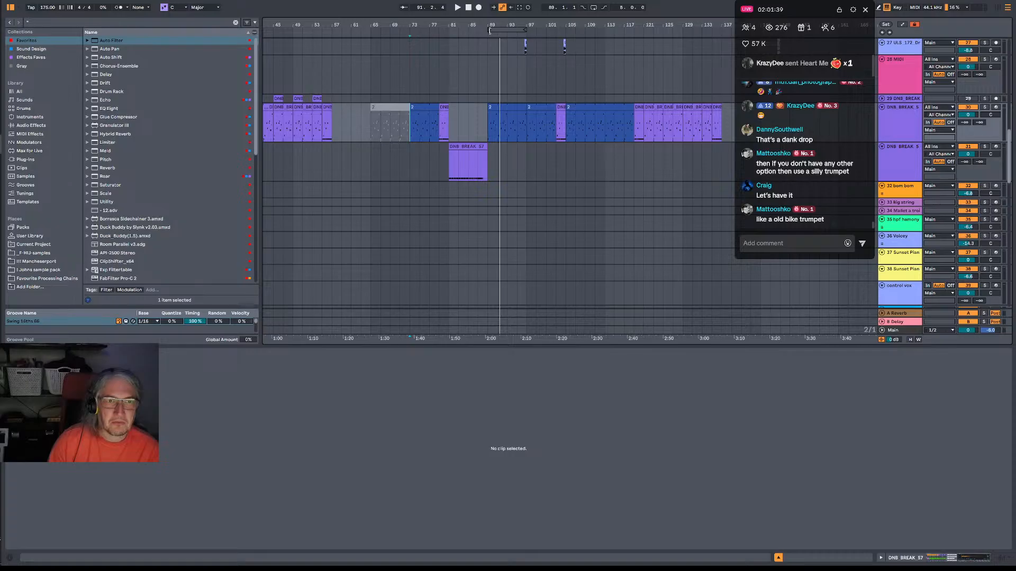
Extend the arrangement loop region to span bars 73–119.
{"action": "left_click_drag", "start_coordinate": [488, 29], "coordinate": [410, 29]}
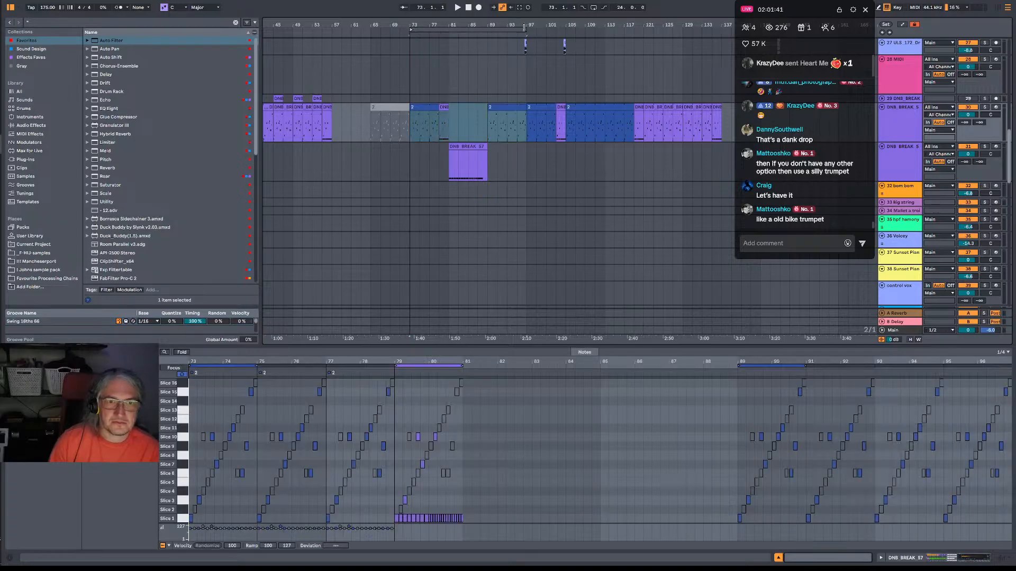
{"action": "left_click_drag", "start_coordinate": [523, 28], "coordinate": [632, 29]}
{"action": "scroll", "coordinate": [650, 127], "scroll_direction": "down", "scroll_amount": 2}
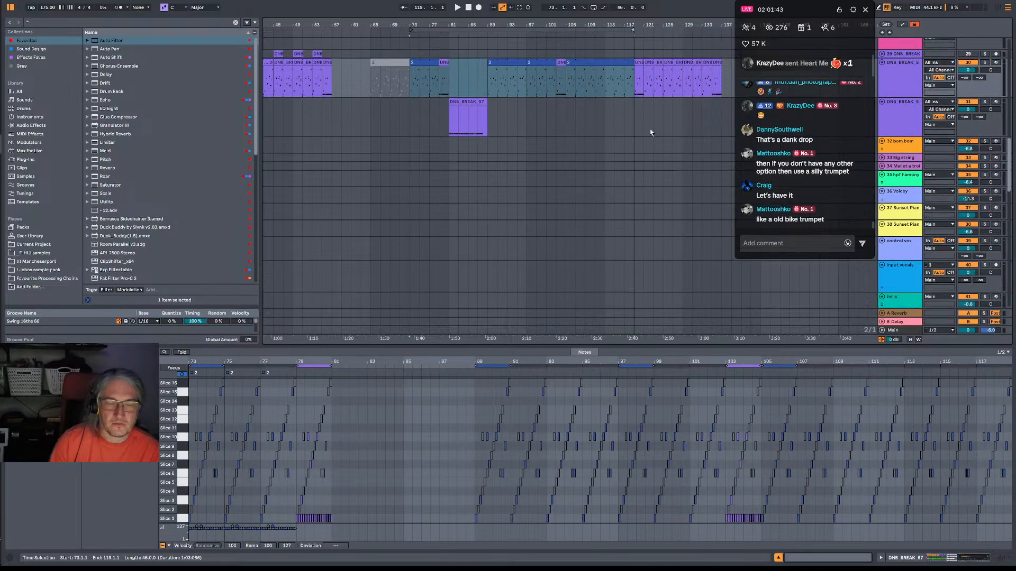
{"action": "scroll", "coordinate": [651, 133], "scroll_direction": "down", "scroll_amount": 4}
{"action": "scroll", "coordinate": [651, 132], "scroll_direction": "up", "scroll_amount": 8}
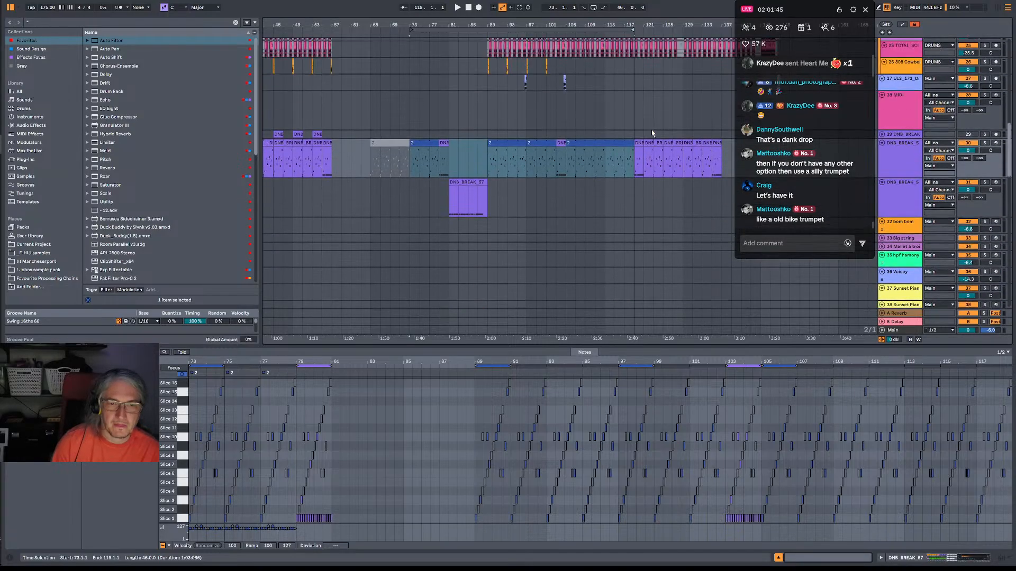
{"action": "scroll", "coordinate": [652, 134], "scroll_direction": "up", "scroll_amount": 2}
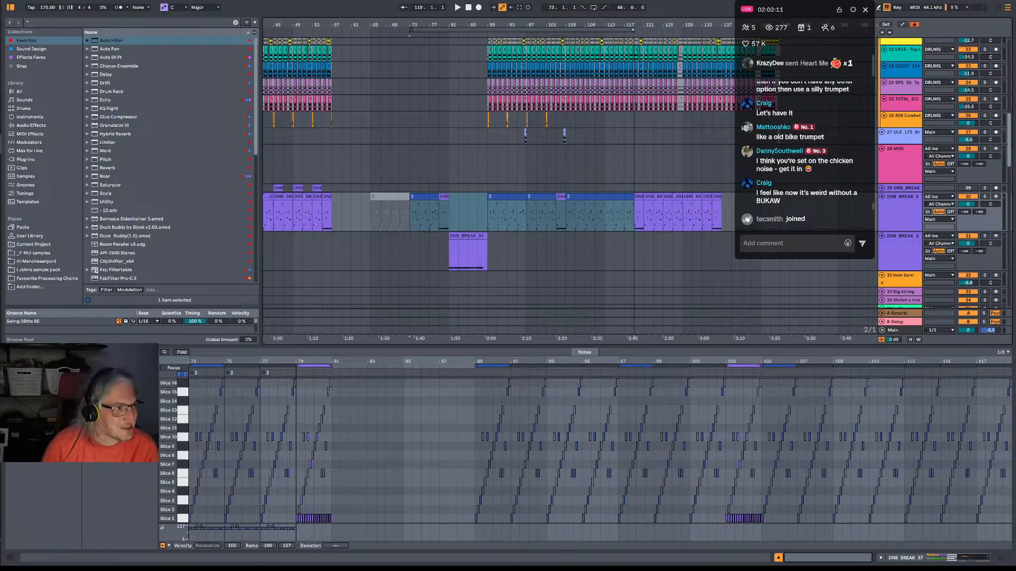
{"action": "key", "text": "alt+Tab"}
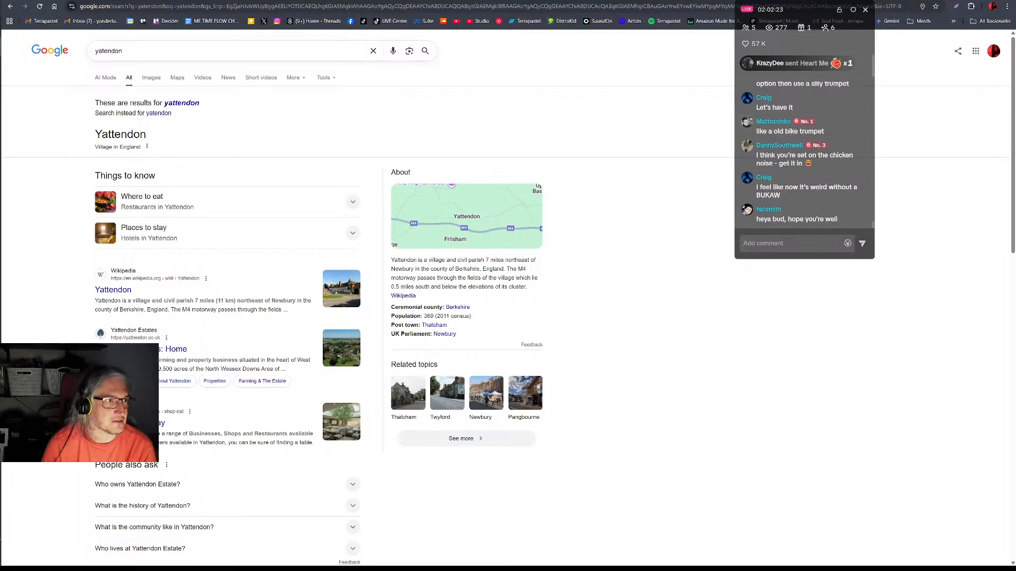
{"action": "key", "text": "alt+Tab"}
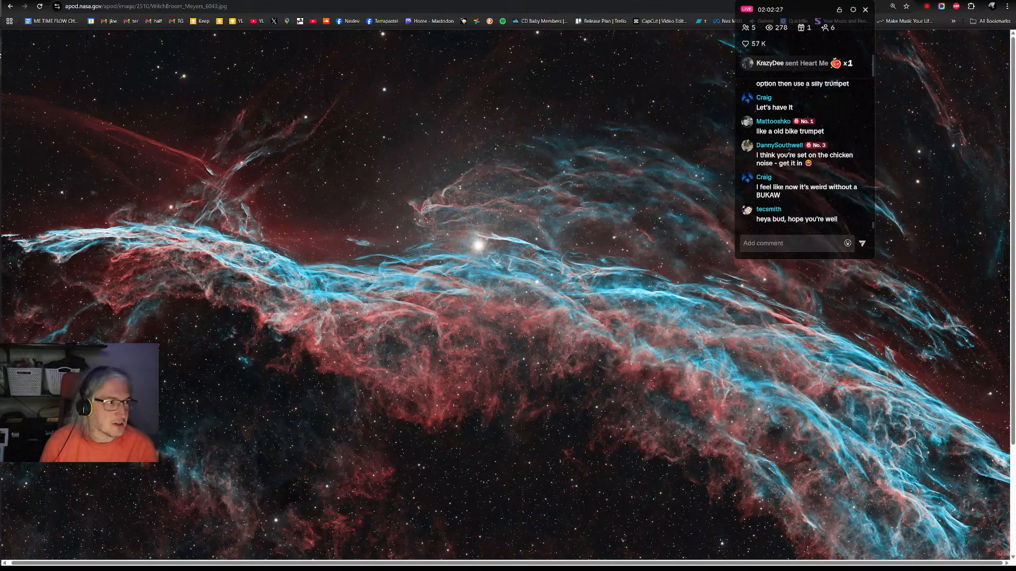
{"action": "key", "text": "alt+Tab"}
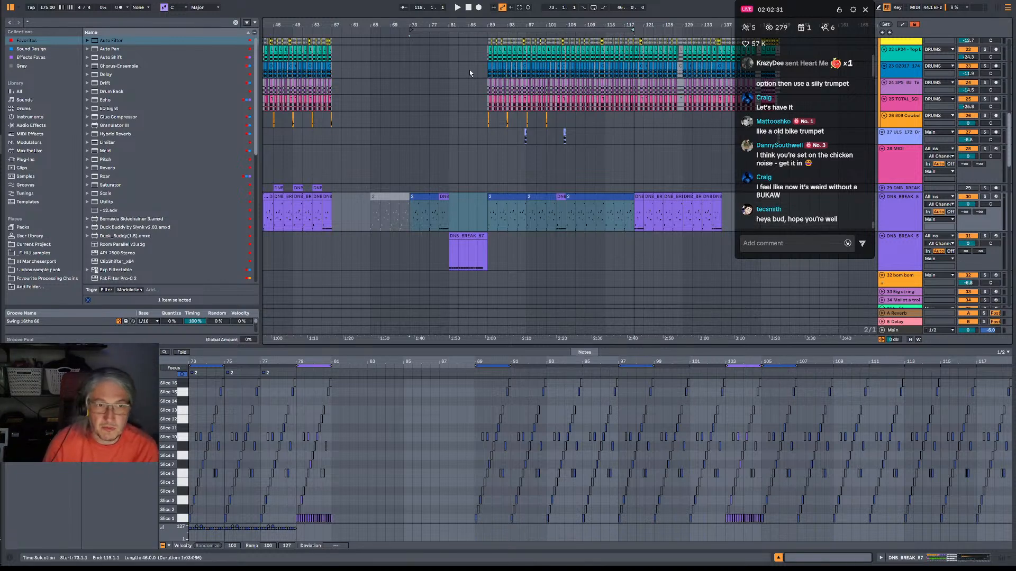
{"action": "left_click_drag", "start_coordinate": [490, 21], "coordinate": [484, 30]}
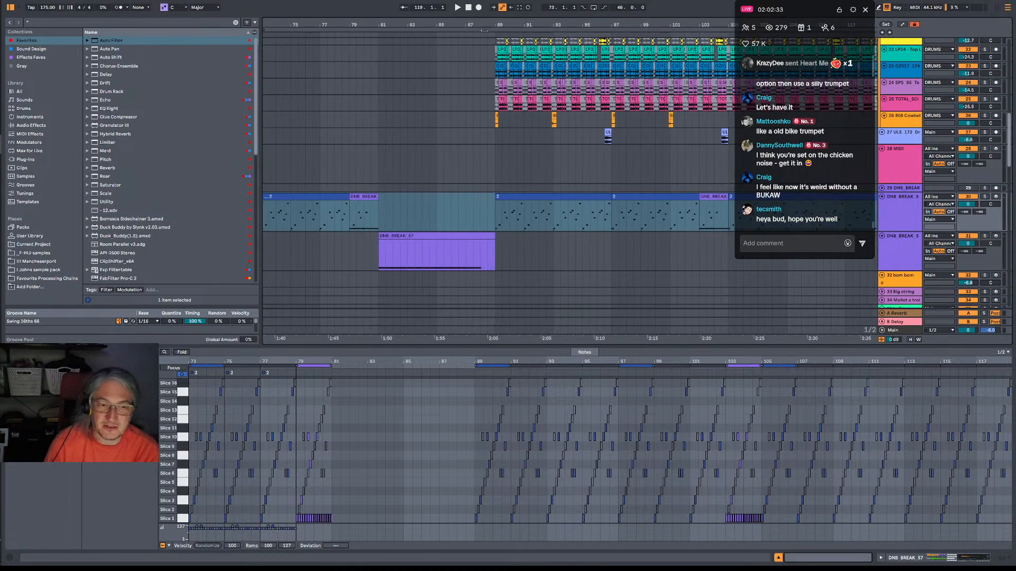
Select the looped region of the arrangement, bars 73–119, across the tracks.
{"action": "left_click", "coordinate": [480, 229]}
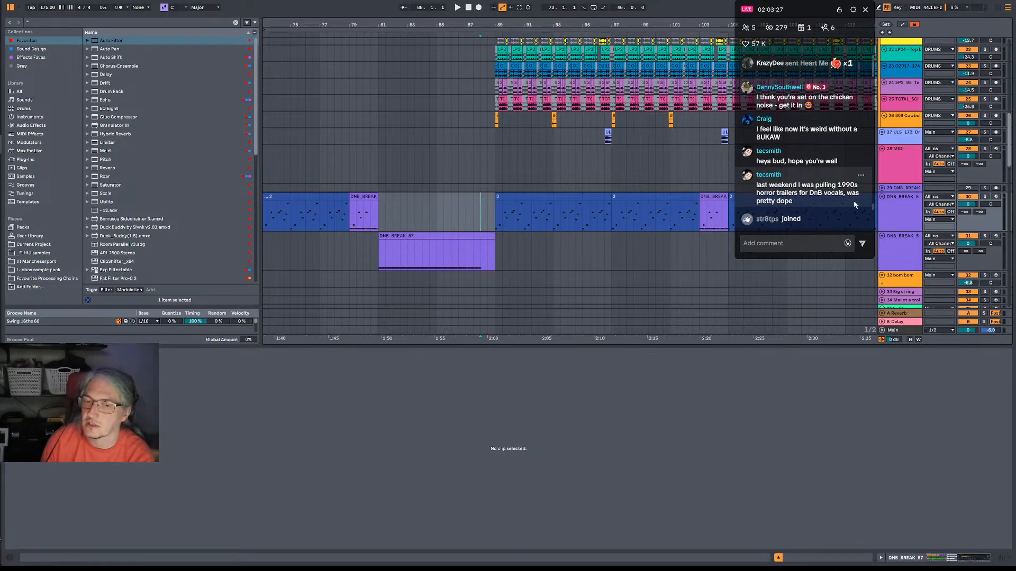
{"action": "scroll", "coordinate": [849, 202], "scroll_direction": "up", "scroll_amount": 1}
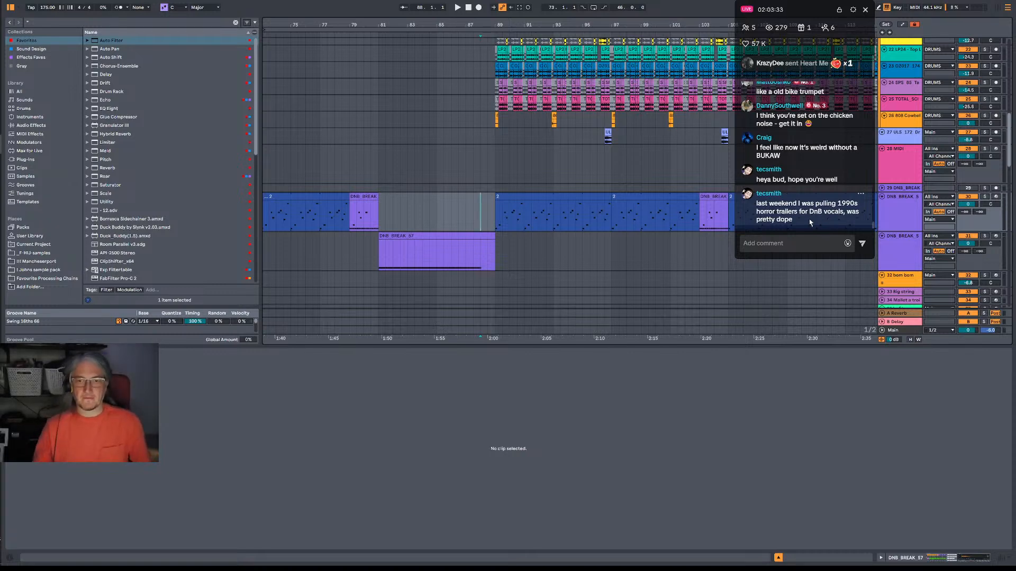
{"action": "left_click_drag", "start_coordinate": [522, 22], "coordinate": [406, 21]}
{"action": "left_click", "coordinate": [424, 29]}
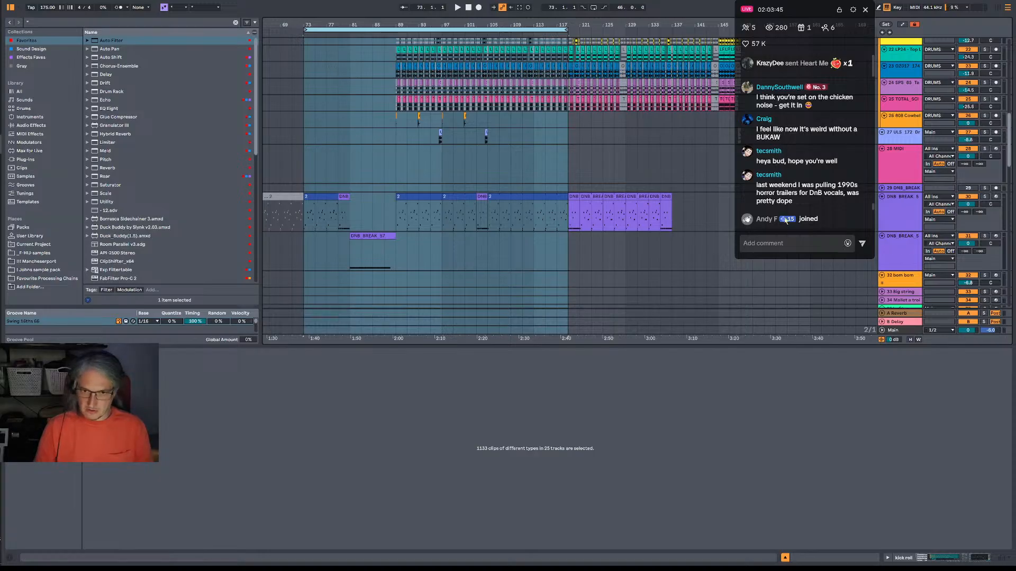
Check the project folders inside 2. Splurge in OneCommander, return to Ableton Live and save the set.
{"action": "key", "text": "alt+Tab"}
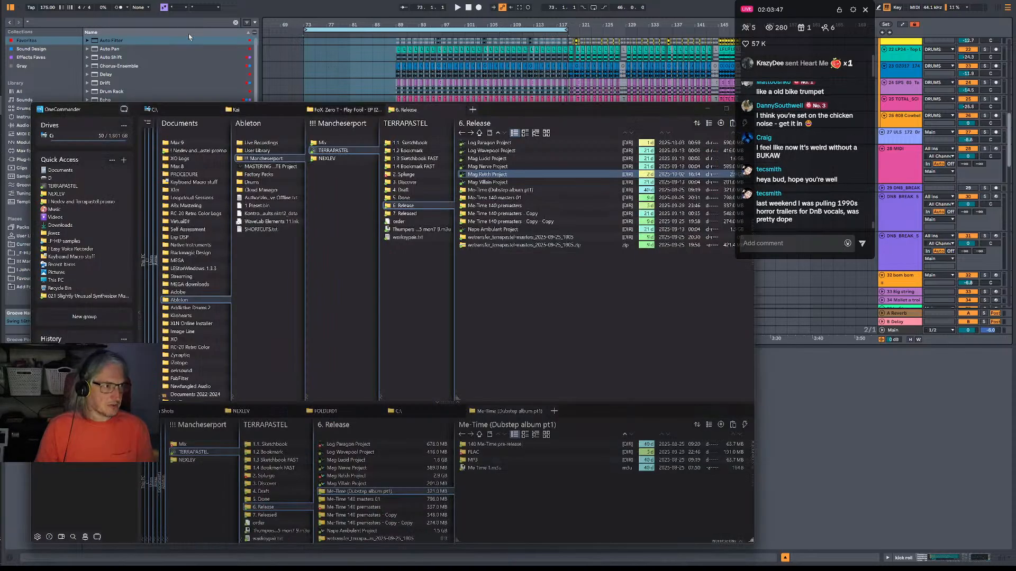
{"action": "left_click", "coordinate": [405, 174]}
{"action": "left_click", "coordinate": [502, 341]}
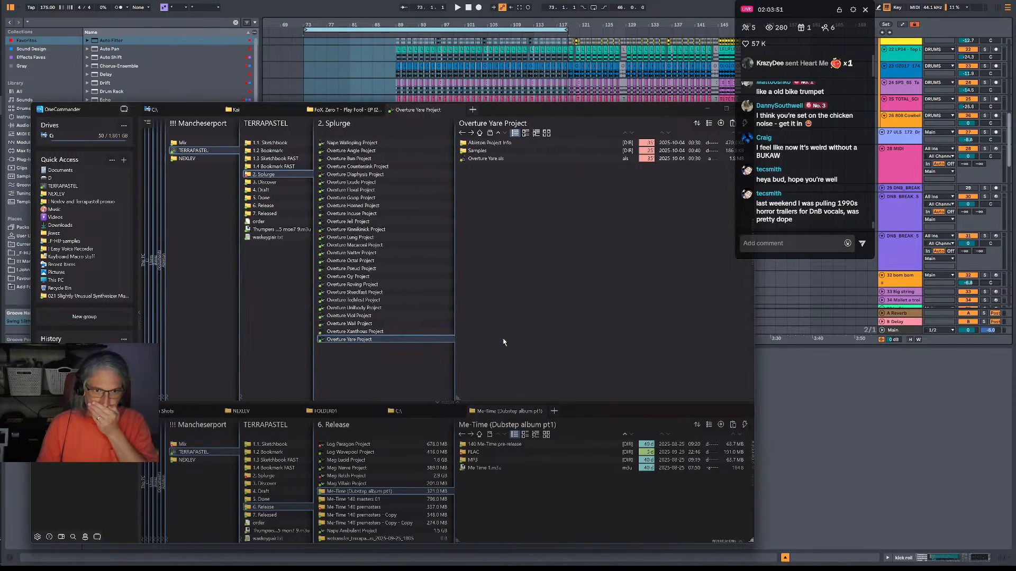
{"action": "key", "text": "alt+Tab"}
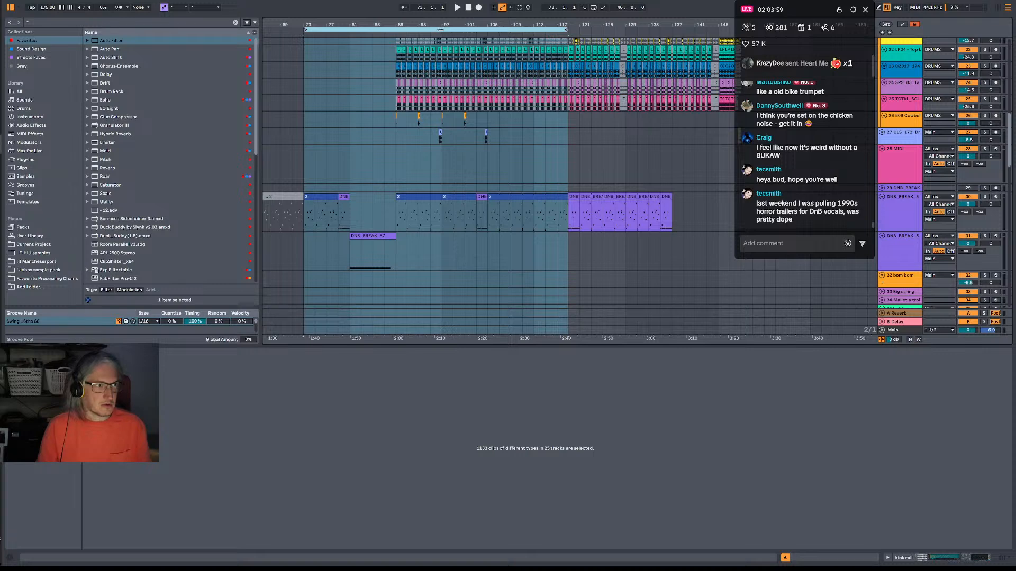
{"action": "key", "text": "ctrl+shift+s"}
{"action": "key", "text": "Return"}
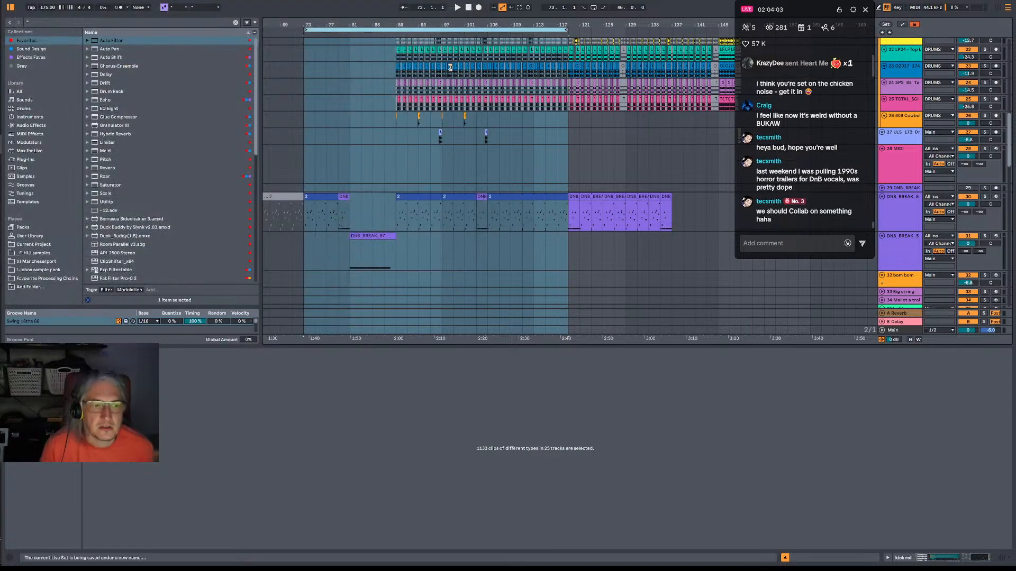
Insert an audio track below the 28 MIDI track and select bars 87–95 on it.
{"action": "left_click", "coordinate": [906, 178]}
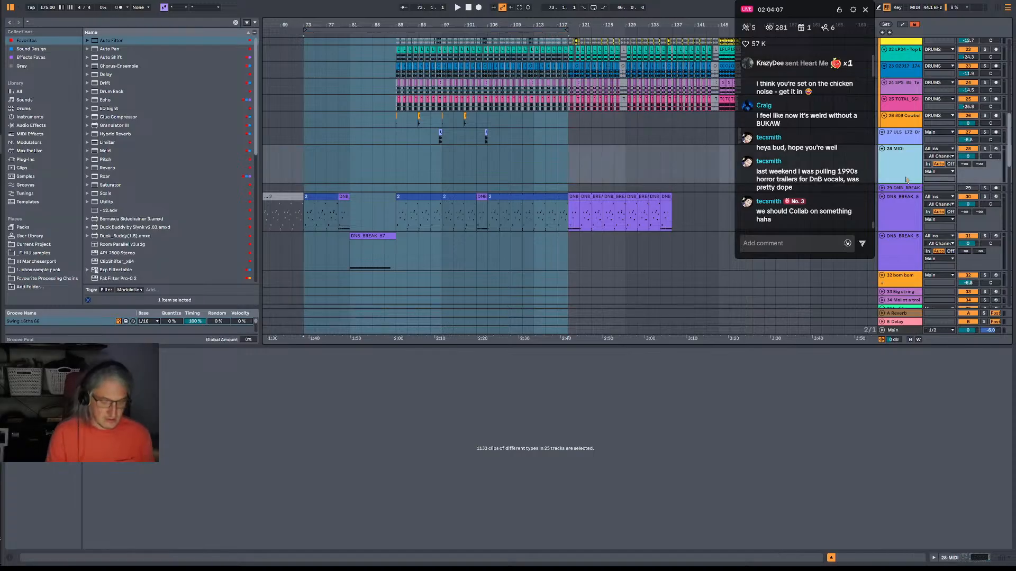
{"action": "key", "text": "ctrl+t"}
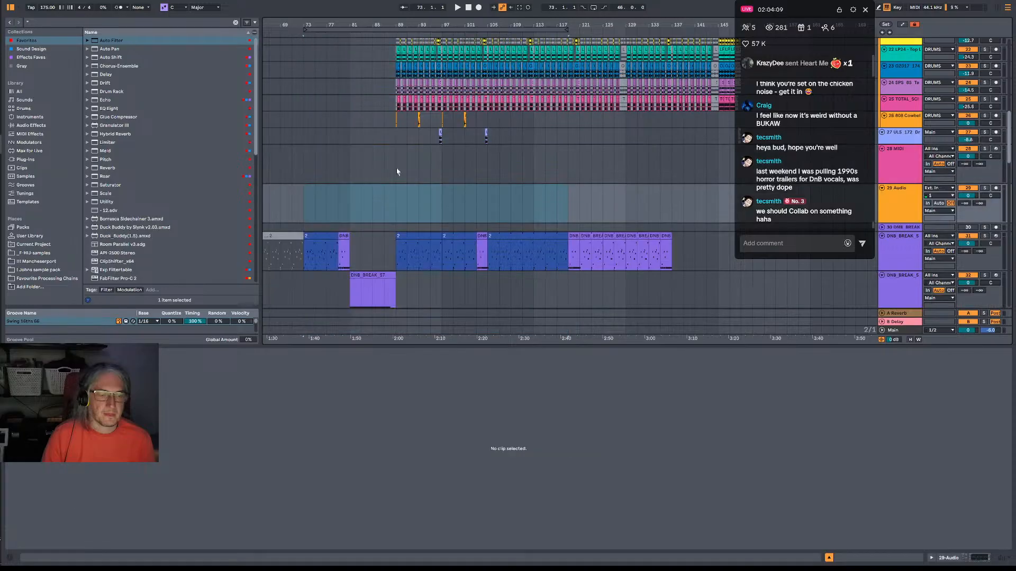
{"action": "left_click_drag", "start_coordinate": [385, 203], "coordinate": [432, 207]}
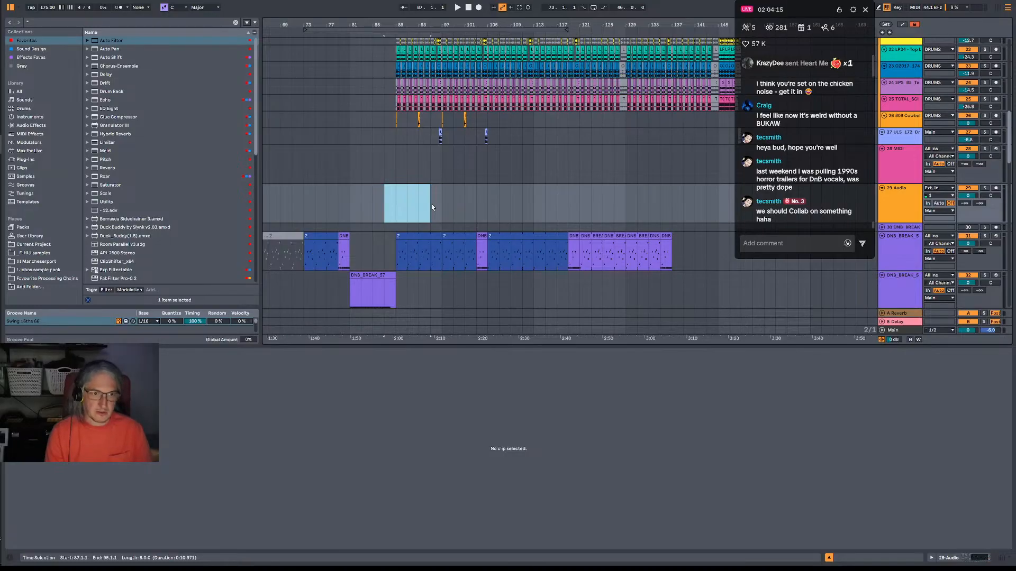
{"action": "right_click", "coordinate": [411, 195]}
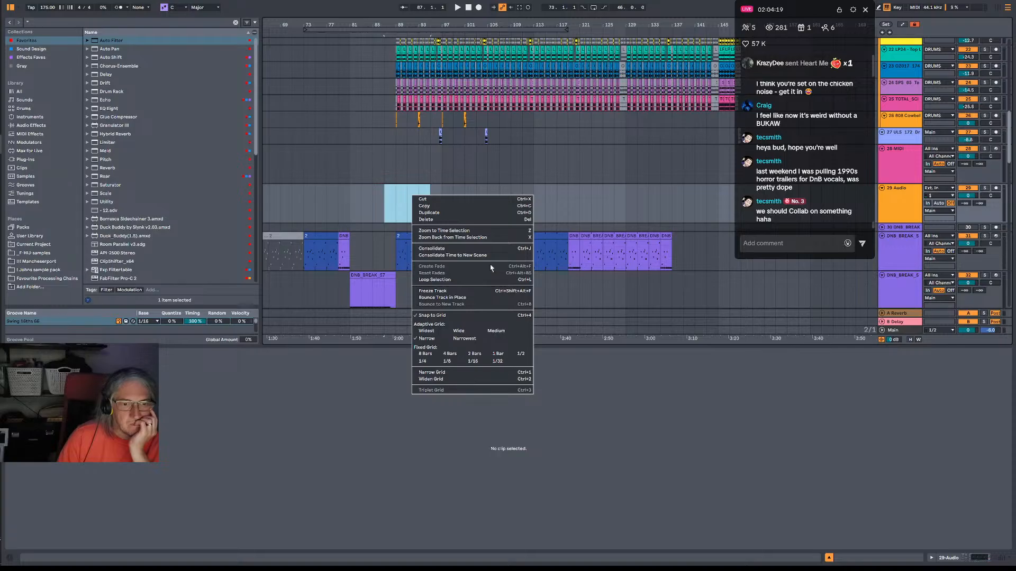
{"action": "left_click", "coordinate": [402, 170]}
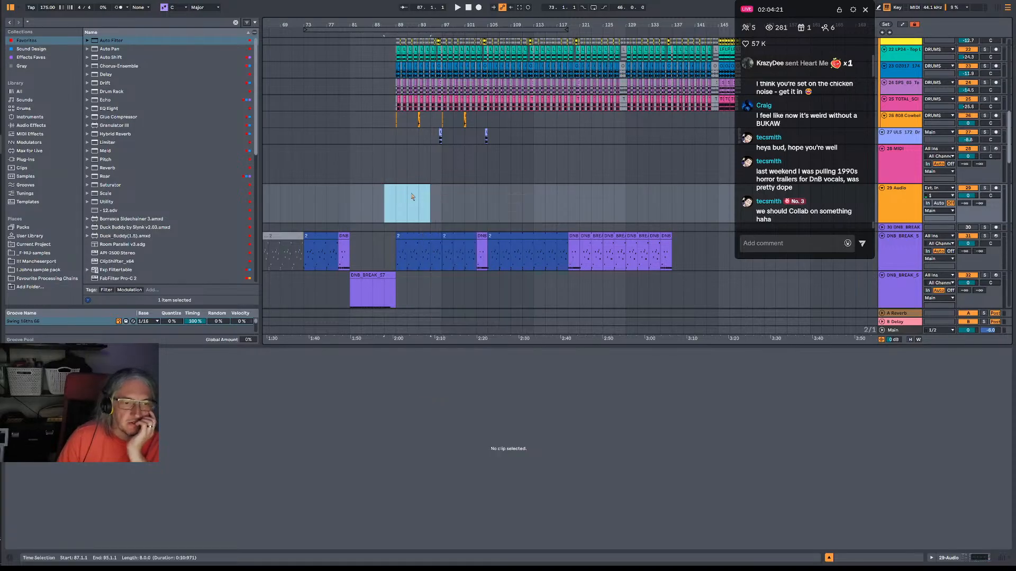
Create an empty MIDI clip spanning bars 87–97 on the 28 MIDI track and name it BKAWWWWWWW.
{"action": "left_click", "coordinate": [898, 182]}
{"action": "left_click_drag", "start_coordinate": [392, 175], "coordinate": [440, 170]}
{"action": "key", "text": "ctrl+shift+m"}
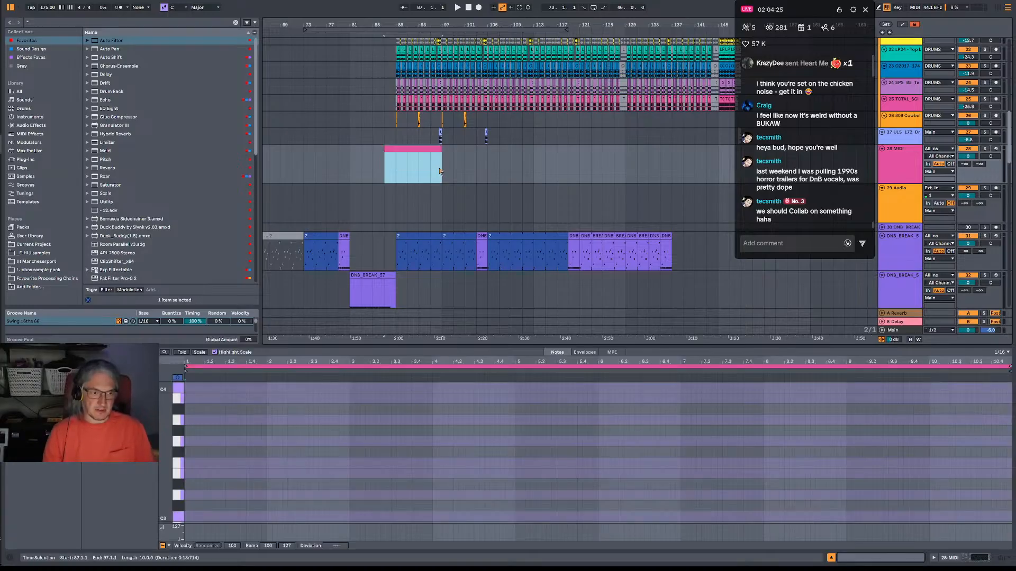
{"action": "key", "text": "ctrl+r"}
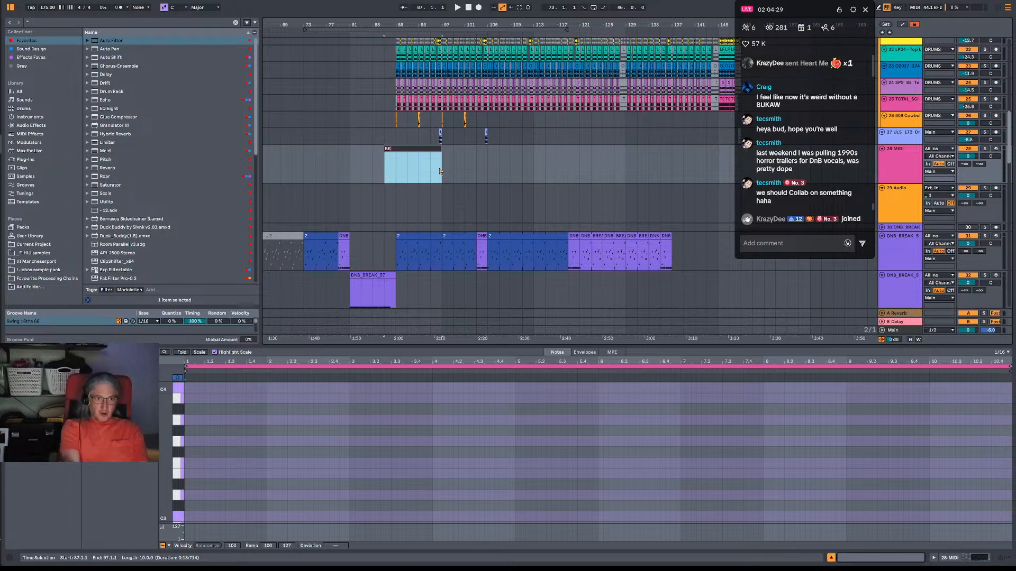
{"action": "type", "text": "BKAWWWWWWW"}
{"action": "key", "text": "Return"}
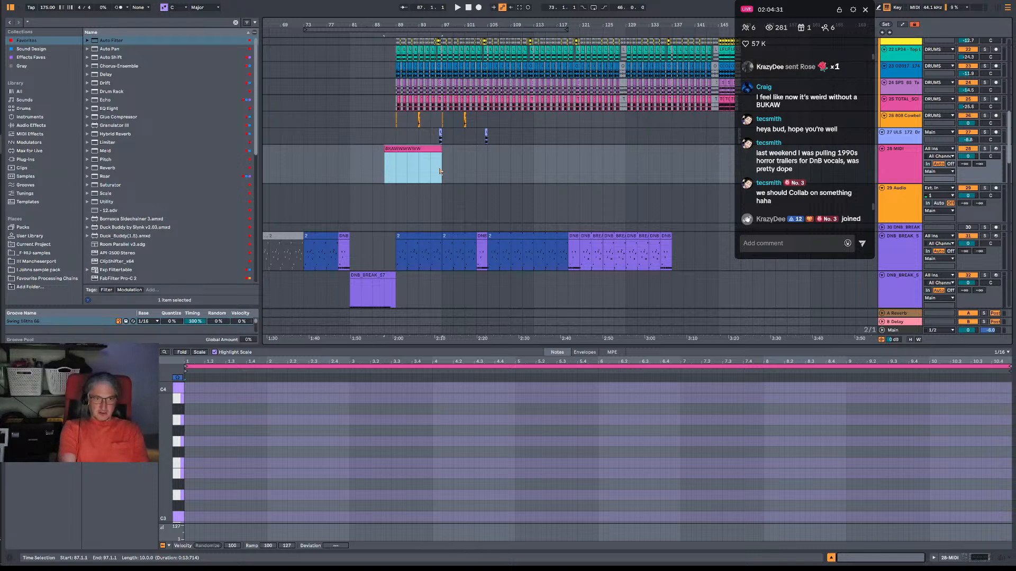
Insert another audio track below the 28 MIDI track and start playback from bar 372.
{"action": "key", "text": "ctrl+r"}
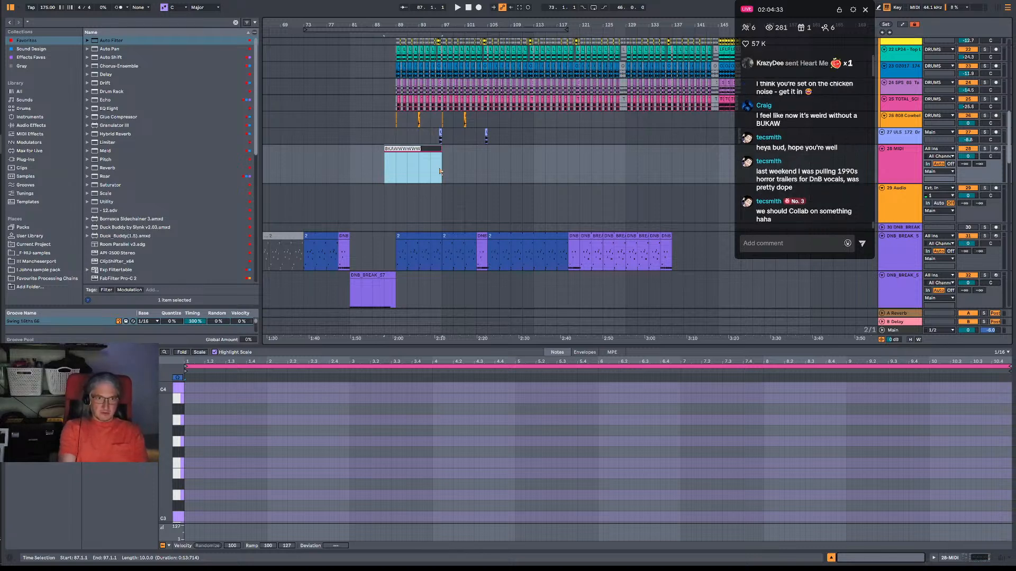
{"action": "key", "text": "ctrl+t"}
{"action": "key", "text": "space"}
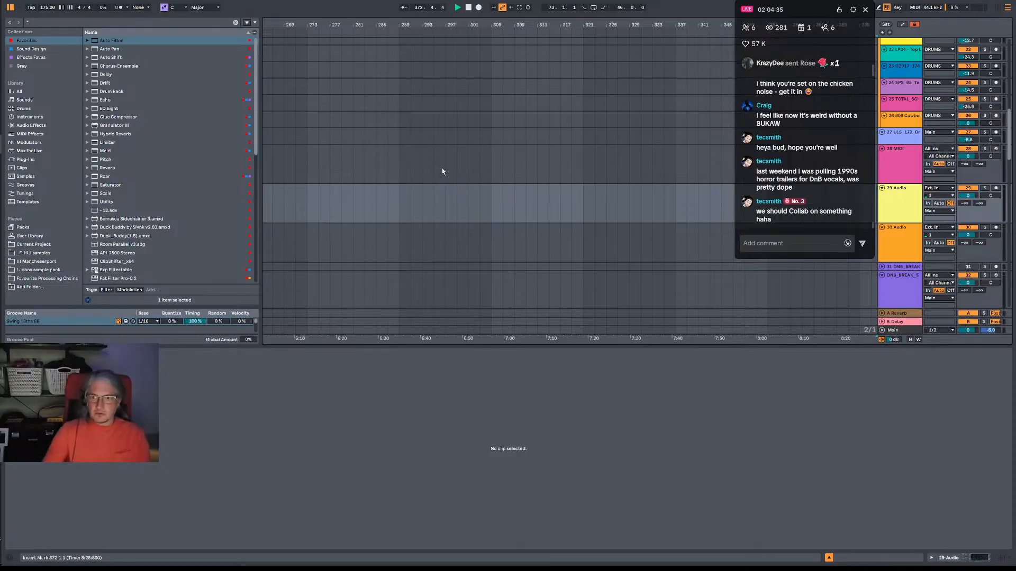
Look through the whole track list and examine the vocal and Serum 2 clips around the intro and break section.
{"action": "scroll", "coordinate": [526, 210], "scroll_direction": "up", "scroll_amount": 1}
{"action": "scroll", "coordinate": [527, 211], "scroll_direction": "up", "scroll_amount": 8}
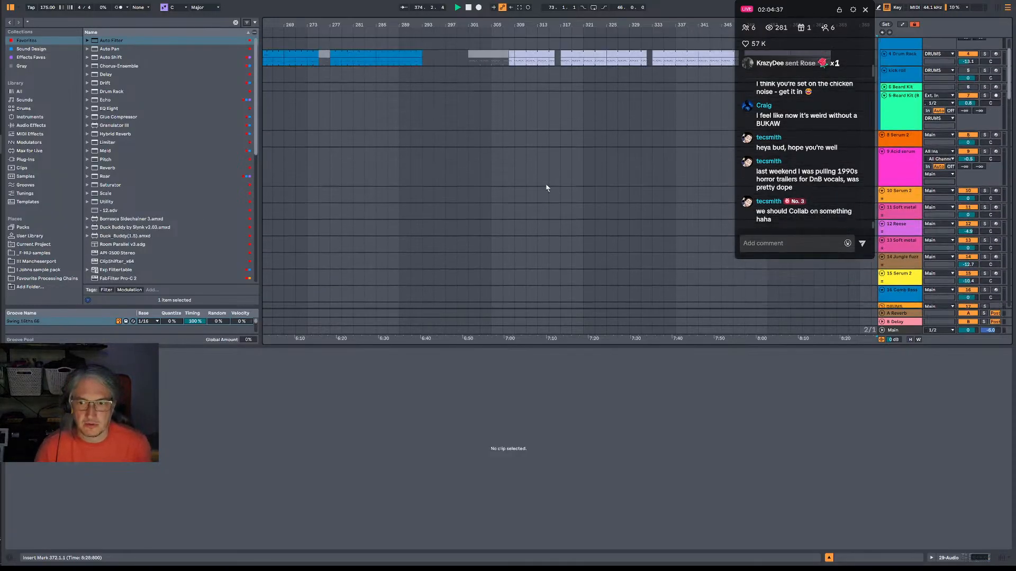
{"action": "scroll", "coordinate": [546, 188], "scroll_direction": "up", "scroll_amount": 3}
{"action": "scroll", "coordinate": [548, 183], "scroll_direction": "down", "scroll_amount": 4}
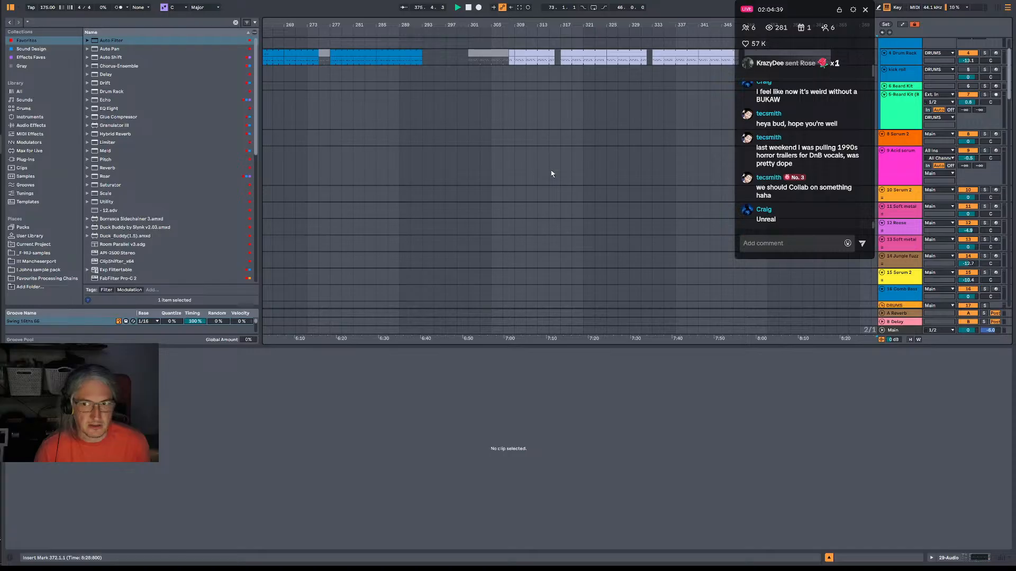
{"action": "left_click_drag", "start_coordinate": [1009, 80], "coordinate": [1010, 276]}
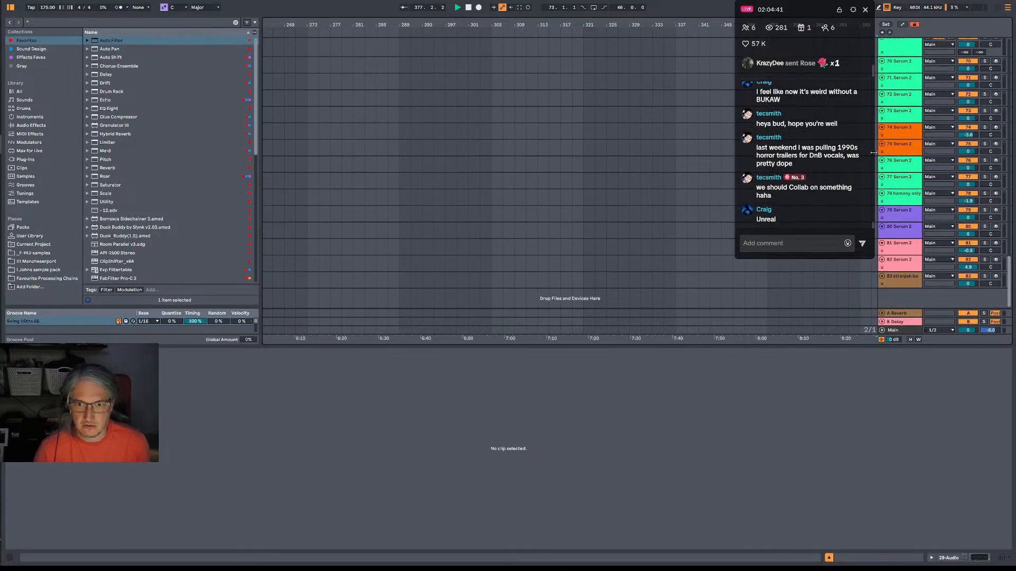
{"action": "left_click_drag", "start_coordinate": [496, 23], "coordinate": [748, 28]}
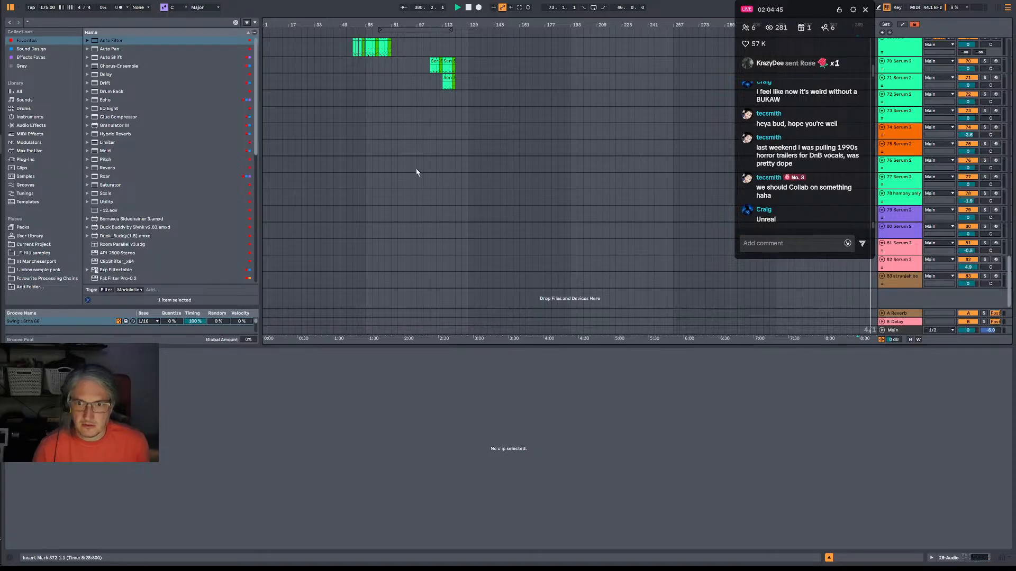
{"action": "scroll", "coordinate": [418, 170], "scroll_direction": "up", "scroll_amount": 5}
{"action": "scroll", "coordinate": [419, 168], "scroll_direction": "up", "scroll_amount": 6}
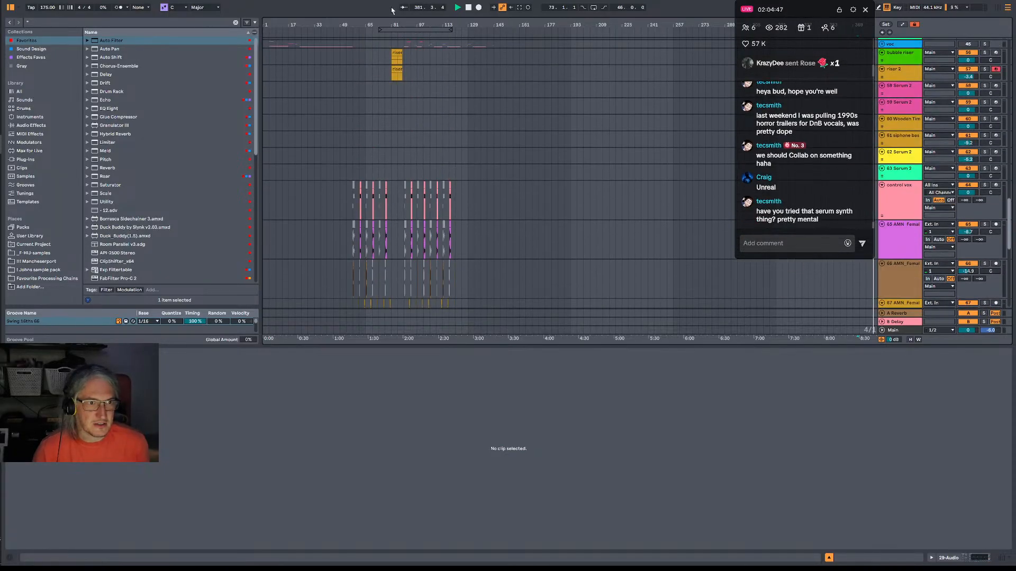
{"action": "left_click_drag", "start_coordinate": [395, 24], "coordinate": [396, 69]}
{"action": "scroll", "coordinate": [374, 205], "scroll_direction": "down", "scroll_amount": 7}
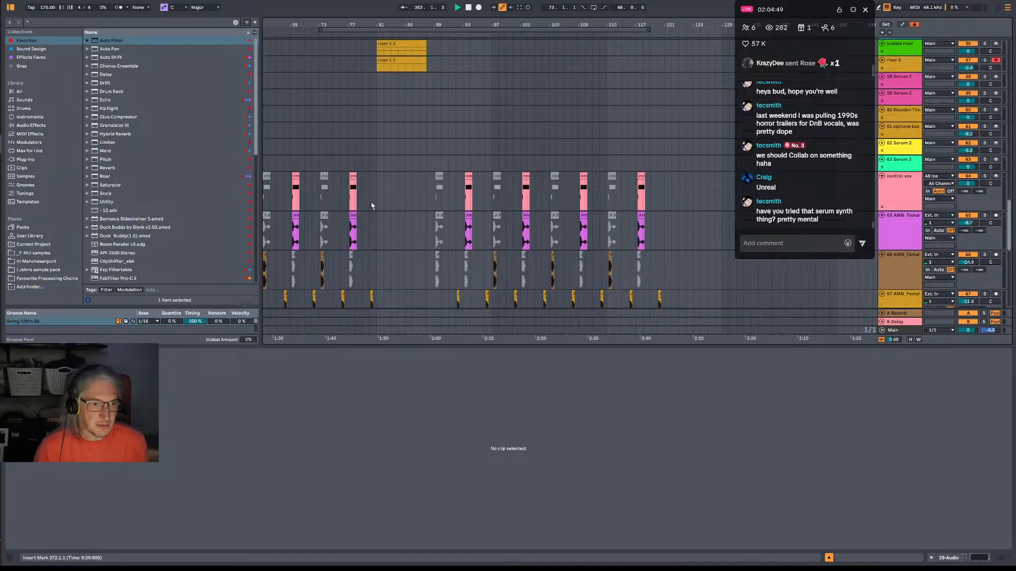
{"action": "scroll", "coordinate": [466, 198], "scroll_direction": "up", "scroll_amount": 6}
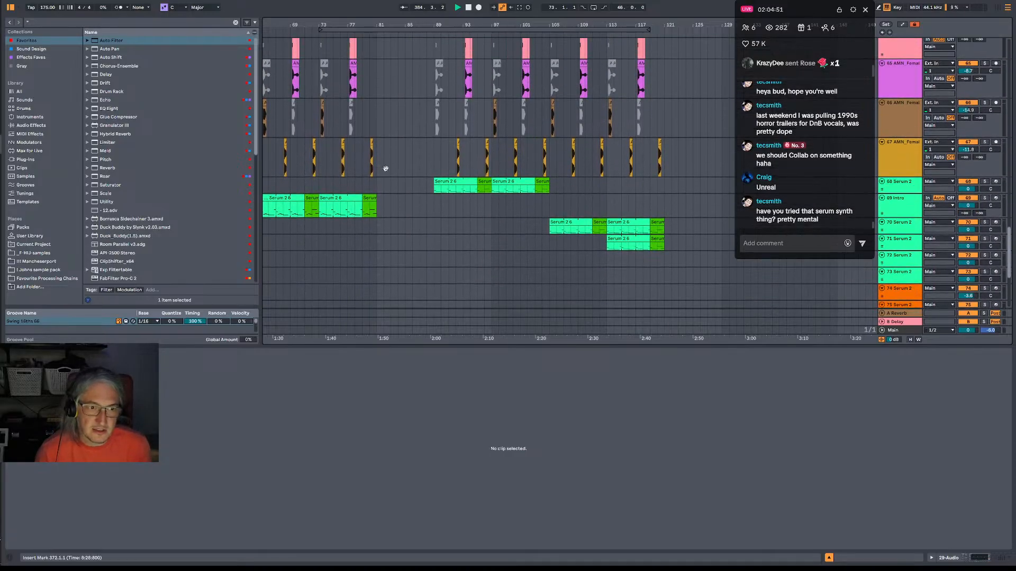
{"action": "scroll", "coordinate": [527, 241], "scroll_direction": "left", "scroll_amount": 5}
{"action": "left_click_drag", "start_coordinate": [418, 25], "coordinate": [418, 44]}
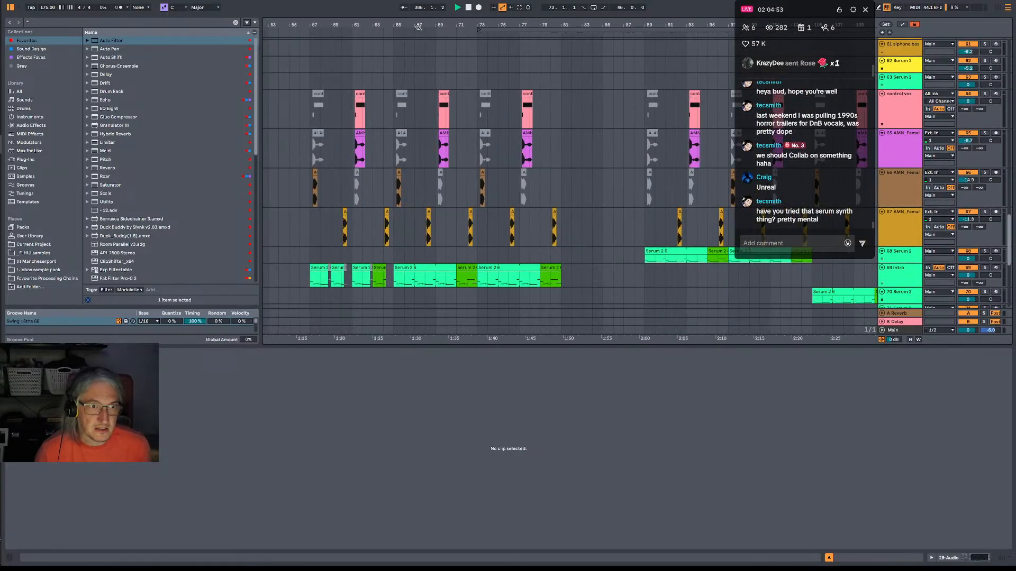
Examine the two riser 2 clips from bar 81 to bar 88 and read back through the live chat comments.
{"action": "scroll", "coordinate": [519, 166], "scroll_direction": "up", "scroll_amount": 3}
{"action": "scroll", "coordinate": [518, 167], "scroll_direction": "up", "scroll_amount": 8}
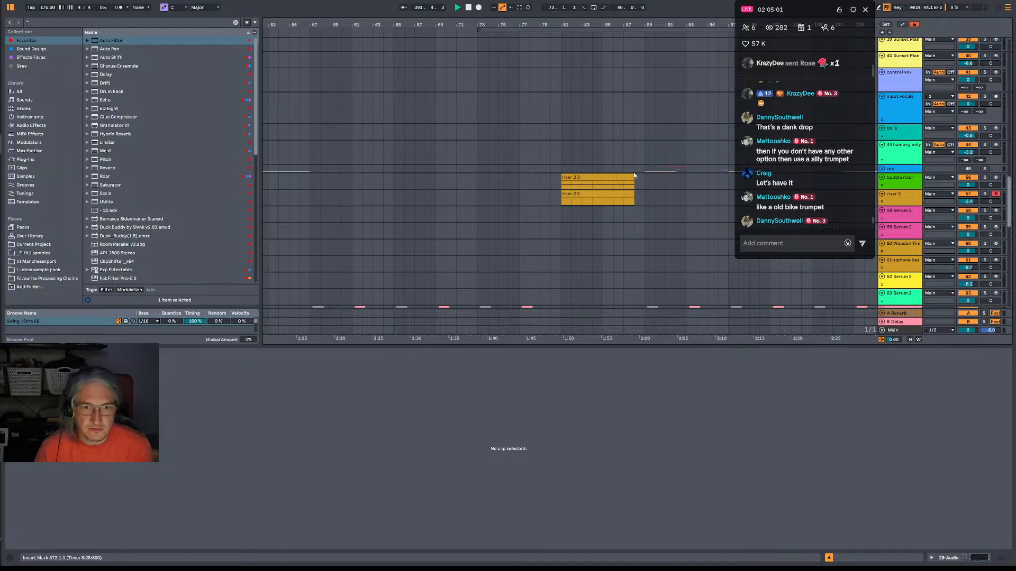
{"action": "scroll", "coordinate": [800, 187], "scroll_direction": "up", "scroll_amount": 3}
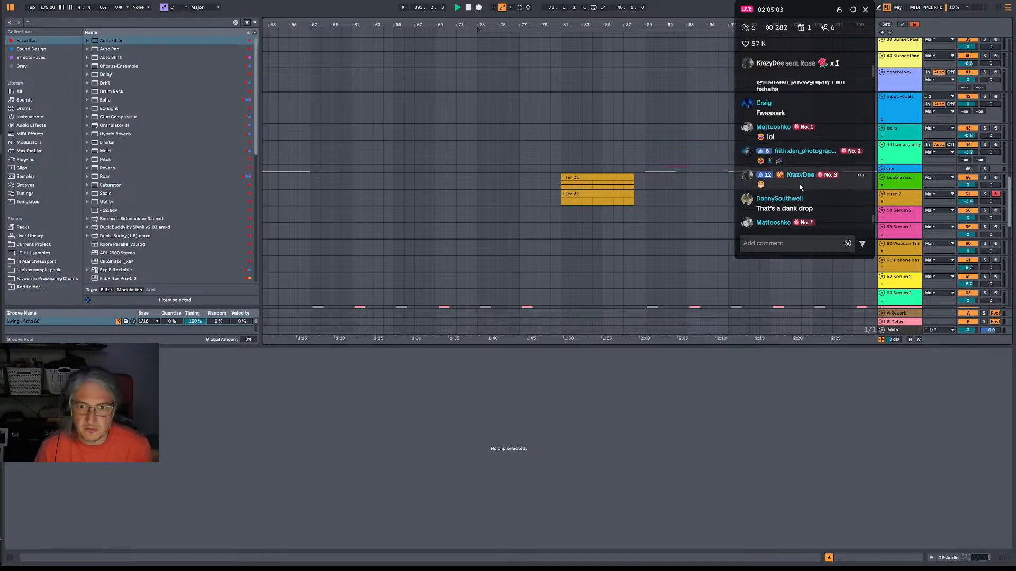
{"action": "scroll", "coordinate": [800, 187], "scroll_direction": "up", "scroll_amount": 5}
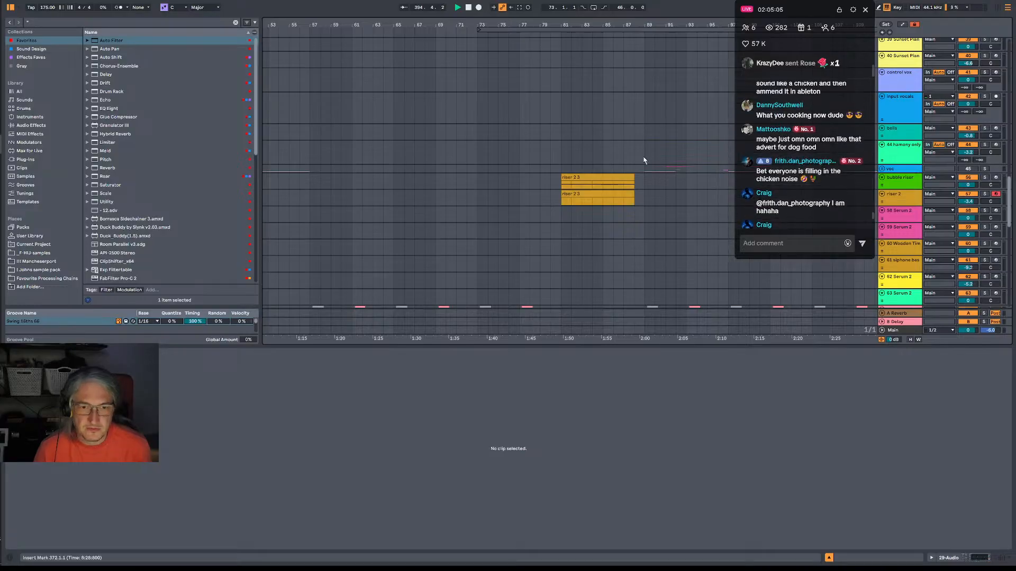
{"action": "scroll", "coordinate": [643, 160], "scroll_direction": "up", "scroll_amount": 5}
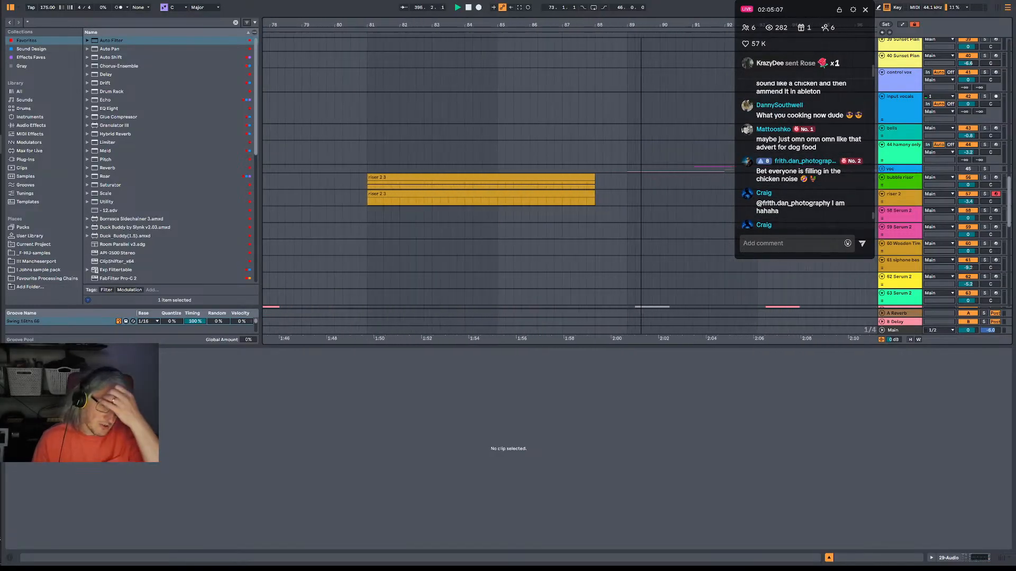
{"action": "scroll", "coordinate": [635, 27], "scroll_direction": "up", "scroll_amount": 3}
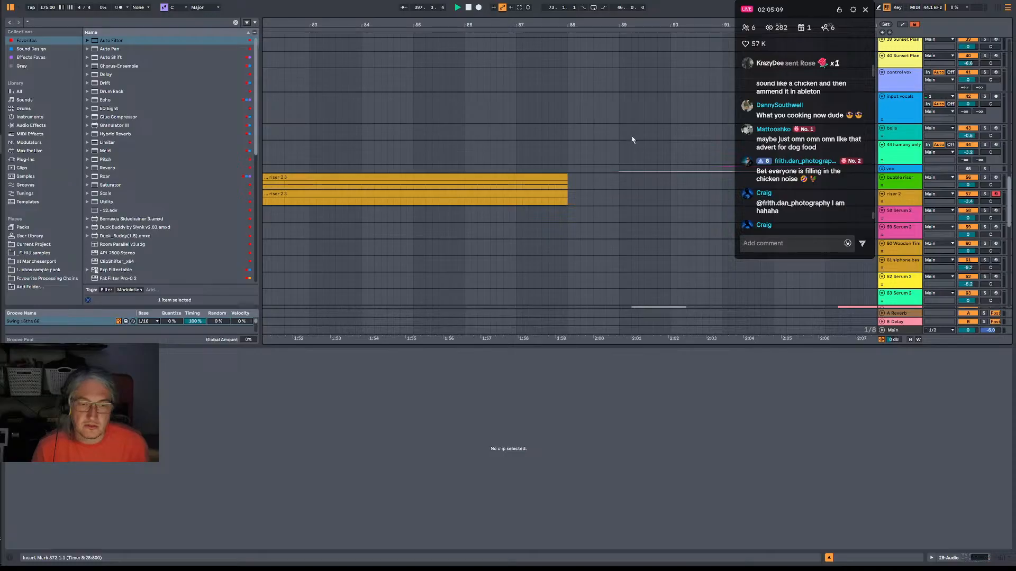
{"action": "scroll", "coordinate": [576, 153], "scroll_direction": "down", "scroll_amount": 2}
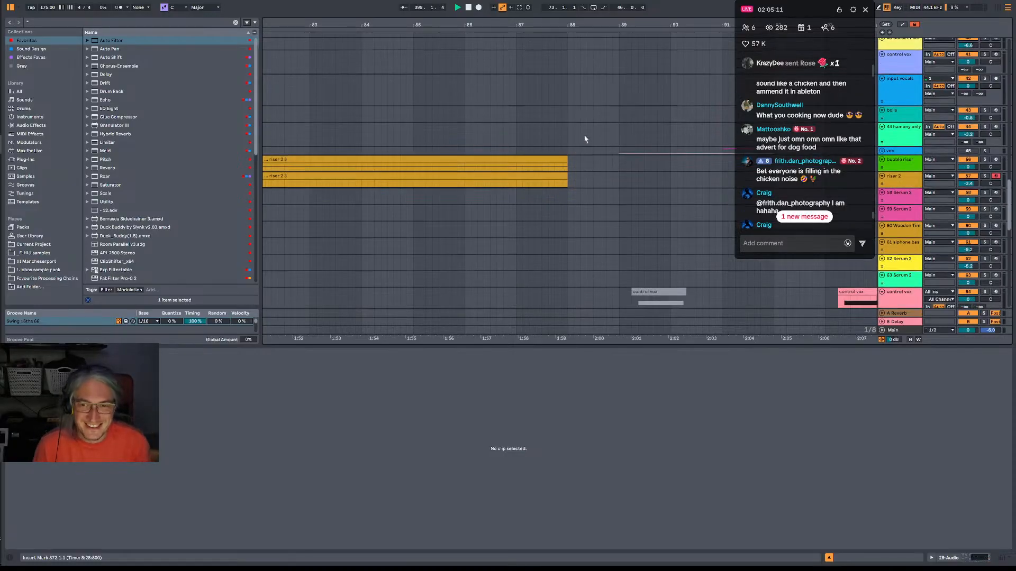
{"action": "left_click_drag", "start_coordinate": [543, 25], "coordinate": [641, 7]}
Play the arrangement from bar 77 to bar 93 to check the riser build-up into the main section.
{"action": "left_click", "coordinate": [478, 141]}
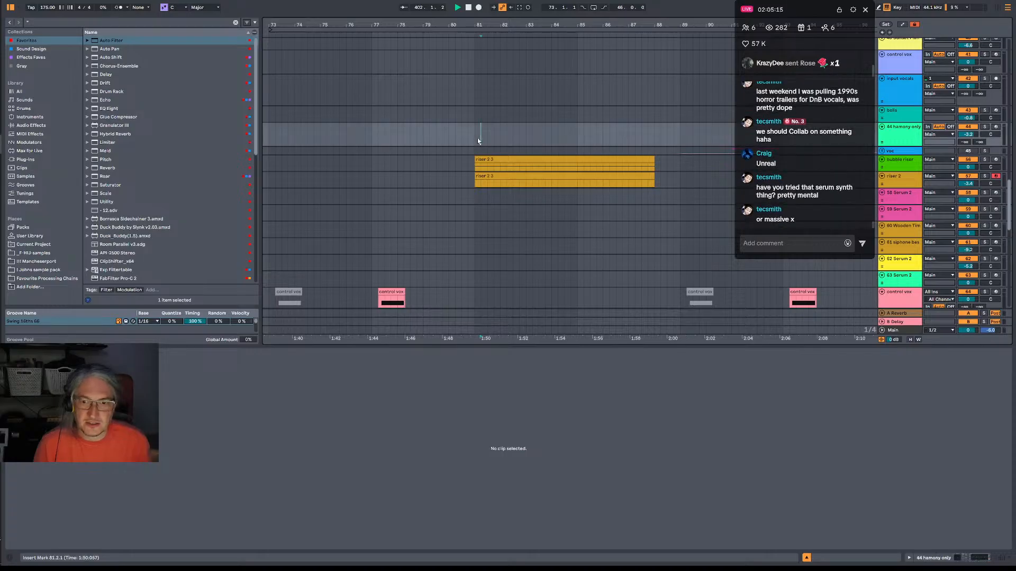
{"action": "left_click", "coordinate": [360, 143]}
{"action": "key", "text": "space"}
{"action": "left_click", "coordinate": [371, 143]}
{"action": "key", "text": "space"}
{"action": "key", "text": "space"}
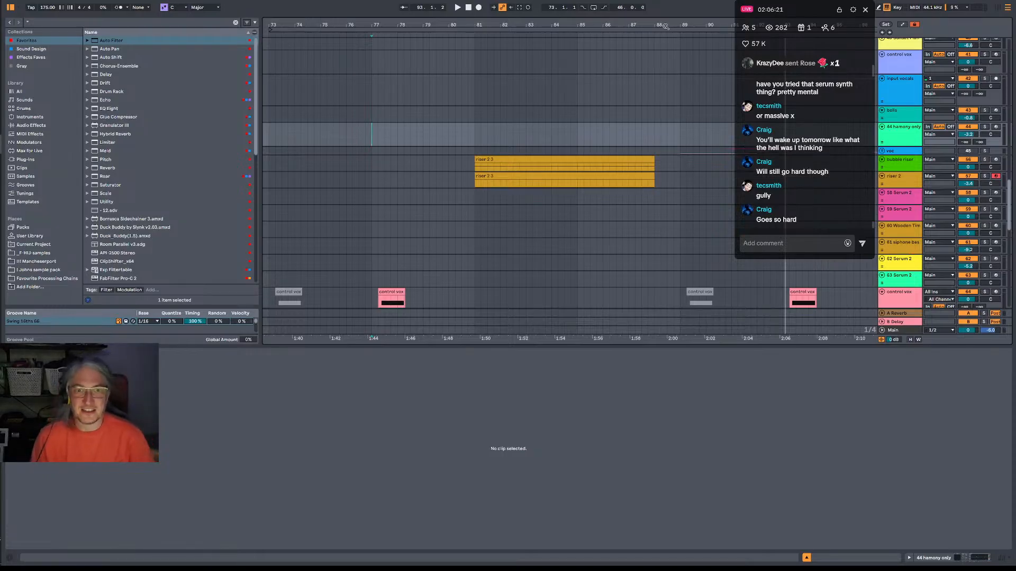
{"action": "left_click_drag", "start_coordinate": [665, 25], "coordinate": [620, 11]}
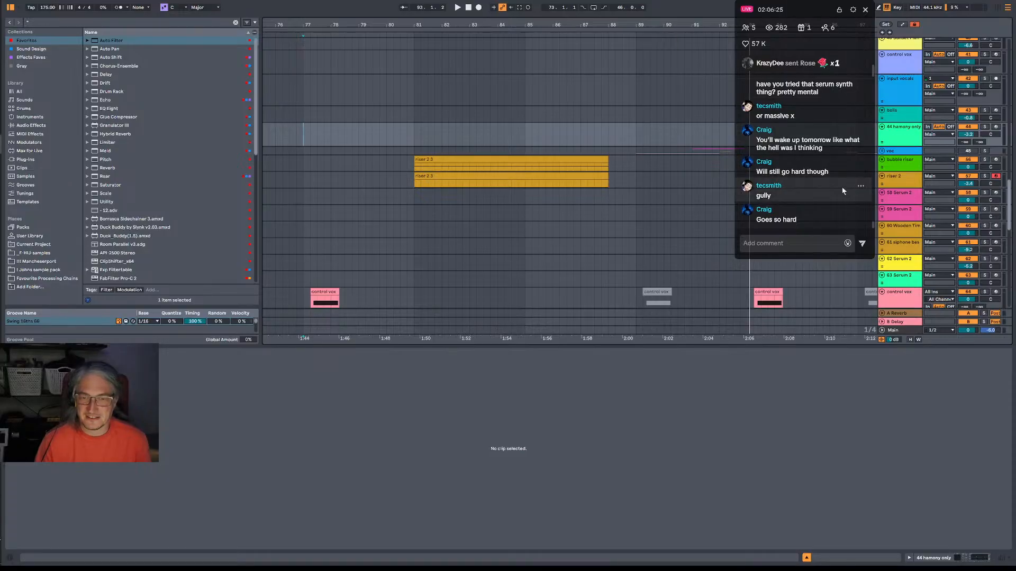
{"action": "scroll", "coordinate": [843, 190], "scroll_direction": "up", "scroll_amount": 1}
{"action": "scroll", "coordinate": [844, 190], "scroll_direction": "down", "scroll_amount": 2}
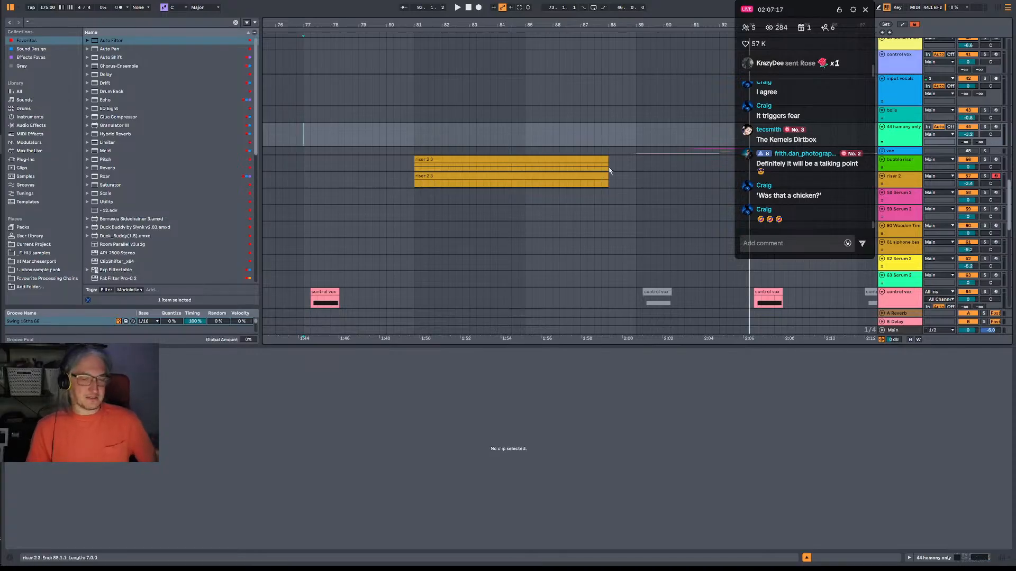
Select the contents of all tracks across the loop range from bar 73 to bar 119 and examine the riser 2 section.
{"action": "left_click_drag", "start_coordinate": [600, 24], "coordinate": [448, 12]}
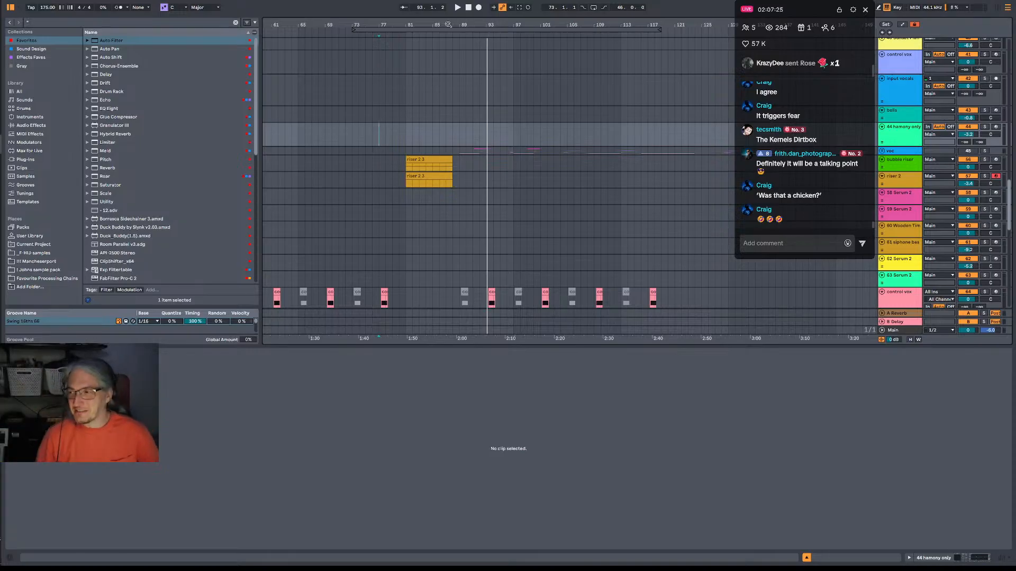
{"action": "left_click", "coordinate": [518, 28]}
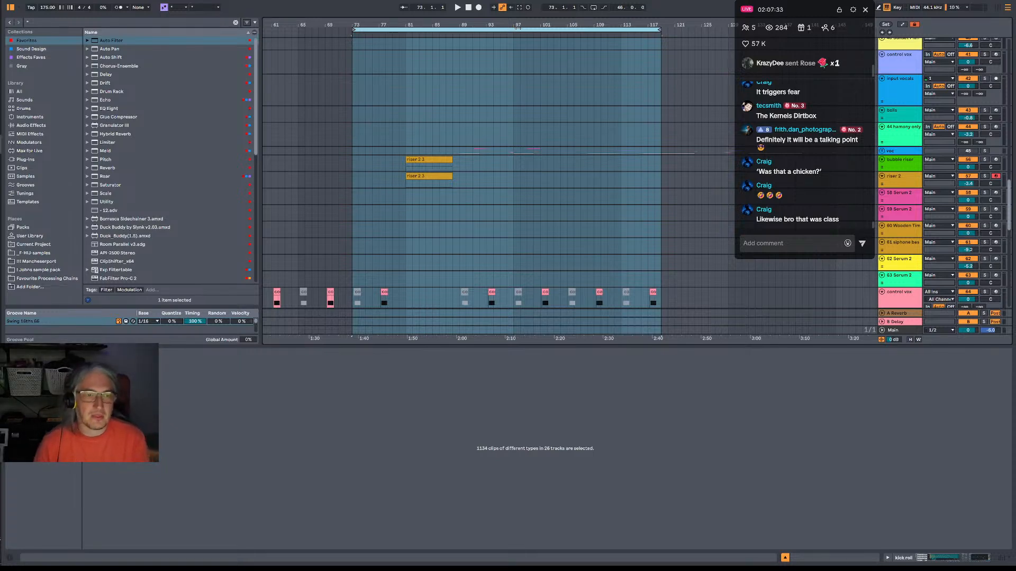
{"action": "left_click_drag", "start_coordinate": [490, 25], "coordinate": [491, 54]}
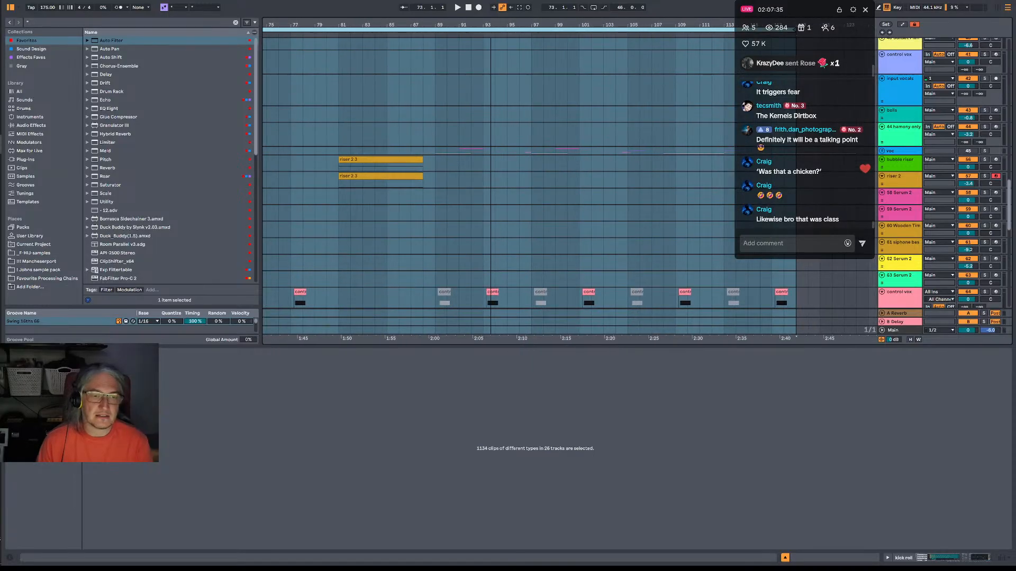
{"action": "left_click_drag", "start_coordinate": [424, 25], "coordinate": [426, 58]}
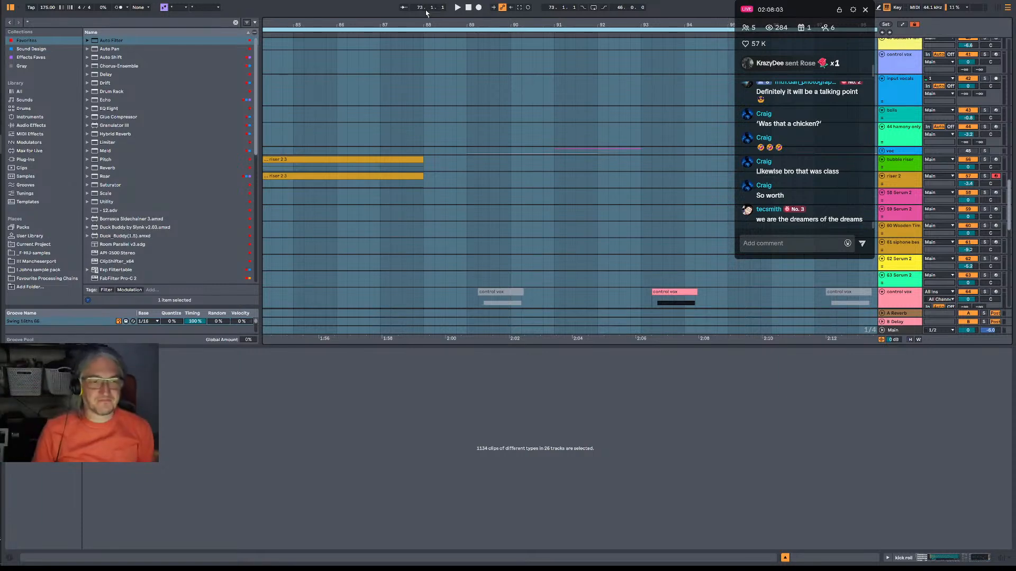
Select the BKAWWWWWWW clip on the 28 MIDI track from bar 87 to just before its end.
{"action": "left_click_drag", "start_coordinate": [443, 24], "coordinate": [443, 4]}
{"action": "scroll", "coordinate": [461, 132], "scroll_direction": "up", "scroll_amount": 5}
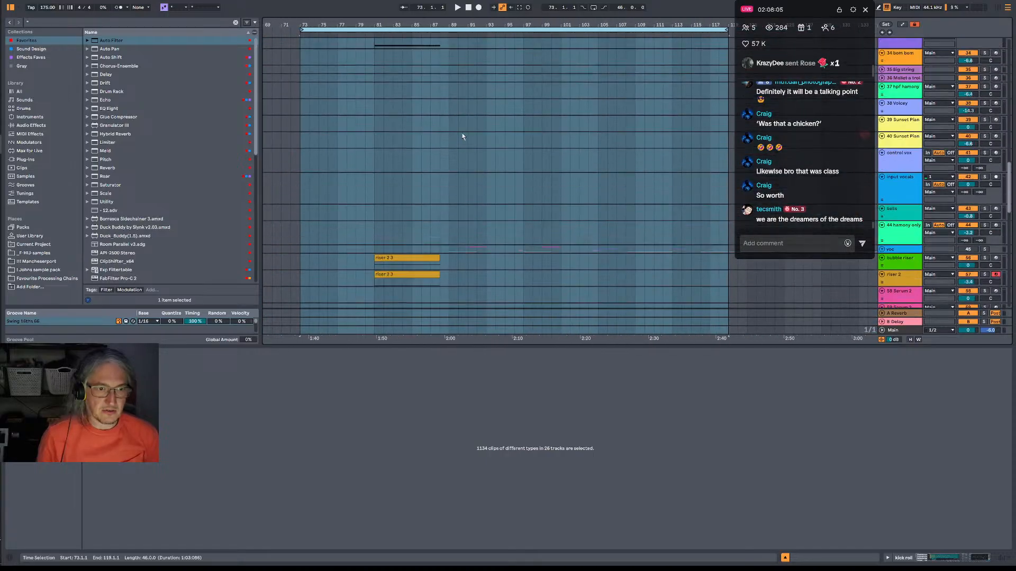
{"action": "scroll", "coordinate": [462, 132], "scroll_direction": "up", "scroll_amount": 5}
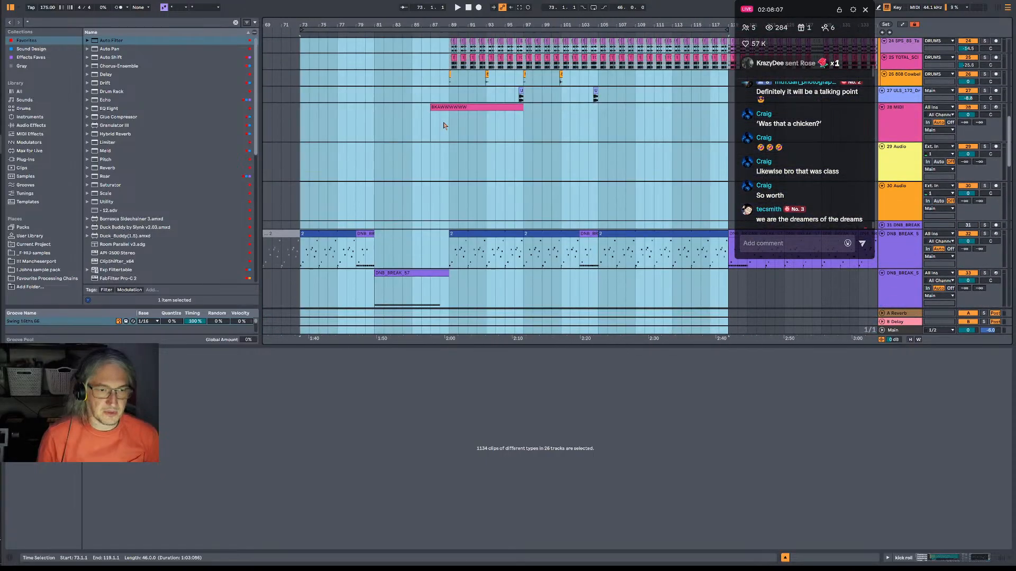
{"action": "left_click", "coordinate": [468, 106]}
{"action": "left_click", "coordinate": [434, 124]}
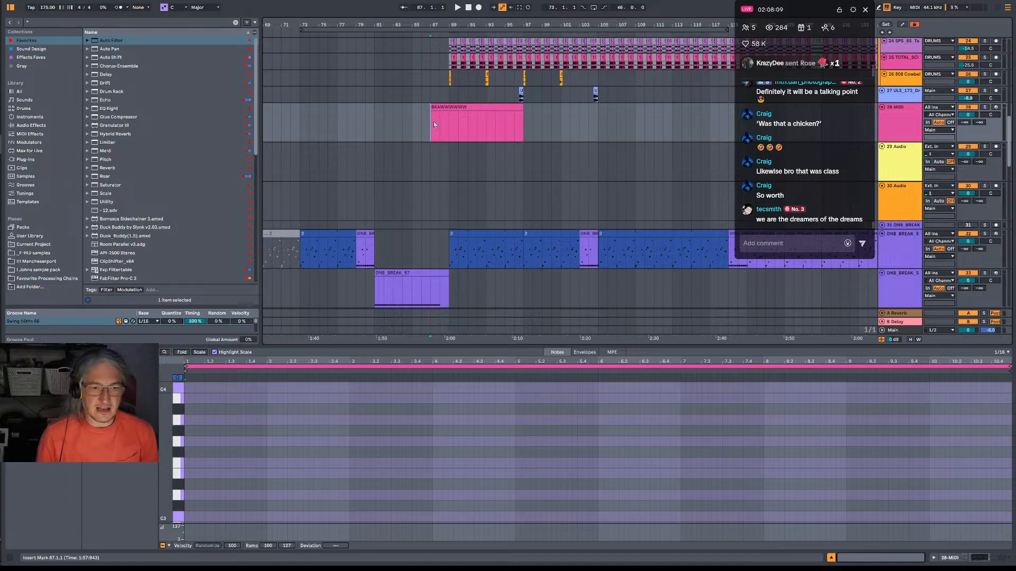
{"action": "left_click_drag", "start_coordinate": [433, 123], "coordinate": [514, 125]}
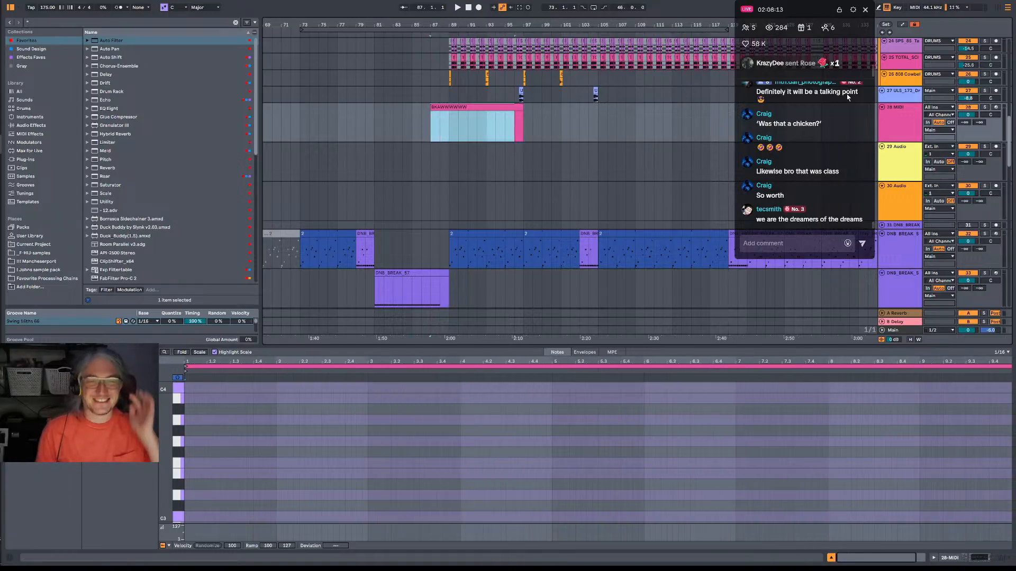
{"action": "left_click_drag", "start_coordinate": [596, 26], "coordinate": [555, 27]}
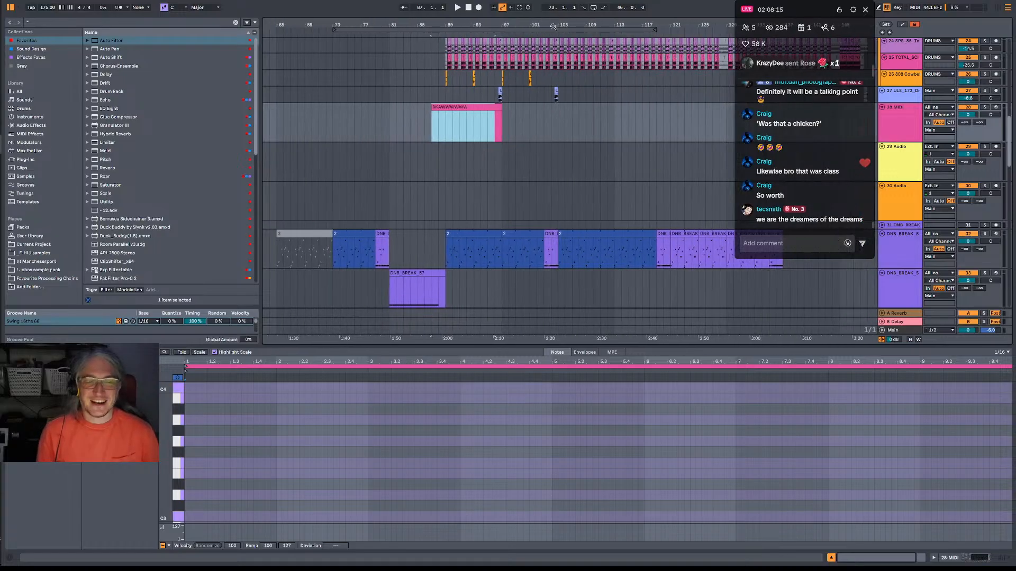
{"action": "key", "text": "alt+Tab"}
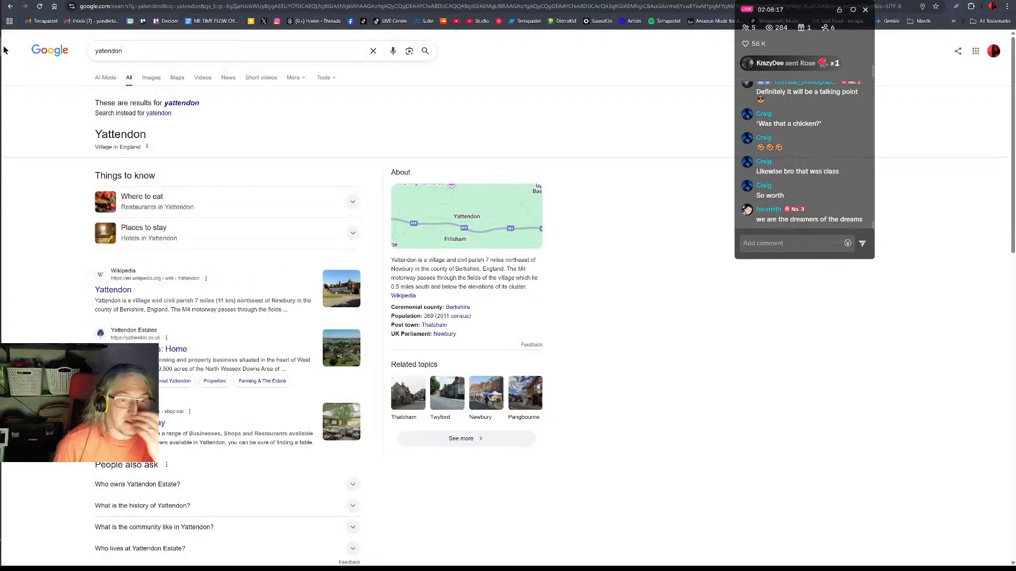
{"action": "key", "text": "alt+Tab"}
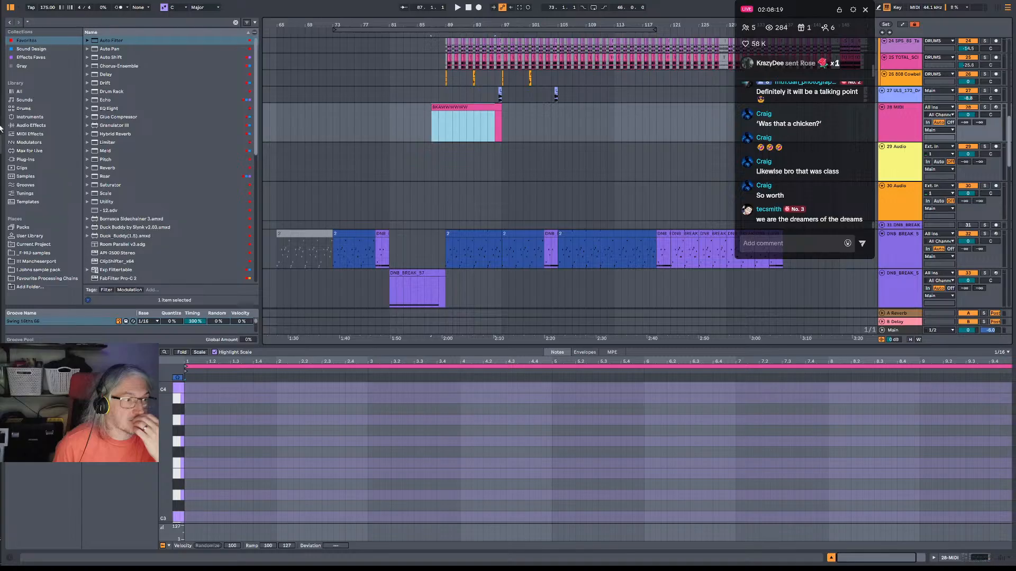
{"action": "mouse_move", "coordinate": [57, 122]}
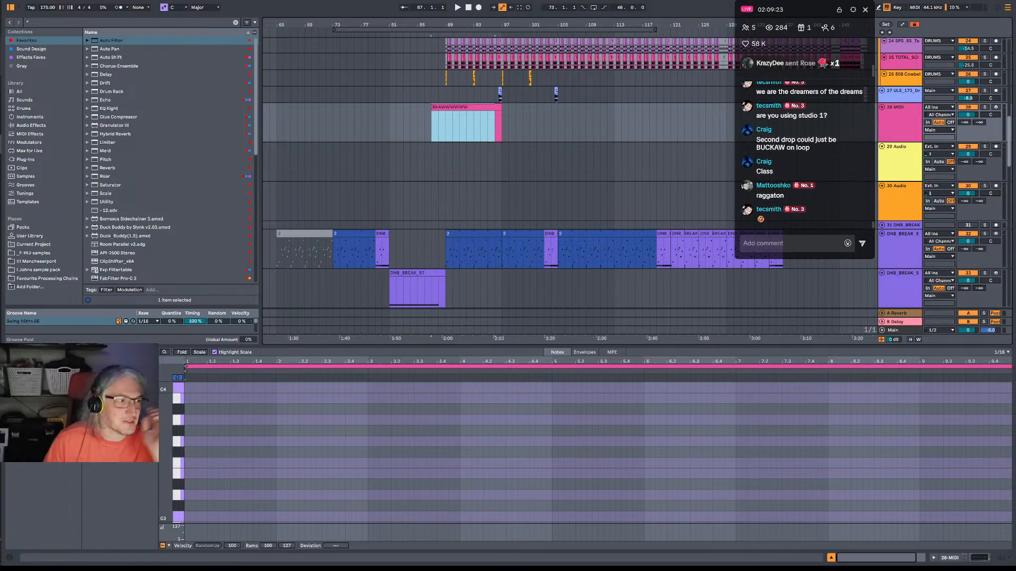
Switch to OneCommander, play Consequence Num Num_12.flac from NEXLEV's 34 meme and bass release folder, and lower foobar2000's playback volume.
{"action": "key", "text": "alt+Tab"}
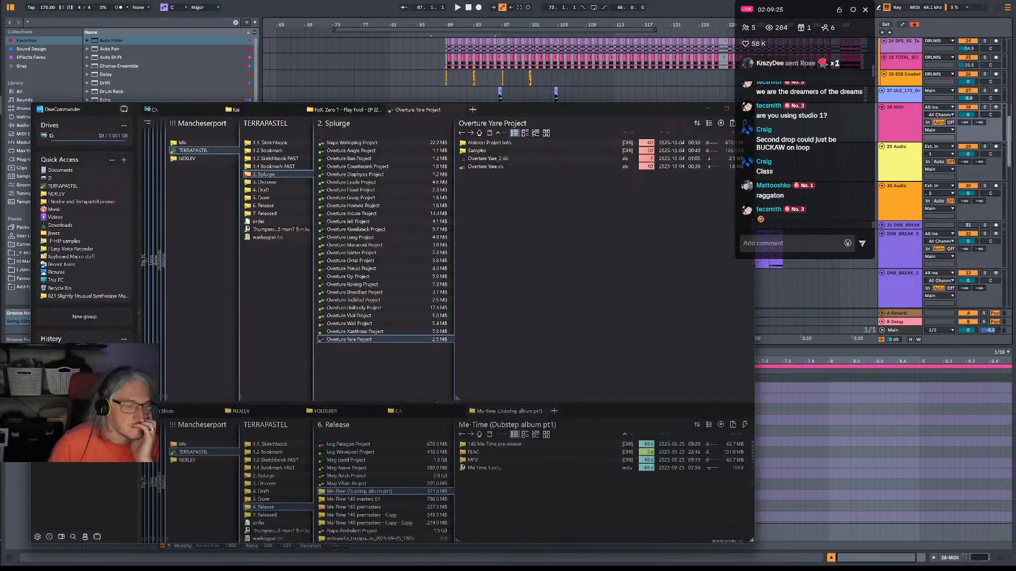
{"action": "left_click", "coordinate": [190, 158]}
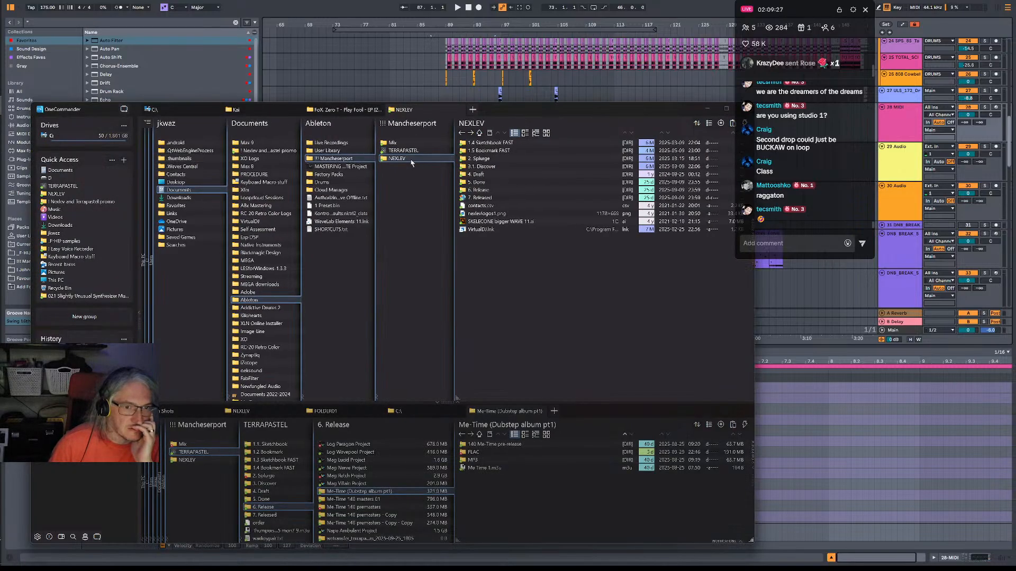
{"action": "left_click", "coordinate": [493, 191]}
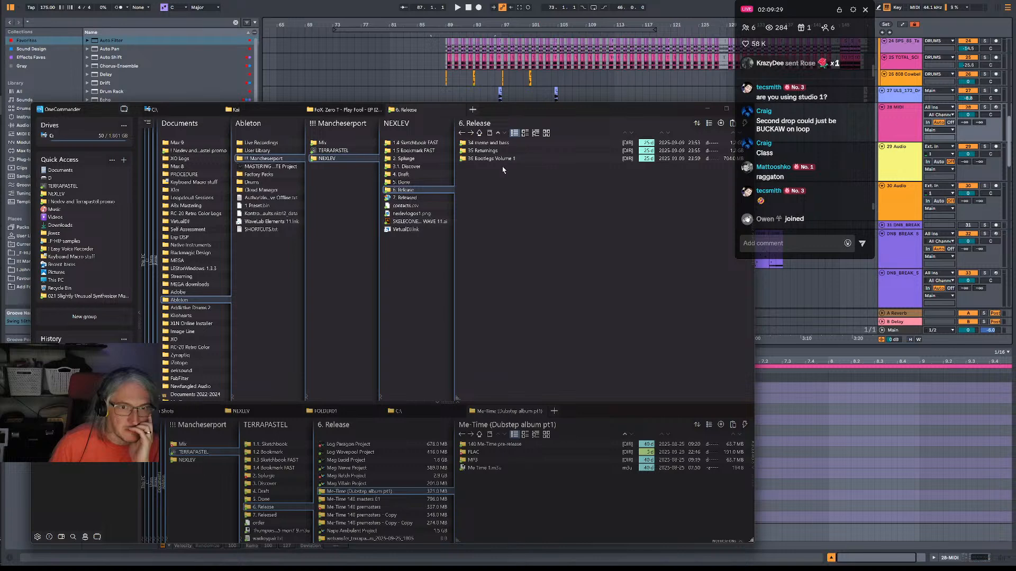
{"action": "left_click", "coordinate": [492, 143]}
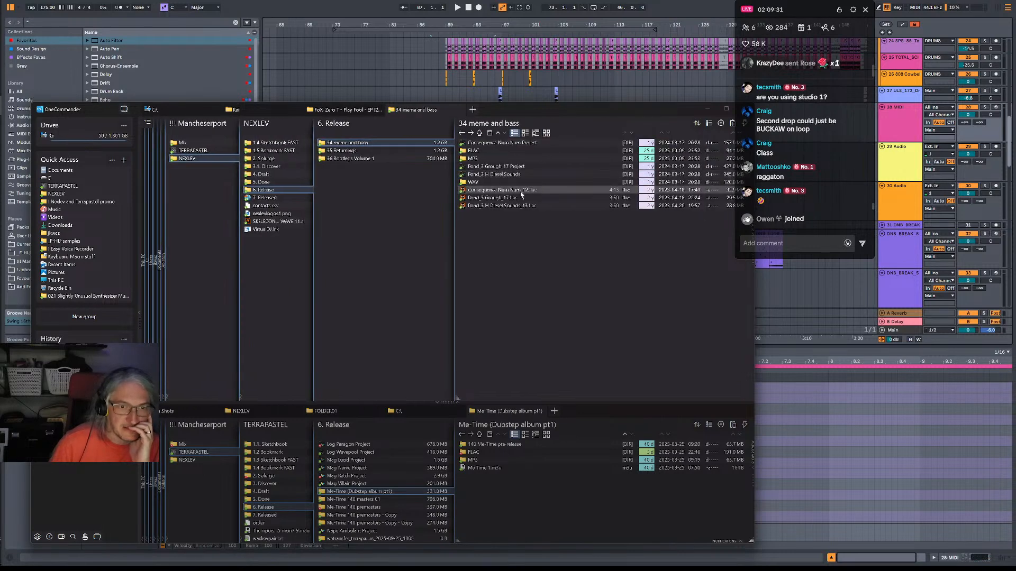
{"action": "double_click", "coordinate": [503, 190]}
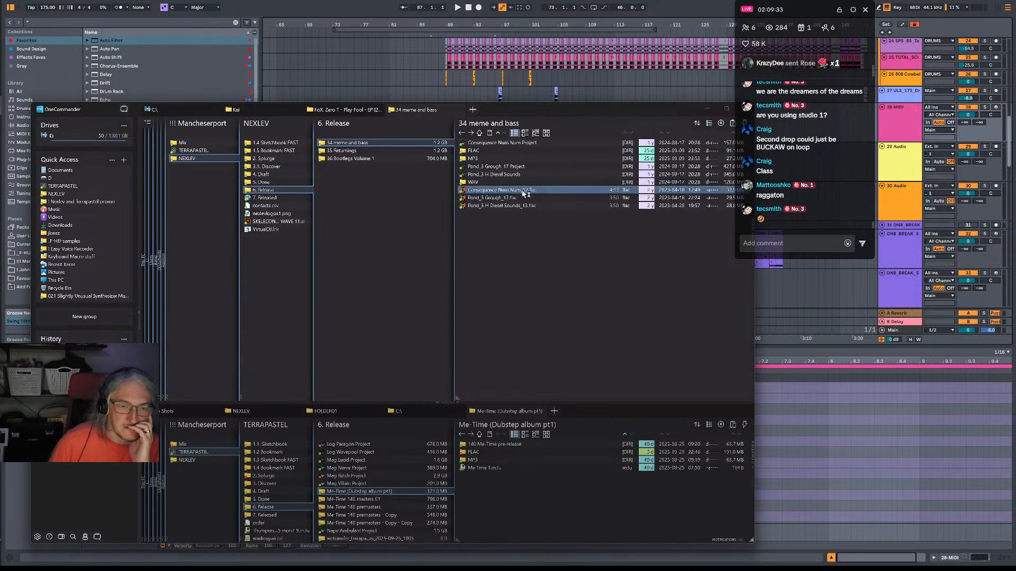
{"action": "left_click_drag", "start_coordinate": [583, 247], "coordinate": [578, 249]}
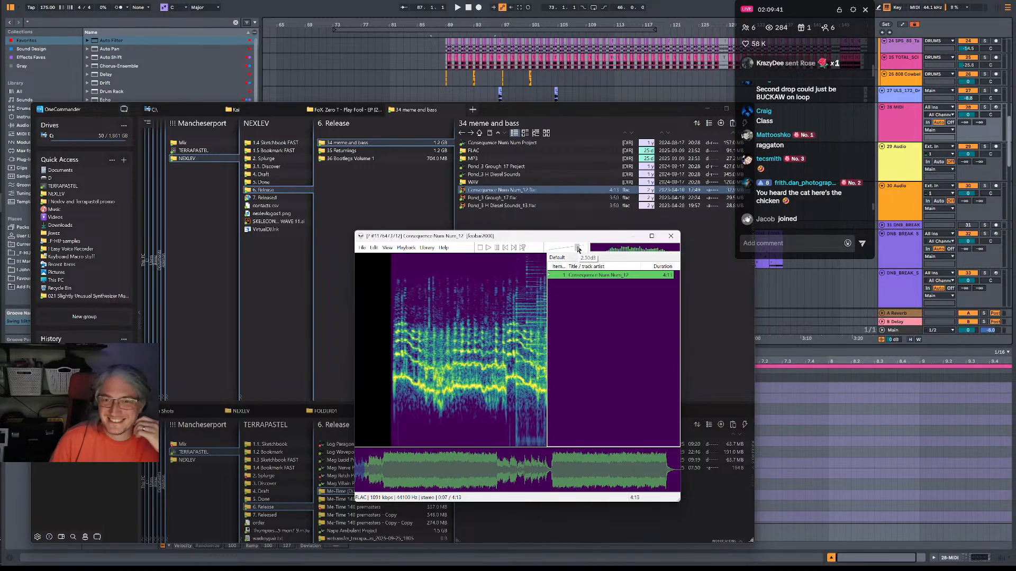
{"action": "left_click_drag", "start_coordinate": [578, 249], "coordinate": [574, 250]}
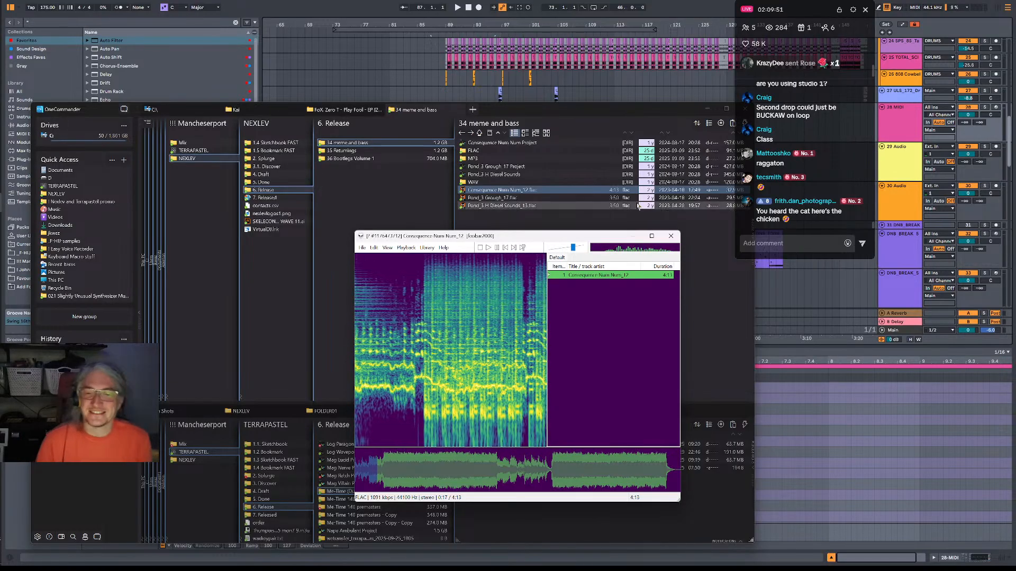
{"action": "left_click", "coordinate": [555, 4]}
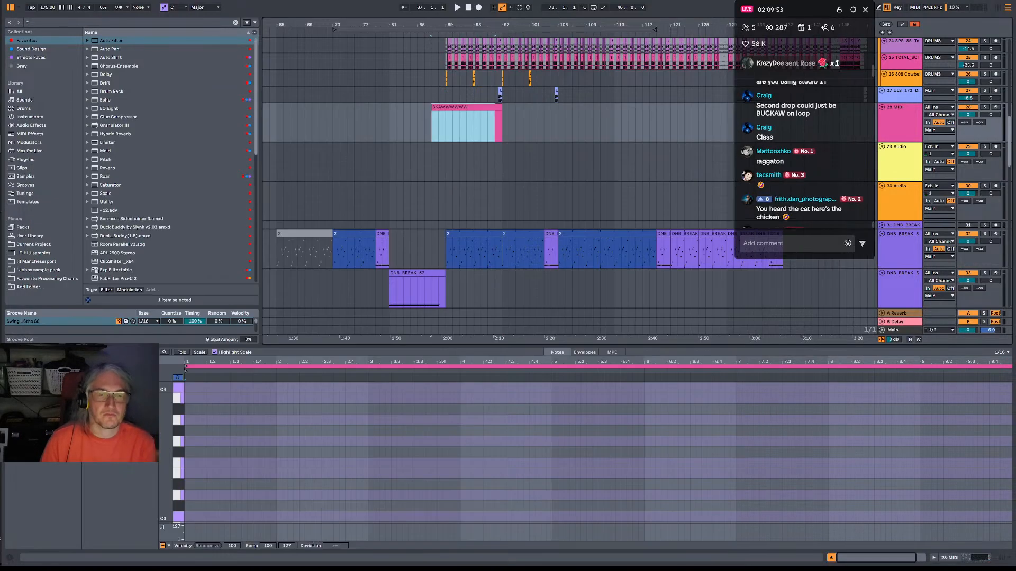
Select the loop range from bar 73 to bar 119 and open the audio export settings for it.
{"action": "left_click_drag", "start_coordinate": [567, 26], "coordinate": [570, 18]}
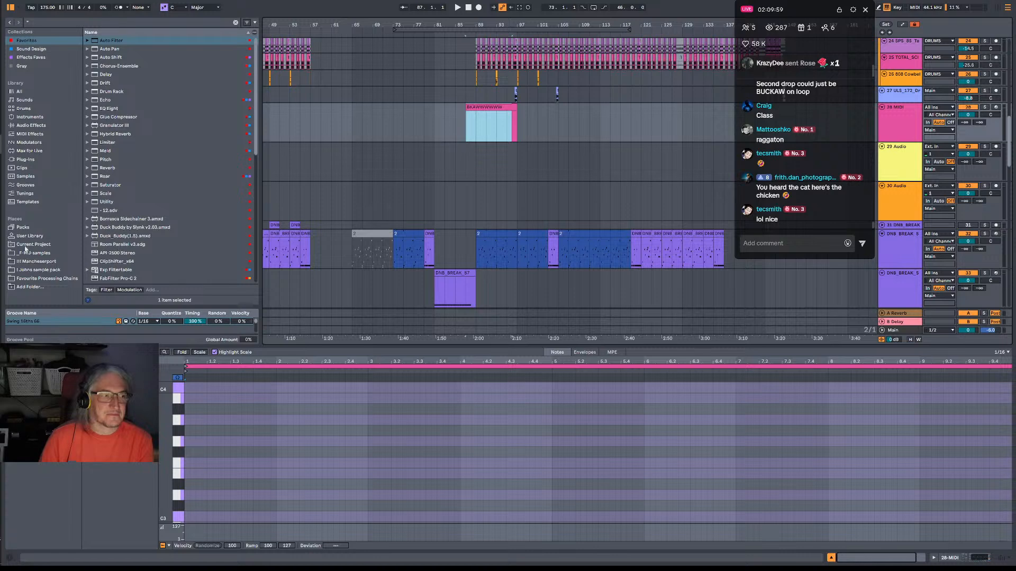
{"action": "key", "text": "alt+Tab"}
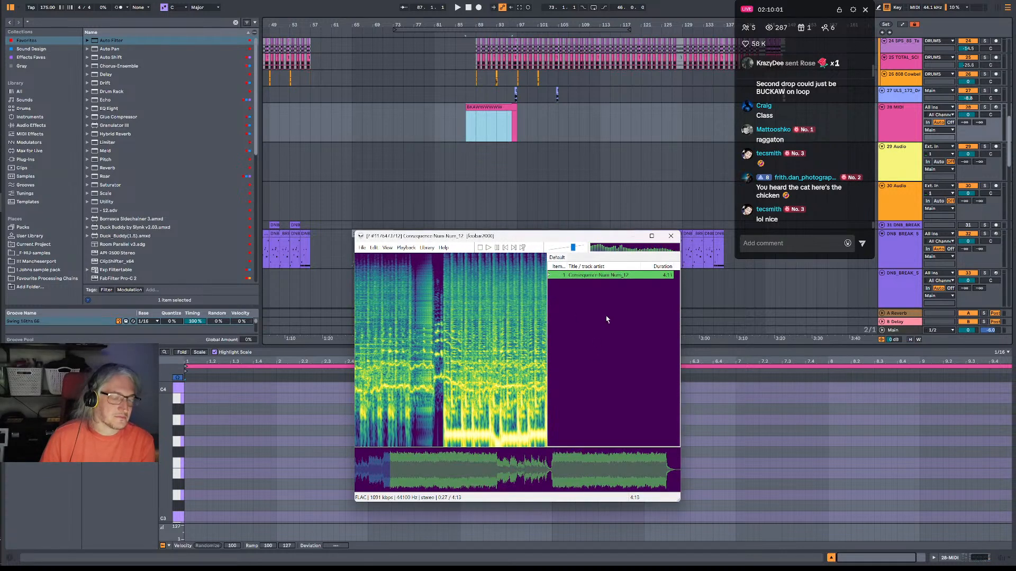
{"action": "left_click", "coordinate": [618, 31]}
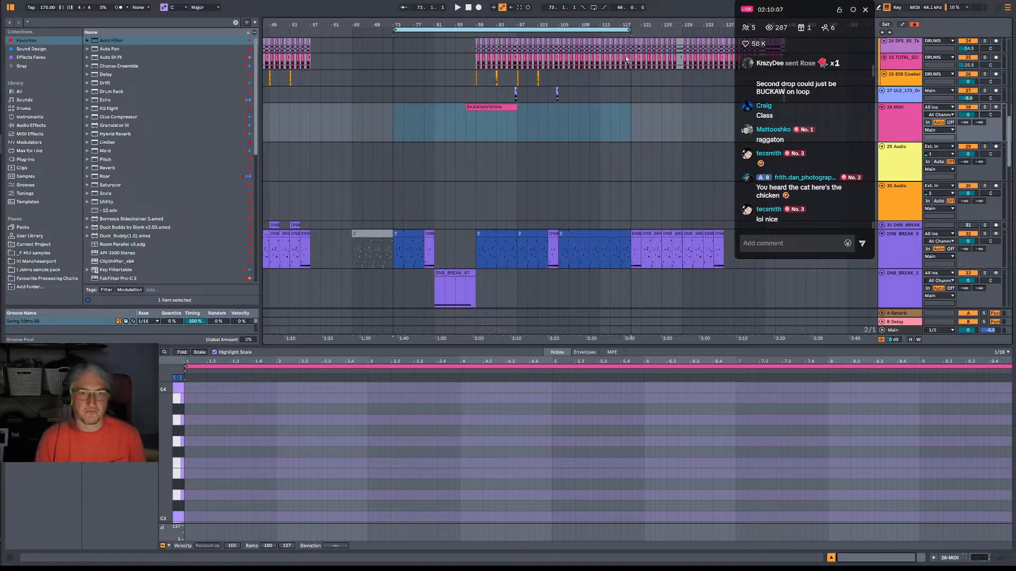
{"action": "key", "text": "ctrl+shift+s"}
{"action": "key", "text": "Escape"}
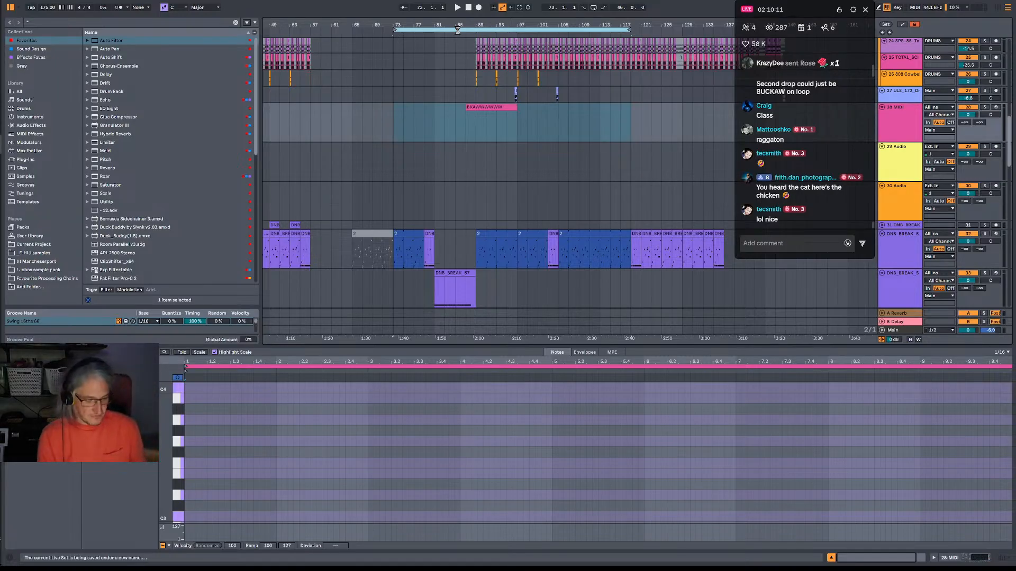
{"action": "key", "text": "ctrl+shift+r"}
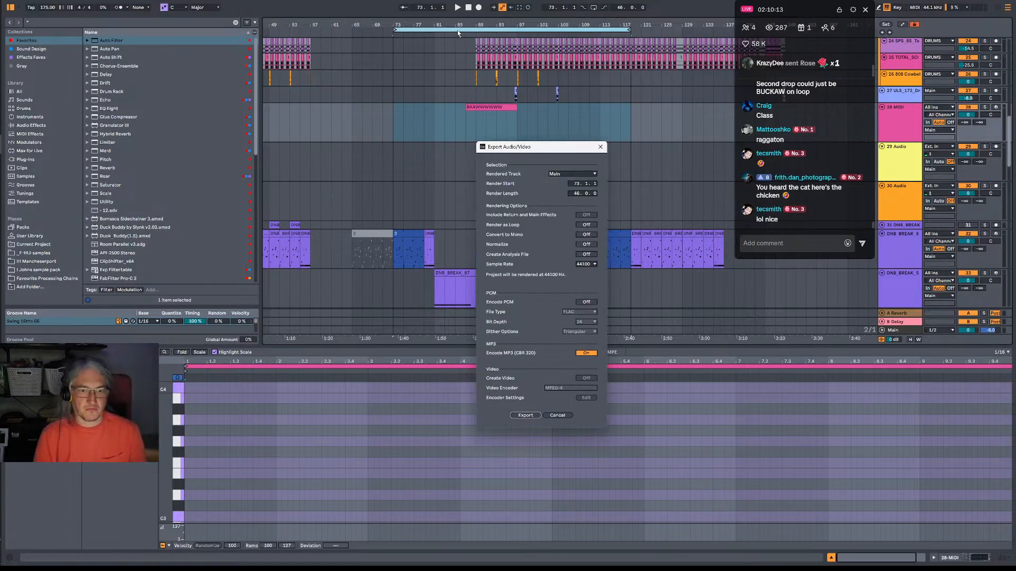
Export the selected range as an MP3 into the Overture Yare Project folder under 2. Splurge.
{"action": "left_click", "coordinate": [536, 415]}
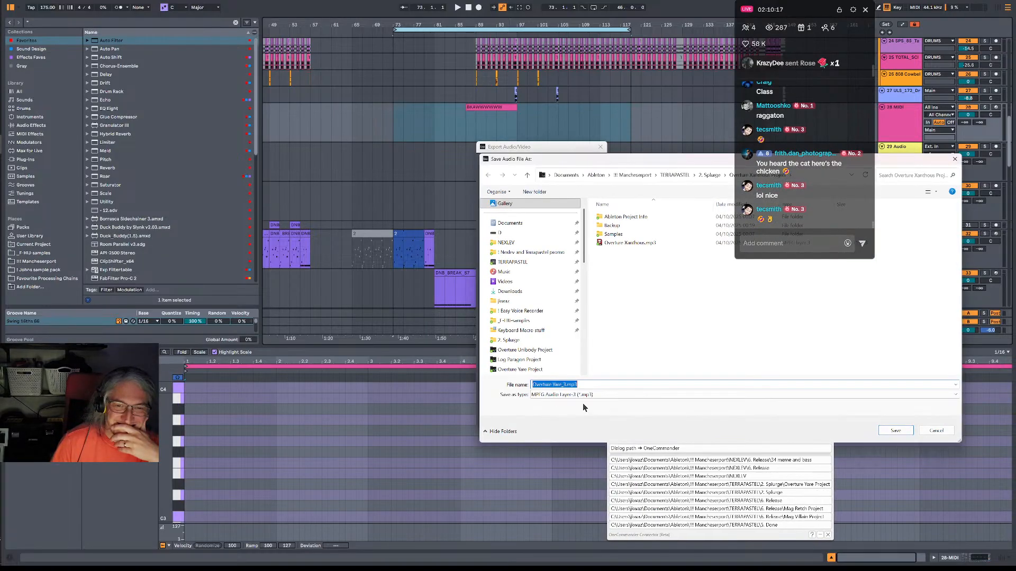
{"action": "left_click_drag", "start_coordinate": [668, 165], "coordinate": [479, 155]}
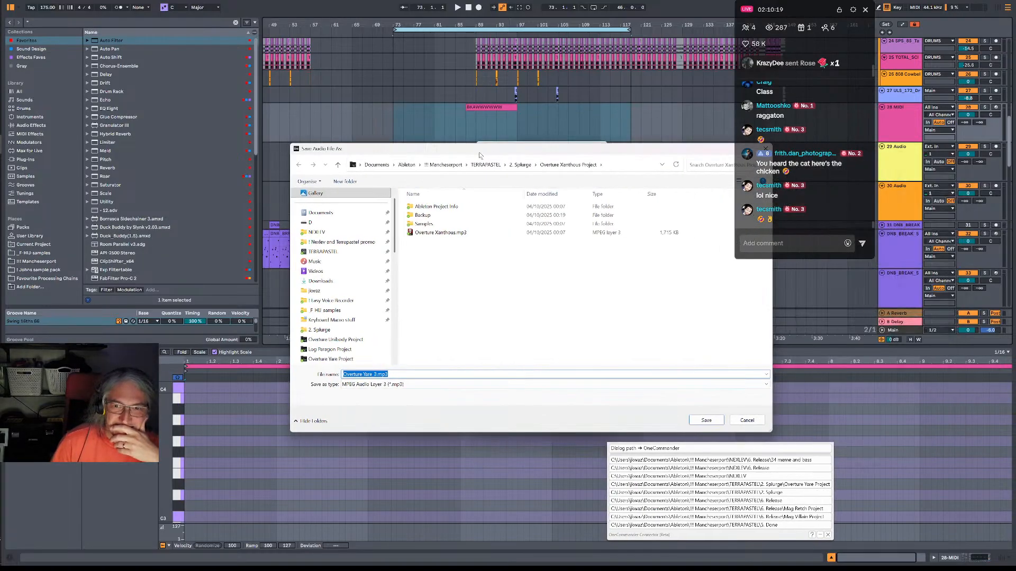
{"action": "left_click", "coordinate": [521, 164]}
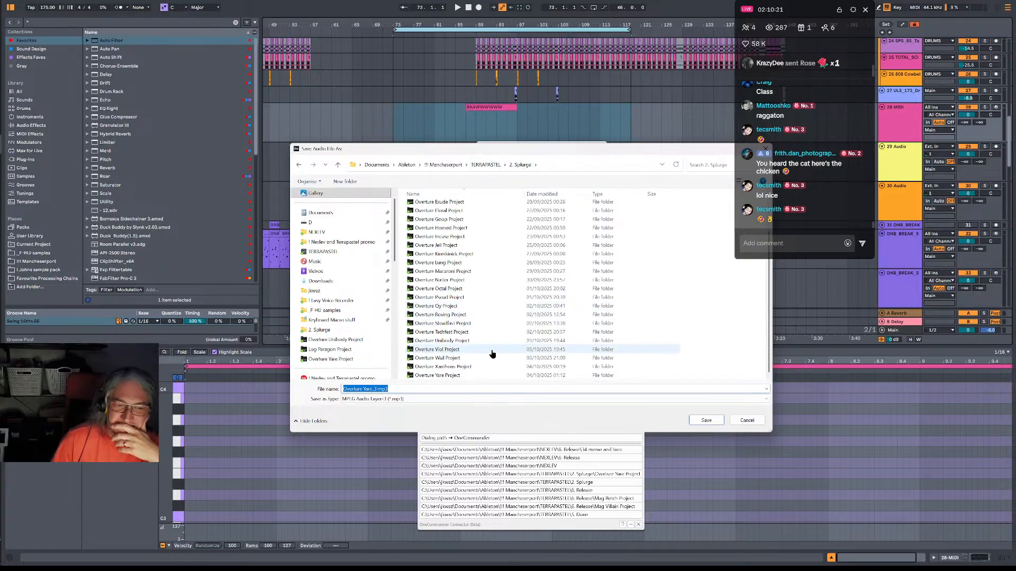
{"action": "double_click", "coordinate": [437, 375]}
{"action": "left_click", "coordinate": [706, 420]}
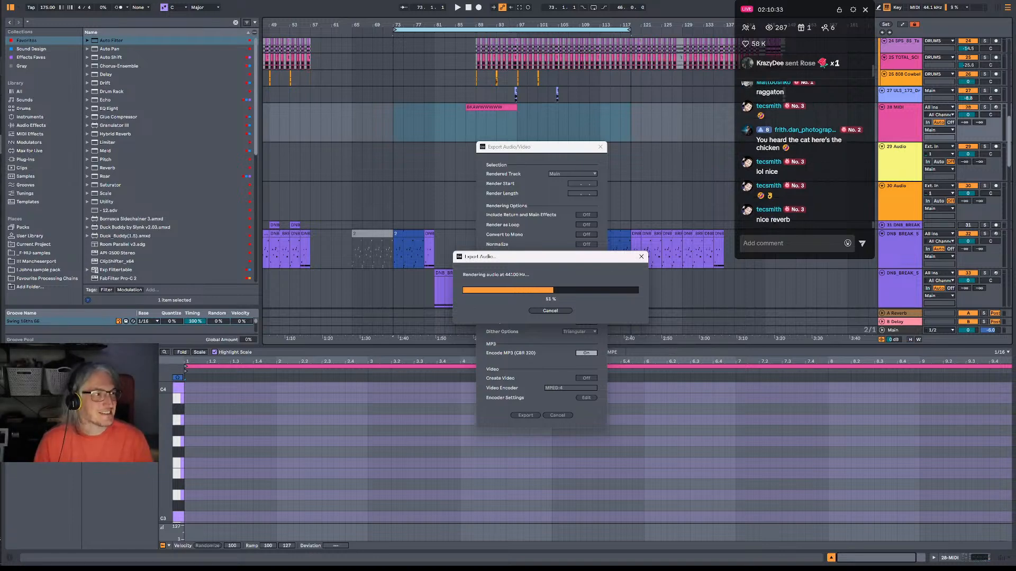
Switch to foobar2000 and stop playback of Consequence Num Num_12.
{"action": "key", "text": "alt+Tab"}
{"action": "key", "text": "alt+Tab"}
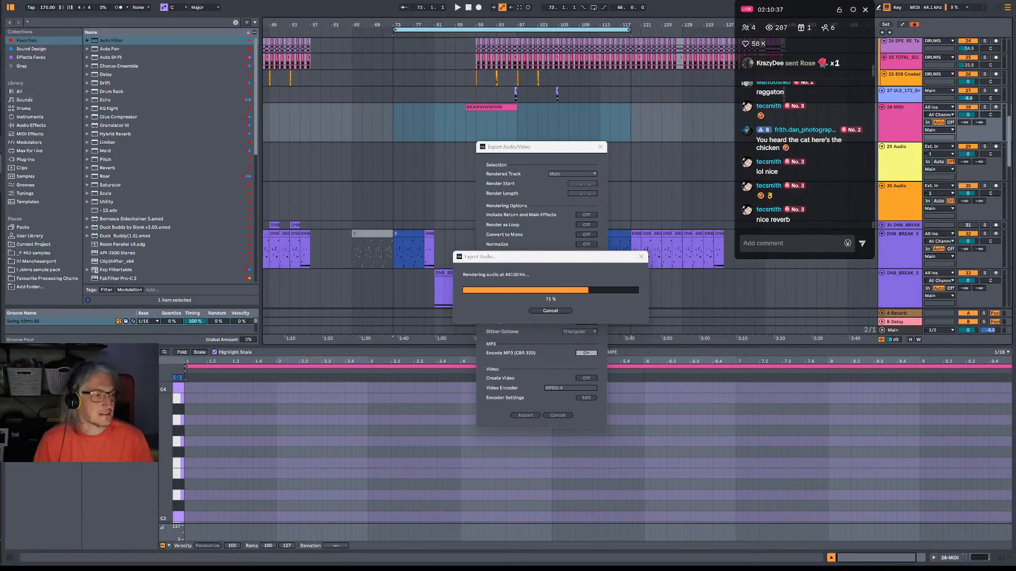
{"action": "key", "text": "alt+Tab"}
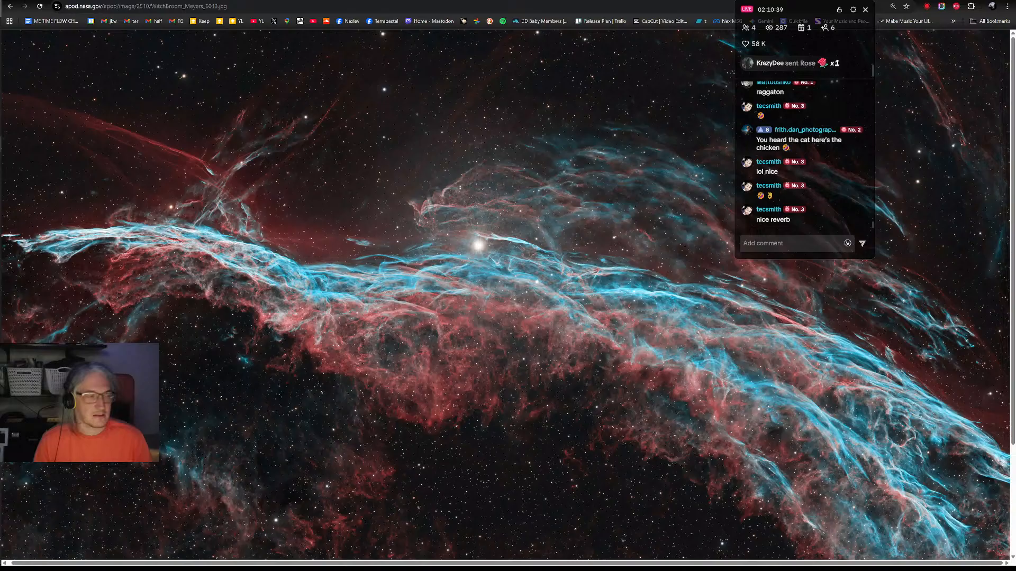
{"action": "key", "text": "alt+Tab"}
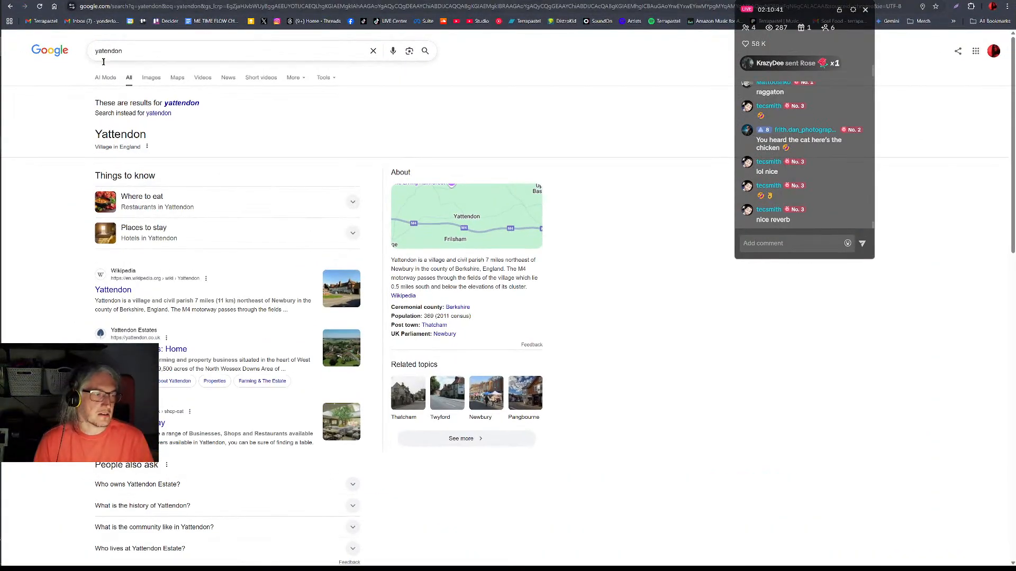
{"action": "key", "text": "alt+Tab"}
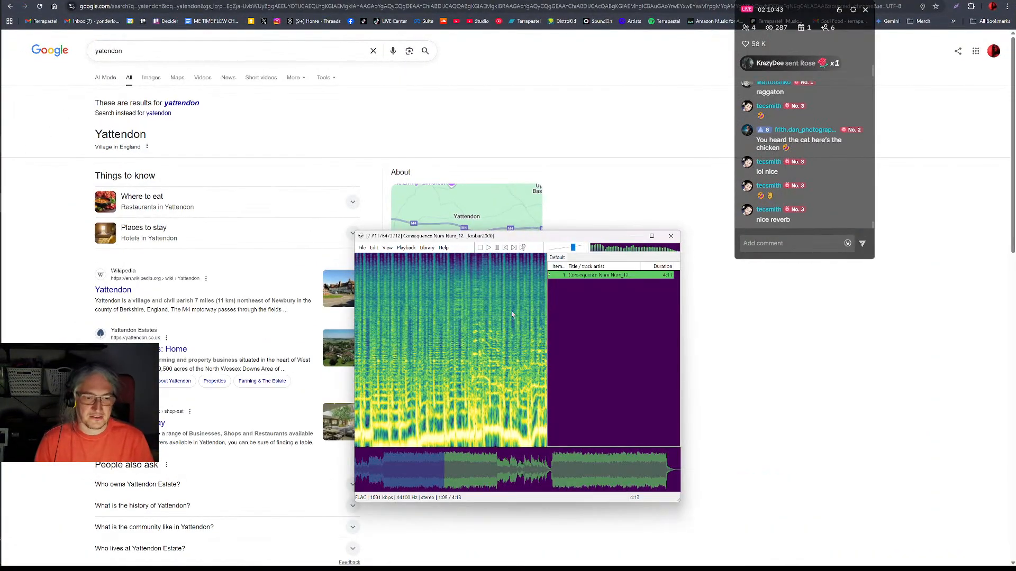
{"action": "left_click", "coordinate": [481, 248]}
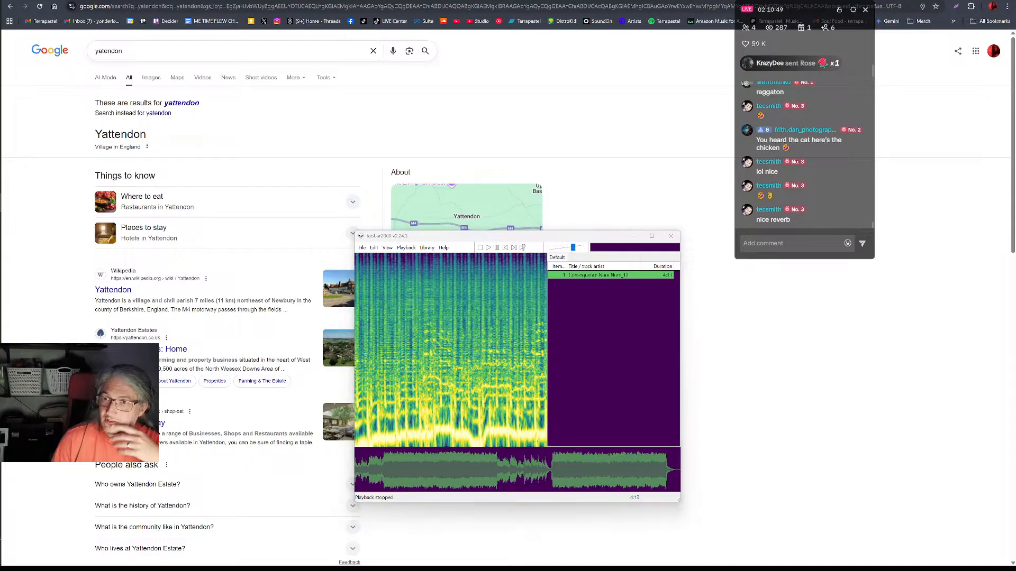
{"action": "left_click", "coordinate": [942, 0]}
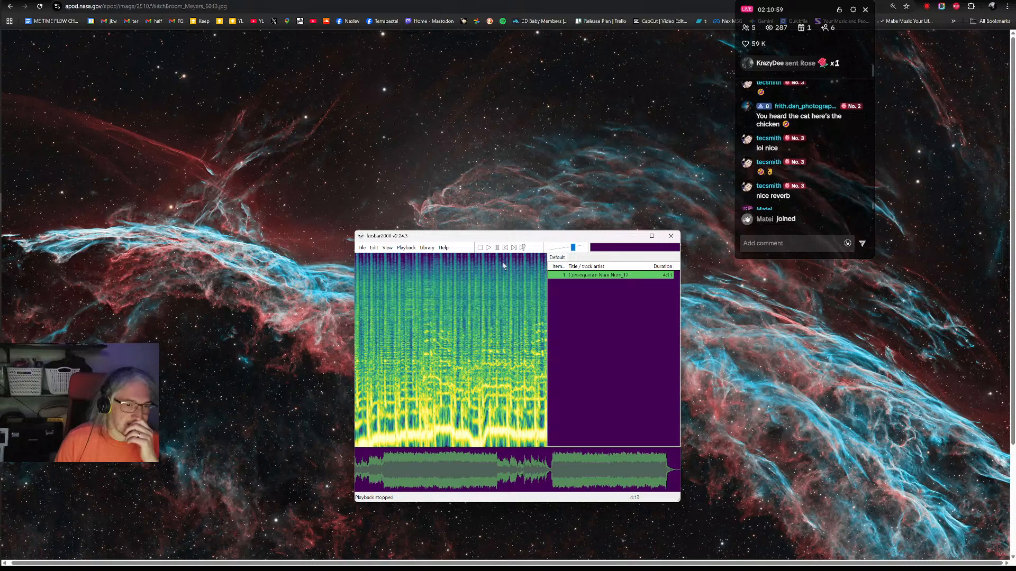
Switch back to the Overture Yare arrangement in Ableton Live, leaving the foobar2000 and browser windows behind.
{"action": "left_click_drag", "start_coordinate": [539, 236], "coordinate": [533, 158]}
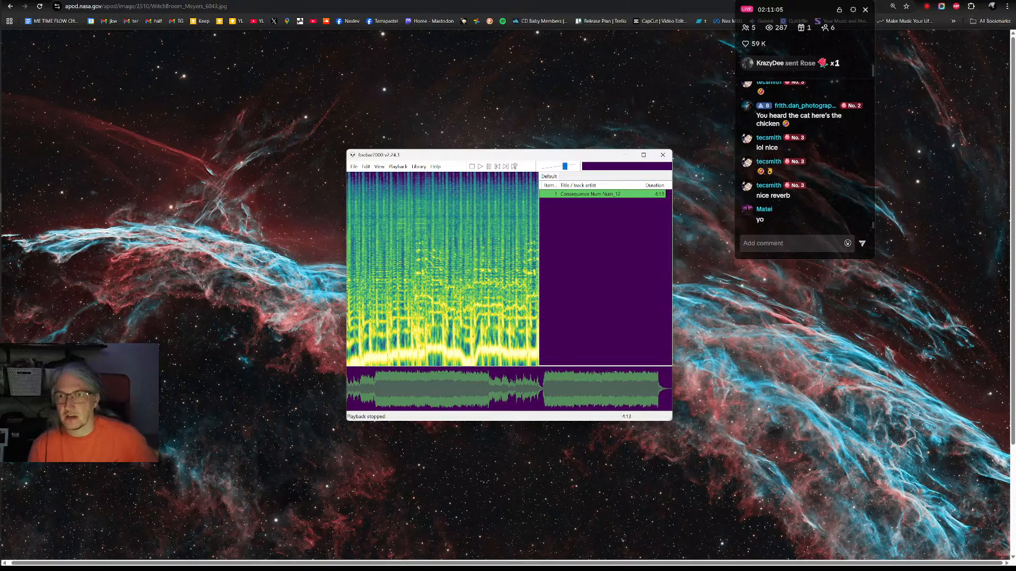
{"action": "left_click", "coordinate": [970, 0]}
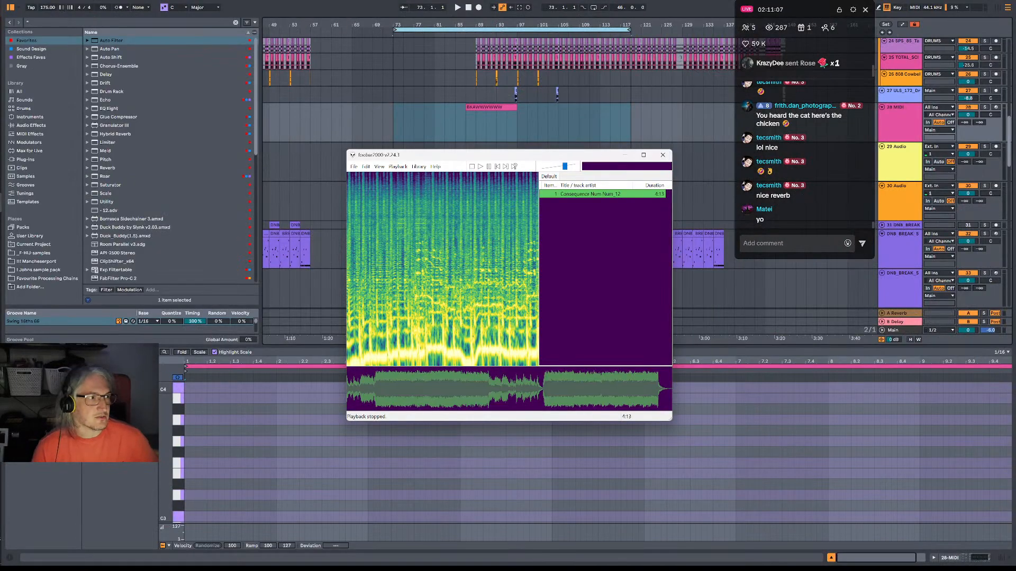
{"action": "key", "text": "alt+Tab"}
{"action": "key", "text": "alt+Tab"}
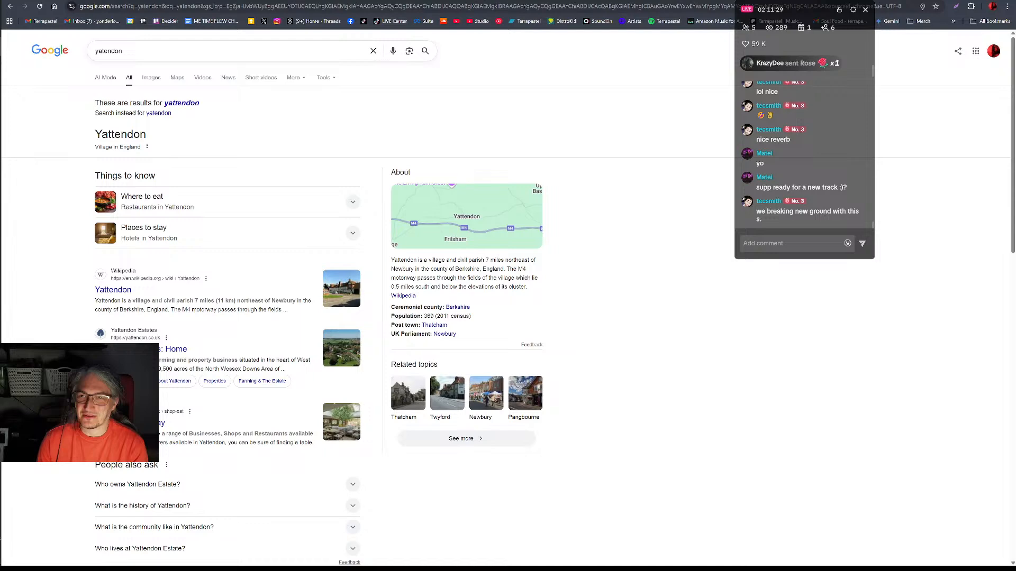
{"action": "key", "text": "alt+Tab"}
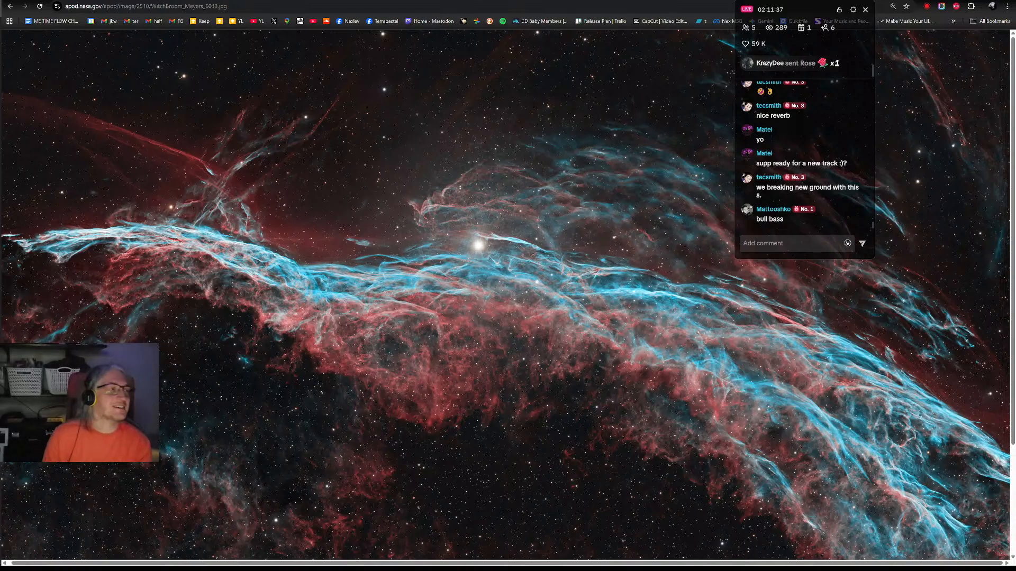
{"action": "key", "text": "alt+Tab"}
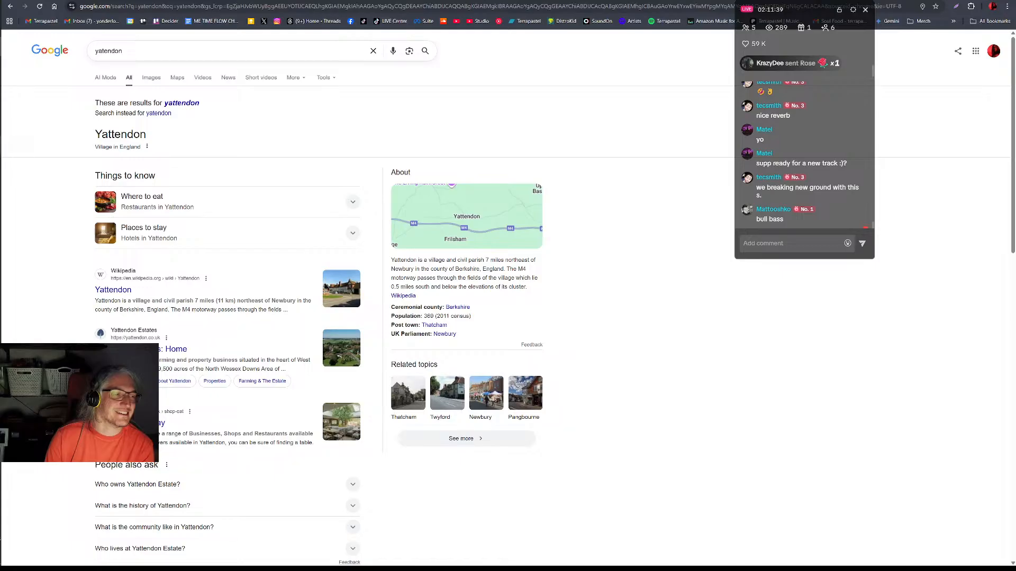
{"action": "key", "text": "alt+Tab"}
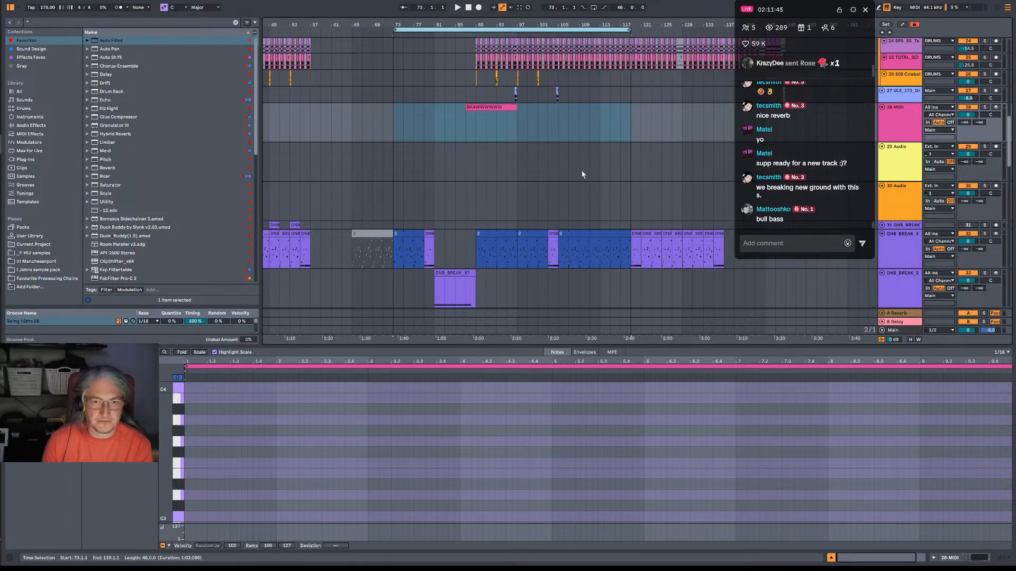
Play the arrangement from bar 81 and move the insert mark to bar 73 to hear the section's start.
{"action": "left_click", "coordinate": [483, 217]}
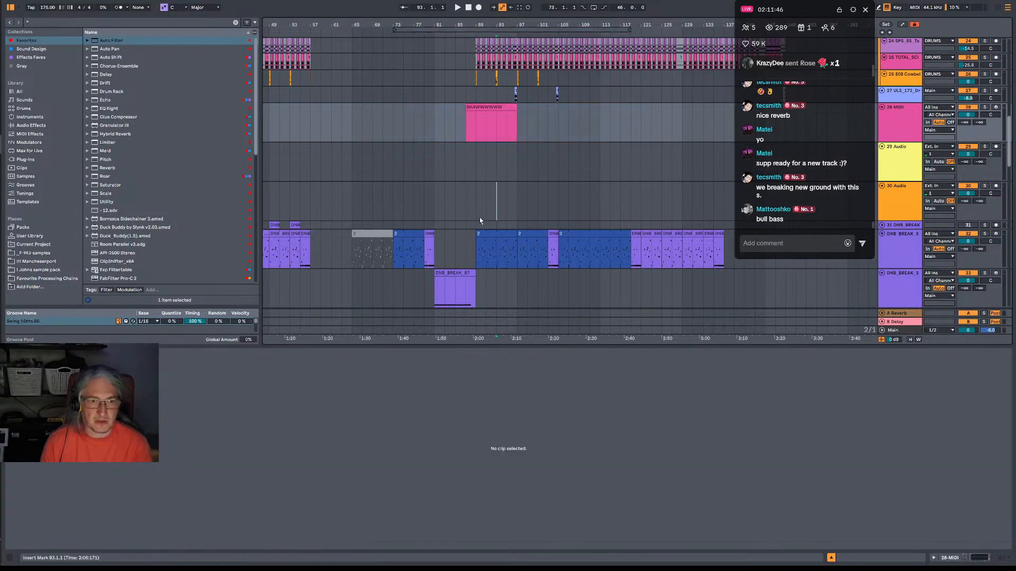
{"action": "left_click", "coordinate": [437, 208]}
{"action": "key", "text": "space"}
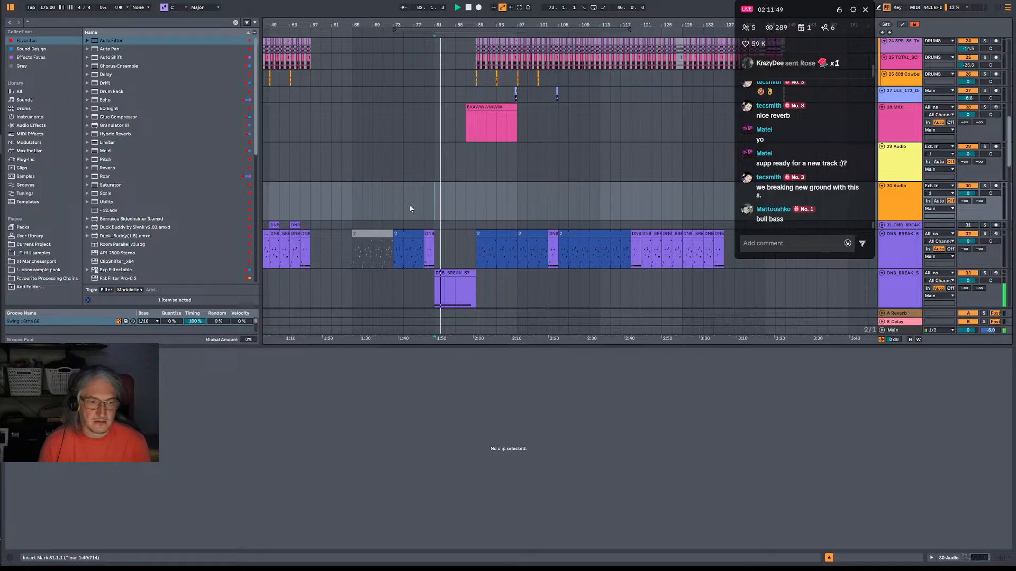
{"action": "left_click", "coordinate": [393, 207]}
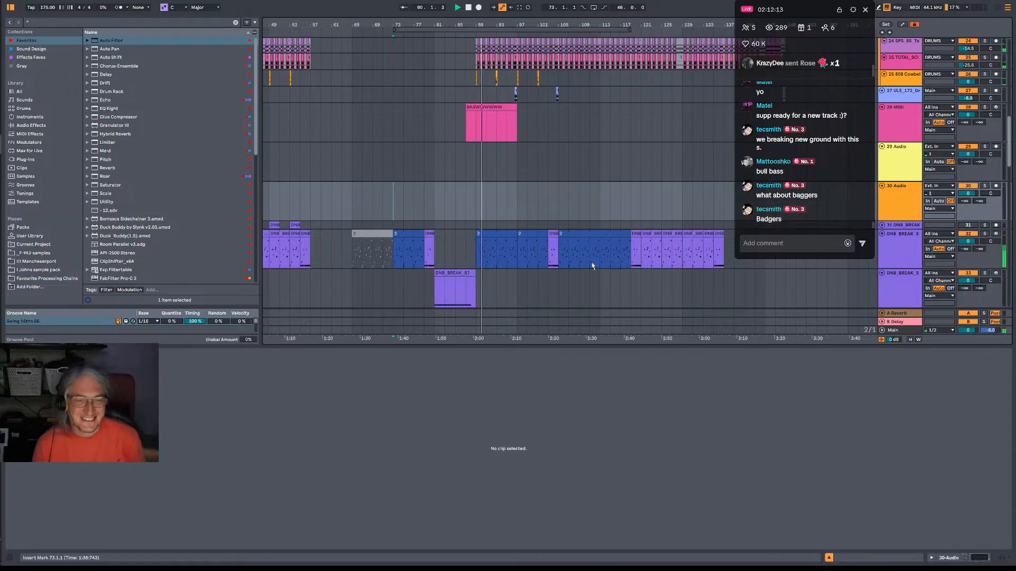
Play the end of the DNB_BREAK_57 build-up from 87.4.1 into the drop and stop playback.
{"action": "scroll", "coordinate": [474, 301], "scroll_direction": "up", "scroll_amount": 6, "text": "ctrl"}
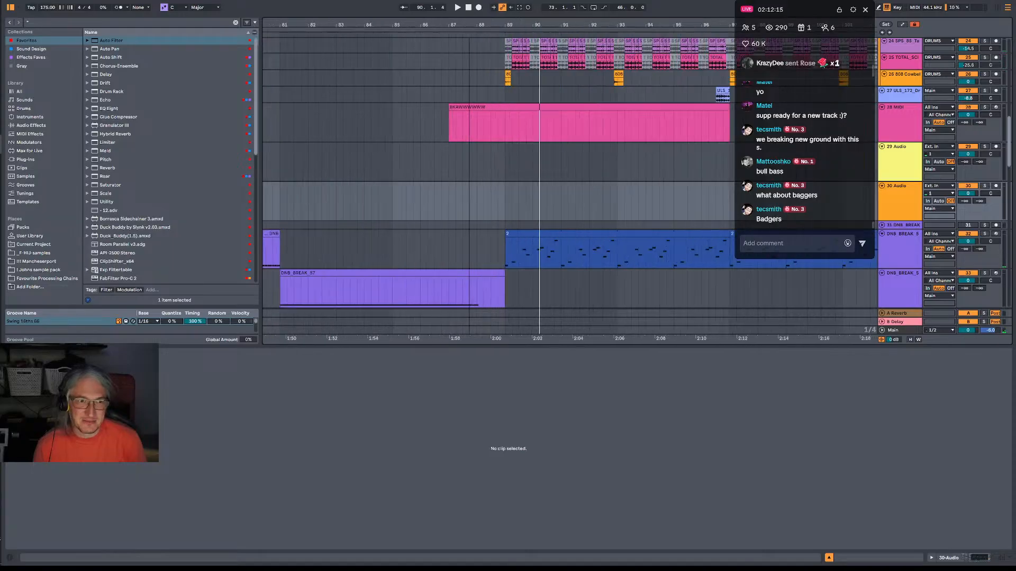
{"action": "left_click", "coordinate": [474, 303]}
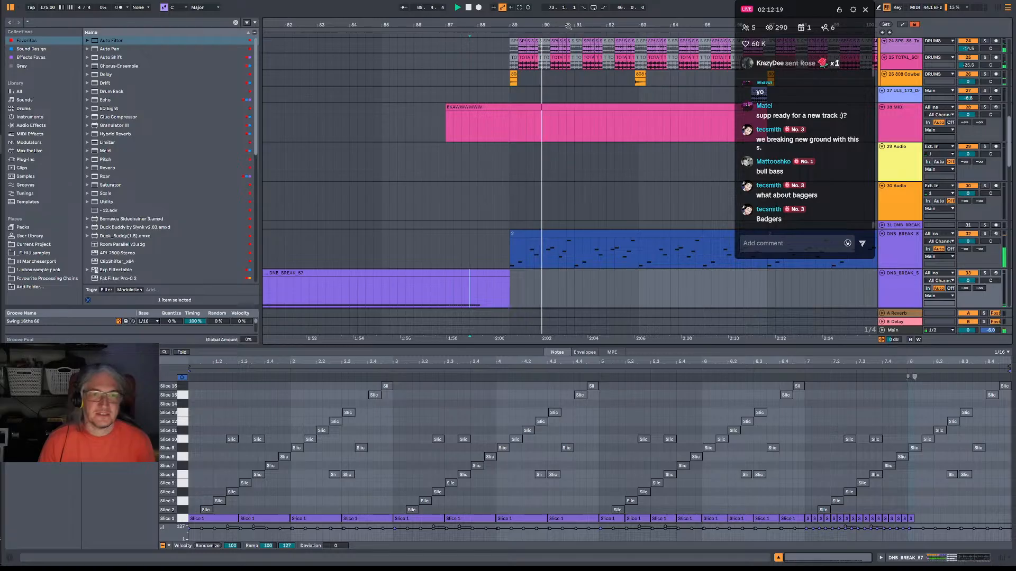
{"action": "scroll", "coordinate": [568, 24], "scroll_direction": "down", "scroll_amount": 6, "text": "ctrl"}
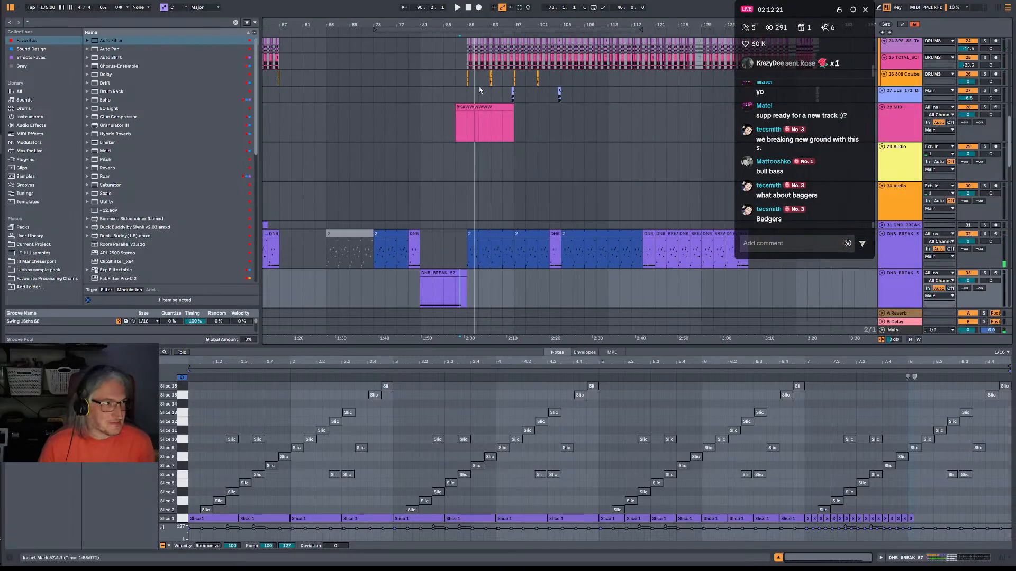
{"action": "left_click", "coordinate": [0, 105]}
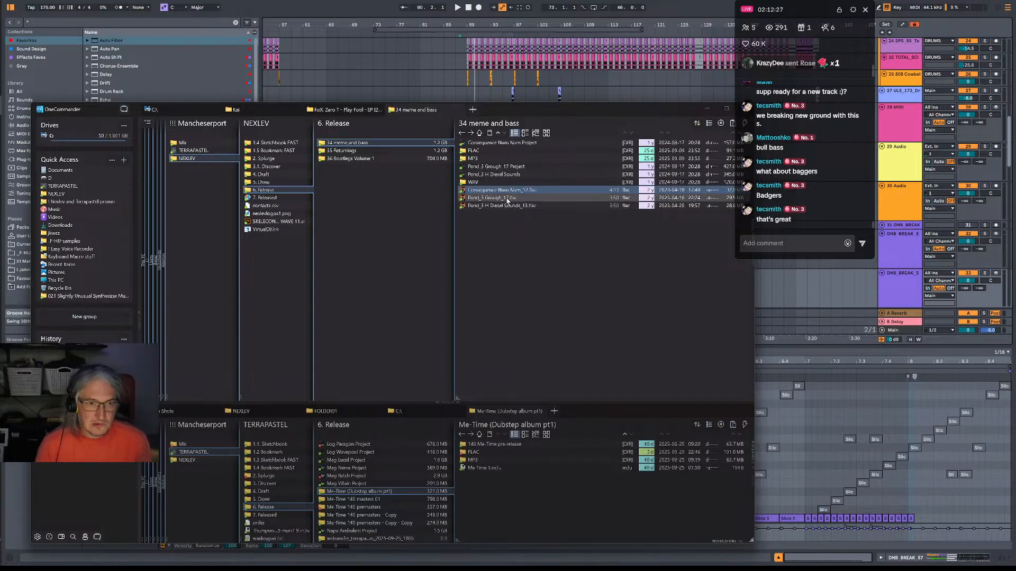
{"action": "left_click", "coordinate": [323, 10]}
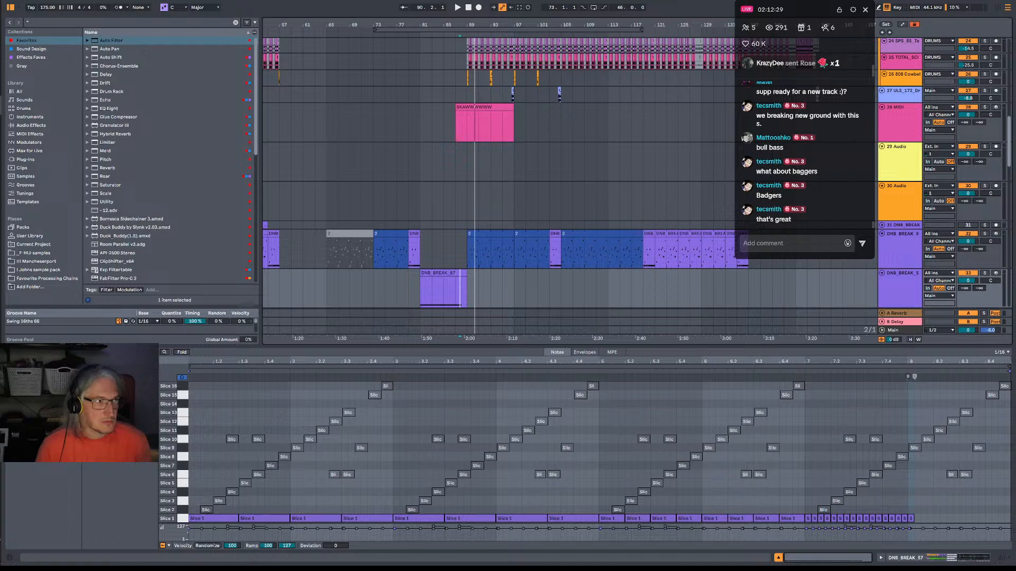
{"action": "left_click_drag", "start_coordinate": [562, 22], "coordinate": [530, 22]}
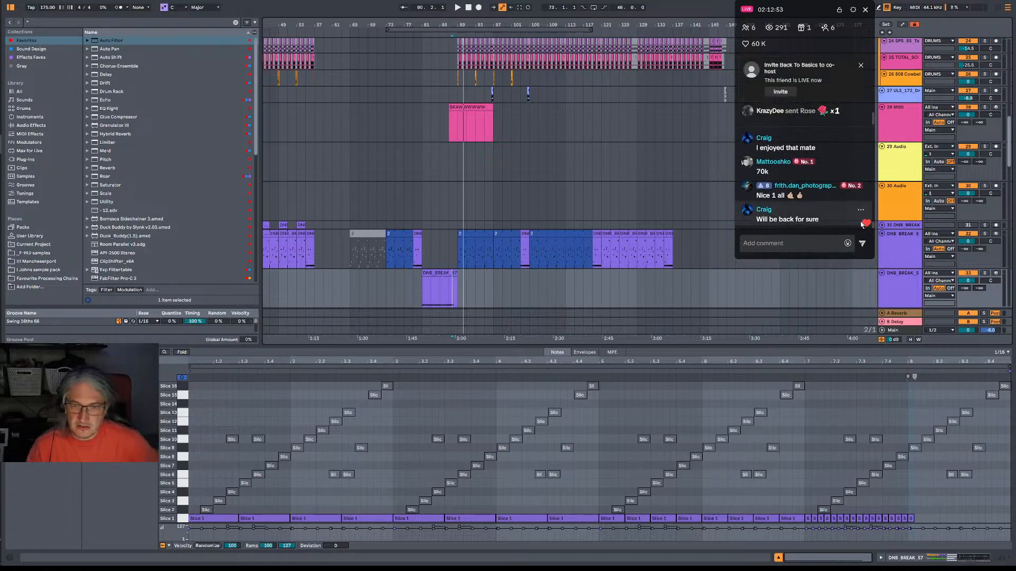
Play the drop briefly from bar 89 and stop playback.
{"action": "left_click", "coordinate": [506, 29]}
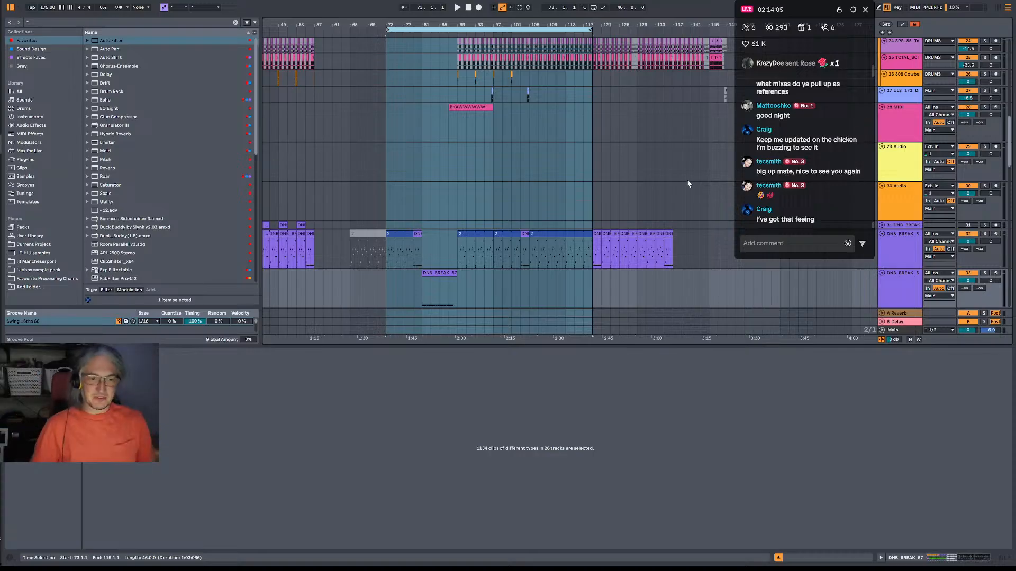
{"action": "left_click", "coordinate": [458, 206]}
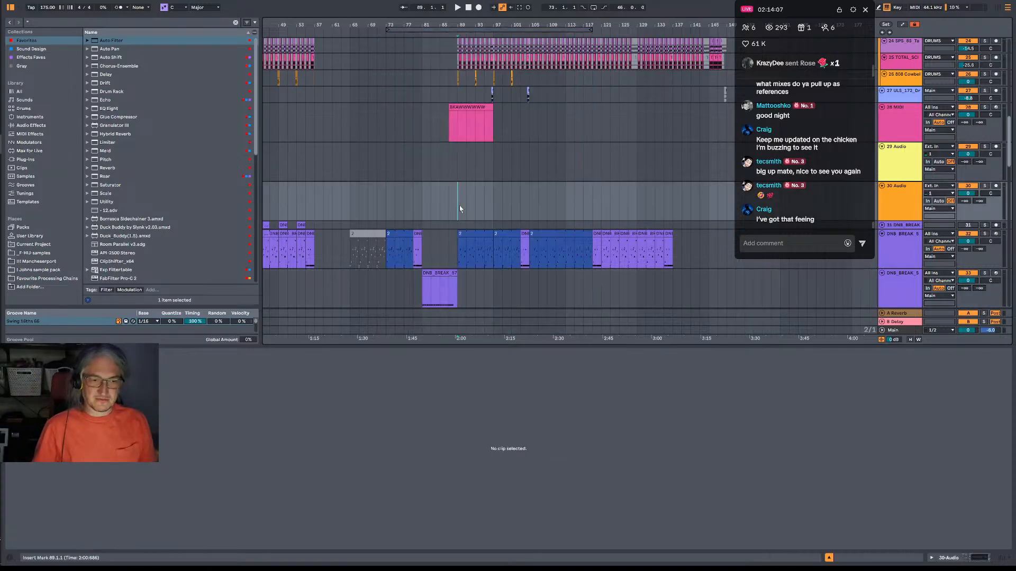
{"action": "key", "text": "space"}
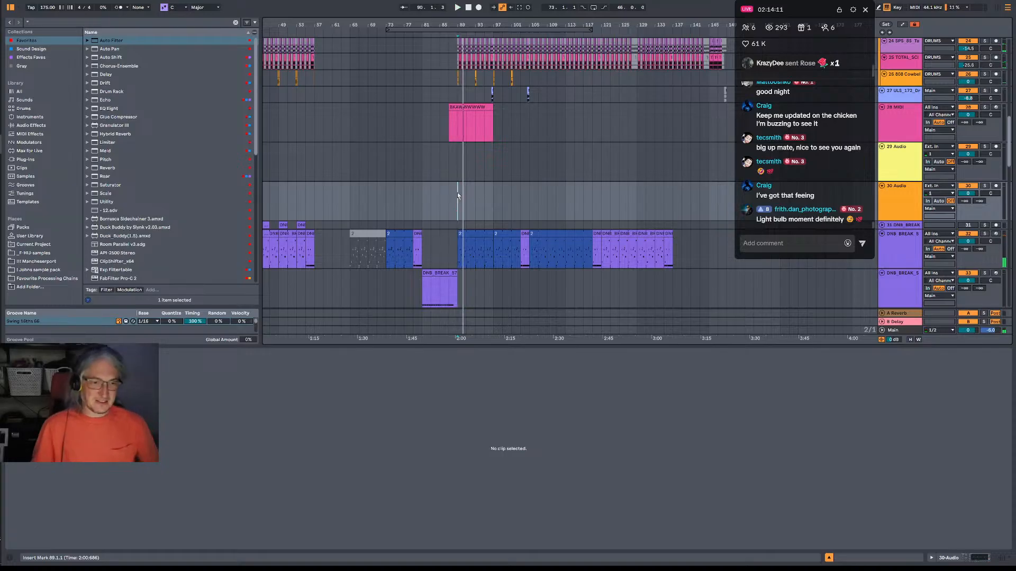
Select the time range from bar 73 to bar 119 on the empty 30 Audio track.
{"action": "scroll", "coordinate": [457, 196], "scroll_direction": "down", "scroll_amount": 2}
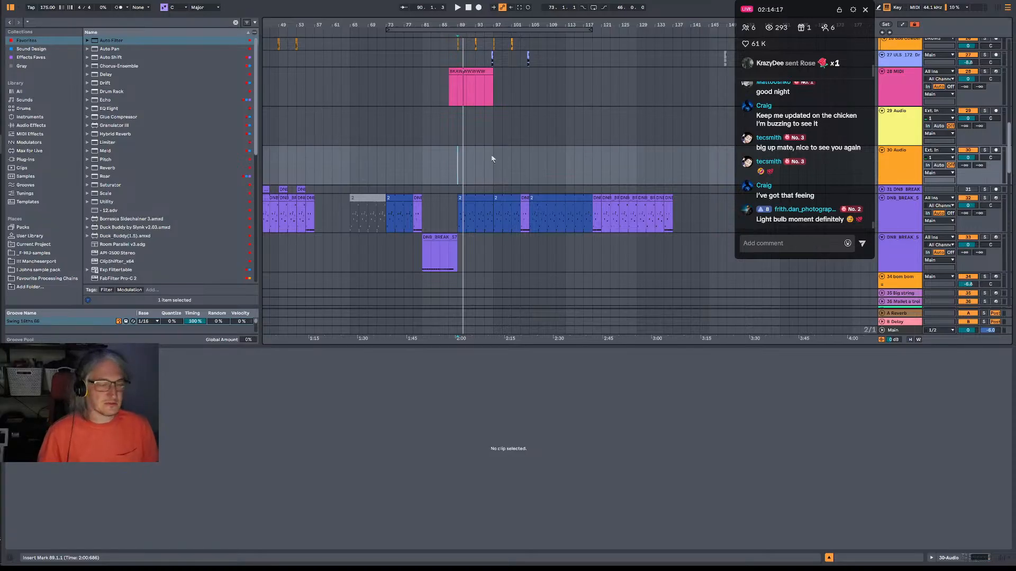
{"action": "left_click", "coordinate": [818, 244]}
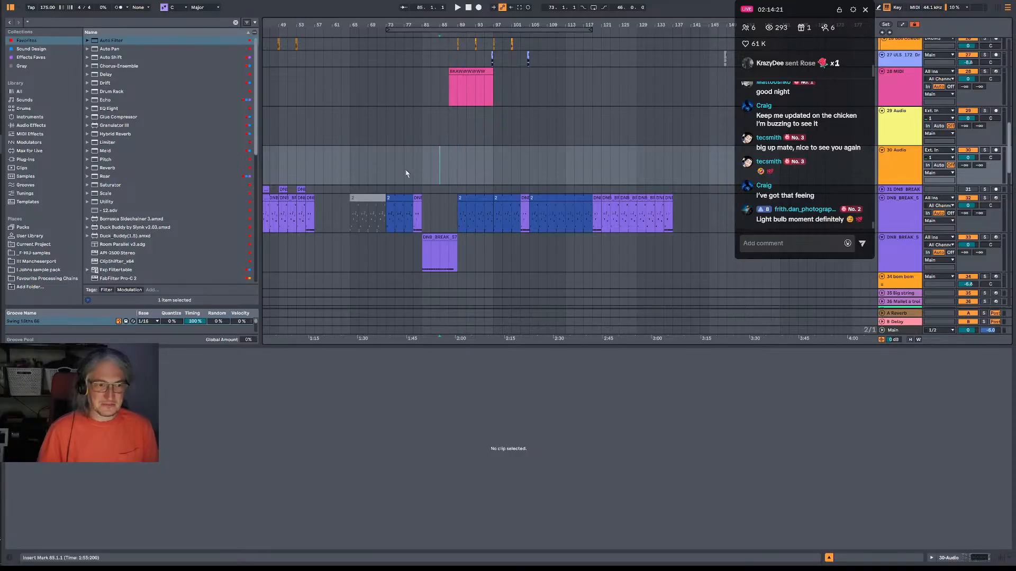
{"action": "left_click_drag", "start_coordinate": [386, 172], "coordinate": [597, 186]}
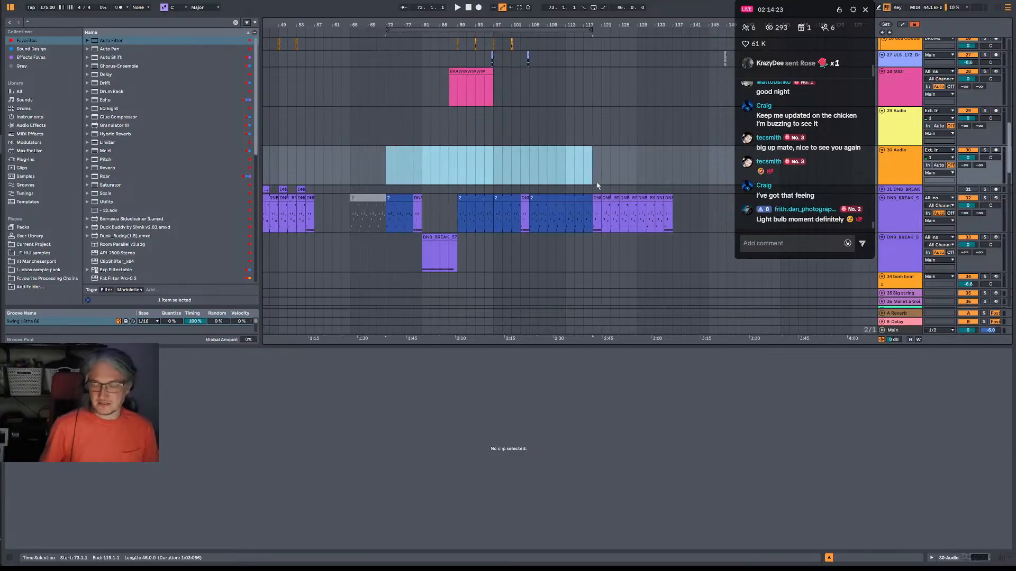